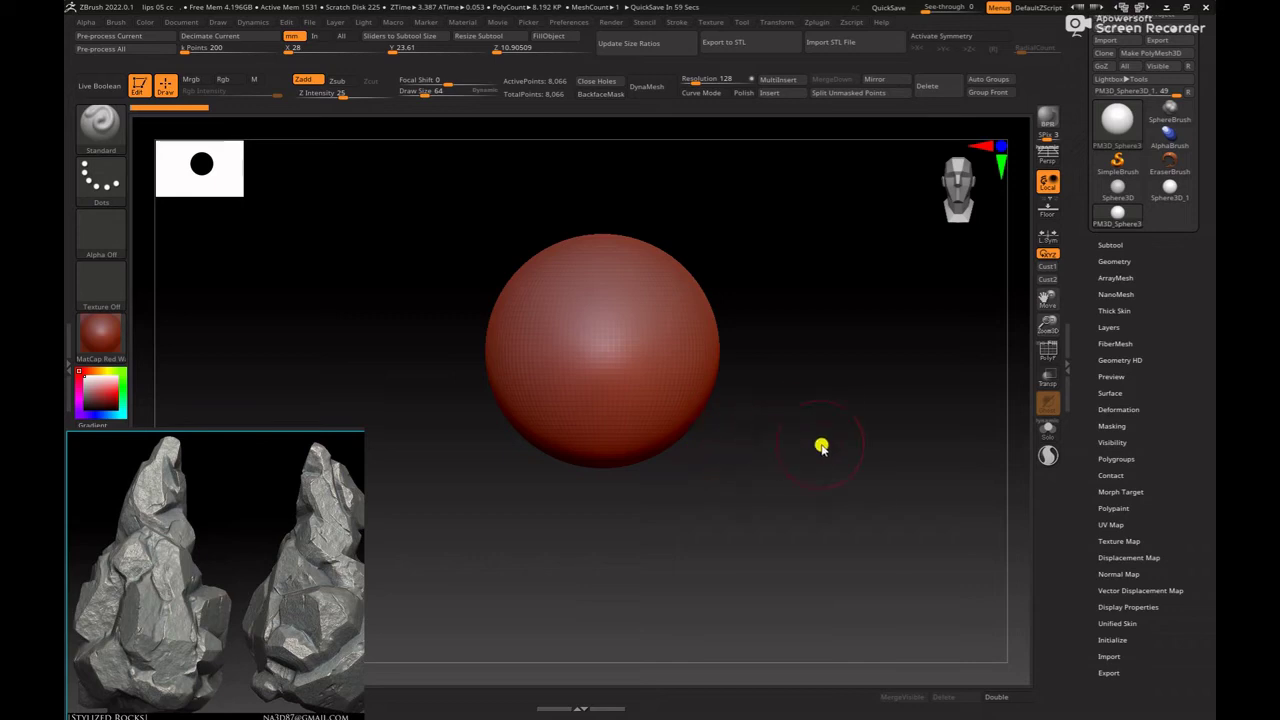
# Step: DynaMesh the sphere at resolution 128, giving 43,480 points, and frame it front-on
pyautogui.moveTo(820, 446)
pyautogui.keyDown('alt'); pyautogui.mouseDown(button='right')
pyautogui.moveTo(763, 420)
pyautogui.moveTo(803, 526)
pyautogui.moveTo(849, 514)
pyautogui.mouseUp(button='right'); pyautogui.keyUp('alt')
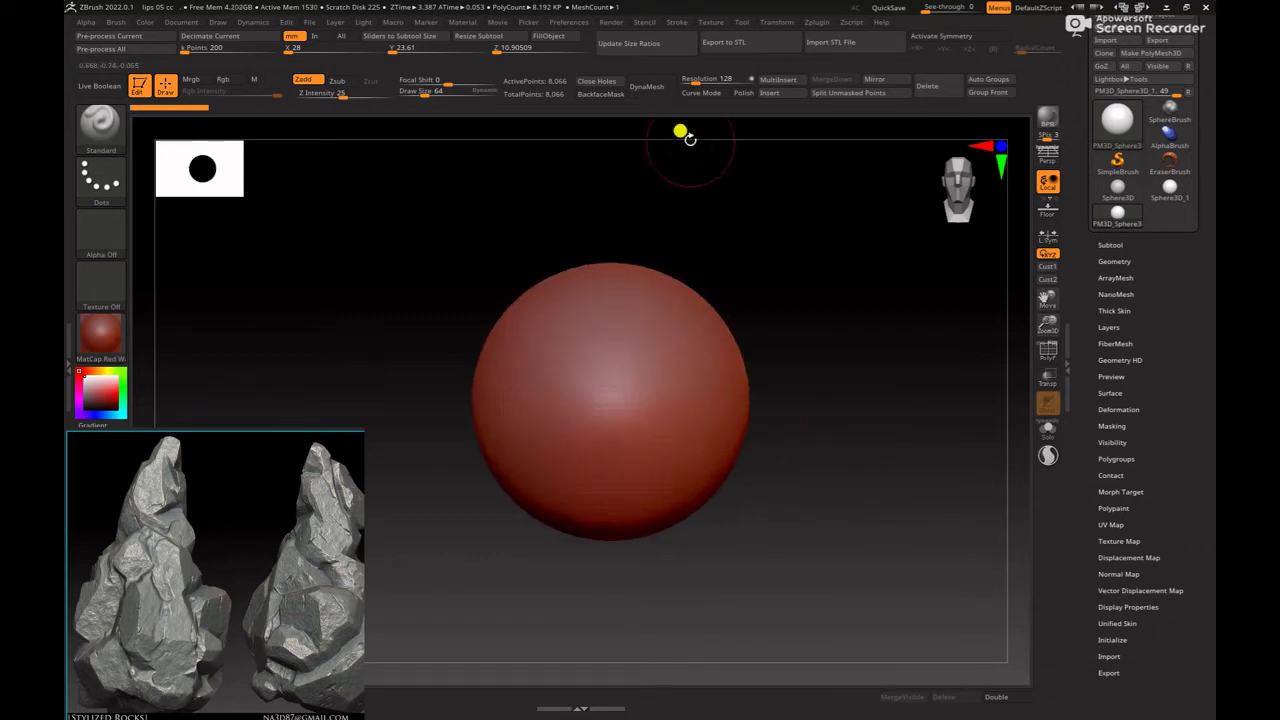
pyautogui.click(660, 100)
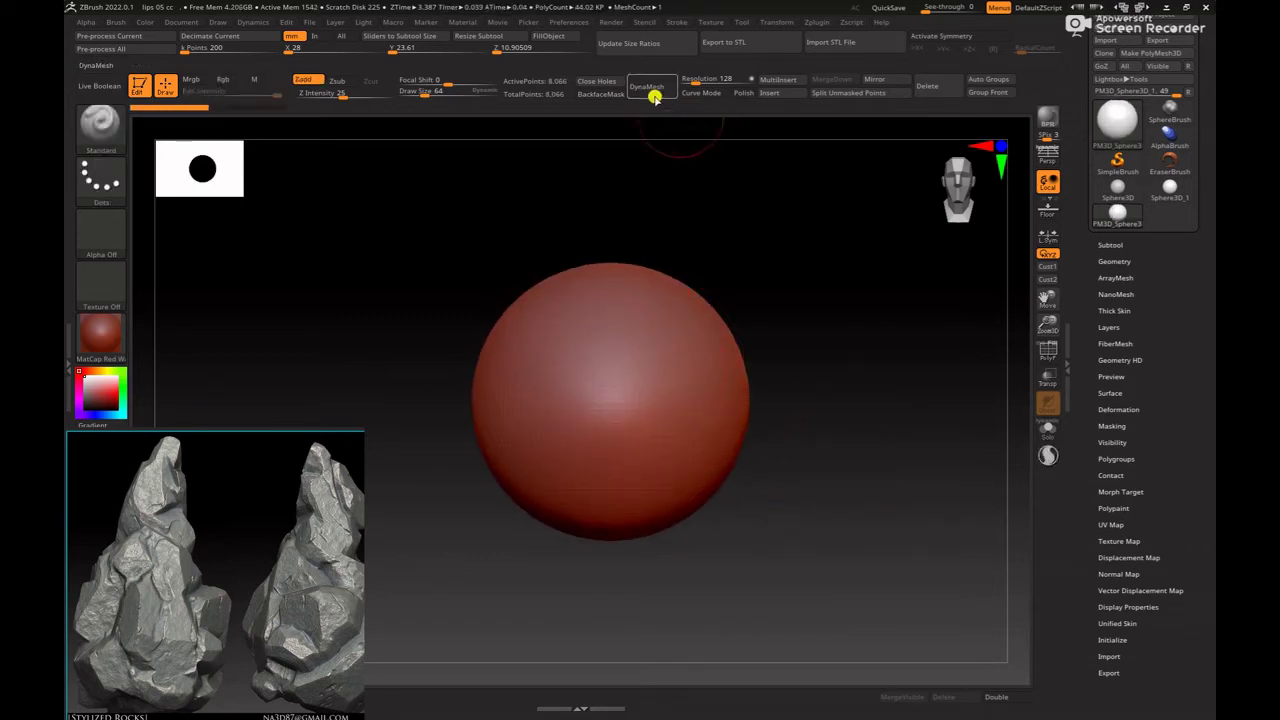
pyautogui.keyDown('alt'); pyautogui.moveTo(806, 337); pyautogui.dragTo(734, 354, button='right'); pyautogui.keyUp('alt')
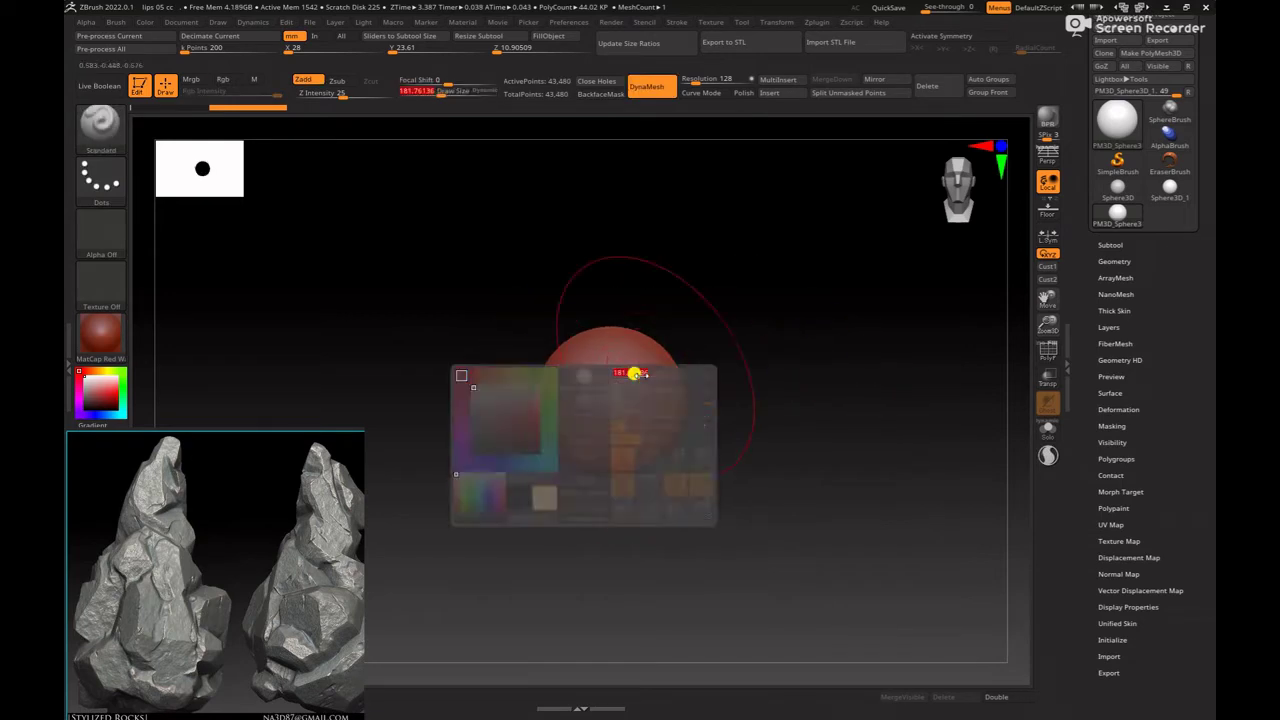
pyautogui.keyDown('alt'); pyautogui.moveTo(600, 437); pyautogui.dragTo(666, 337, button='right'); pyautogui.keyUp('alt')
pyautogui.moveTo(768, 466)
pyautogui.mouseDown(button='right')
pyautogui.moveTo(797, 357)
pyautogui.moveTo(845, 427)
pyautogui.moveTo(423, 506)
pyautogui.mouseUp(button='right')
pyautogui.scroll(-3, 257, 591)
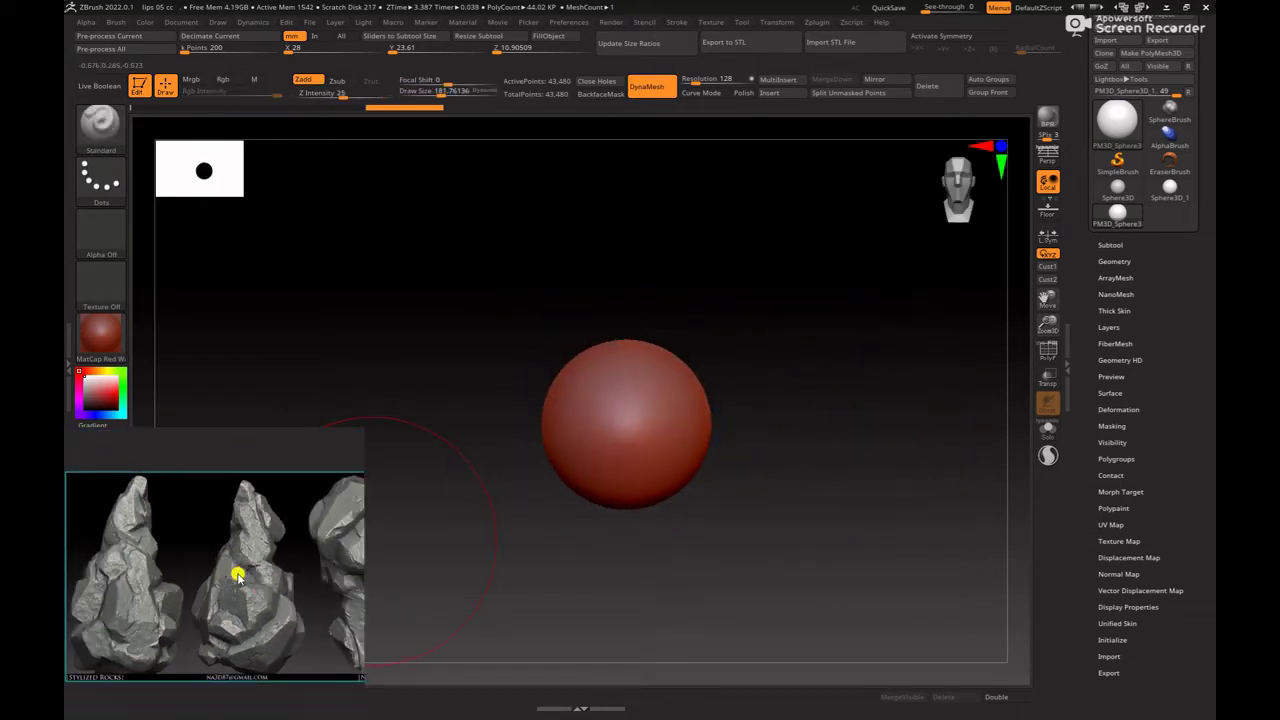
pyautogui.scroll(2, 224, 556)
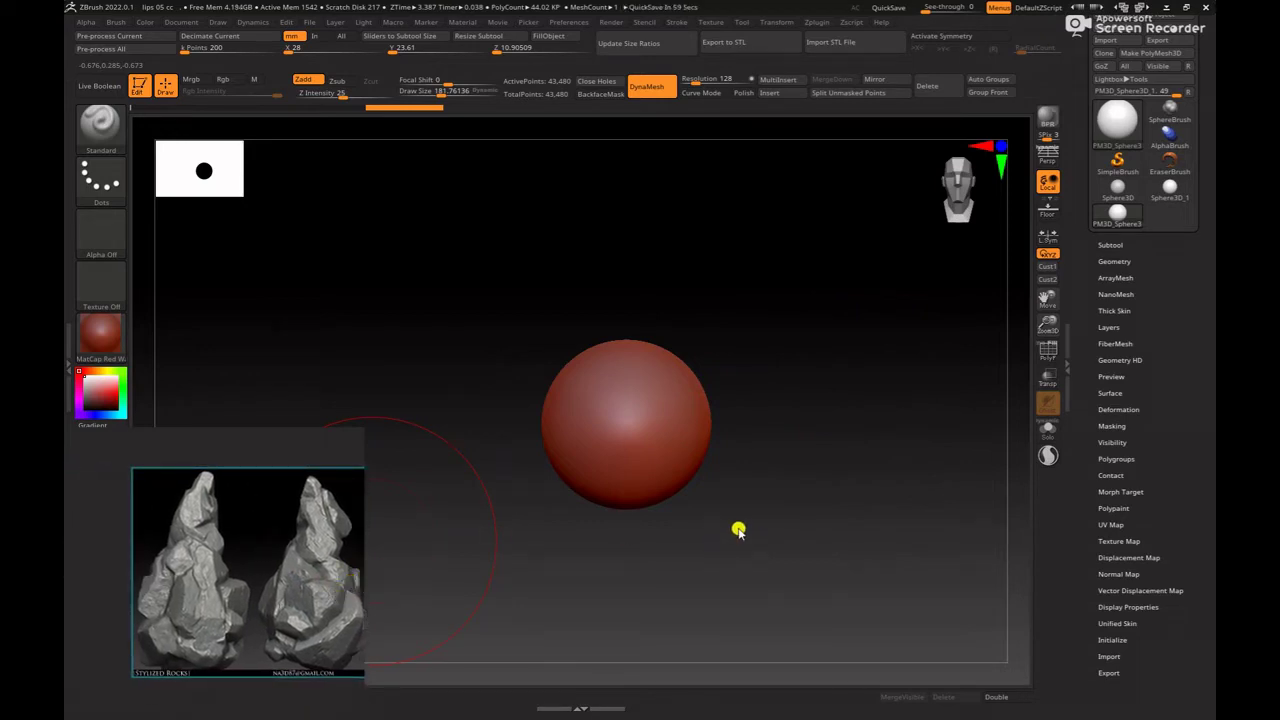
# Step: Scale the sphere up on Y with Transpose into a tall ellipsoid
pyautogui.press('w')
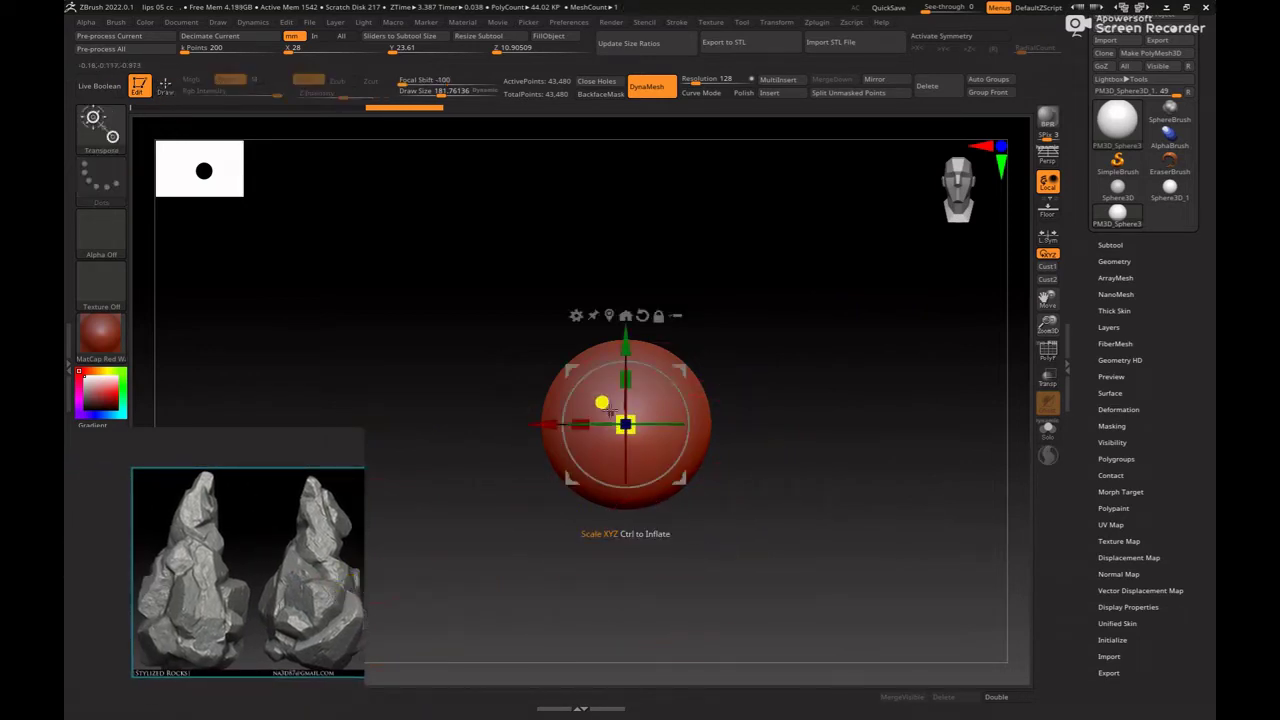
pyautogui.moveTo(620, 372); pyautogui.dragTo(628, 243)
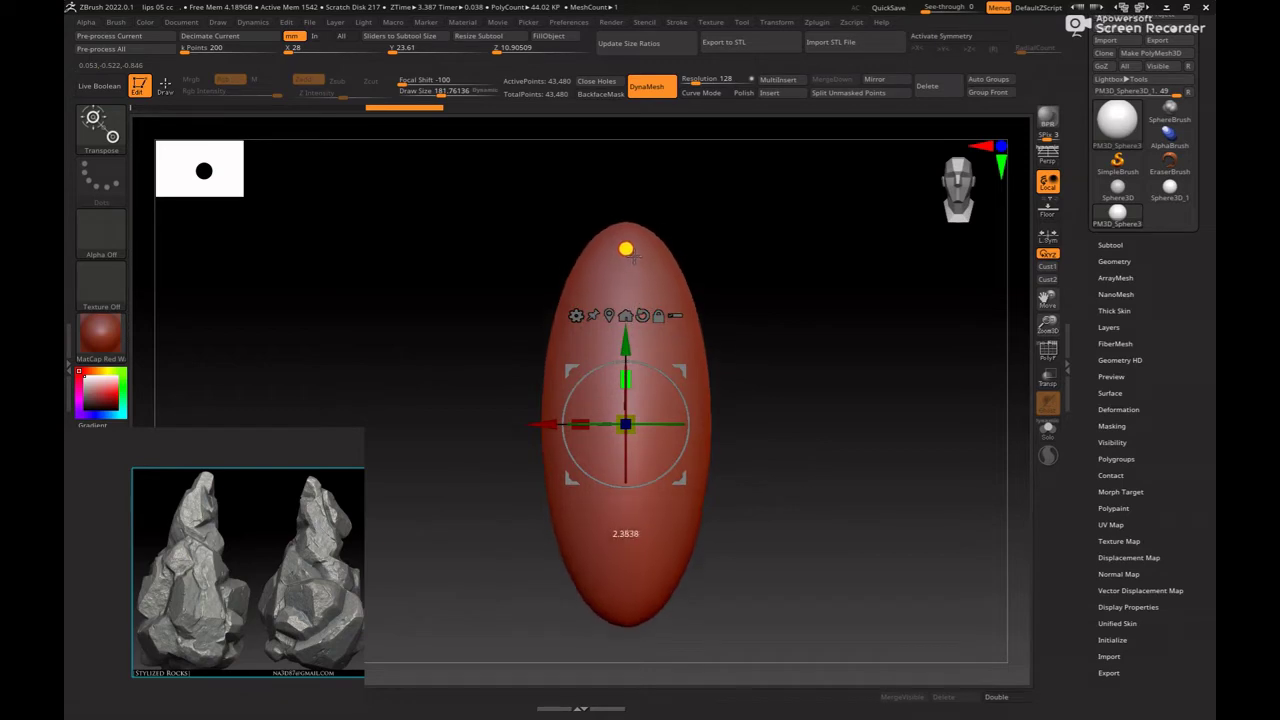
pyautogui.press('q')
pyautogui.moveTo(837, 514); pyautogui.dragTo(786, 503)
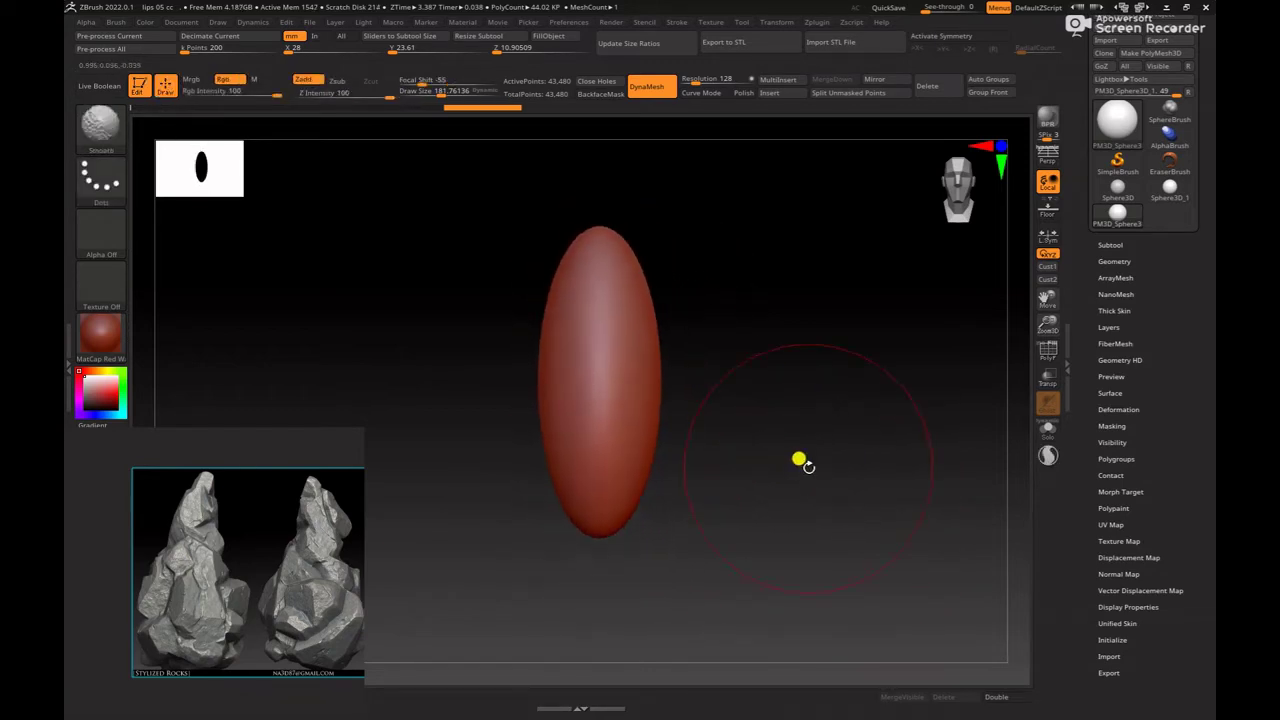
pyautogui.press('w')
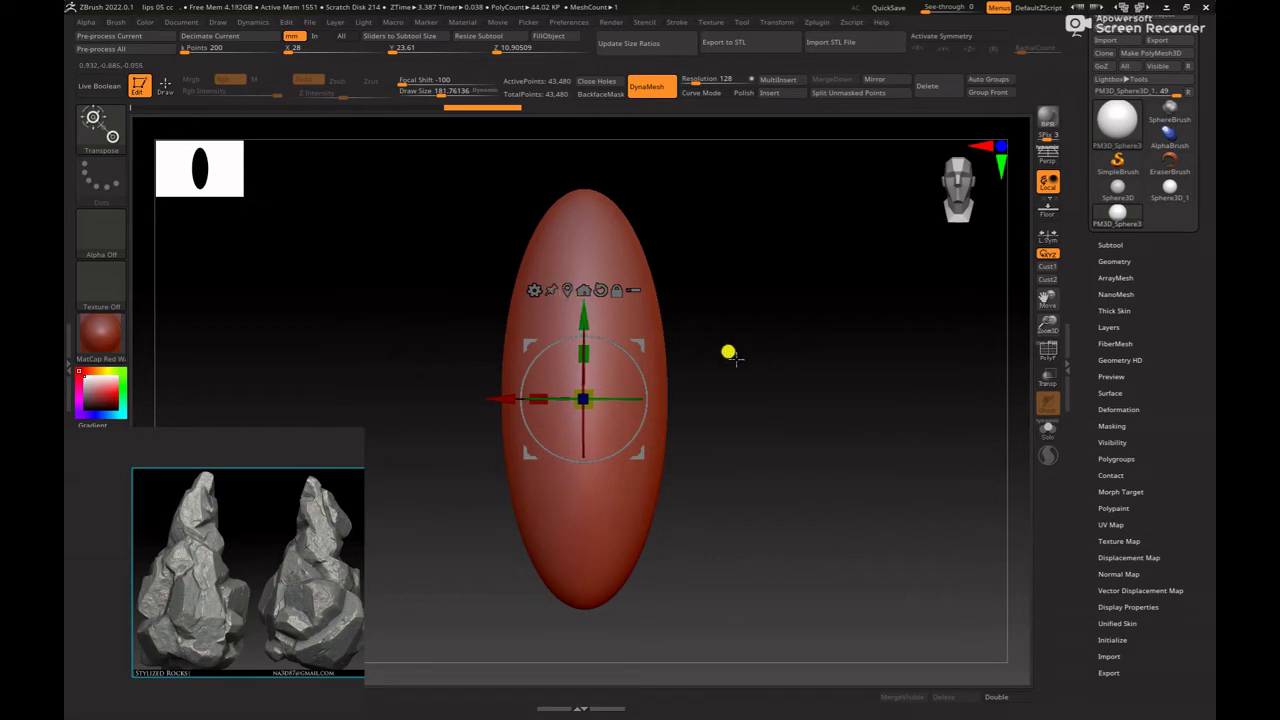
pyautogui.press('q')
# Step: Inflate the lower part with the Inflat brush and Ctrl-drag to re-DynaMesh to 150,085 points
pyautogui.press('b')
pyautogui.press('i')
pyautogui.press('n')
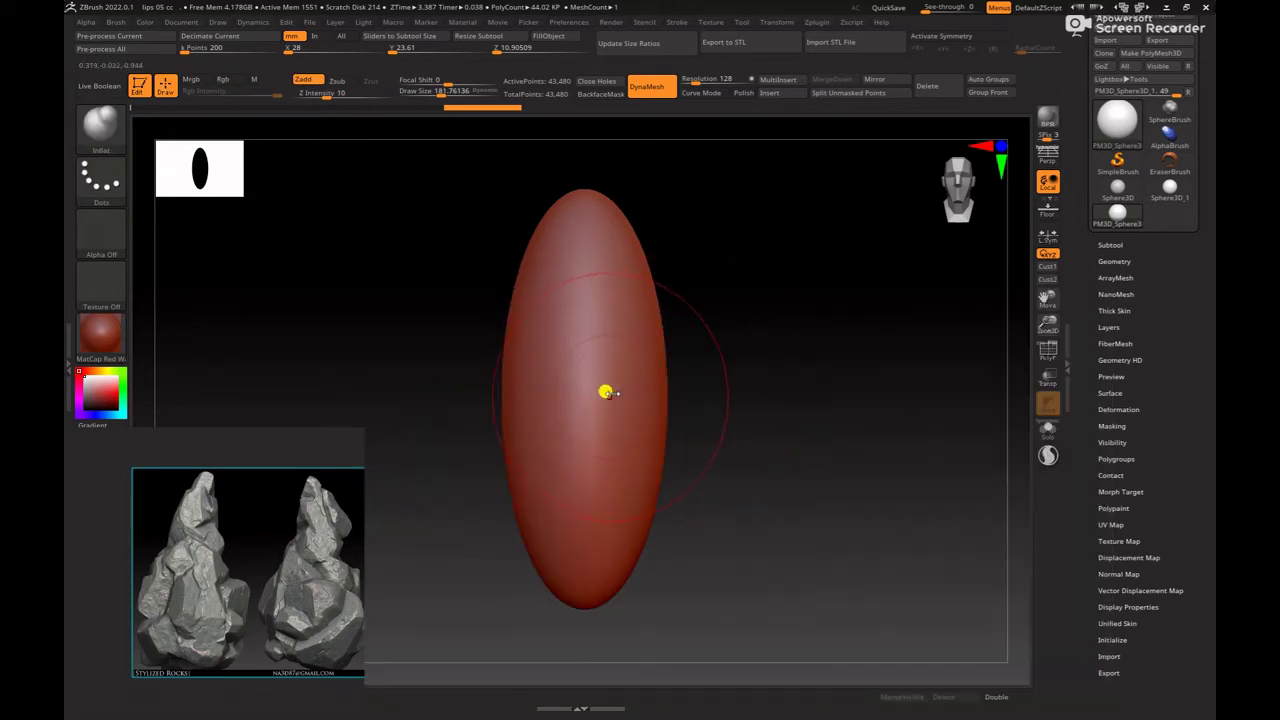
pyautogui.moveTo(614, 463); pyautogui.dragTo(580, 567)
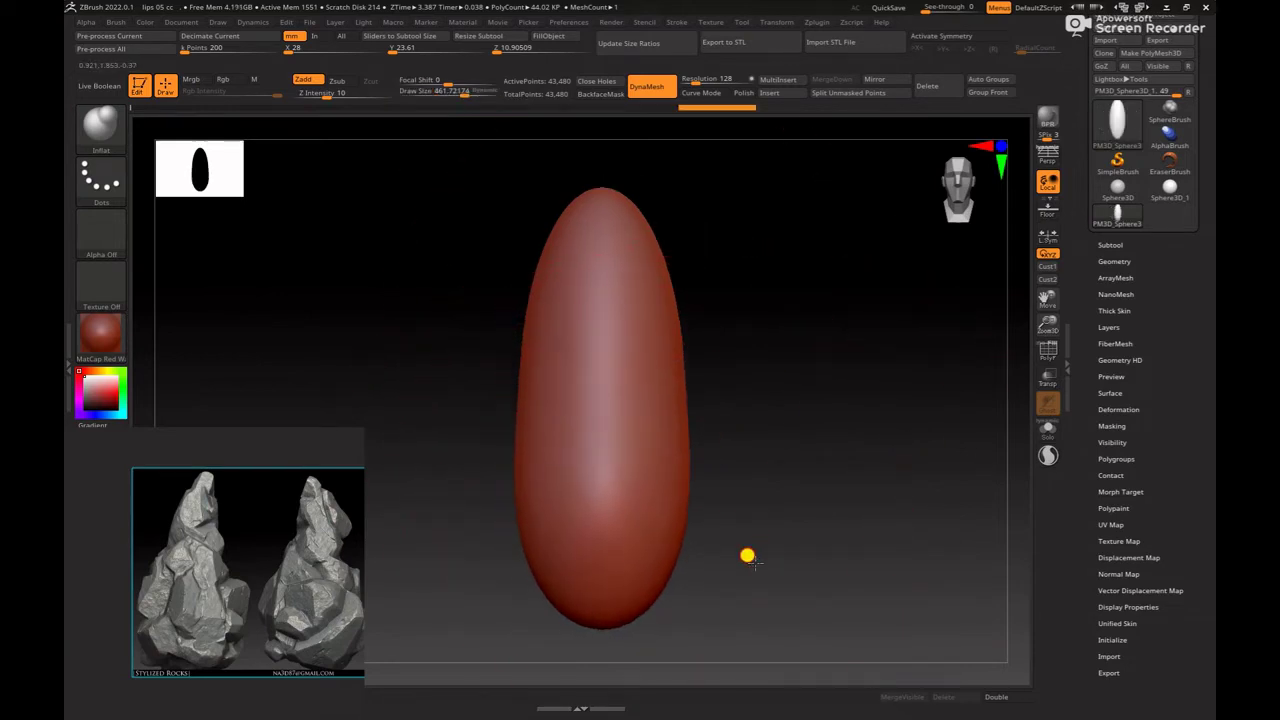
pyautogui.moveTo(748, 554); pyautogui.dragTo(703, 489)
pyautogui.moveTo(780, 450)
pyautogui.mouseDown()
pyautogui.moveTo(880, 486)
pyautogui.moveTo(631, 551)
pyautogui.moveTo(564, 519)
pyautogui.mouseUp()
pyautogui.moveTo(786, 523)
pyautogui.keyDown('alt'); pyautogui.mouseDown()
pyautogui.moveTo(771, 489)
pyautogui.moveTo(692, 481)
pyautogui.moveTo(554, 429)
pyautogui.moveTo(614, 451)
pyautogui.moveTo(648, 560)
pyautogui.moveTo(734, 503)
pyautogui.mouseUp(); pyautogui.keyUp('alt')
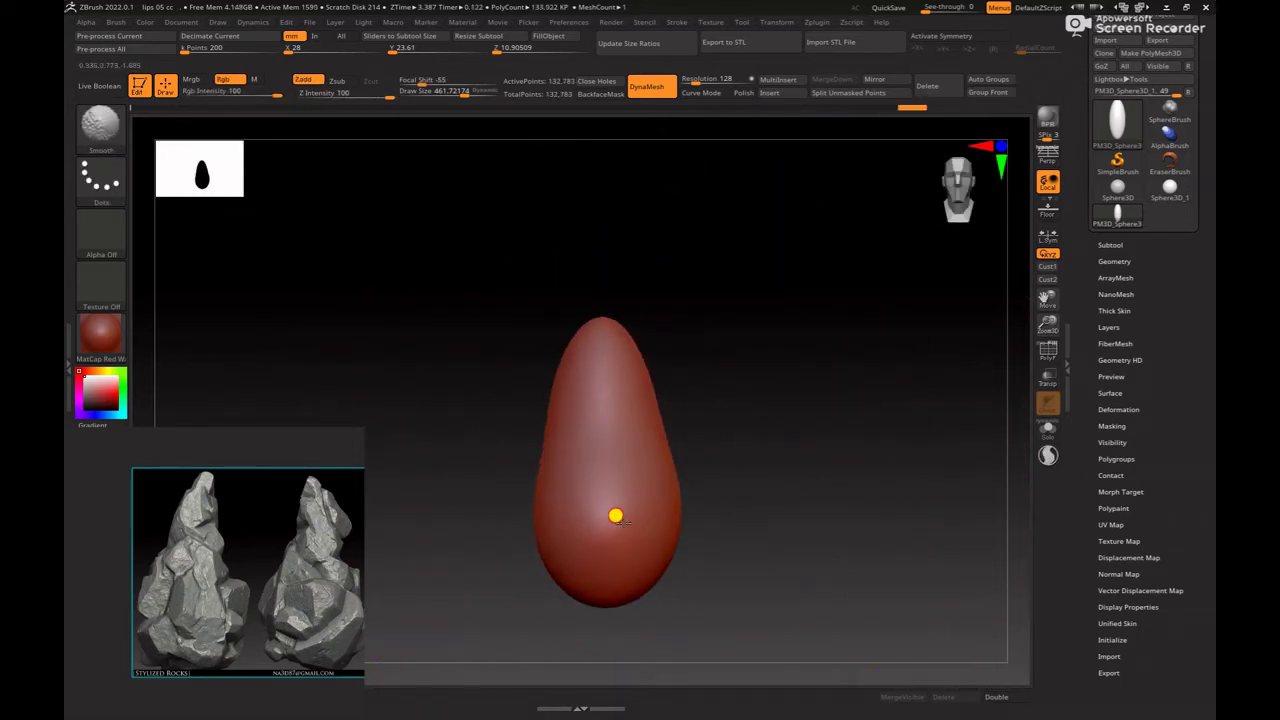
# Step: Reload the Inflat brush and reframe the whole egg-shaped model
pyautogui.press('b')
pyautogui.press('i')
pyautogui.press('n')
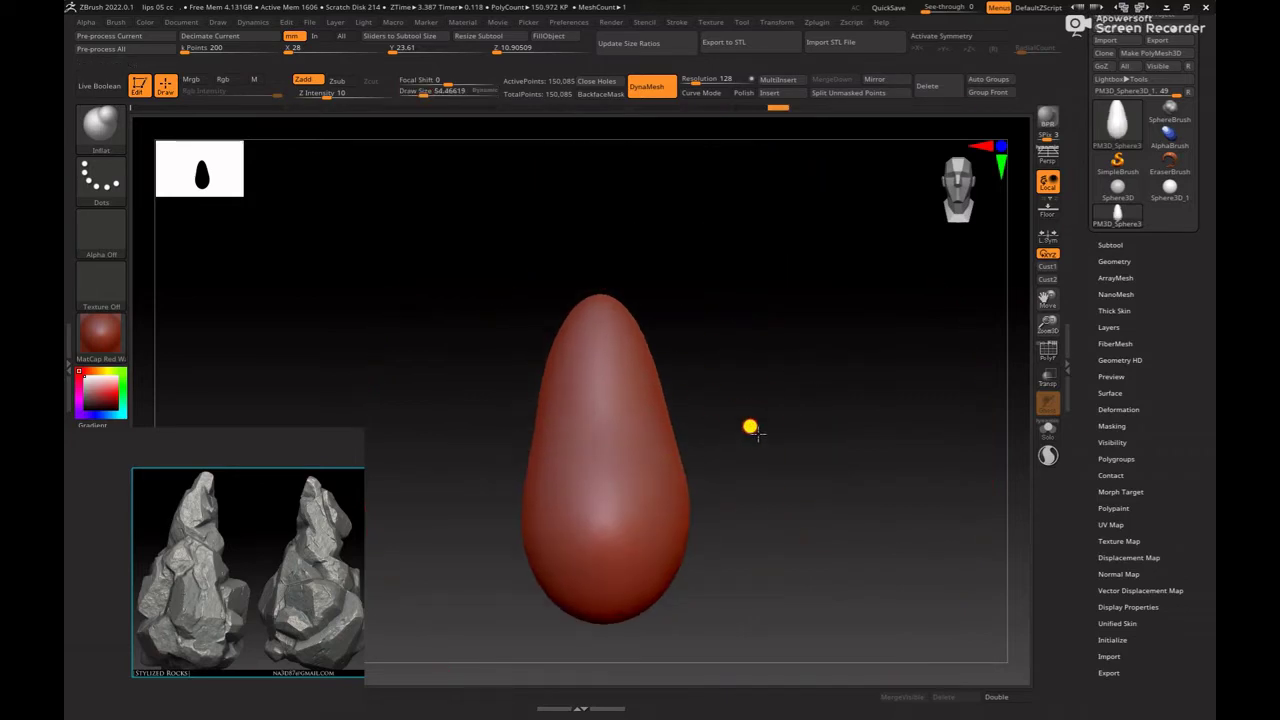
pyautogui.moveTo(750, 427)
pyautogui.mouseDown()
pyautogui.moveTo(797, 457)
pyautogui.moveTo(751, 446)
pyautogui.moveTo(803, 494)
pyautogui.moveTo(297, 630)
pyautogui.mouseUp()
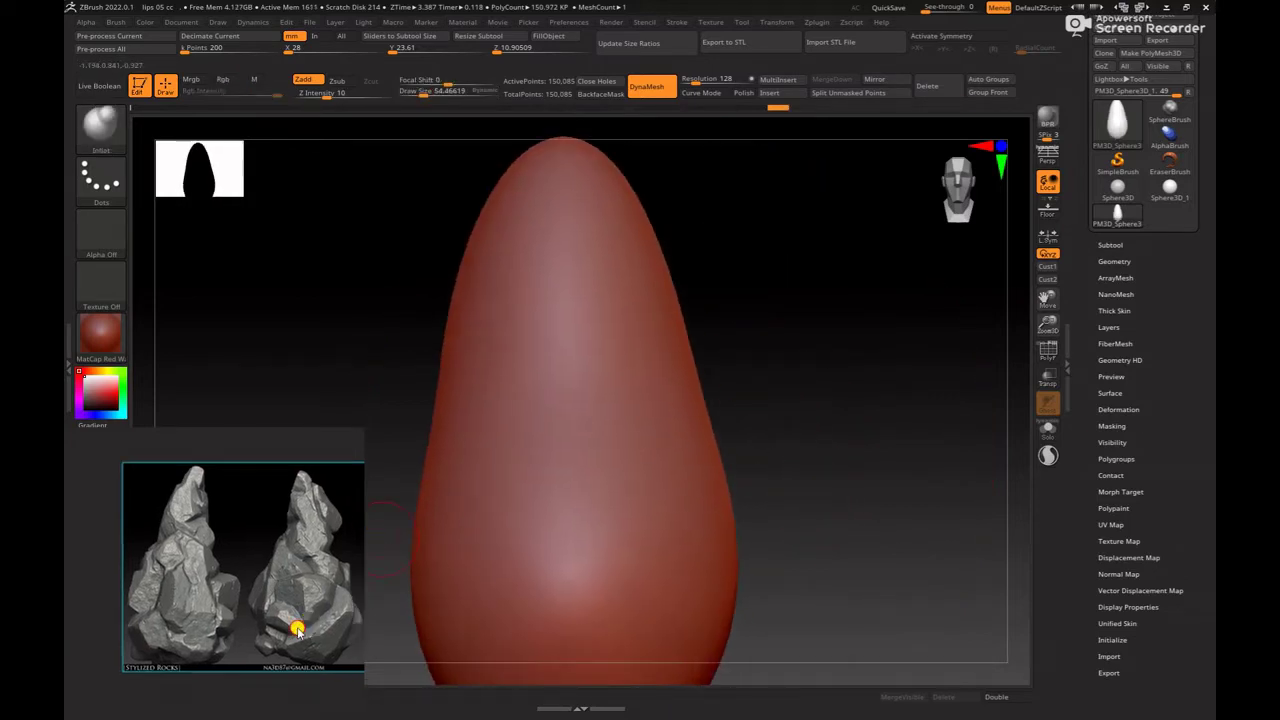
pyautogui.scroll(3, 297, 630)
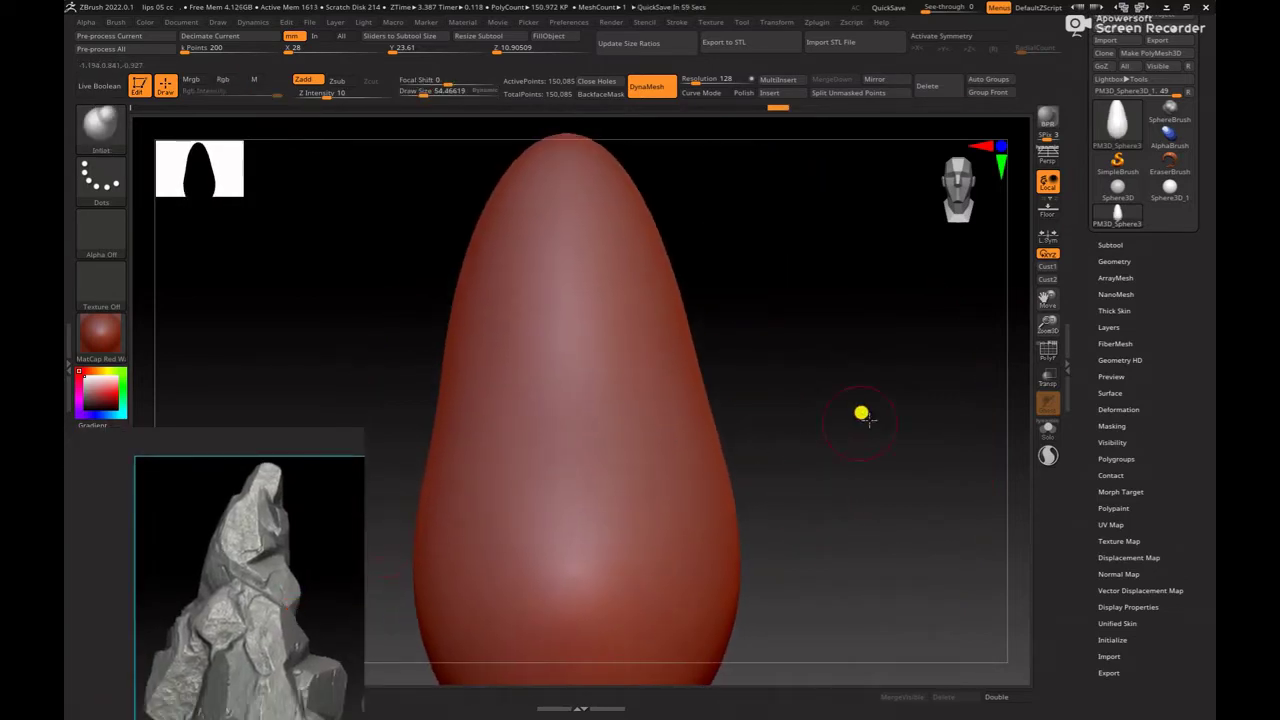
pyautogui.moveTo(862, 414)
pyautogui.mouseDown()
pyautogui.moveTo(826, 440)
pyautogui.moveTo(849, 423)
pyautogui.moveTo(791, 357)
pyautogui.moveTo(800, 429)
pyautogui.moveTo(817, 443)
pyautogui.mouseUp()
# Step: Load the hPolish brush and raise its Draw Size to about 114
pyautogui.press('b')
pyautogui.press('h')
pyautogui.press('p')
pyautogui.press('space')
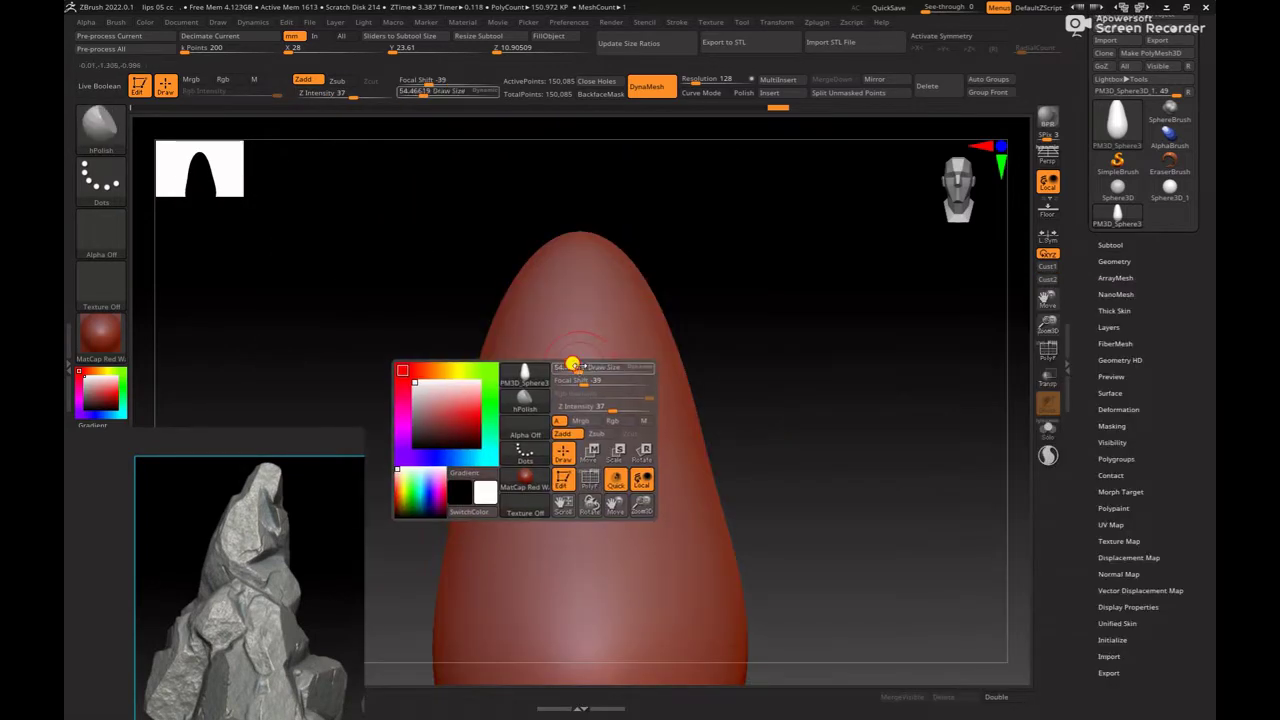
pyautogui.moveTo(572, 364); pyautogui.dragTo(566, 260)
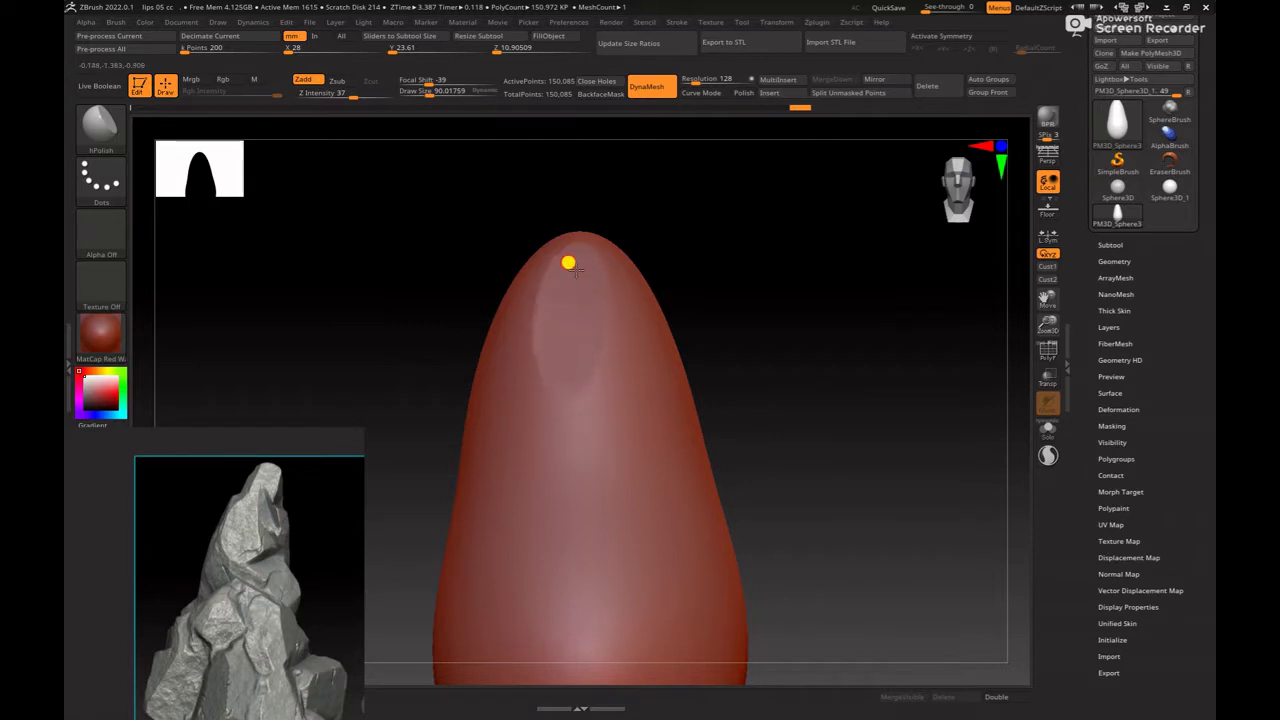
pyautogui.press('space')
pyautogui.moveTo(566, 297); pyautogui.dragTo(557, 345)
# Step: Turn the view upright and tilt the egg form slightly with the Transpose gizmo
pyautogui.moveTo(700, 310)
pyautogui.mouseDown()
pyautogui.moveTo(794, 331)
pyautogui.moveTo(762, 385)
pyautogui.mouseUp()
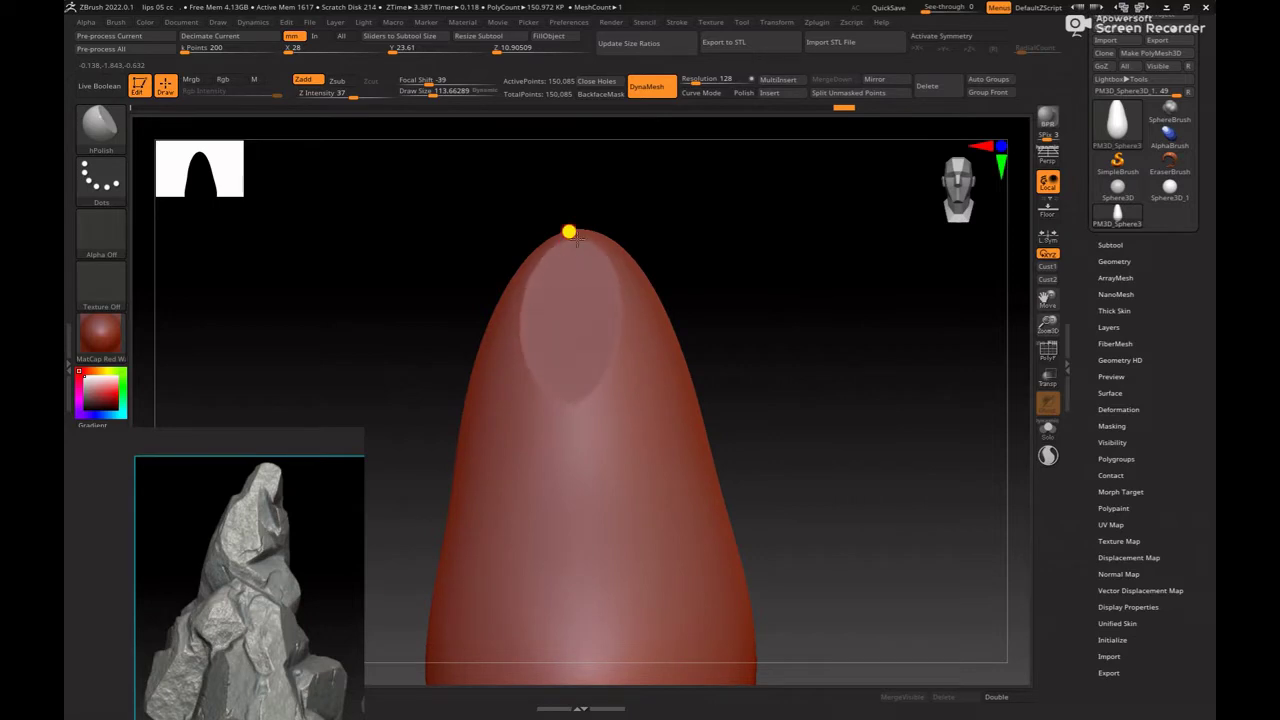
pyautogui.moveTo(857, 366)
pyautogui.keyDown('shift'); pyautogui.mouseDown()
pyautogui.moveTo(797, 340)
pyautogui.moveTo(828, 390)
pyautogui.mouseUp(); pyautogui.keyUp('shift')
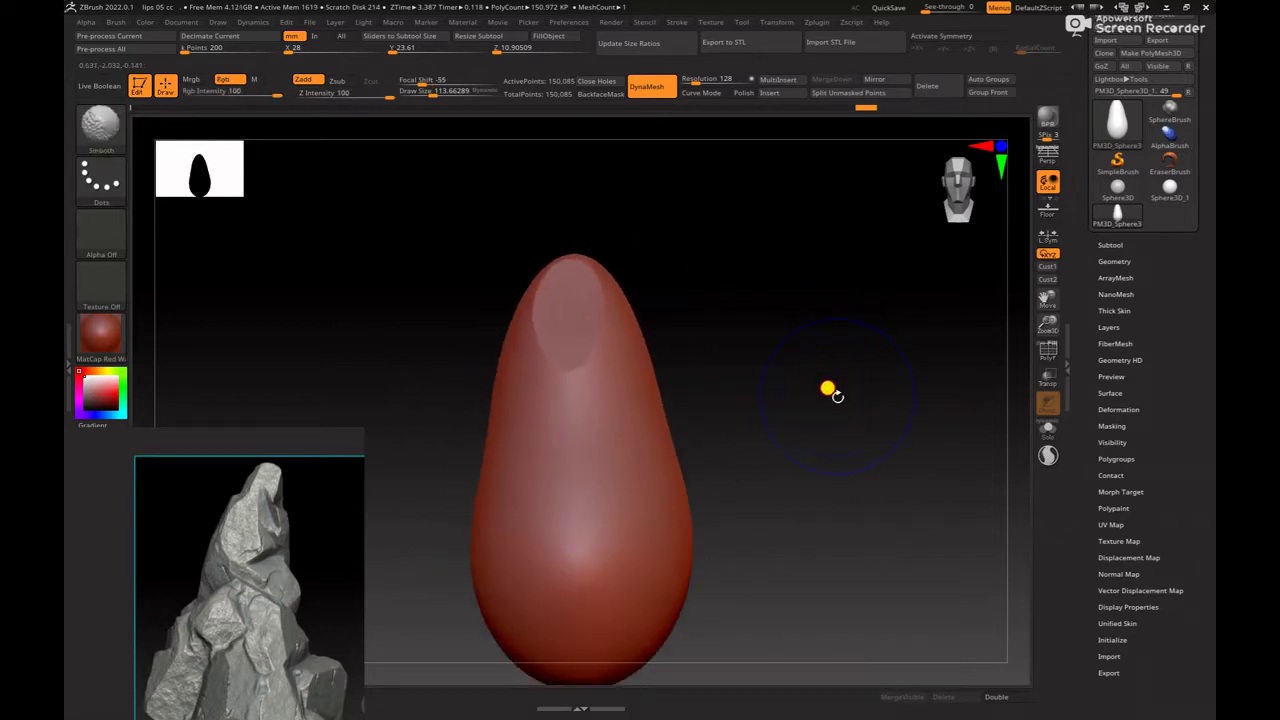
pyautogui.press('w')
pyautogui.moveTo(611, 417)
pyautogui.mouseDown()
pyautogui.moveTo(621, 413)
pyautogui.moveTo(604, 376)
pyautogui.mouseUp()
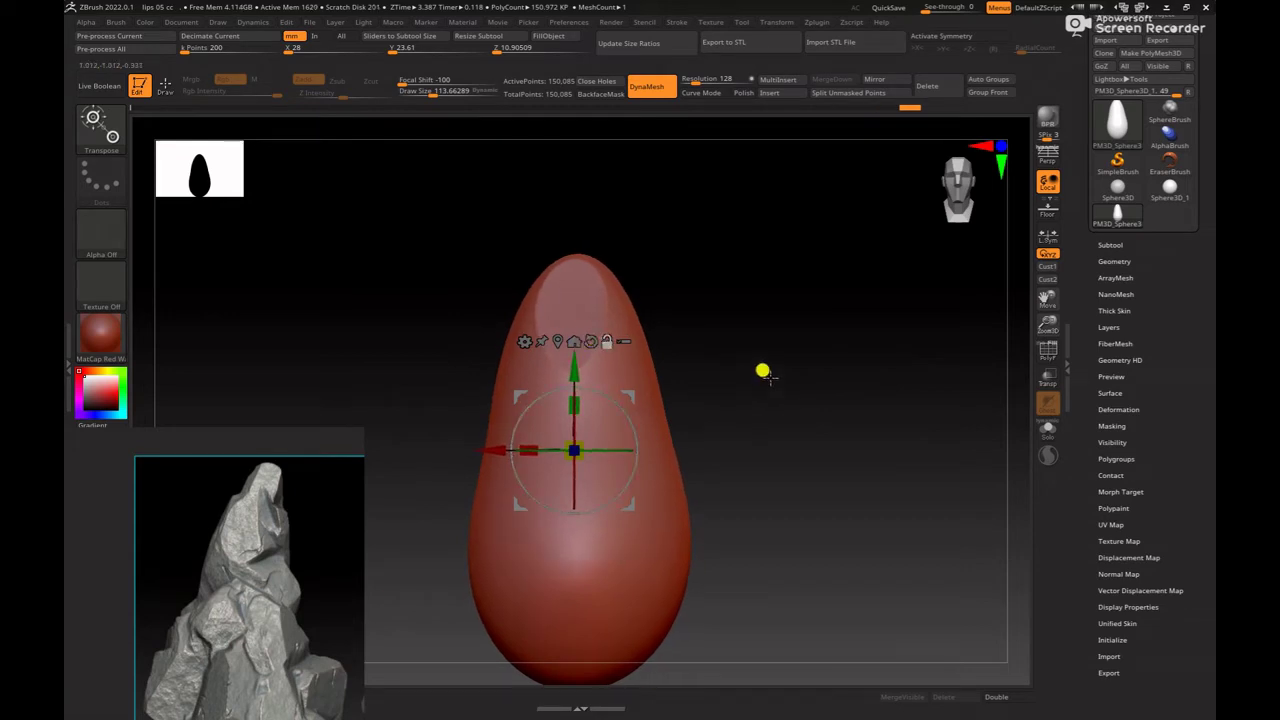
# Step: Adjust the egg form's orientation with Transpose
pyautogui.press('q')
pyautogui.moveTo(720, 383)
pyautogui.mouseDown()
pyautogui.moveTo(768, 400)
pyautogui.moveTo(727, 373)
pyautogui.moveTo(734, 420)
pyautogui.moveTo(757, 360)
pyautogui.mouseUp()
pyautogui.press('w')
pyautogui.moveTo(671, 406)
pyautogui.mouseDown()
pyautogui.moveTo(696, 430)
pyautogui.moveTo(640, 343)
pyautogui.moveTo(668, 400)
pyautogui.mouseUp()
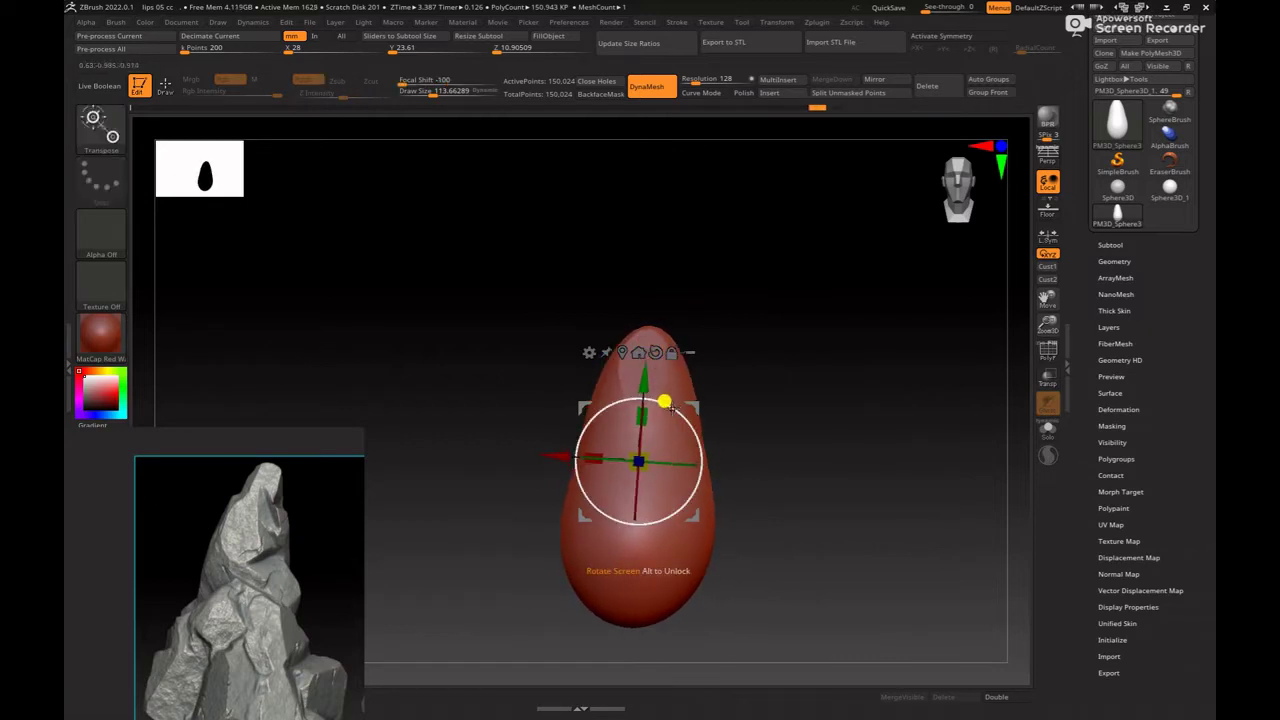
# Step: Shift-smooth the pointed tip into a rounded top
pyautogui.press('q')
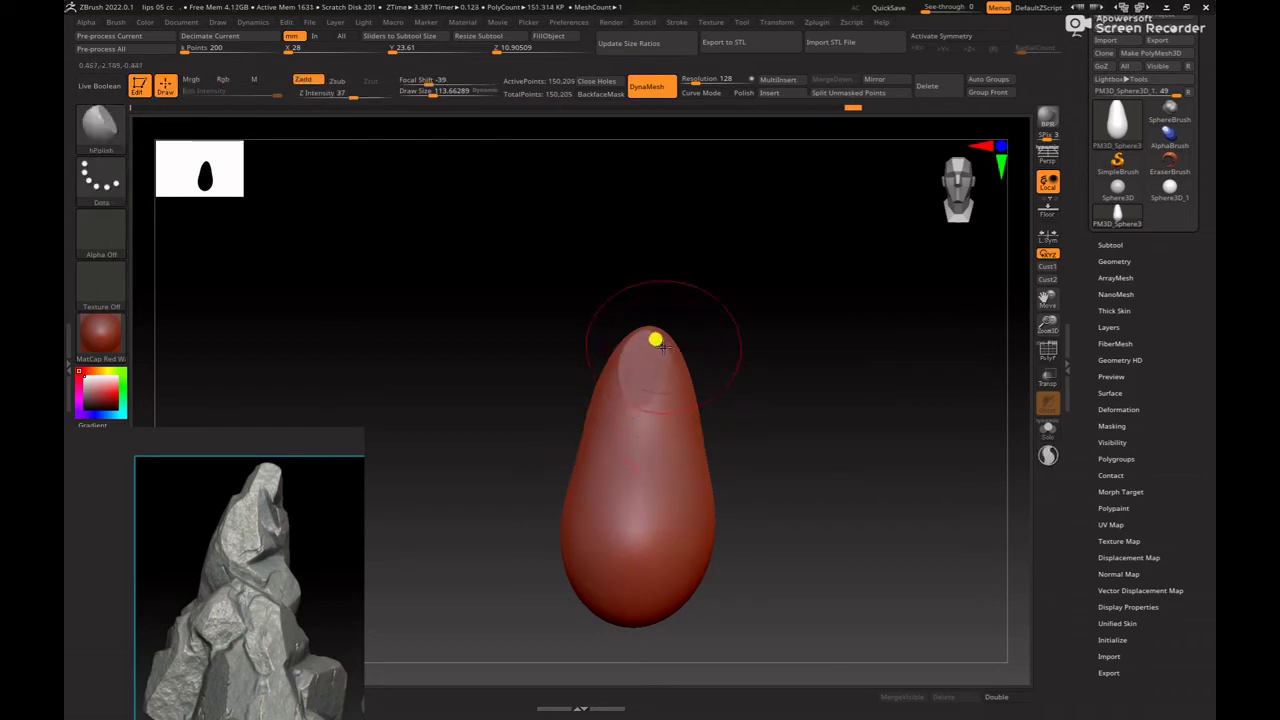
pyautogui.press('b')
pyautogui.press('space')
pyautogui.keyDown('shift'); pyautogui.moveTo(670, 345); pyautogui.dragTo(666, 320); pyautogui.keyUp('shift')
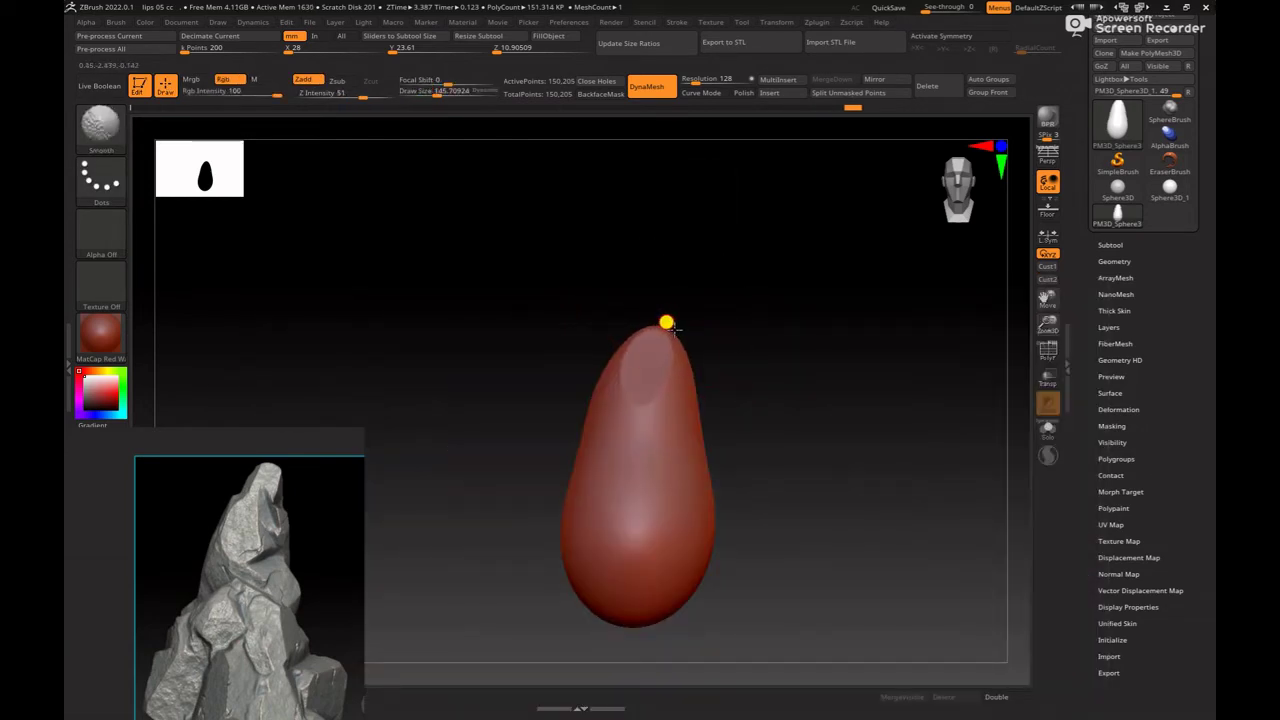
pyautogui.scroll(-3, 251, 634)
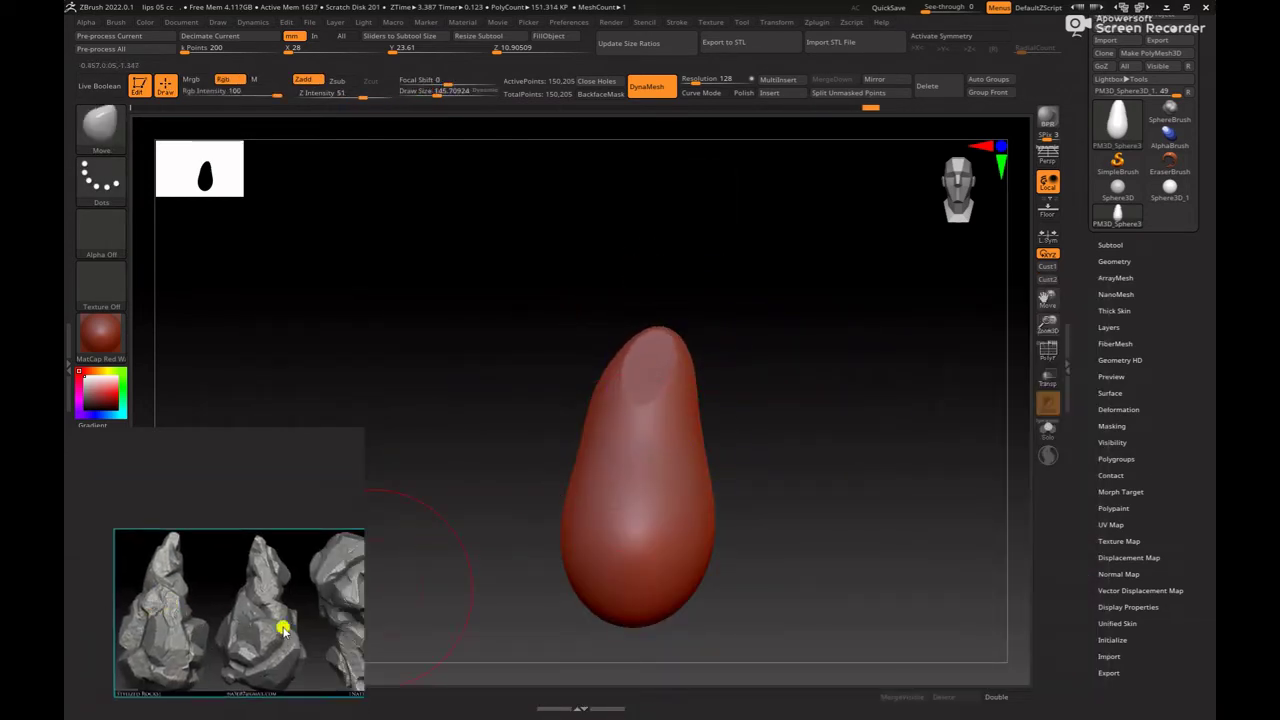
pyautogui.moveTo(843, 469)
pyautogui.mouseDown()
pyautogui.moveTo(803, 483)
pyautogui.moveTo(820, 489)
pyautogui.moveTo(726, 483)
pyautogui.moveTo(787, 544)
pyautogui.moveTo(771, 397)
pyautogui.moveTo(749, 437)
pyautogui.moveTo(766, 520)
pyautogui.moveTo(747, 413)
pyautogui.moveTo(749, 426)
pyautogui.moveTo(786, 423)
pyautogui.moveTo(794, 594)
pyautogui.mouseUp()
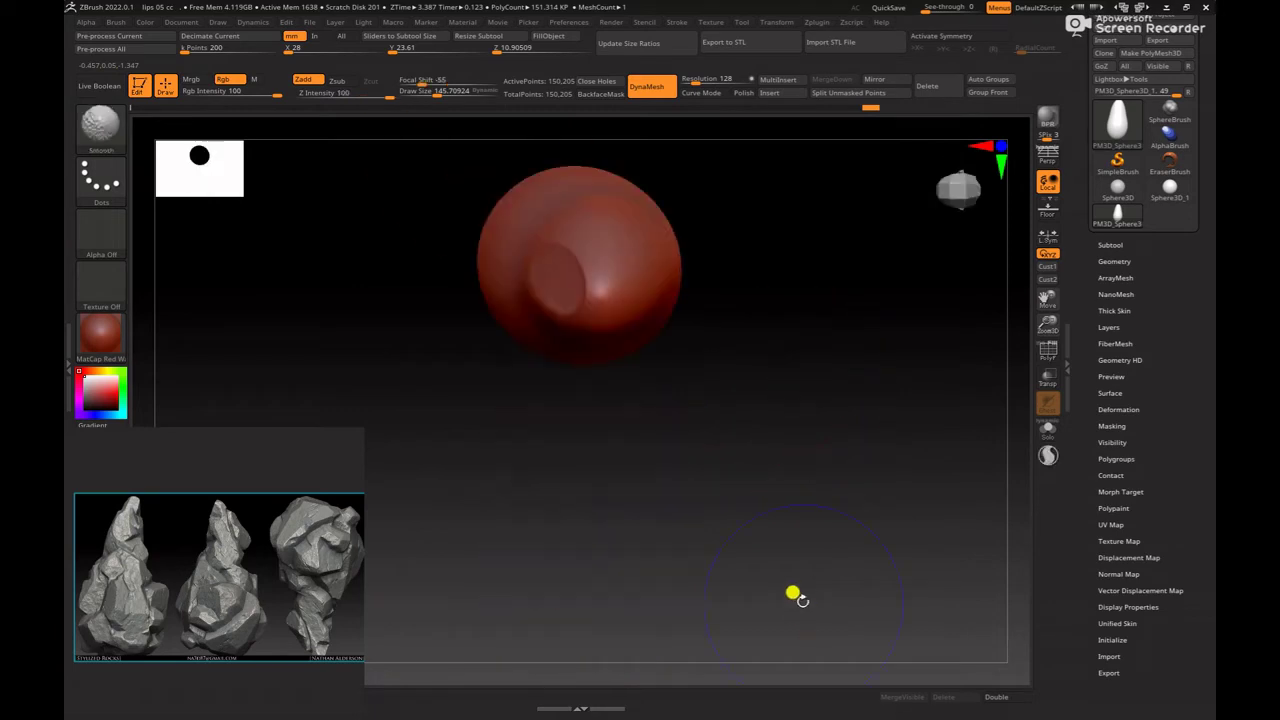
# Step: Reframe the model upright and shift the rock reference image slightly lower
pyautogui.moveTo(751, 364)
pyautogui.mouseDown()
pyautogui.moveTo(746, 557)
pyautogui.moveTo(809, 543)
pyautogui.moveTo(404, 590)
pyautogui.mouseUp()
pyautogui.scroll(2, 314, 643)
pyautogui.scroll(2, 340, 660)
pyautogui.scroll(-2, 294, 637)
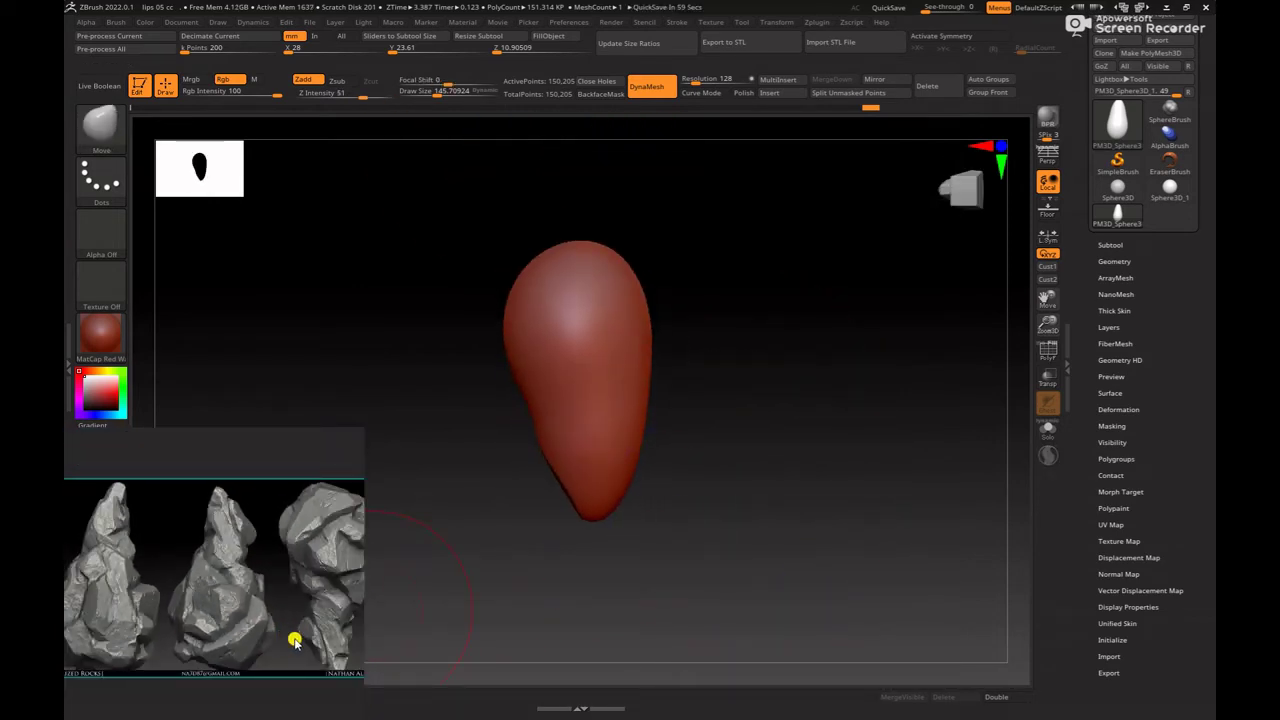
pyautogui.scroll(1, 301, 632)
pyautogui.moveTo(301, 632); pyautogui.dragTo(303, 655)
# Step: Rotate around the upright form and slide the reference image to reveal the third rock
pyautogui.scroll(-2, 333, 647)
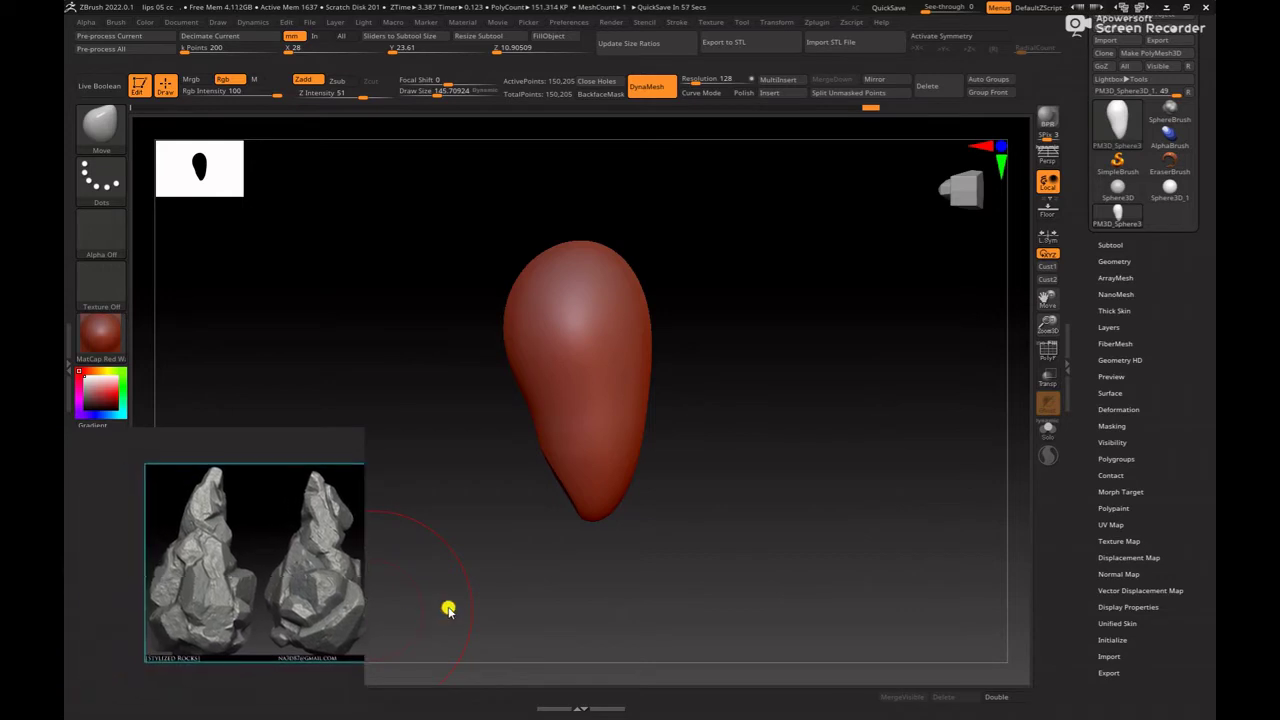
pyautogui.moveTo(682, 588)
pyautogui.mouseDown()
pyautogui.moveTo(686, 371)
pyautogui.moveTo(745, 537)
pyautogui.moveTo(740, 434)
pyautogui.moveTo(794, 437)
pyautogui.moveTo(843, 466)
pyautogui.mouseUp()
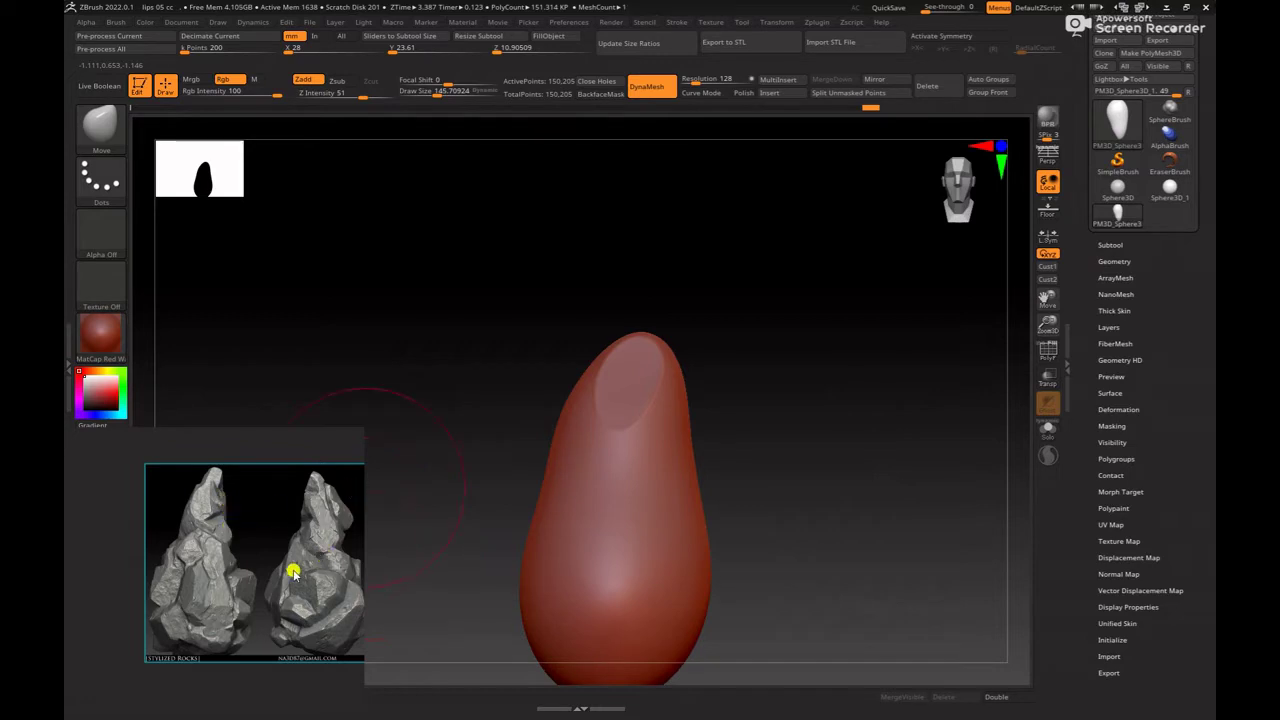
pyautogui.moveTo(322, 590); pyautogui.dragTo(257, 585)
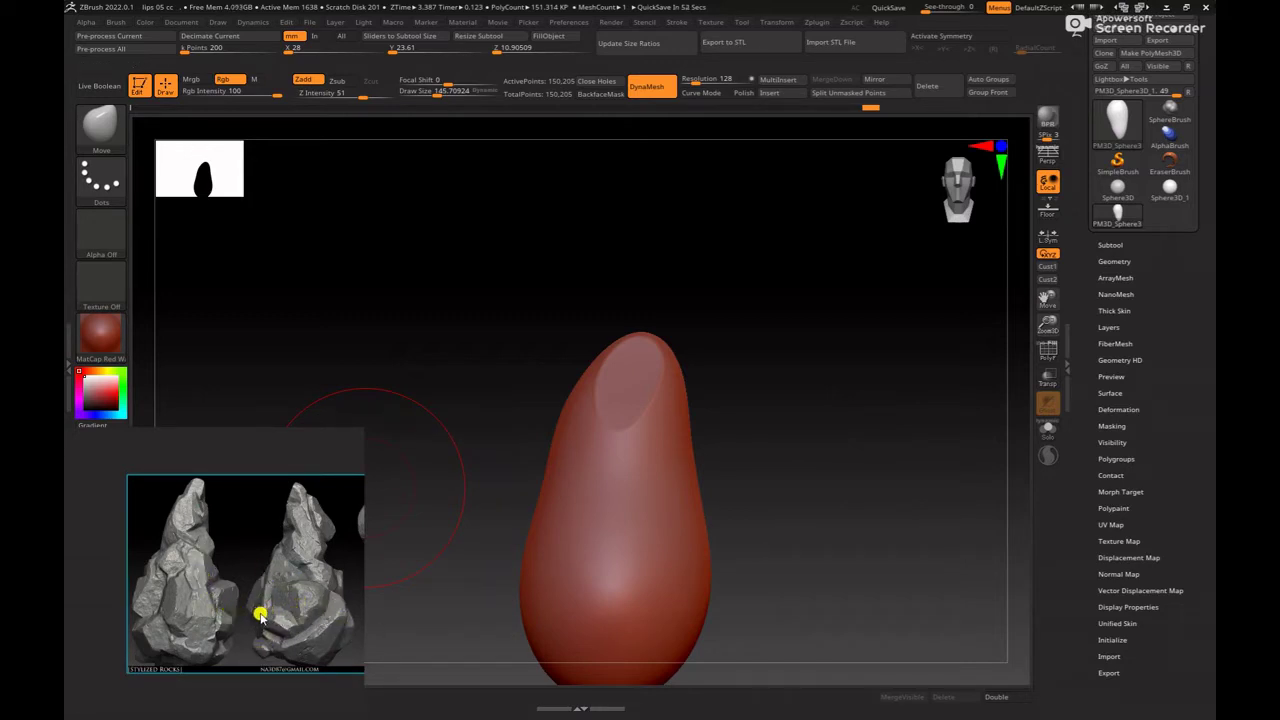
pyautogui.moveTo(323, 598); pyautogui.dragTo(194, 586)
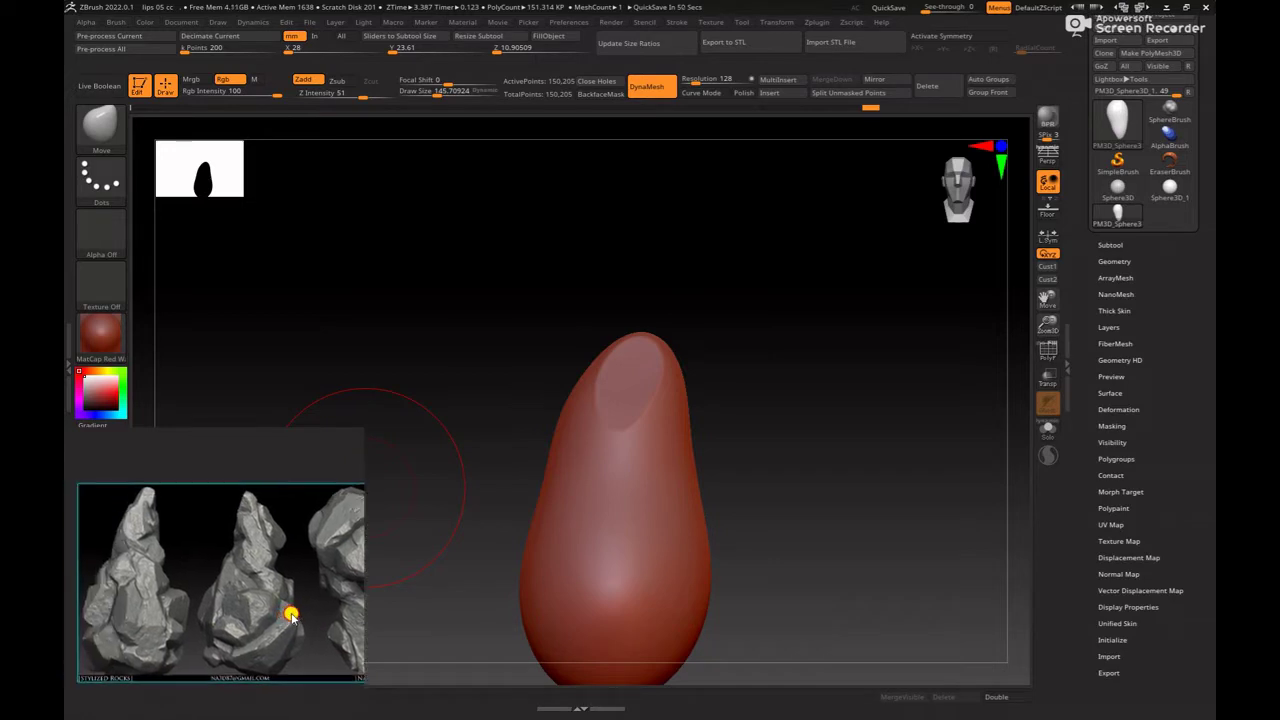
pyautogui.moveTo(257, 603); pyautogui.dragTo(337, 603)
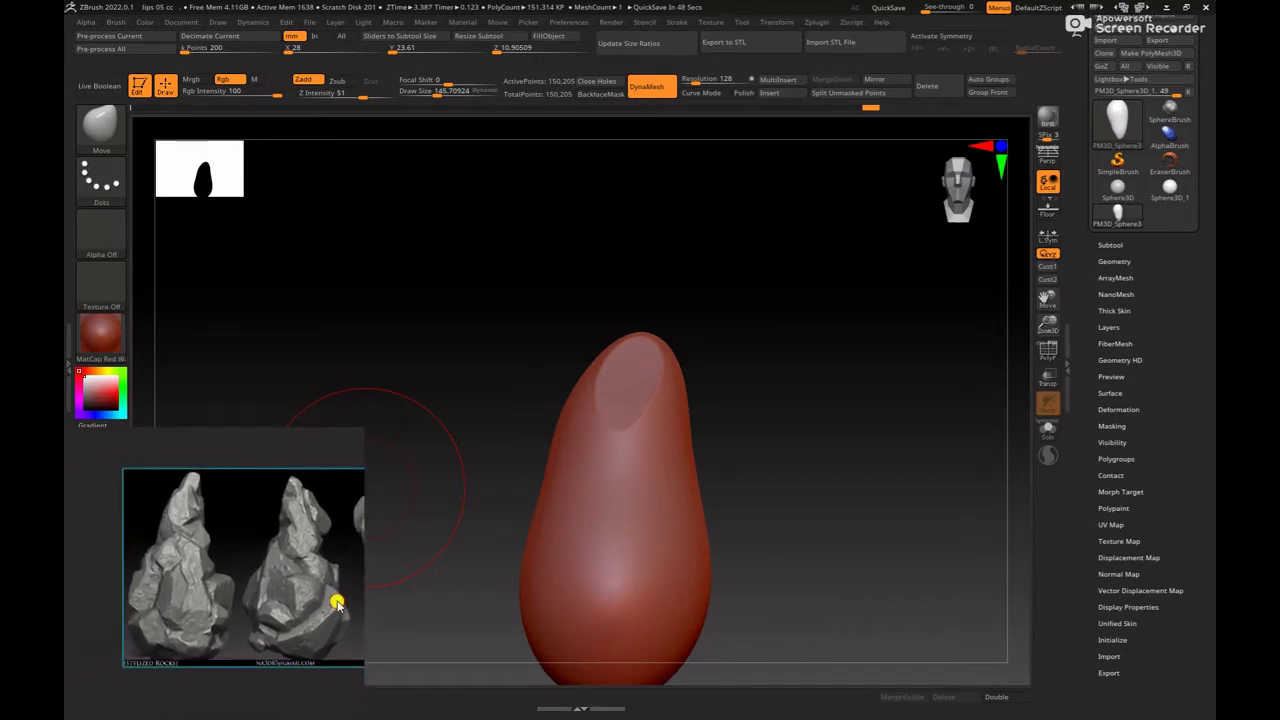
pyautogui.moveTo(853, 489)
pyautogui.mouseDown()
pyautogui.moveTo(774, 426)
pyautogui.moveTo(752, 469)
pyautogui.moveTo(737, 446)
pyautogui.moveTo(760, 480)
pyautogui.moveTo(749, 420)
pyautogui.moveTo(724, 422)
pyautogui.mouseUp()
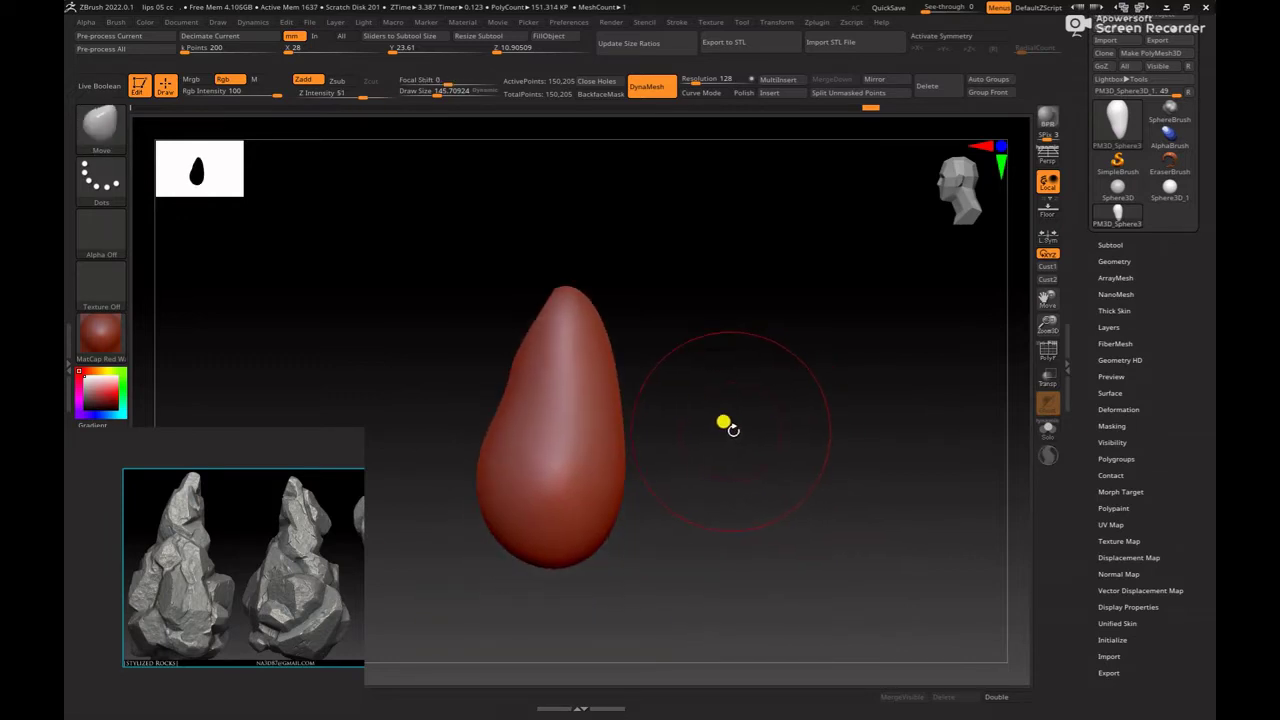
# Step: Enlarge the Move brush and pull the lower-left side of the form outward
pyautogui.press('b')
pyautogui.press('space')
pyautogui.moveTo(583, 546); pyautogui.dragTo(617, 546)
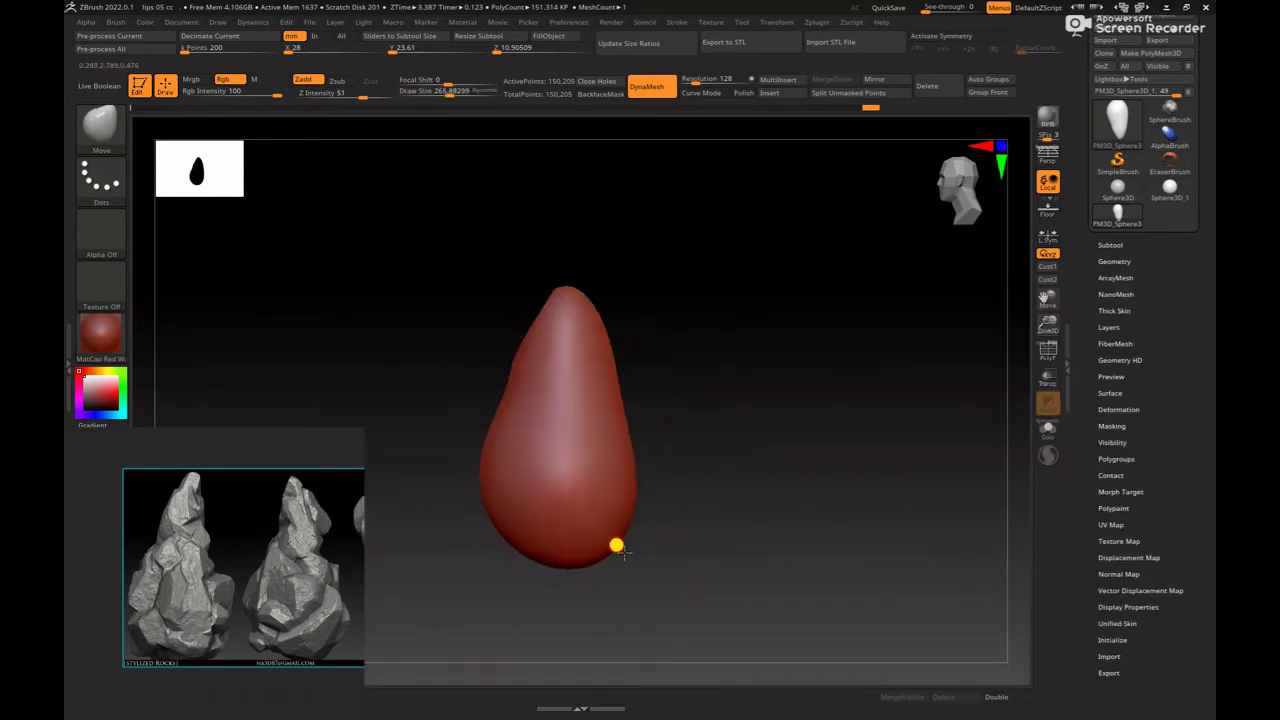
pyautogui.moveTo(557, 506)
pyautogui.mouseDown()
pyautogui.moveTo(486, 540)
pyautogui.moveTo(763, 500)
pyautogui.moveTo(633, 496)
pyautogui.moveTo(651, 501)
pyautogui.mouseUp()
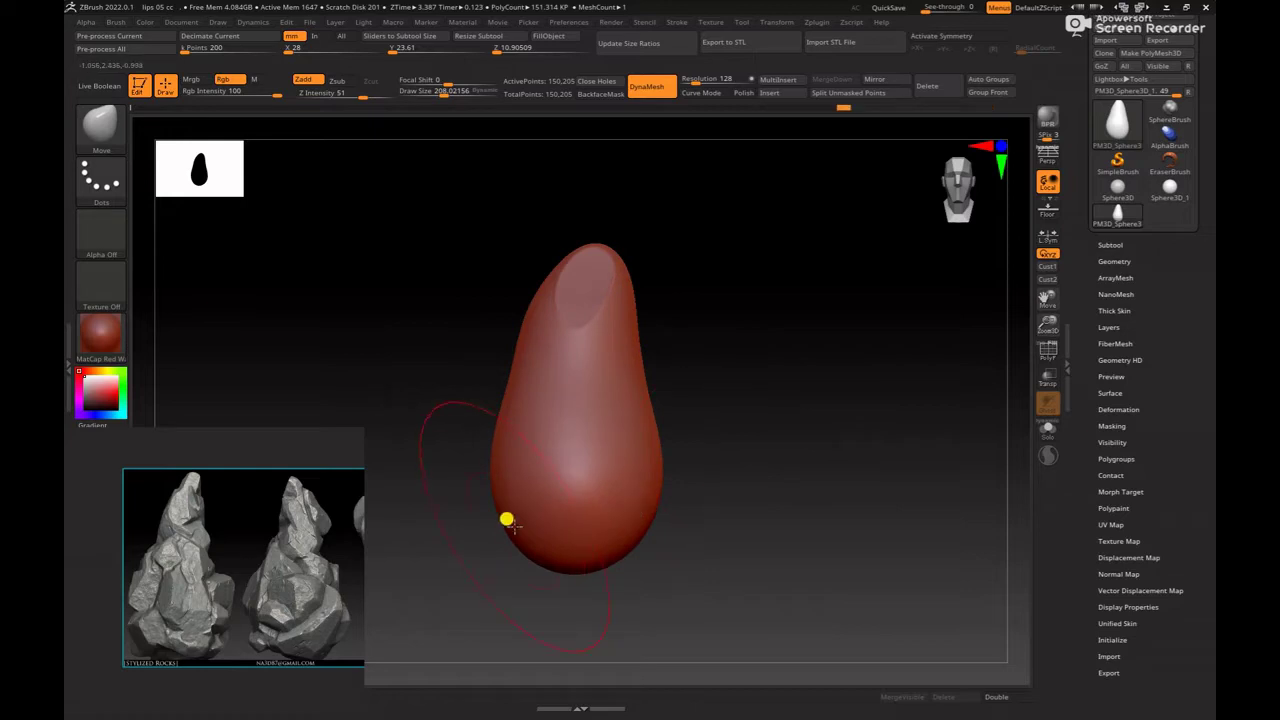
pyautogui.moveTo(507, 519); pyautogui.dragTo(466, 523)
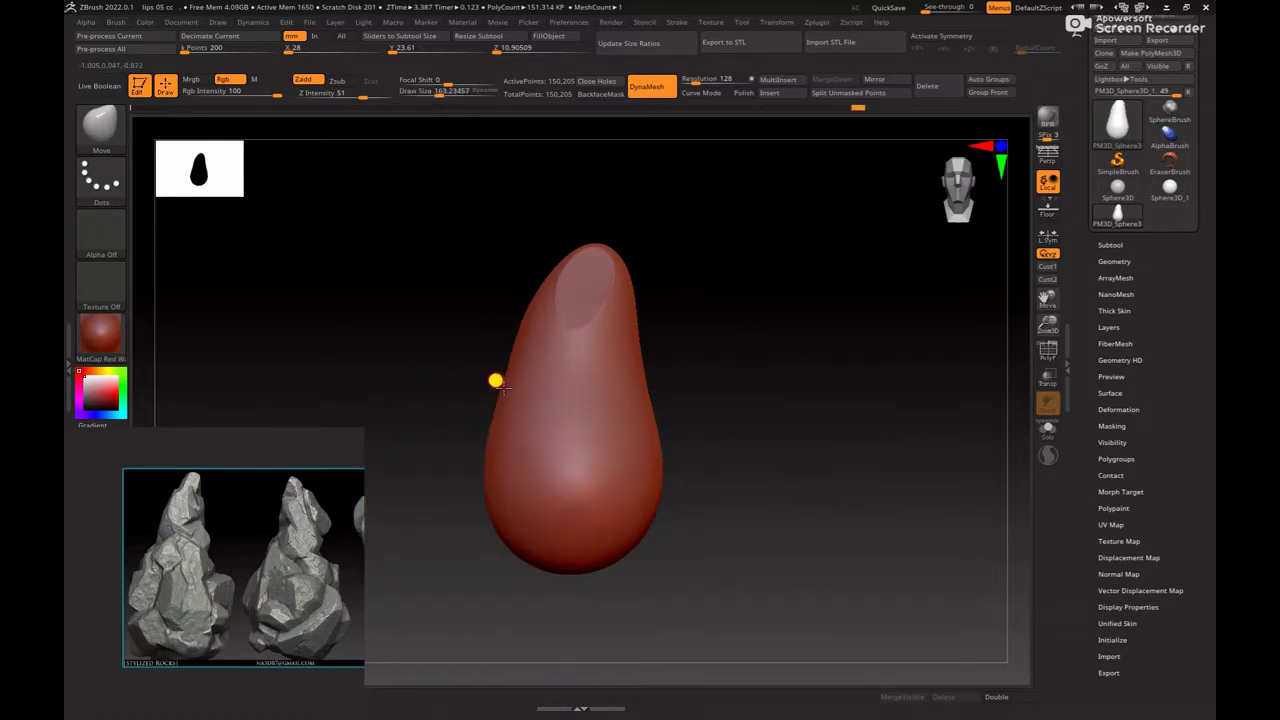
# Step: Stretch the model taller on Y with the Transpose gizmo
pyautogui.press('w')
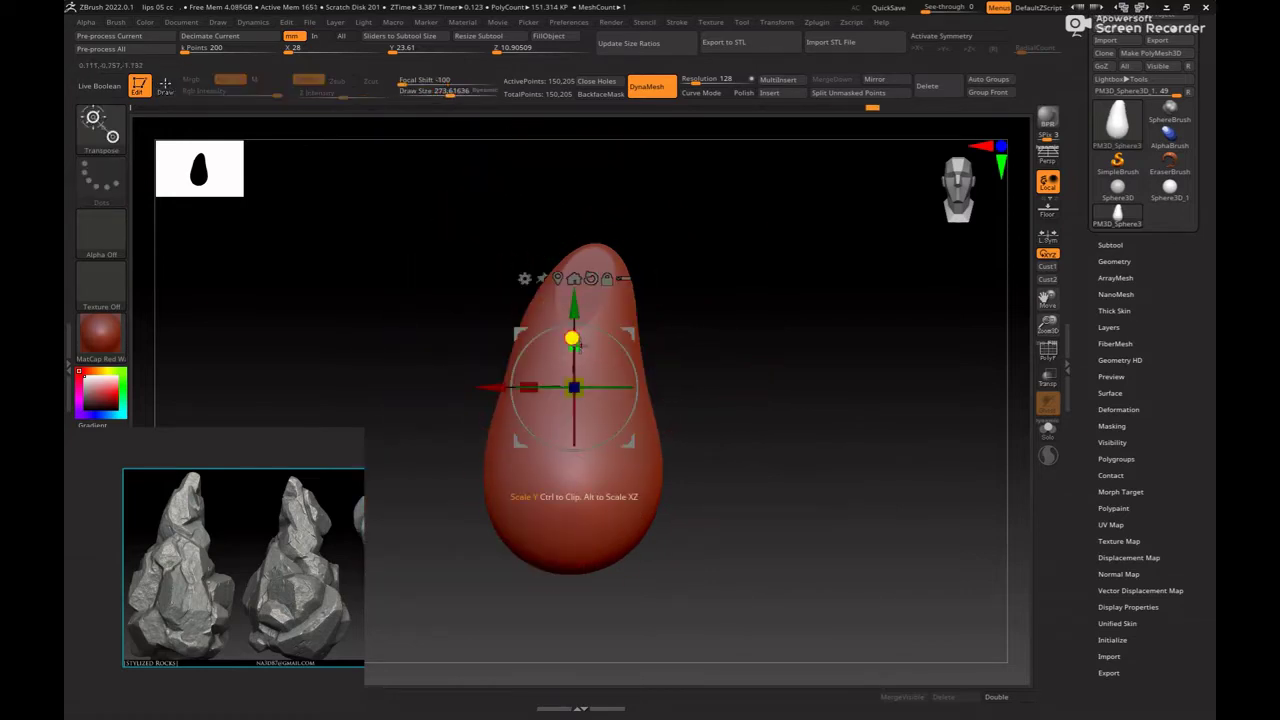
pyautogui.moveTo(571, 339); pyautogui.dragTo(574, 314)
pyautogui.press('q')
pyautogui.moveTo(643, 349)
pyautogui.mouseDown()
pyautogui.moveTo(711, 346)
pyautogui.moveTo(740, 362)
pyautogui.mouseUp()
pyautogui.scroll(2, 297, 589)
pyautogui.scroll(2, 314, 591)
pyautogui.scroll(1, 314, 591)
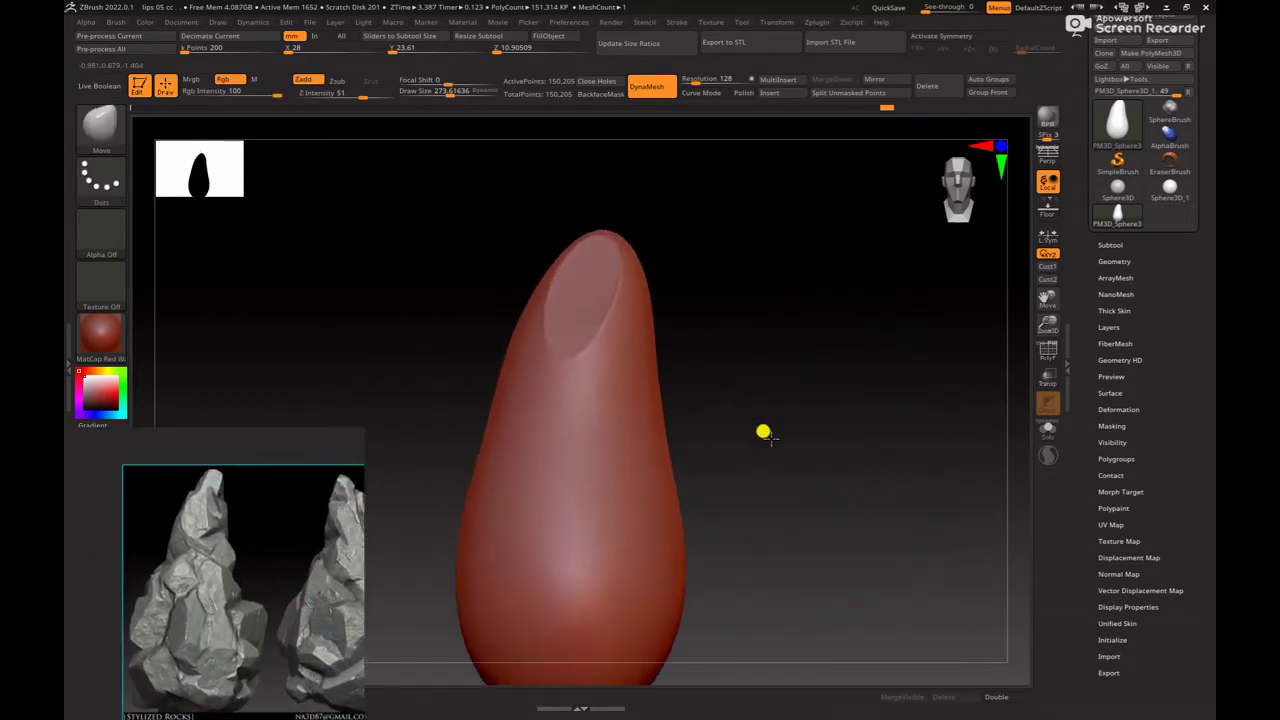
# Step: Switch to hPolish, enlarge it slightly, and turn the view to the model's front
pyautogui.press('b')
pyautogui.press('h')
pyautogui.press('p')
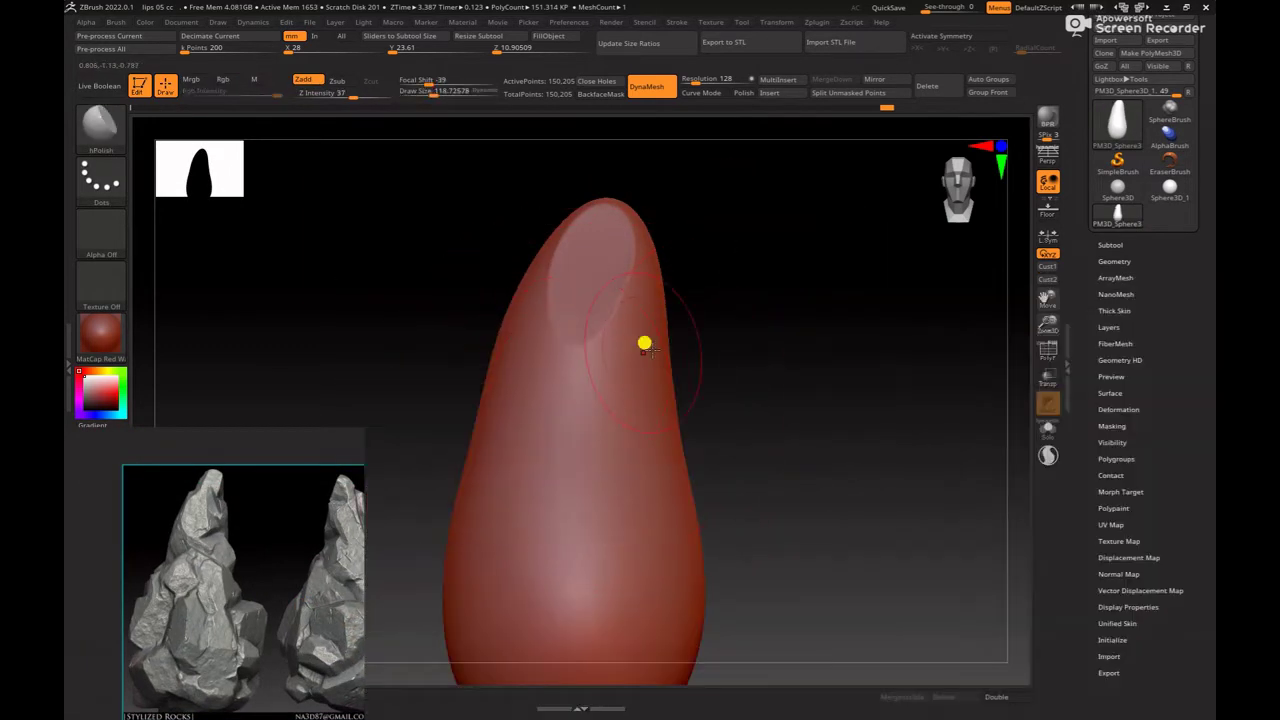
pyautogui.moveTo(645, 345); pyautogui.dragTo(643, 362, button='right')
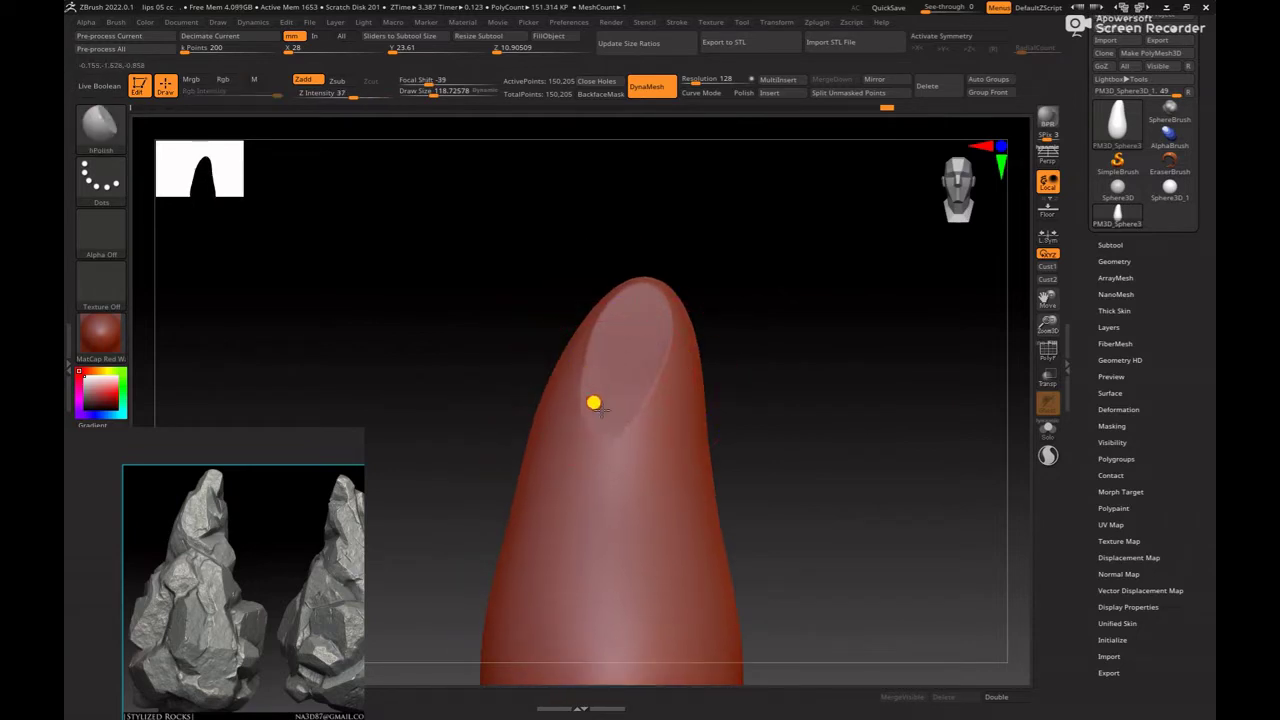
pyautogui.press('space')
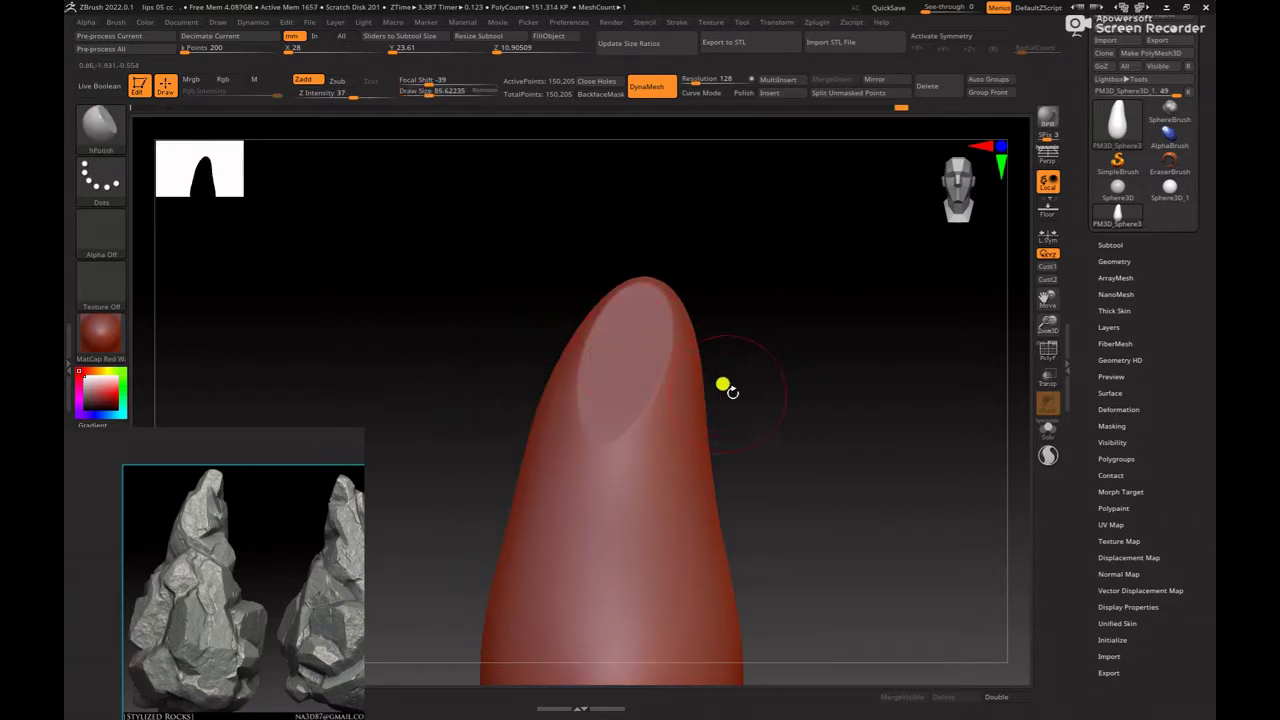
pyautogui.moveTo(785, 418); pyautogui.dragTo(757, 366)
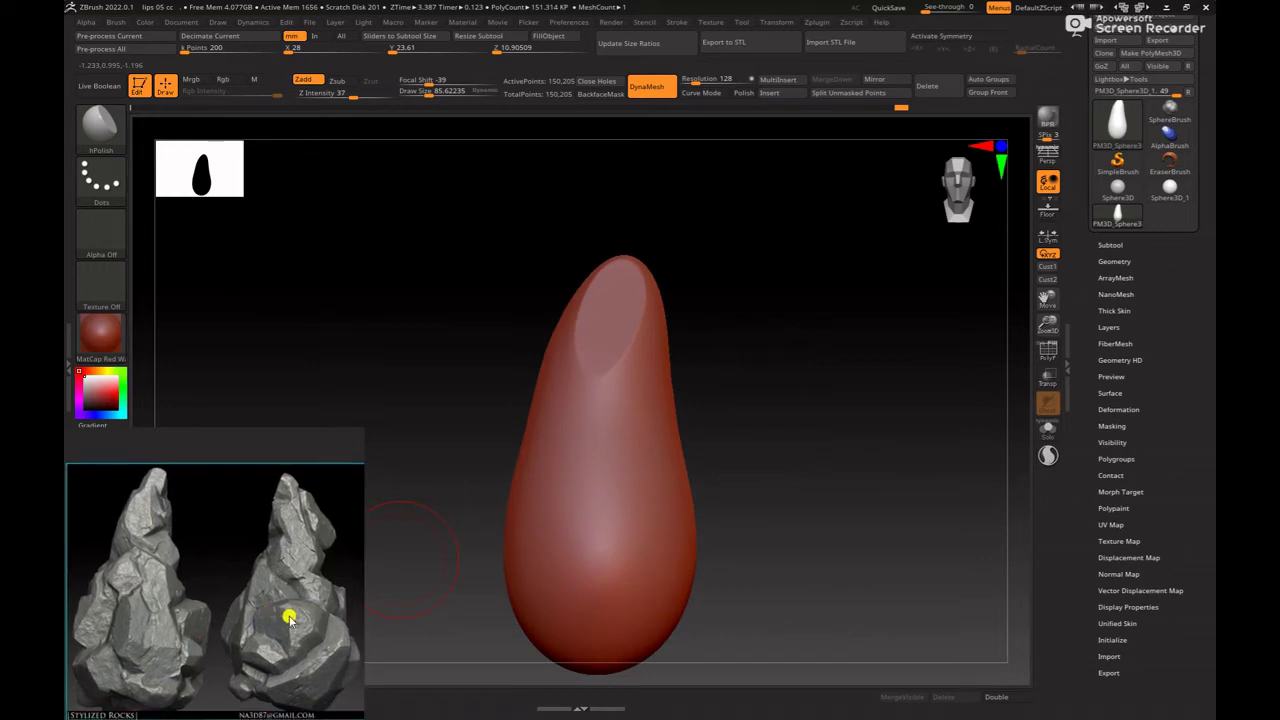
pyautogui.moveTo(863, 467); pyautogui.dragTo(834, 486)
pyautogui.press('b')
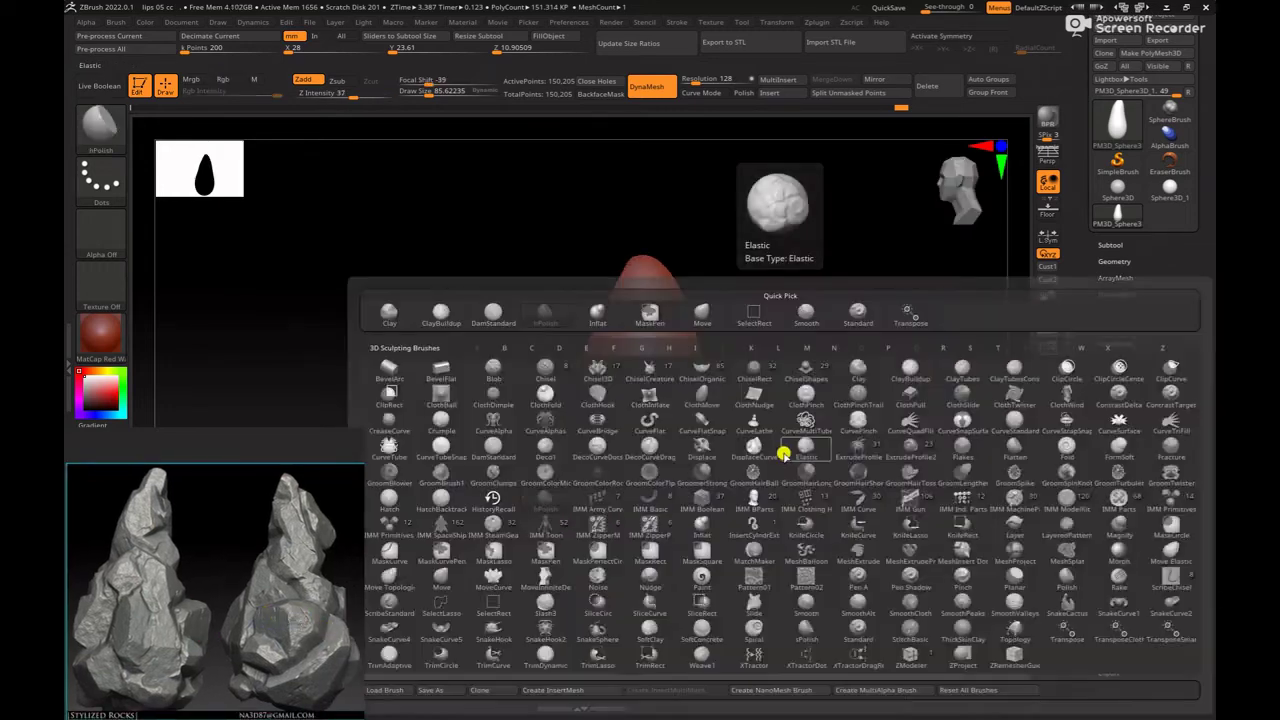
pyautogui.press('Escape')
pyautogui.press(']')
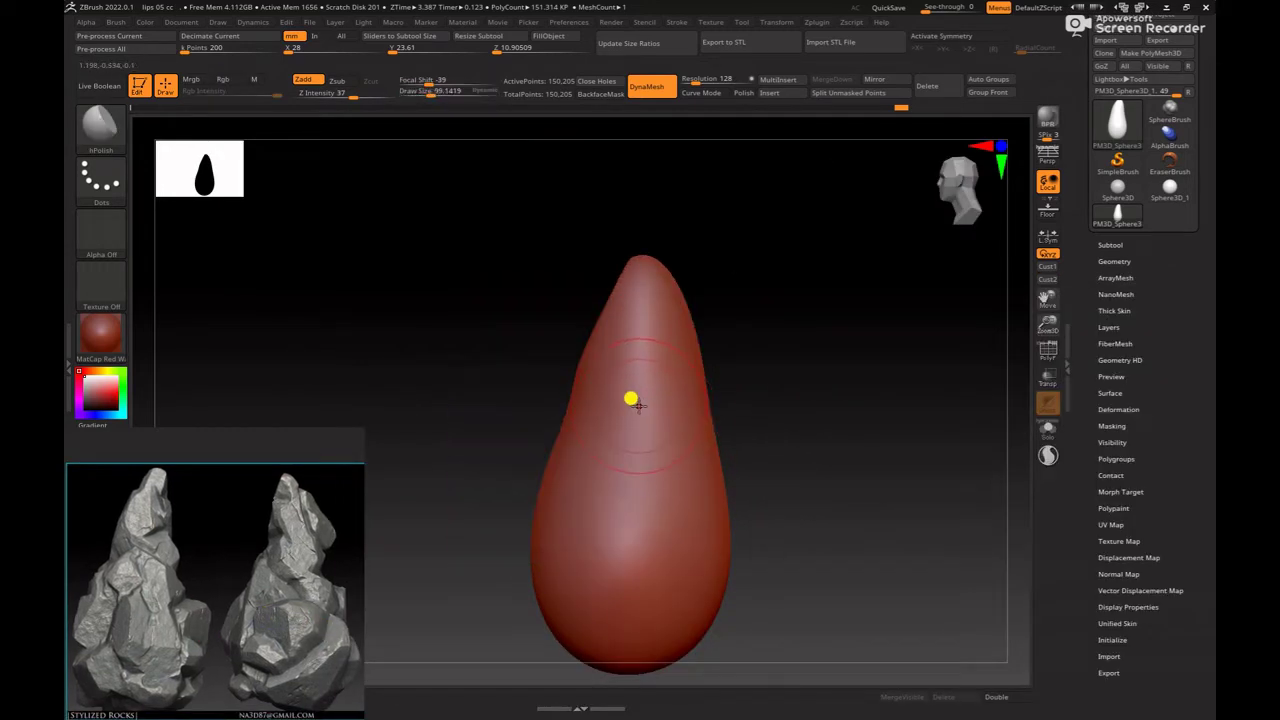
pyautogui.moveTo(762, 390)
pyautogui.keyDown('shift'); pyautogui.mouseDown()
pyautogui.moveTo(824, 404)
pyautogui.moveTo(777, 420)
pyautogui.mouseUp(); pyautogui.keyUp('shift')
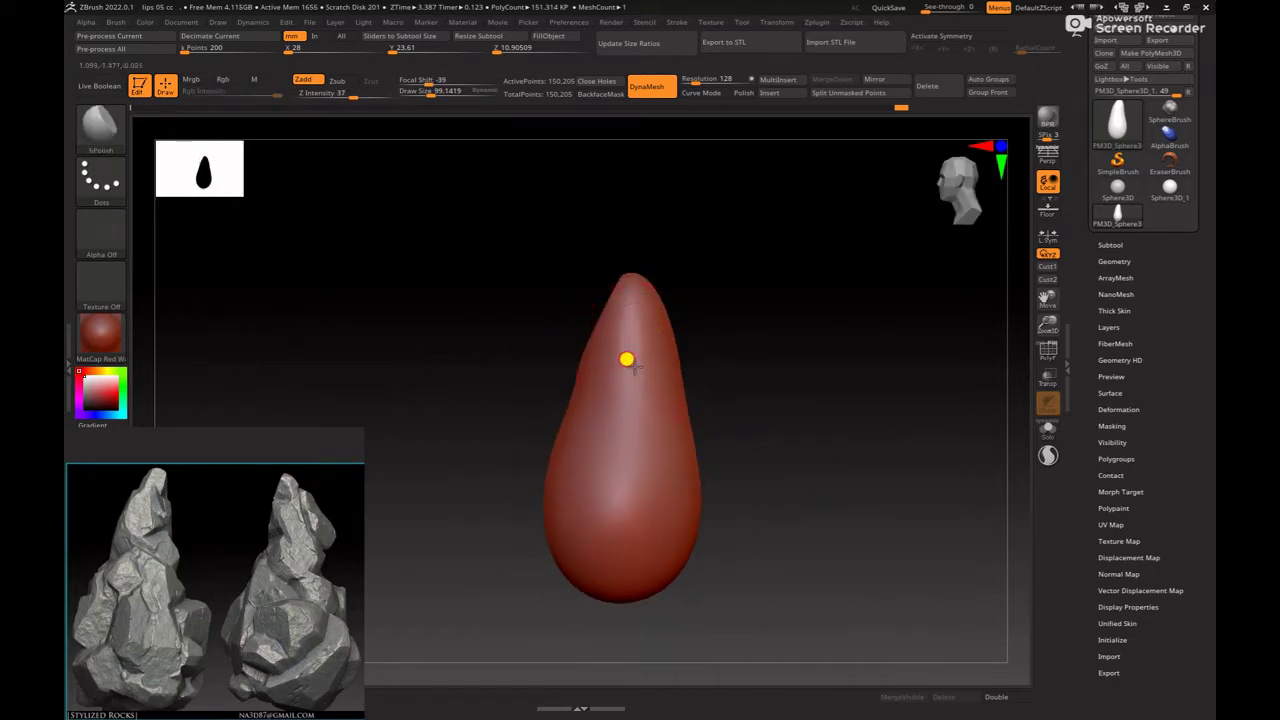
# Step: Reduce the brush size and polish a small flat facet on the upper front
pyautogui.press('space')
pyautogui.press('space')
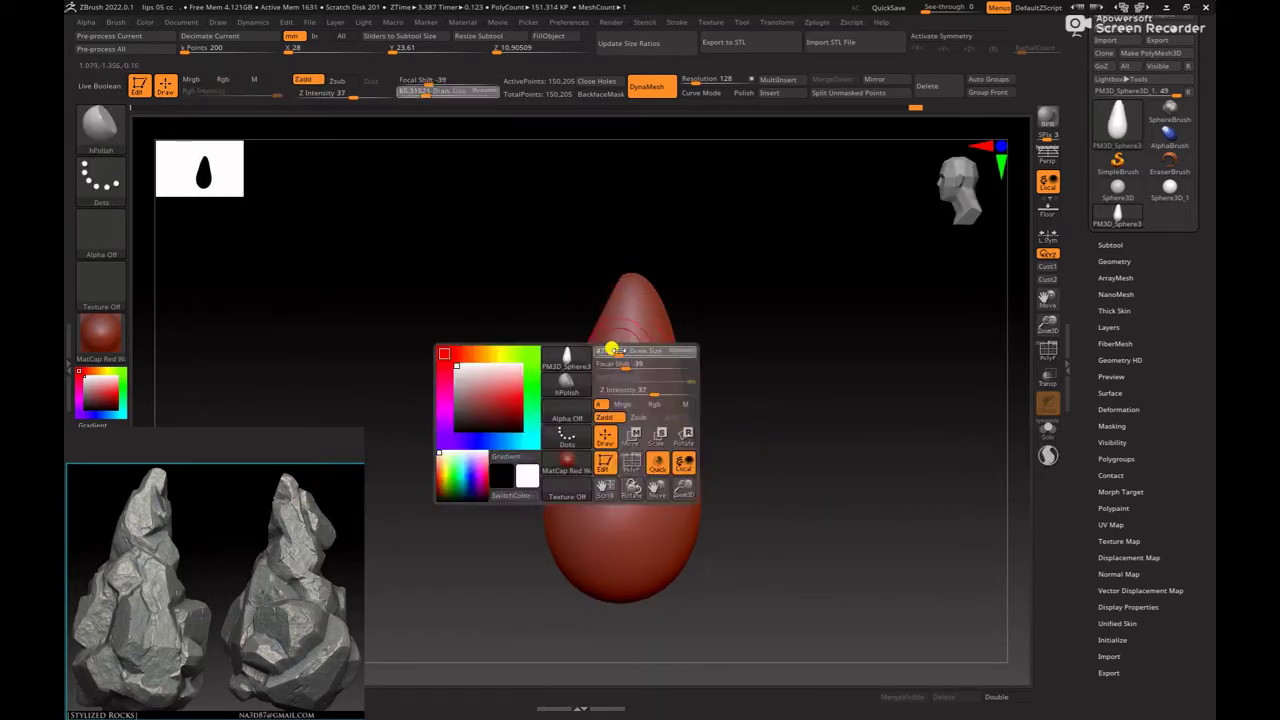
pyautogui.moveTo(612, 350)
pyautogui.mouseDown()
pyautogui.moveTo(620, 368)
pyautogui.moveTo(617, 336)
pyautogui.mouseUp()
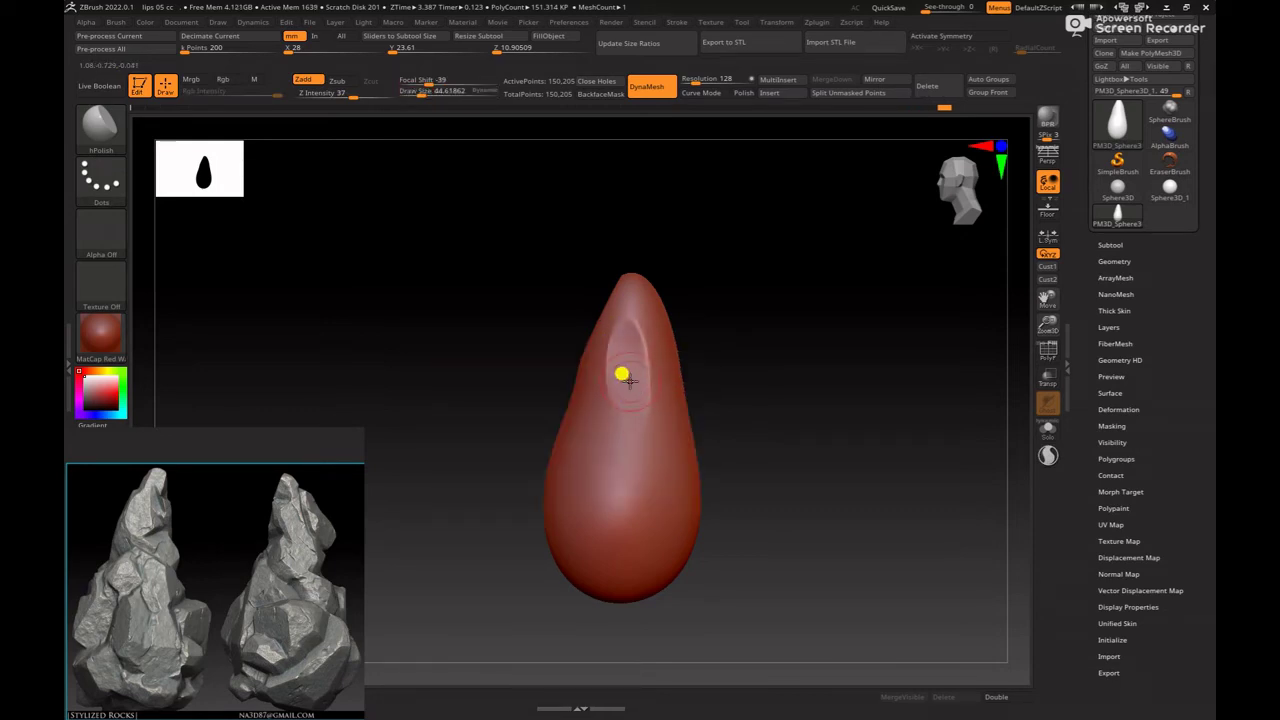
pyautogui.moveTo(627, 379)
pyautogui.mouseDown()
pyautogui.moveTo(634, 410)
pyautogui.moveTo(618, 405)
pyautogui.mouseUp()
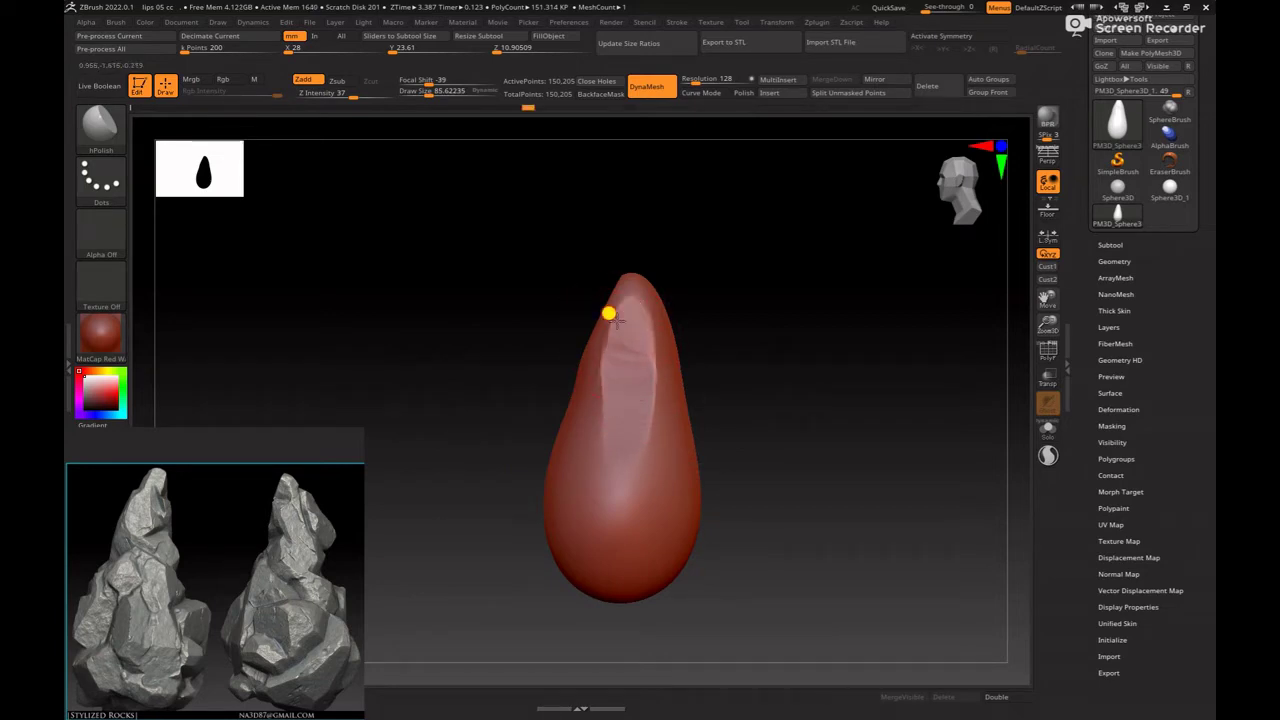
pyautogui.moveTo(700, 365)
pyautogui.mouseDown()
pyautogui.moveTo(806, 358)
pyautogui.moveTo(829, 383)
pyautogui.moveTo(803, 423)
pyautogui.moveTo(794, 403)
pyautogui.mouseUp()
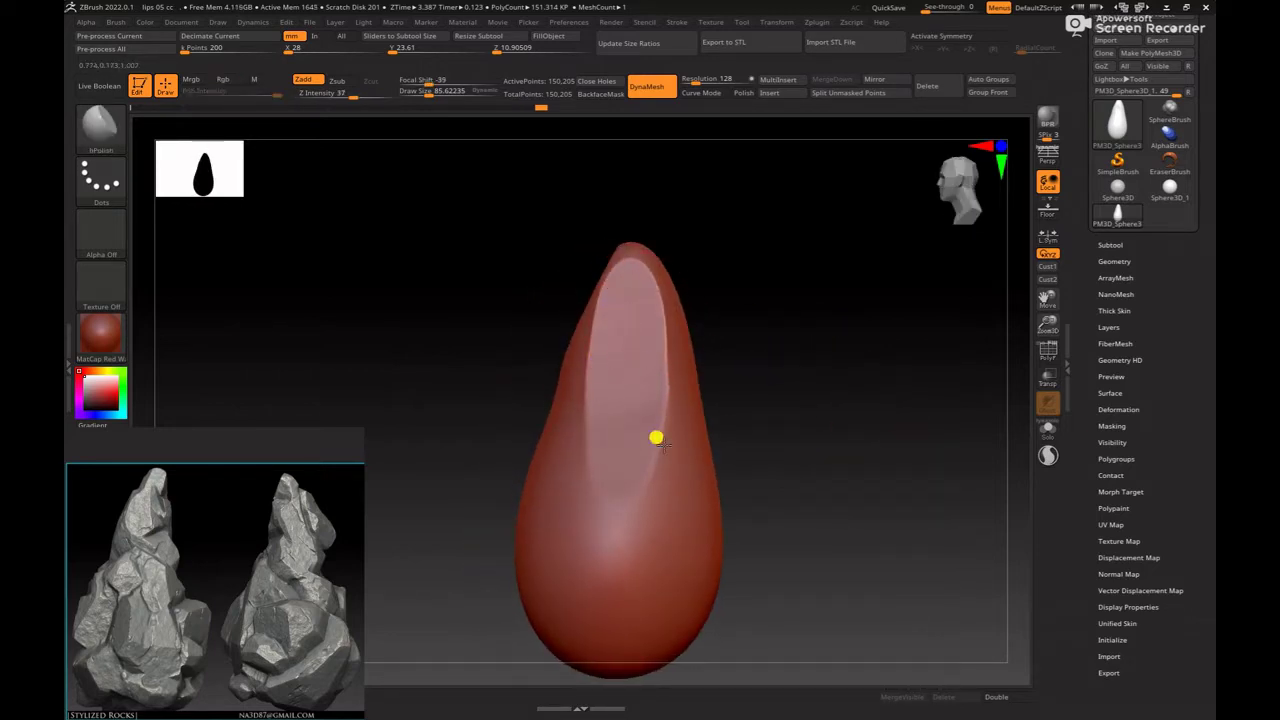
pyautogui.moveTo(656, 438)
pyautogui.mouseDown()
pyautogui.moveTo(857, 449)
pyautogui.moveTo(826, 494)
pyautogui.mouseUp()
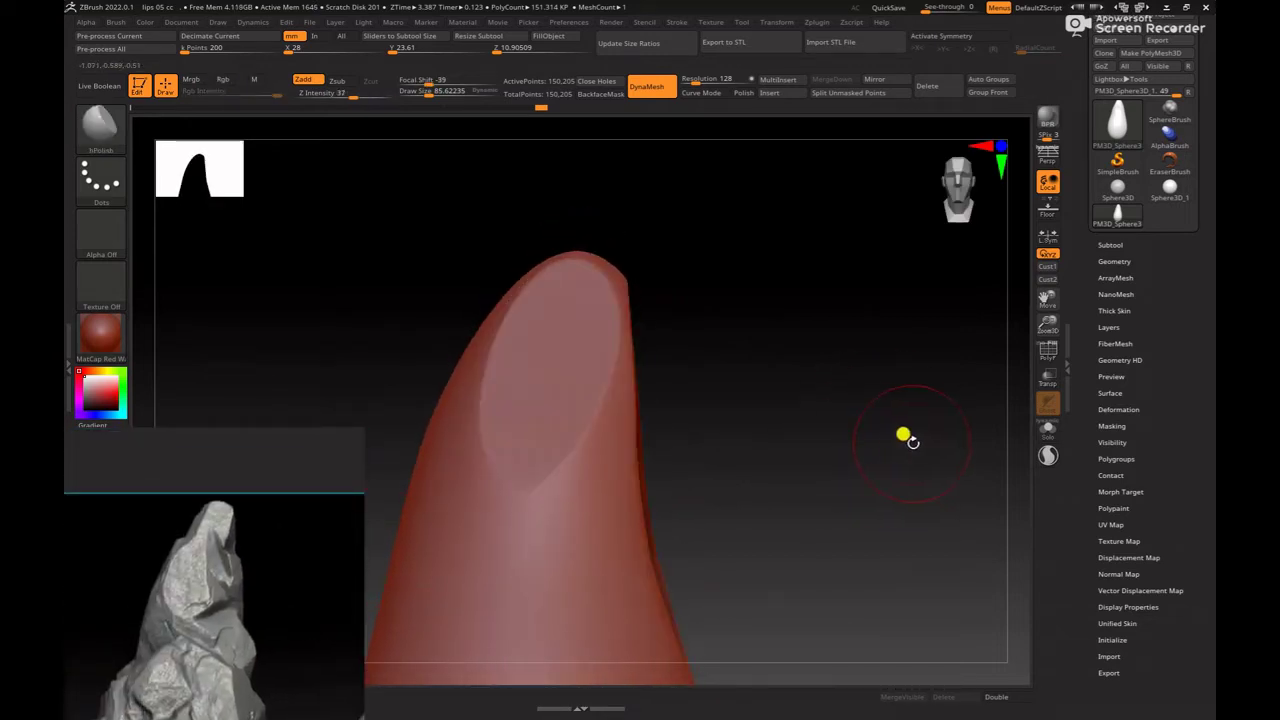
# Step: With the Move brush, pull the tip up-right, undo once, and bulge its right side outward
pyautogui.press('b')
pyautogui.press('m')
pyautogui.press('v')
pyautogui.moveTo(663, 363); pyautogui.dragTo(771, 369)
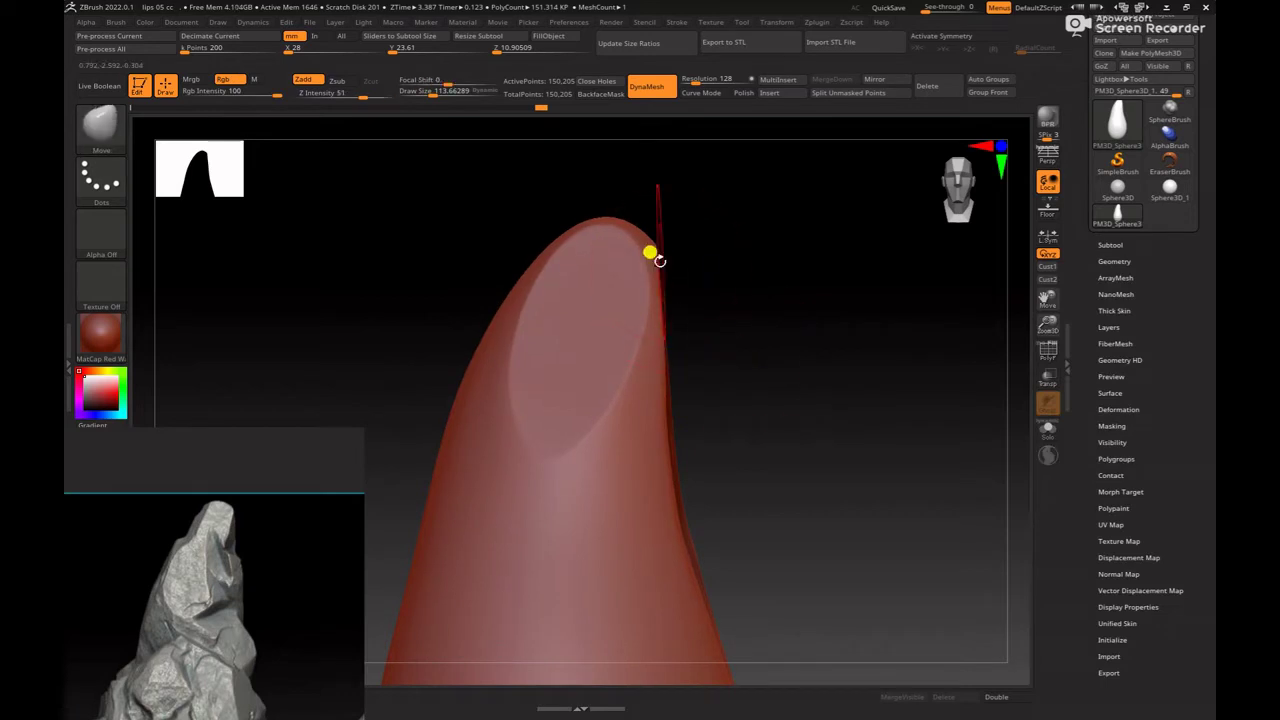
pyautogui.moveTo(658, 259); pyautogui.dragTo(683, 221)
pyautogui.hotkey('ctrl', 'z')
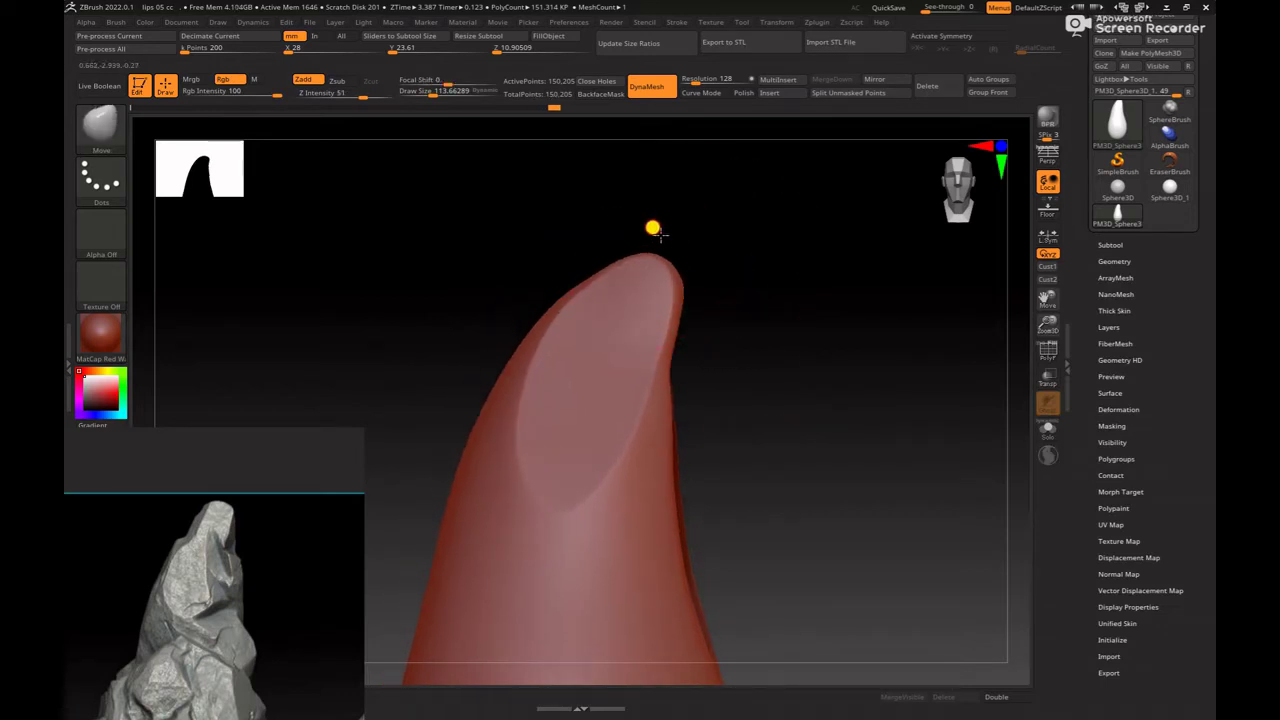
pyautogui.moveTo(673, 254); pyautogui.dragTo(682, 287)
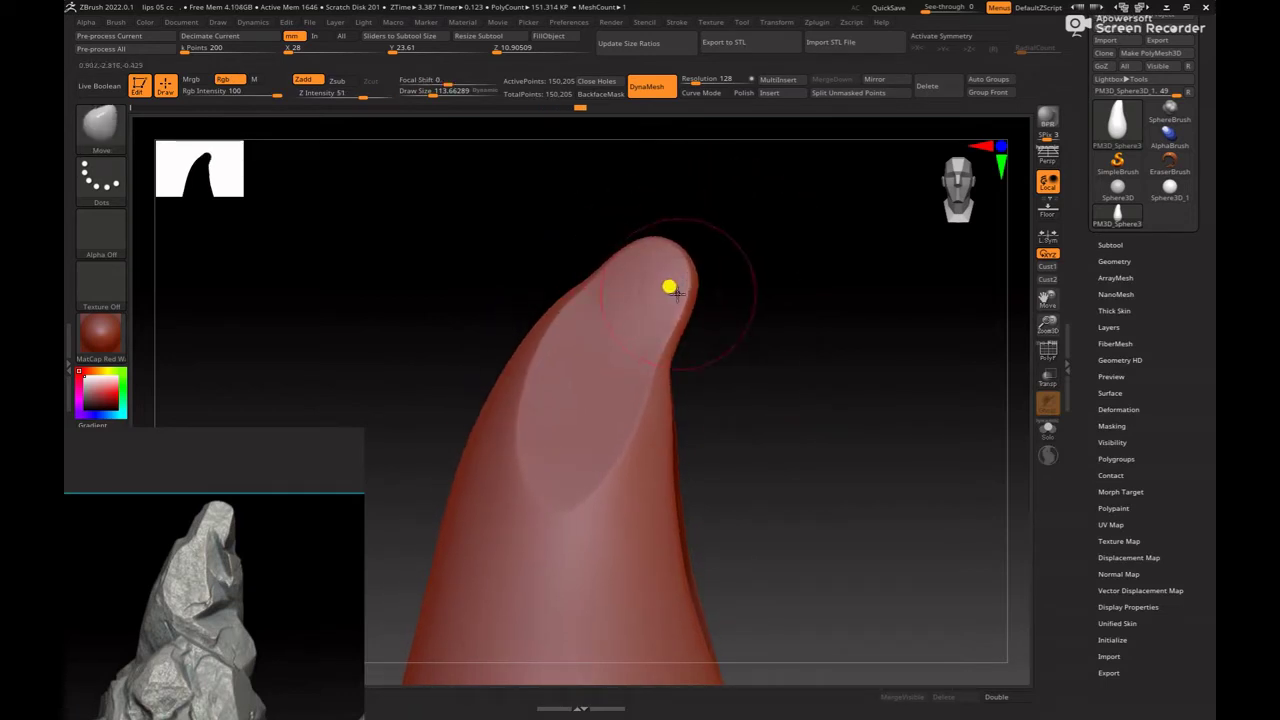
pyautogui.moveTo(797, 286); pyautogui.dragTo(640, 303)
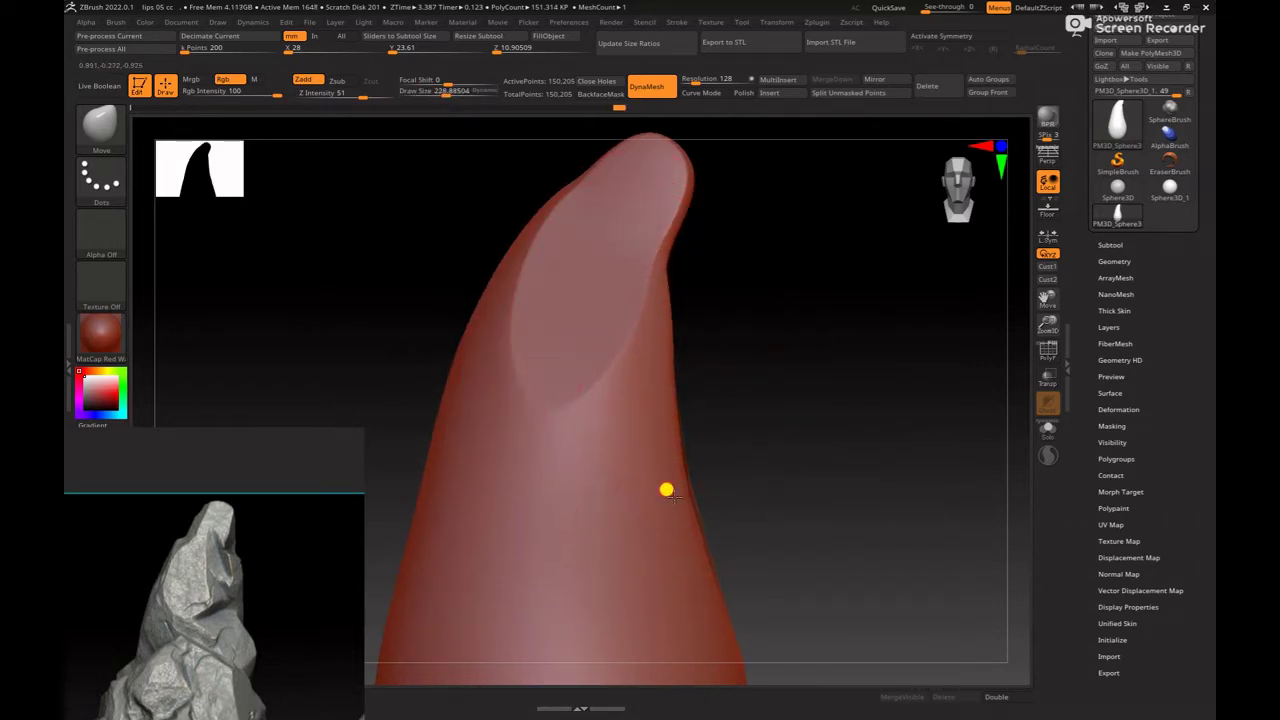
# Step: Shrink the ClayBuildup brush and Ctrl-carve a diagonal groove below the tip
pyautogui.press('b')
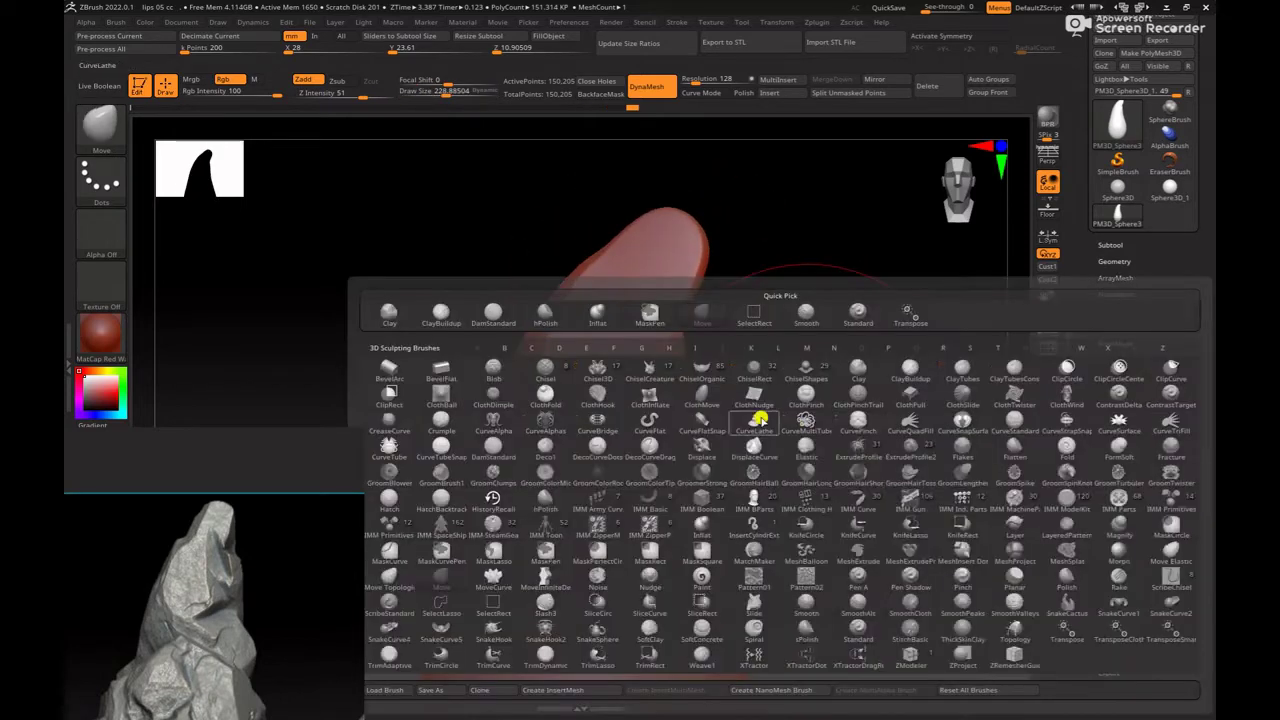
pyautogui.press('c')
pyautogui.press('b')
pyautogui.press('space')
pyautogui.press('space')
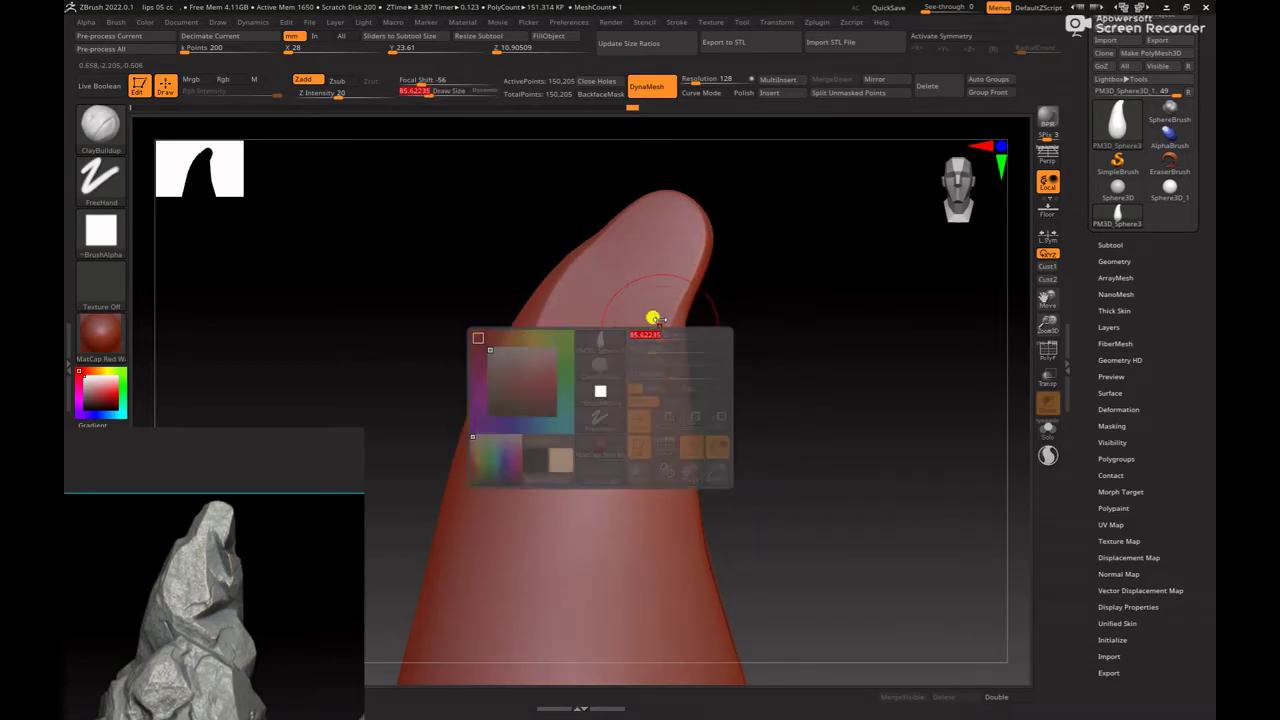
pyautogui.moveTo(634, 326)
pyautogui.mouseDown()
pyautogui.moveTo(642, 313)
pyautogui.moveTo(652, 364)
pyautogui.mouseUp()
pyautogui.press('ctrl')
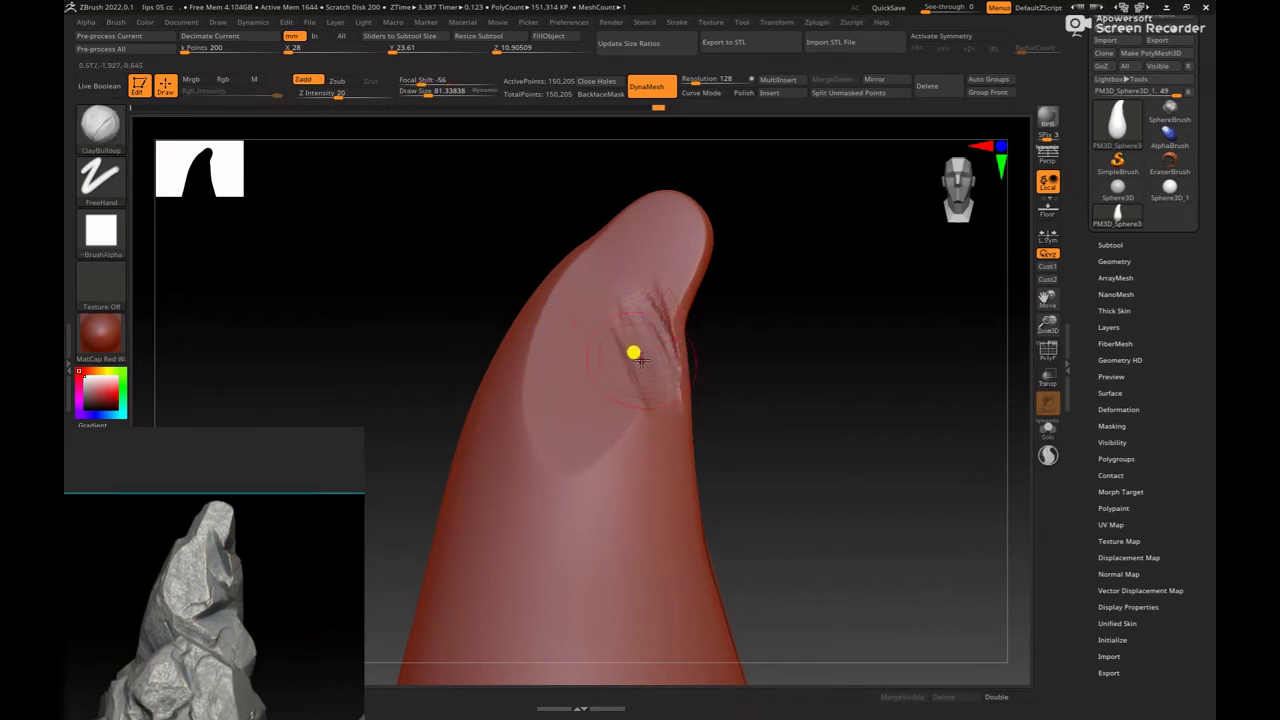
pyautogui.moveTo(634, 352); pyautogui.dragTo(613, 314)
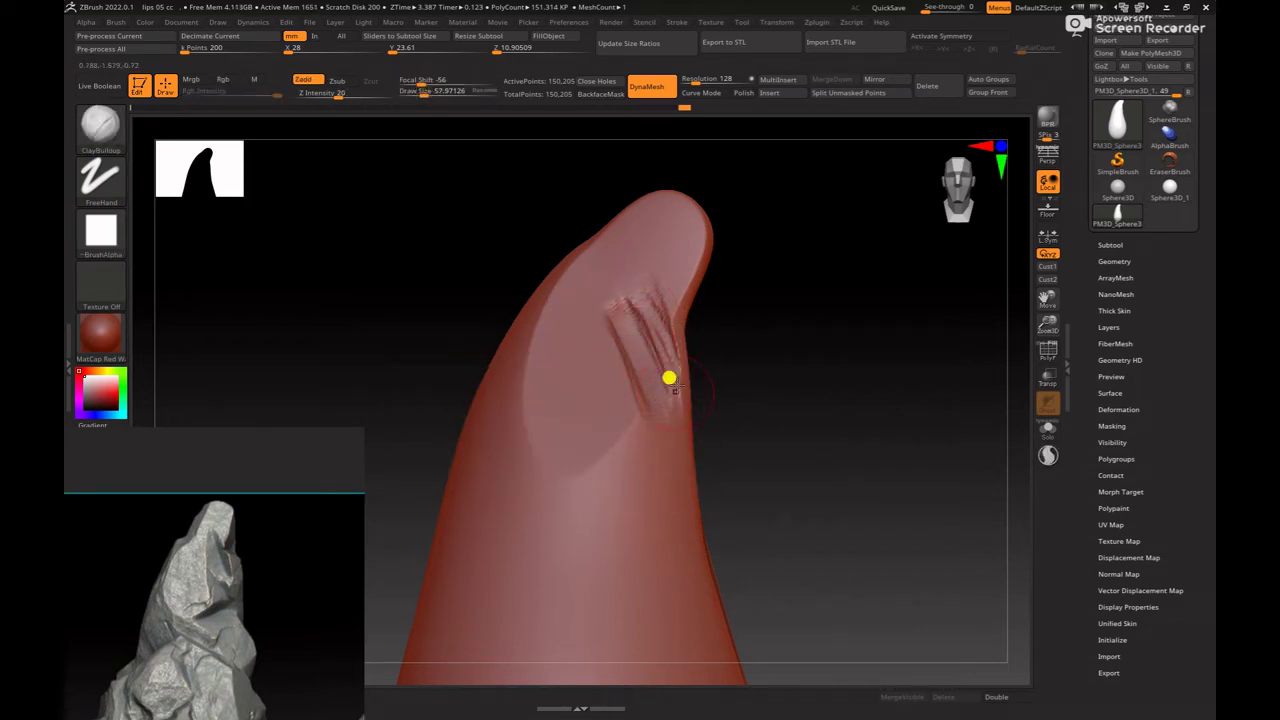
# Step: Select the Smooth brush and rotate the view to inspect the crack
pyautogui.press('b')
pyautogui.press('s')
pyautogui.press('m')
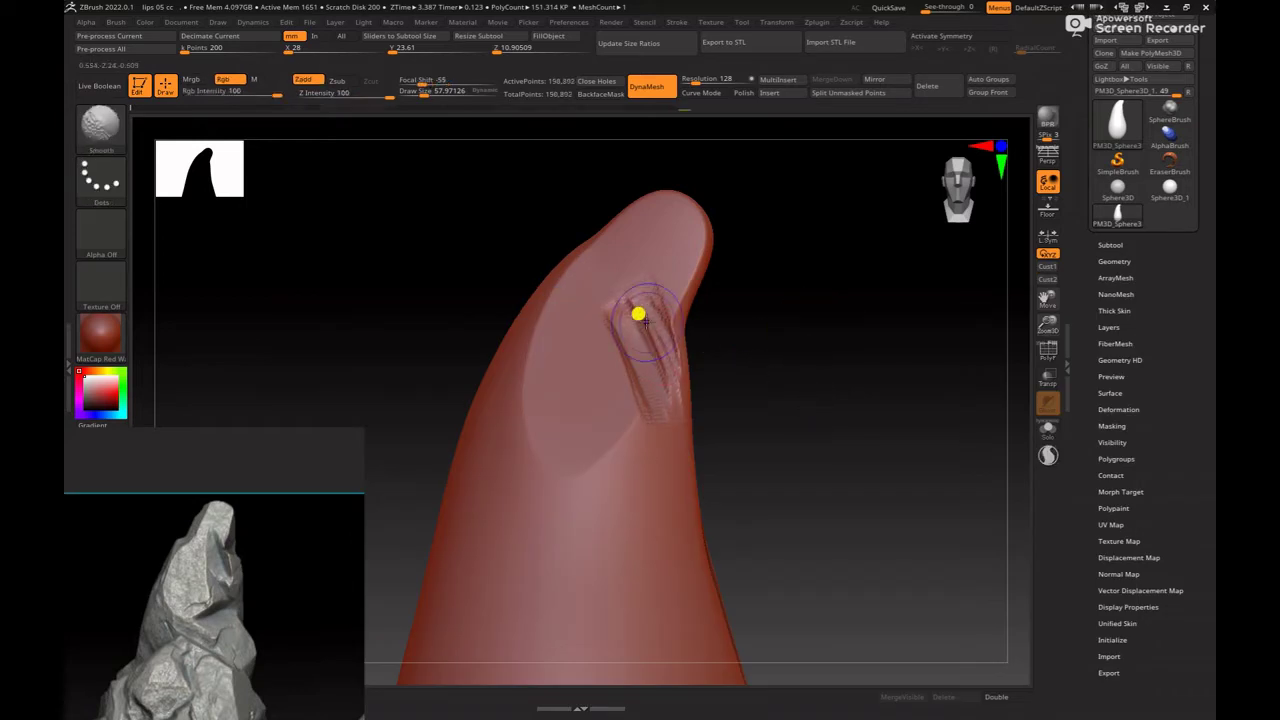
pyautogui.moveTo(743, 337); pyautogui.dragTo(621, 364)
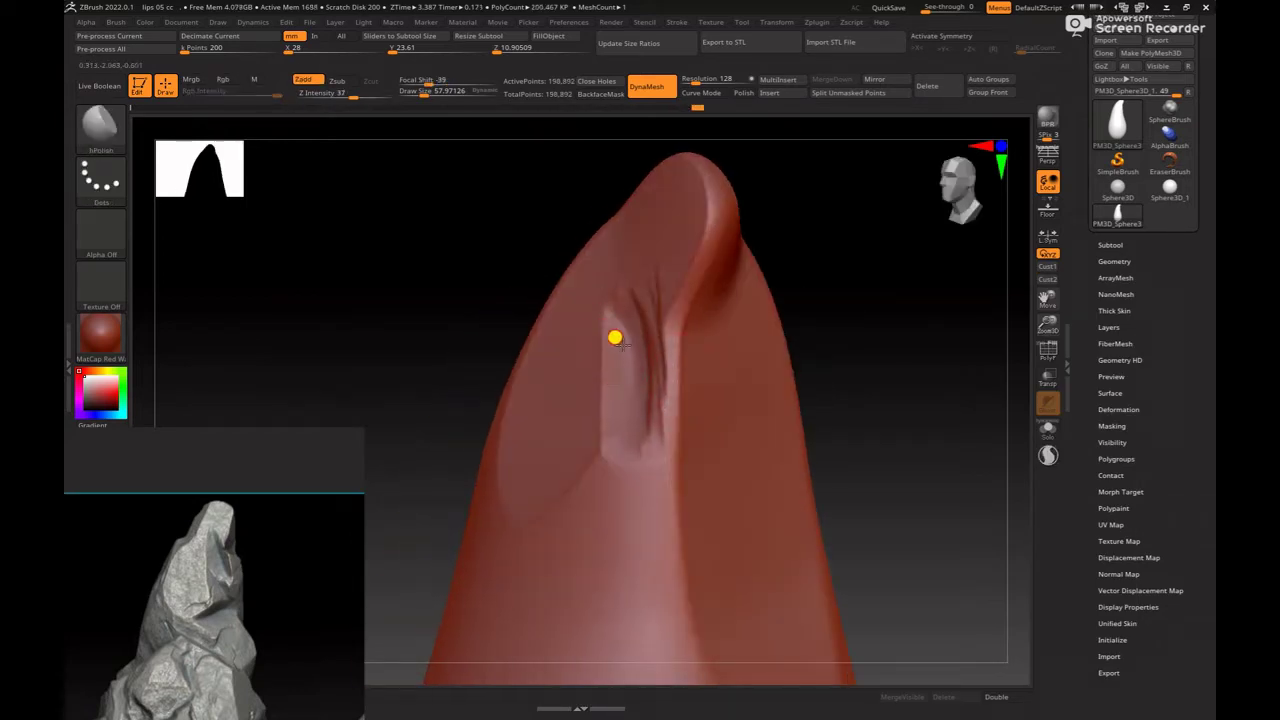
pyautogui.moveTo(843, 323); pyautogui.dragTo(656, 376)
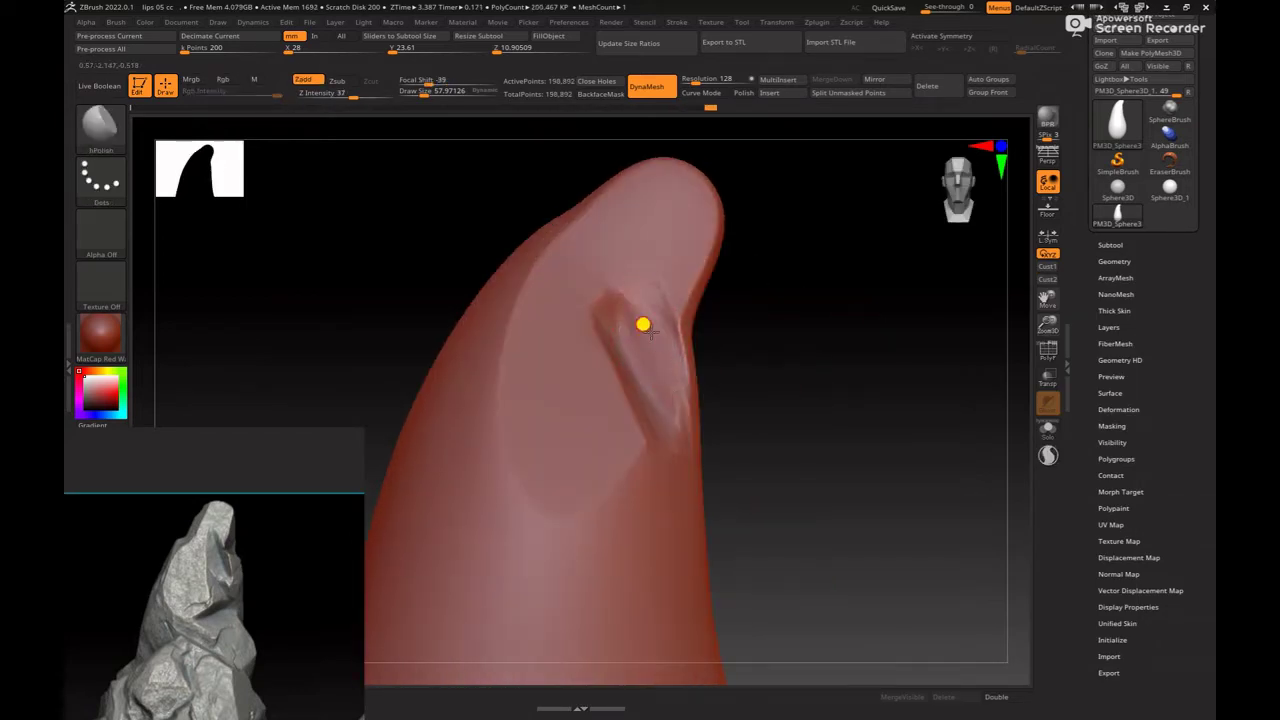
pyautogui.moveTo(682, 388)
pyautogui.mouseDown()
pyautogui.moveTo(771, 357)
pyautogui.moveTo(757, 289)
pyautogui.moveTo(777, 289)
pyautogui.moveTo(722, 316)
pyautogui.mouseUp()
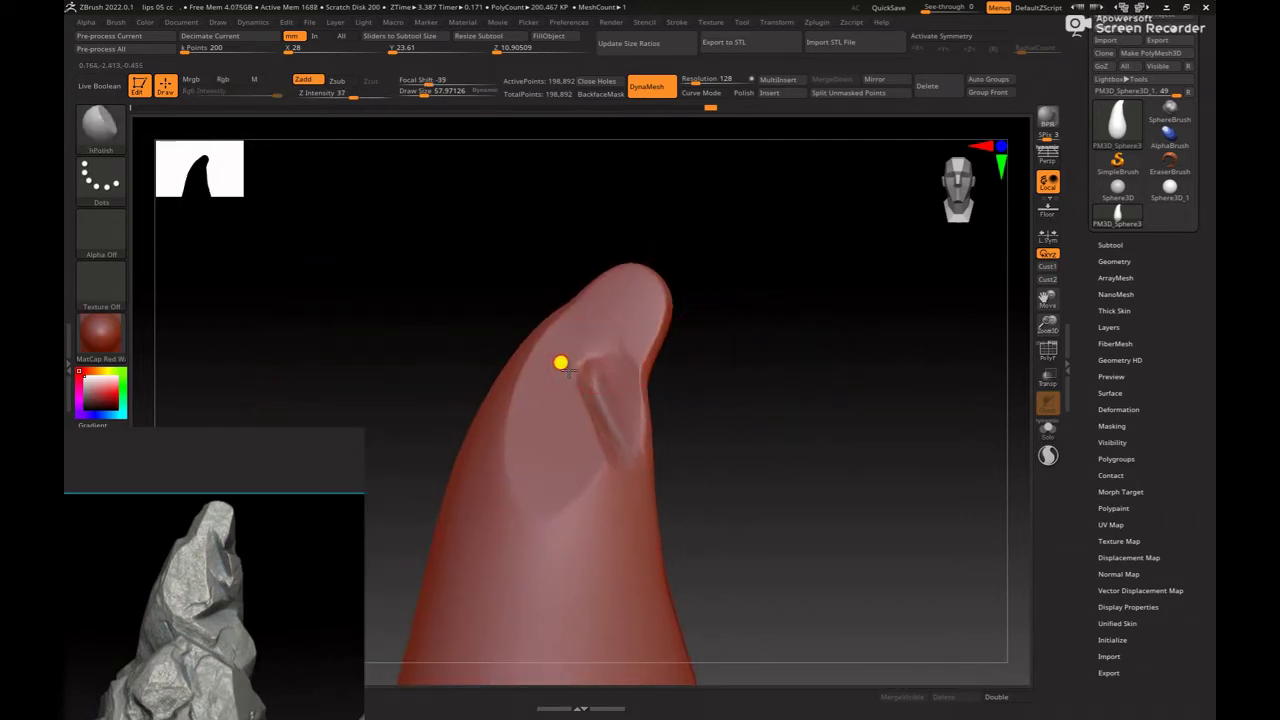
pyautogui.moveTo(763, 354)
pyautogui.mouseDown()
pyautogui.moveTo(751, 326)
pyautogui.moveTo(866, 452)
pyautogui.moveTo(775, 383)
pyautogui.moveTo(770, 440)
pyautogui.mouseUp()
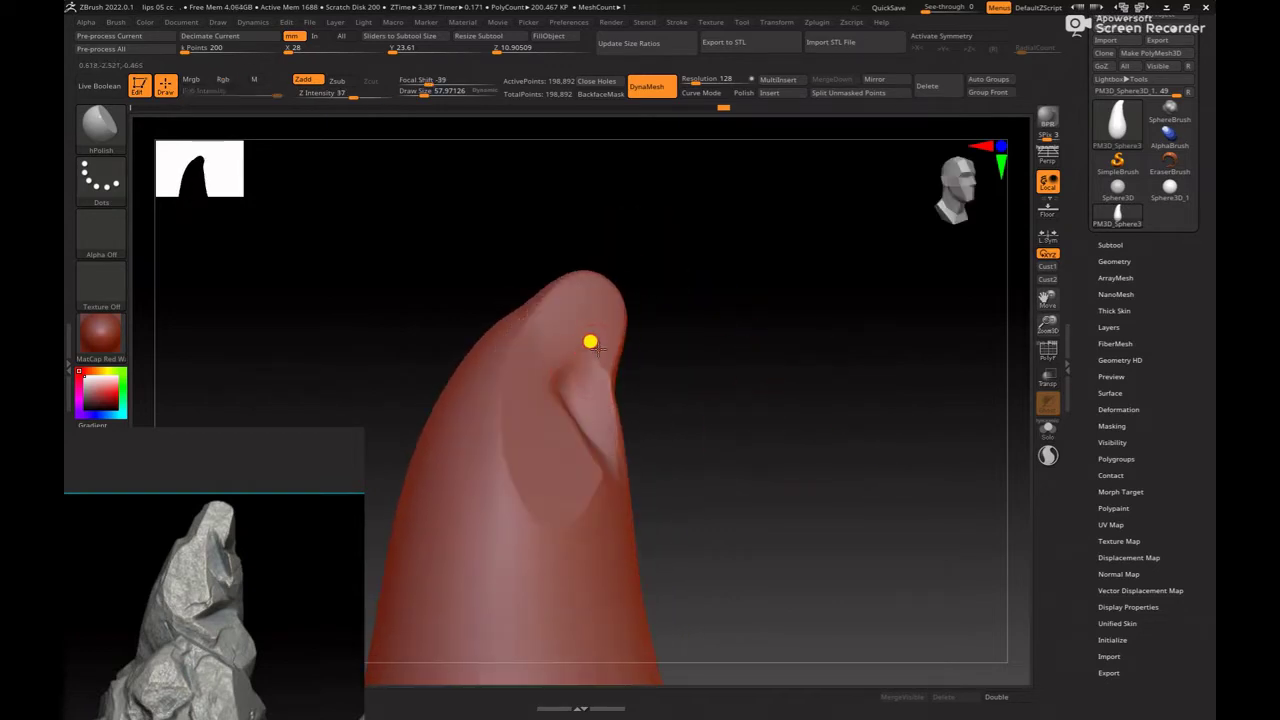
pyautogui.moveTo(714, 370)
pyautogui.mouseDown()
pyautogui.moveTo(789, 414)
pyautogui.moveTo(794, 446)
pyautogui.mouseUp()
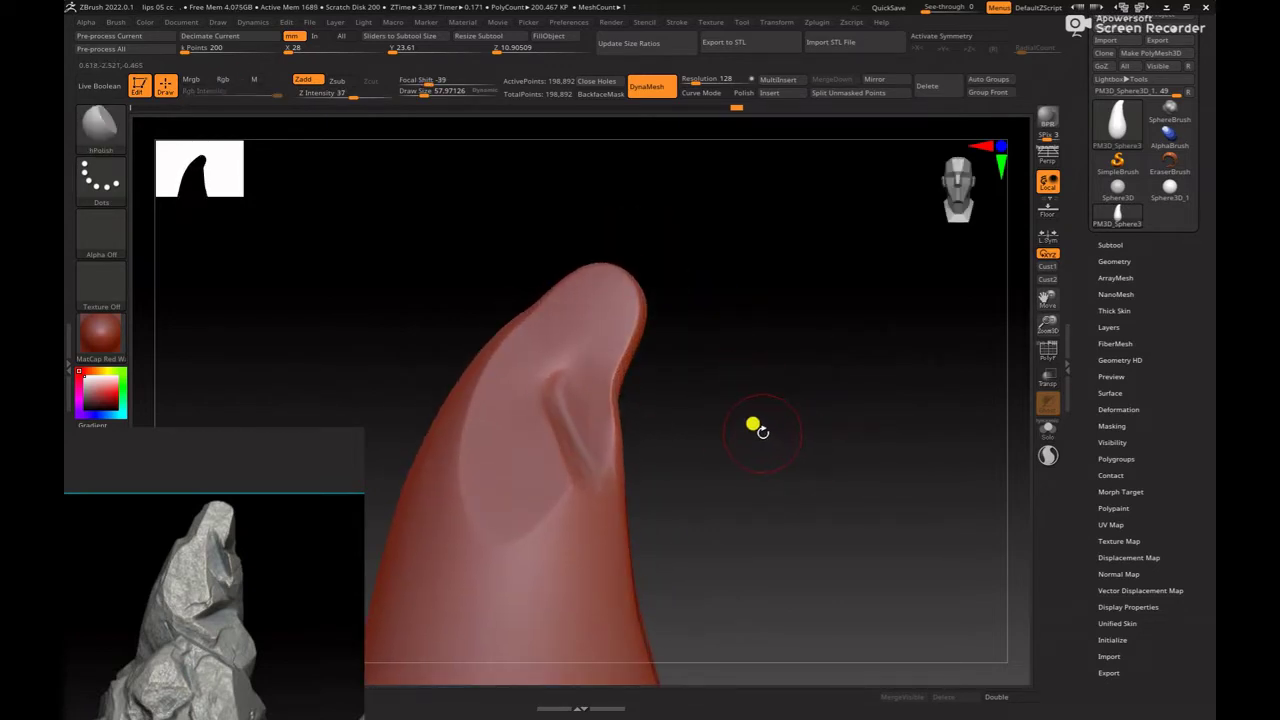
# Step: With ClayBuildup, smooth the groove near the tip and build ridges along the crack
pyautogui.press('b')
pyautogui.press('c')
pyautogui.press('b')
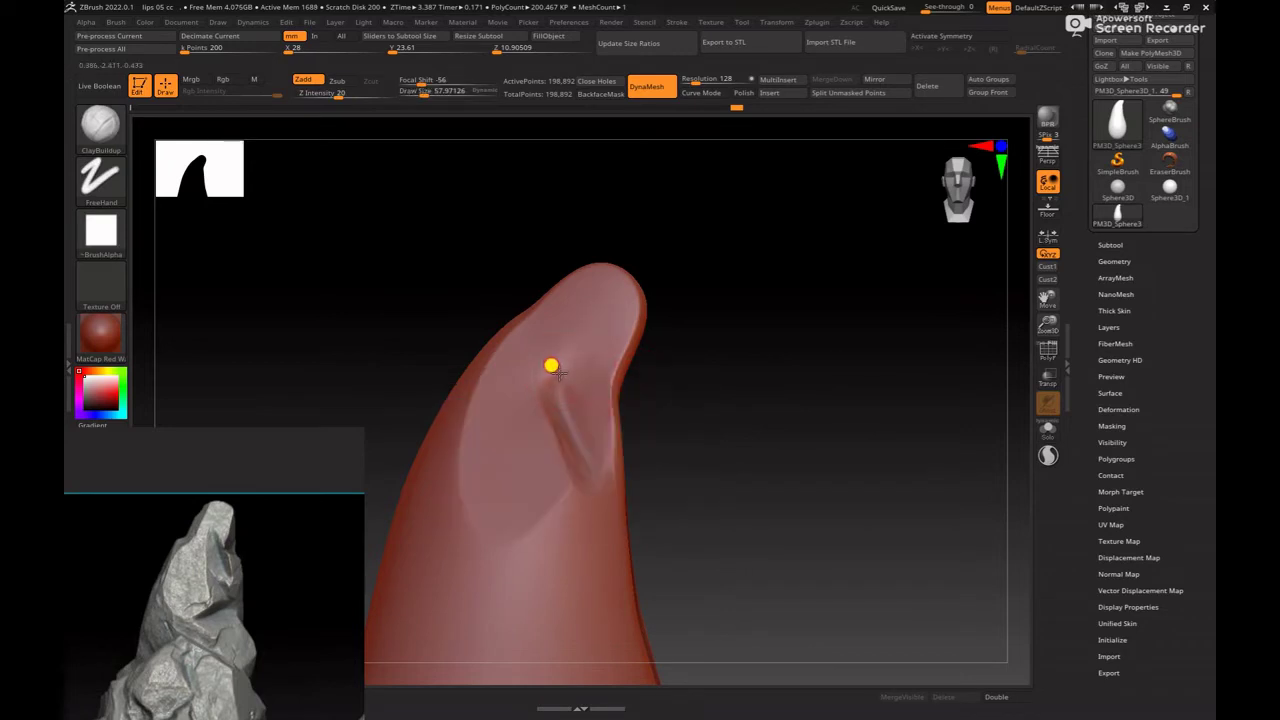
pyautogui.keyDown('shift'); pyautogui.moveTo(557, 370); pyautogui.dragTo(562, 380); pyautogui.keyUp('shift')
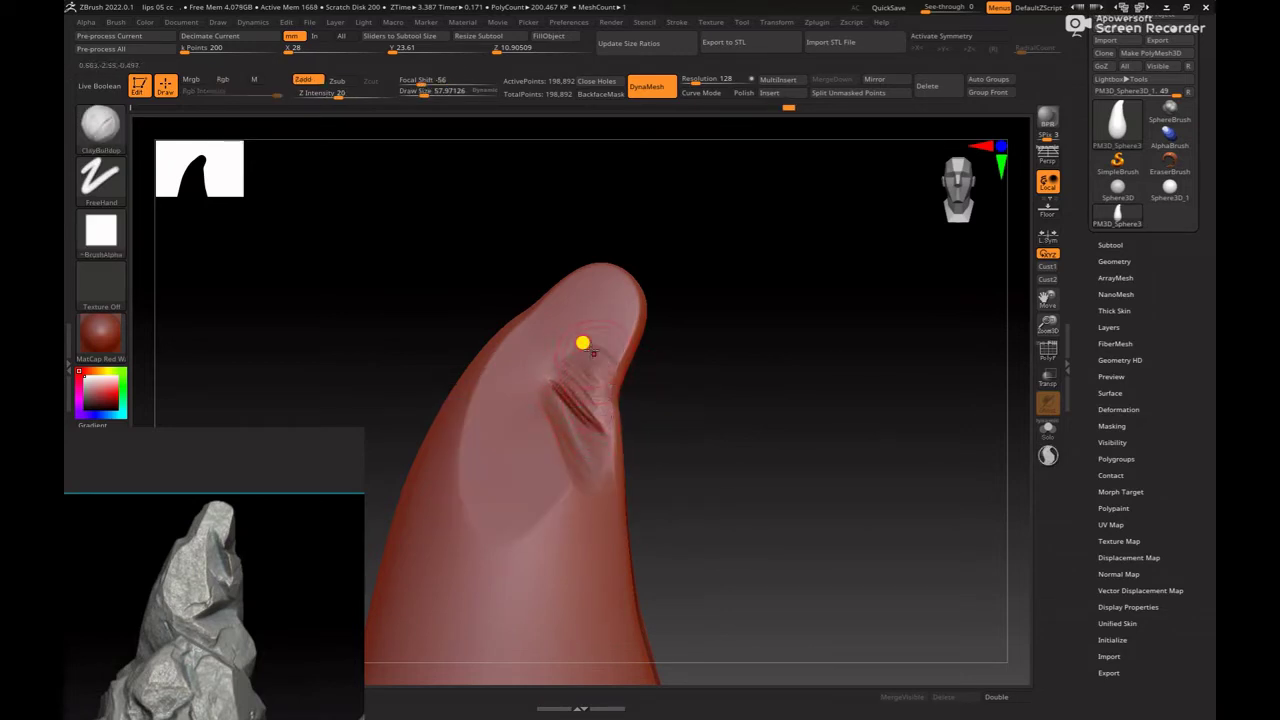
pyautogui.moveTo(565, 355)
pyautogui.keyDown('shift'); pyautogui.mouseDown()
pyautogui.moveTo(550, 344)
pyautogui.moveTo(548, 300)
pyautogui.mouseUp(); pyautogui.keyUp('shift')
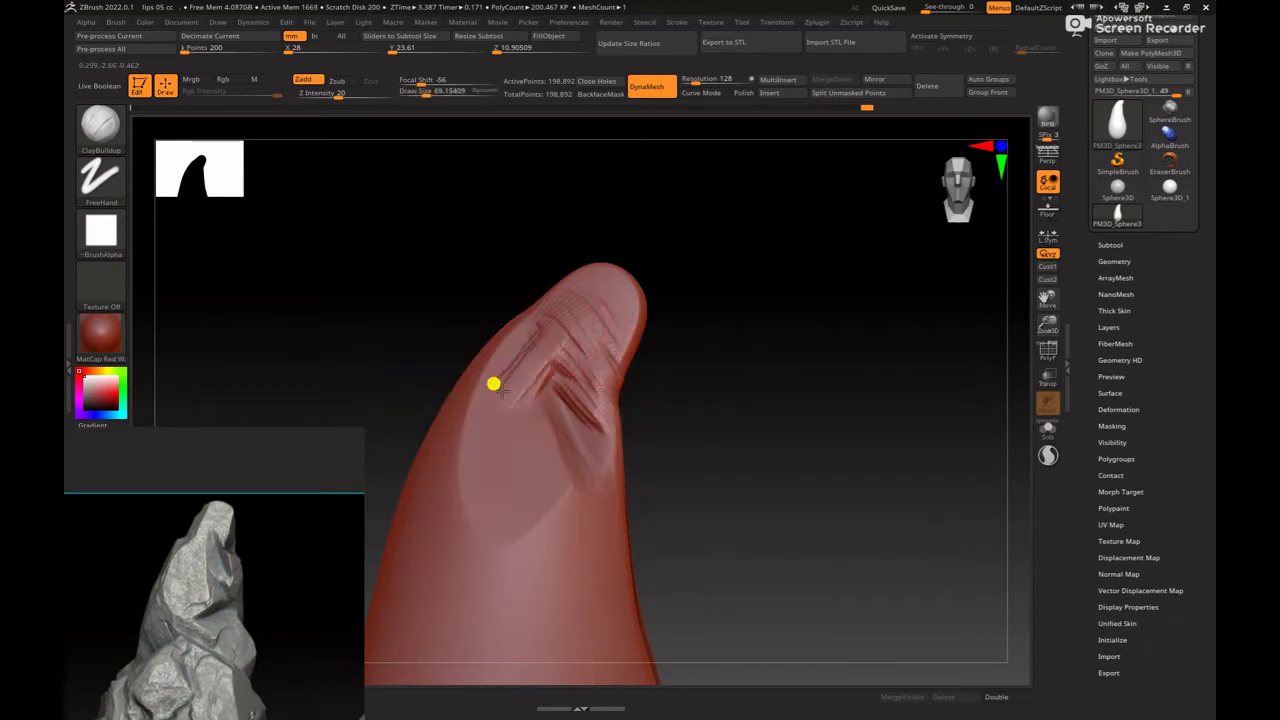
pyautogui.press('shift')
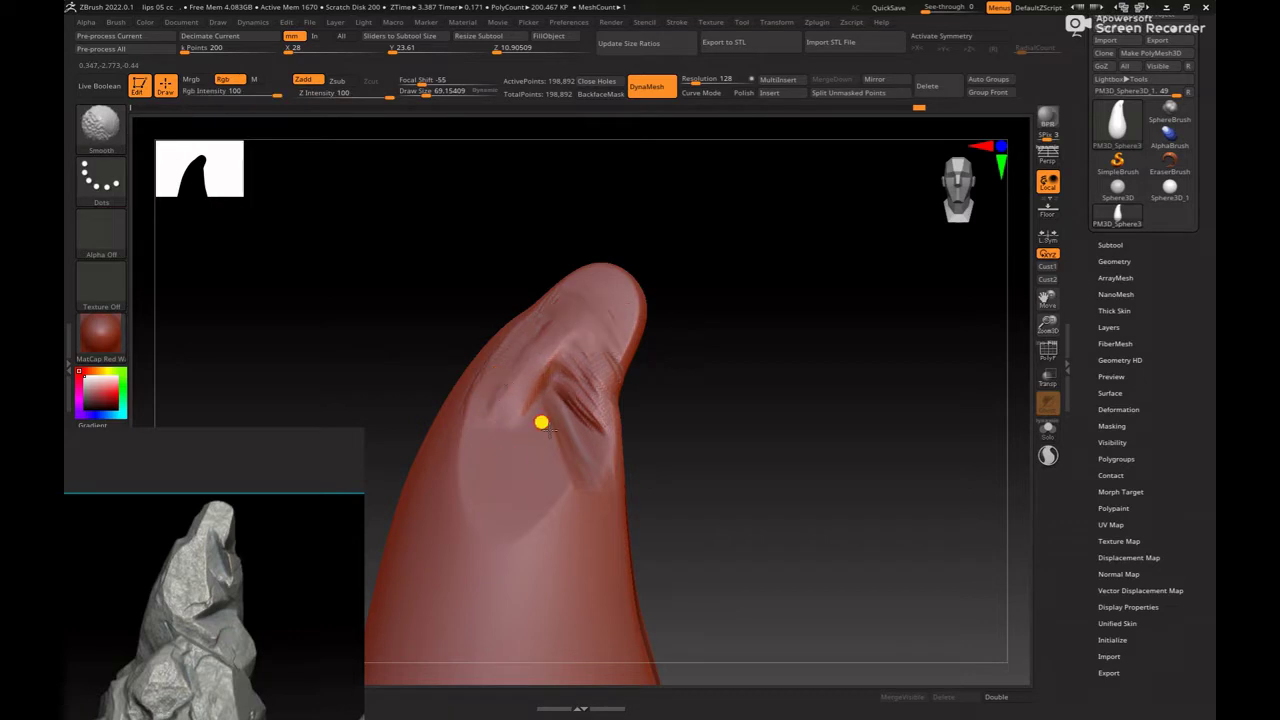
pyautogui.moveTo(697, 354); pyautogui.dragTo(574, 363)
pyautogui.press('shift')
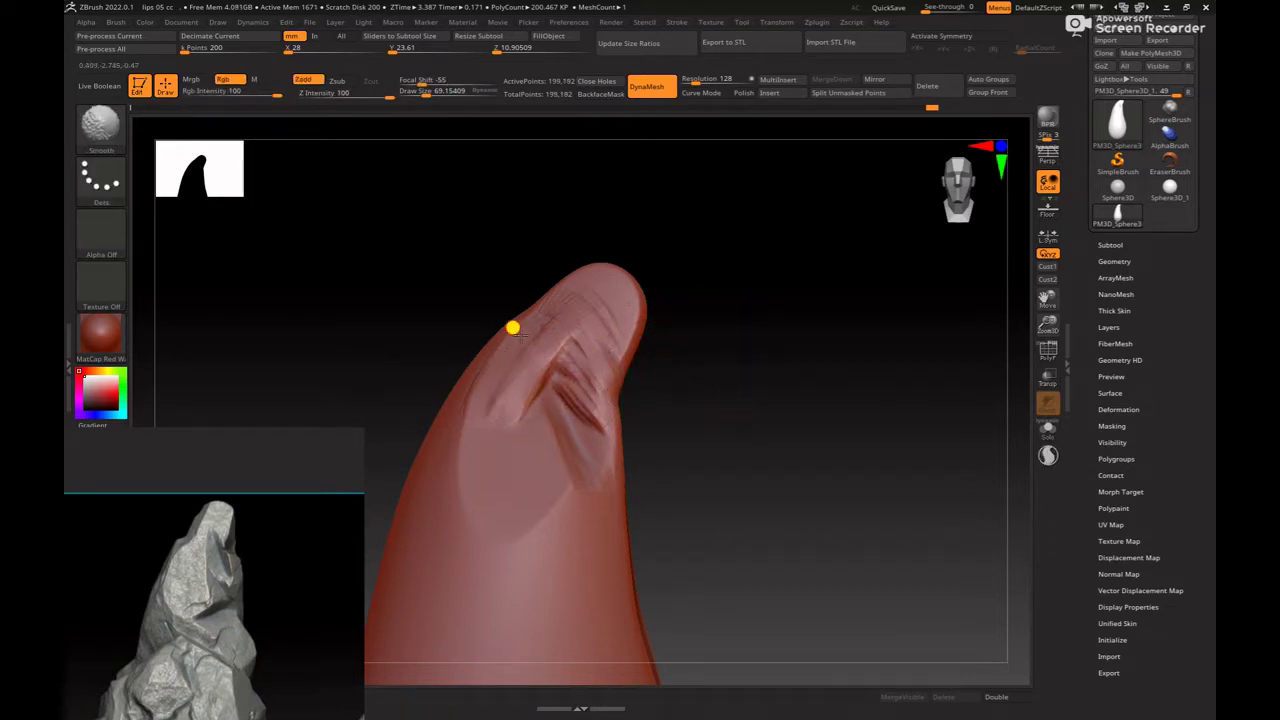
# Step: Pick the hPolish brush and rotate the spire to view its broader side
pyautogui.press('b')
pyautogui.press('h')
pyautogui.press('p')
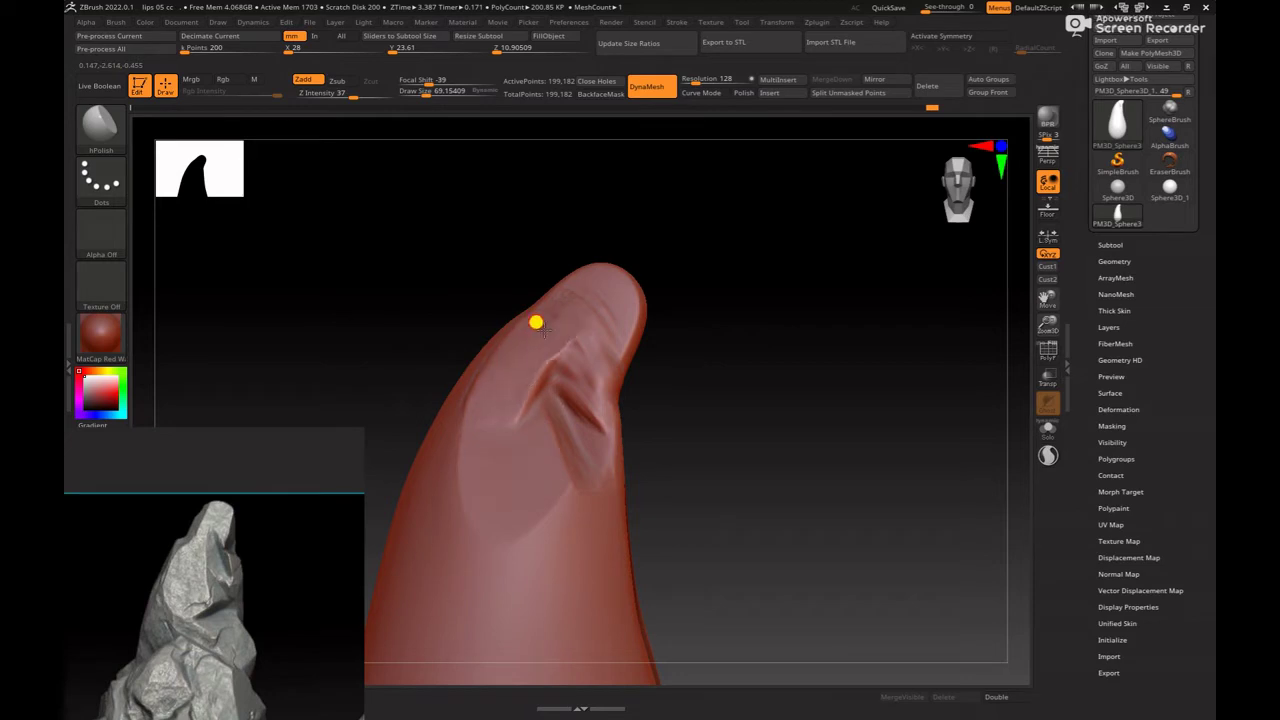
pyautogui.moveTo(631, 317)
pyautogui.mouseDown(button='right')
pyautogui.moveTo(558, 326)
pyautogui.moveTo(662, 370)
pyautogui.mouseUp(button='right')
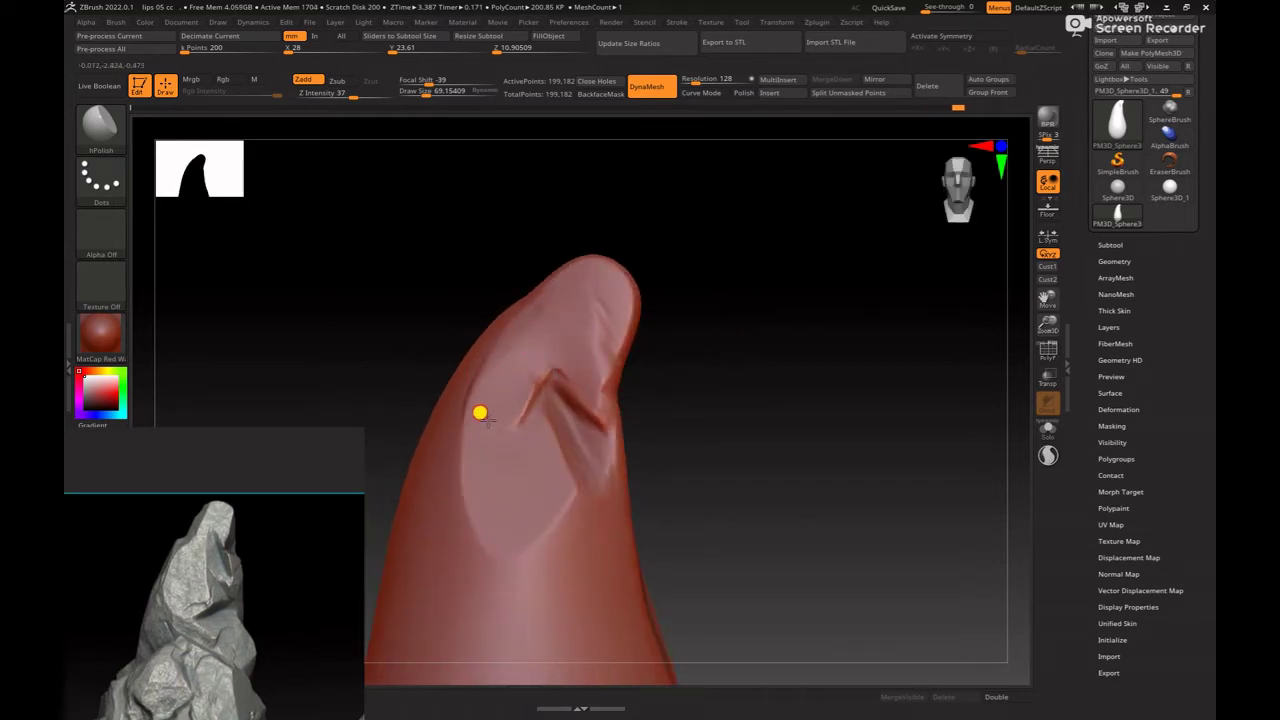
pyautogui.moveTo(480, 413)
pyautogui.mouseDown(button='right')
pyautogui.moveTo(709, 349)
pyautogui.moveTo(611, 311)
pyautogui.mouseUp(button='right')
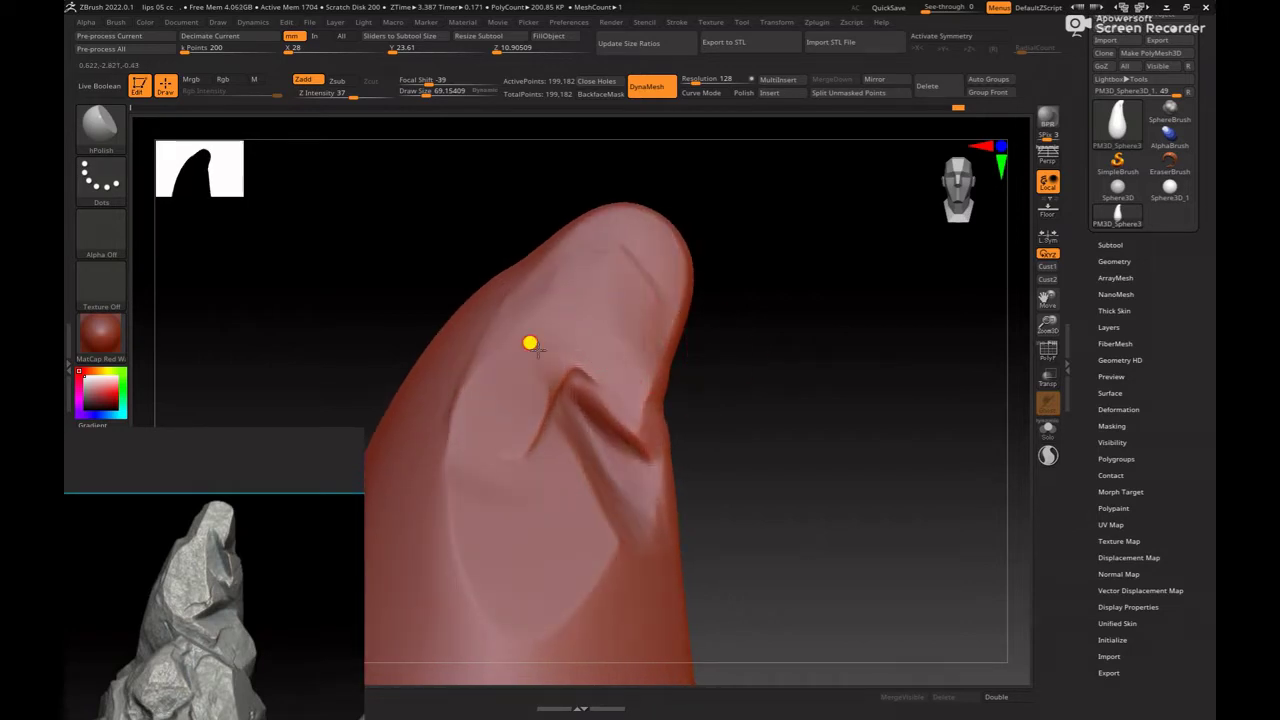
# Step: Load the Move brush and orbit the spire to an upright view
pyautogui.press('b')
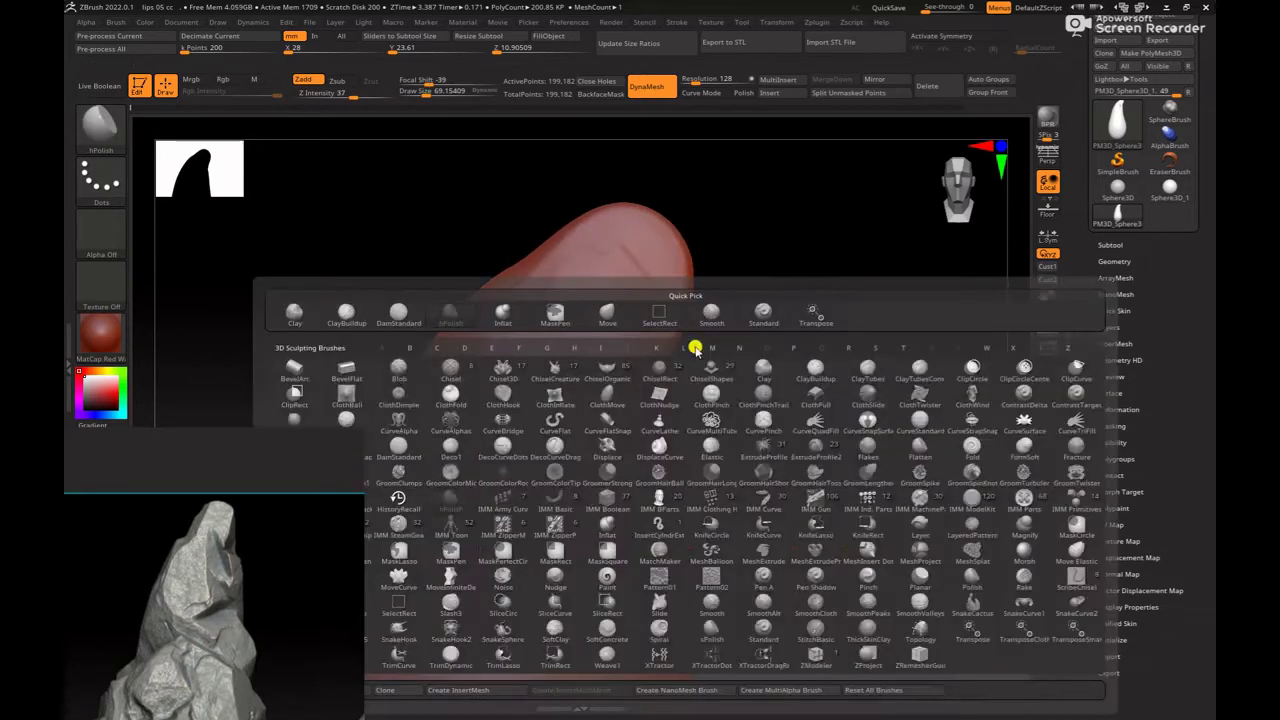
pyautogui.press('m')
pyautogui.press('v')
pyautogui.press('space')
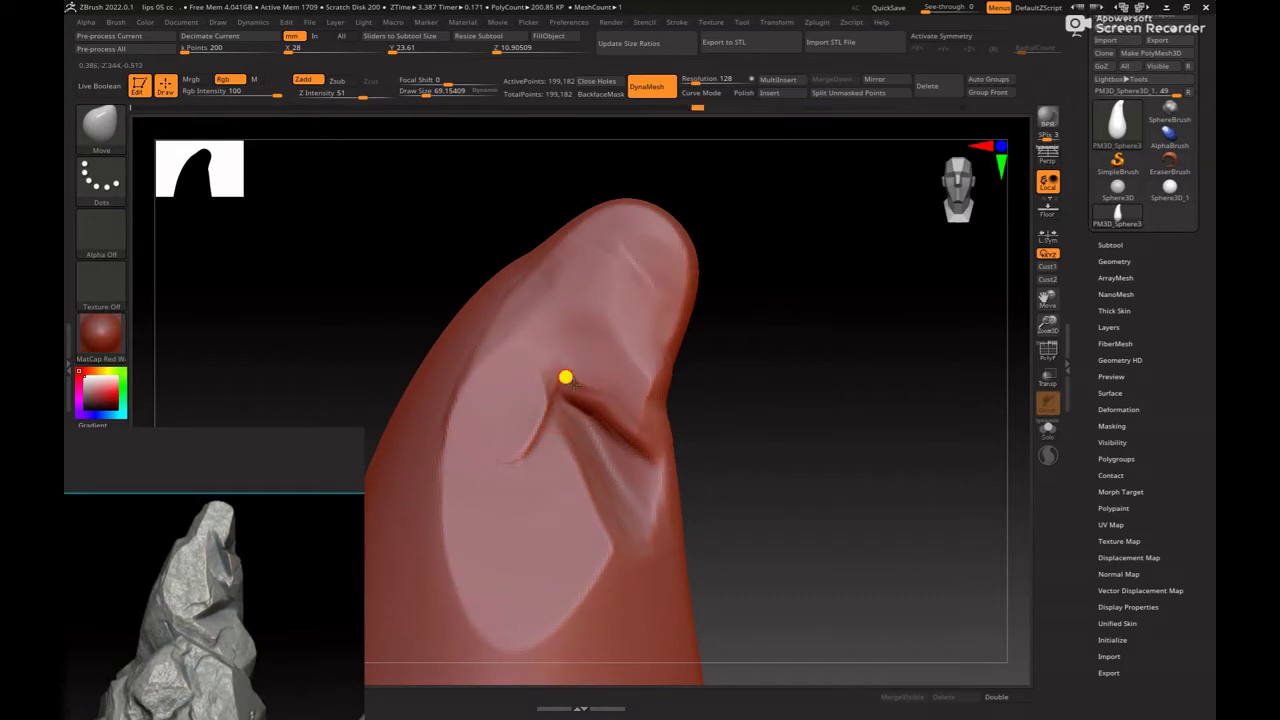
pyautogui.moveTo(633, 424)
pyautogui.mouseDown(button='right')
pyautogui.moveTo(794, 397)
pyautogui.moveTo(590, 327)
pyautogui.mouseUp(button='right')
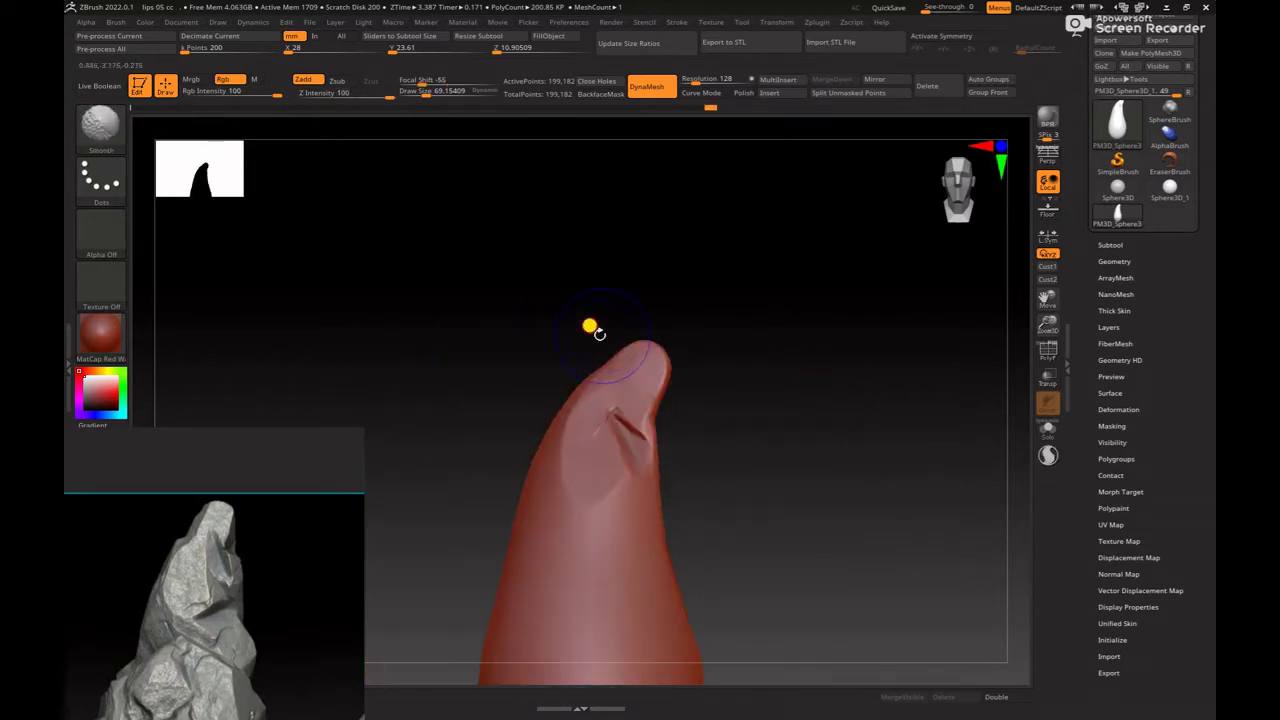
pyautogui.moveTo(596, 467)
pyautogui.mouseDown(button='right')
pyautogui.moveTo(786, 346)
pyautogui.moveTo(763, 360)
pyautogui.moveTo(797, 397)
pyautogui.moveTo(777, 408)
pyautogui.moveTo(513, 322)
pyautogui.moveTo(763, 363)
pyautogui.moveTo(515, 302)
pyautogui.moveTo(640, 294)
pyautogui.moveTo(731, 306)
pyautogui.moveTo(704, 287)
pyautogui.moveTo(800, 383)
pyautogui.mouseUp(button='right')
# Step: Polish the spire tip flat with hPolish enlarged to about 145
pyautogui.press('b')
pyautogui.press('h')
pyautogui.press('p')
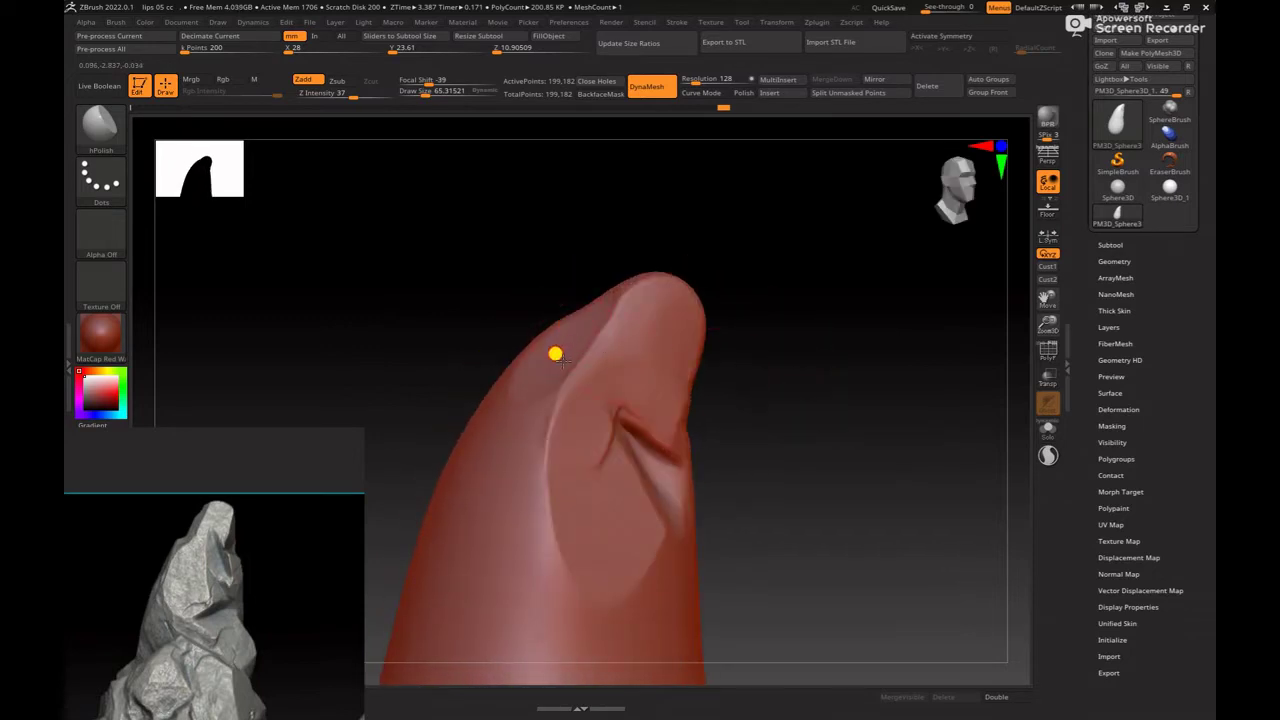
pyautogui.moveTo(588, 309); pyautogui.dragTo(726, 320, button='right')
pyautogui.press('space')
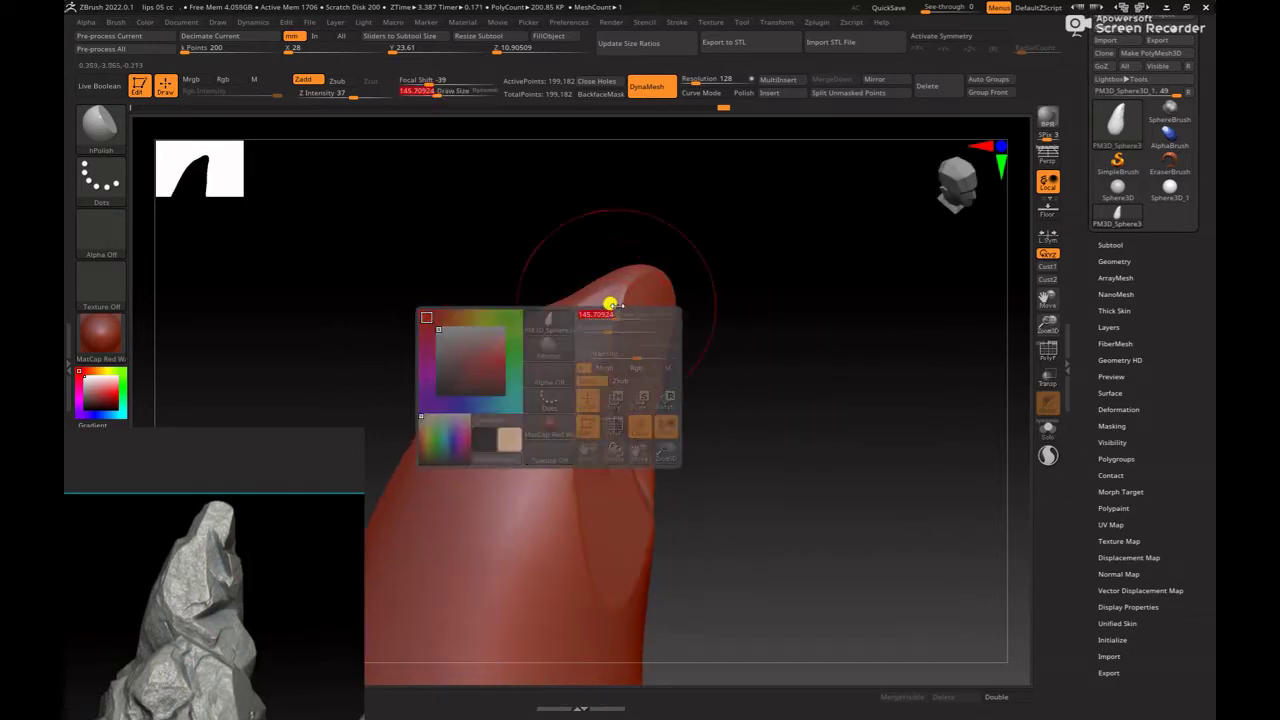
pyautogui.moveTo(609, 300)
pyautogui.mouseDown(button='right')
pyautogui.moveTo(588, 333)
pyautogui.moveTo(780, 269)
pyautogui.moveTo(823, 289)
pyautogui.mouseUp(button='right')
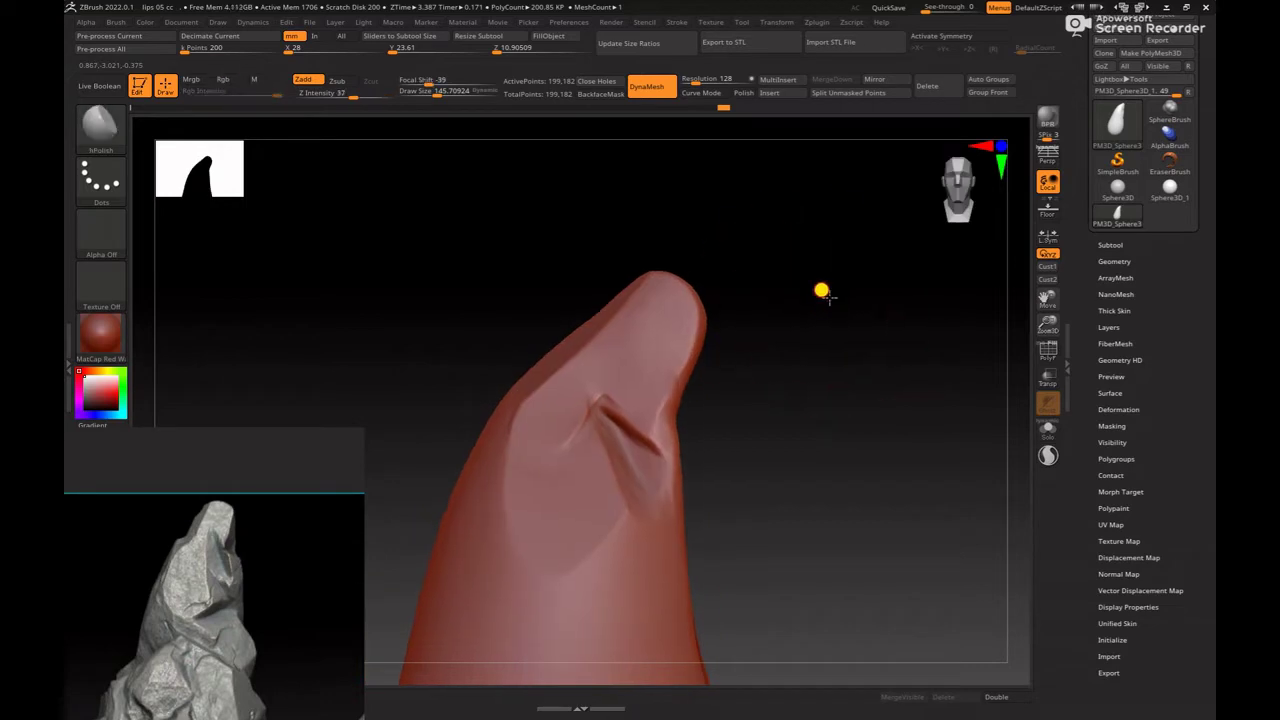
pyautogui.moveTo(823, 334)
pyautogui.mouseDown(button='right')
pyautogui.moveTo(836, 338)
pyautogui.moveTo(846, 386)
pyautogui.moveTo(871, 311)
pyautogui.moveTo(866, 337)
pyautogui.moveTo(912, 356)
pyautogui.moveTo(880, 317)
pyautogui.moveTo(746, 306)
pyautogui.mouseUp(button='right')
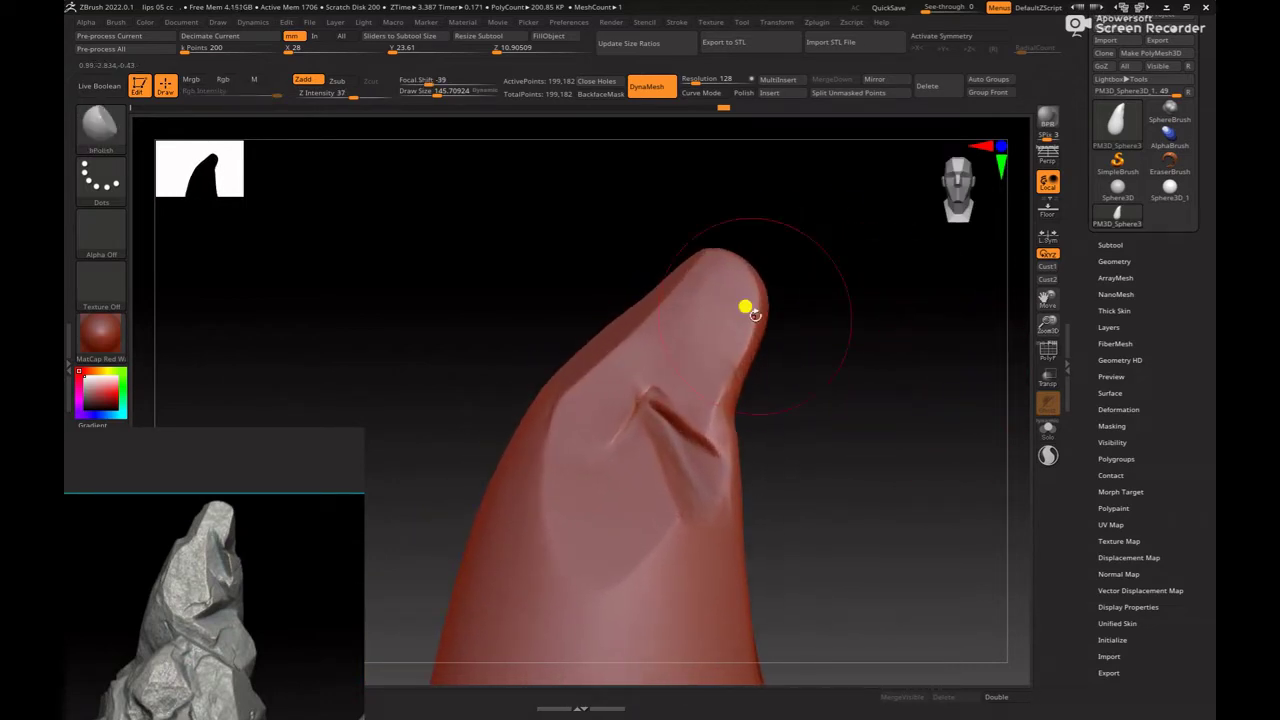
# Step: Mask off the spire tip and switch to the Move brush
pyautogui.moveTo(569, 316)
pyautogui.keyDown('ctrl'); pyautogui.mouseDown()
pyautogui.moveTo(820, 397)
pyautogui.moveTo(806, 274)
pyautogui.moveTo(843, 351)
pyautogui.mouseUp(); pyautogui.keyUp('ctrl')
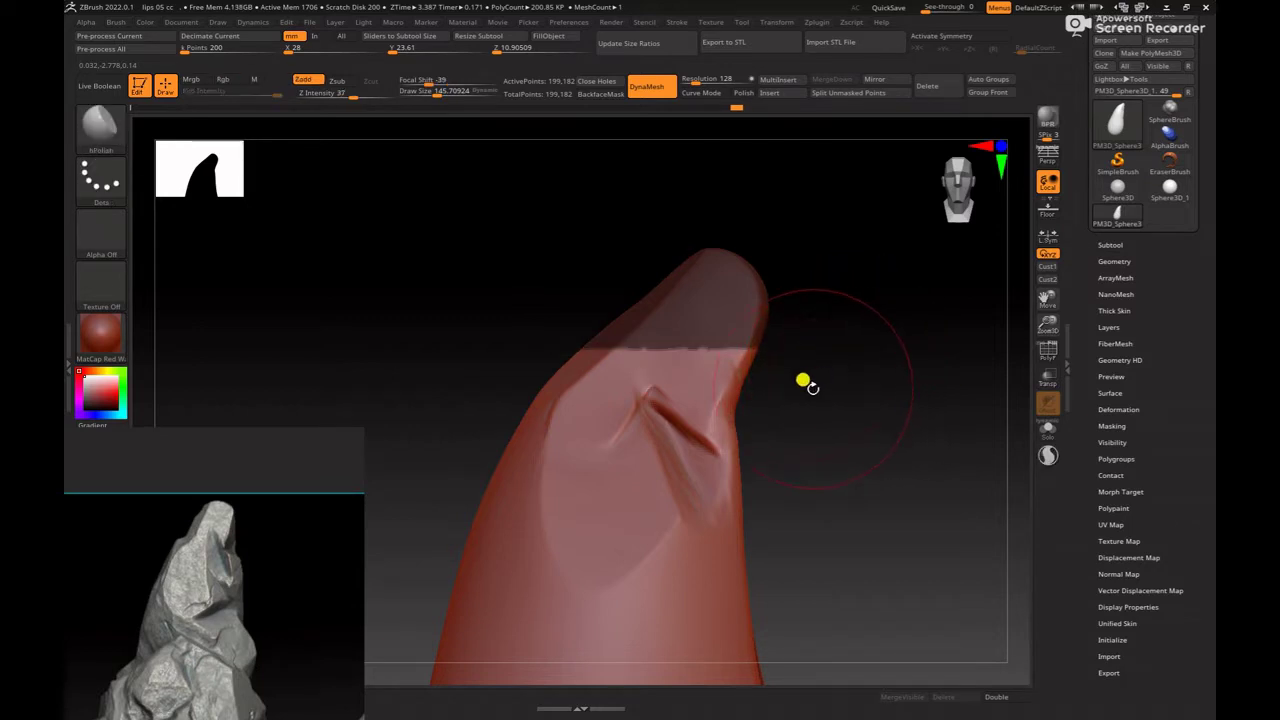
pyautogui.press('b')
pyautogui.press('m')
pyautogui.press('v')
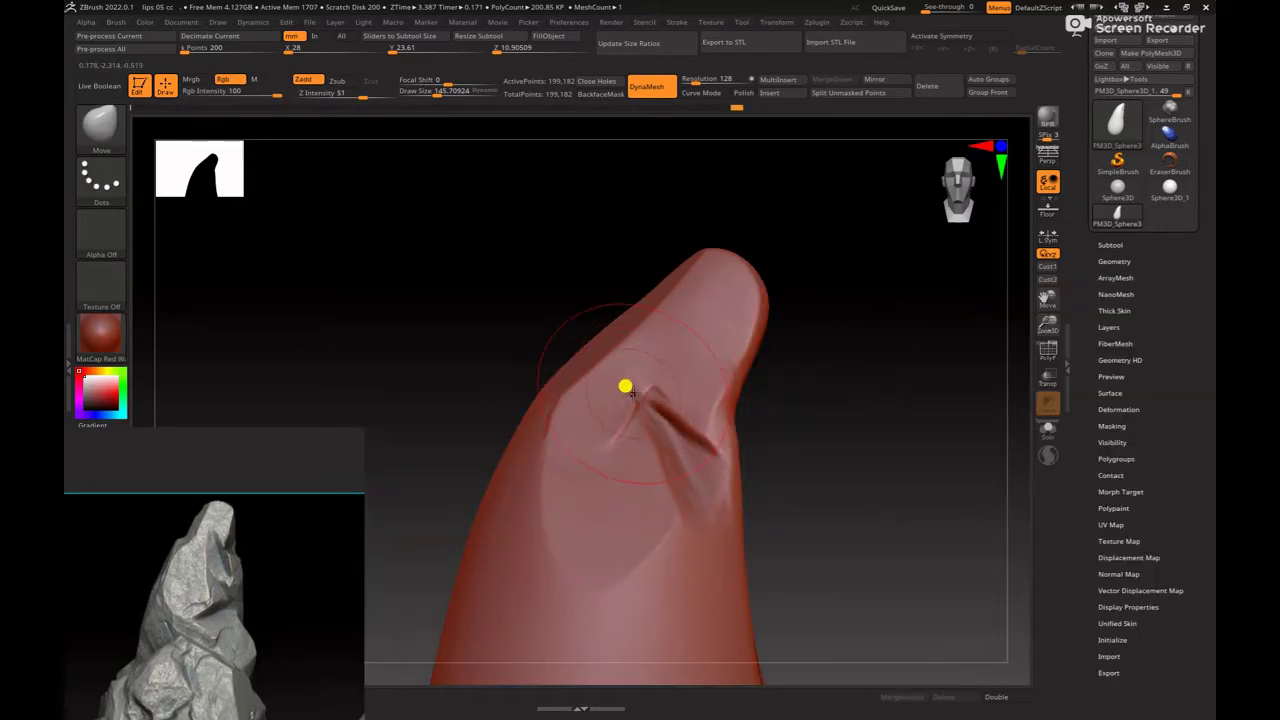
# Step: Size the Move brush to about 90 and pull the crack edges into a deeper V
pyautogui.press('[')
pyautogui.press('space')
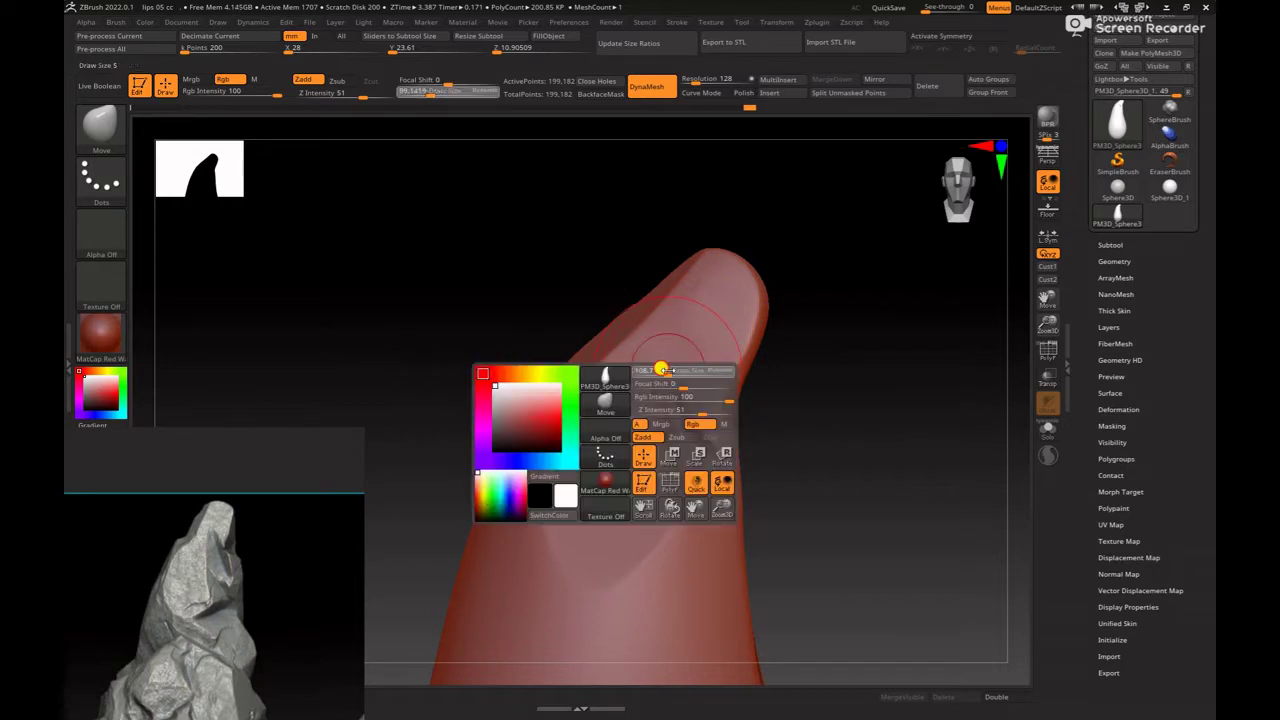
pyautogui.press('space')
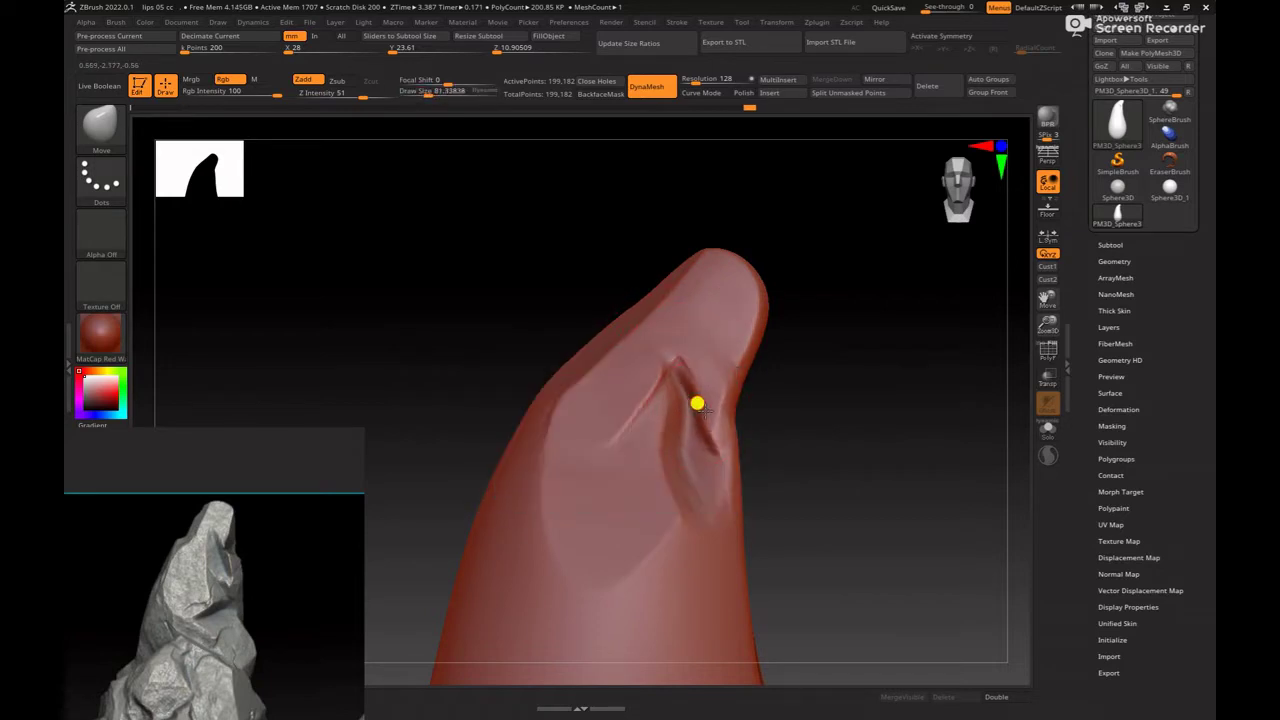
pyautogui.press('space')
pyautogui.press('space')
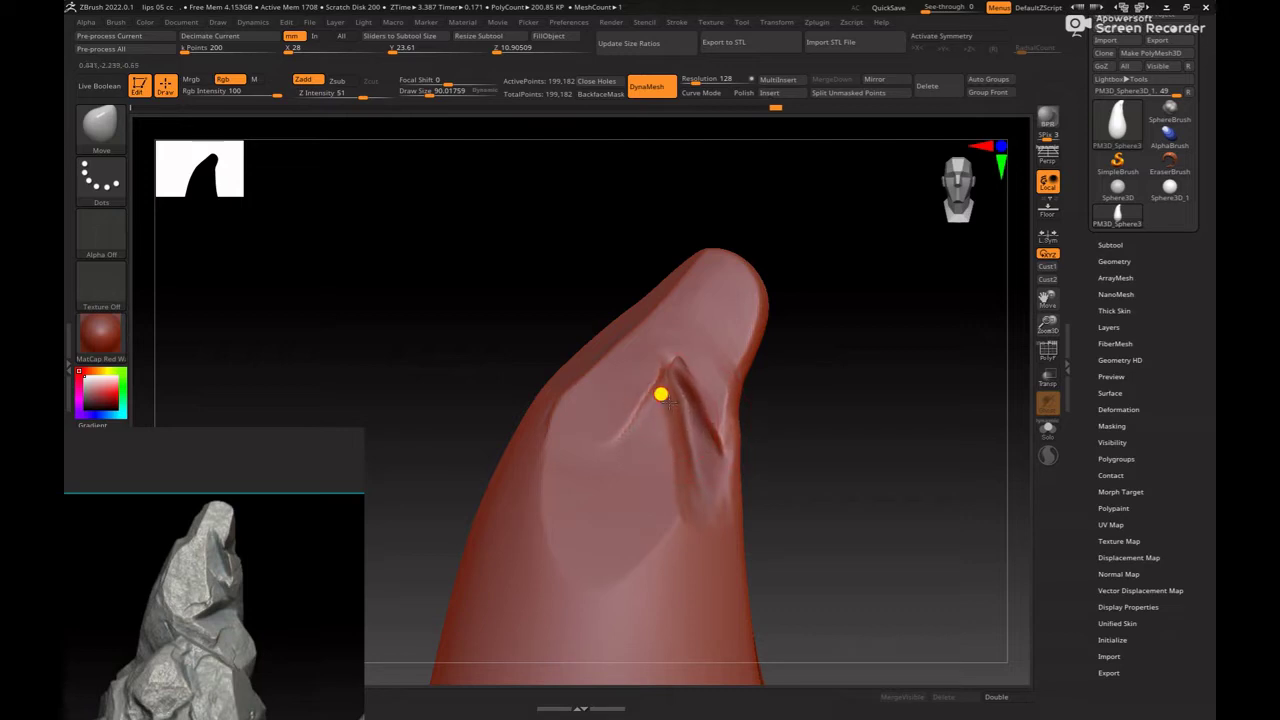
pyautogui.press('space')
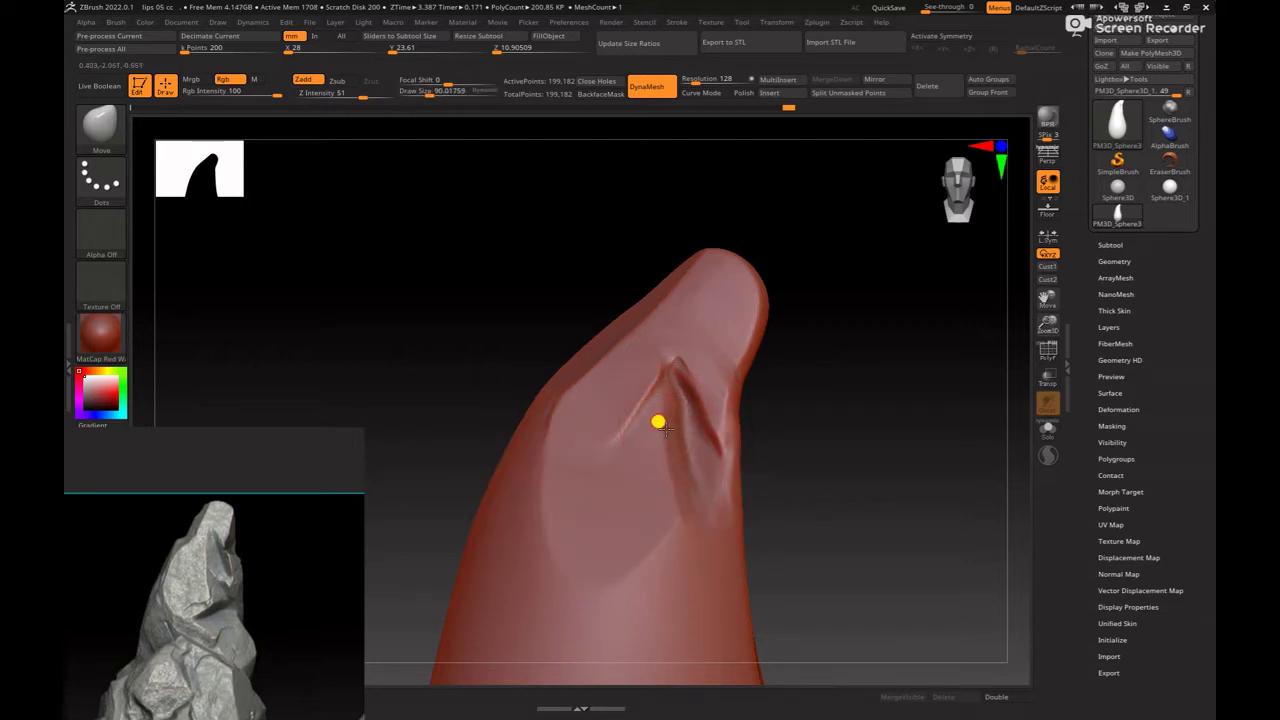
pyautogui.press('space')
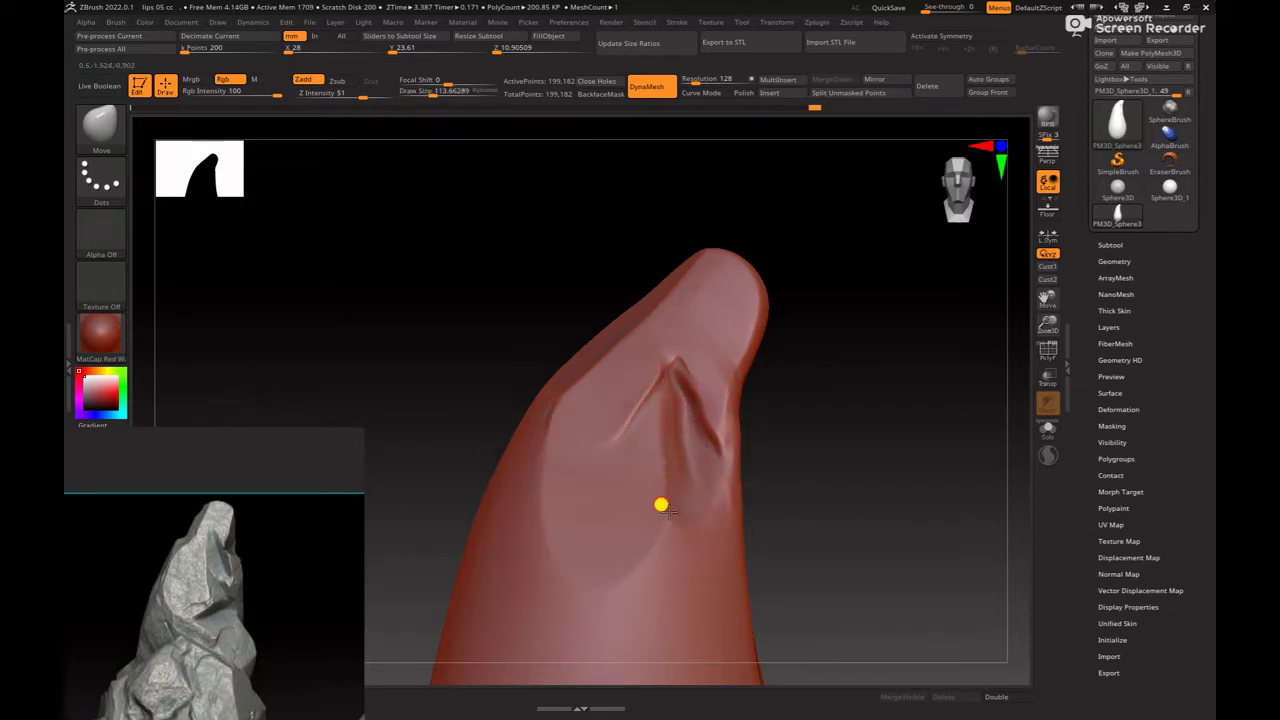
pyautogui.press('space')
pyautogui.press('space')
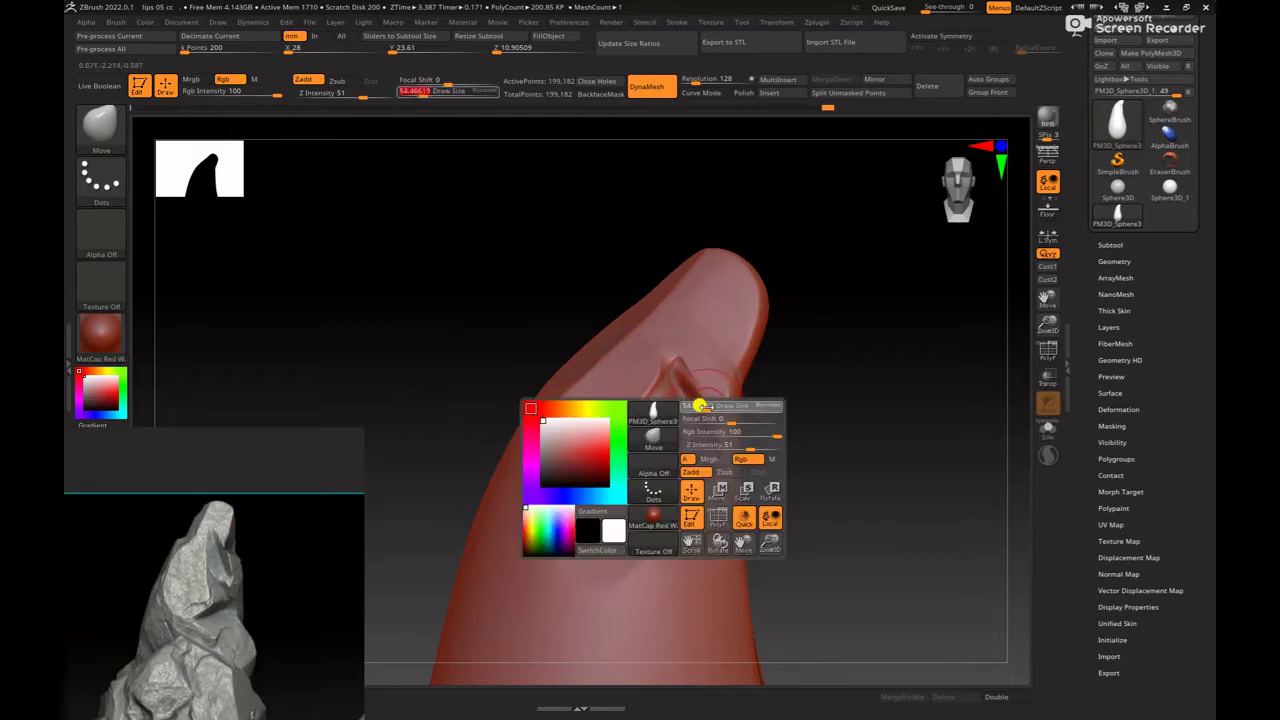
pyautogui.press('shift')
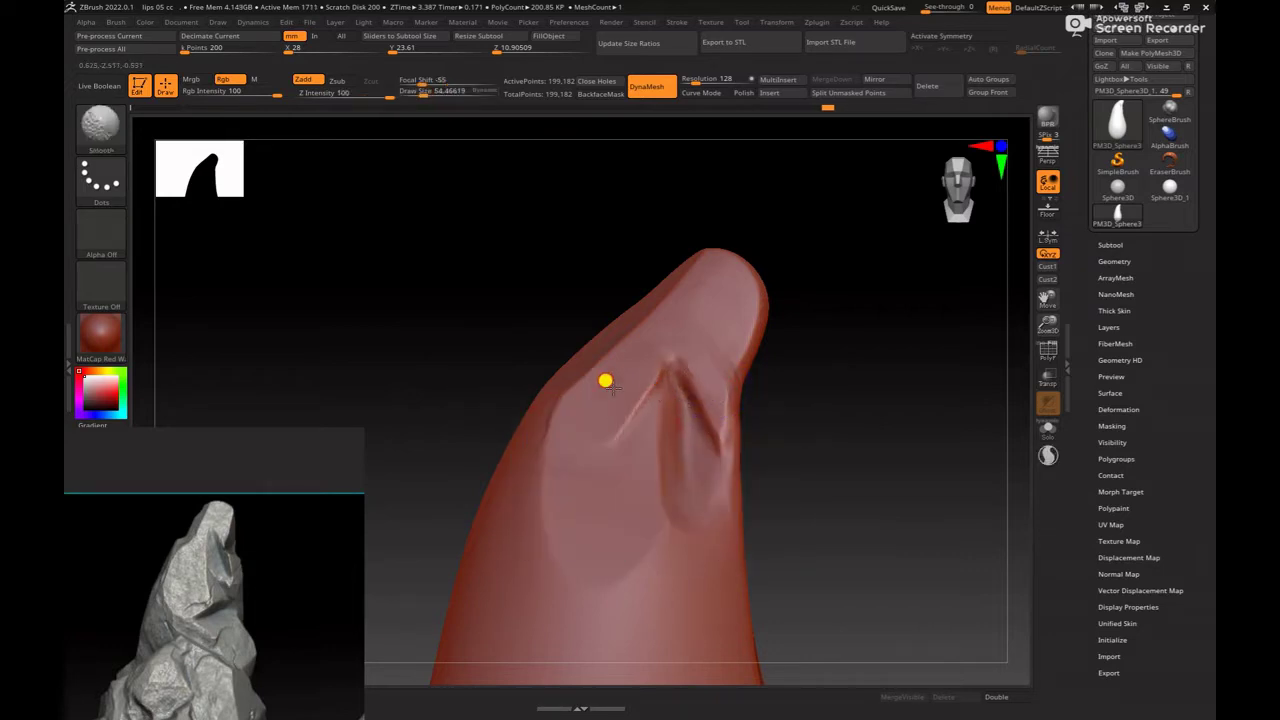
# Step: Load hPolish and orbit around the crack's crease and rounded tip
pyautogui.press('b')
pyautogui.press('b')
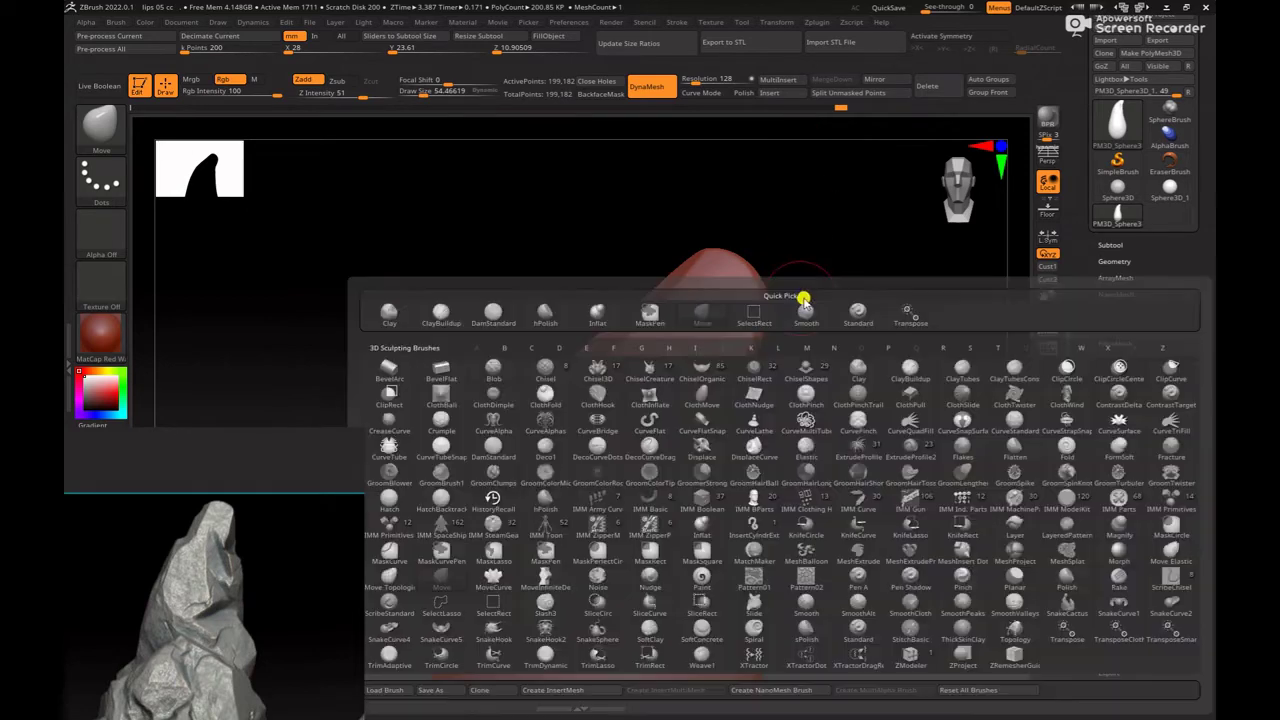
pyautogui.press('h')
pyautogui.press('p')
pyautogui.moveTo(877, 351); pyautogui.dragTo(679, 389)
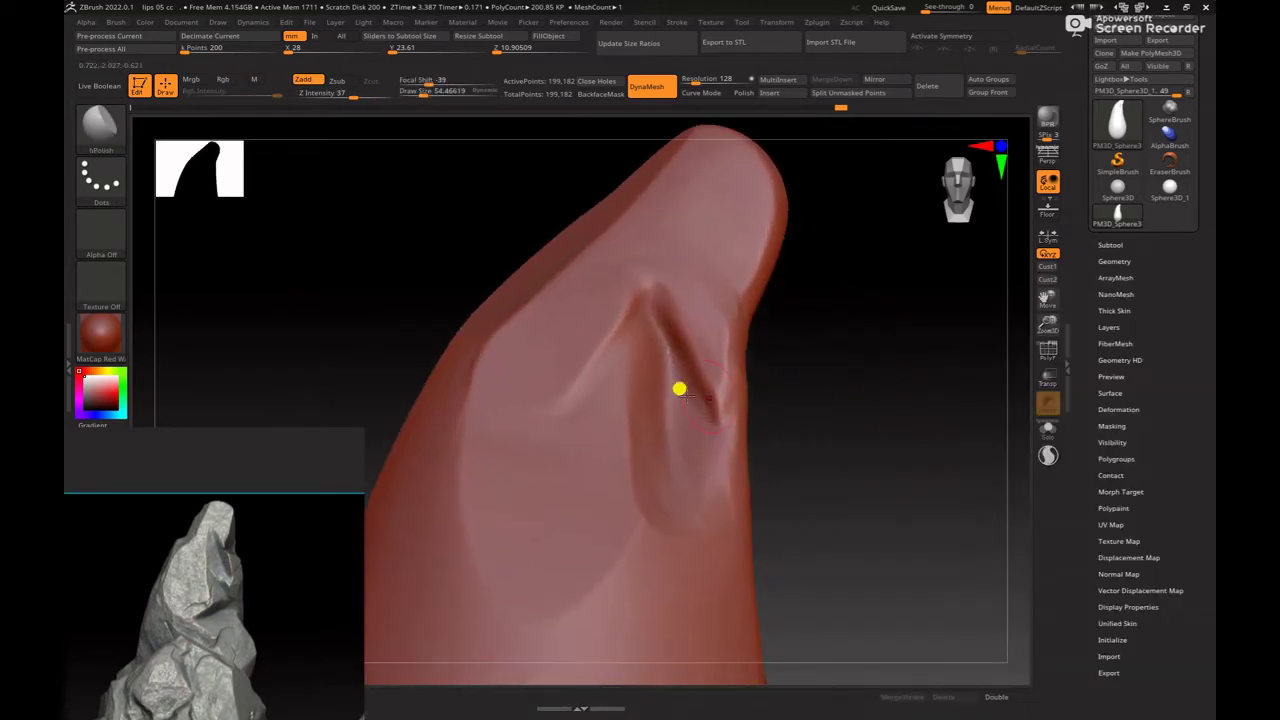
pyautogui.moveTo(791, 377); pyautogui.dragTo(637, 343)
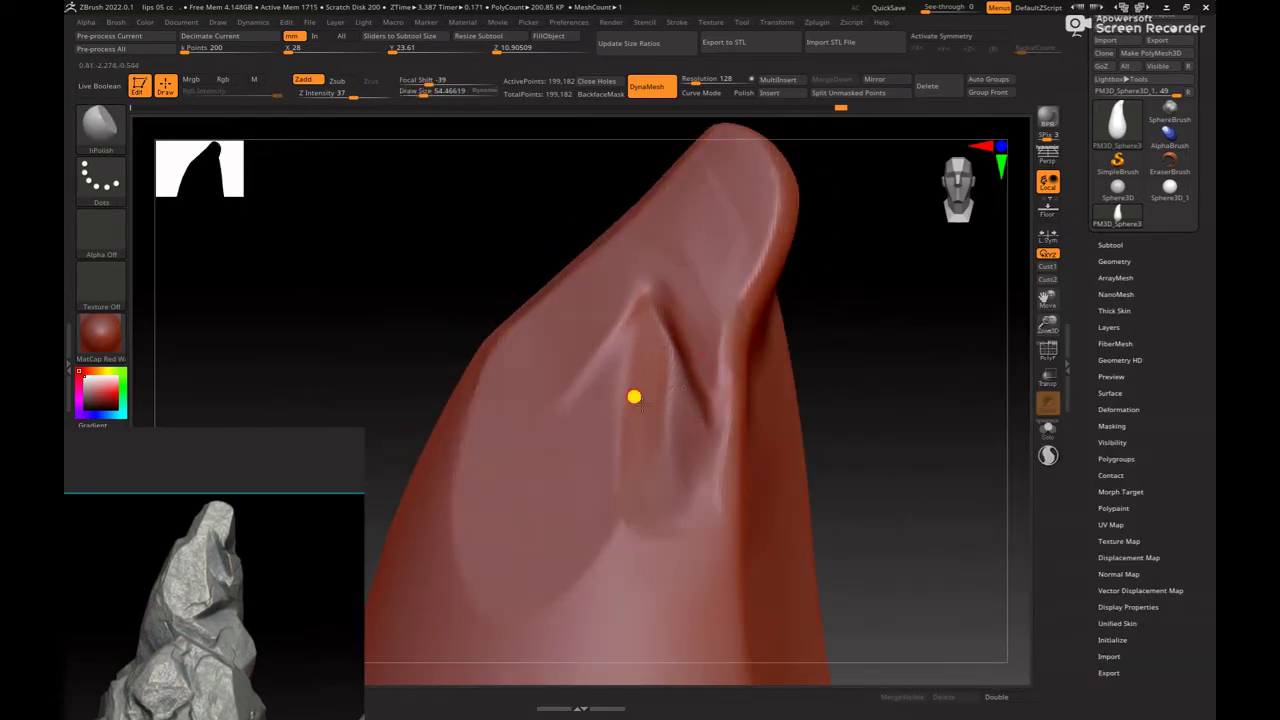
pyautogui.moveTo(891, 409); pyautogui.dragTo(765, 390)
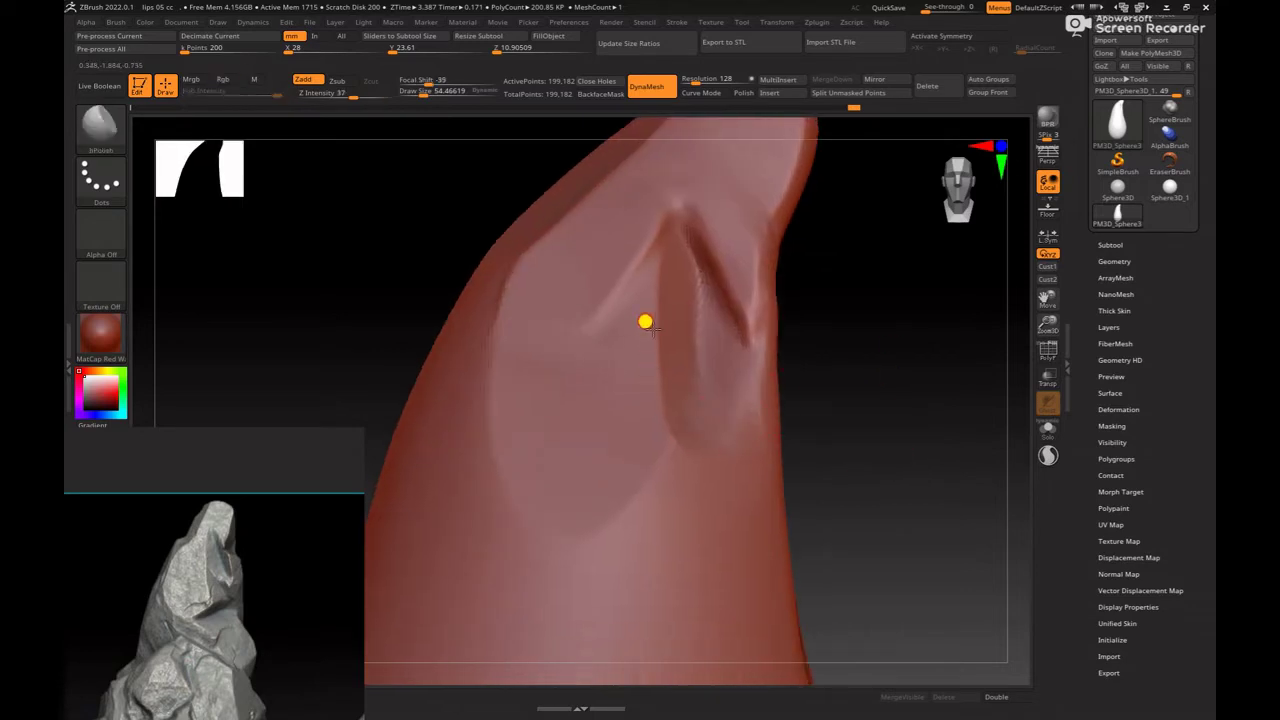
pyautogui.moveTo(871, 403); pyautogui.dragTo(786, 366)
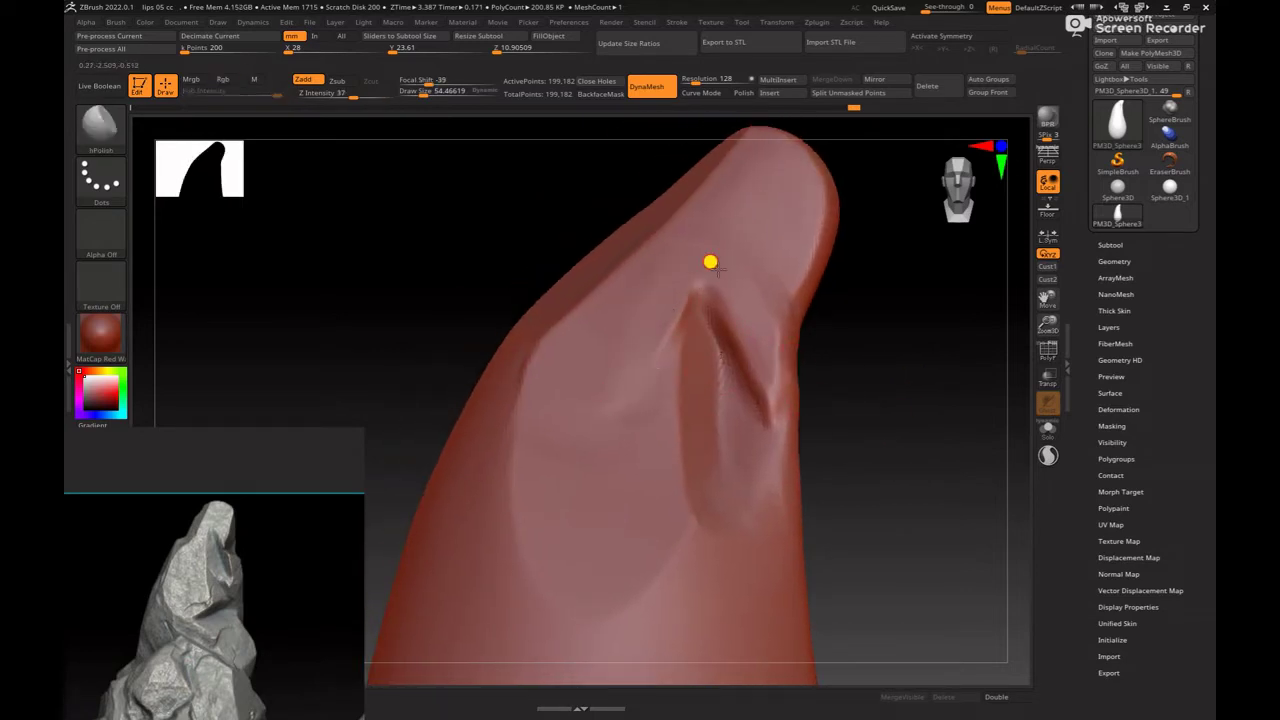
# Step: Enlarge the brush, view the crease from another angle, and load ClayBuildup
pyautogui.press(']')
pyautogui.press(']')
pyautogui.press(']')
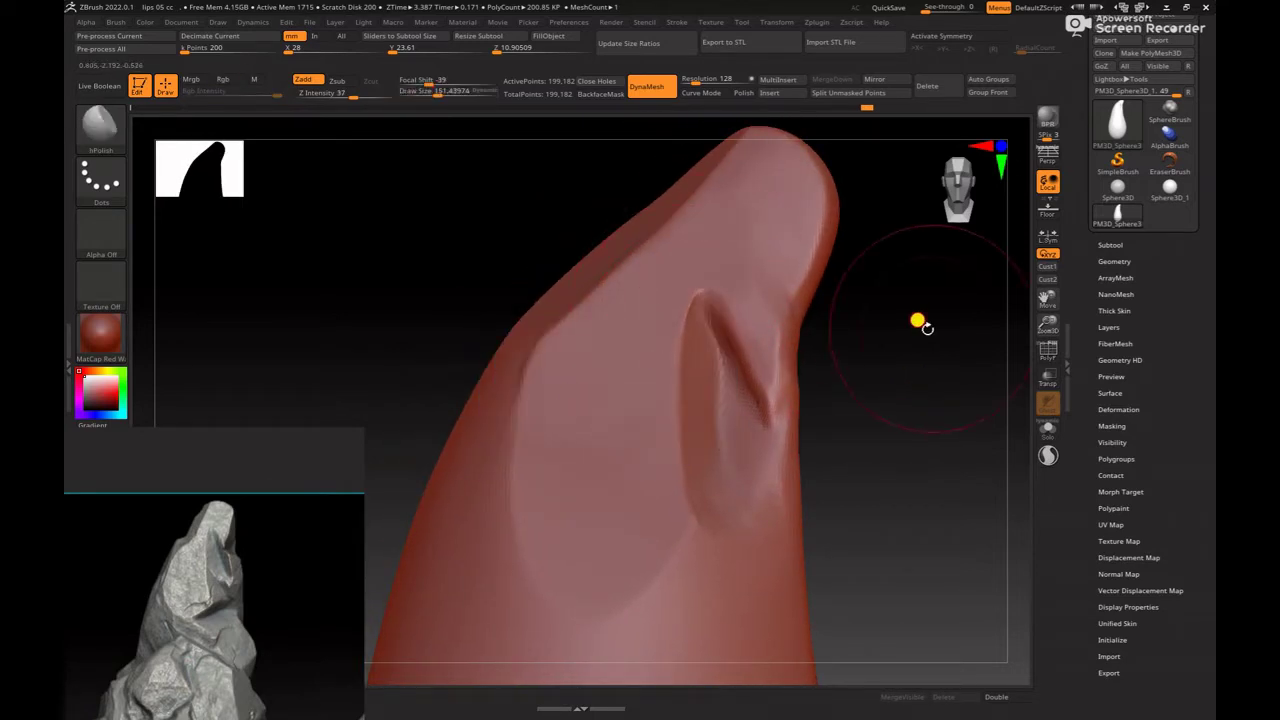
pyautogui.moveTo(918, 320); pyautogui.dragTo(677, 334)
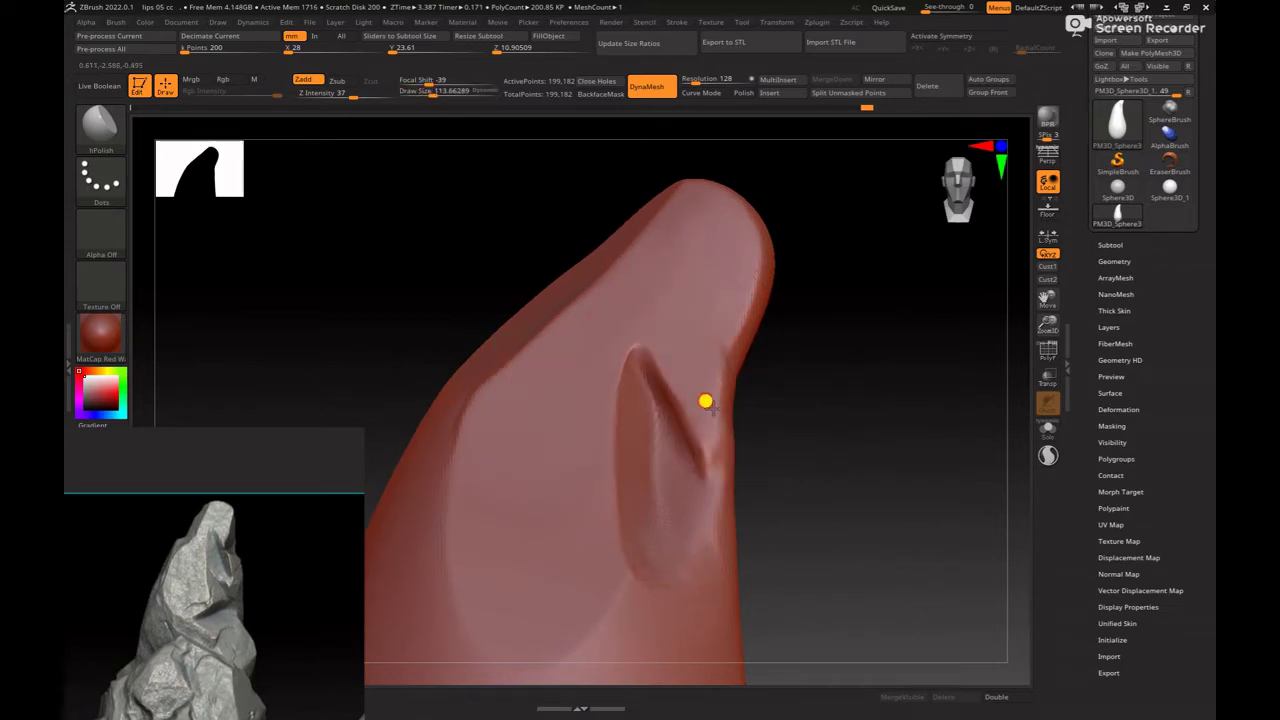
pyautogui.moveTo(873, 386); pyautogui.dragTo(789, 366)
pyautogui.press('b')
pyautogui.press('c')
pyautogui.press('b')
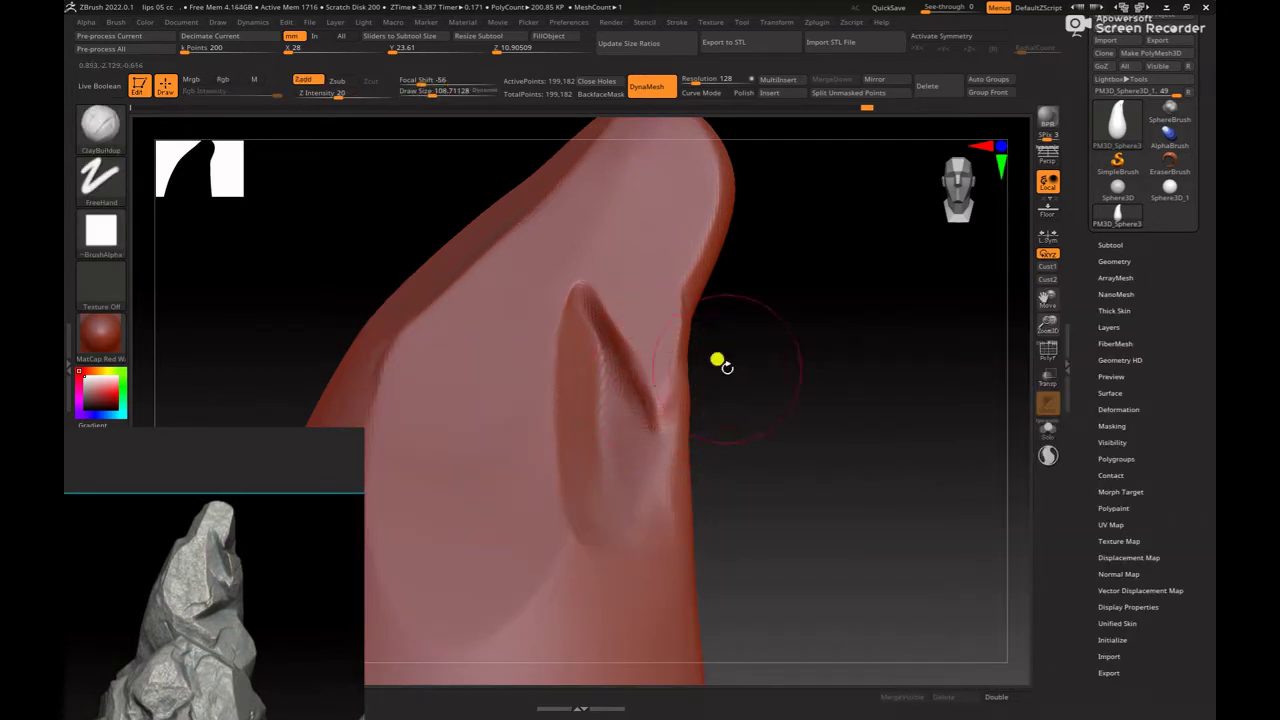
# Step: Shrink ClayBuildup and add small clay strokes roughening the crack's upper edge
pyautogui.press('space')
pyautogui.moveTo(649, 343); pyautogui.dragTo(630, 343)
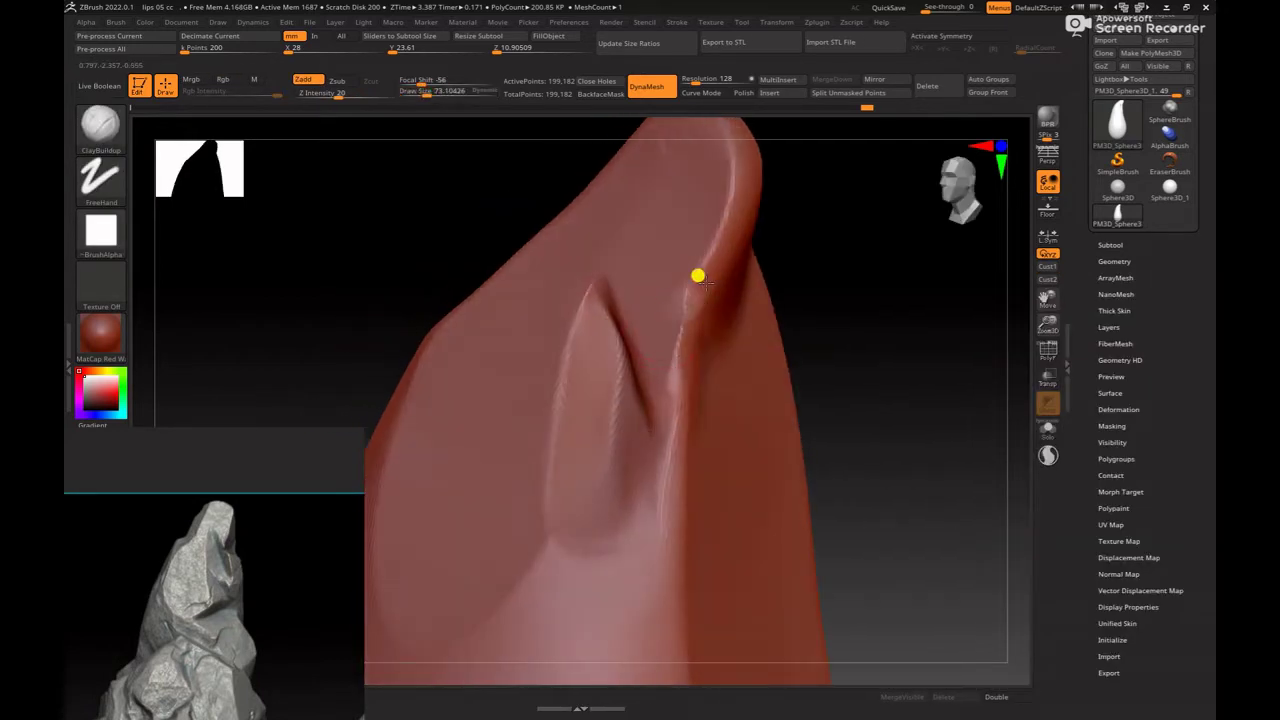
pyautogui.moveTo(694, 274)
pyautogui.mouseDown()
pyautogui.moveTo(788, 277)
pyautogui.moveTo(797, 346)
pyautogui.moveTo(648, 366)
pyautogui.mouseUp()
pyautogui.moveTo(682, 319)
pyautogui.mouseDown(button='right')
pyautogui.moveTo(720, 289)
pyautogui.moveTo(714, 271)
pyautogui.mouseUp(button='right')
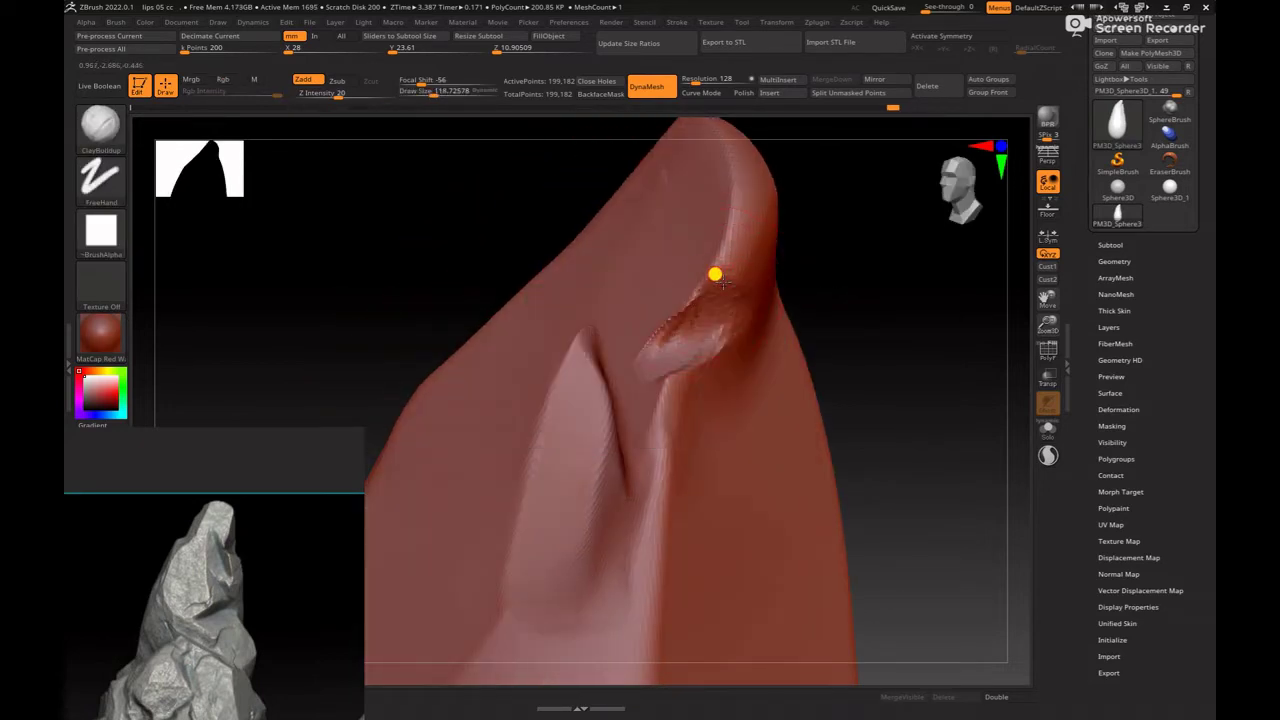
pyautogui.moveTo(714, 271)
pyautogui.mouseDown()
pyautogui.moveTo(720, 311)
pyautogui.moveTo(691, 348)
pyautogui.mouseUp()
pyautogui.moveTo(840, 314); pyautogui.dragTo(680, 343, button='right')
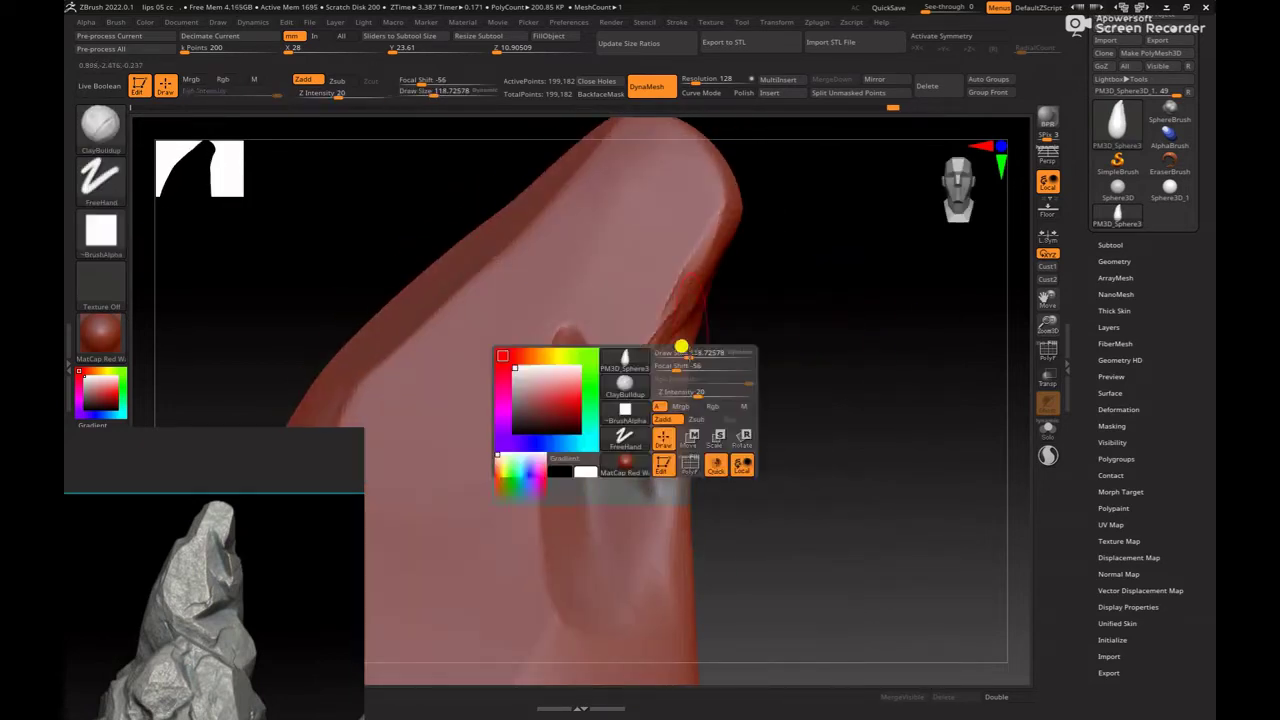
pyautogui.moveTo(680, 343)
pyautogui.mouseDown()
pyautogui.moveTo(677, 363)
pyautogui.moveTo(629, 346)
pyautogui.moveTo(609, 363)
pyautogui.mouseUp()
pyautogui.rightClick(629, 344)
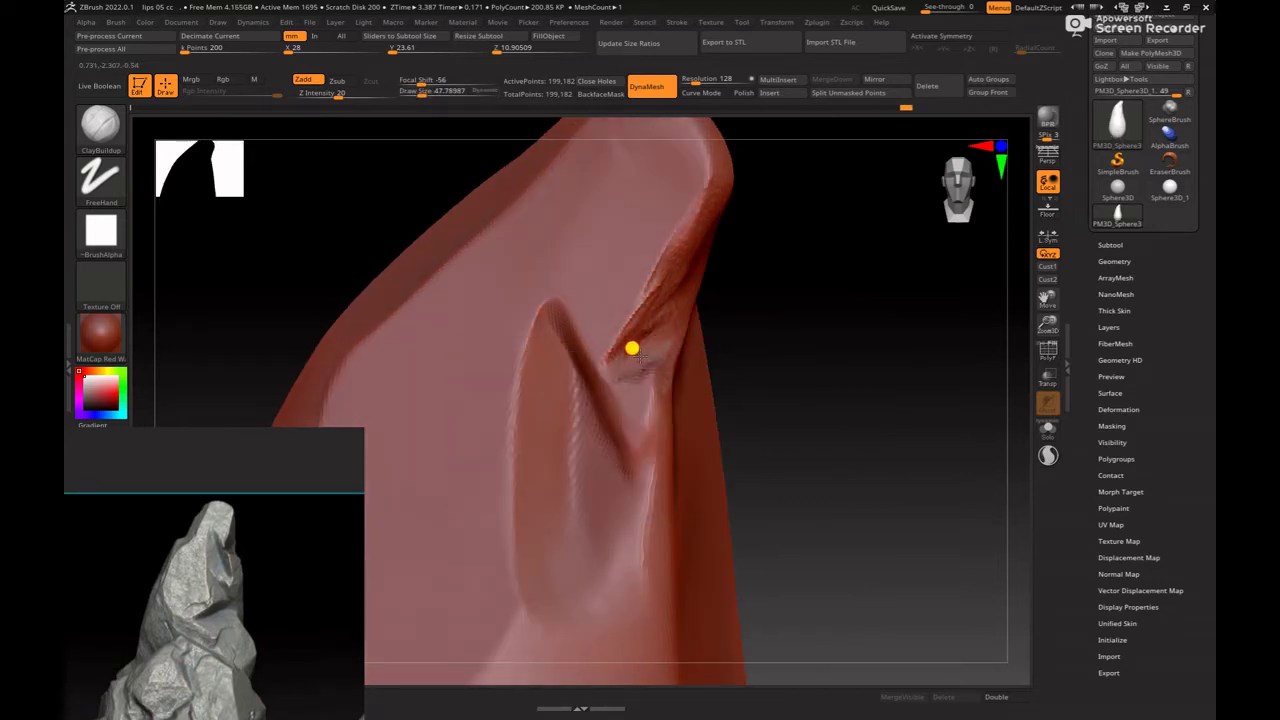
pyautogui.moveTo(632, 348); pyautogui.dragTo(780, 354, button='right')
pyautogui.moveTo(677, 346); pyautogui.dragTo(783, 334, button='right')
# Step: Even out the roughened crease with the Move brush and Shift-smoothing
pyautogui.press('b')
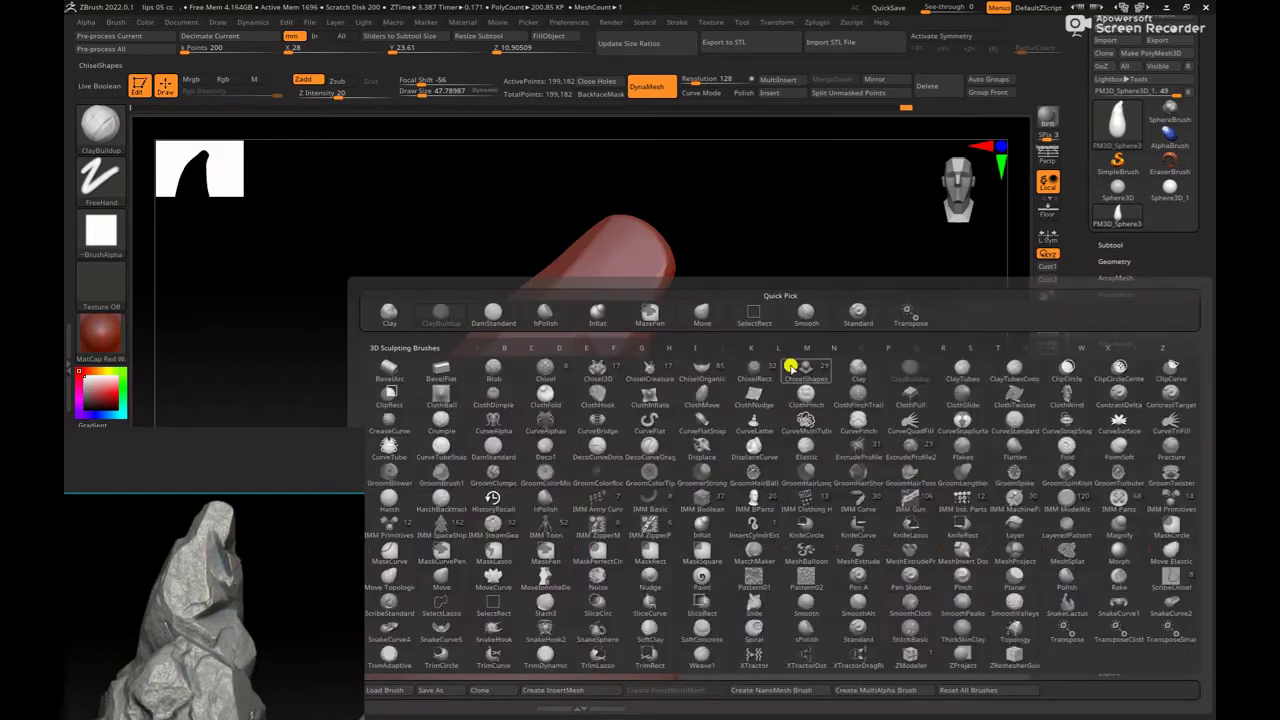
pyautogui.press('m')
pyautogui.press('v')
pyautogui.moveTo(632, 411); pyautogui.dragTo(616, 407, button='right')
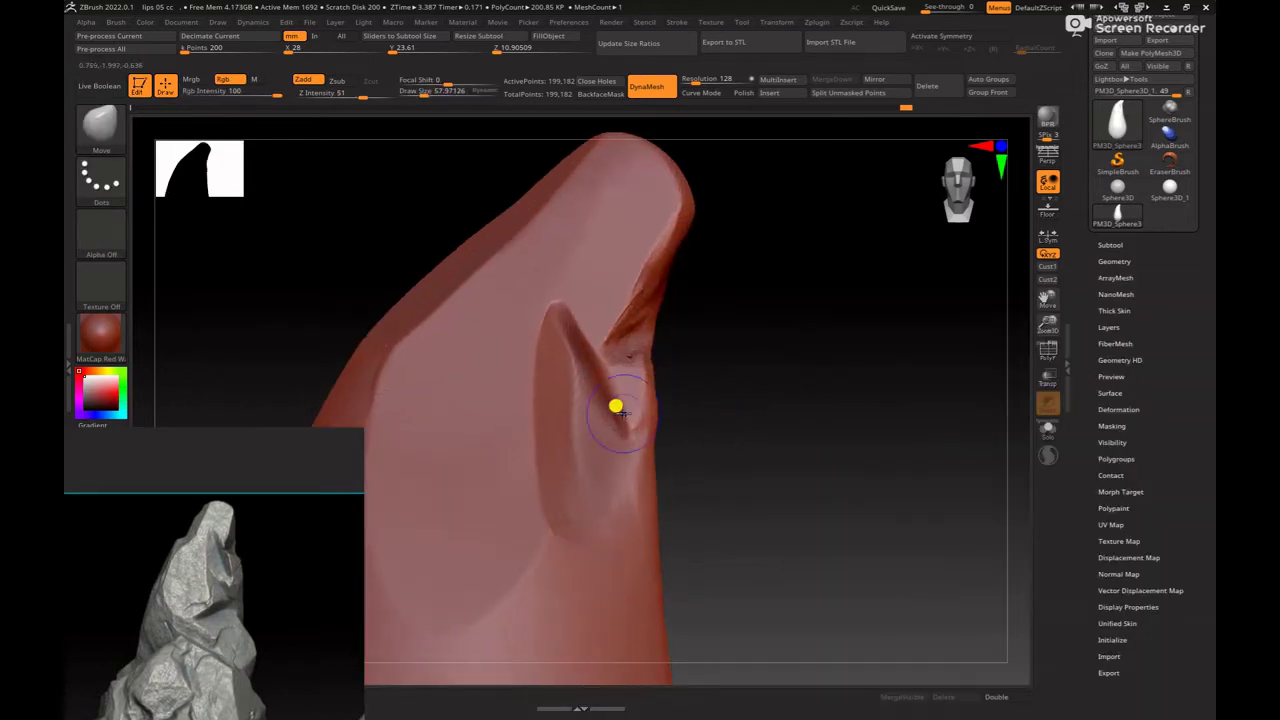
pyautogui.moveTo(723, 409)
pyautogui.mouseDown(button='right')
pyautogui.moveTo(654, 397)
pyautogui.moveTo(663, 369)
pyautogui.mouseUp(button='right')
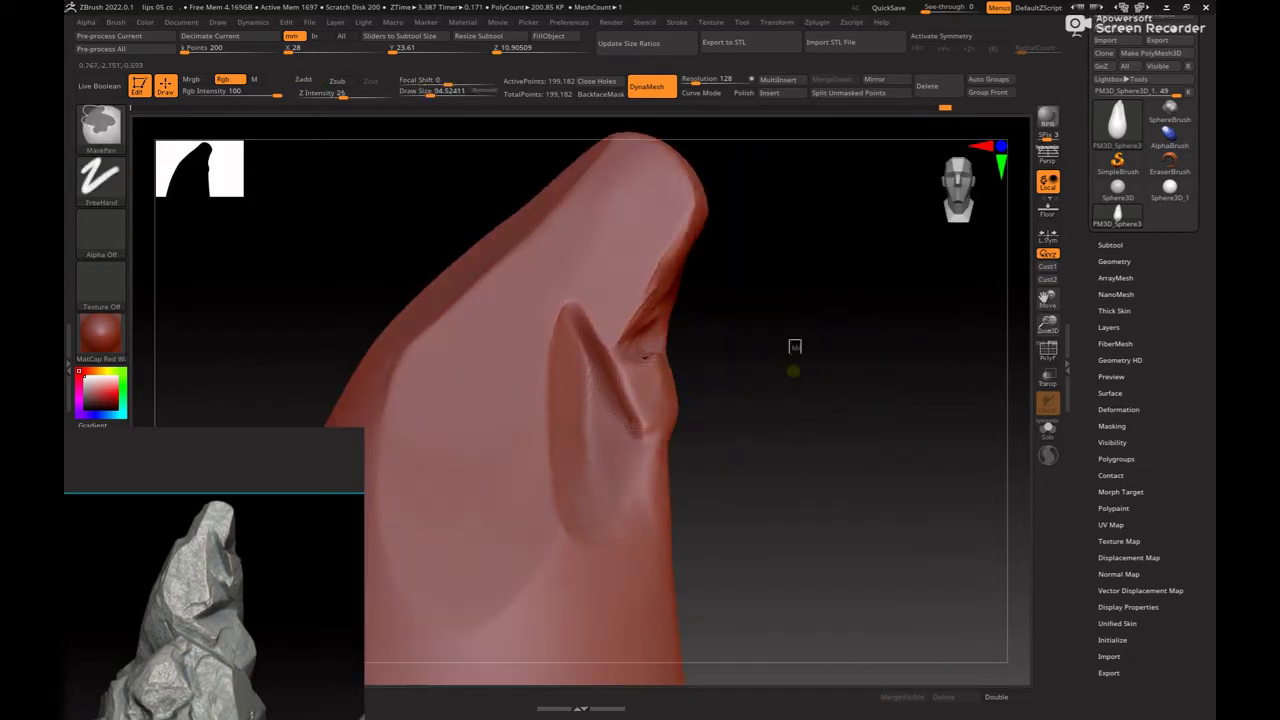
pyautogui.press('shift')
# Step: Switch to hPolish and remesh the spire at DynaMesh resolution 224
pyautogui.press('b')
pyautogui.press('h')
pyautogui.press('p')
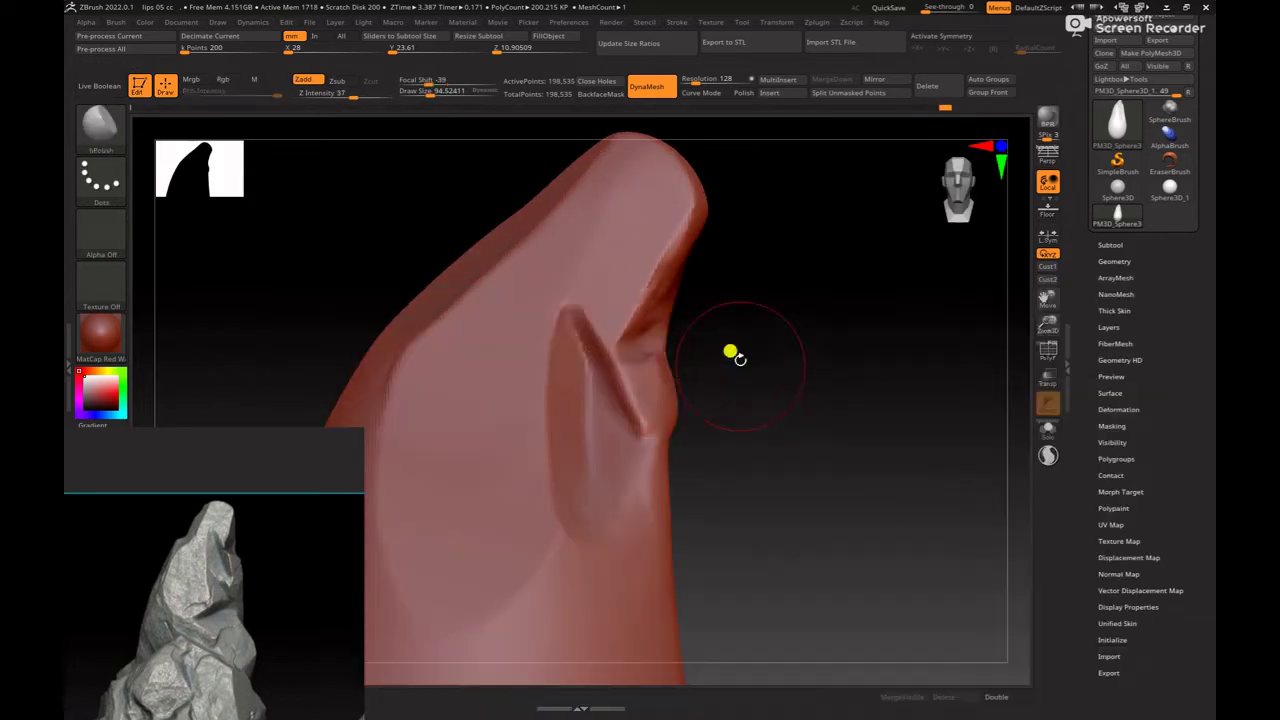
pyautogui.press('ctrl')
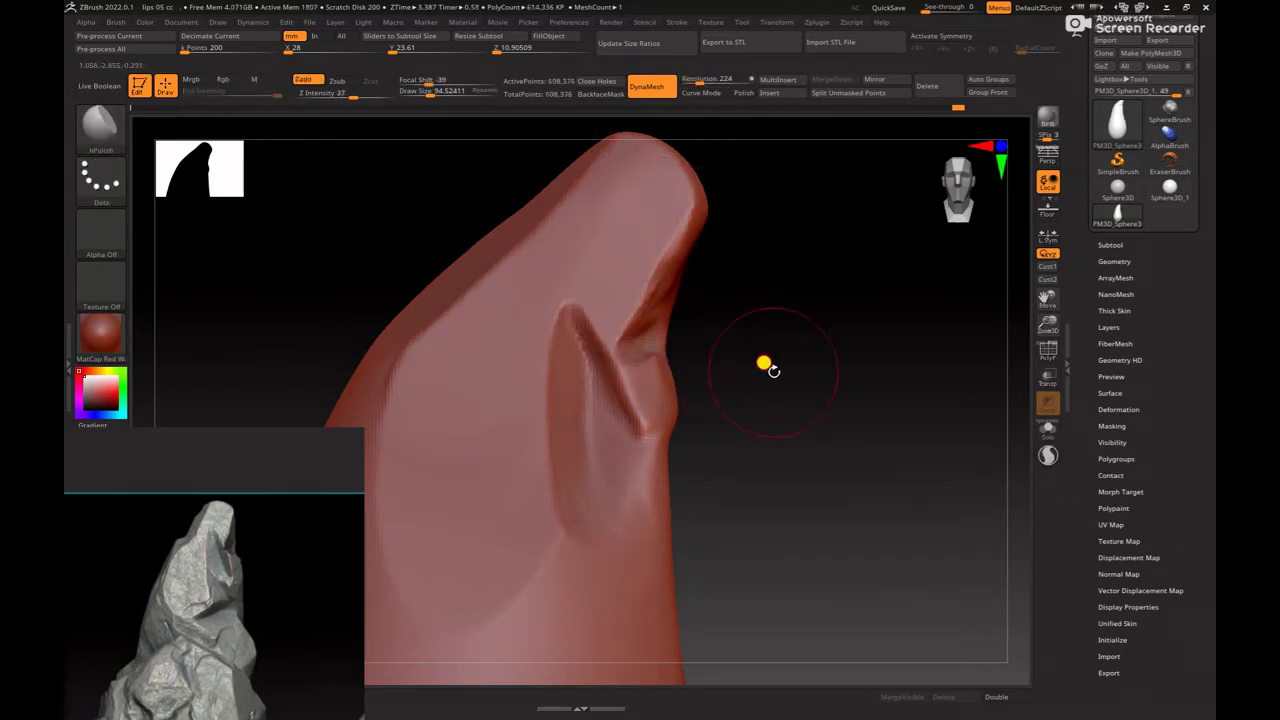
# Step: Zoom in on the spire tip and polish the dent near it smooth
pyautogui.moveTo(764, 363)
pyautogui.mouseDown()
pyautogui.moveTo(709, 320)
pyautogui.moveTo(662, 248)
pyautogui.moveTo(811, 266)
pyautogui.moveTo(771, 251)
pyautogui.moveTo(774, 366)
pyautogui.moveTo(707, 330)
pyautogui.mouseUp()
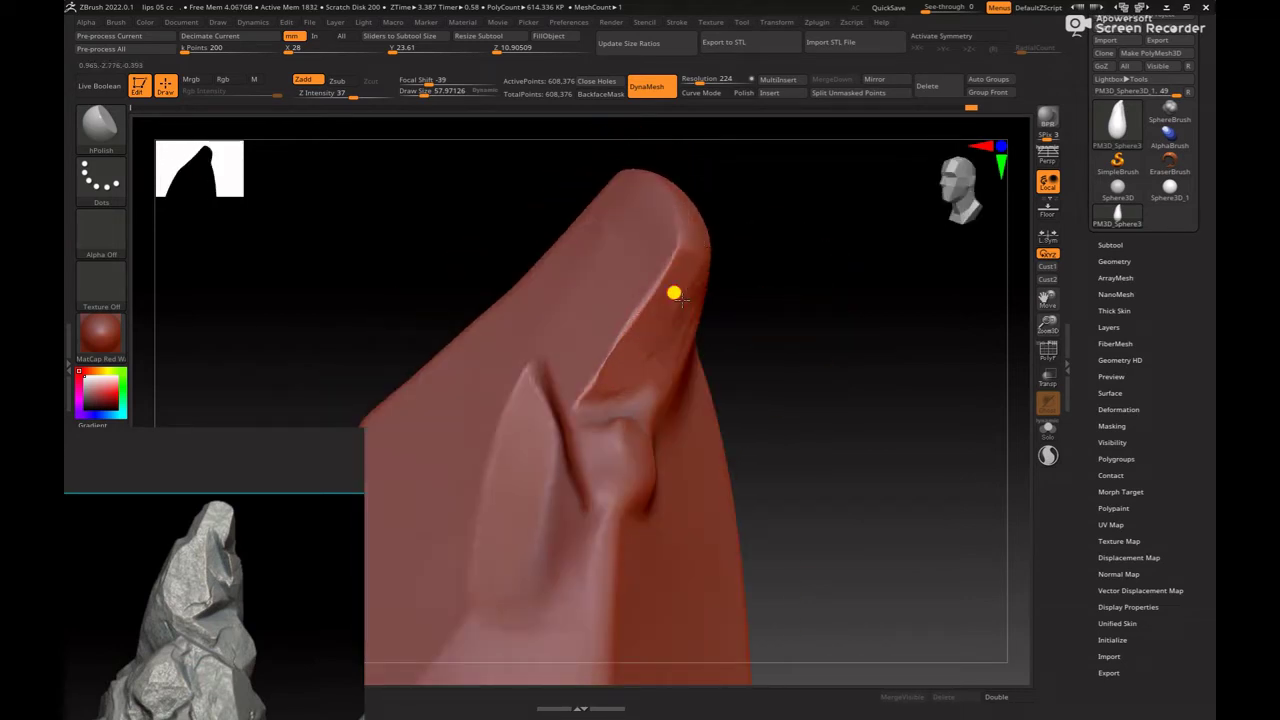
pyautogui.moveTo(823, 330)
pyautogui.mouseDown()
pyautogui.moveTo(840, 337)
pyautogui.moveTo(766, 283)
pyautogui.moveTo(791, 343)
pyautogui.moveTo(819, 345)
pyautogui.moveTo(662, 227)
pyautogui.moveTo(800, 303)
pyautogui.moveTo(774, 260)
pyautogui.moveTo(849, 291)
pyautogui.moveTo(798, 305)
pyautogui.moveTo(866, 371)
pyautogui.mouseUp()
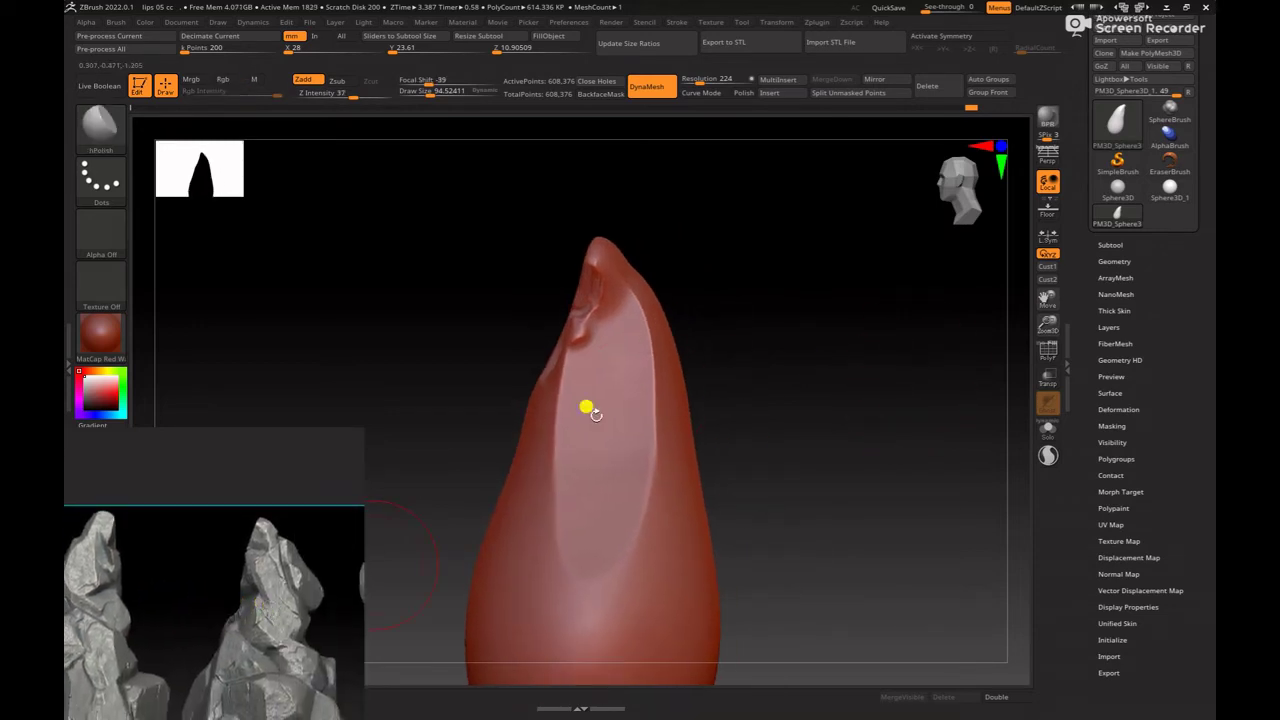
pyautogui.moveTo(838, 318); pyautogui.dragTo(823, 371)
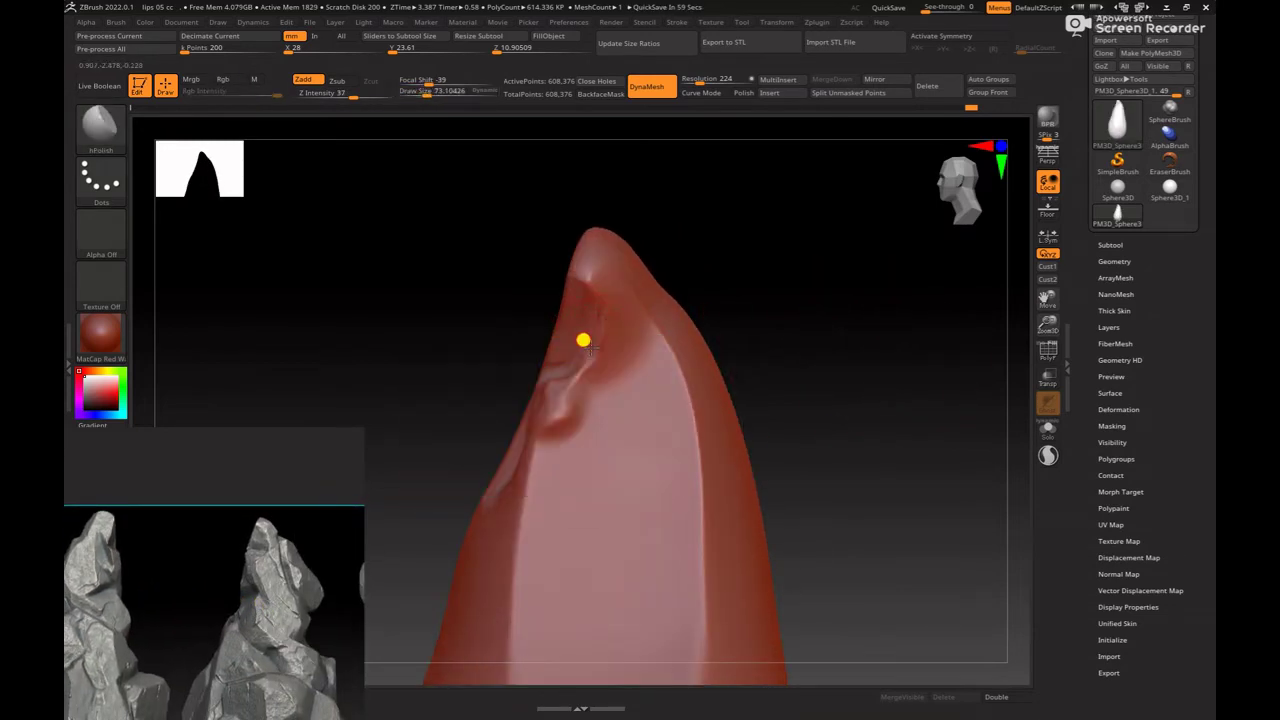
pyautogui.moveTo(783, 317); pyautogui.dragTo(580, 307)
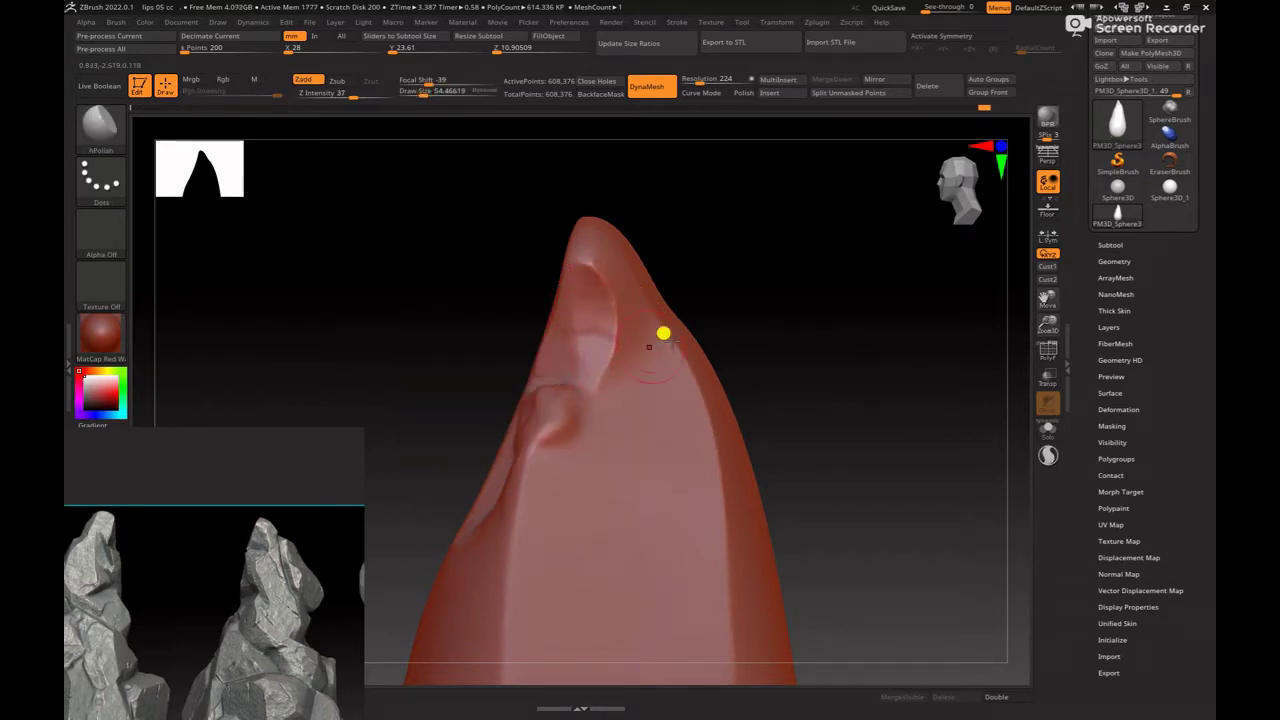
# Step: Reorient the tip to point up and forward and adjust the brush settings
pyautogui.moveTo(663, 333); pyautogui.dragTo(557, 362)
pyautogui.moveTo(574, 316); pyautogui.dragTo(583, 281, button='right')
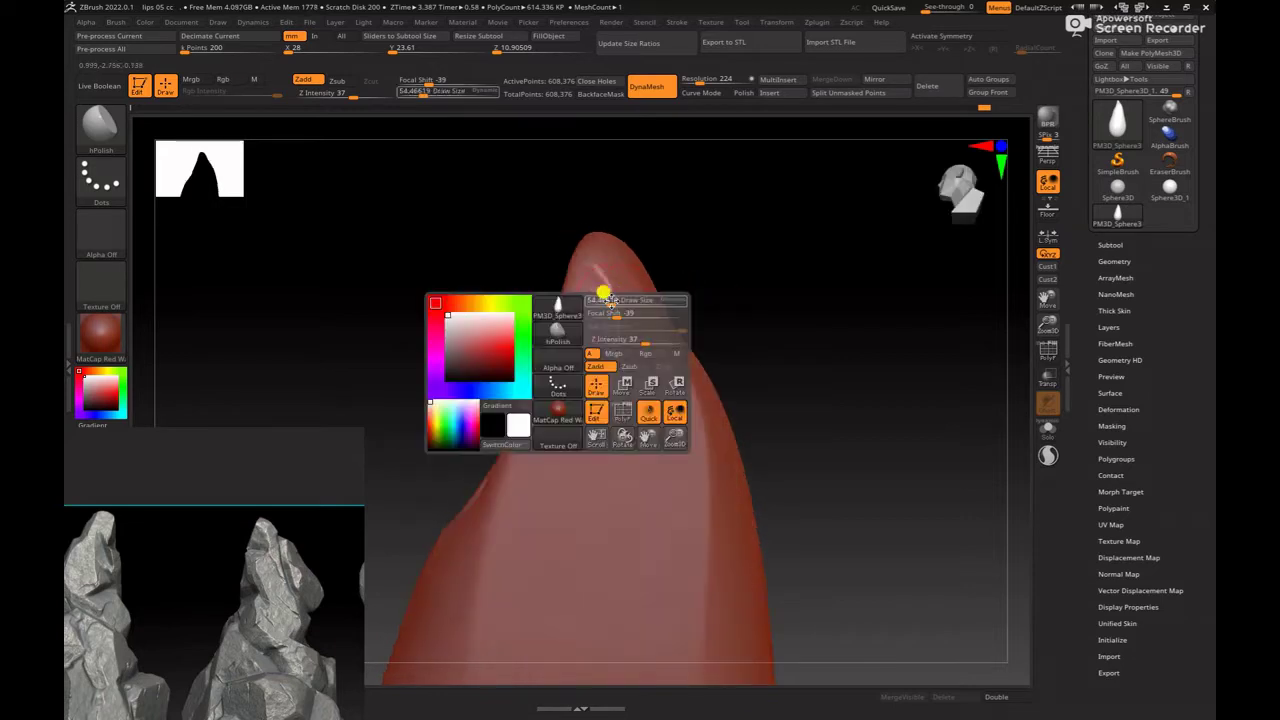
pyautogui.moveTo(595, 335)
pyautogui.mouseDown(button='right')
pyautogui.moveTo(846, 354)
pyautogui.moveTo(860, 383)
pyautogui.moveTo(734, 334)
pyautogui.moveTo(673, 380)
pyautogui.mouseUp(button='right')
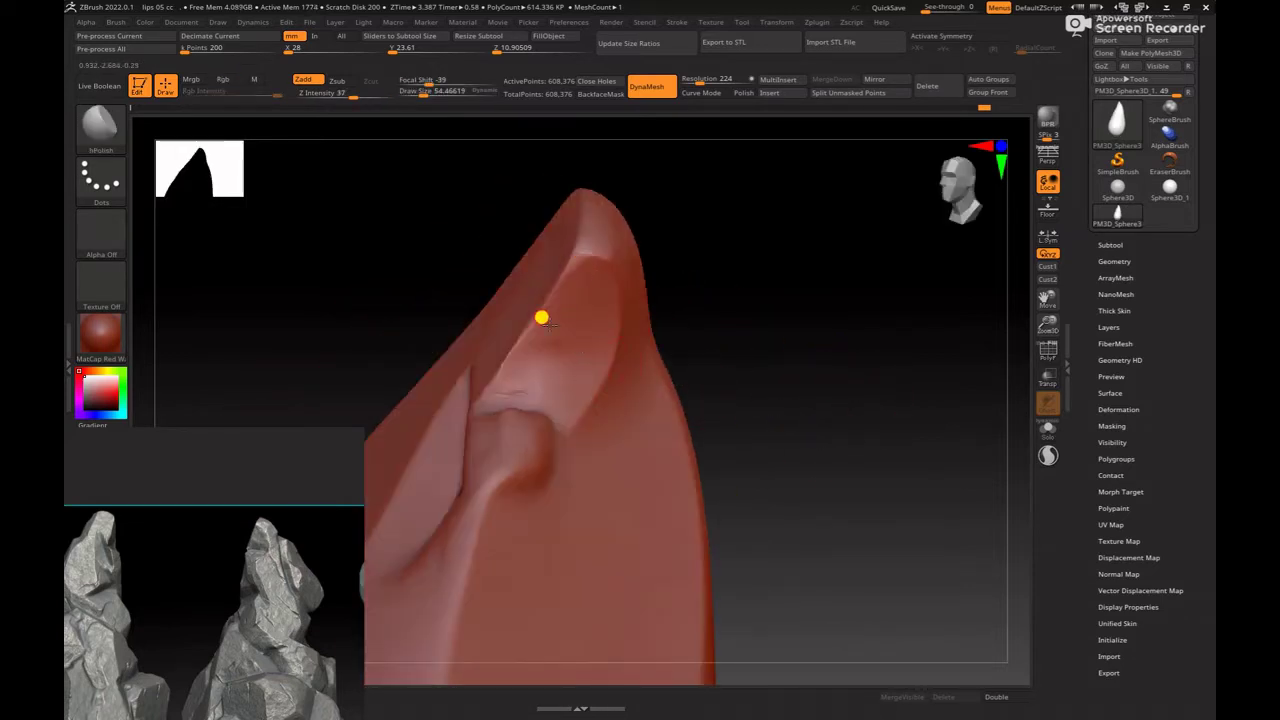
pyautogui.moveTo(706, 278)
pyautogui.mouseDown(button='right')
pyautogui.moveTo(857, 403)
pyautogui.moveTo(846, 343)
pyautogui.moveTo(844, 384)
pyautogui.moveTo(891, 411)
pyautogui.mouseUp(button='right')
pyautogui.rightClick(600, 340)
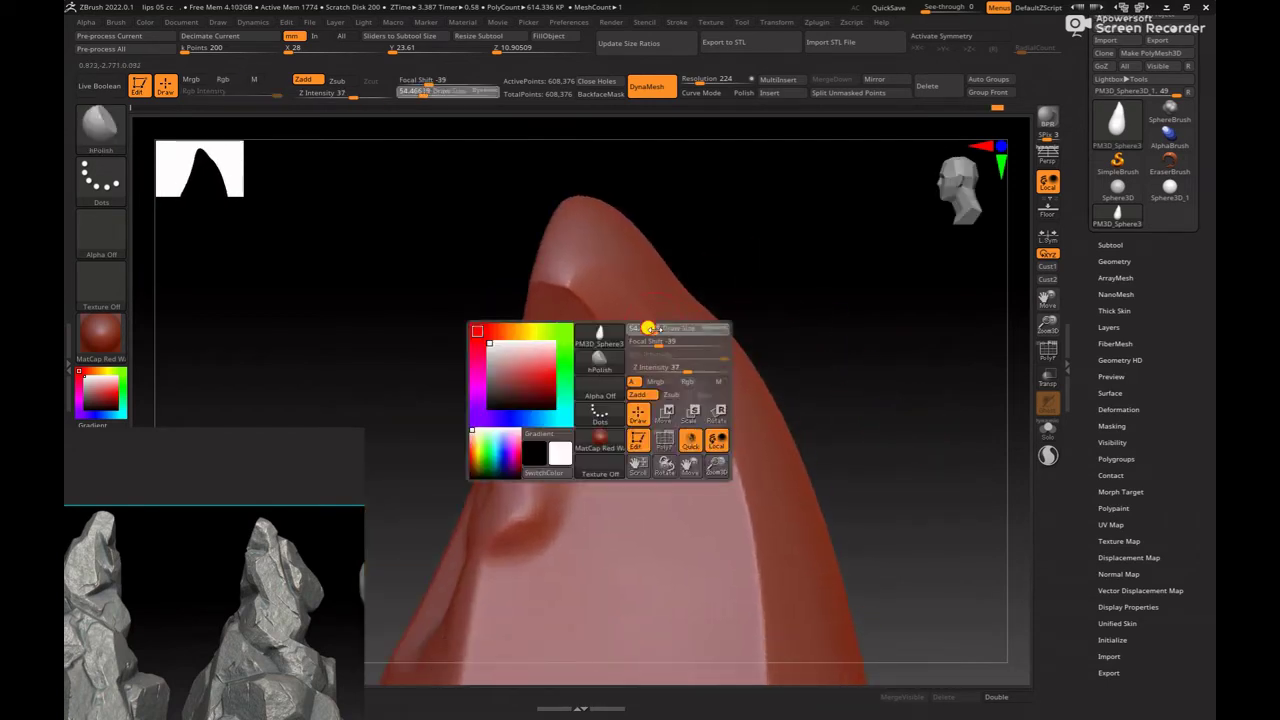
pyautogui.moveTo(600, 340); pyautogui.dragTo(598, 272, button='right')
pyautogui.moveTo(743, 260); pyautogui.dragTo(587, 266, button='right')
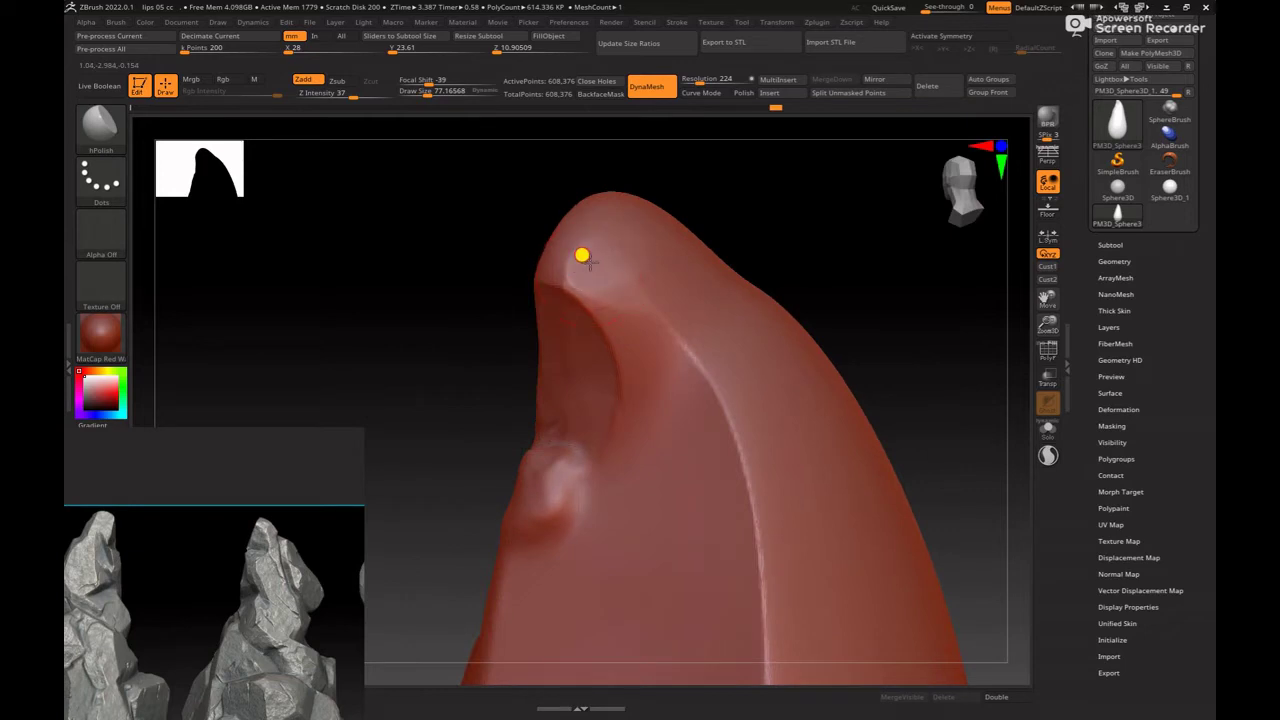
pyautogui.moveTo(617, 307)
pyautogui.mouseDown(button='right')
pyautogui.moveTo(880, 277)
pyautogui.moveTo(626, 317)
pyautogui.mouseUp(button='right')
pyautogui.rightClick(613, 344)
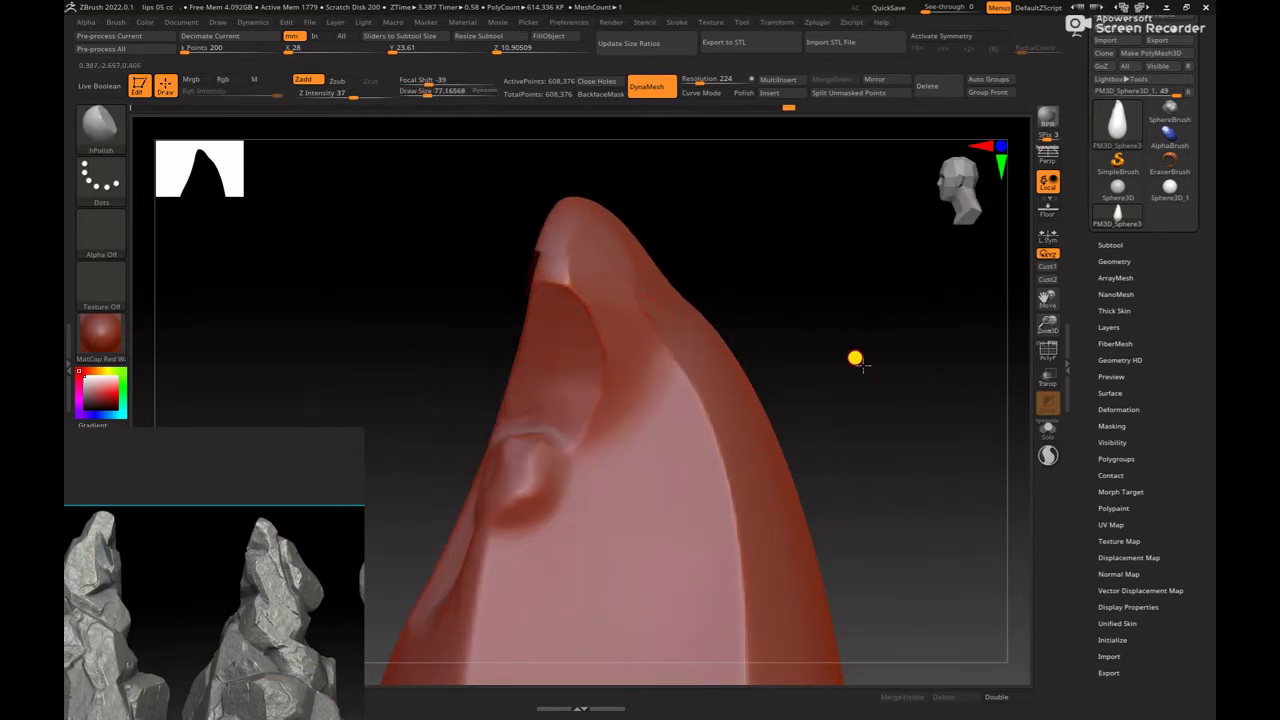
pyautogui.press('b')
pyautogui.moveTo(854, 357)
pyautogui.mouseDown(button='right')
pyautogui.moveTo(794, 337)
pyautogui.moveTo(829, 403)
pyautogui.moveTo(629, 306)
pyautogui.mouseUp(button='right')
# Step: Load ClayBuildup with focal shift 5 and draw size about 175
pyautogui.press('c')
pyautogui.press('b')
pyautogui.rightClick(629, 306)
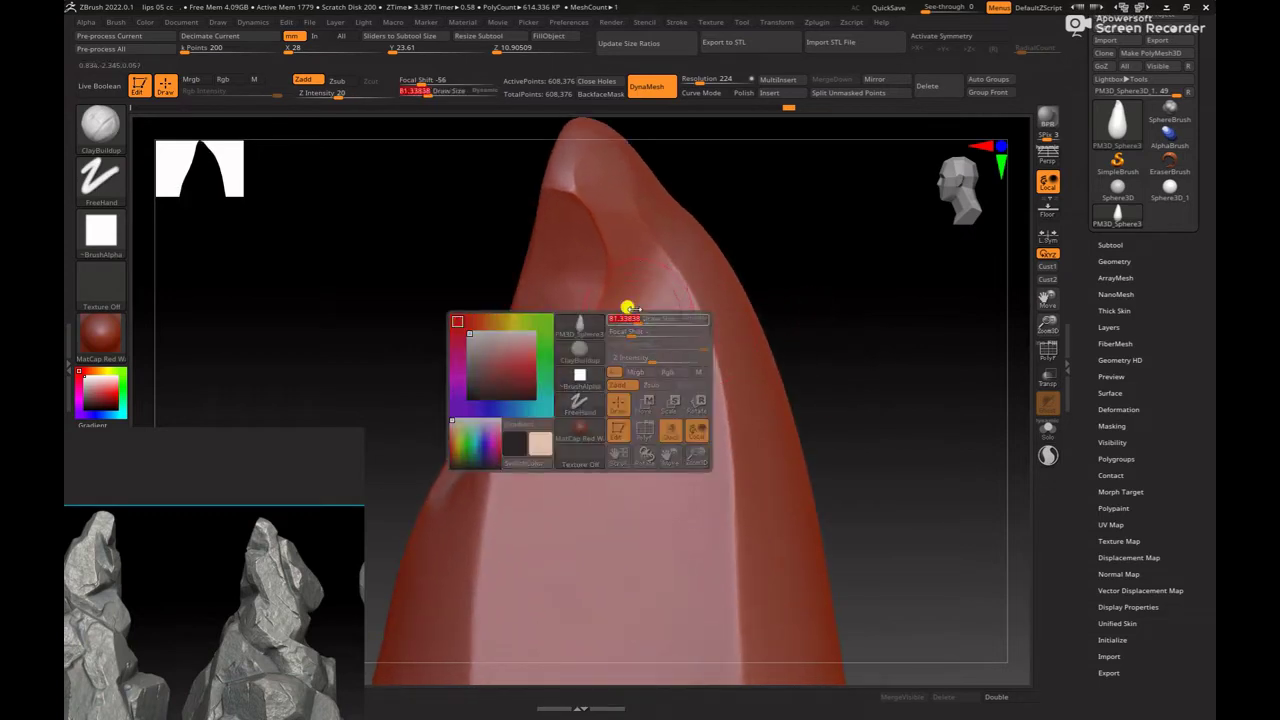
pyautogui.click(101, 230)
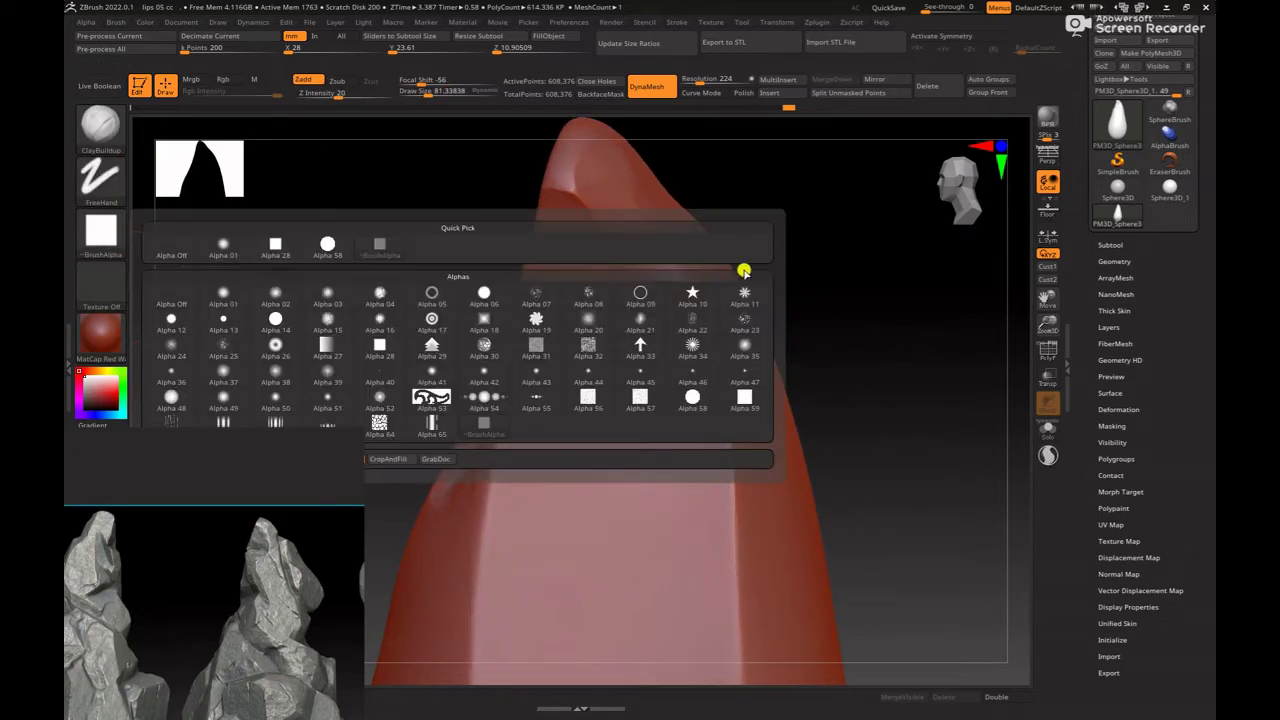
pyautogui.rightClick(779, 270)
pyautogui.moveTo(776, 281); pyautogui.dragTo(803, 281)
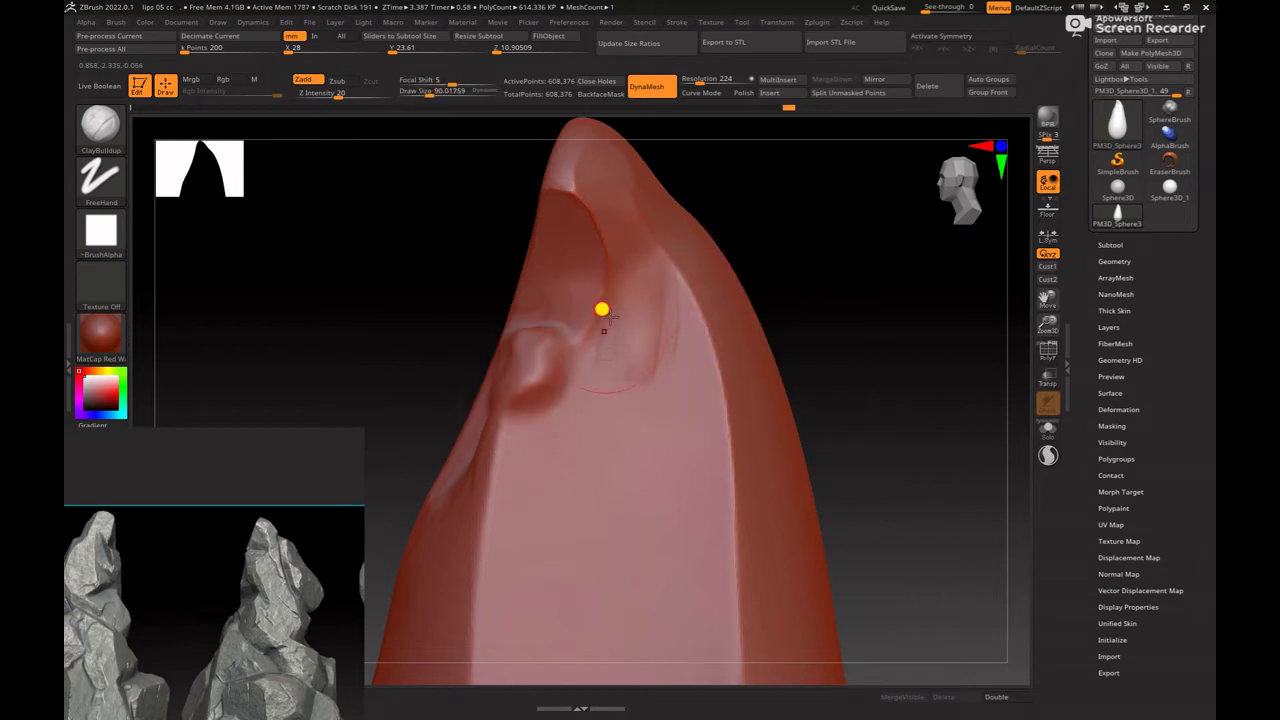
pyautogui.rightClick(600, 306)
pyautogui.moveTo(623, 297); pyautogui.dragTo(651, 297)
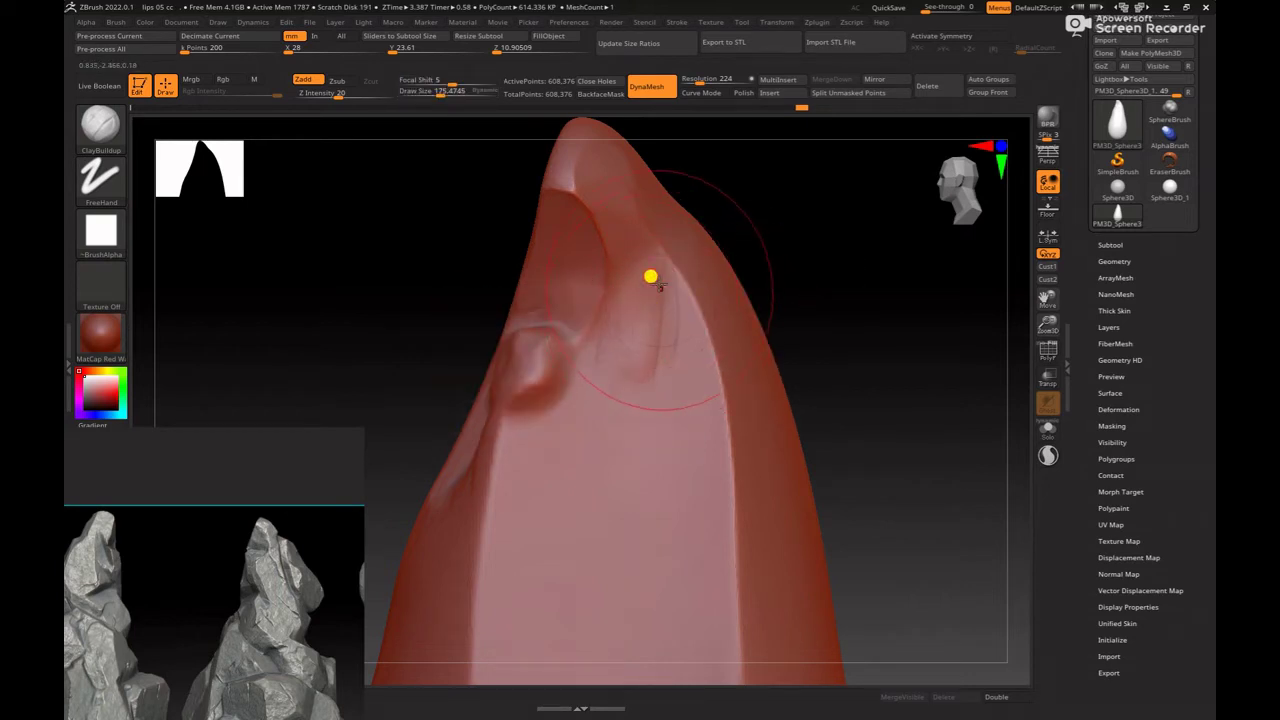
# Step: Set the brush depth to 11 and shrink the brush slightly
pyautogui.rightClick(606, 354)
pyautogui.rightClick(640, 303)
pyautogui.click(641, 383)
pyautogui.write('11')
pyautogui.press('Return')
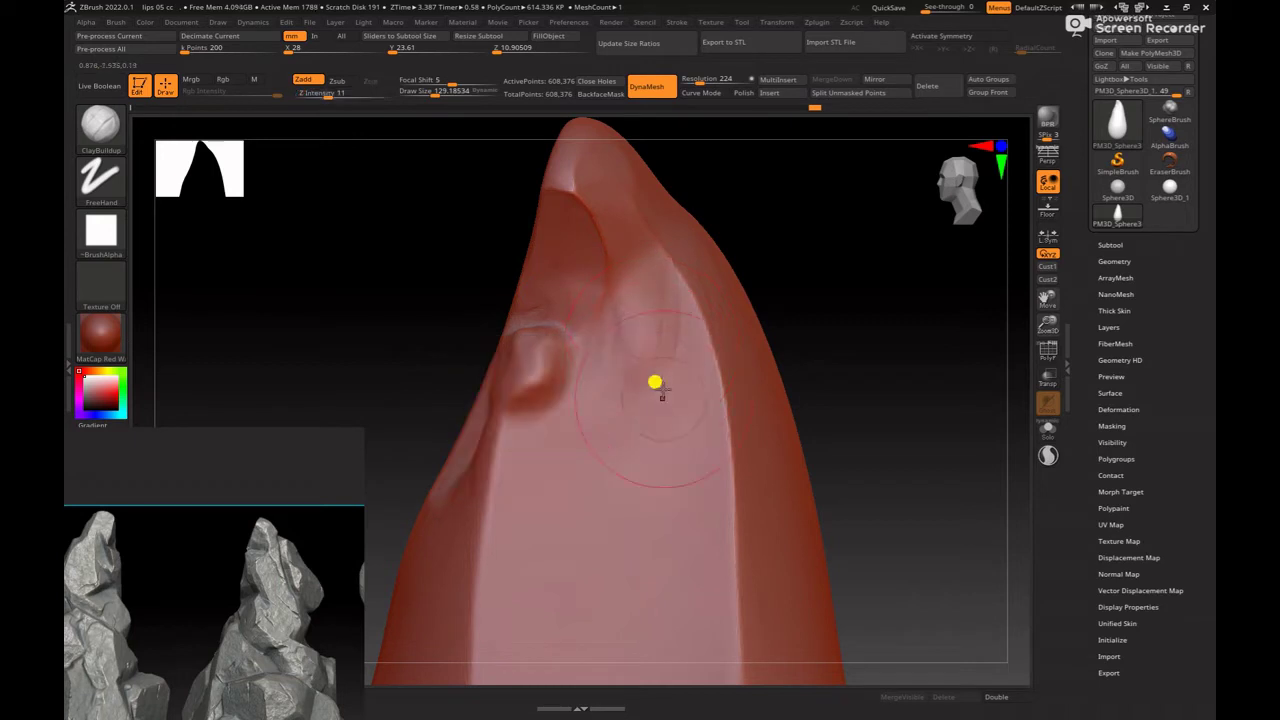
pyautogui.press('[')
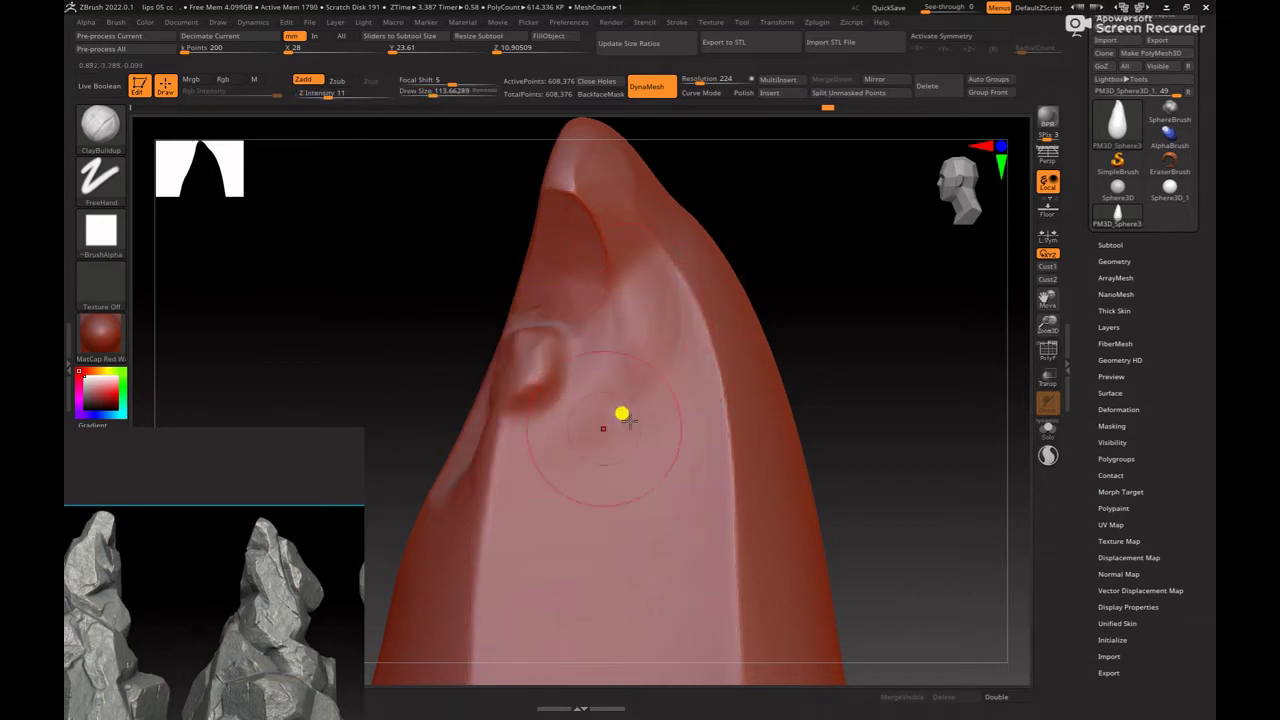
pyautogui.moveTo(622, 414)
pyautogui.mouseDown()
pyautogui.moveTo(794, 303)
pyautogui.moveTo(789, 410)
pyautogui.moveTo(800, 403)
pyautogui.moveTo(766, 383)
pyautogui.moveTo(824, 388)
pyautogui.mouseUp()
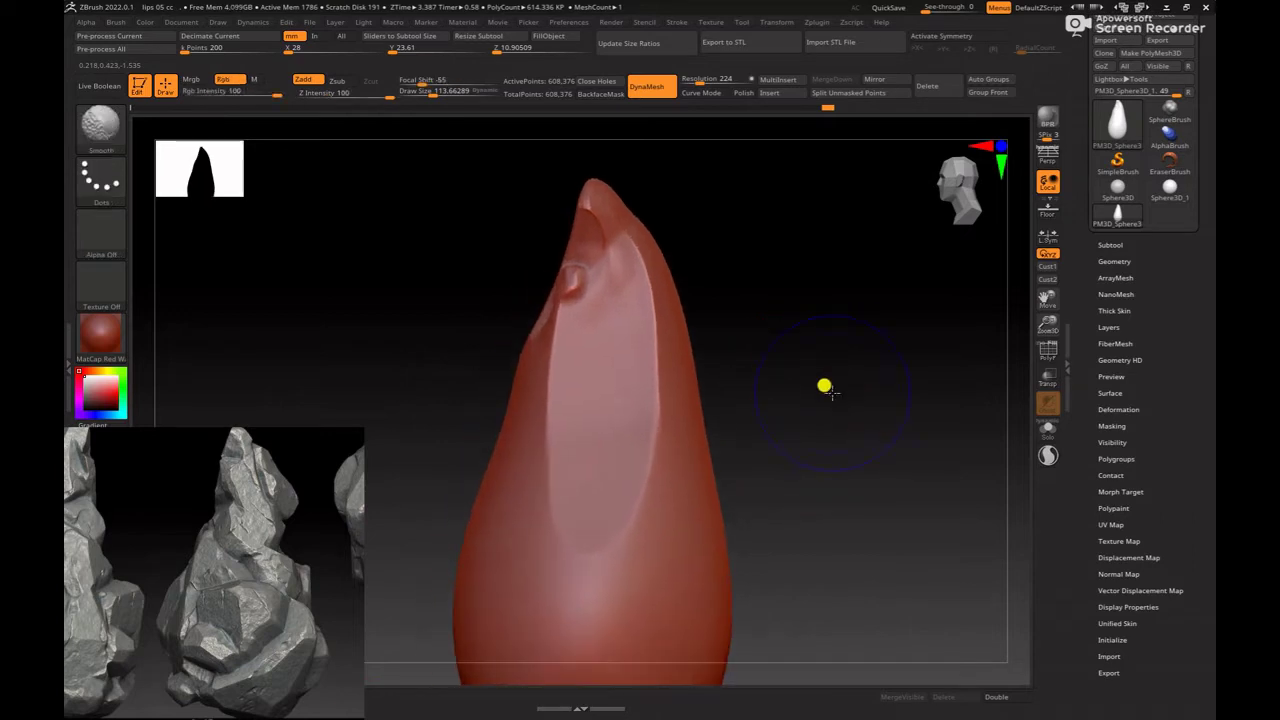
# Step: Orbit around the spire, then load an enlarged hPolish to polish the crease
pyautogui.press('b')
pyautogui.press('space')
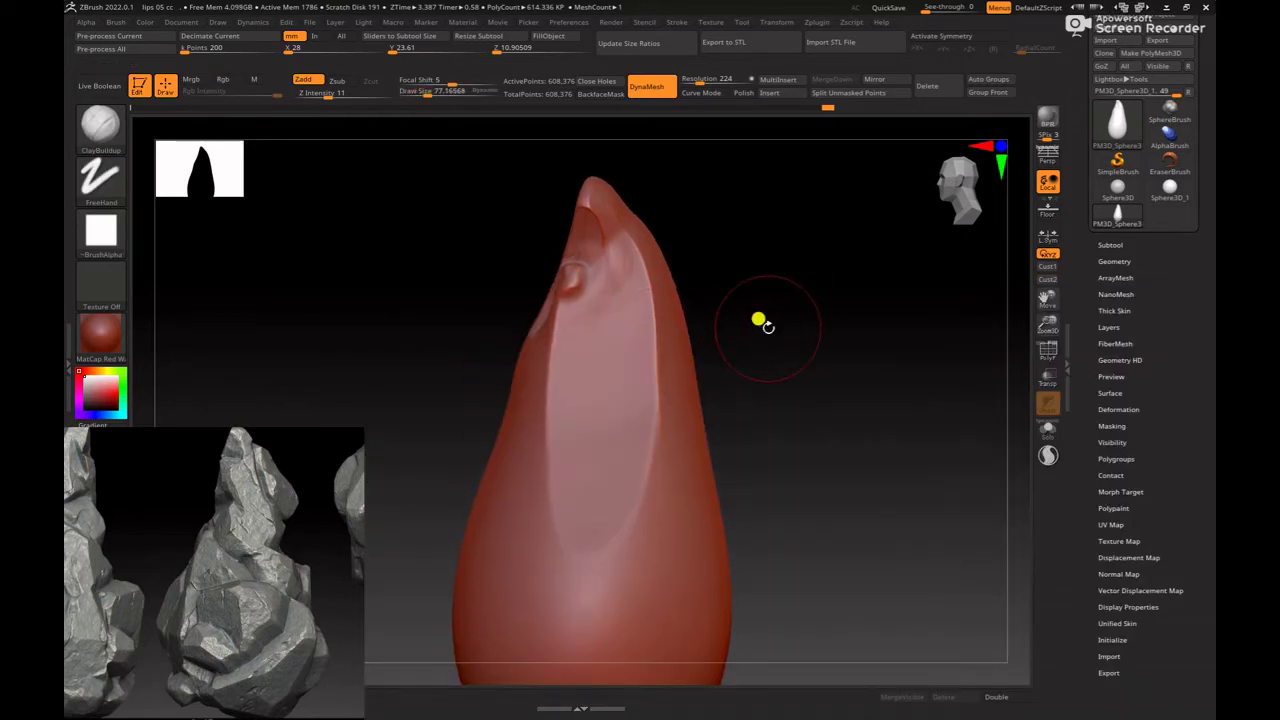
pyautogui.moveTo(759, 320)
pyautogui.keyDown('shift'); pyautogui.mouseDown()
pyautogui.moveTo(786, 343)
pyautogui.moveTo(789, 323)
pyautogui.moveTo(791, 340)
pyautogui.moveTo(306, 551)
pyautogui.moveTo(306, 566)
pyautogui.mouseUp(); pyautogui.keyUp('shift')
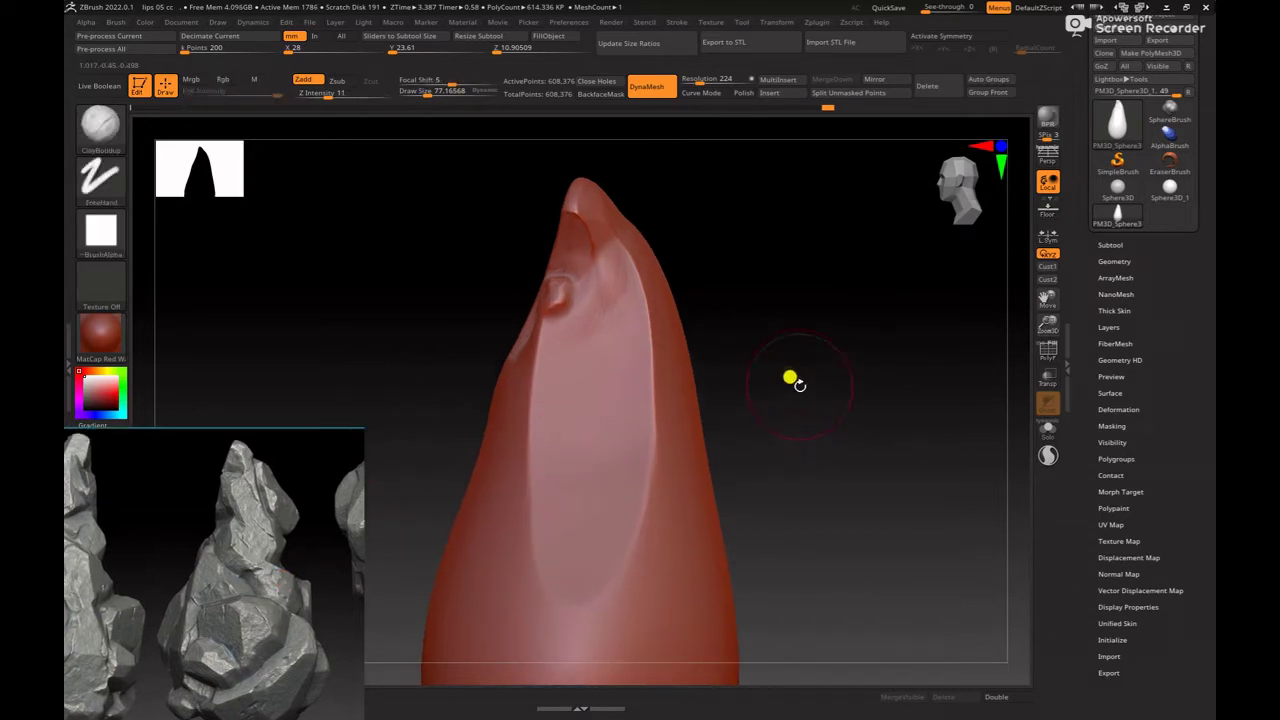
pyautogui.press('b')
pyautogui.press('h')
pyautogui.press('p')
pyautogui.press('space')
pyautogui.moveTo(720, 331)
pyautogui.mouseDown()
pyautogui.moveTo(849, 357)
pyautogui.moveTo(520, 314)
pyautogui.mouseUp()
pyautogui.press('space')
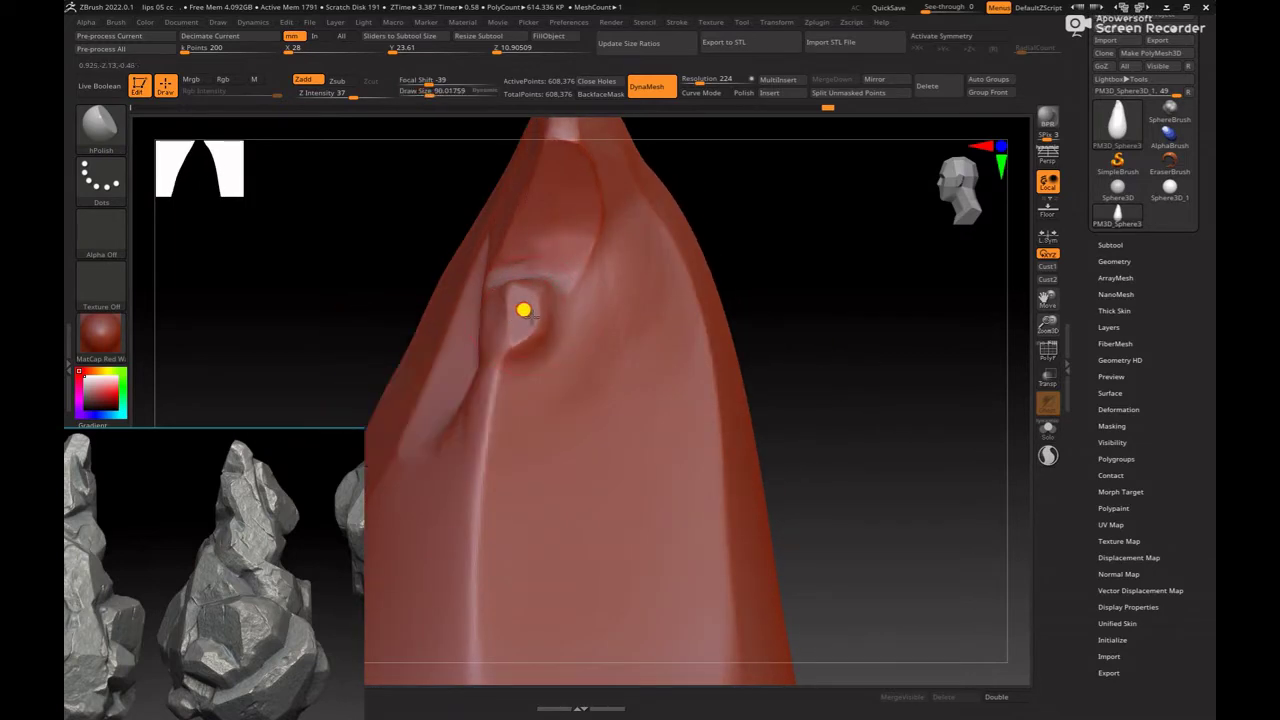
# Step: Turn the model to a side view of the carved pit and pick a Clay brush
pyautogui.moveTo(652, 311)
pyautogui.mouseDown()
pyautogui.moveTo(874, 337)
pyautogui.moveTo(714, 363)
pyautogui.moveTo(246, 563)
pyautogui.moveTo(325, 597)
pyautogui.moveTo(578, 293)
pyautogui.mouseUp()
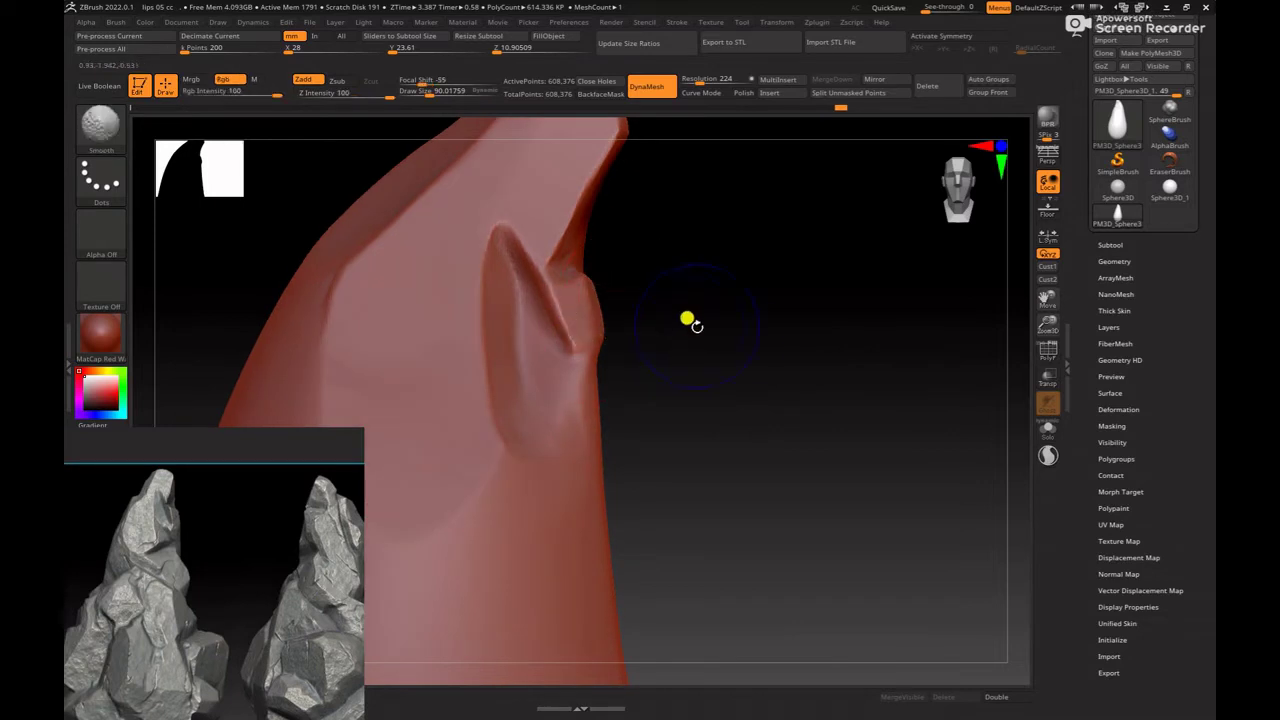
pyautogui.moveTo(689, 320)
pyautogui.mouseDown()
pyautogui.moveTo(757, 346)
pyautogui.moveTo(717, 349)
pyautogui.moveTo(573, 293)
pyautogui.mouseUp()
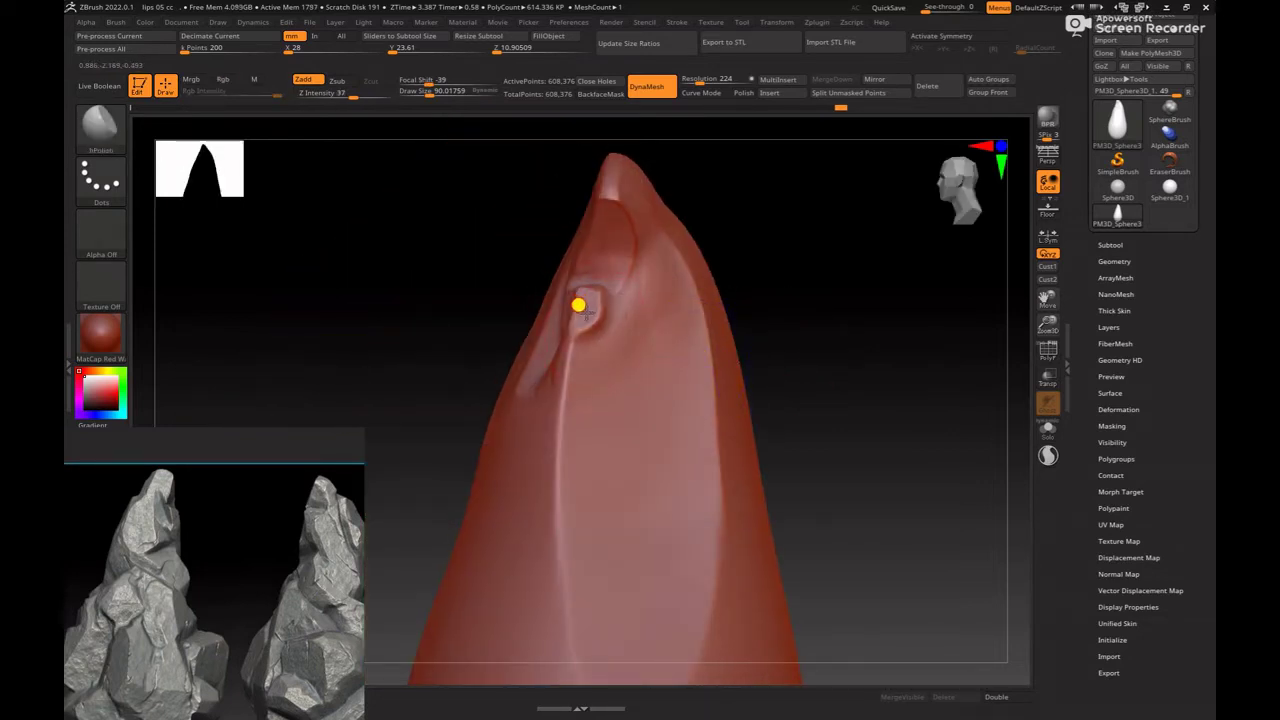
pyautogui.moveTo(831, 346)
pyautogui.mouseDown()
pyautogui.moveTo(883, 357)
pyautogui.moveTo(783, 346)
pyautogui.mouseUp()
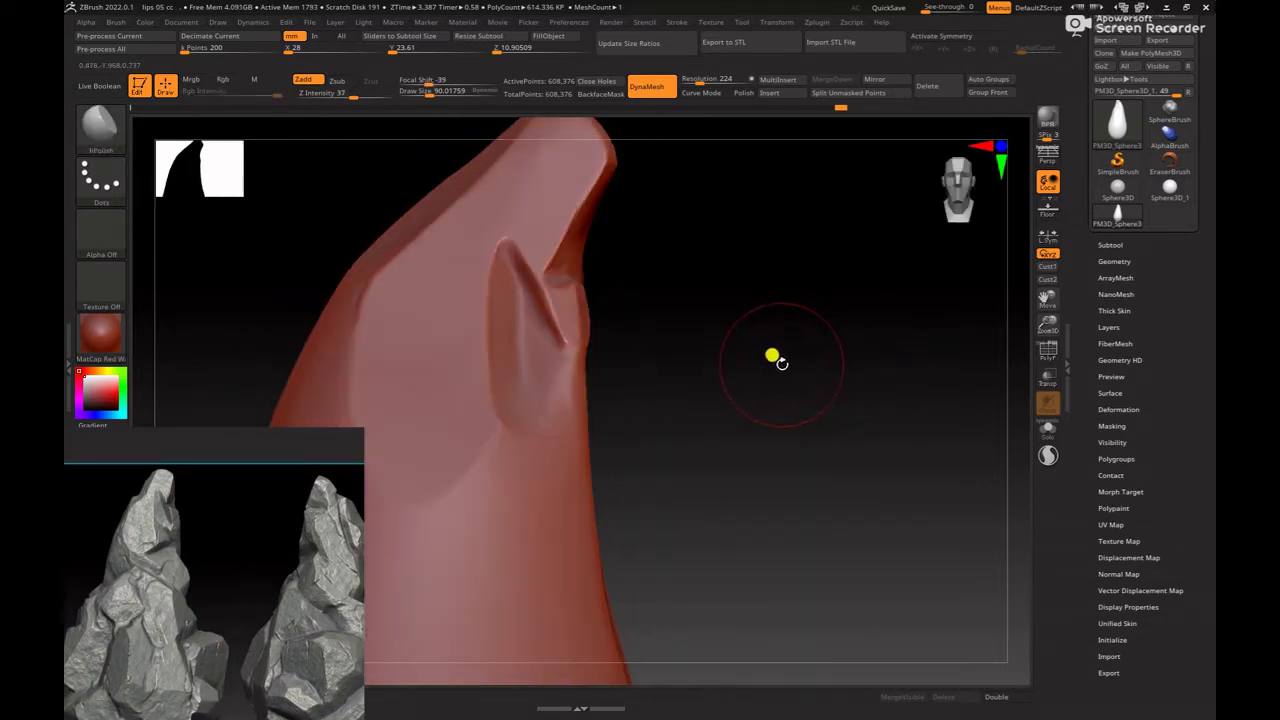
pyautogui.press('b')
pyautogui.click(845, 368)
# Step: Select ClayBuildup and enlarge it to about 94 while framing the pit
pyautogui.press('b')
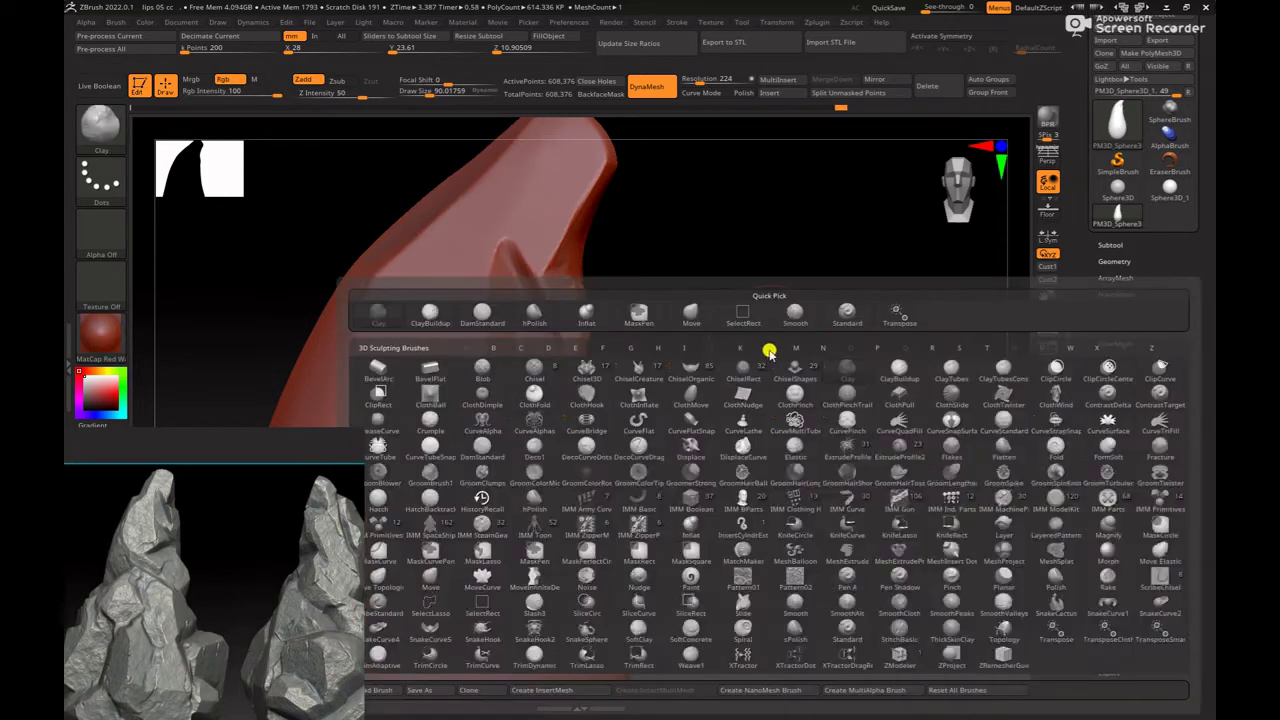
pyautogui.press('c')
pyautogui.press('b')
pyautogui.moveTo(871, 306); pyautogui.dragTo(794, 314)
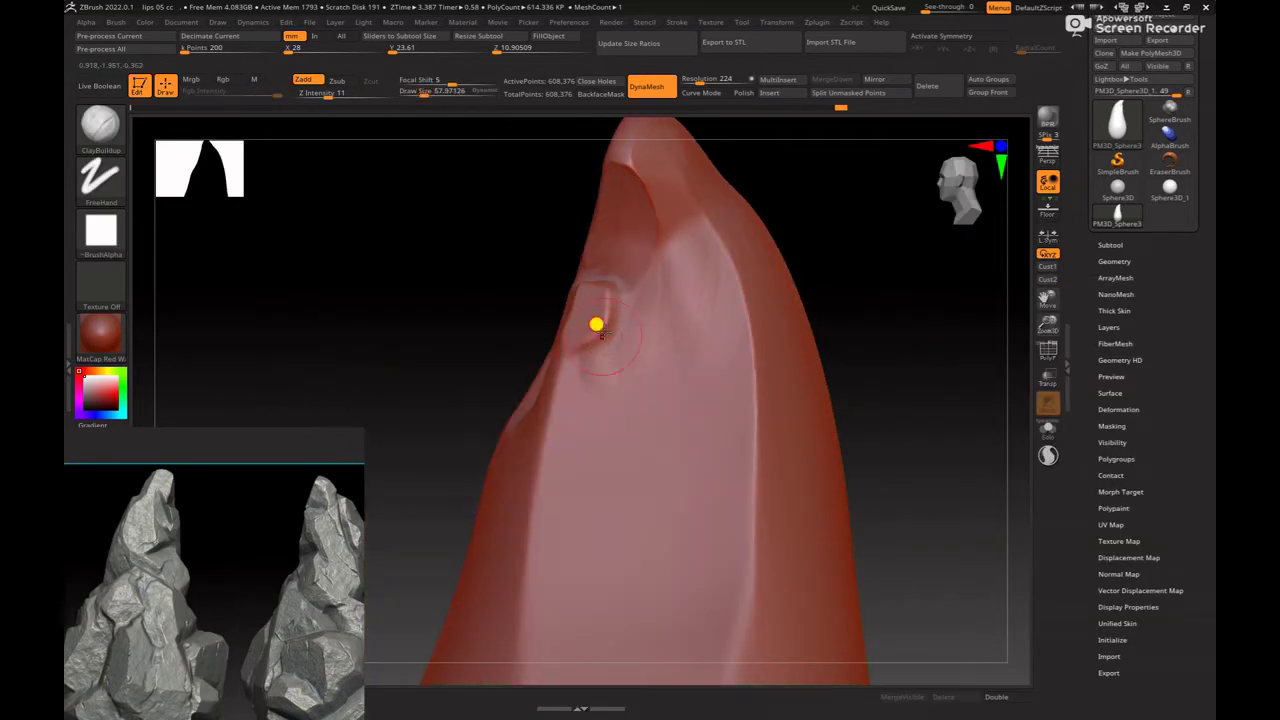
pyautogui.press('s')
pyautogui.moveTo(608, 310); pyautogui.dragTo(650, 312)
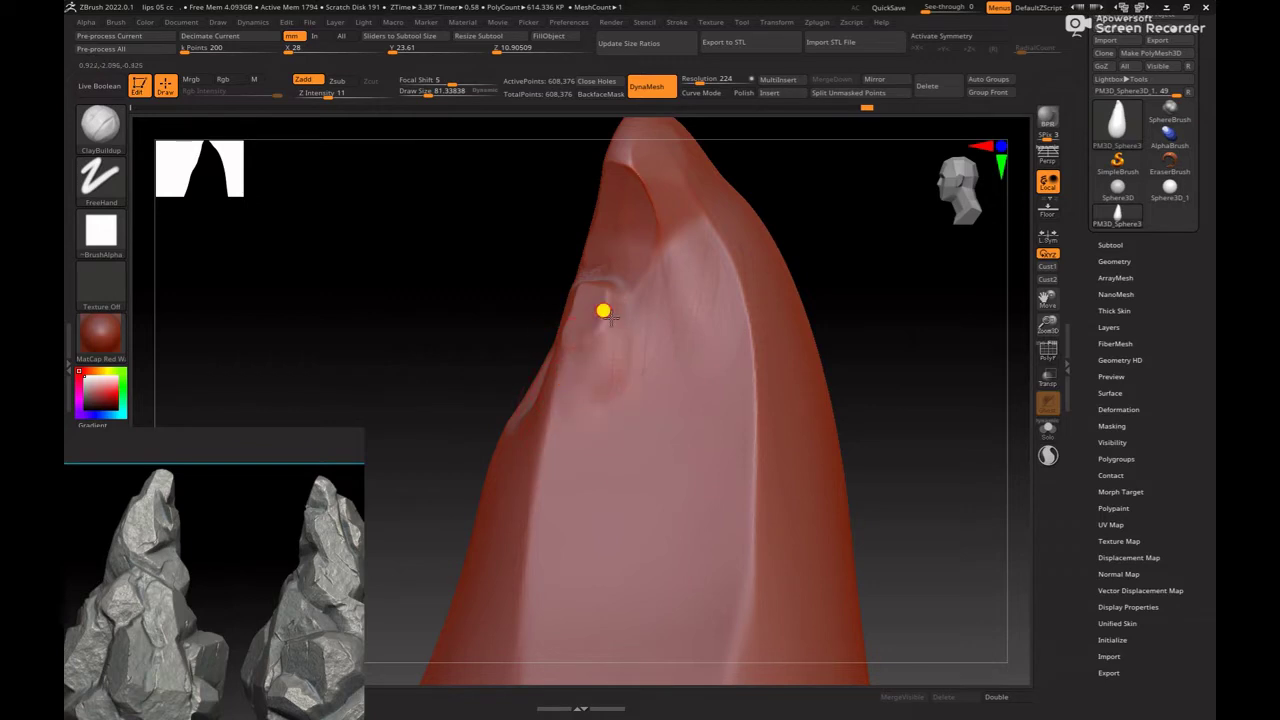
pyautogui.moveTo(946, 354); pyautogui.dragTo(797, 314)
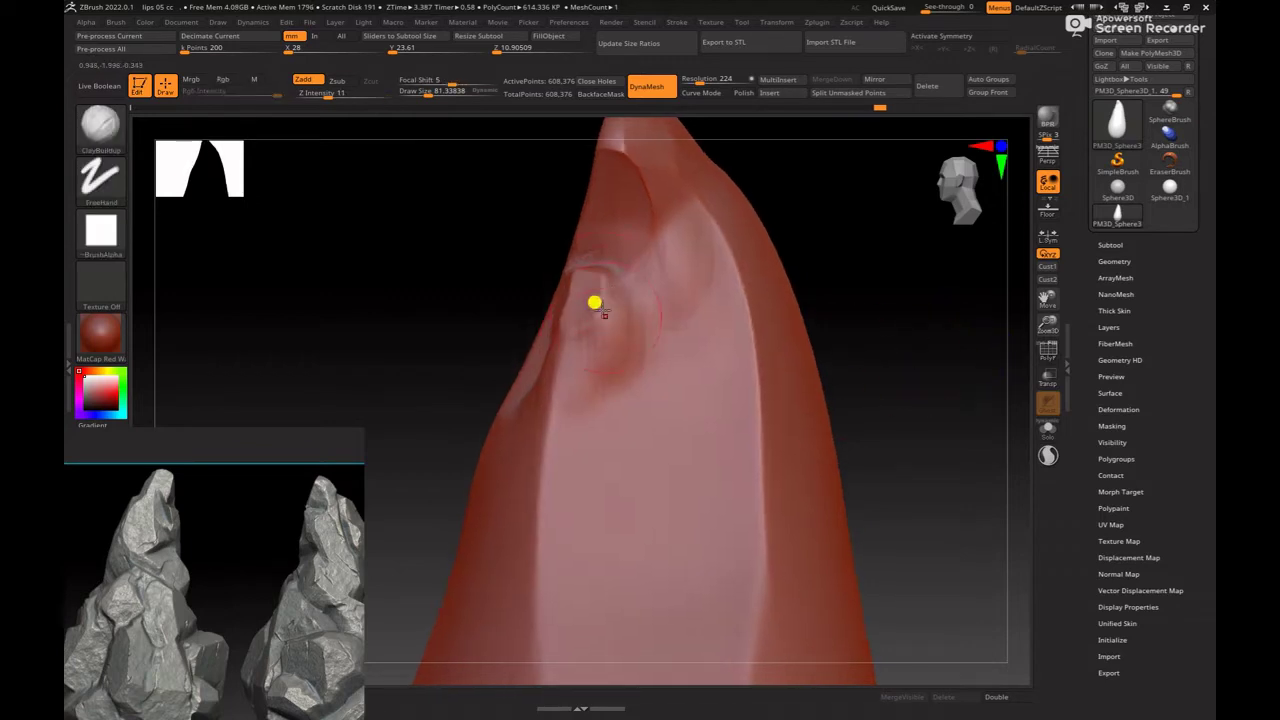
pyautogui.press('s')
pyautogui.moveTo(578, 336)
pyautogui.mouseDown()
pyautogui.moveTo(591, 279)
pyautogui.moveTo(631, 343)
pyautogui.mouseUp()
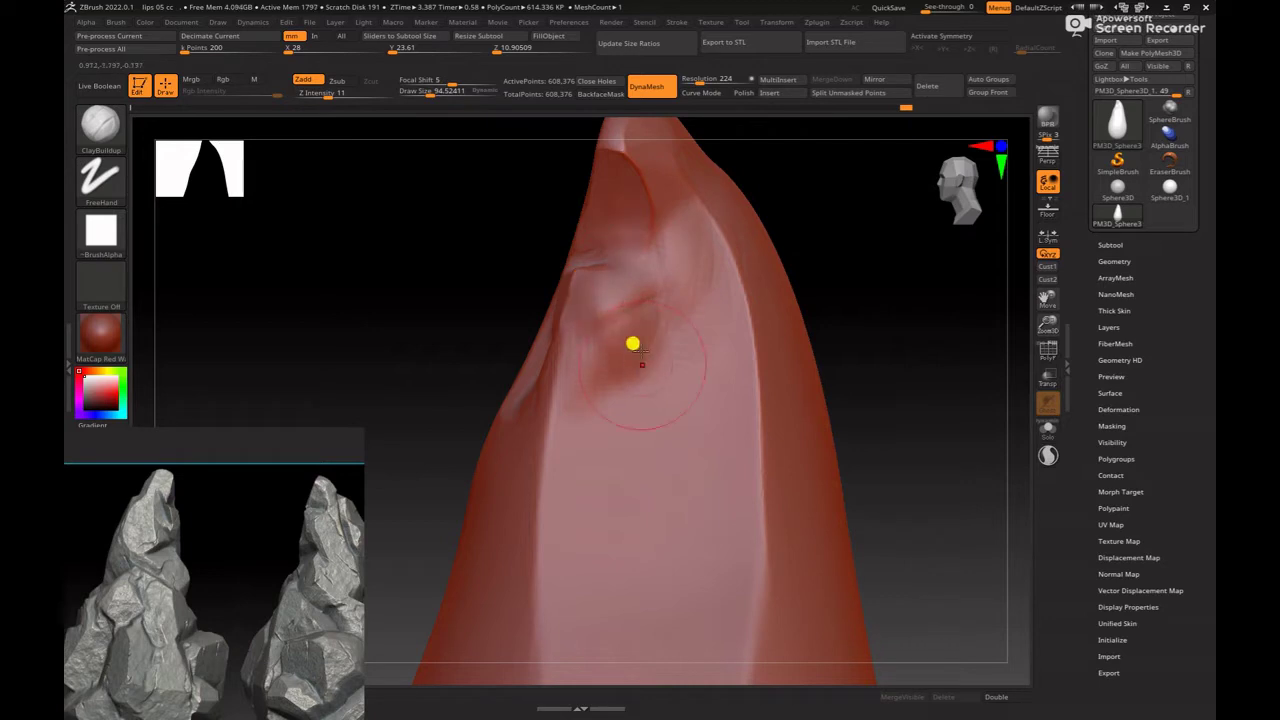
# Step: Deepen the pit and carve creases running down from it, smoothing the bulge beside them
pyautogui.moveTo(871, 277); pyautogui.dragTo(498, 431)
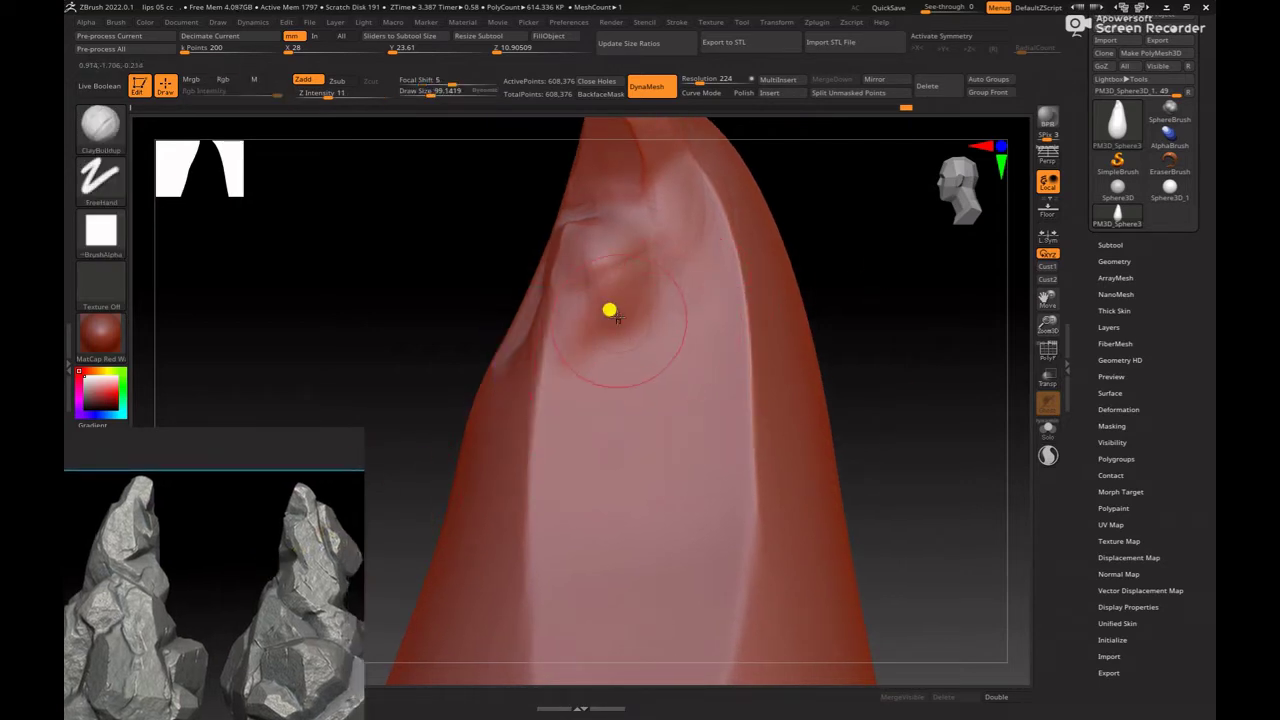
pyautogui.moveTo(584, 297); pyautogui.dragTo(637, 414)
pyautogui.moveTo(668, 321)
pyautogui.mouseDown()
pyautogui.moveTo(671, 437)
pyautogui.moveTo(617, 251)
pyautogui.moveTo(654, 483)
pyautogui.mouseUp()
pyautogui.moveTo(850, 430)
pyautogui.mouseDown()
pyautogui.moveTo(917, 380)
pyautogui.moveTo(804, 413)
pyautogui.moveTo(652, 367)
pyautogui.moveTo(729, 423)
pyautogui.mouseUp()
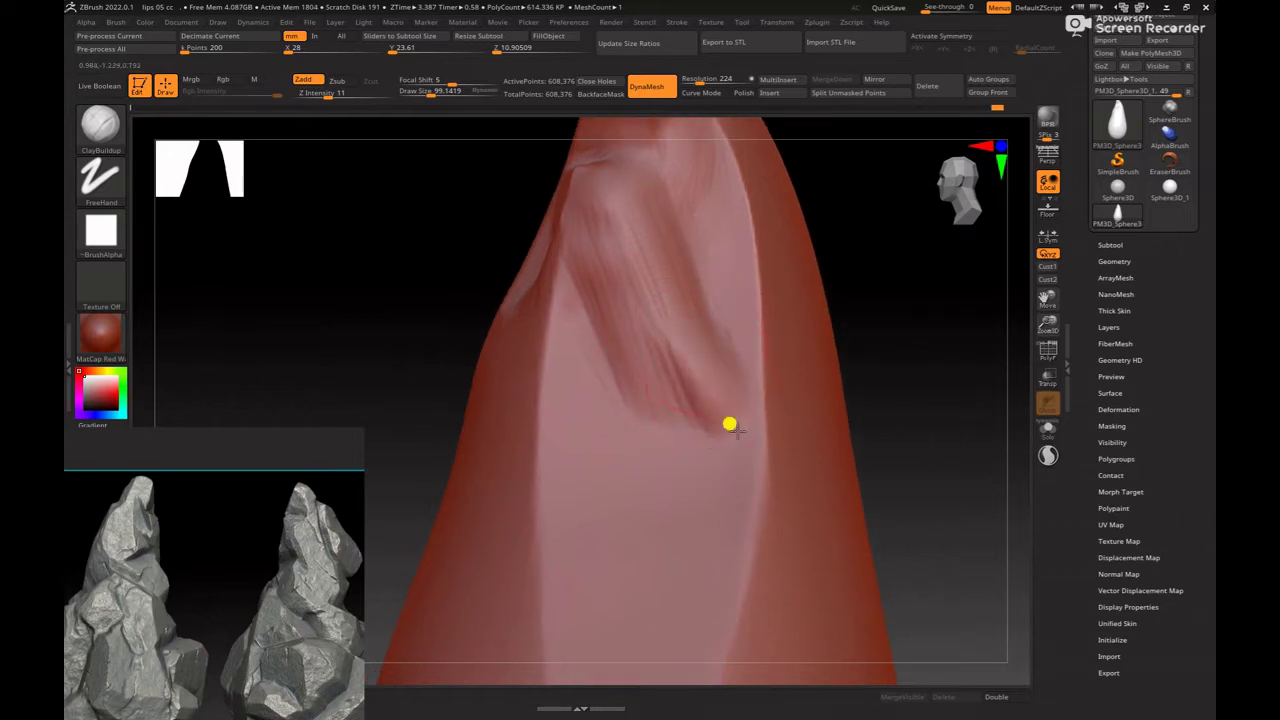
pyautogui.moveTo(695, 351); pyautogui.dragTo(711, 391)
pyautogui.moveTo(682, 299); pyautogui.dragTo(709, 367)
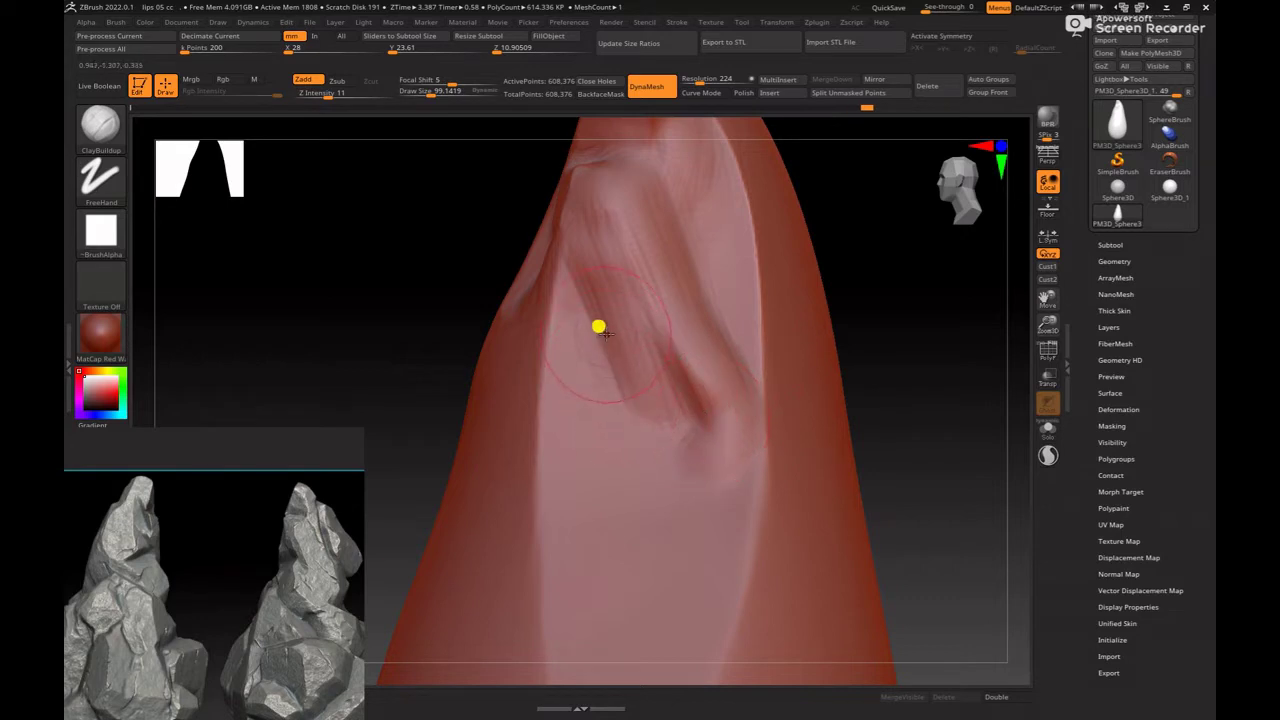
pyautogui.press('space')
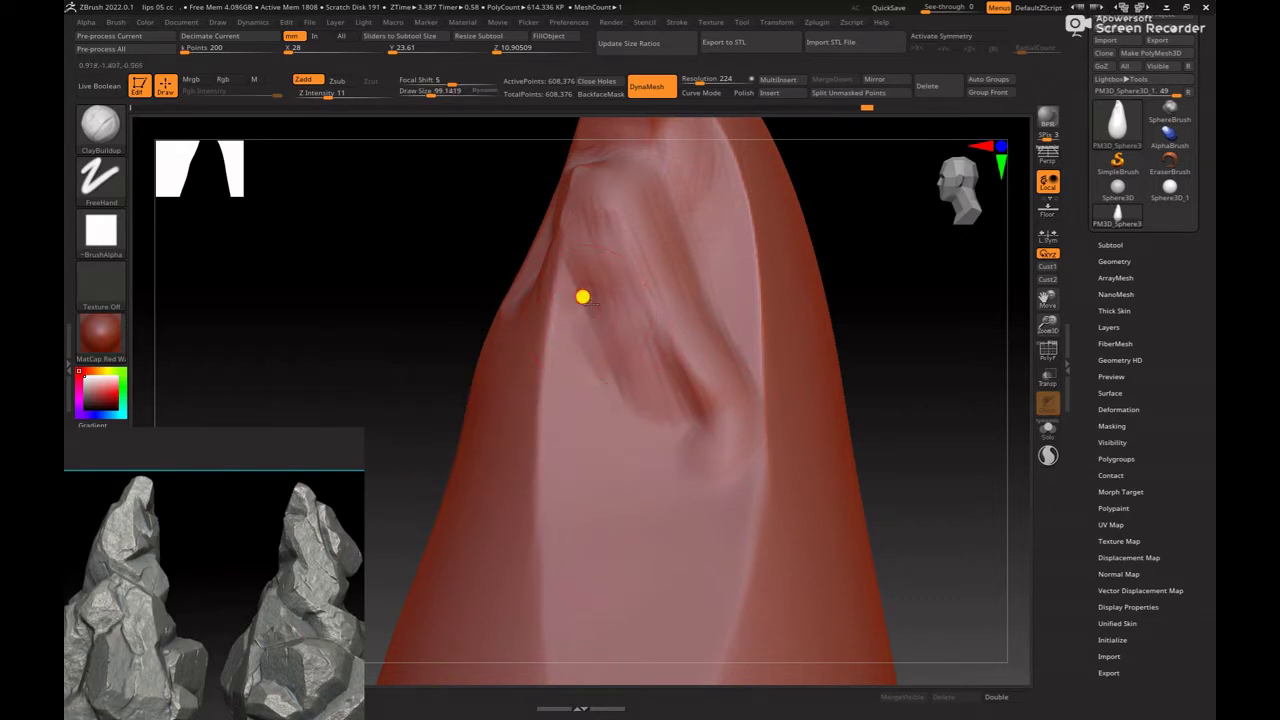
pyautogui.moveTo(548, 326); pyautogui.dragTo(556, 251)
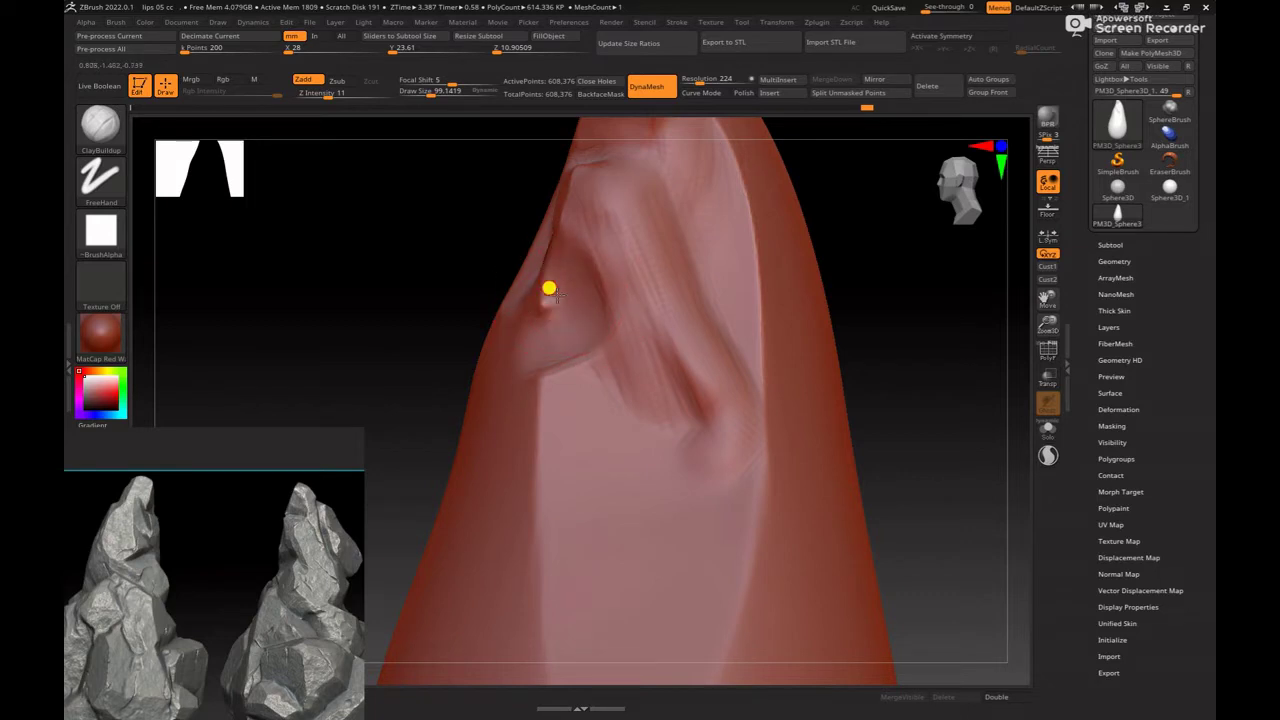
# Step: Resize the brush to about 54 and view the new groove from the side
pyautogui.press('[')
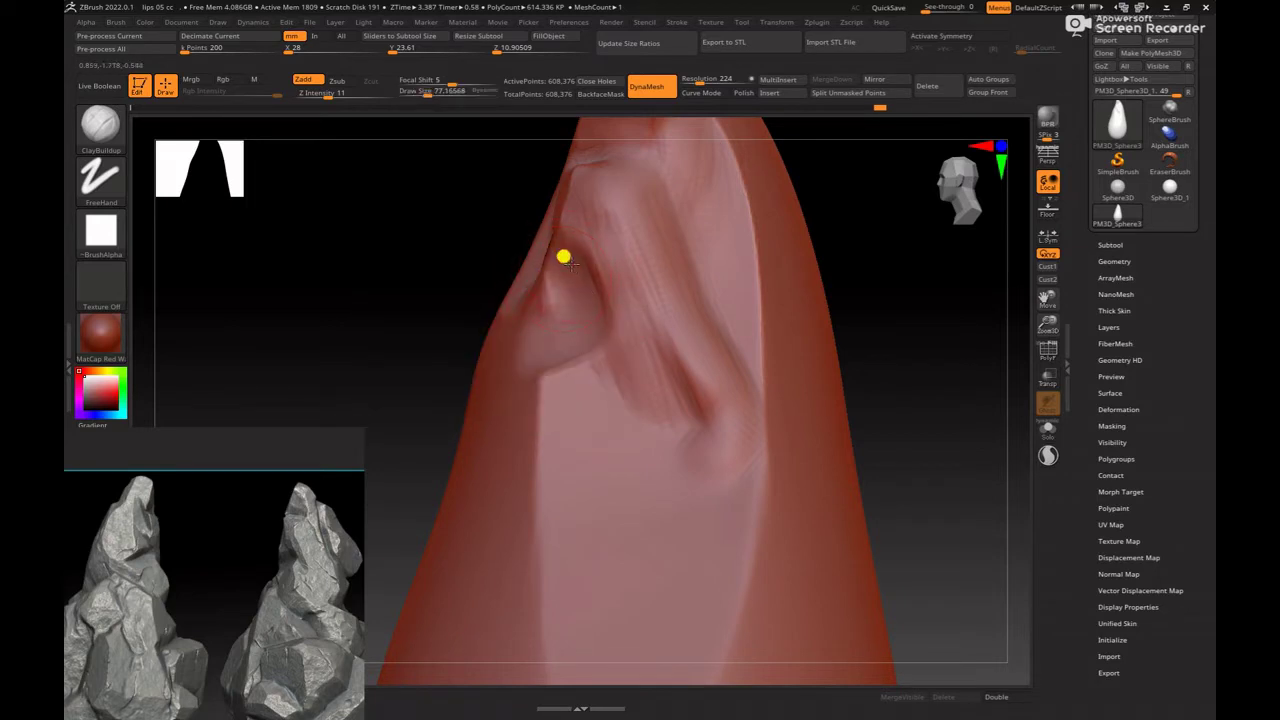
pyautogui.press('[')
pyautogui.moveTo(808, 257)
pyautogui.mouseDown()
pyautogui.moveTo(561, 249)
pyautogui.moveTo(740, 266)
pyautogui.moveTo(726, 283)
pyautogui.moveTo(797, 349)
pyautogui.moveTo(816, 397)
pyautogui.moveTo(774, 320)
pyautogui.moveTo(766, 369)
pyautogui.moveTo(821, 389)
pyautogui.moveTo(629, 346)
pyautogui.moveTo(706, 357)
pyautogui.moveTo(580, 372)
pyautogui.mouseUp()
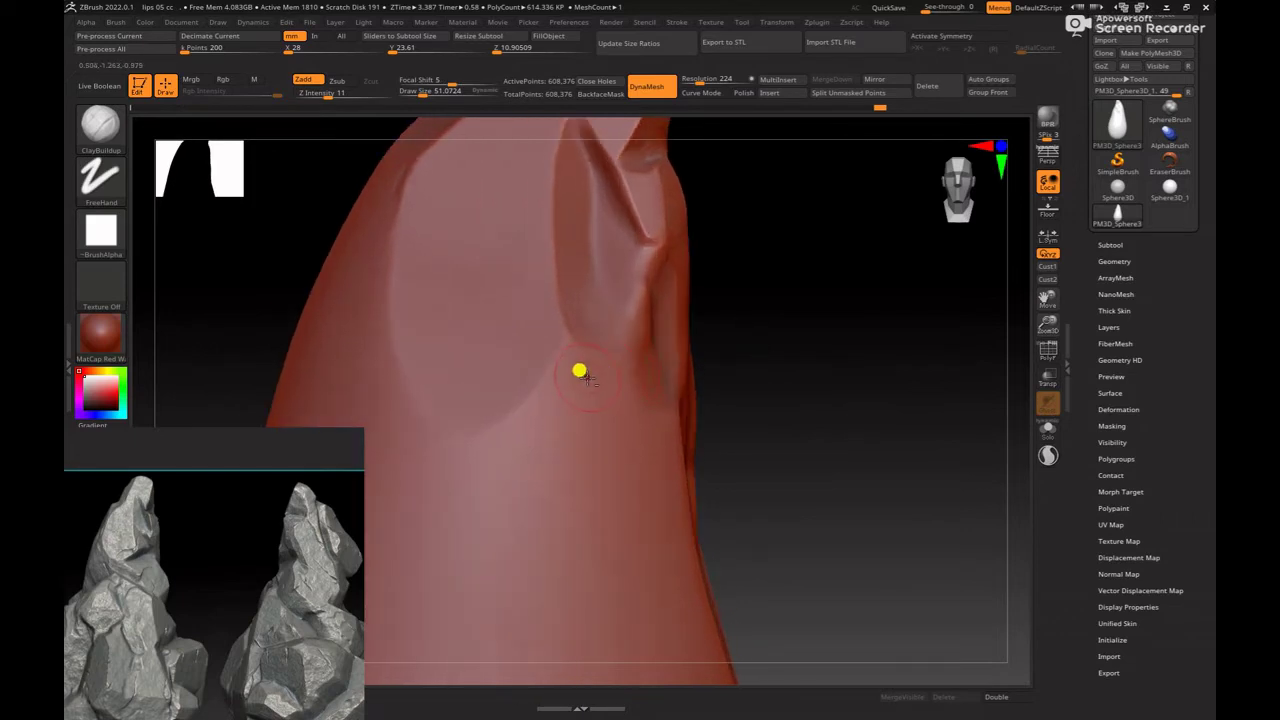
pyautogui.press(']')
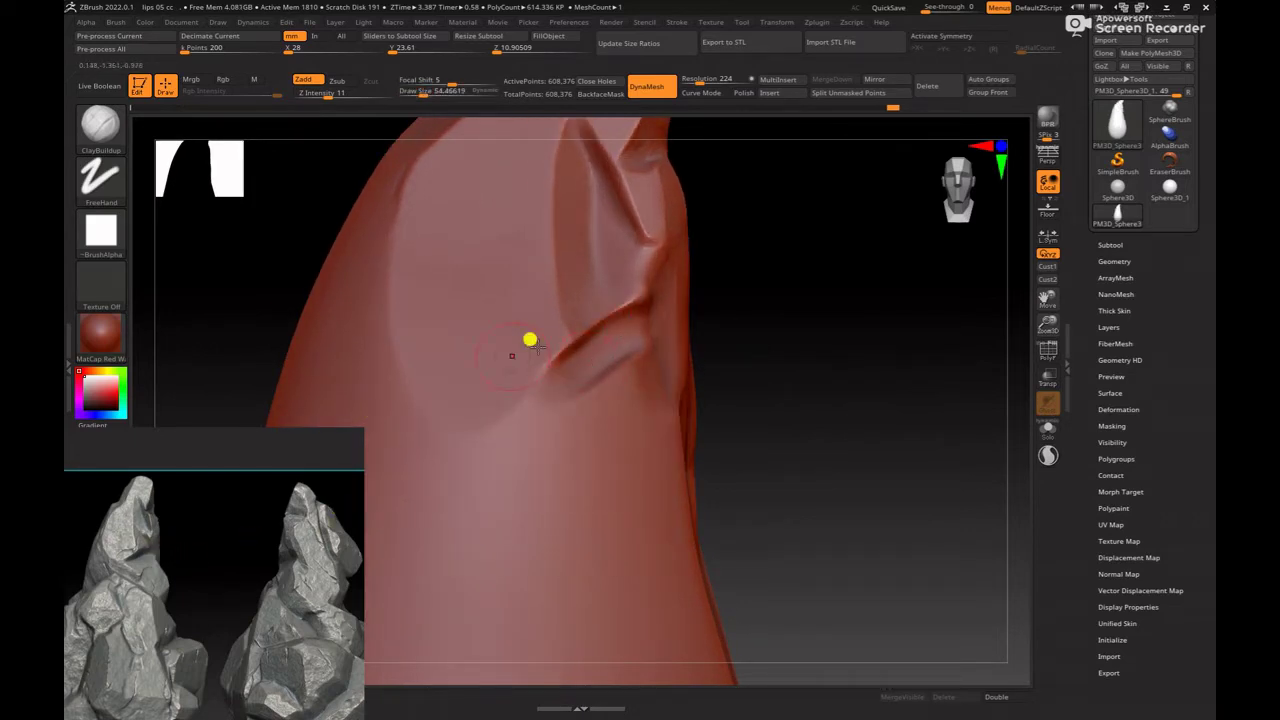
pyautogui.moveTo(746, 289); pyautogui.dragTo(565, 360)
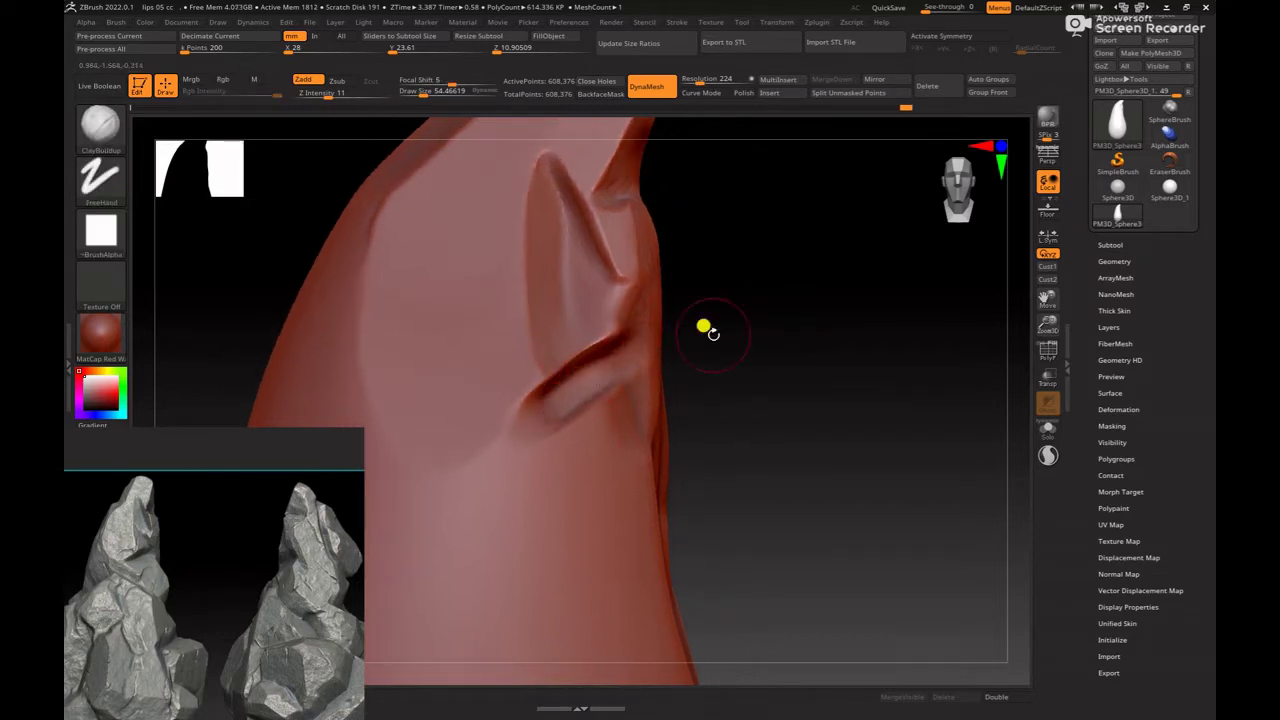
pyautogui.moveTo(706, 330); pyautogui.dragTo(550, 370)
pyautogui.press('ctrl')
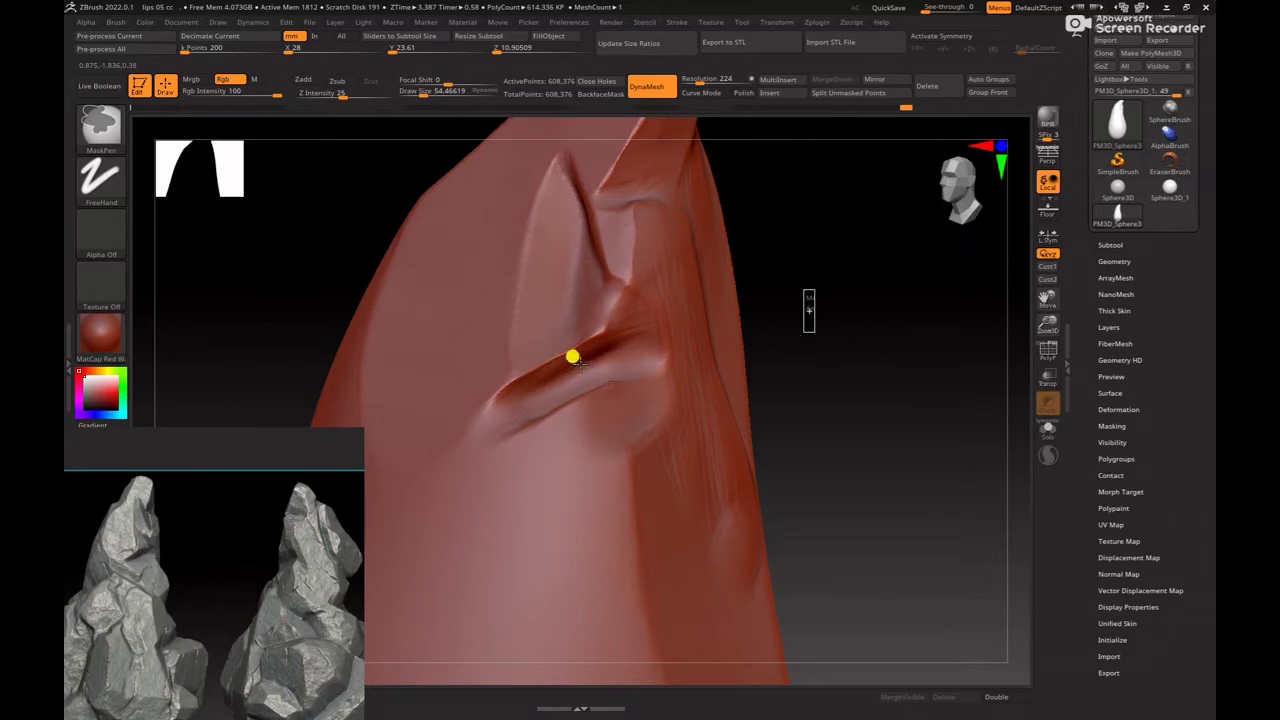
# Step: Smooth and polish the surfaces around the pit into flatter planes with hPolish
pyautogui.press('shift')
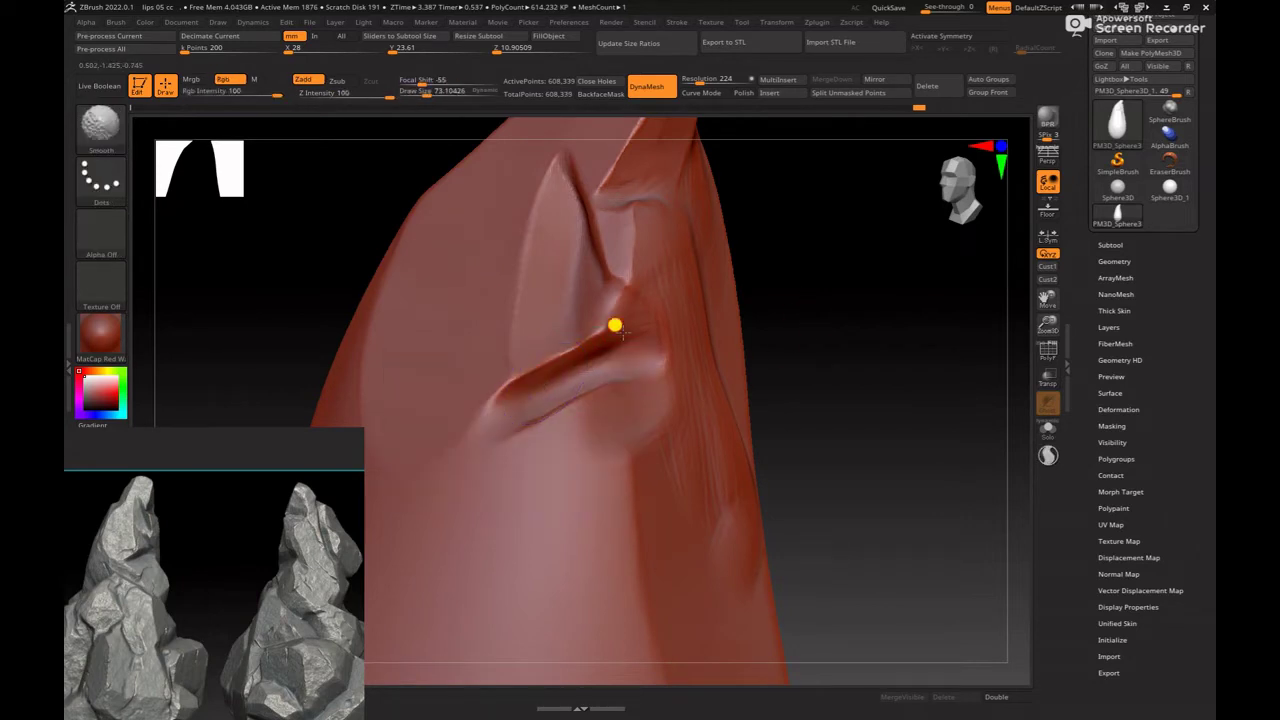
pyautogui.moveTo(760, 333)
pyautogui.mouseDown()
pyautogui.moveTo(854, 369)
pyautogui.moveTo(734, 260)
pyautogui.moveTo(720, 314)
pyautogui.moveTo(855, 367)
pyautogui.moveTo(730, 367)
pyautogui.mouseUp()
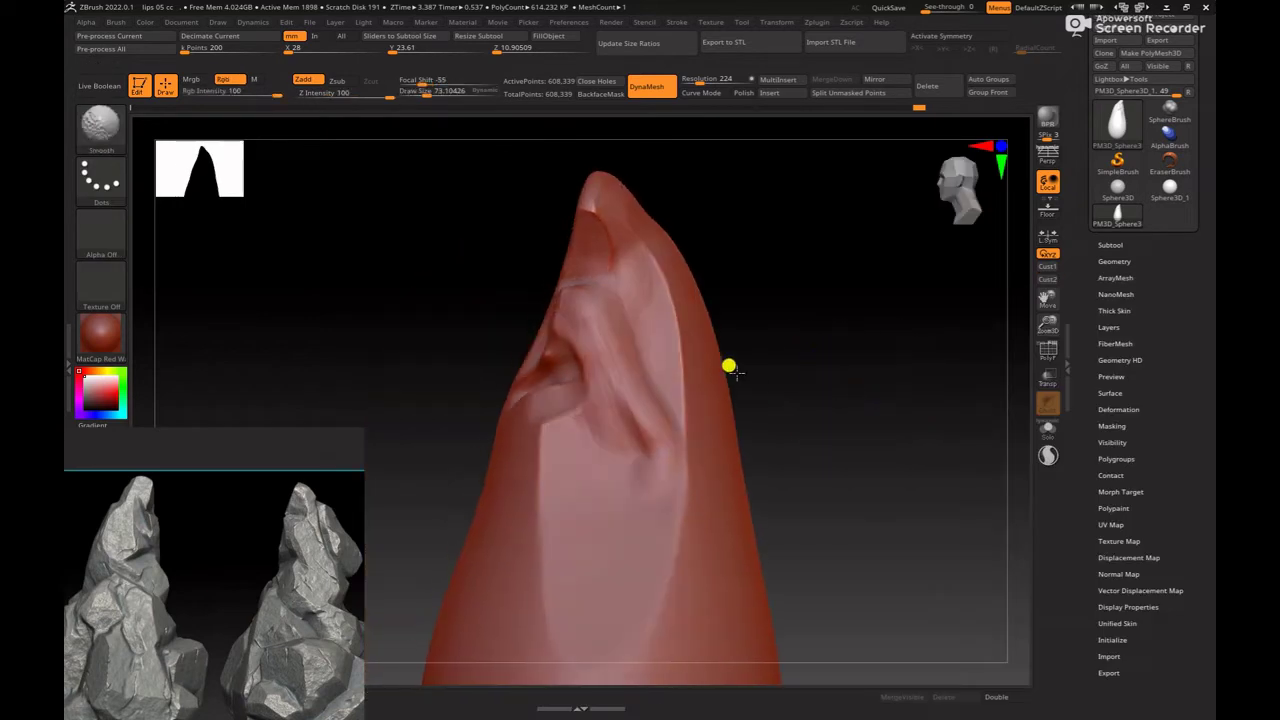
pyautogui.press('b')
pyautogui.press('h')
pyautogui.press('p')
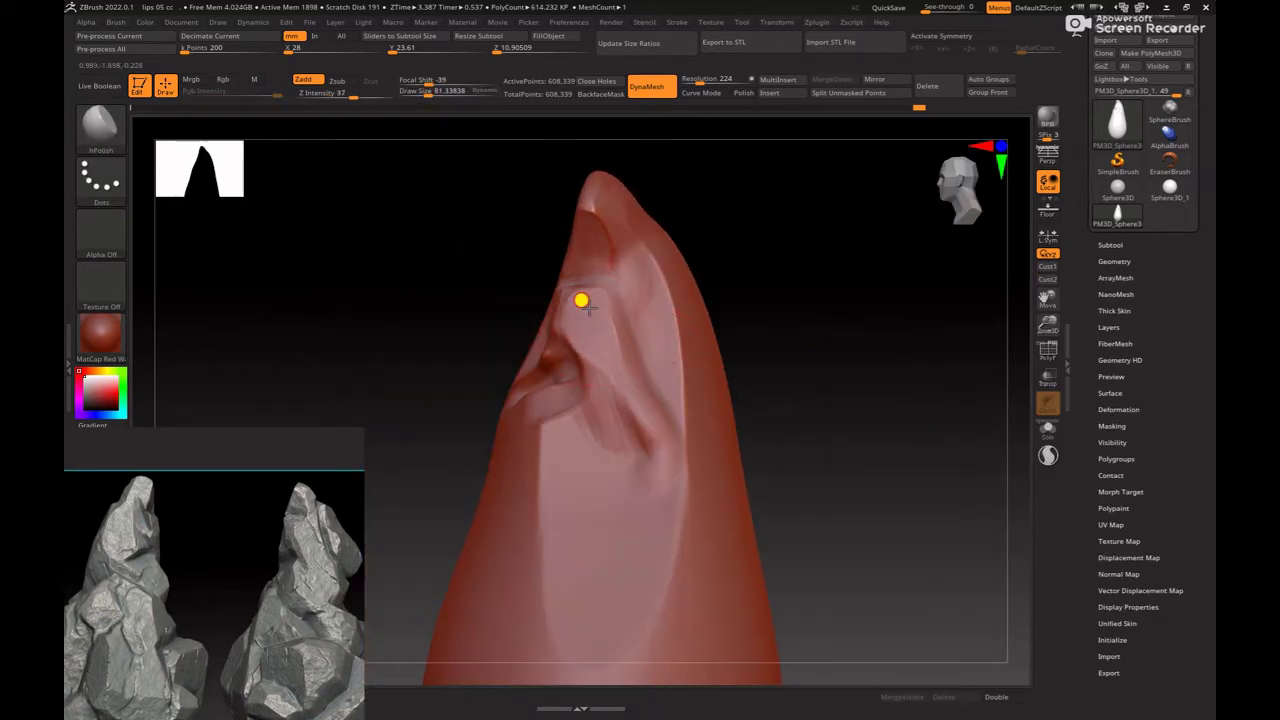
pyautogui.moveTo(820, 308); pyautogui.dragTo(583, 317)
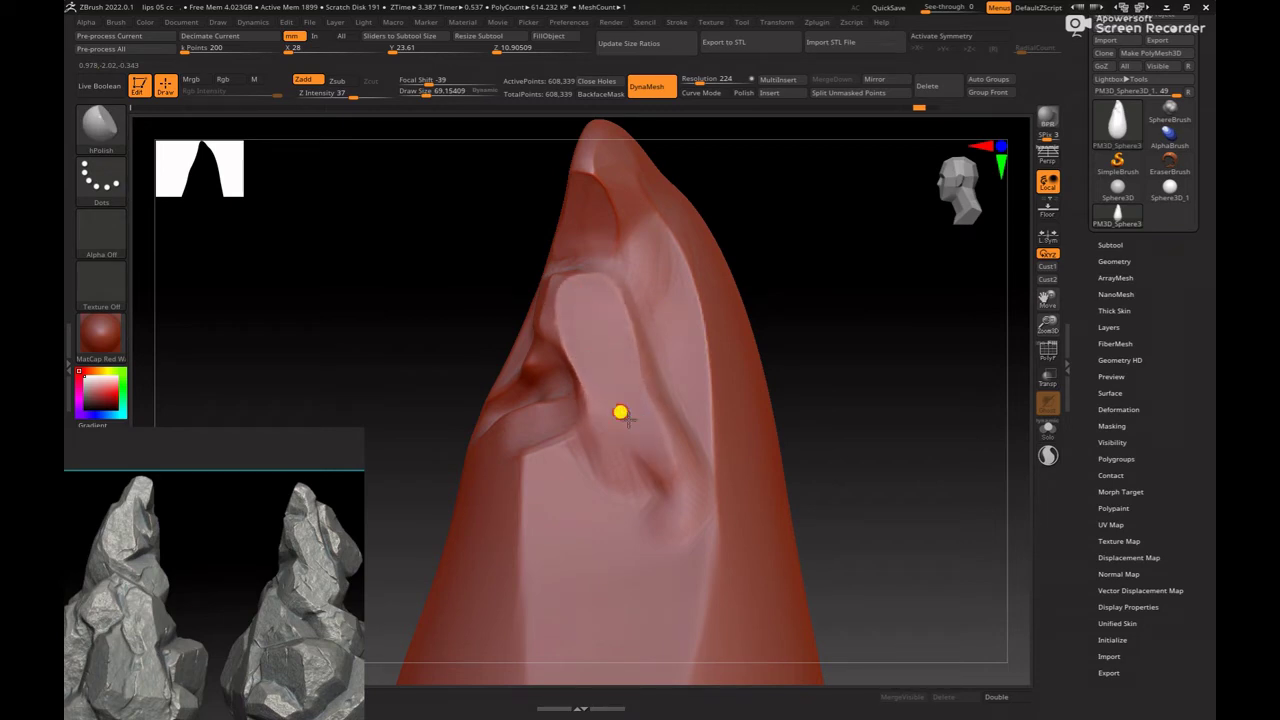
pyautogui.moveTo(960, 330)
pyautogui.mouseDown()
pyautogui.moveTo(602, 329)
pyautogui.moveTo(590, 290)
pyautogui.moveTo(586, 317)
pyautogui.mouseUp()
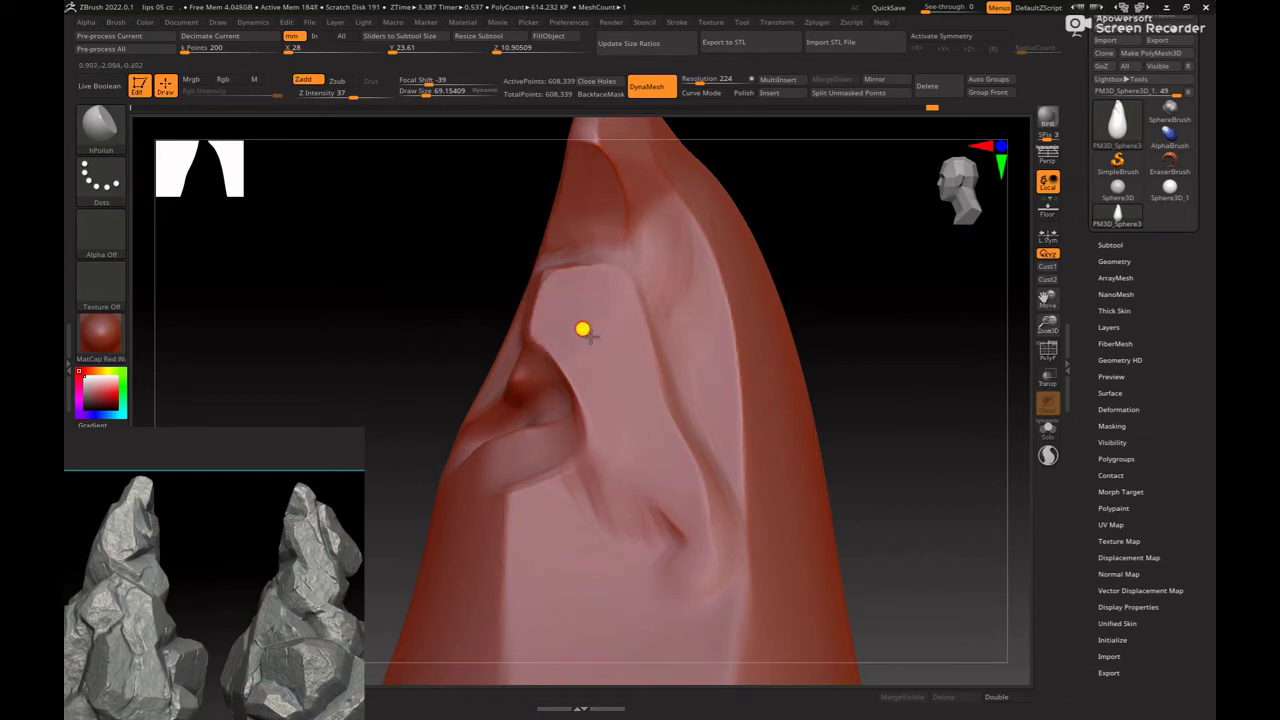
# Step: Close the file browser and load the Move brush
pyautogui.press(',')
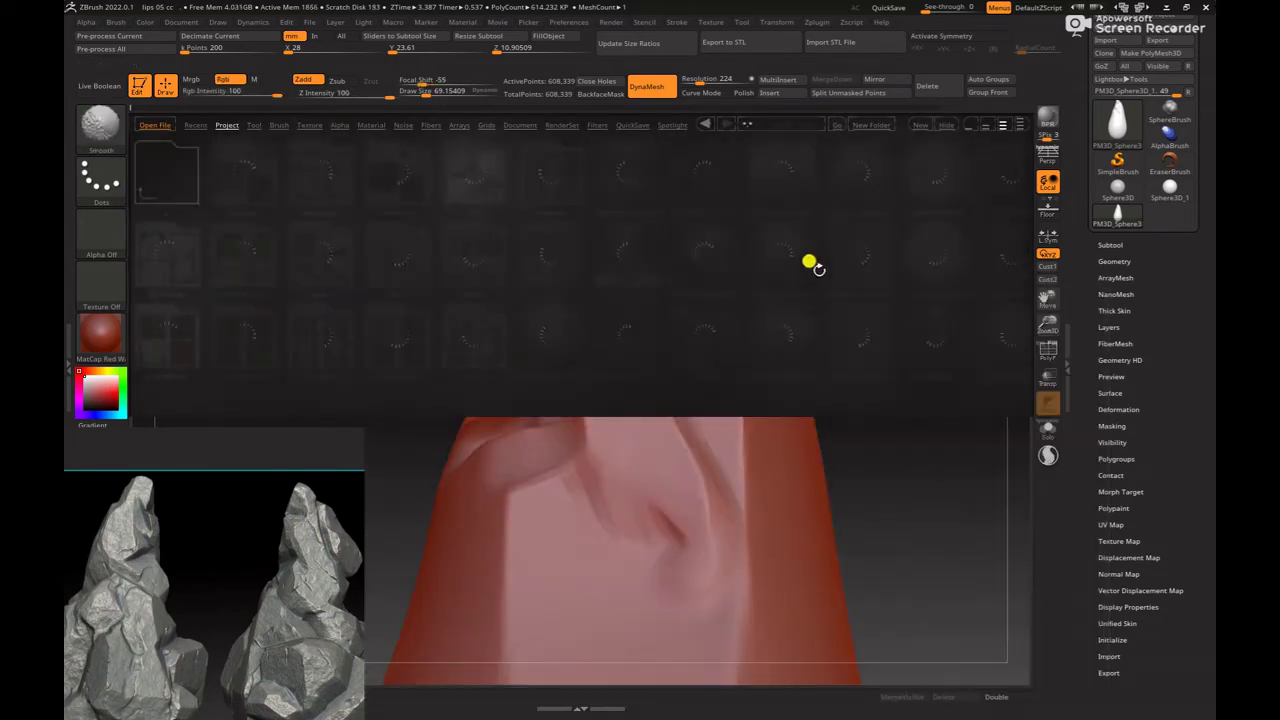
pyautogui.press(',')
pyautogui.press('b')
pyautogui.press('m')
pyautogui.press('v')
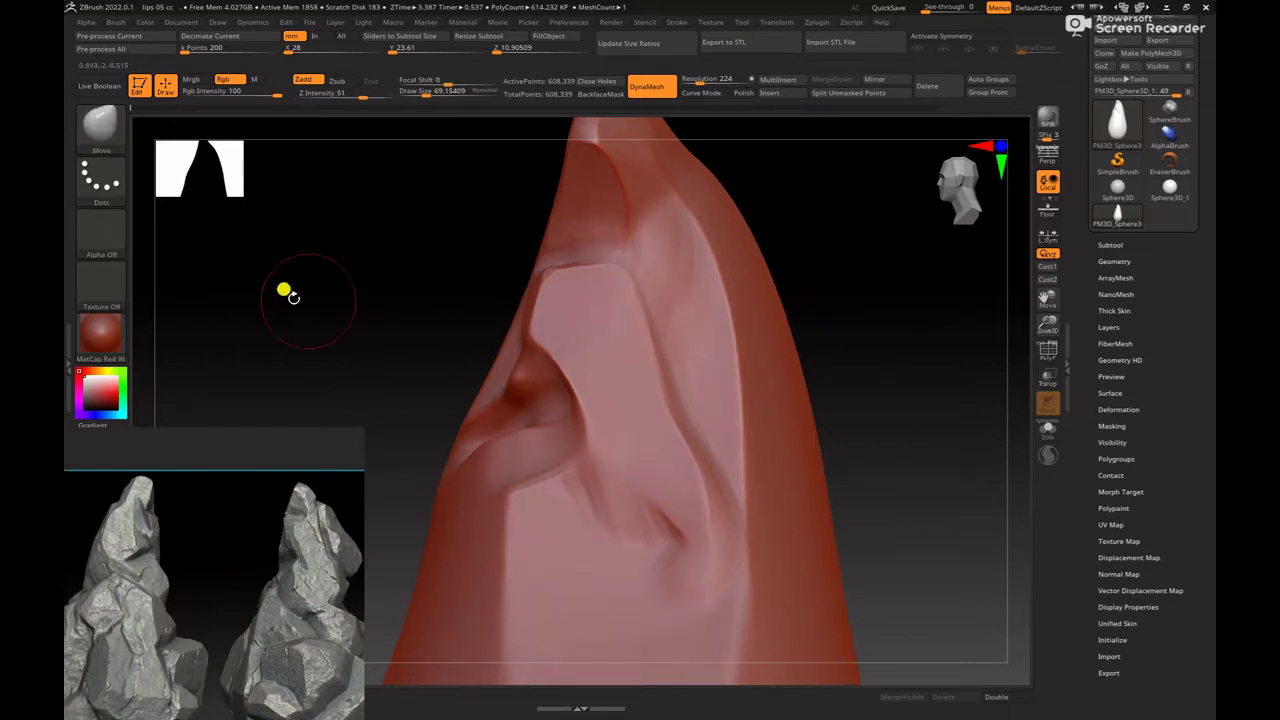
# Step: Switch masking to Lasso, test-mask the upper right, enlarge the brush to about 147, then clear it
pyautogui.keyDown('ctrl'); pyautogui.click(101, 180); pyautogui.keyUp('ctrl')
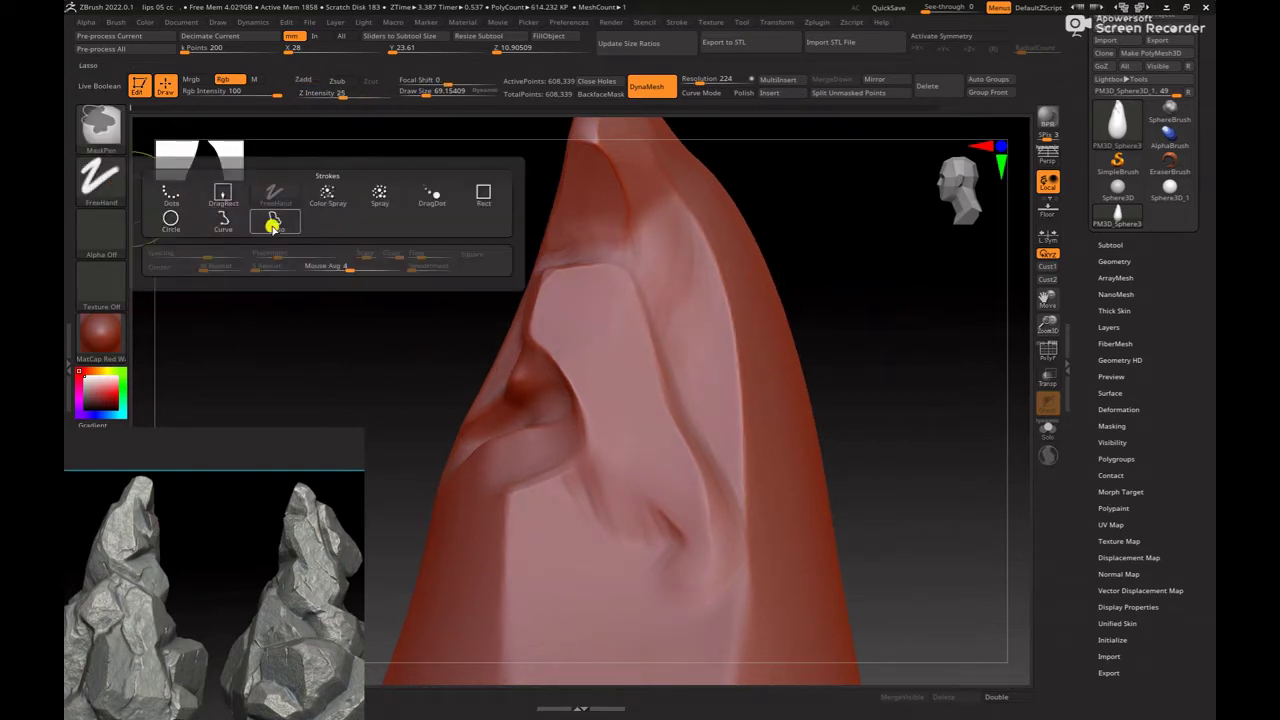
pyautogui.click(272, 224)
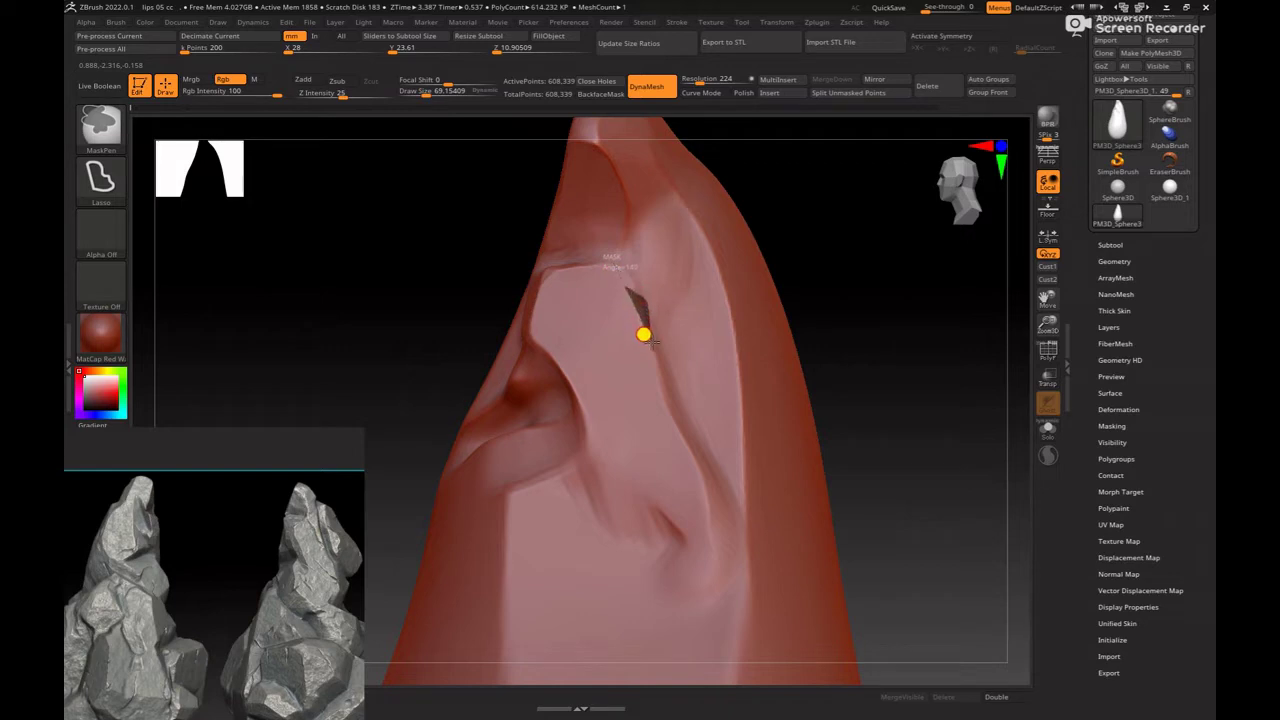
pyautogui.moveTo(662, 363)
pyautogui.keyDown('ctrl'); pyautogui.mouseDown()
pyautogui.moveTo(729, 343)
pyautogui.moveTo(551, 140)
pyautogui.moveTo(766, 249)
pyautogui.moveTo(770, 270)
pyautogui.mouseUp(); pyautogui.keyUp('ctrl')
pyautogui.moveTo(933, 322); pyautogui.dragTo(897, 360)
pyautogui.press('b')
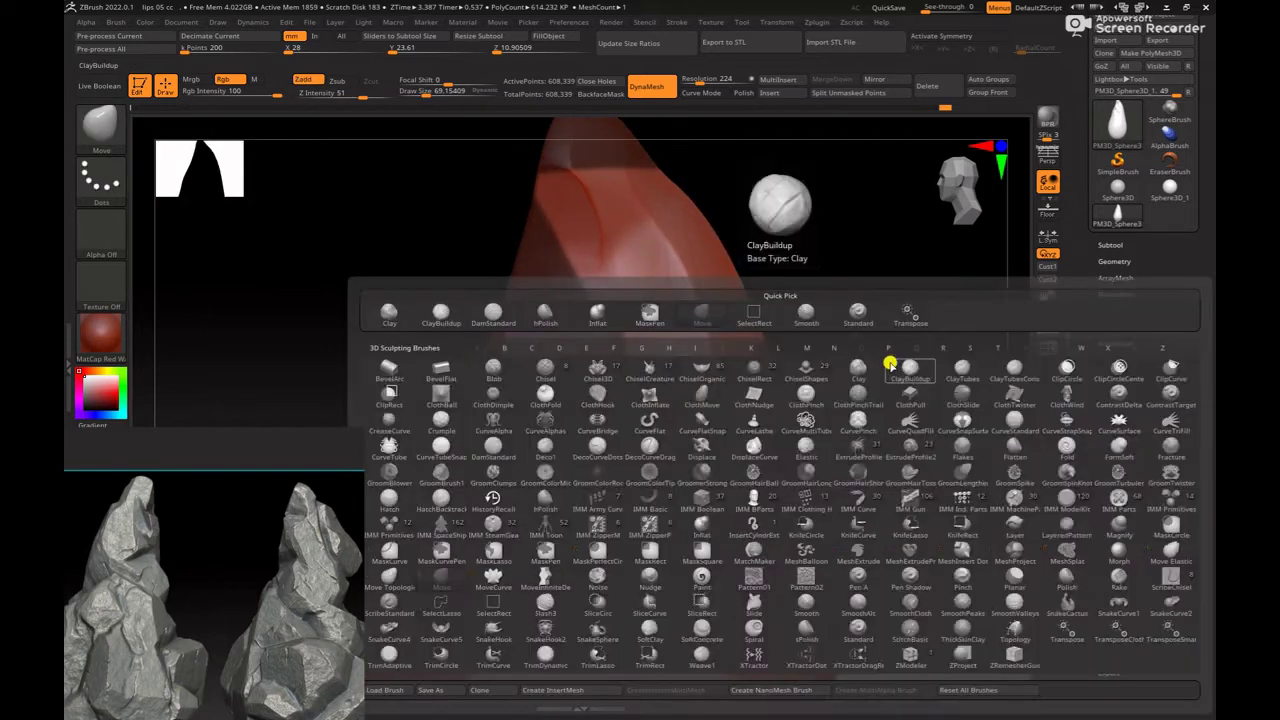
pyautogui.press('space')
pyautogui.moveTo(814, 340)
pyautogui.mouseDown()
pyautogui.moveTo(906, 340)
pyautogui.moveTo(843, 366)
pyautogui.moveTo(517, 406)
pyautogui.moveTo(560, 383)
pyautogui.moveTo(762, 345)
pyautogui.moveTo(871, 363)
pyautogui.mouseUp()
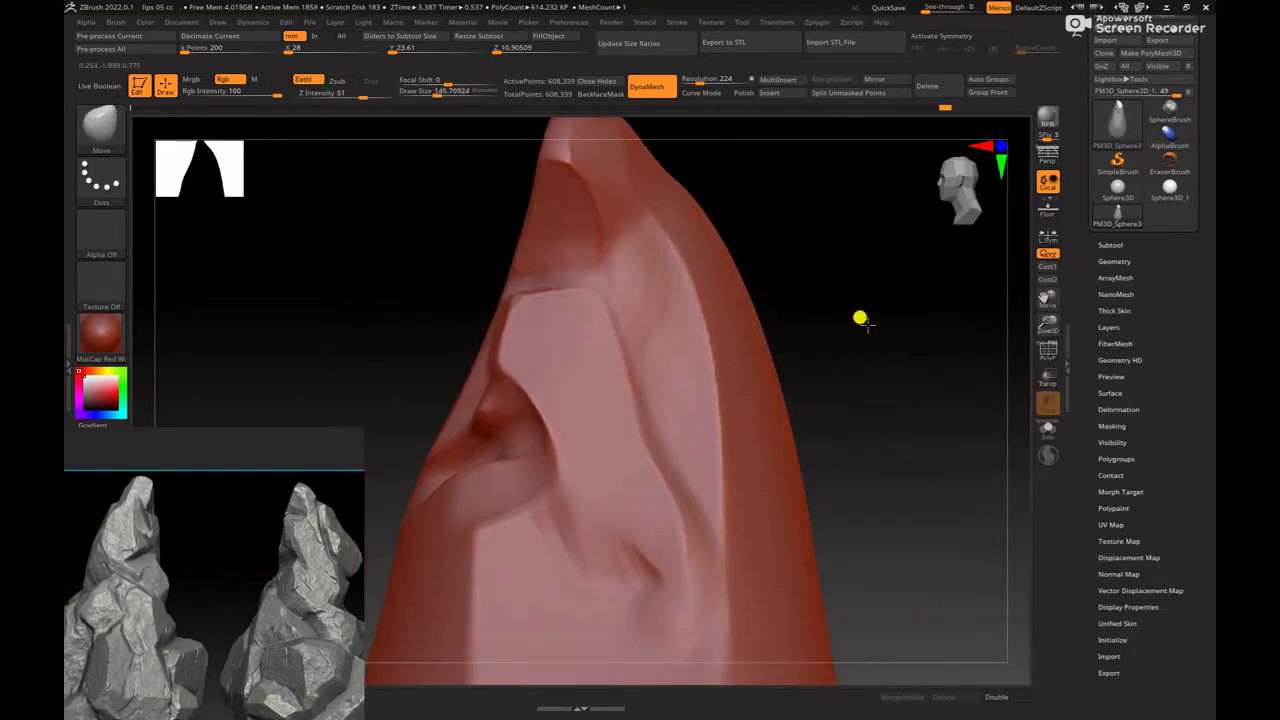
pyautogui.moveTo(857, 317)
pyautogui.mouseDown()
pyautogui.moveTo(823, 323)
pyautogui.moveTo(837, 371)
pyautogui.mouseUp()
# Step: Lasso-mask the spire's tip, then paint mask over the tip's right side
pyautogui.press('shift')
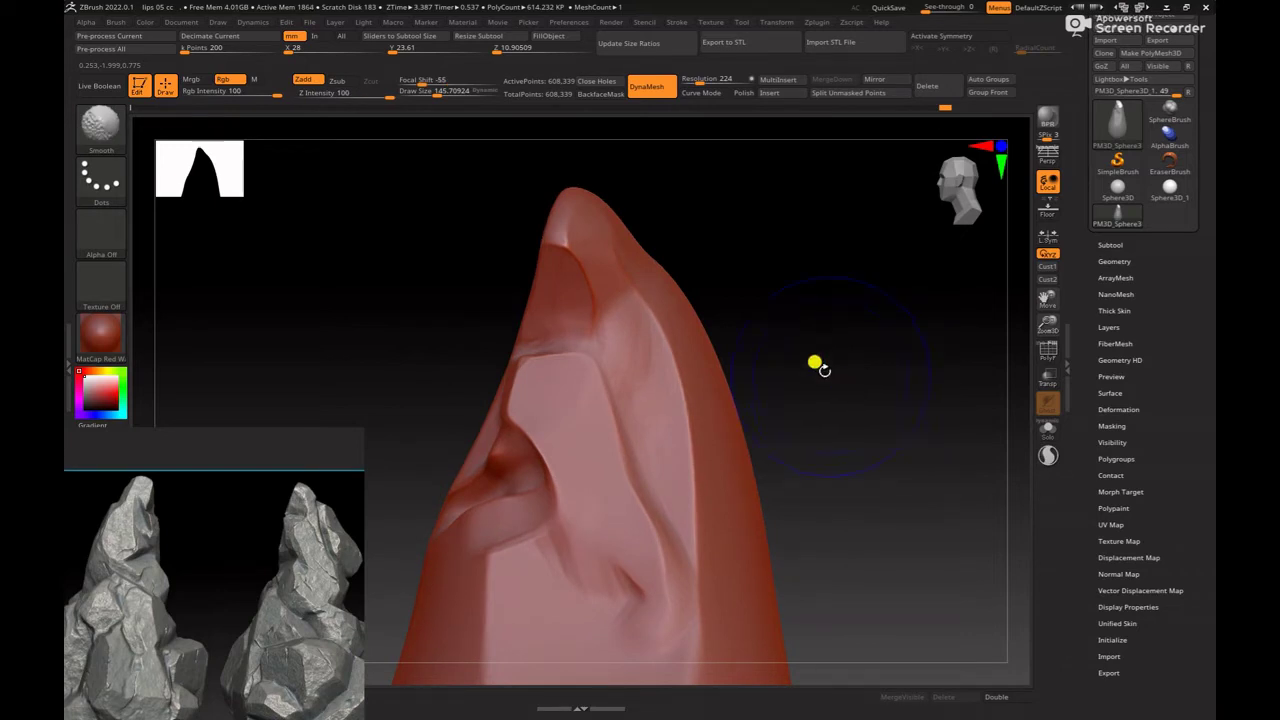
pyautogui.press('ctrl')
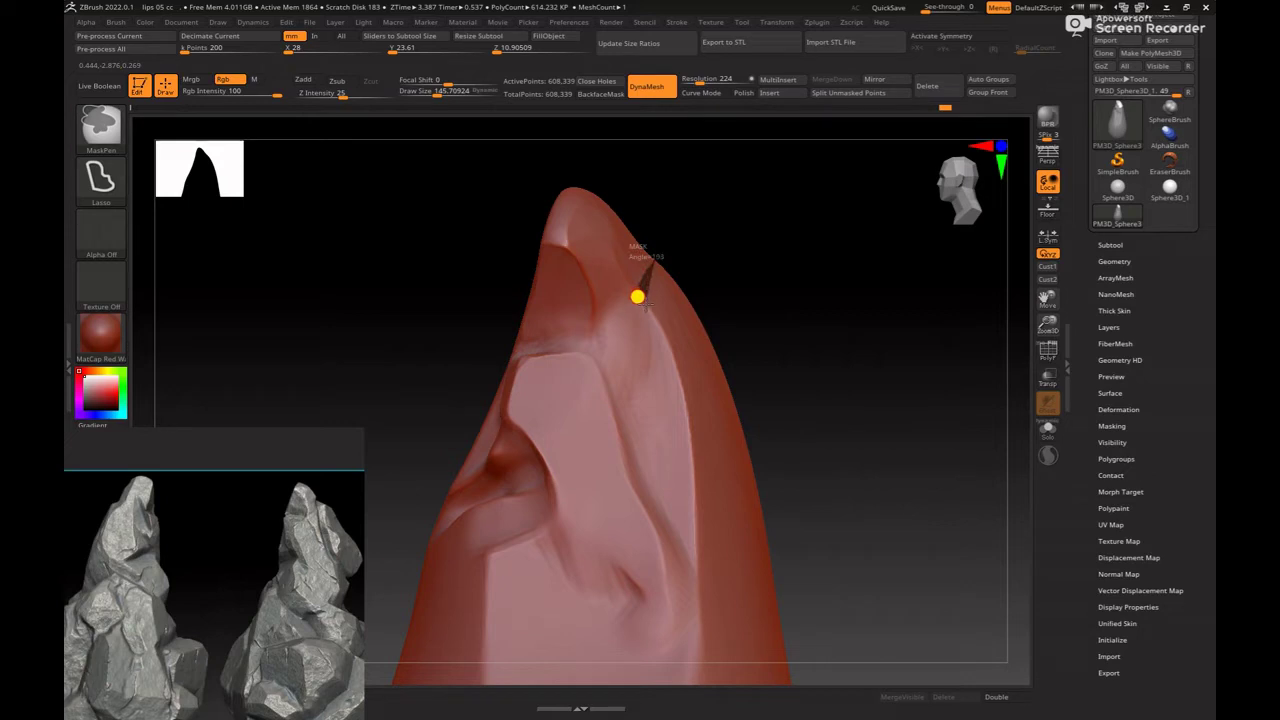
pyautogui.keyDown('ctrl'); pyautogui.moveTo(640, 291); pyautogui.dragTo(657, 277); pyautogui.keyUp('ctrl')
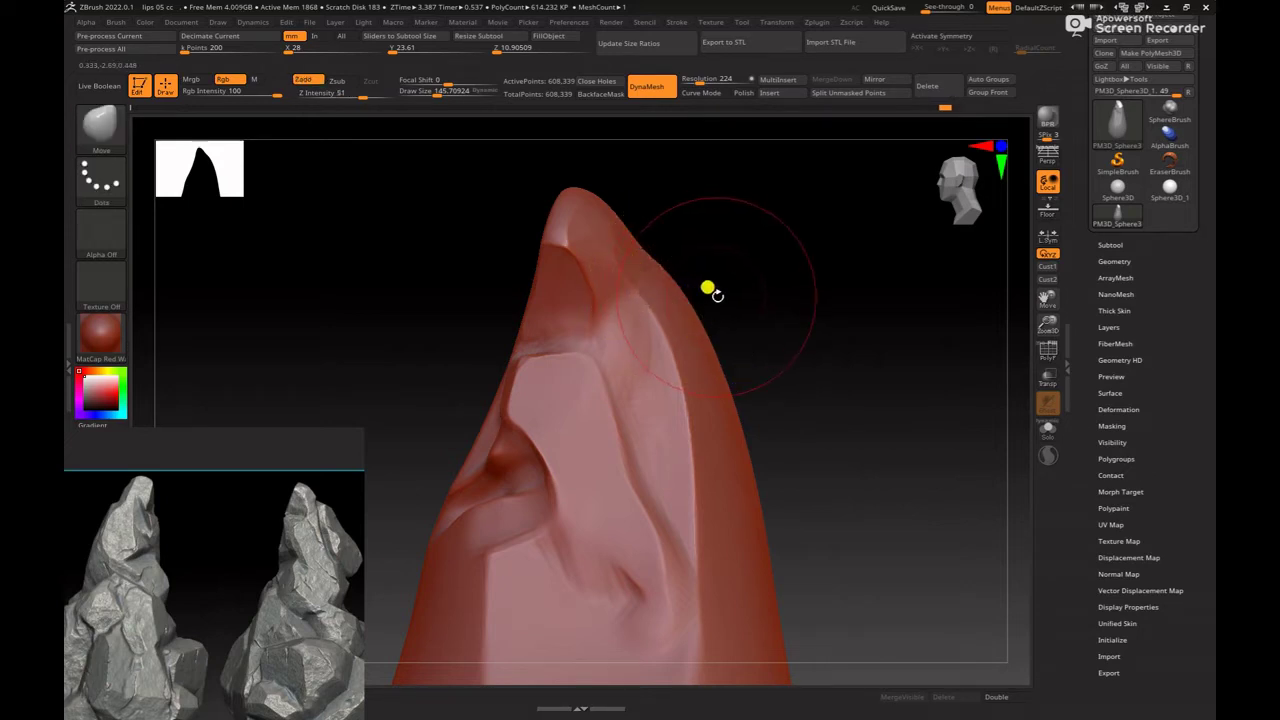
pyautogui.moveTo(848, 320)
pyautogui.keyDown('shift'); pyautogui.mouseDown()
pyautogui.moveTo(749, 320)
pyautogui.moveTo(771, 357)
pyautogui.mouseUp(); pyautogui.keyUp('shift')
pyautogui.press('ctrl')
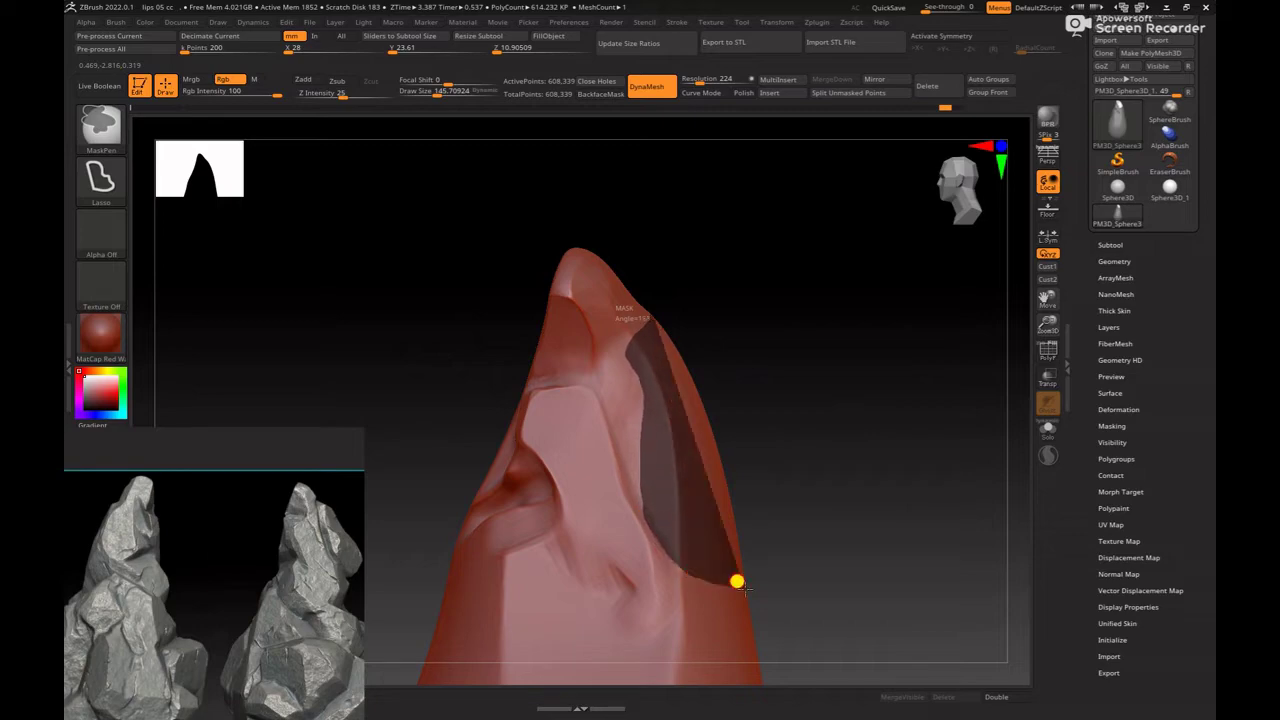
pyautogui.keyDown('ctrl'); pyautogui.moveTo(642, 522); pyautogui.dragTo(737, 580); pyautogui.keyUp('ctrl')
pyautogui.moveTo(796, 403)
pyautogui.mouseDown()
pyautogui.moveTo(851, 500)
pyautogui.moveTo(811, 406)
pyautogui.moveTo(783, 411)
pyautogui.moveTo(880, 449)
pyautogui.moveTo(795, 396)
pyautogui.moveTo(800, 437)
pyautogui.moveTo(834, 471)
pyautogui.moveTo(789, 437)
pyautogui.moveTo(846, 463)
pyautogui.moveTo(780, 446)
pyautogui.moveTo(838, 484)
pyautogui.moveTo(811, 423)
pyautogui.moveTo(771, 397)
pyautogui.moveTo(834, 460)
pyautogui.moveTo(761, 430)
pyautogui.moveTo(806, 477)
pyautogui.moveTo(823, 469)
pyautogui.moveTo(857, 486)
pyautogui.moveTo(811, 461)
pyautogui.mouseUp()
pyautogui.press('b')
pyautogui.press('Escape')
# Step: Load the Move brush, orbit so the tip sits higher, and shrink the brush
pyautogui.press('b')
pyautogui.press('m')
pyautogui.press('v')
pyautogui.moveTo(671, 383)
pyautogui.mouseDown()
pyautogui.moveTo(777, 380)
pyautogui.moveTo(598, 411)
pyautogui.moveTo(549, 389)
pyautogui.moveTo(554, 449)
pyautogui.mouseUp()
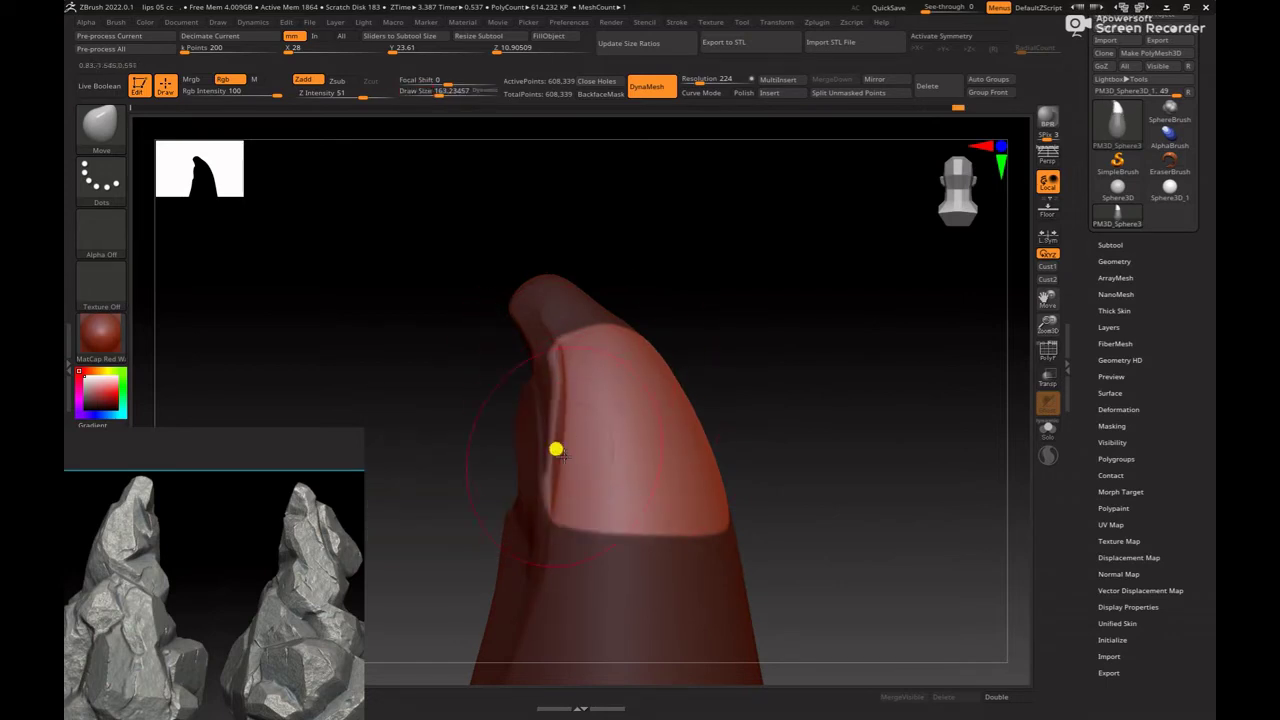
pyautogui.moveTo(722, 394)
pyautogui.mouseDown()
pyautogui.moveTo(851, 400)
pyautogui.moveTo(566, 452)
pyautogui.mouseUp()
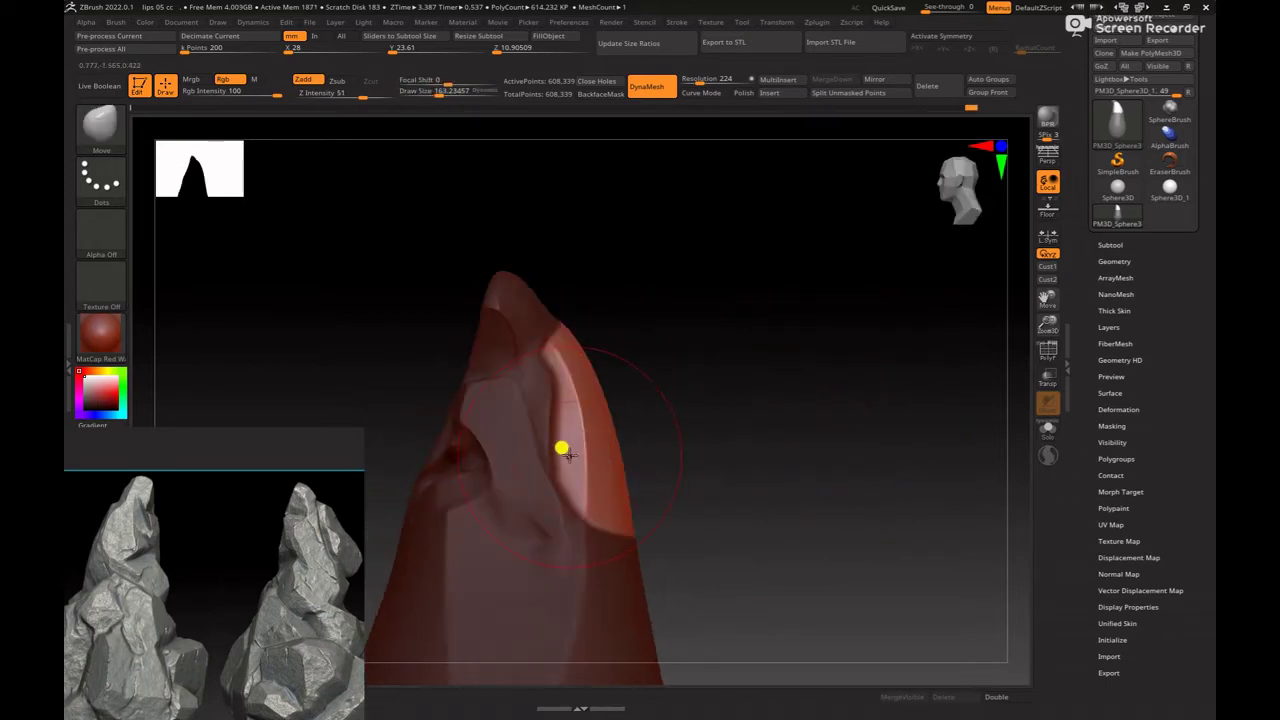
pyautogui.moveTo(743, 440); pyautogui.dragTo(614, 397)
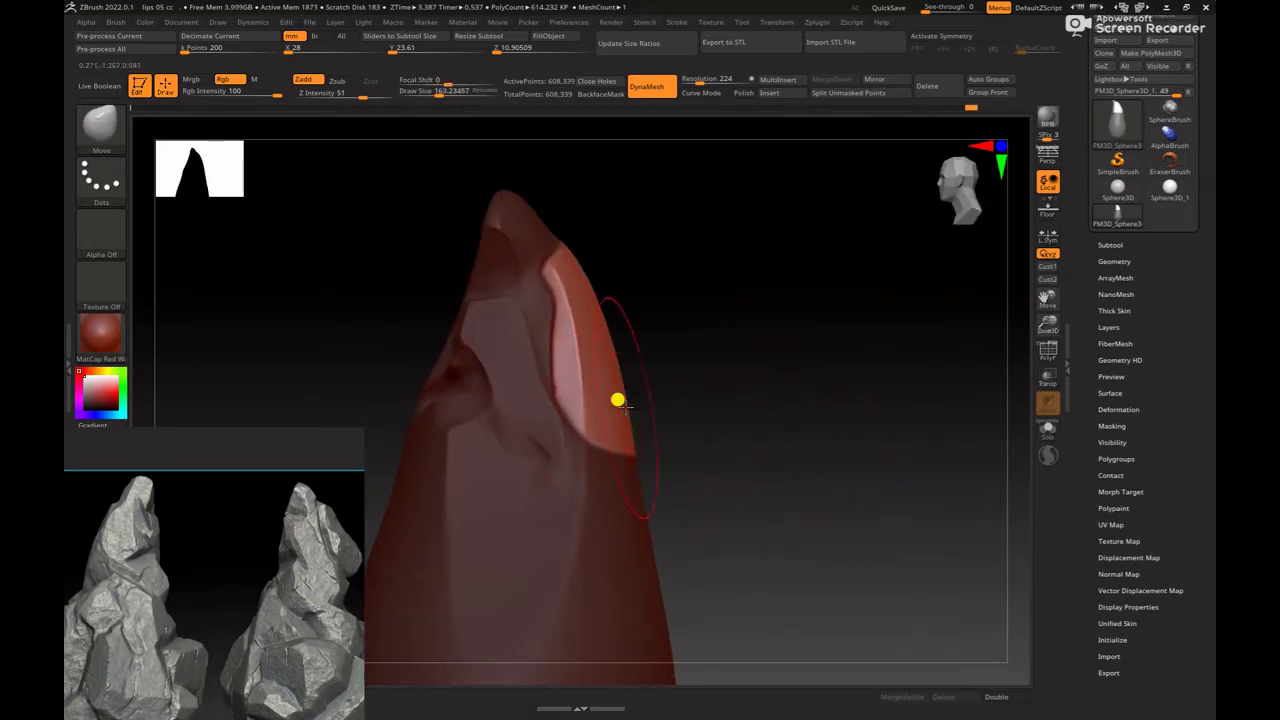
pyautogui.moveTo(746, 429); pyautogui.dragTo(634, 429)
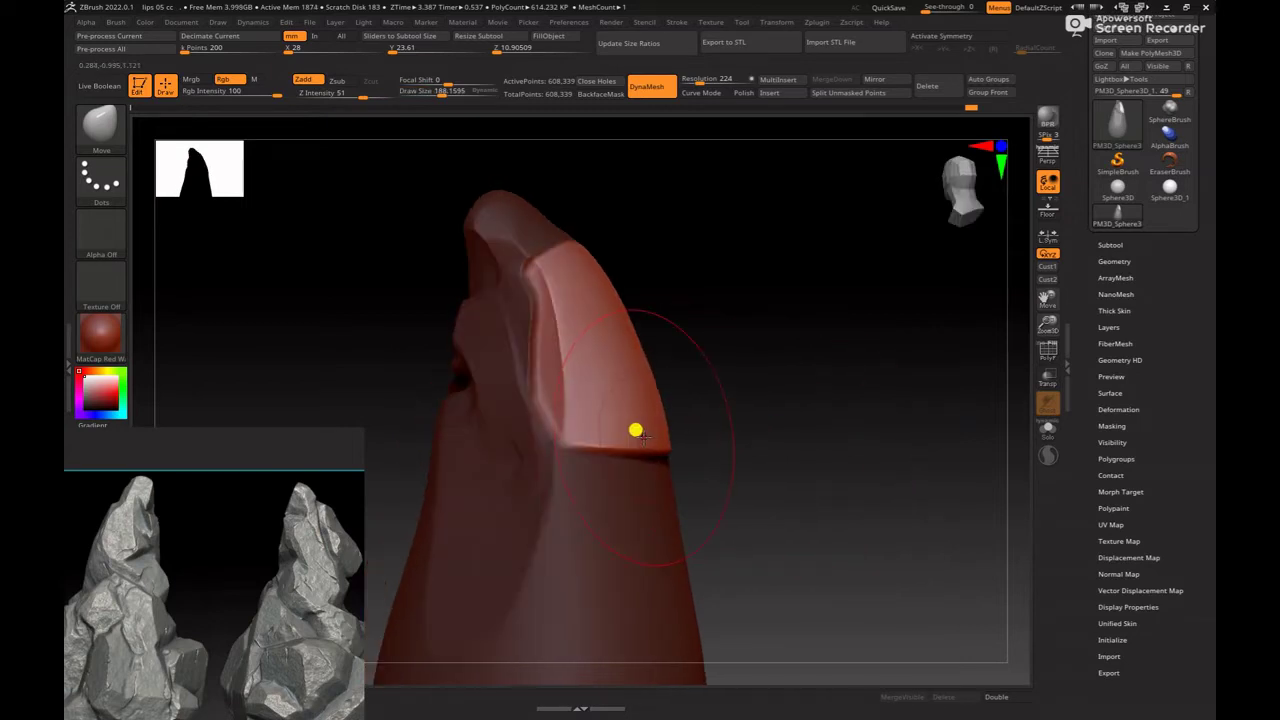
pyautogui.moveTo(751, 420); pyautogui.dragTo(643, 437)
pyautogui.press('[')
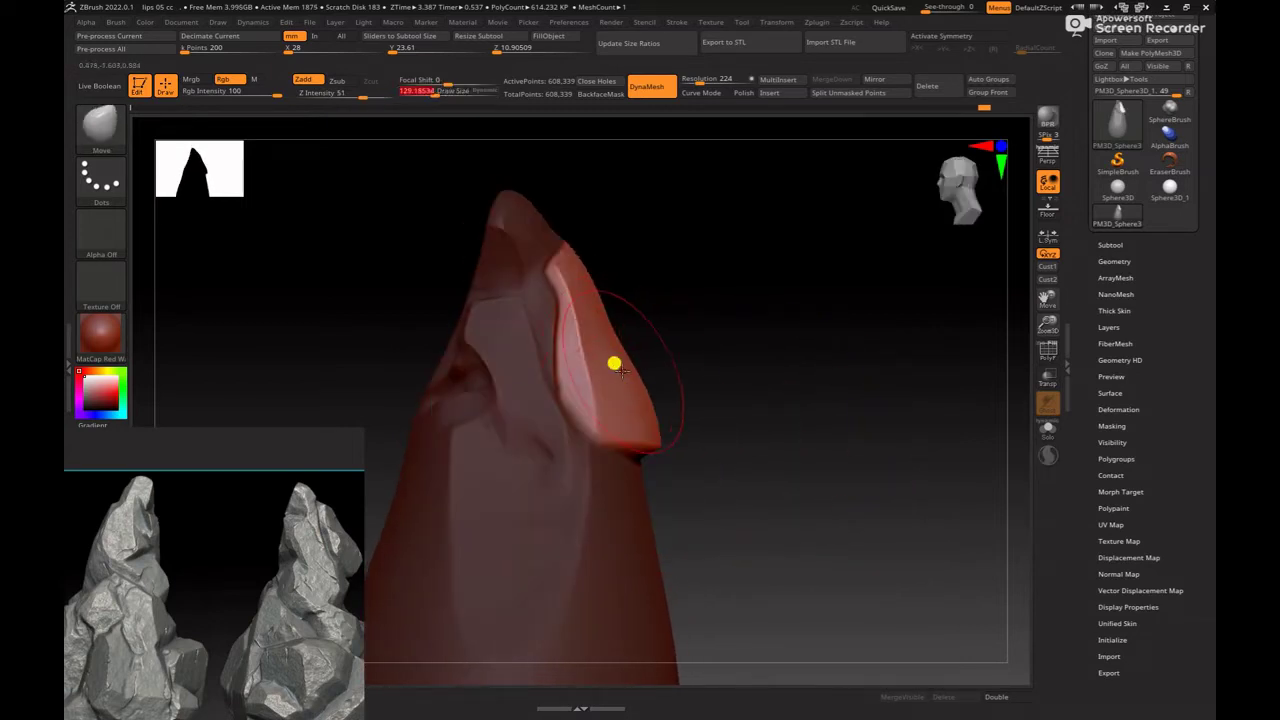
# Step: Pull the tip's right face outward into an overhanging bulge, smooth it, and zoom out
pyautogui.press('space')
pyautogui.moveTo(797, 440)
pyautogui.mouseDown()
pyautogui.moveTo(686, 391)
pyautogui.moveTo(757, 451)
pyautogui.moveTo(646, 409)
pyautogui.moveTo(680, 393)
pyautogui.mouseUp()
pyautogui.press('space')
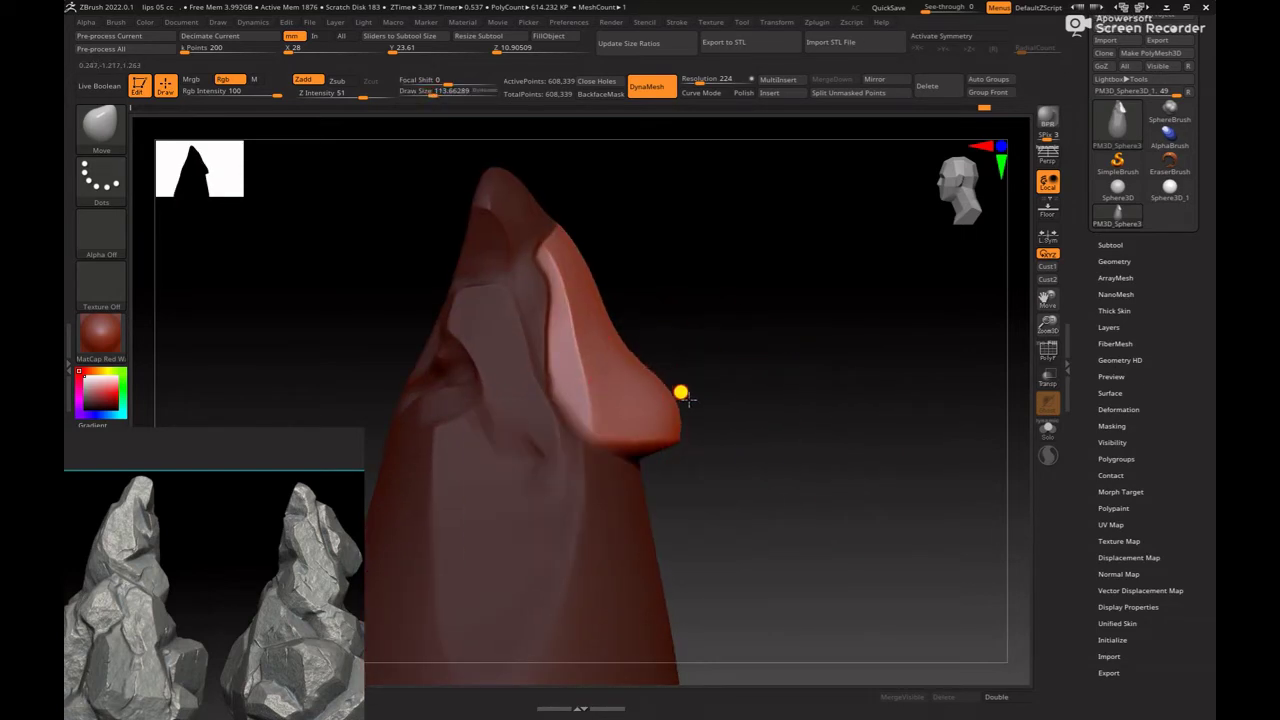
pyautogui.press('space')
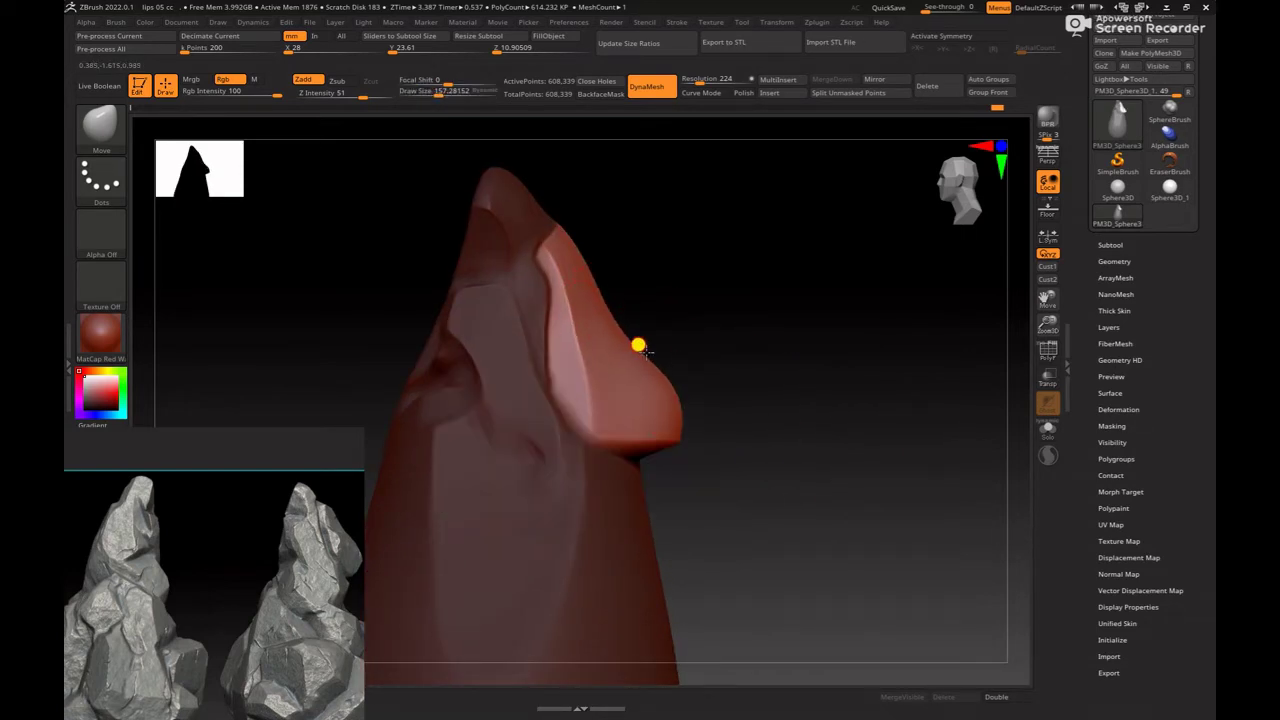
pyautogui.moveTo(629, 360)
pyautogui.mouseDown()
pyautogui.moveTo(686, 286)
pyautogui.moveTo(752, 387)
pyautogui.moveTo(628, 371)
pyautogui.moveTo(609, 297)
pyautogui.moveTo(600, 319)
pyautogui.moveTo(669, 320)
pyautogui.moveTo(569, 323)
pyautogui.moveTo(610, 320)
pyautogui.mouseUp()
pyautogui.press('space')
pyautogui.moveTo(715, 297); pyautogui.dragTo(869, 297)
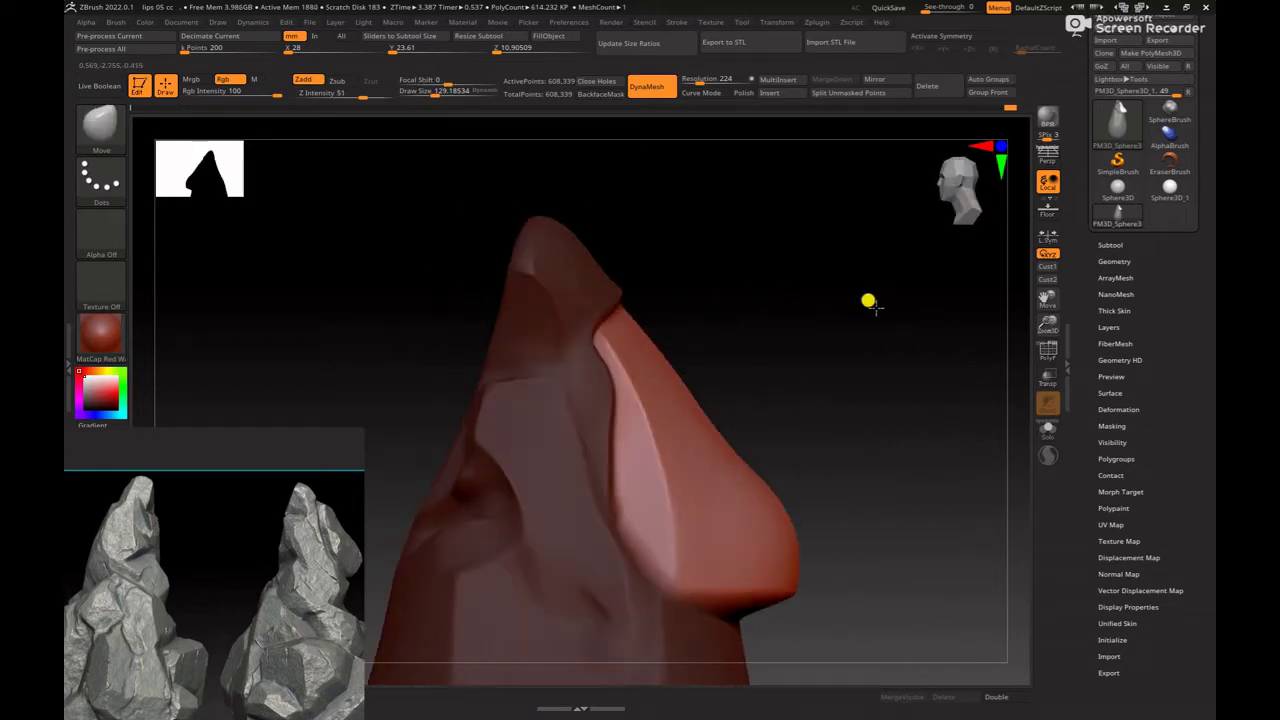
pyautogui.moveTo(834, 358)
pyautogui.mouseDown()
pyautogui.moveTo(774, 309)
pyautogui.moveTo(866, 380)
pyautogui.moveTo(800, 326)
pyautogui.moveTo(786, 334)
pyautogui.moveTo(806, 366)
pyautogui.moveTo(766, 380)
pyautogui.mouseUp()
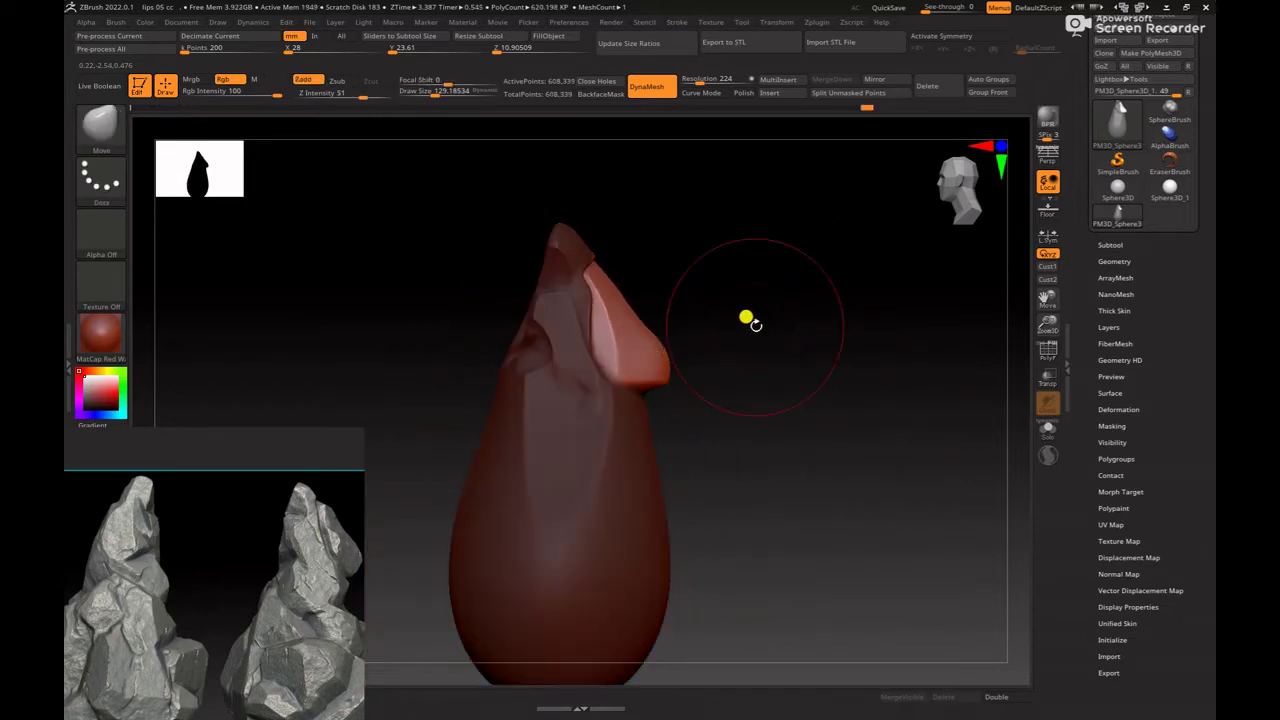
pyautogui.moveTo(748, 320)
pyautogui.mouseDown()
pyautogui.moveTo(826, 384)
pyautogui.moveTo(637, 421)
pyautogui.mouseUp()
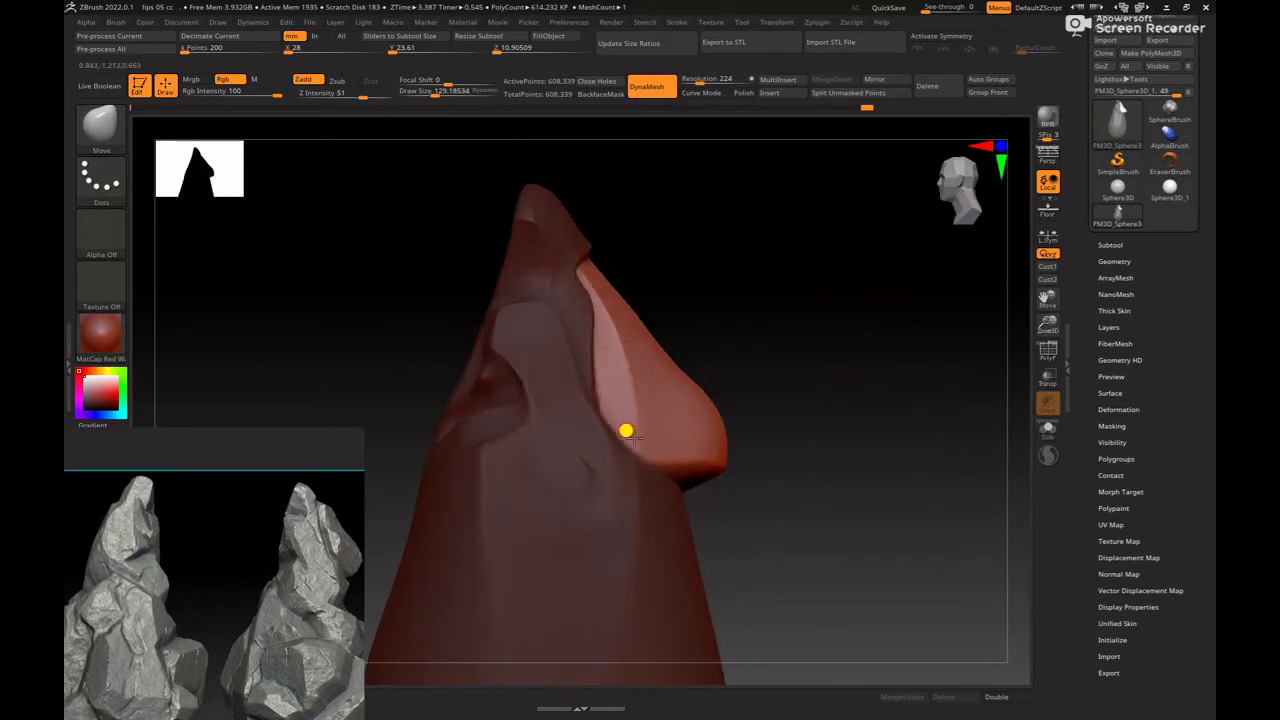
pyautogui.moveTo(760, 374)
pyautogui.mouseDown()
pyautogui.moveTo(803, 409)
pyautogui.moveTo(606, 420)
pyautogui.moveTo(806, 357)
pyautogui.mouseUp()
pyautogui.moveTo(629, 423)
pyautogui.mouseDown()
pyautogui.moveTo(837, 357)
pyautogui.moveTo(801, 369)
pyautogui.moveTo(757, 351)
pyautogui.moveTo(836, 407)
pyautogui.moveTo(914, 437)
pyautogui.moveTo(856, 515)
pyautogui.moveTo(814, 489)
pyautogui.moveTo(829, 480)
pyautogui.moveTo(821, 411)
pyautogui.mouseUp()
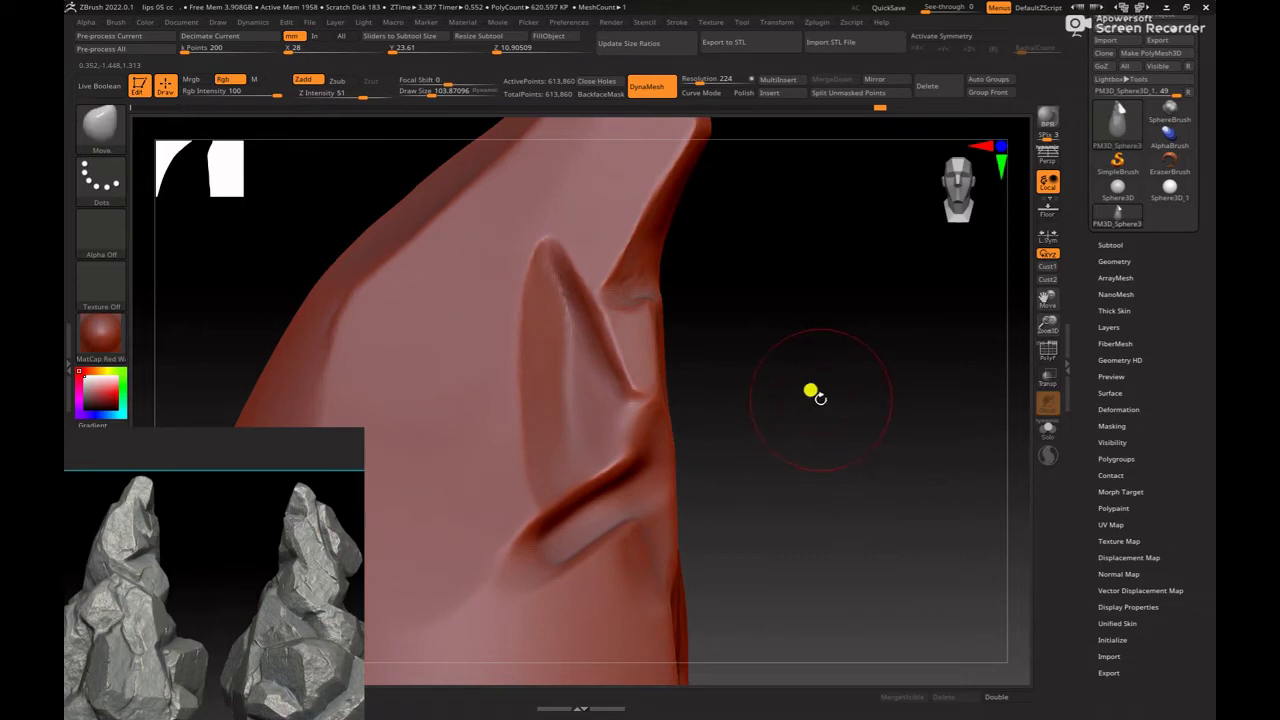
# Step: Load ClayBuildup and add clay where the lower crease meets the spire's edge
pyautogui.press('b')
pyautogui.press('c')
pyautogui.press('b')
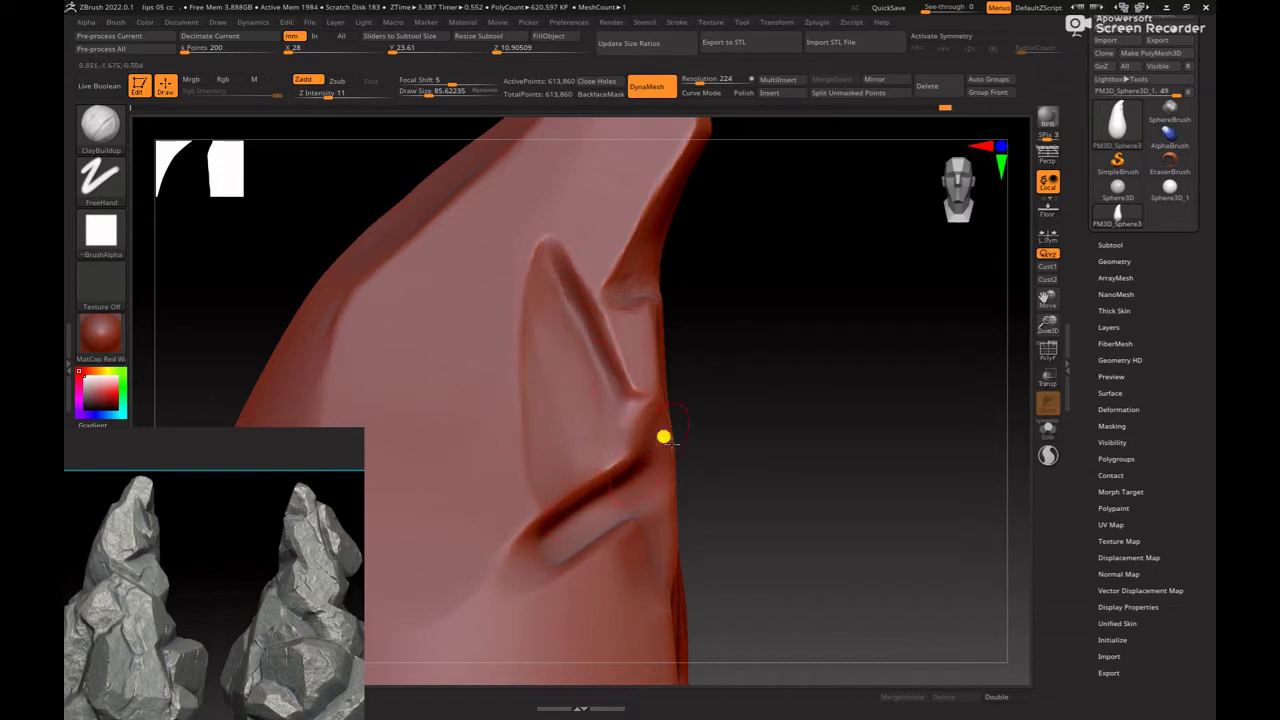
pyautogui.moveTo(664, 437)
pyautogui.mouseDown()
pyautogui.moveTo(859, 340)
pyautogui.moveTo(889, 369)
pyautogui.moveTo(903, 351)
pyautogui.mouseUp()
pyautogui.press('b')
pyautogui.click(900, 369)
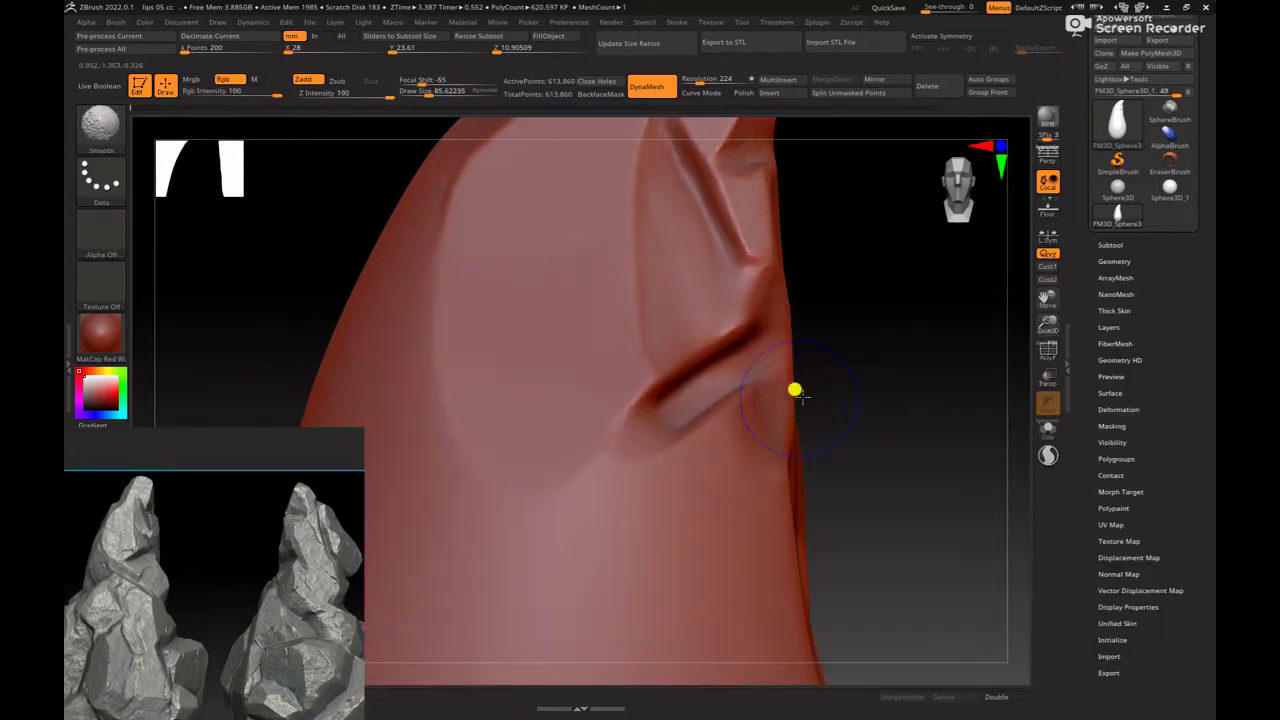
pyautogui.moveTo(794, 389); pyautogui.dragTo(880, 351)
pyautogui.moveTo(812, 384)
pyautogui.mouseDown()
pyautogui.moveTo(843, 371)
pyautogui.moveTo(808, 395)
pyautogui.moveTo(621, 399)
pyautogui.mouseUp()
pyautogui.moveTo(747, 353); pyautogui.dragTo(634, 388)
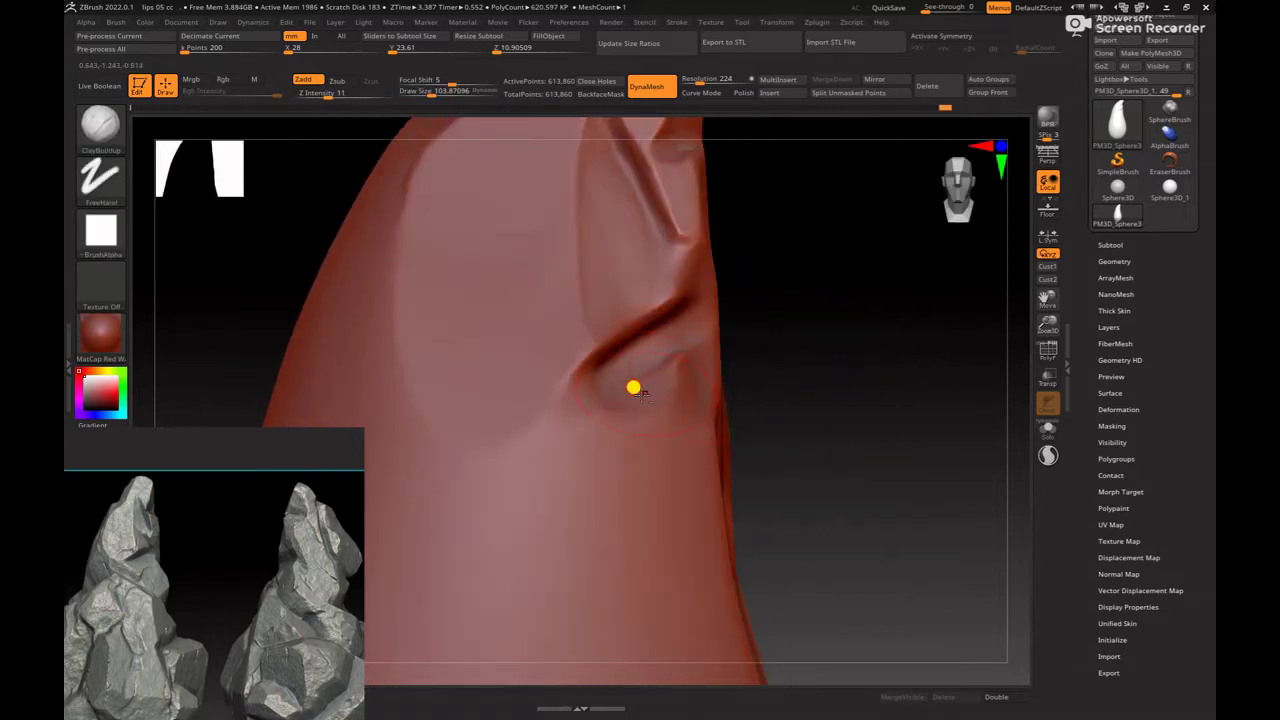
# Step: Load hPolish and orbit around the crease, fine-tuning the brush size
pyautogui.press('b')
pyautogui.press('h')
pyautogui.press('p')
pyautogui.press('b')
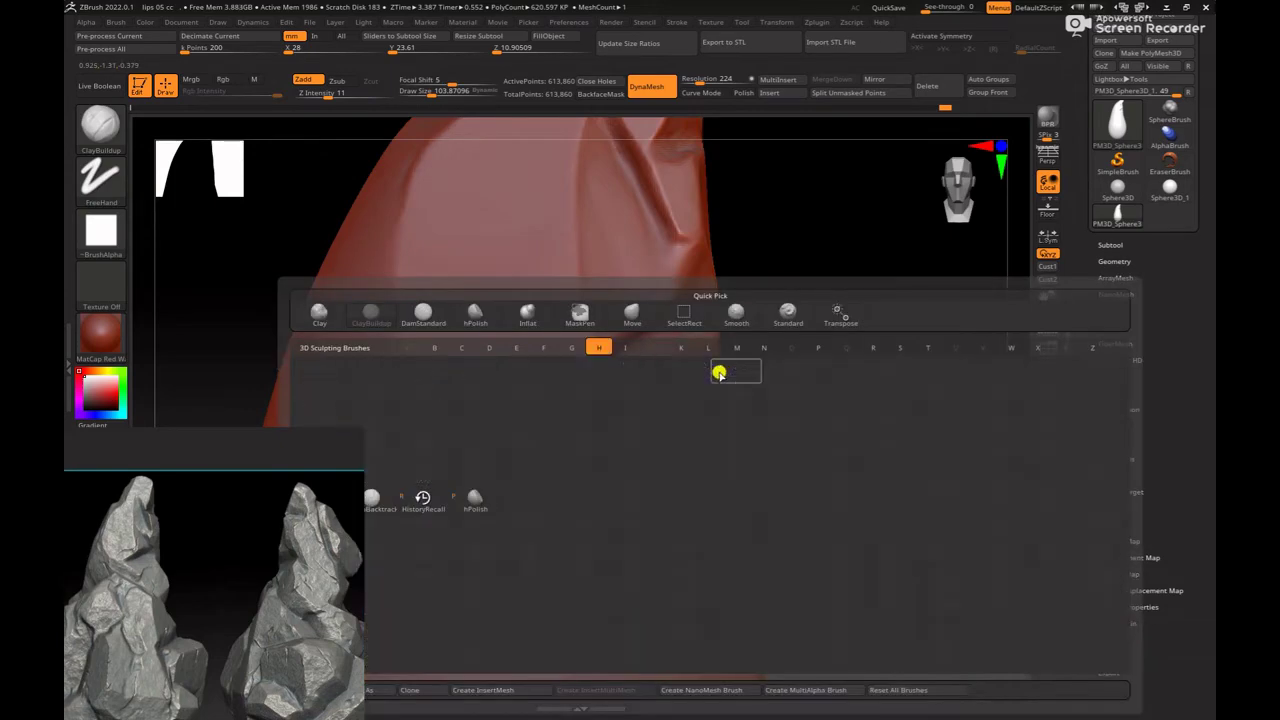
pyautogui.press('Escape')
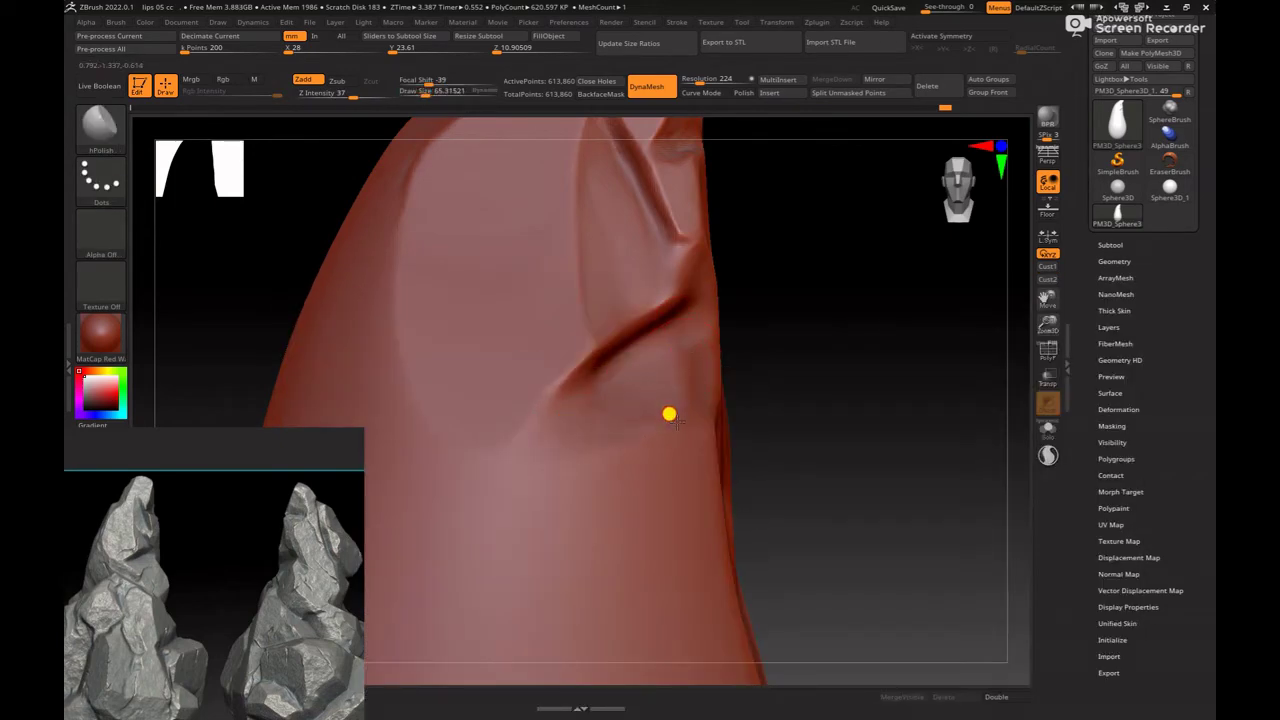
pyautogui.moveTo(697, 337)
pyautogui.mouseDown()
pyautogui.moveTo(757, 420)
pyautogui.moveTo(586, 350)
pyautogui.mouseUp()
pyautogui.press('space')
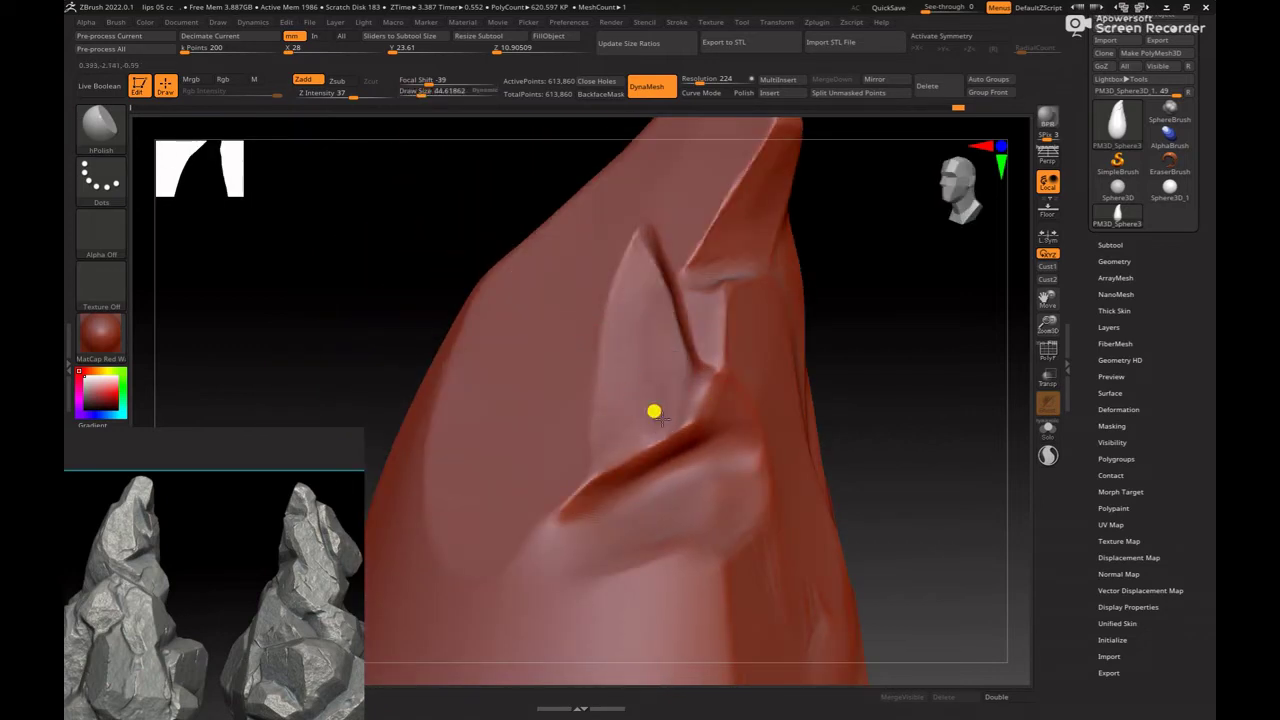
pyautogui.moveTo(654, 412); pyautogui.dragTo(687, 397)
pyautogui.moveTo(806, 390); pyautogui.dragTo(643, 337)
pyautogui.press('space')
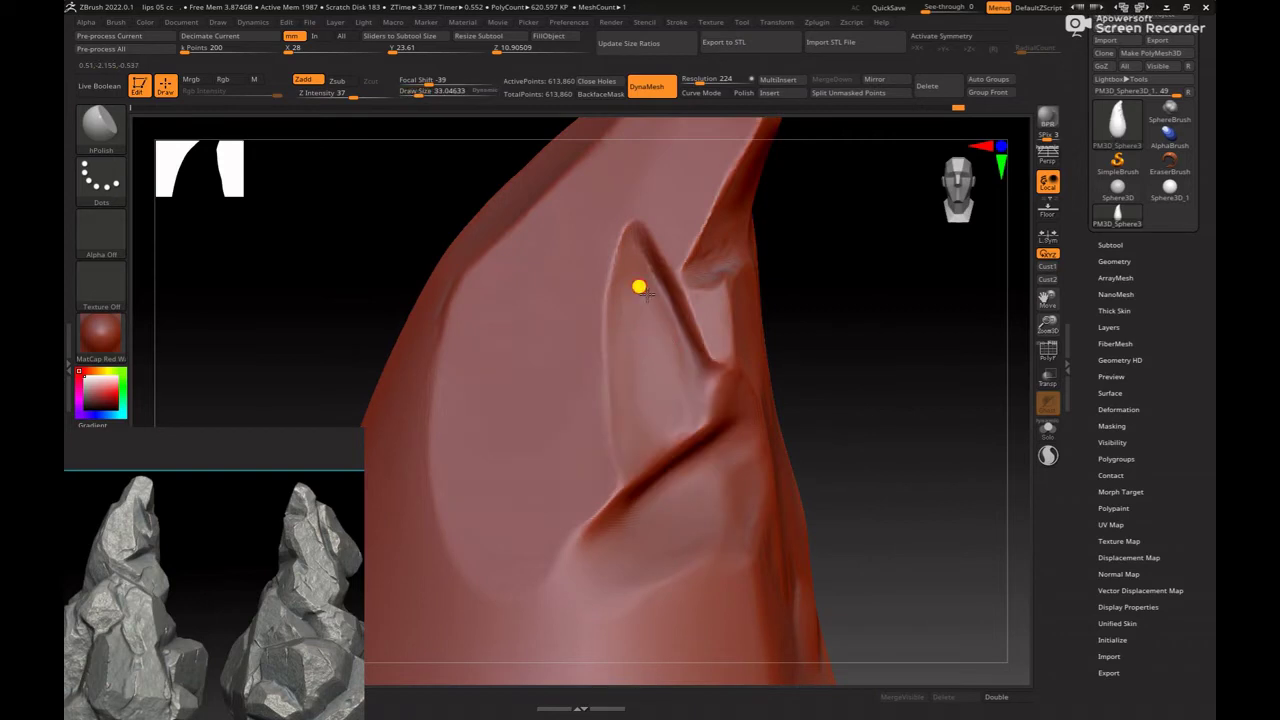
pyautogui.press('space')
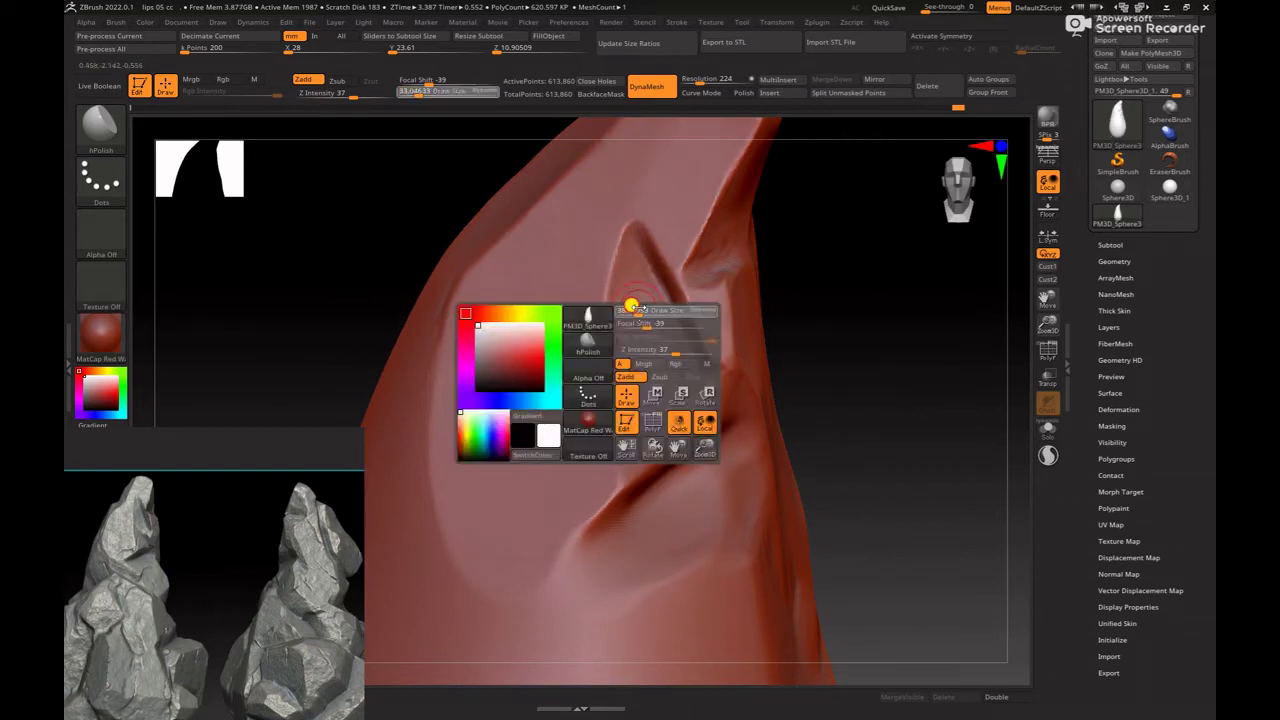
pyautogui.moveTo(628, 303)
pyautogui.mouseDown()
pyautogui.moveTo(811, 314)
pyautogui.moveTo(634, 290)
pyautogui.mouseUp()
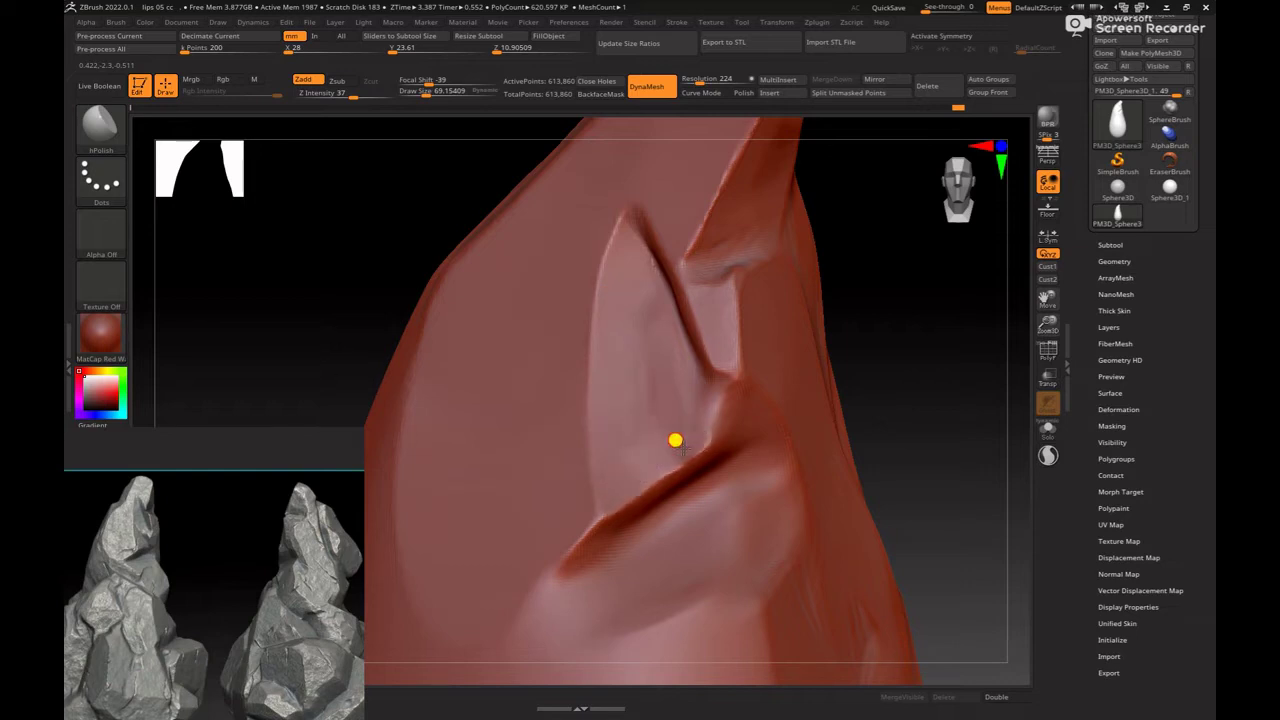
# Step: Polish the area around the crease beneath the flap, then reduce the brush size
pyautogui.moveTo(675, 440); pyautogui.dragTo(880, 371)
pyautogui.moveTo(708, 420); pyautogui.dragTo(656, 339)
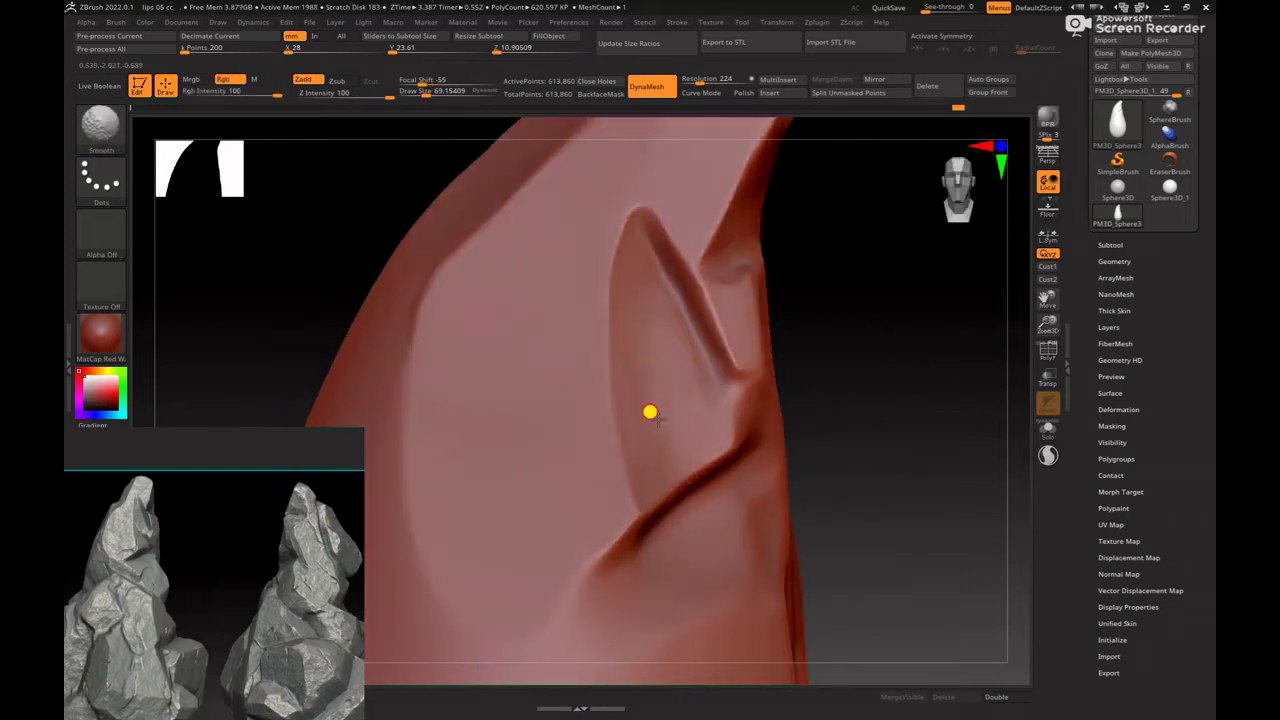
pyautogui.moveTo(650, 412)
pyautogui.mouseDown()
pyautogui.moveTo(709, 297)
pyautogui.moveTo(789, 400)
pyautogui.mouseUp()
pyautogui.press('space')
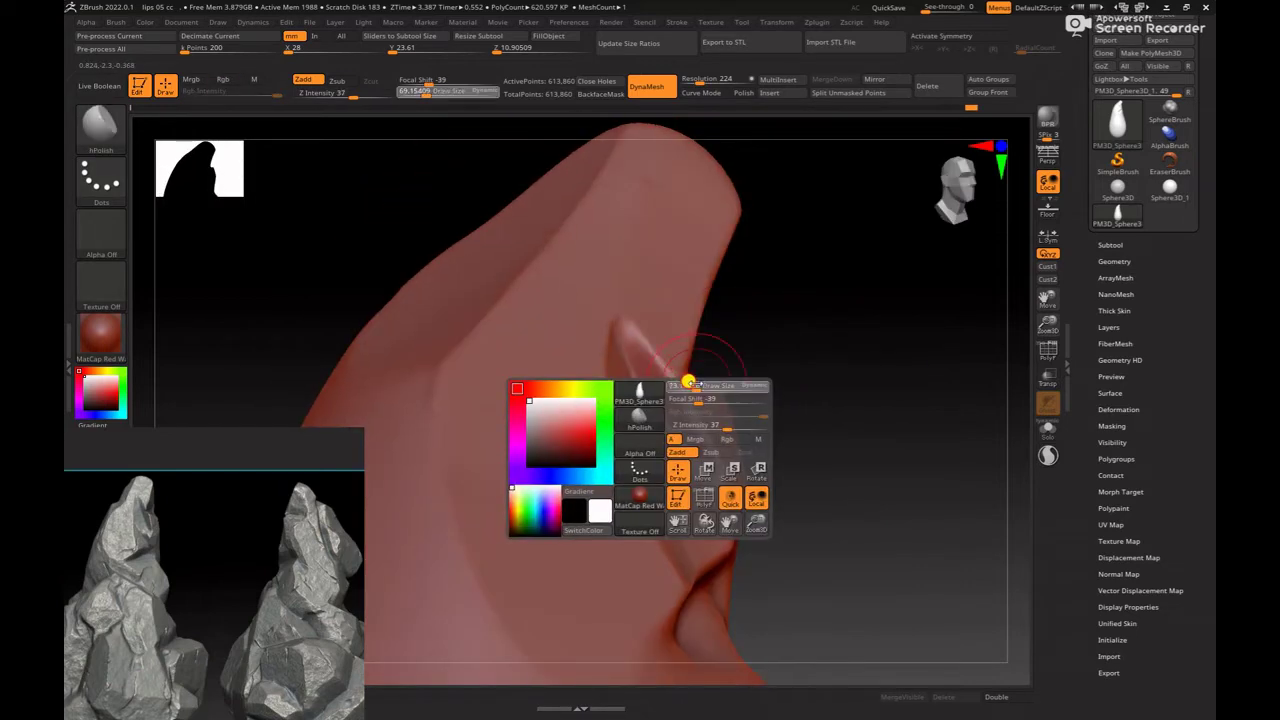
pyautogui.moveTo(689, 382)
pyautogui.mouseDown()
pyautogui.moveTo(780, 363)
pyautogui.moveTo(632, 360)
pyautogui.mouseUp()
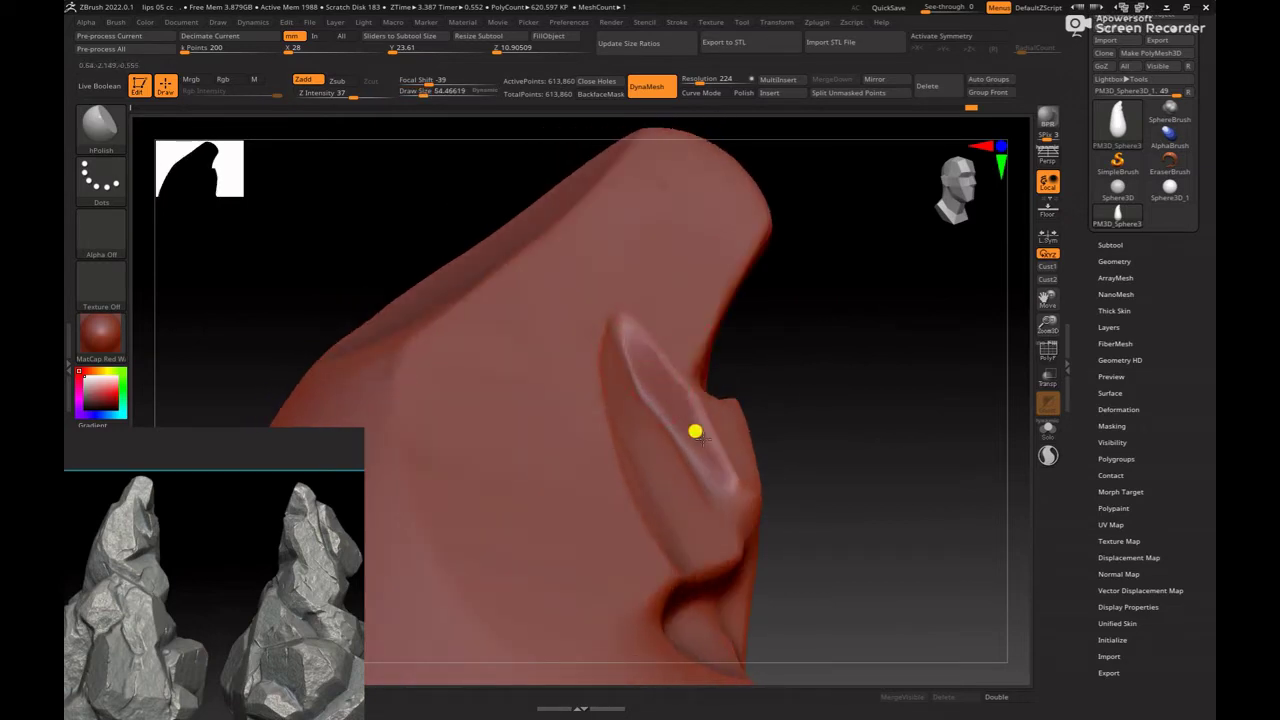
pyautogui.moveTo(781, 377); pyautogui.dragTo(624, 427)
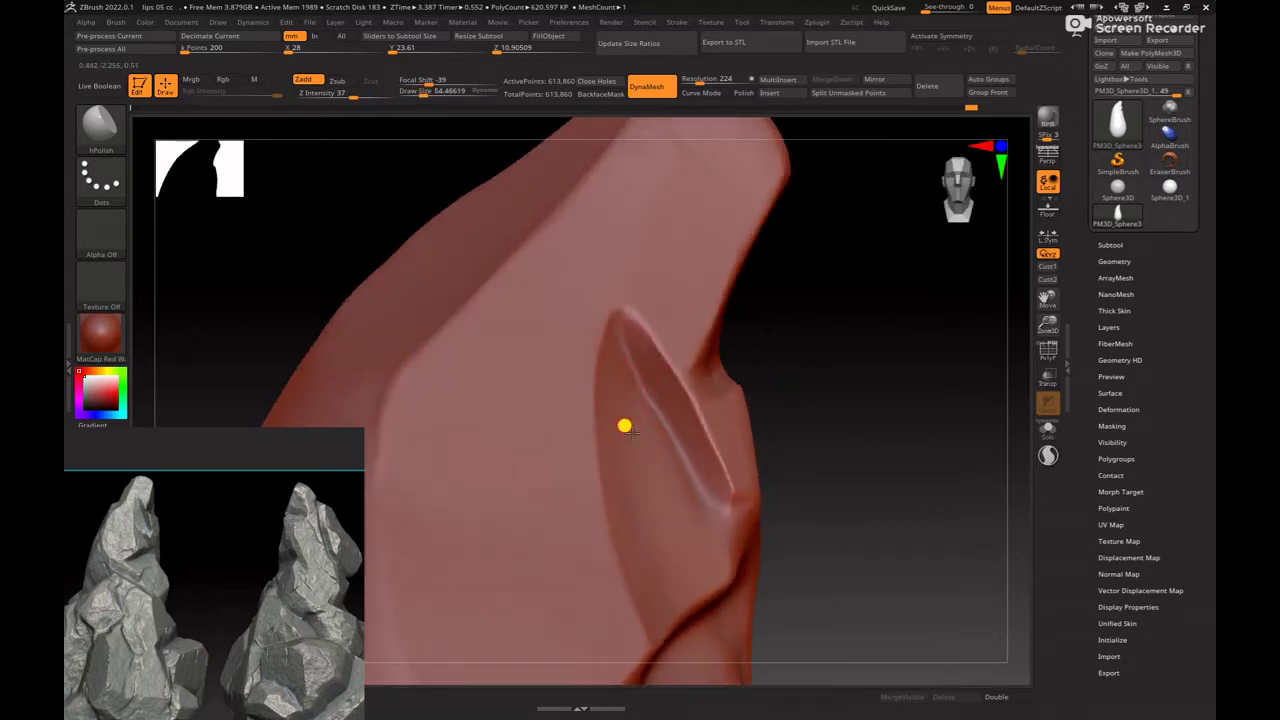
pyautogui.moveTo(695, 468); pyautogui.dragTo(766, 429)
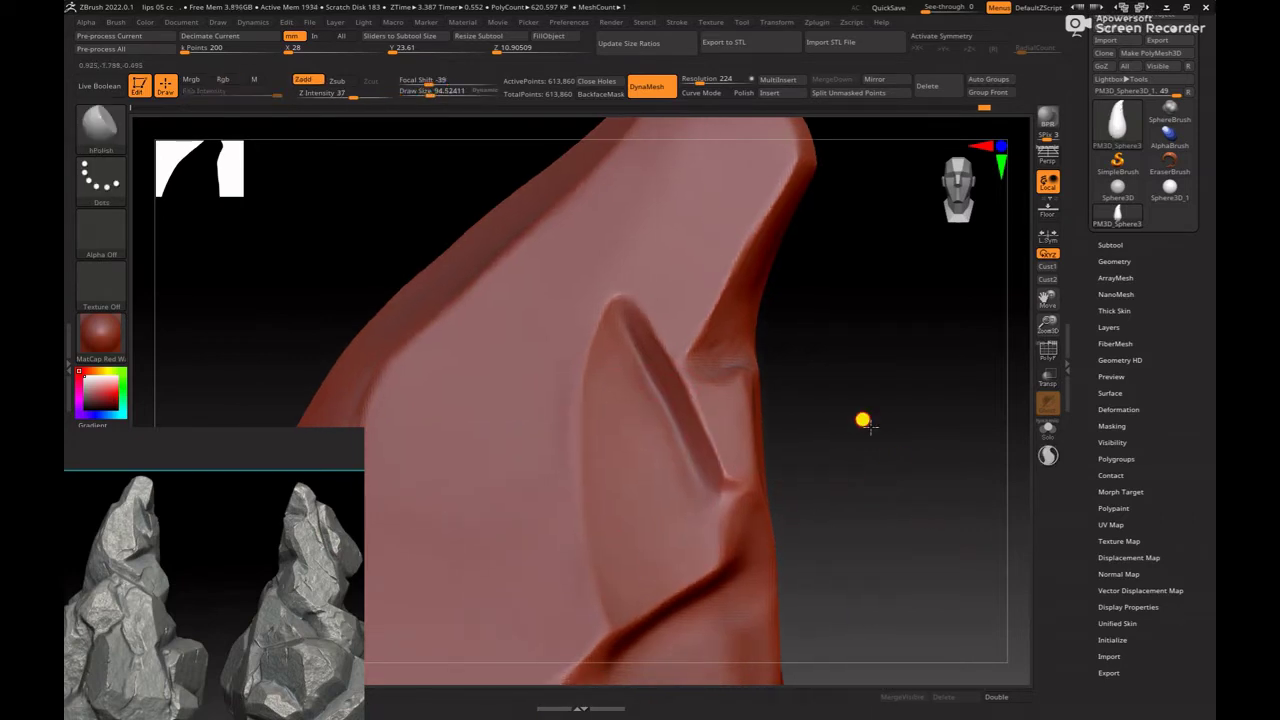
pyautogui.moveTo(863, 420)
pyautogui.mouseDown()
pyautogui.moveTo(931, 457)
pyautogui.moveTo(835, 480)
pyautogui.moveTo(834, 400)
pyautogui.moveTo(829, 437)
pyautogui.moveTo(847, 468)
pyautogui.moveTo(843, 434)
pyautogui.mouseUp()
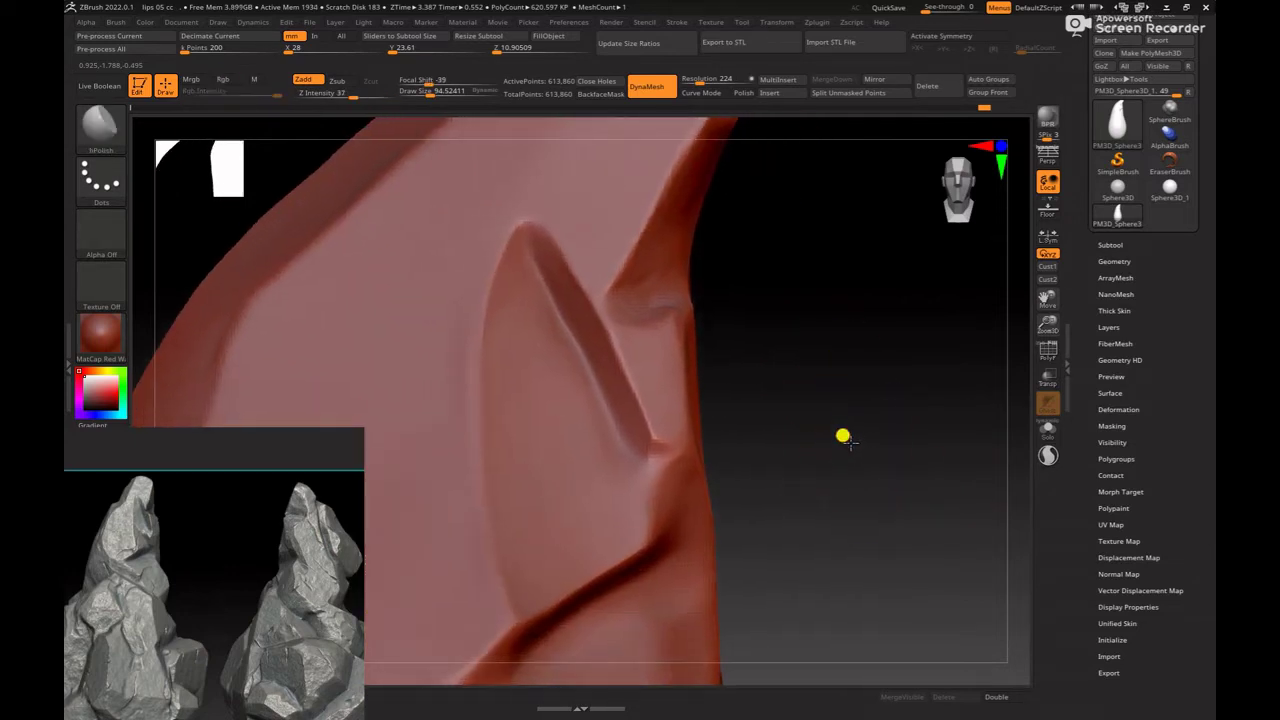
# Step: Switch to another sculpting brush and pinch the fold near the lower crease
pyautogui.press('b')
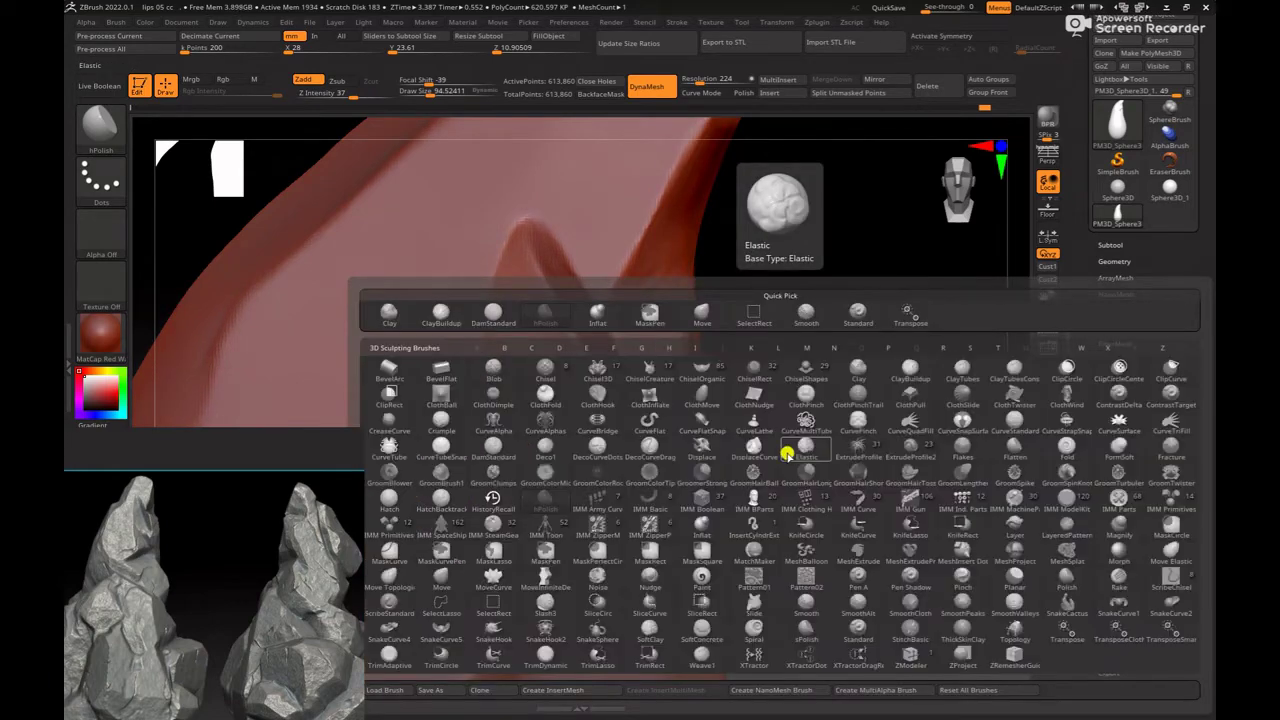
pyautogui.click(786, 449)
pyautogui.press('b')
pyautogui.click(755, 392)
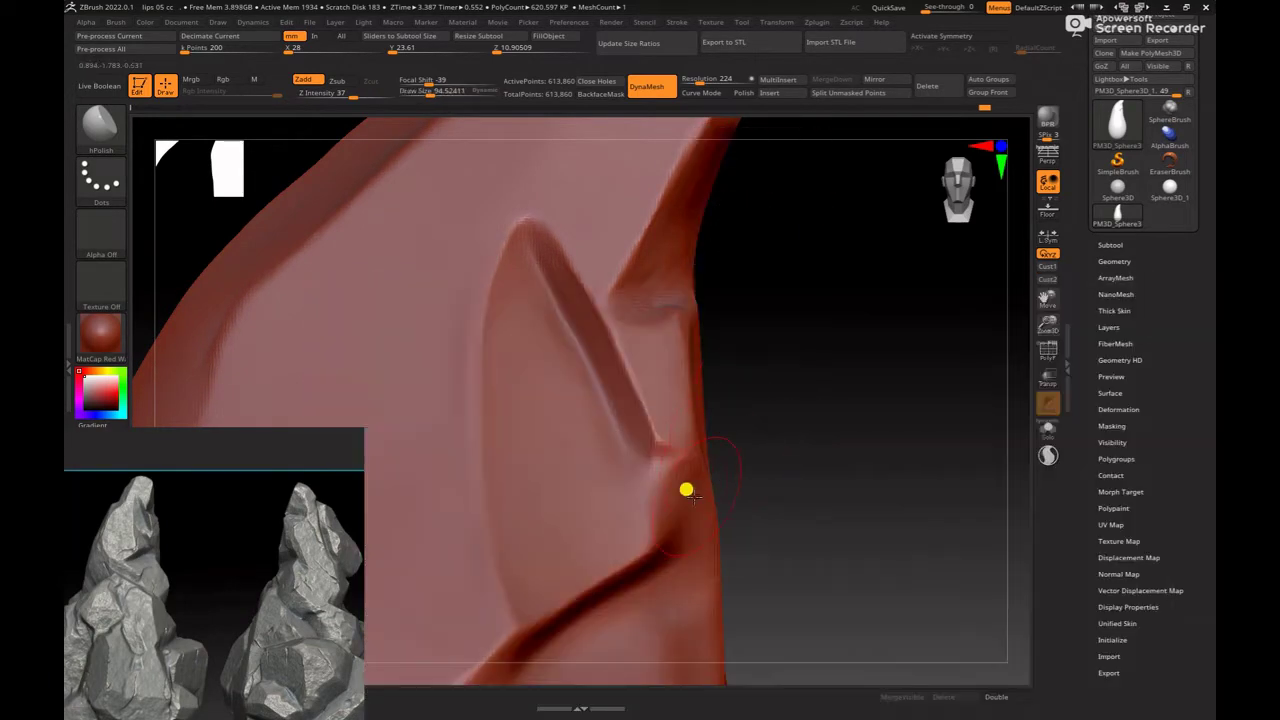
pyautogui.rightClick(664, 476)
pyautogui.rightClick(660, 473)
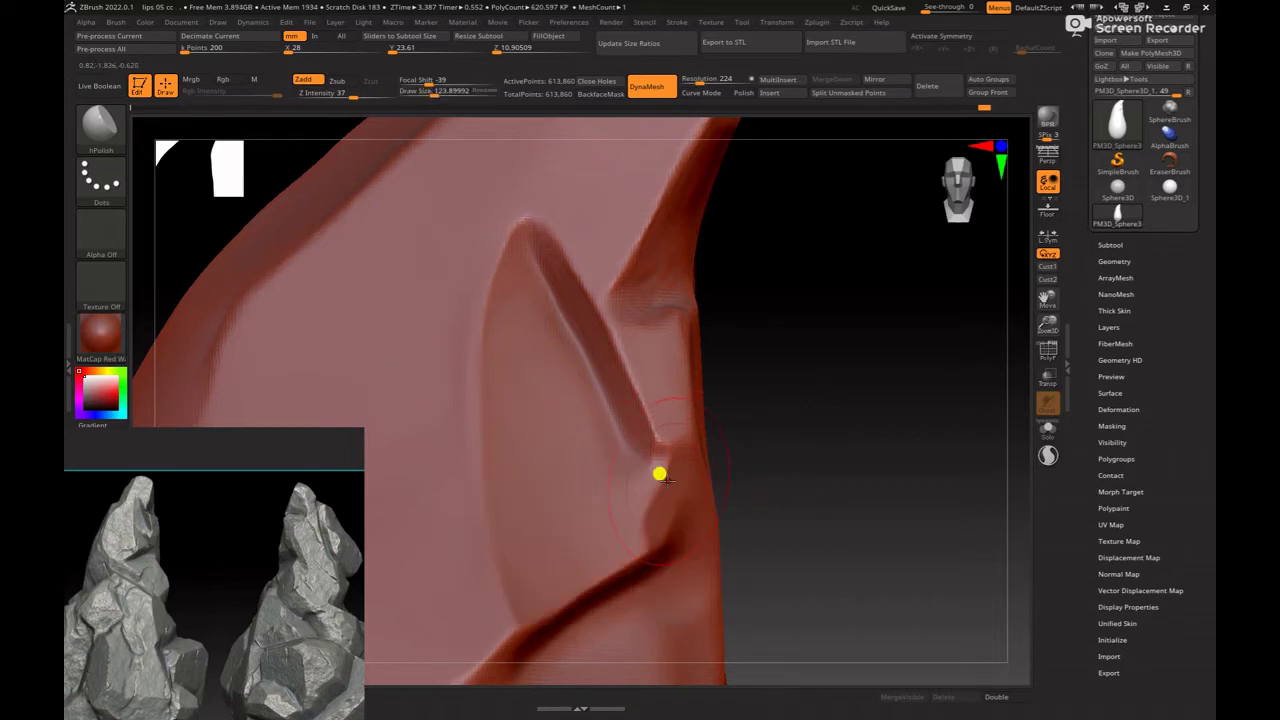
pyautogui.click(652, 470)
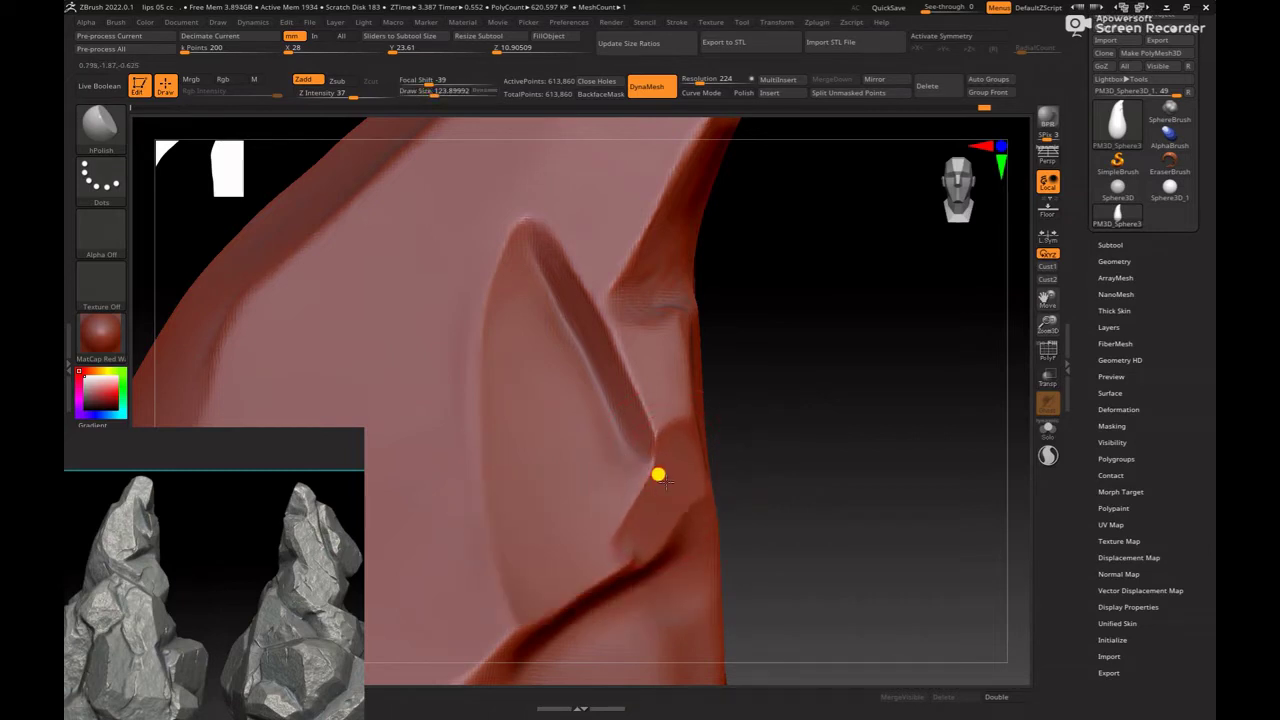
pyautogui.moveTo(793, 484)
pyautogui.mouseDown()
pyautogui.moveTo(794, 429)
pyautogui.moveTo(623, 443)
pyautogui.mouseUp()
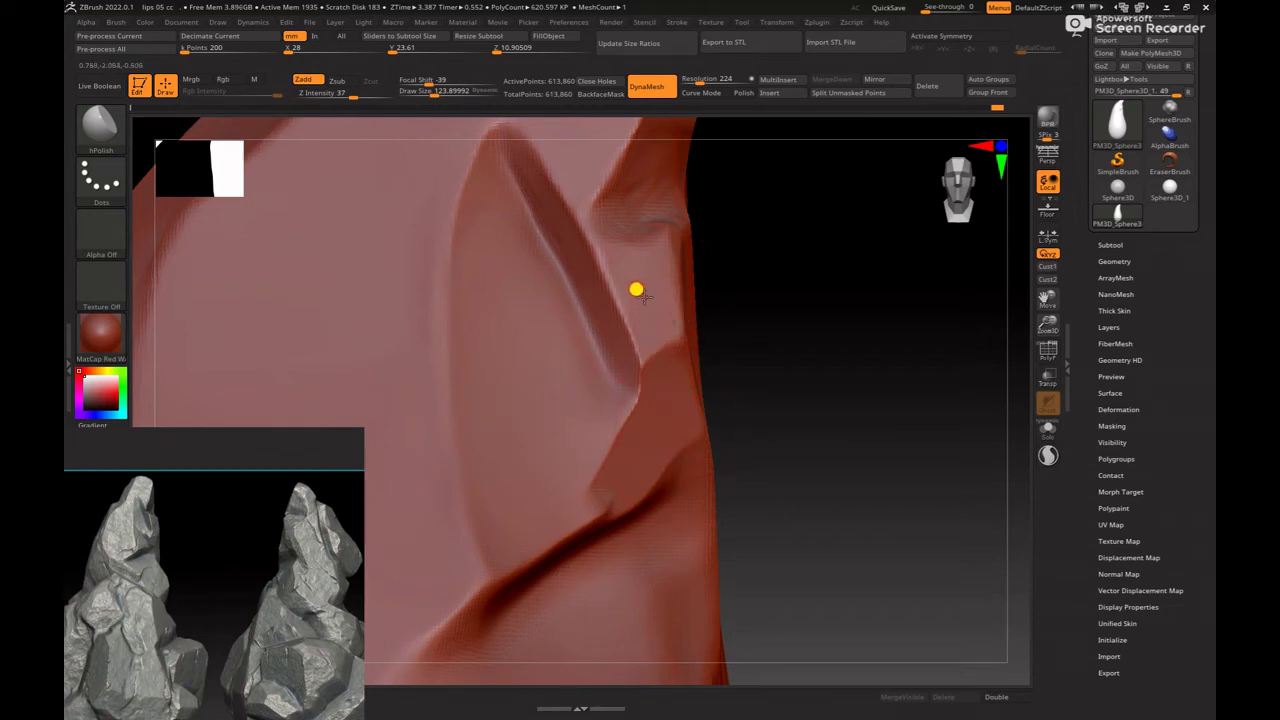
pyautogui.moveTo(828, 344)
pyautogui.mouseDown()
pyautogui.moveTo(766, 297)
pyautogui.moveTo(814, 363)
pyautogui.moveTo(811, 340)
pyautogui.mouseUp()
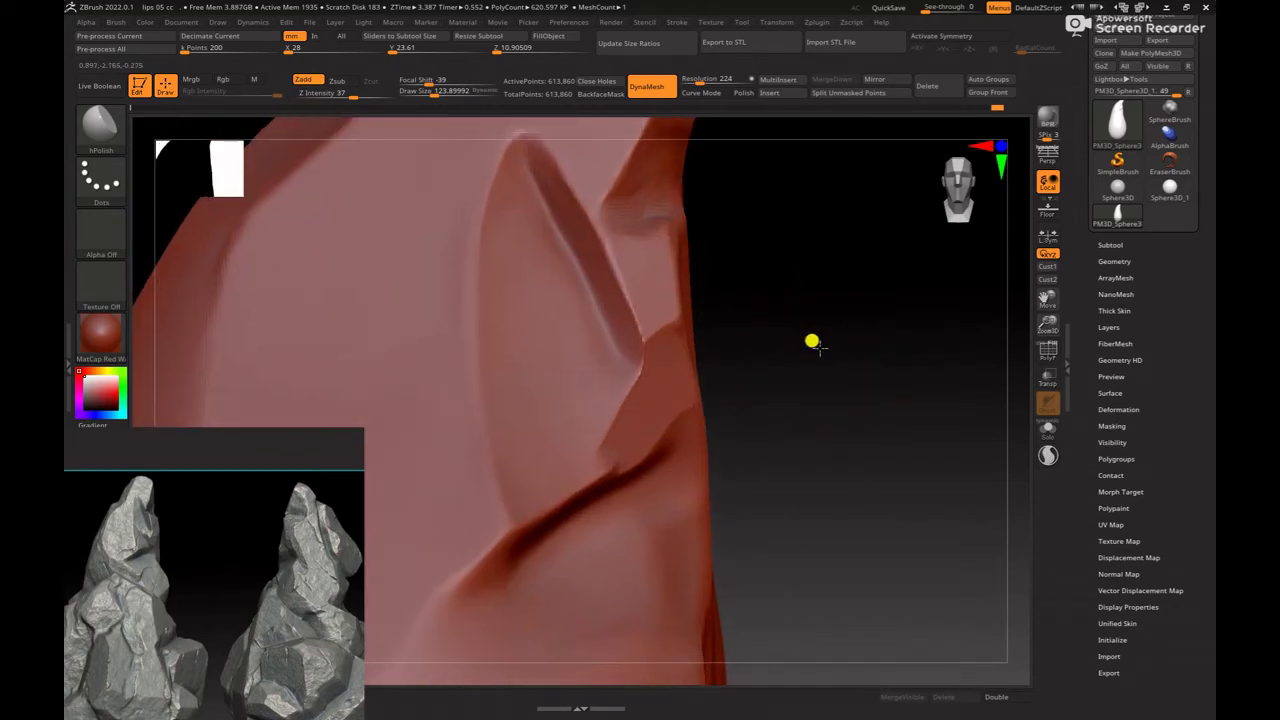
pyautogui.press('b')
pyautogui.press('c')
pyautogui.press('b')
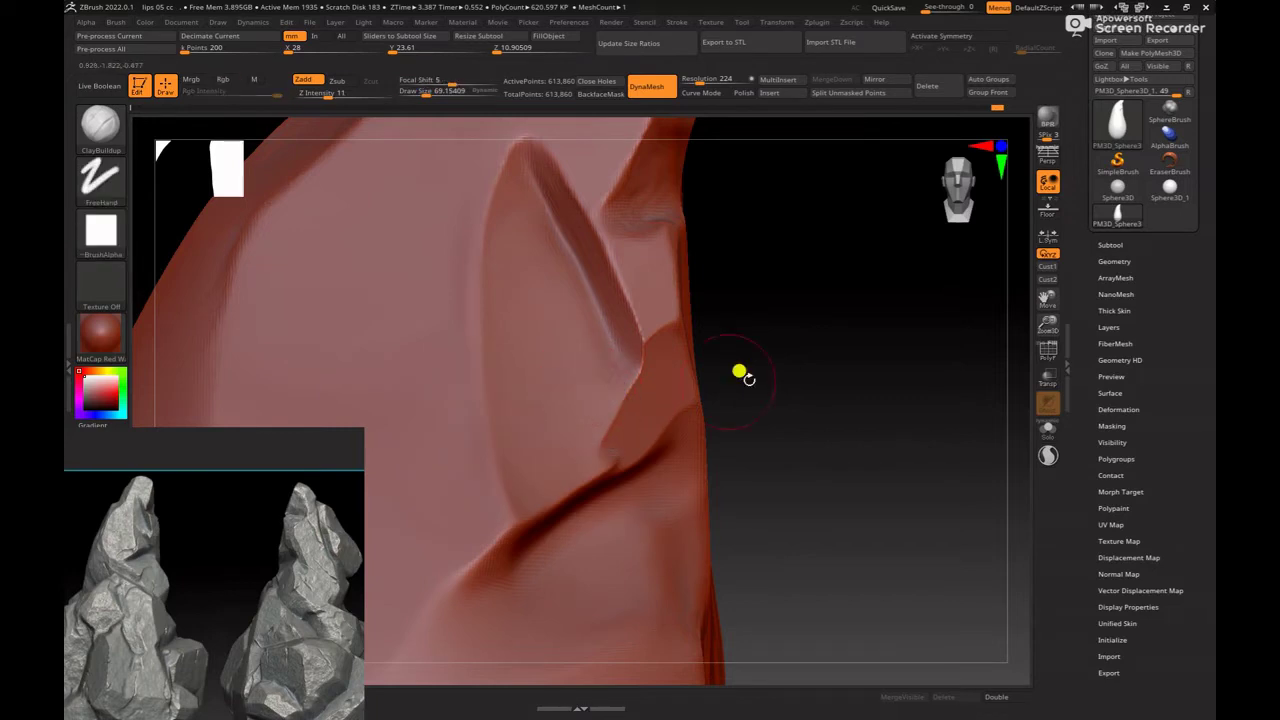
# Step: Lasso-mask the wedge-shaped flap and load Move, sizing the brush from about 134 to 163
pyautogui.press('ctrl')
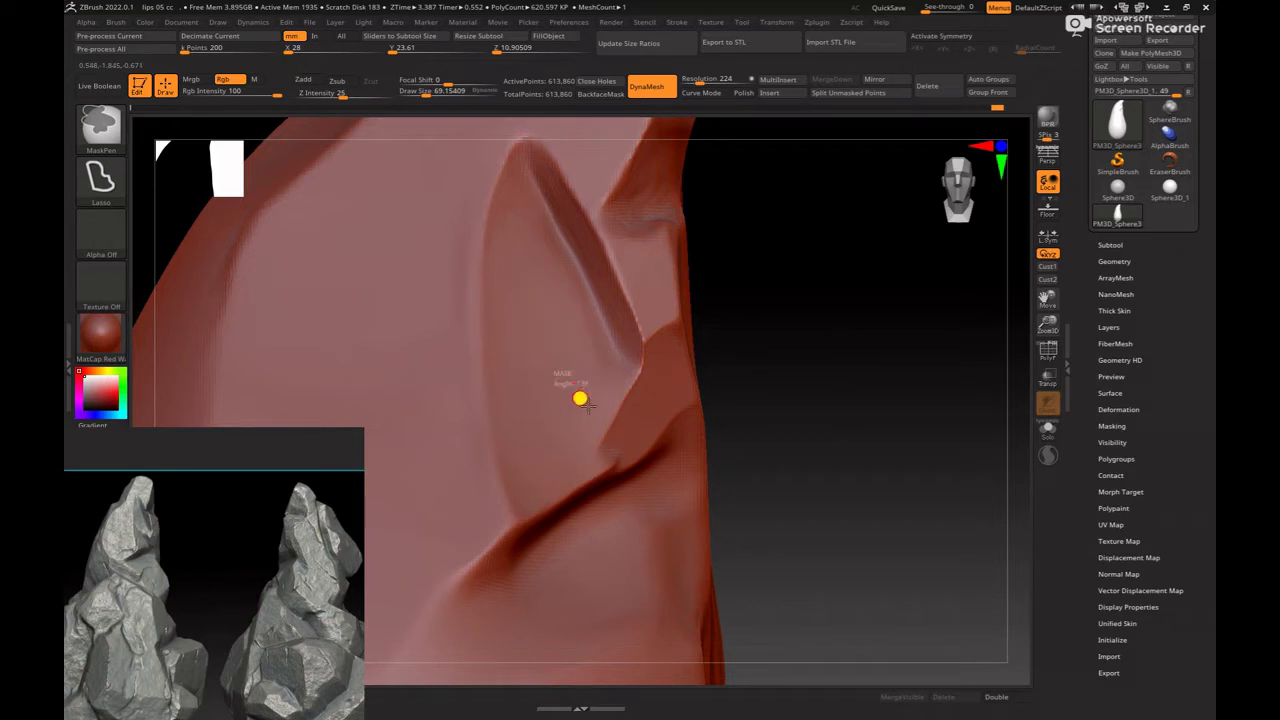
pyautogui.moveTo(613, 488)
pyautogui.keyDown('ctrl'); pyautogui.mouseDown()
pyautogui.moveTo(517, 523)
pyautogui.moveTo(409, 397)
pyautogui.moveTo(358, 233)
pyautogui.mouseUp(); pyautogui.keyUp('ctrl')
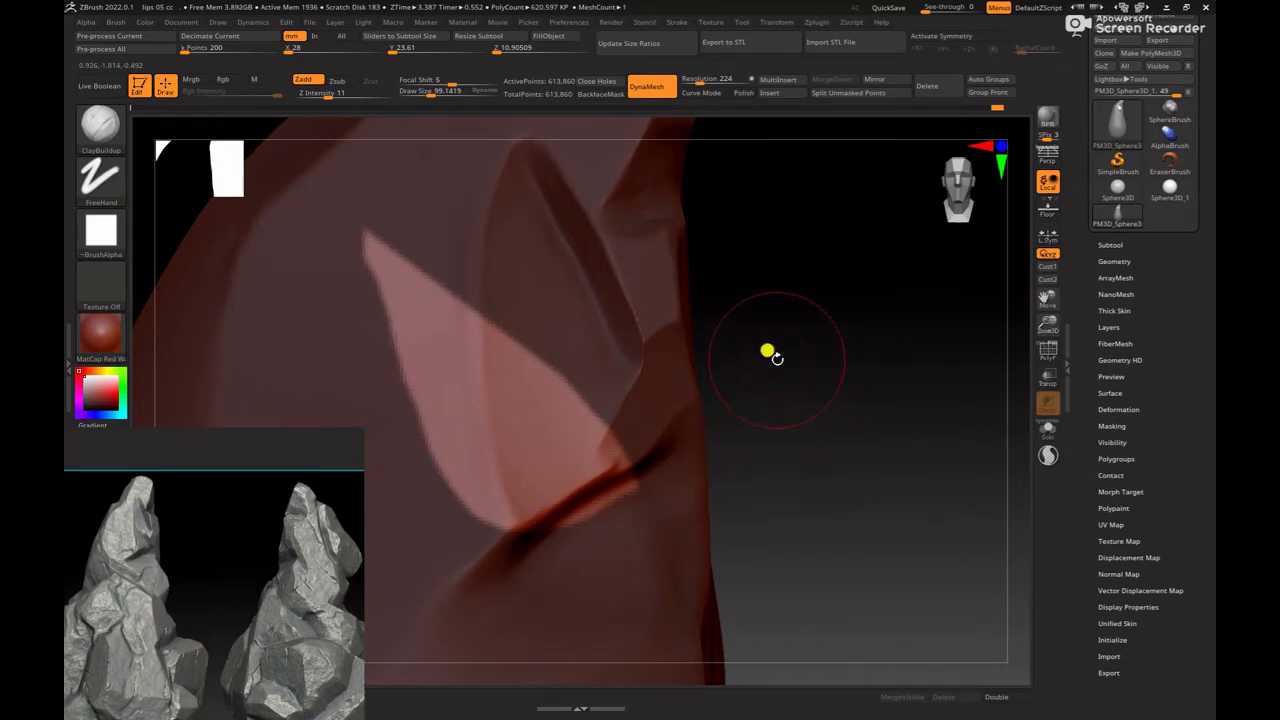
pyautogui.press('b')
pyautogui.press('m')
pyautogui.press('v')
pyautogui.press('space')
pyautogui.moveTo(803, 303); pyautogui.dragTo(573, 400)
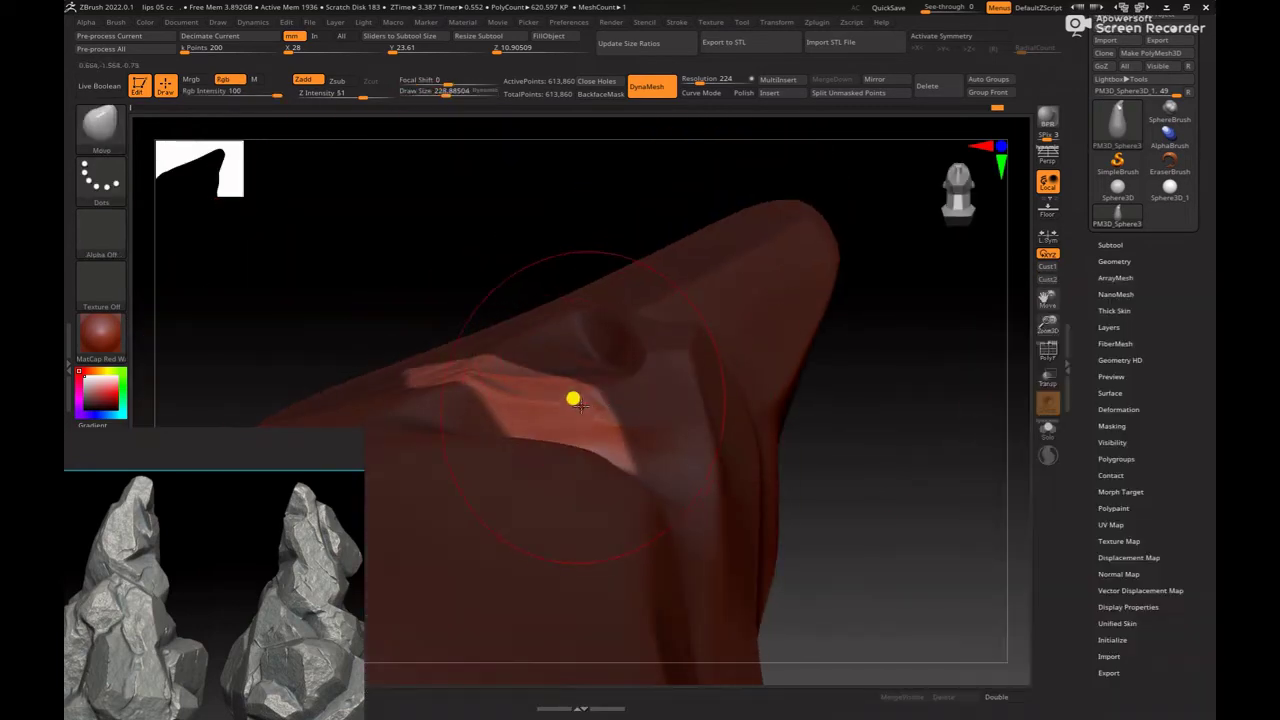
pyautogui.moveTo(818, 387); pyautogui.dragTo(811, 463)
pyautogui.press('space')
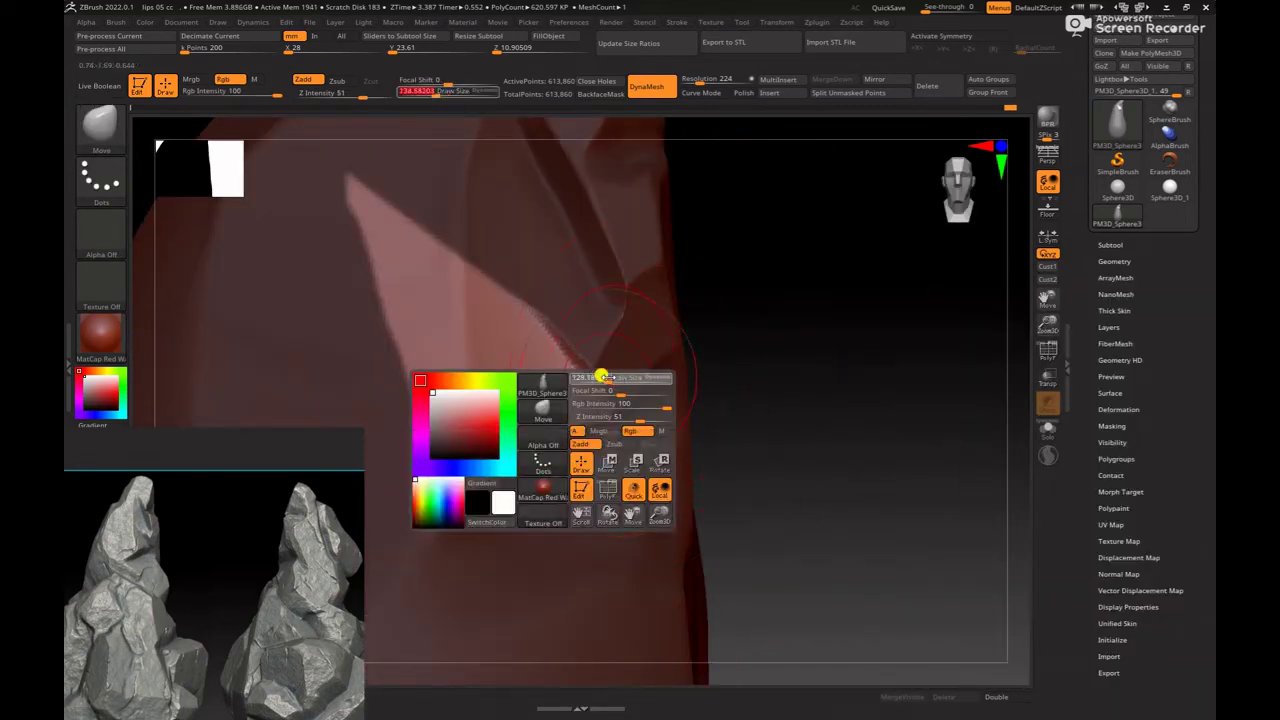
pyautogui.moveTo(603, 369)
pyautogui.mouseDown()
pyautogui.moveTo(740, 280)
pyautogui.moveTo(598, 413)
pyautogui.moveTo(854, 431)
pyautogui.moveTo(834, 483)
pyautogui.mouseUp()
pyautogui.press('space')
# Step: Inspect the folded flap from the side, below and face-on, then zoom out
pyautogui.moveTo(783, 428); pyautogui.dragTo(574, 422)
pyautogui.moveTo(1016, 378)
pyautogui.mouseDown()
pyautogui.moveTo(1063, 320)
pyautogui.moveTo(709, 386)
pyautogui.moveTo(774, 331)
pyautogui.moveTo(605, 432)
pyautogui.mouseUp()
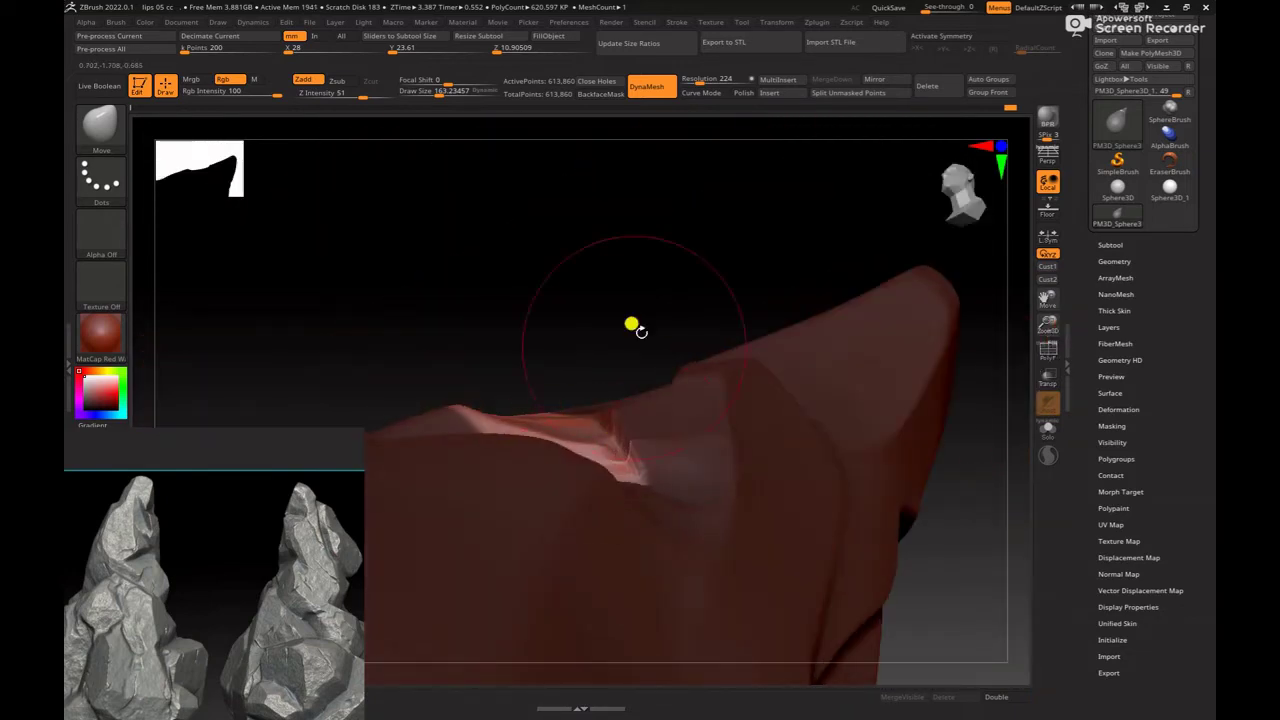
pyautogui.moveTo(632, 325)
pyautogui.mouseDown()
pyautogui.moveTo(734, 411)
pyautogui.moveTo(760, 414)
pyautogui.moveTo(766, 320)
pyautogui.moveTo(877, 414)
pyautogui.moveTo(751, 374)
pyautogui.moveTo(586, 410)
pyautogui.moveTo(711, 440)
pyautogui.moveTo(654, 466)
pyautogui.moveTo(625, 445)
pyautogui.mouseUp()
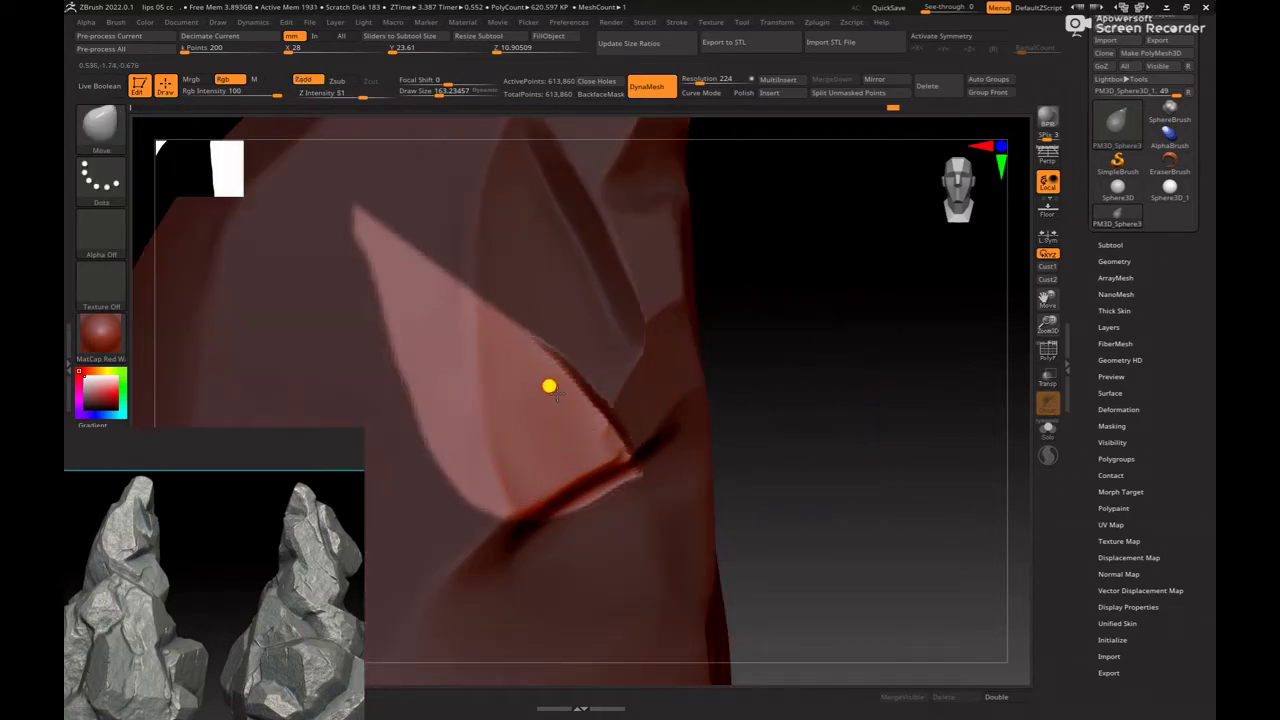
pyautogui.moveTo(808, 389)
pyautogui.mouseDown()
pyautogui.moveTo(726, 343)
pyautogui.moveTo(757, 369)
pyautogui.moveTo(754, 333)
pyautogui.moveTo(703, 306)
pyautogui.moveTo(717, 403)
pyautogui.moveTo(780, 389)
pyautogui.moveTo(754, 400)
pyautogui.moveTo(843, 396)
pyautogui.moveTo(834, 406)
pyautogui.moveTo(860, 457)
pyautogui.moveTo(893, 418)
pyautogui.moveTo(860, 409)
pyautogui.moveTo(851, 426)
pyautogui.moveTo(838, 370)
pyautogui.moveTo(829, 429)
pyautogui.moveTo(800, 406)
pyautogui.moveTo(835, 428)
pyautogui.moveTo(809, 386)
pyautogui.moveTo(829, 423)
pyautogui.moveTo(809, 409)
pyautogui.moveTo(821, 435)
pyautogui.moveTo(791, 391)
pyautogui.moveTo(486, 503)
pyautogui.mouseUp()
# Step: Load Standard, then hPolish at Z intensity 37 and focal shift -39
pyautogui.press('b')
pyautogui.press('s')
pyautogui.press('t')
pyautogui.press('b')
pyautogui.press('h')
pyautogui.press('p')
pyautogui.press('space')
pyautogui.moveTo(762, 424)
pyautogui.mouseDown()
pyautogui.moveTo(908, 414)
pyautogui.moveTo(846, 434)
pyautogui.moveTo(870, 460)
pyautogui.moveTo(849, 437)
pyautogui.mouseUp()
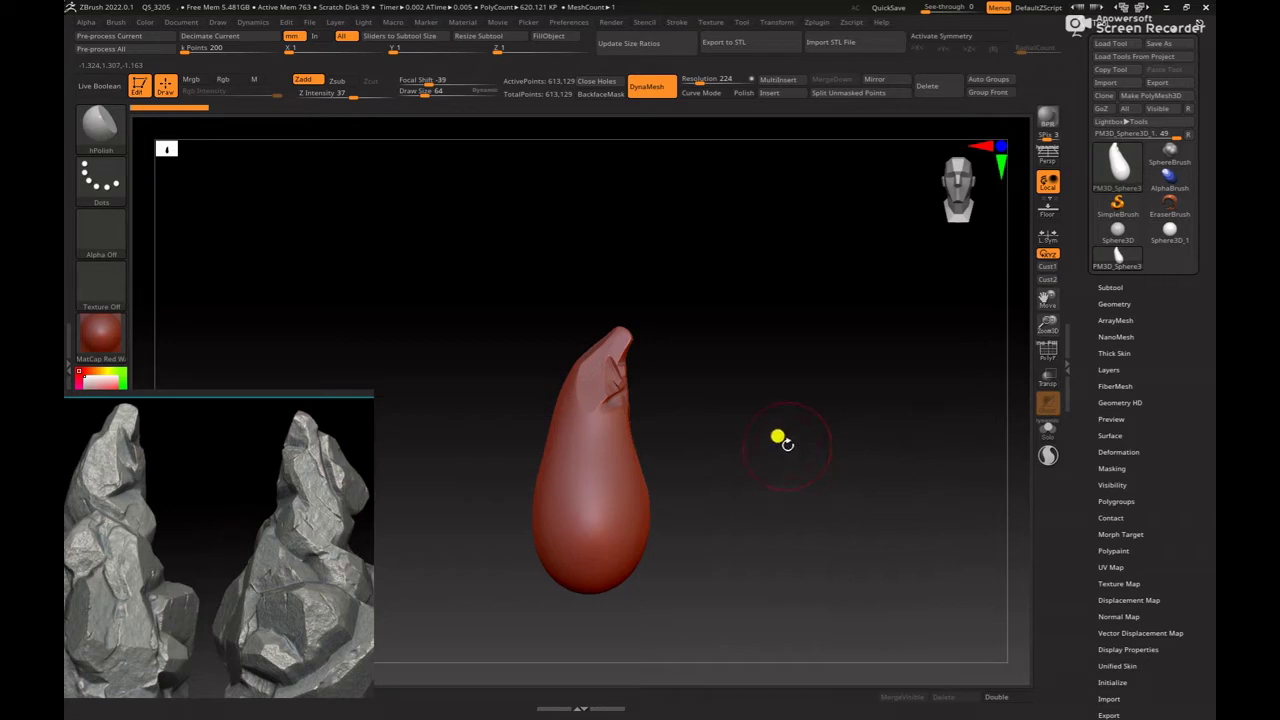
# Step: Zoom in on the spire's lower body and enlarge the brush to about 134
pyautogui.moveTo(777, 429)
pyautogui.keyDown('alt'); pyautogui.mouseDown()
pyautogui.moveTo(840, 491)
pyautogui.moveTo(775, 421)
pyautogui.mouseUp(); pyautogui.keyUp('alt')
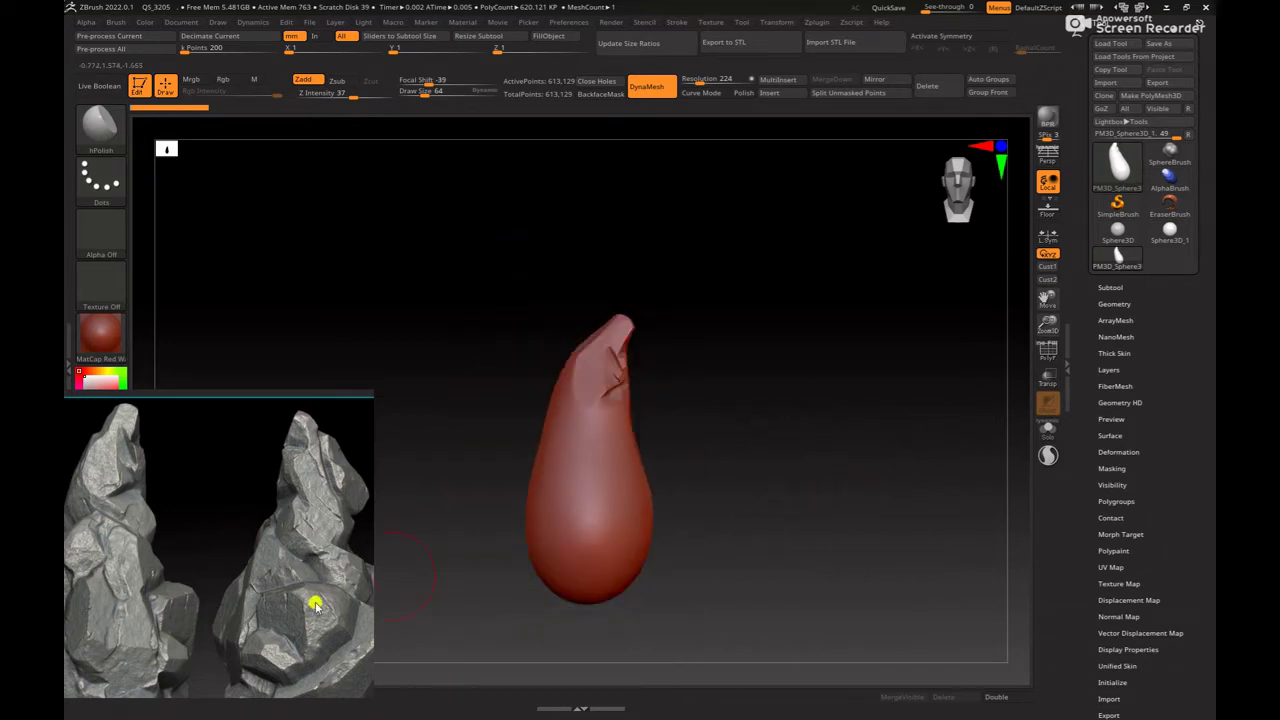
pyautogui.moveTo(277, 597)
pyautogui.mouseDown()
pyautogui.moveTo(780, 440)
pyautogui.moveTo(828, 433)
pyautogui.moveTo(771, 474)
pyautogui.moveTo(863, 497)
pyautogui.moveTo(765, 411)
pyautogui.moveTo(757, 451)
pyautogui.moveTo(857, 457)
pyautogui.moveTo(783, 423)
pyautogui.mouseUp()
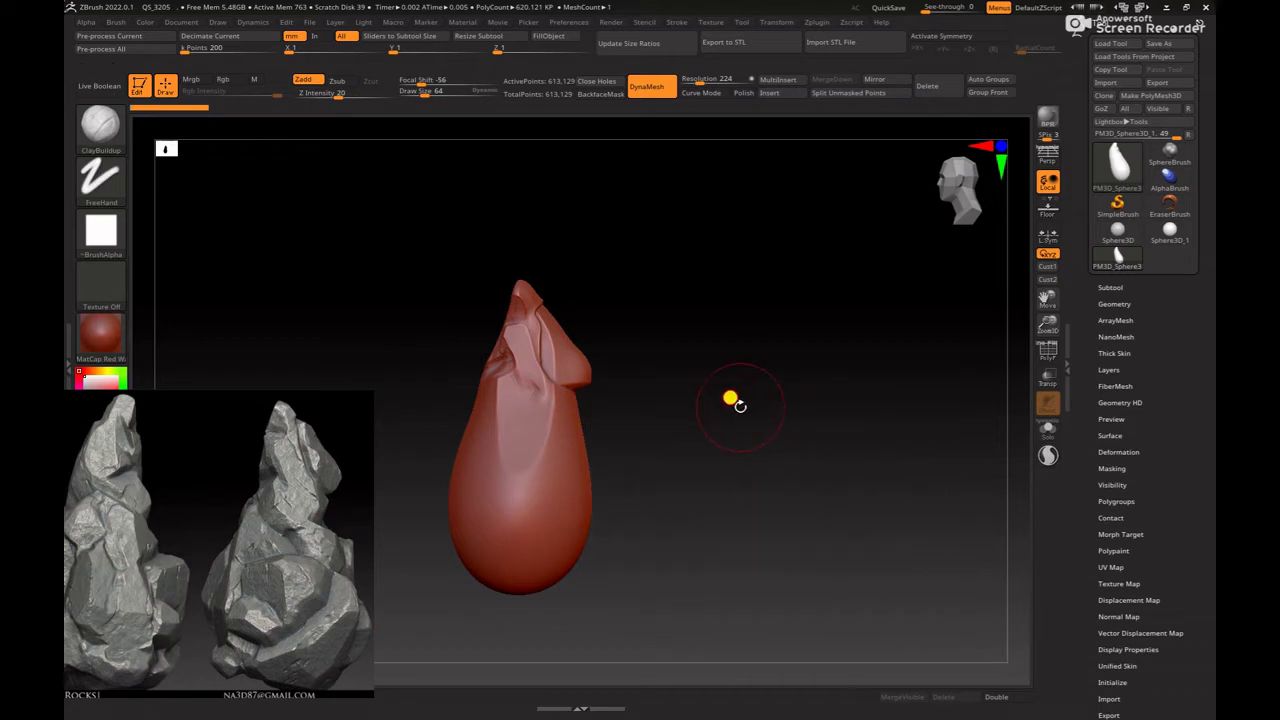
pyautogui.moveTo(734, 400)
pyautogui.keyDown('alt'); pyautogui.mouseDown()
pyautogui.moveTo(808, 443)
pyautogui.moveTo(793, 426)
pyautogui.moveTo(820, 397)
pyautogui.moveTo(803, 429)
pyautogui.mouseUp(); pyautogui.keyUp('alt')
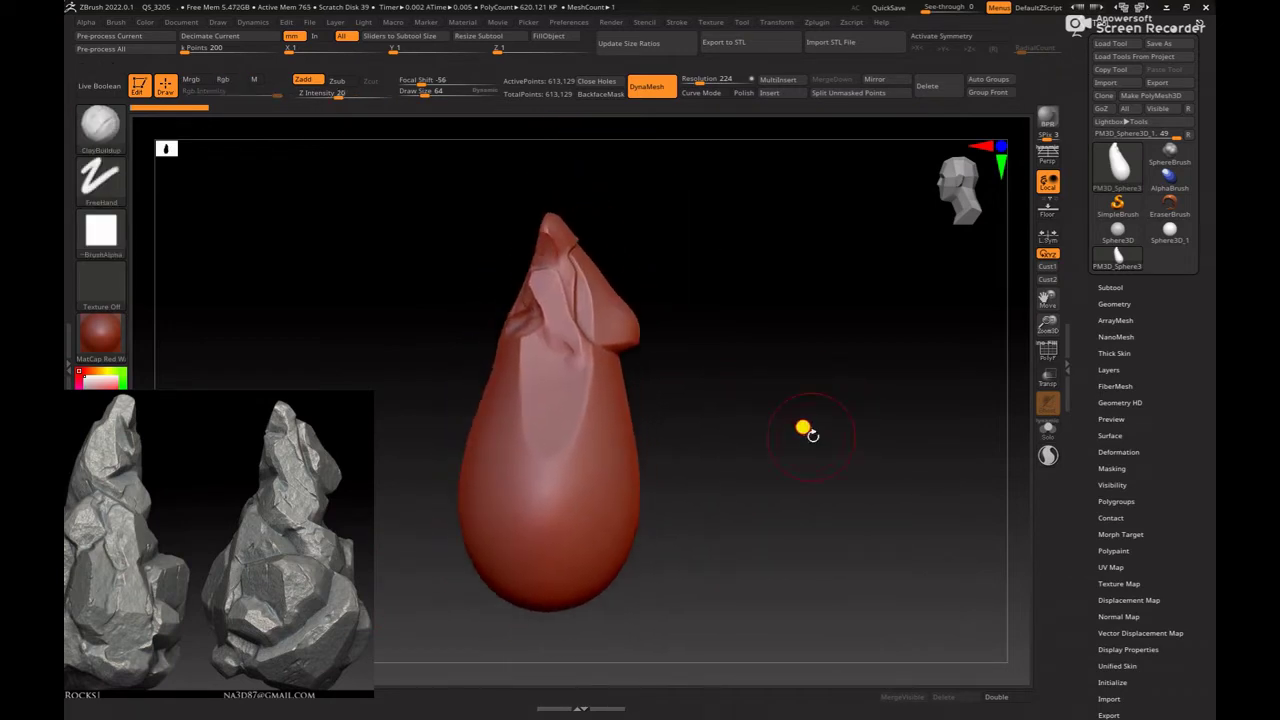
pyautogui.press('space')
pyautogui.moveTo(646, 417)
pyautogui.mouseDown()
pyautogui.moveTo(734, 406)
pyautogui.moveTo(663, 429)
pyautogui.mouseUp()
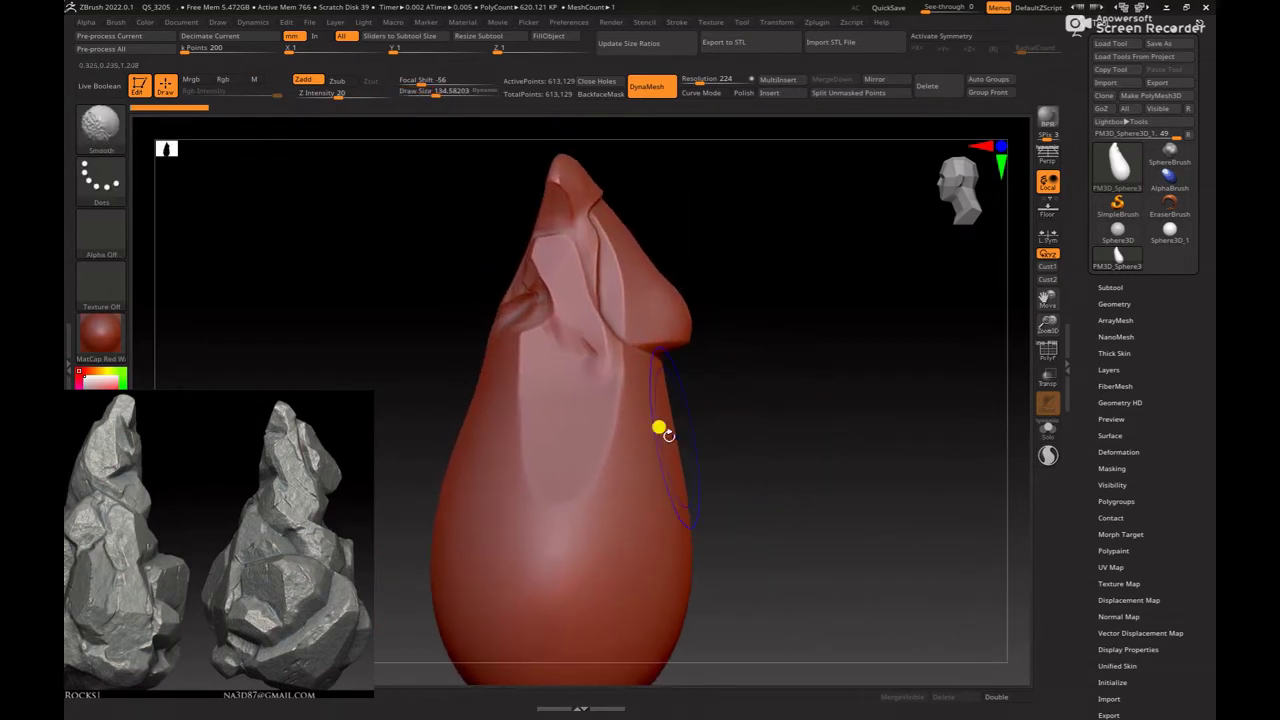
pyautogui.moveTo(743, 409)
pyautogui.mouseDown()
pyautogui.moveTo(740, 423)
pyautogui.moveTo(618, 467)
pyautogui.mouseUp()
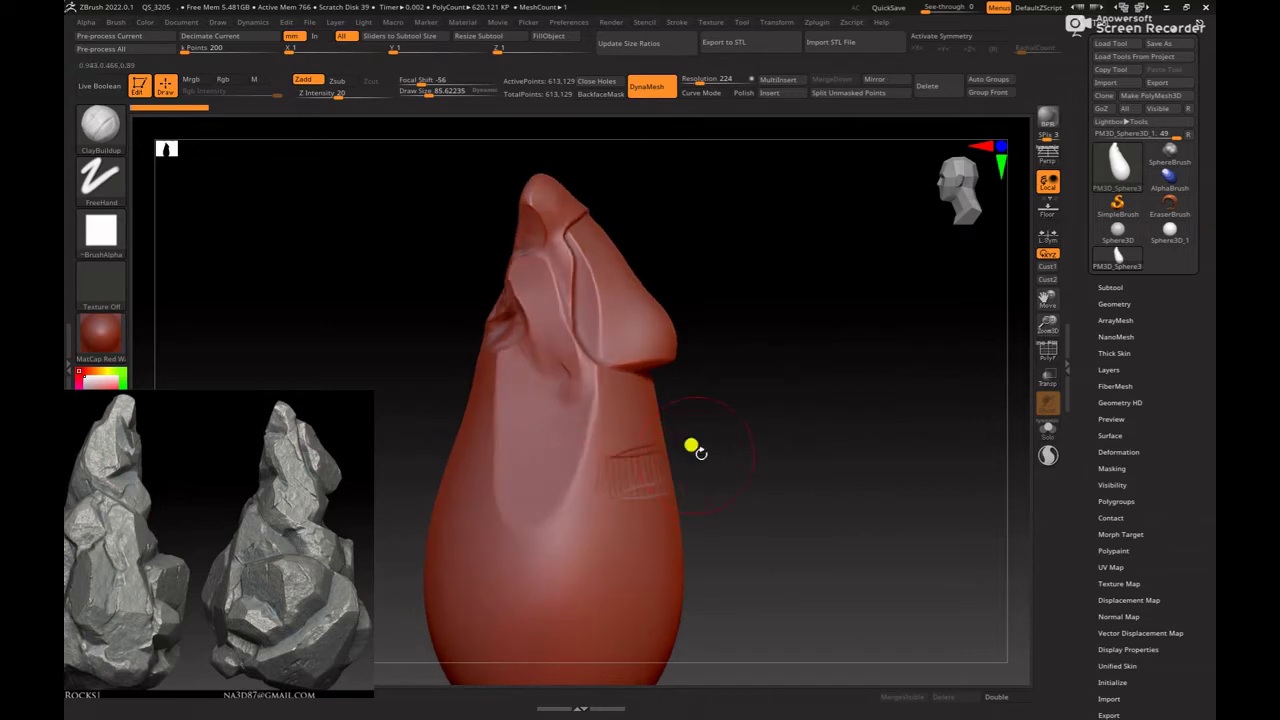
pyautogui.moveTo(692, 446)
pyautogui.mouseDown()
pyautogui.moveTo(597, 463)
pyautogui.moveTo(820, 417)
pyautogui.moveTo(806, 451)
pyautogui.moveTo(660, 476)
pyautogui.mouseUp()
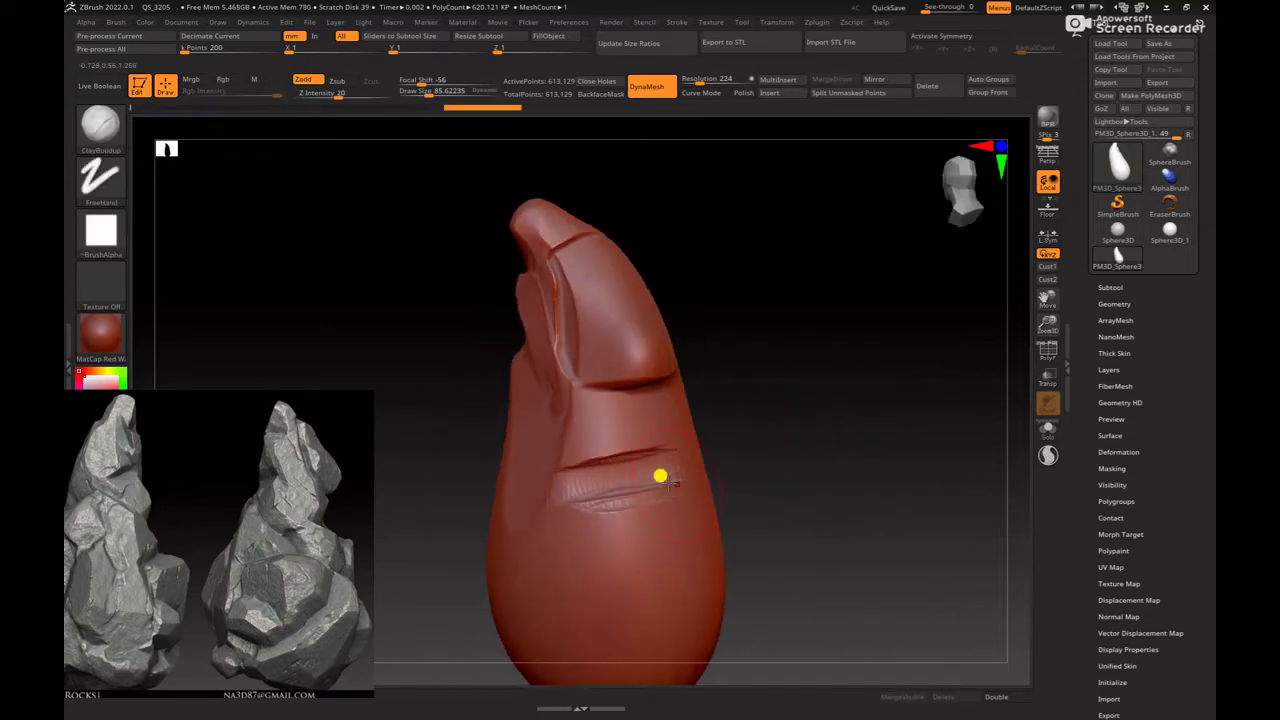
pyautogui.moveTo(791, 434)
pyautogui.mouseDown()
pyautogui.moveTo(823, 429)
pyautogui.moveTo(880, 449)
pyautogui.moveTo(826, 421)
pyautogui.moveTo(857, 463)
pyautogui.moveTo(820, 483)
pyautogui.mouseUp()
pyautogui.moveTo(680, 460); pyautogui.dragTo(763, 440)
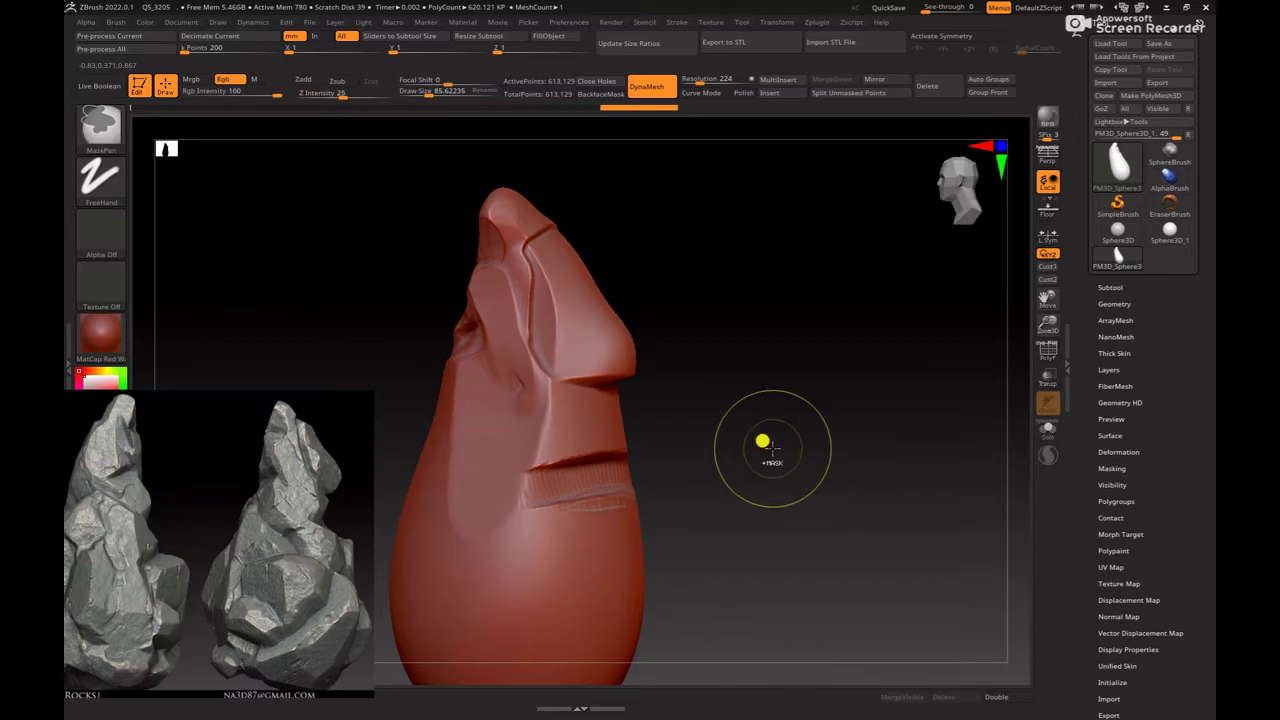
pyautogui.hotkey('ctrl', 'shift')
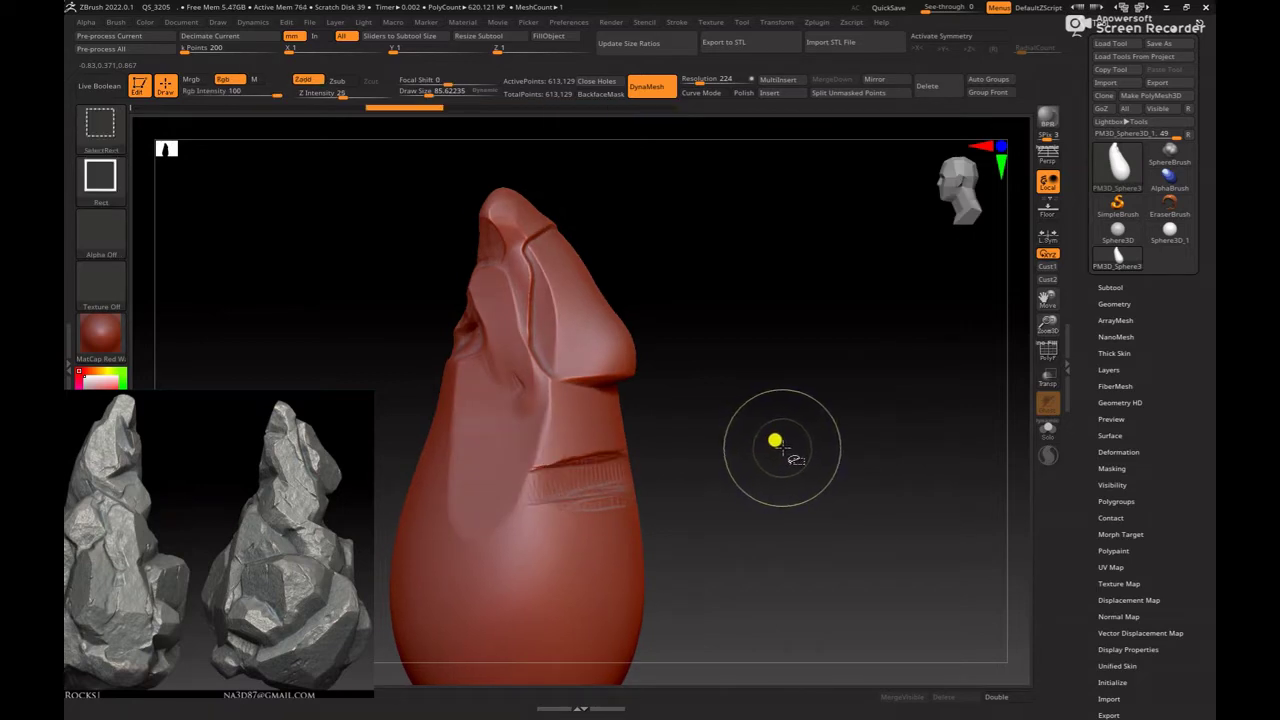
pyautogui.moveTo(794, 461)
pyautogui.mouseDown()
pyautogui.moveTo(752, 392)
pyautogui.moveTo(788, 420)
pyautogui.moveTo(768, 406)
pyautogui.moveTo(786, 400)
pyautogui.moveTo(769, 414)
pyautogui.moveTo(801, 446)
pyautogui.moveTo(737, 463)
pyautogui.moveTo(648, 444)
pyautogui.moveTo(603, 417)
pyautogui.moveTo(611, 402)
pyautogui.mouseUp()
# Step: Load hPolish and polish a flat facet just beneath the horizontal crack
pyautogui.press('b')
pyautogui.press('Escape')
pyautogui.press('shift')
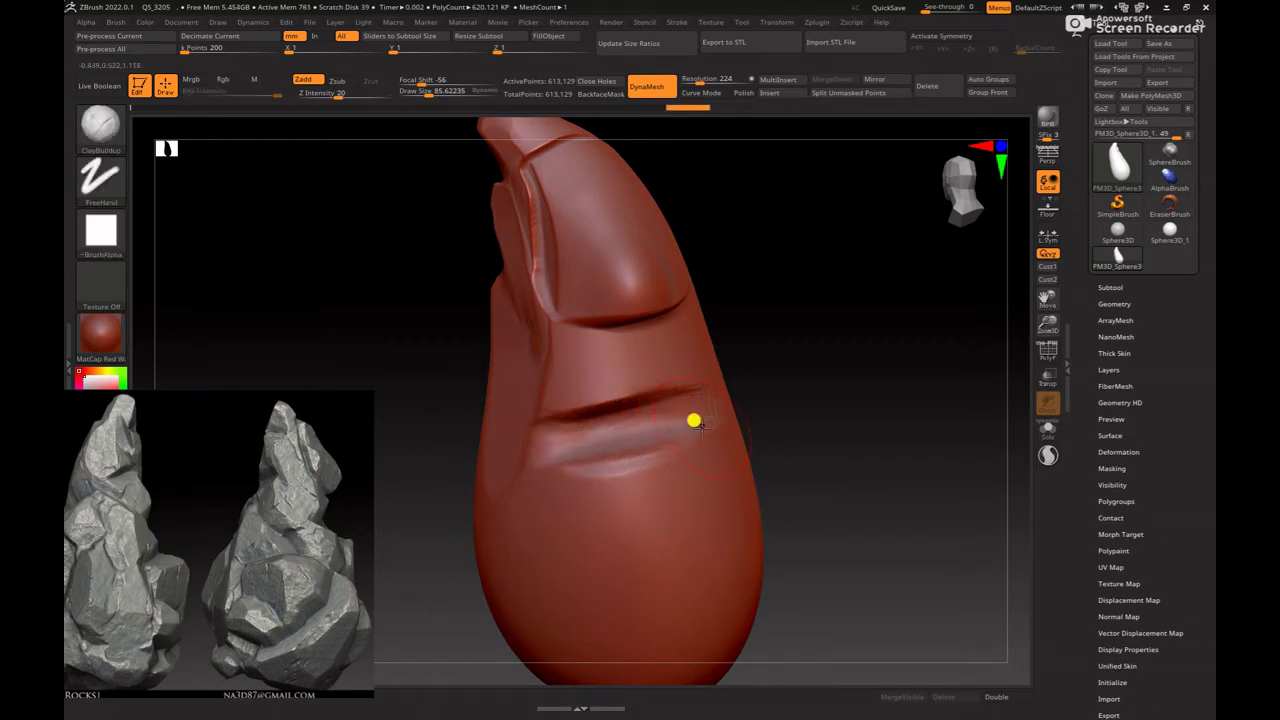
pyautogui.press('b')
pyautogui.press('h')
pyautogui.press('p')
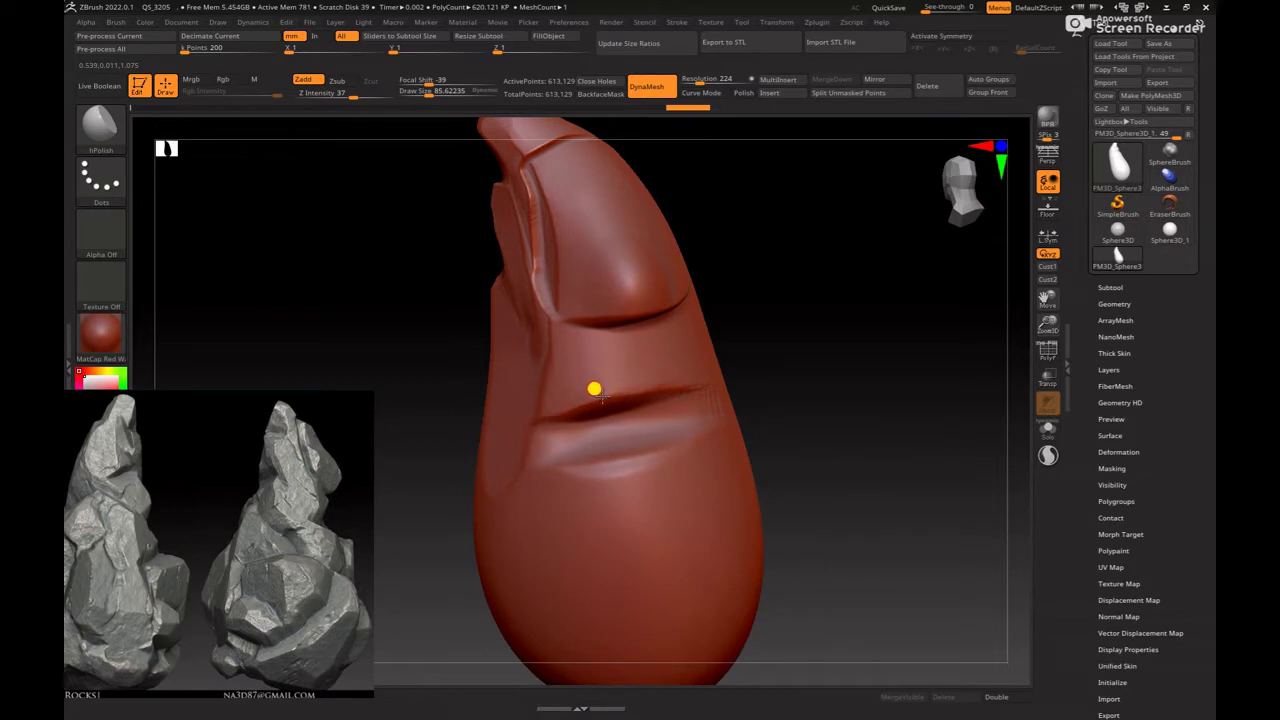
pyautogui.moveTo(851, 380); pyautogui.dragTo(695, 382)
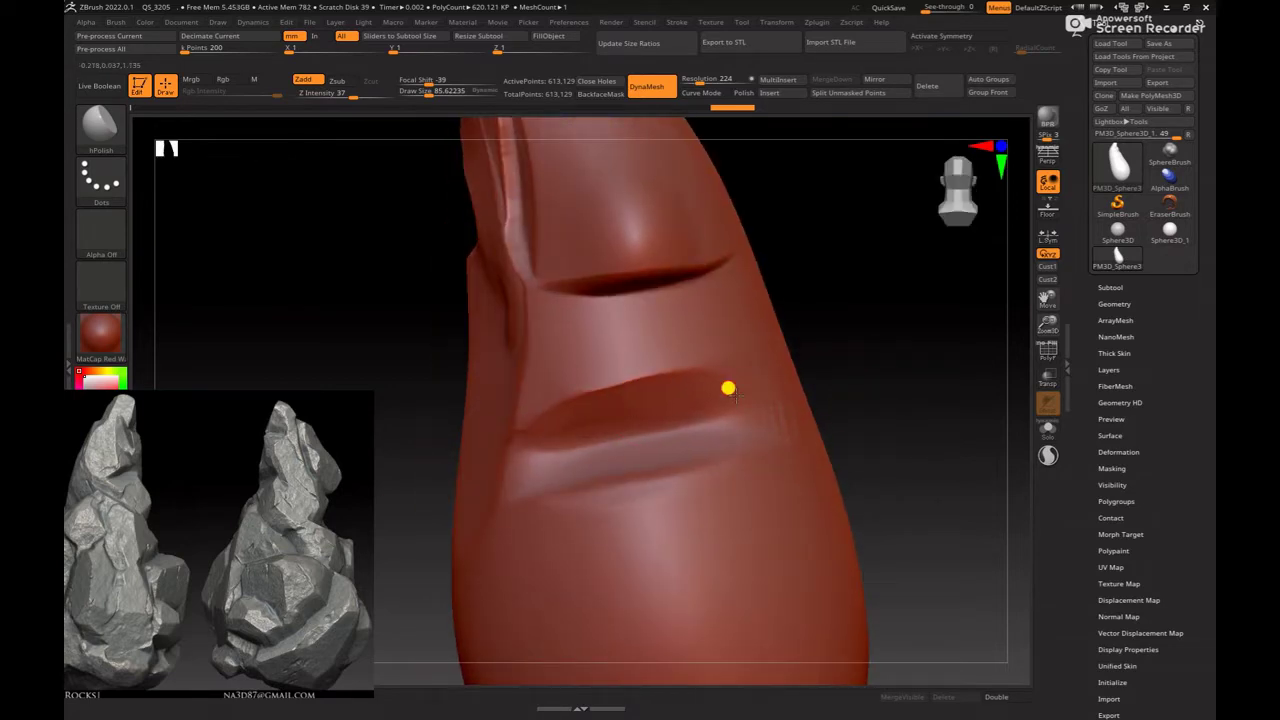
pyautogui.moveTo(881, 382); pyautogui.dragTo(686, 476)
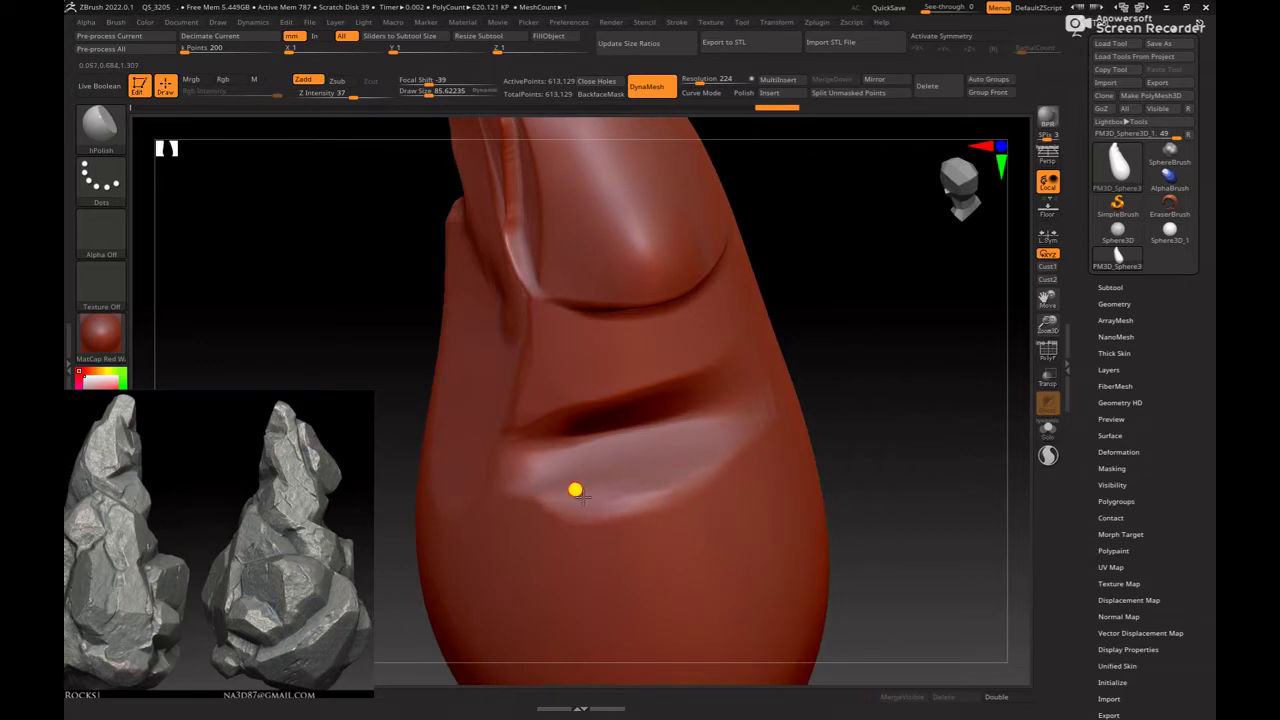
pyautogui.moveTo(577, 490); pyautogui.dragTo(550, 488)
pyautogui.moveTo(620, 456); pyautogui.dragTo(689, 443)
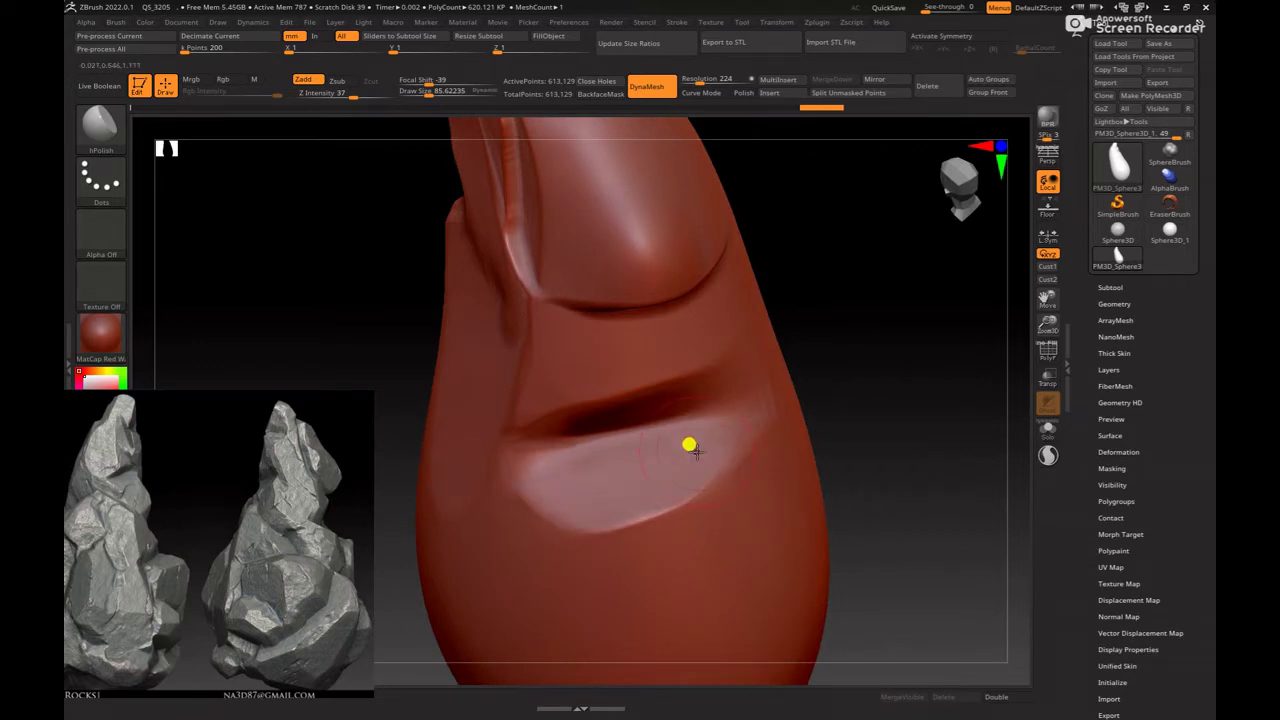
pyautogui.press('ctrl')
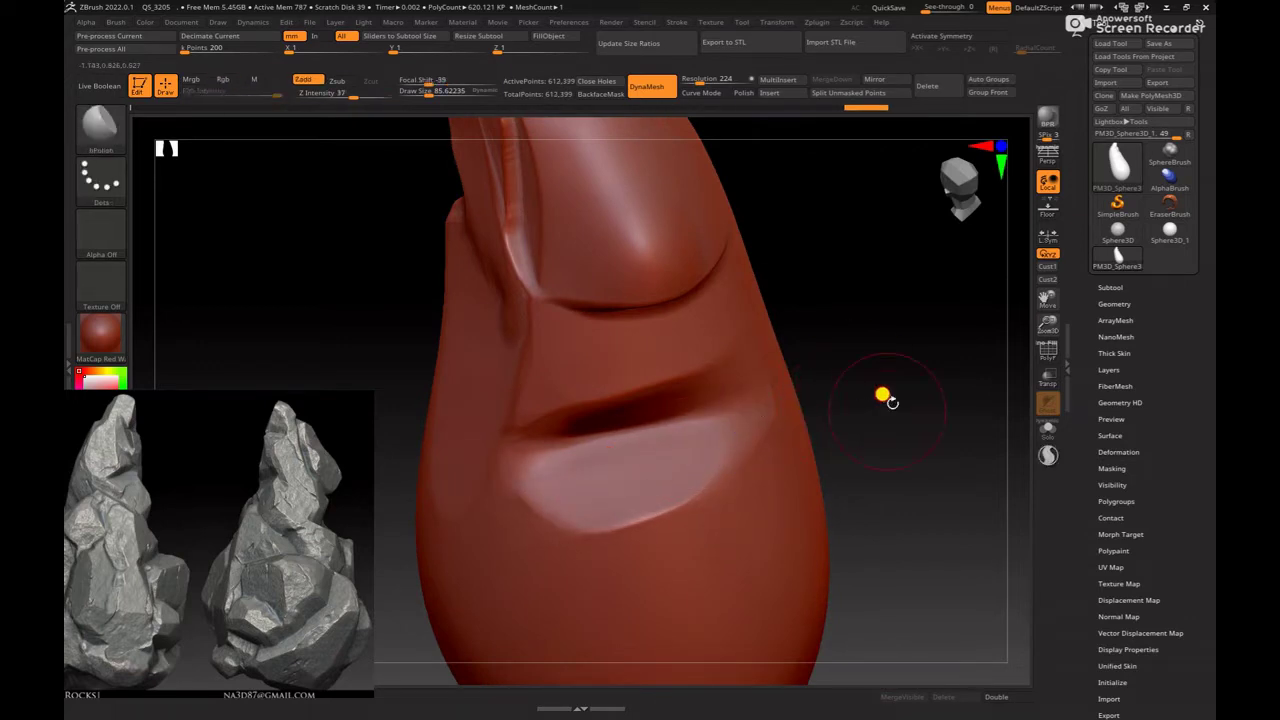
# Step: Zoom out to the whole spire and load the Move brush at Z intensity 51
pyautogui.moveTo(886, 394)
pyautogui.mouseDown()
pyautogui.moveTo(960, 400)
pyautogui.moveTo(858, 376)
pyautogui.moveTo(891, 366)
pyautogui.moveTo(871, 429)
pyautogui.moveTo(835, 402)
pyautogui.moveTo(886, 483)
pyautogui.moveTo(871, 423)
pyautogui.moveTo(851, 471)
pyautogui.moveTo(666, 436)
pyautogui.mouseUp()
pyautogui.press('b')
pyautogui.press('m')
pyautogui.press('v')
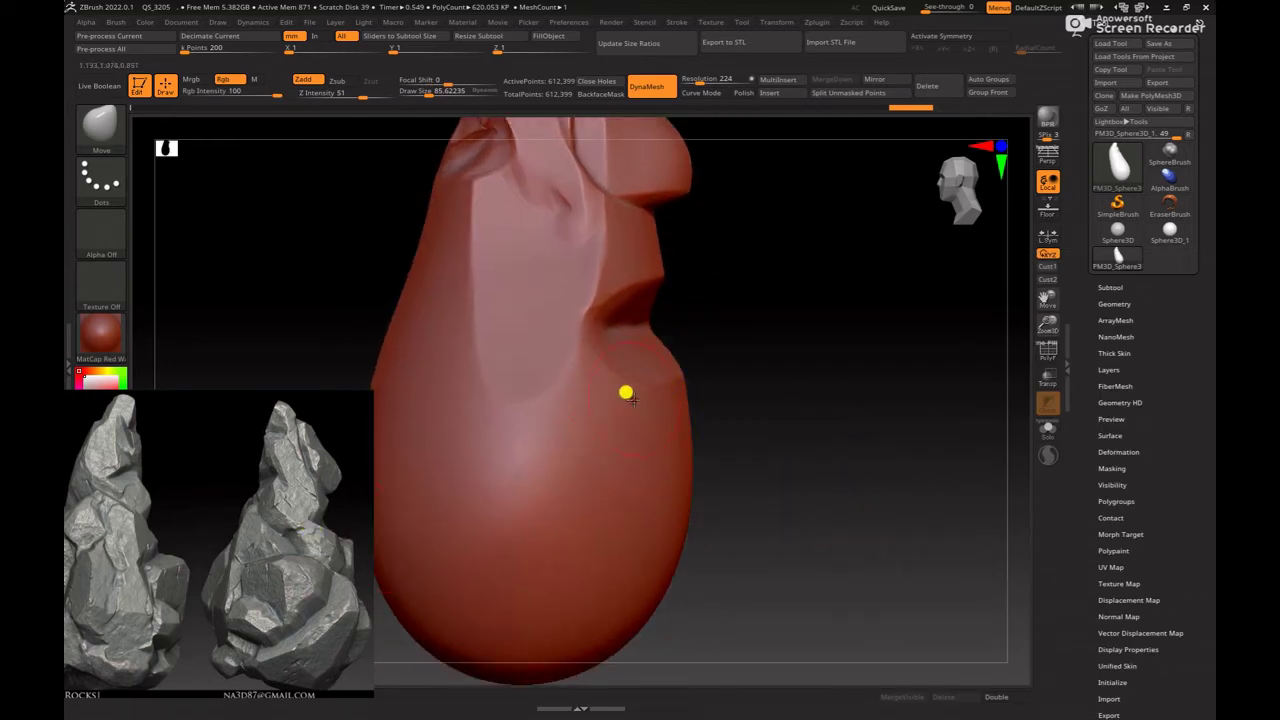
# Step: Shrink the brush to about 58 and mask a rectangular block on the spire's side
pyautogui.press('space')
pyautogui.moveTo(631, 369)
pyautogui.mouseDown()
pyautogui.moveTo(591, 356)
pyautogui.moveTo(574, 329)
pyautogui.mouseUp()
pyautogui.press('space')
pyautogui.press('space')
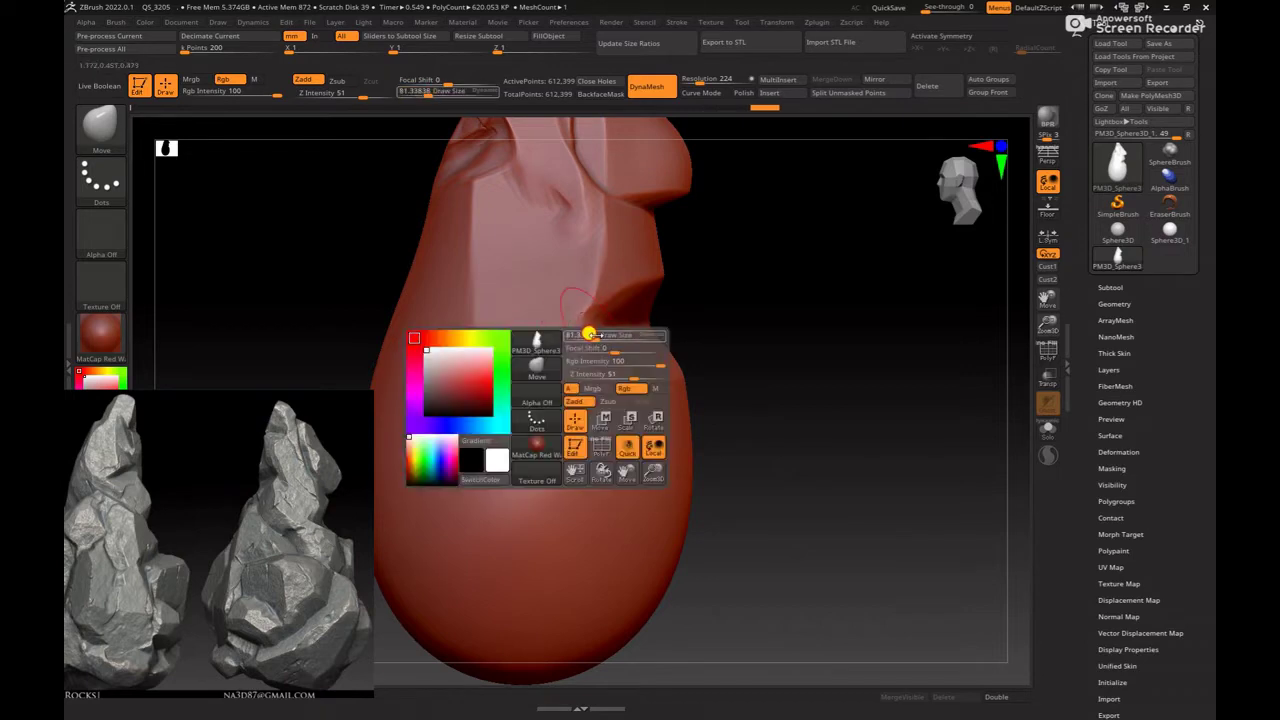
pyautogui.press('ctrl')
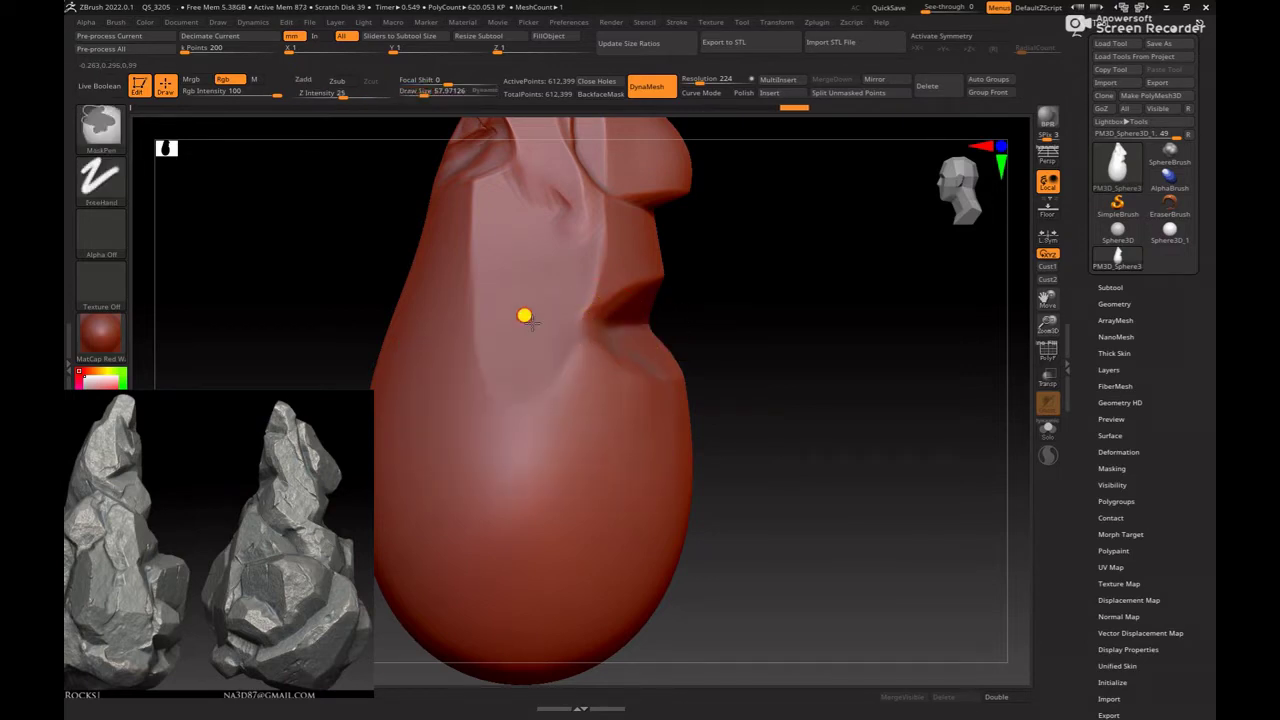
pyautogui.keyDown('ctrl'); pyautogui.moveTo(686, 320); pyautogui.dragTo(533, 218); pyautogui.keyUp('ctrl')
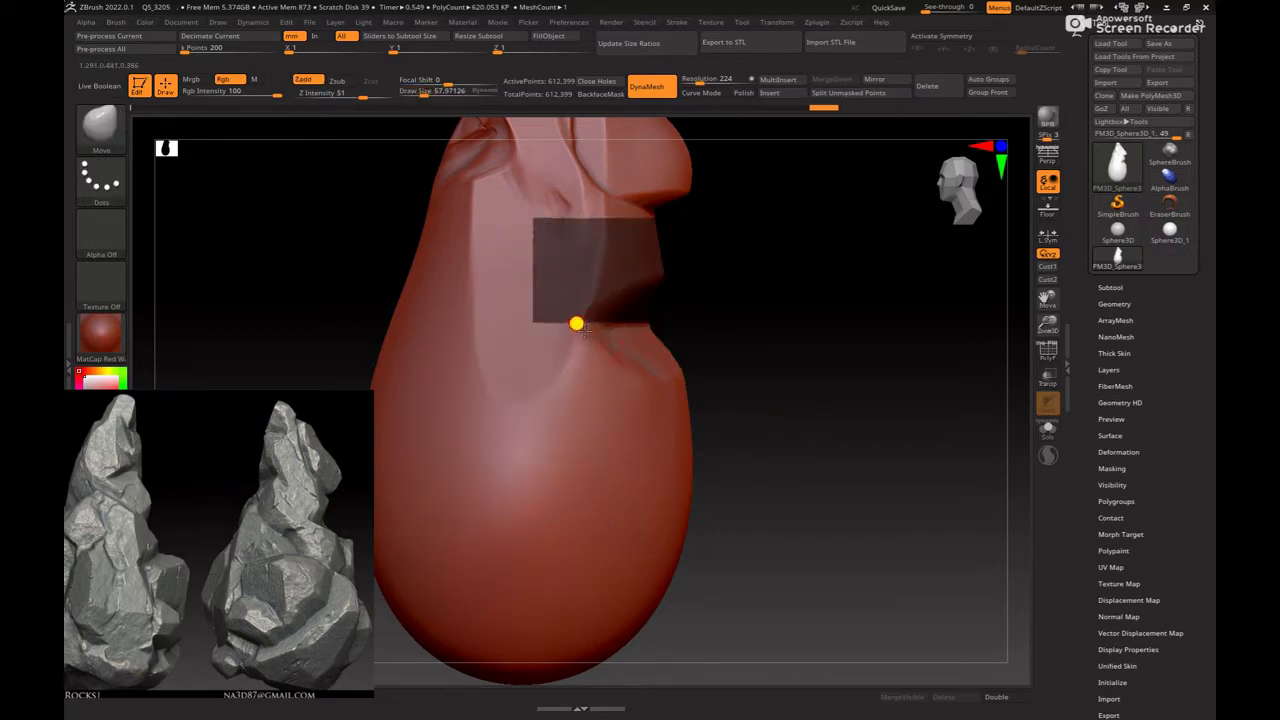
# Step: Enlarge the brush to about 73 and orbit and zoom in on the masked area
pyautogui.press('space')
pyautogui.press('space')
pyautogui.moveTo(612, 337); pyautogui.dragTo(686, 370)
pyautogui.press('space')
pyautogui.moveTo(762, 375); pyautogui.dragTo(678, 421)
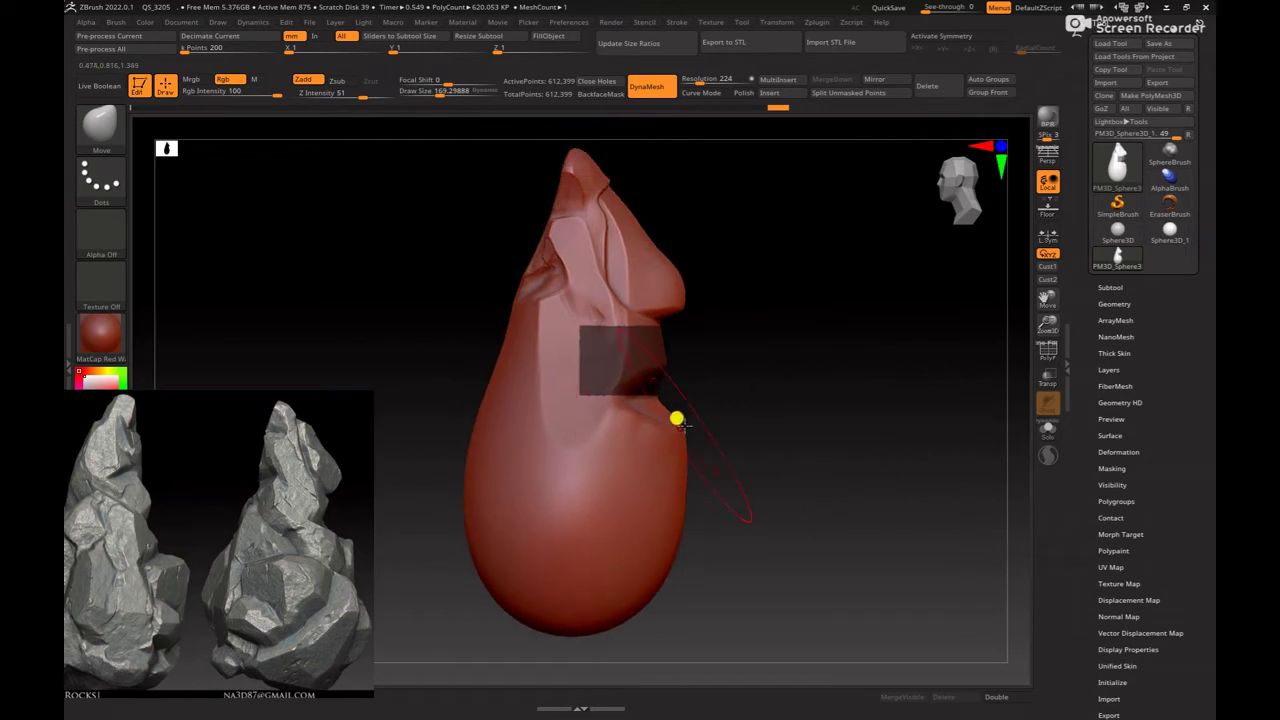
pyautogui.keyDown('ctrl'); pyautogui.moveTo(740, 405); pyautogui.dragTo(728, 420, button='right'); pyautogui.keyUp('ctrl')
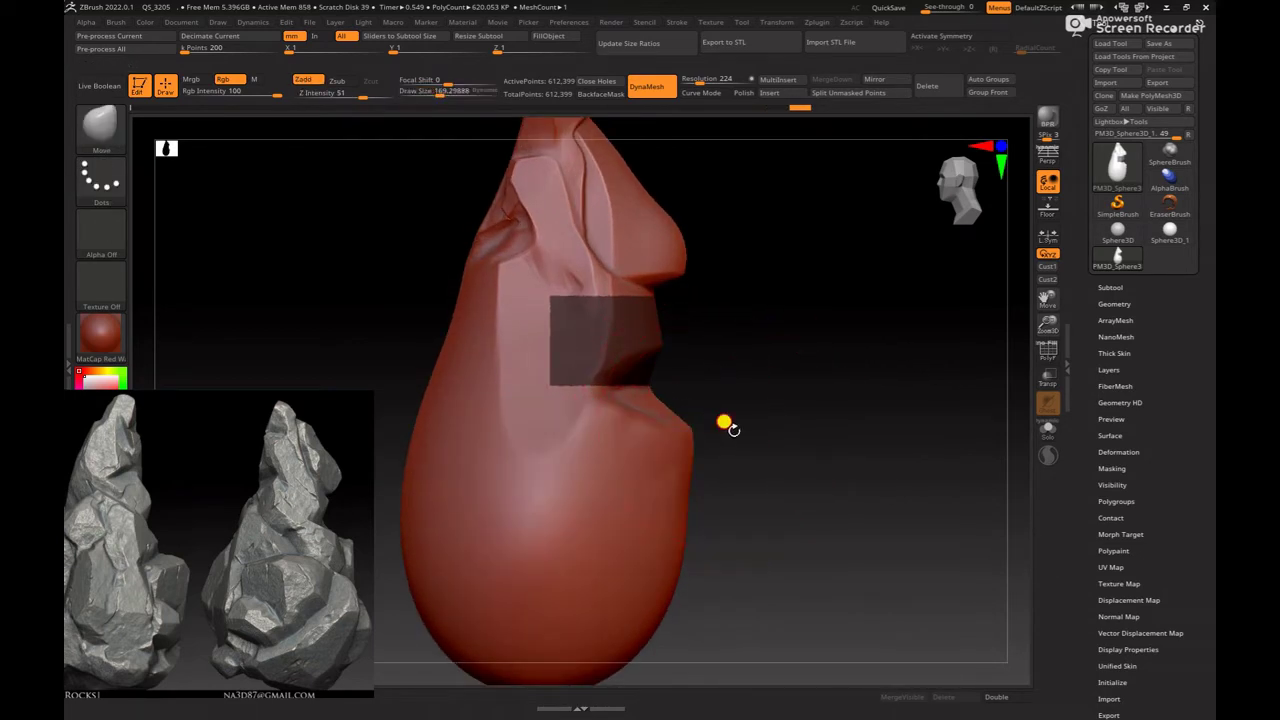
pyautogui.moveTo(726, 423); pyautogui.dragTo(698, 427)
pyautogui.moveTo(773, 416)
pyautogui.mouseDown()
pyautogui.moveTo(677, 440)
pyautogui.moveTo(763, 426)
pyautogui.mouseUp()
# Step: Load the hPolish brush
pyautogui.press('b')
pyautogui.press('h')
pyautogui.press('p')
pyautogui.press('space')
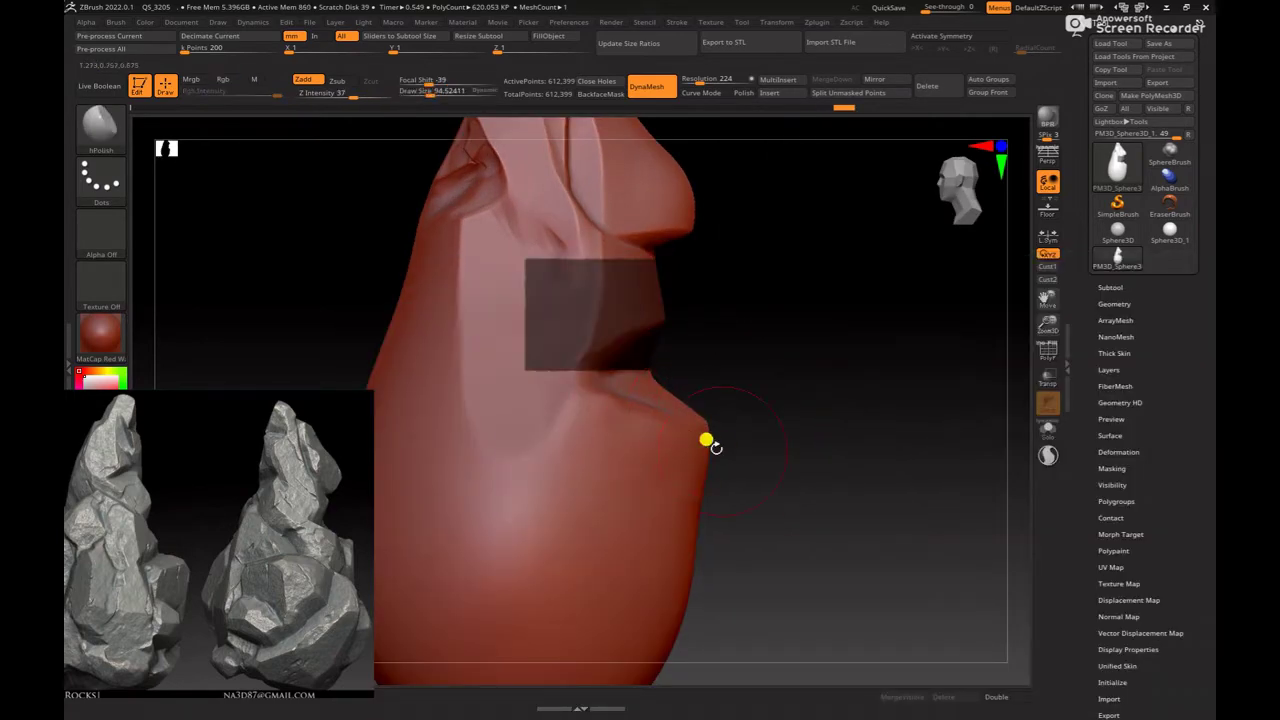
# Step: Build up the lip bump on the lower ledge with ClayBuildup
pyautogui.moveTo(674, 438)
pyautogui.mouseDown()
pyautogui.moveTo(783, 471)
pyautogui.moveTo(676, 369)
pyautogui.moveTo(846, 297)
pyautogui.moveTo(794, 449)
pyautogui.moveTo(646, 451)
pyautogui.mouseUp()
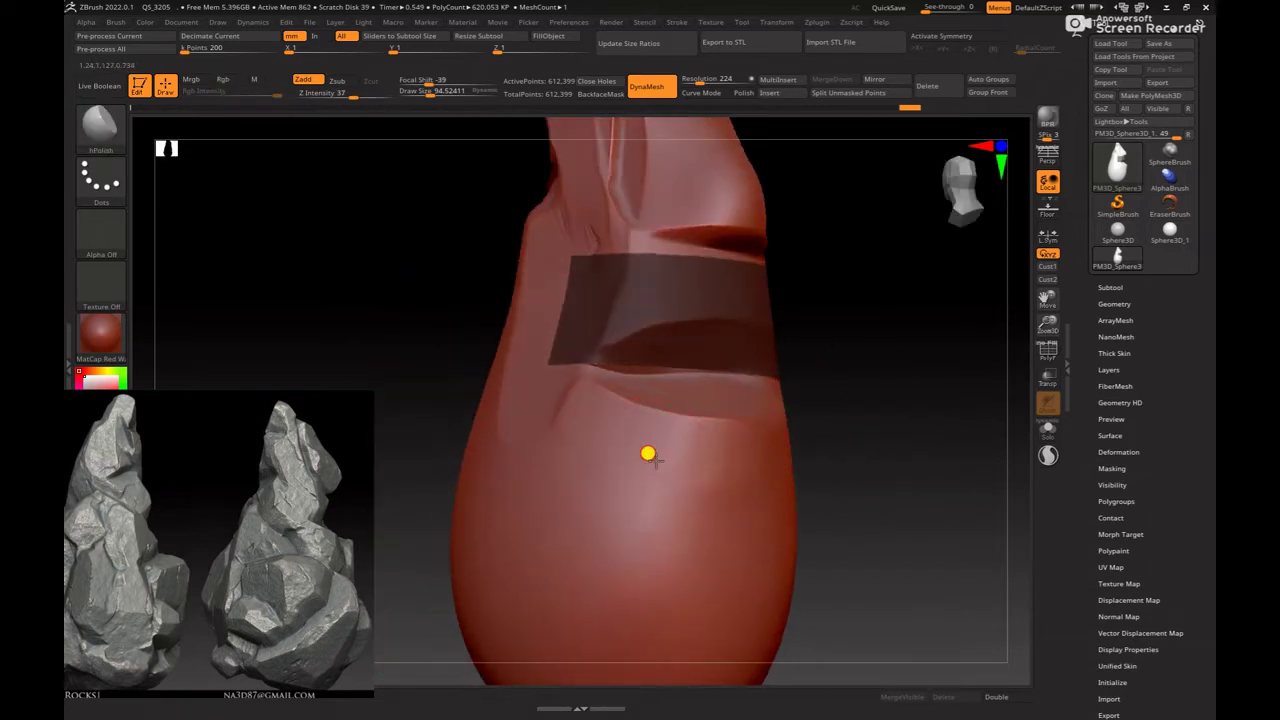
pyautogui.moveTo(929, 467)
pyautogui.mouseDown()
pyautogui.moveTo(583, 426)
pyautogui.moveTo(777, 383)
pyautogui.moveTo(880, 409)
pyautogui.moveTo(811, 320)
pyautogui.moveTo(871, 420)
pyautogui.moveTo(831, 417)
pyautogui.moveTo(840, 408)
pyautogui.moveTo(803, 371)
pyautogui.moveTo(869, 374)
pyautogui.moveTo(614, 409)
pyautogui.mouseUp()
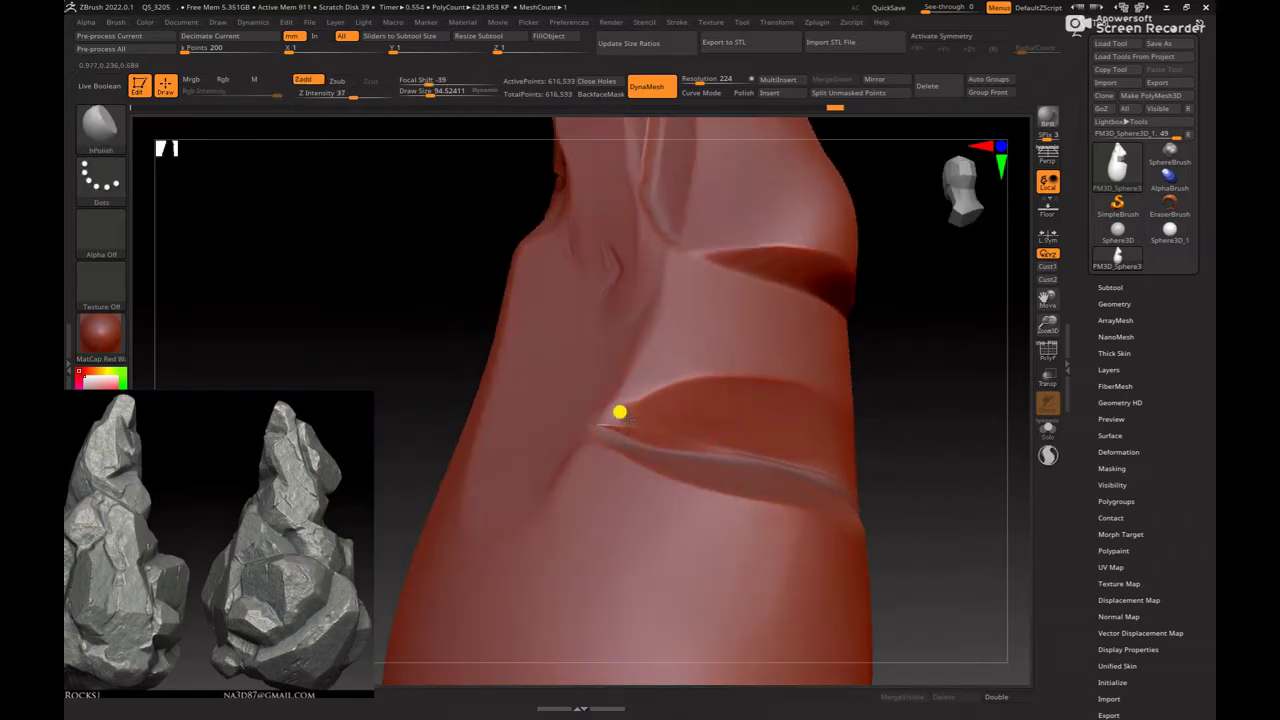
pyautogui.moveTo(768, 401)
pyautogui.mouseDown()
pyautogui.moveTo(974, 454)
pyautogui.moveTo(946, 420)
pyautogui.moveTo(837, 409)
pyautogui.moveTo(906, 468)
pyautogui.moveTo(914, 431)
pyautogui.moveTo(871, 383)
pyautogui.moveTo(883, 389)
pyautogui.moveTo(803, 418)
pyautogui.mouseUp()
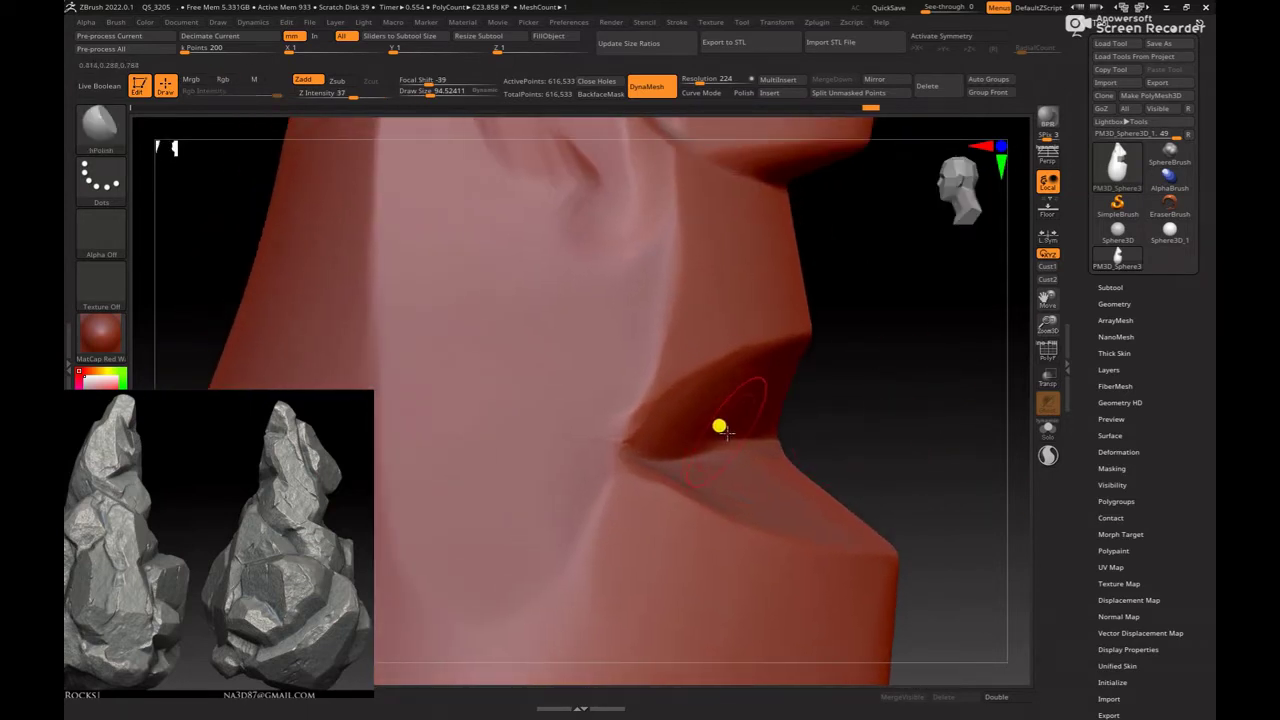
pyautogui.press('b')
pyautogui.press('c')
pyautogui.press('b')
pyautogui.press('space')
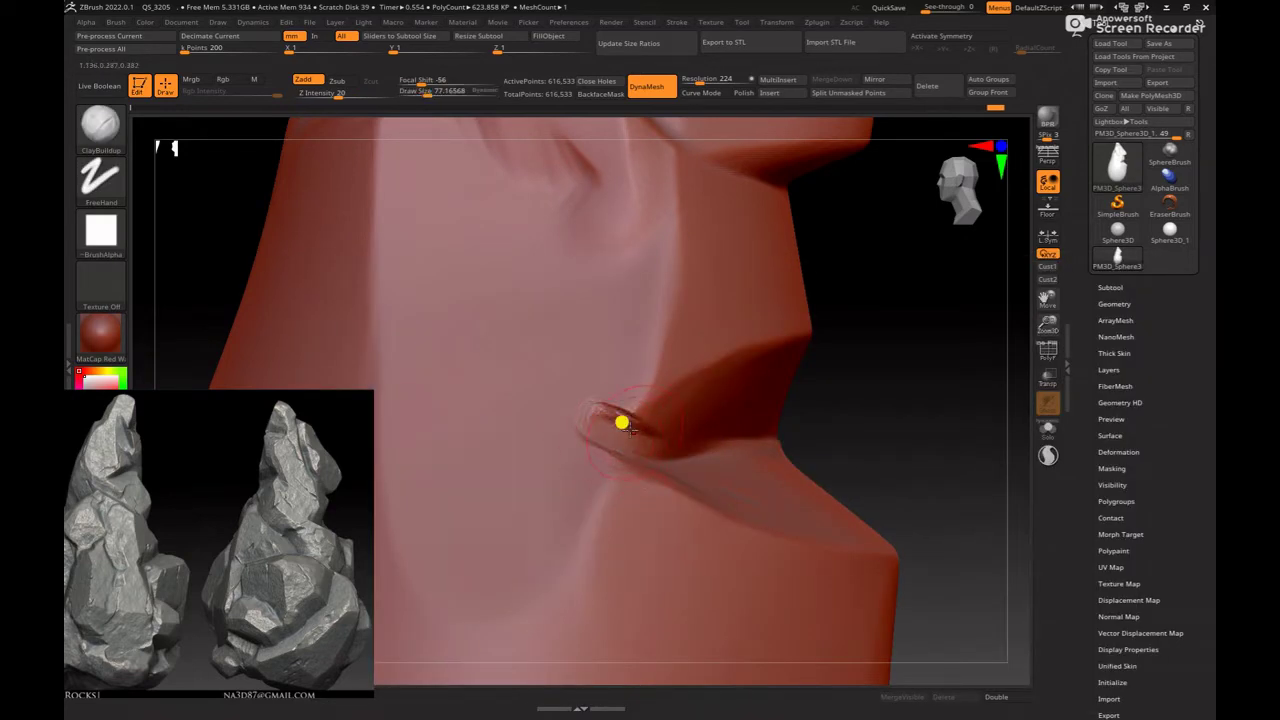
pyautogui.moveTo(622, 423); pyautogui.dragTo(654, 423)
# Step: Switch back to hPolish with a larger brush and orbit to inspect the ledge
pyautogui.press('b')
pyautogui.press('Escape')
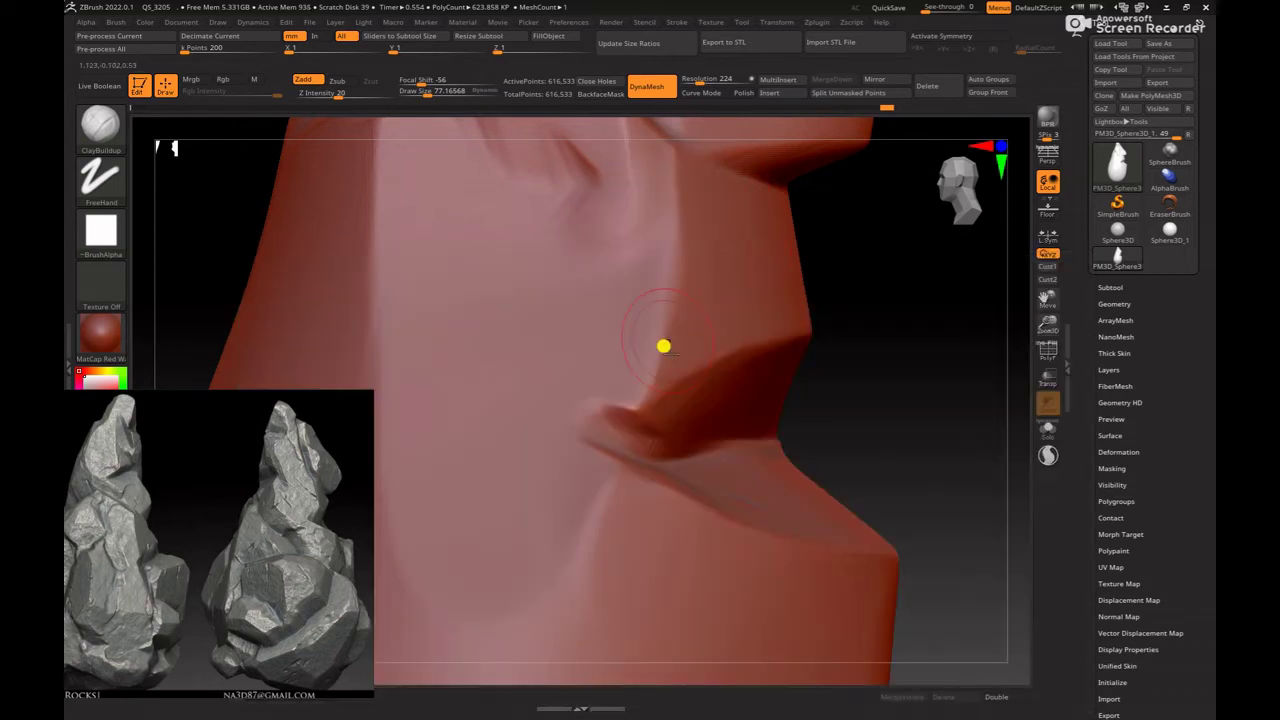
pyautogui.press('b')
pyautogui.press('h')
pyautogui.press('p')
pyautogui.press('space')
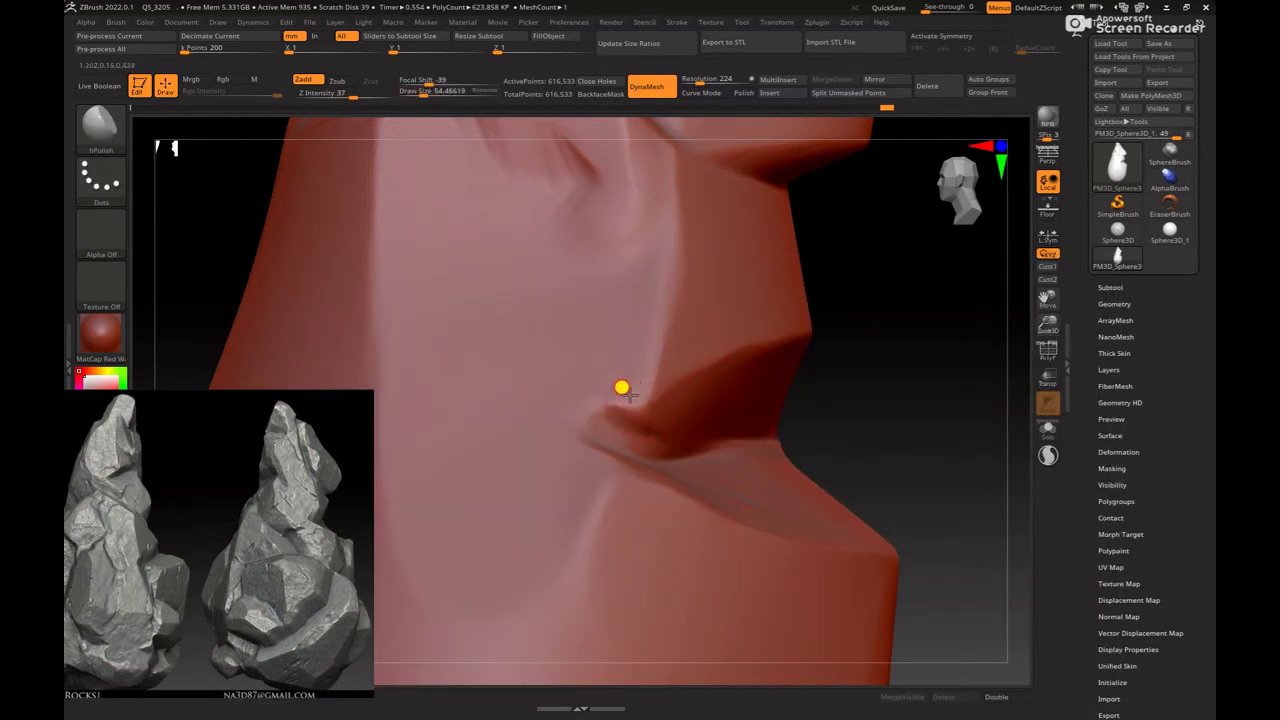
pyautogui.press('space')
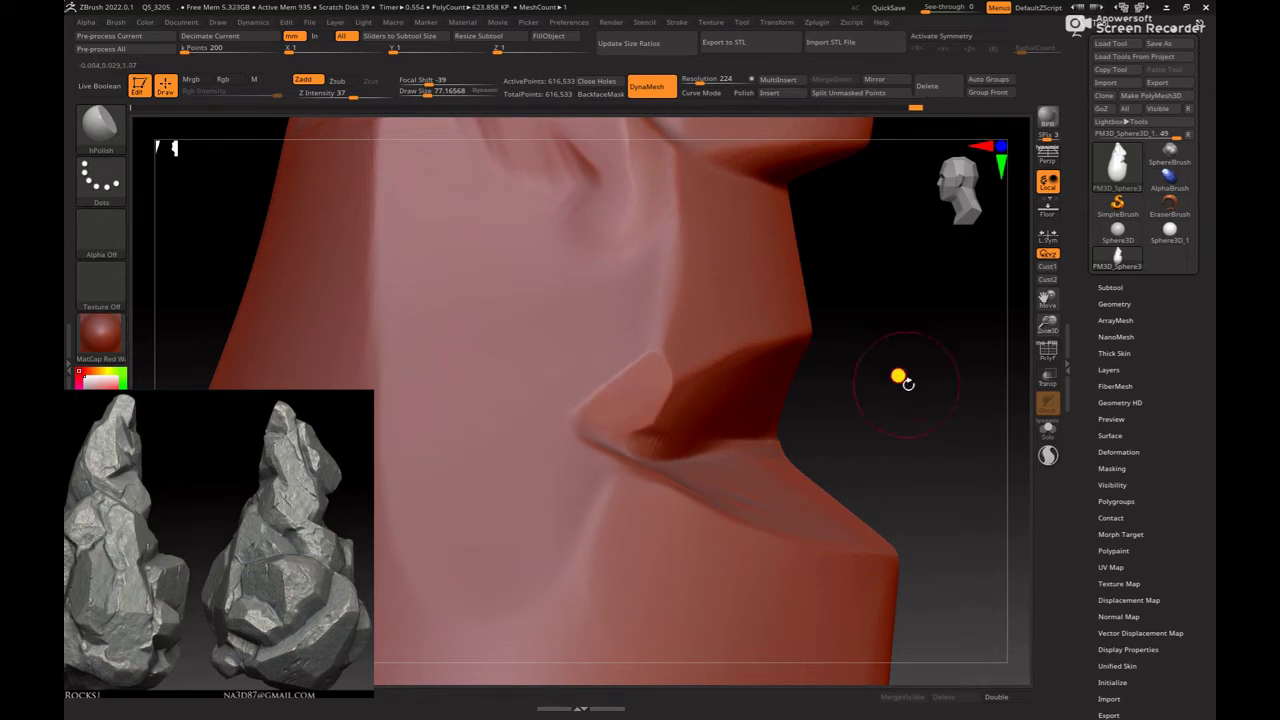
pyautogui.moveTo(903, 377)
pyautogui.mouseDown()
pyautogui.moveTo(826, 331)
pyautogui.moveTo(830, 408)
pyautogui.moveTo(640, 421)
pyautogui.mouseUp()
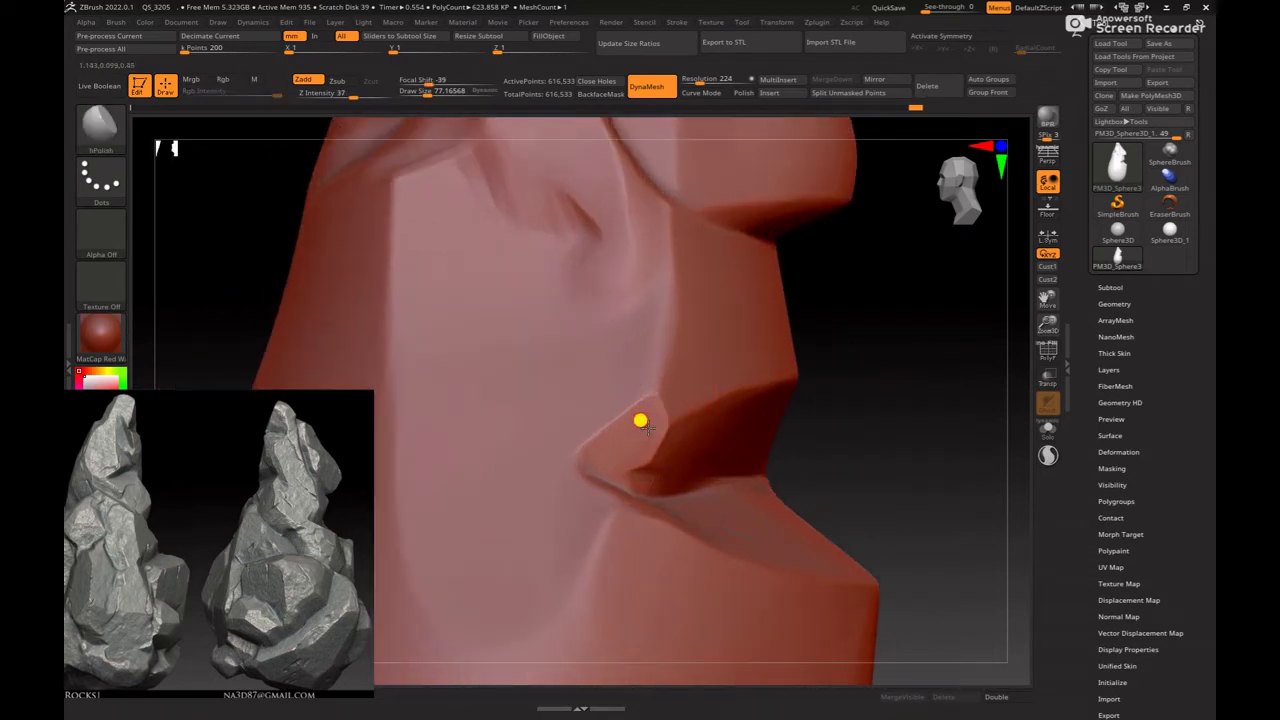
pyautogui.moveTo(817, 338)
pyautogui.mouseDown()
pyautogui.moveTo(946, 423)
pyautogui.moveTo(920, 403)
pyautogui.moveTo(954, 463)
pyautogui.moveTo(986, 469)
pyautogui.moveTo(912, 445)
pyautogui.moveTo(949, 477)
pyautogui.moveTo(851, 394)
pyautogui.moveTo(879, 428)
pyautogui.mouseUp()
# Step: Carve cross-hatched ClayBuildup grooves on the facet below the upper crack
pyautogui.press('b')
pyautogui.click(618, 369)
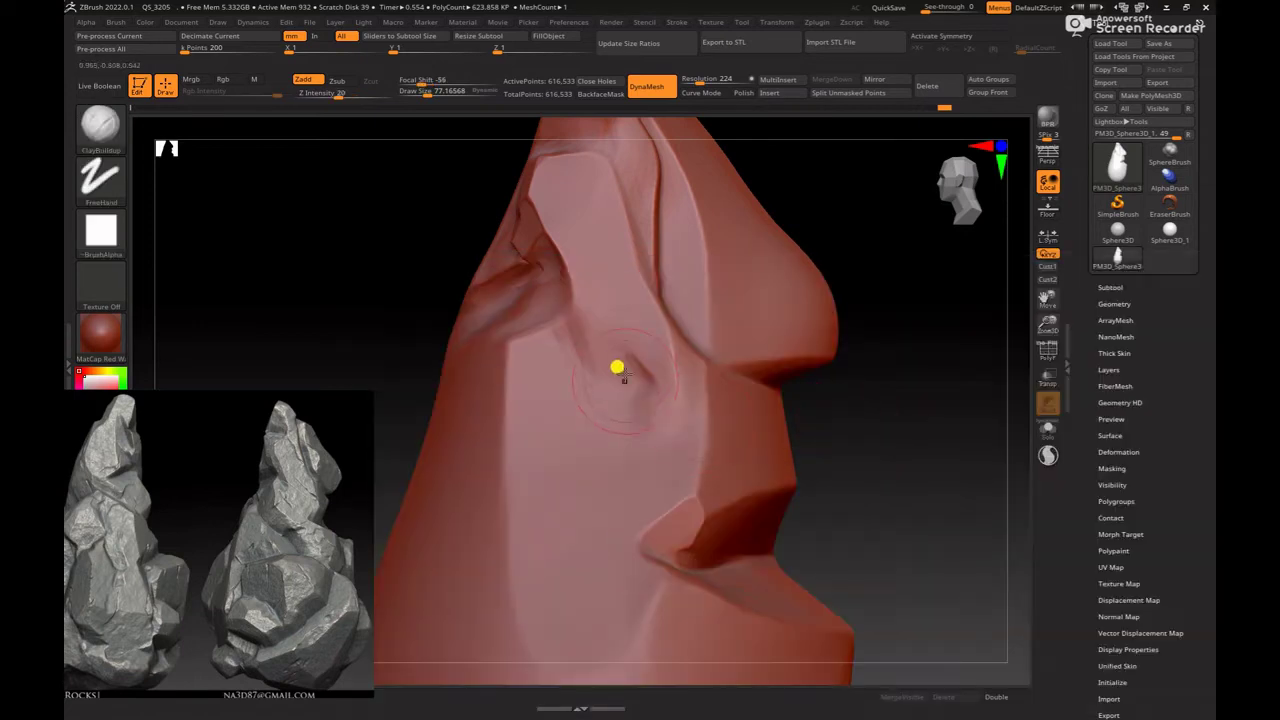
pyautogui.moveTo(562, 318); pyautogui.dragTo(598, 384)
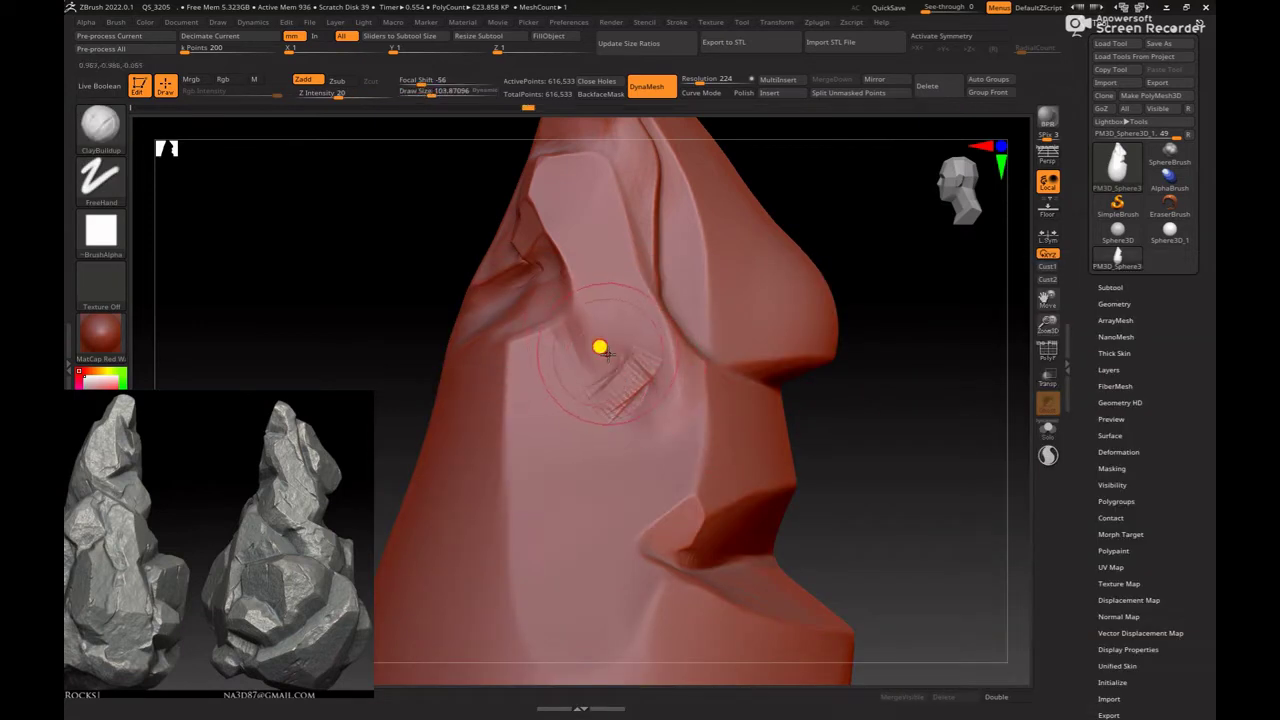
pyautogui.press('space')
pyautogui.press('space')
pyautogui.click(560, 330)
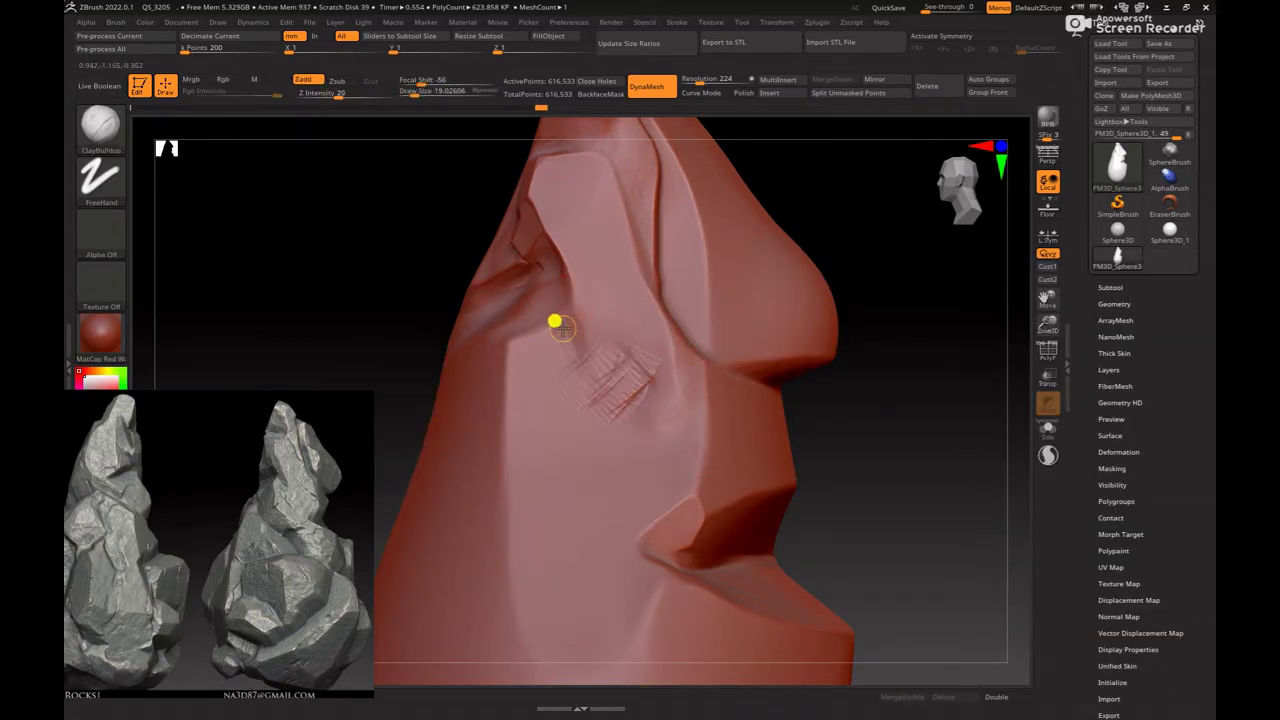
pyautogui.press('space')
pyautogui.moveTo(562, 330); pyautogui.dragTo(563, 348)
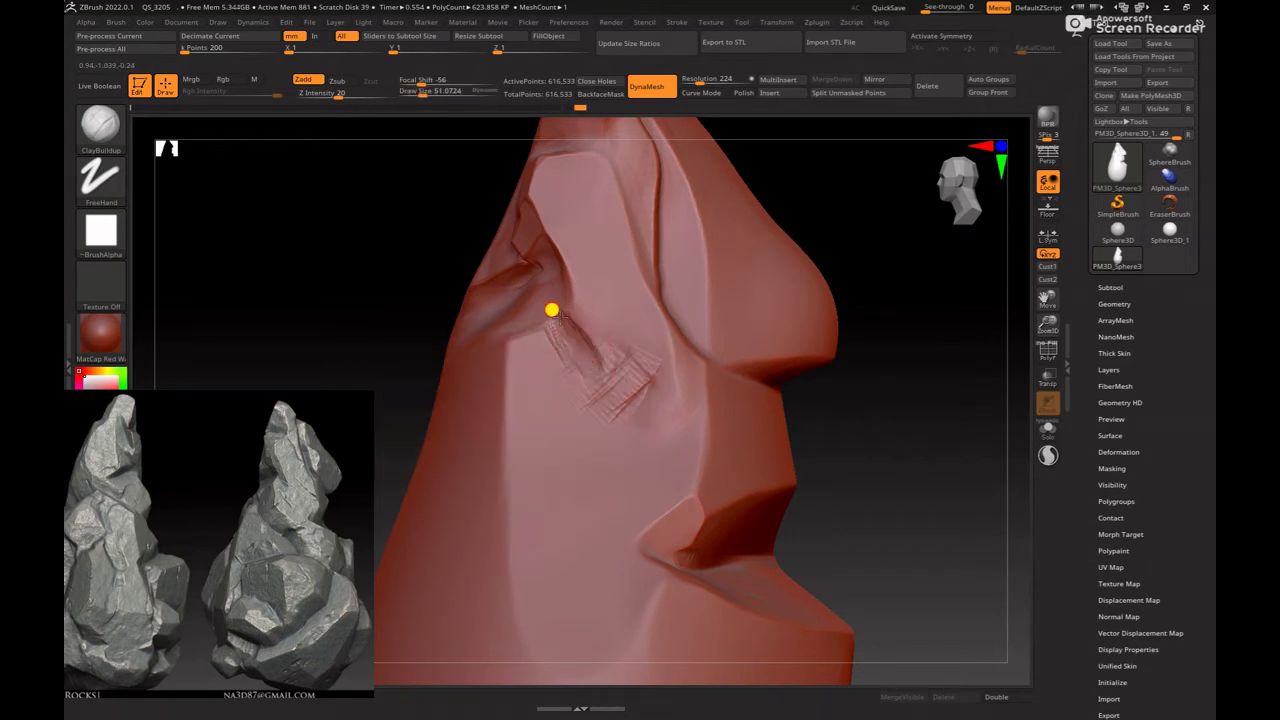
pyautogui.press('space')
pyautogui.moveTo(555, 318); pyautogui.dragTo(590, 372)
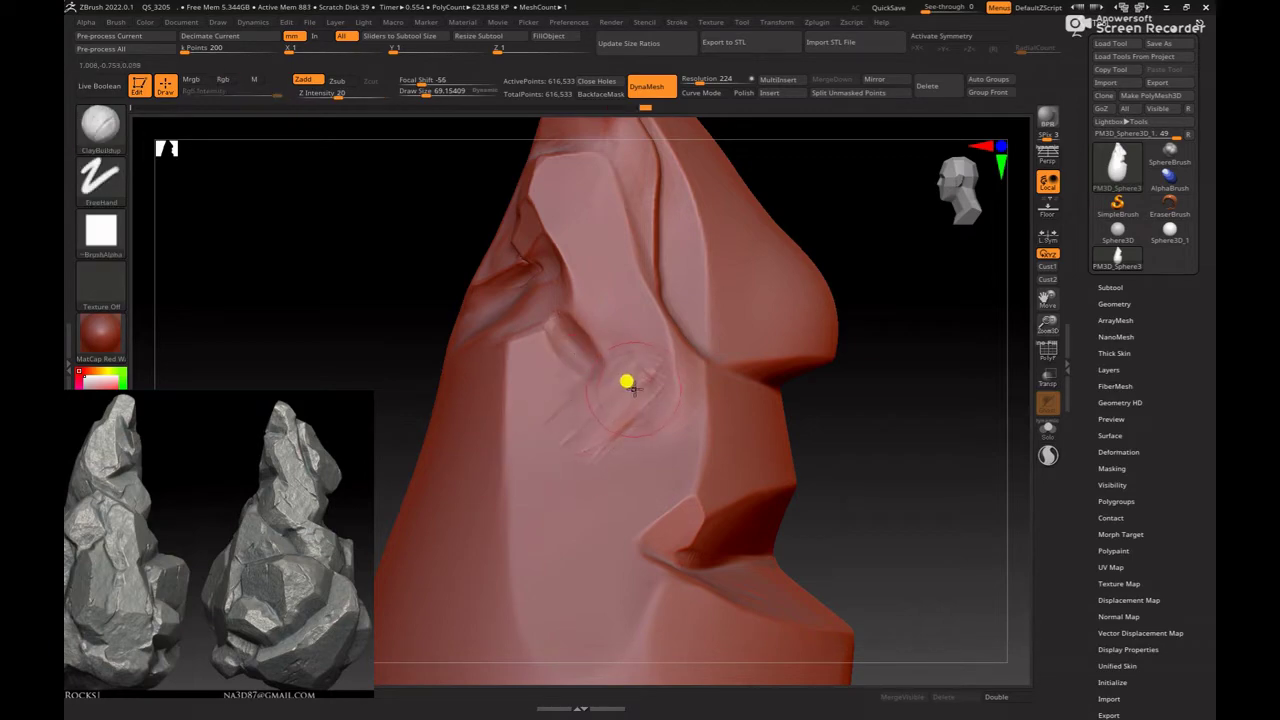
# Step: Switch to hPolish and orbit to show the lip below the overhang
pyautogui.press('b')
pyautogui.press('Escape')
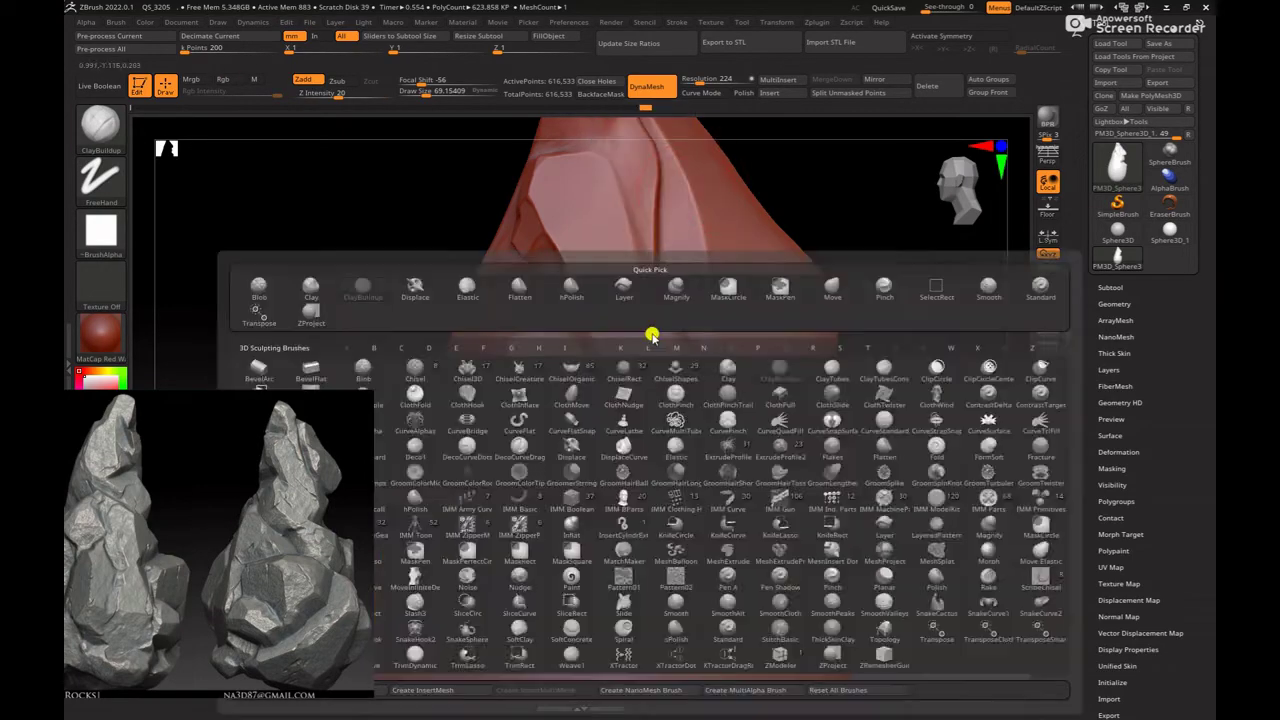
pyautogui.press('b')
pyautogui.press('h')
pyautogui.press('p')
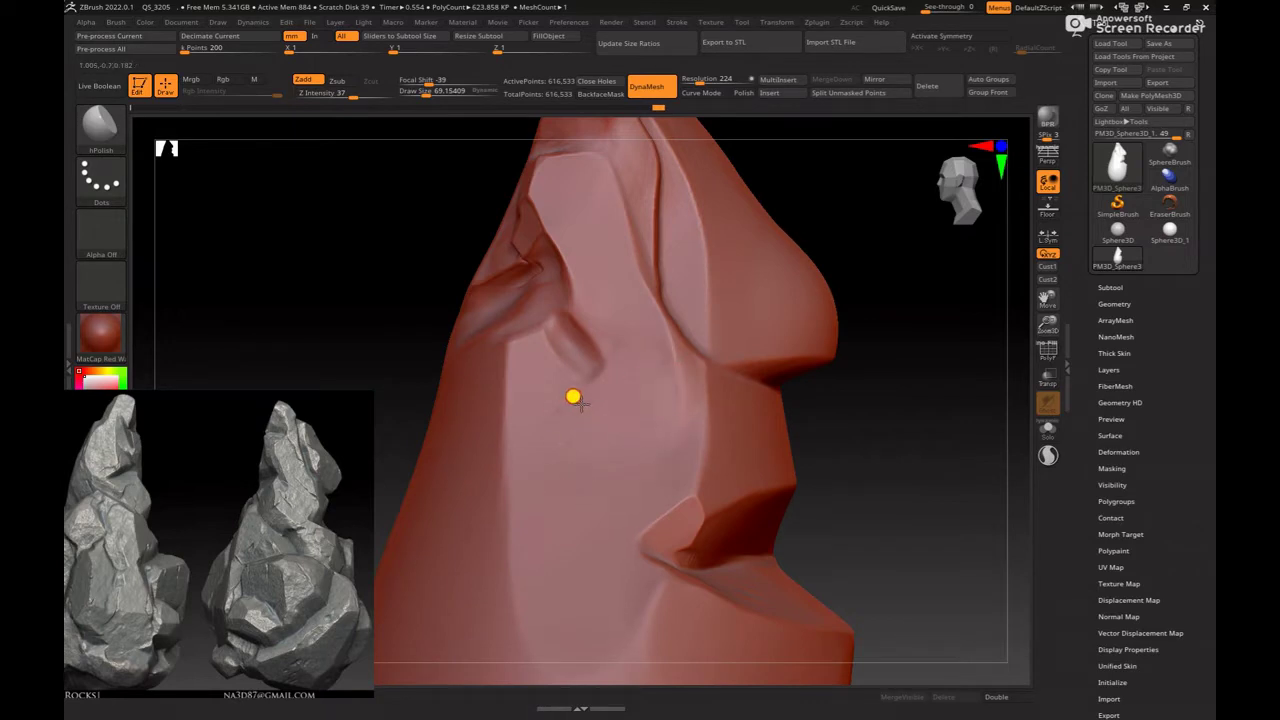
pyautogui.moveTo(886, 411); pyautogui.dragTo(619, 343)
pyautogui.moveTo(639, 419)
pyautogui.mouseDown()
pyautogui.moveTo(969, 434)
pyautogui.moveTo(628, 371)
pyautogui.mouseUp()
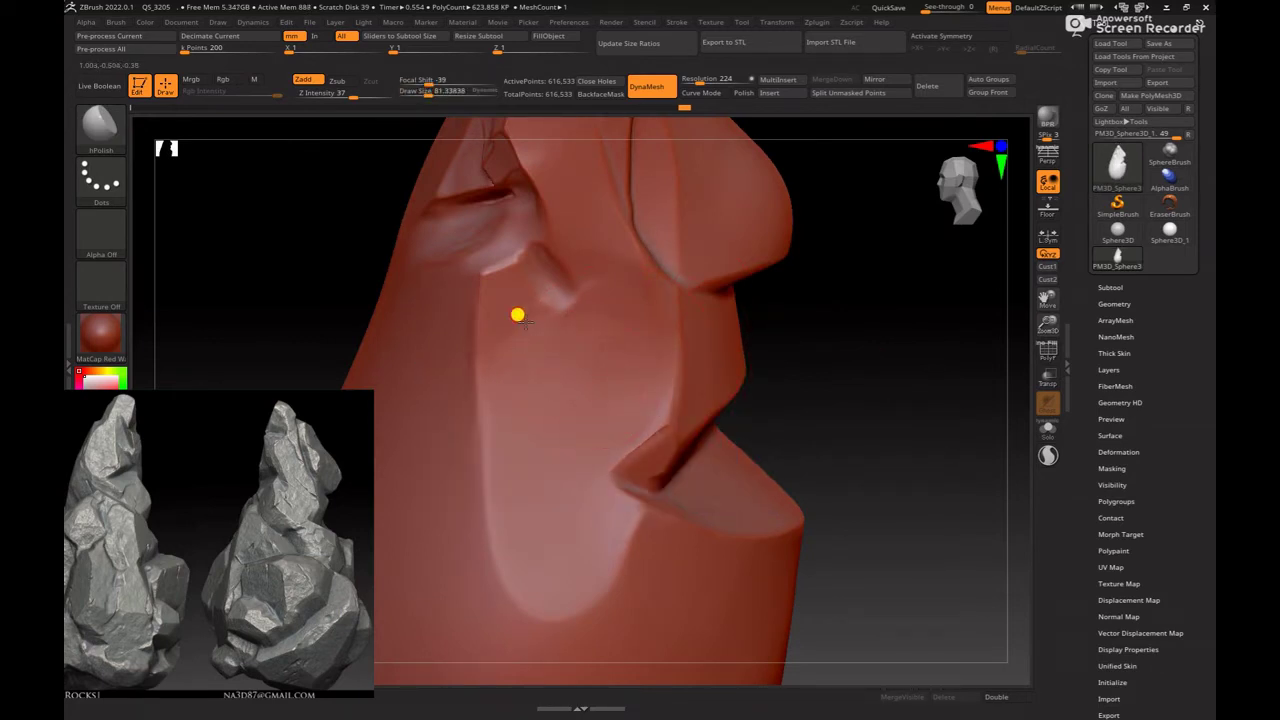
pyautogui.moveTo(720, 367); pyautogui.dragTo(493, 326)
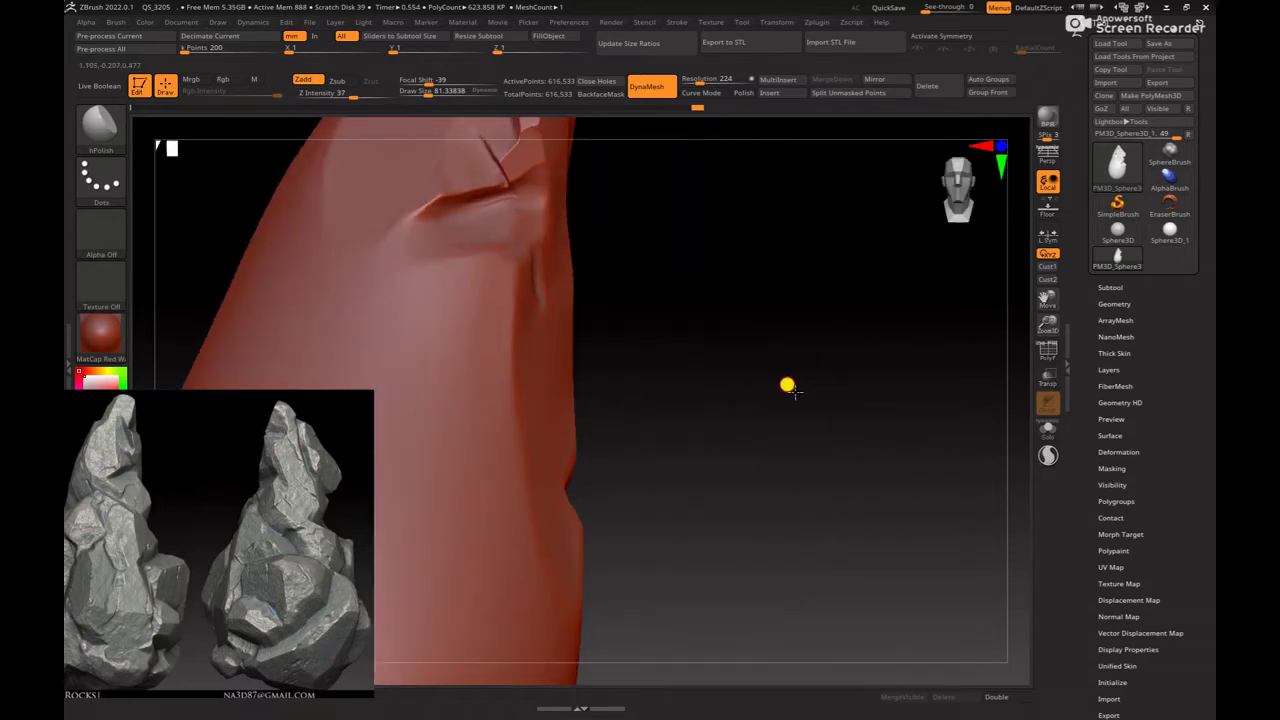
pyautogui.moveTo(786, 380); pyautogui.dragTo(746, 363)
# Step: Shrink the polish brush and smooth the lower ledge, zooming in then out
pyautogui.press('space')
pyautogui.moveTo(641, 455); pyautogui.dragTo(631, 452)
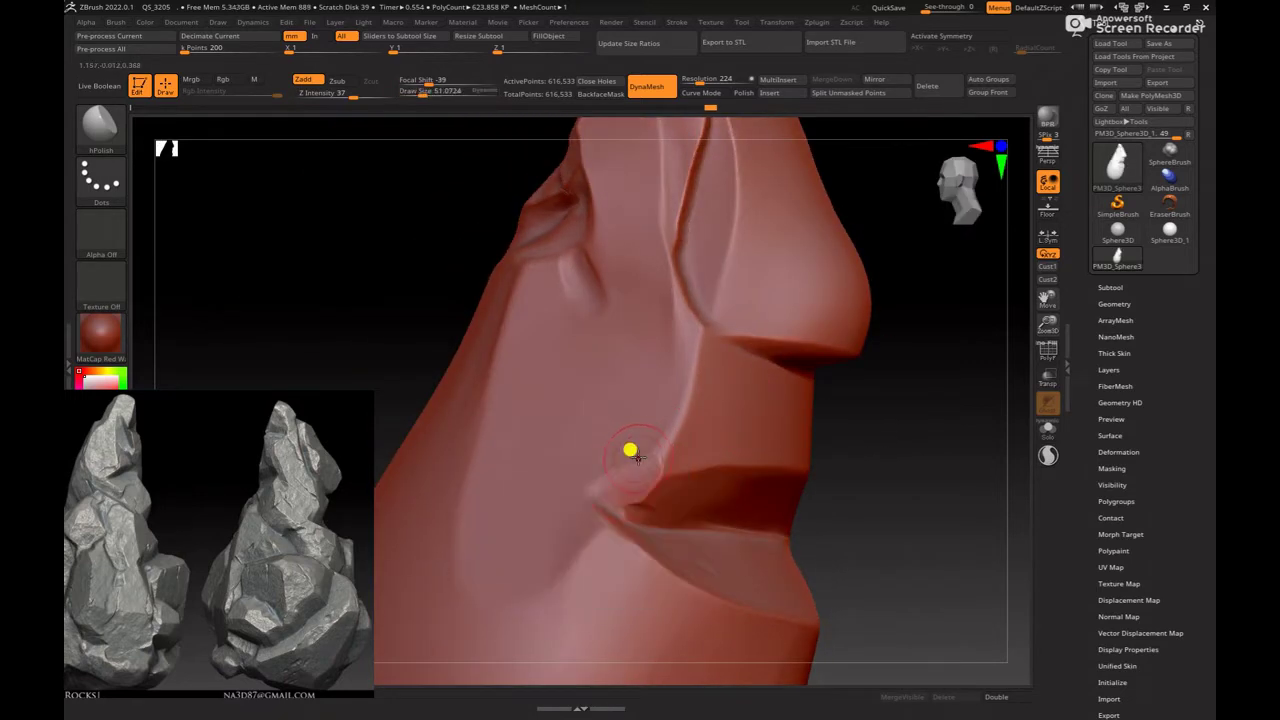
pyautogui.moveTo(897, 409); pyautogui.dragTo(592, 418)
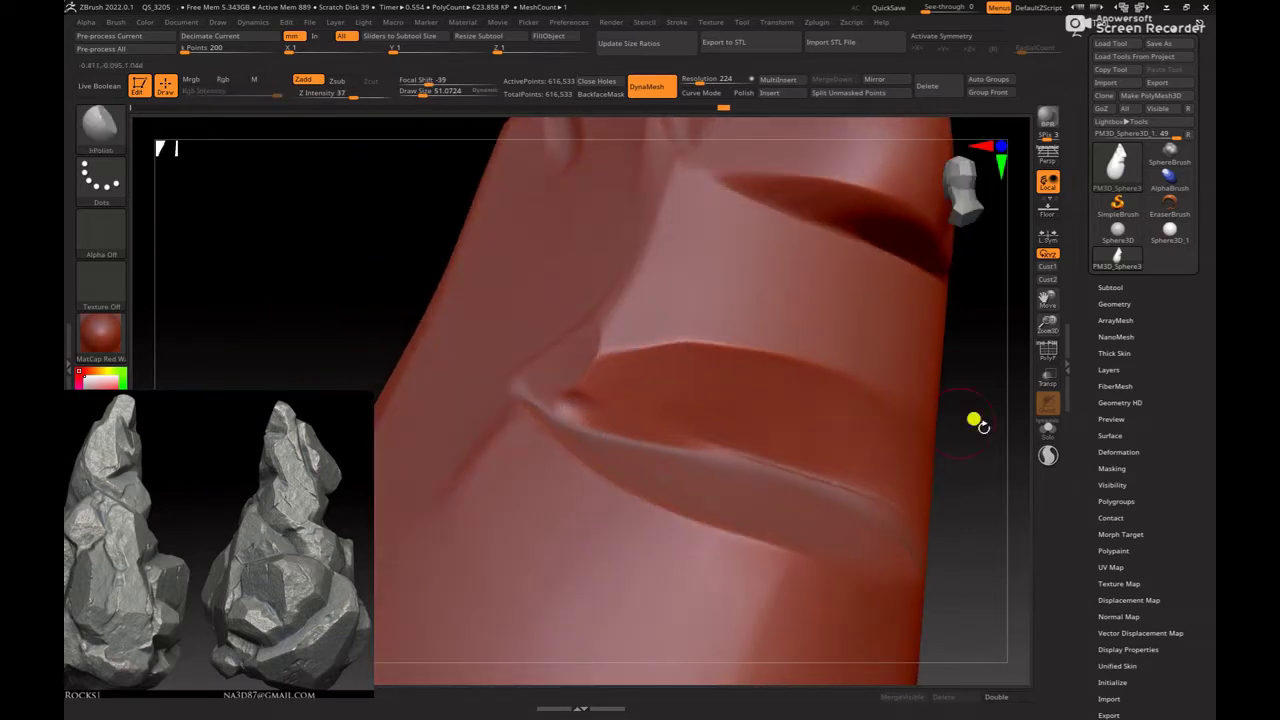
pyautogui.moveTo(977, 420); pyautogui.dragTo(1014, 449)
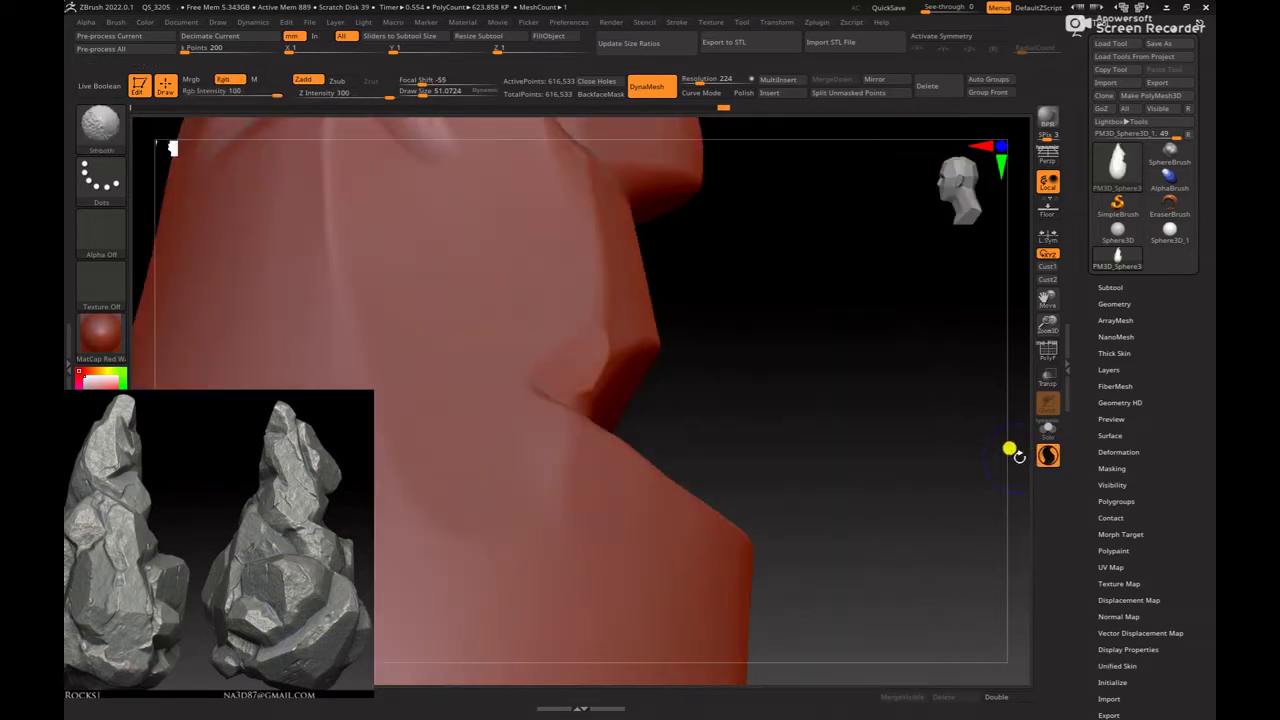
pyautogui.moveTo(823, 366)
pyautogui.mouseDown()
pyautogui.moveTo(781, 380)
pyautogui.moveTo(760, 371)
pyautogui.moveTo(897, 441)
pyautogui.moveTo(869, 397)
pyautogui.mouseUp()
# Step: Load the Move brush, resize it, and adjust the spire's base from side angles
pyautogui.press('b')
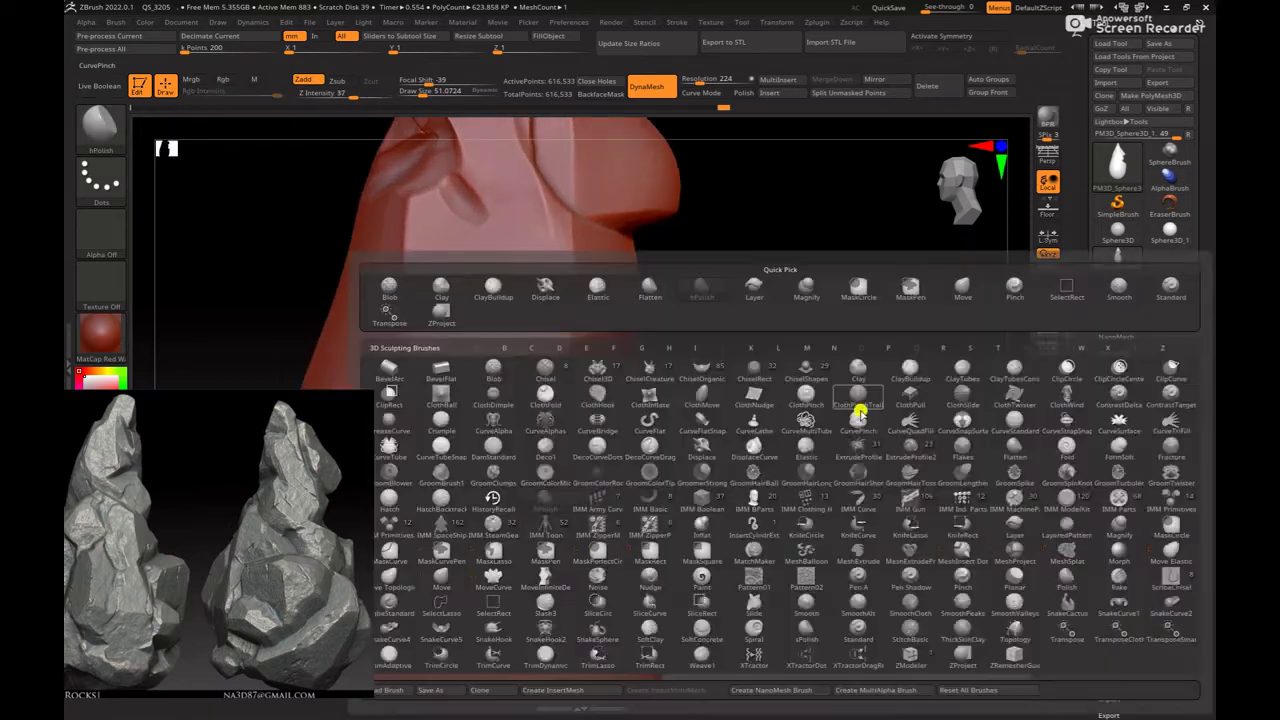
pyautogui.press('m')
pyautogui.press('v')
pyautogui.press('space')
pyautogui.moveTo(714, 380)
pyautogui.mouseDown()
pyautogui.moveTo(782, 393)
pyautogui.moveTo(680, 394)
pyautogui.mouseUp()
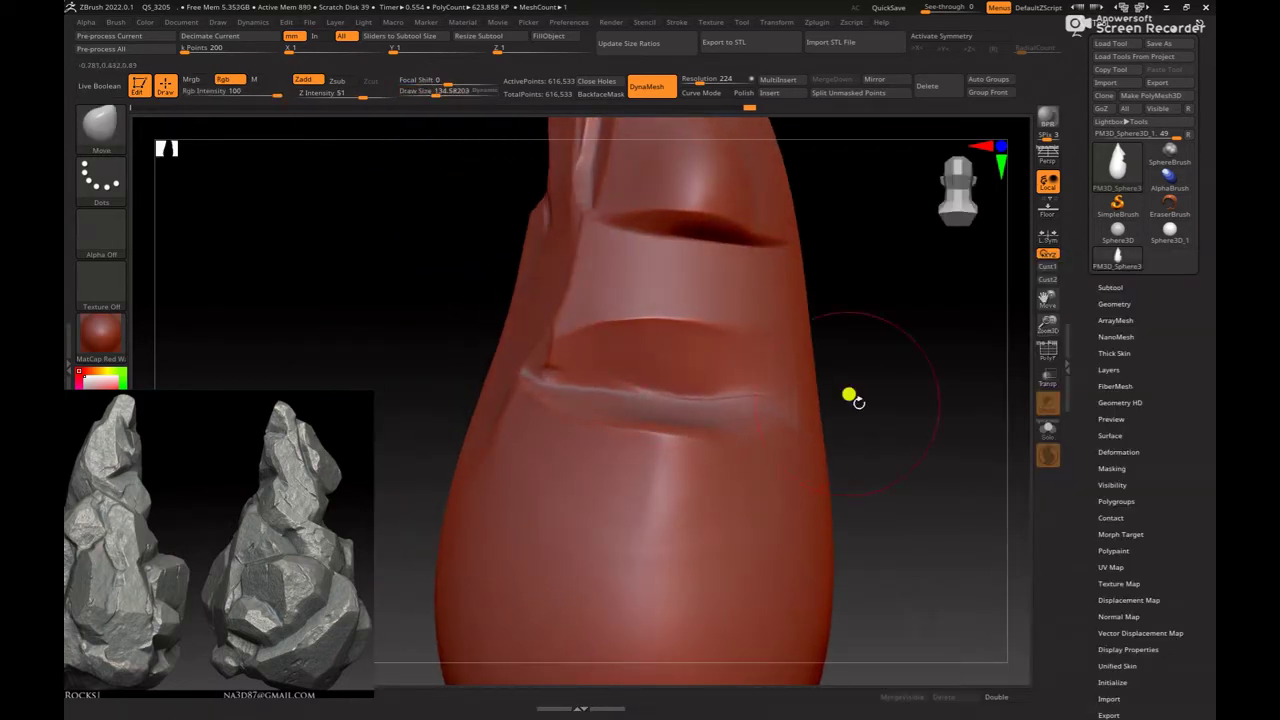
pyautogui.moveTo(849, 391)
pyautogui.mouseDown()
pyautogui.moveTo(923, 408)
pyautogui.moveTo(795, 394)
pyautogui.moveTo(914, 449)
pyautogui.moveTo(571, 389)
pyautogui.moveTo(717, 423)
pyautogui.mouseUp()
pyautogui.moveTo(681, 430)
pyautogui.mouseDown(button='right')
pyautogui.moveTo(651, 423)
pyautogui.moveTo(677, 414)
pyautogui.moveTo(594, 394)
pyautogui.moveTo(866, 406)
pyautogui.moveTo(794, 366)
pyautogui.moveTo(851, 456)
pyautogui.moveTo(655, 470)
pyautogui.mouseUp(button='right')
pyautogui.rightClick(680, 416)
pyautogui.press('ctrl')
pyautogui.rightClick(625, 485)
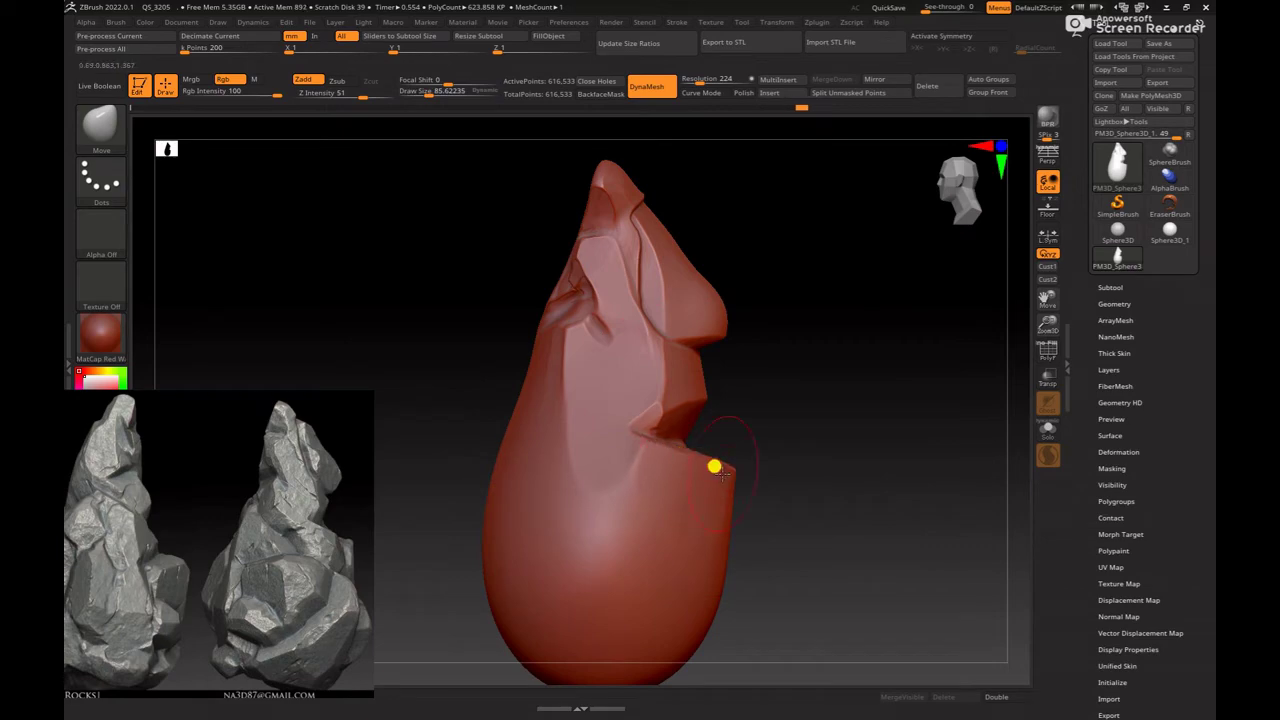
pyautogui.moveTo(715, 468)
pyautogui.mouseDown(button='right')
pyautogui.moveTo(869, 426)
pyautogui.moveTo(893, 483)
pyautogui.moveTo(710, 435)
pyautogui.mouseUp(button='right')
# Step: Load hPolish and re-DynaMesh the spire into smoother, even geometry
pyautogui.press('b')
pyautogui.press('h')
pyautogui.press('p')
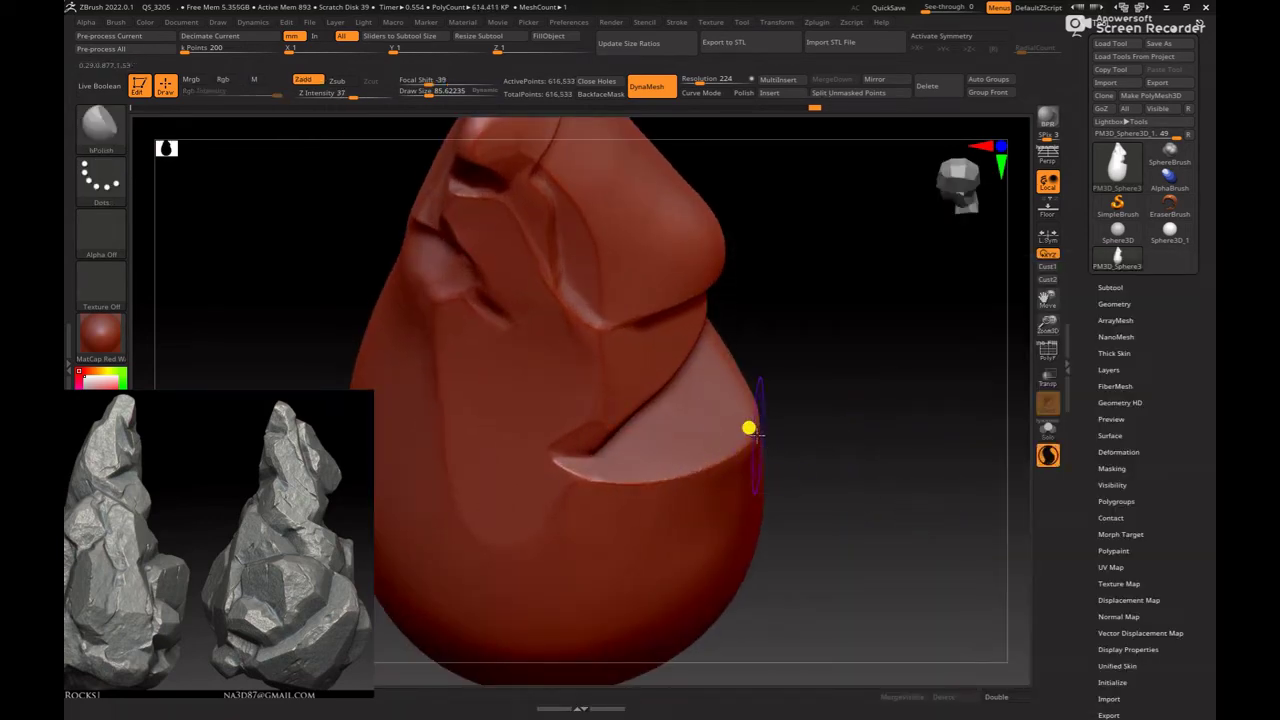
pyautogui.keyDown('ctrl'); pyautogui.moveTo(955, 420); pyautogui.dragTo(975, 425); pyautogui.keyUp('ctrl')
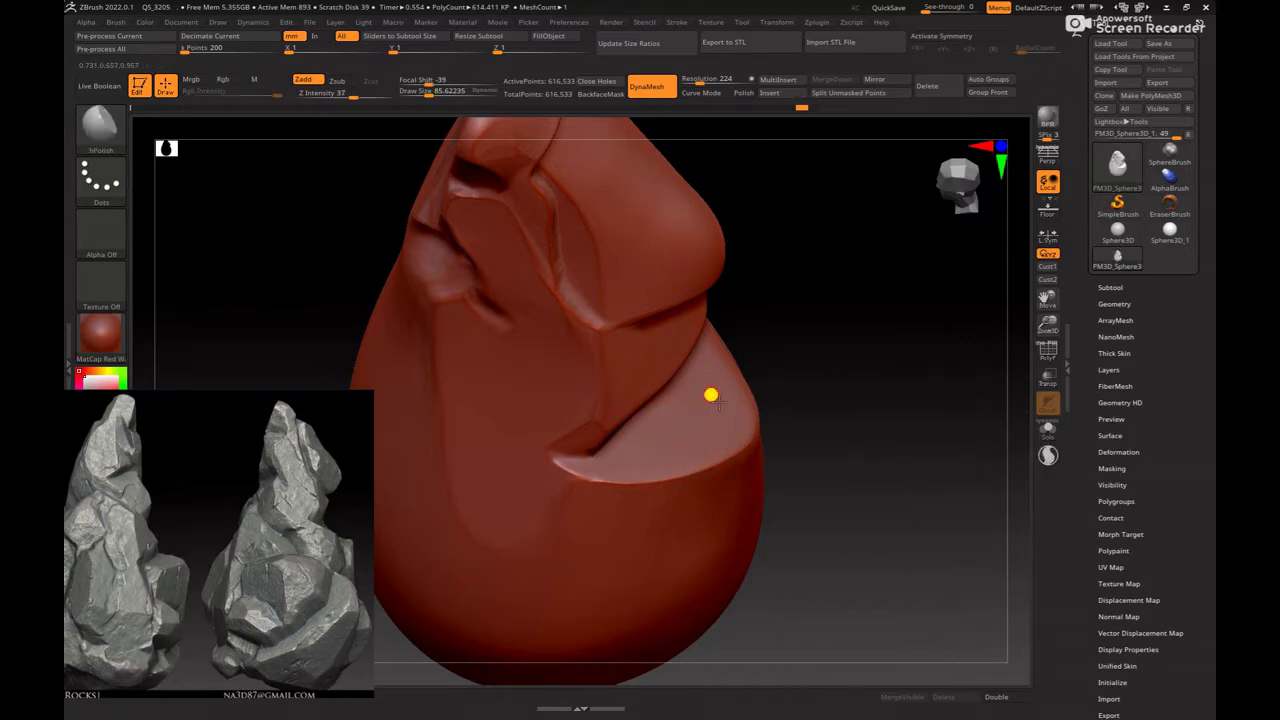
pyautogui.moveTo(710, 395)
pyautogui.mouseDown(button='right')
pyautogui.moveTo(848, 406)
pyautogui.moveTo(757, 377)
pyautogui.moveTo(848, 340)
pyautogui.moveTo(750, 356)
pyautogui.mouseUp(button='right')
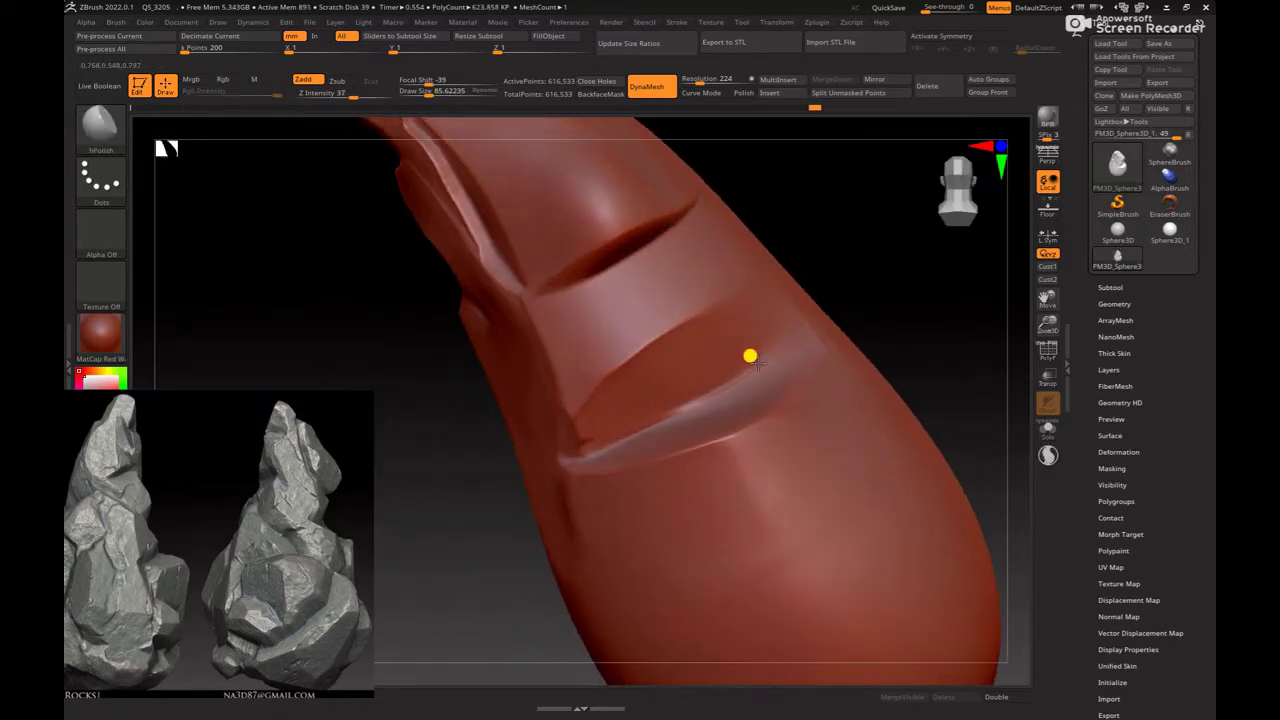
pyautogui.click(1048, 455)
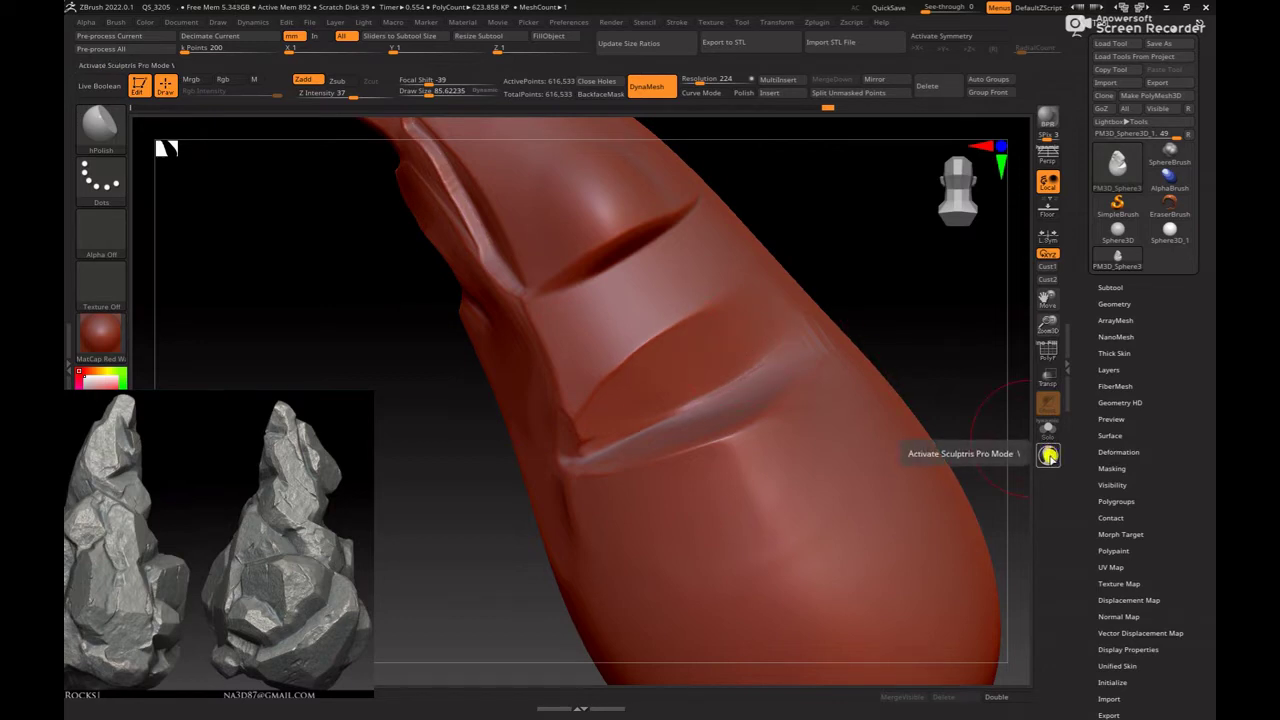
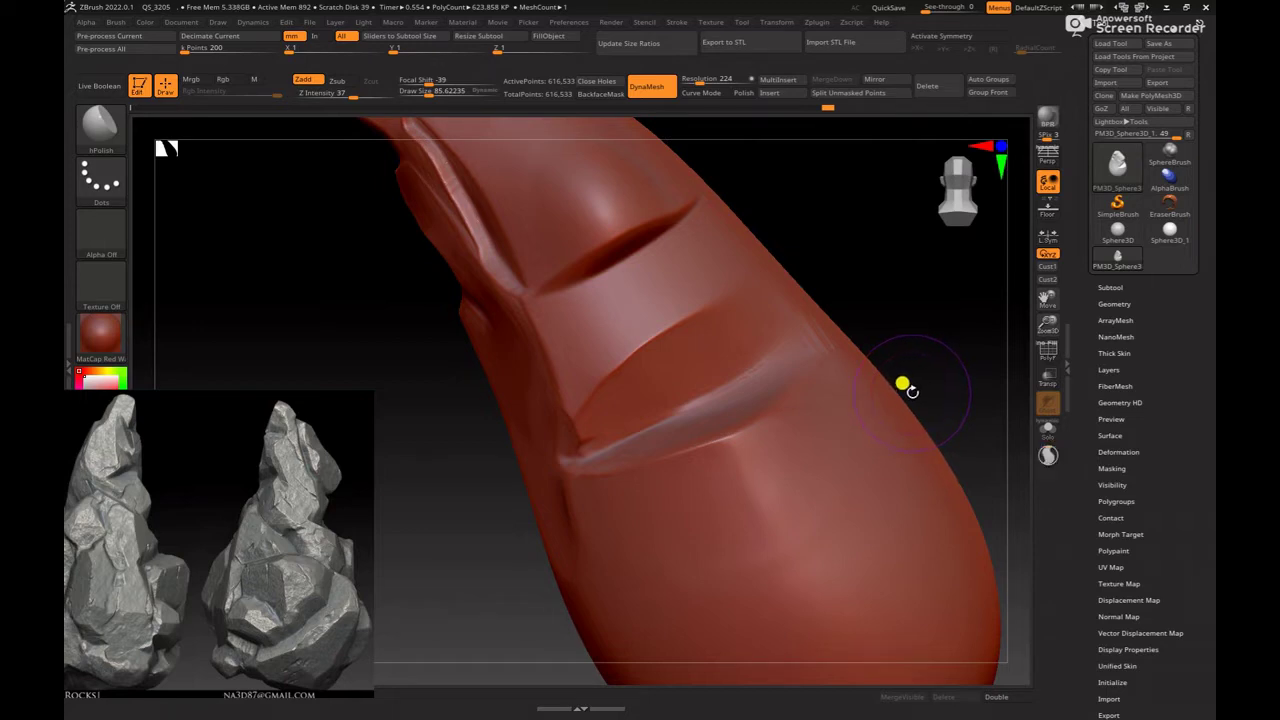
# Step: Orbit around the nose-like ledges and raise Draw Size to about 124
pyautogui.moveTo(940, 374)
pyautogui.mouseDown()
pyautogui.moveTo(951, 380)
pyautogui.moveTo(864, 364)
pyautogui.moveTo(897, 417)
pyautogui.moveTo(869, 429)
pyautogui.moveTo(823, 380)
pyautogui.moveTo(860, 427)
pyautogui.moveTo(894, 429)
pyautogui.moveTo(497, 407)
pyautogui.mouseUp()
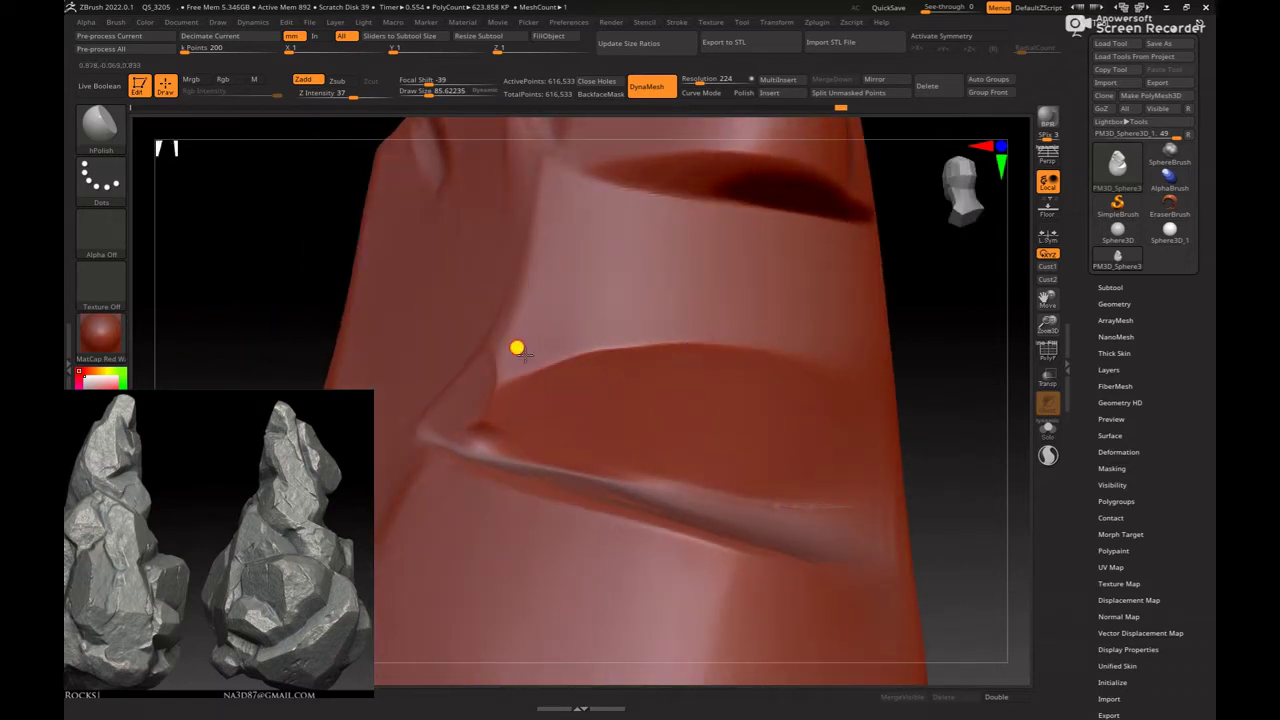
pyautogui.moveTo(765, 313)
pyautogui.mouseDown()
pyautogui.moveTo(1000, 417)
pyautogui.moveTo(800, 337)
pyautogui.moveTo(738, 407)
pyautogui.moveTo(891, 434)
pyautogui.moveTo(594, 331)
pyautogui.moveTo(849, 443)
pyautogui.moveTo(820, 414)
pyautogui.moveTo(837, 411)
pyautogui.moveTo(685, 320)
pyautogui.mouseUp()
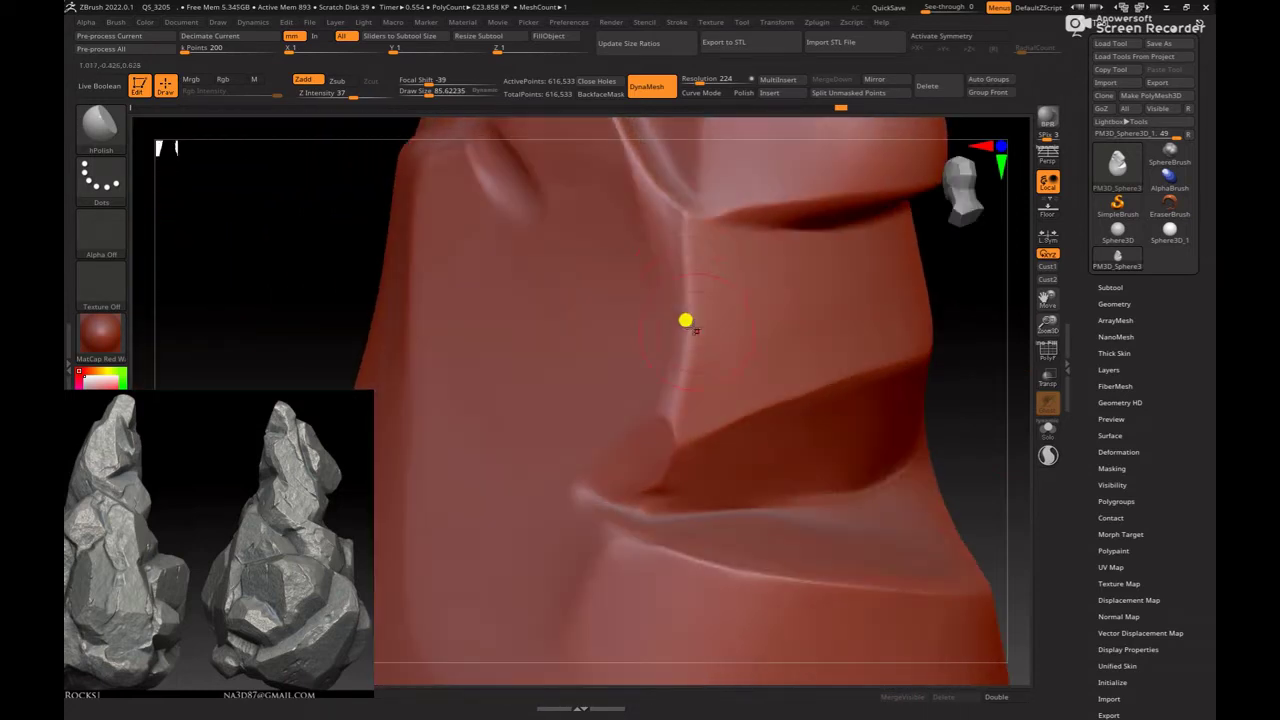
pyautogui.moveTo(971, 389)
pyautogui.mouseDown()
pyautogui.moveTo(971, 371)
pyautogui.moveTo(680, 303)
pyautogui.moveTo(700, 303)
pyautogui.mouseUp()
pyautogui.press('s')
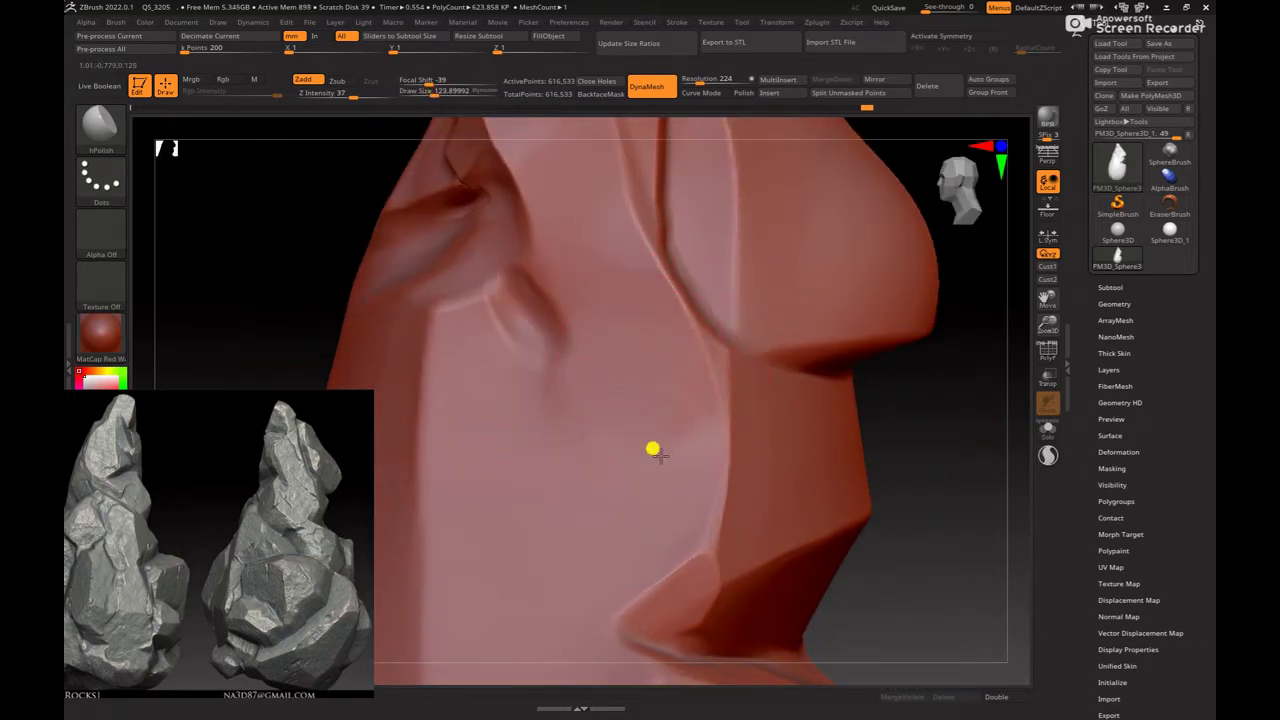
pyautogui.moveTo(653, 450)
pyautogui.mouseDown()
pyautogui.moveTo(914, 423)
pyautogui.moveTo(946, 457)
pyautogui.moveTo(657, 357)
pyautogui.mouseUp()
# Step: Lasso-mask a triangular area below the fold and invert the mask
pyautogui.press('b')
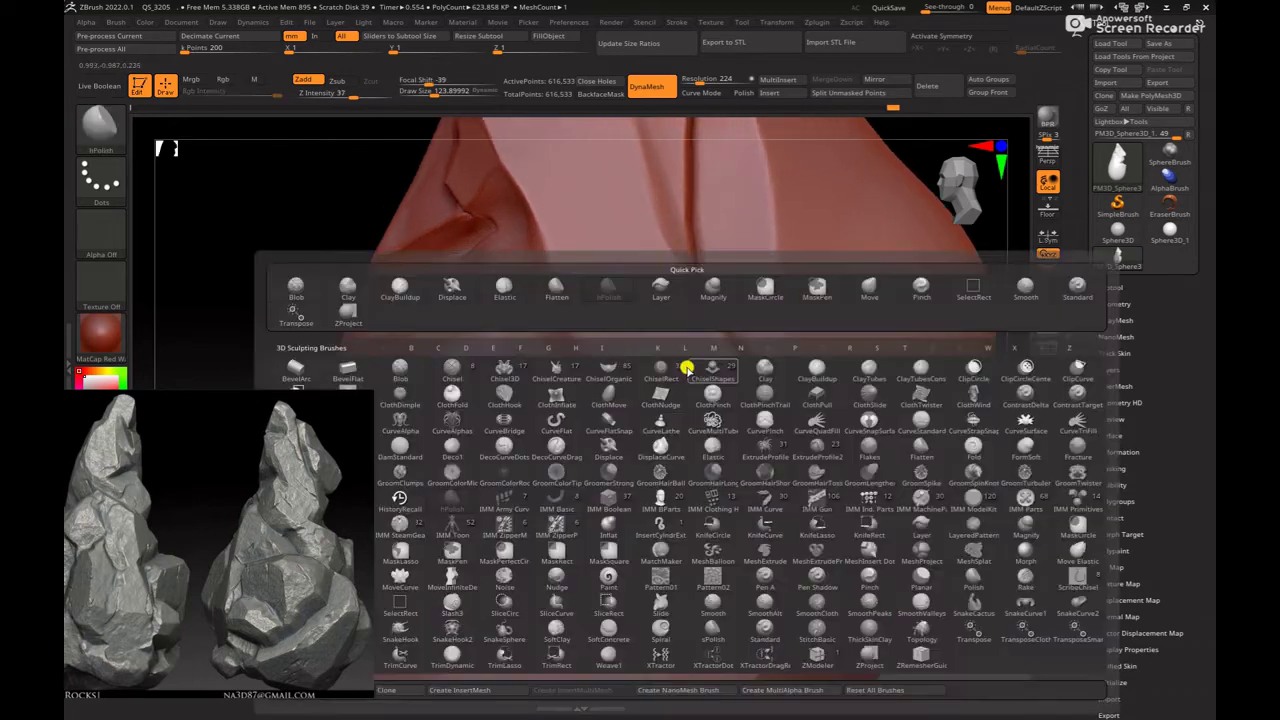
pyautogui.press('m')
pyautogui.press('v')
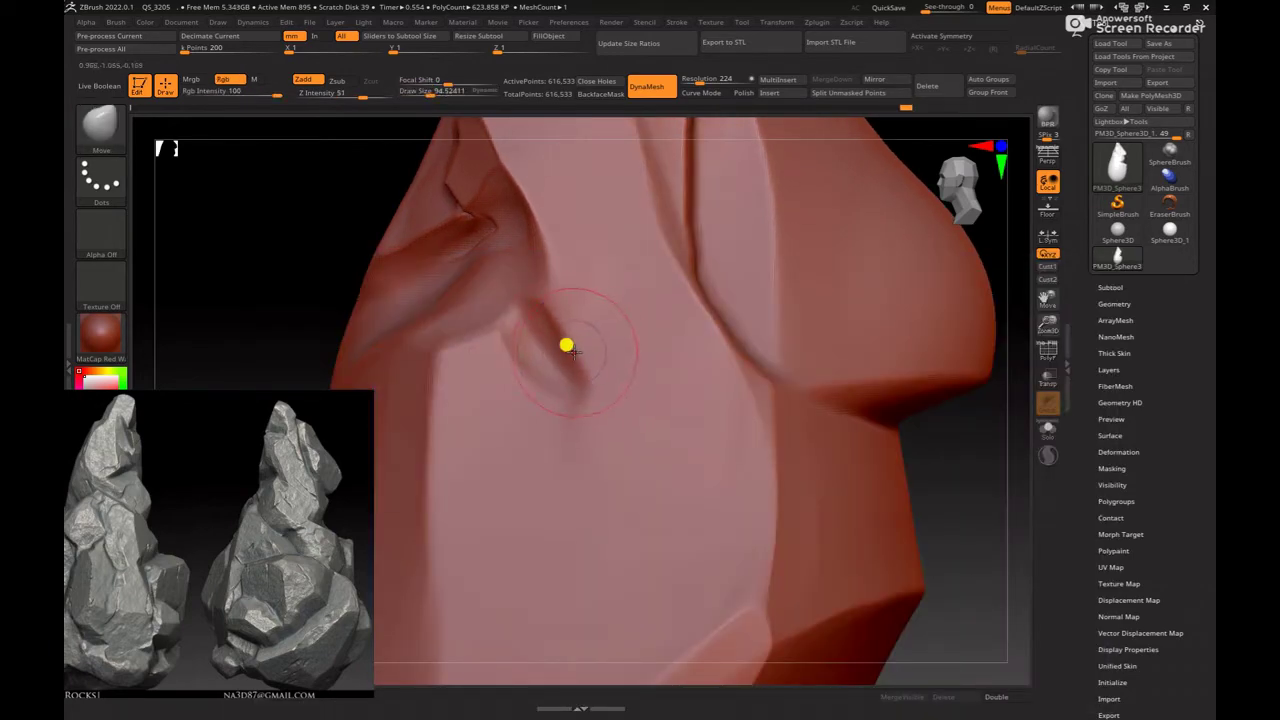
pyautogui.keyDown('ctrl'); pyautogui.moveTo(494, 300); pyautogui.dragTo(551, 366); pyautogui.keyUp('ctrl')
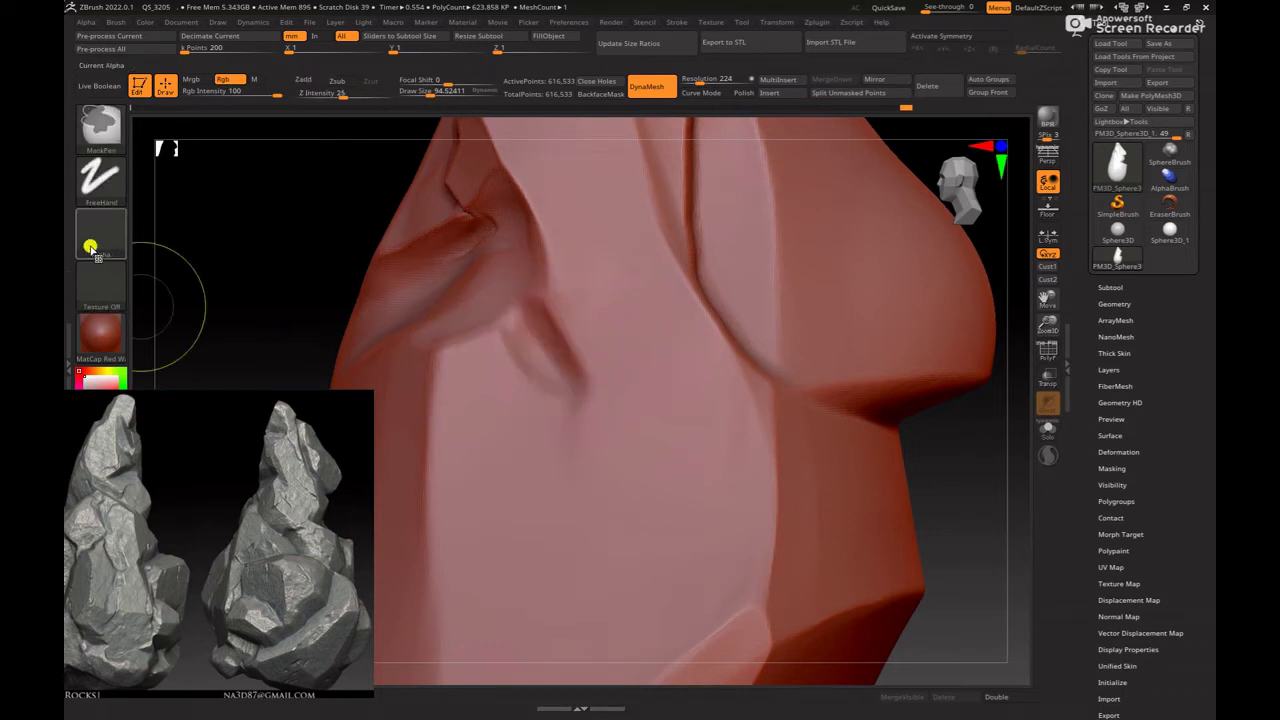
pyautogui.click(100, 178)
pyautogui.click(265, 212)
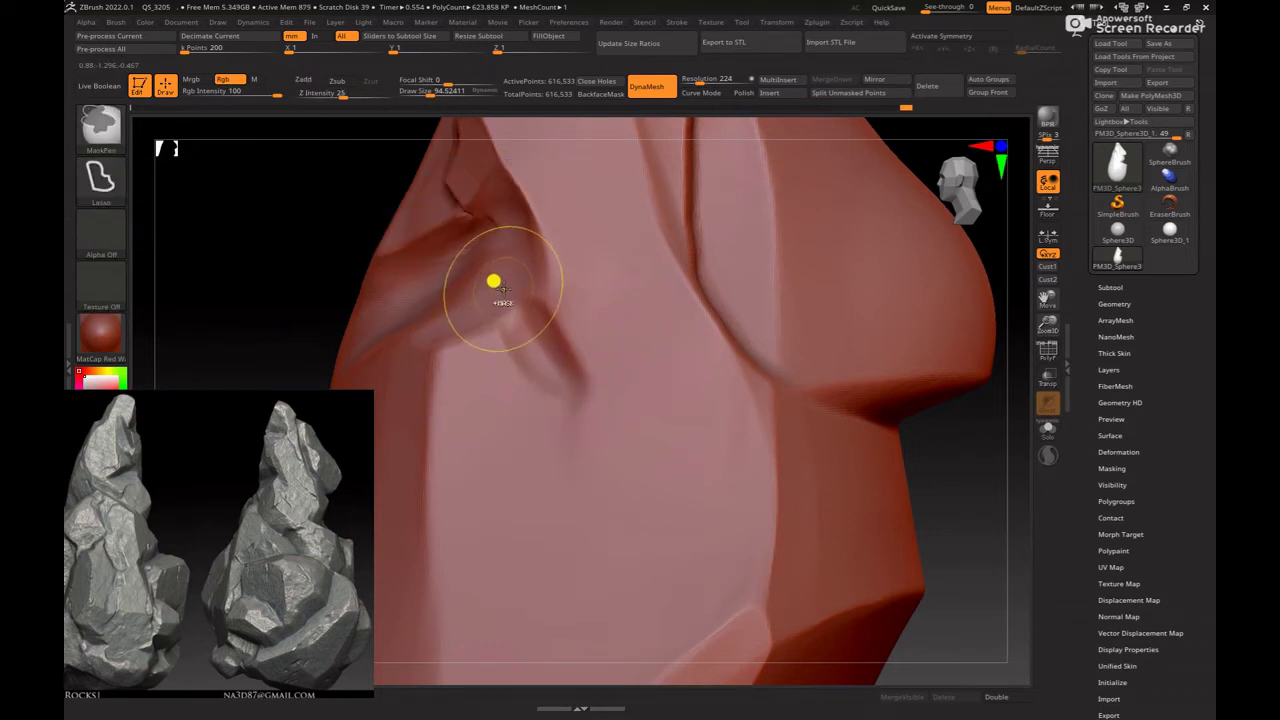
pyautogui.keyDown('ctrl'); pyautogui.moveTo(576, 411); pyautogui.dragTo(380, 440); pyautogui.keyUp('ctrl')
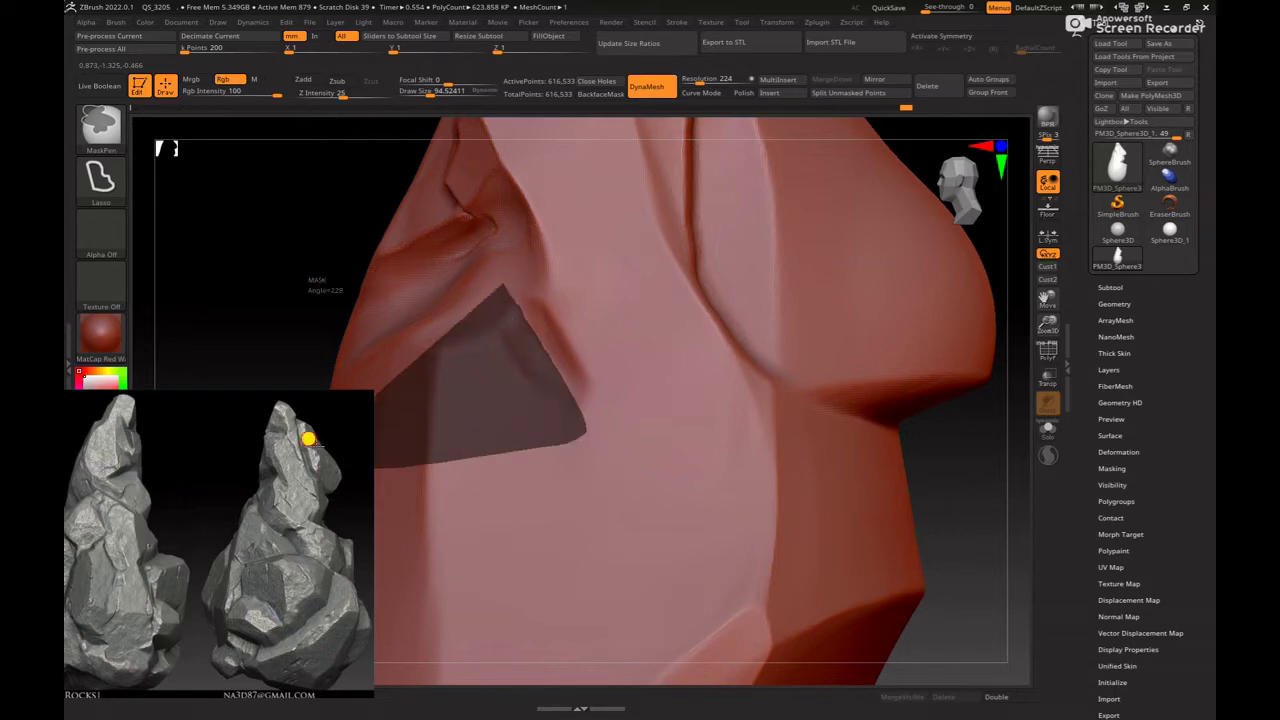
pyautogui.keyDown('ctrl'); pyautogui.click(934, 471); pyautogui.keyUp('ctrl')
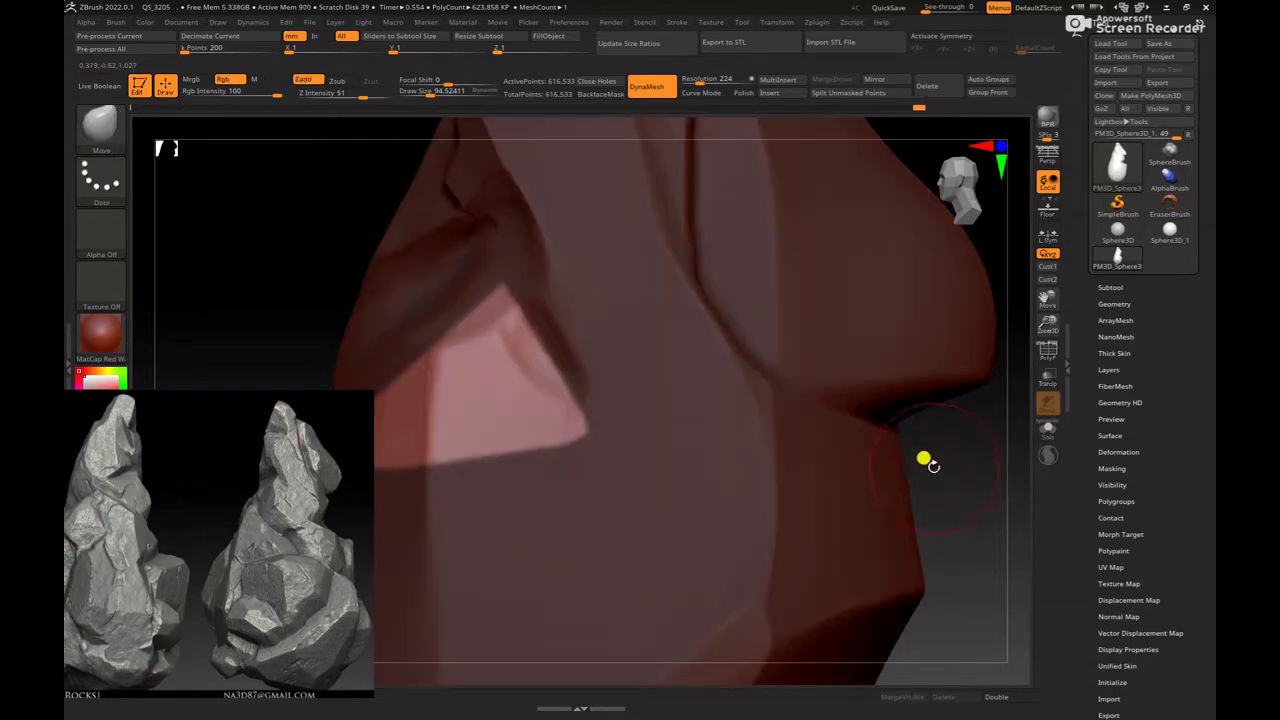
# Step: Push the unmasked triangle inward with the Move brush, then clear the mask
pyautogui.press('b')
pyautogui.press('m')
pyautogui.press('v')
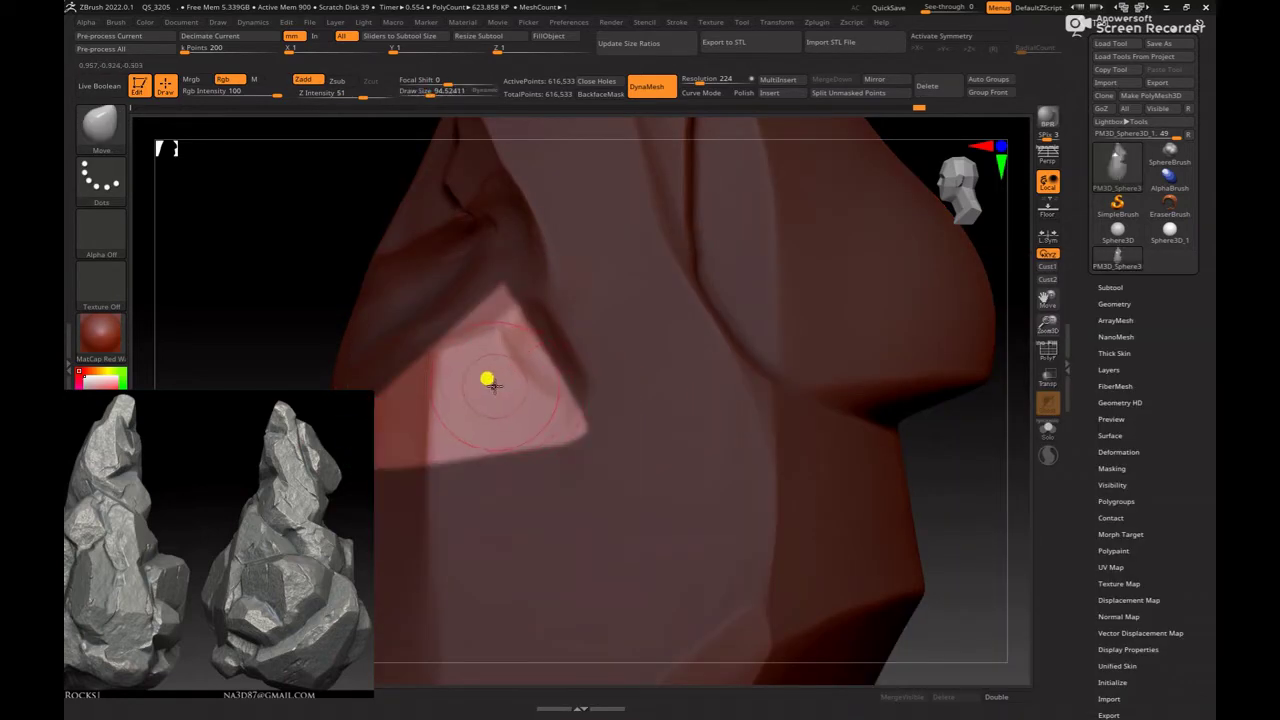
pyautogui.press('b')
pyautogui.press('c')
pyautogui.press('b')
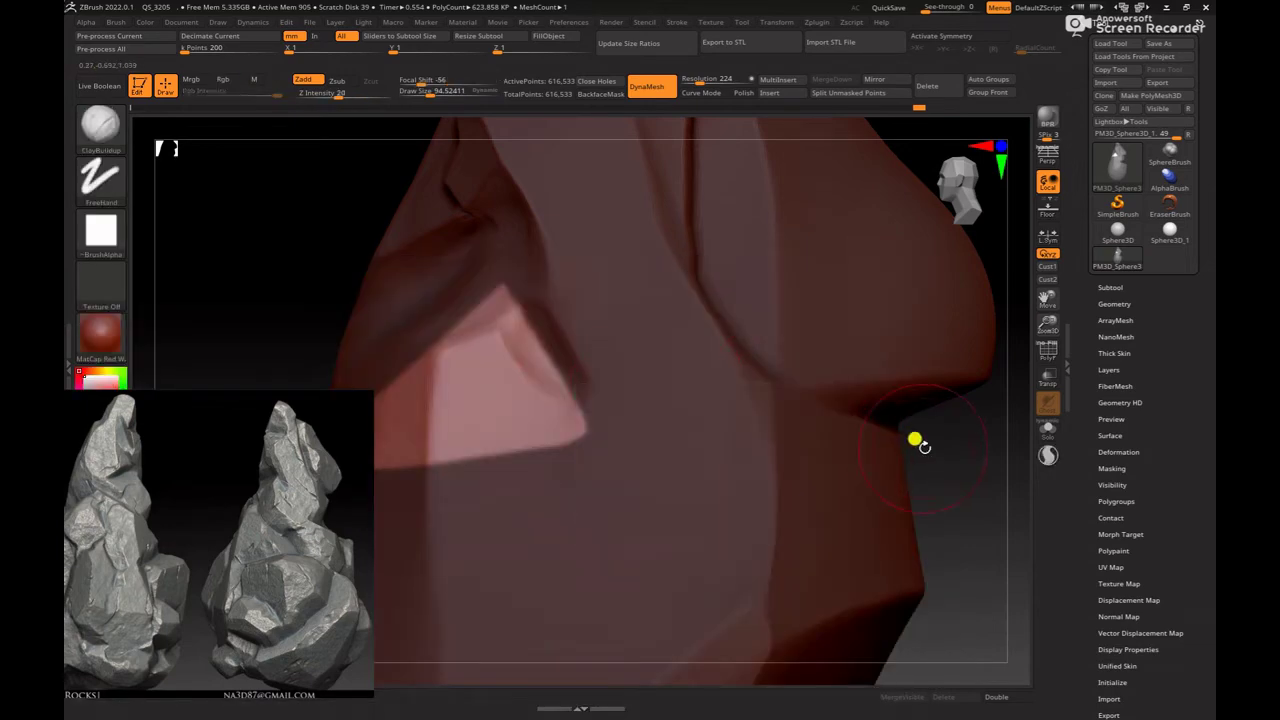
pyautogui.keyDown('ctrl'); pyautogui.moveTo(914, 434); pyautogui.dragTo(924, 452); pyautogui.keyUp('ctrl')
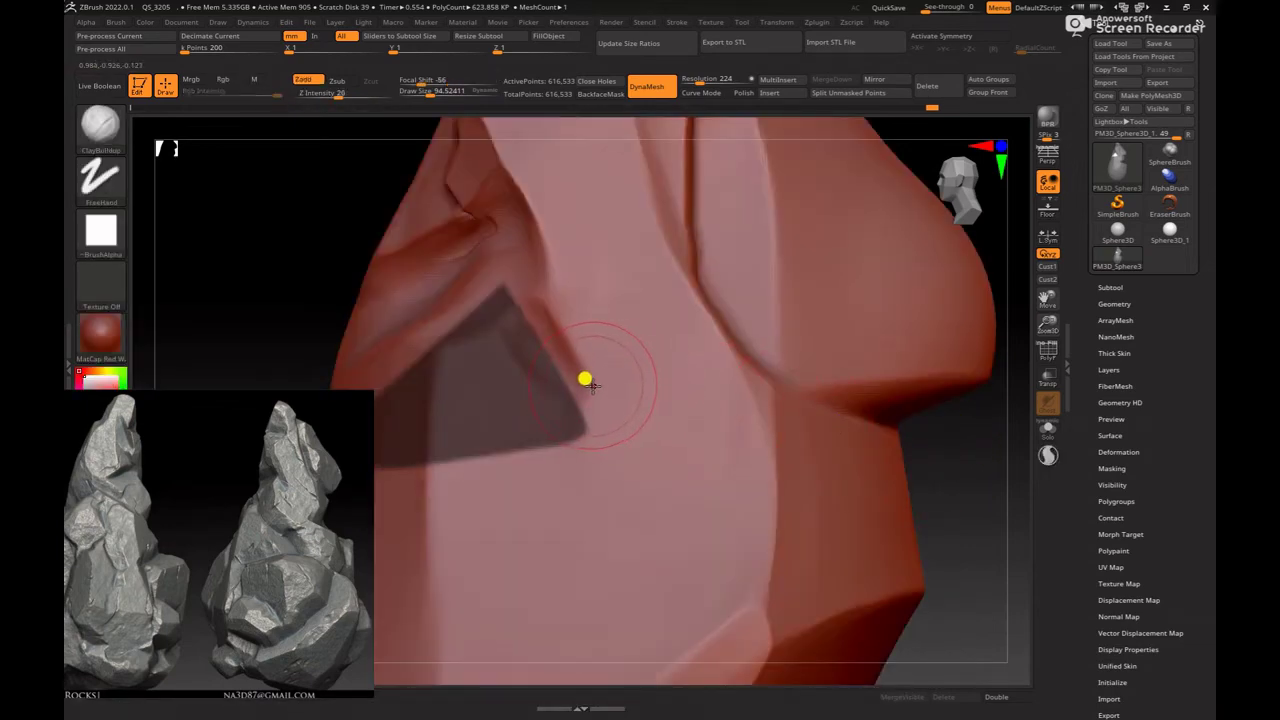
# Step: Polish the new facet's edges with hPolish at Draw Size about 51, then 39
pyautogui.press('b')
pyautogui.press('h')
pyautogui.press('p')
pyautogui.press('space')
pyautogui.moveTo(555, 358); pyautogui.dragTo(551, 347)
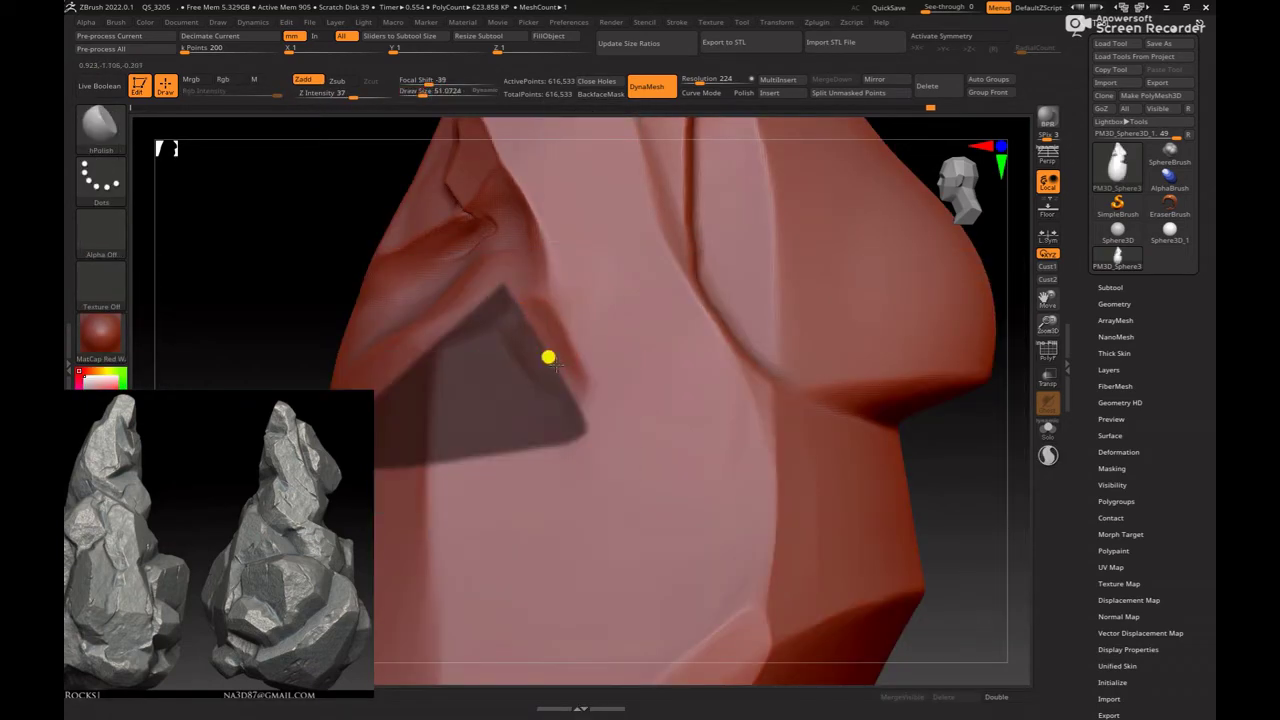
pyautogui.press('space')
pyautogui.moveTo(537, 274); pyautogui.dragTo(528, 259)
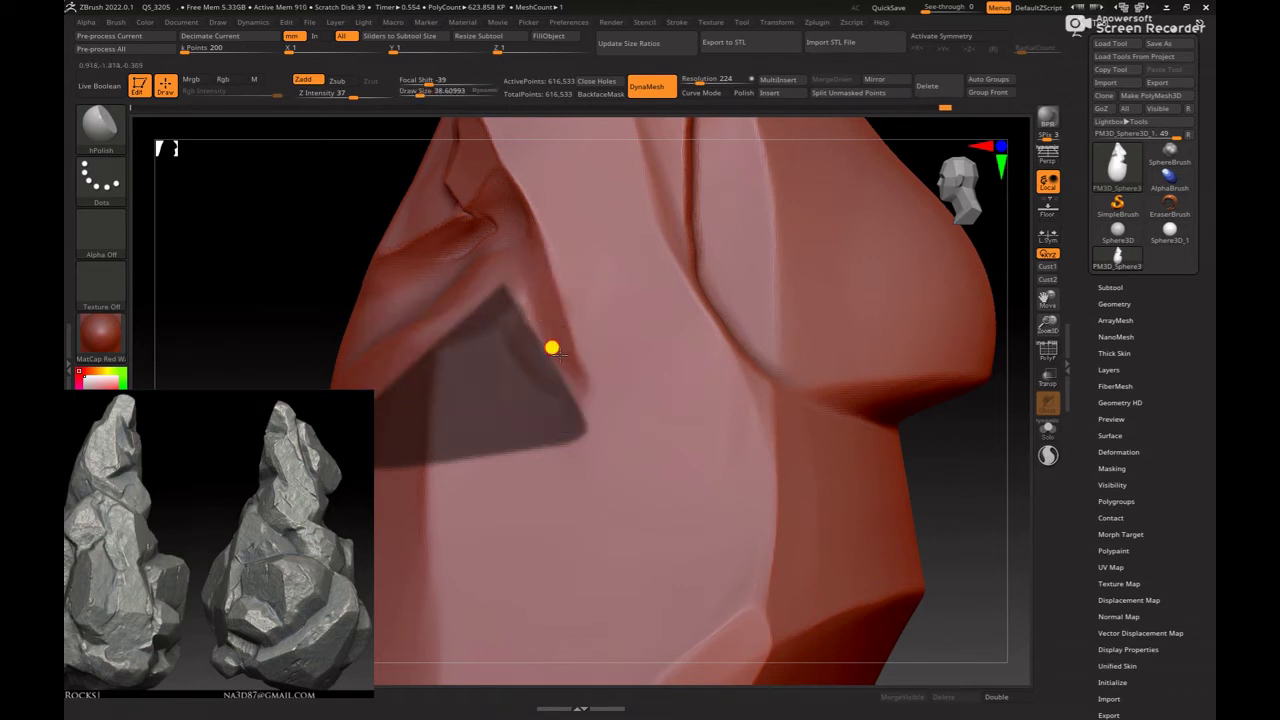
pyautogui.moveTo(945, 407)
pyautogui.mouseDown()
pyautogui.moveTo(834, 346)
pyautogui.moveTo(946, 403)
pyautogui.moveTo(515, 313)
pyautogui.mouseUp()
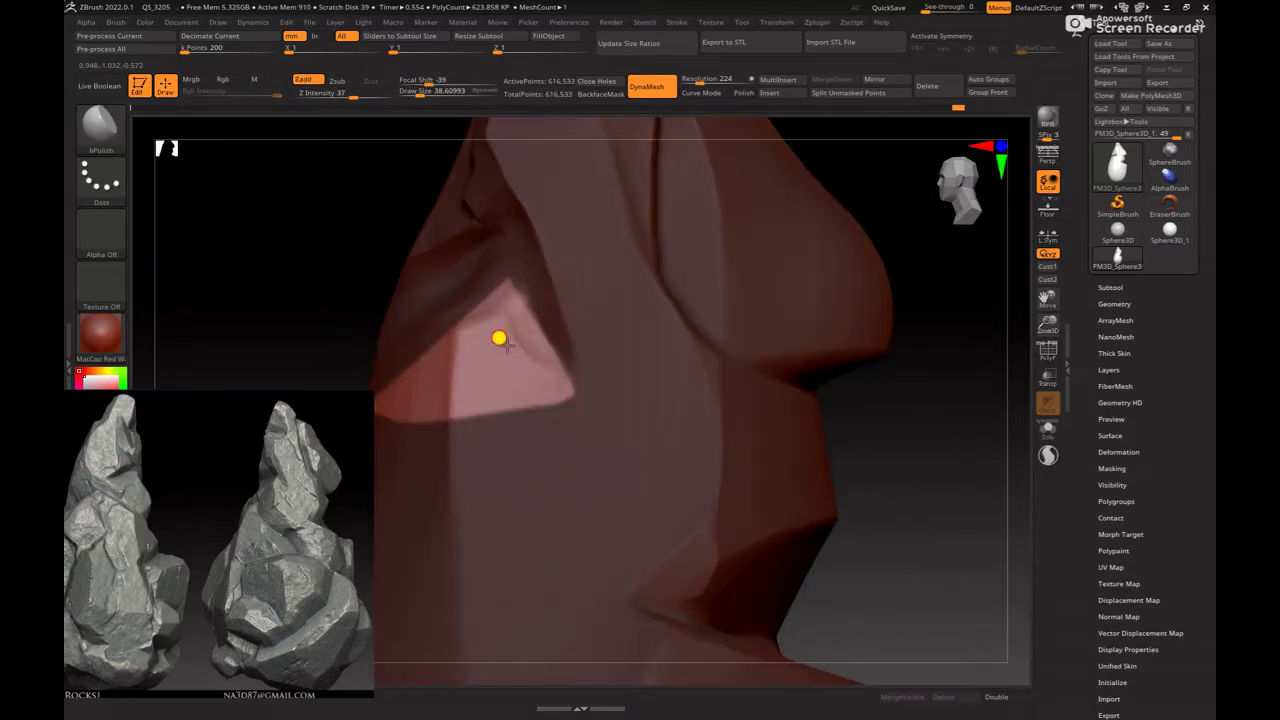
pyautogui.moveTo(948, 423)
pyautogui.mouseDown()
pyautogui.moveTo(777, 343)
pyautogui.moveTo(797, 371)
pyautogui.moveTo(790, 436)
pyautogui.moveTo(837, 429)
pyautogui.moveTo(709, 371)
pyautogui.moveTo(765, 421)
pyautogui.moveTo(651, 391)
pyautogui.mouseUp()
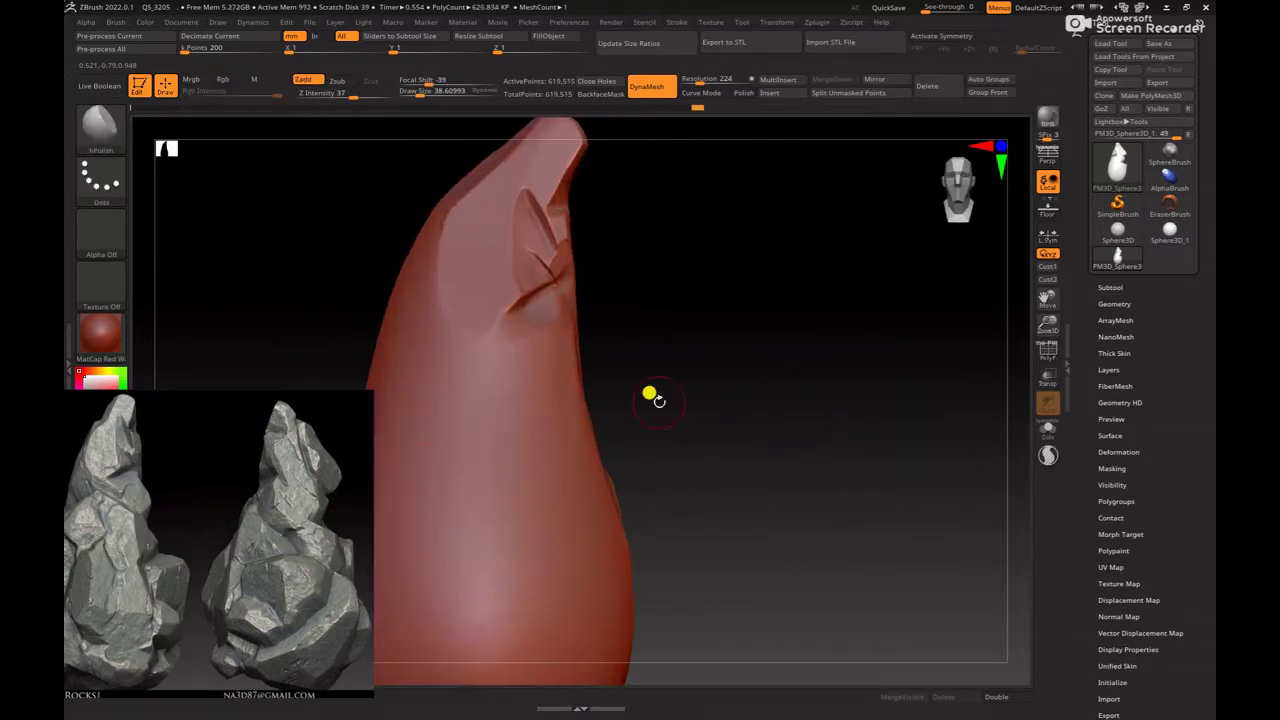
# Step: Switch to the Move brush and zoom in to inspect the rock's tip and silhouette
pyautogui.moveTo(831, 417)
pyautogui.mouseDown()
pyautogui.moveTo(748, 371)
pyautogui.moveTo(837, 443)
pyautogui.moveTo(823, 457)
pyautogui.moveTo(722, 387)
pyautogui.mouseUp()
pyautogui.press('b')
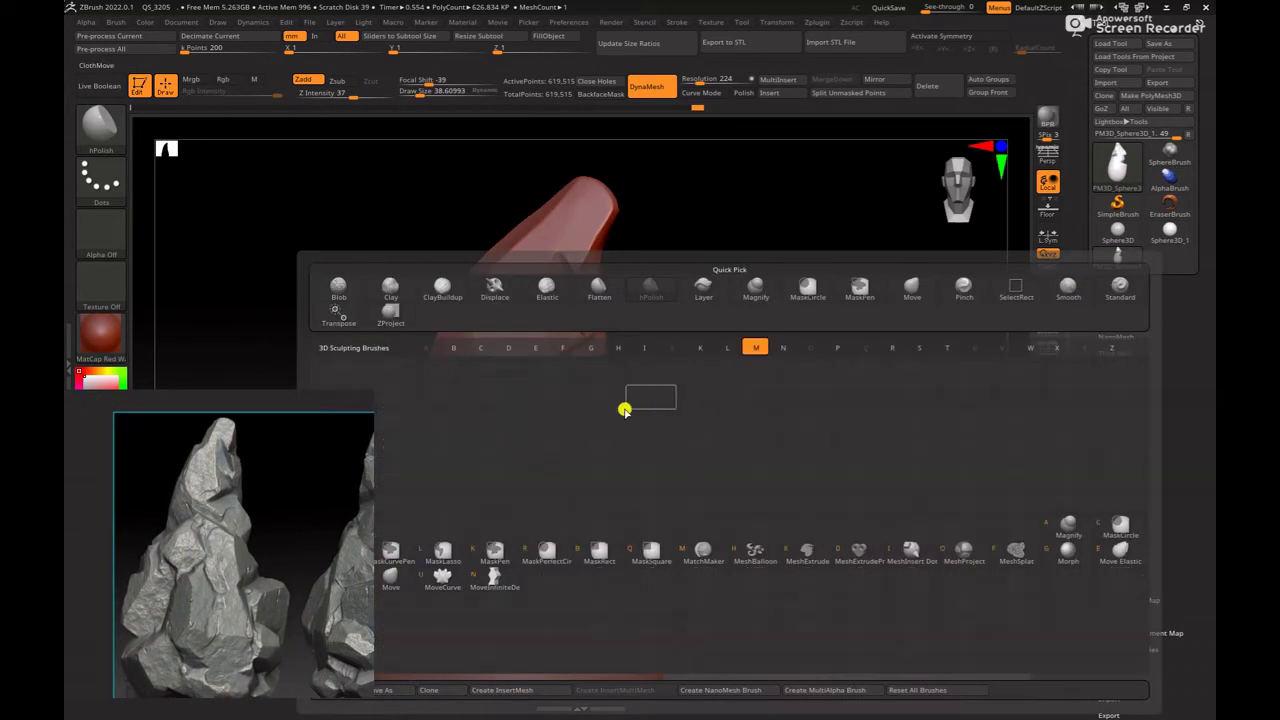
pyautogui.press('m')
pyautogui.press('v')
pyautogui.press('space')
pyautogui.moveTo(580, 380); pyautogui.dragTo(686, 518)
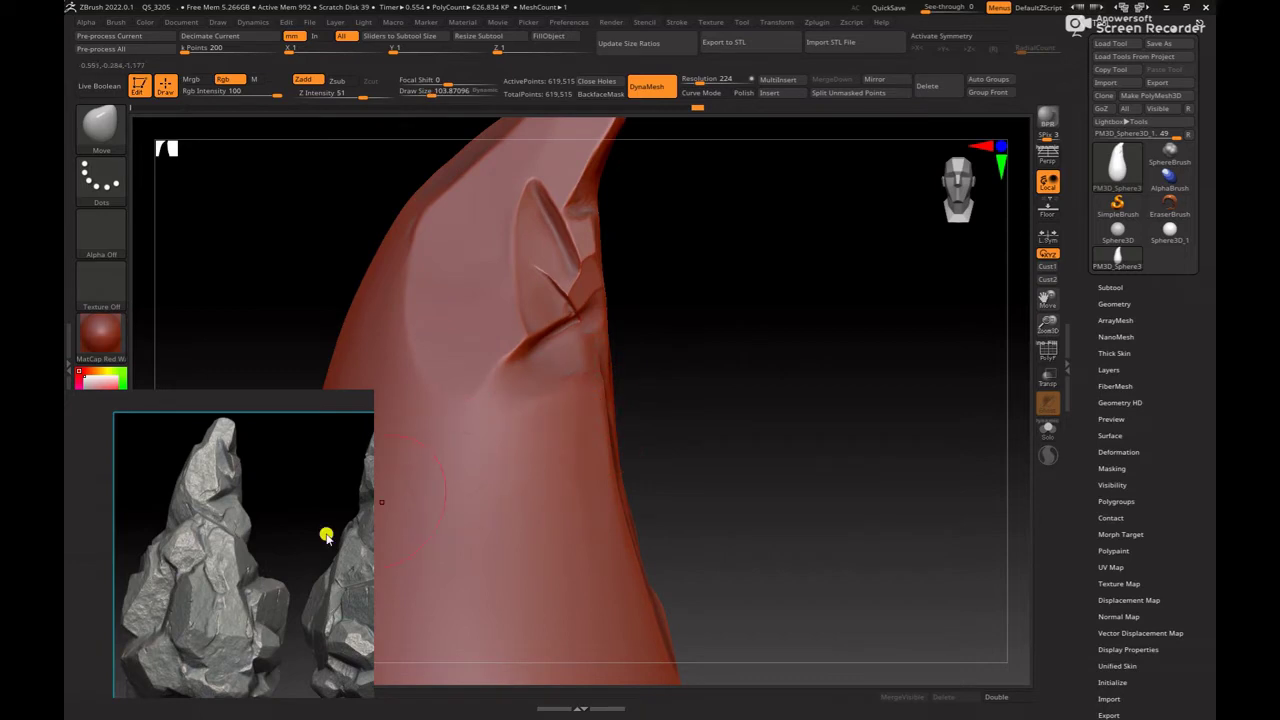
pyautogui.moveTo(864, 487)
pyautogui.mouseDown()
pyautogui.moveTo(831, 466)
pyautogui.moveTo(800, 403)
pyautogui.moveTo(749, 397)
pyautogui.moveTo(846, 443)
pyautogui.moveTo(786, 420)
pyautogui.moveTo(825, 455)
pyautogui.mouseUp()
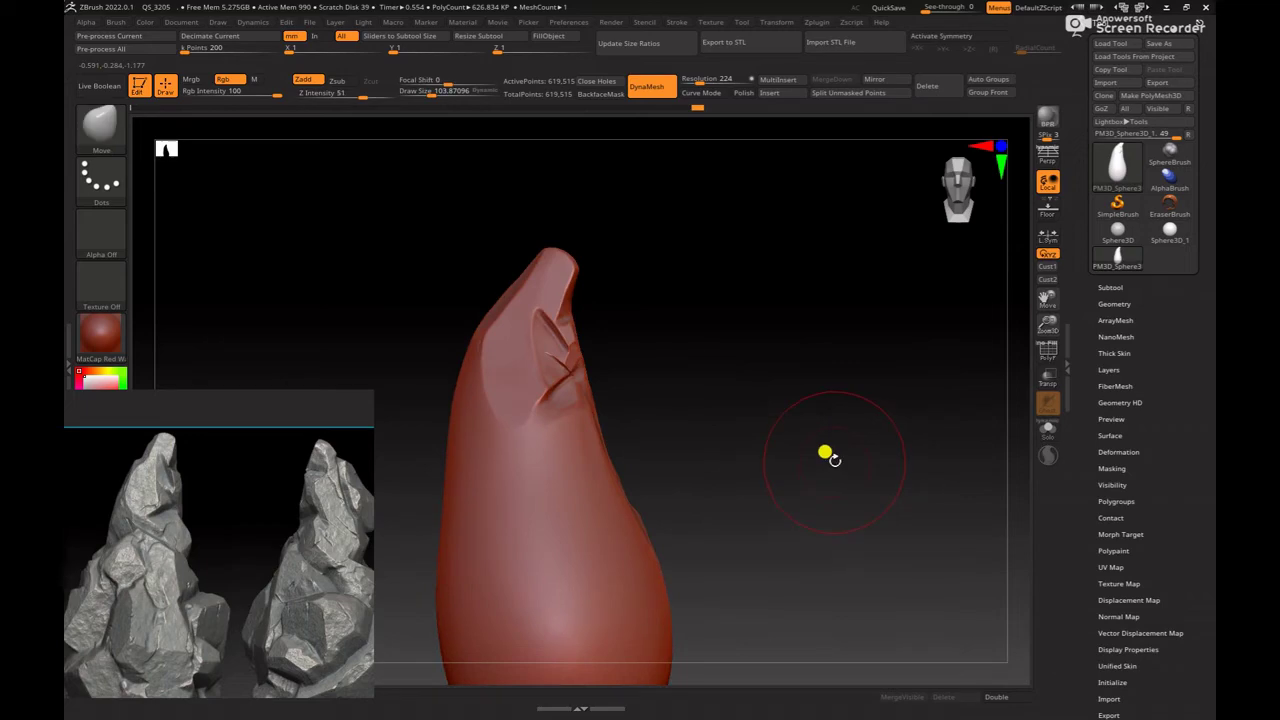
pyautogui.moveTo(817, 440)
pyautogui.mouseDown()
pyautogui.moveTo(754, 429)
pyautogui.moveTo(794, 434)
pyautogui.mouseUp()
# Step: Fine-tune the brush size and turn the rock to show its other side
pyautogui.press('b')
pyautogui.click(763, 432)
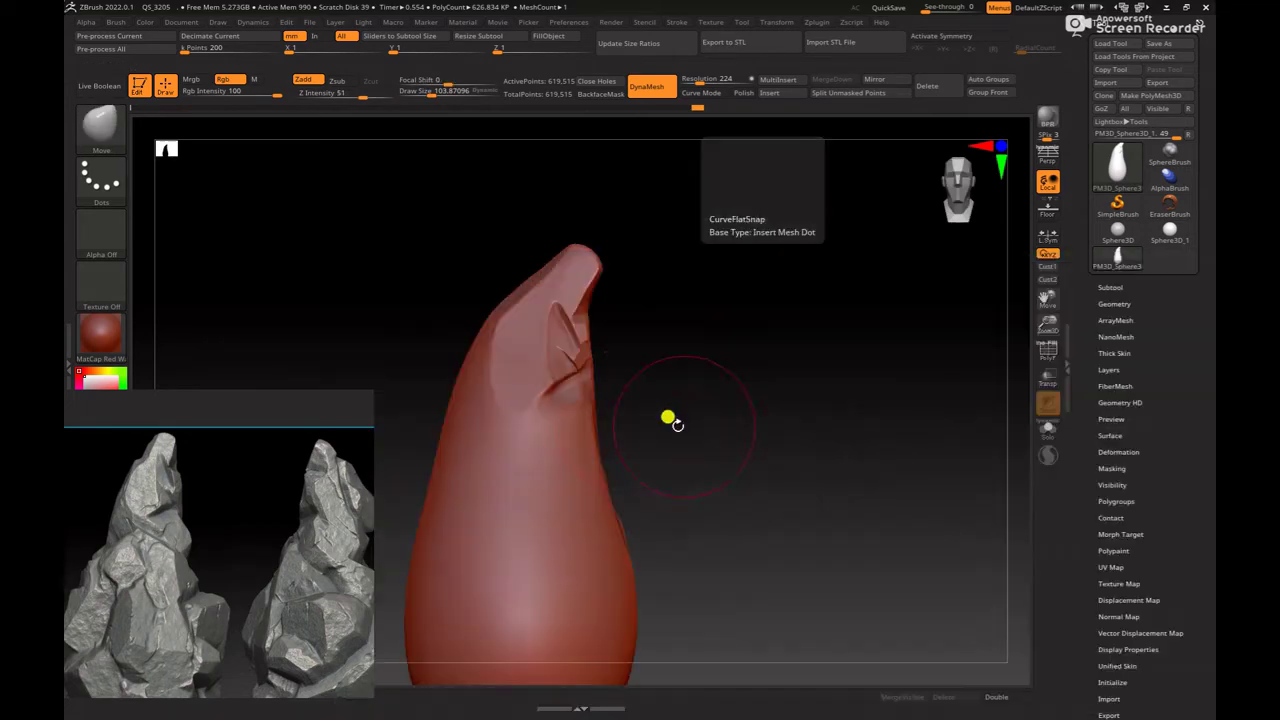
pyautogui.press('space')
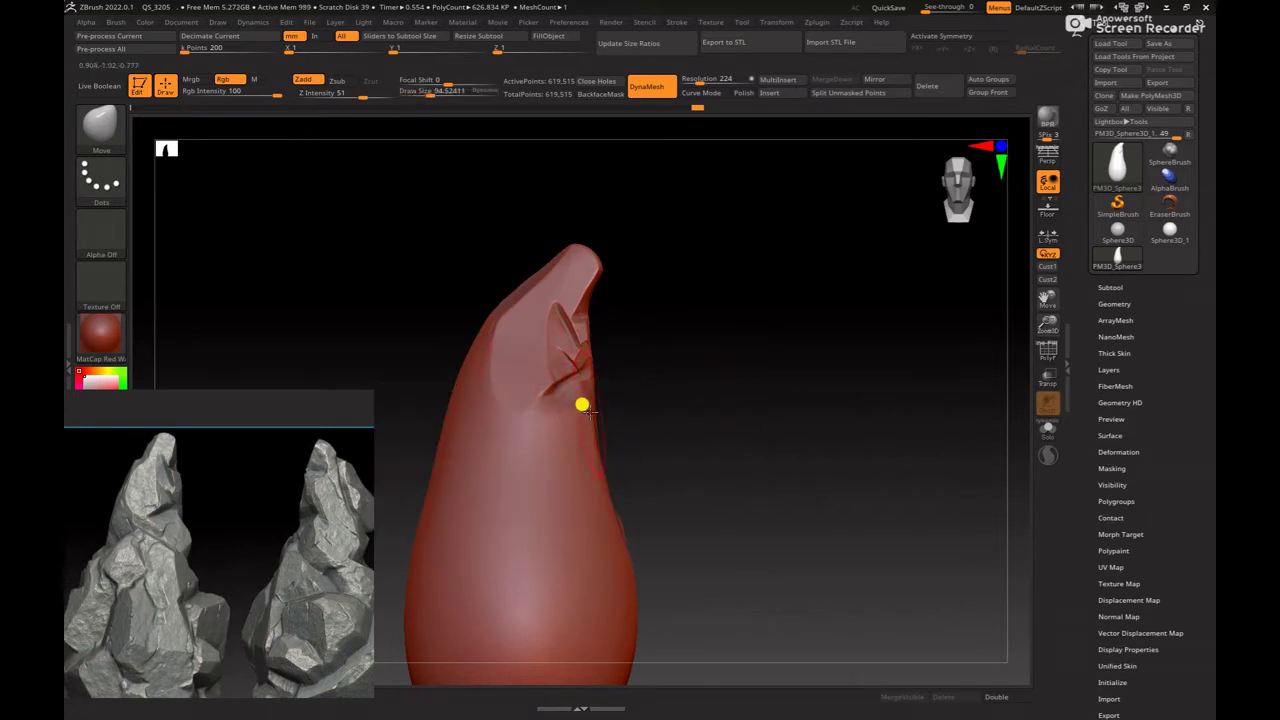
pyautogui.press('[')
pyautogui.press('space')
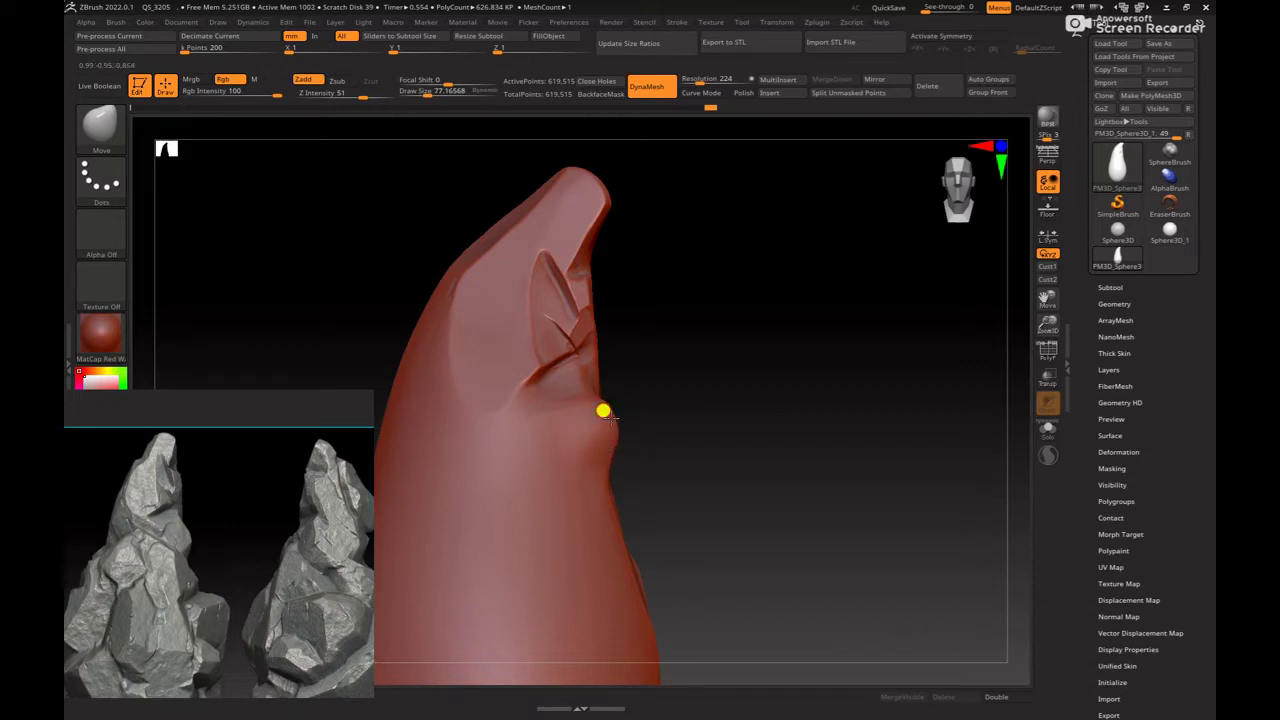
pyautogui.moveTo(717, 431); pyautogui.dragTo(823, 434)
pyautogui.moveTo(900, 454)
pyautogui.mouseDown()
pyautogui.moveTo(816, 437)
pyautogui.moveTo(934, 491)
pyautogui.moveTo(851, 486)
pyautogui.mouseUp()
# Step: Polish the dented area below the fold with a smaller hPolish brush
pyautogui.press('b')
pyautogui.press('h')
pyautogui.press('p')
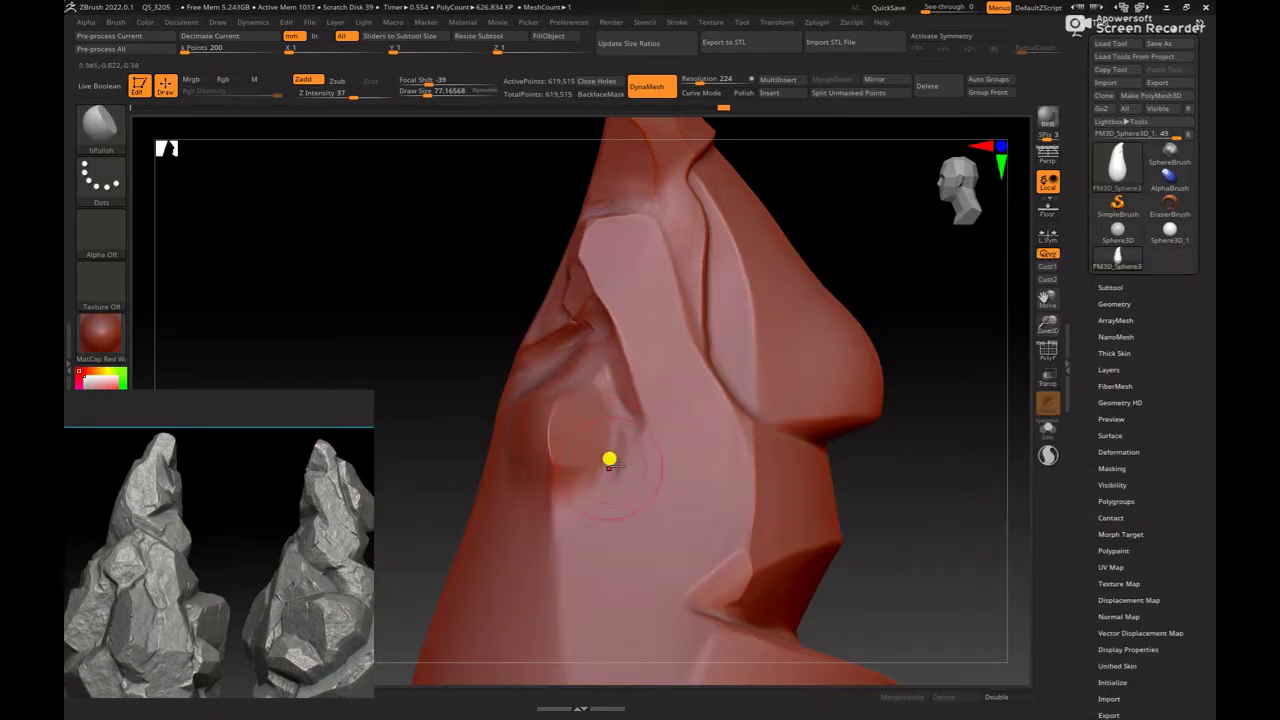
pyautogui.press('space')
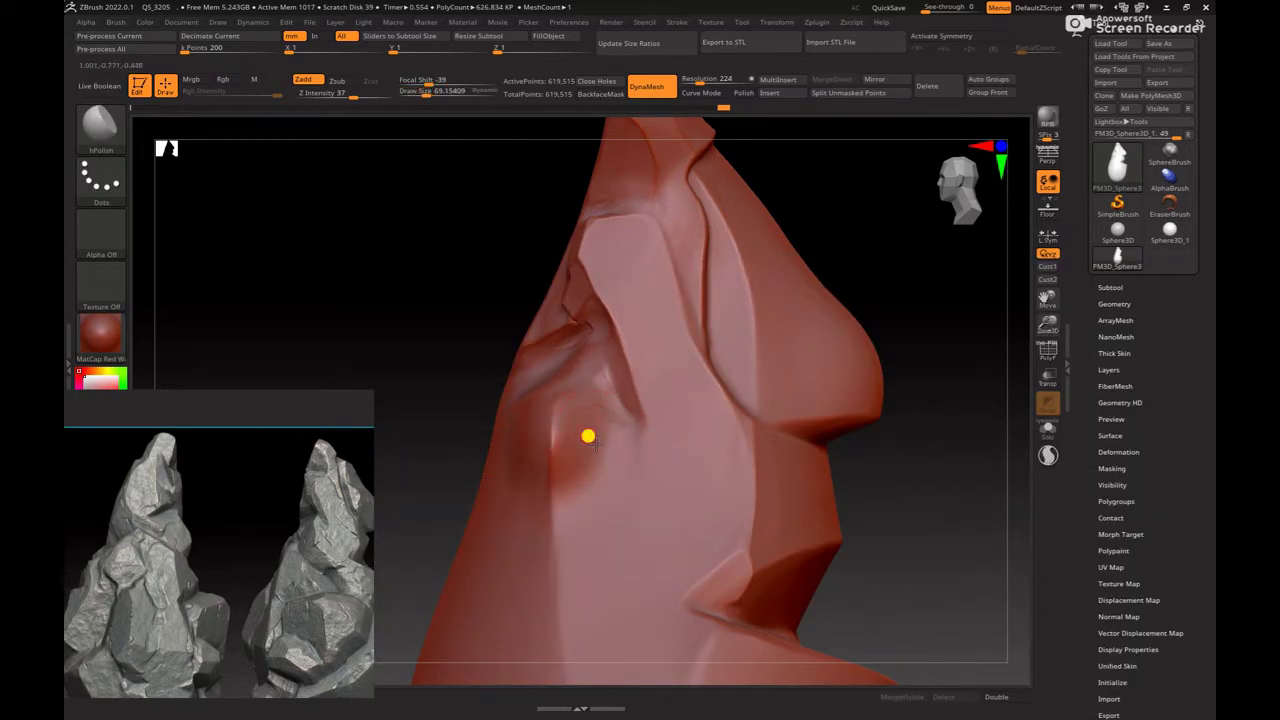
pyautogui.press('space')
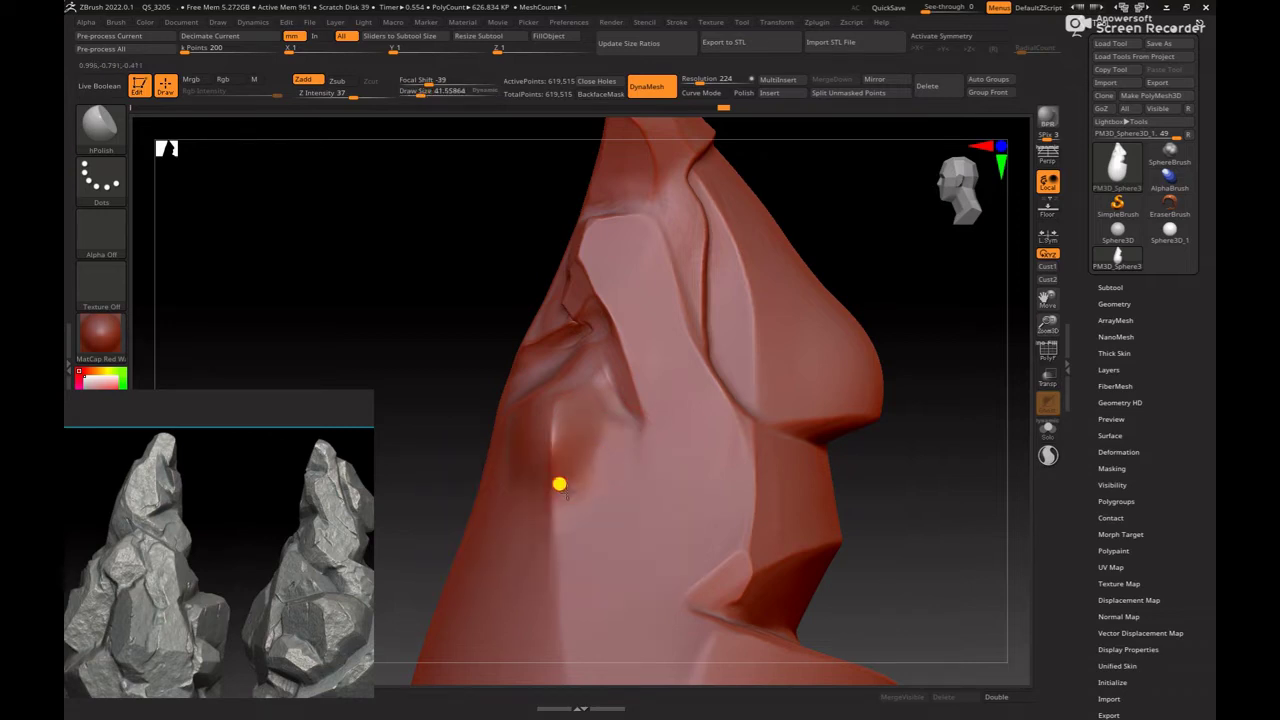
pyautogui.press('space')
pyautogui.moveTo(911, 480)
pyautogui.mouseDown()
pyautogui.moveTo(560, 420)
pyautogui.moveTo(466, 444)
pyautogui.moveTo(578, 476)
pyautogui.mouseUp()
pyautogui.press('space')
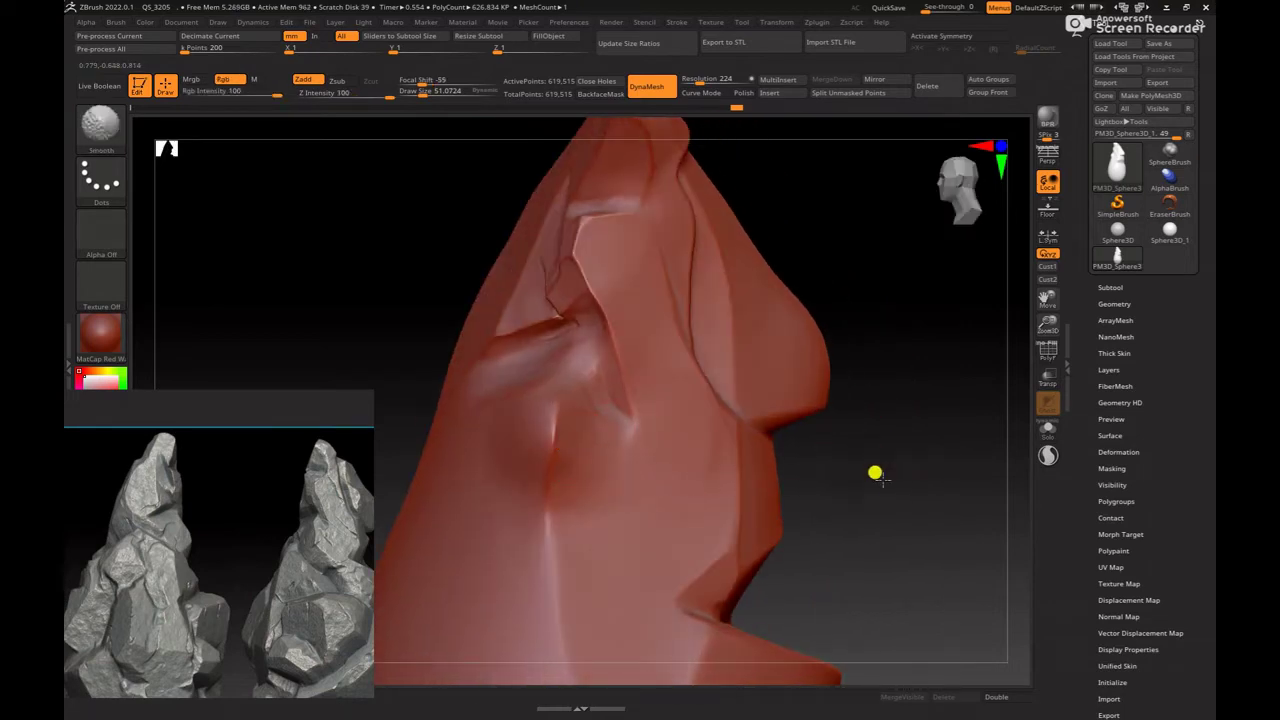
pyautogui.moveTo(874, 471)
pyautogui.mouseDown()
pyautogui.moveTo(913, 493)
pyautogui.moveTo(894, 494)
pyautogui.moveTo(899, 478)
pyautogui.mouseUp()
# Step: Load ClayBuildup and smooth the bumps below the fold with a larger brush
pyautogui.press('b')
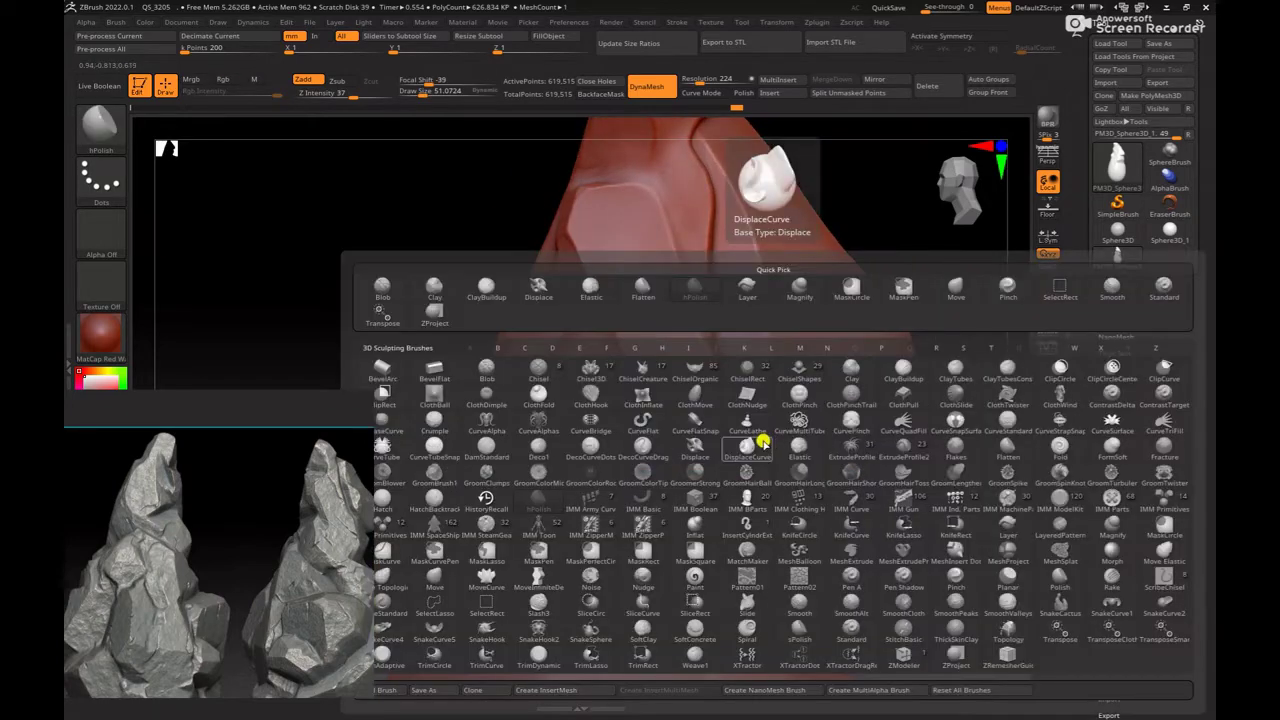
pyautogui.press('c')
pyautogui.press('b')
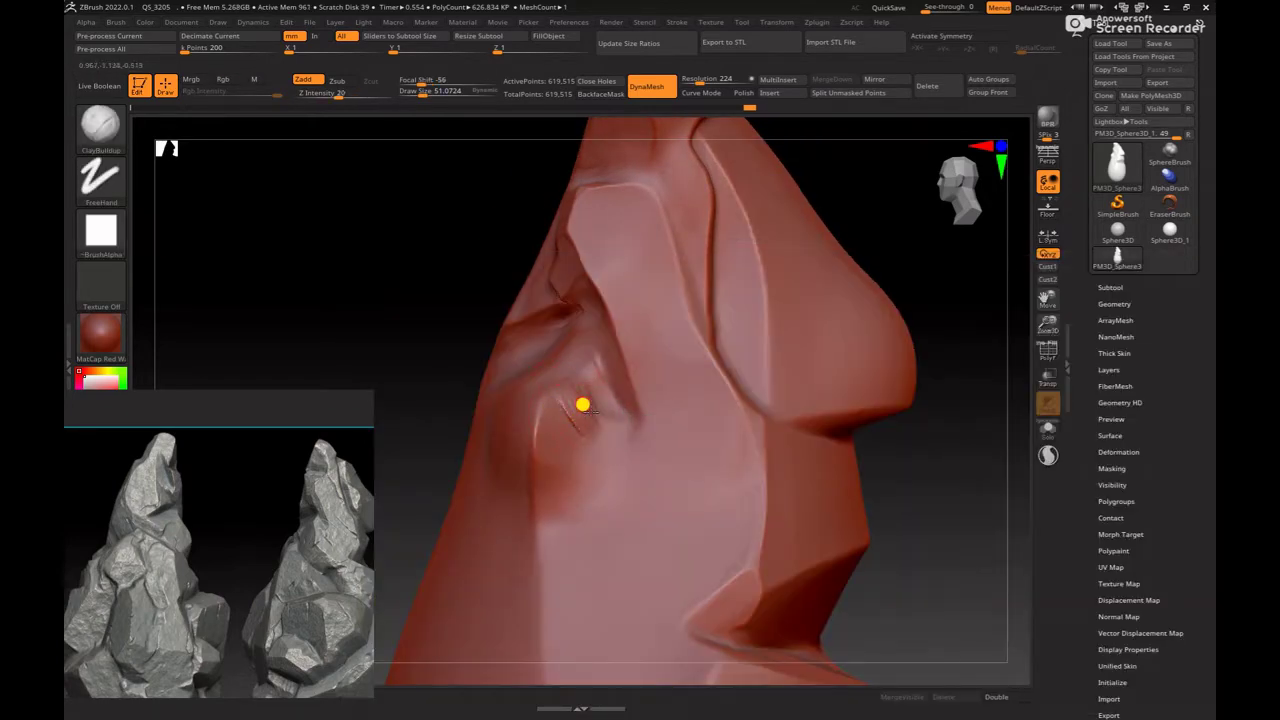
pyautogui.press('shift')
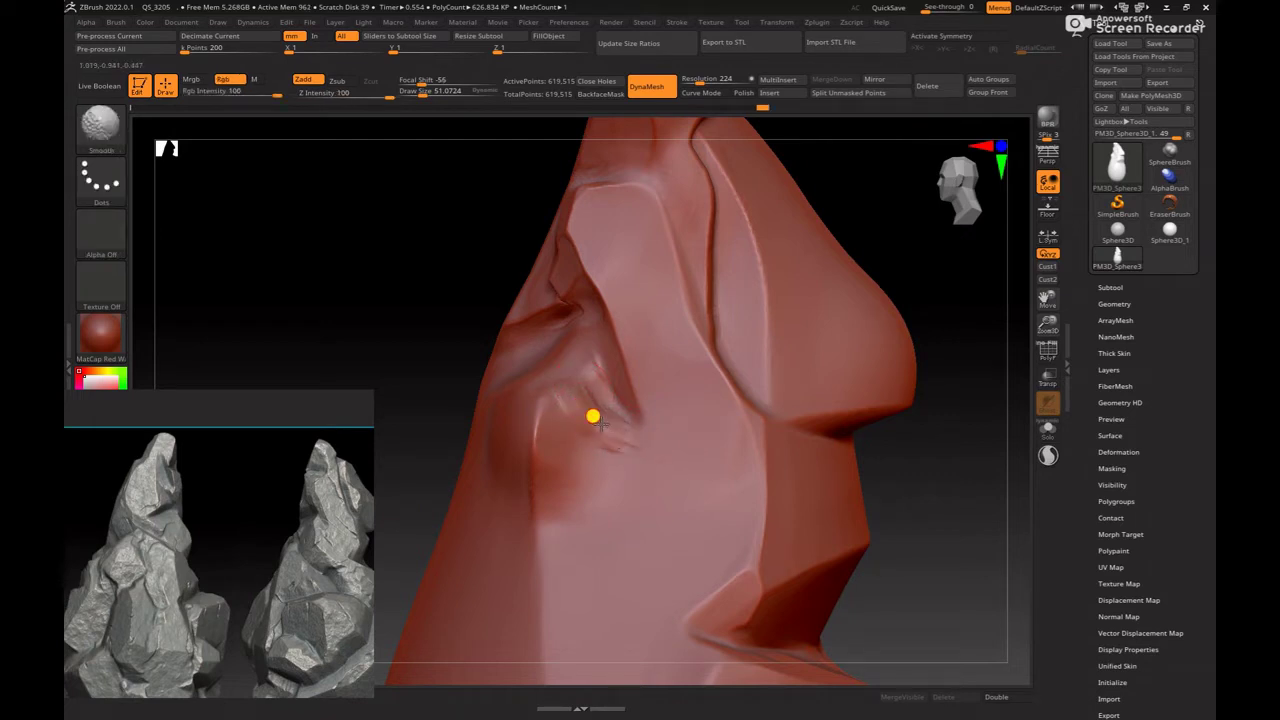
pyautogui.moveTo(870, 452); pyautogui.dragTo(886, 463)
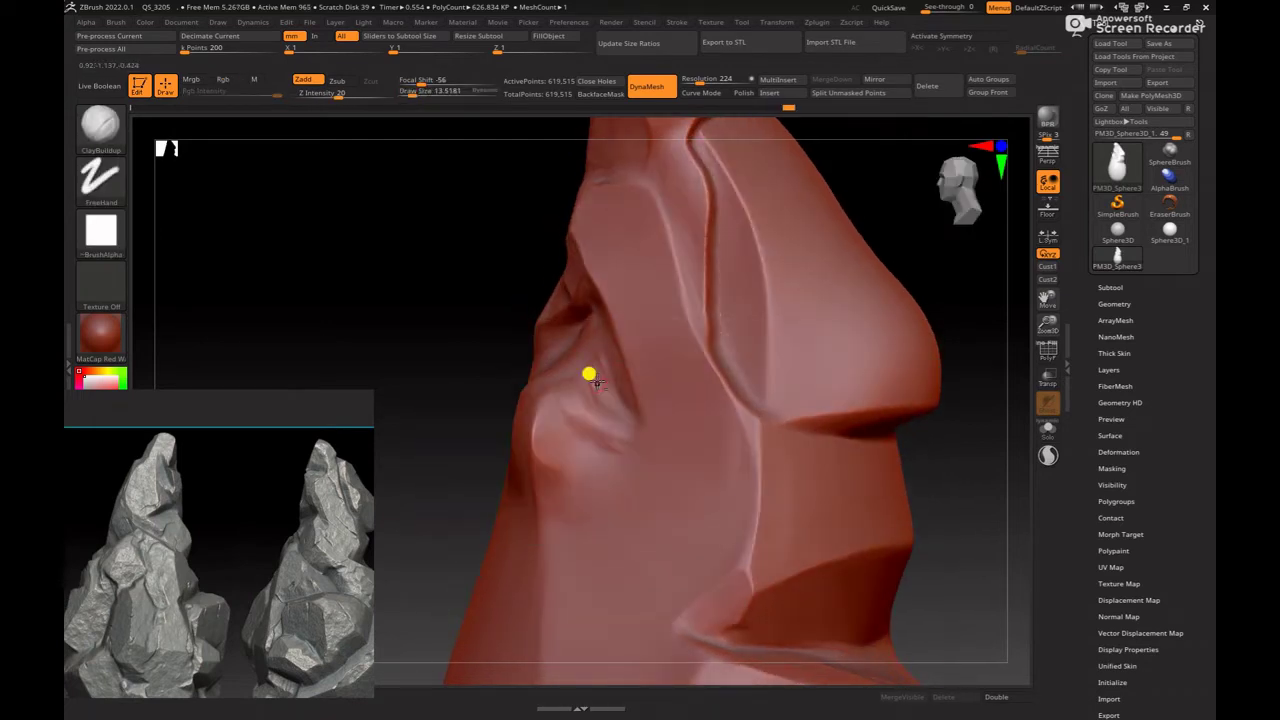
pyautogui.press(']')
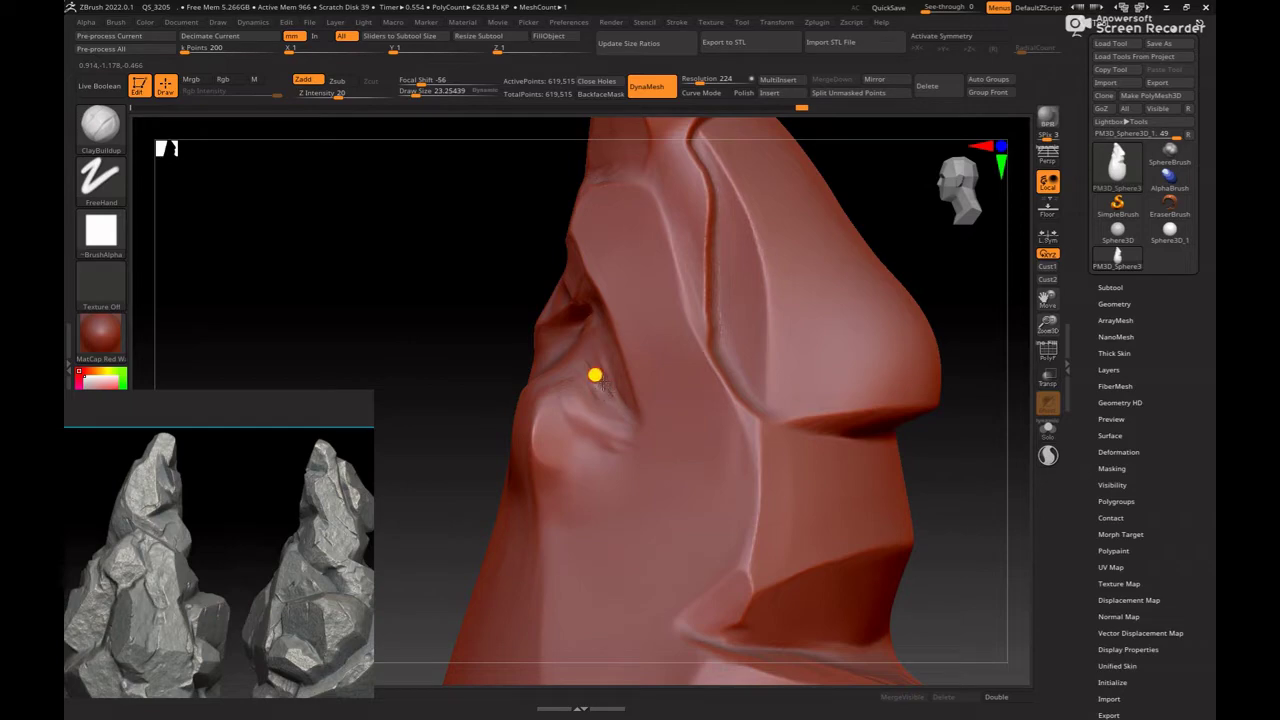
pyautogui.press('shift')
# Step: Select hPolish and turn the view onto the fold beside the ledge
pyautogui.press('b')
pyautogui.press('h')
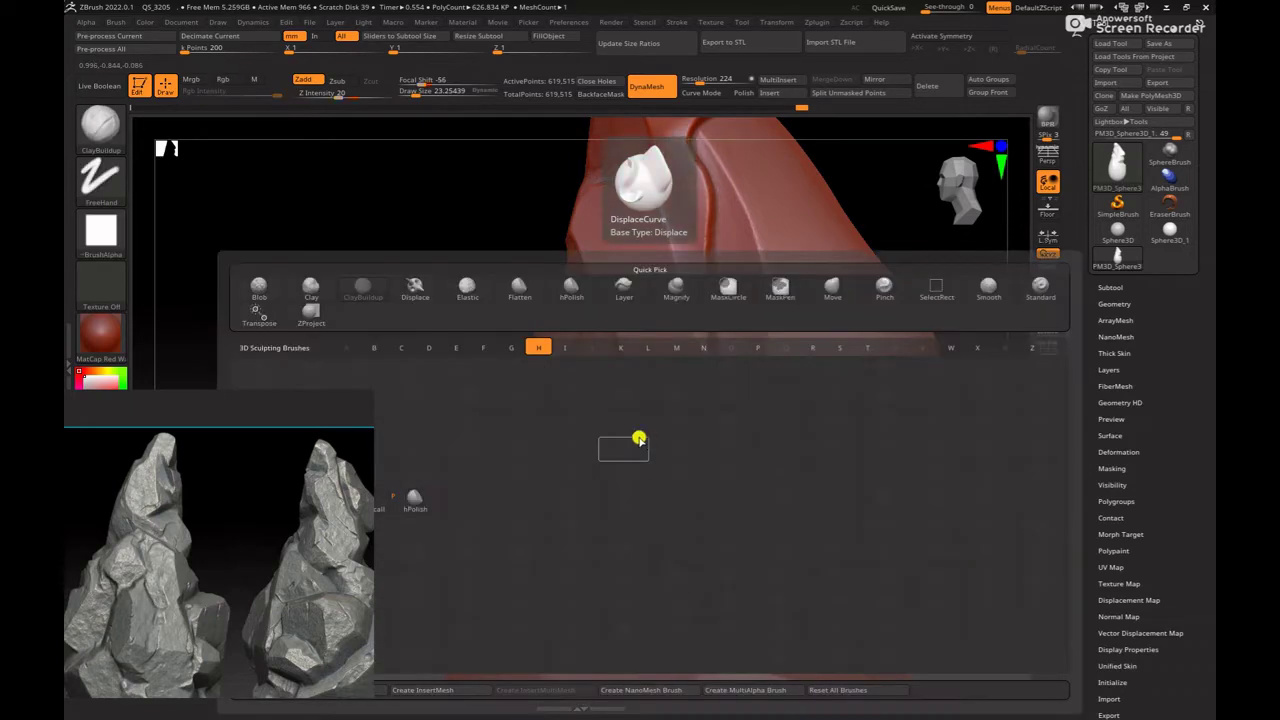
pyautogui.press('p')
pyautogui.moveTo(459, 351)
pyautogui.mouseDown()
pyautogui.moveTo(569, 430)
pyautogui.moveTo(563, 420)
pyautogui.mouseUp()
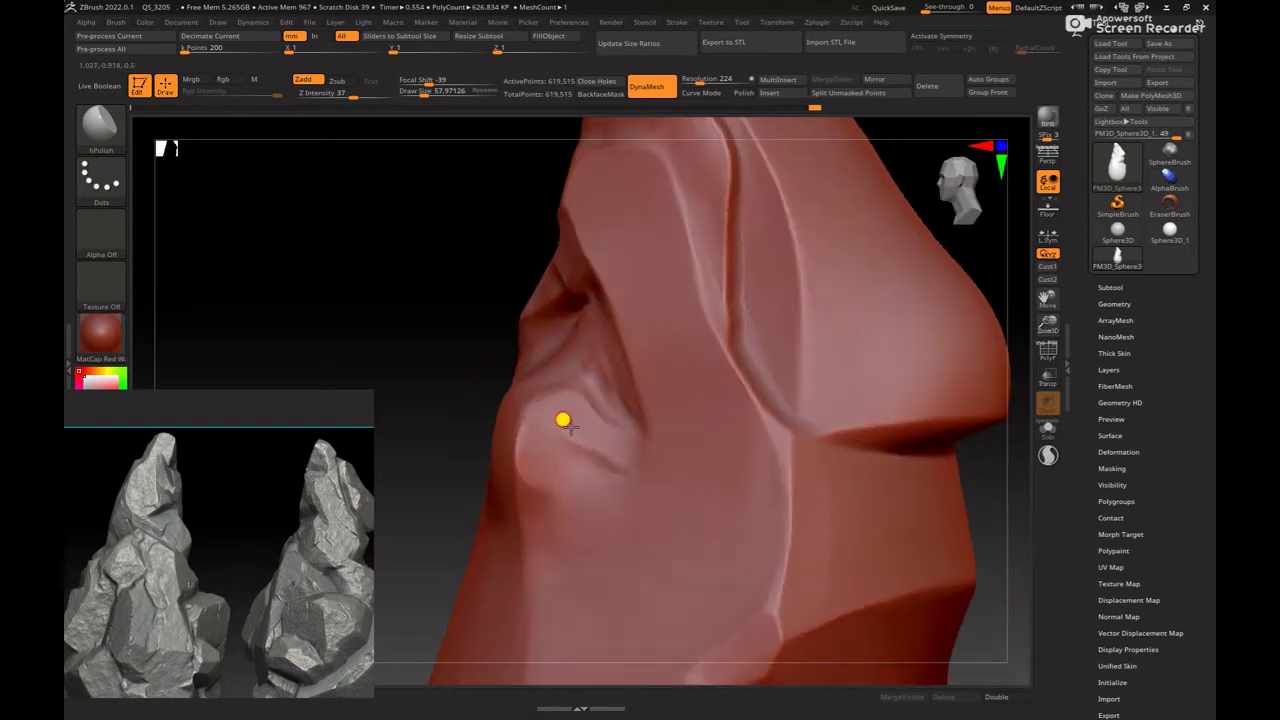
pyautogui.moveTo(409, 331)
pyautogui.mouseDown()
pyautogui.moveTo(400, 346)
pyautogui.moveTo(529, 451)
pyautogui.mouseUp()
pyautogui.moveTo(386, 329)
pyautogui.mouseDown()
pyautogui.moveTo(360, 349)
pyautogui.moveTo(603, 339)
pyautogui.mouseUp()
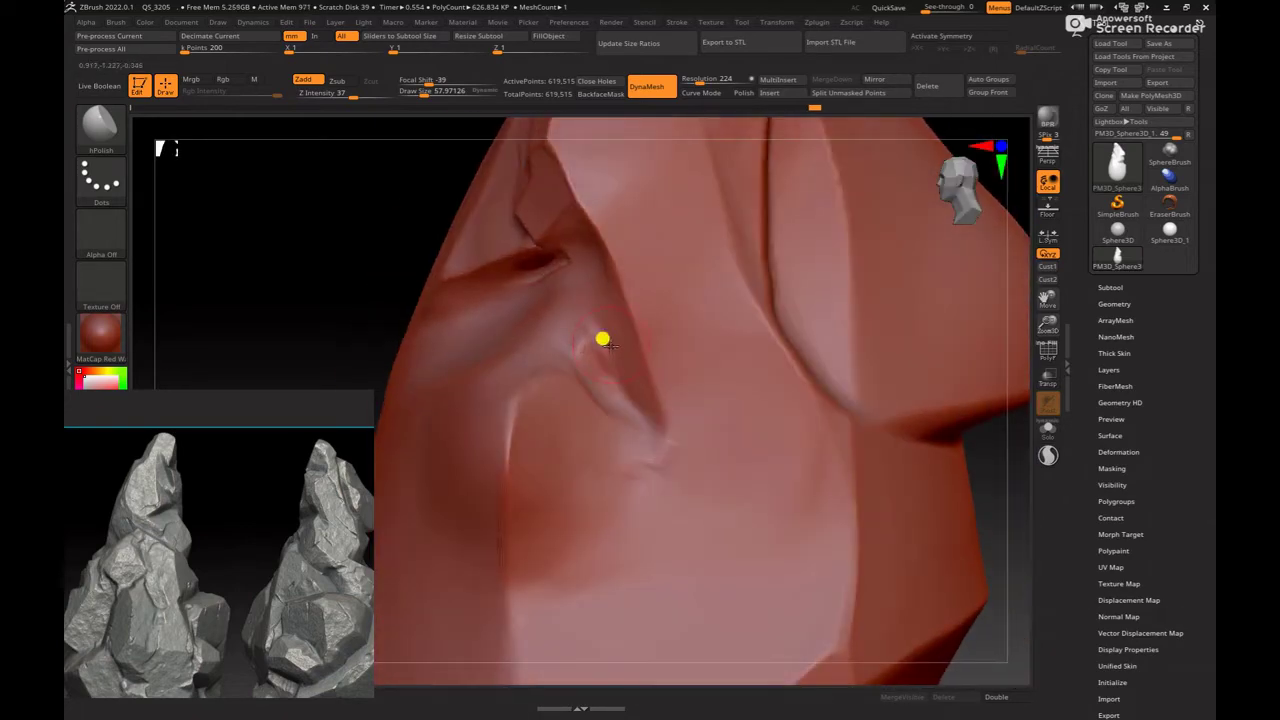
# Step: Load the DamStandard brush with the B-D-S shortcut for carving cracks
pyautogui.press('b')
pyautogui.press('d')
pyautogui.press('s')
pyautogui.press('space')
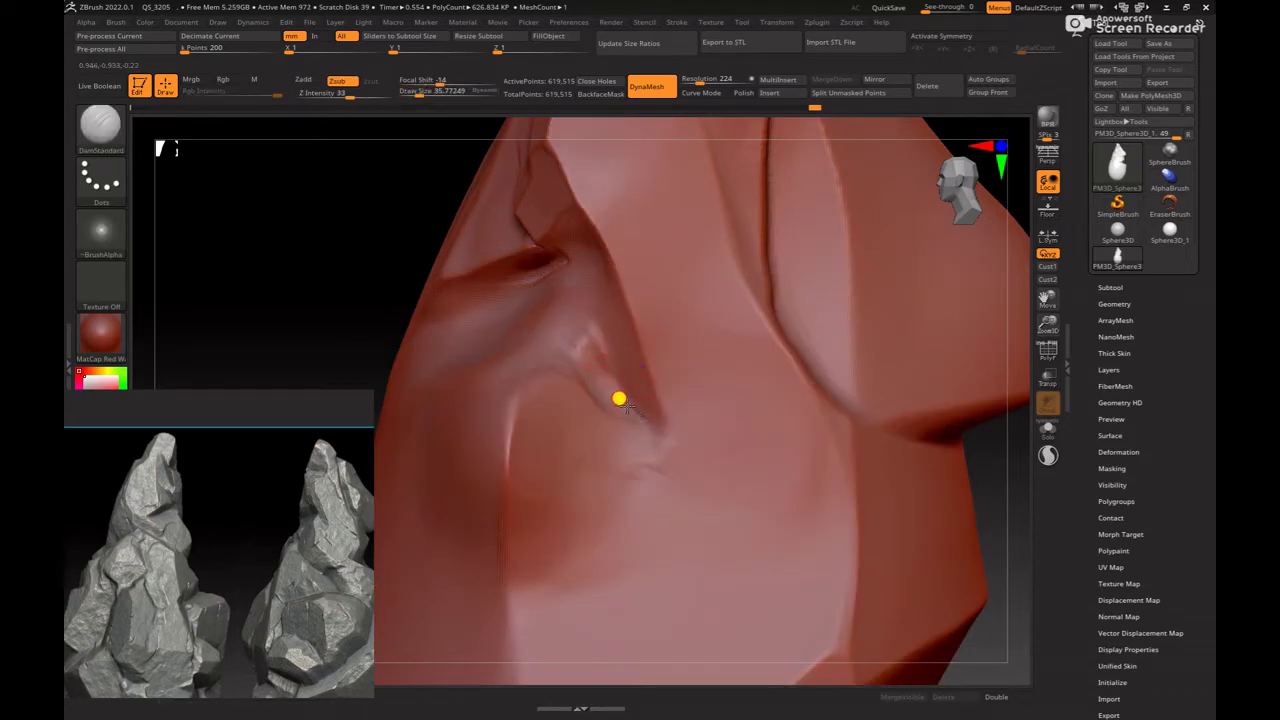
# Step: Carve sharp DamStandard creases along the fold and the pointed ledge
pyautogui.moveTo(593, 351)
pyautogui.mouseDown()
pyautogui.moveTo(577, 320)
pyautogui.moveTo(593, 348)
pyautogui.mouseUp()
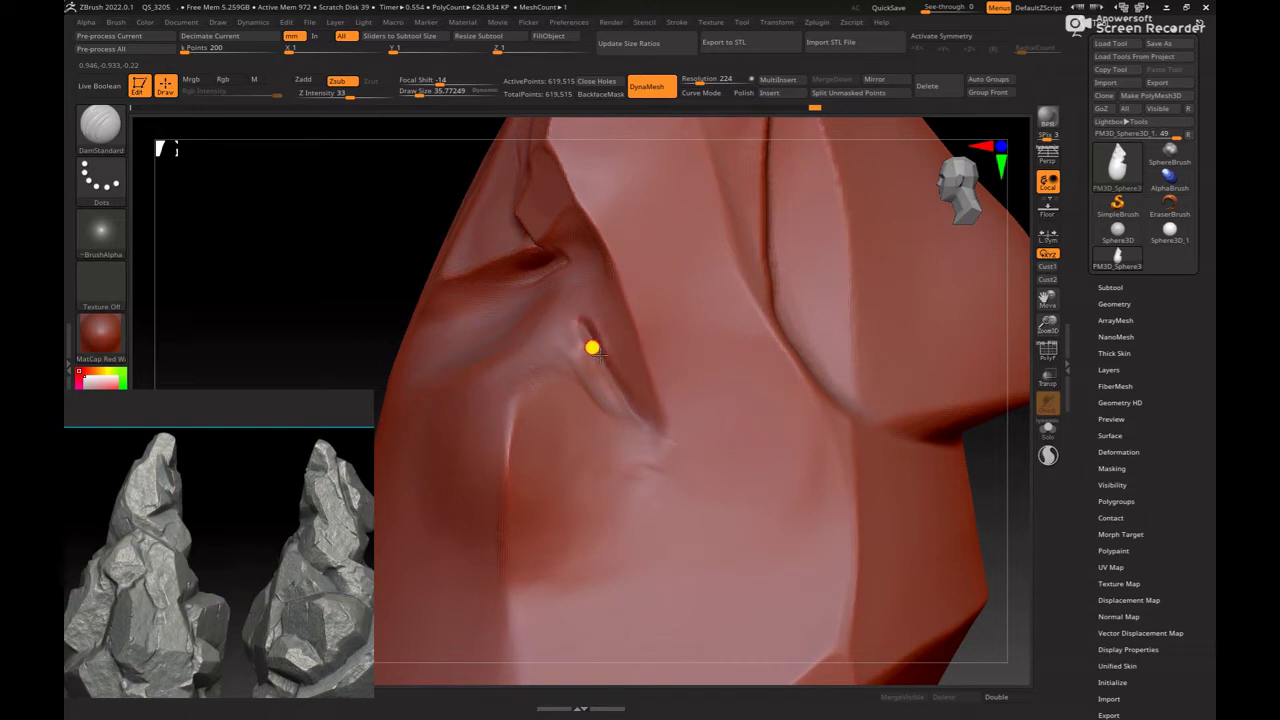
pyautogui.moveTo(986, 434)
pyautogui.keyDown('shift'); pyautogui.mouseDown()
pyautogui.moveTo(1014, 449)
pyautogui.moveTo(957, 447)
pyautogui.mouseUp(); pyautogui.keyUp('shift')
pyautogui.moveTo(860, 380)
pyautogui.mouseDown()
pyautogui.moveTo(797, 400)
pyautogui.moveTo(783, 363)
pyautogui.moveTo(748, 459)
pyautogui.moveTo(746, 437)
pyautogui.moveTo(743, 449)
pyautogui.moveTo(649, 443)
pyautogui.mouseUp()
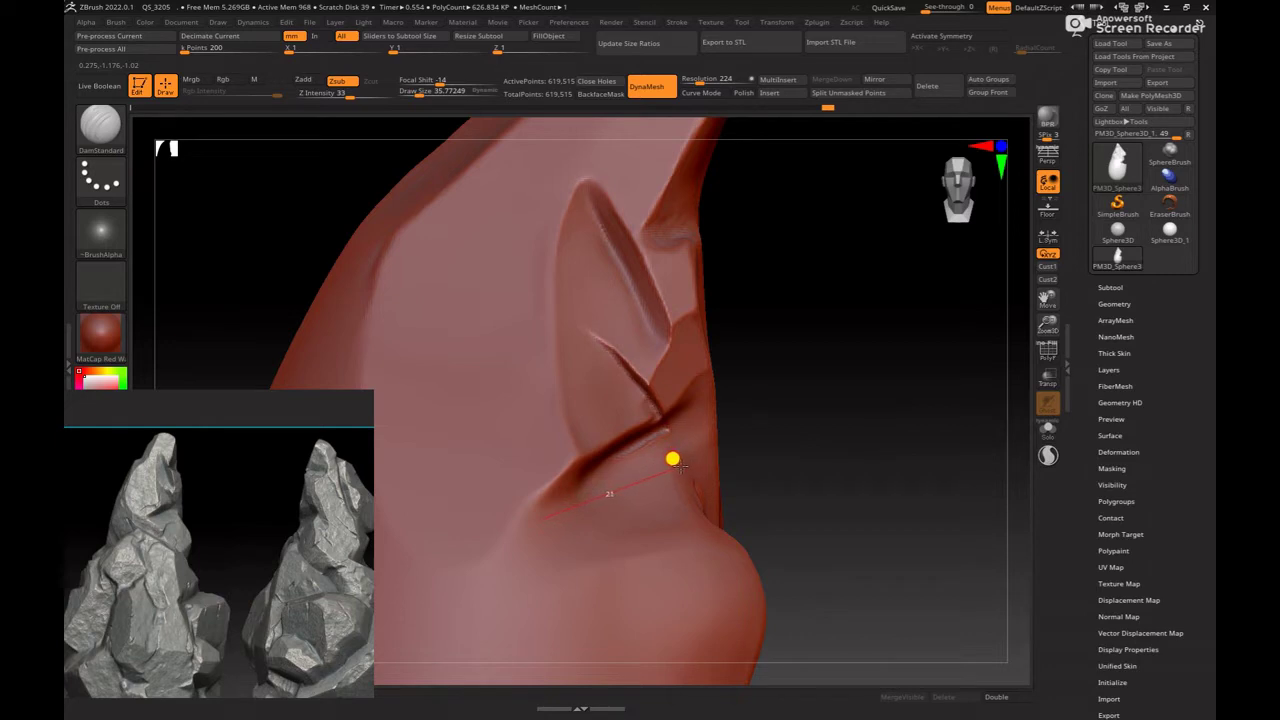
pyautogui.moveTo(684, 460); pyautogui.dragTo(684, 460)
pyautogui.moveTo(680, 466); pyautogui.dragTo(678, 465)
pyautogui.moveTo(868, 482); pyautogui.dragTo(829, 477)
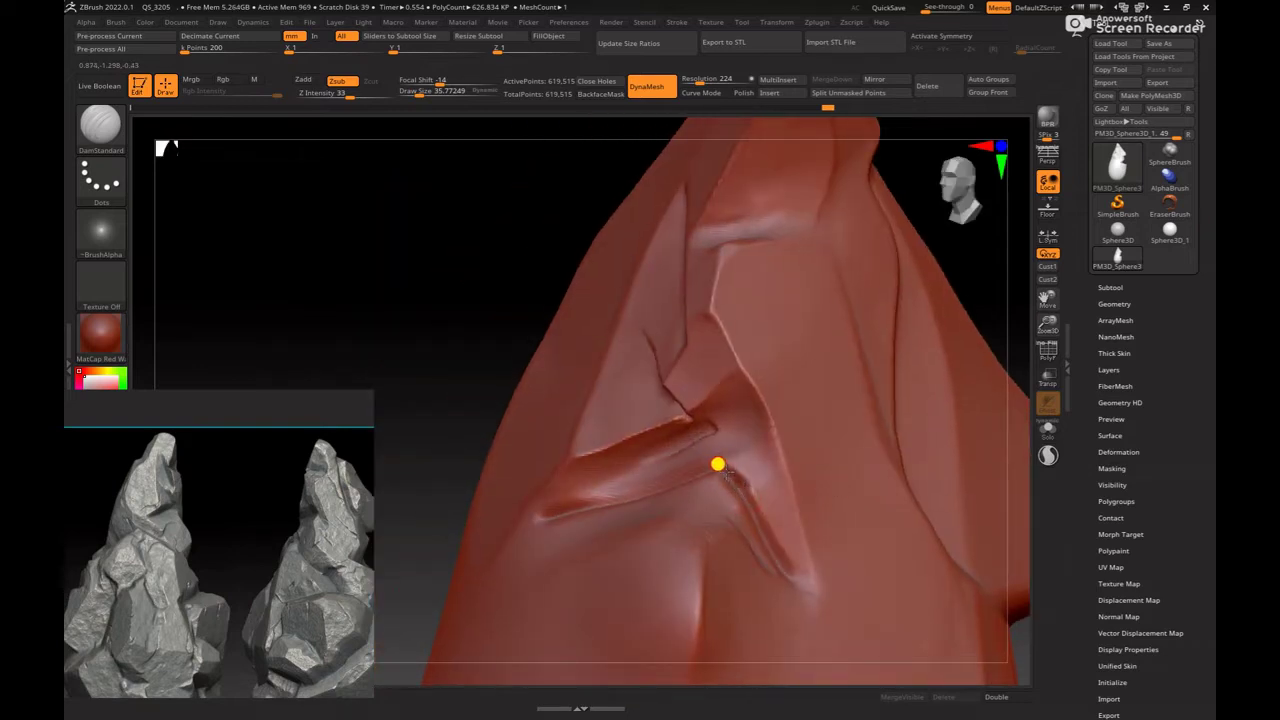
pyautogui.moveTo(718, 464); pyautogui.dragTo(738, 487)
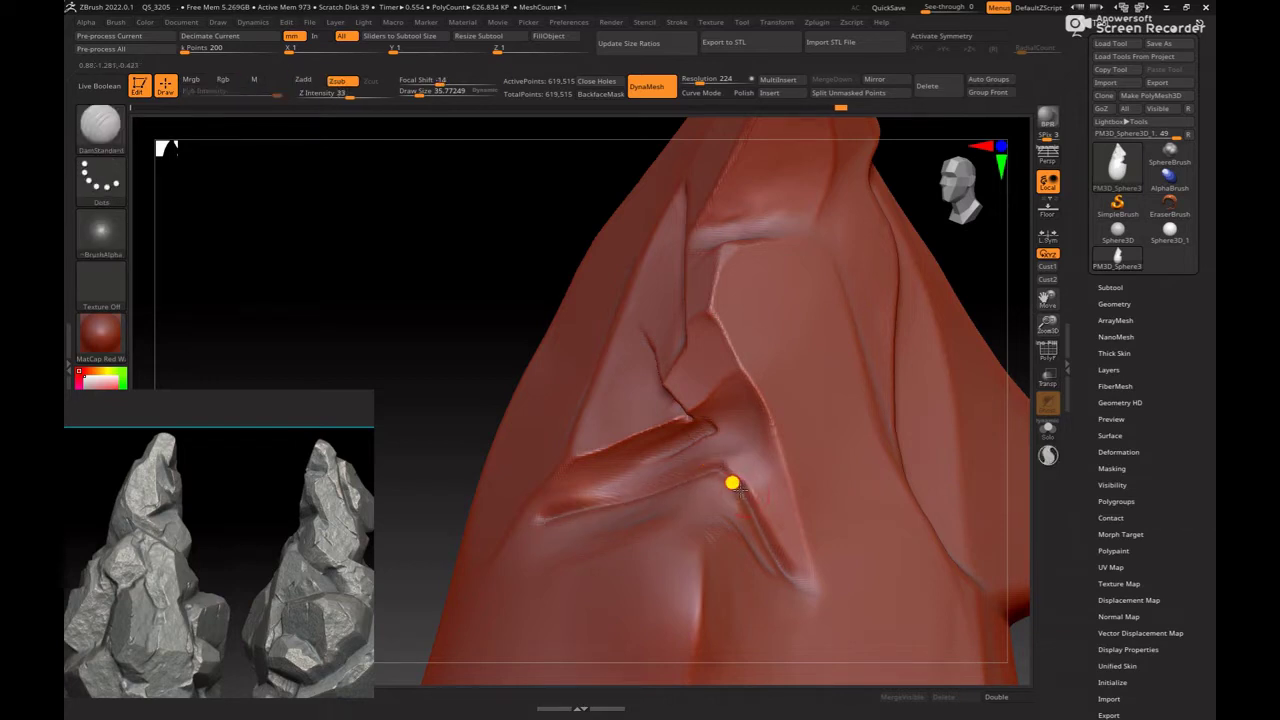
pyautogui.moveTo(960, 306)
pyautogui.mouseDown()
pyautogui.moveTo(954, 374)
pyautogui.moveTo(815, 318)
pyautogui.mouseUp()
# Step: Build up clay along the groove with ClayBuildup and smooth it
pyautogui.press('b')
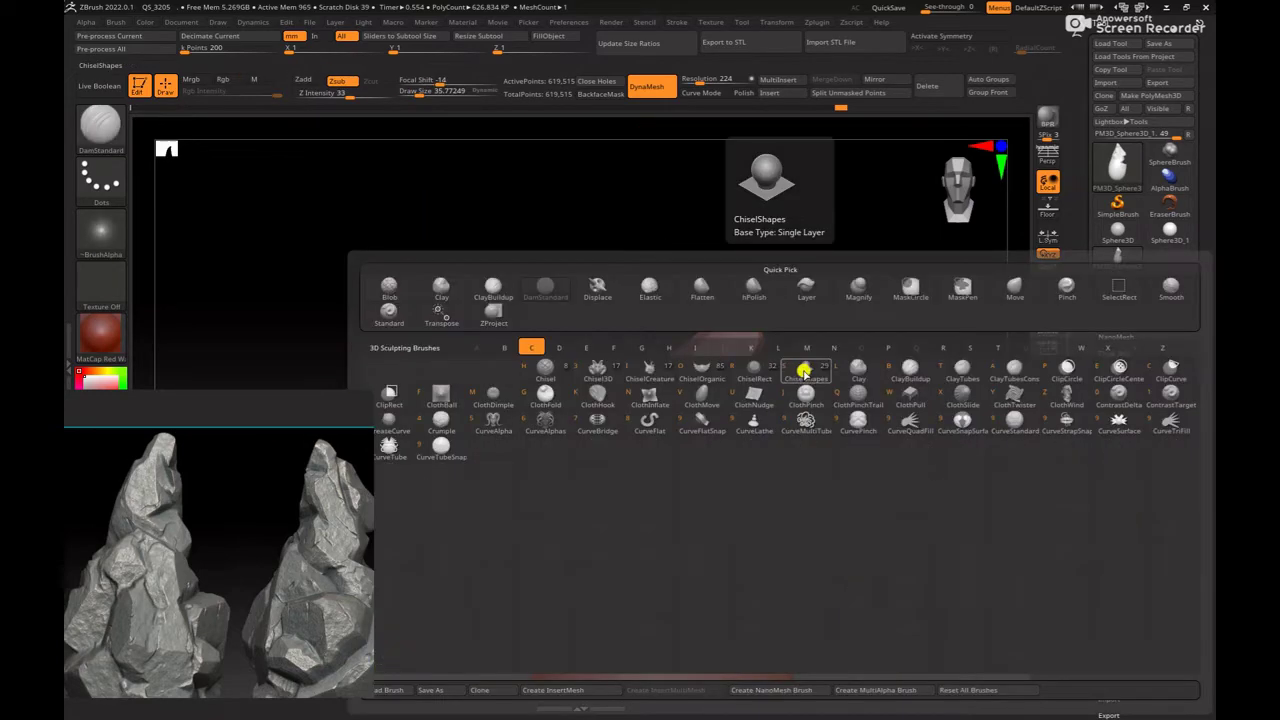
pyautogui.click(800, 371)
pyautogui.moveTo(848, 365)
pyautogui.mouseDown()
pyautogui.moveTo(909, 477)
pyautogui.moveTo(883, 449)
pyautogui.moveTo(669, 414)
pyautogui.moveTo(614, 371)
pyautogui.moveTo(440, 437)
pyautogui.moveTo(537, 394)
pyautogui.moveTo(518, 430)
pyautogui.moveTo(603, 386)
pyautogui.mouseUp()
pyautogui.moveTo(808, 371)
pyautogui.mouseDown()
pyautogui.moveTo(574, 408)
pyautogui.moveTo(671, 349)
pyautogui.moveTo(643, 351)
pyautogui.moveTo(526, 414)
pyautogui.moveTo(597, 400)
pyautogui.moveTo(589, 417)
pyautogui.moveTo(431, 449)
pyautogui.moveTo(662, 390)
pyautogui.mouseUp()
pyautogui.moveTo(837, 377); pyautogui.dragTo(923, 391)
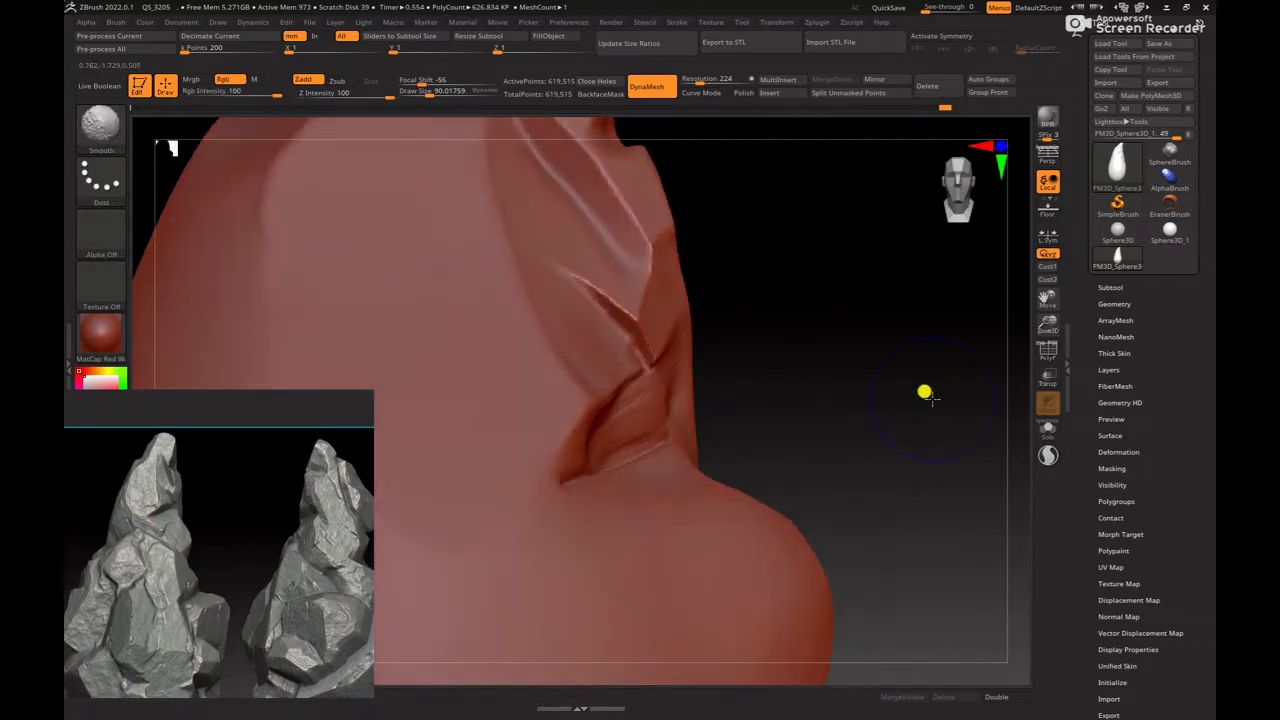
pyautogui.moveTo(860, 360)
pyautogui.mouseDown()
pyautogui.moveTo(868, 422)
pyautogui.moveTo(700, 425)
pyautogui.mouseUp()
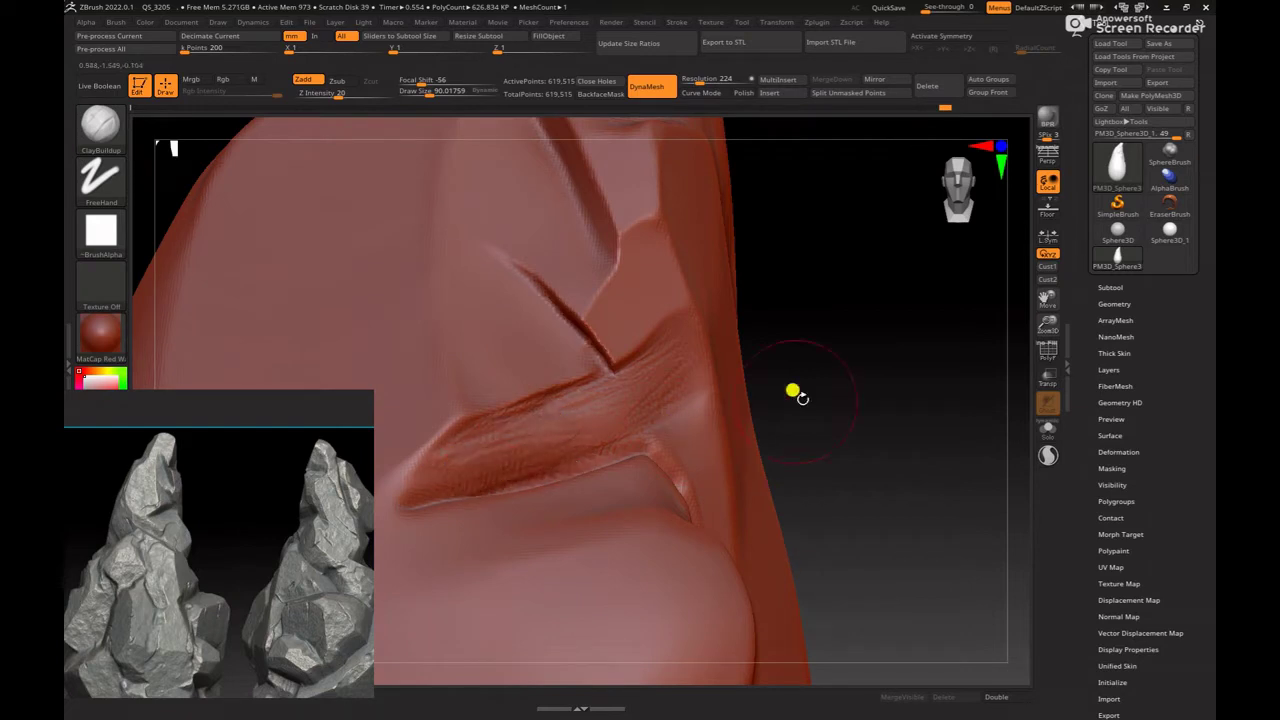
pyautogui.press('ctrl')
pyautogui.press('shift')
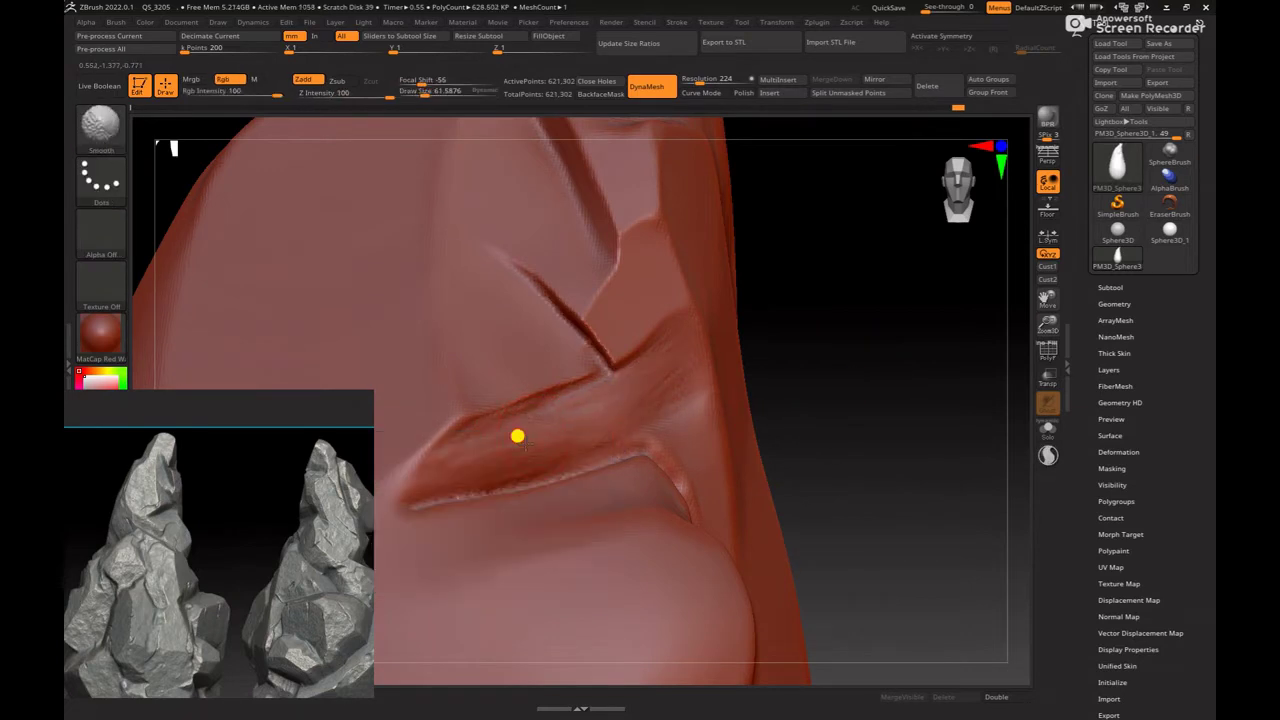
# Step: Polish the overhanging lip with hPolish, resizing the brush around the crease
pyautogui.press('b')
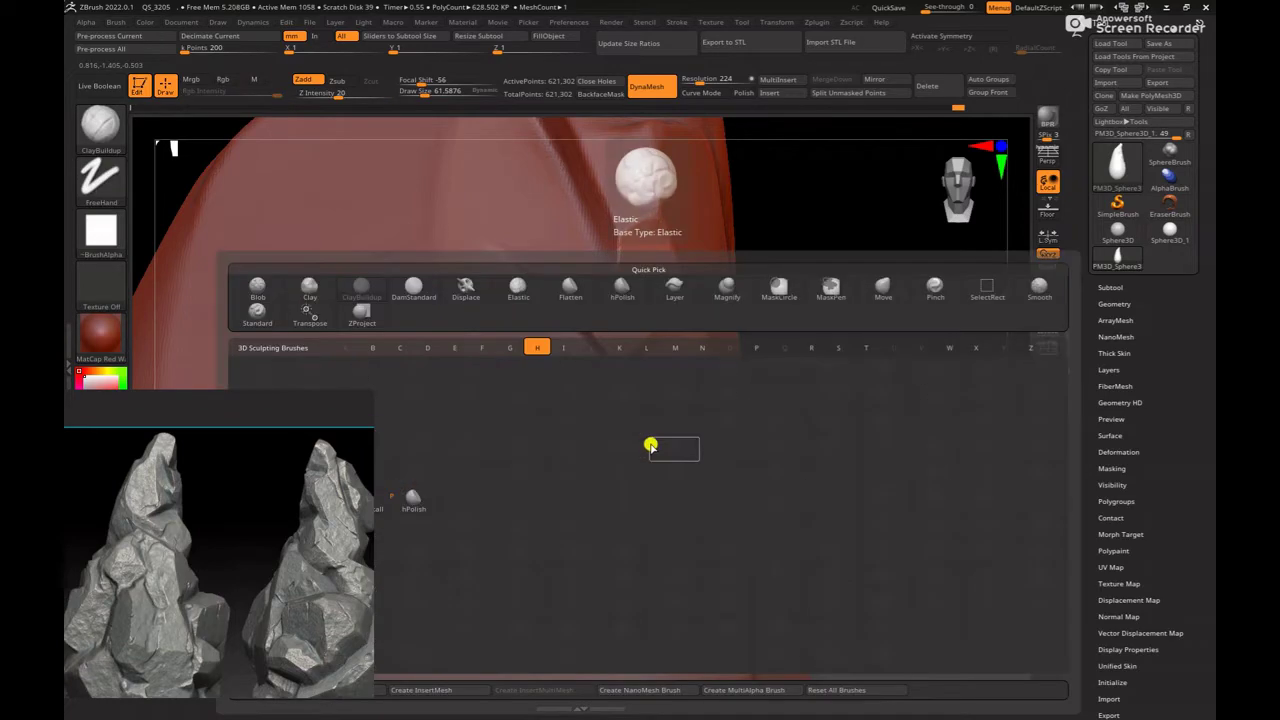
pyautogui.press('h')
pyautogui.press('p')
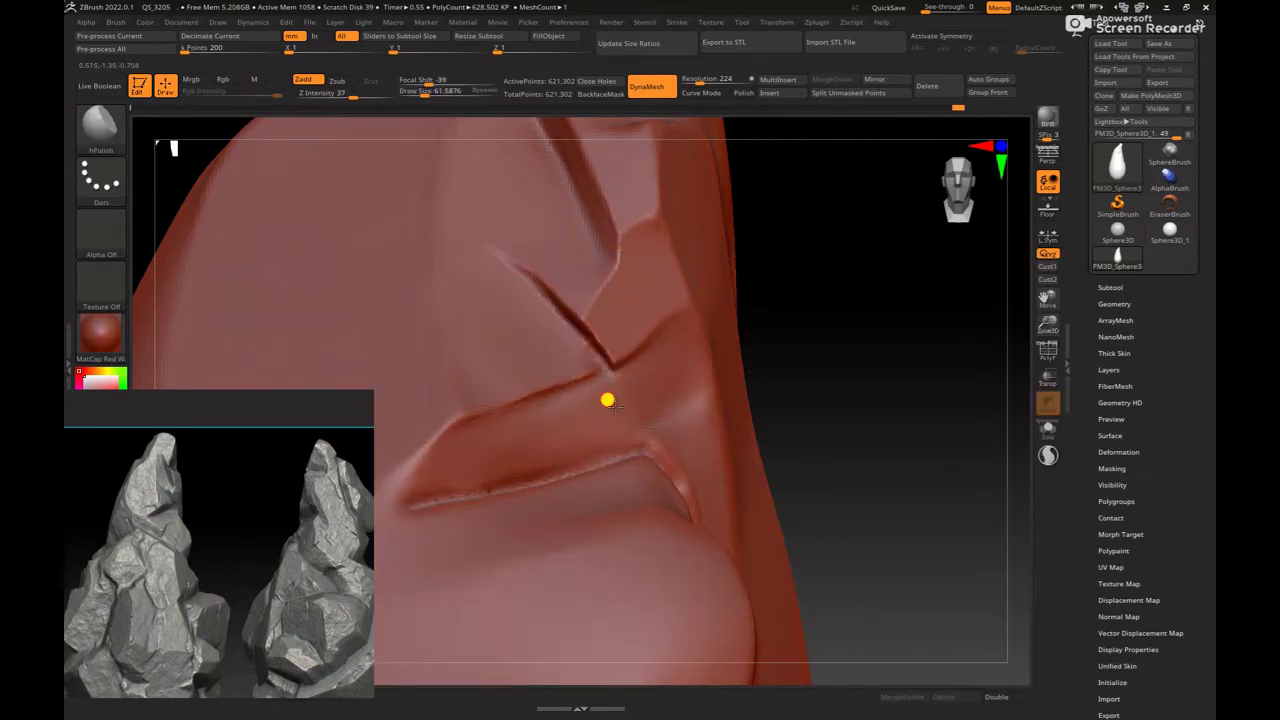
pyautogui.moveTo(575, 402); pyautogui.dragTo(529, 414)
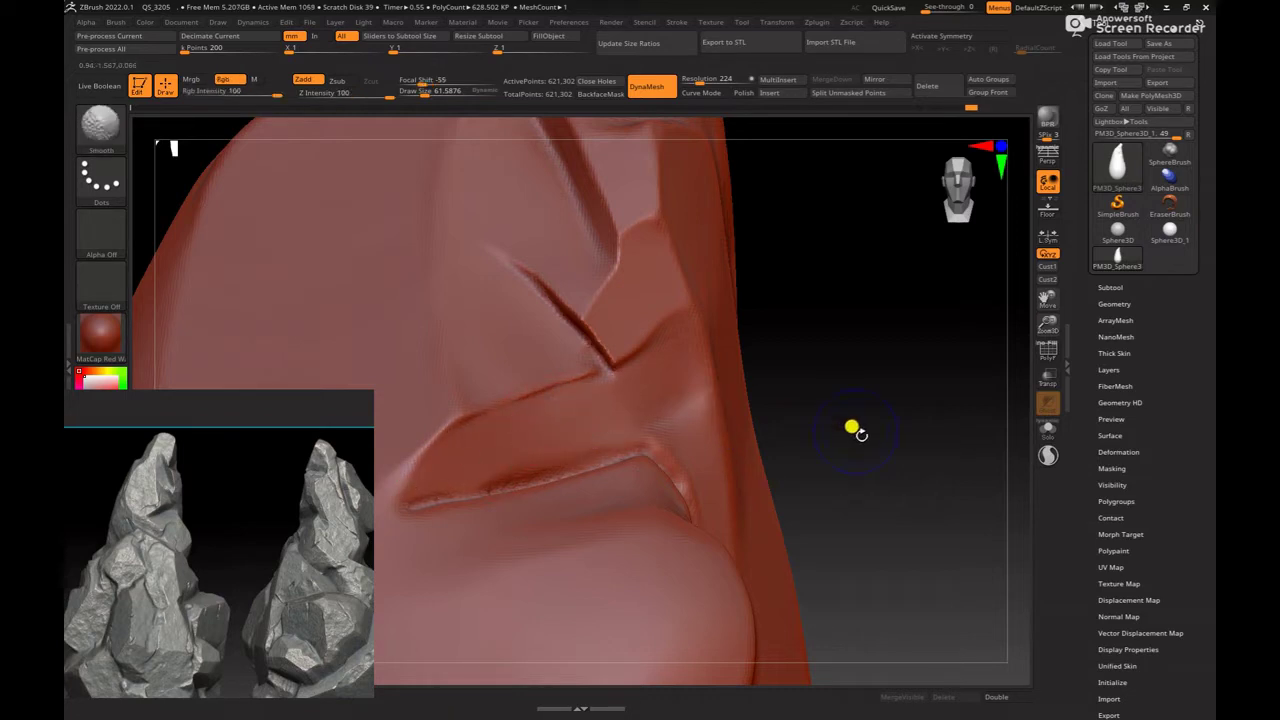
pyautogui.moveTo(849, 429)
pyautogui.mouseDown()
pyautogui.moveTo(894, 377)
pyautogui.moveTo(545, 404)
pyautogui.mouseUp()
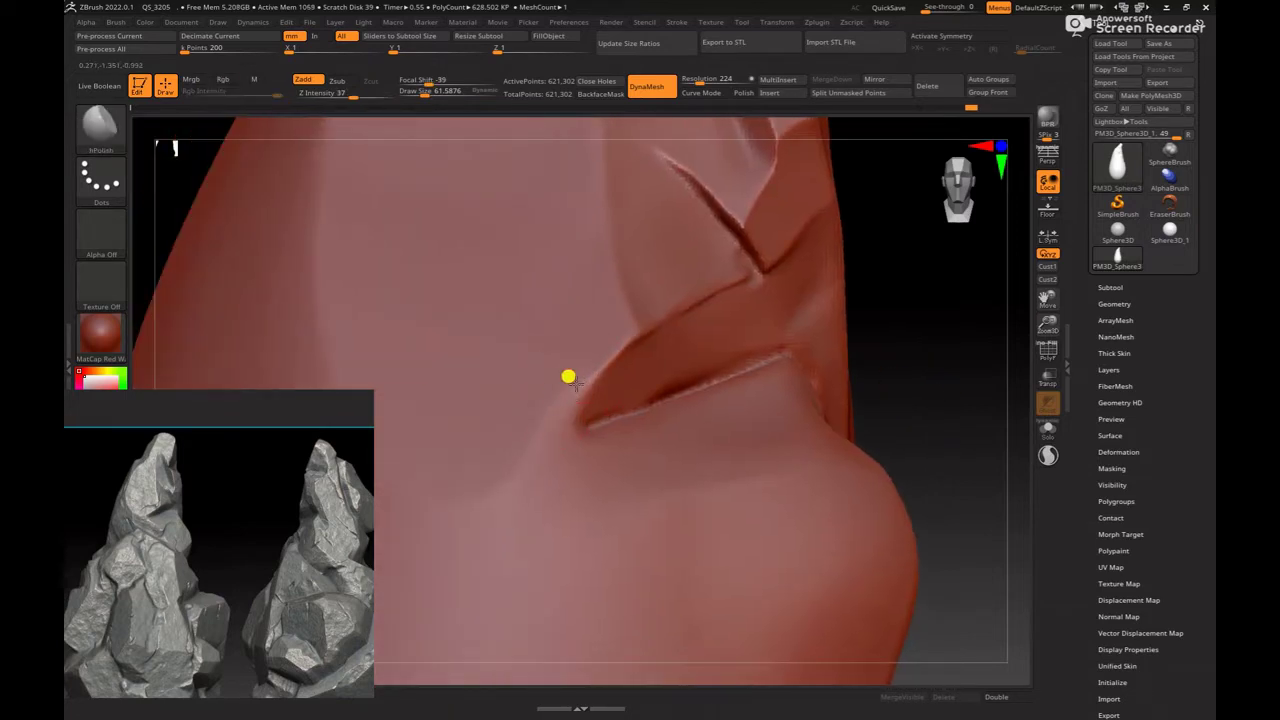
pyautogui.press(']')
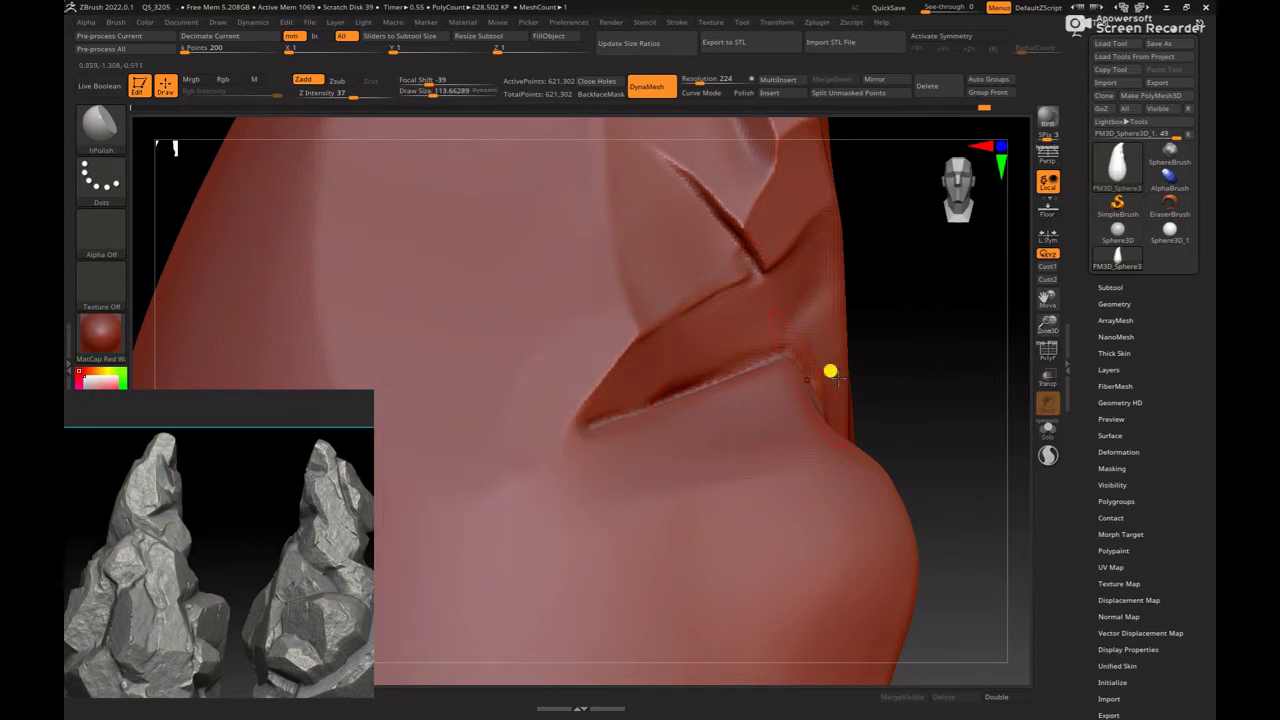
pyautogui.moveTo(831, 372)
pyautogui.mouseDown()
pyautogui.moveTo(1005, 388)
pyautogui.moveTo(723, 426)
pyautogui.mouseUp()
pyautogui.press('[')
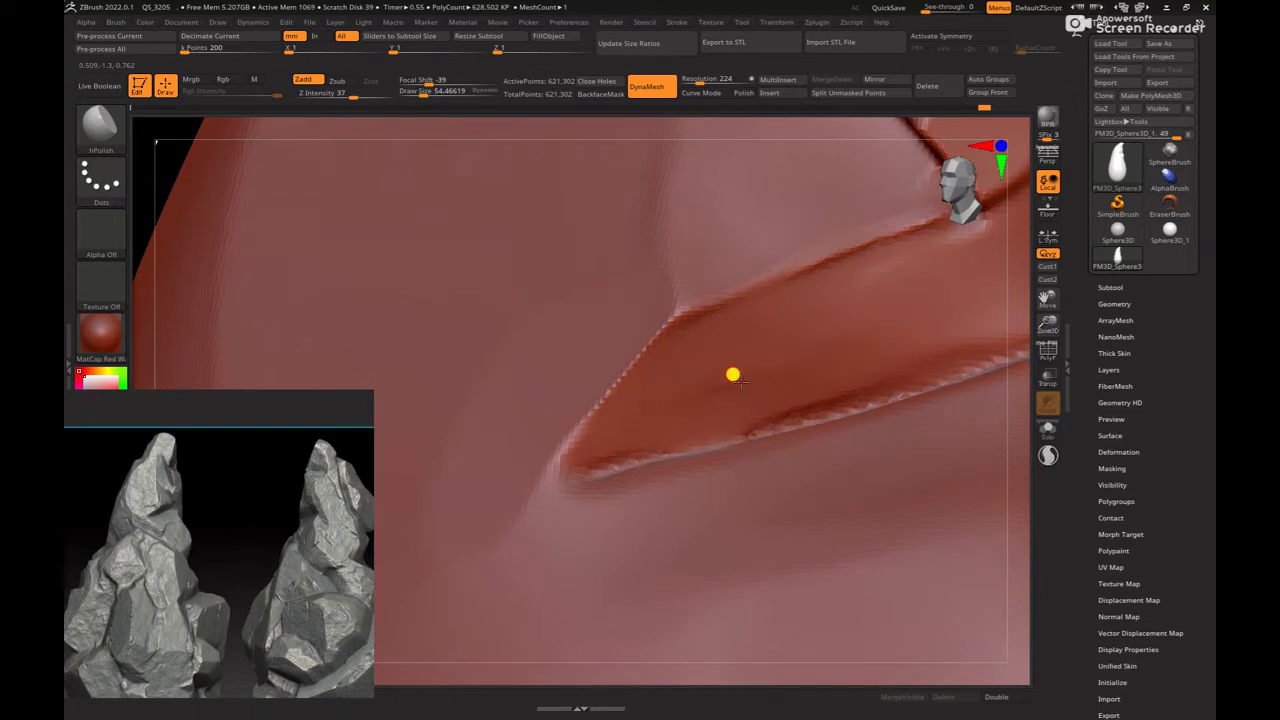
pyautogui.moveTo(998, 343); pyautogui.dragTo(763, 383)
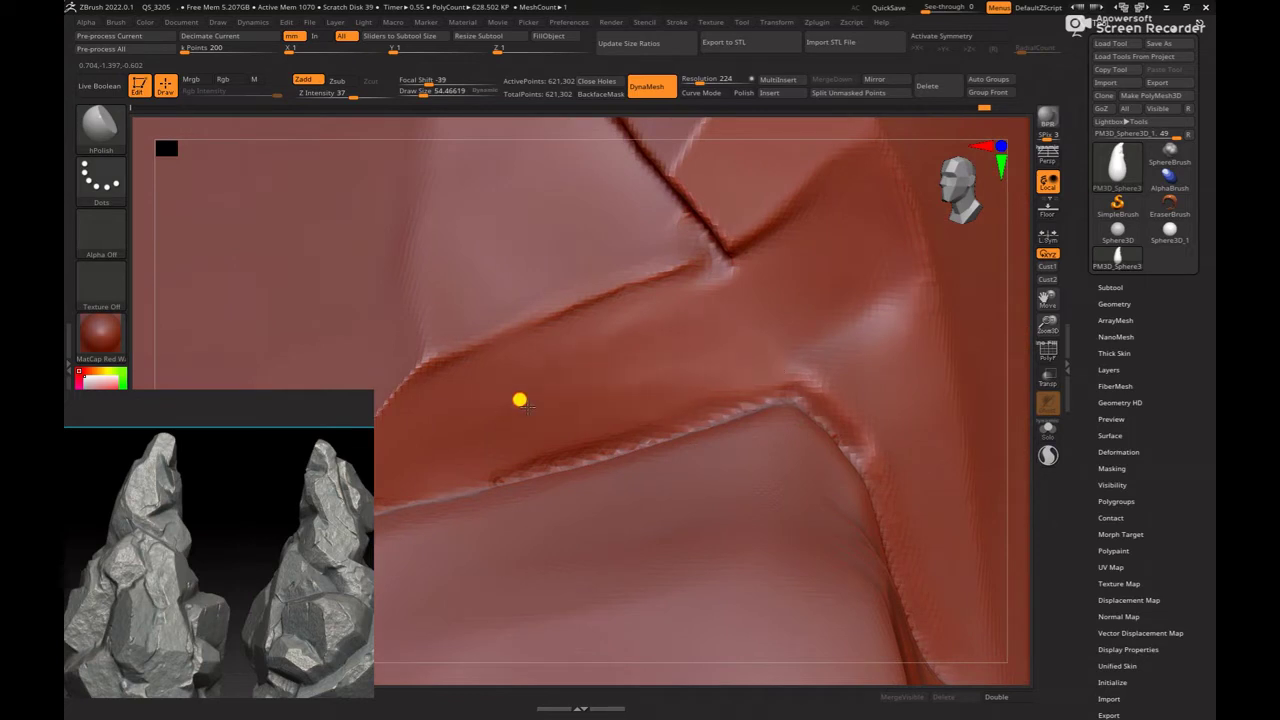
pyautogui.press(']')
pyautogui.press(']')
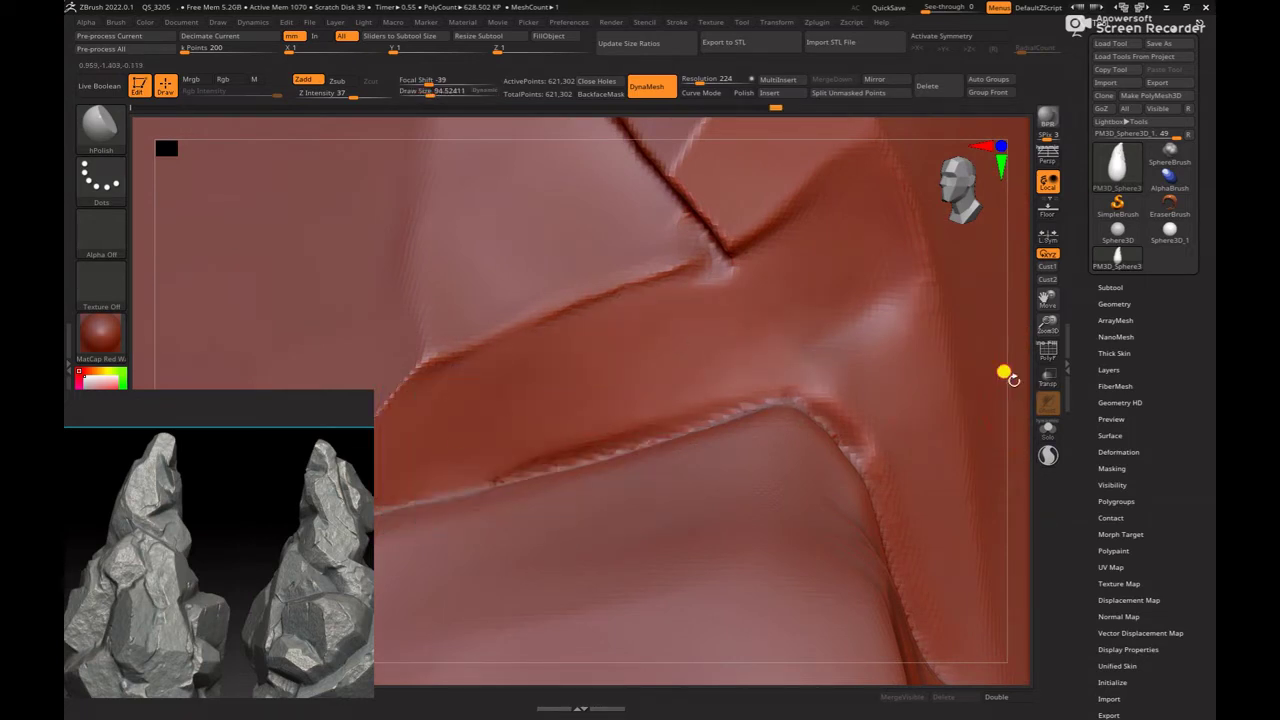
pyautogui.moveTo(1003, 371)
pyautogui.mouseDown()
pyautogui.moveTo(666, 337)
pyautogui.moveTo(657, 323)
pyautogui.mouseUp()
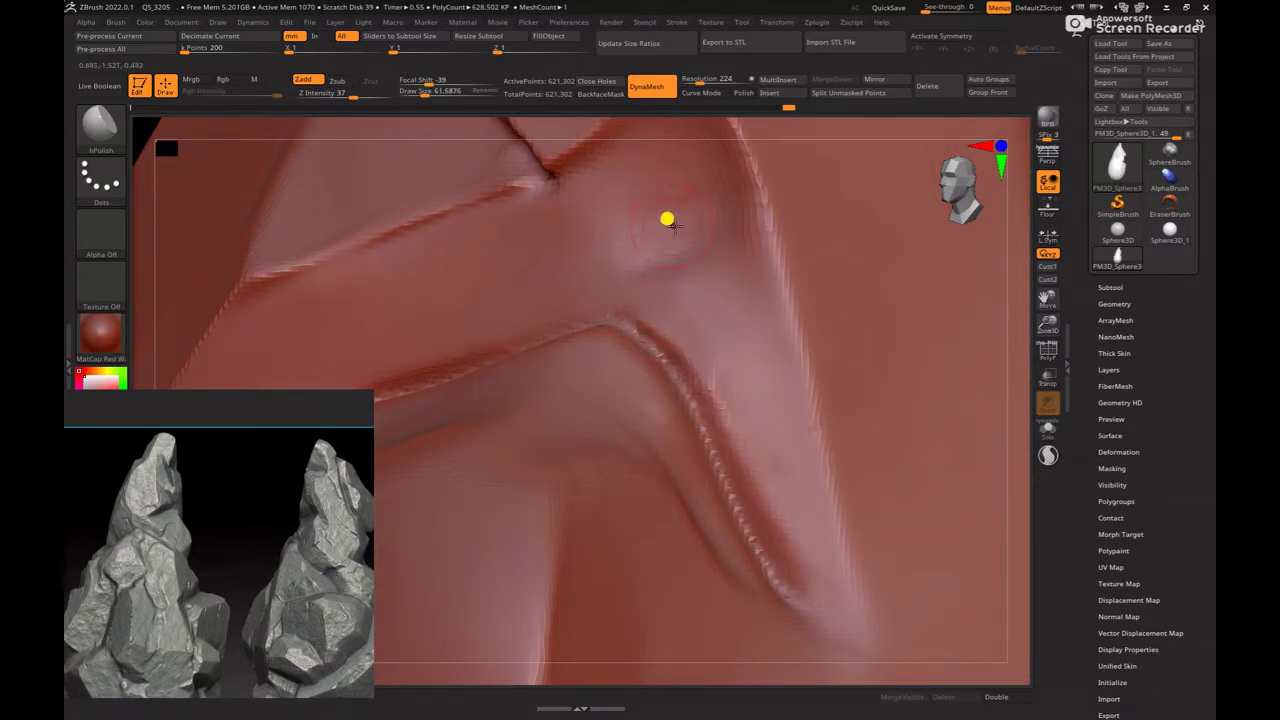
pyautogui.press('space')
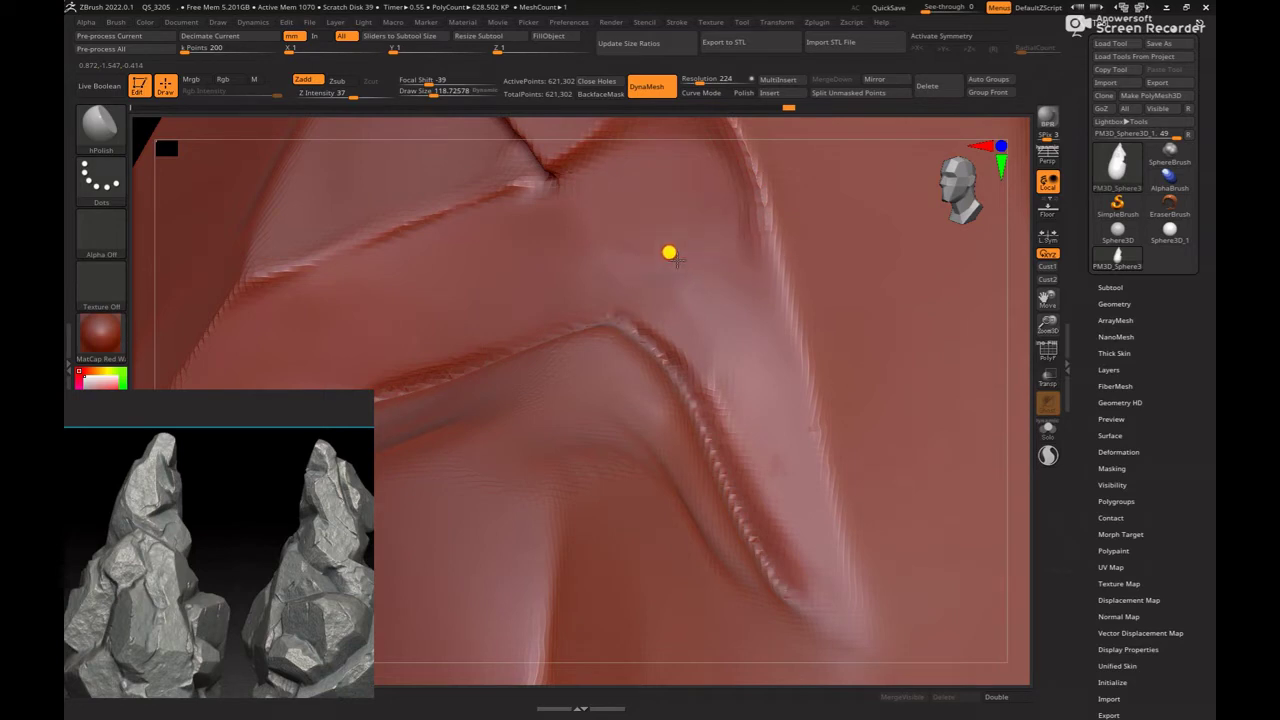
pyautogui.press('space')
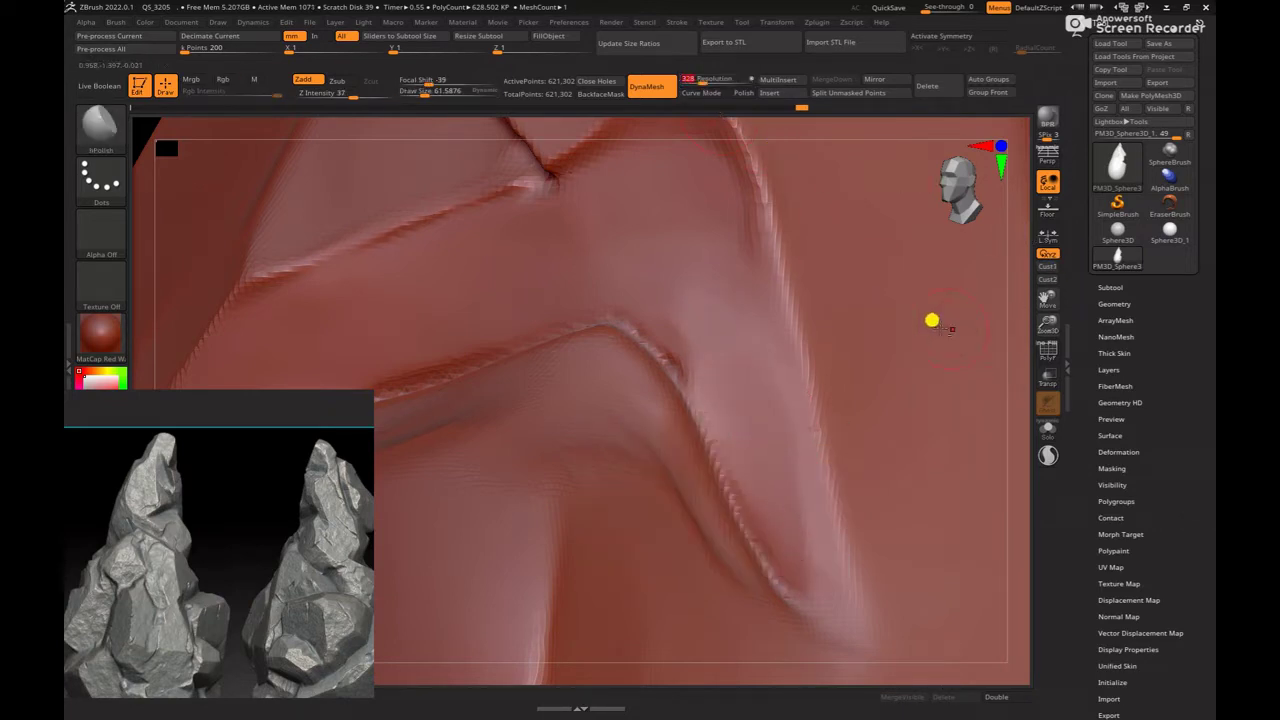
# Step: Rotate to a front view and flatten the side planes with hPolish
pyautogui.press('shift')
pyautogui.moveTo(1006, 320); pyautogui.dragTo(686, 200)
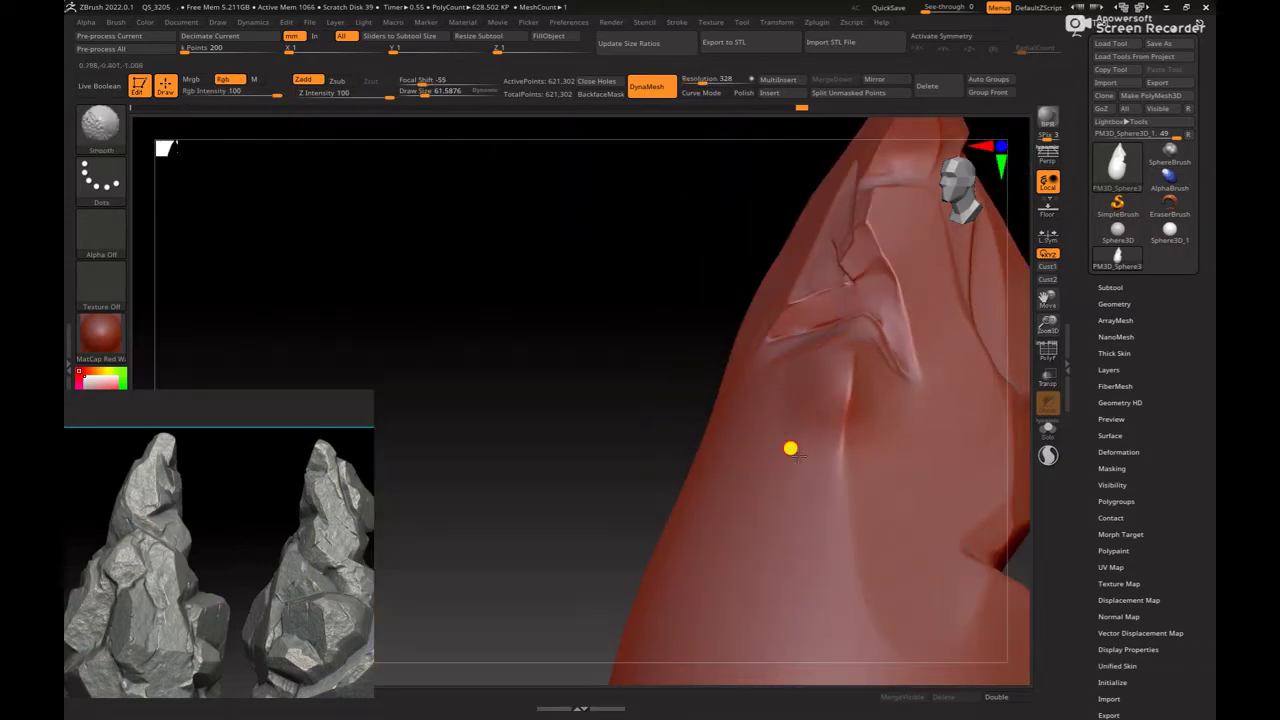
pyautogui.press('ctrl')
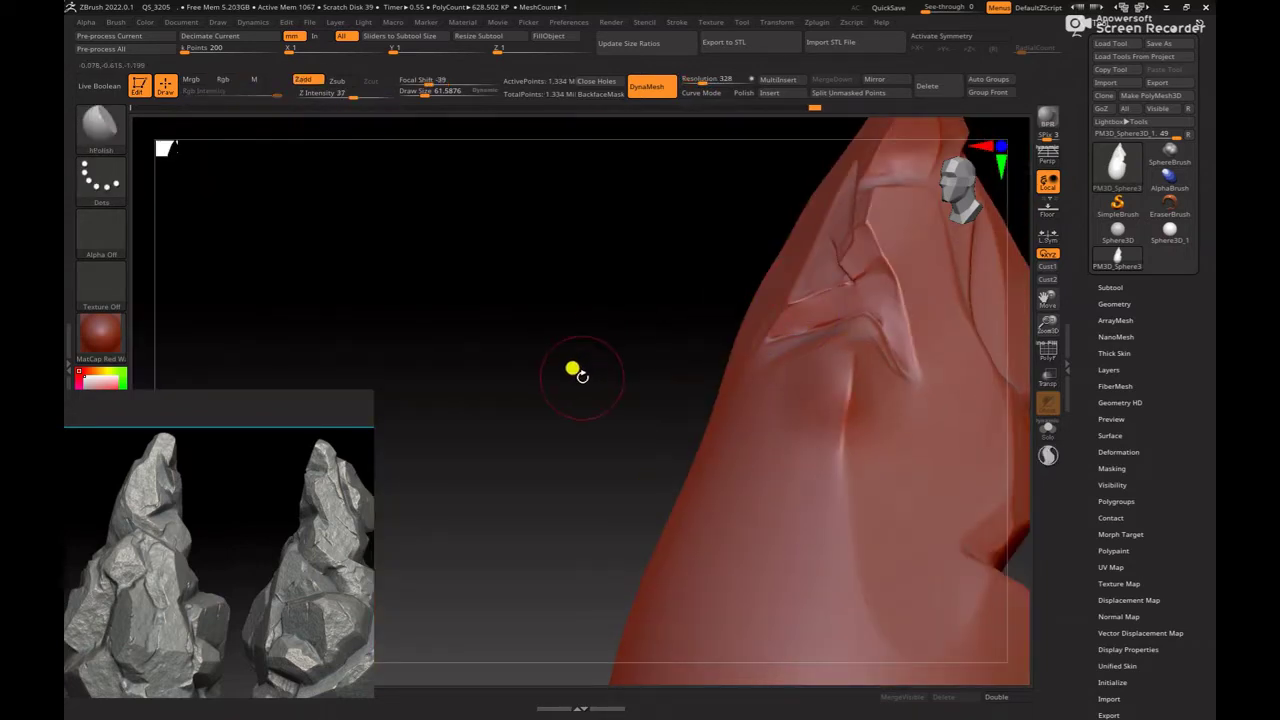
pyautogui.moveTo(577, 366)
pyautogui.keyDown('shift'); pyautogui.mouseDown()
pyautogui.moveTo(560, 394)
pyautogui.moveTo(373, 361)
pyautogui.mouseUp(); pyautogui.keyUp('shift')
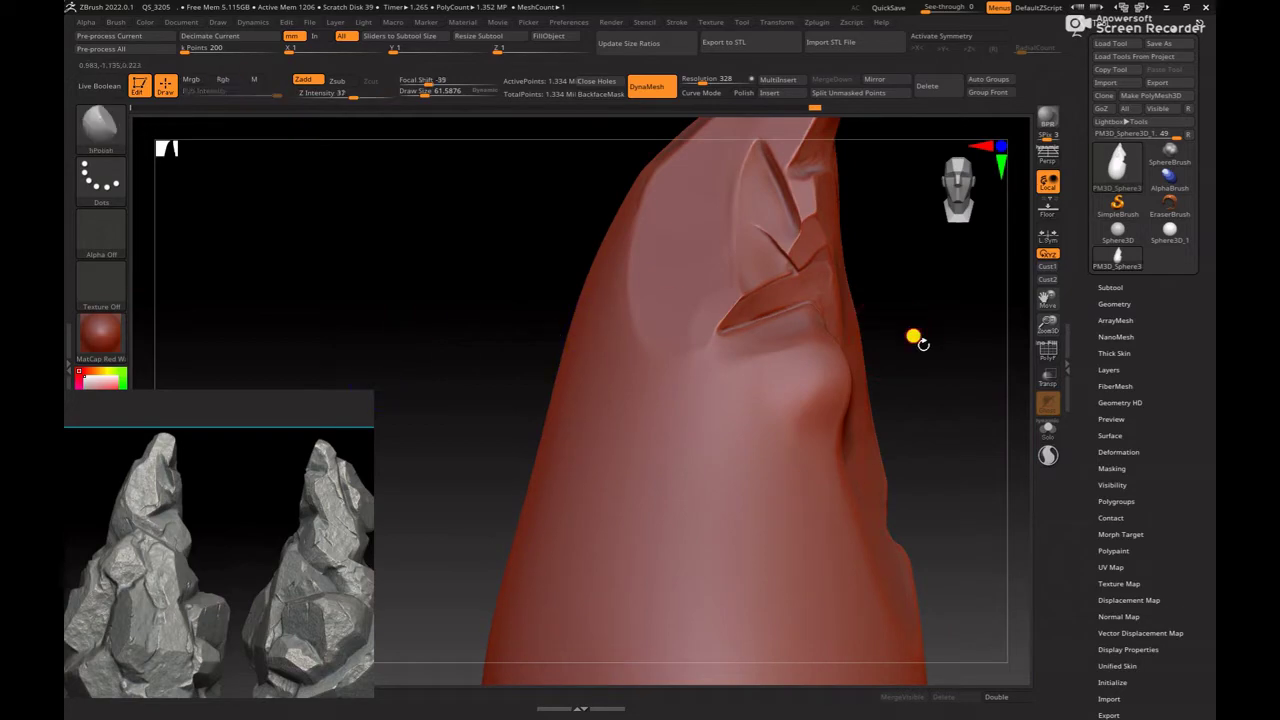
pyautogui.moveTo(914, 337)
pyautogui.mouseDown()
pyautogui.moveTo(766, 371)
pyautogui.moveTo(734, 363)
pyautogui.mouseUp()
pyautogui.press('b')
pyautogui.press('p')
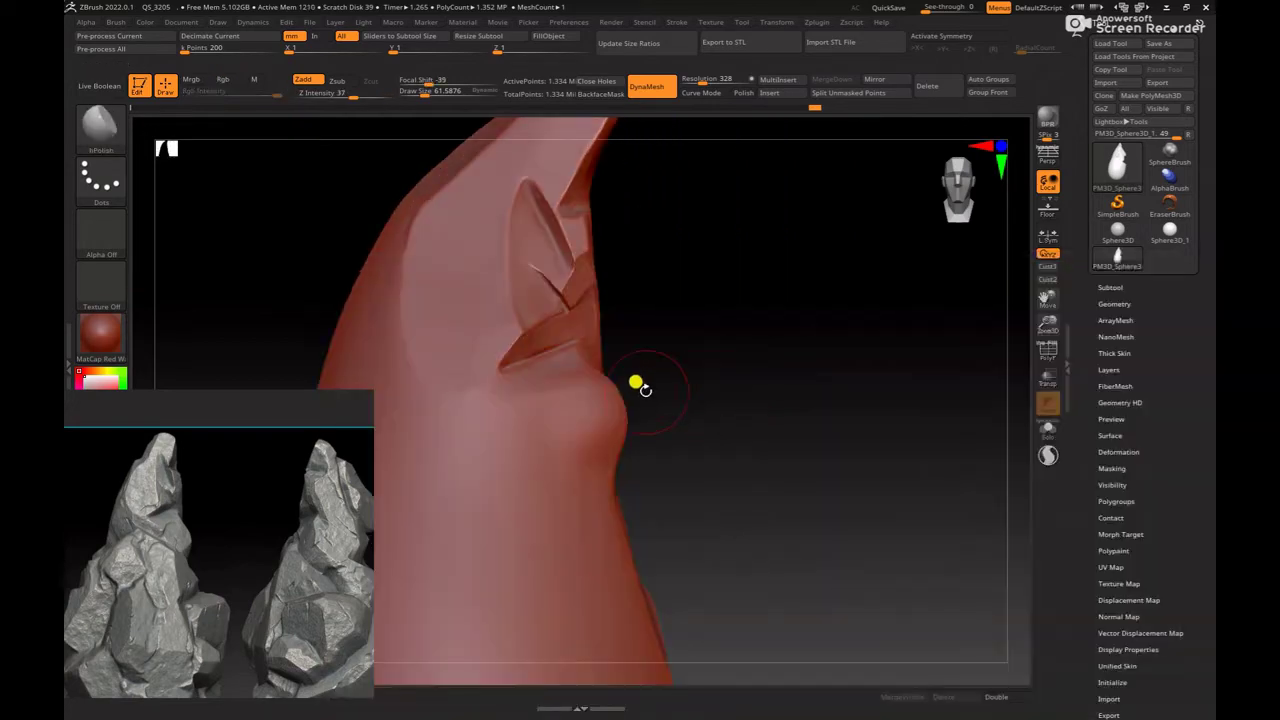
pyautogui.press('space')
pyautogui.keyDown('shift'); pyautogui.moveTo(587, 375); pyautogui.dragTo(562, 391); pyautogui.keyUp('shift')
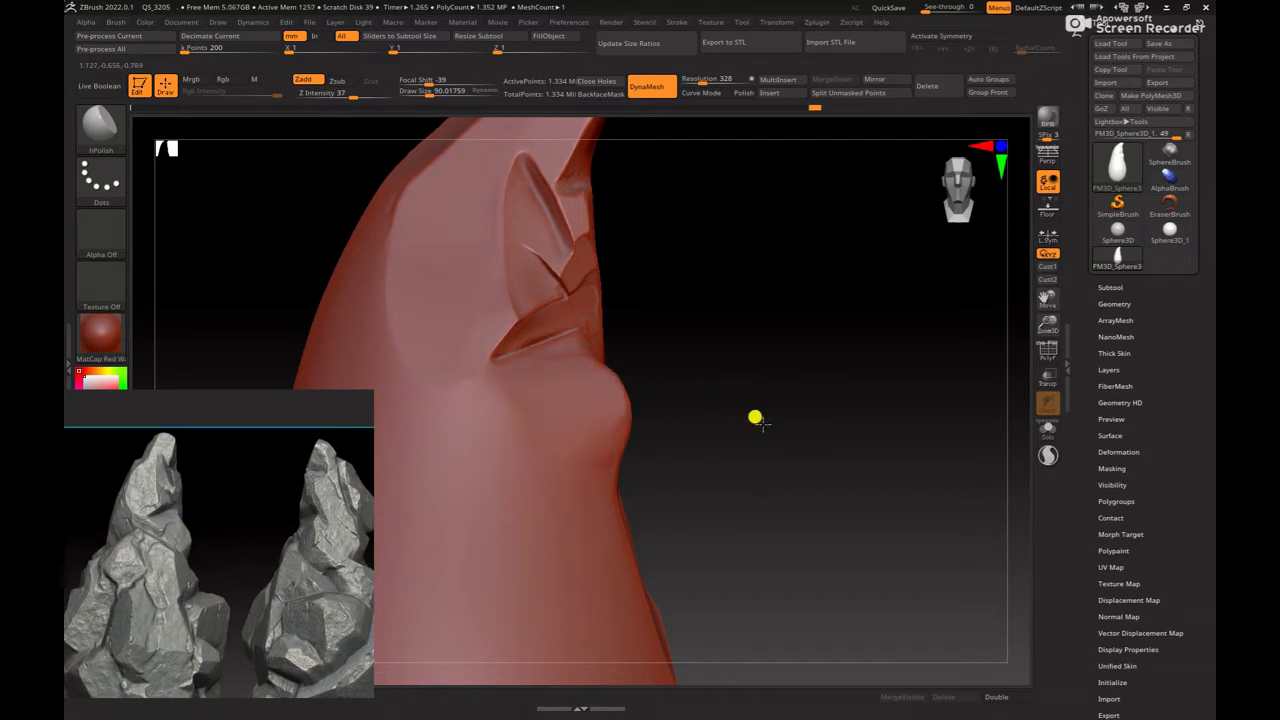
# Step: Flatten the planes along the side ledge from several angles, resizing the brush
pyautogui.moveTo(755, 418)
pyautogui.mouseDown()
pyautogui.moveTo(729, 443)
pyautogui.moveTo(811, 429)
pyautogui.moveTo(586, 426)
pyautogui.mouseUp()
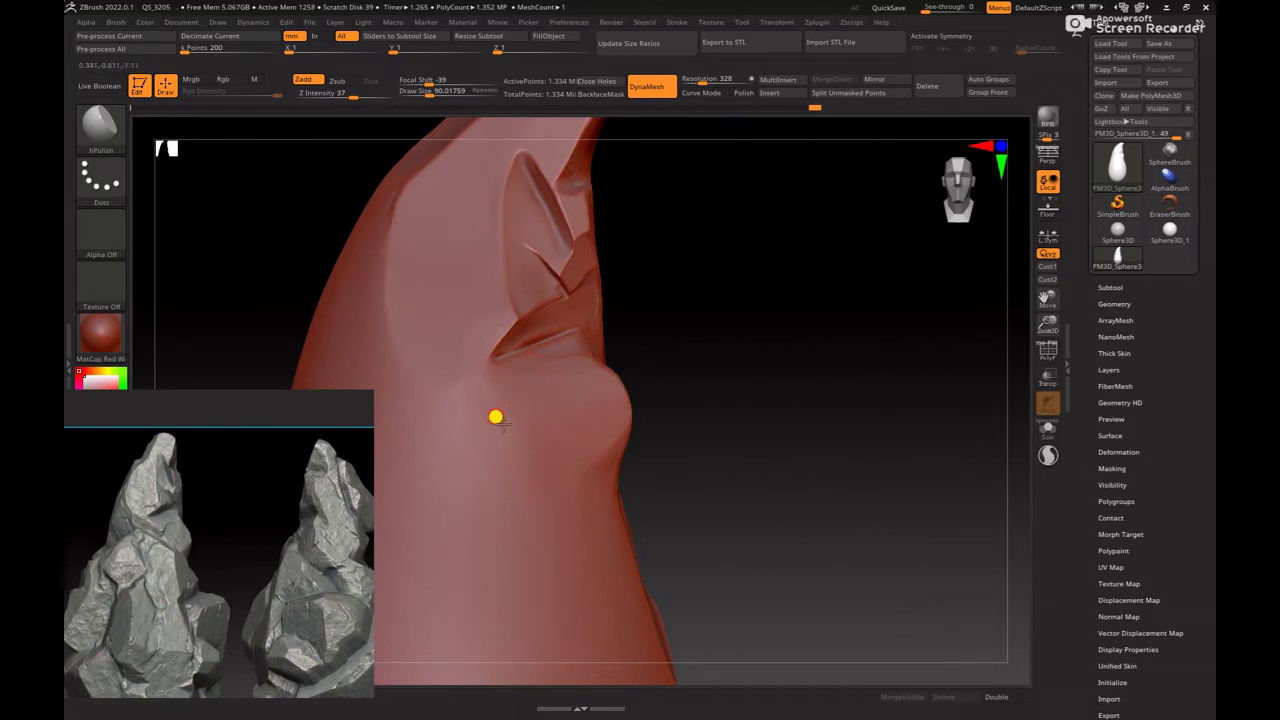
pyautogui.moveTo(789, 433)
pyautogui.mouseDown()
pyautogui.moveTo(714, 369)
pyautogui.moveTo(686, 366)
pyautogui.moveTo(816, 413)
pyautogui.moveTo(943, 429)
pyautogui.moveTo(557, 296)
pyautogui.moveTo(614, 277)
pyautogui.mouseUp()
pyautogui.press('space')
pyautogui.press('space')
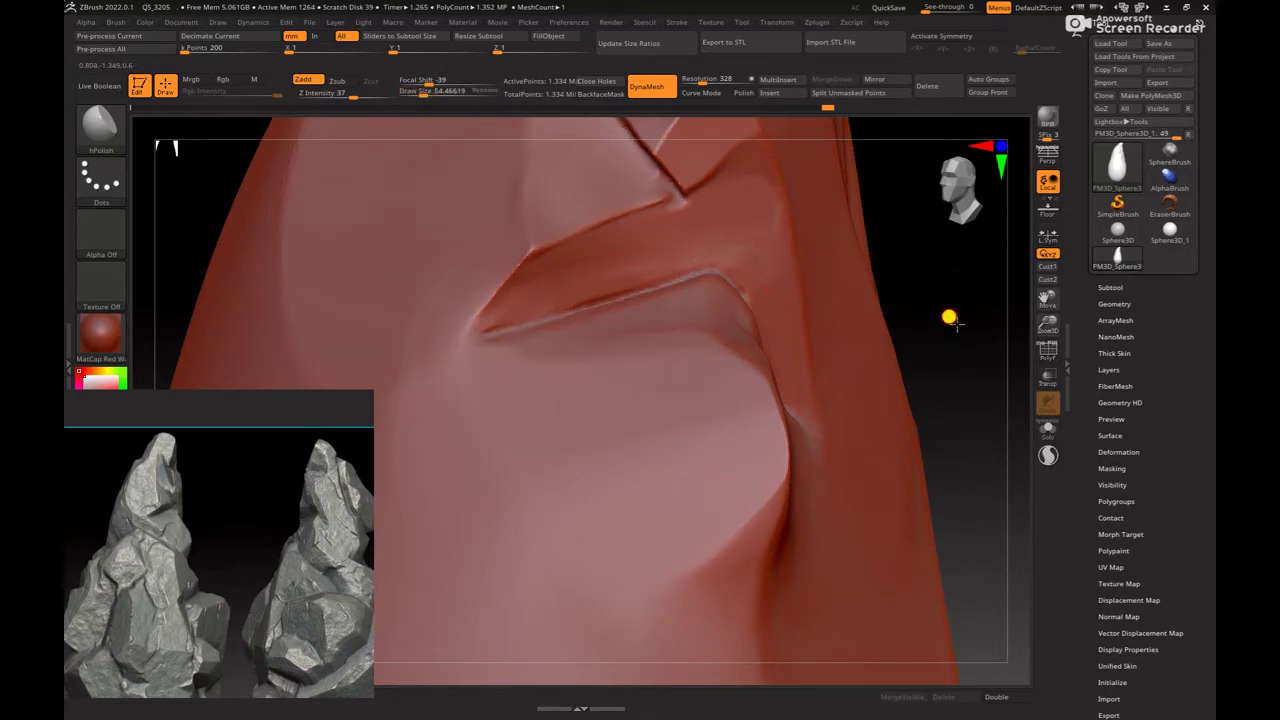
pyautogui.moveTo(951, 317)
pyautogui.mouseDown()
pyautogui.moveTo(620, 338)
pyautogui.moveTo(663, 363)
pyautogui.mouseUp()
pyautogui.press('space')
pyautogui.press('space')
pyautogui.moveTo(920, 325)
pyautogui.mouseDown()
pyautogui.moveTo(797, 430)
pyautogui.moveTo(863, 374)
pyautogui.moveTo(903, 386)
pyautogui.moveTo(762, 364)
pyautogui.moveTo(866, 323)
pyautogui.moveTo(934, 363)
pyautogui.moveTo(923, 346)
pyautogui.mouseUp()
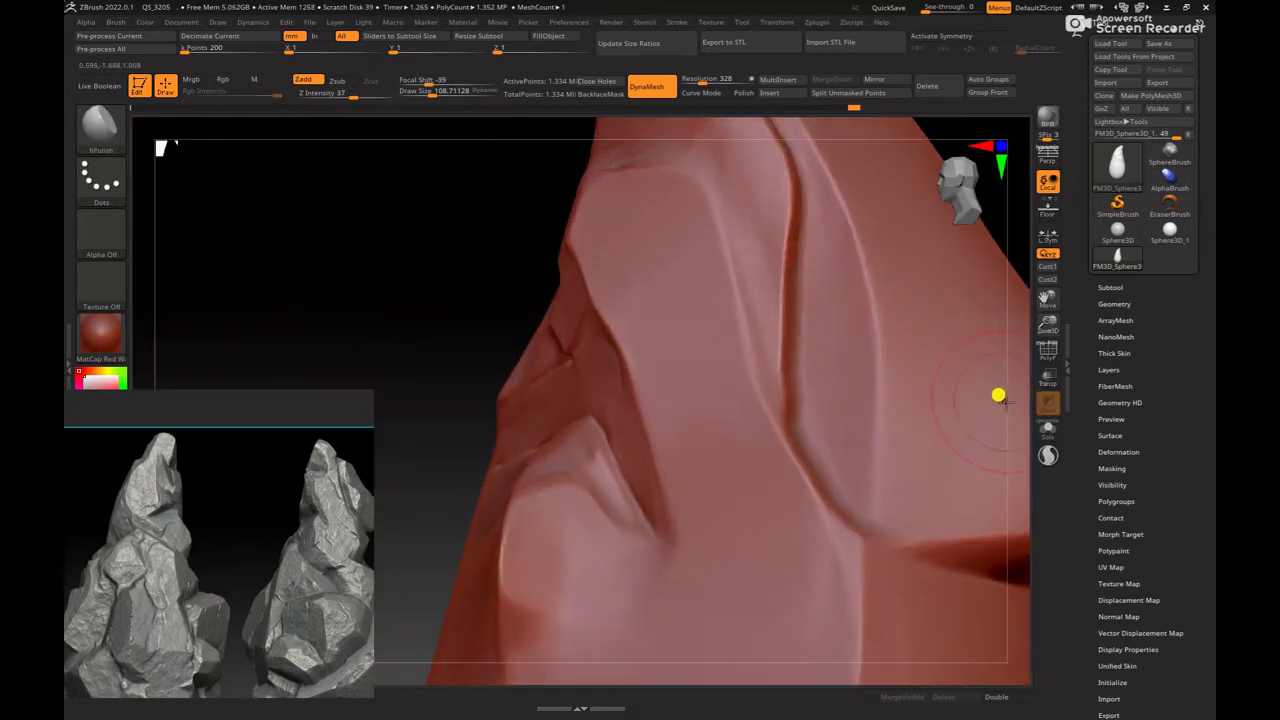
pyautogui.moveTo(998, 395)
pyautogui.mouseDown()
pyautogui.moveTo(1014, 420)
pyautogui.moveTo(571, 463)
pyautogui.mouseUp()
pyautogui.press('space')
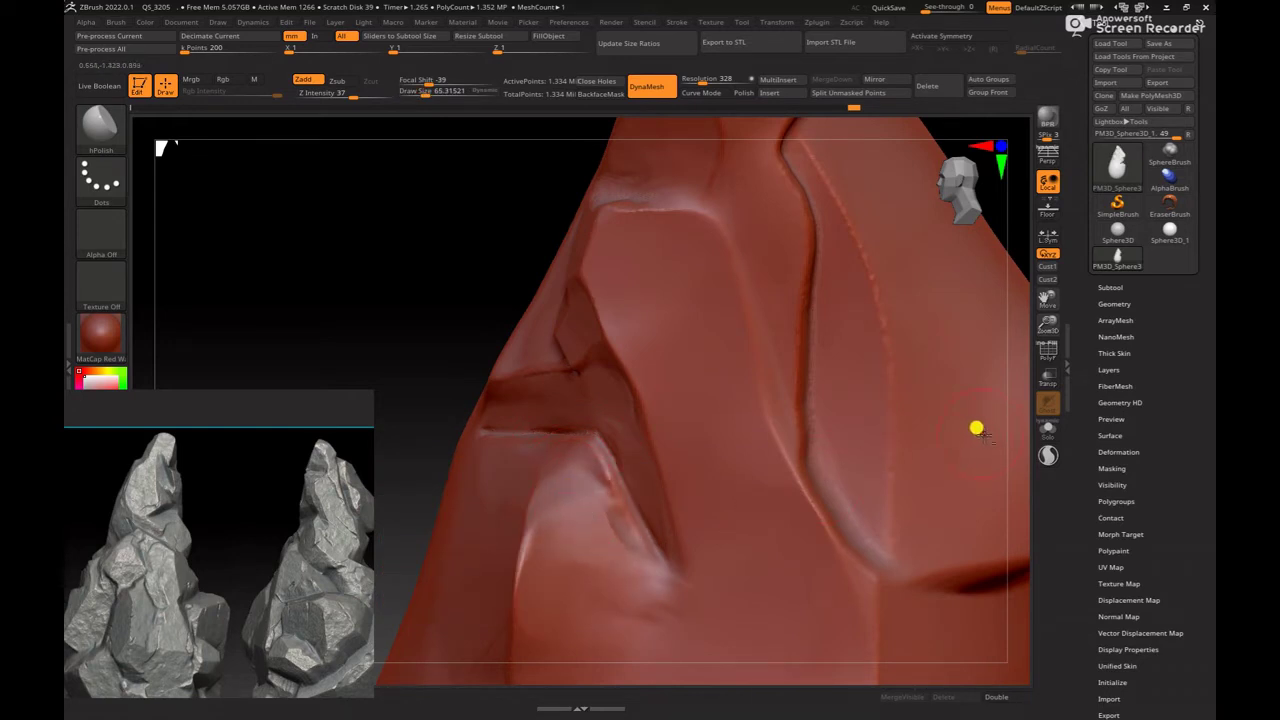
pyautogui.moveTo(1006, 451)
pyautogui.mouseDown()
pyautogui.moveTo(1006, 423)
pyautogui.moveTo(1011, 437)
pyautogui.mouseUp()
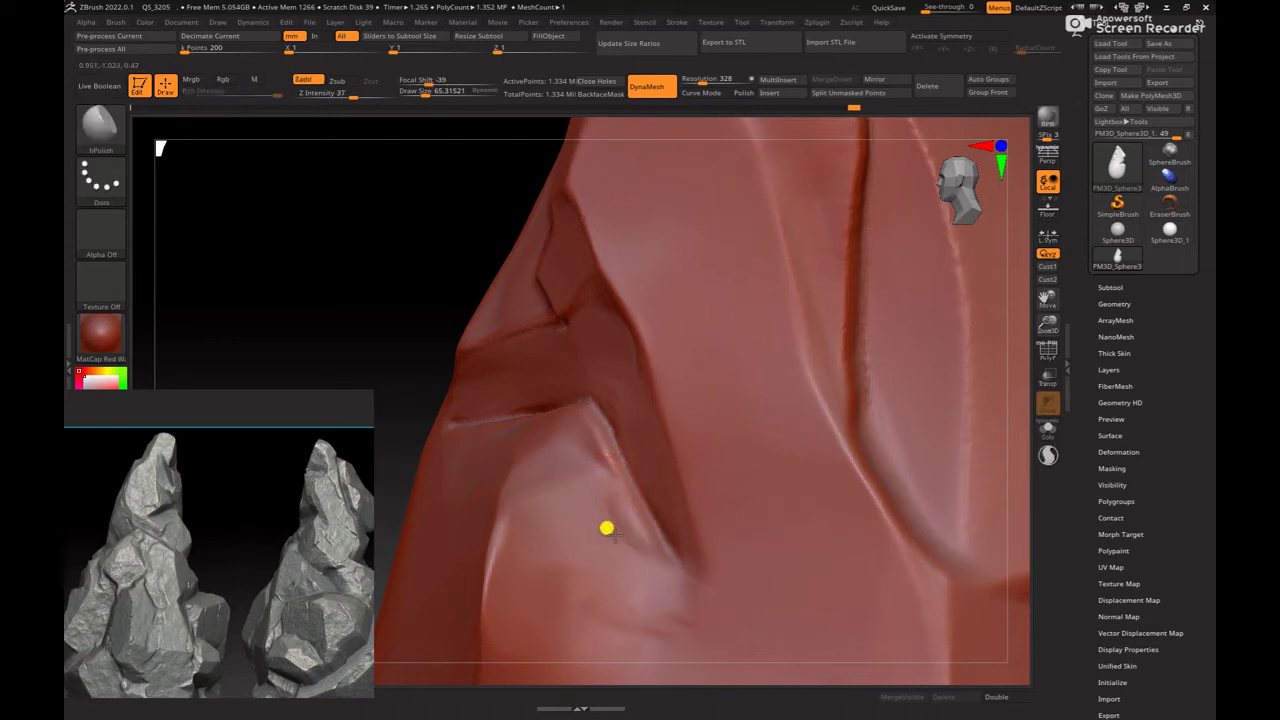
# Step: Cut fine cracks along the ledge with a much smaller brush, then frame the rock's tip
pyautogui.press('space')
pyautogui.press('space')
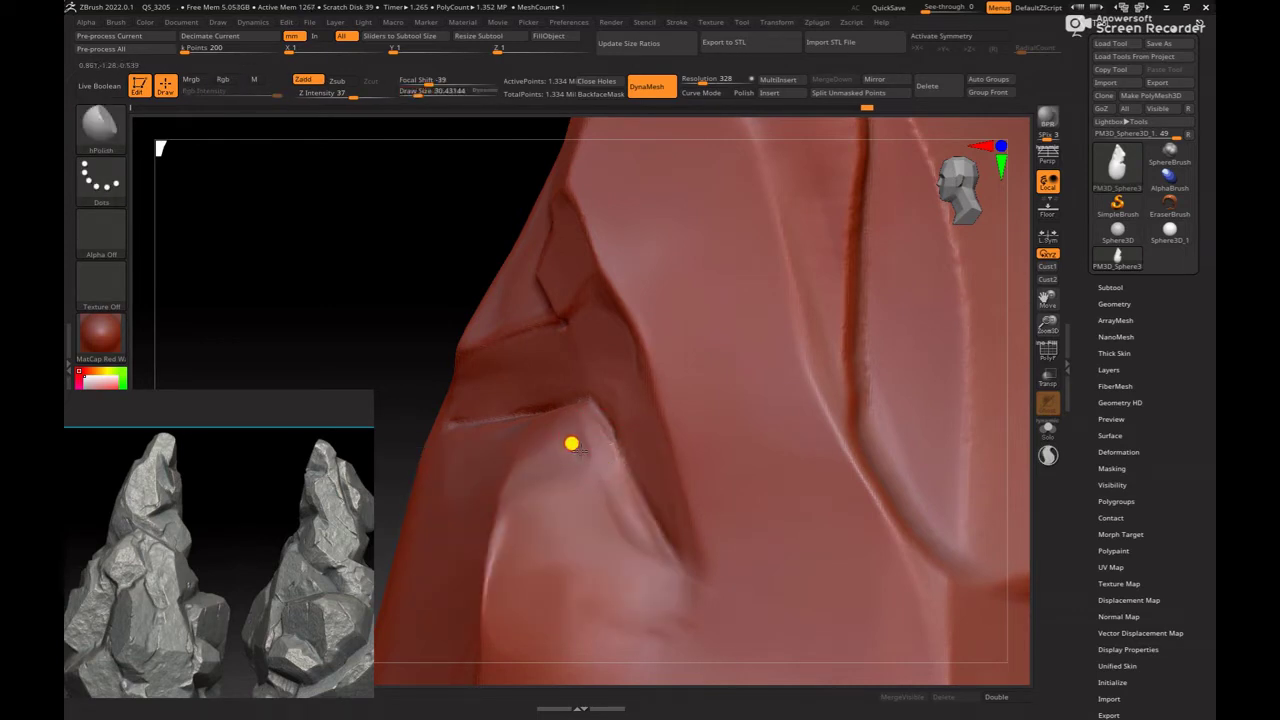
pyautogui.press('space')
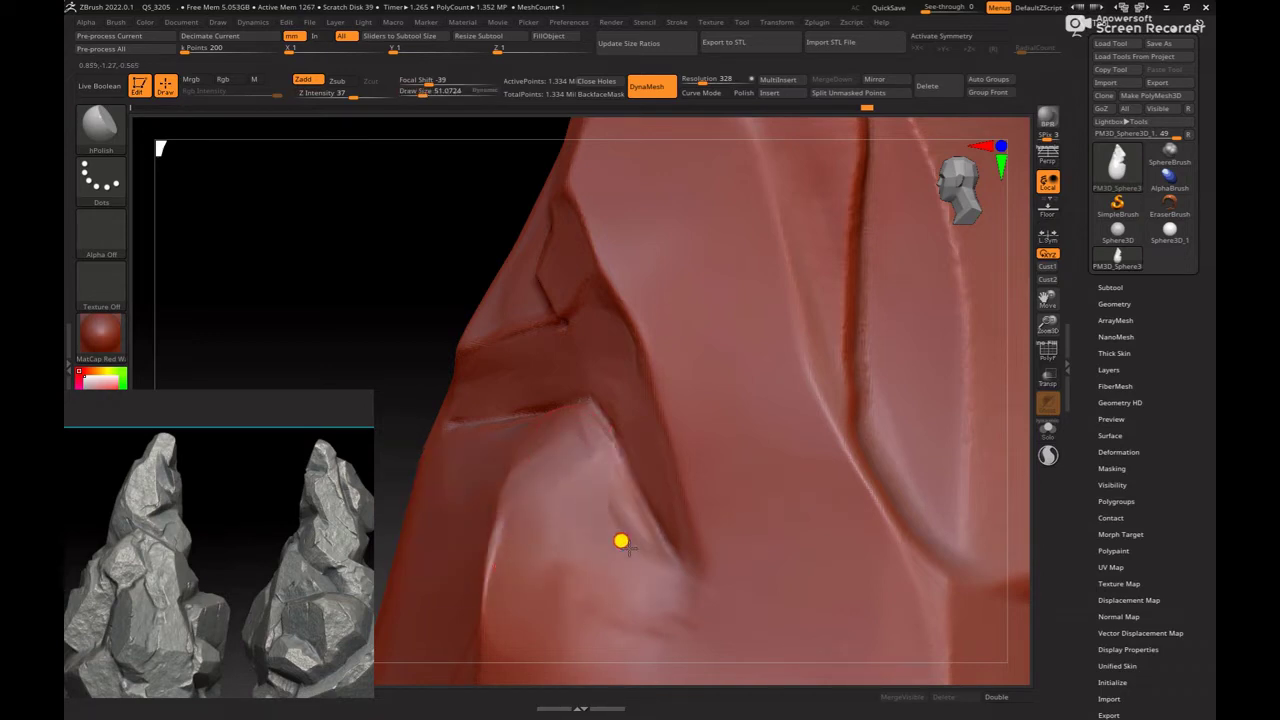
pyautogui.press('space')
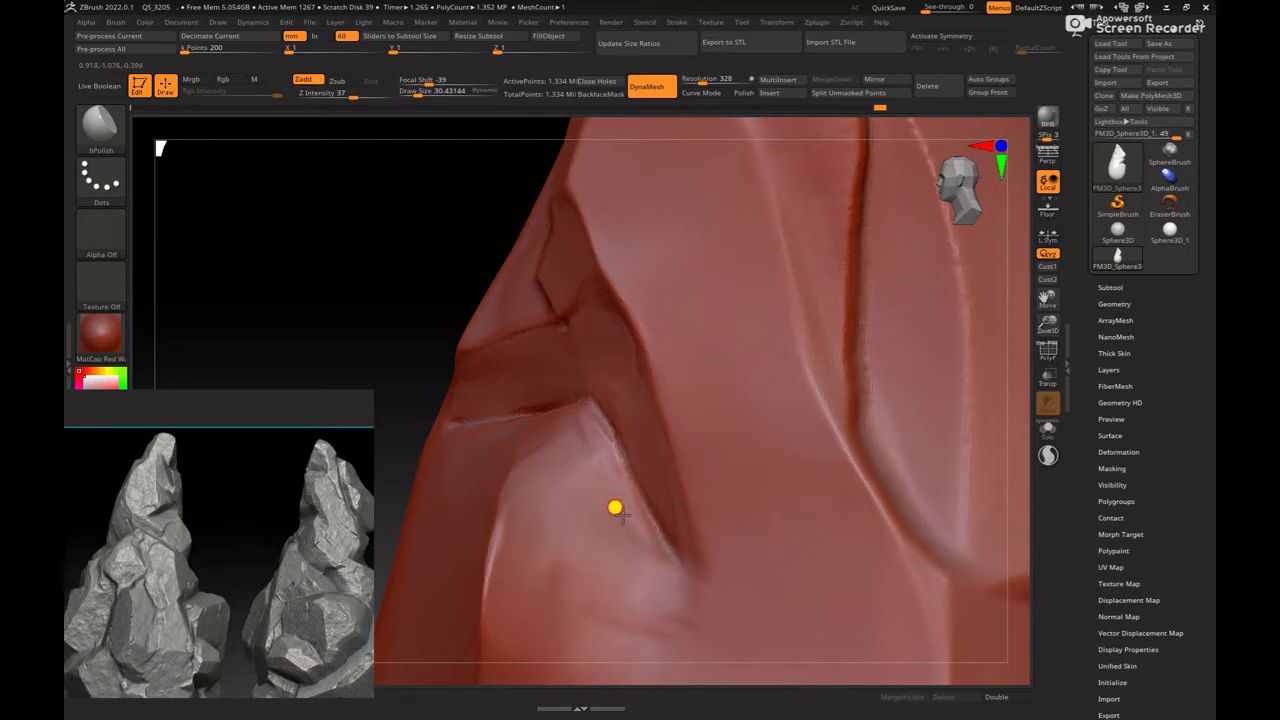
pyautogui.moveTo(377, 362)
pyautogui.mouseDown()
pyautogui.moveTo(314, 271)
pyautogui.moveTo(414, 371)
pyautogui.moveTo(403, 320)
pyautogui.moveTo(476, 406)
pyautogui.moveTo(449, 434)
pyautogui.moveTo(466, 369)
pyautogui.moveTo(551, 334)
pyautogui.mouseUp()
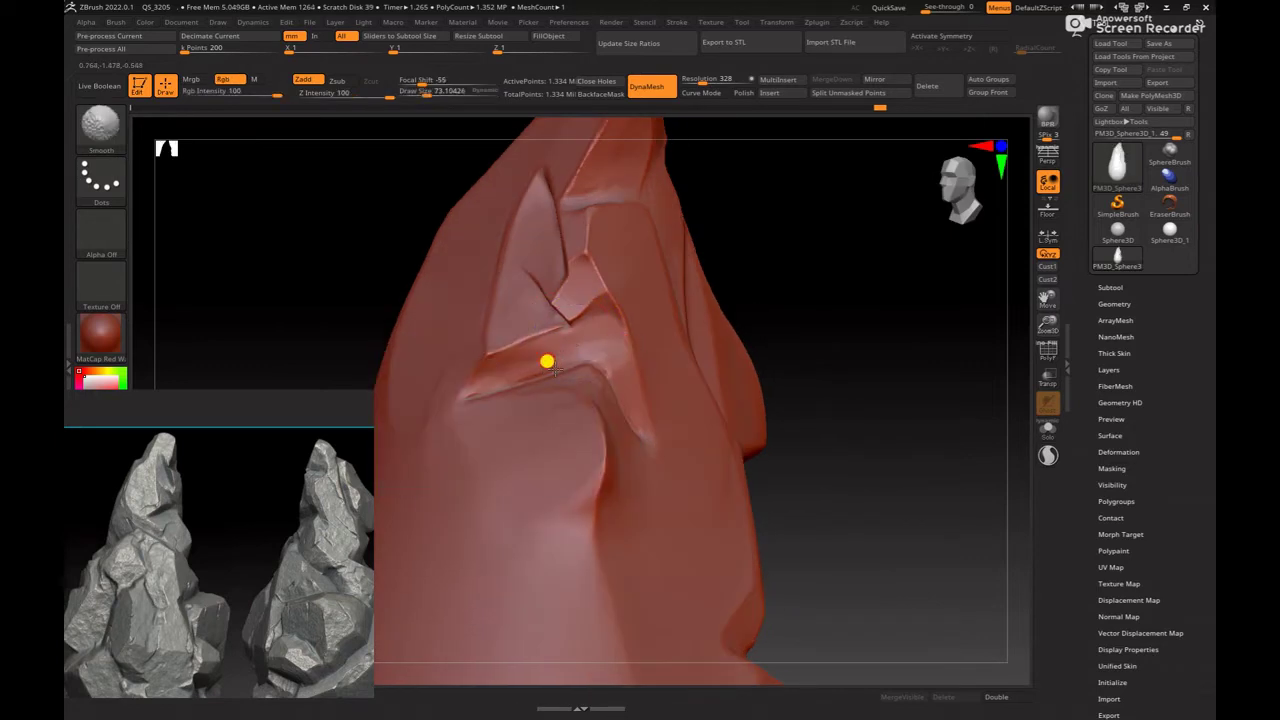
pyautogui.moveTo(971, 450)
pyautogui.mouseDown()
pyautogui.moveTo(974, 486)
pyautogui.moveTo(829, 337)
pyautogui.moveTo(903, 411)
pyautogui.moveTo(848, 391)
pyautogui.moveTo(831, 437)
pyautogui.moveTo(891, 457)
pyautogui.moveTo(863, 423)
pyautogui.moveTo(918, 490)
pyautogui.moveTo(846, 408)
pyautogui.moveTo(877, 480)
pyautogui.moveTo(843, 414)
pyautogui.moveTo(859, 461)
pyautogui.moveTo(857, 406)
pyautogui.moveTo(889, 452)
pyautogui.moveTo(883, 469)
pyautogui.moveTo(840, 457)
pyautogui.moveTo(751, 486)
pyautogui.mouseUp()
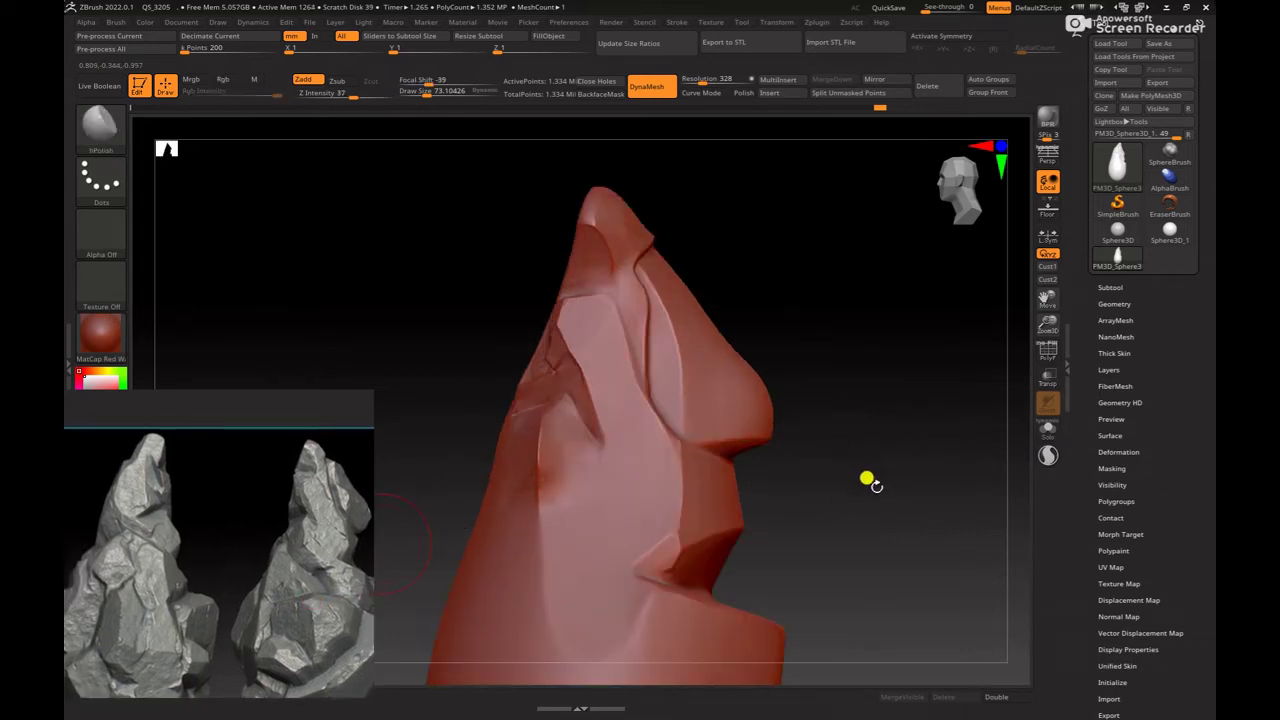
# Step: Zoom in on the folded side and switch to the Move brush at about size 77
pyautogui.moveTo(866, 480)
pyautogui.mouseDown()
pyautogui.moveTo(871, 451)
pyautogui.moveTo(900, 474)
pyautogui.moveTo(891, 434)
pyautogui.moveTo(896, 444)
pyautogui.moveTo(857, 443)
pyautogui.mouseUp()
pyautogui.press('b')
pyautogui.press('m')
pyautogui.press('v')
pyautogui.press('space')
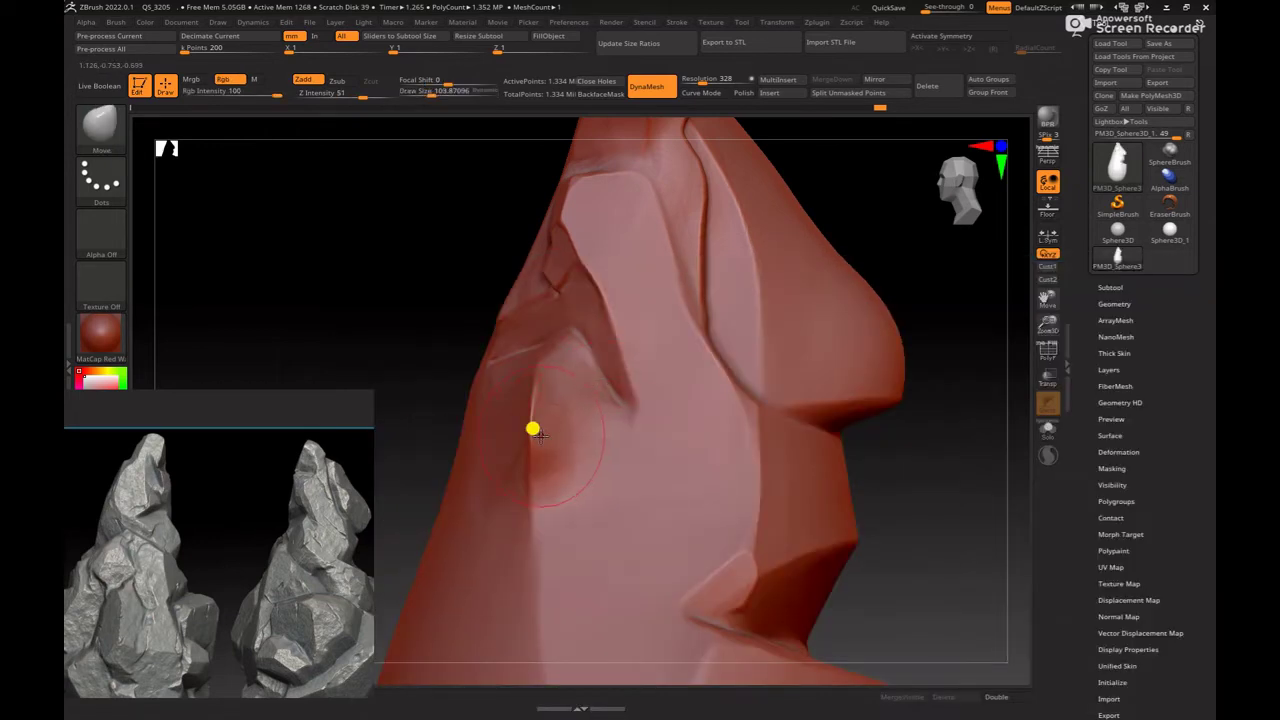
pyautogui.press('space')
pyautogui.moveTo(545, 428); pyautogui.dragTo(549, 396)
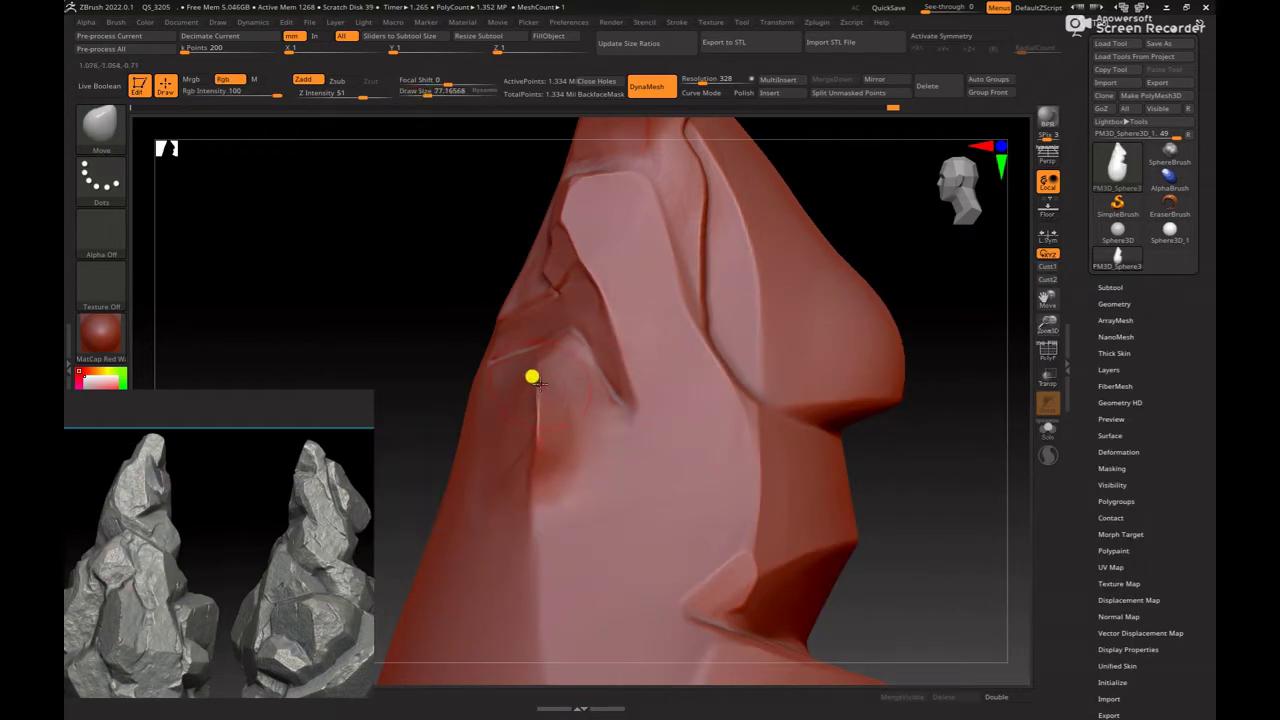
pyautogui.press('space')
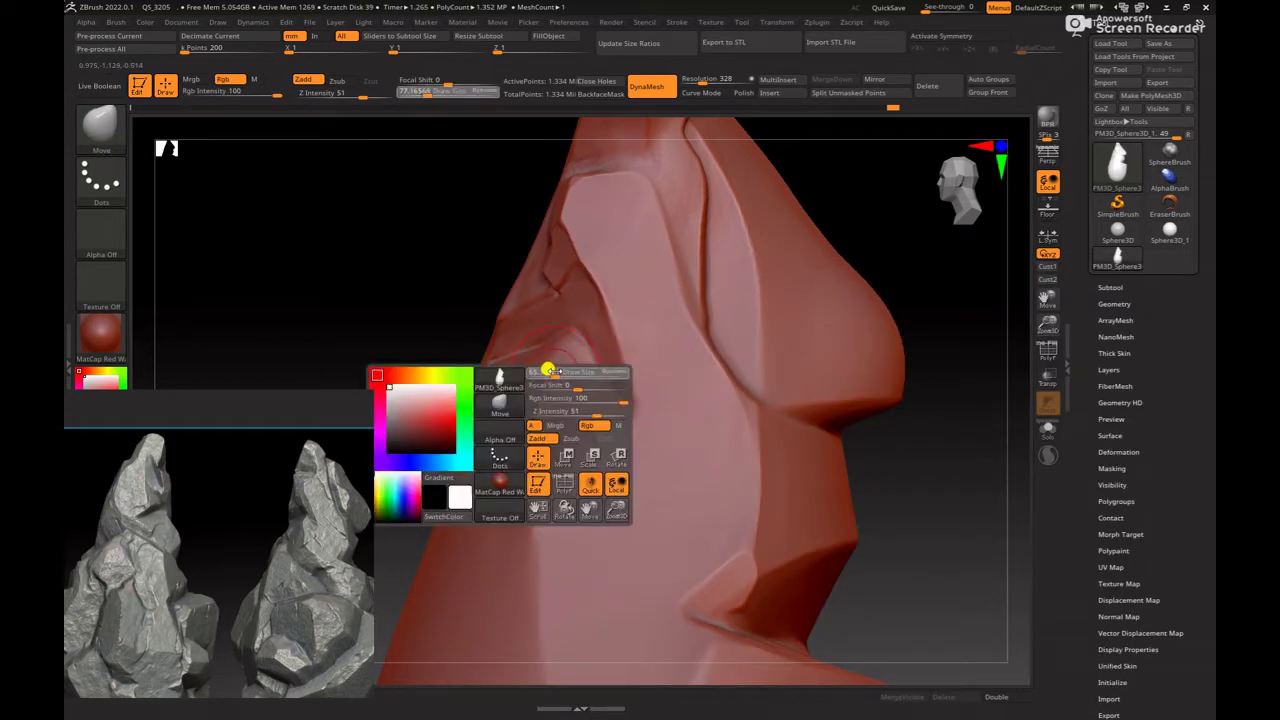
pyautogui.moveTo(557, 373); pyautogui.dragTo(543, 358)
# Step: Enlarge the brush to about 95 and smooth the clay patch beside the fold
pyautogui.press('space')
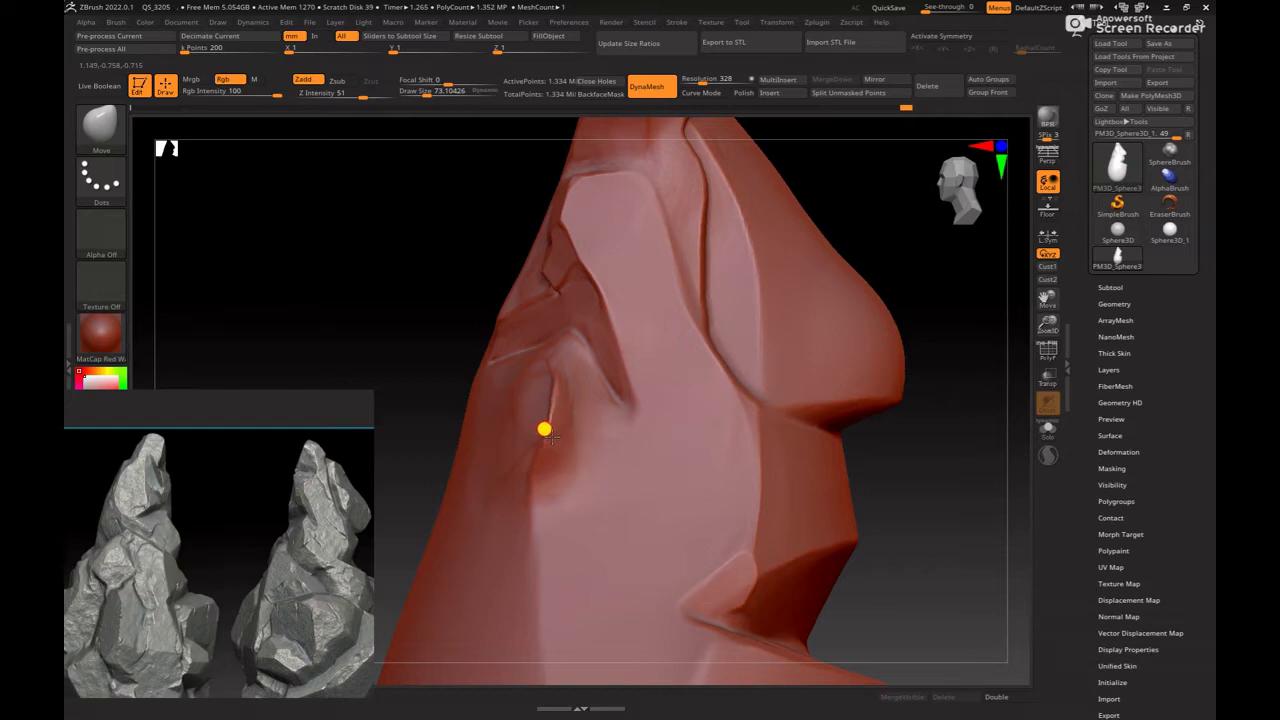
pyautogui.press('space')
pyautogui.moveTo(546, 430); pyautogui.dragTo(536, 438)
pyautogui.moveTo(825, 435); pyautogui.dragTo(946, 346)
pyautogui.press('space')
pyautogui.press('shift')
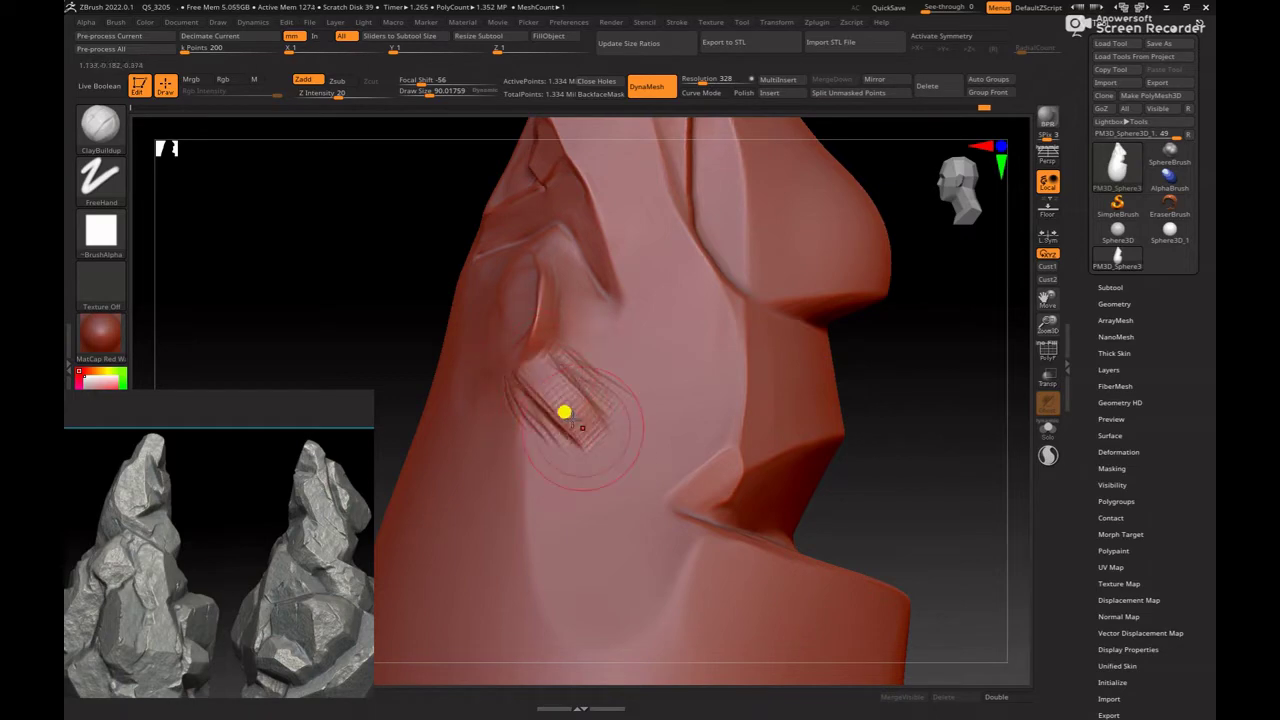
pyautogui.moveTo(925, 414); pyautogui.dragTo(877, 386)
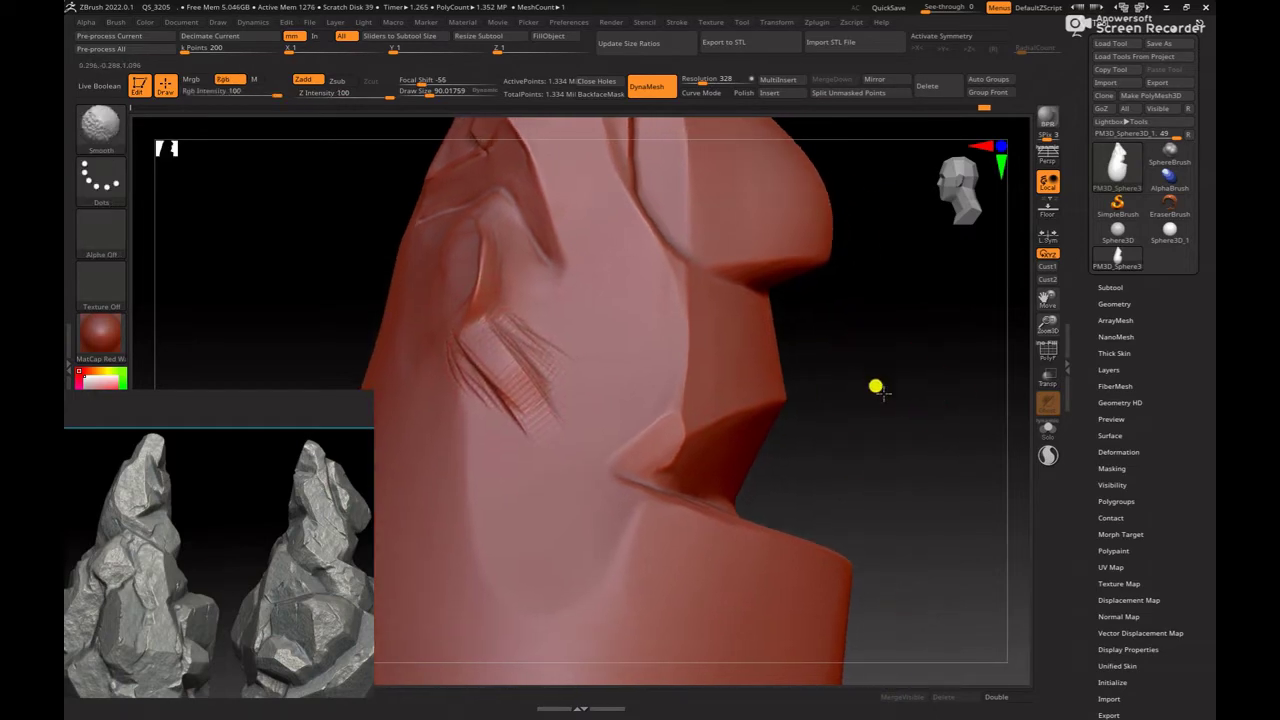
# Step: Push the lower ledge with the Move brush at about size 145, then zoom out to the whole rock
pyautogui.press('b')
pyautogui.press('m')
pyautogui.press('v')
pyautogui.press('space')
pyautogui.moveTo(697, 402)
pyautogui.mouseDown()
pyautogui.moveTo(837, 400)
pyautogui.moveTo(653, 435)
pyautogui.mouseUp()
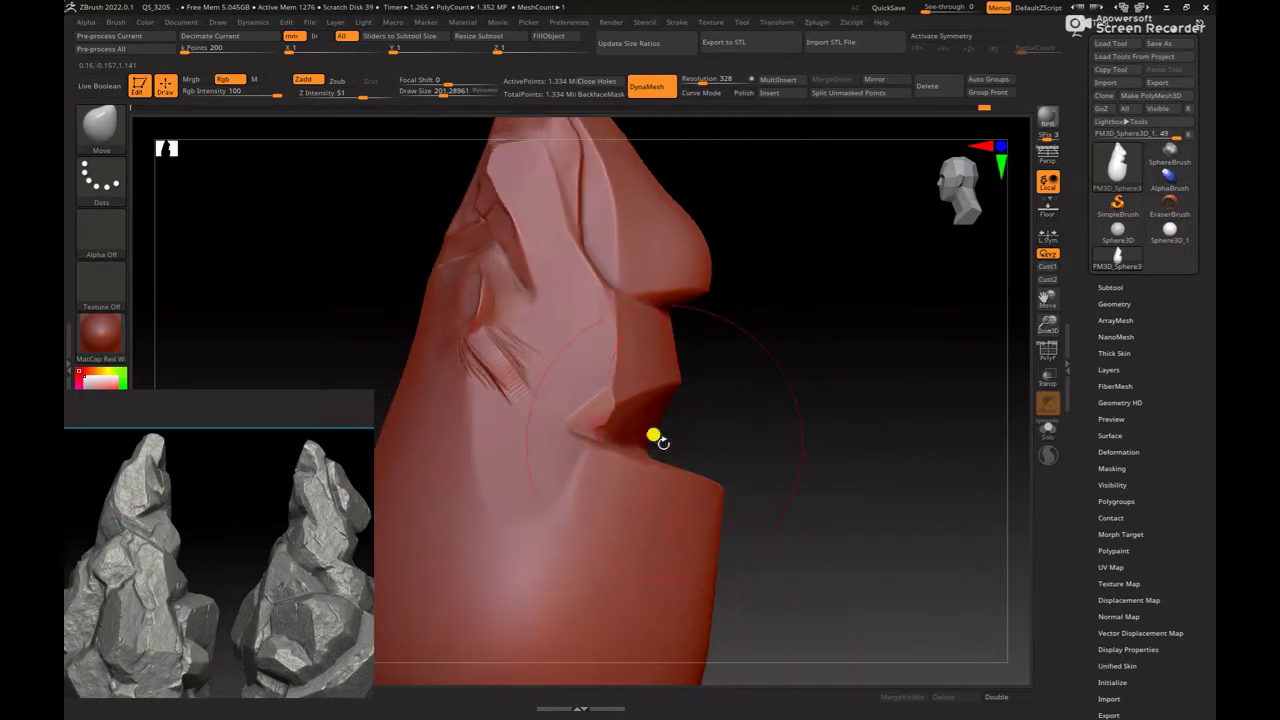
pyautogui.press('space')
pyautogui.moveTo(583, 409)
pyautogui.mouseDown()
pyautogui.moveTo(563, 403)
pyautogui.moveTo(617, 449)
pyautogui.mouseUp()
pyautogui.press('space')
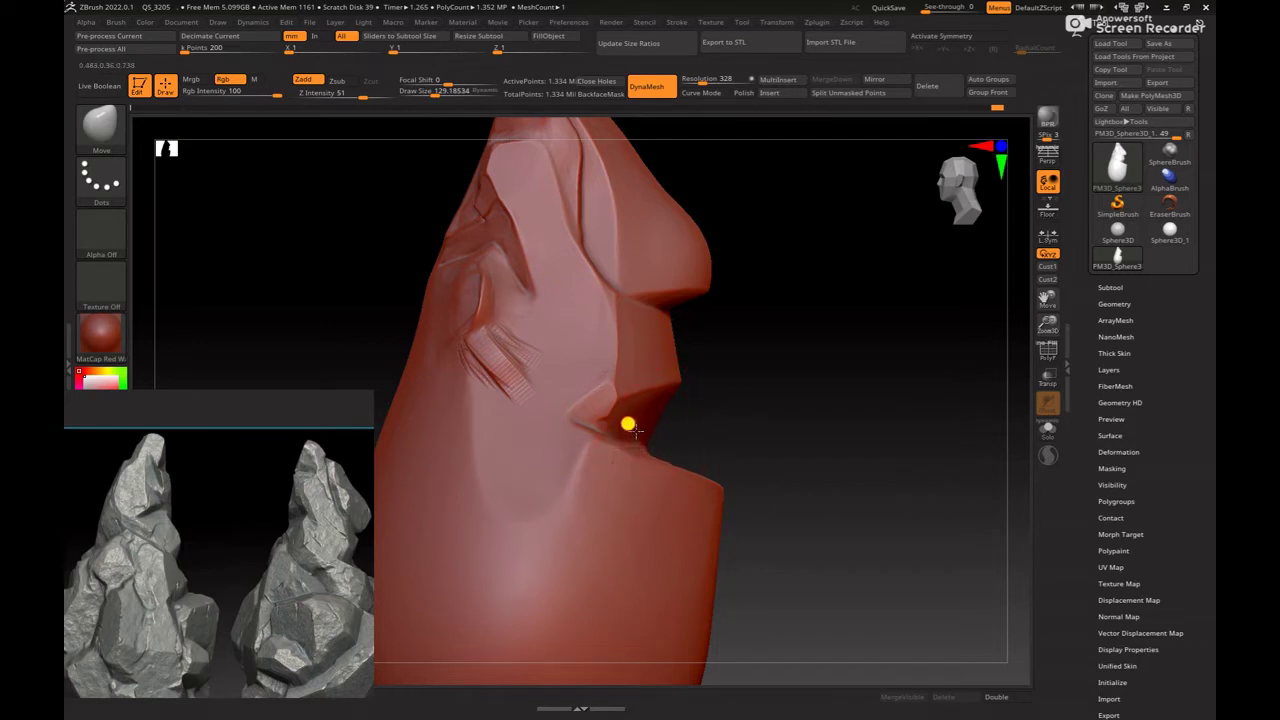
pyautogui.moveTo(793, 443)
pyautogui.keyDown('alt'); pyautogui.mouseDown()
pyautogui.moveTo(723, 374)
pyautogui.moveTo(751, 400)
pyautogui.mouseUp(); pyautogui.keyUp('alt')
pyautogui.scroll(-2, 229, 580)
# Step: Lasso-mask the lower ledge, adjust the brush size, then clear the mask
pyautogui.scroll(-2, 229, 580)
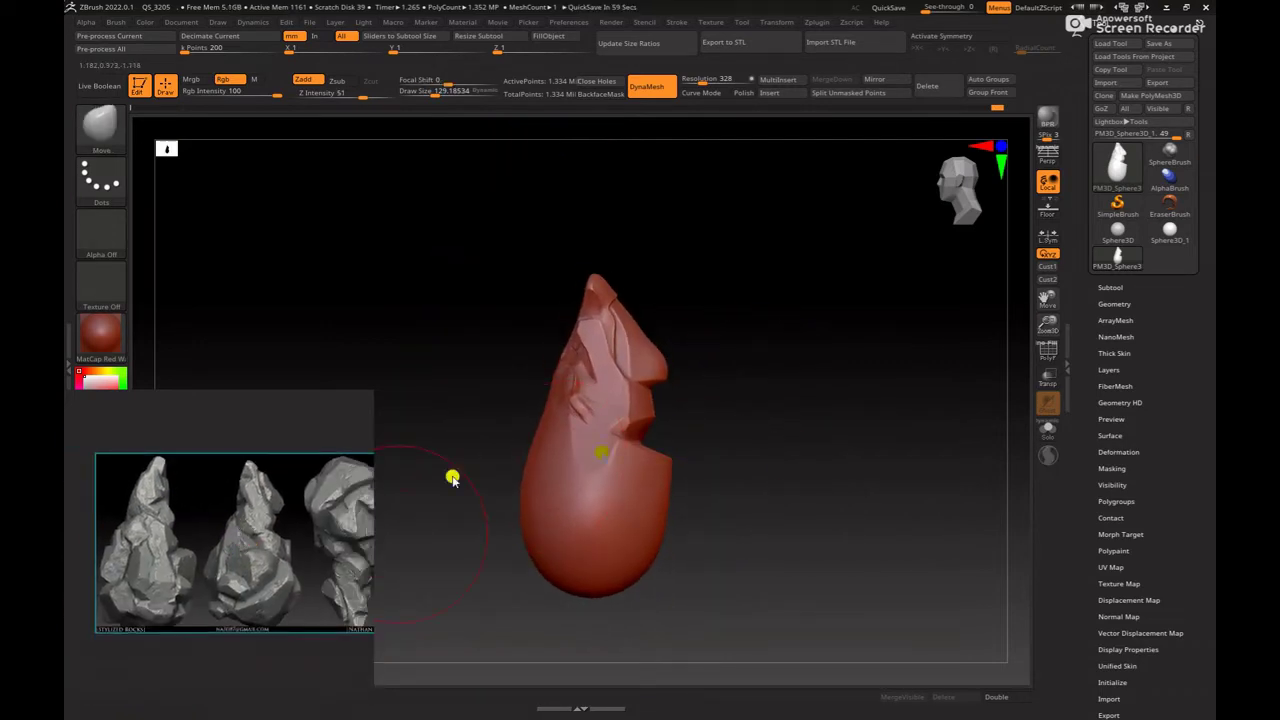
pyautogui.moveTo(853, 447)
pyautogui.keyDown('alt'); pyautogui.mouseDown()
pyautogui.moveTo(901, 524)
pyautogui.moveTo(880, 477)
pyautogui.moveTo(811, 474)
pyautogui.mouseUp(); pyautogui.keyUp('alt')
pyautogui.press('b')
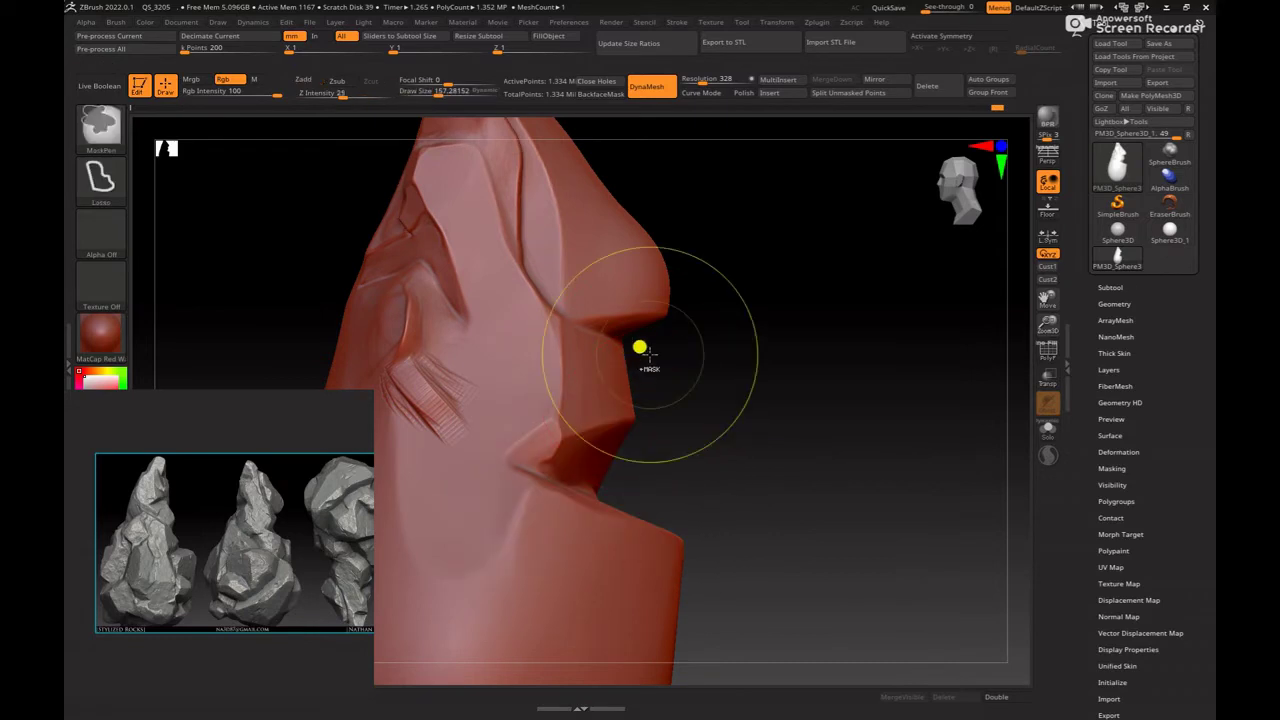
pyautogui.moveTo(645, 360)
pyautogui.keyDown('ctrl'); pyautogui.mouseDown()
pyautogui.moveTo(760, 613)
pyautogui.moveTo(694, 457)
pyautogui.mouseUp(); pyautogui.keyUp('ctrl')
pyautogui.press('space')
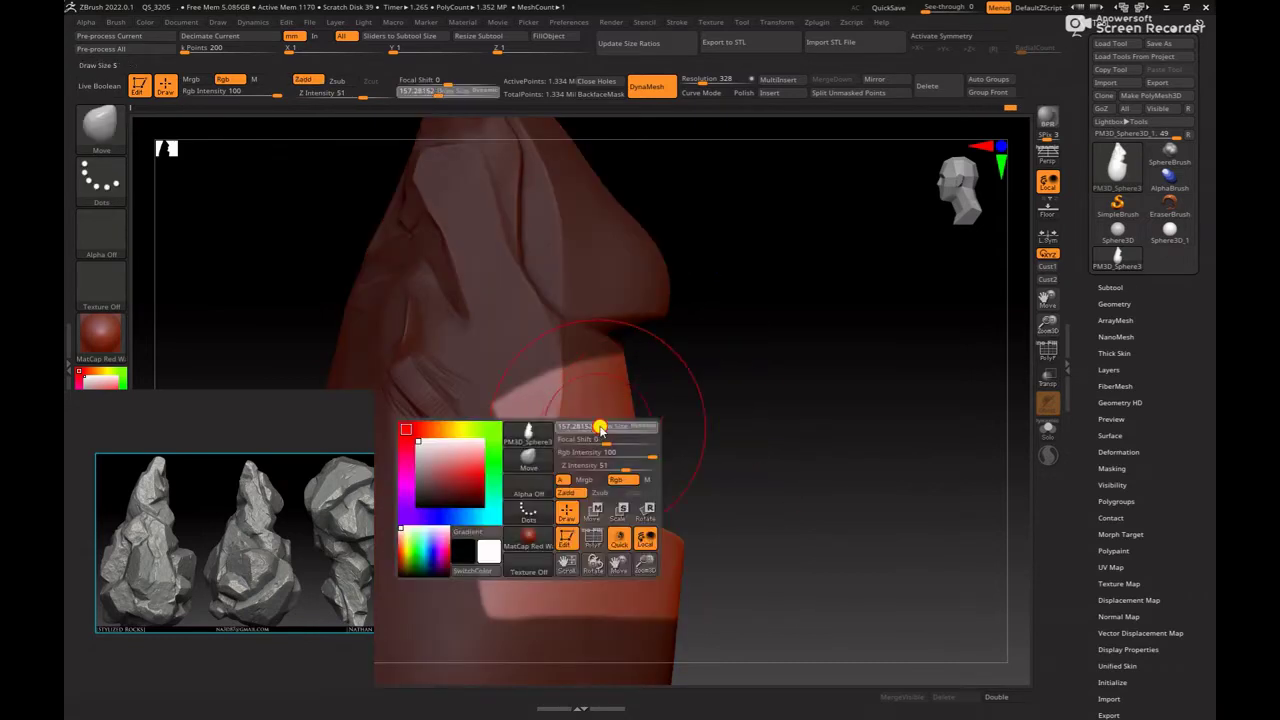
pyautogui.press('space')
pyautogui.press('space')
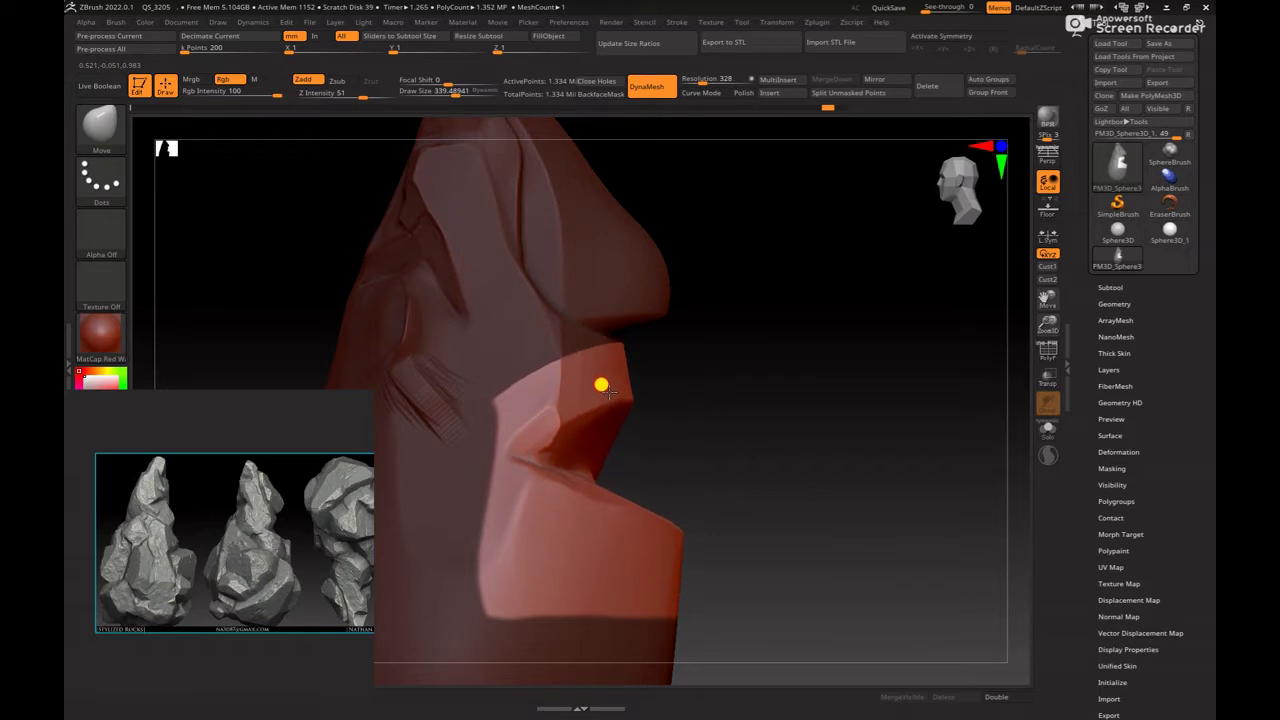
pyautogui.moveTo(730, 410)
pyautogui.mouseDown()
pyautogui.moveTo(654, 446)
pyautogui.moveTo(538, 458)
pyautogui.moveTo(670, 533)
pyautogui.mouseUp()
pyautogui.press('space')
pyautogui.press('space')
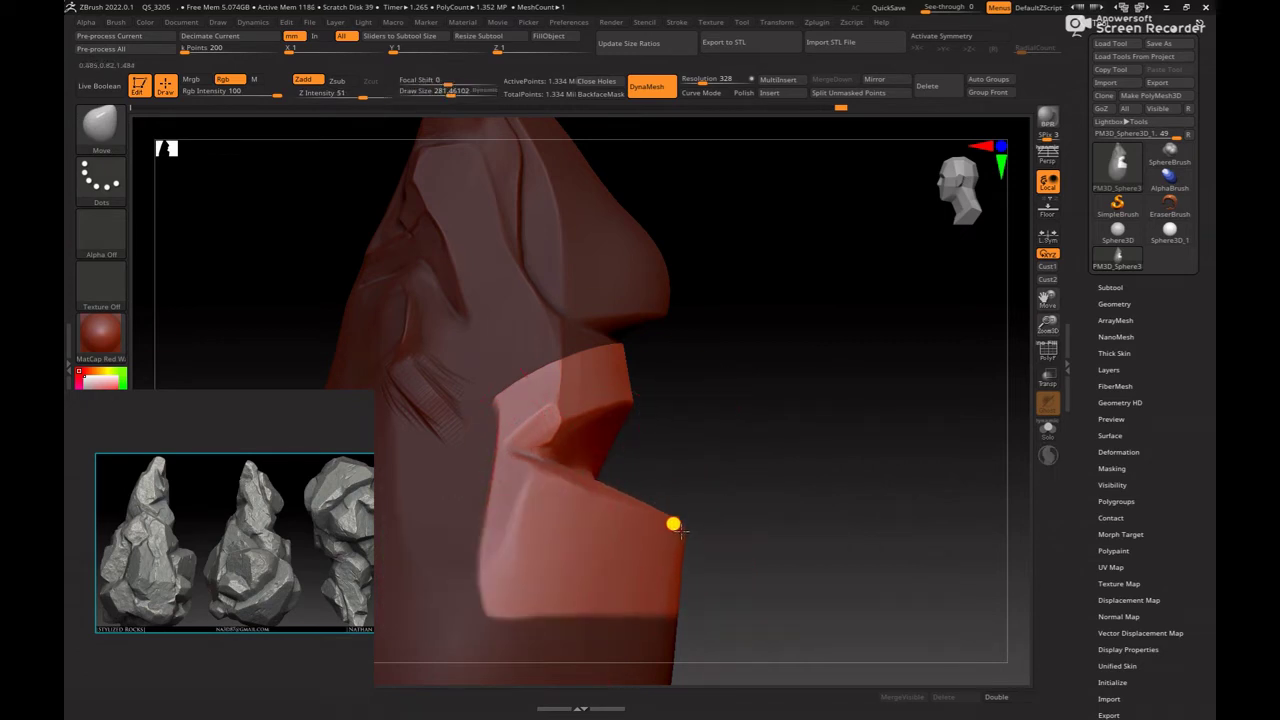
pyautogui.keyDown('ctrl'); pyautogui.moveTo(748, 457); pyautogui.dragTo(725, 461); pyautogui.keyUp('ctrl')
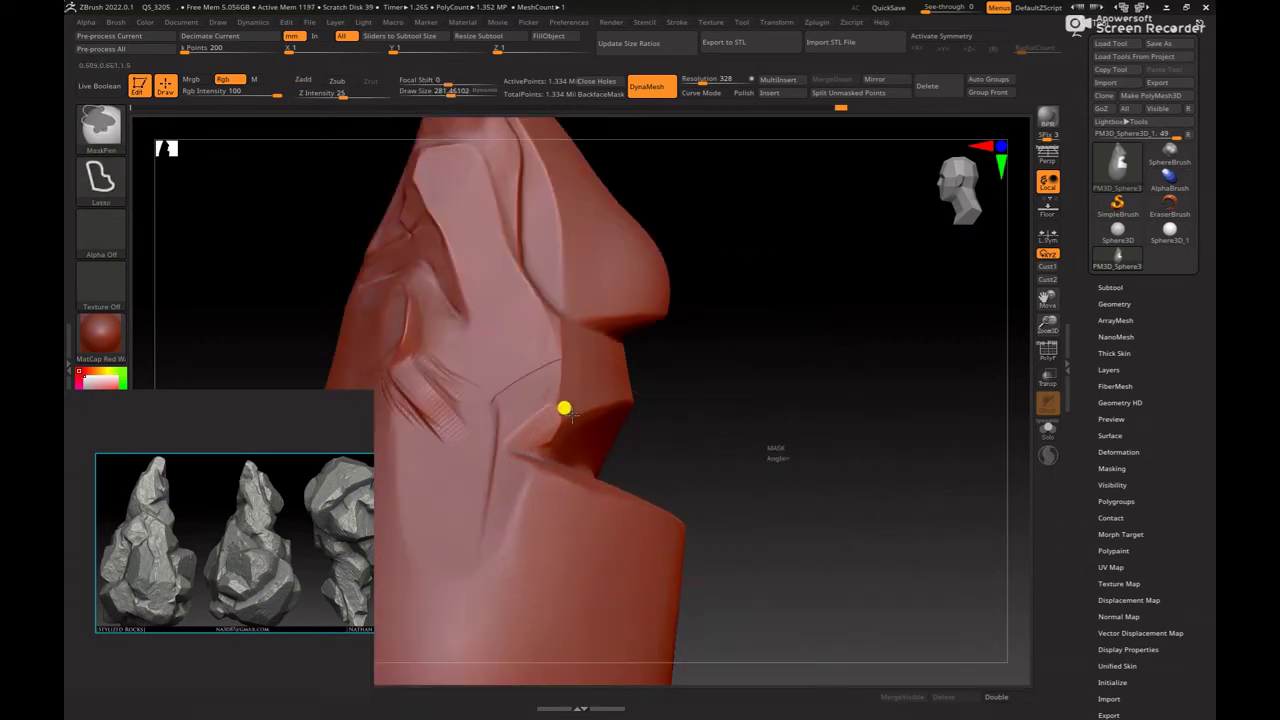
pyautogui.press('space')
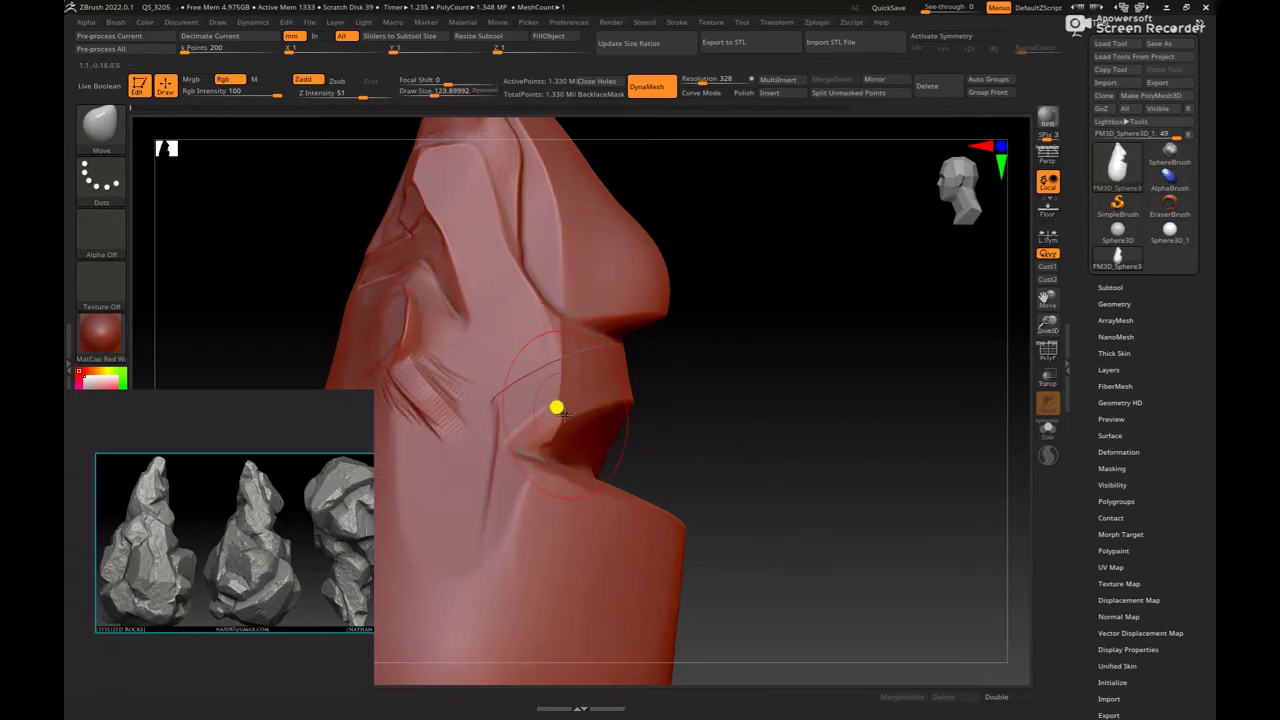
# Step: Polish the flat planes around the lower ledge with a resized polish brush
pyautogui.press('b')
pyautogui.press('p')
pyautogui.moveTo(746, 423); pyautogui.dragTo(480, 377)
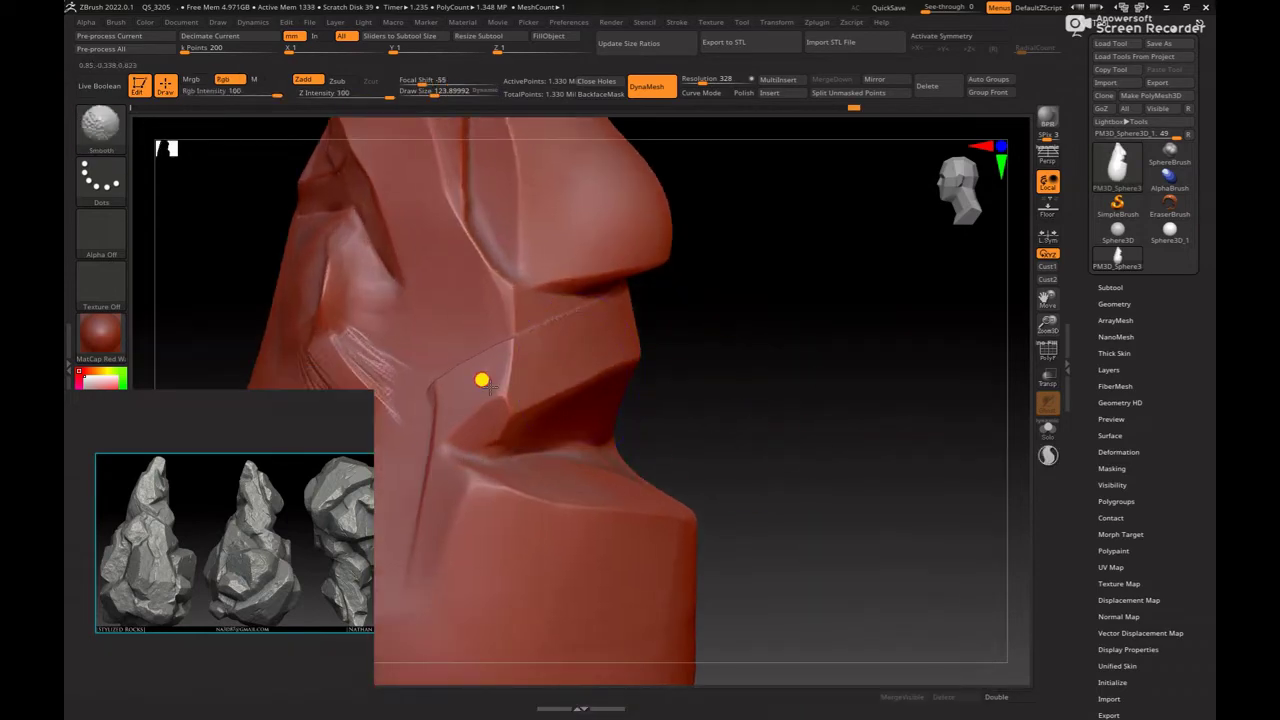
pyautogui.moveTo(639, 329)
pyautogui.mouseDown()
pyautogui.moveTo(740, 360)
pyautogui.moveTo(634, 380)
pyautogui.moveTo(561, 372)
pyautogui.mouseUp()
pyautogui.press('[')
pyautogui.press('[')
pyautogui.press('[')
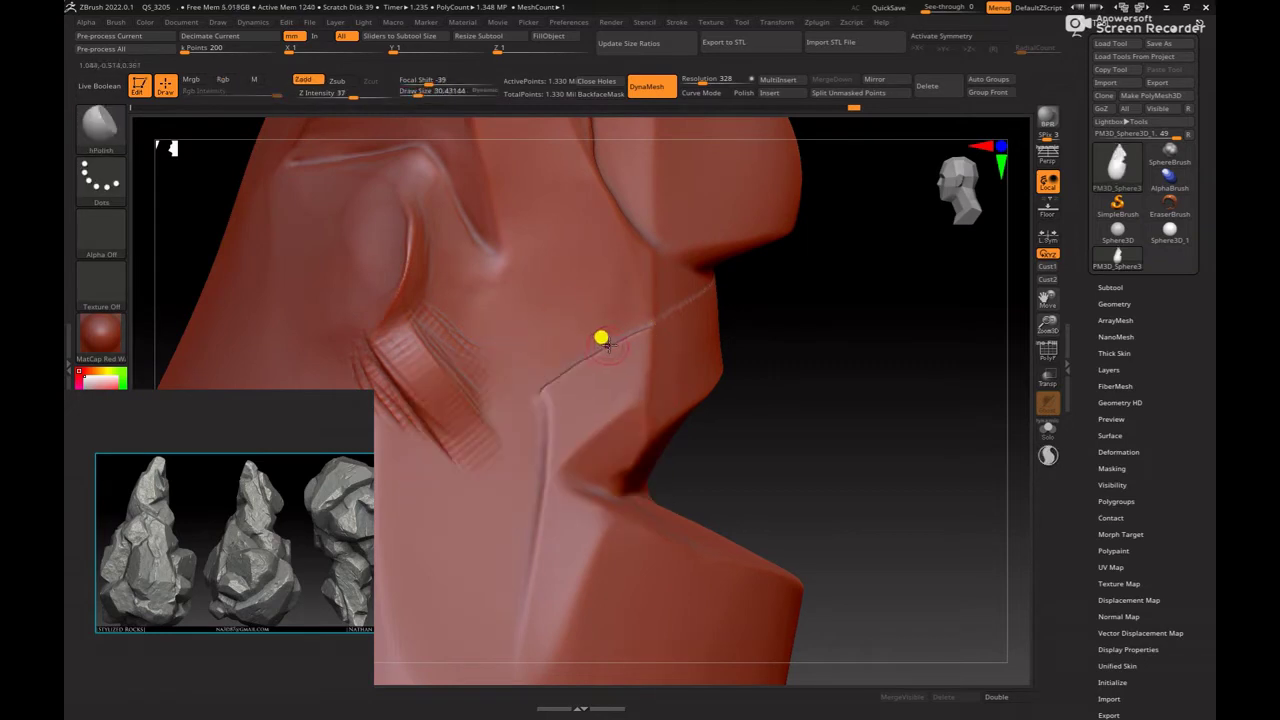
pyautogui.press(']')
pyautogui.press(']')
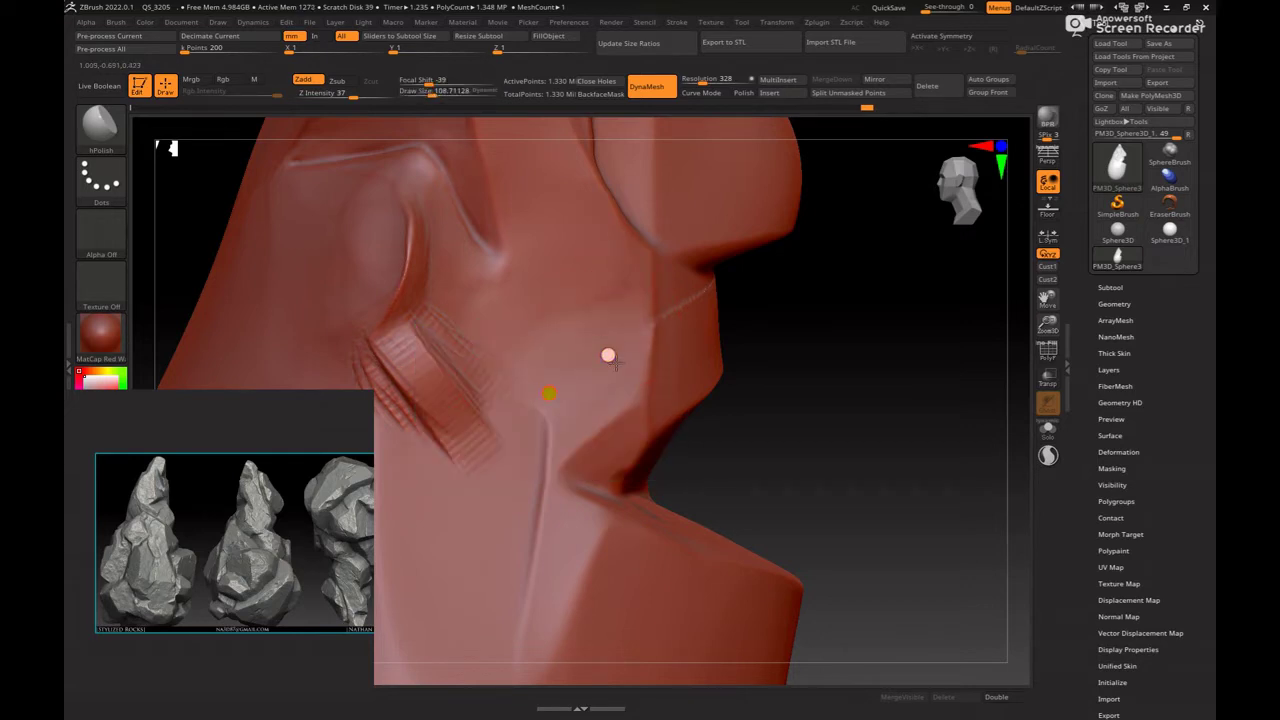
pyautogui.moveTo(905, 323); pyautogui.dragTo(583, 333)
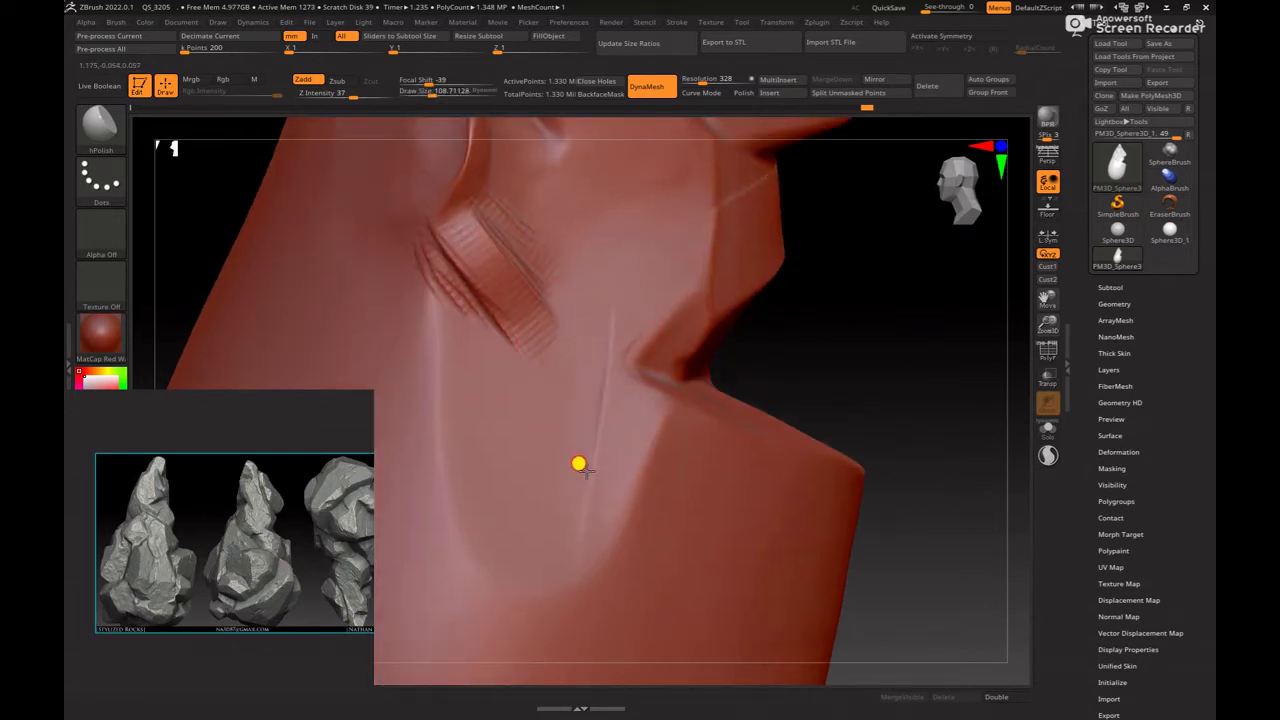
pyautogui.moveTo(688, 368); pyautogui.dragTo(540, 420, button='right')
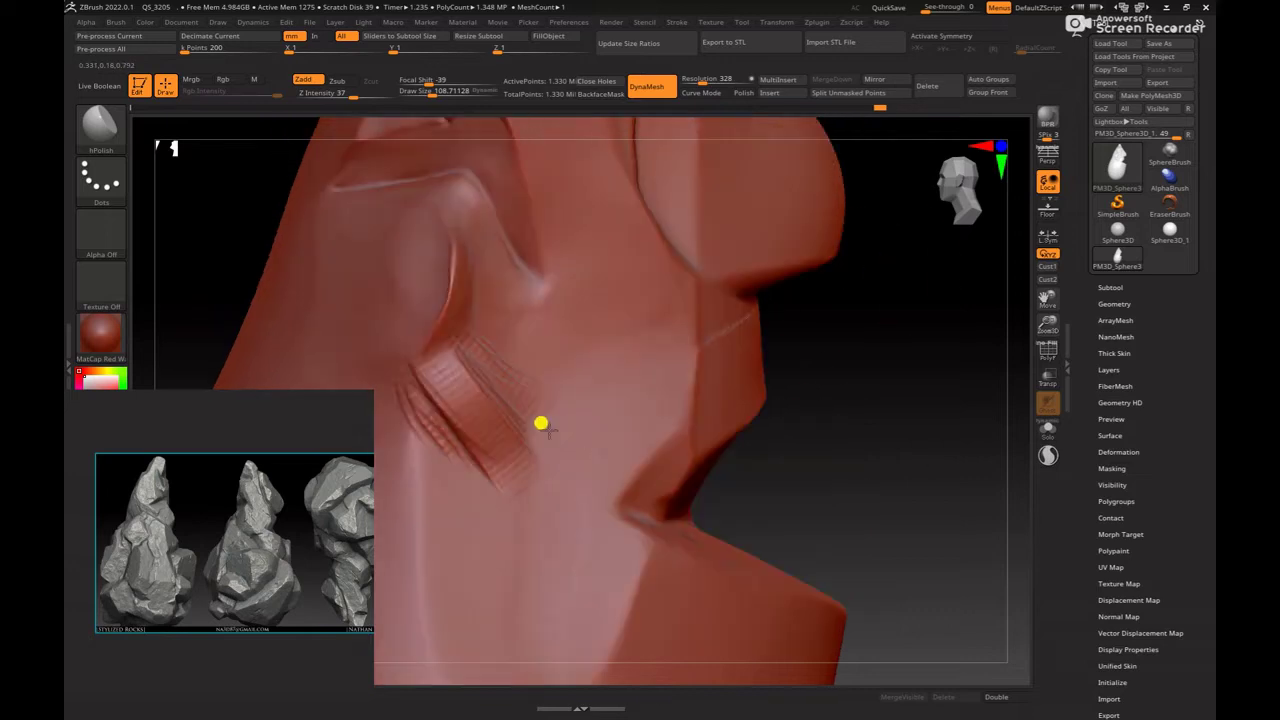
pyautogui.press('f')
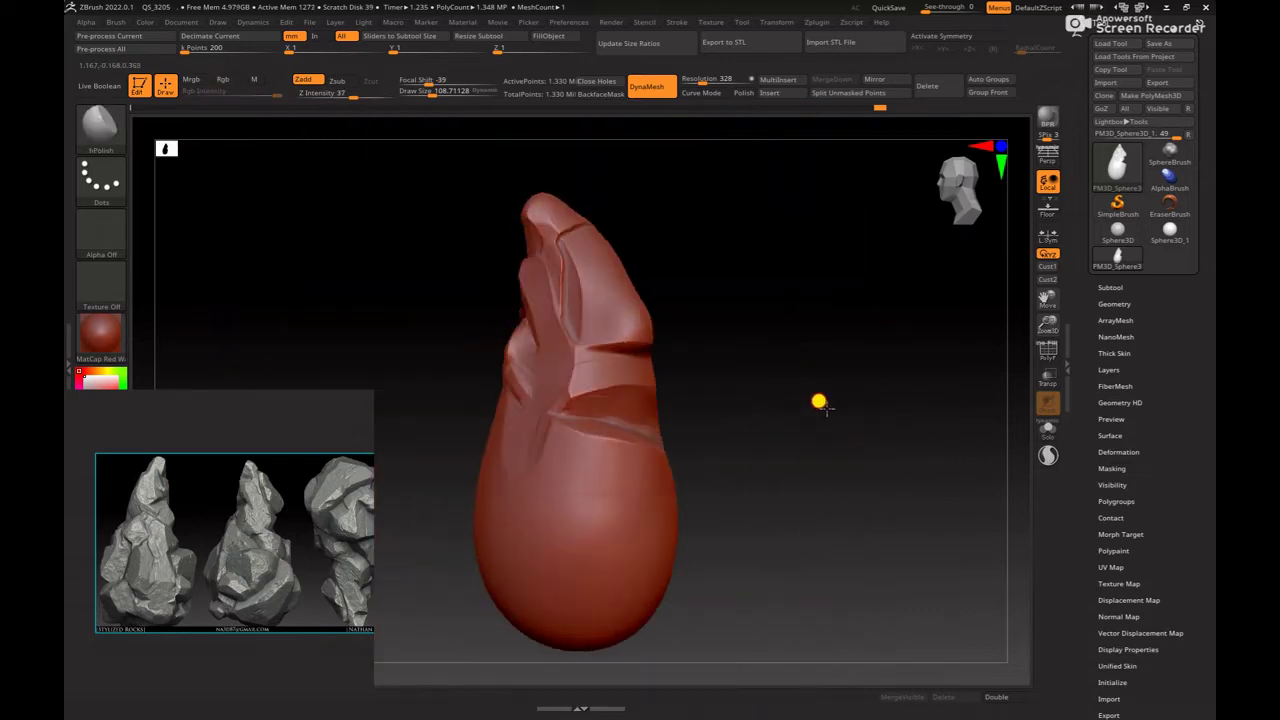
pyautogui.moveTo(814, 409)
pyautogui.keyDown('ctrl'); pyautogui.mouseDown(button='right')
pyautogui.moveTo(933, 503)
pyautogui.moveTo(986, 420)
pyautogui.moveTo(866, 466)
pyautogui.moveTo(603, 391)
pyautogui.mouseUp(button='right'); pyautogui.keyUp('ctrl')
pyautogui.press('space')
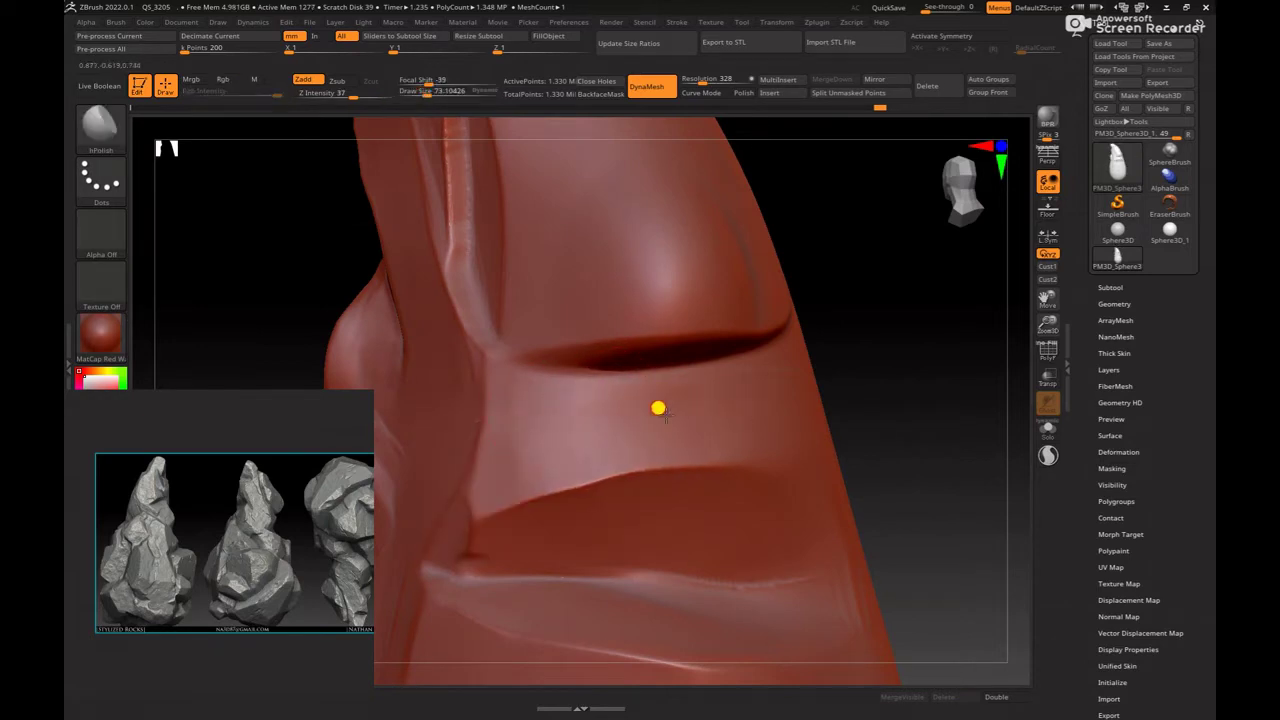
pyautogui.moveTo(642, 394)
pyautogui.mouseDown(button='right')
pyautogui.moveTo(940, 380)
pyautogui.moveTo(928, 403)
pyautogui.moveTo(729, 329)
pyautogui.moveTo(736, 366)
pyautogui.moveTo(855, 463)
pyautogui.mouseUp(button='right')
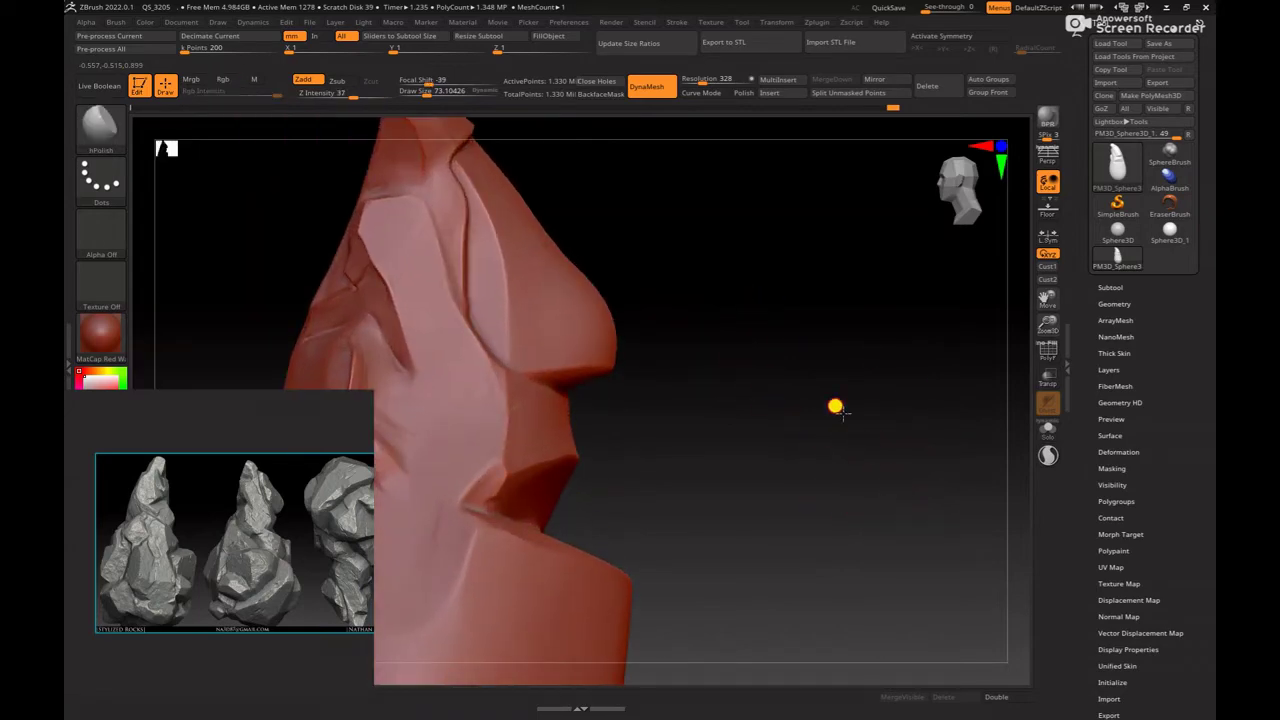
pyautogui.moveTo(834, 406)
pyautogui.keyDown('ctrl'); pyautogui.mouseDown(button='right')
pyautogui.moveTo(716, 405)
pyautogui.moveTo(834, 509)
pyautogui.mouseUp(button='right'); pyautogui.keyUp('ctrl')
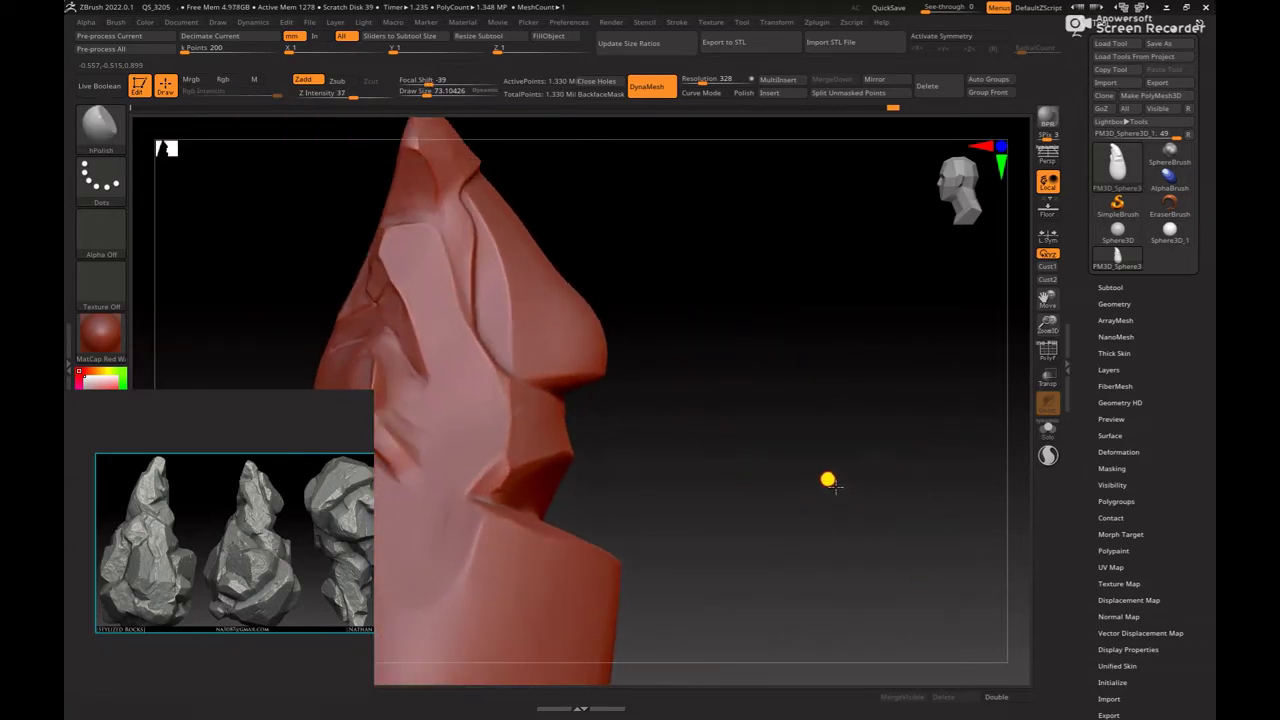
# Step: Crisp the chiseled faces on the upper ledge and middle bands with hPolish
pyautogui.press('b')
pyautogui.press('h')
pyautogui.press('Escape')
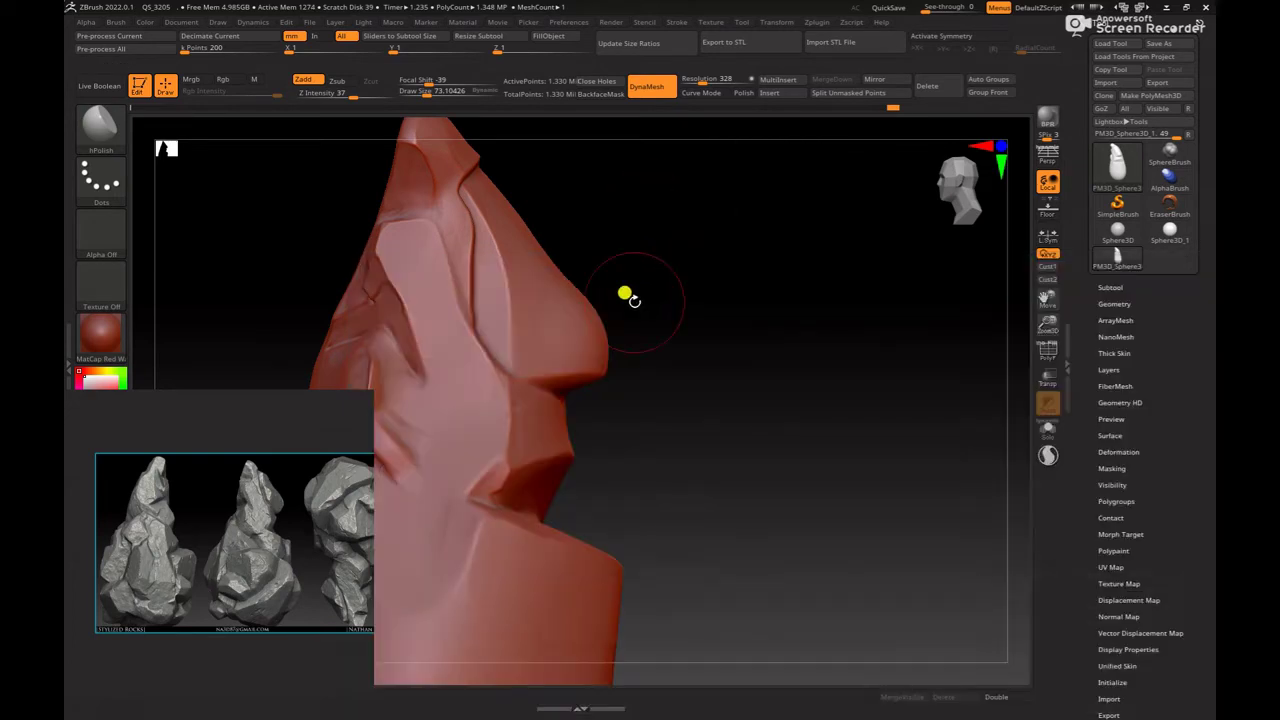
pyautogui.moveTo(629, 294)
pyautogui.mouseDown(button='right')
pyautogui.moveTo(757, 451)
pyautogui.moveTo(770, 357)
pyautogui.moveTo(674, 429)
pyautogui.moveTo(729, 403)
pyautogui.moveTo(711, 417)
pyautogui.moveTo(603, 366)
pyautogui.mouseUp(button='right')
pyautogui.press('b')
pyautogui.press('h')
pyautogui.press('Escape')
pyautogui.press('space')
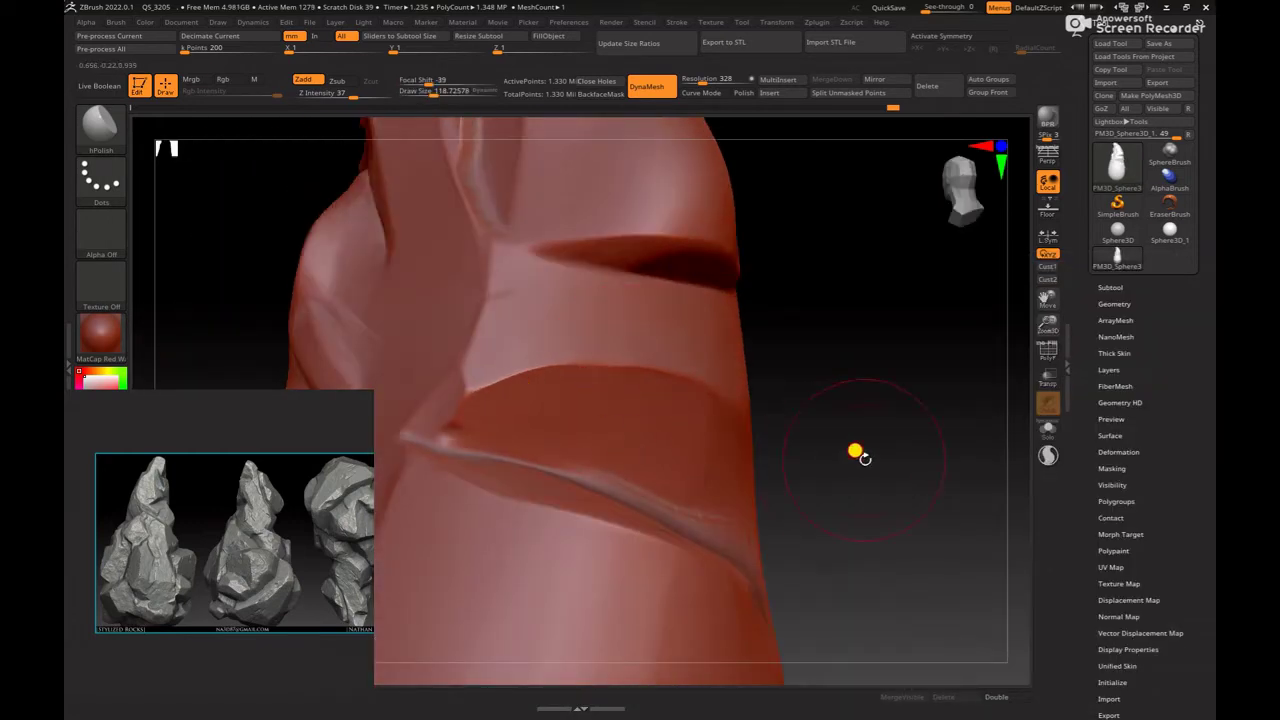
pyautogui.moveTo(857, 452)
pyautogui.mouseDown(button='right')
pyautogui.moveTo(866, 466)
pyautogui.moveTo(763, 351)
pyautogui.moveTo(717, 363)
pyautogui.moveTo(889, 486)
pyautogui.moveTo(734, 363)
pyautogui.moveTo(746, 360)
pyautogui.moveTo(748, 412)
pyautogui.moveTo(857, 451)
pyautogui.moveTo(857, 477)
pyautogui.moveTo(886, 500)
pyautogui.moveTo(834, 391)
pyautogui.moveTo(869, 466)
pyautogui.mouseUp(button='right')
# Step: With the Move brush, mask the left face and pull the notch under the overhang upward
pyautogui.press('b')
pyautogui.press('m')
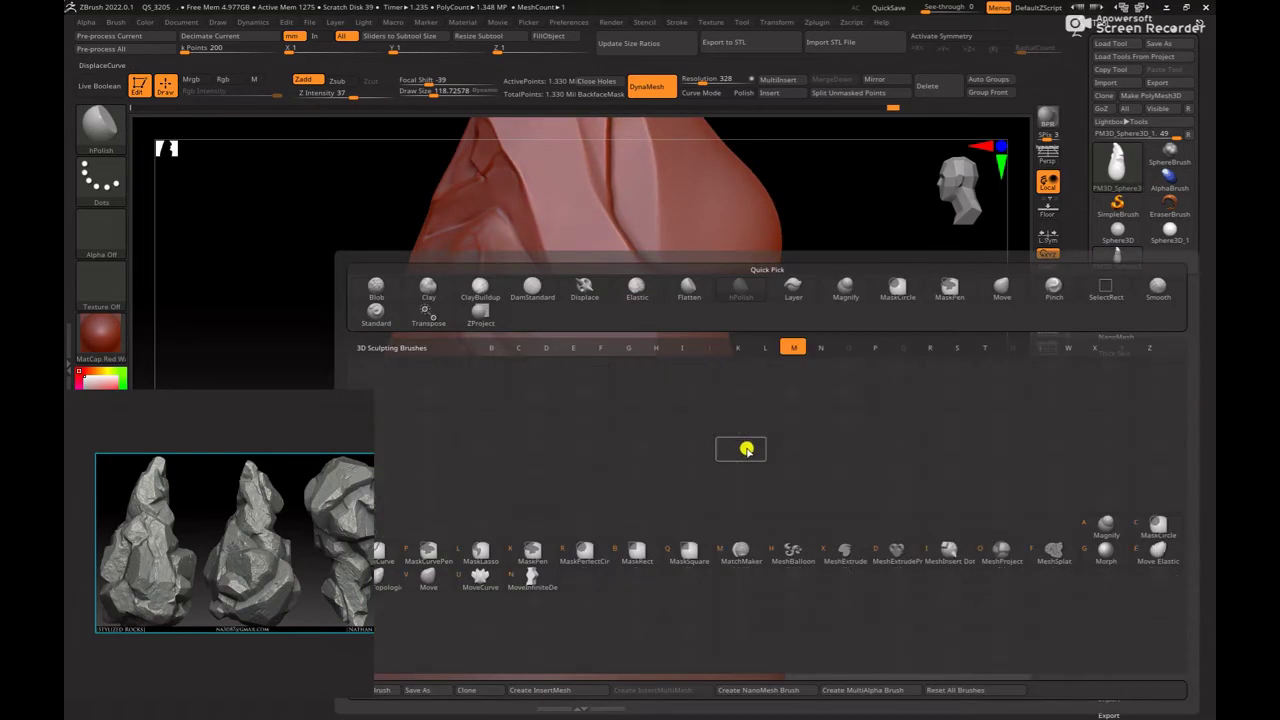
pyautogui.press('v')
pyautogui.press('space')
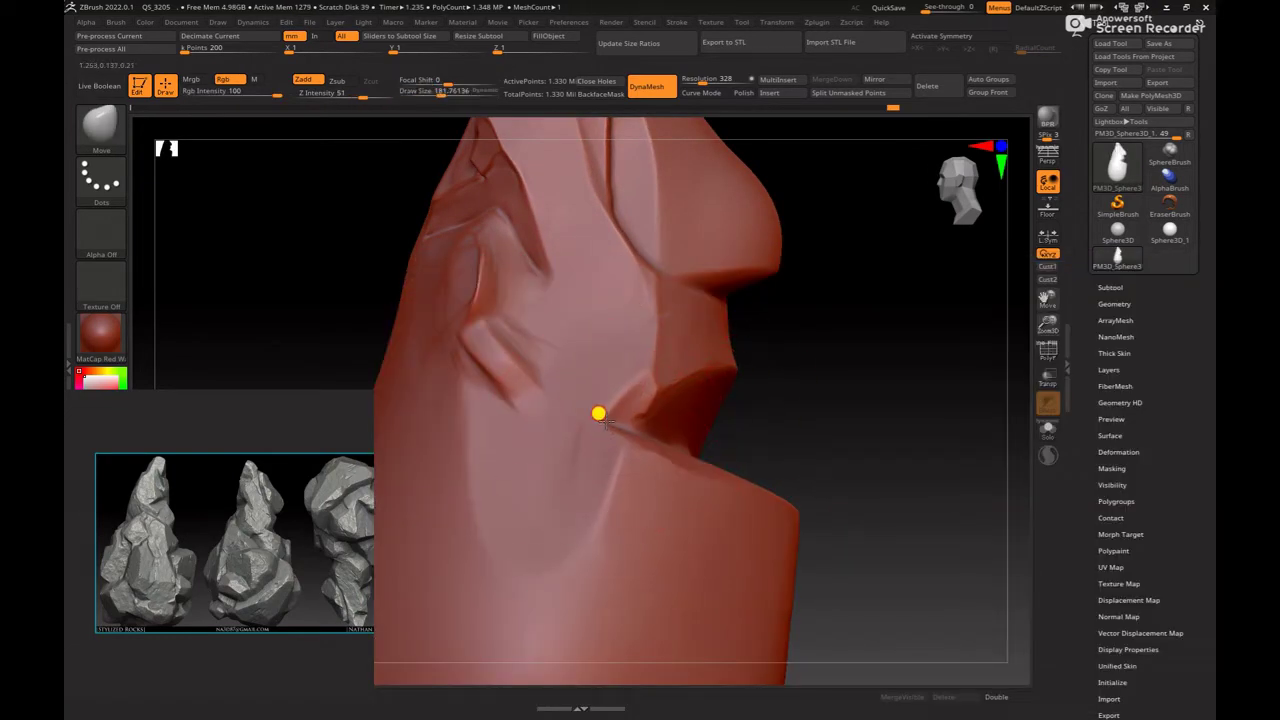
pyautogui.moveTo(543, 374)
pyautogui.mouseDown()
pyautogui.moveTo(311, 280)
pyautogui.moveTo(566, 123)
pyautogui.mouseUp()
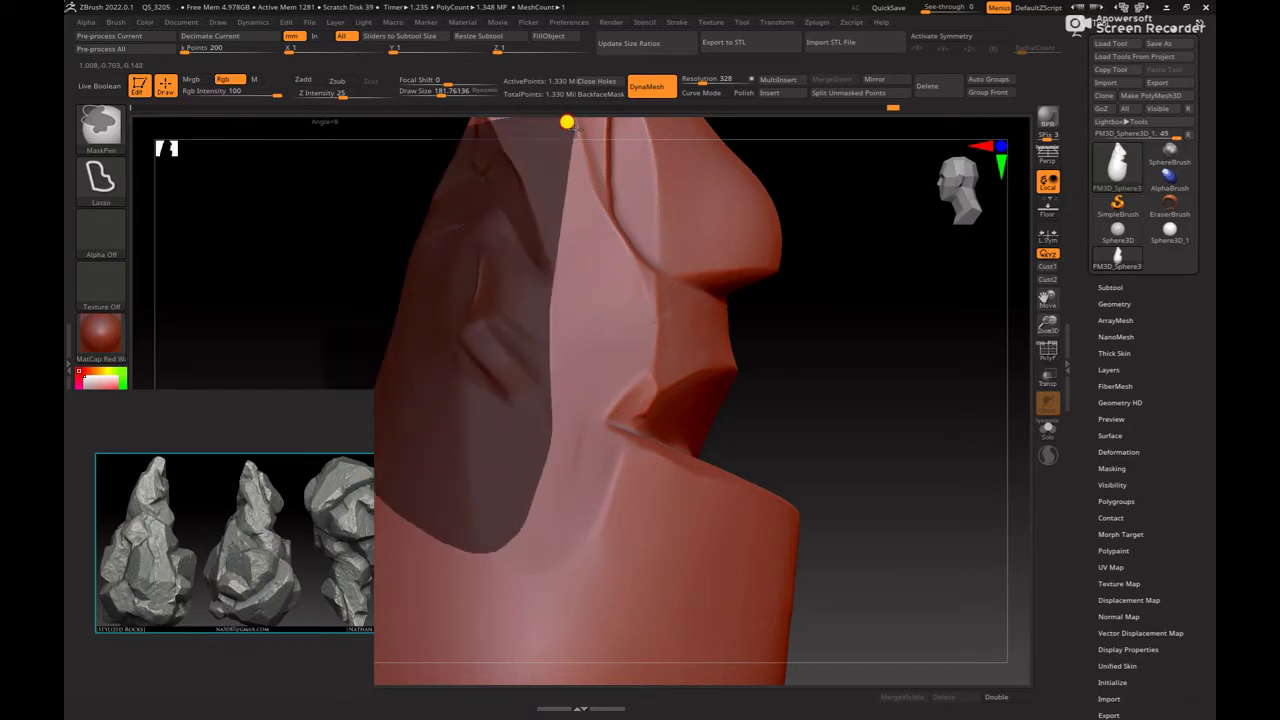
pyautogui.moveTo(619, 425)
pyautogui.mouseDown()
pyautogui.moveTo(612, 354)
pyautogui.moveTo(711, 371)
pyautogui.mouseUp()
pyautogui.press('space')
pyautogui.hotkey('ctrl', 'z')
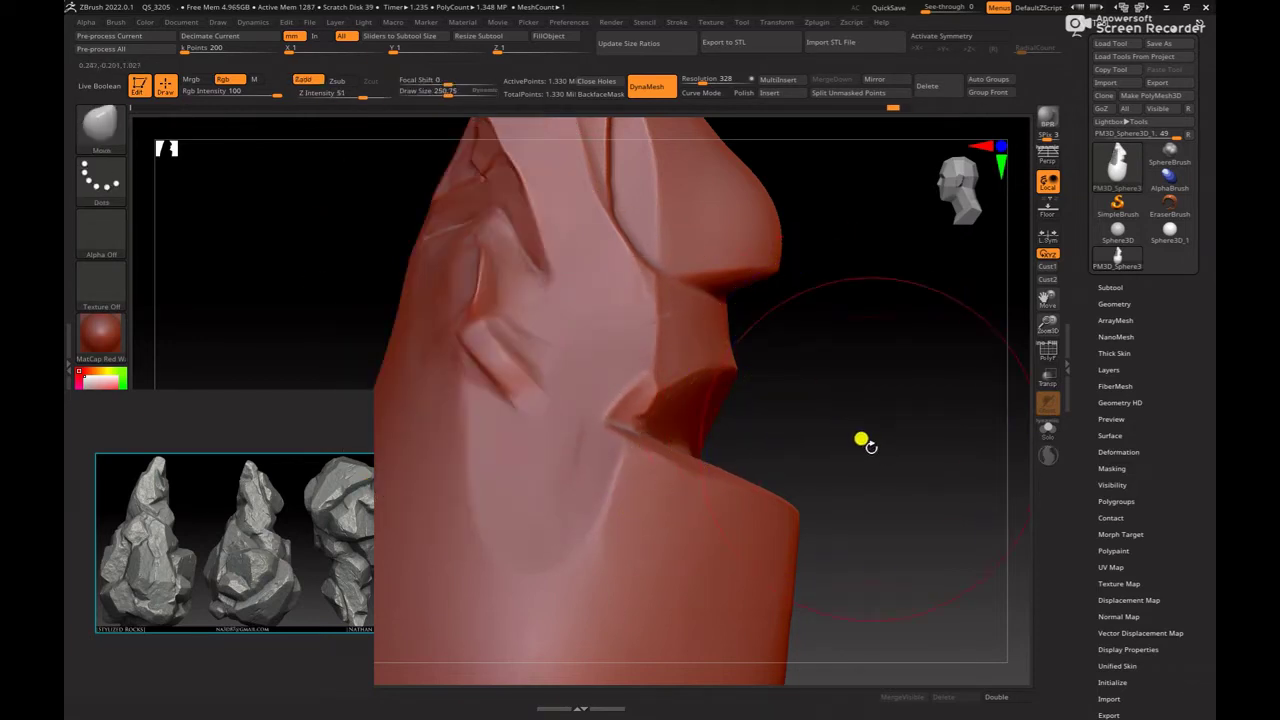
pyautogui.hotkey('ctrl', 'z')
pyautogui.hotkey('ctrl', 'z')
pyautogui.hotkey('ctrl', 'shift', 'z')
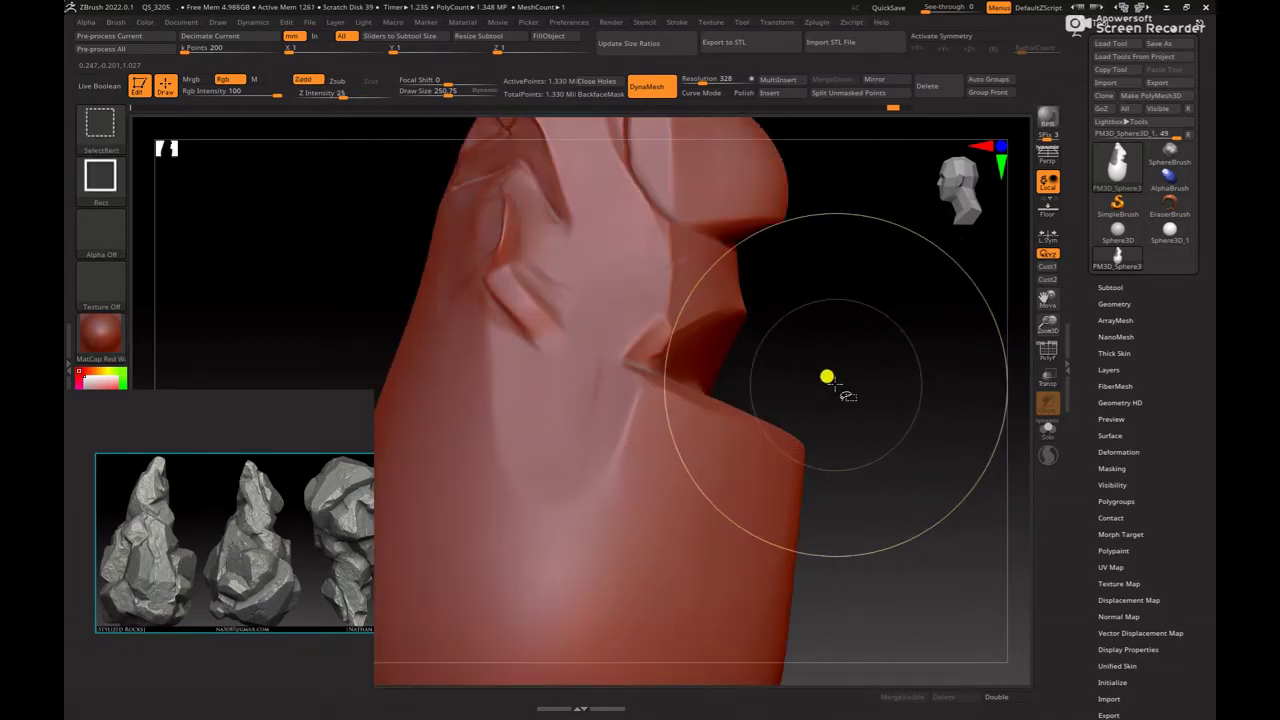
pyautogui.hotkey('ctrl', 'z')
pyautogui.hotkey('ctrl', 'z')
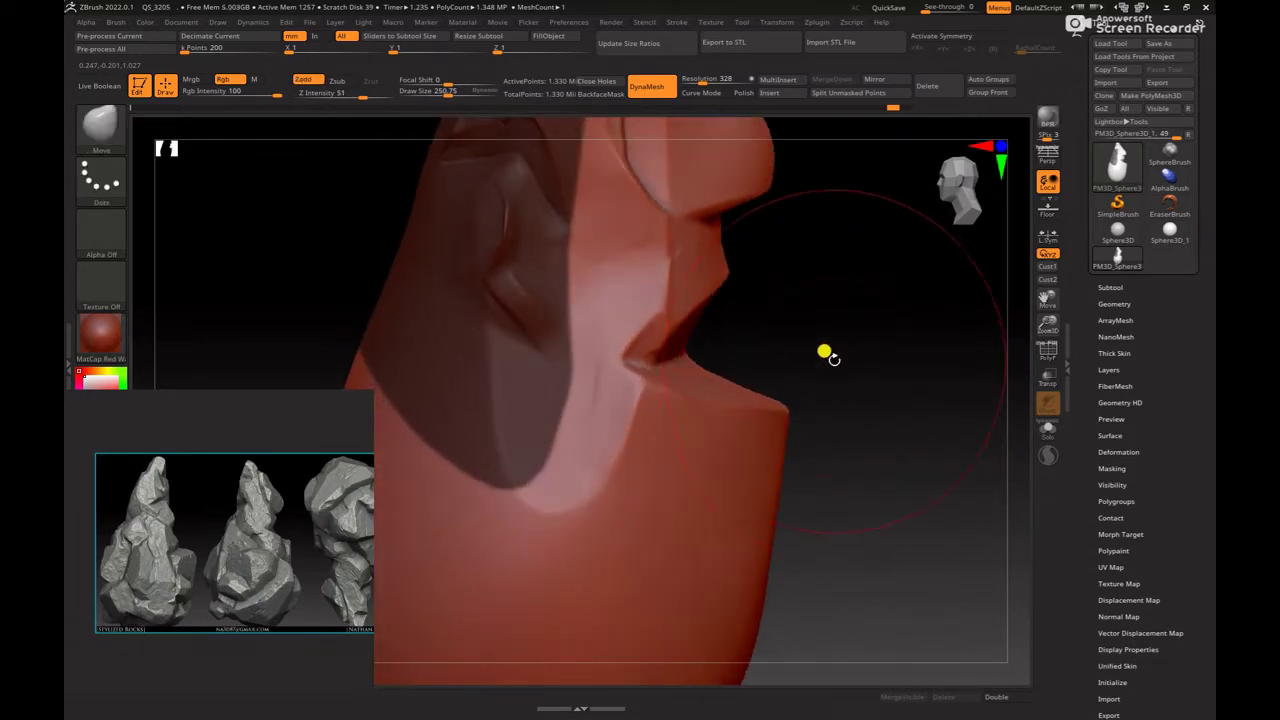
pyautogui.hotkey('ctrl', 'z')
pyautogui.moveTo(629, 345); pyautogui.dragTo(631, 296)
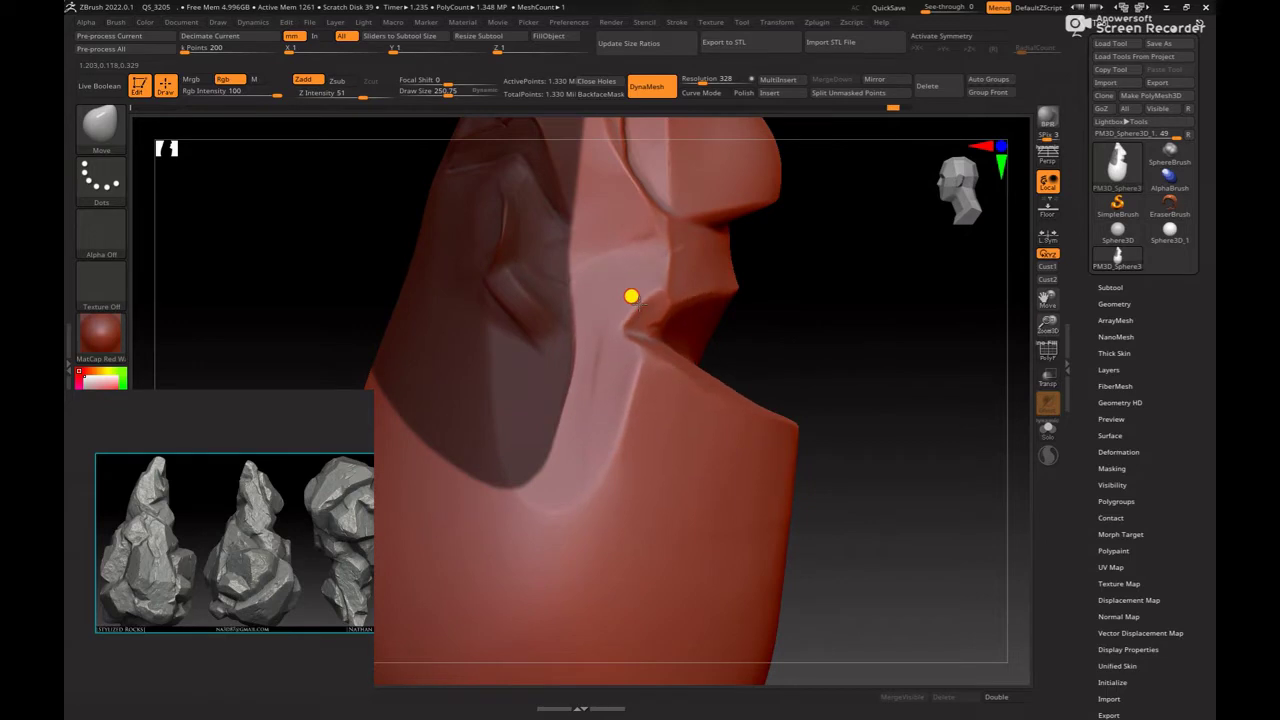
# Step: Mask the upper band above the fold and deepen the groove and surface below it
pyautogui.moveTo(769, 276)
pyautogui.mouseDown()
pyautogui.moveTo(786, 260)
pyautogui.moveTo(671, 217)
pyautogui.mouseUp()
pyautogui.moveTo(585, 186); pyautogui.dragTo(674, 208)
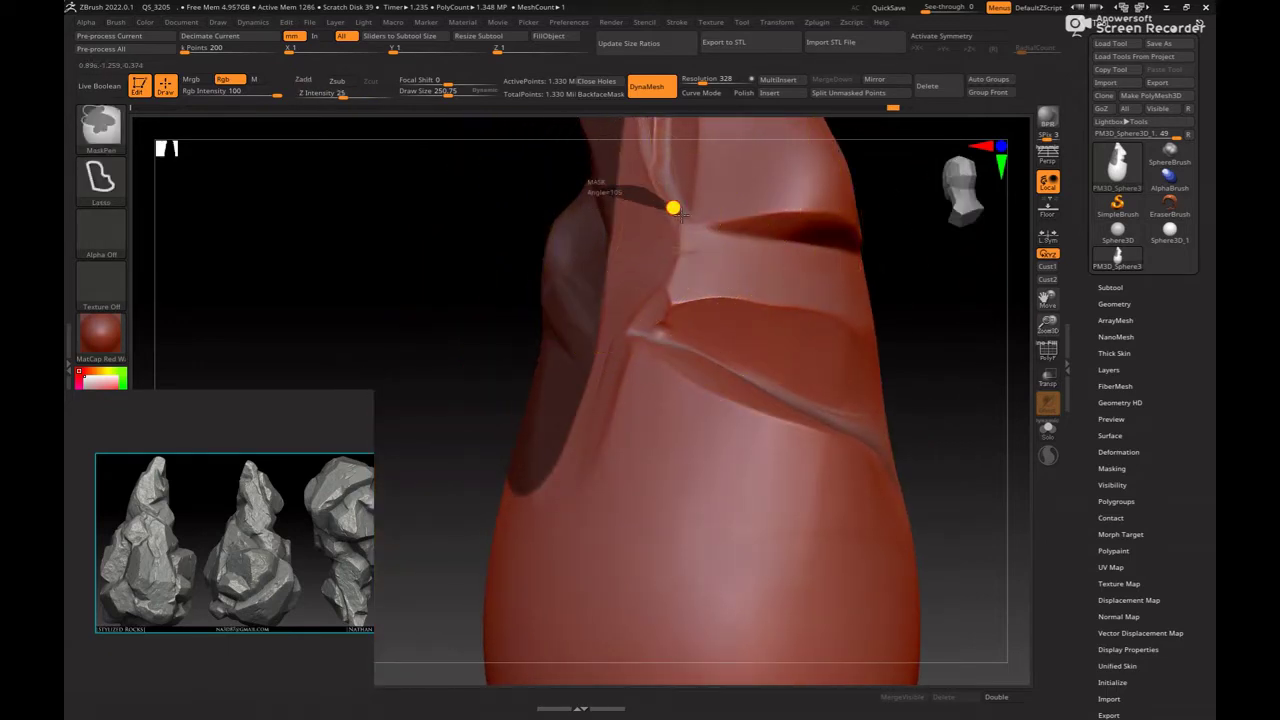
pyautogui.moveTo(760, 238); pyautogui.dragTo(897, 246)
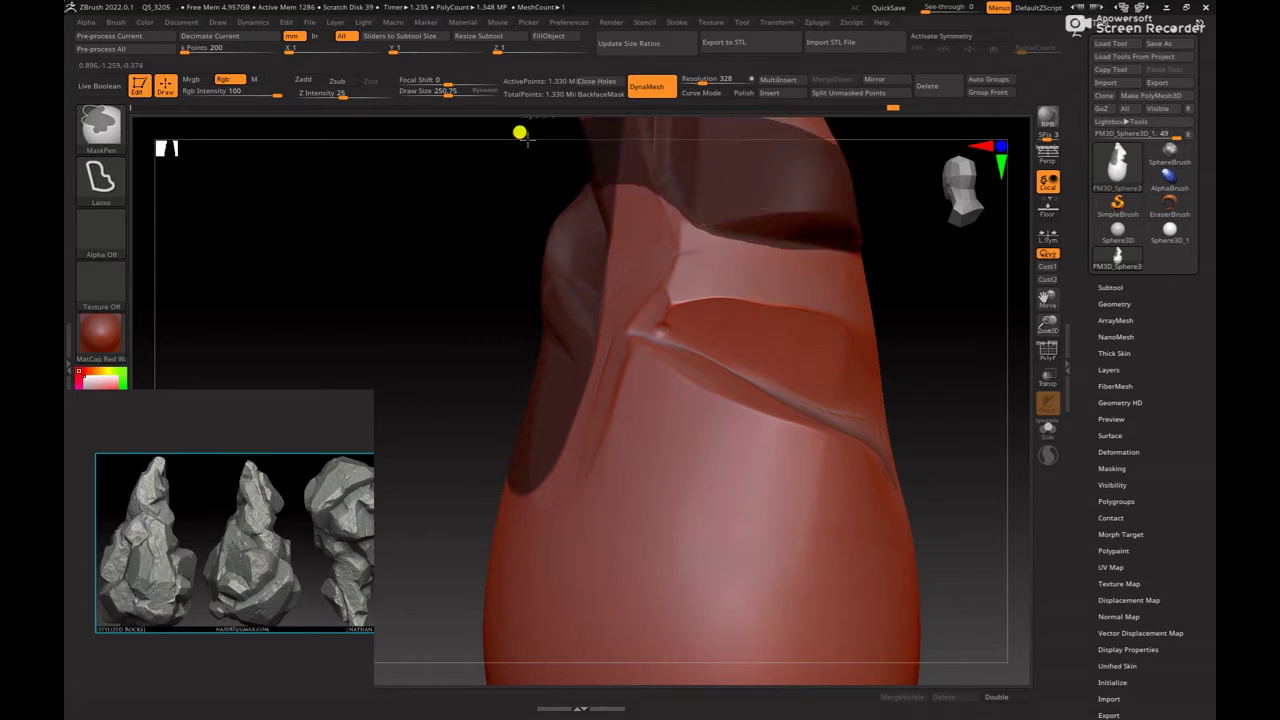
pyautogui.keyDown('ctrl'); pyautogui.moveTo(773, 236); pyautogui.dragTo(720, 309); pyautogui.keyUp('ctrl')
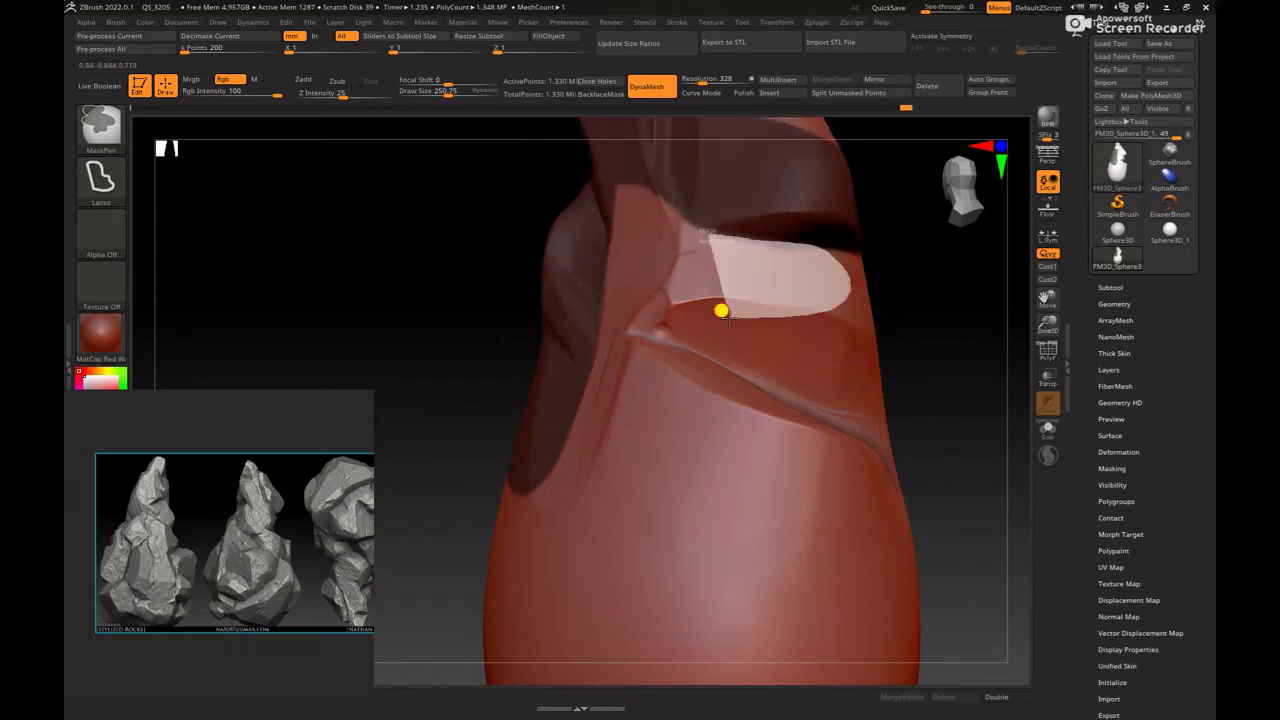
pyautogui.moveTo(949, 371); pyautogui.dragTo(711, 294)
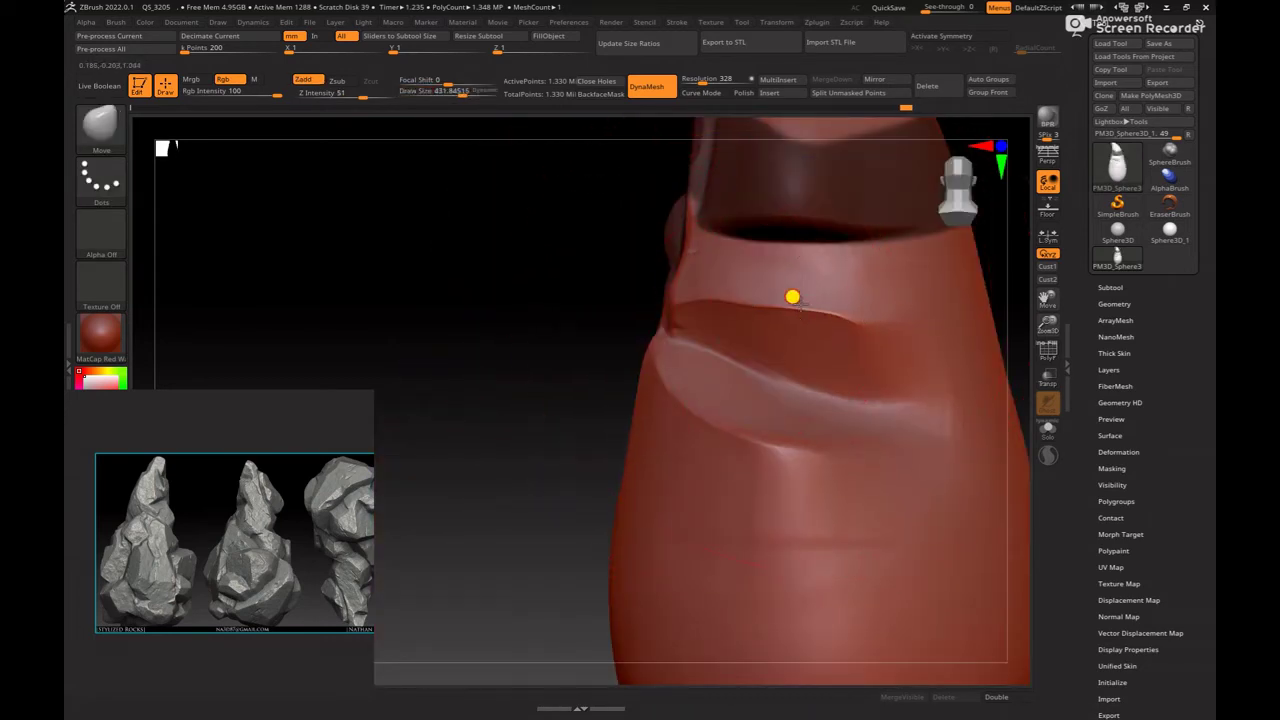
pyautogui.moveTo(792, 297); pyautogui.dragTo(833, 314)
pyautogui.moveTo(553, 271)
pyautogui.mouseDown()
pyautogui.moveTo(454, 394)
pyautogui.moveTo(629, 380)
pyautogui.moveTo(634, 291)
pyautogui.moveTo(585, 390)
pyautogui.mouseUp()
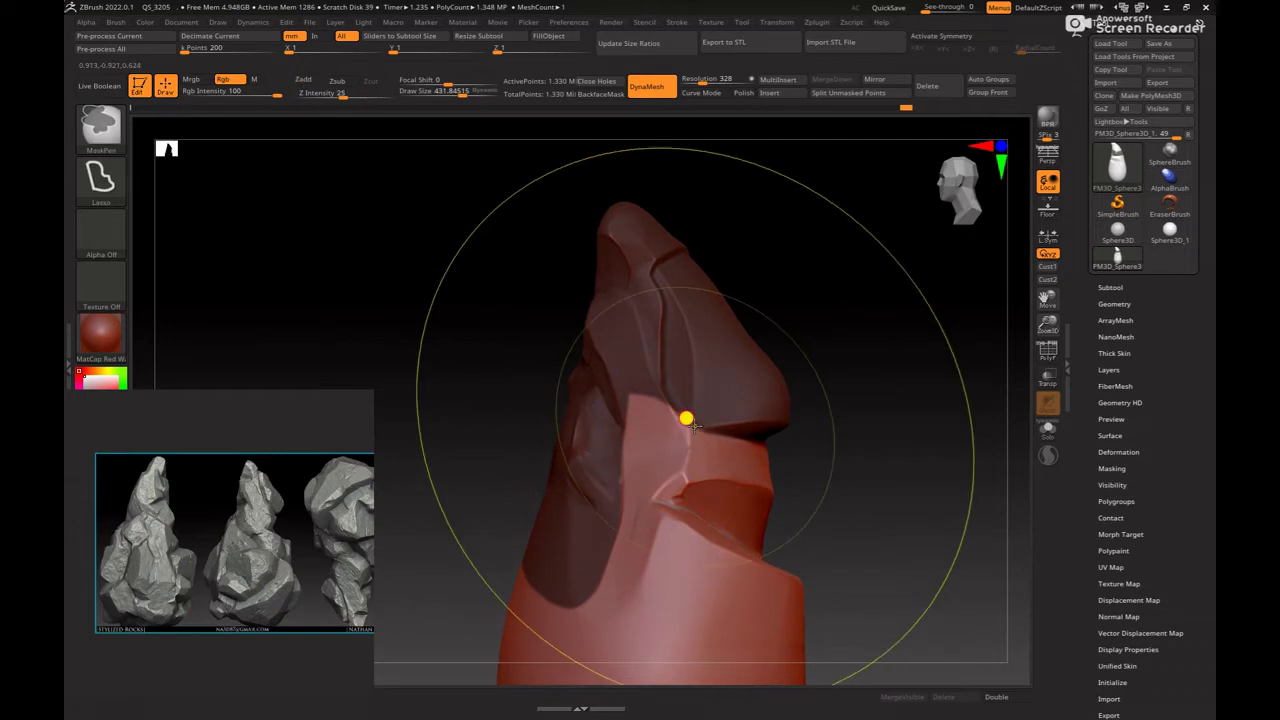
pyautogui.keyDown('ctrl'); pyautogui.moveTo(686, 420); pyautogui.dragTo(677, 277); pyautogui.keyUp('ctrl')
pyautogui.moveTo(820, 457)
pyautogui.keyDown('ctrl'); pyautogui.mouseDown()
pyautogui.moveTo(735, 485)
pyautogui.moveTo(735, 462)
pyautogui.mouseUp(); pyautogui.keyUp('ctrl')
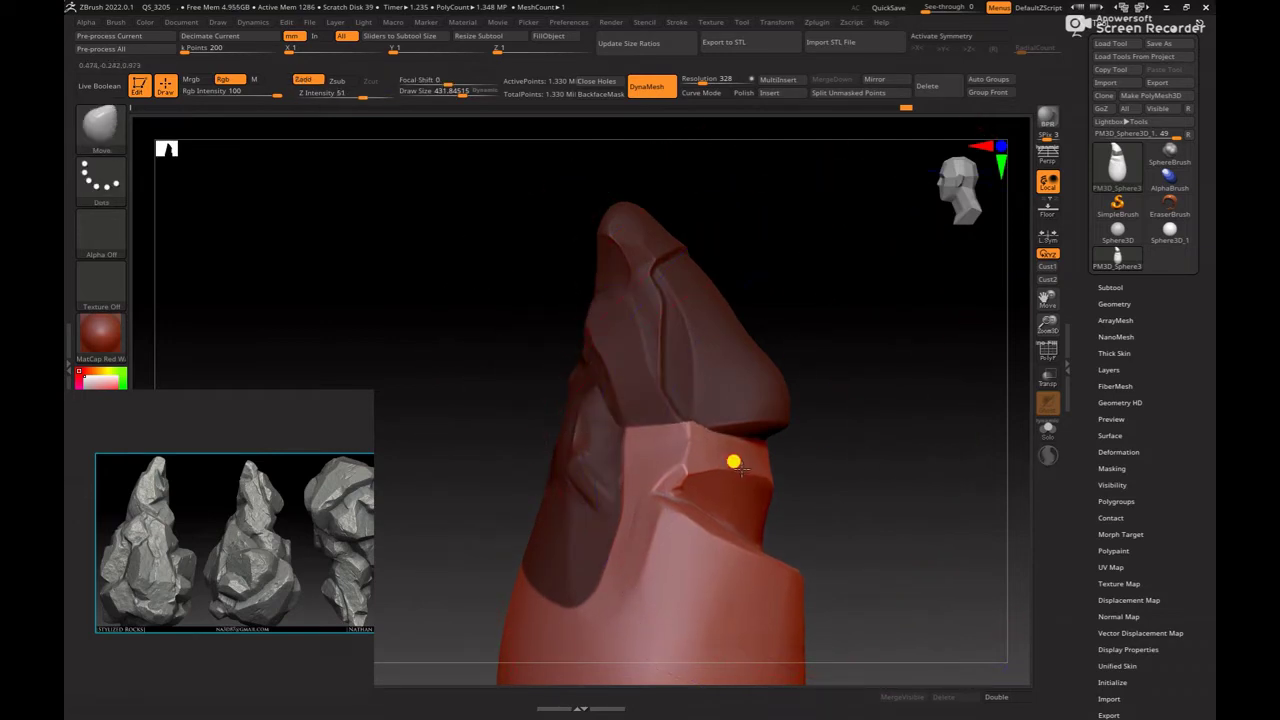
pyautogui.moveTo(870, 440); pyautogui.dragTo(880, 443)
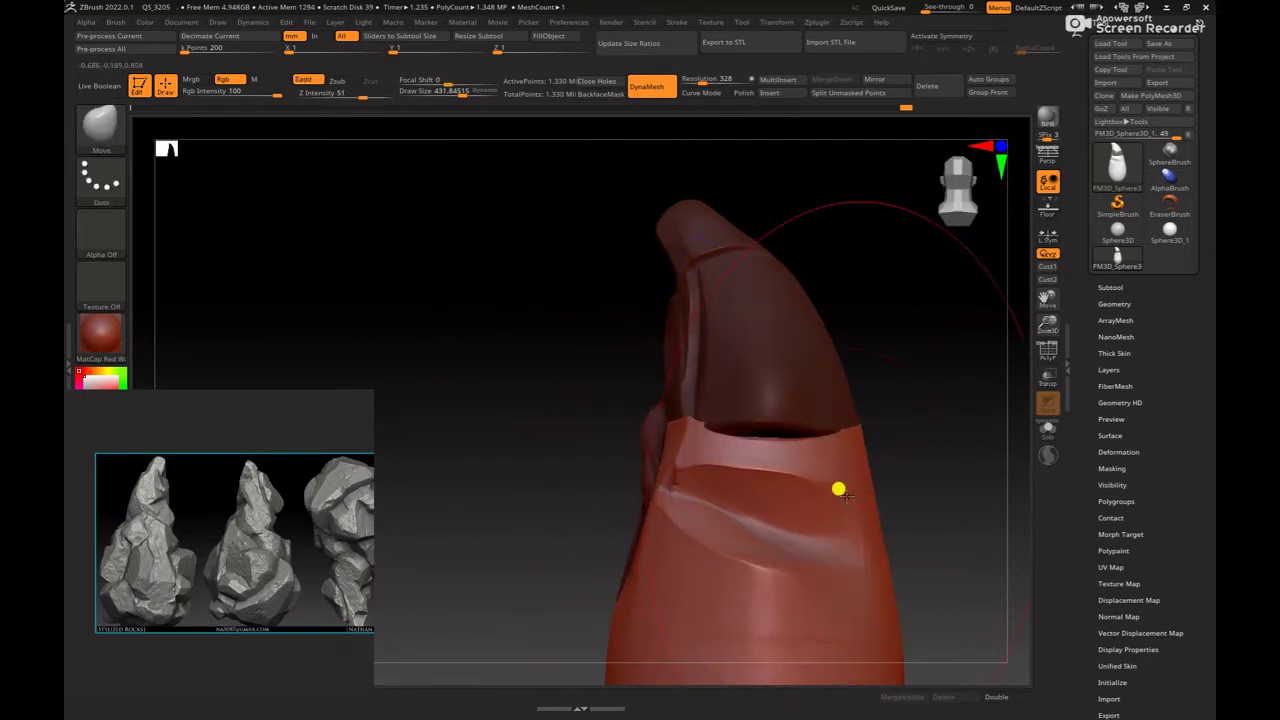
pyautogui.moveTo(837, 489); pyautogui.dragTo(835, 462)
# Step: Shrink the brush to about 182 and undo several stray strokes around the notch
pyautogui.press('[')
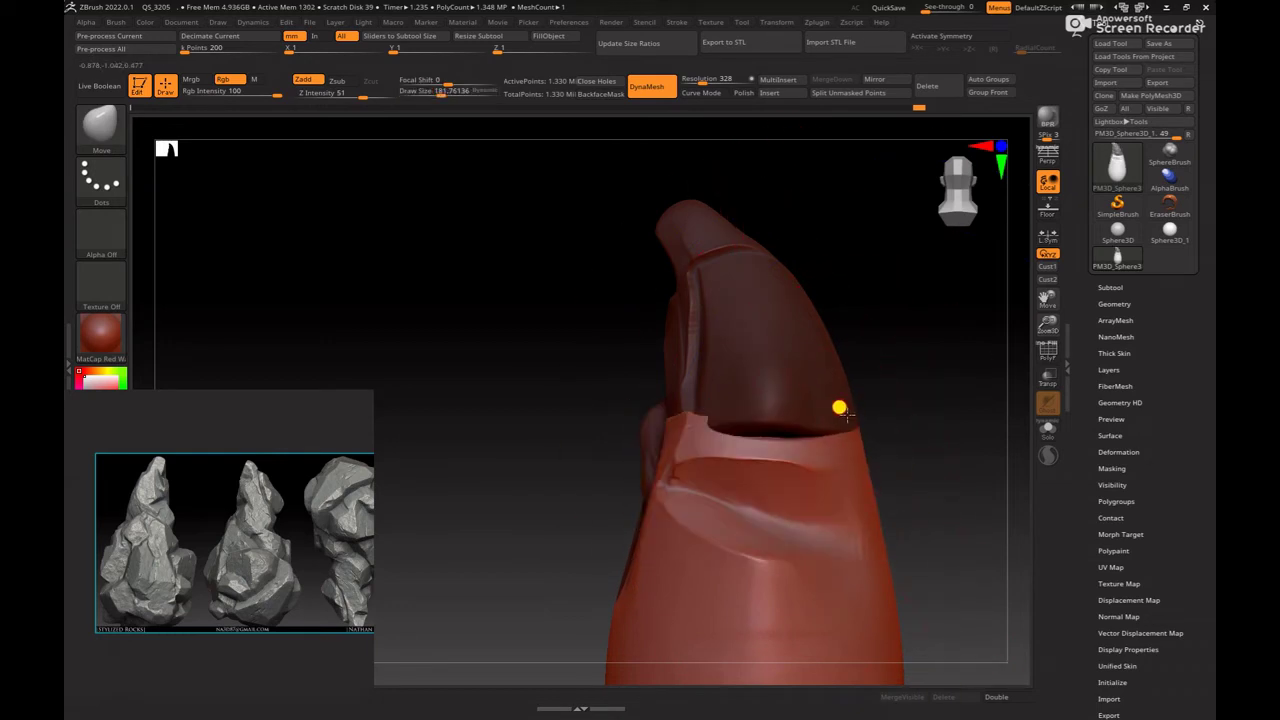
pyautogui.moveTo(887, 420)
pyautogui.mouseDown()
pyautogui.moveTo(957, 429)
pyautogui.moveTo(757, 386)
pyautogui.moveTo(791, 406)
pyautogui.mouseUp()
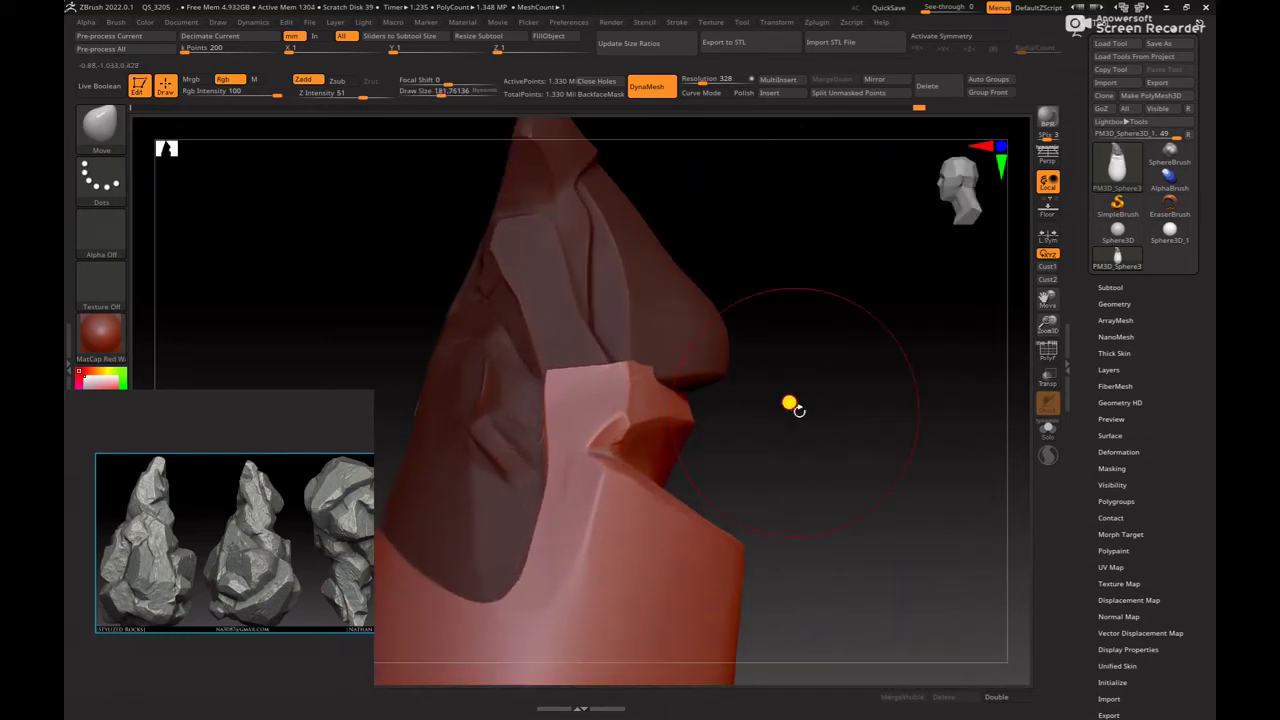
pyautogui.hotkey('ctrl', 'z')
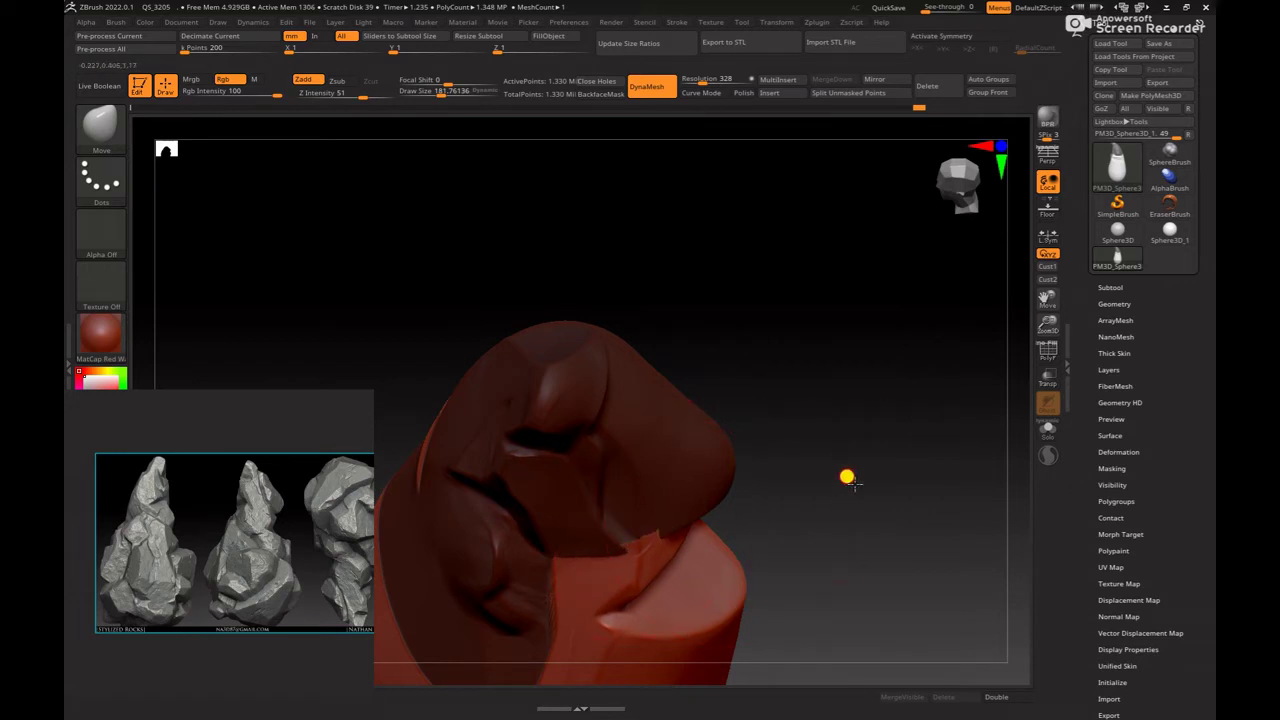
pyautogui.hotkey('ctrl', 'z')
pyautogui.hotkey('ctrl', 'z')
pyautogui.hotkey('ctrl', 'z')
pyautogui.hotkey('ctrl', 'z')
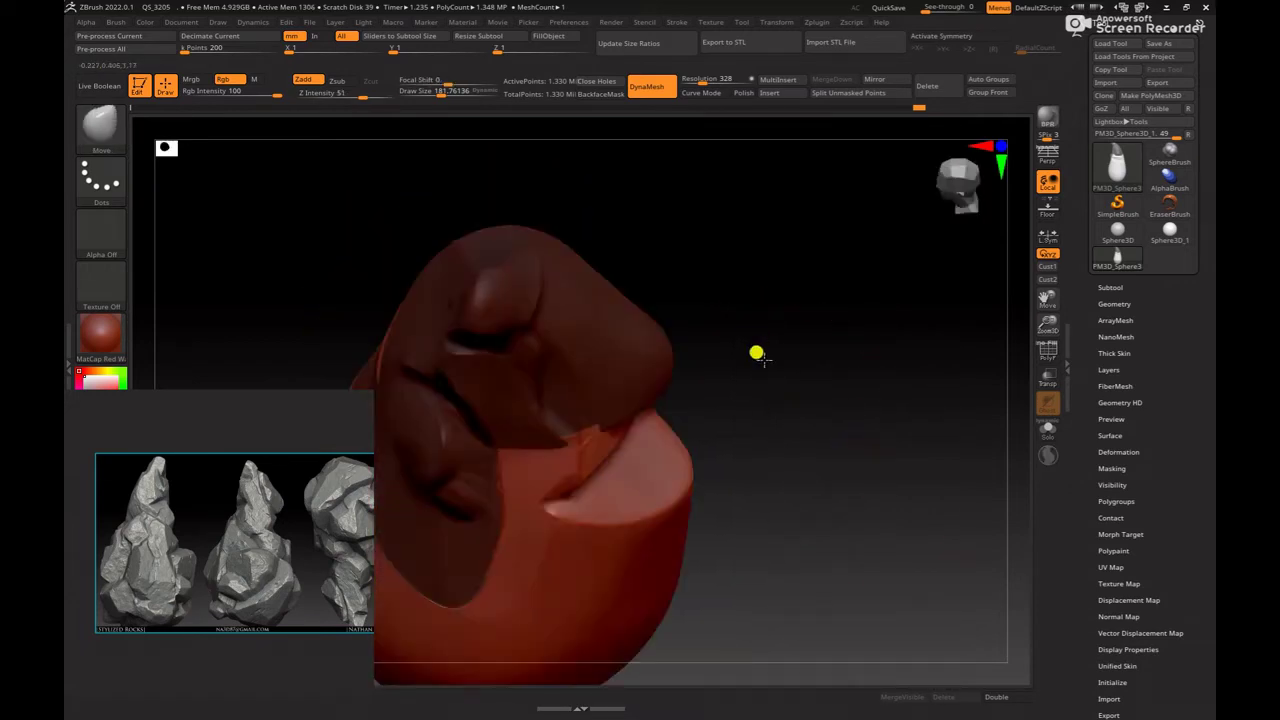
pyautogui.moveTo(757, 353)
pyautogui.keyDown('shift'); pyautogui.mouseDown()
pyautogui.moveTo(774, 337)
pyautogui.moveTo(768, 402)
pyautogui.mouseUp(); pyautogui.keyUp('shift')
pyautogui.moveTo(768, 457)
pyautogui.keyDown('ctrl'); pyautogui.mouseDown()
pyautogui.moveTo(760, 360)
pyautogui.moveTo(614, 364)
pyautogui.moveTo(671, 366)
pyautogui.moveTo(633, 349)
pyautogui.mouseUp(); pyautogui.keyUp('ctrl')
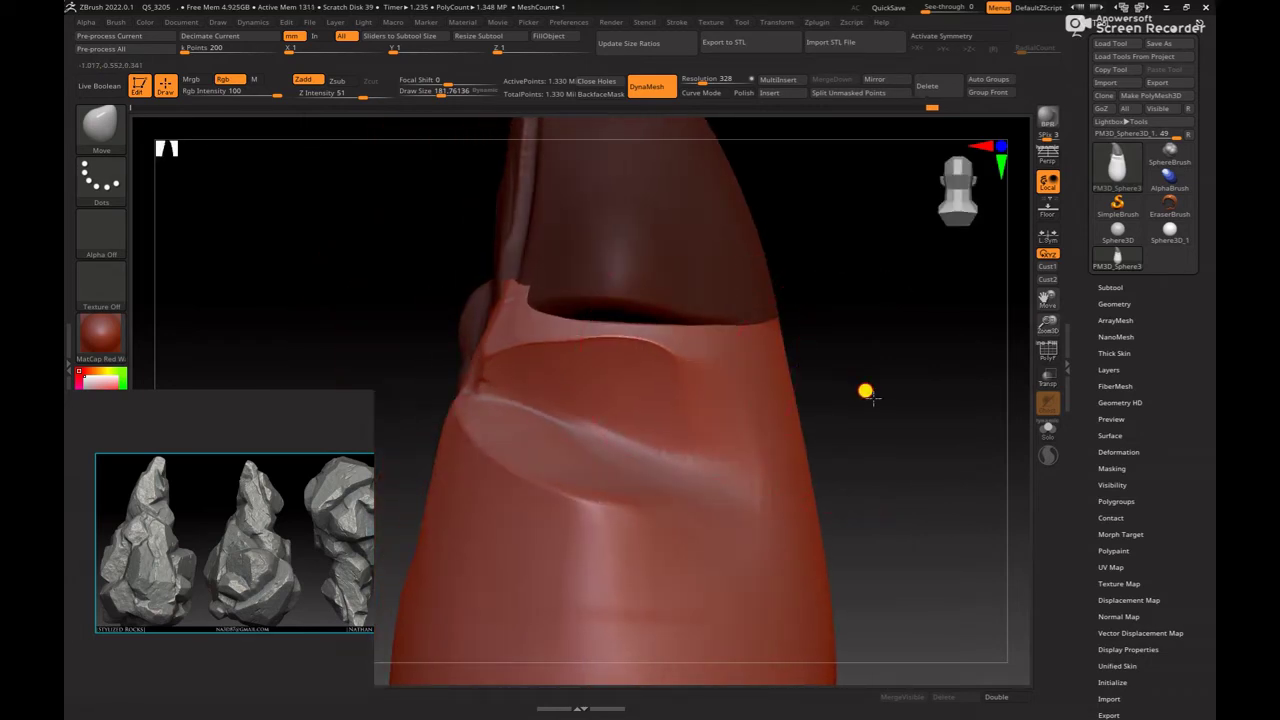
pyautogui.moveTo(866, 392); pyautogui.dragTo(874, 391)
# Step: Mask the top at brush size 289, lift the upper-right corner, then clear the mask
pyautogui.press('space')
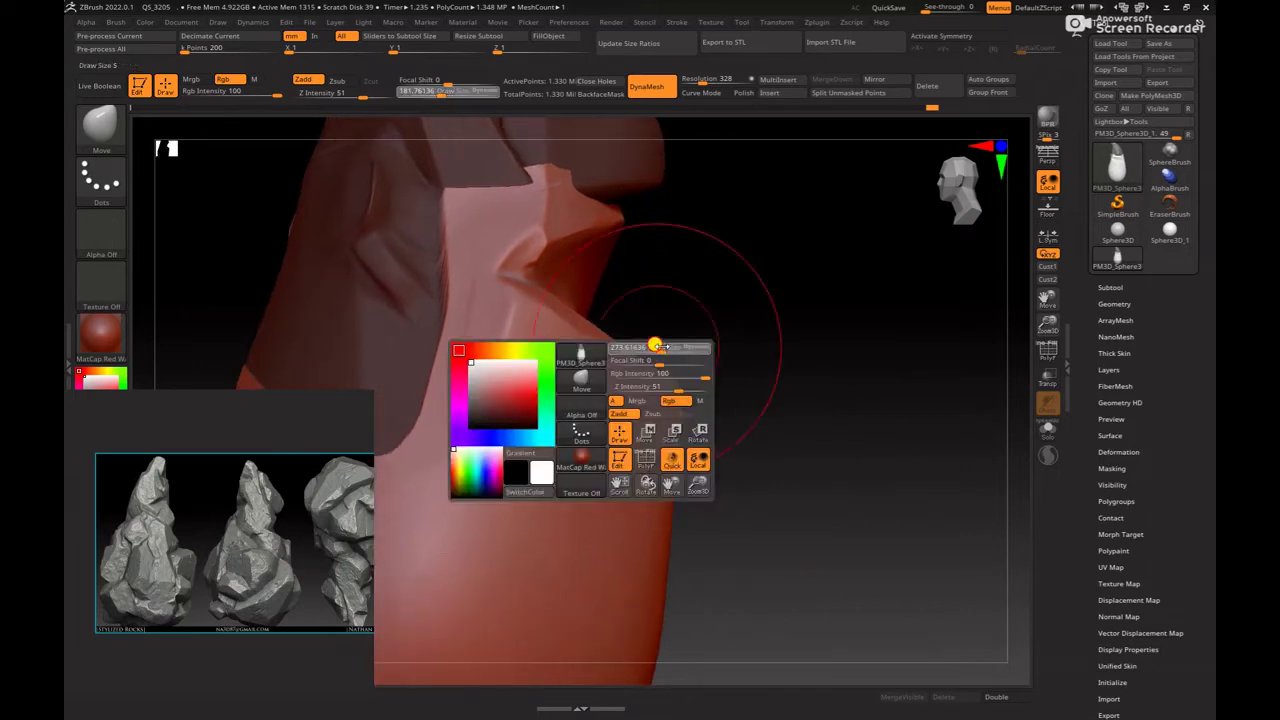
pyautogui.moveTo(729, 366); pyautogui.dragTo(560, 277)
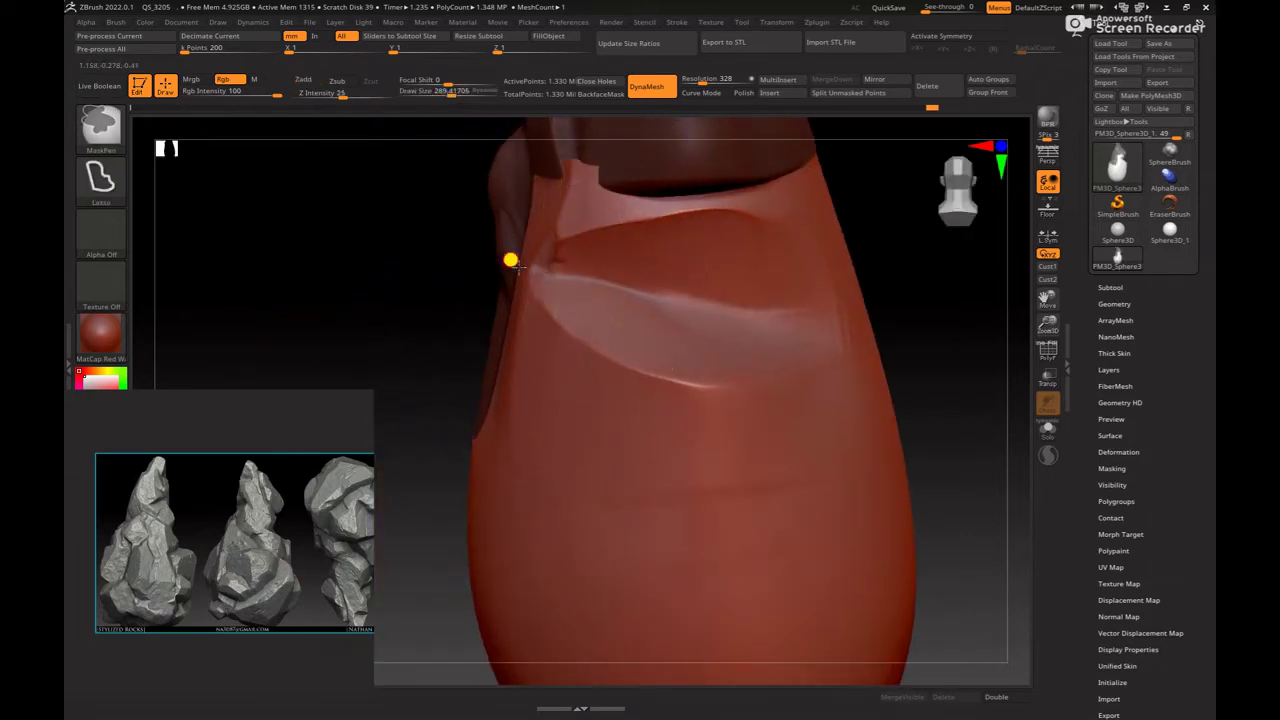
pyautogui.keyDown('ctrl'); pyautogui.moveTo(698, 293); pyautogui.dragTo(700, 292); pyautogui.keyUp('ctrl')
pyautogui.moveTo(790, 243)
pyautogui.mouseDown()
pyautogui.moveTo(922, 289)
pyautogui.moveTo(676, 353)
pyautogui.mouseUp()
pyautogui.press('space')
pyautogui.click(680, 330)
pyautogui.moveTo(757, 378); pyautogui.dragTo(762, 335)
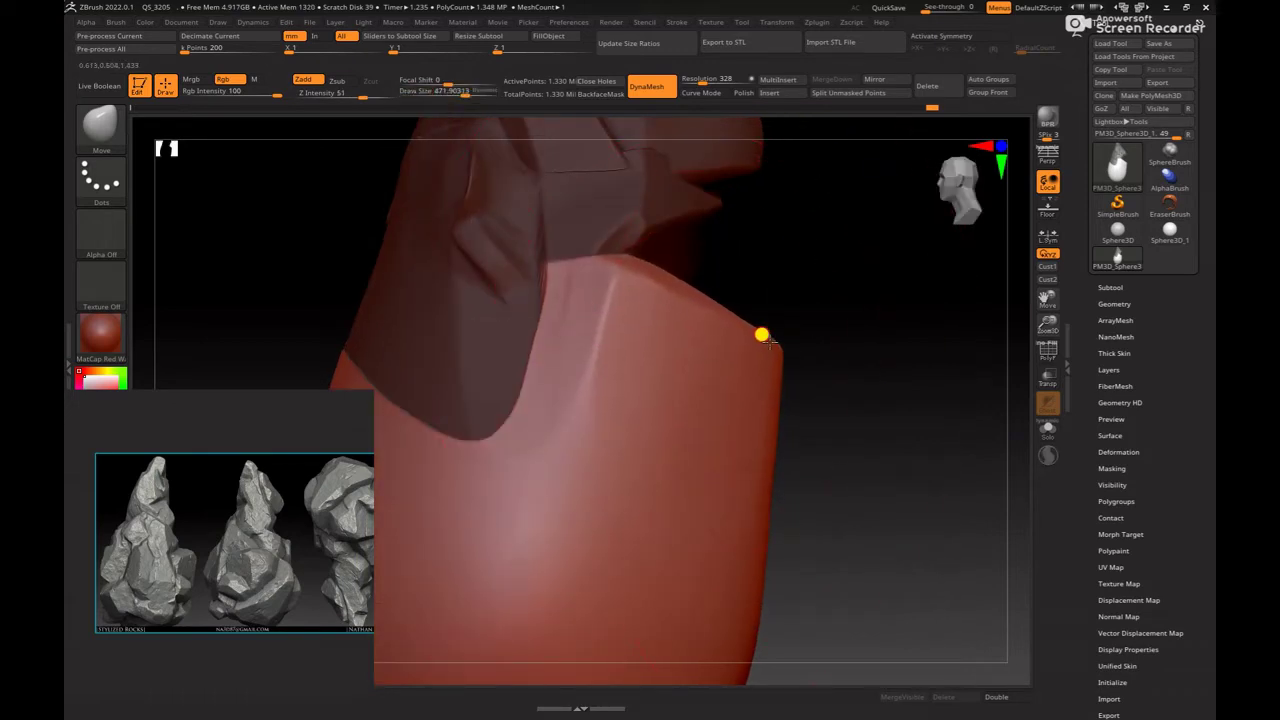
pyautogui.moveTo(885, 410)
pyautogui.mouseDown()
pyautogui.moveTo(828, 340)
pyautogui.moveTo(706, 409)
pyautogui.moveTo(776, 432)
pyautogui.moveTo(951, 437)
pyautogui.moveTo(791, 389)
pyautogui.mouseUp()
pyautogui.press('space')
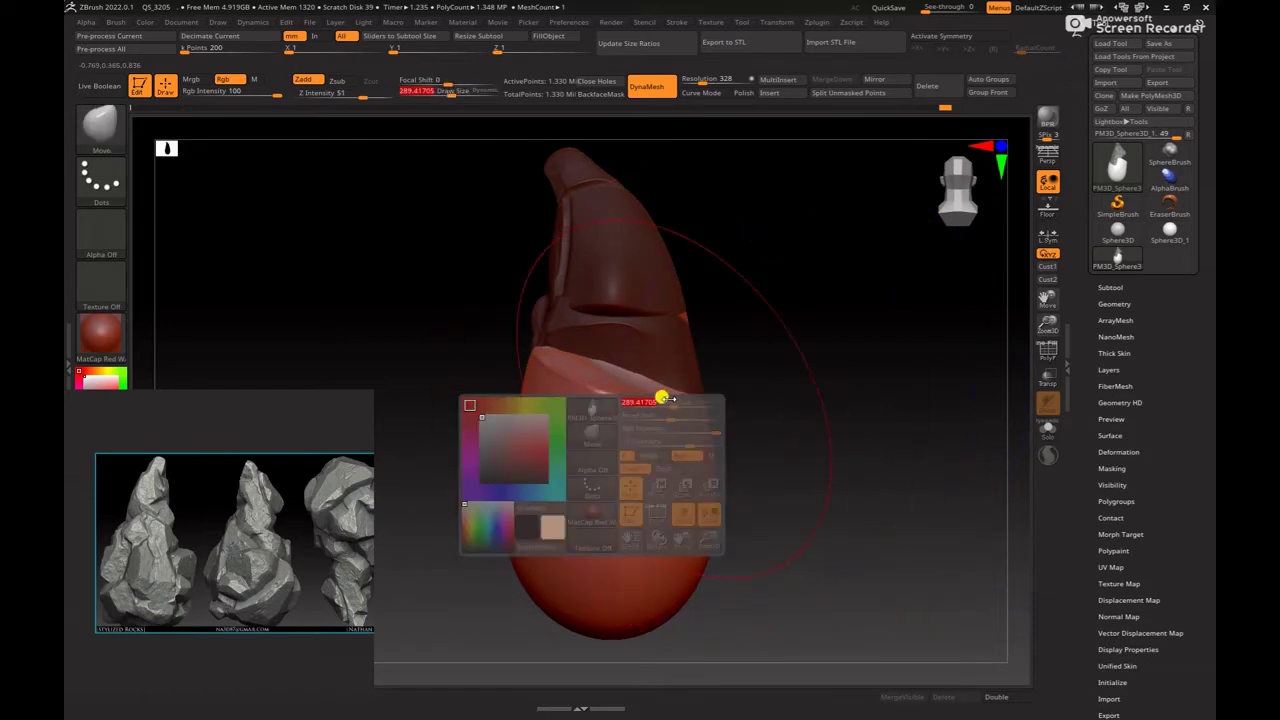
pyautogui.moveTo(663, 400); pyautogui.dragTo(655, 402)
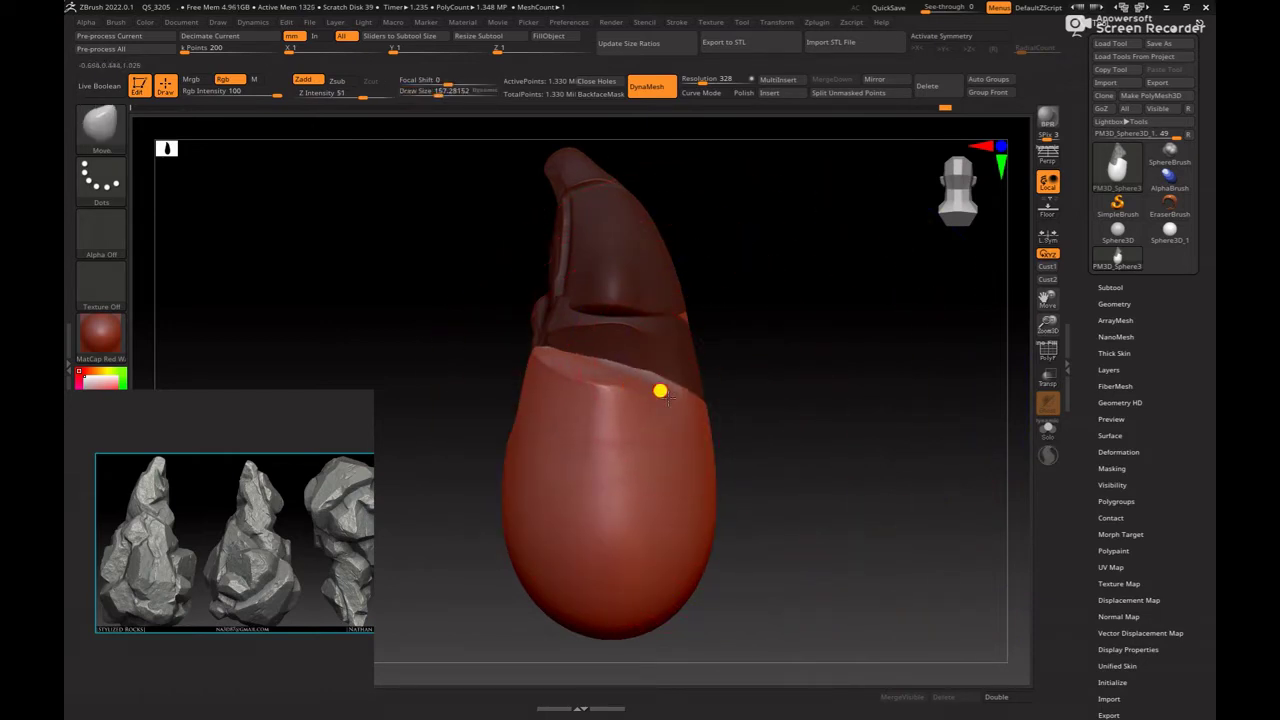
pyautogui.moveTo(796, 389); pyautogui.dragTo(717, 357)
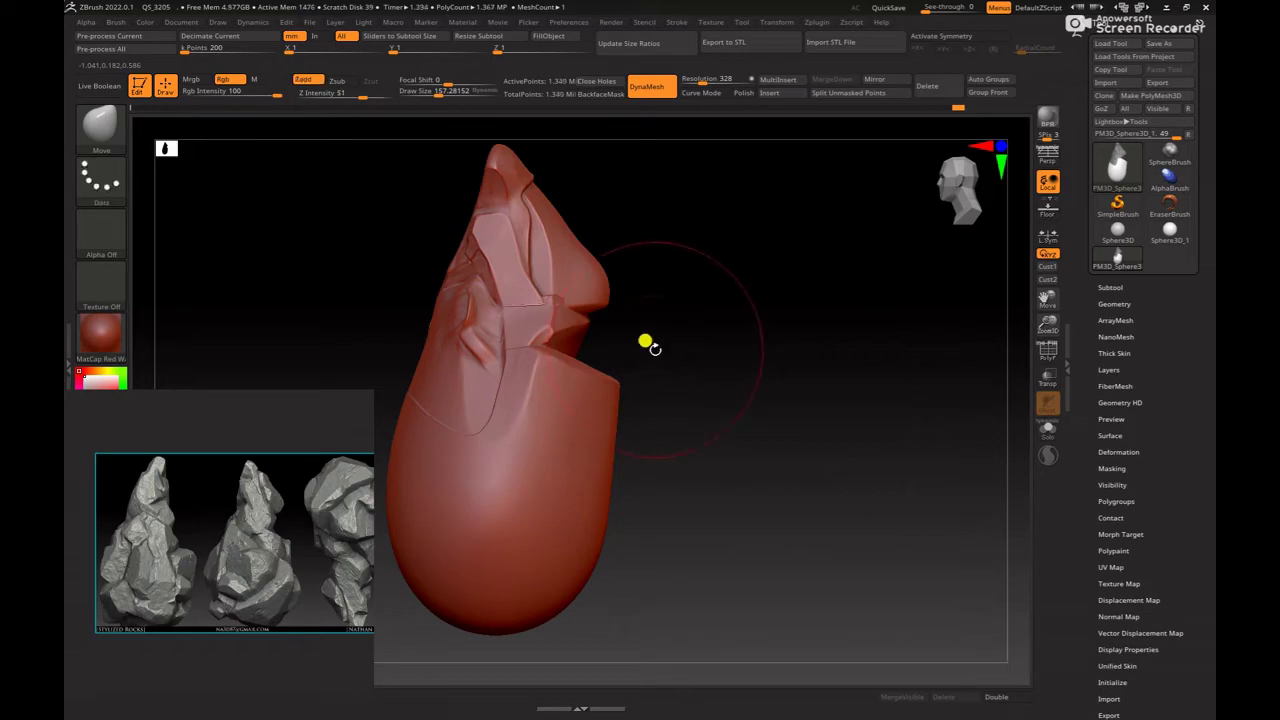
# Step: Add a crack along the overhang's ledge with the ClayBuildup brush
pyautogui.keyDown('ctrl'); pyautogui.moveTo(647, 344); pyautogui.dragTo(690, 388, button='right'); pyautogui.keyUp('ctrl')
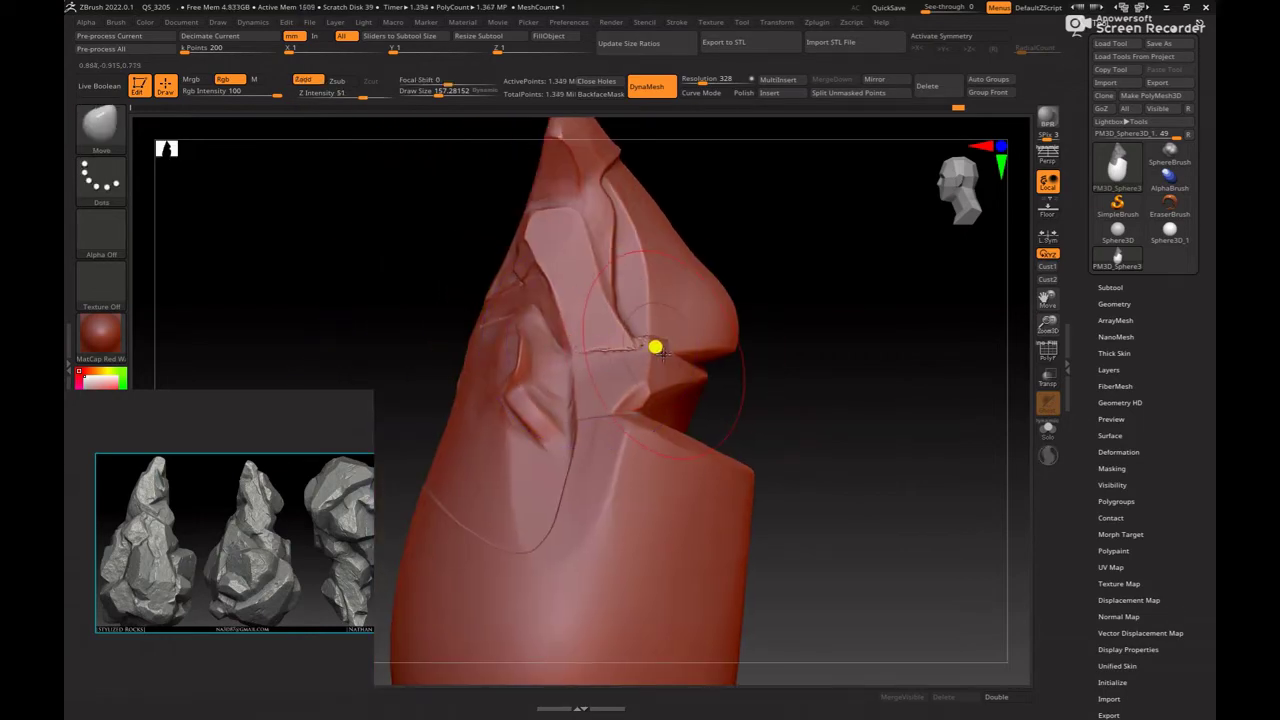
pyautogui.press('b')
pyautogui.press('c')
pyautogui.press('b')
pyautogui.moveTo(766, 354)
pyautogui.mouseDown()
pyautogui.moveTo(804, 402)
pyautogui.moveTo(620, 354)
pyautogui.mouseUp()
# Step: Smooth out the jagged crease line of the new crack
pyautogui.press('b')
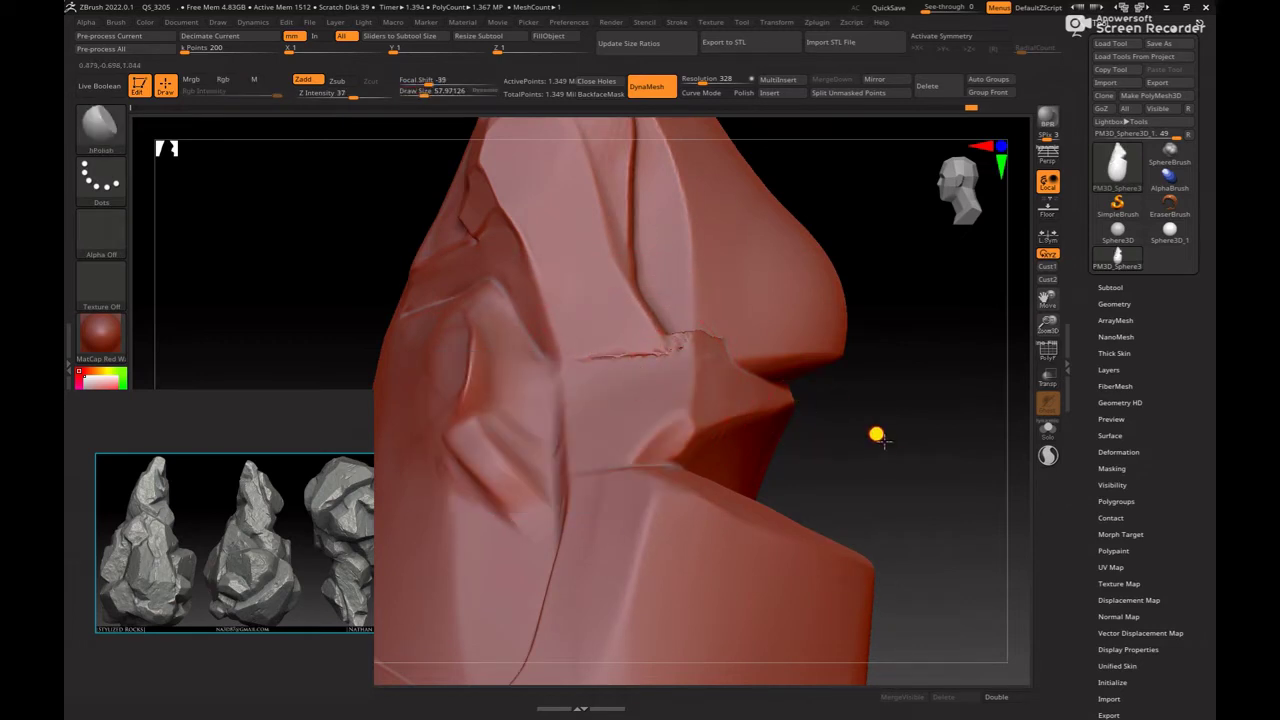
pyautogui.keyDown('ctrl'); pyautogui.moveTo(926, 443); pyautogui.dragTo(648, 378, button='right'); pyautogui.keyUp('ctrl')
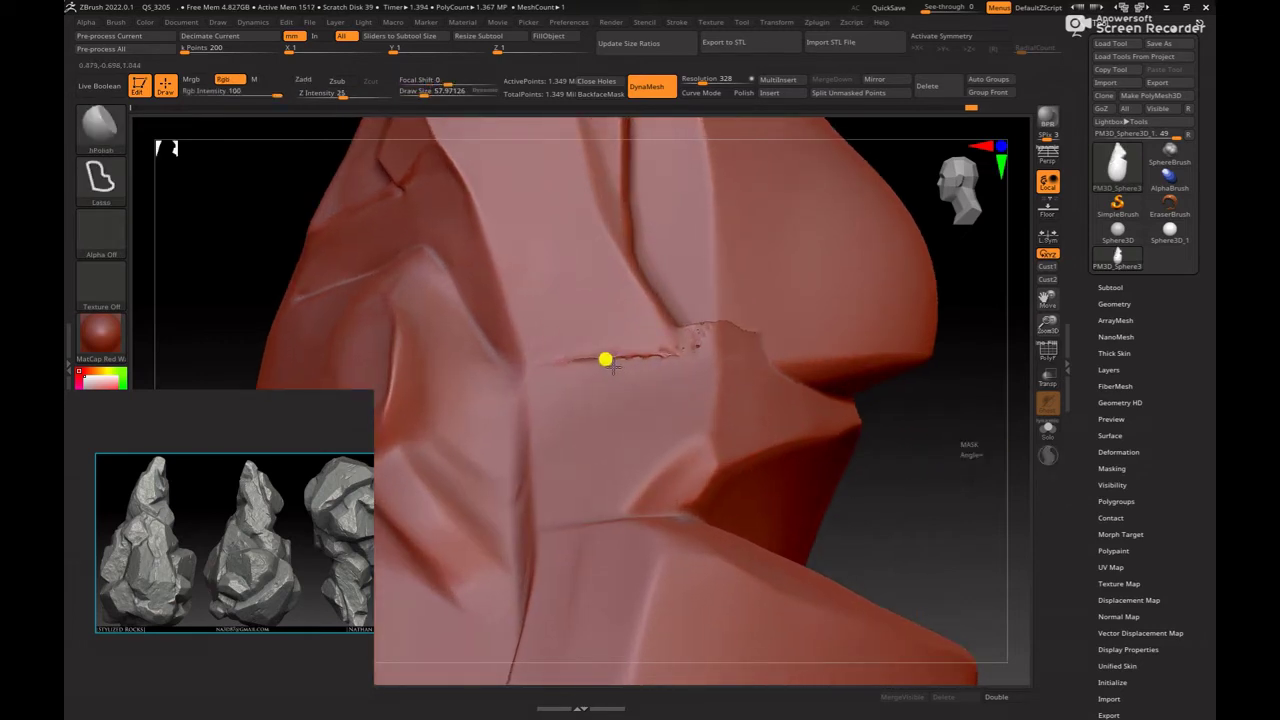
pyautogui.press('ctrl')
pyautogui.keyDown('shift'); pyautogui.moveTo(580, 358); pyautogui.dragTo(710, 335); pyautogui.keyUp('shift')
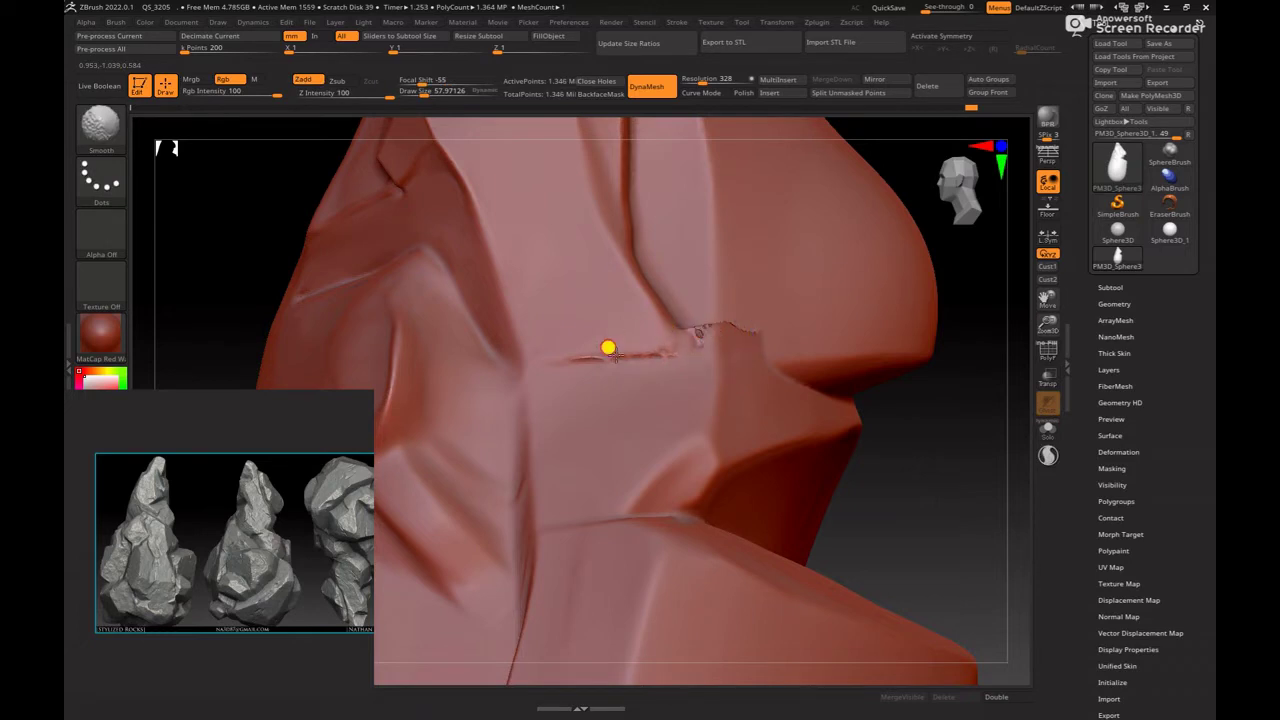
# Step: Lasso-mask the failed crease patch and invert the mask to isolate it
pyautogui.press('ctrl')
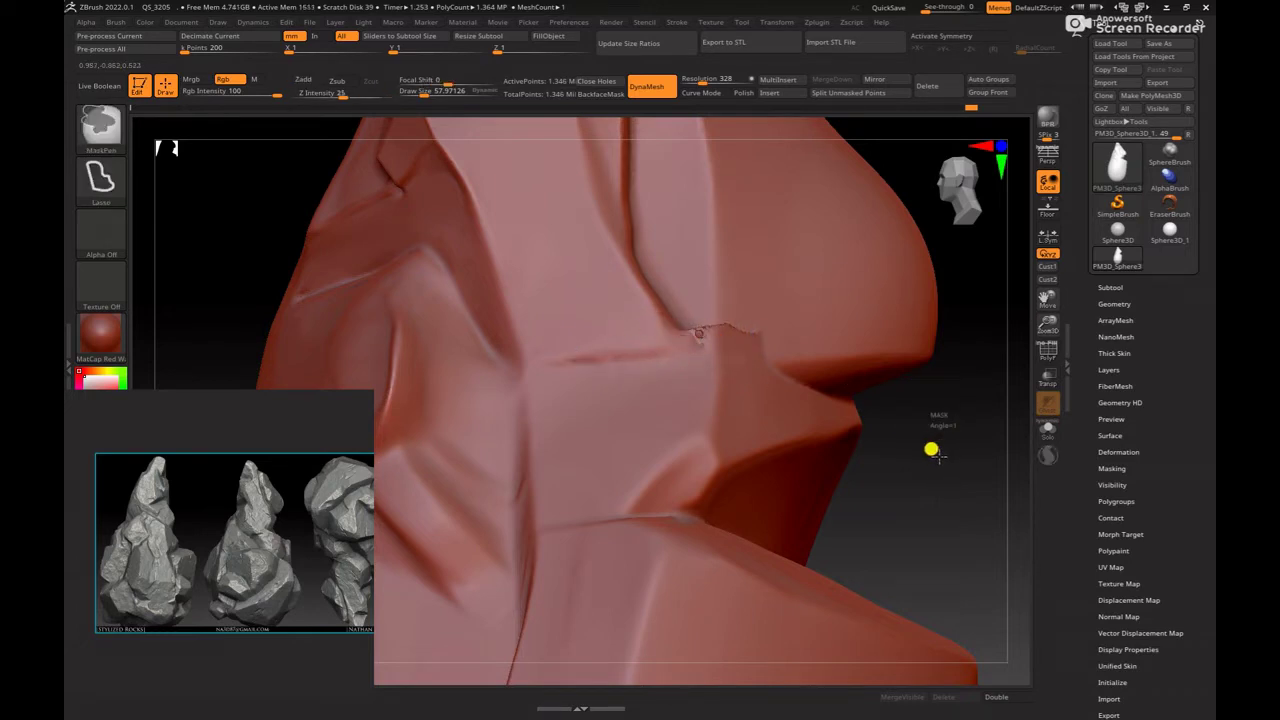
pyautogui.press('shift')
pyautogui.press('space')
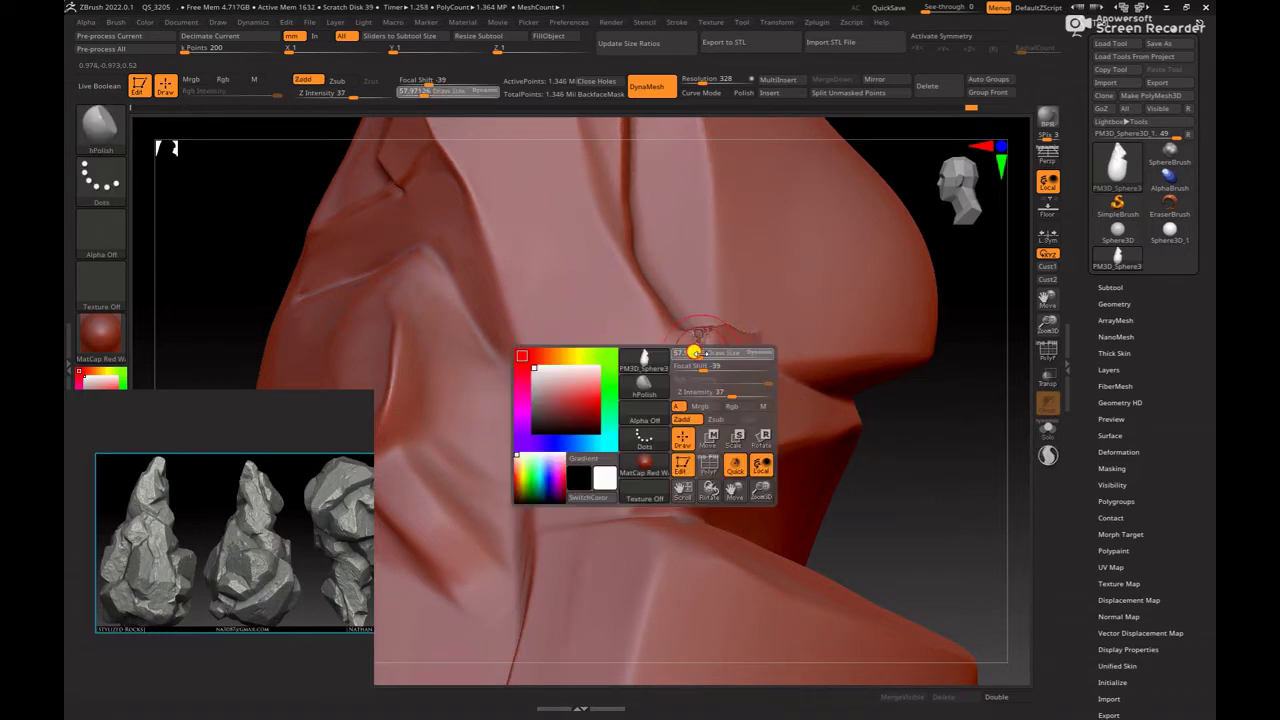
pyautogui.press('ctrl')
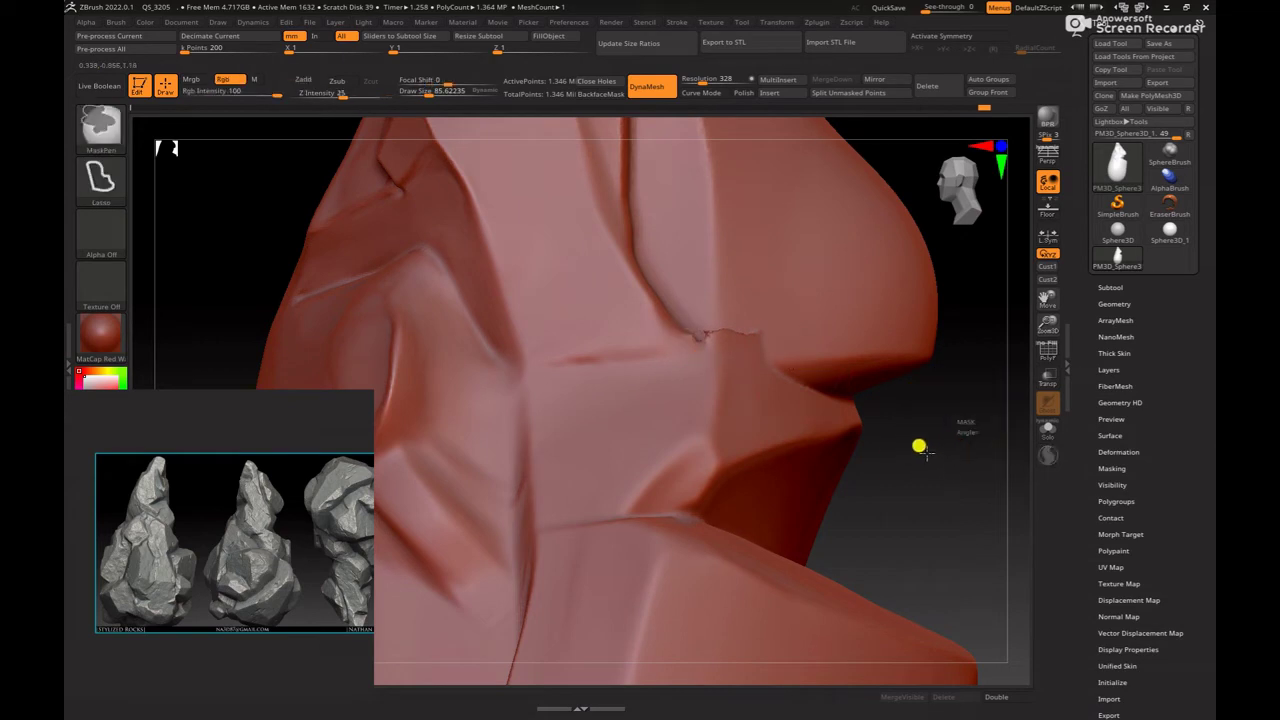
pyautogui.moveTo(928, 434)
pyautogui.mouseDown()
pyautogui.moveTo(957, 504)
pyautogui.moveTo(939, 469)
pyautogui.mouseUp()
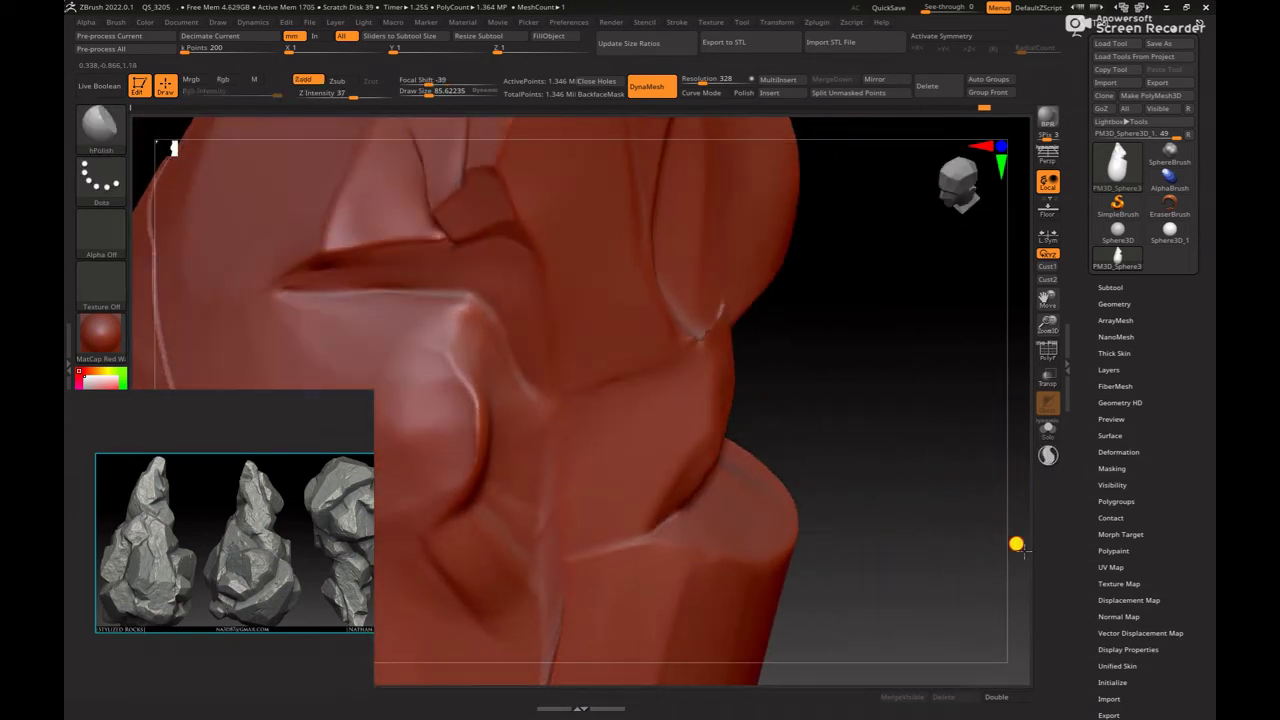
pyautogui.moveTo(1016, 544)
pyautogui.mouseDown()
pyautogui.moveTo(937, 431)
pyautogui.moveTo(886, 400)
pyautogui.mouseUp()
pyautogui.press('ctrl')
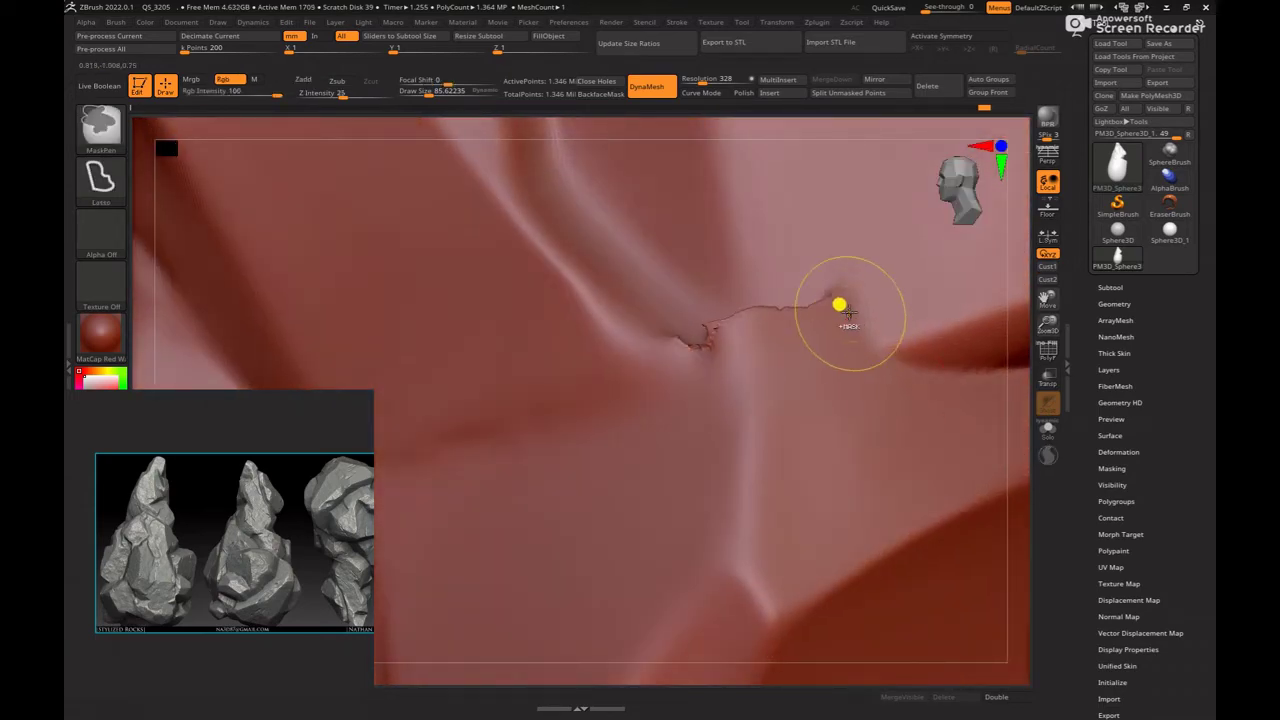
pyautogui.keyDown('ctrl'); pyautogui.moveTo(839, 304); pyautogui.dragTo(750, 282); pyautogui.keyUp('ctrl')
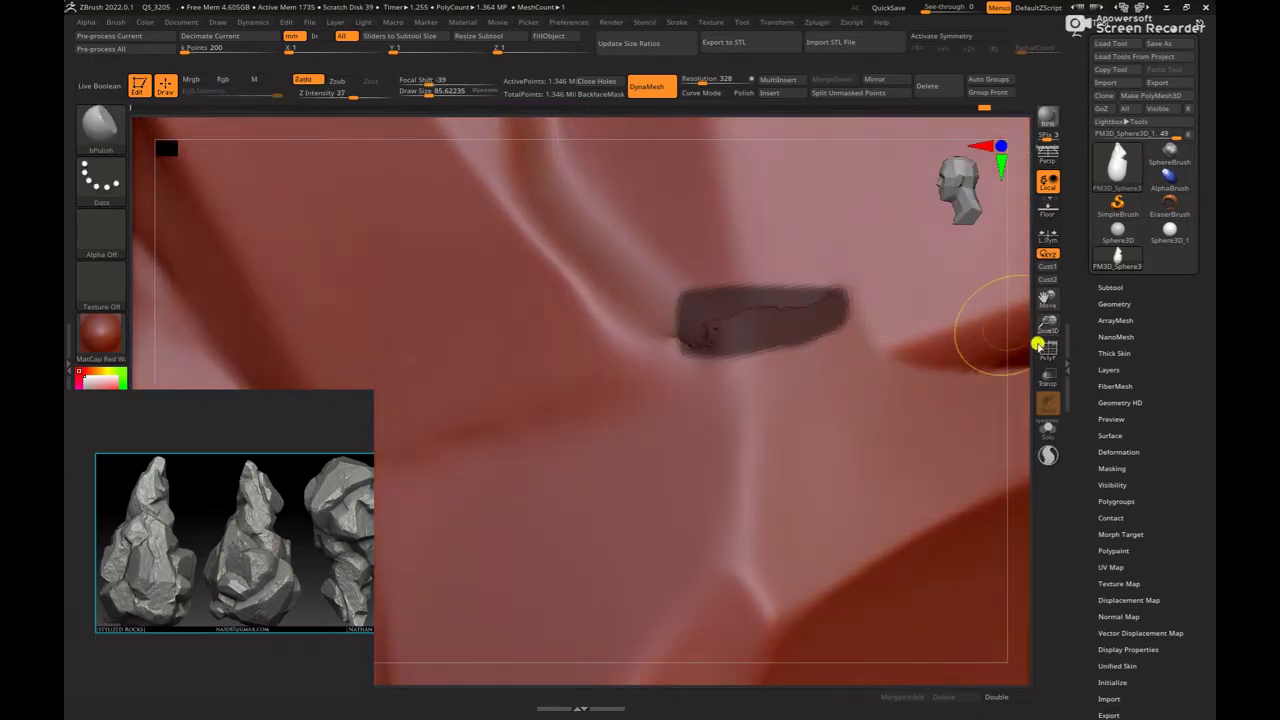
pyautogui.moveTo(1014, 371); pyautogui.dragTo(866, 346)
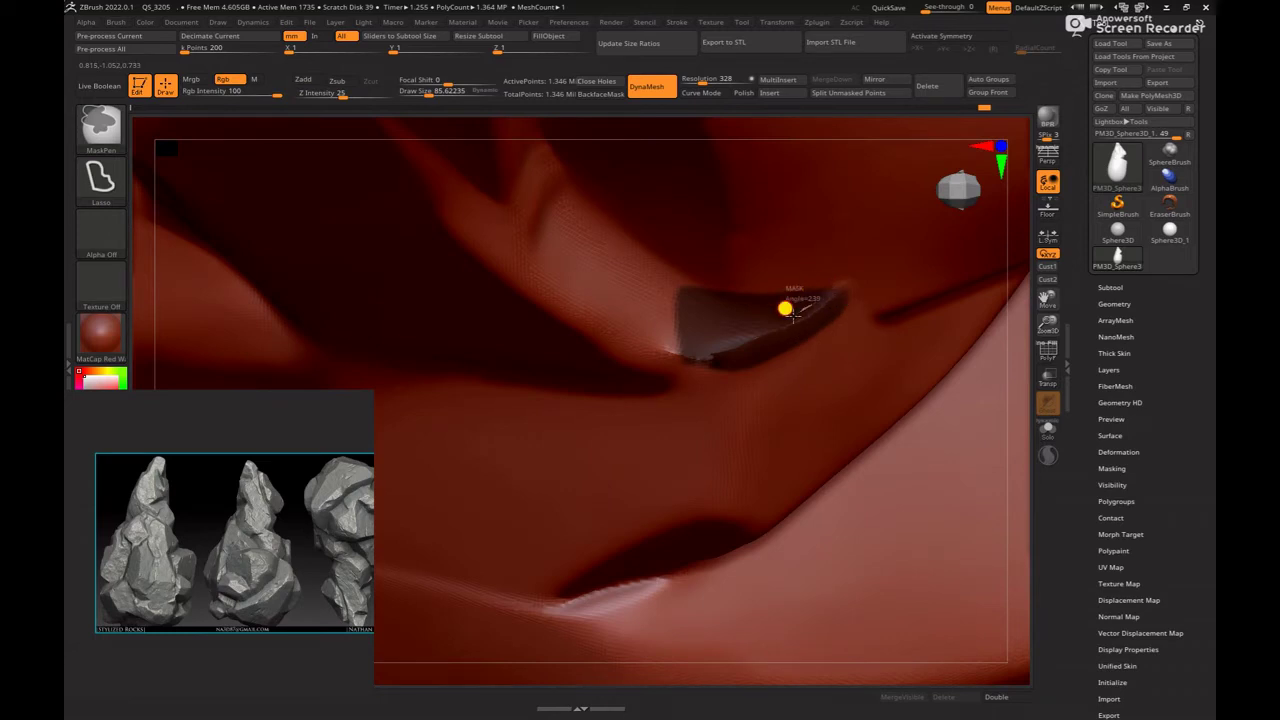
pyautogui.keyDown('ctrl'); pyautogui.moveTo(734, 327); pyautogui.dragTo(574, 306); pyautogui.keyUp('ctrl')
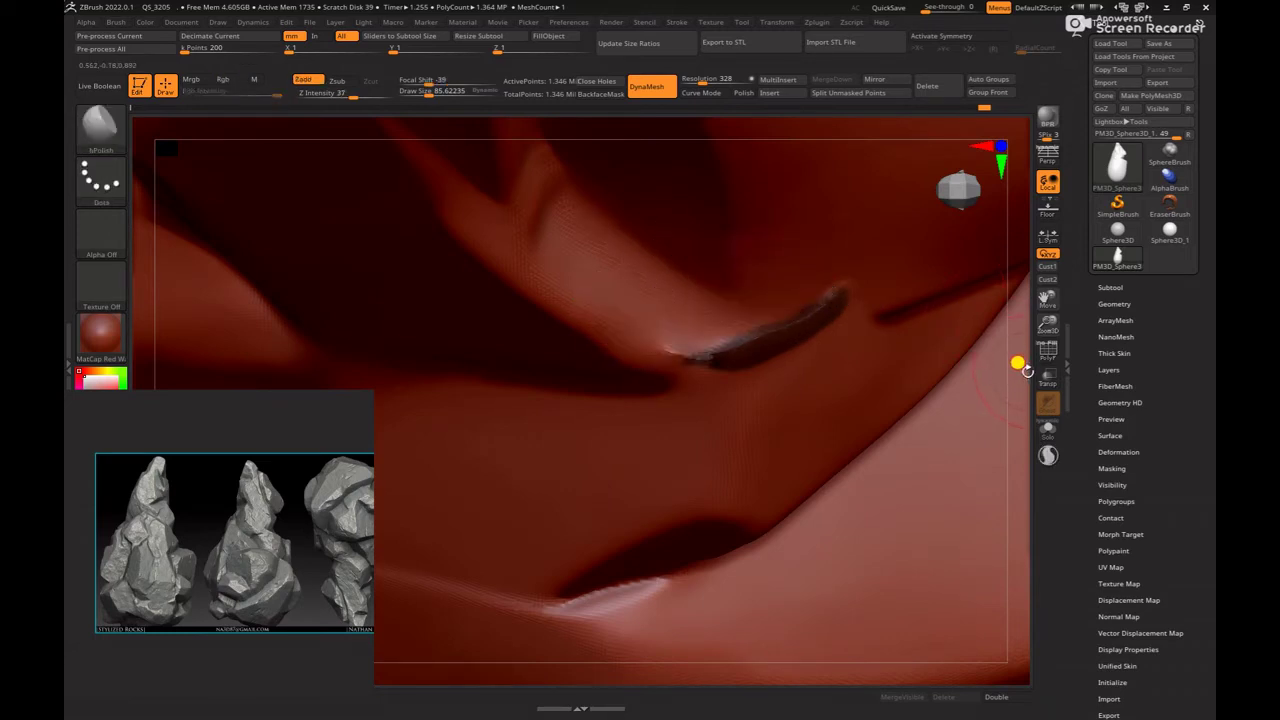
pyautogui.keyDown('ctrl'); pyautogui.click(1018, 364); pyautogui.keyUp('ctrl')
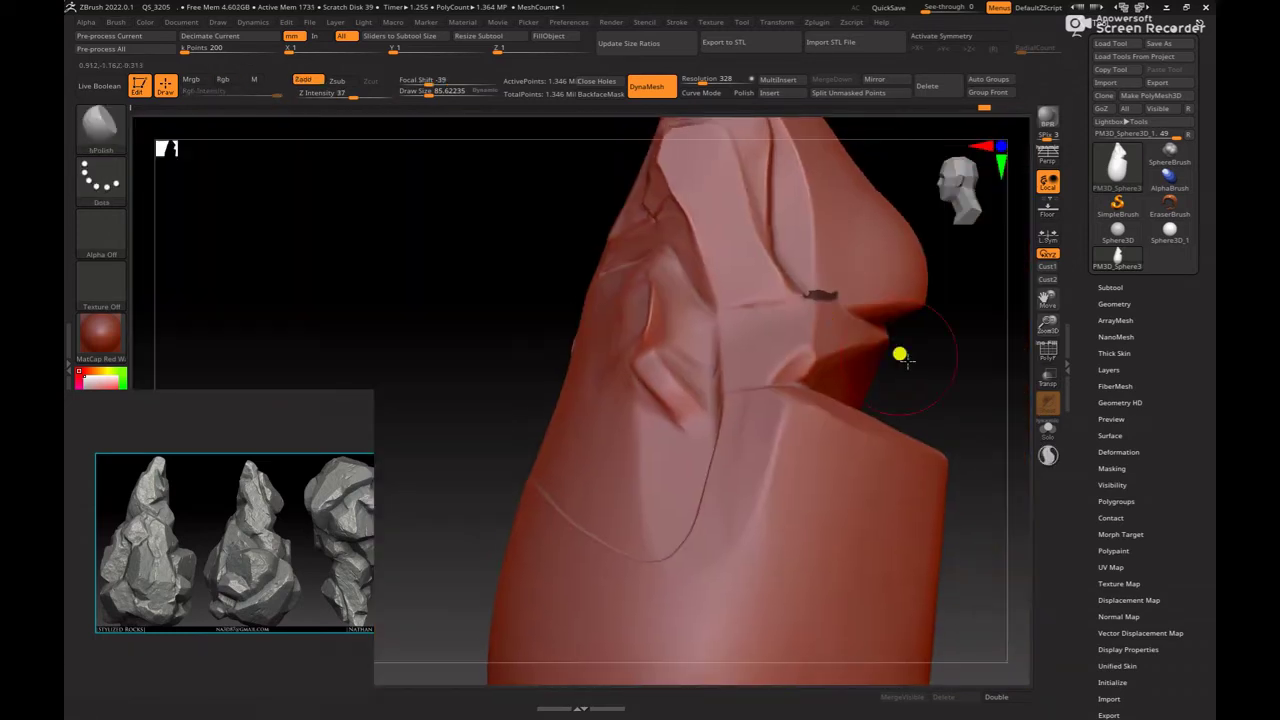
# Step: Split the masked crease off as a subtool, delete it, and smooth the leftover seam
pyautogui.moveTo(903, 354)
pyautogui.mouseDown()
pyautogui.moveTo(797, 407)
pyautogui.moveTo(849, 123)
pyautogui.mouseUp()
pyautogui.click(912, 90)
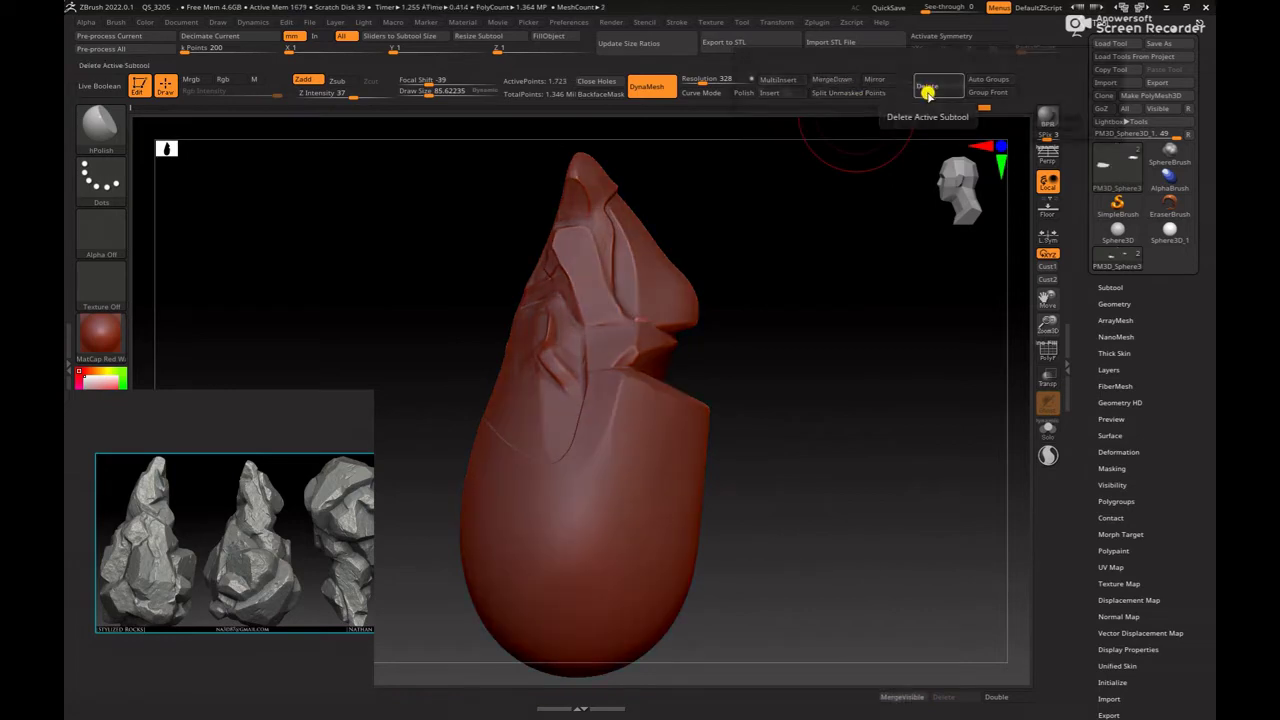
pyautogui.click(925, 90)
pyautogui.click(897, 121)
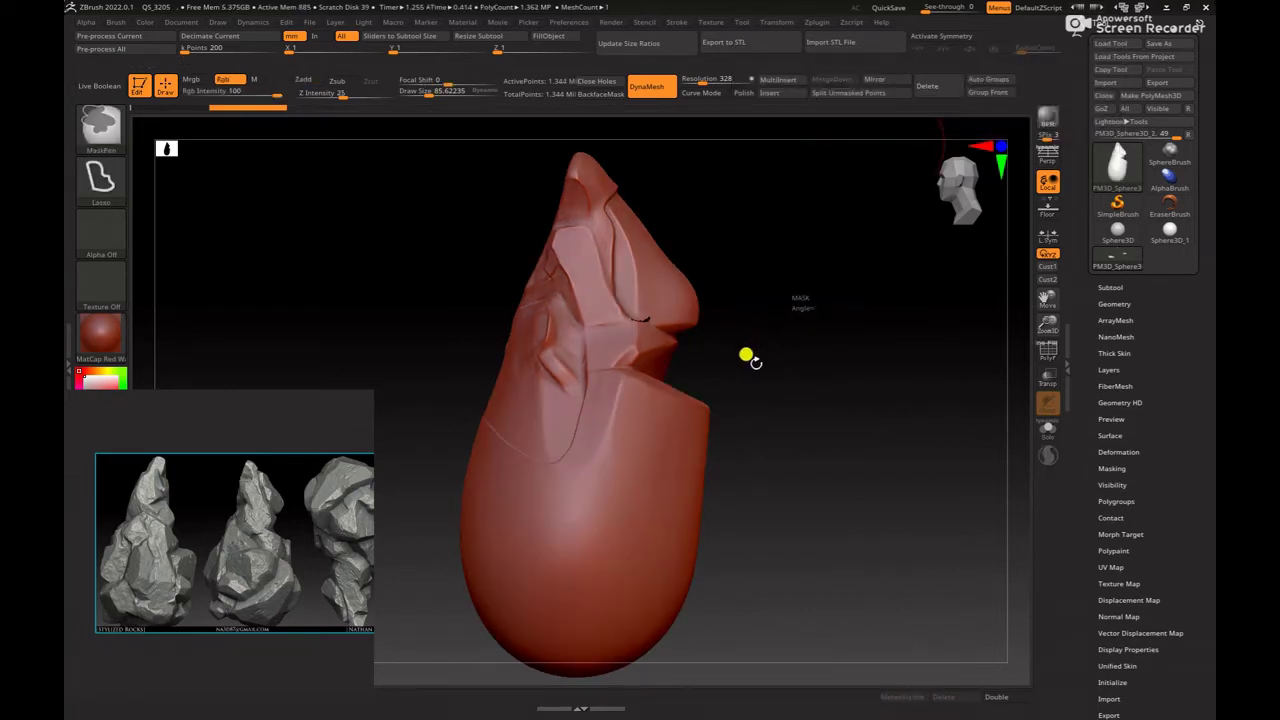
pyautogui.moveTo(786, 357)
pyautogui.mouseDown()
pyautogui.moveTo(900, 463)
pyautogui.moveTo(646, 325)
pyautogui.mouseUp()
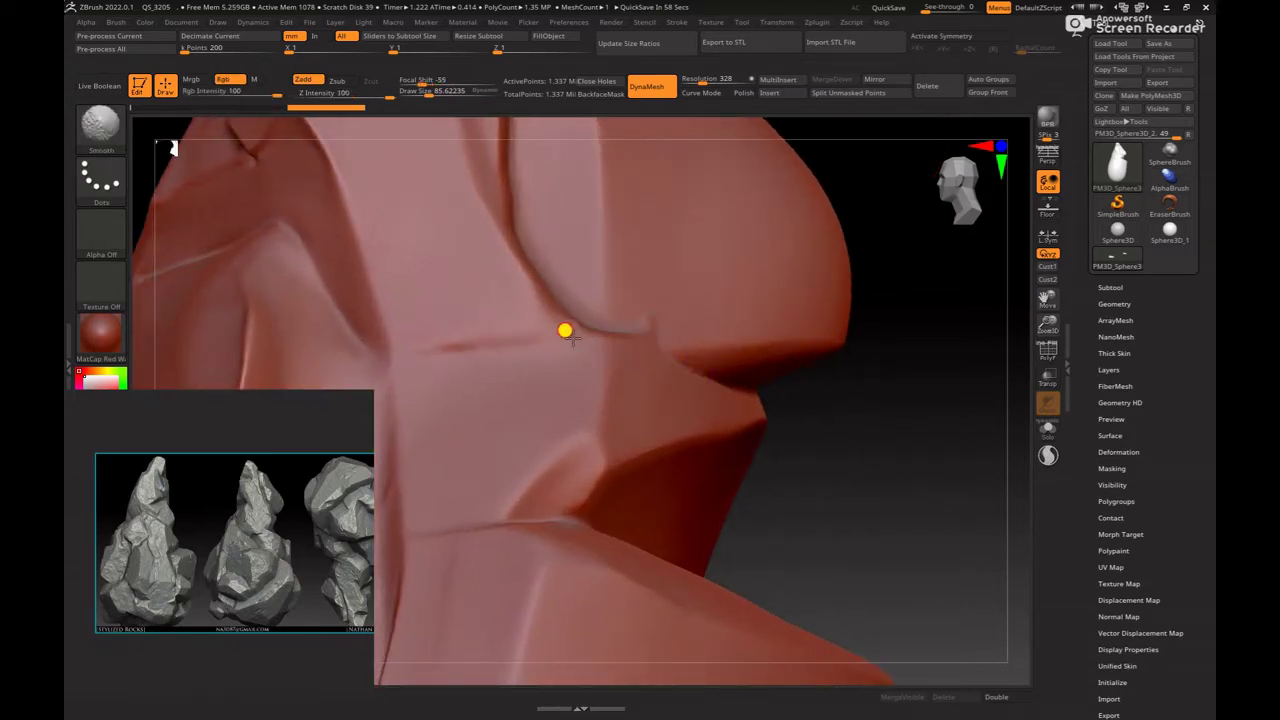
pyautogui.moveTo(877, 451); pyautogui.dragTo(660, 314)
# Step: Switch to hPolish and size the brush between about 65 and 140 on the lower bulge
pyautogui.press('b')
pyautogui.press('h')
pyautogui.press('p')
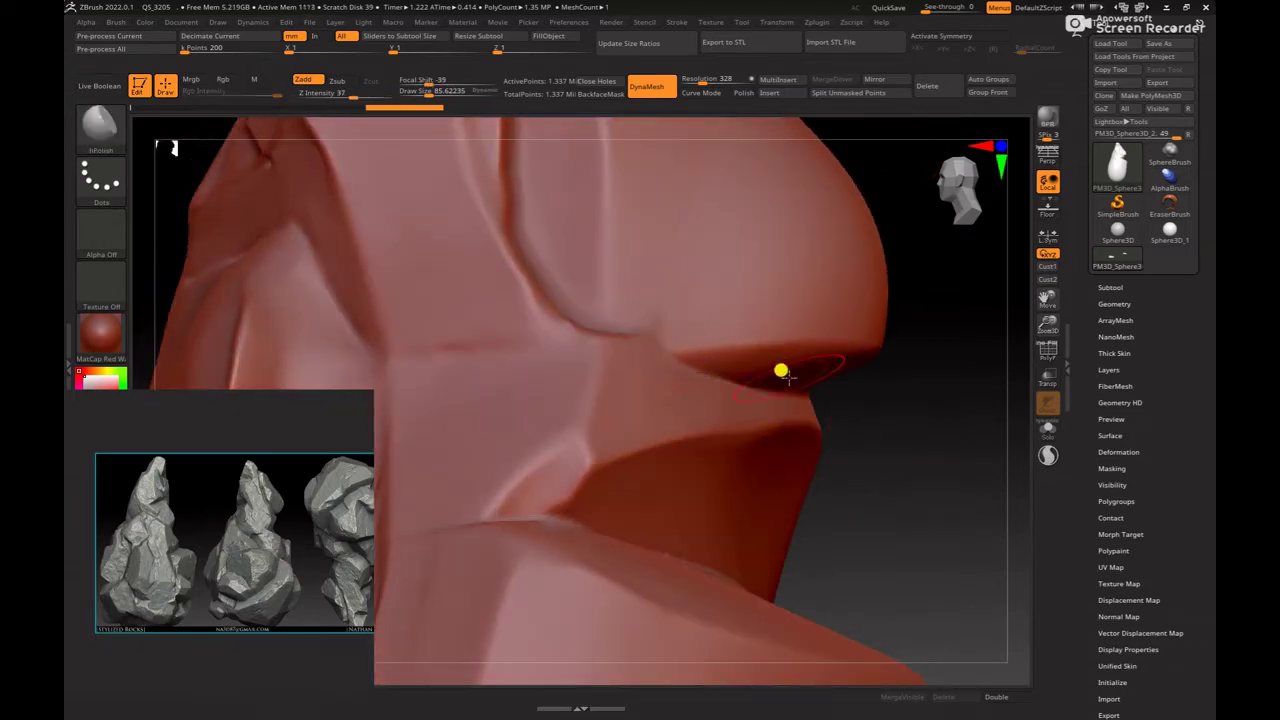
pyautogui.press('b')
pyautogui.press('Escape')
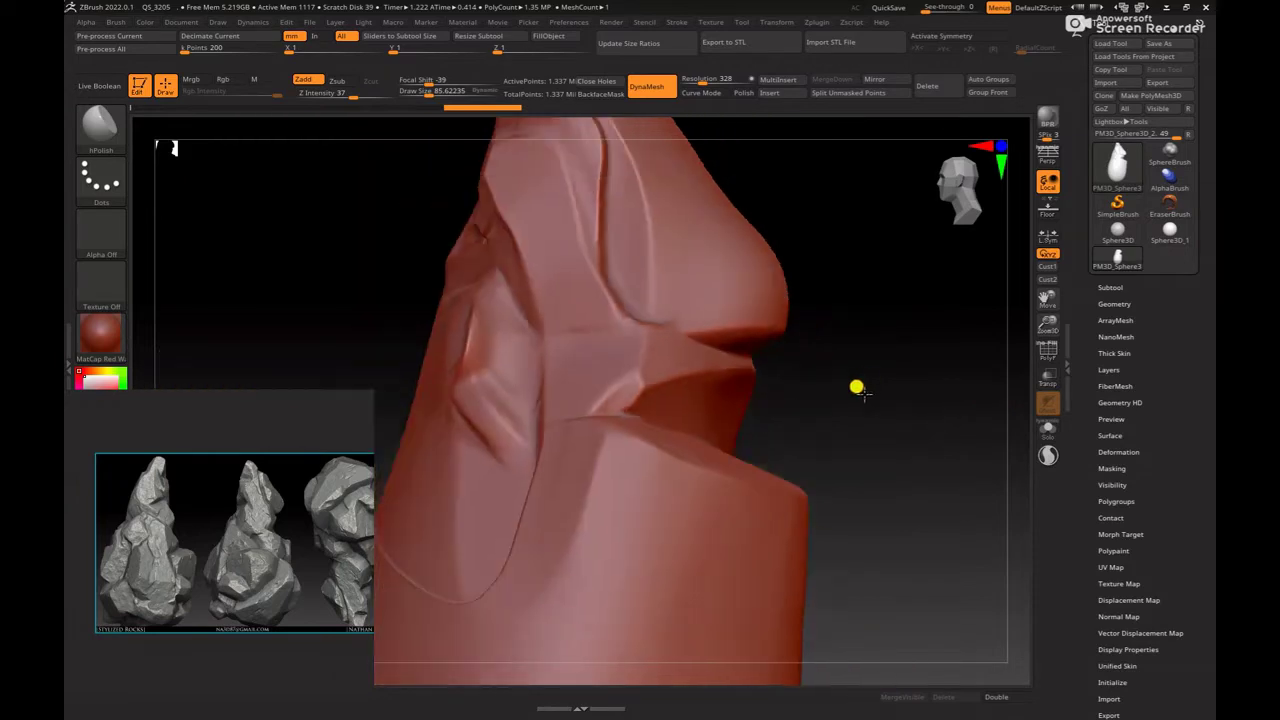
pyautogui.moveTo(857, 388)
pyautogui.mouseDown()
pyautogui.moveTo(886, 391)
pyautogui.moveTo(860, 371)
pyautogui.moveTo(851, 490)
pyautogui.moveTo(891, 500)
pyautogui.moveTo(337, 543)
pyautogui.mouseUp()
pyautogui.scroll(2, 337, 543)
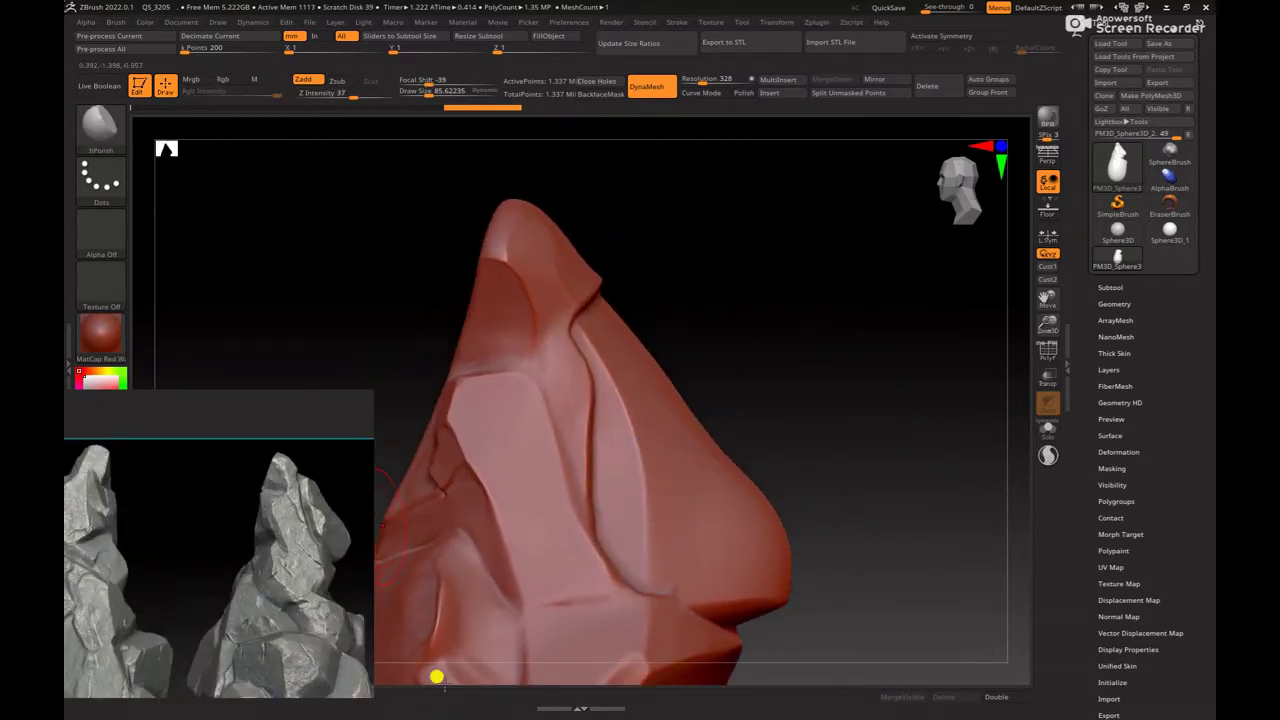
pyautogui.scroll(1, 362, 578)
pyautogui.keyDown('alt'); pyautogui.moveTo(838, 438); pyautogui.dragTo(840, 377); pyautogui.keyUp('alt')
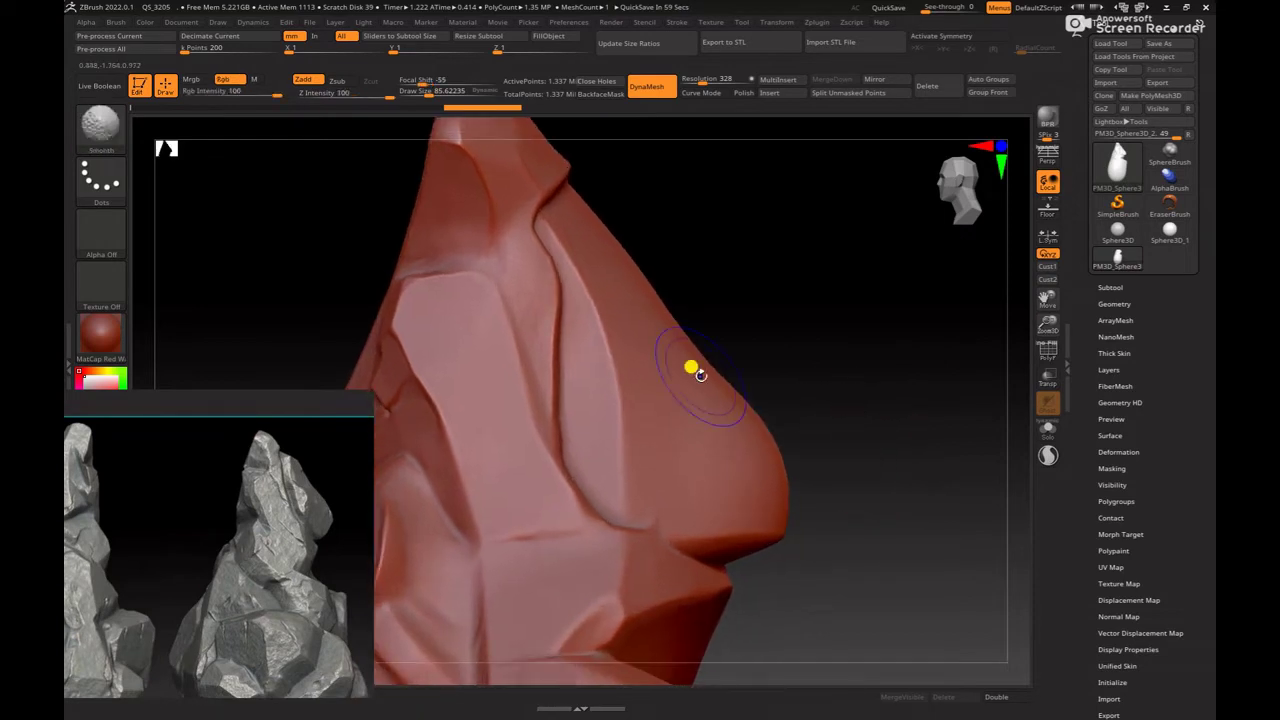
pyautogui.press('space')
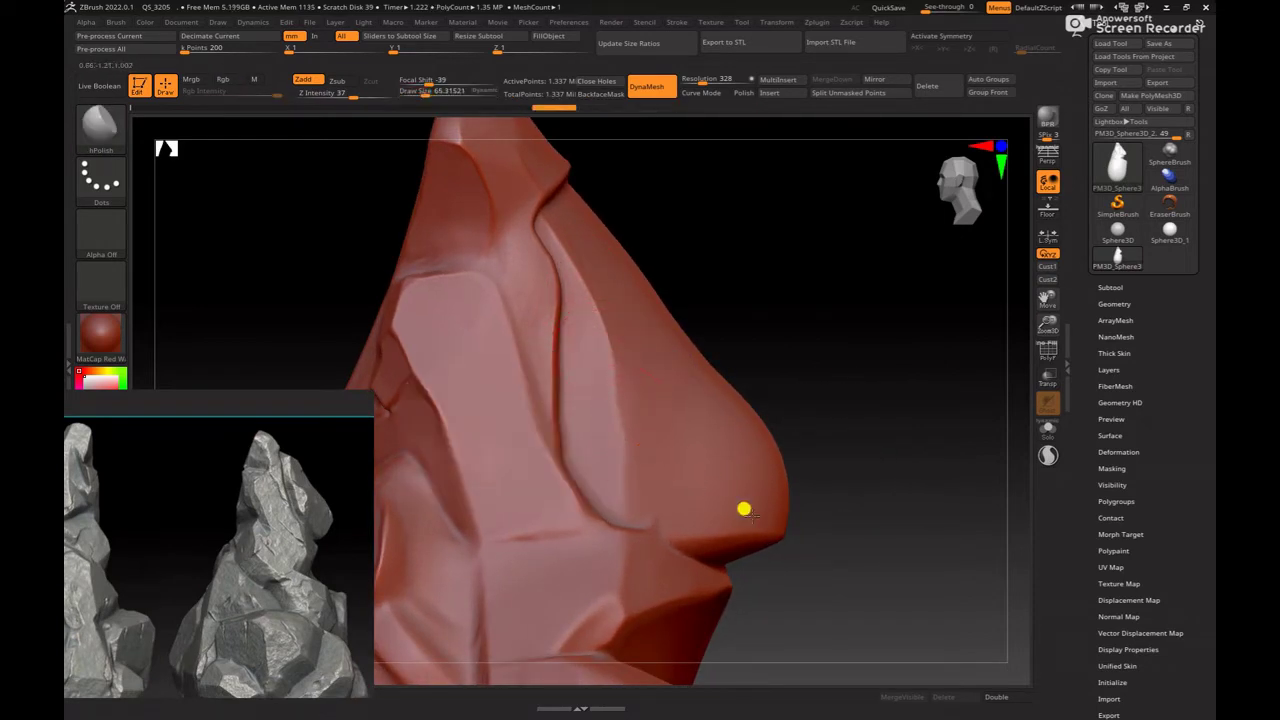
pyautogui.press('space')
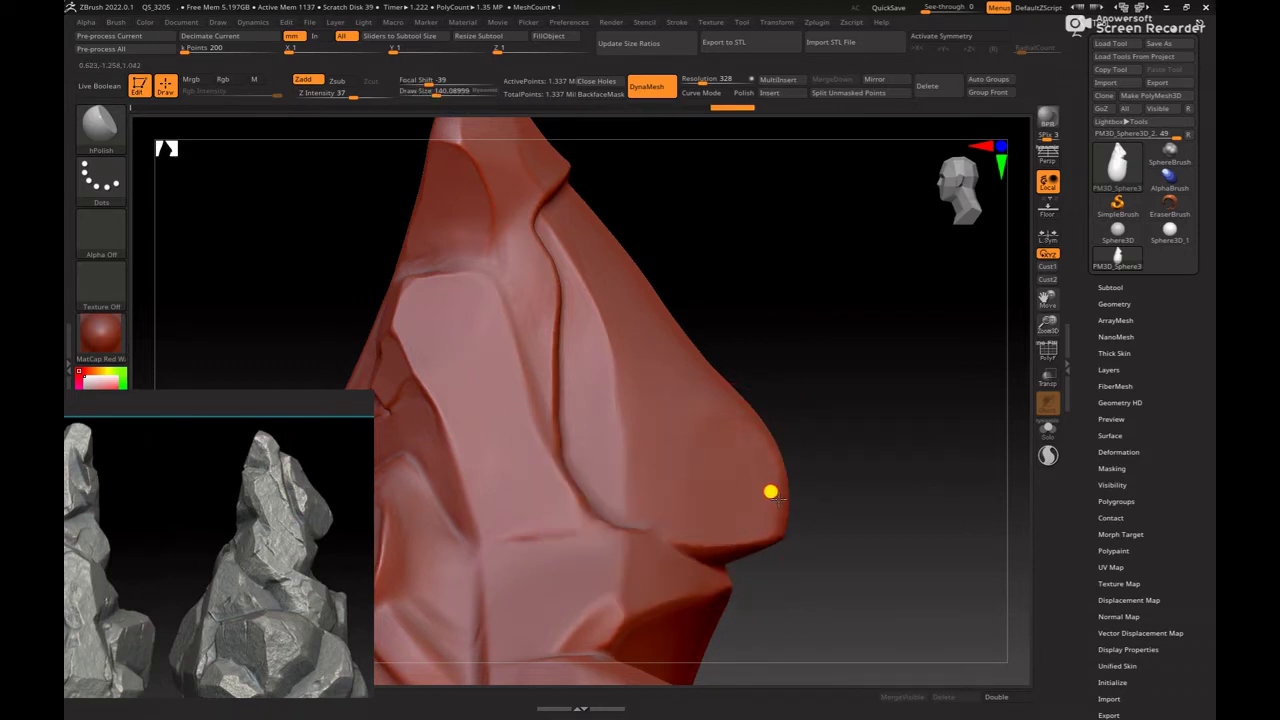
# Step: Polish the lower bulge into flat planes from side-on views, brush size about 54–73
pyautogui.moveTo(843, 491); pyautogui.dragTo(696, 474)
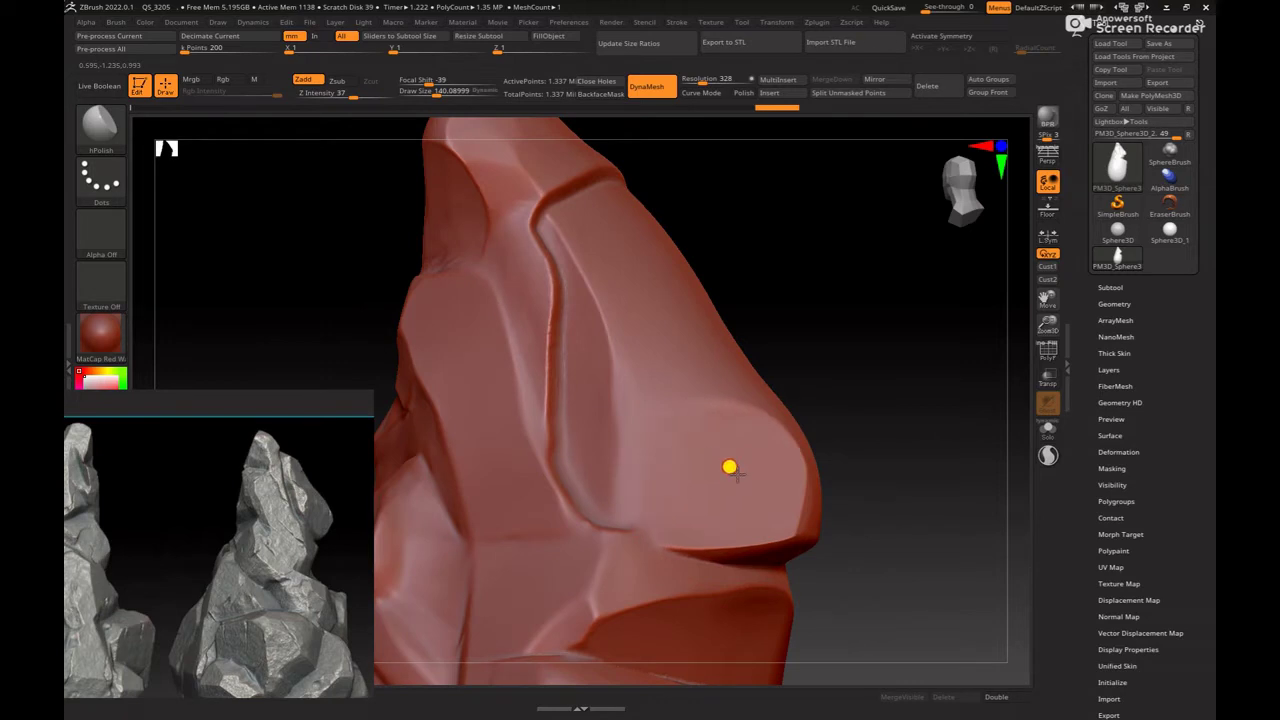
pyautogui.moveTo(875, 378)
pyautogui.mouseDown()
pyautogui.moveTo(871, 466)
pyautogui.moveTo(869, 443)
pyautogui.moveTo(712, 514)
pyautogui.moveTo(826, 386)
pyautogui.moveTo(669, 511)
pyautogui.moveTo(891, 523)
pyautogui.moveTo(625, 404)
pyautogui.moveTo(588, 348)
pyautogui.mouseUp()
pyautogui.press('space')
pyautogui.moveTo(588, 358)
pyautogui.mouseDown(button='right')
pyautogui.moveTo(571, 383)
pyautogui.moveTo(760, 371)
pyautogui.moveTo(566, 414)
pyautogui.mouseUp(button='right')
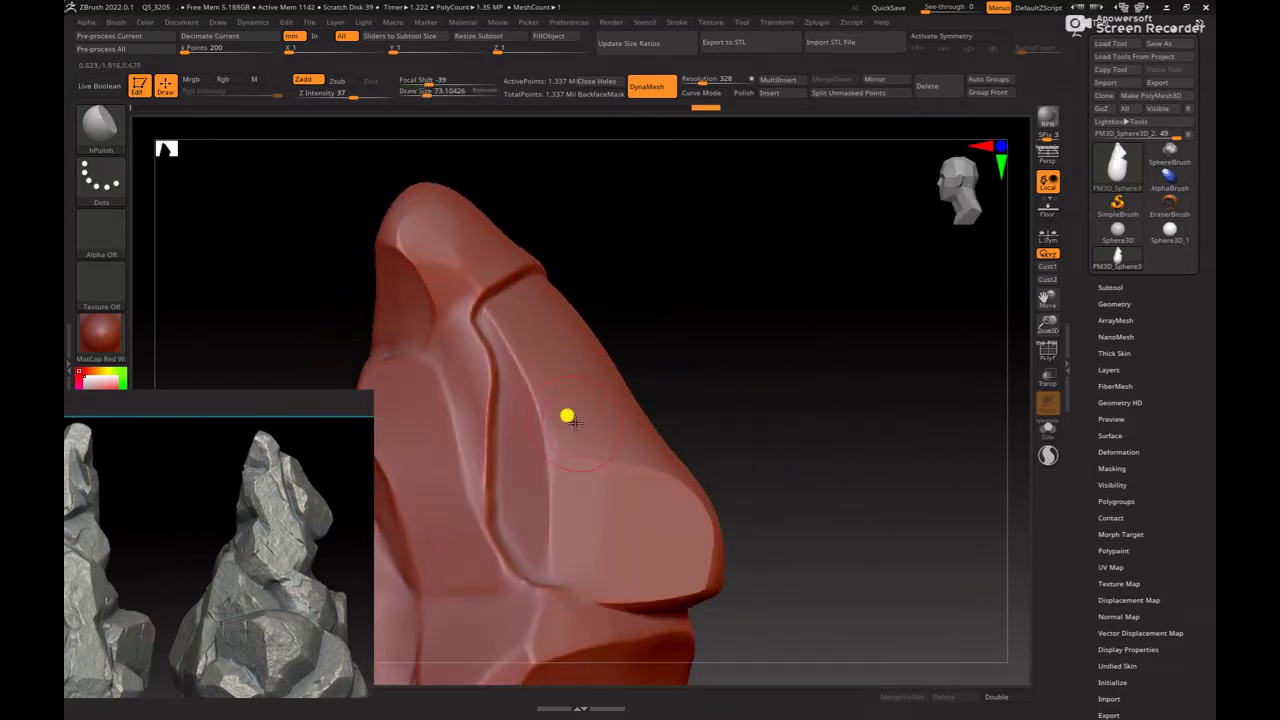
pyautogui.press('space')
pyautogui.moveTo(566, 414); pyautogui.dragTo(543, 423)
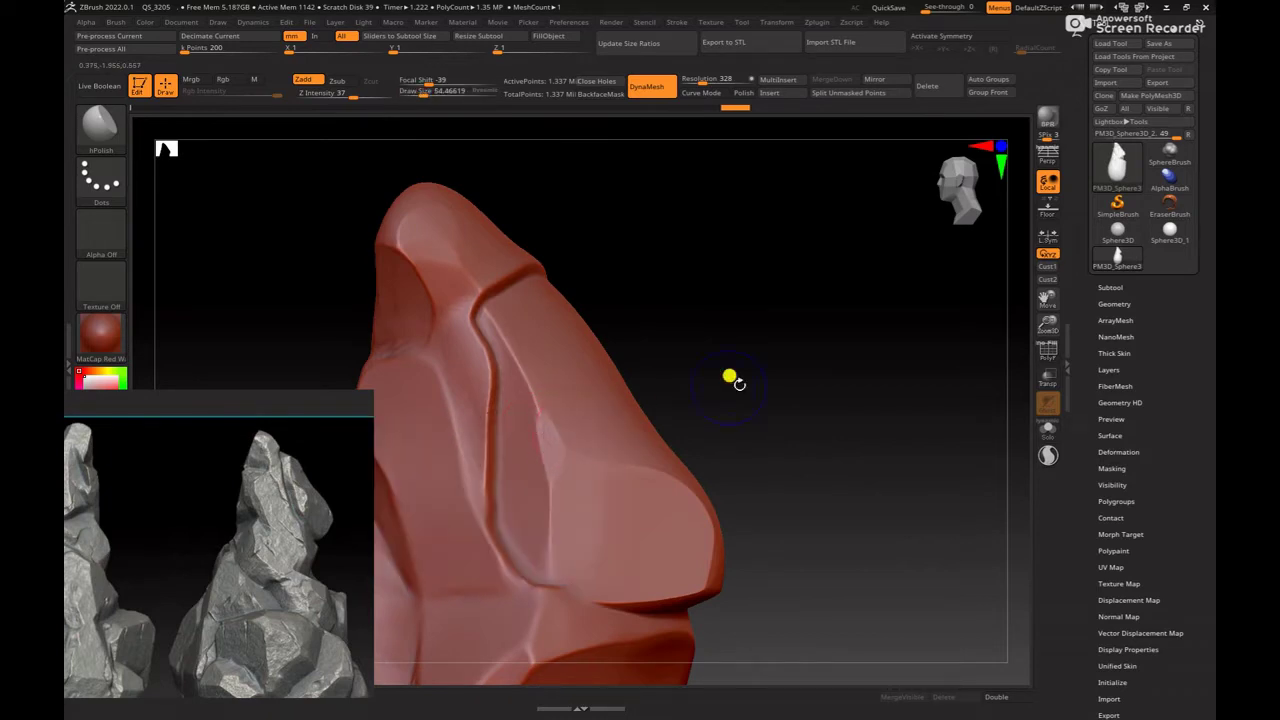
pyautogui.moveTo(549, 414); pyautogui.dragTo(654, 380, button='right')
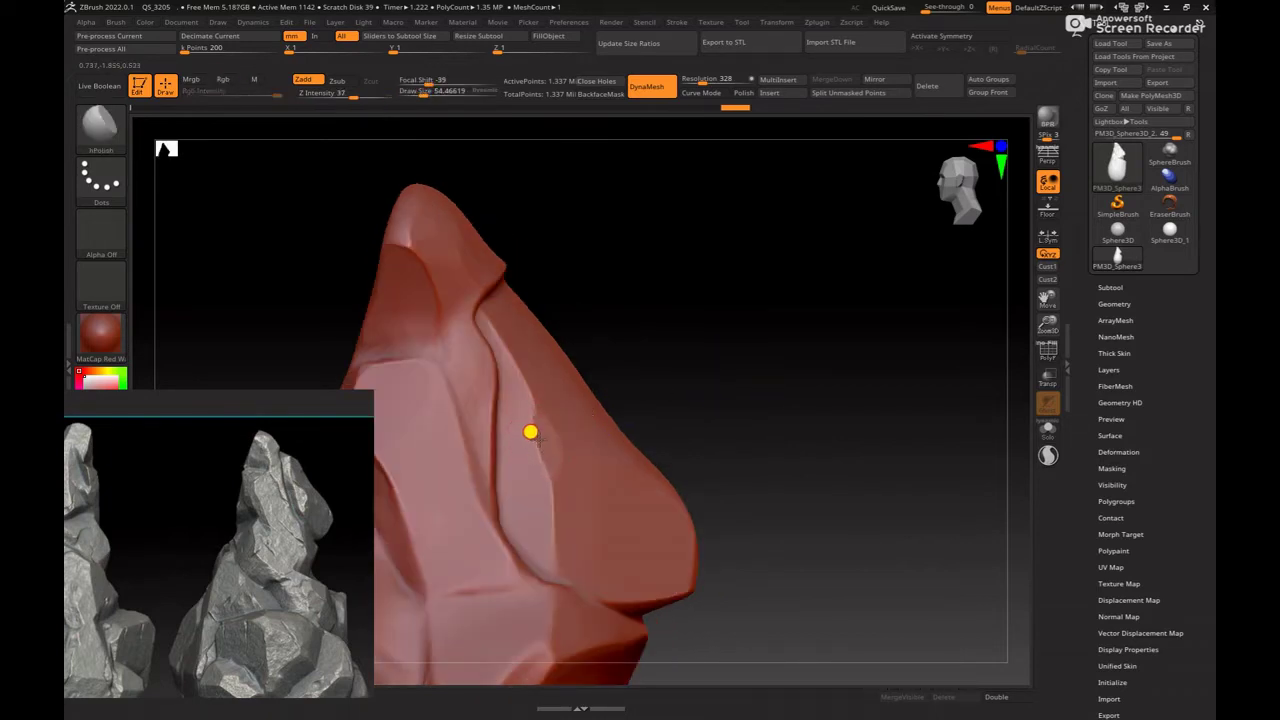
pyautogui.press('space')
pyautogui.moveTo(540, 447)
pyautogui.mouseDown()
pyautogui.moveTo(547, 428)
pyautogui.moveTo(521, 395)
pyautogui.mouseUp()
pyautogui.press('space')
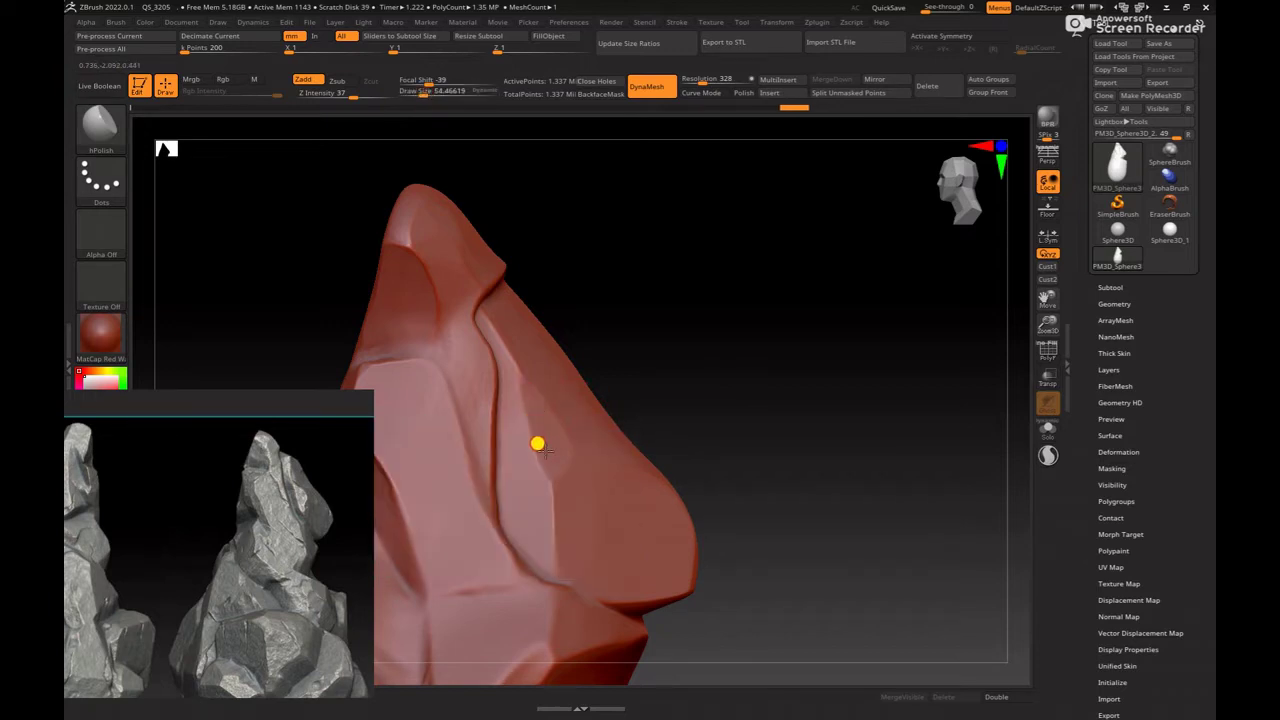
pyautogui.moveTo(549, 428)
pyautogui.mouseDown(button='right')
pyautogui.moveTo(760, 443)
pyautogui.moveTo(528, 420)
pyautogui.mouseUp(button='right')
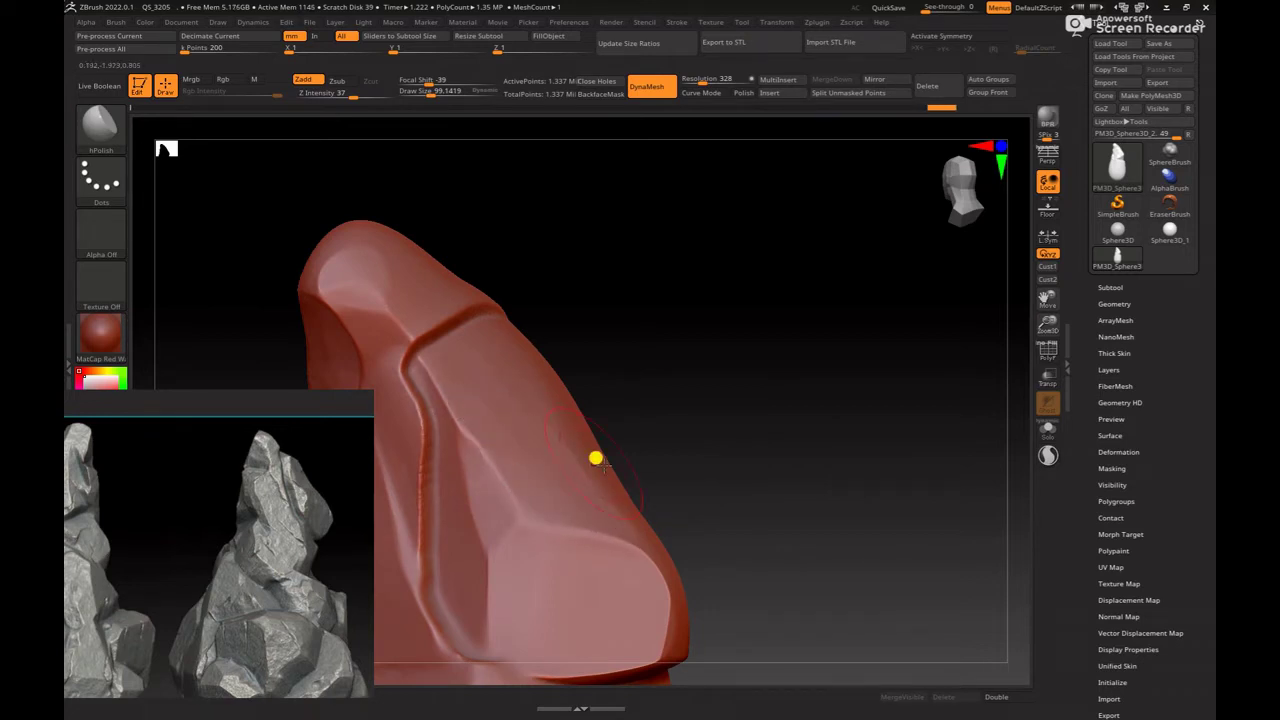
pyautogui.moveTo(596, 459); pyautogui.dragTo(615, 489, button='right')
pyautogui.moveTo(817, 463); pyautogui.dragTo(849, 457, button='right')
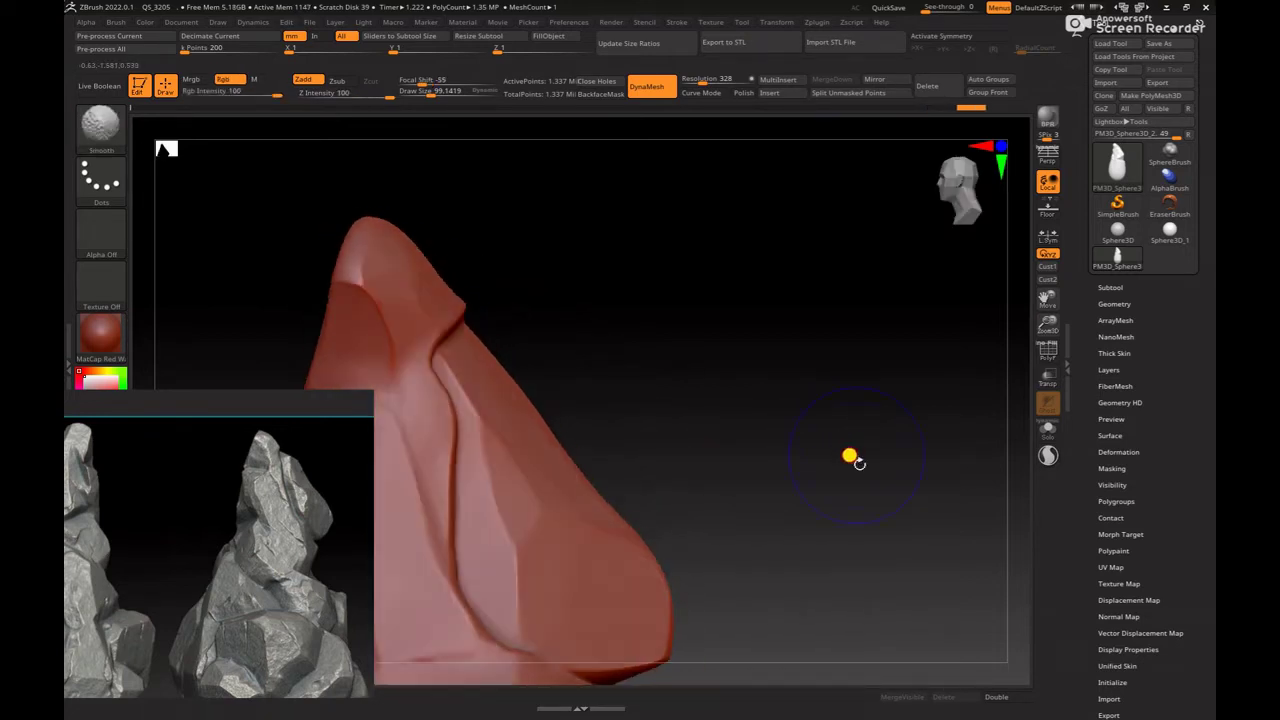
pyautogui.moveTo(851, 386)
pyautogui.keyDown('shift'); pyautogui.mouseDown(button='right')
pyautogui.moveTo(735, 450)
pyautogui.moveTo(737, 360)
pyautogui.moveTo(757, 360)
pyautogui.moveTo(900, 480)
pyautogui.moveTo(712, 445)
pyautogui.mouseUp(button='right'); pyautogui.keyUp('shift')
# Step: Raise the hPolish brush to about 119 and flatten the surface beside the upper ridge
pyautogui.scroll(3, 306, 623)
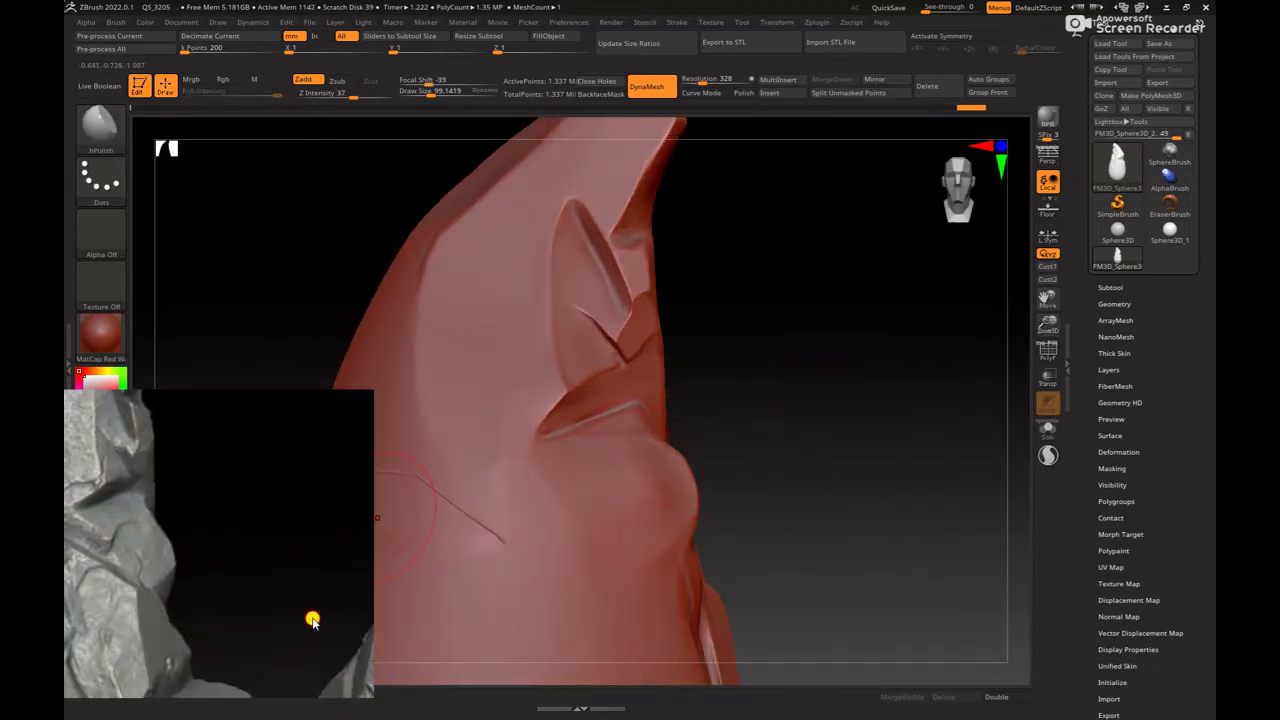
pyautogui.scroll(3, 311, 617)
pyautogui.scroll(2, 336, 636)
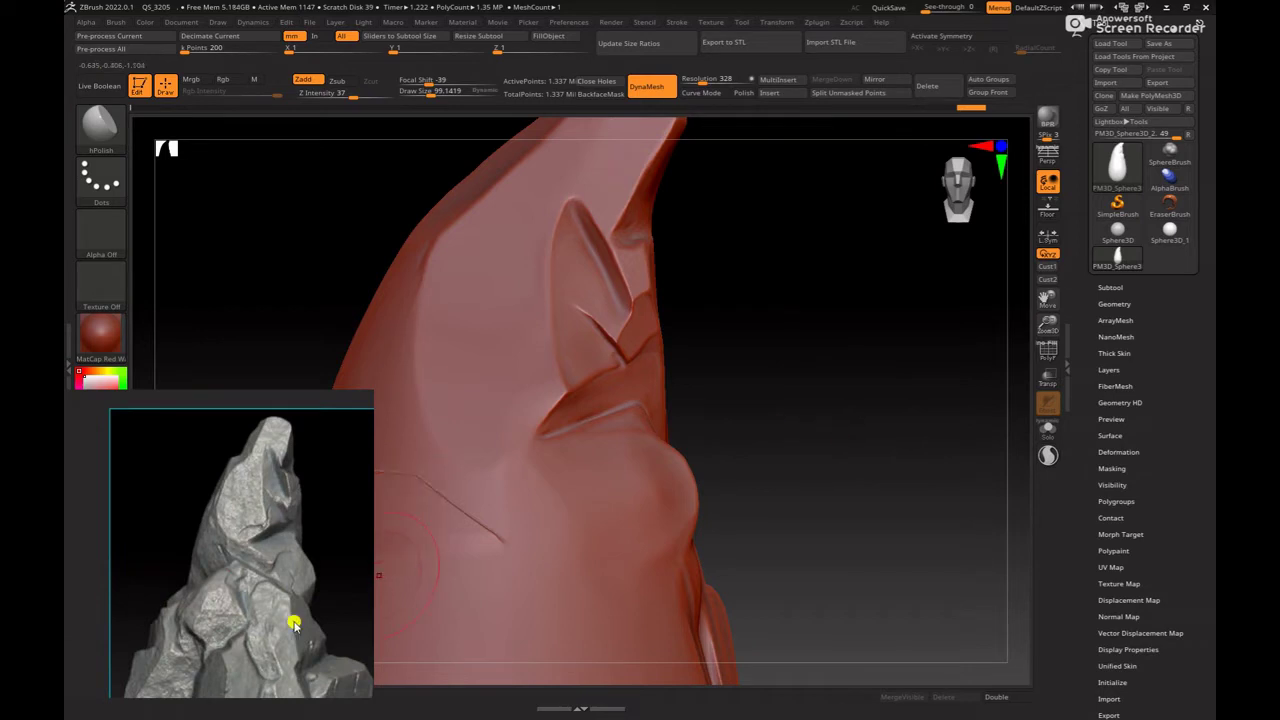
pyautogui.scroll(-2, 294, 624)
pyautogui.moveTo(822, 436)
pyautogui.mouseDown()
pyautogui.moveTo(874, 449)
pyautogui.moveTo(783, 417)
pyautogui.moveTo(846, 483)
pyautogui.moveTo(875, 455)
pyautogui.moveTo(646, 523)
pyautogui.mouseUp()
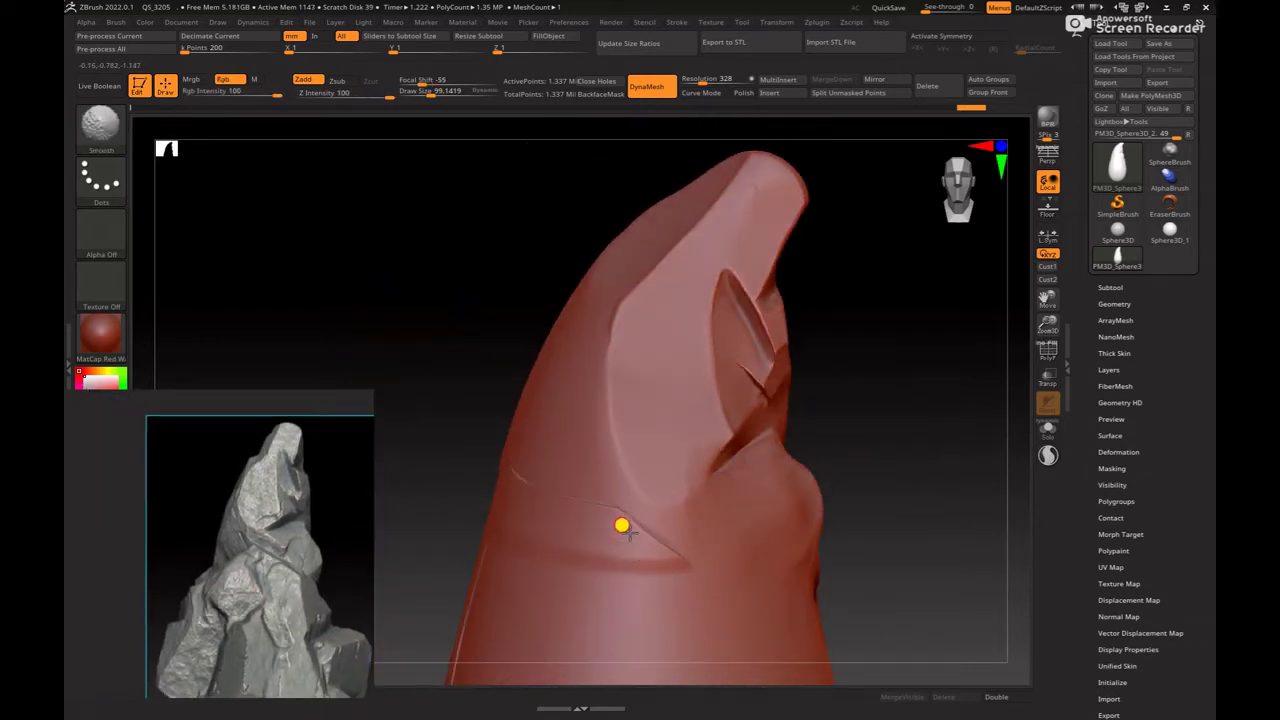
pyautogui.press('b')
pyautogui.click(686, 520)
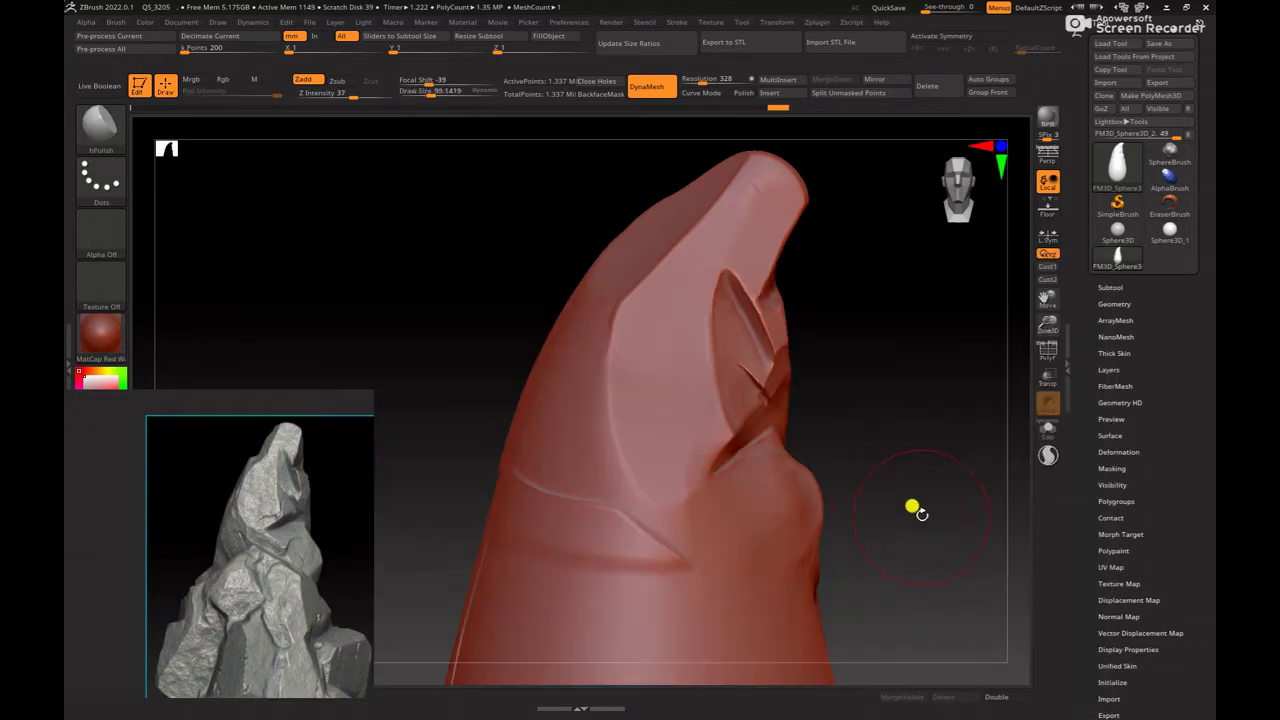
pyautogui.moveTo(914, 509)
pyautogui.keyDown('alt'); pyautogui.mouseDown()
pyautogui.moveTo(594, 424)
pyautogui.moveTo(600, 412)
pyautogui.mouseUp(); pyautogui.keyUp('alt')
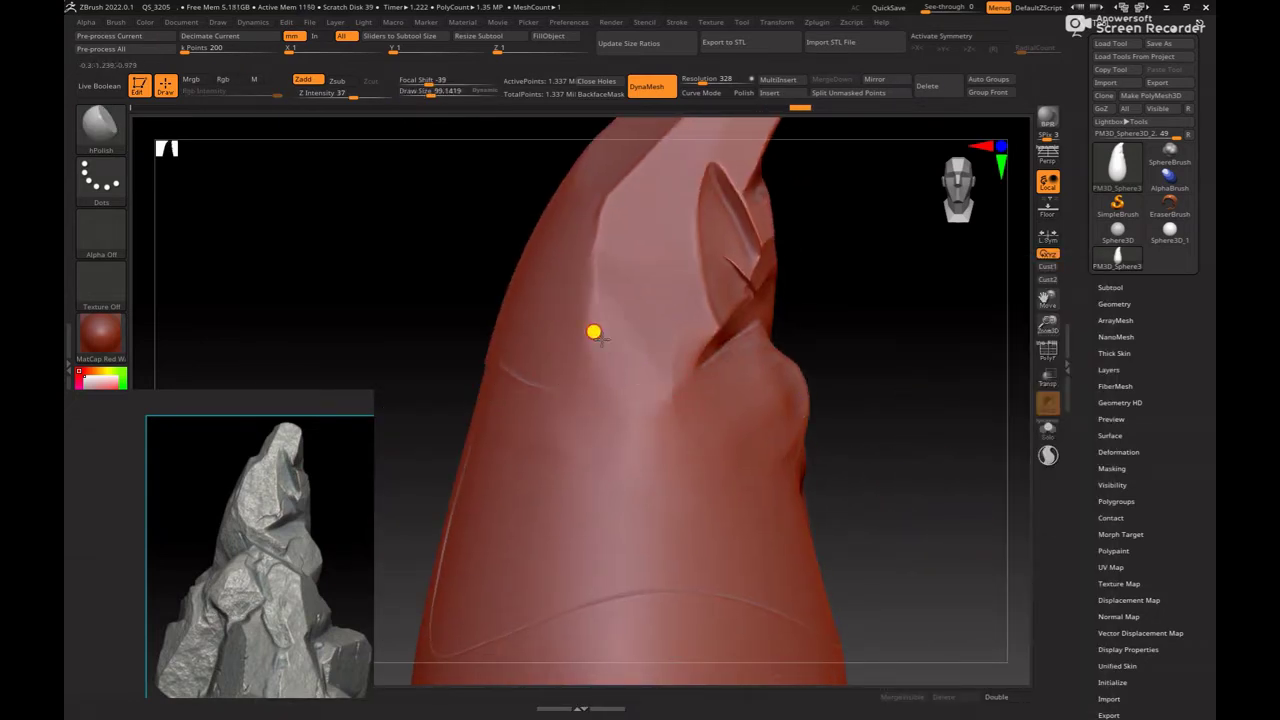
pyautogui.hotkey('ctrl', 'shift')
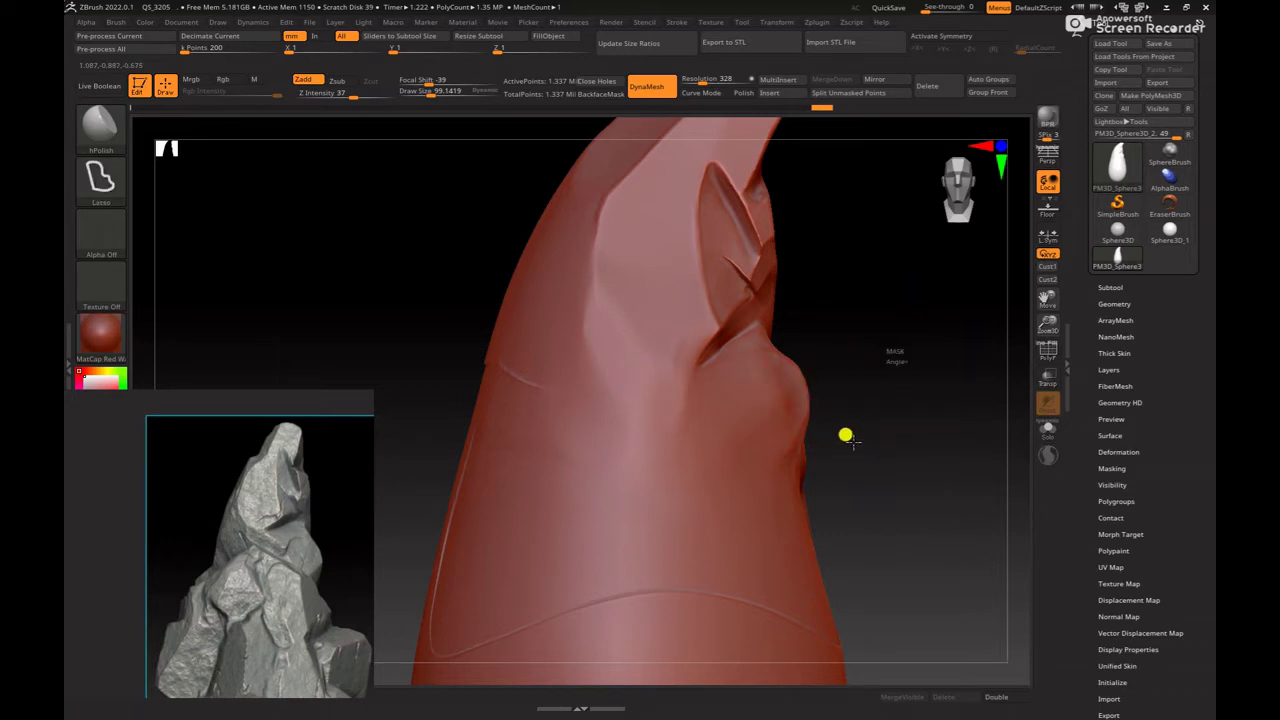
pyautogui.moveTo(877, 394)
pyautogui.mouseDown()
pyautogui.moveTo(923, 409)
pyautogui.moveTo(869, 371)
pyautogui.moveTo(864, 446)
pyautogui.moveTo(931, 457)
pyautogui.moveTo(837, 440)
pyautogui.mouseUp()
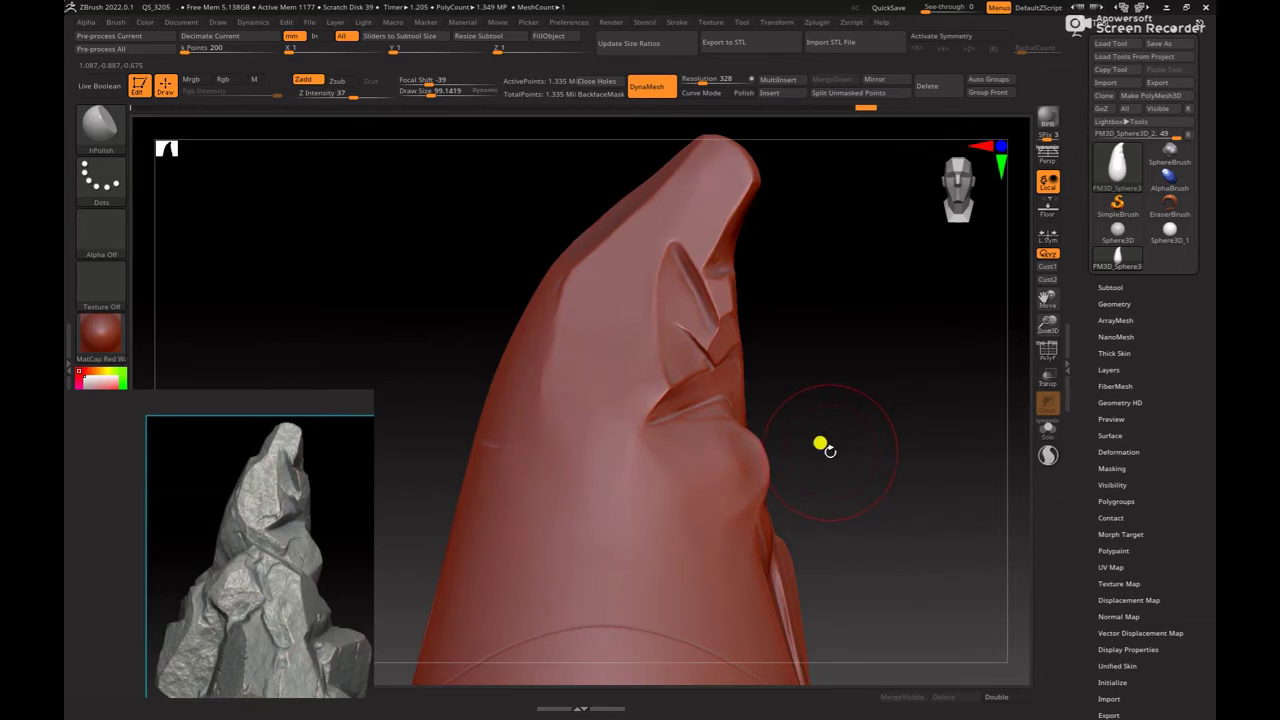
pyautogui.press('space')
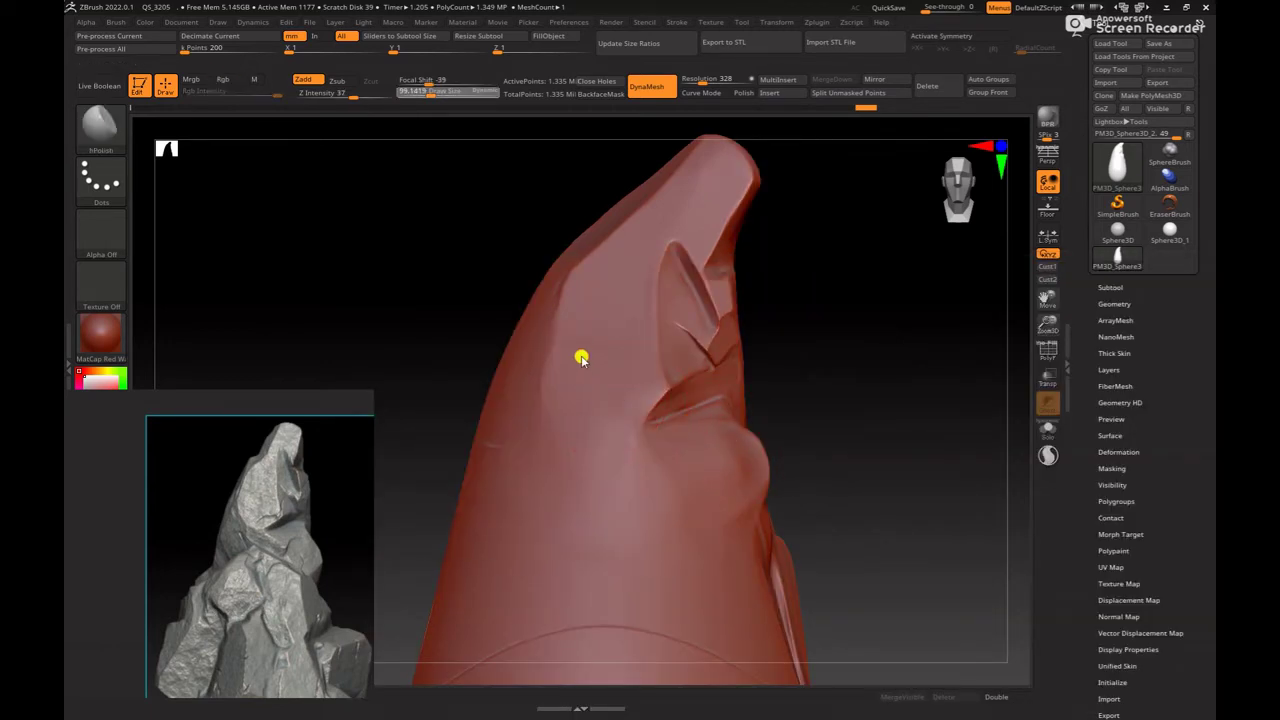
pyautogui.moveTo(425, 93); pyautogui.dragTo(433, 93)
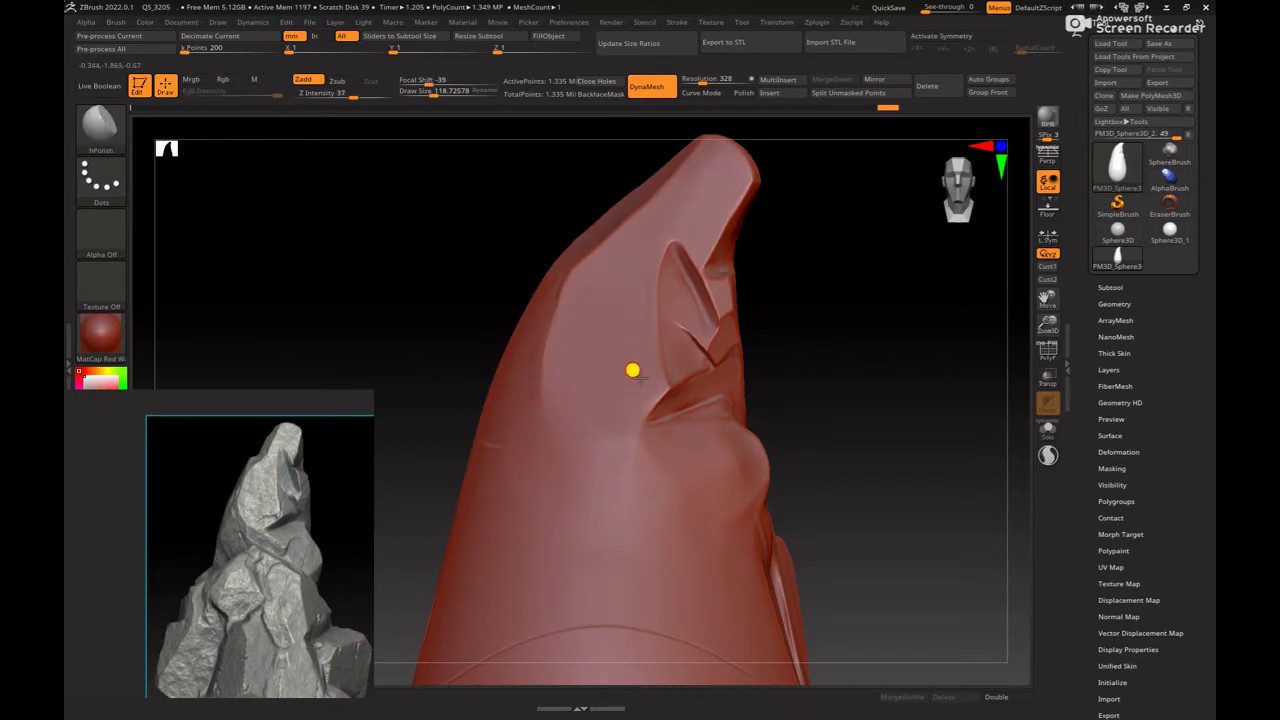
pyautogui.moveTo(633, 370); pyautogui.dragTo(611, 407)
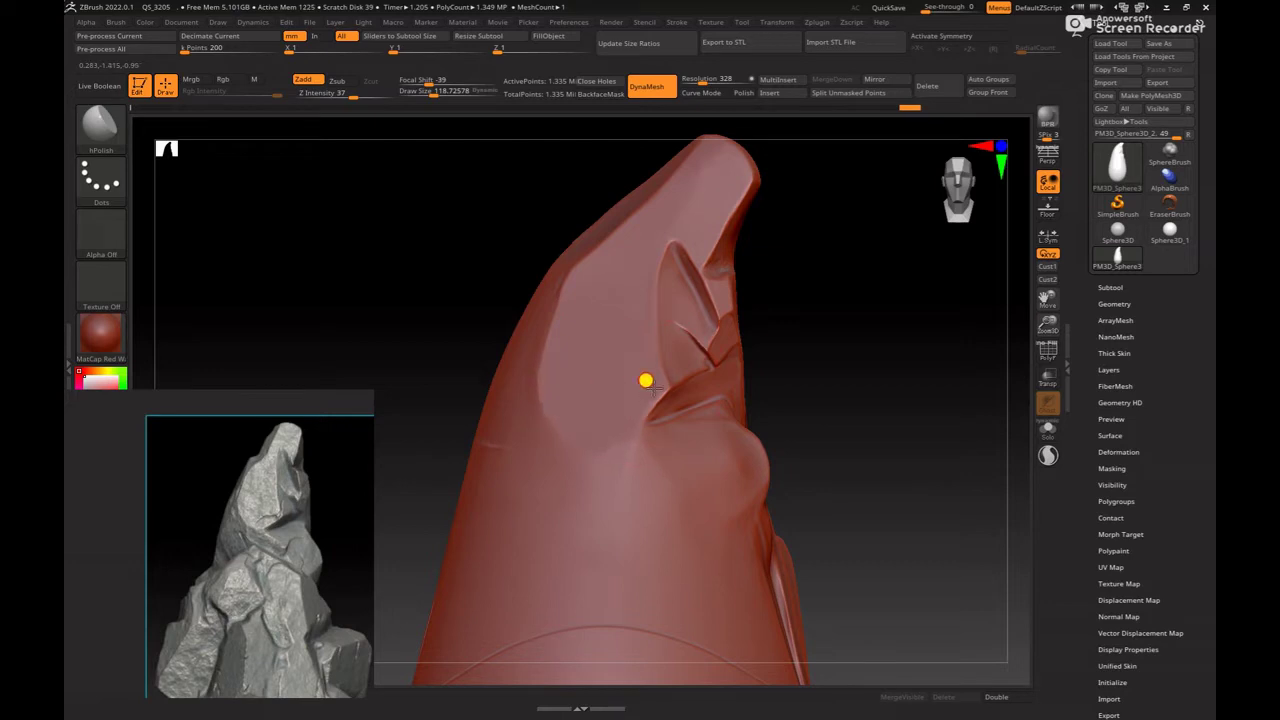
pyautogui.moveTo(818, 372)
pyautogui.mouseDown()
pyautogui.moveTo(826, 320)
pyautogui.moveTo(857, 363)
pyautogui.moveTo(831, 331)
pyautogui.moveTo(836, 358)
pyautogui.moveTo(851, 347)
pyautogui.moveTo(900, 391)
pyautogui.mouseUp()
# Step: Load ClayBuildup at size about 77 and lay strokes extending the crease downward
pyautogui.press('b')
pyautogui.press('c')
pyautogui.press('b')
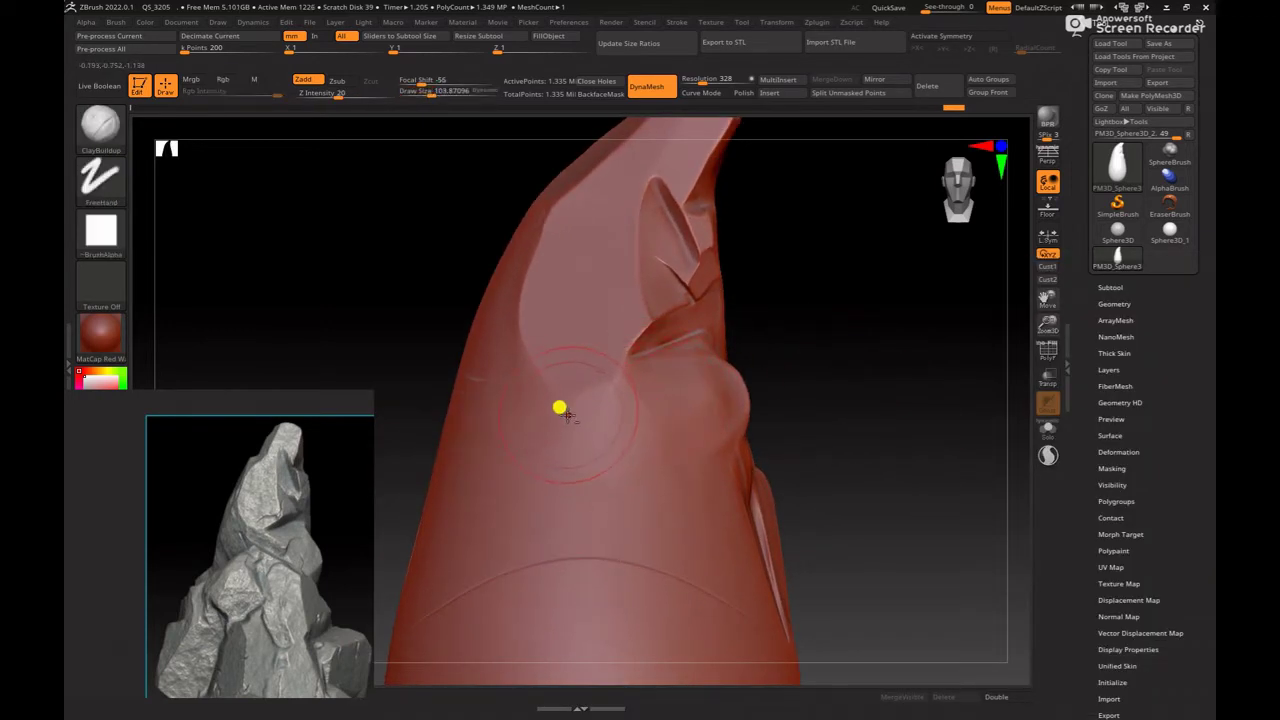
pyautogui.press('[')
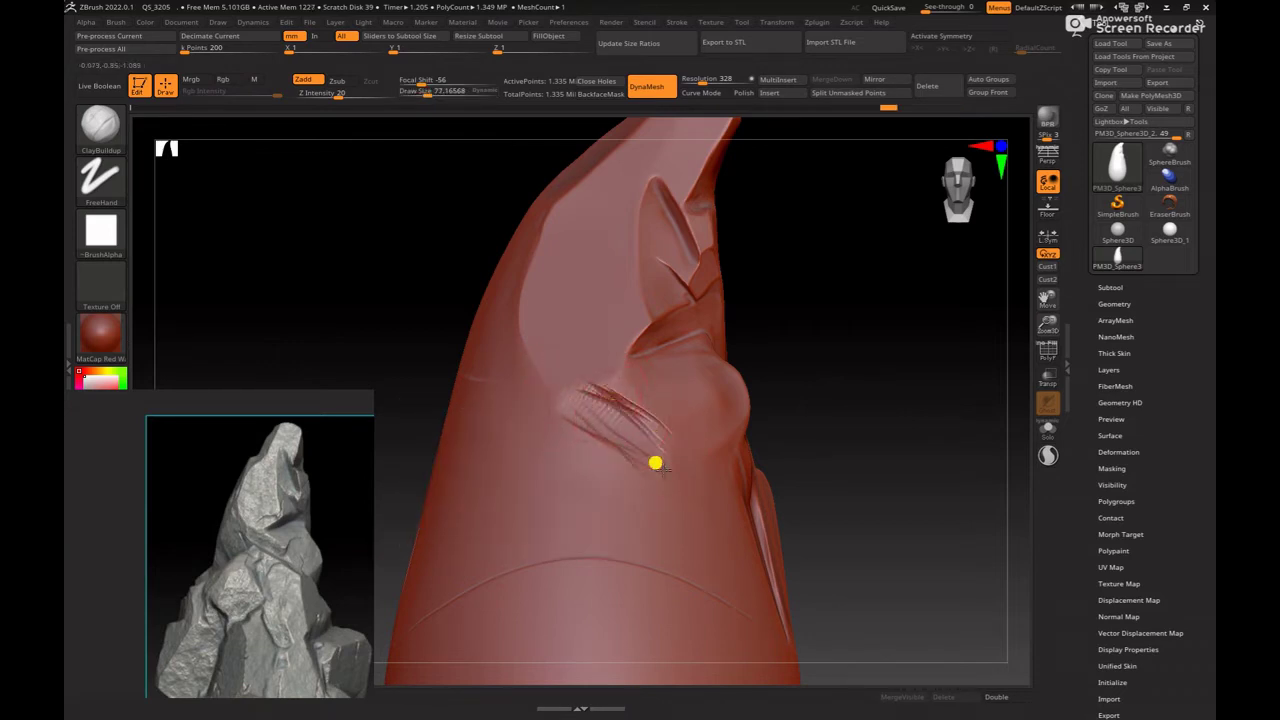
pyautogui.moveTo(648, 440); pyautogui.dragTo(654, 458)
pyautogui.moveTo(820, 440)
pyautogui.mouseDown()
pyautogui.moveTo(871, 394)
pyautogui.moveTo(618, 355)
pyautogui.mouseUp()
pyautogui.moveTo(771, 371); pyautogui.dragTo(617, 366)
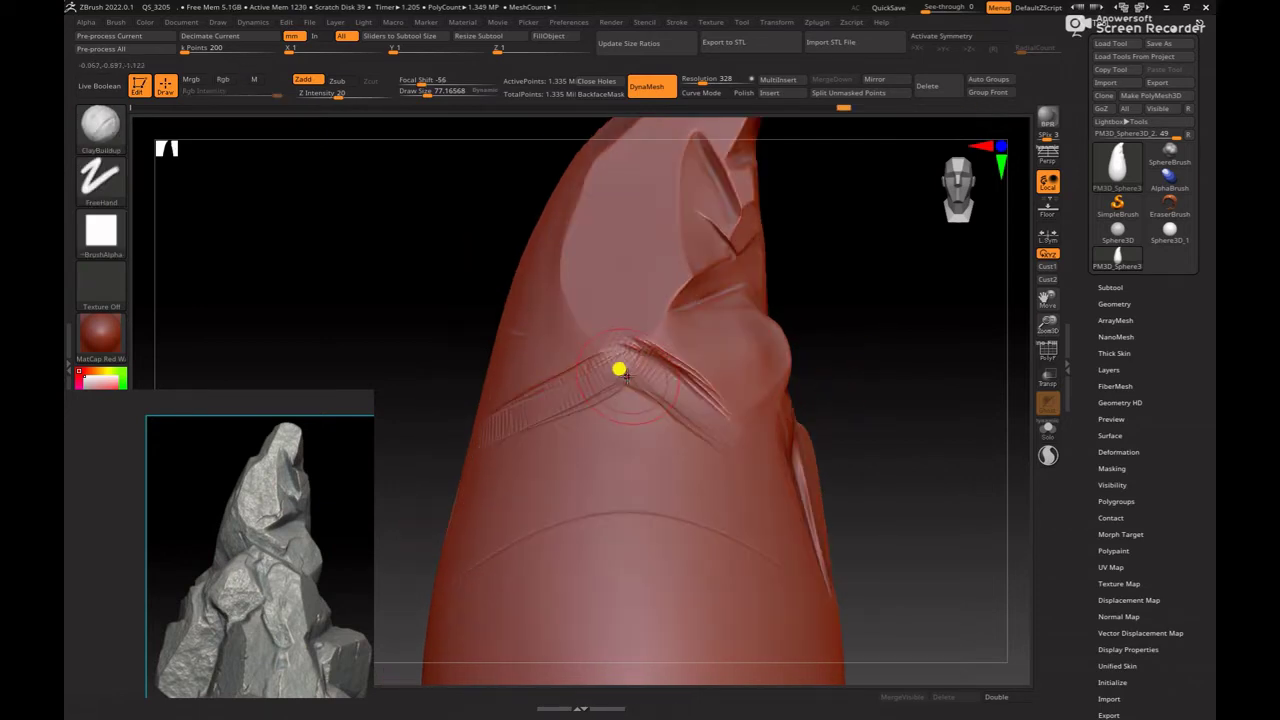
pyautogui.press(']')
pyautogui.press(']')
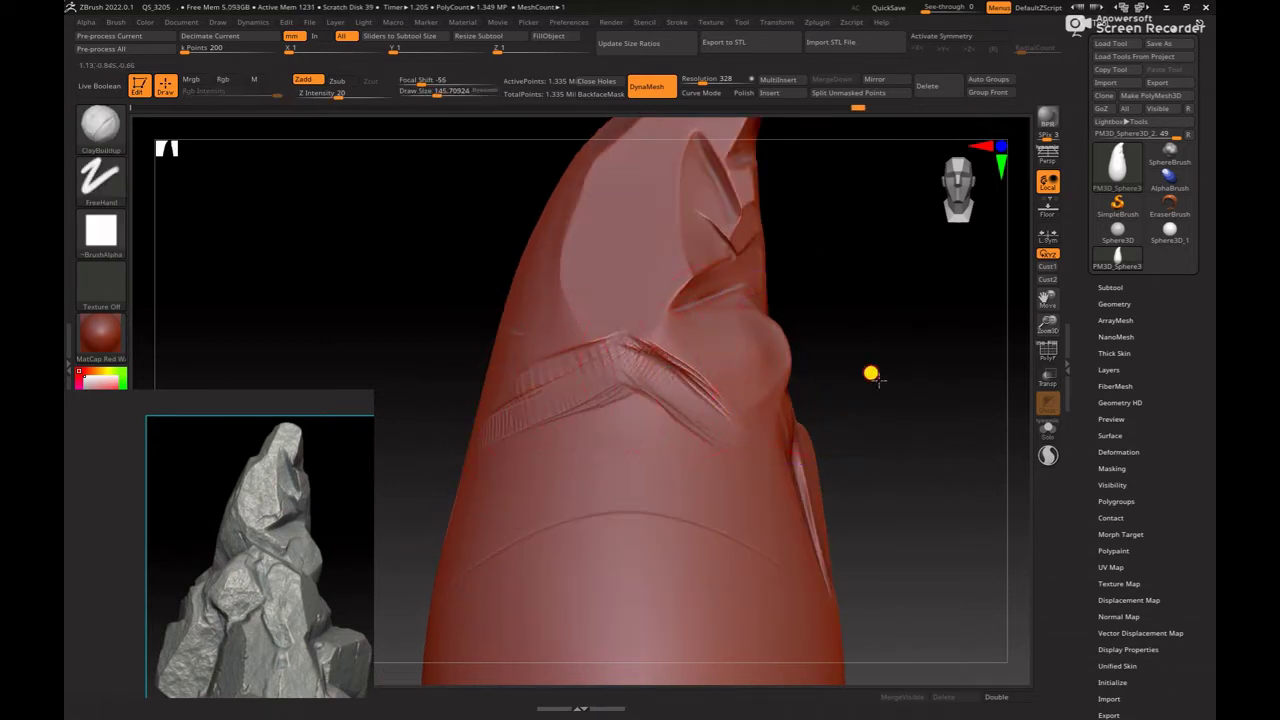
pyautogui.moveTo(871, 371)
pyautogui.mouseDown()
pyautogui.moveTo(608, 374)
pyautogui.moveTo(512, 399)
pyautogui.mouseUp()
# Step: Reframe the rock and lay size-77 clay strokes deepening the crease across the front
pyautogui.press('space')
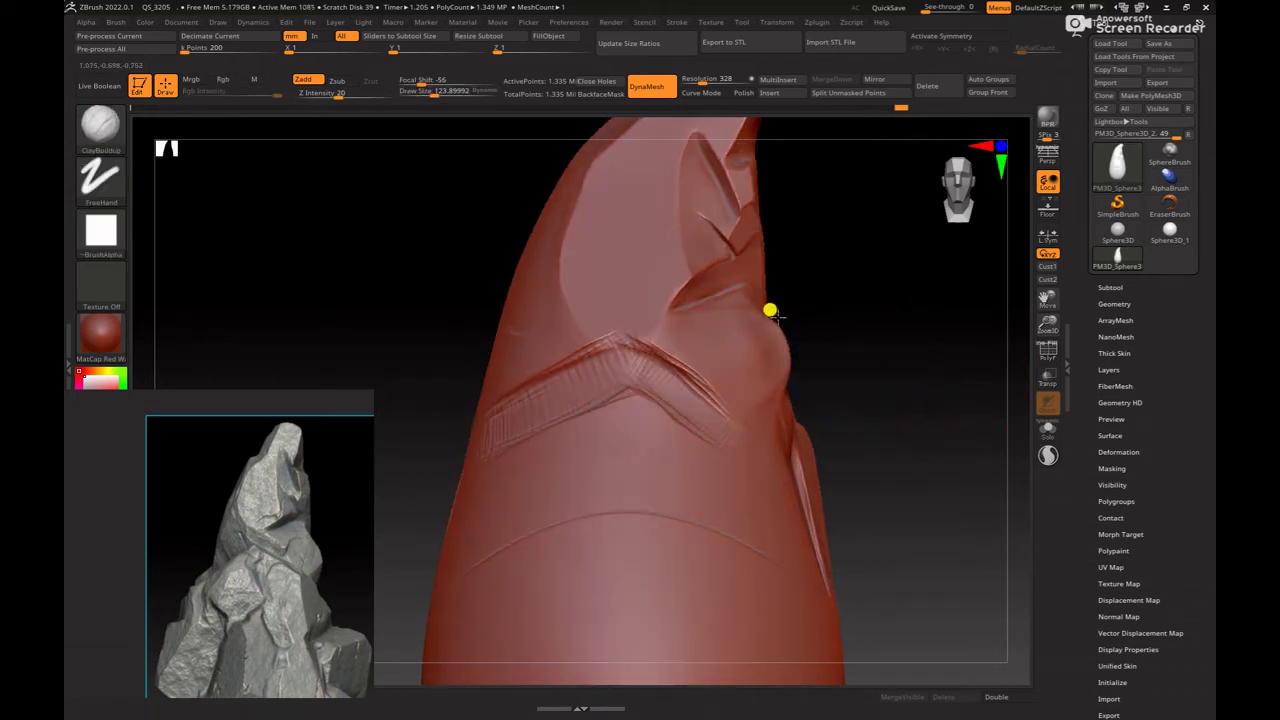
pyautogui.press('f')
pyautogui.moveTo(791, 432)
pyautogui.keyDown('alt'); pyautogui.mouseDown()
pyautogui.moveTo(917, 383)
pyautogui.moveTo(886, 391)
pyautogui.moveTo(886, 371)
pyautogui.moveTo(873, 408)
pyautogui.moveTo(581, 330)
pyautogui.mouseUp(); pyautogui.keyUp('alt')
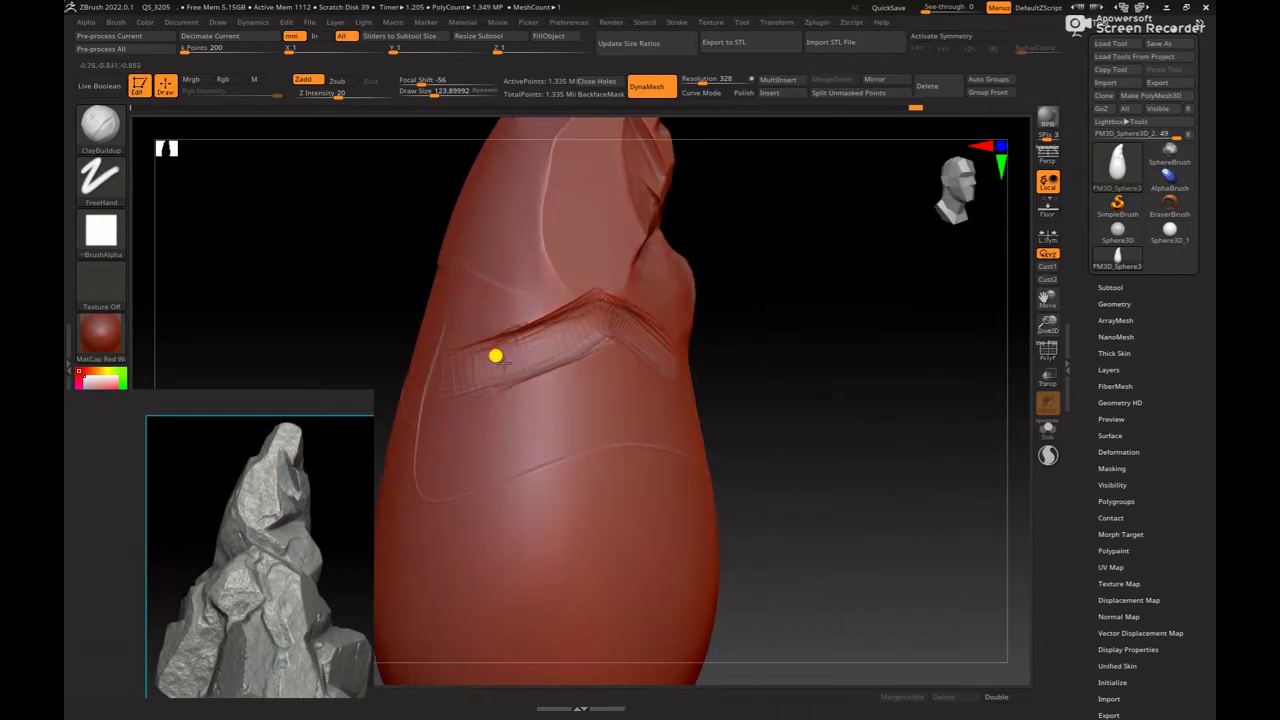
pyautogui.press('[')
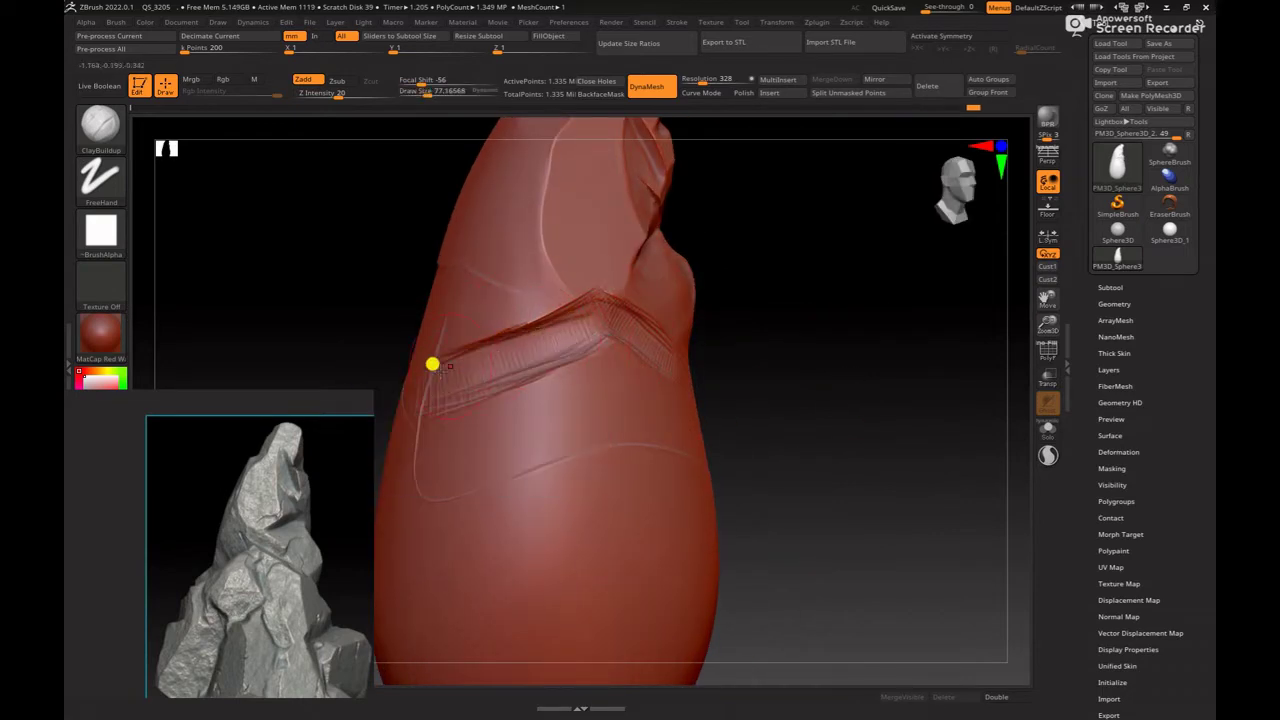
pyautogui.moveTo(578, 317)
pyautogui.mouseDown()
pyautogui.moveTo(797, 349)
pyautogui.moveTo(580, 319)
pyautogui.mouseUp()
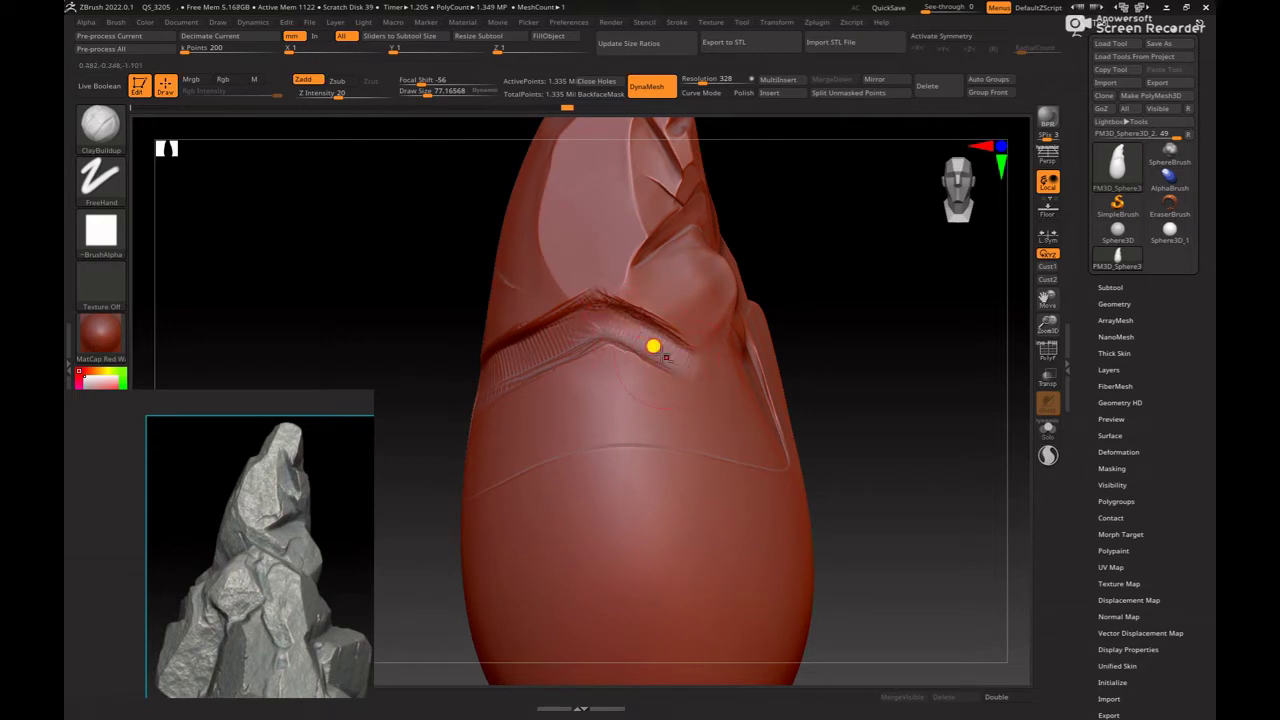
pyautogui.moveTo(871, 331)
pyautogui.keyDown('shift'); pyautogui.mouseDown()
pyautogui.moveTo(894, 349)
pyautogui.moveTo(843, 437)
pyautogui.moveTo(831, 391)
pyautogui.moveTo(877, 414)
pyautogui.moveTo(860, 363)
pyautogui.moveTo(783, 326)
pyautogui.moveTo(834, 451)
pyautogui.moveTo(869, 423)
pyautogui.moveTo(905, 494)
pyautogui.moveTo(495, 455)
pyautogui.mouseUp(); pyautogui.keyUp('shift')
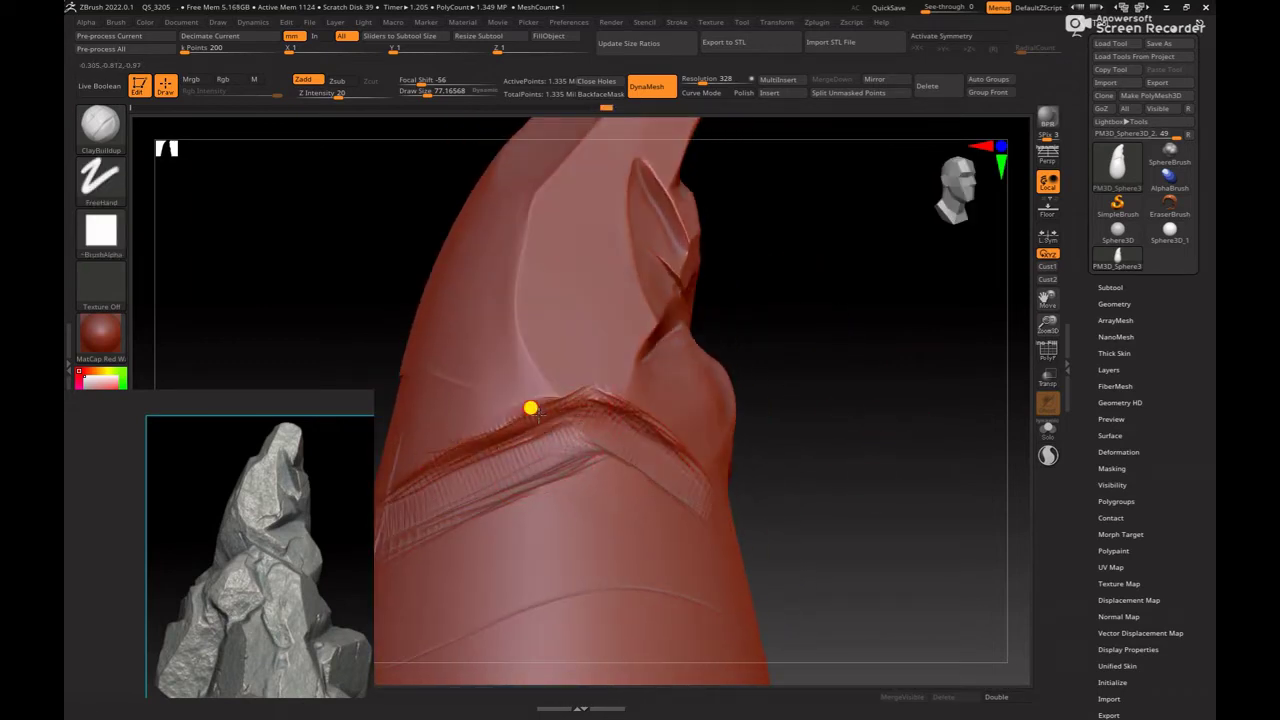
pyautogui.moveTo(417, 511); pyautogui.dragTo(483, 463)
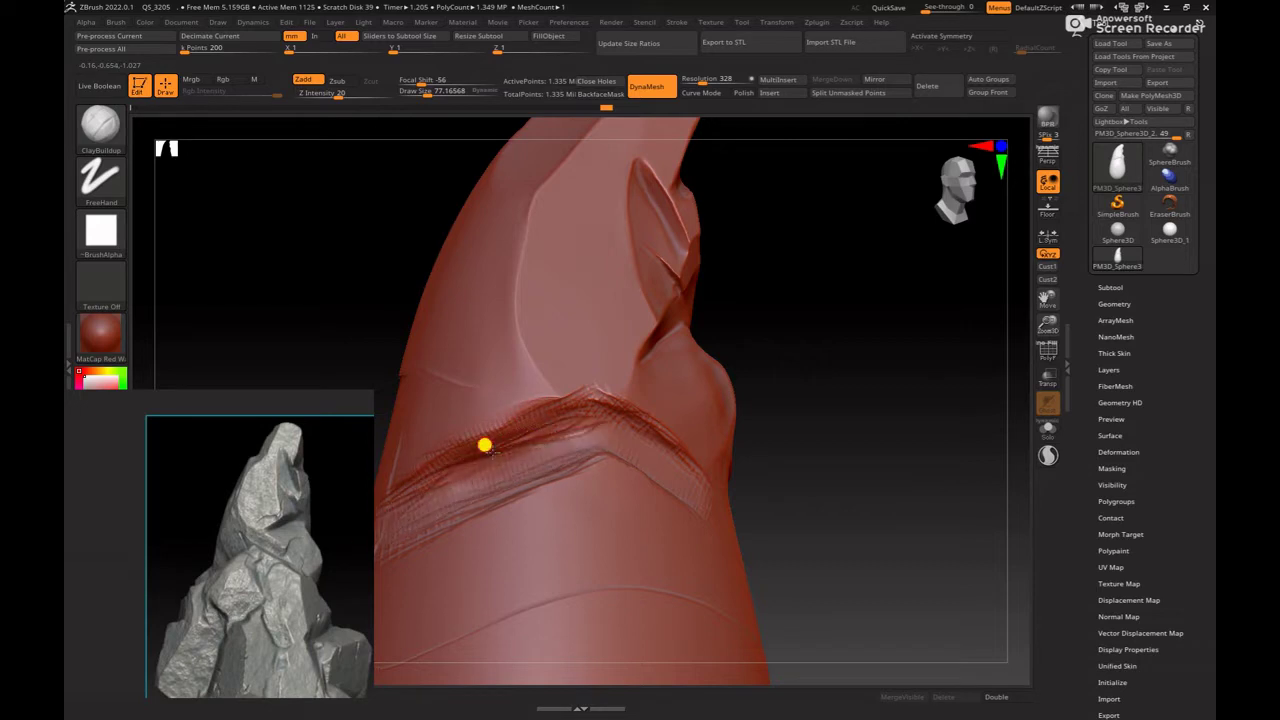
pyautogui.moveTo(578, 433); pyautogui.dragTo(631, 426)
pyautogui.moveTo(631, 426); pyautogui.dragTo(603, 440, button='right')
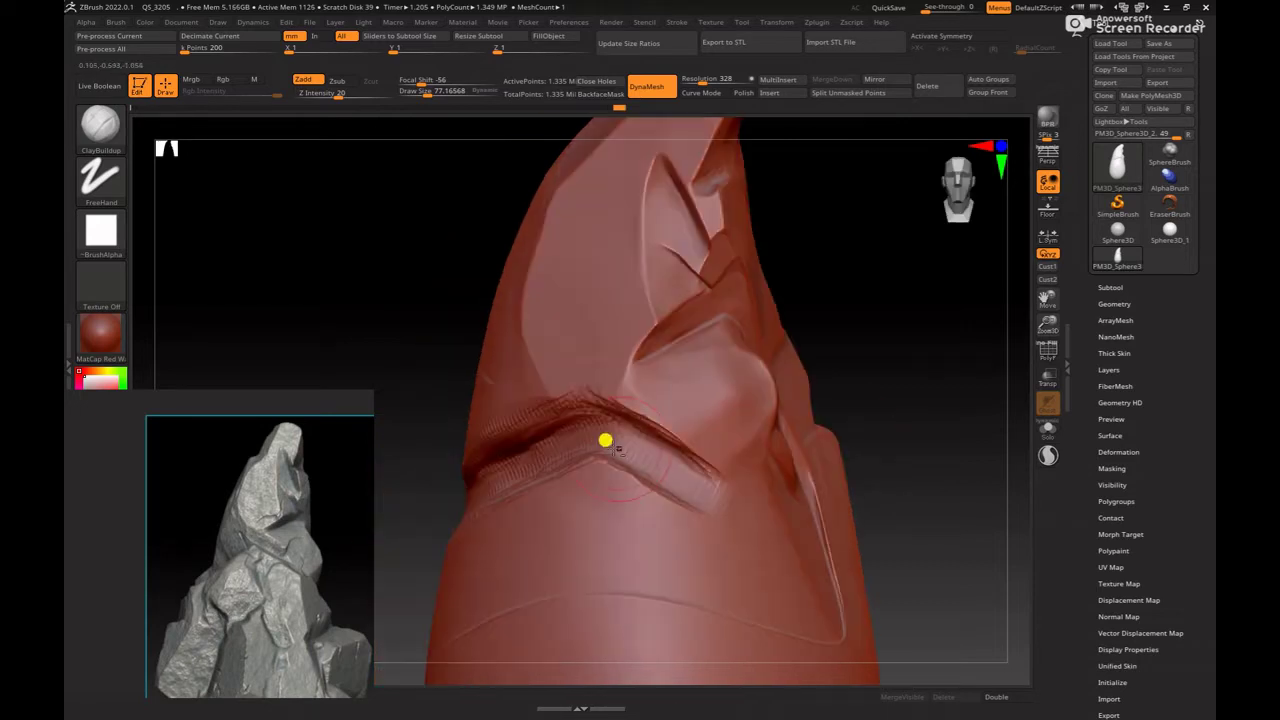
pyautogui.moveTo(603, 440)
pyautogui.mouseDown()
pyautogui.moveTo(677, 466)
pyautogui.moveTo(681, 480)
pyautogui.mouseUp()
pyautogui.moveTo(923, 397)
pyautogui.mouseDown()
pyautogui.moveTo(951, 400)
pyautogui.moveTo(800, 320)
pyautogui.moveTo(712, 301)
pyautogui.moveTo(843, 451)
pyautogui.moveTo(737, 343)
pyautogui.moveTo(751, 438)
pyautogui.moveTo(808, 503)
pyautogui.moveTo(806, 426)
pyautogui.moveTo(826, 466)
pyautogui.moveTo(843, 464)
pyautogui.moveTo(777, 409)
pyautogui.moveTo(851, 463)
pyautogui.moveTo(829, 417)
pyautogui.moveTo(747, 381)
pyautogui.moveTo(788, 437)
pyautogui.mouseUp()
# Step: Switch back to hPolish and remesh the rock to even out its geometry
pyautogui.press('b')
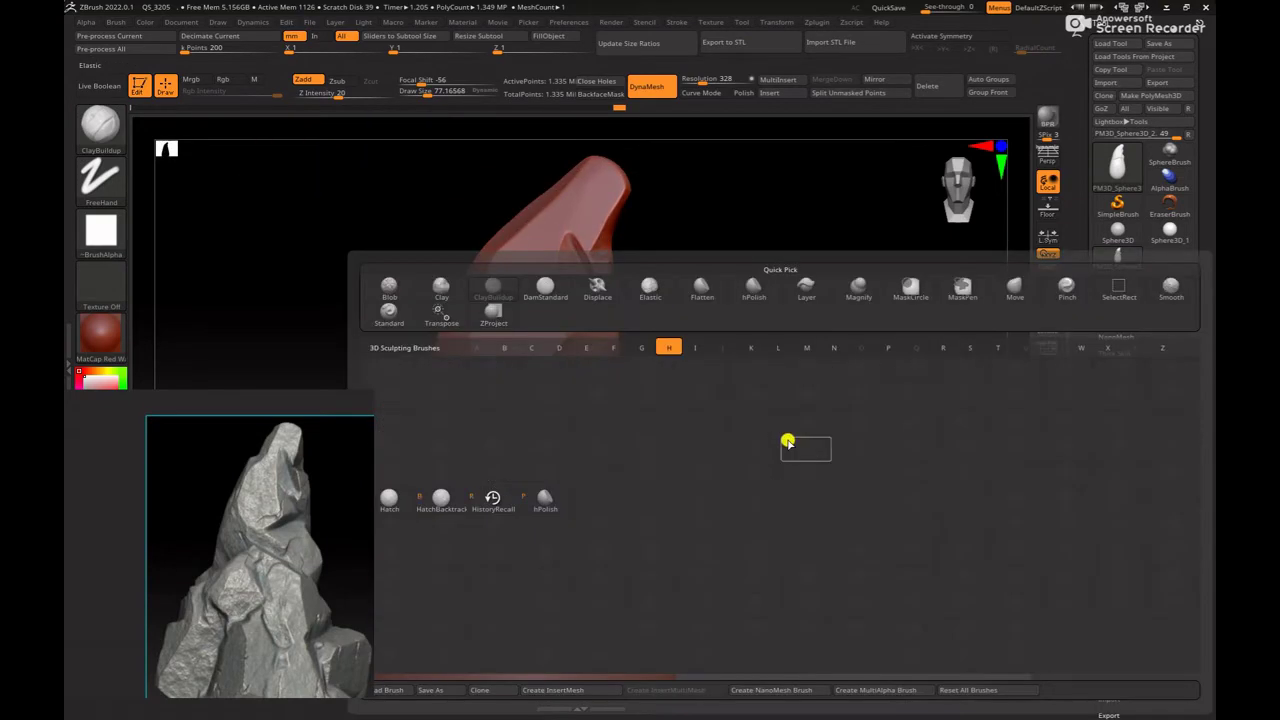
pyautogui.press('h')
pyautogui.press('p')
pyautogui.press('space')
pyautogui.press('ctrl')
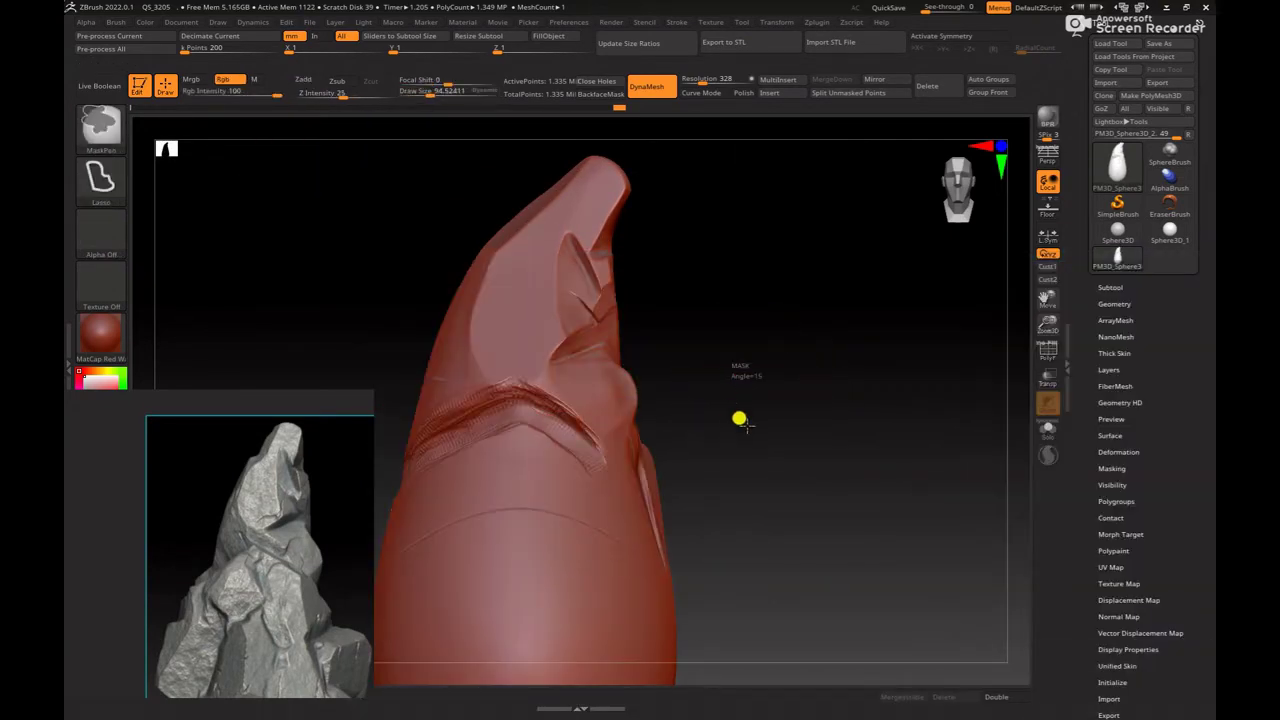
pyautogui.keyDown('ctrl'); pyautogui.click(645, 390); pyautogui.keyUp('ctrl')
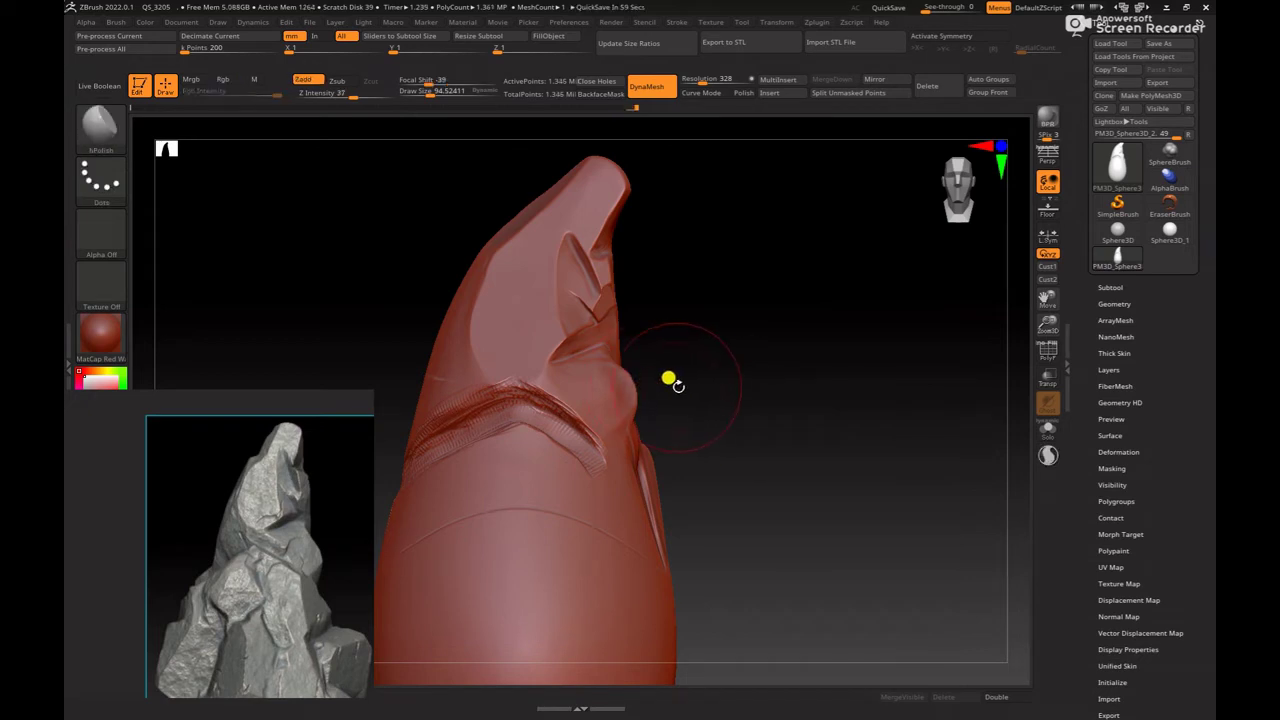
pyautogui.moveTo(750, 400)
pyautogui.mouseDown()
pyautogui.moveTo(849, 417)
pyautogui.moveTo(891, 446)
pyautogui.moveTo(971, 423)
pyautogui.moveTo(878, 366)
pyautogui.moveTo(491, 543)
pyautogui.mouseUp()
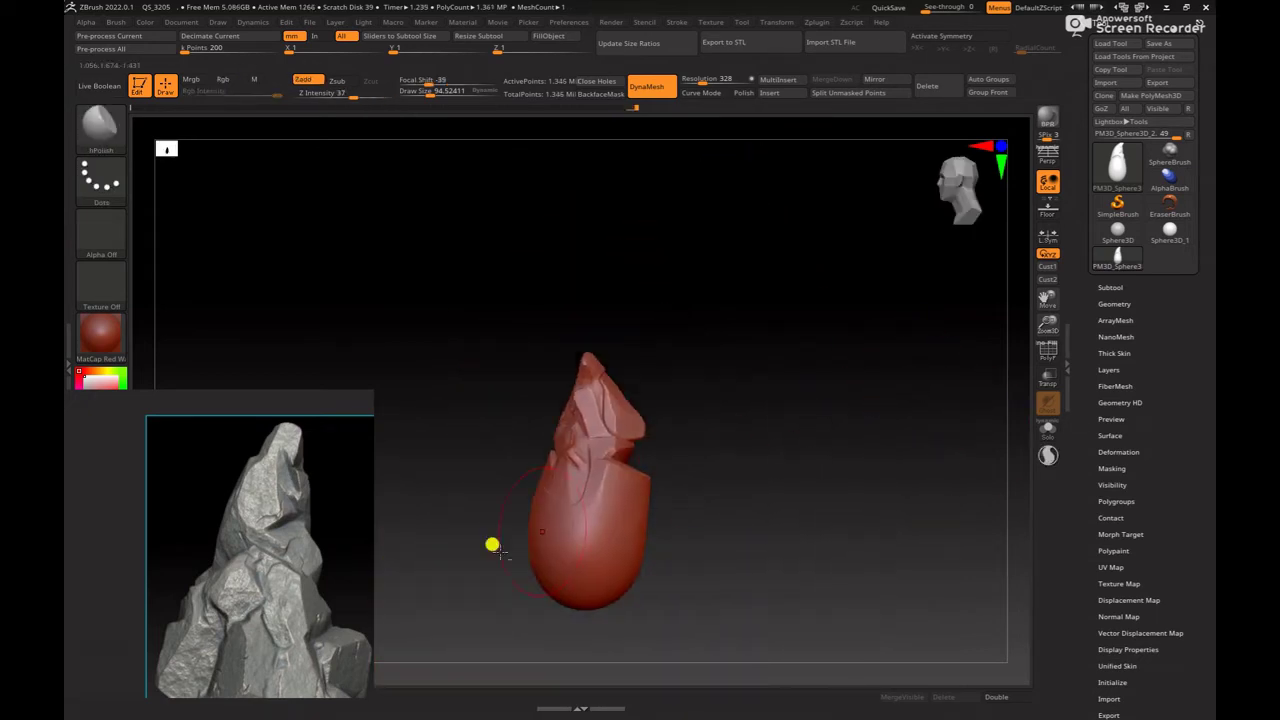
pyautogui.scroll(3, 194, 591)
pyautogui.scroll(2, 286, 609)
pyautogui.press('w')
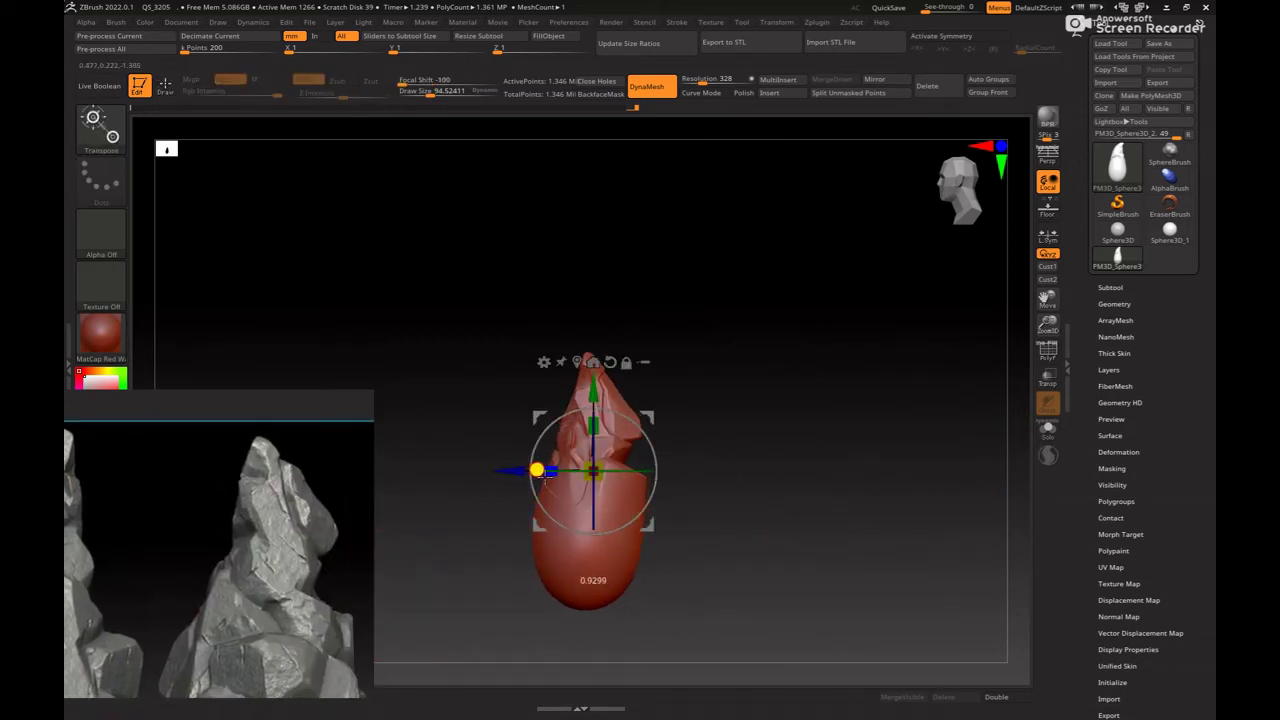
pyautogui.press('q')
pyautogui.moveTo(743, 437)
pyautogui.mouseDown()
pyautogui.moveTo(789, 474)
pyautogui.moveTo(800, 443)
pyautogui.moveTo(829, 500)
pyautogui.mouseUp()
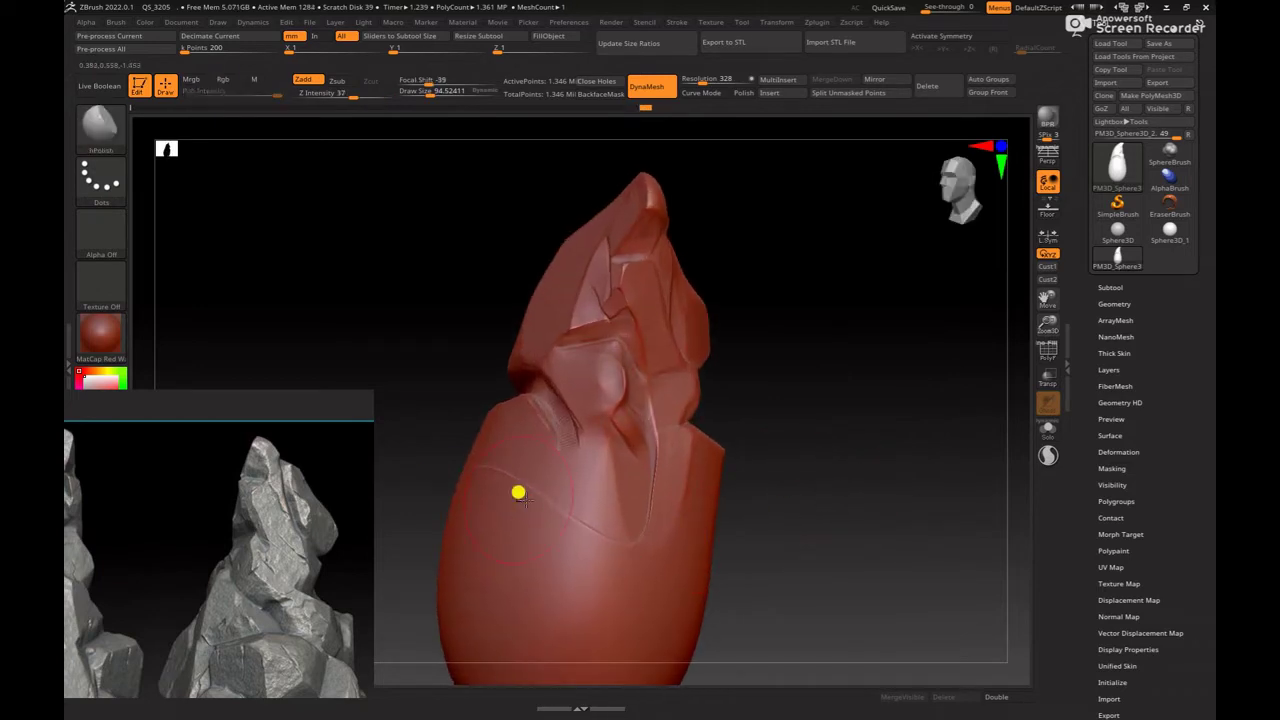
# Step: Shrink the brush to about 51 and polish the crease's lower lip flat
pyautogui.press('b')
pyautogui.press('Escape')
pyautogui.moveTo(803, 511)
pyautogui.mouseDown()
pyautogui.moveTo(849, 451)
pyautogui.moveTo(860, 477)
pyautogui.moveTo(464, 413)
pyautogui.mouseUp()
pyautogui.moveTo(752, 472)
pyautogui.mouseDown()
pyautogui.moveTo(886, 443)
pyautogui.moveTo(580, 323)
pyautogui.mouseUp()
pyautogui.moveTo(606, 323); pyautogui.dragTo(736, 386, button='right')
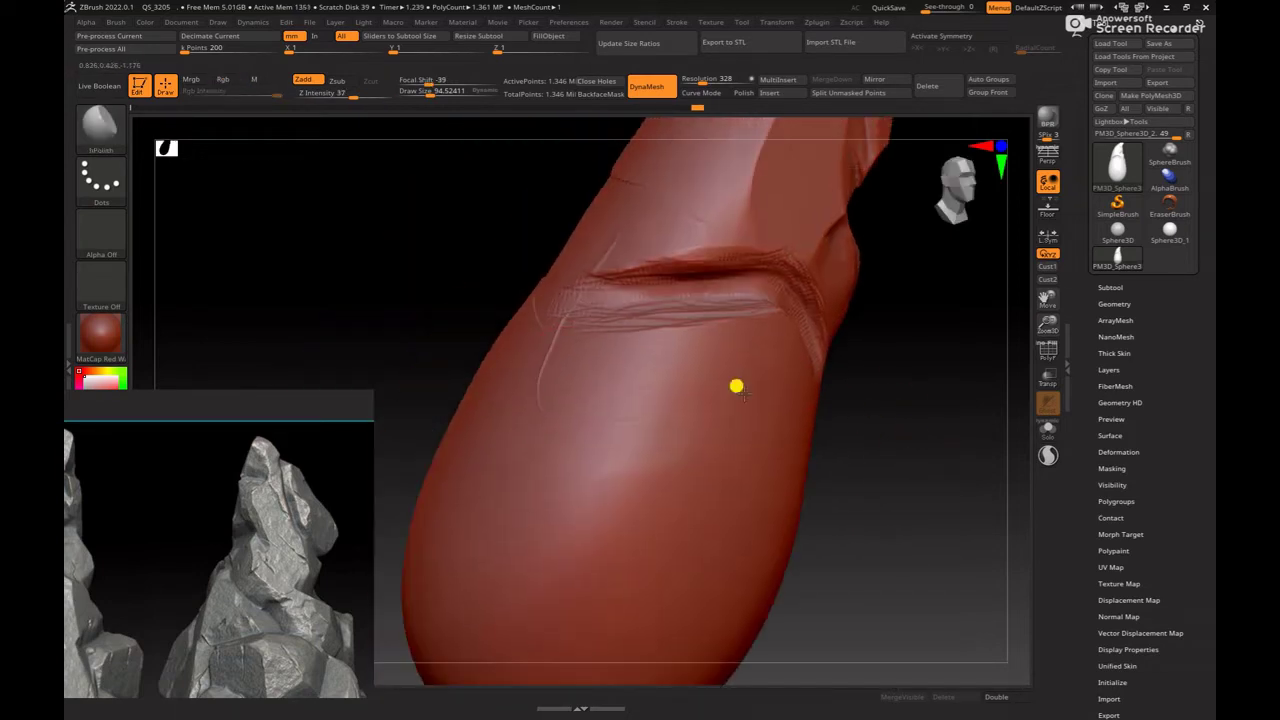
pyautogui.press('shift')
pyautogui.moveTo(663, 292); pyautogui.dragTo(914, 380, button='right')
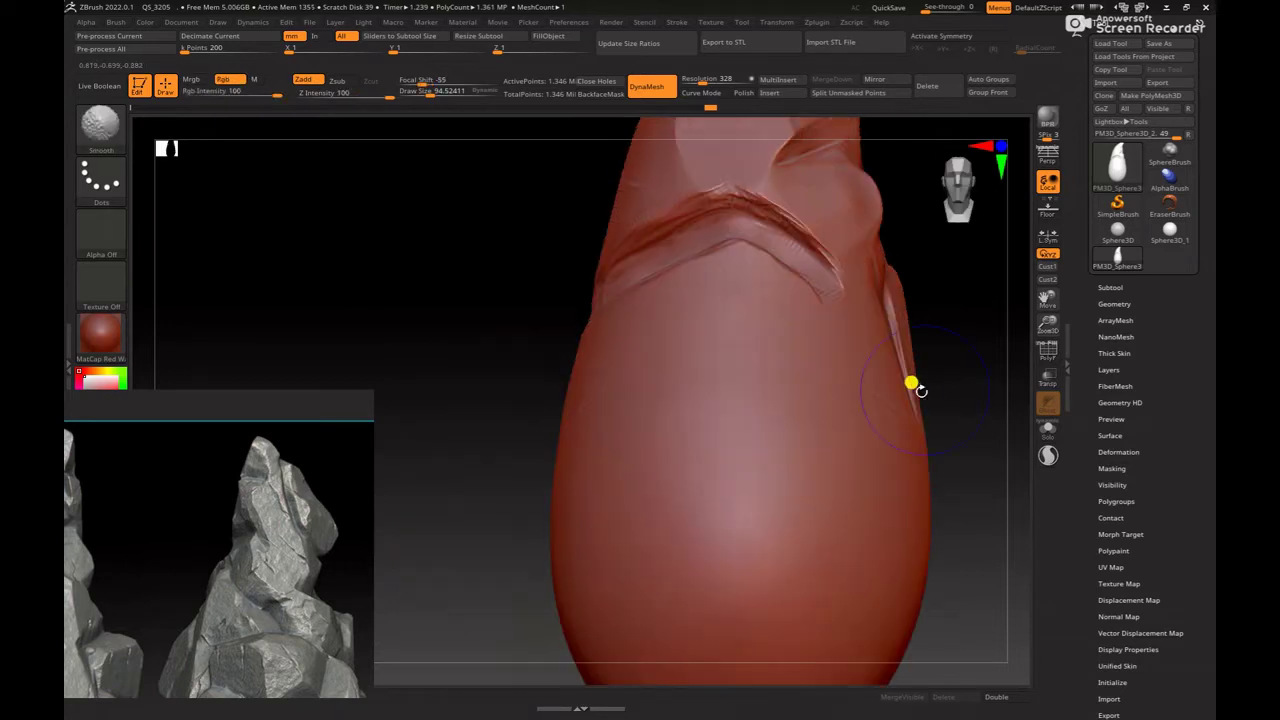
pyautogui.moveTo(923, 434)
pyautogui.mouseDown(button='right')
pyautogui.moveTo(880, 494)
pyautogui.moveTo(936, 447)
pyautogui.mouseUp(button='right')
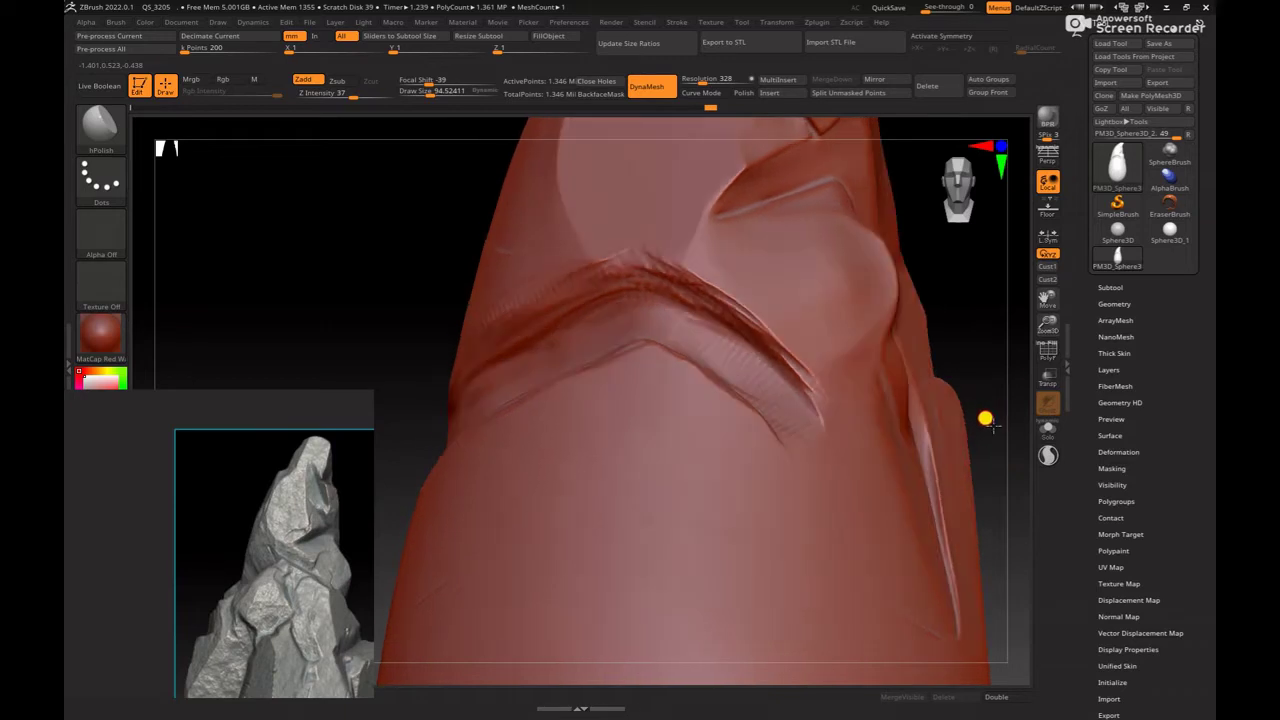
pyautogui.moveTo(991, 421); pyautogui.dragTo(600, 437)
pyautogui.moveTo(954, 371); pyautogui.dragTo(548, 494)
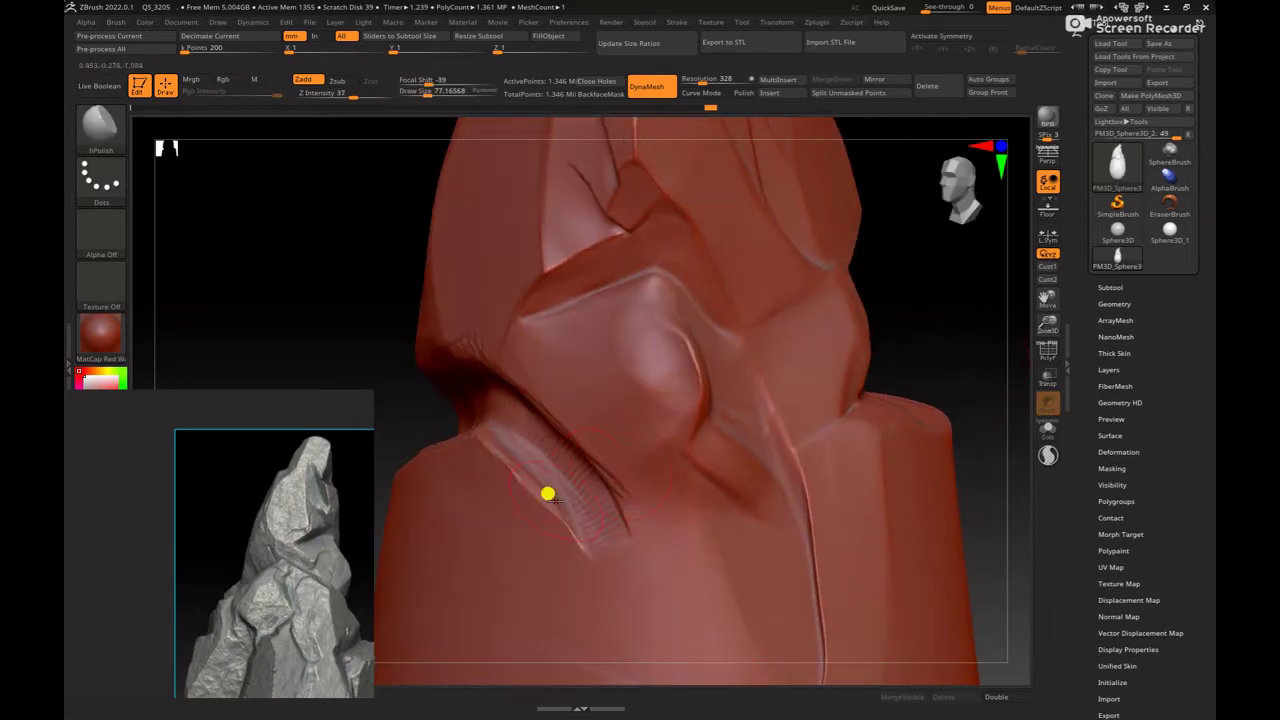
pyautogui.press('[')
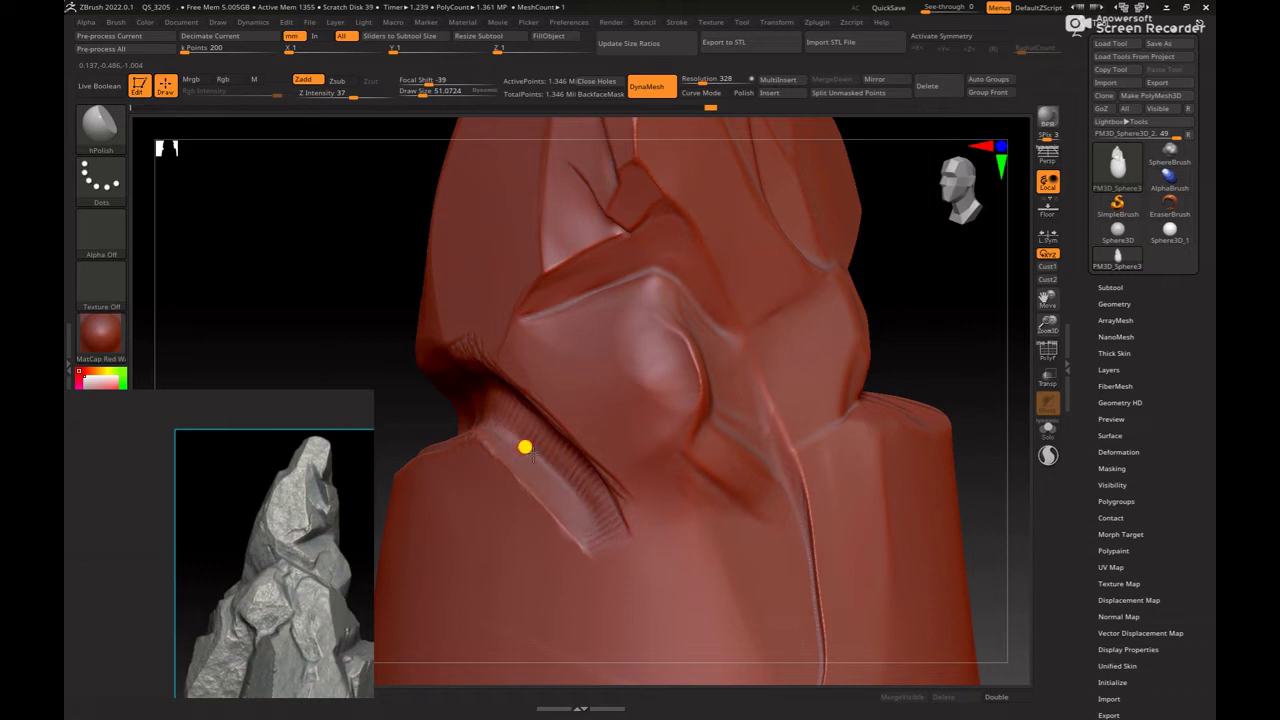
pyautogui.moveTo(951, 357); pyautogui.dragTo(528, 484)
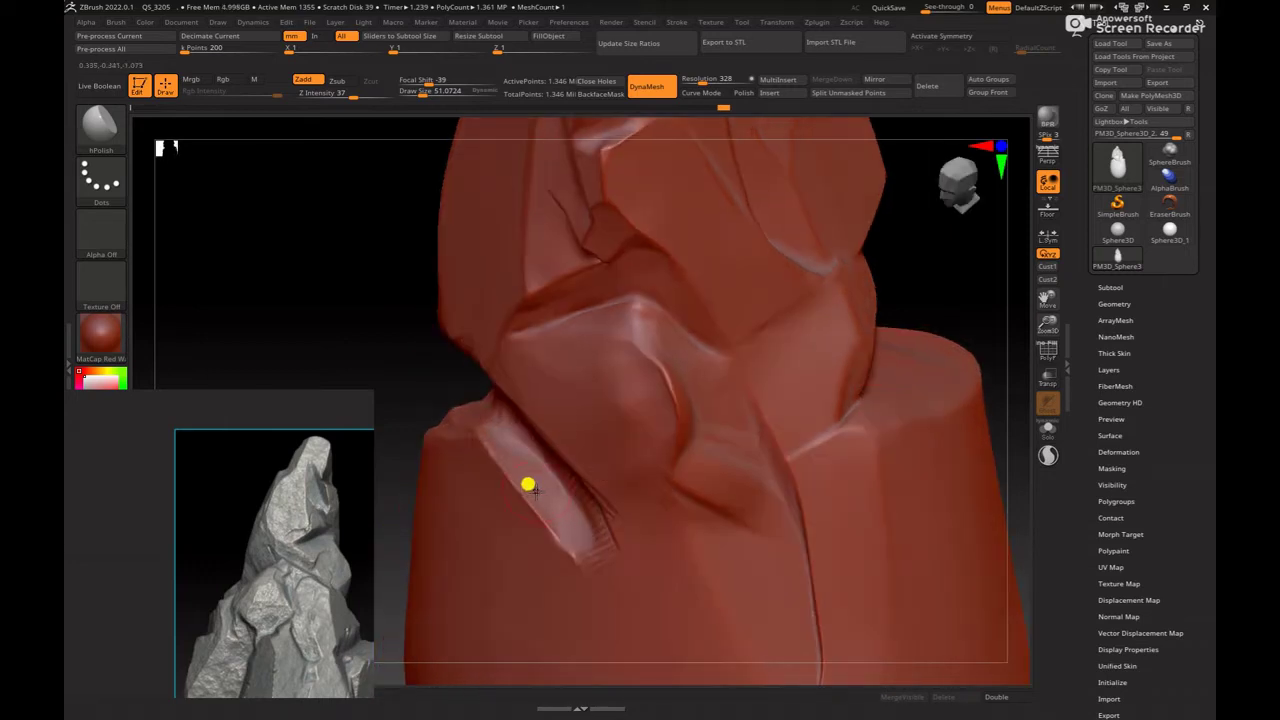
pyautogui.moveTo(951, 306); pyautogui.dragTo(894, 403)
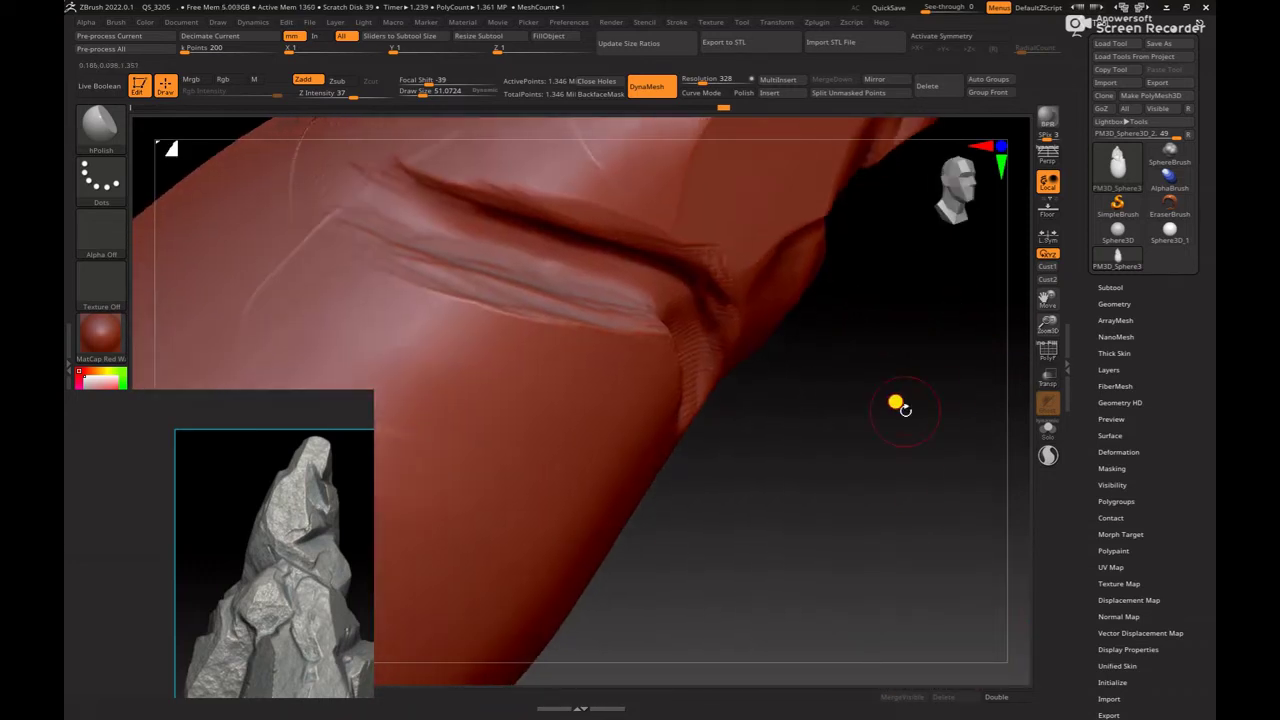
pyautogui.moveTo(578, 342)
pyautogui.mouseDown()
pyautogui.moveTo(400, 306)
pyautogui.moveTo(453, 307)
pyautogui.mouseUp()
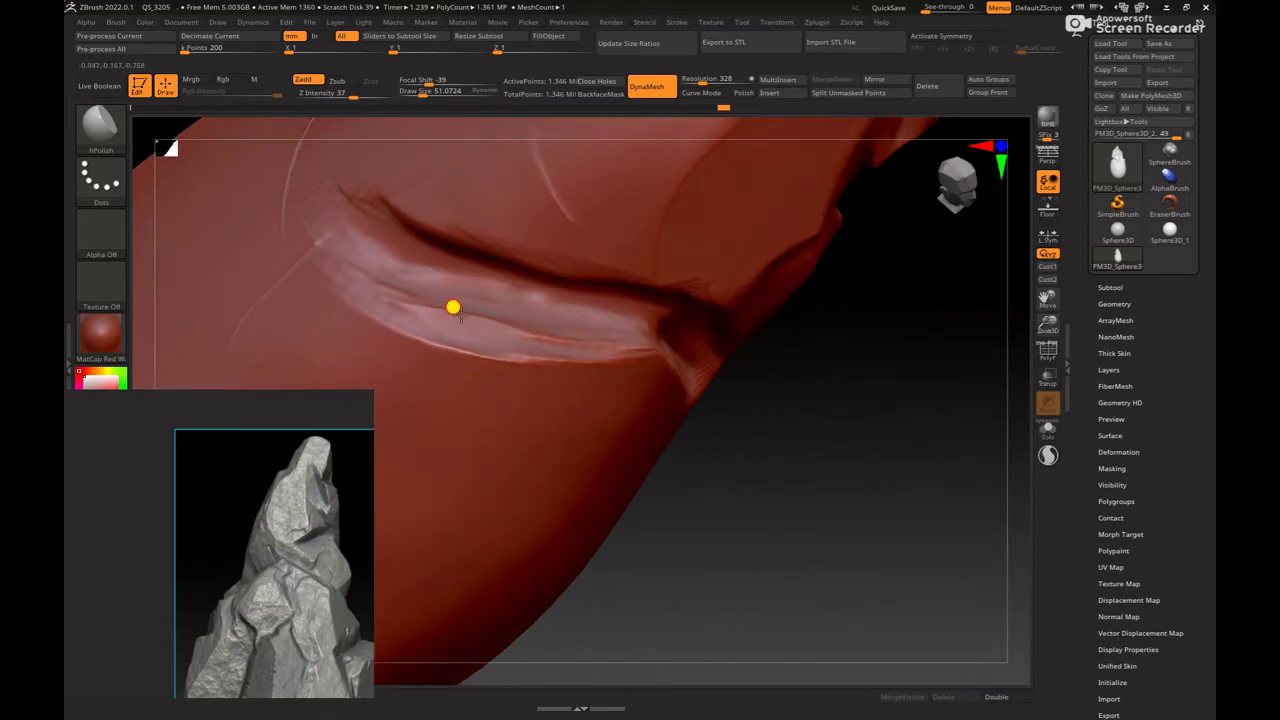
# Step: Enlarge the brush to about 69 and frame the rock to inspect the ledge crease
pyautogui.moveTo(869, 420); pyautogui.dragTo(560, 334)
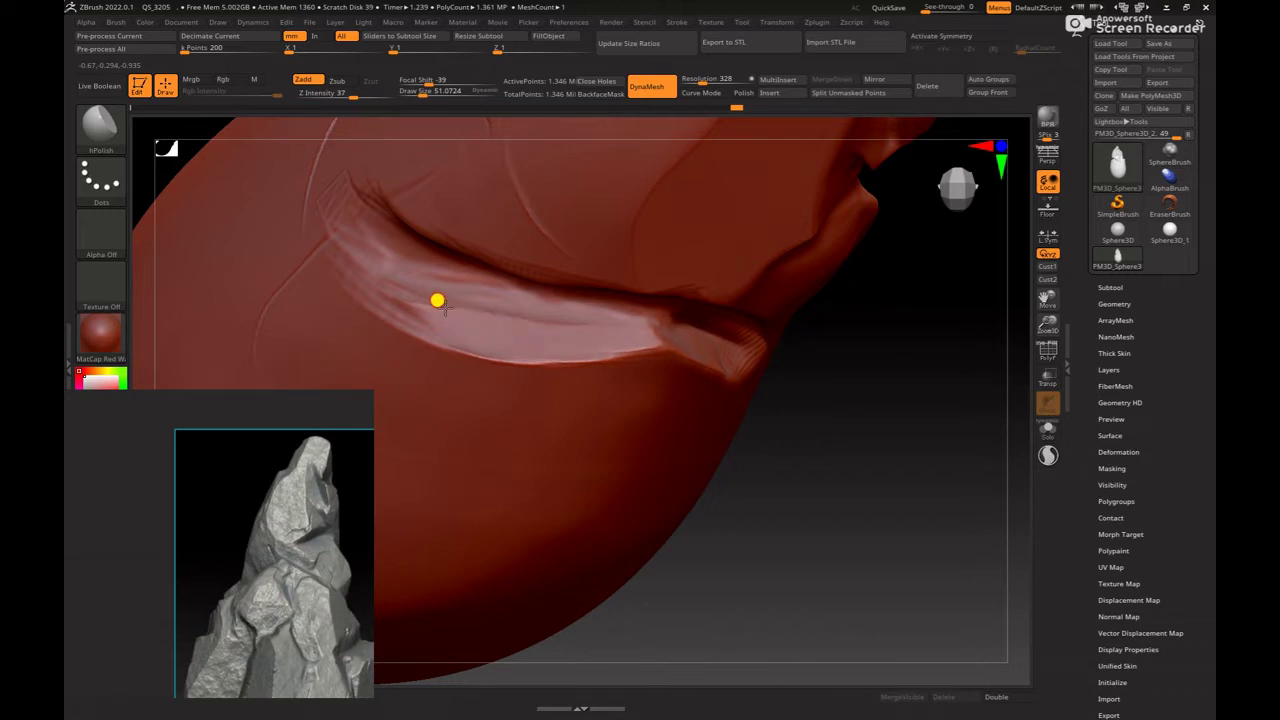
pyautogui.press('space')
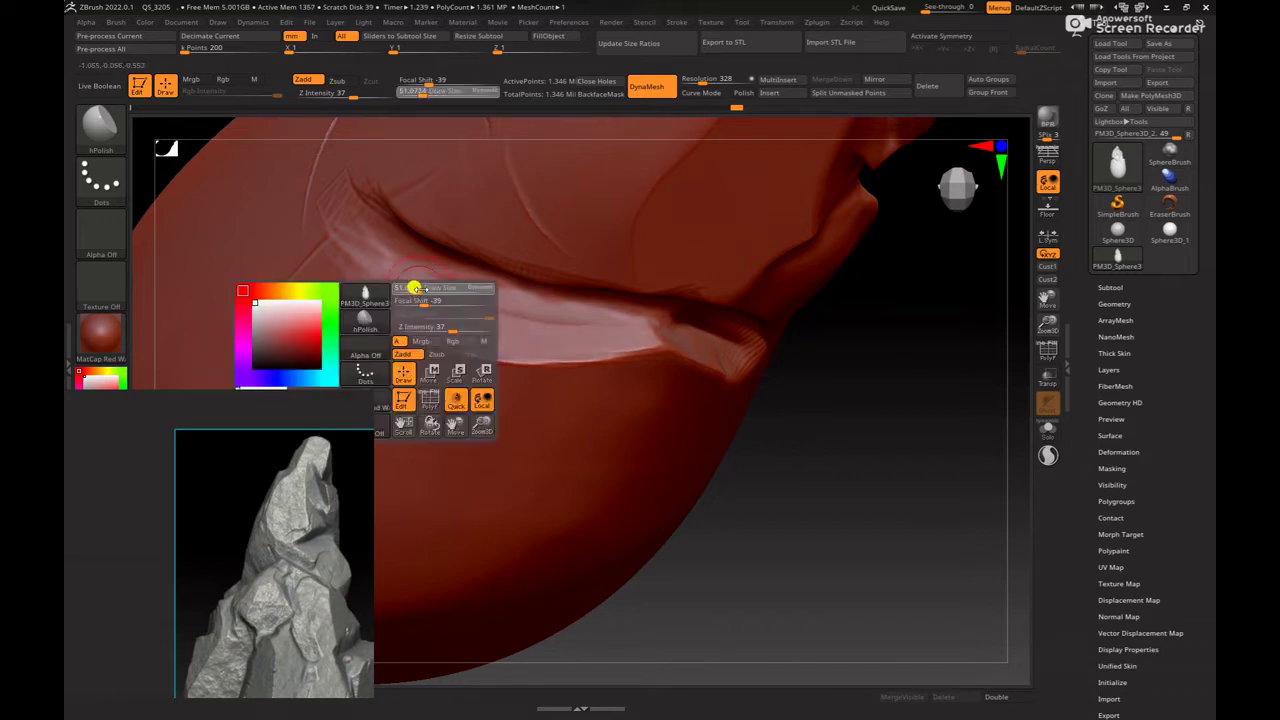
pyautogui.moveTo(414, 286); pyautogui.dragTo(360, 275)
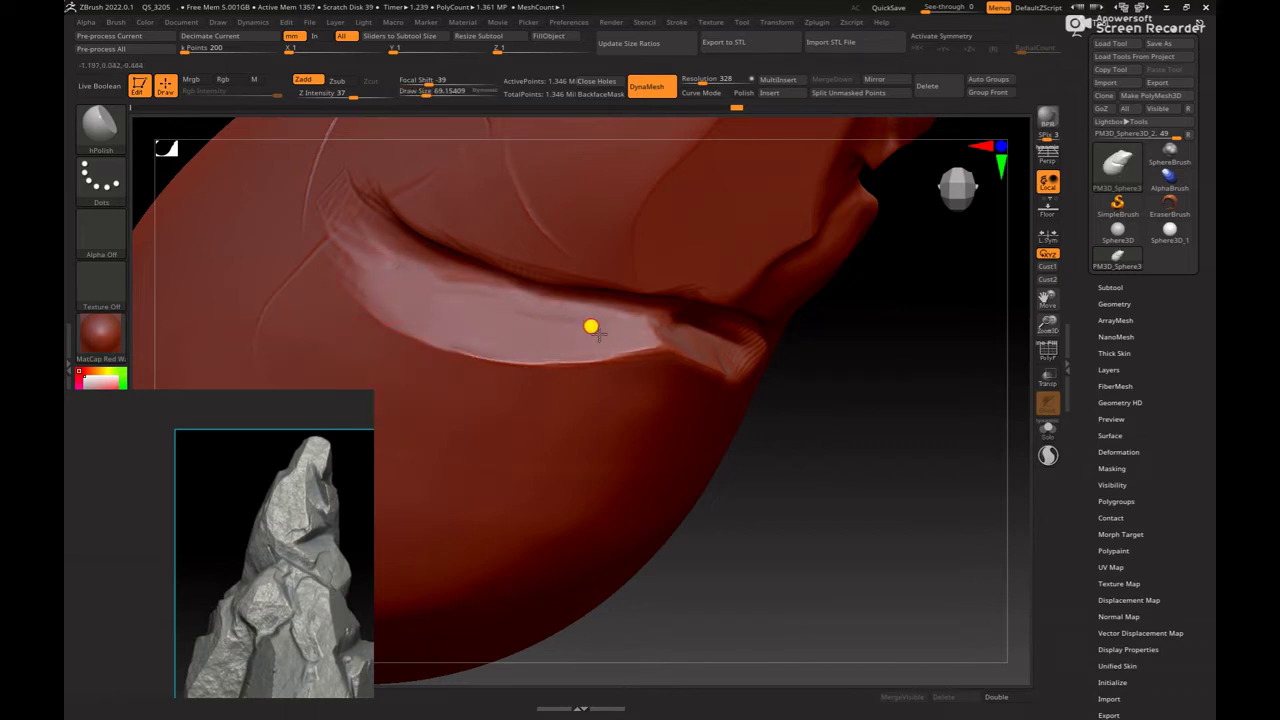
pyautogui.press('f')
pyautogui.moveTo(866, 437)
pyautogui.mouseDown()
pyautogui.moveTo(888, 325)
pyautogui.moveTo(766, 331)
pyautogui.moveTo(848, 363)
pyautogui.mouseUp()
pyautogui.moveTo(891, 271)
pyautogui.mouseDown()
pyautogui.moveTo(867, 467)
pyautogui.moveTo(857, 400)
pyautogui.mouseUp()
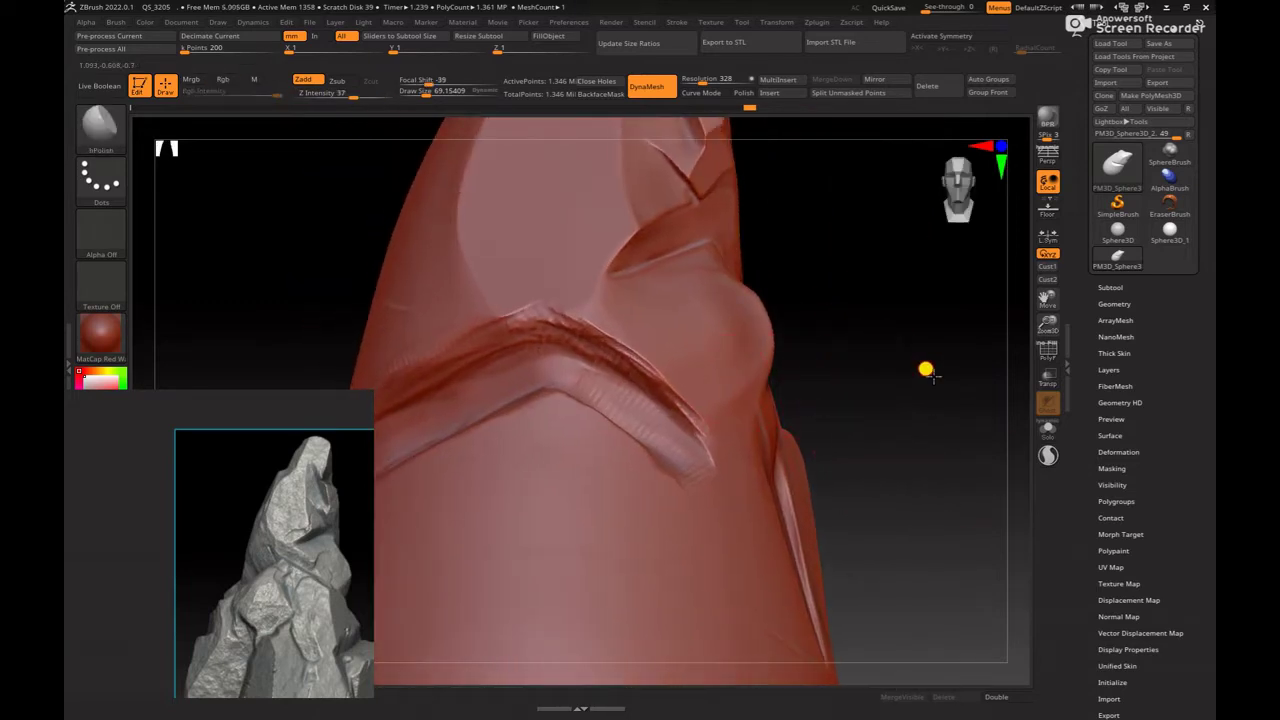
# Step: Polish the crease and ledge fold into a flatter plane from several angles
pyautogui.moveTo(923, 366); pyautogui.dragTo(634, 349)
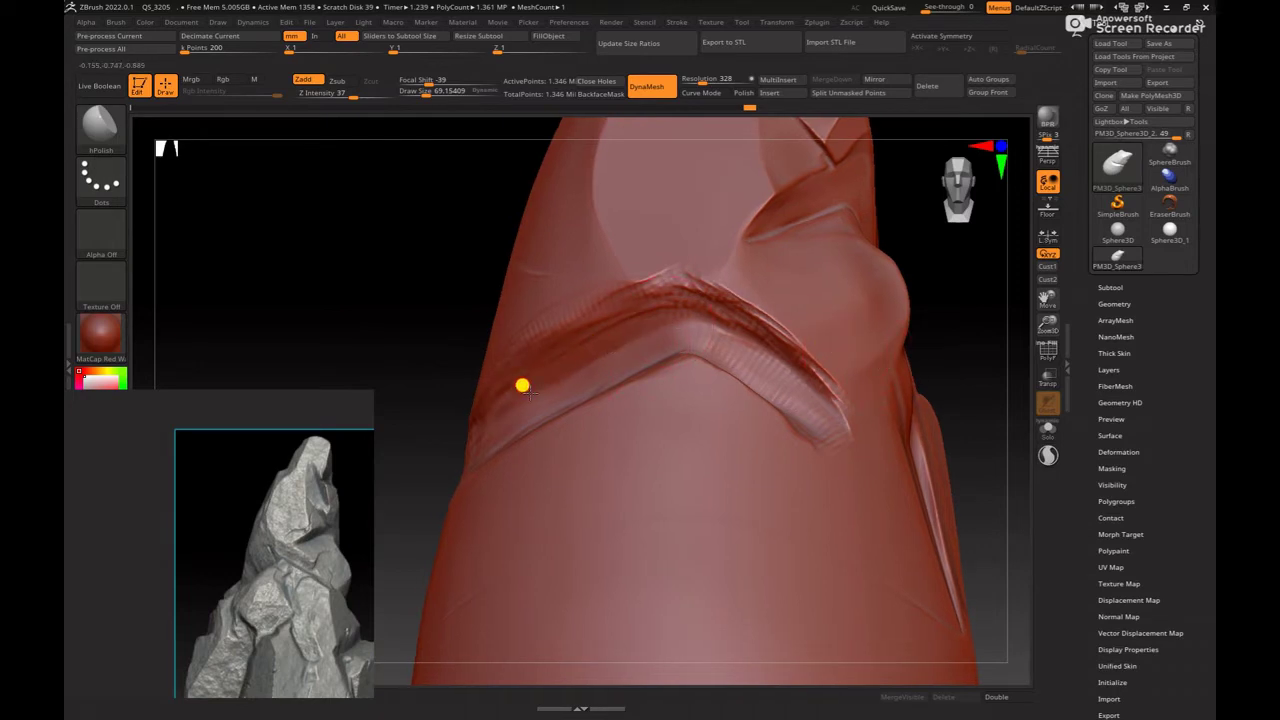
pyautogui.moveTo(711, 313)
pyautogui.mouseDown()
pyautogui.moveTo(786, 354)
pyautogui.moveTo(709, 309)
pyautogui.moveTo(775, 340)
pyautogui.moveTo(634, 320)
pyautogui.moveTo(668, 278)
pyautogui.mouseUp()
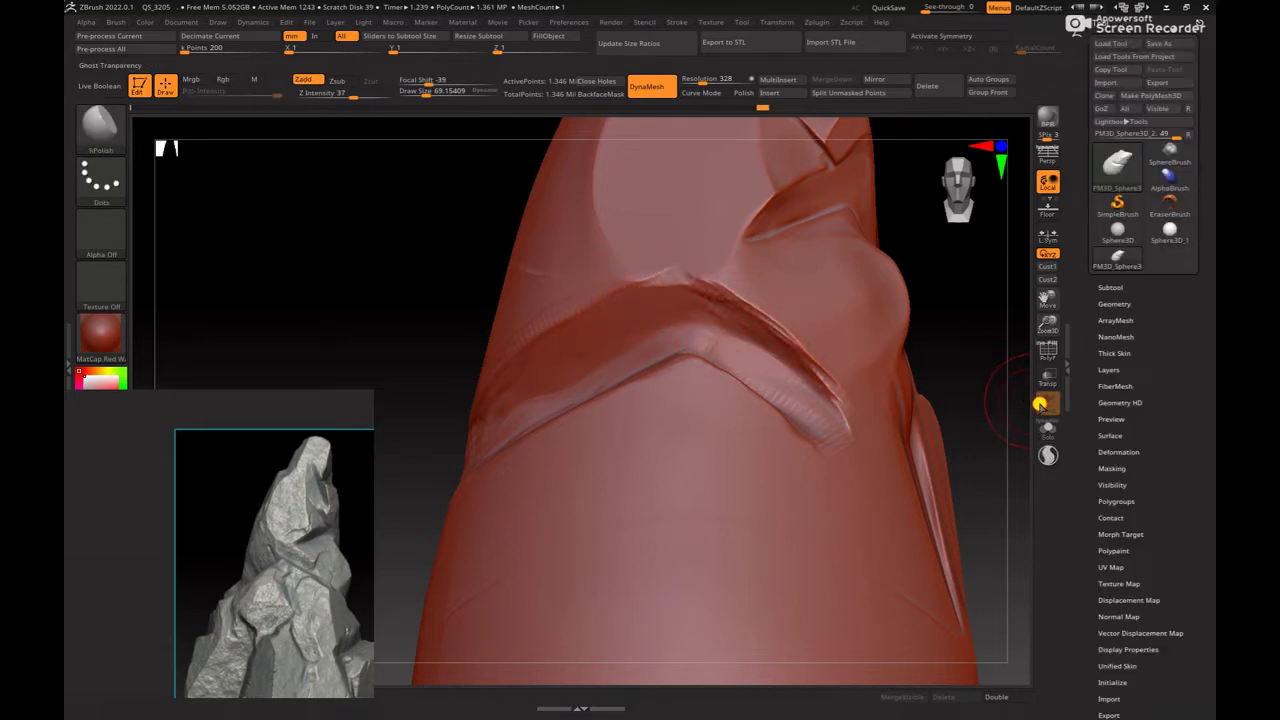
pyautogui.moveTo(971, 380); pyautogui.dragTo(609, 343)
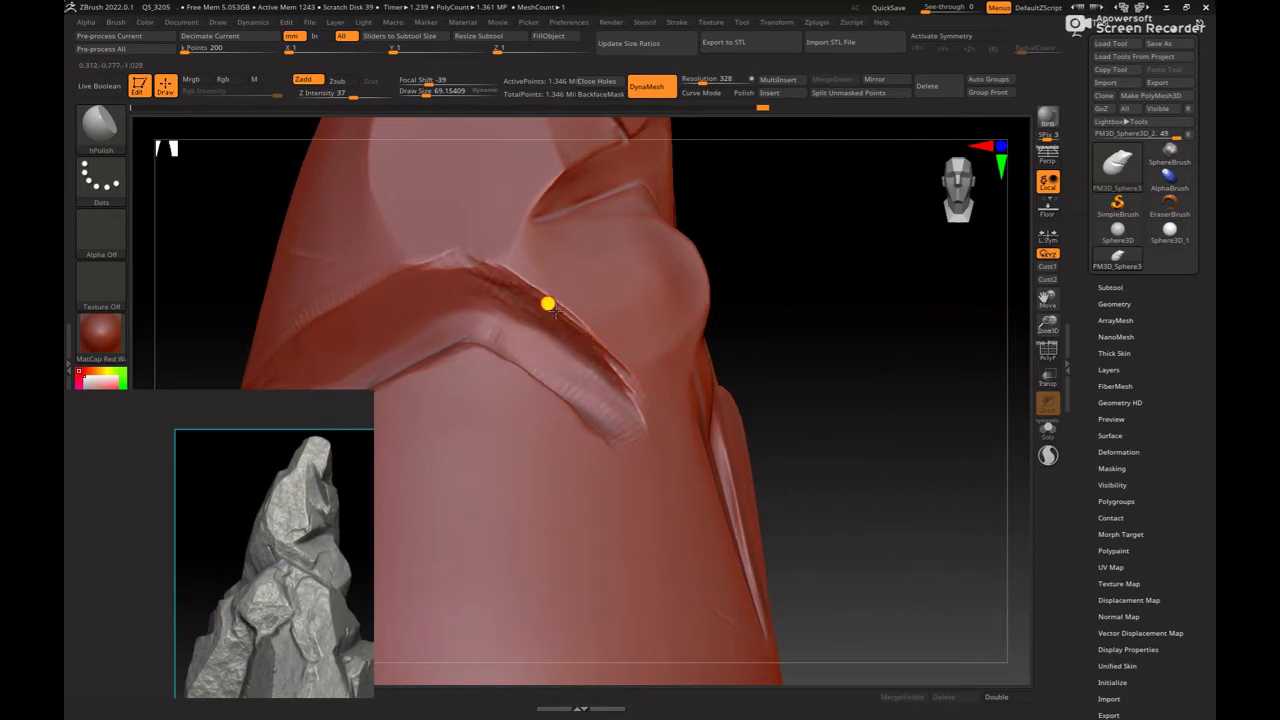
pyautogui.press('space')
pyautogui.press('space')
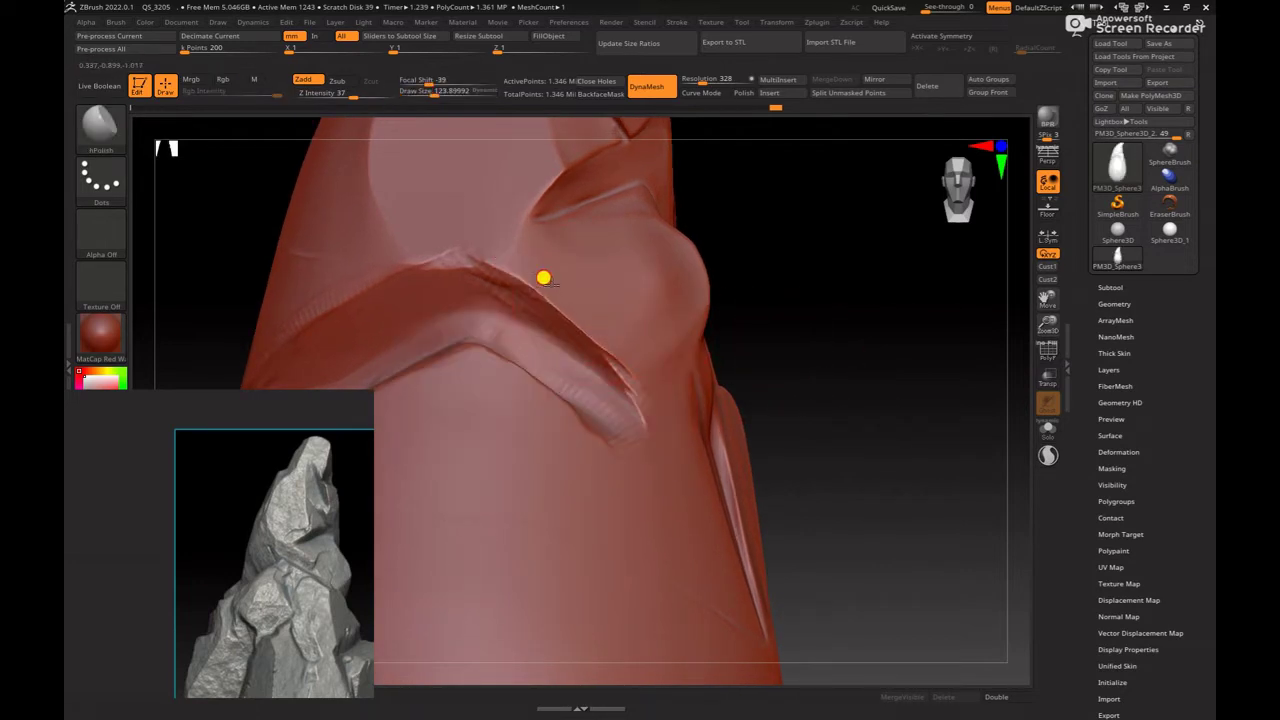
pyautogui.moveTo(906, 323)
pyautogui.mouseDown()
pyautogui.moveTo(906, 354)
pyautogui.moveTo(531, 237)
pyautogui.moveTo(429, 283)
pyautogui.moveTo(428, 237)
pyautogui.mouseUp()
pyautogui.moveTo(387, 310)
pyautogui.mouseDown()
pyautogui.moveTo(429, 280)
pyautogui.moveTo(449, 211)
pyautogui.mouseUp()
pyautogui.moveTo(832, 276)
pyautogui.keyDown('shift'); pyautogui.mouseDown()
pyautogui.moveTo(877, 235)
pyautogui.moveTo(571, 366)
pyautogui.mouseUp(); pyautogui.keyUp('shift')
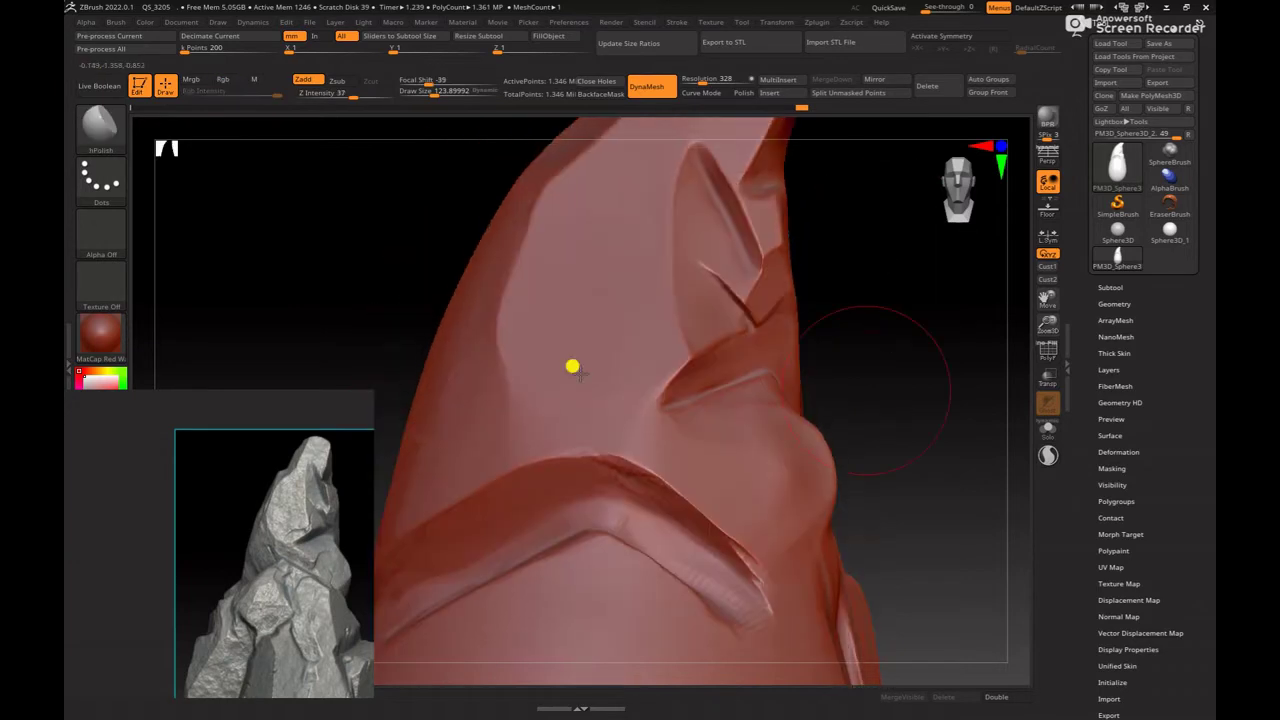
# Step: Reload hPolish at size about 81 and make a small polish stroke on the fold
pyautogui.press('b')
pyautogui.press('m')
pyautogui.press('v')
pyautogui.press('space')
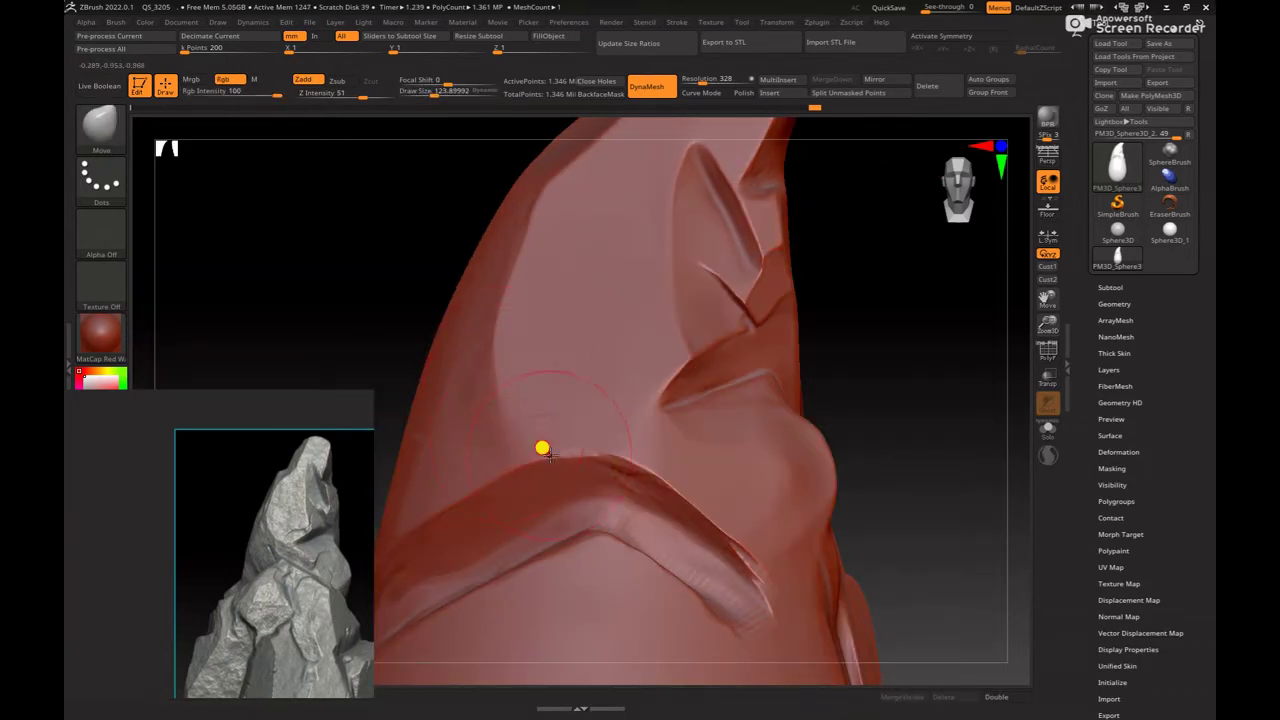
pyautogui.moveTo(840, 354); pyautogui.dragTo(889, 410)
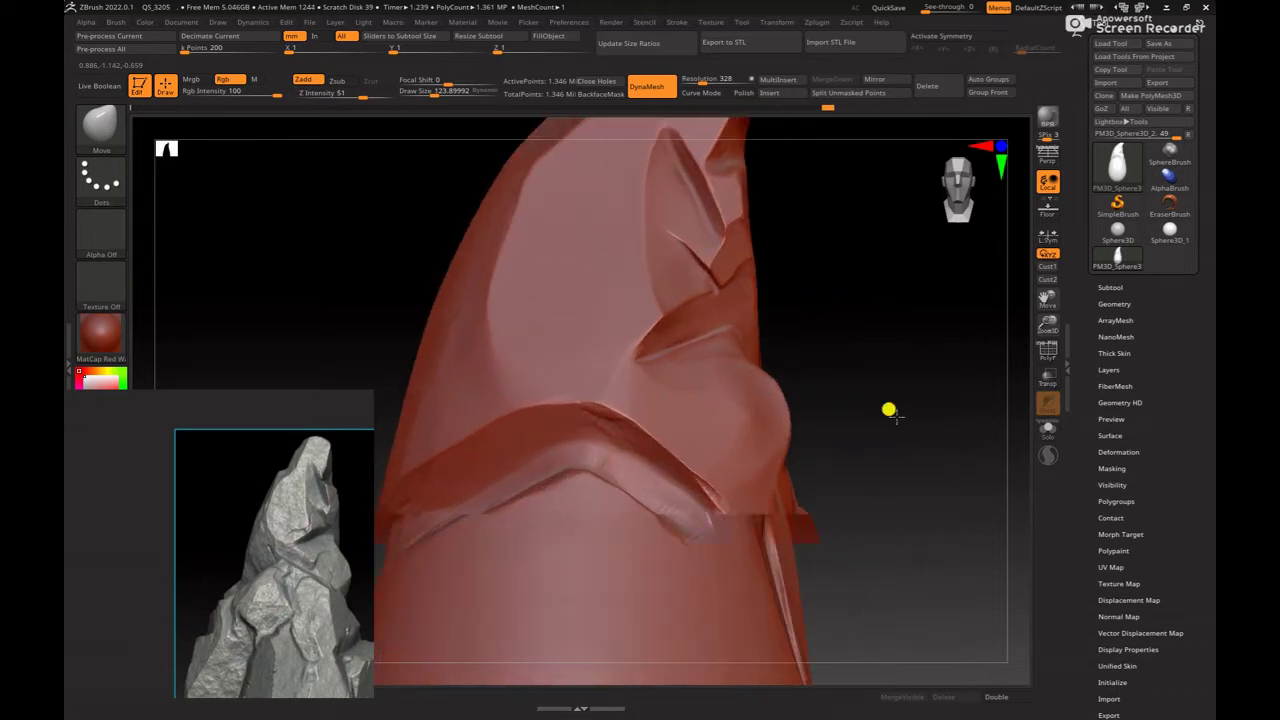
pyautogui.press('b')
pyautogui.press('h')
pyautogui.press('p')
pyautogui.press('space')
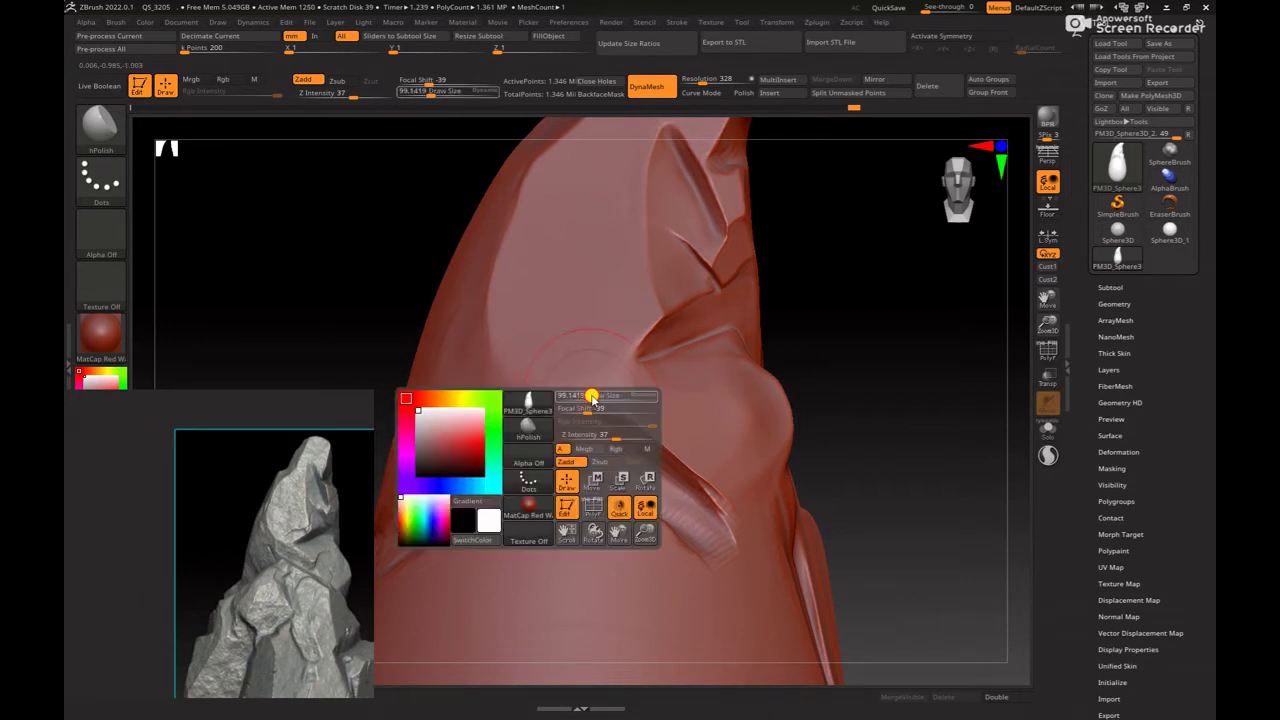
pyautogui.press('space')
pyautogui.moveTo(599, 405)
pyautogui.mouseDown()
pyautogui.moveTo(618, 403)
pyautogui.moveTo(609, 431)
pyautogui.moveTo(521, 416)
pyautogui.mouseUp()
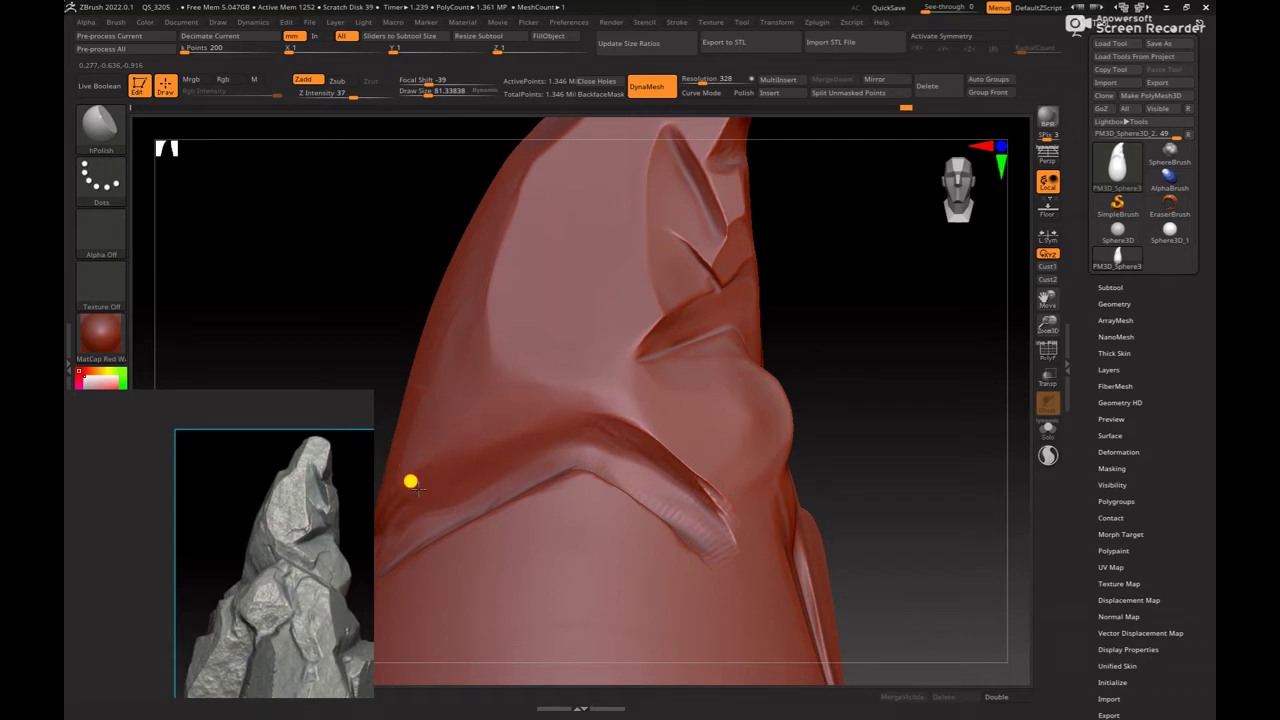
# Step: Polish along the fold from a new angle to sharpen its edge
pyautogui.moveTo(830, 448); pyautogui.dragTo(900, 334)
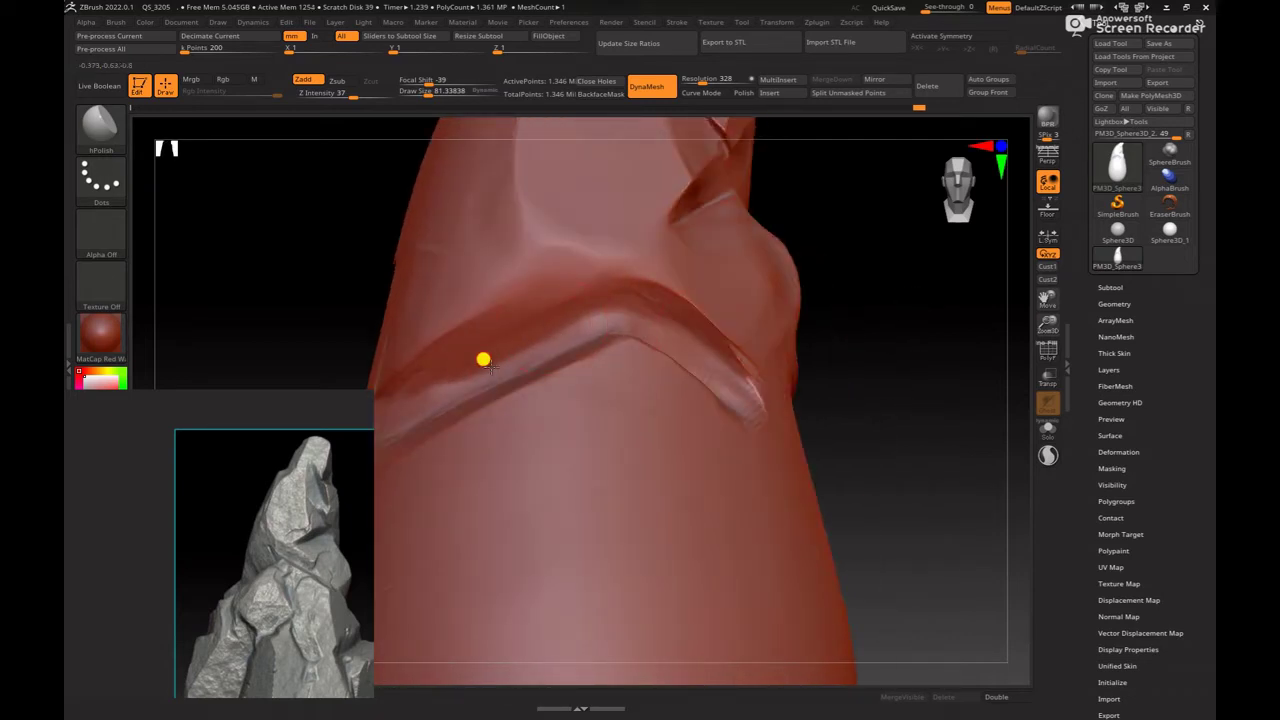
pyautogui.moveTo(457, 364); pyautogui.dragTo(515, 333)
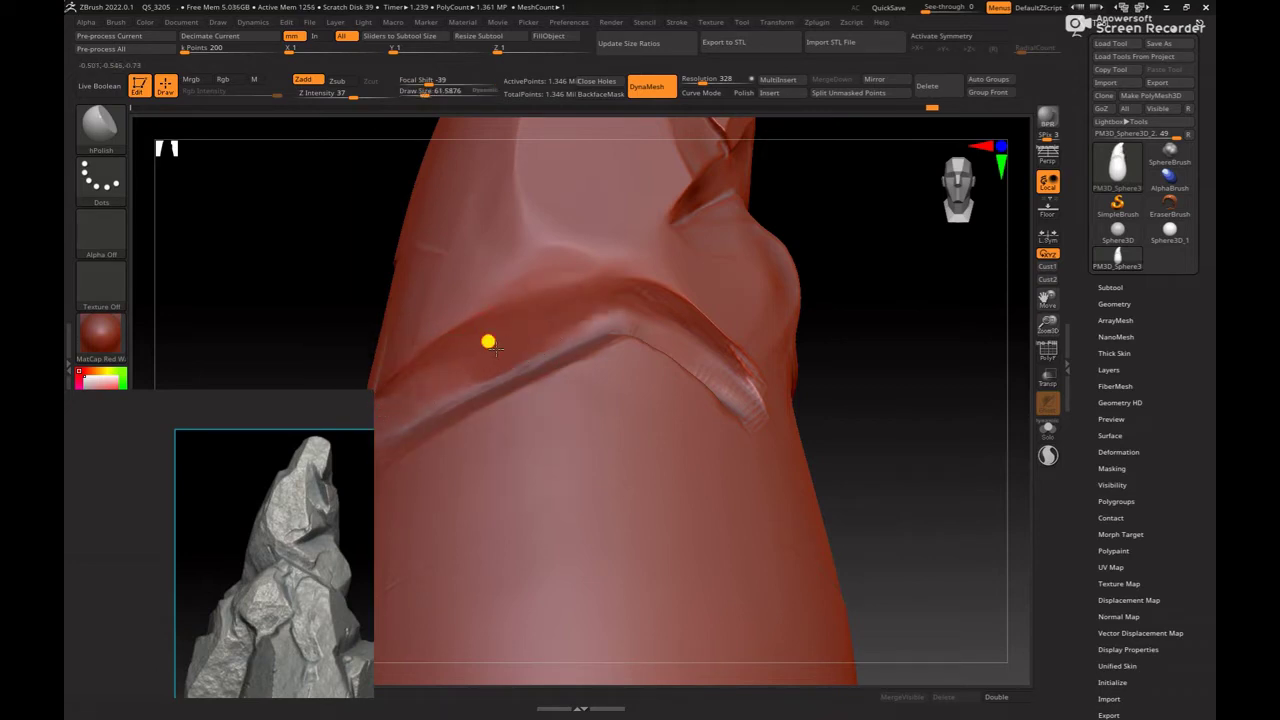
pyautogui.moveTo(770, 314); pyautogui.dragTo(957, 343)
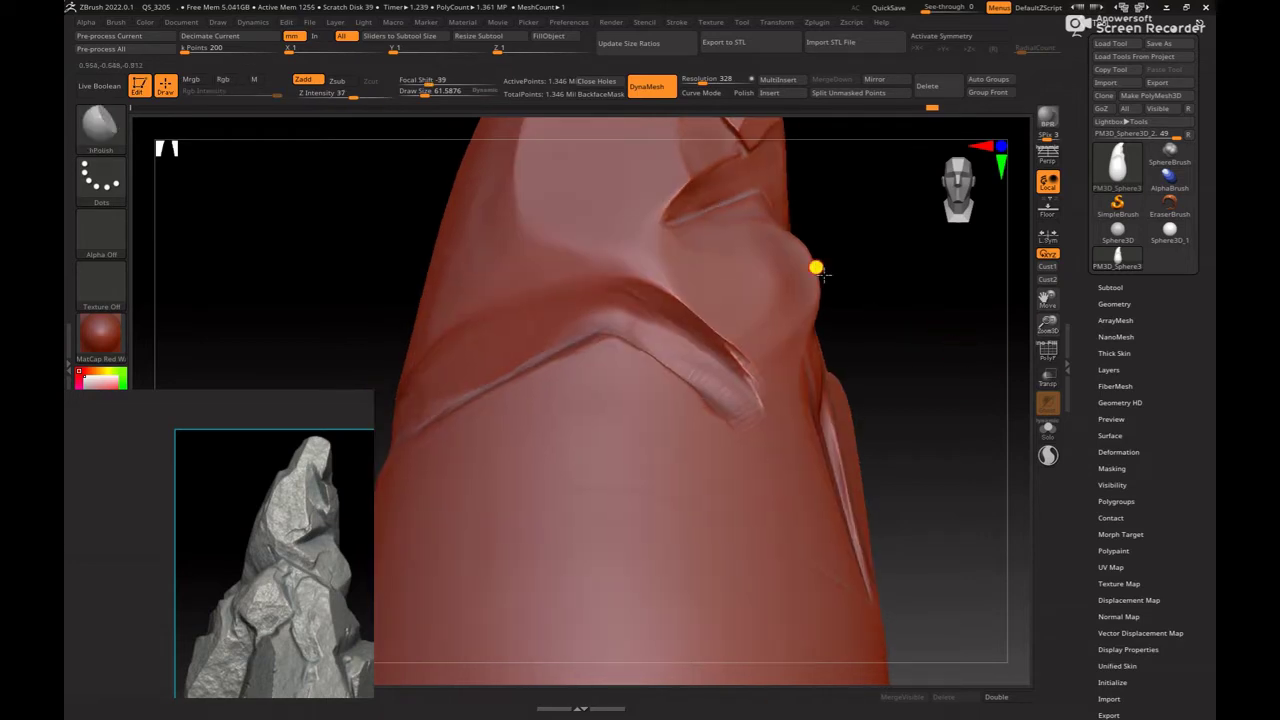
pyautogui.moveTo(814, 266)
pyautogui.keyDown('alt'); pyautogui.mouseDown()
pyautogui.moveTo(780, 286)
pyautogui.moveTo(938, 373)
pyautogui.moveTo(575, 318)
pyautogui.mouseUp(); pyautogui.keyUp('alt')
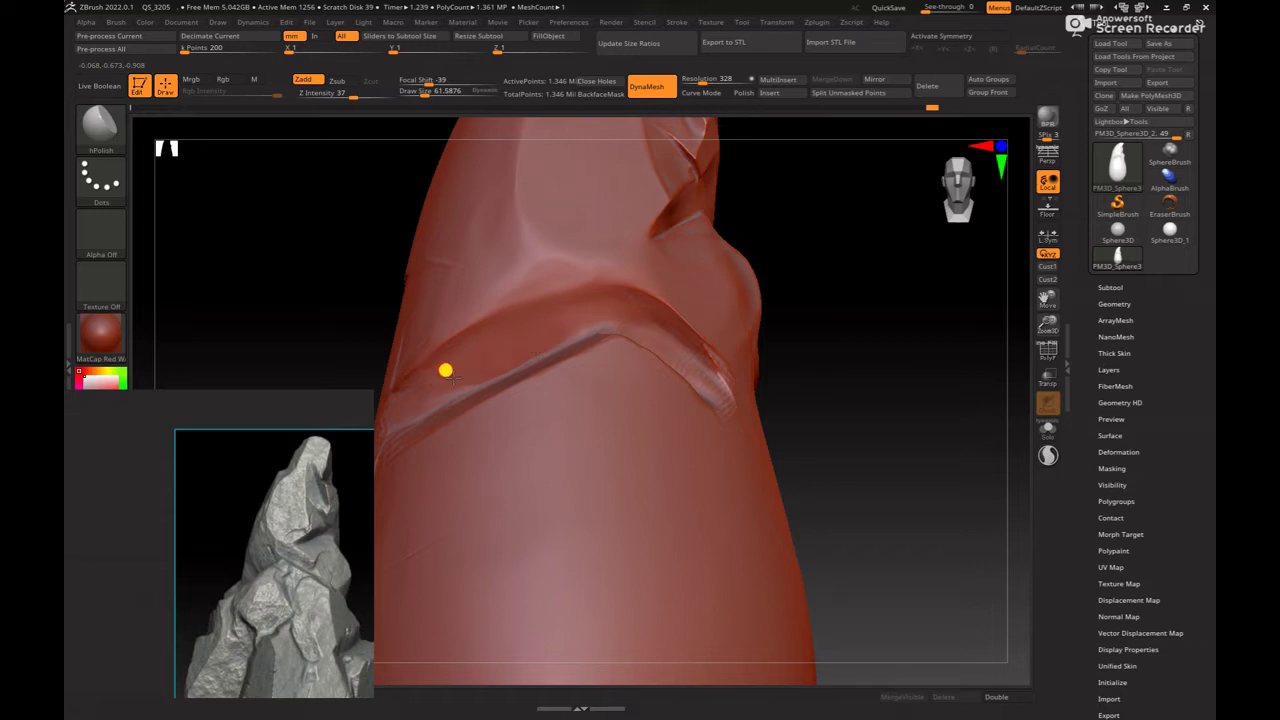
pyautogui.moveTo(829, 327)
pyautogui.mouseDown()
pyautogui.moveTo(851, 331)
pyautogui.moveTo(410, 338)
pyautogui.mouseUp()
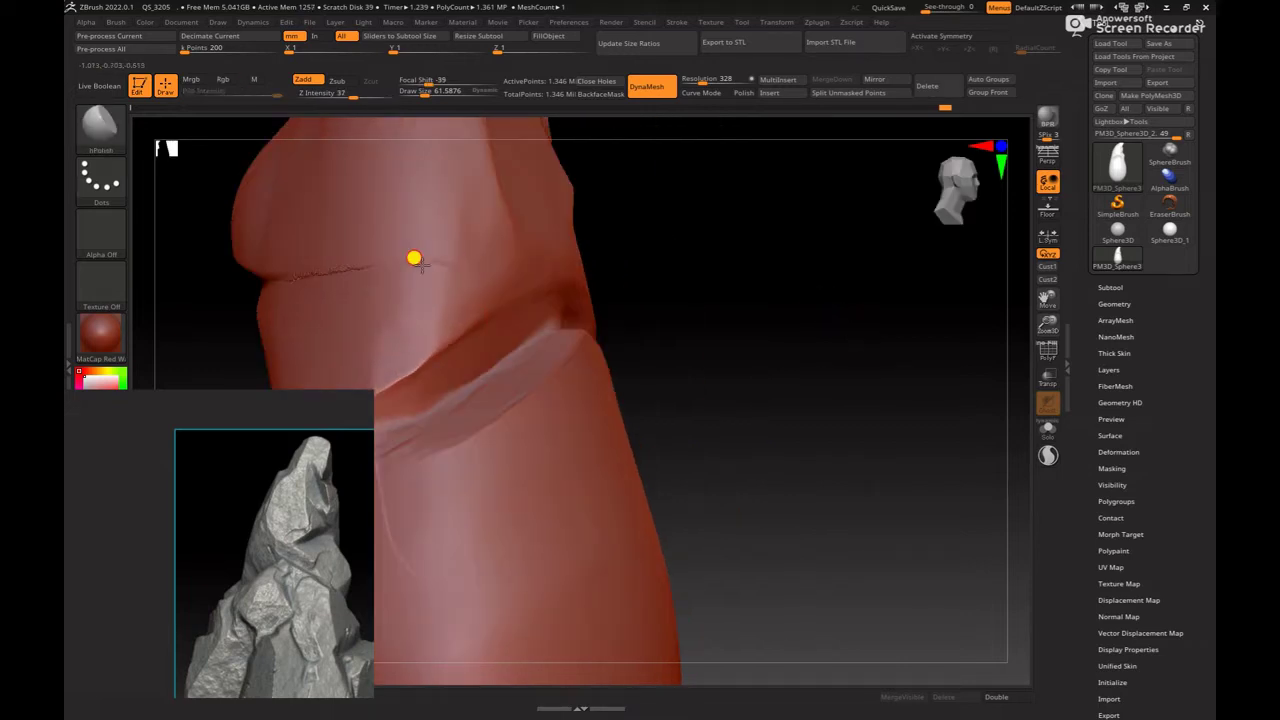
# Step: Smooth the lower crease between the upper block and the base at brush size about 119
pyautogui.moveTo(843, 316)
pyautogui.mouseDown()
pyautogui.moveTo(894, 326)
pyautogui.moveTo(397, 300)
pyautogui.moveTo(471, 277)
pyautogui.mouseUp()
pyautogui.press('shift')
pyautogui.press('ctrl')
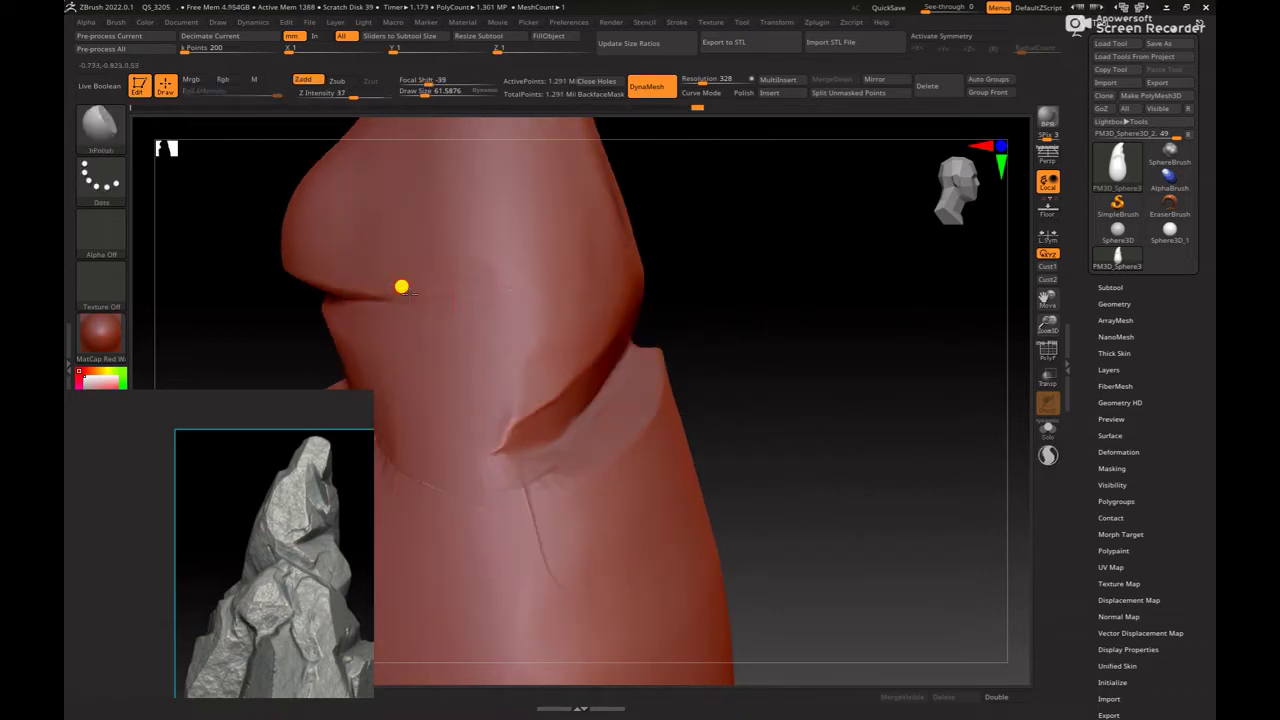
pyautogui.press('space')
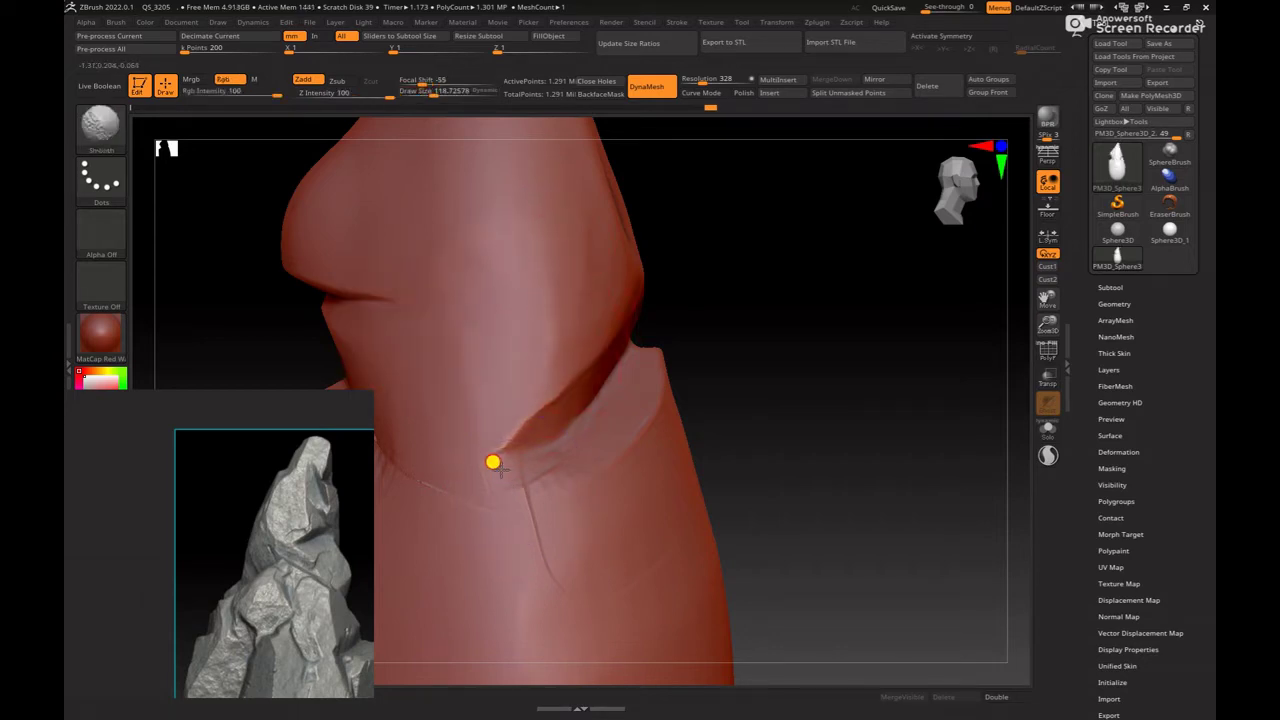
pyautogui.moveTo(829, 383)
pyautogui.mouseDown()
pyautogui.moveTo(850, 332)
pyautogui.moveTo(468, 320)
pyautogui.mouseUp()
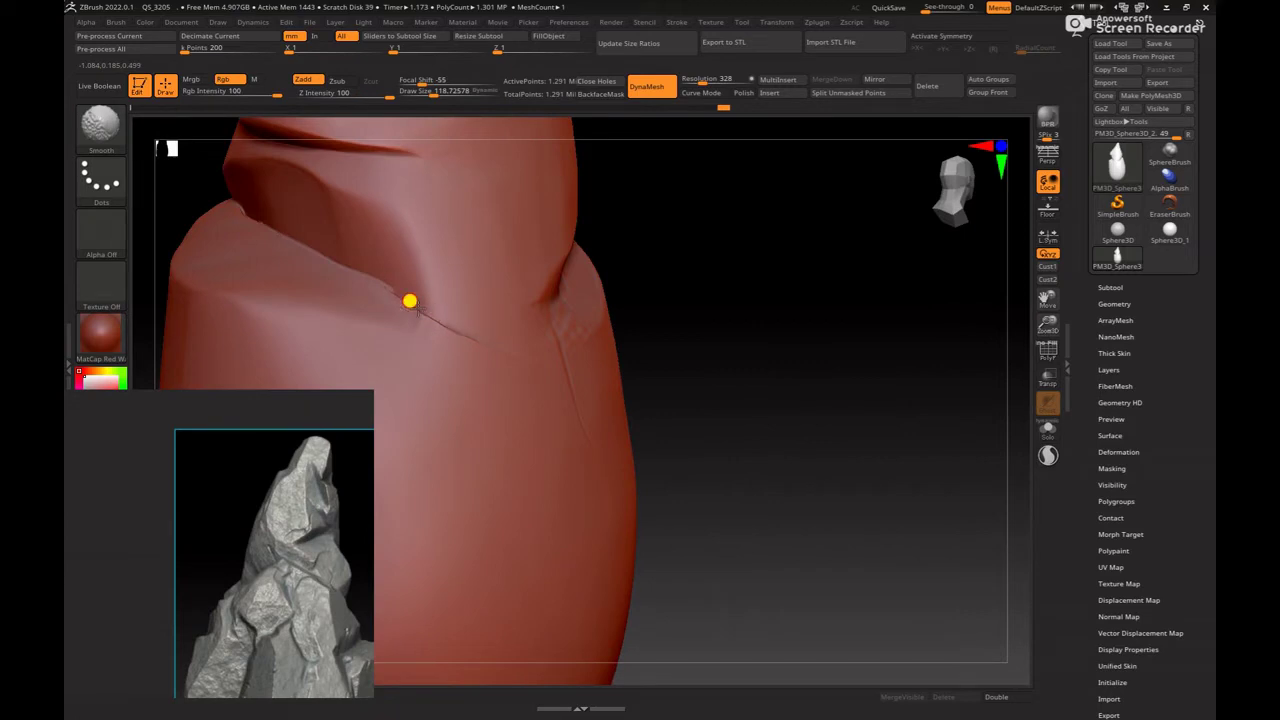
pyautogui.press('ctrl')
pyautogui.press('shift')
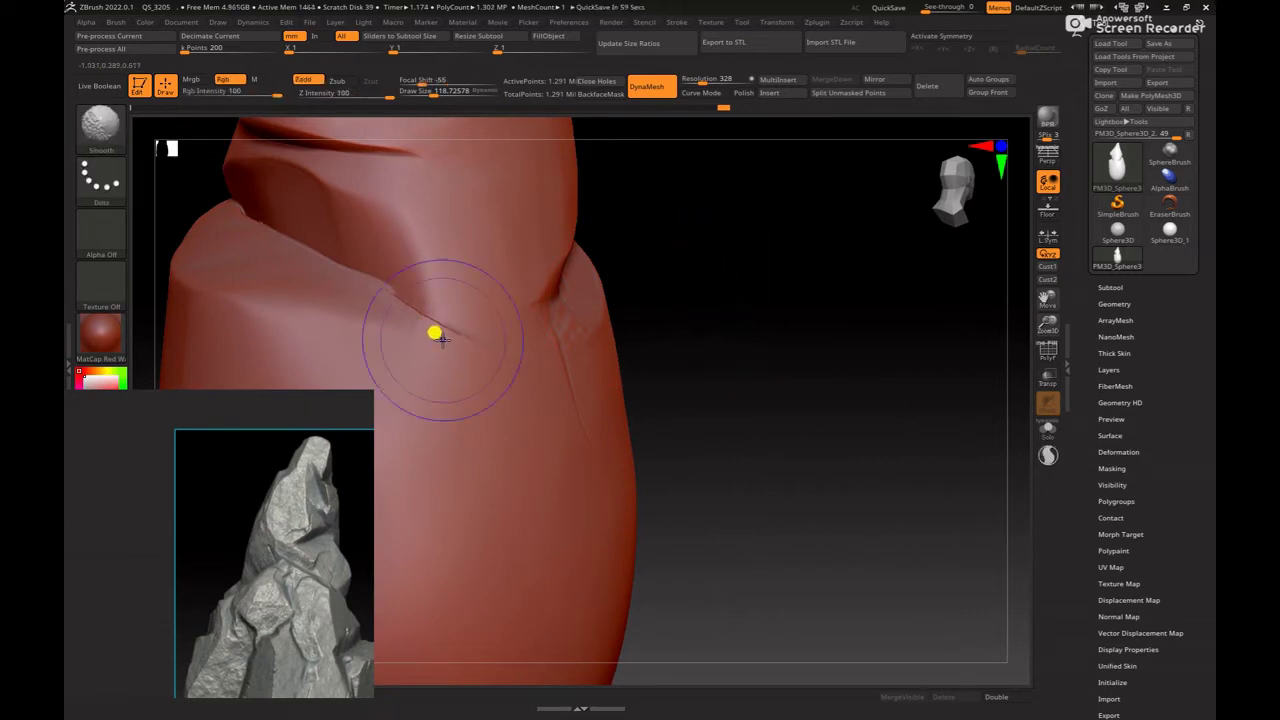
# Step: Refine the crease at brush size about 62 and frame the whole rock in view
pyautogui.press('ctrl')
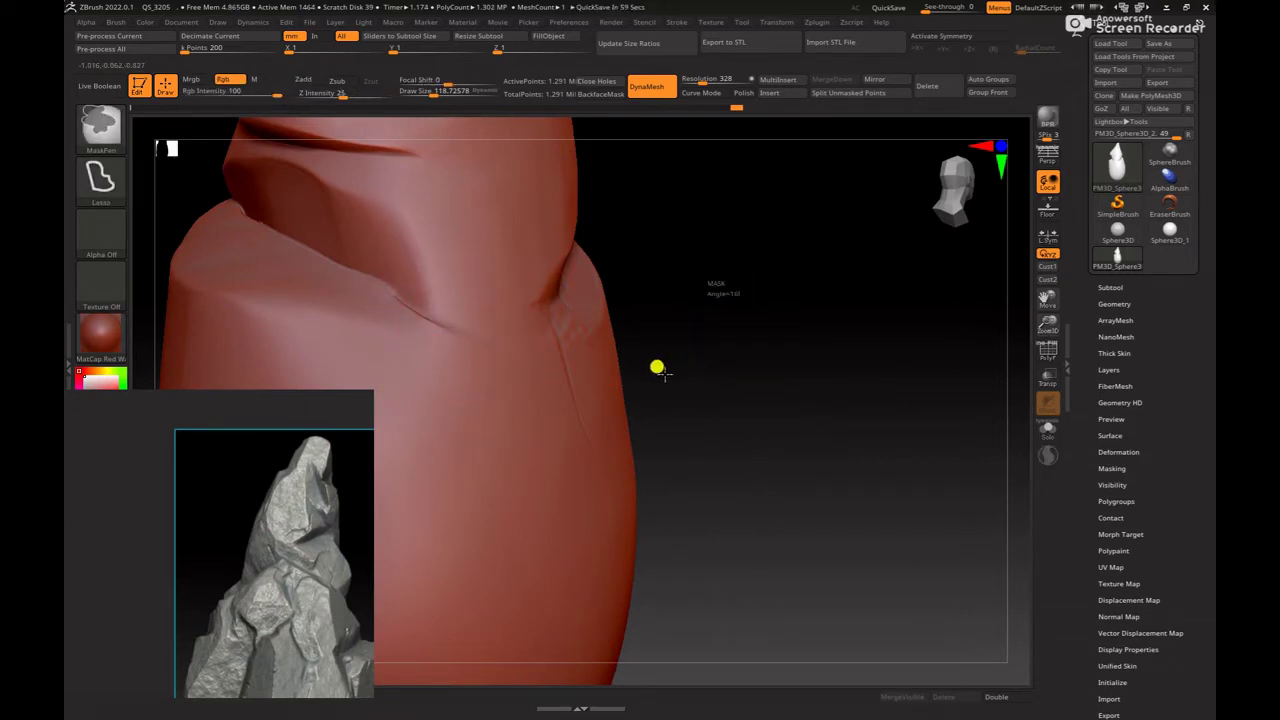
pyautogui.moveTo(391, 306); pyautogui.dragTo(592, 311, button='right')
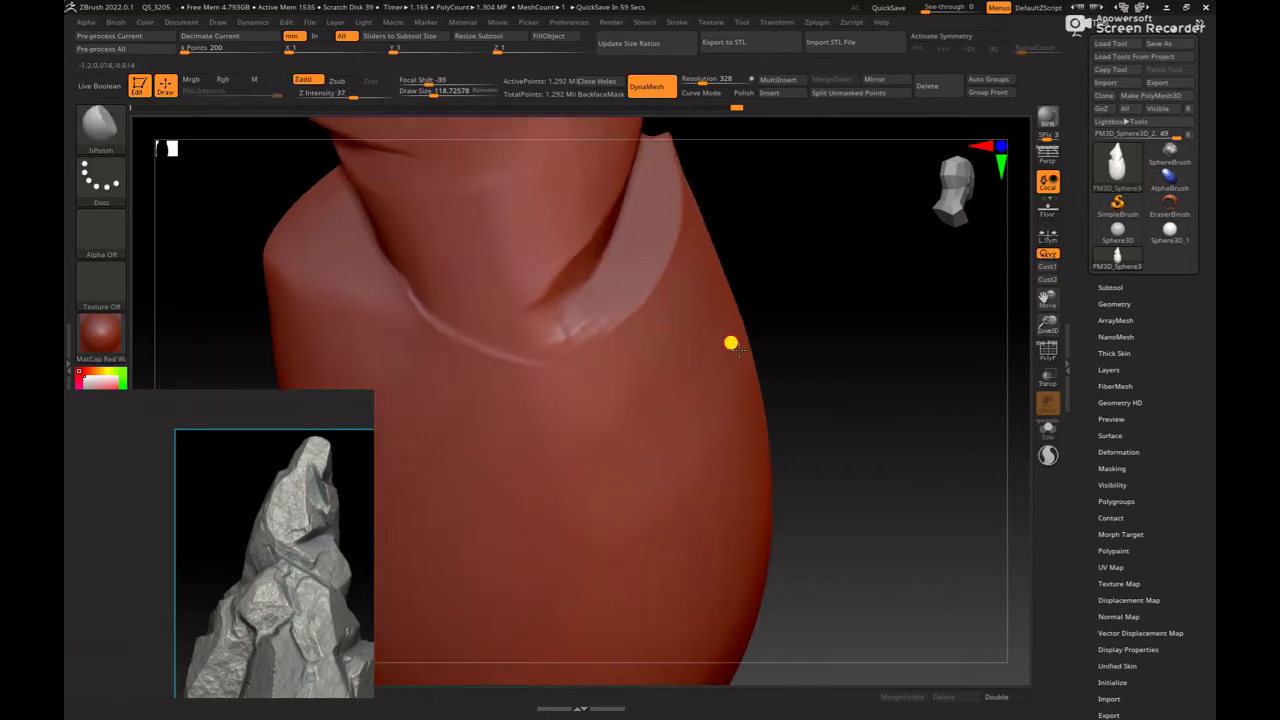
pyautogui.press('[')
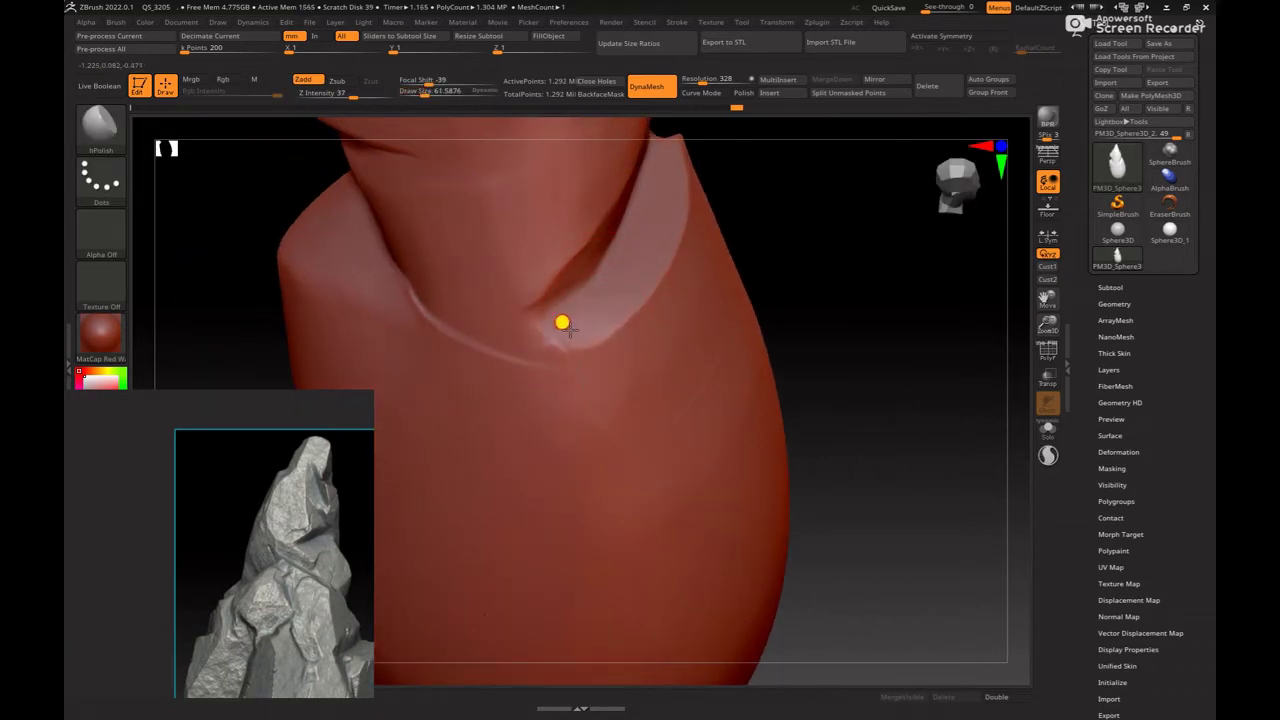
pyautogui.moveTo(833, 249); pyautogui.dragTo(591, 249, button='right')
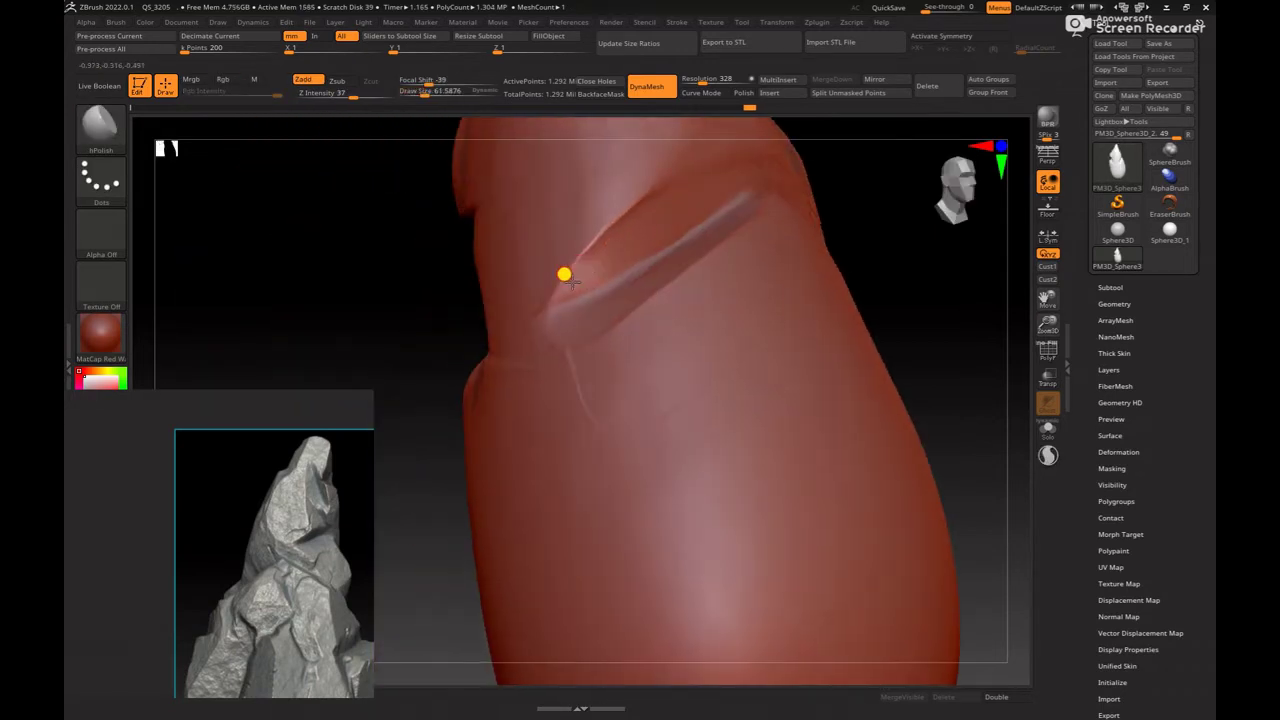
pyautogui.moveTo(509, 277)
pyautogui.mouseDown(button='right')
pyautogui.moveTo(363, 363)
pyautogui.moveTo(903, 278)
pyautogui.moveTo(863, 266)
pyautogui.moveTo(824, 376)
pyautogui.moveTo(877, 334)
pyautogui.moveTo(837, 420)
pyautogui.moveTo(876, 427)
pyautogui.moveTo(786, 366)
pyautogui.moveTo(820, 369)
pyautogui.moveTo(809, 380)
pyautogui.moveTo(829, 351)
pyautogui.moveTo(840, 377)
pyautogui.moveTo(891, 383)
pyautogui.mouseUp(button='right')
pyautogui.press('f')
pyautogui.press('b')
pyautogui.press('b')
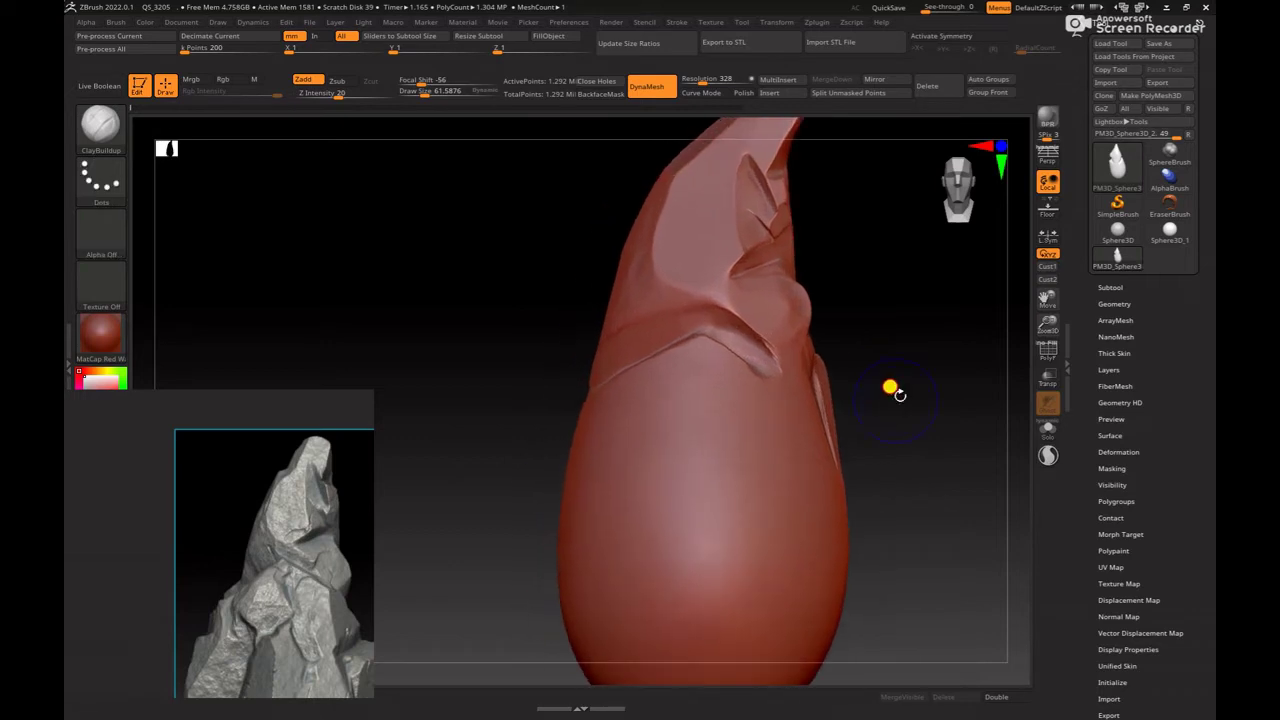
# Step: Lasso-mask bands across the rock, then invert the mask
pyautogui.moveTo(563, 391)
pyautogui.keyDown('ctrl'); pyautogui.mouseDown()
pyautogui.moveTo(691, 294)
pyautogui.moveTo(830, 330)
pyautogui.mouseUp(); pyautogui.keyUp('ctrl')
pyautogui.moveTo(894, 337)
pyautogui.mouseDown(button='right')
pyautogui.moveTo(946, 360)
pyautogui.moveTo(994, 414)
pyautogui.moveTo(720, 344)
pyautogui.mouseUp(button='right')
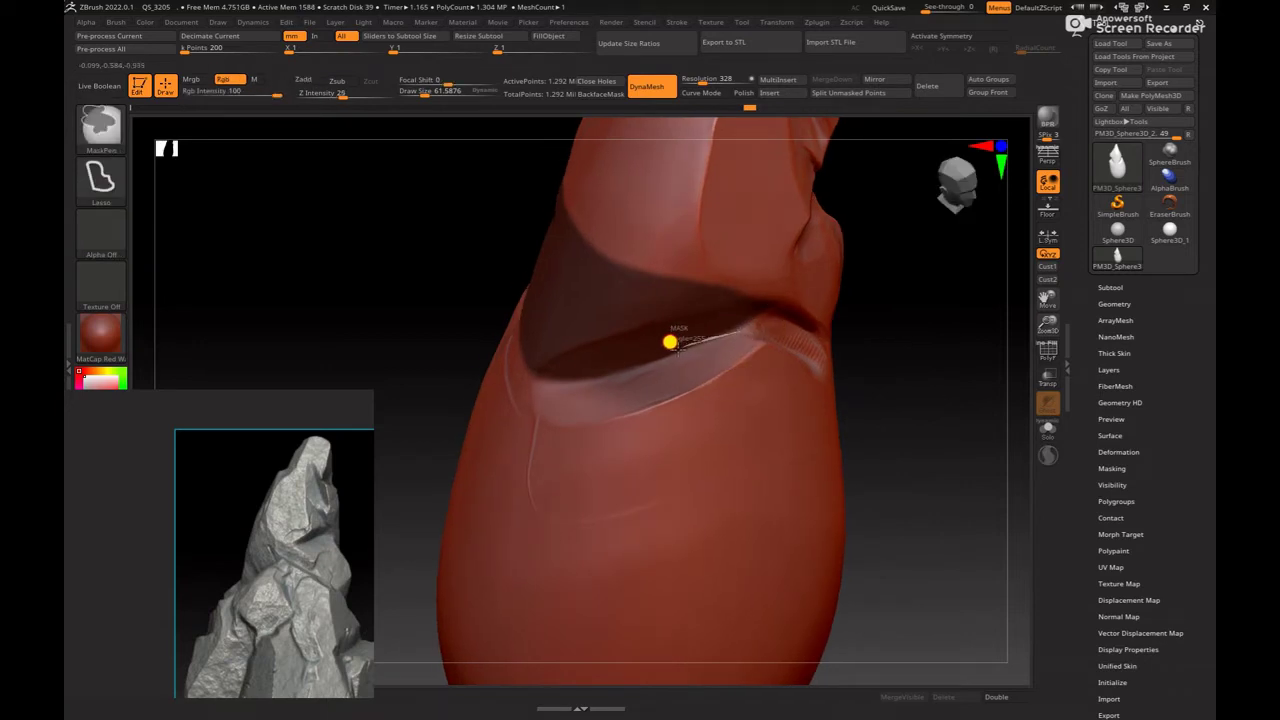
pyautogui.keyDown('ctrl'); pyautogui.moveTo(734, 324); pyautogui.dragTo(712, 331); pyautogui.keyUp('ctrl')
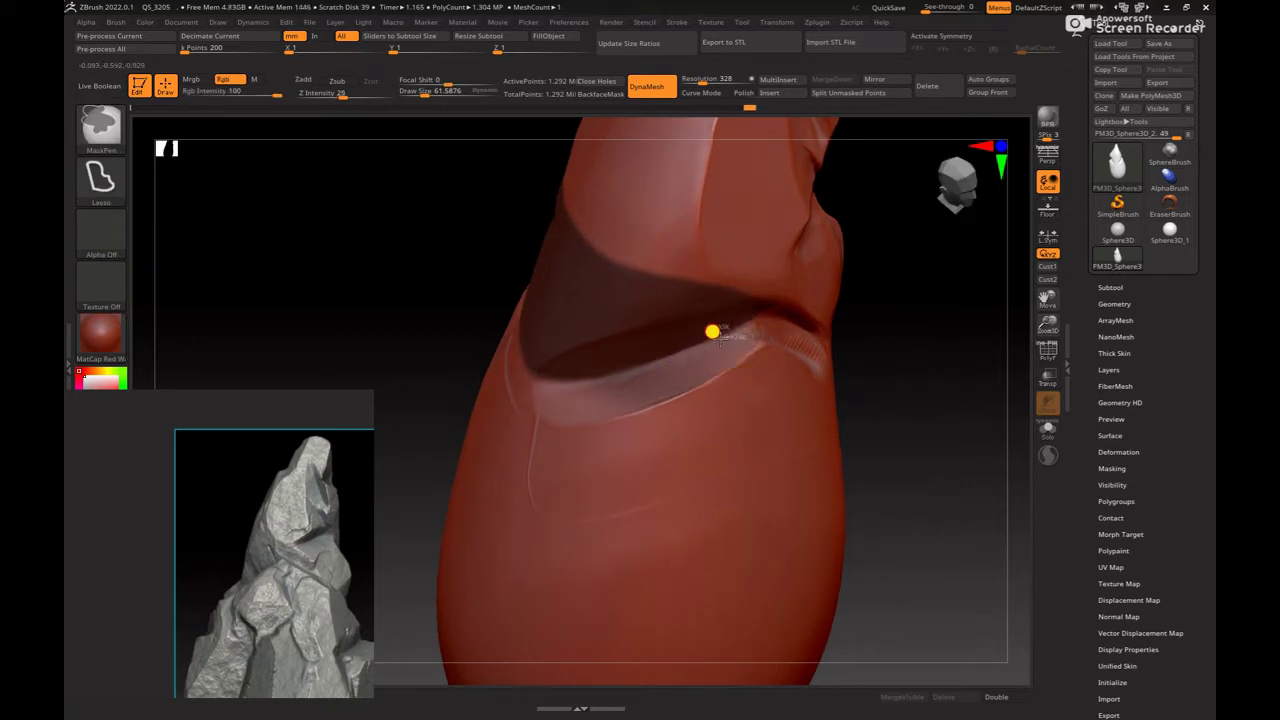
pyautogui.moveTo(440, 423)
pyautogui.keyDown('ctrl'); pyautogui.mouseDown()
pyautogui.moveTo(943, 408)
pyautogui.moveTo(891, 351)
pyautogui.moveTo(586, 323)
pyautogui.mouseUp(); pyautogui.keyUp('ctrl')
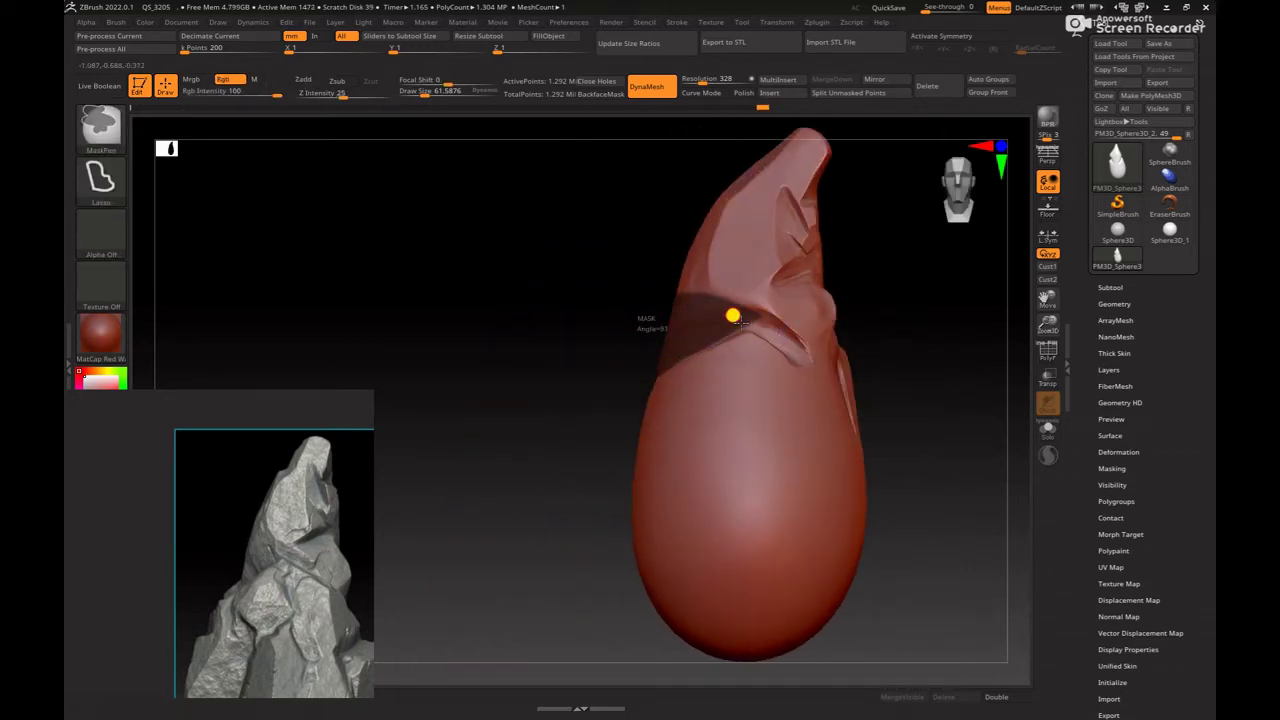
pyautogui.keyDown('ctrl'); pyautogui.moveTo(733, 316); pyautogui.dragTo(740, 318); pyautogui.keyUp('ctrl')
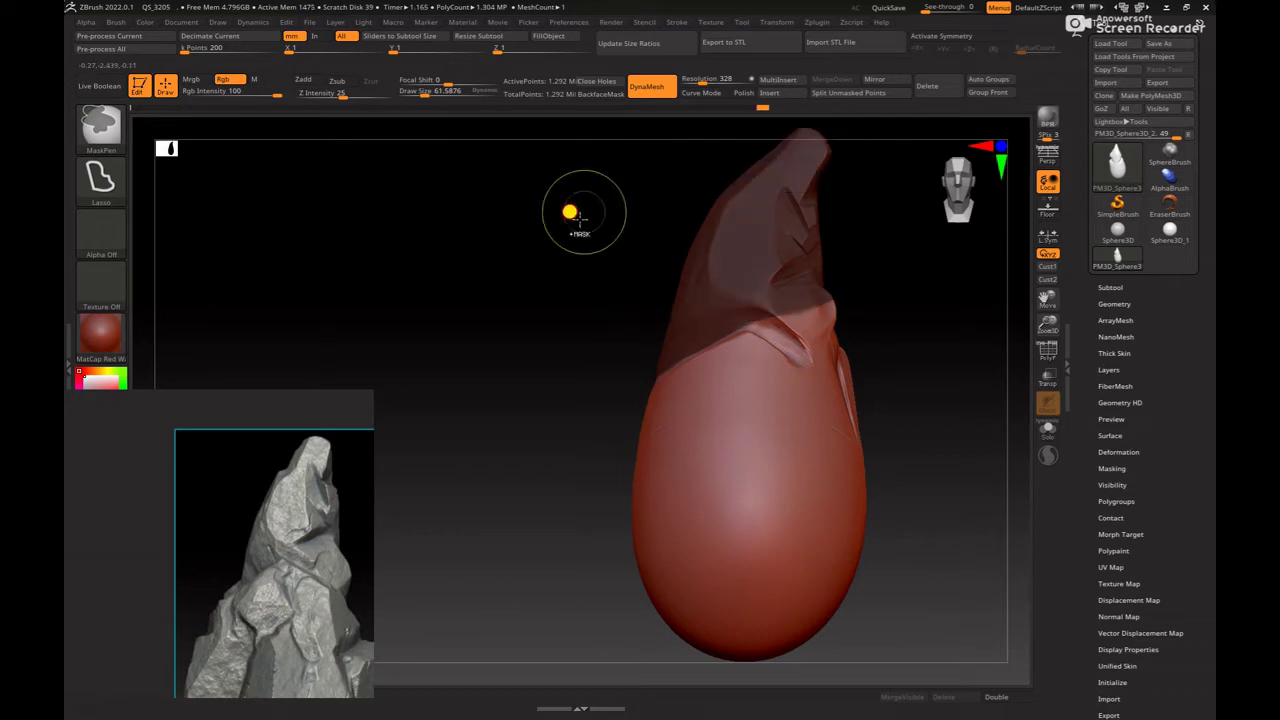
pyautogui.keyDown('ctrl'); pyautogui.click(554, 314); pyautogui.keyUp('ctrl')
# Step: Load the Move brush and set its draw size to about 169
pyautogui.press('b')
pyautogui.press('m')
pyautogui.press('v')
pyautogui.press('space')
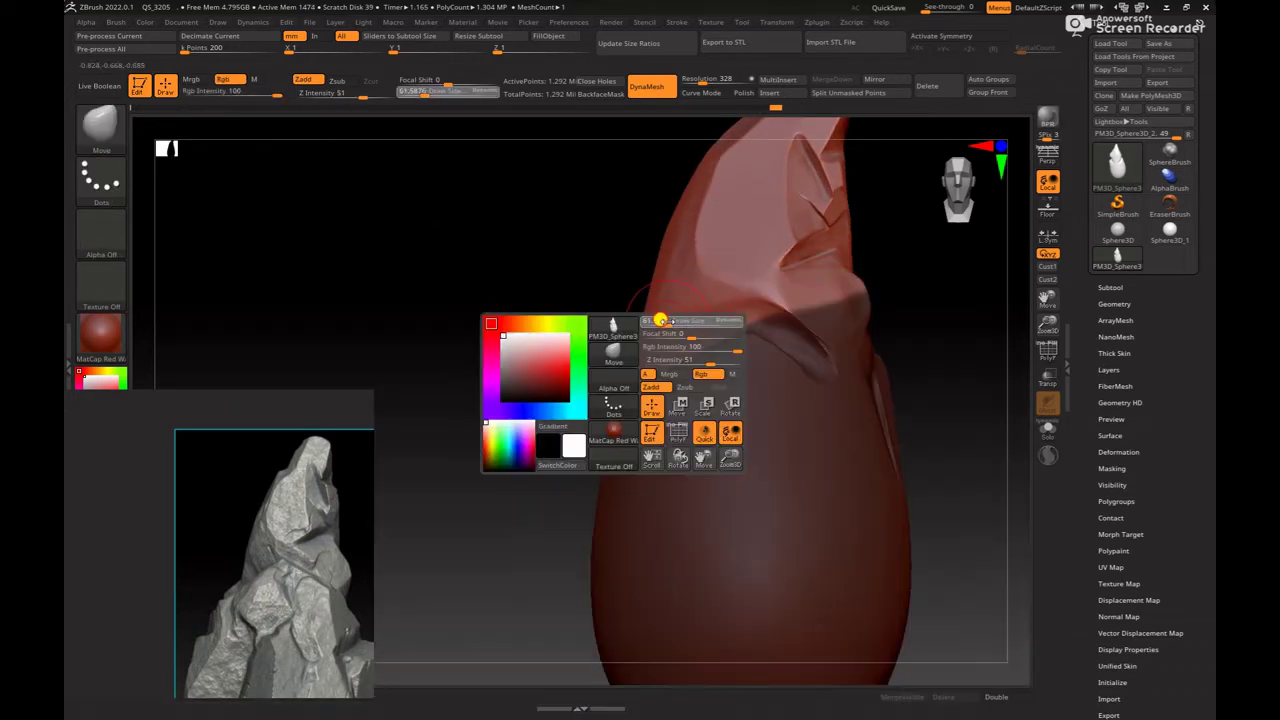
pyautogui.moveTo(660, 320); pyautogui.dragTo(625, 384)
pyautogui.press('space')
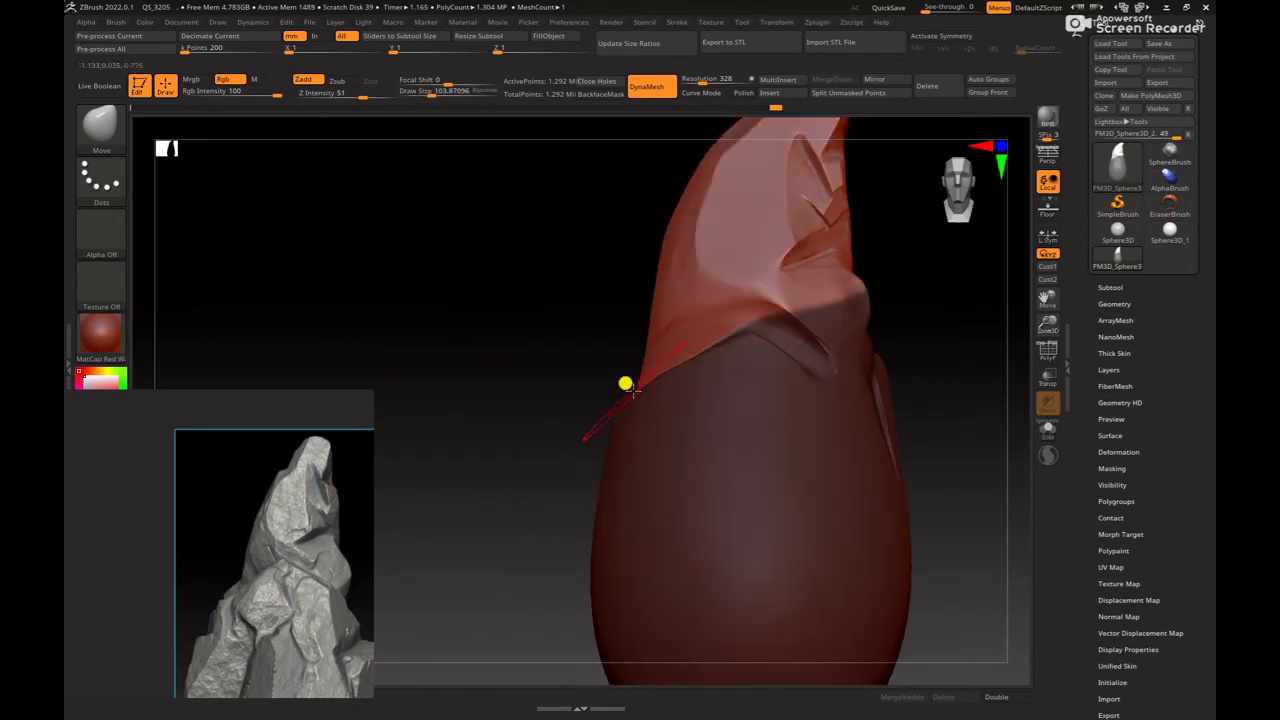
# Step: Push the upper rock's left flank inward with an enlarged Move brush, then zoom out
pyautogui.moveTo(575, 385)
pyautogui.mouseDown()
pyautogui.moveTo(703, 374)
pyautogui.moveTo(651, 366)
pyautogui.moveTo(597, 392)
pyautogui.moveTo(771, 349)
pyautogui.moveTo(846, 374)
pyautogui.moveTo(808, 385)
pyautogui.moveTo(883, 437)
pyautogui.moveTo(863, 429)
pyautogui.mouseUp()
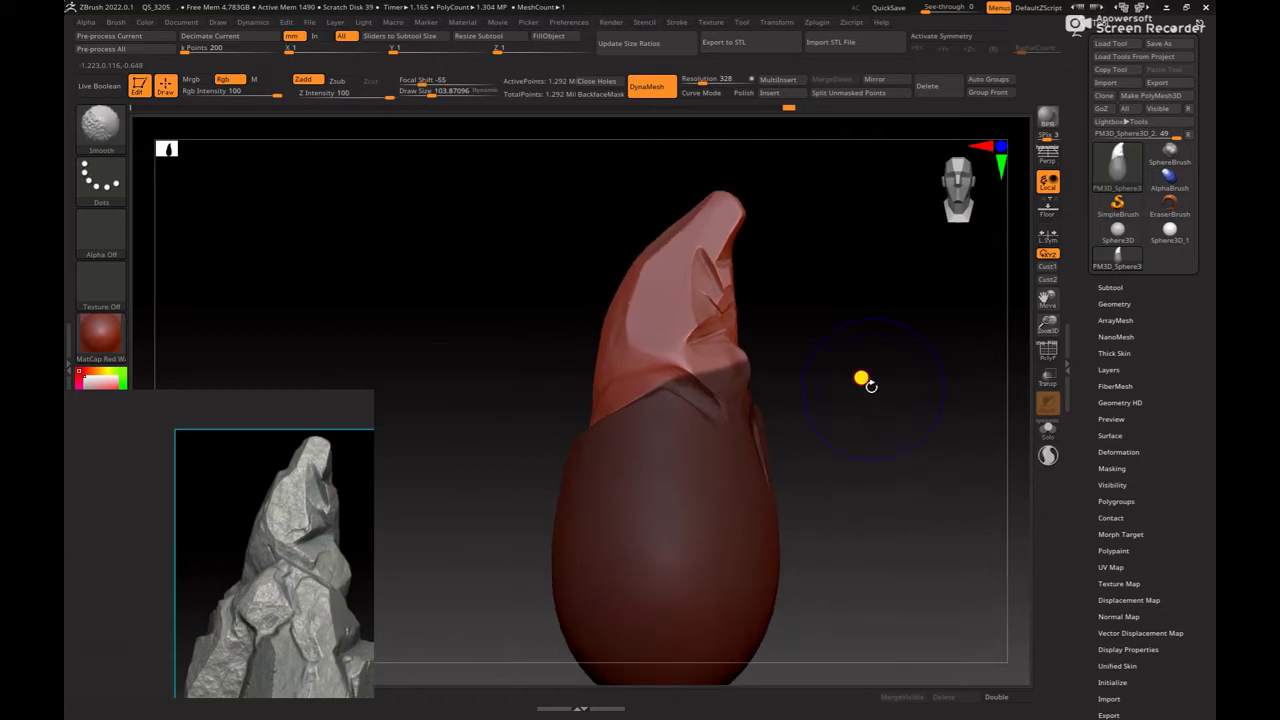
pyautogui.moveTo(860, 374)
pyautogui.mouseDown()
pyautogui.moveTo(880, 411)
pyautogui.moveTo(854, 346)
pyautogui.moveTo(877, 434)
pyautogui.mouseUp()
pyautogui.press('space')
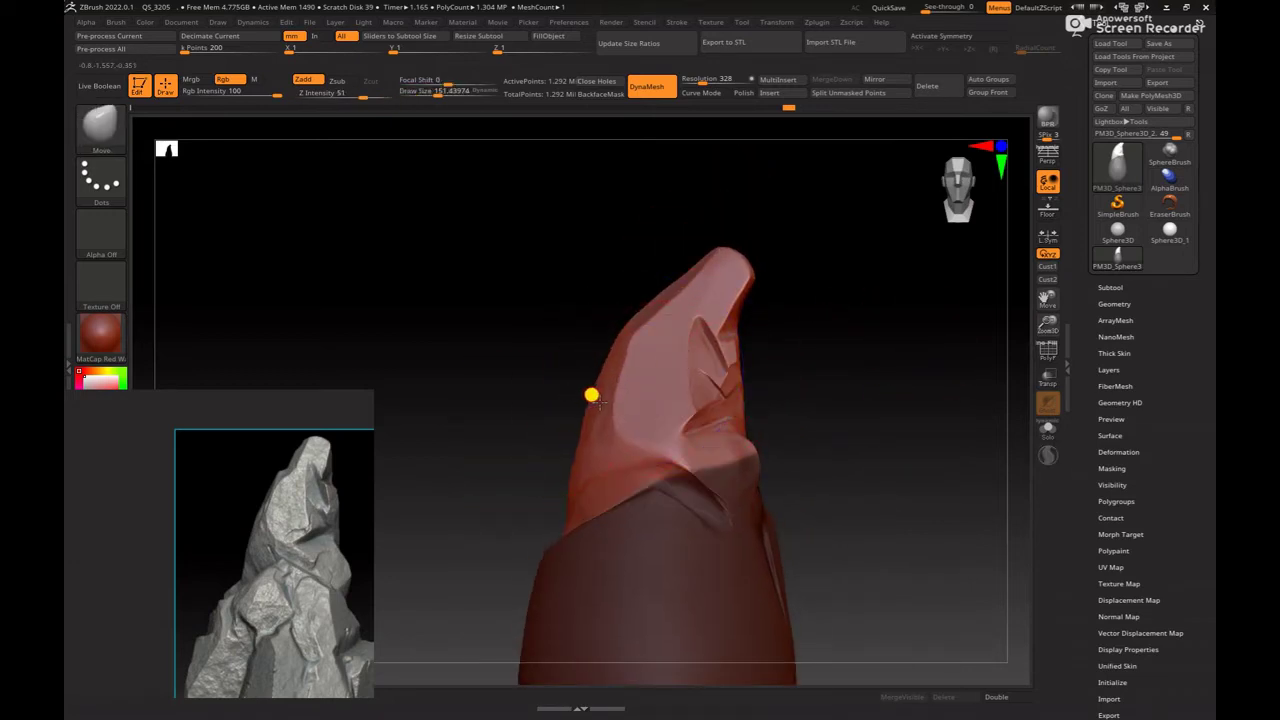
pyautogui.moveTo(557, 383); pyautogui.dragTo(574, 394)
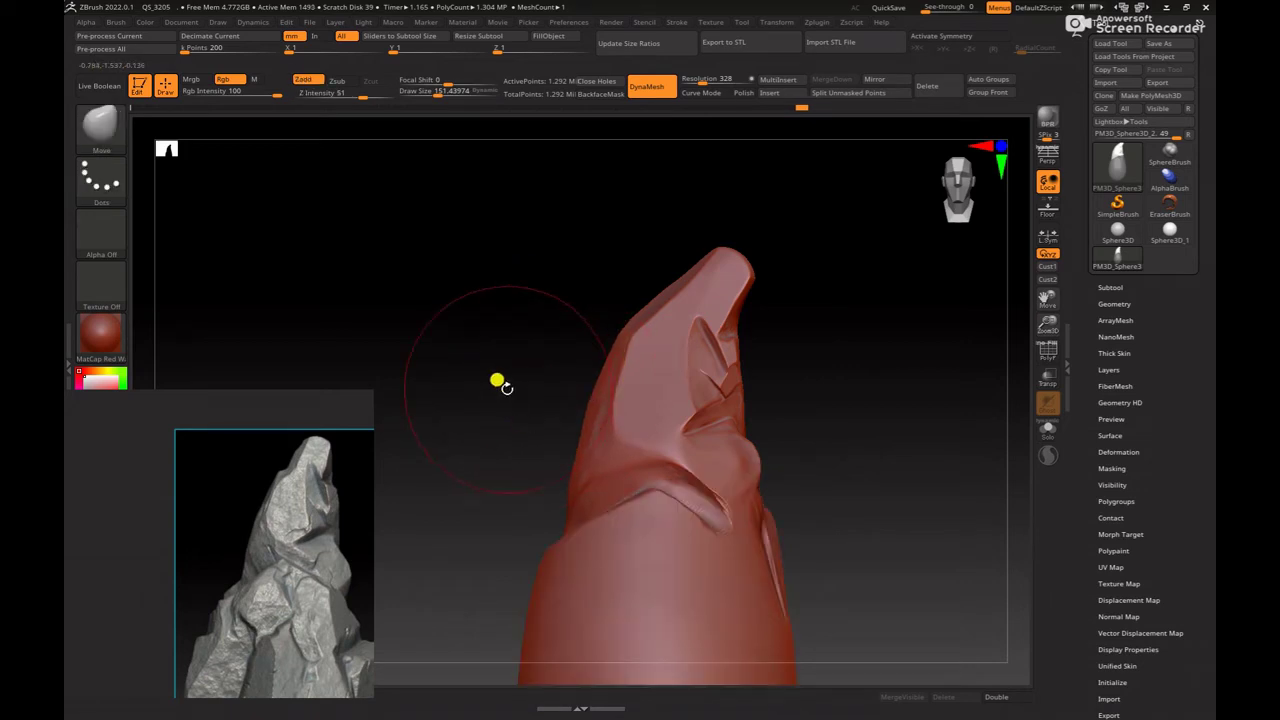
pyautogui.keyDown('ctrl'); pyautogui.moveTo(446, 380); pyautogui.dragTo(432, 397, button='right'); pyautogui.keyUp('ctrl')
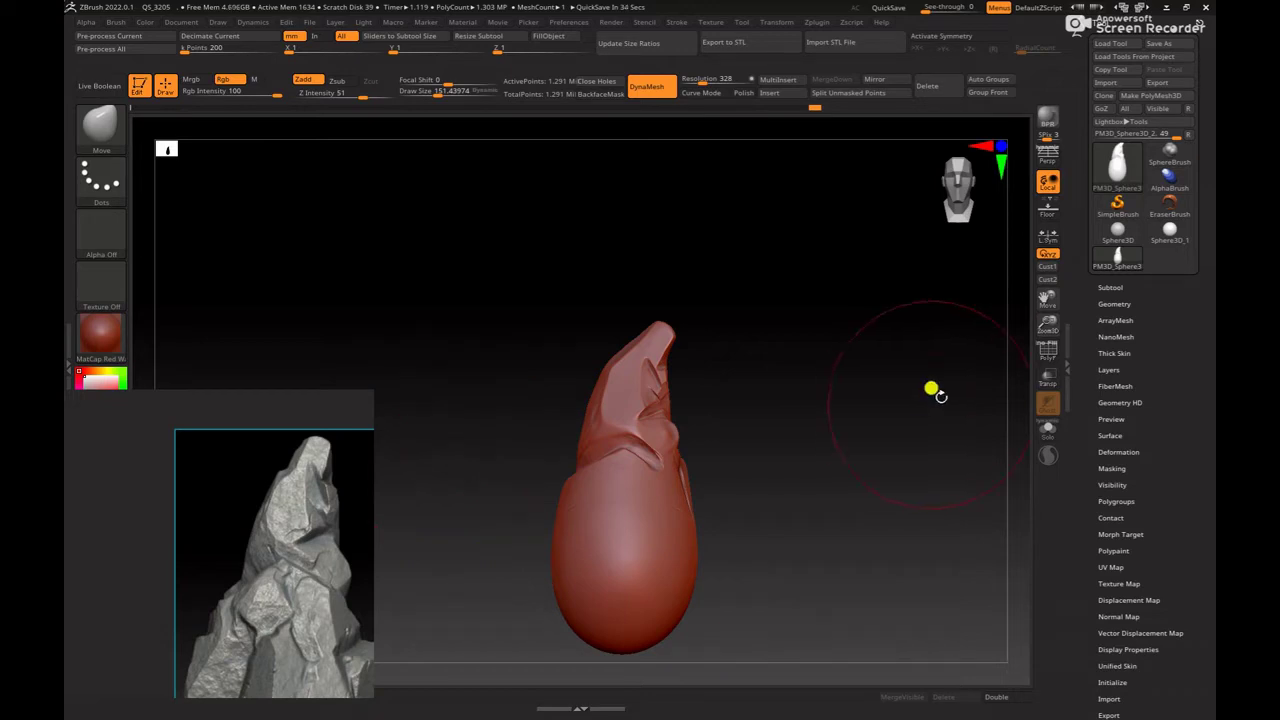
# Step: Load a smaller hPolish brush and turn the rock to face the front crease
pyautogui.moveTo(800, 505)
pyautogui.keyDown('alt'); pyautogui.mouseDown()
pyautogui.moveTo(886, 560)
pyautogui.moveTo(766, 440)
pyautogui.moveTo(811, 466)
pyautogui.moveTo(880, 478)
pyautogui.moveTo(823, 437)
pyautogui.moveTo(840, 486)
pyautogui.mouseUp(); pyautogui.keyUp('alt')
pyautogui.press('b')
pyautogui.press('h')
pyautogui.press('p')
pyautogui.press('space')
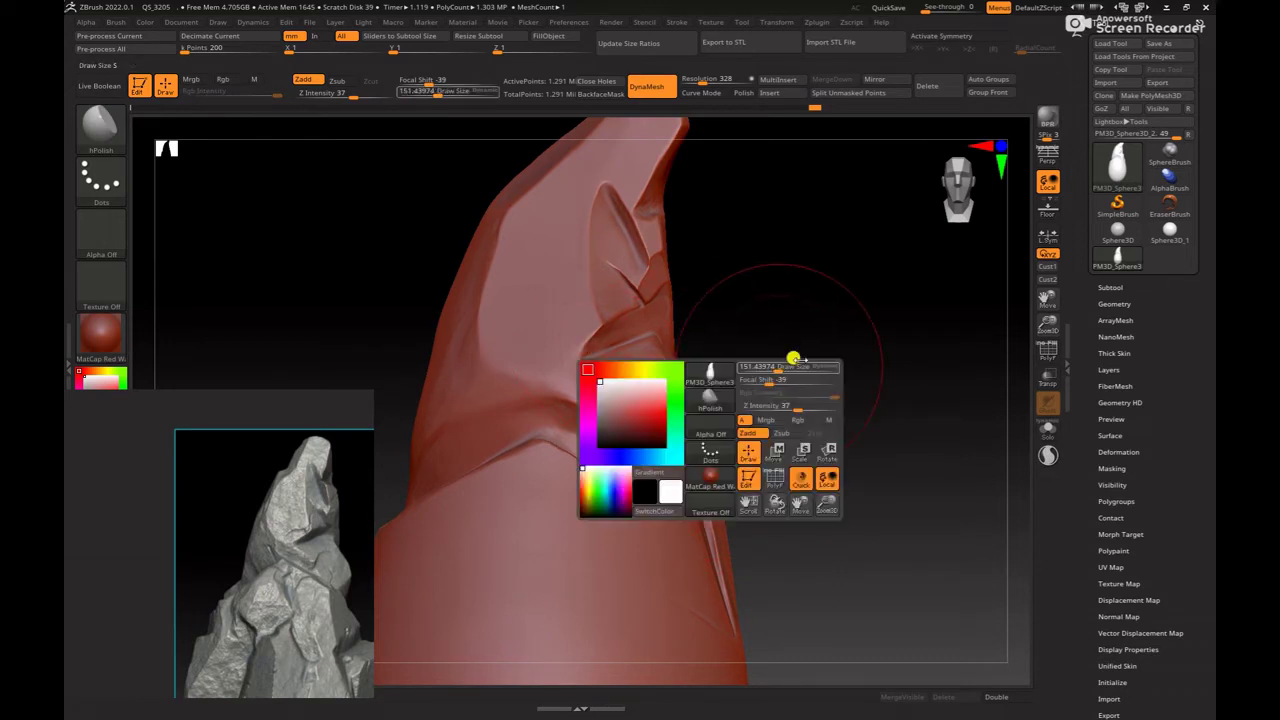
pyautogui.moveTo(748, 331)
pyautogui.mouseDown()
pyautogui.moveTo(760, 343)
pyautogui.moveTo(657, 382)
pyautogui.moveTo(594, 378)
pyautogui.mouseUp()
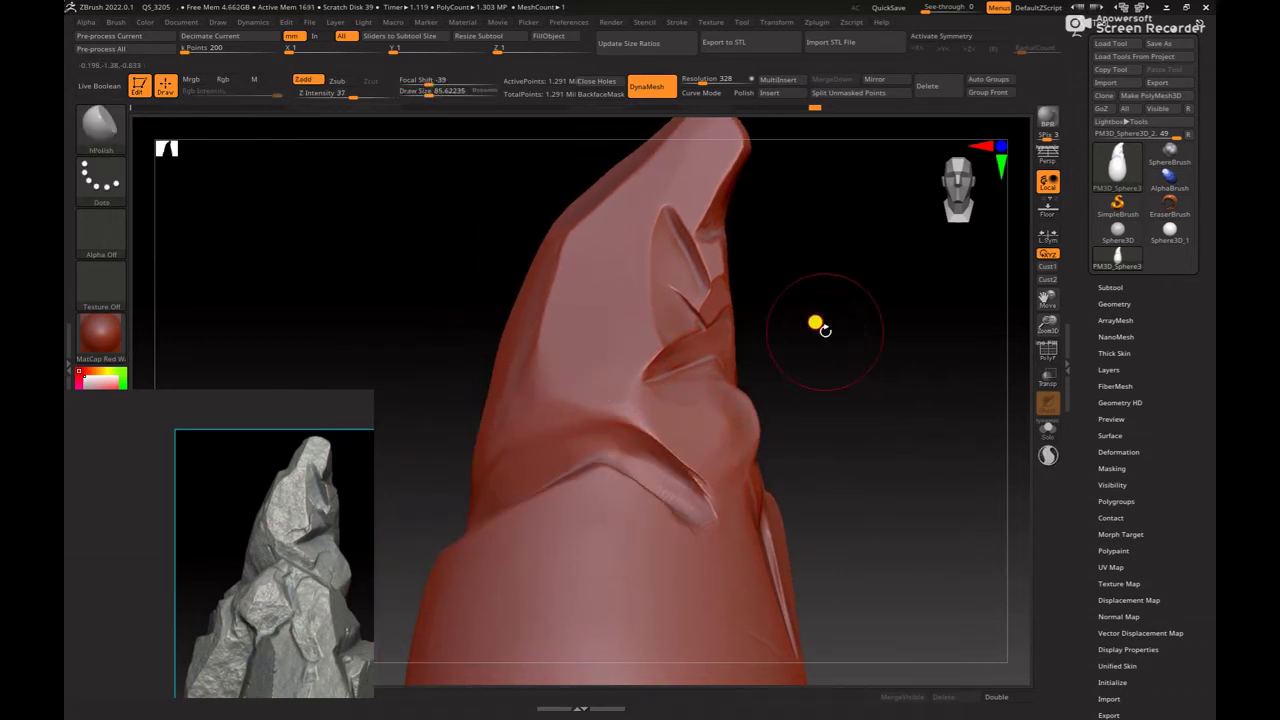
pyautogui.moveTo(814, 323); pyautogui.dragTo(560, 369)
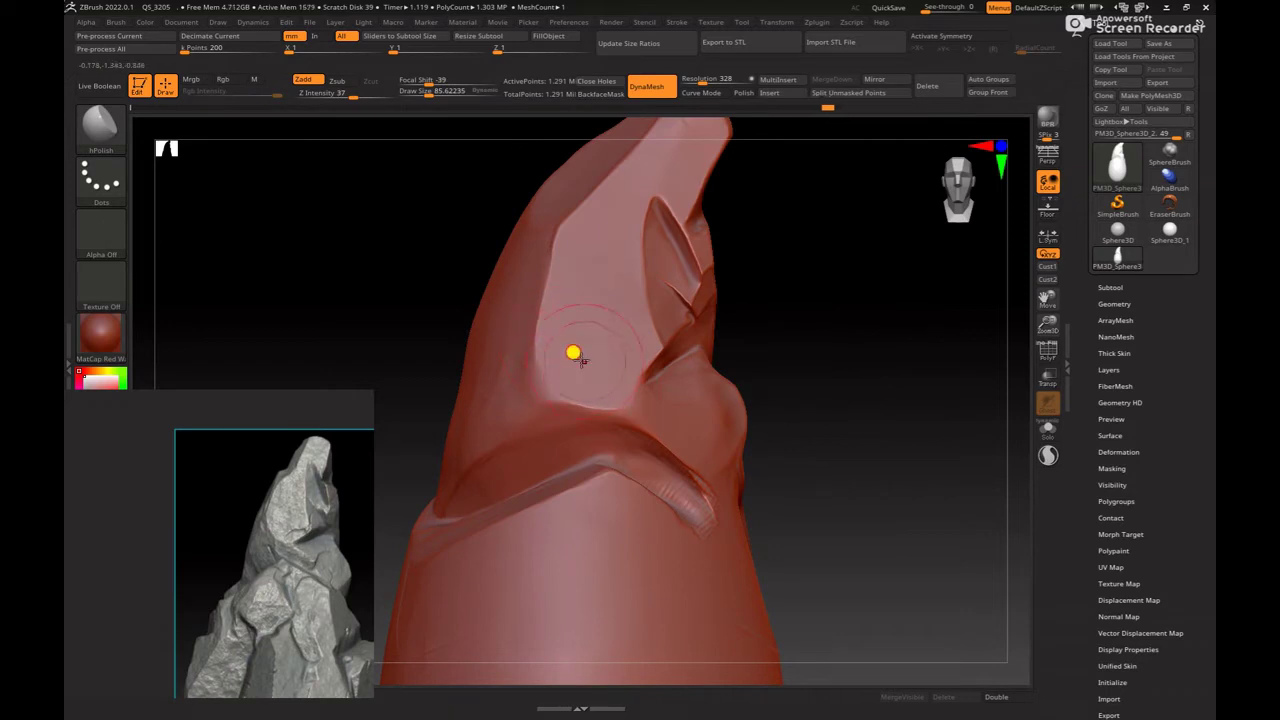
pyautogui.moveTo(822, 343); pyautogui.dragTo(859, 369)
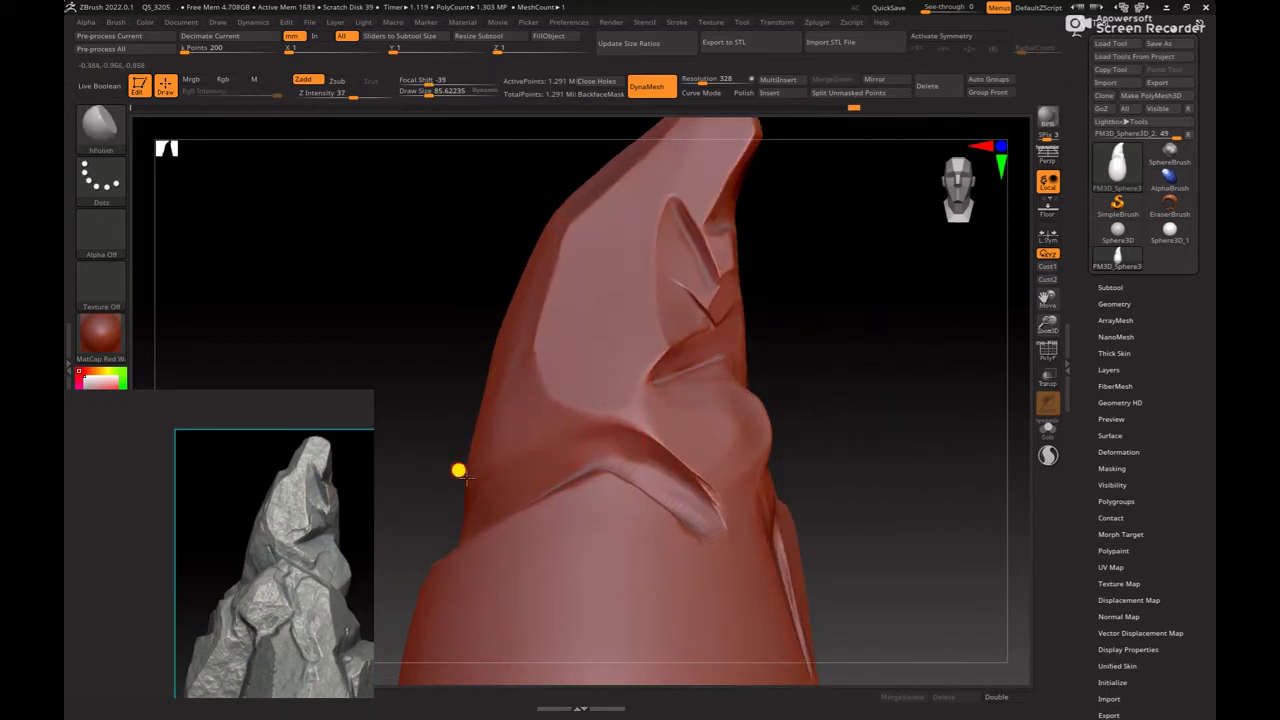
pyautogui.moveTo(853, 363); pyautogui.dragTo(843, 346)
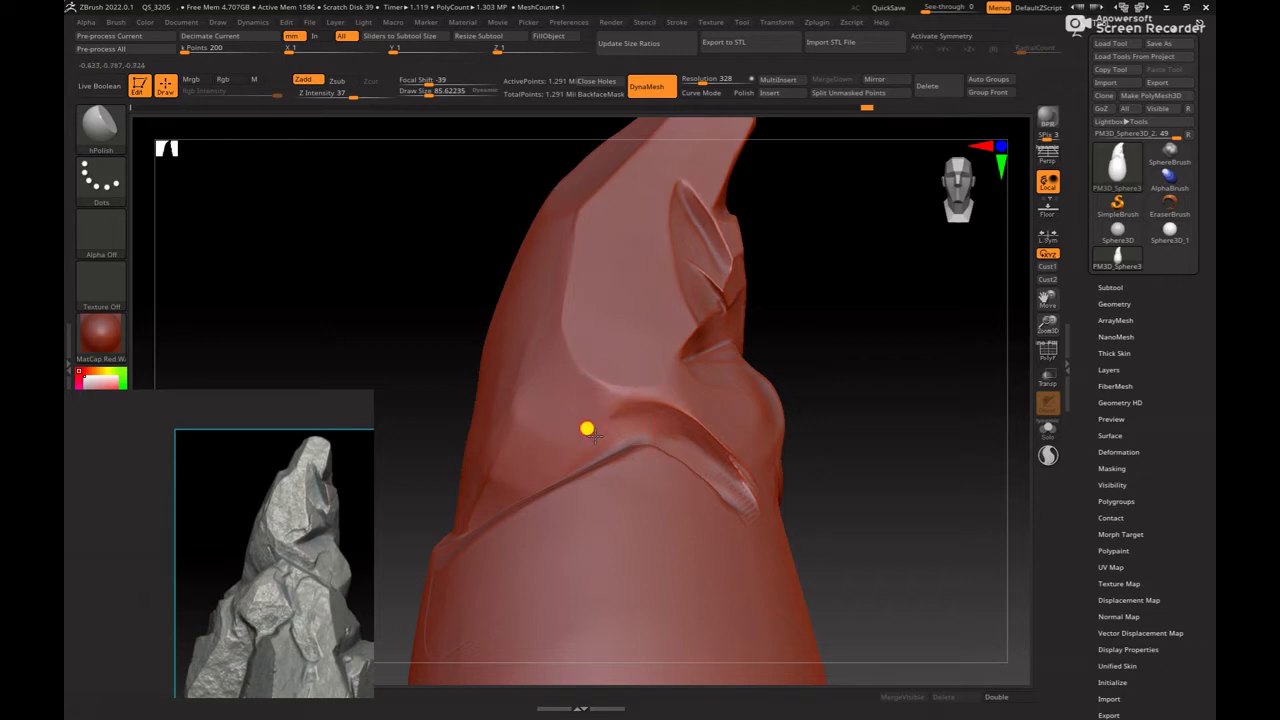
pyautogui.moveTo(800, 370)
pyautogui.mouseDown()
pyautogui.moveTo(923, 329)
pyautogui.moveTo(783, 306)
pyautogui.mouseUp()
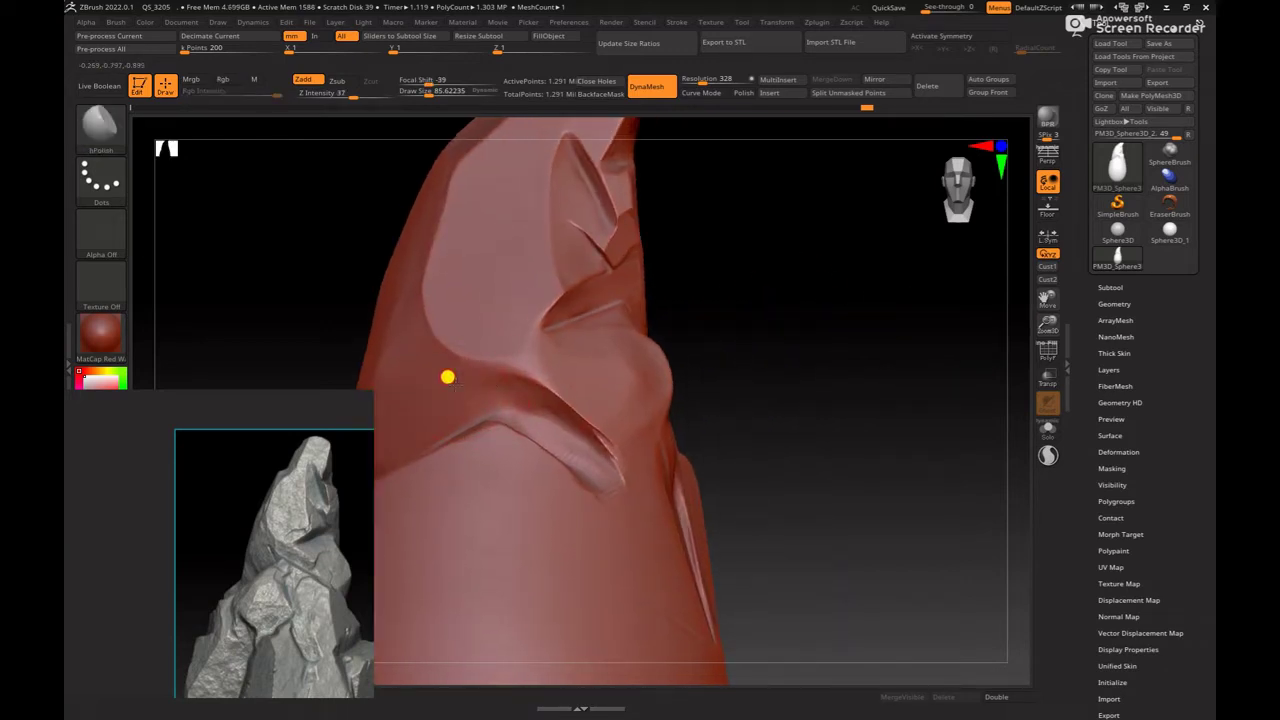
pyautogui.moveTo(777, 343); pyautogui.dragTo(694, 357)
# Step: Build up clay along the ledge crease with ClayBuildup and smooth it
pyautogui.press('b')
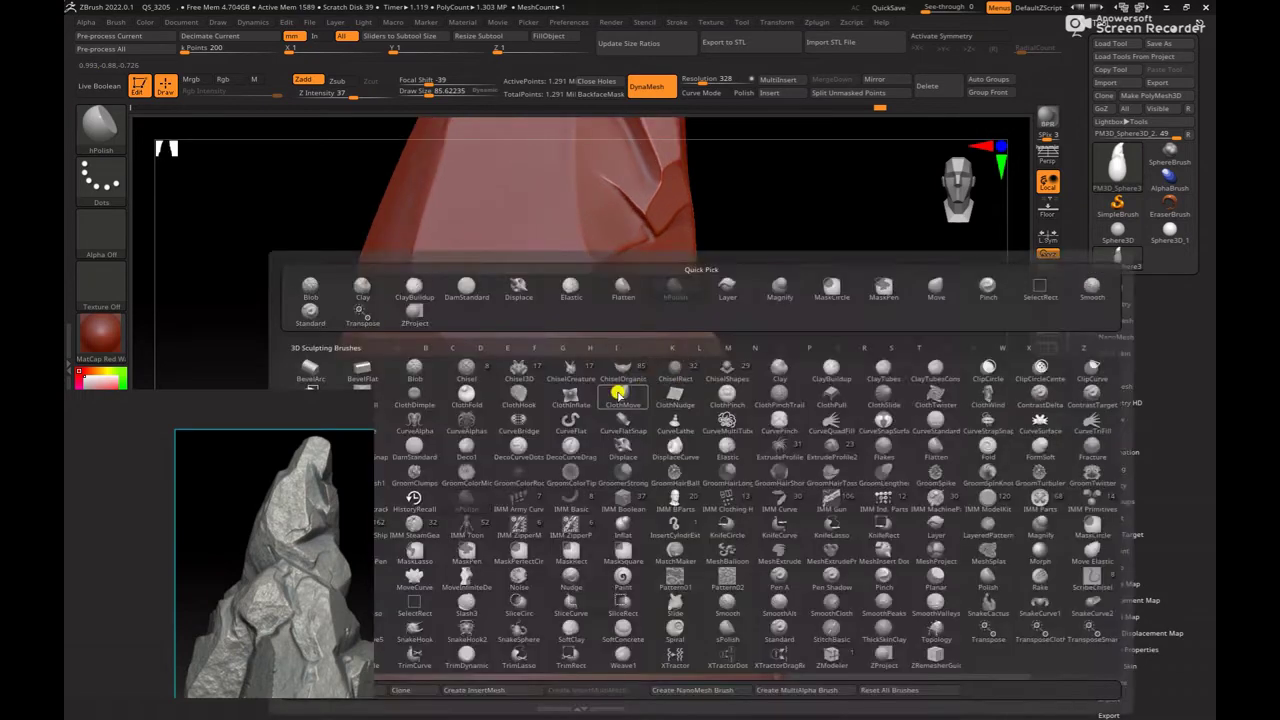
pyautogui.press('c')
pyautogui.press('b')
pyautogui.moveTo(538, 399)
pyautogui.mouseDown()
pyautogui.moveTo(614, 460)
pyautogui.moveTo(600, 466)
pyautogui.moveTo(534, 406)
pyautogui.moveTo(586, 426)
pyautogui.moveTo(606, 466)
pyautogui.moveTo(552, 409)
pyautogui.mouseUp()
pyautogui.keyDown('shift'); pyautogui.moveTo(606, 453); pyautogui.dragTo(608, 434); pyautogui.keyUp('shift')
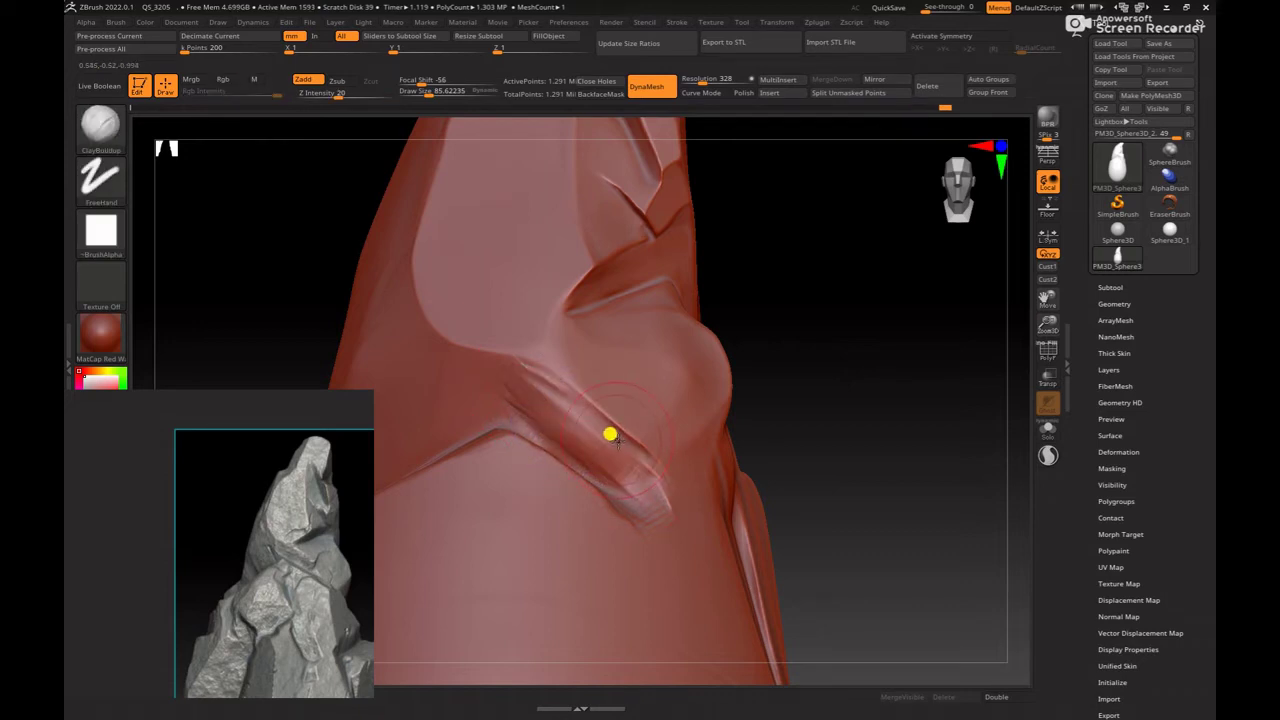
pyautogui.press('b')
pyautogui.press('h')
pyautogui.press('p')
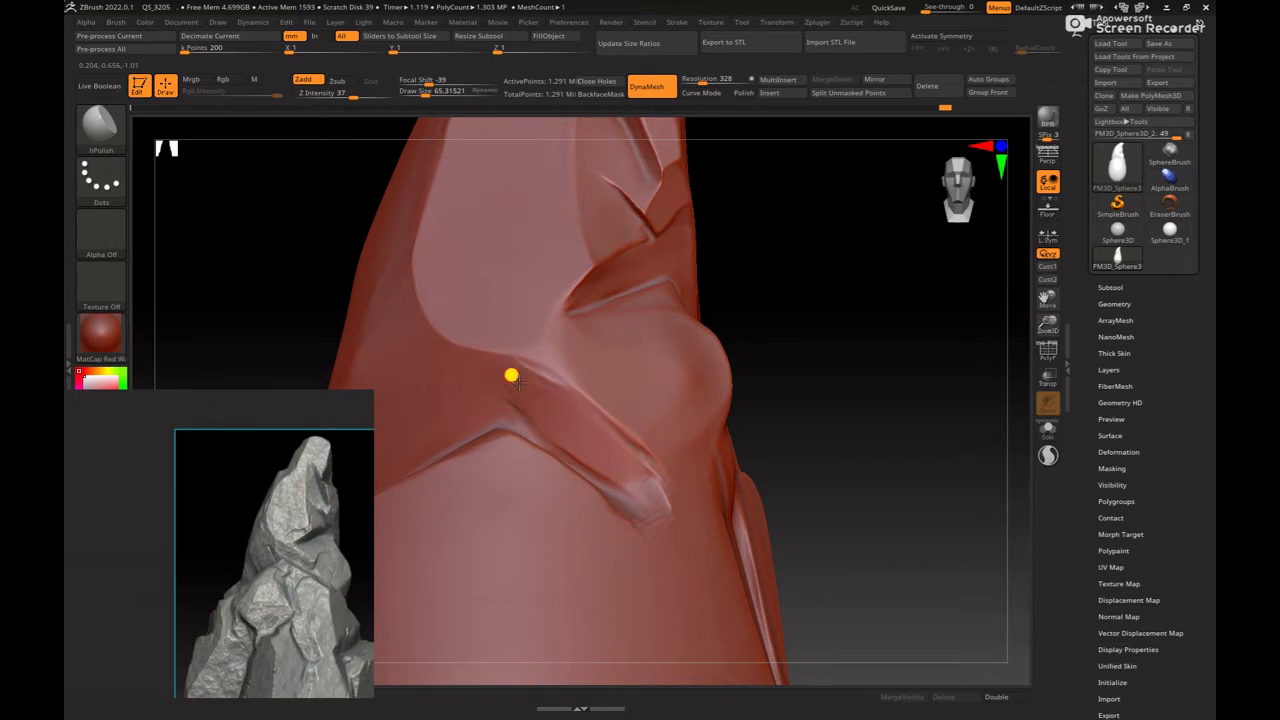
# Step: Add finer ClayBuildup detail to the crease near the rock's tip and Shift-smooth it
pyautogui.moveTo(760, 349)
pyautogui.mouseDown()
pyautogui.moveTo(766, 363)
pyautogui.moveTo(809, 371)
pyautogui.moveTo(783, 351)
pyautogui.moveTo(814, 391)
pyautogui.moveTo(834, 363)
pyautogui.mouseUp()
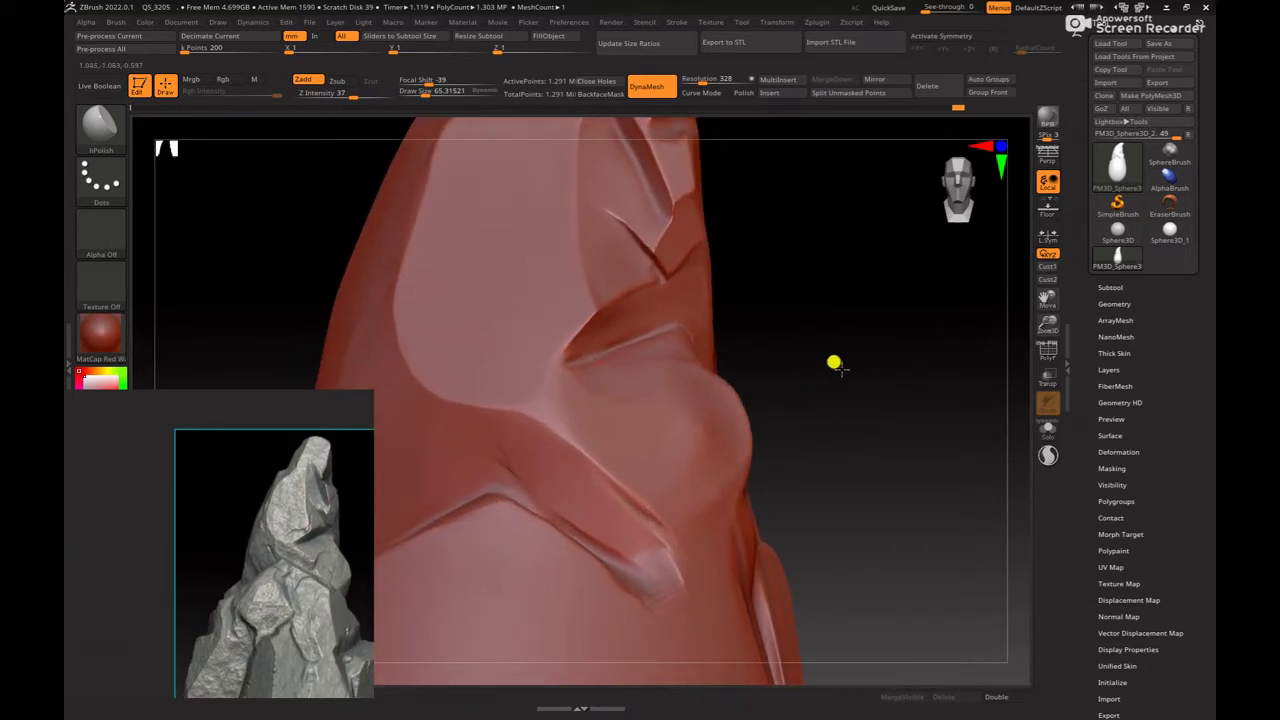
pyautogui.press('b')
pyautogui.press('c')
pyautogui.press('b')
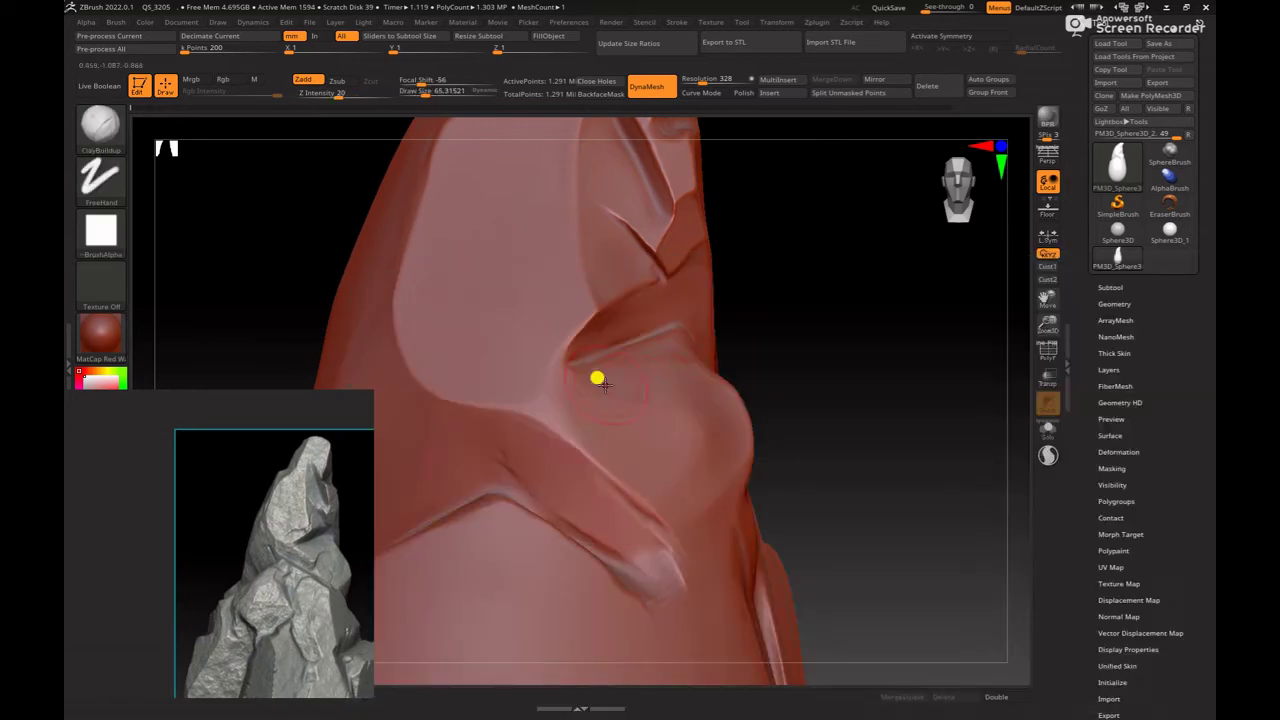
pyautogui.moveTo(793, 334); pyautogui.dragTo(580, 366)
pyautogui.press('space')
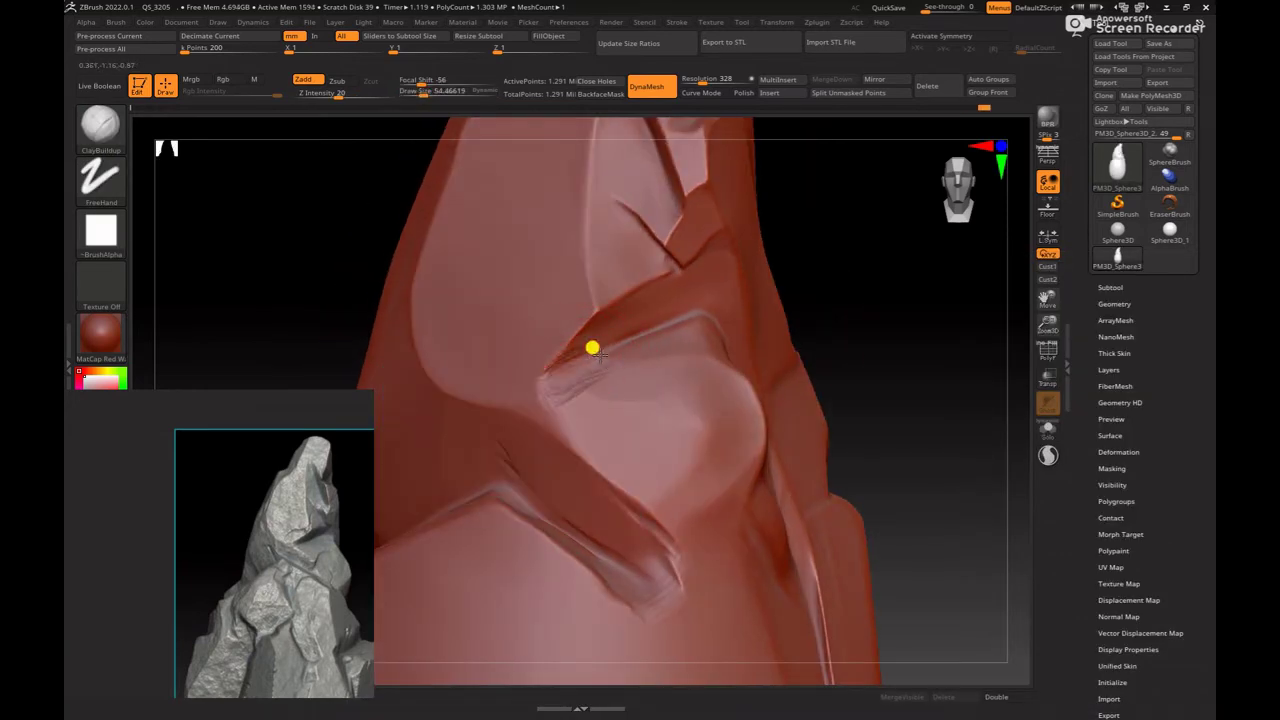
pyautogui.press('shift')
# Step: Polish the crease with hPolish from several angles, then zoom out to the whole rock
pyautogui.press('b')
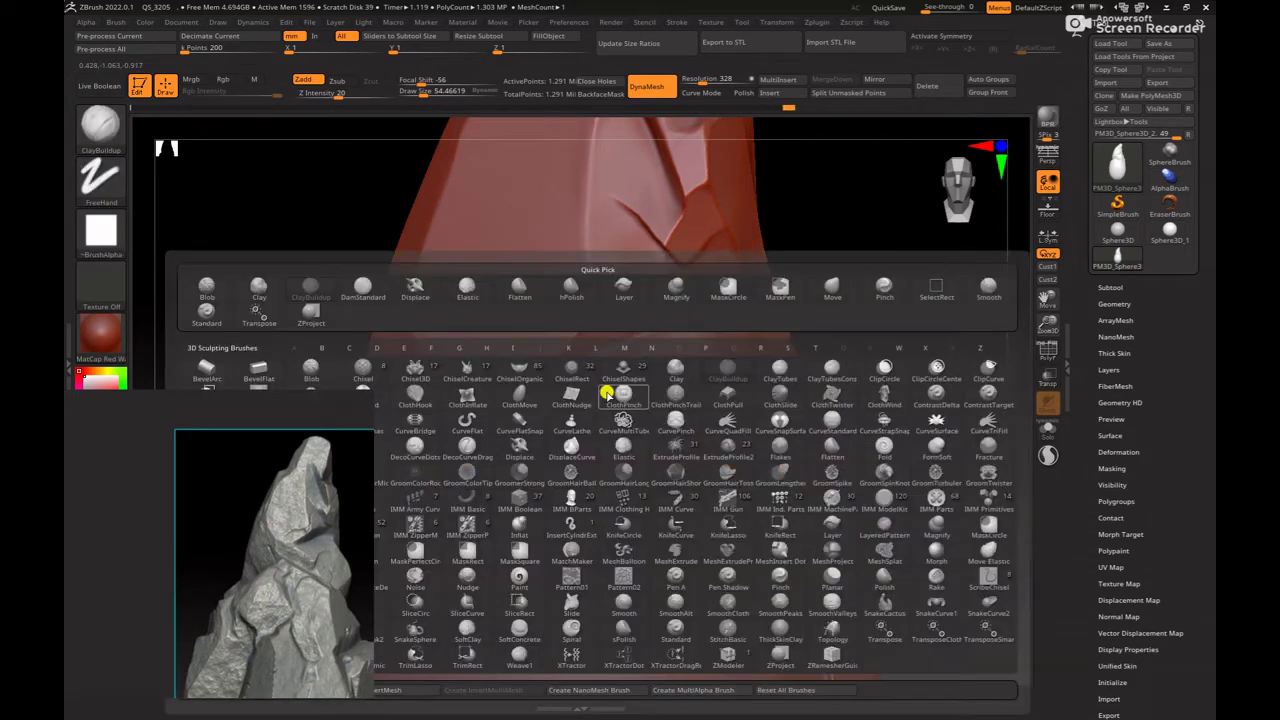
pyautogui.press('h')
pyautogui.press('p')
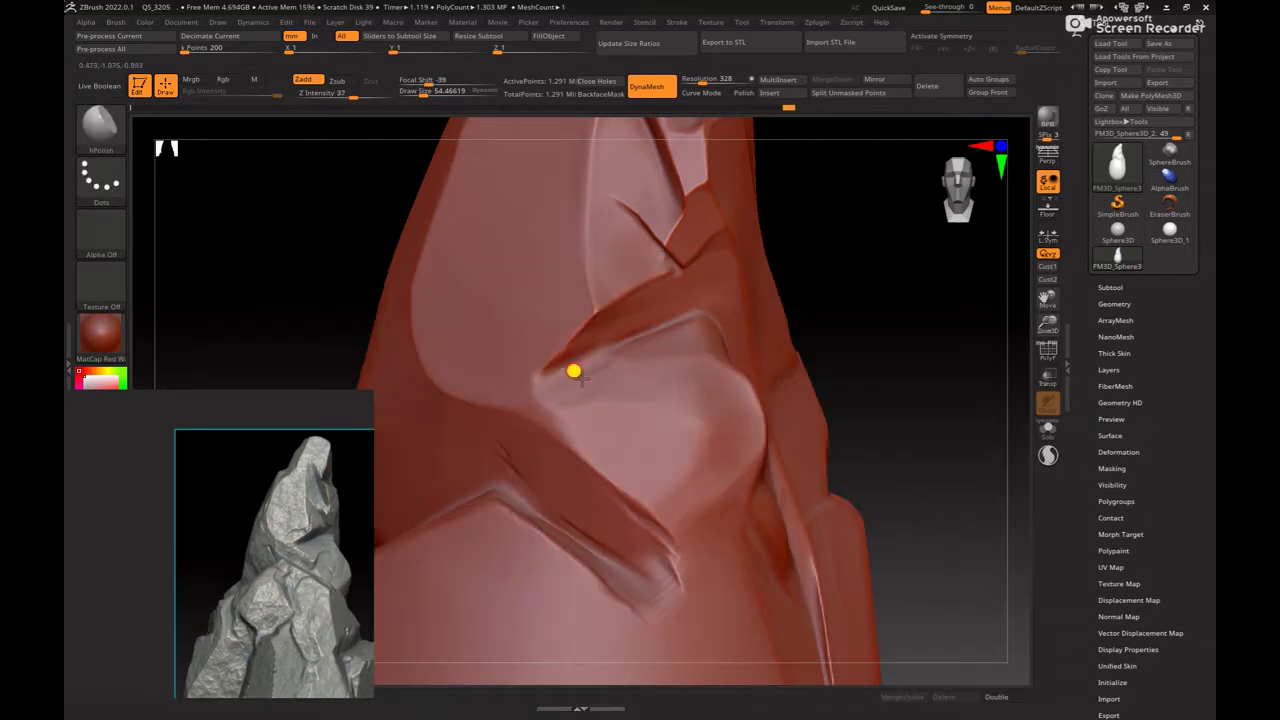
pyautogui.moveTo(618, 386)
pyautogui.mouseDown()
pyautogui.moveTo(694, 320)
pyautogui.moveTo(555, 361)
pyautogui.mouseUp()
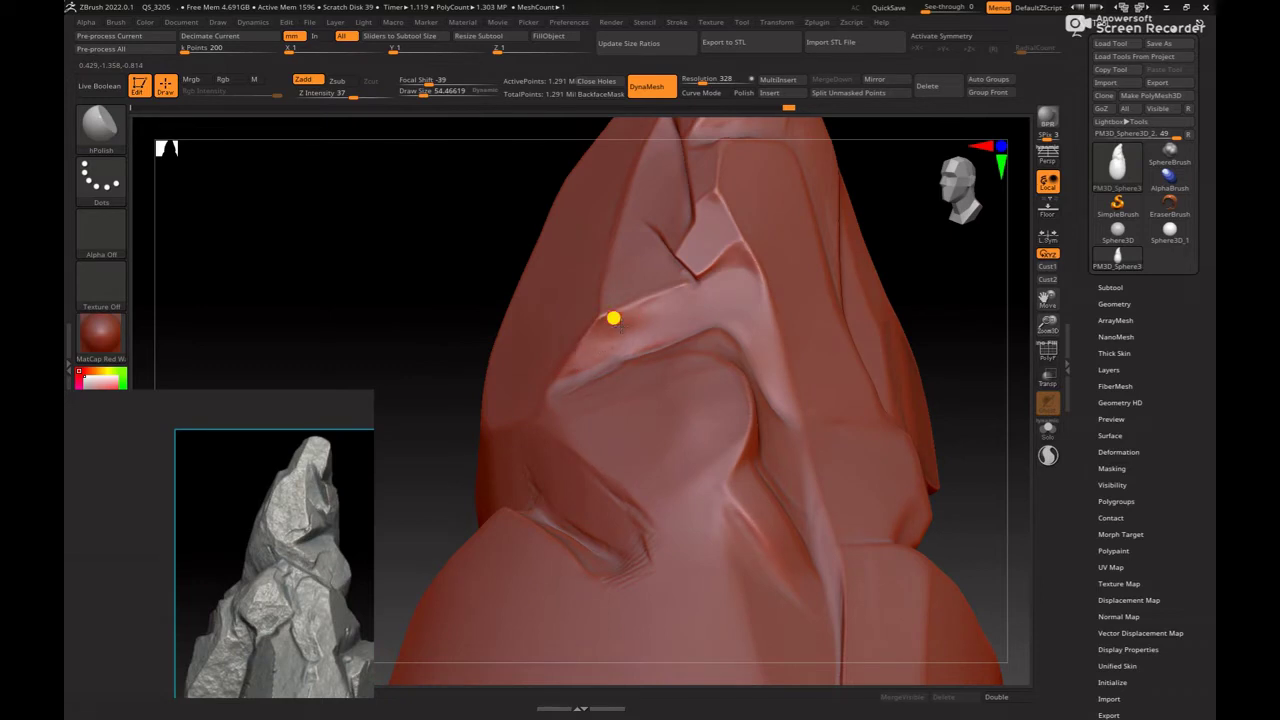
pyautogui.moveTo(934, 294)
pyautogui.mouseDown()
pyautogui.moveTo(966, 303)
pyautogui.moveTo(797, 372)
pyautogui.moveTo(622, 349)
pyautogui.mouseUp()
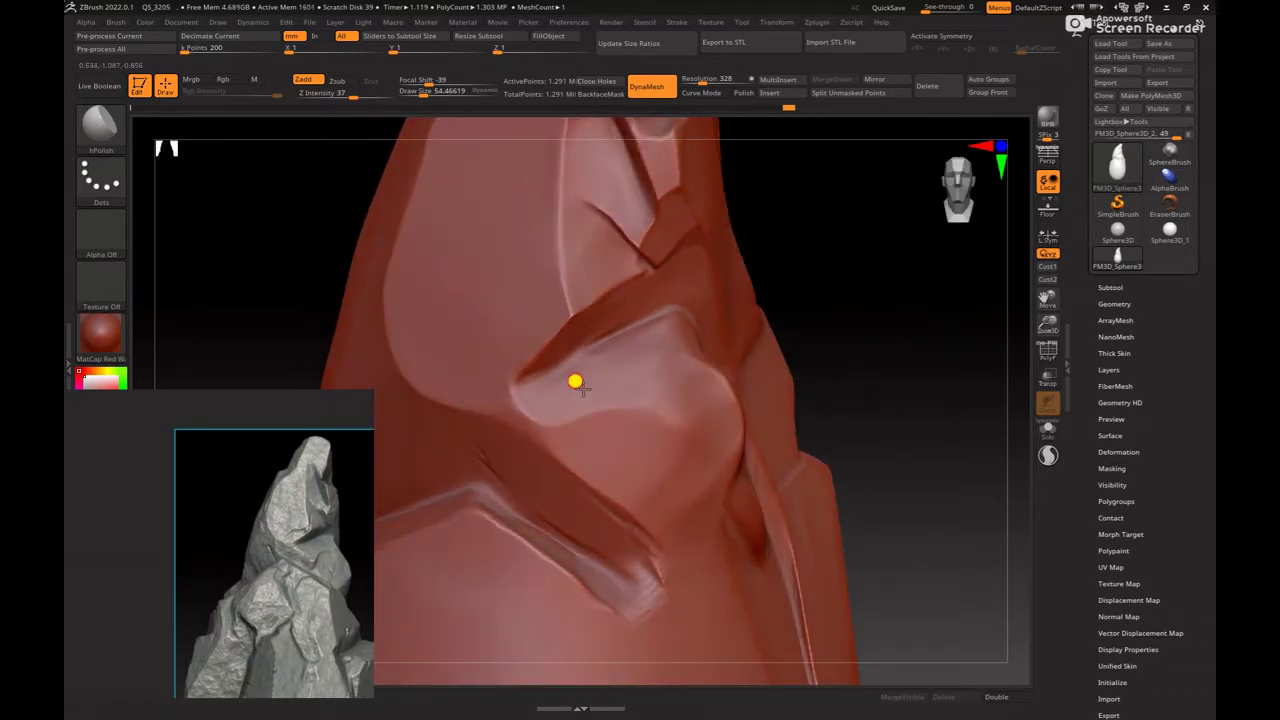
pyautogui.moveTo(897, 344)
pyautogui.mouseDown()
pyautogui.moveTo(914, 317)
pyautogui.moveTo(774, 334)
pyautogui.moveTo(609, 379)
pyautogui.mouseUp()
pyautogui.moveTo(785, 403)
pyautogui.mouseDown()
pyautogui.moveTo(808, 334)
pyautogui.moveTo(595, 390)
pyautogui.mouseUp()
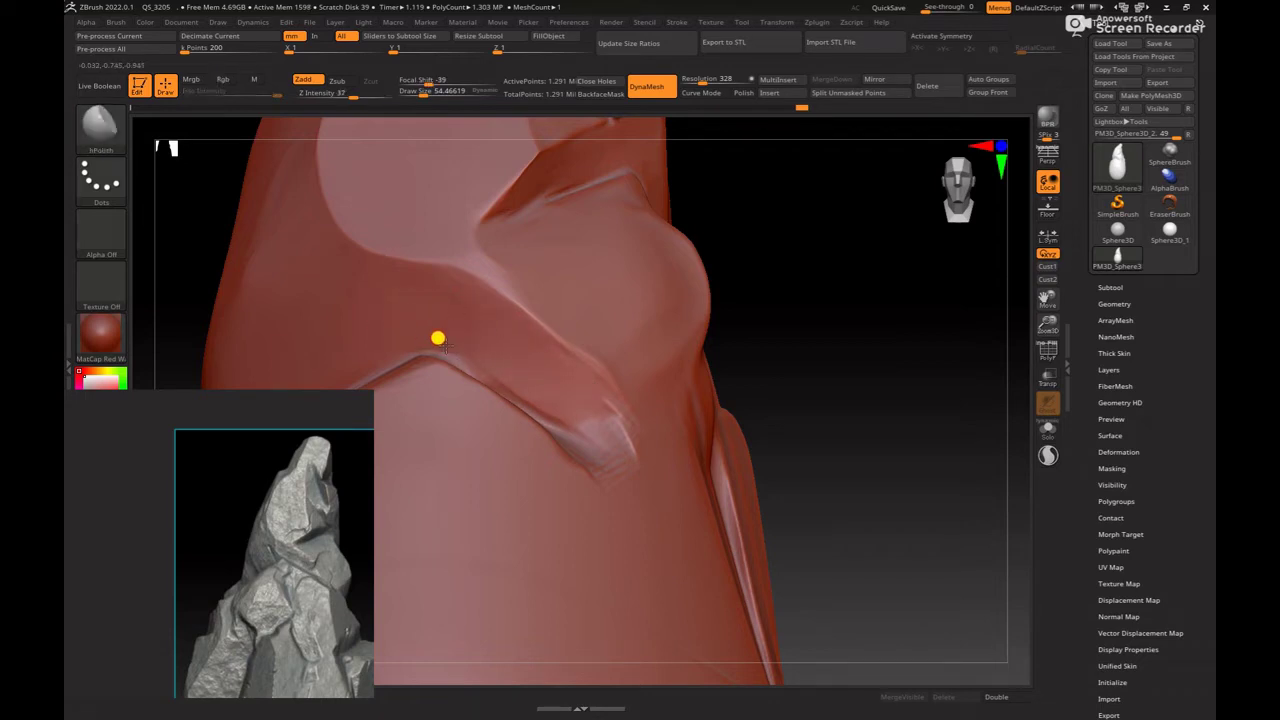
pyautogui.moveTo(614, 428)
pyautogui.mouseDown(button='right')
pyautogui.moveTo(834, 323)
pyautogui.moveTo(626, 309)
pyautogui.moveTo(900, 334)
pyautogui.moveTo(770, 274)
pyautogui.moveTo(851, 371)
pyautogui.moveTo(555, 375)
pyautogui.mouseUp(button='right')
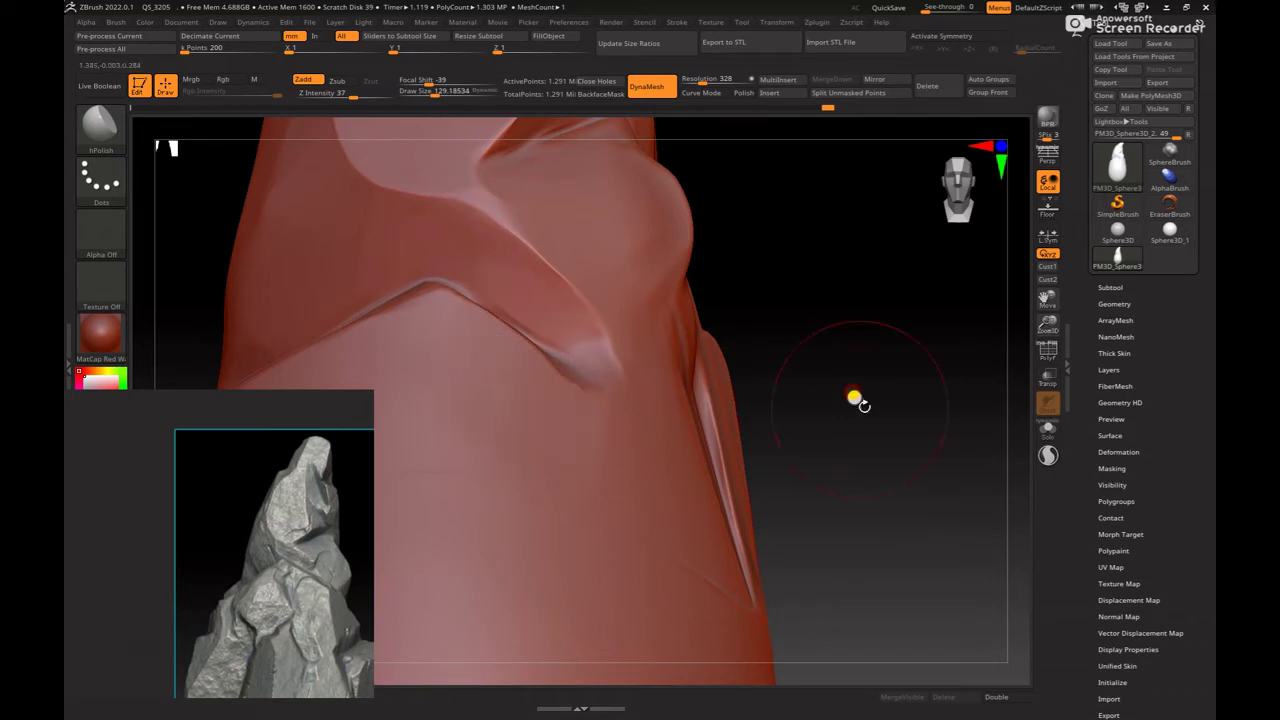
pyautogui.moveTo(851, 397)
pyautogui.mouseDown(button='right')
pyautogui.moveTo(800, 331)
pyautogui.moveTo(706, 396)
pyautogui.moveTo(740, 374)
pyautogui.moveTo(700, 420)
pyautogui.mouseUp(button='right')
# Step: Turn the rock upright with its tip to the upper right and zoom out
pyautogui.scroll(-2, 240, 566)
pyautogui.moveTo(240, 566); pyautogui.dragTo(355, 577)
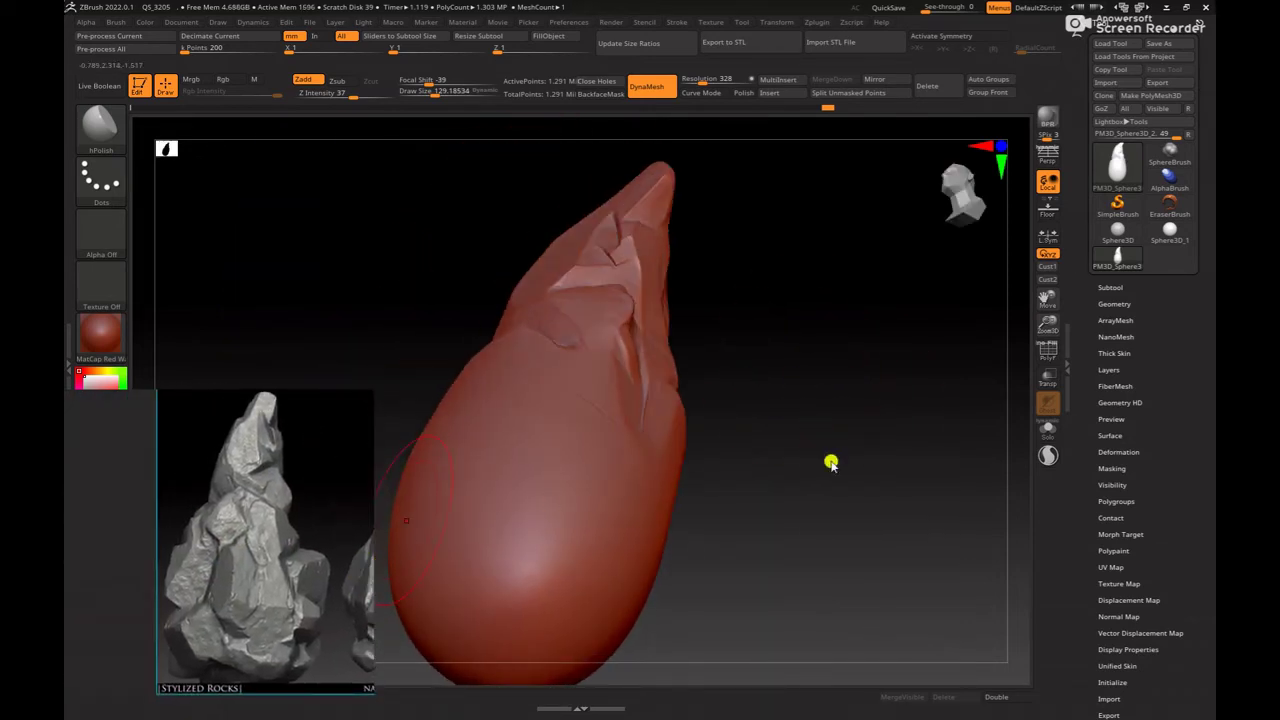
pyautogui.moveTo(829, 460)
pyautogui.mouseDown(button='right')
pyautogui.moveTo(891, 500)
pyautogui.moveTo(774, 431)
pyautogui.moveTo(731, 443)
pyautogui.mouseUp(button='right')
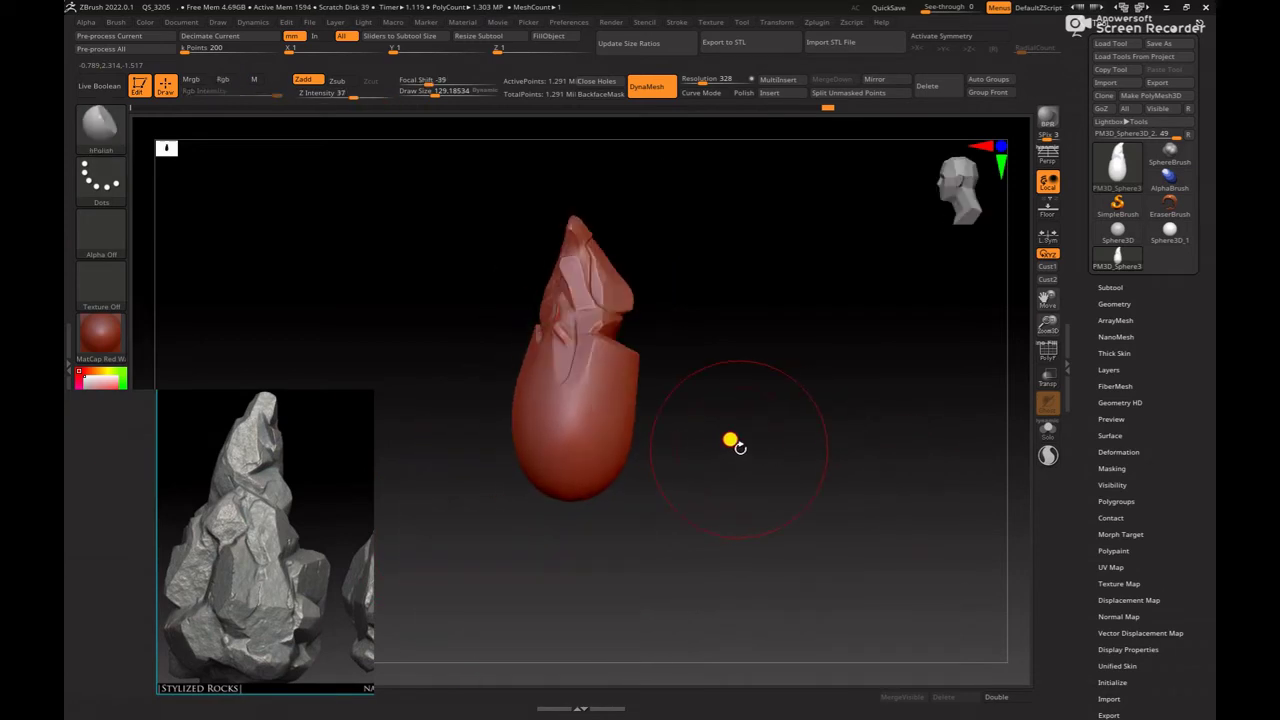
pyautogui.scroll(2, 731, 443)
pyautogui.scroll(2, 229, 586)
pyautogui.scroll(2, 273, 610)
# Step: Pan the reference image to show both reference rocks, then zoom back in on the rock's tip
pyautogui.moveTo(273, 610); pyautogui.dragTo(357, 609)
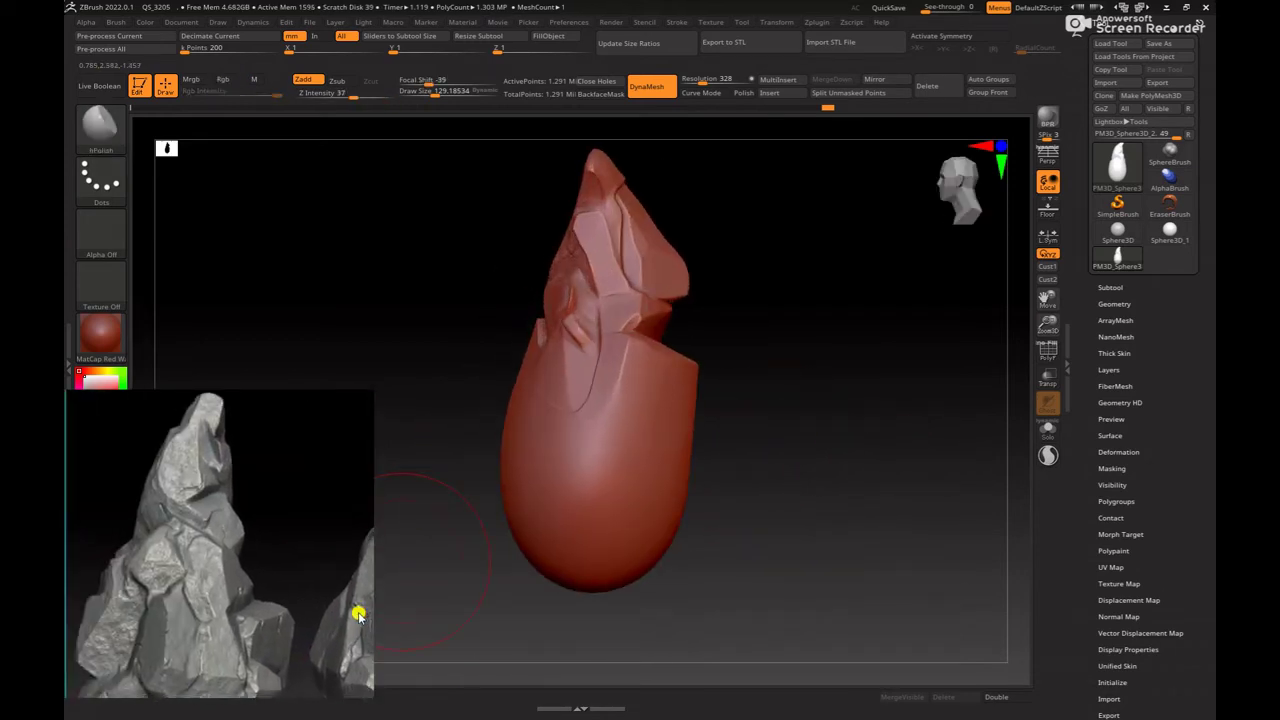
pyautogui.scroll(-2, 300, 609)
pyautogui.scroll(-2, 274, 609)
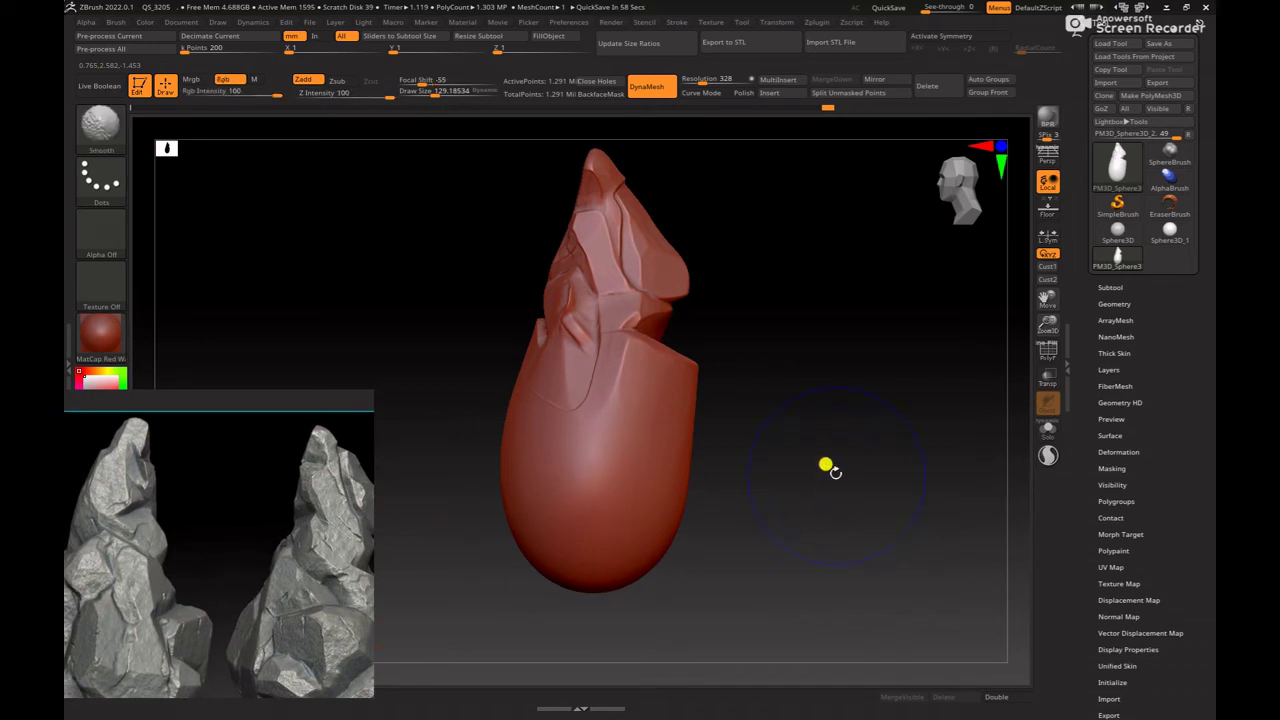
pyautogui.moveTo(266, 574); pyautogui.dragTo(294, 585)
pyautogui.moveTo(840, 477); pyautogui.dragTo(789, 477, button='right')
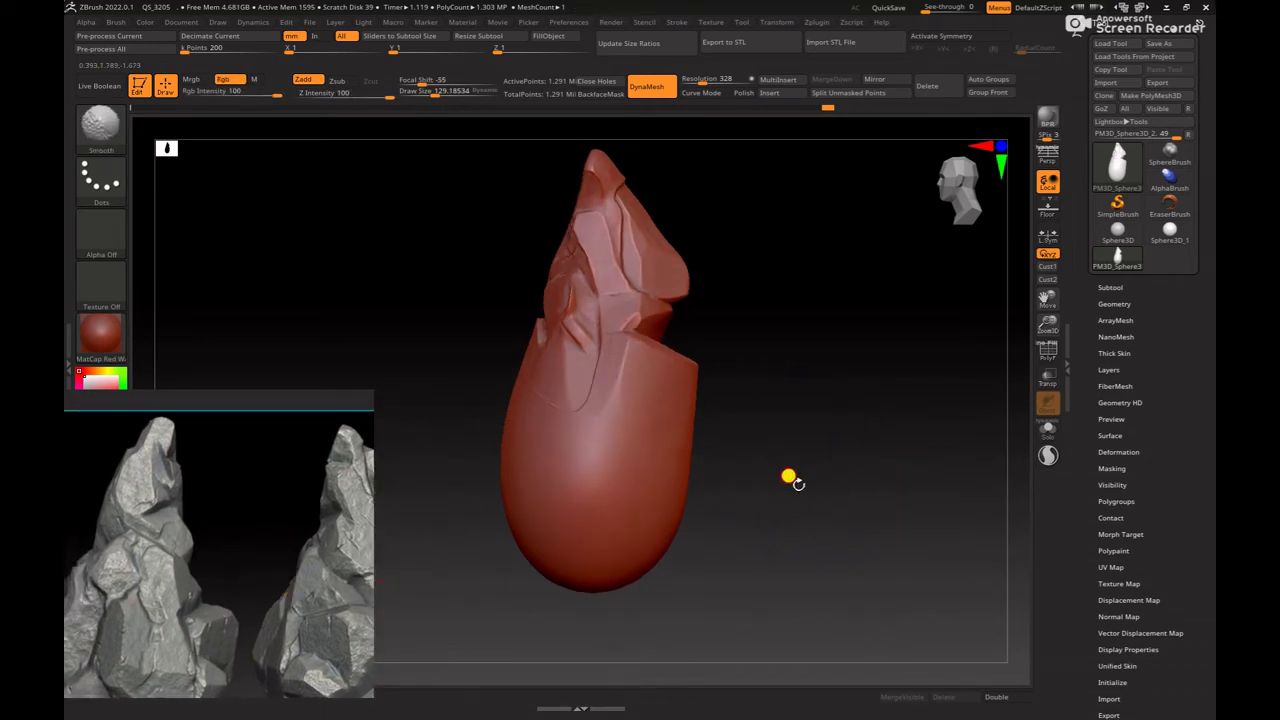
pyautogui.scroll(2, 766, 457)
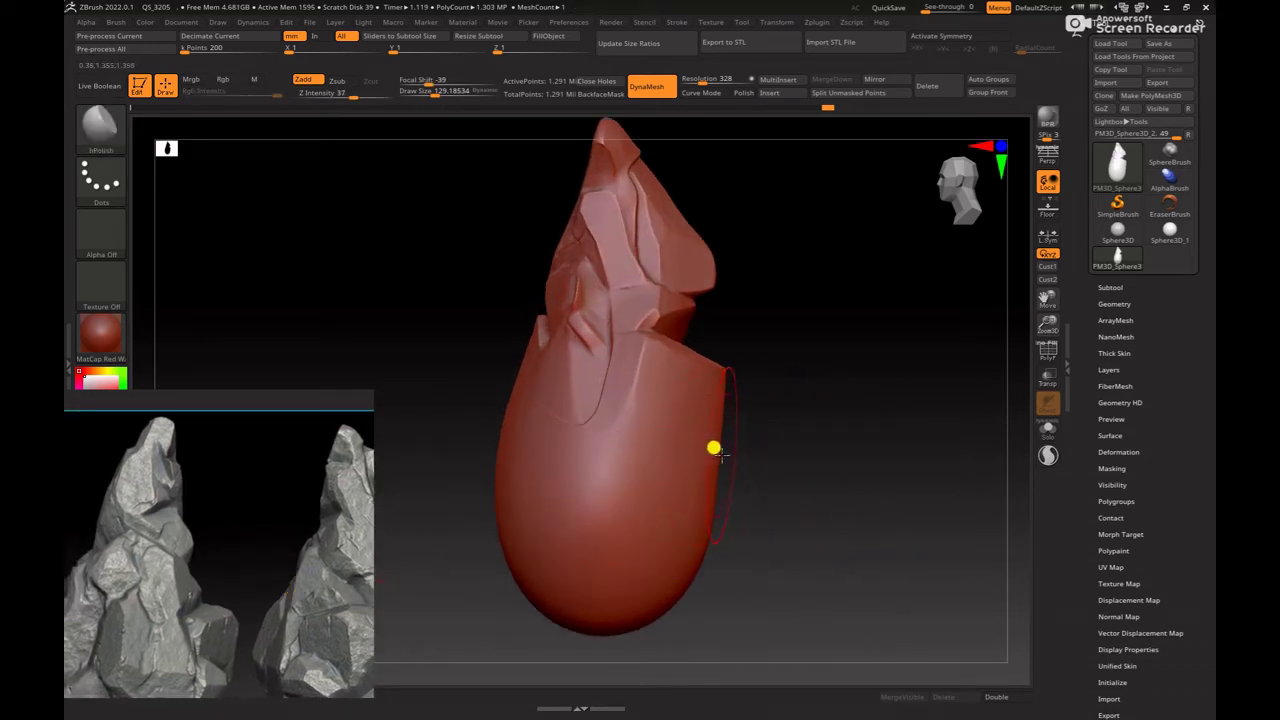
pyautogui.scroll(2, 831, 415)
pyautogui.moveTo(831, 415)
pyautogui.mouseDown(button='right')
pyautogui.moveTo(846, 449)
pyautogui.moveTo(903, 429)
pyautogui.moveTo(766, 400)
pyautogui.mouseUp(button='right')
# Step: Deepen the crease under the ledge with ClayBuildup at brush size about 48
pyautogui.press('b')
pyautogui.press('c')
pyautogui.press('b')
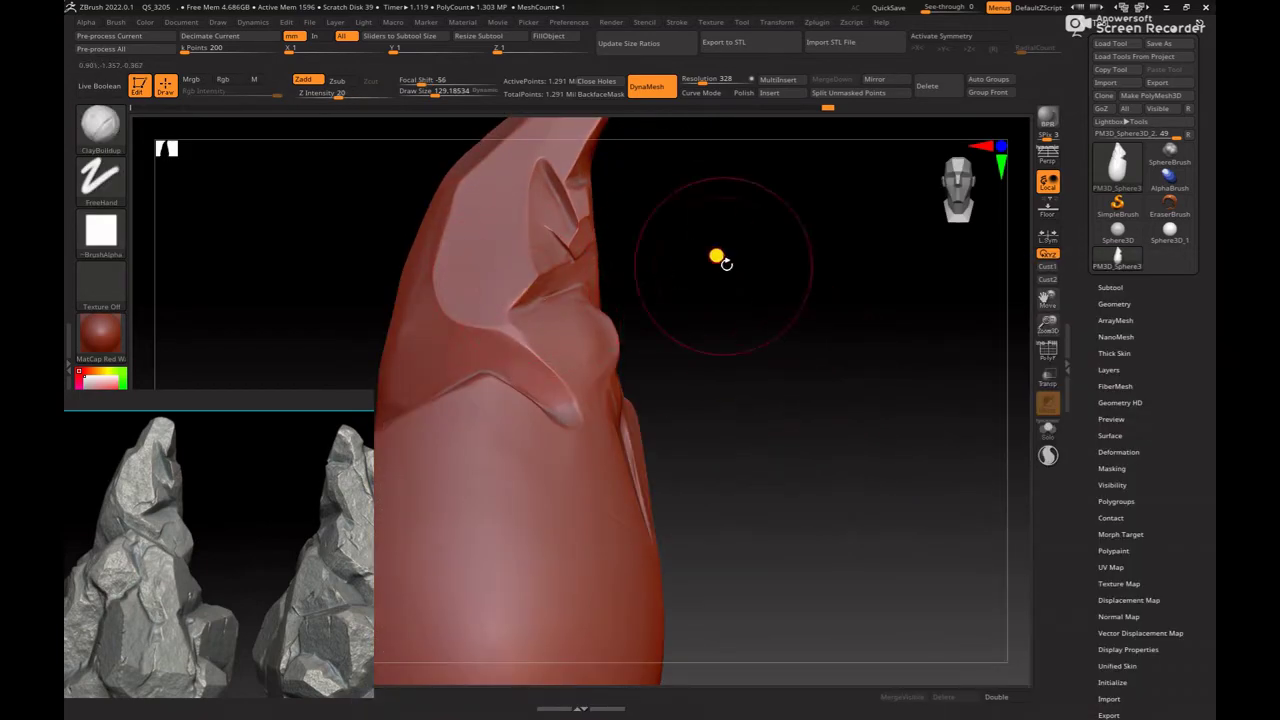
pyautogui.scroll(2, 834, 277)
pyautogui.moveTo(834, 277); pyautogui.dragTo(846, 380, button='right')
pyautogui.press('space')
pyautogui.moveTo(551, 461); pyautogui.dragTo(531, 449)
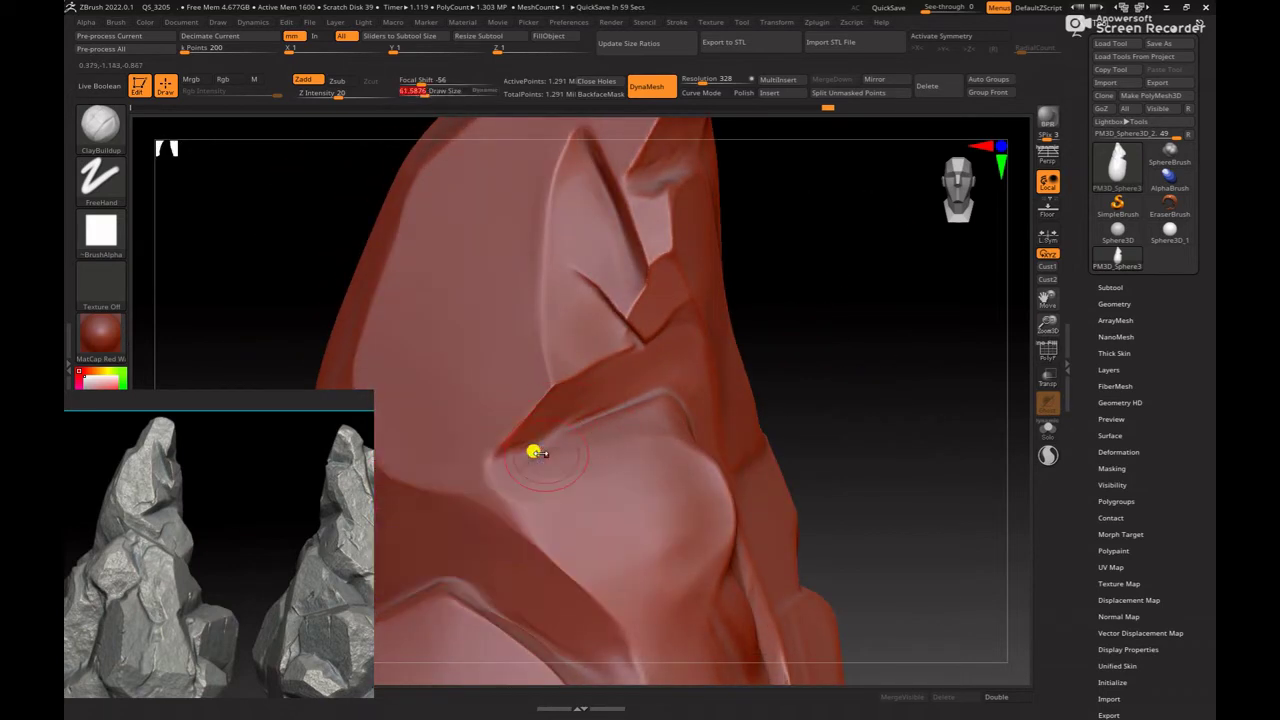
pyautogui.press('space')
pyautogui.press('space')
pyautogui.moveTo(590, 411); pyautogui.dragTo(535, 433)
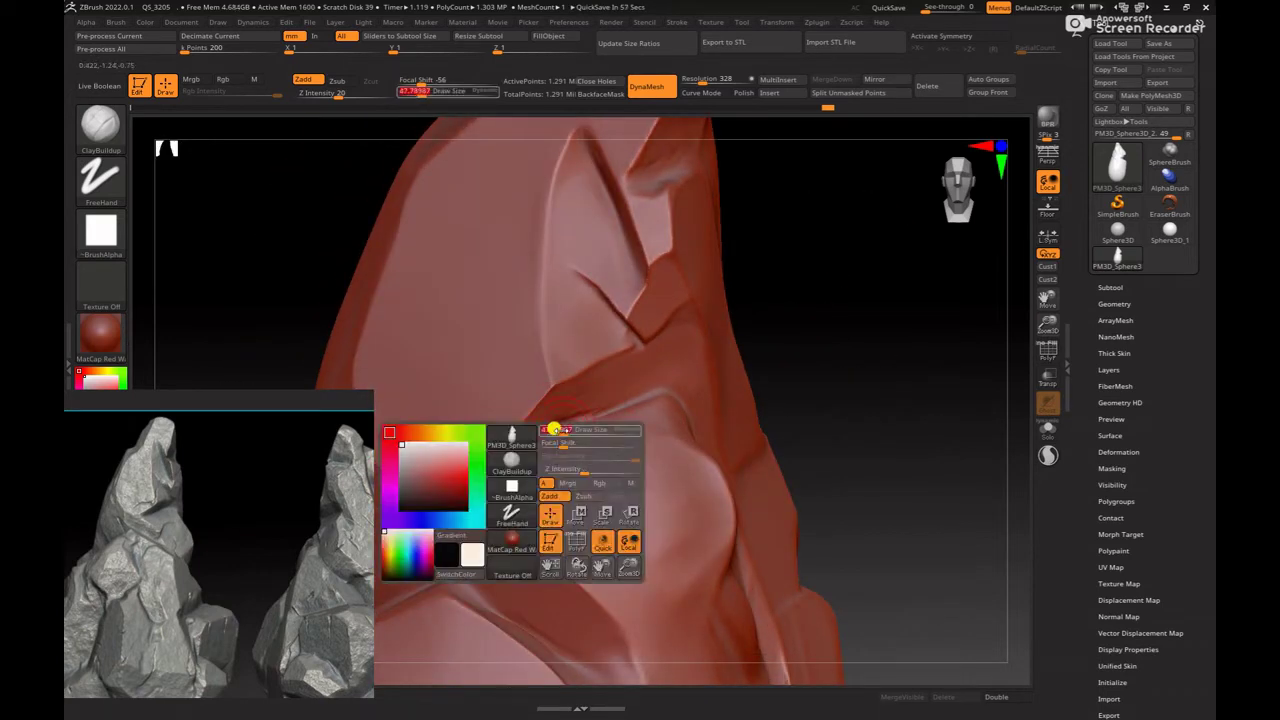
pyautogui.moveTo(612, 411); pyautogui.dragTo(626, 403)
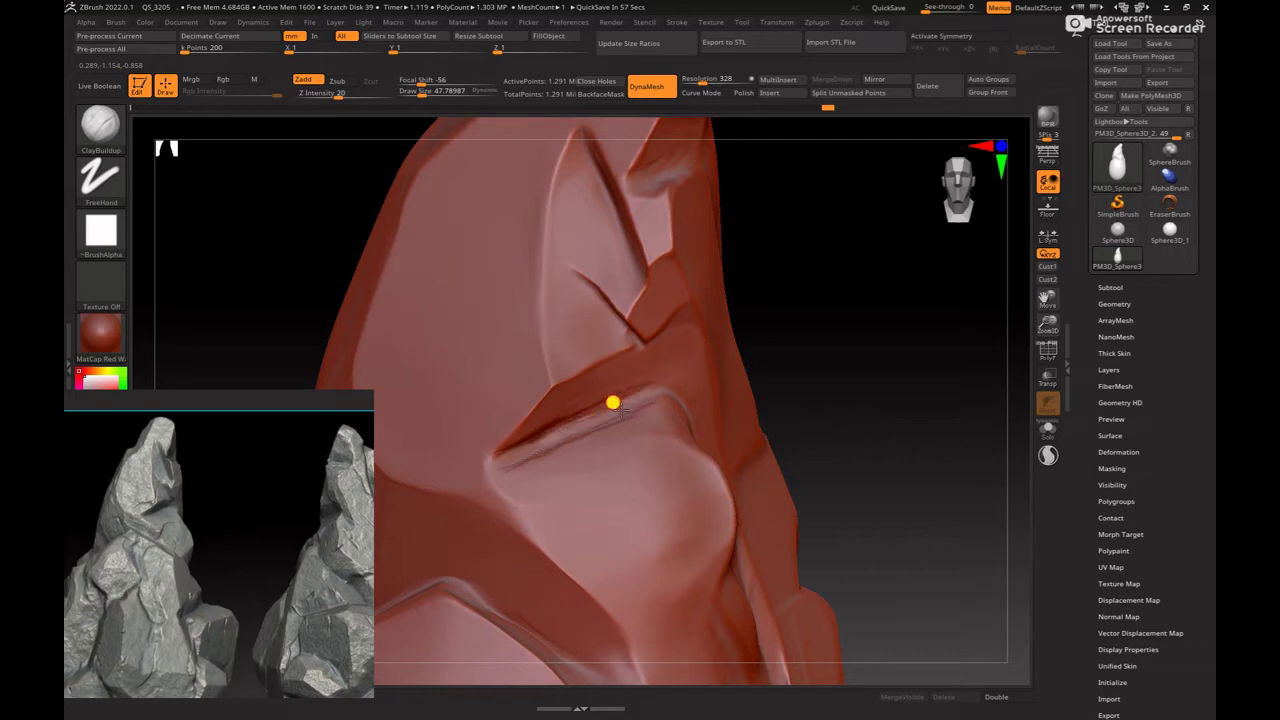
# Step: Polish around the ledge with hPolish, varying brush size between about 19 and 90
pyautogui.press('ctrl')
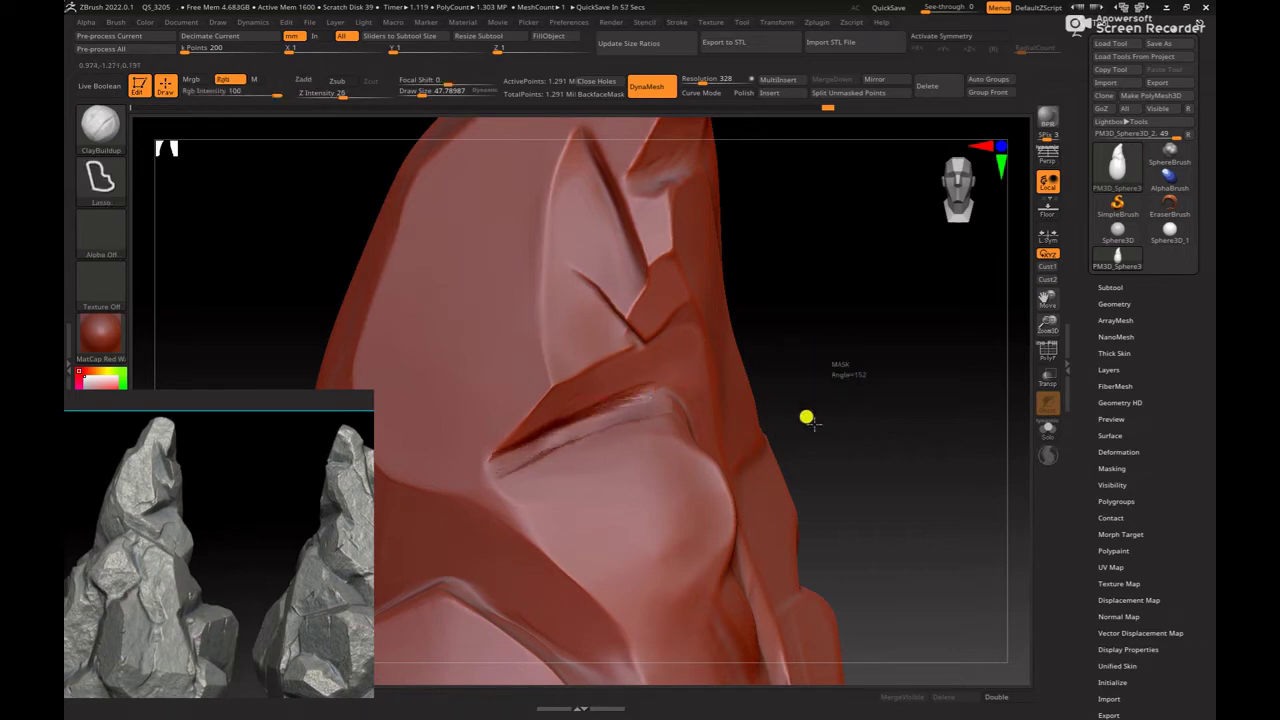
pyautogui.press('b')
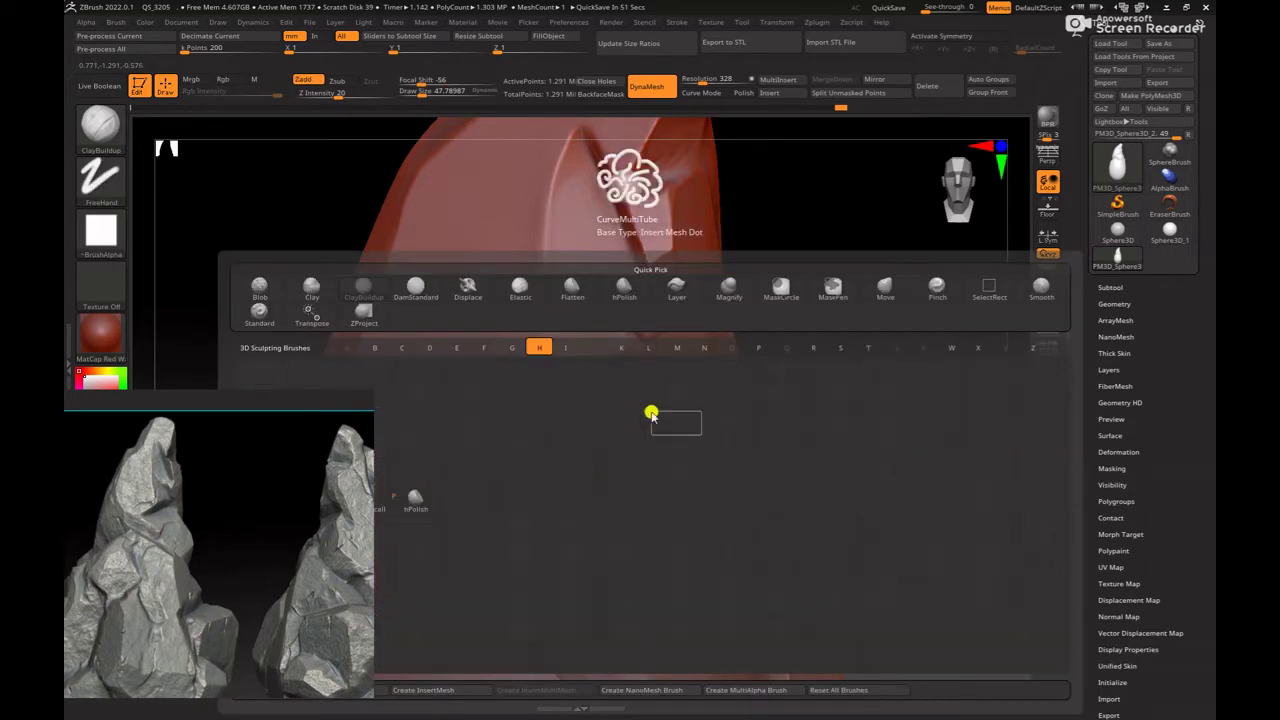
pyautogui.press('h')
pyautogui.press('p')
pyautogui.moveTo(740, 385)
pyautogui.mouseDown()
pyautogui.moveTo(862, 400)
pyautogui.moveTo(567, 463)
pyautogui.mouseUp()
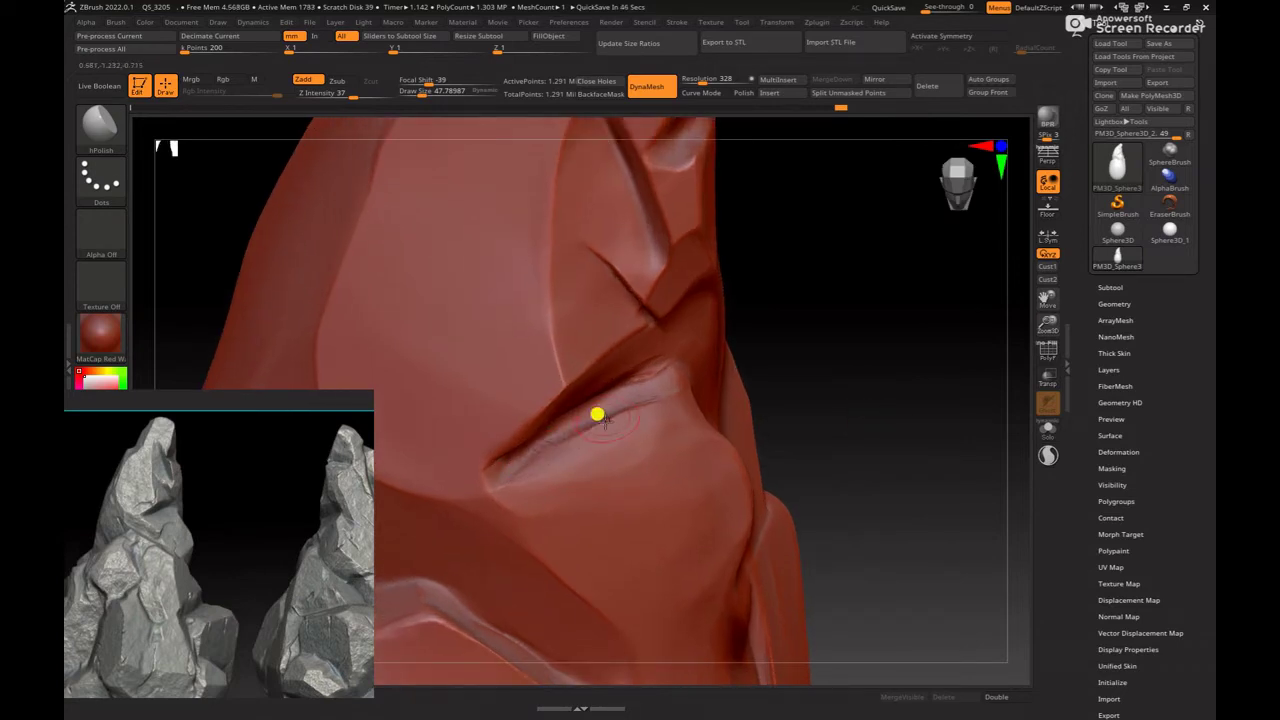
pyautogui.press(']')
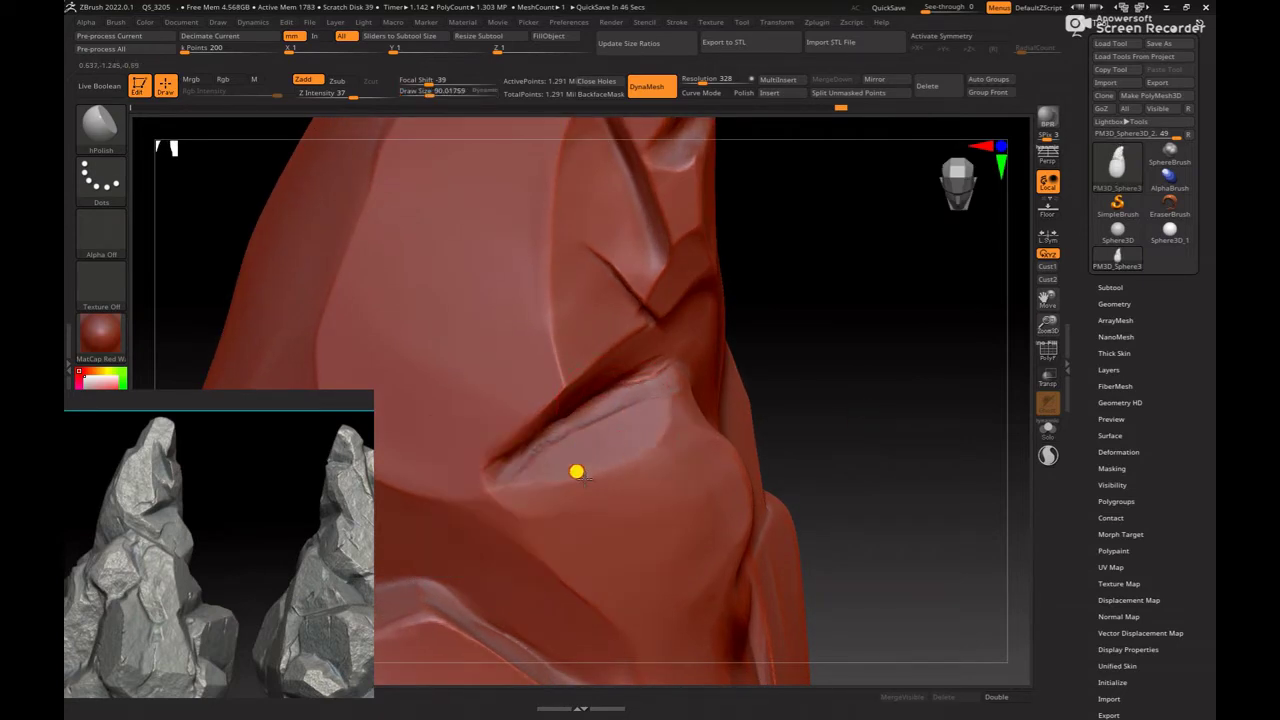
pyautogui.moveTo(577, 471)
pyautogui.mouseDown()
pyautogui.moveTo(740, 317)
pyautogui.moveTo(540, 423)
pyautogui.mouseUp()
pyautogui.press('ctrl')
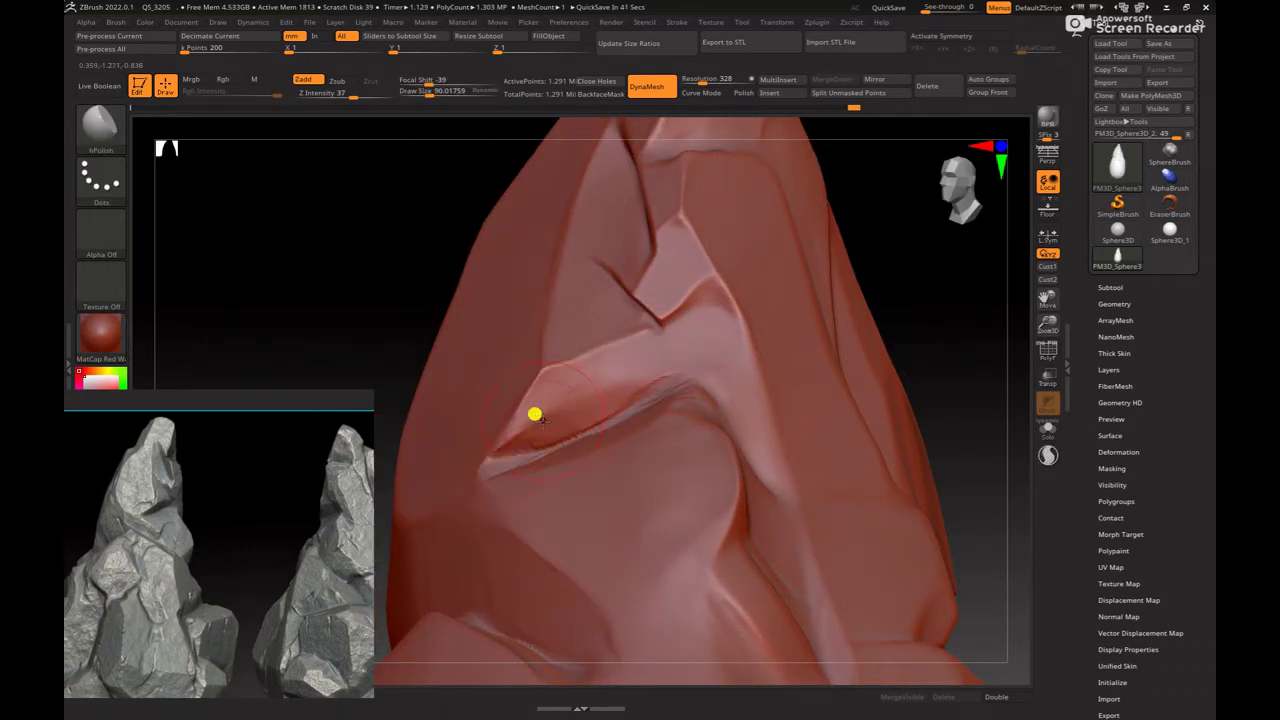
pyautogui.press('[')
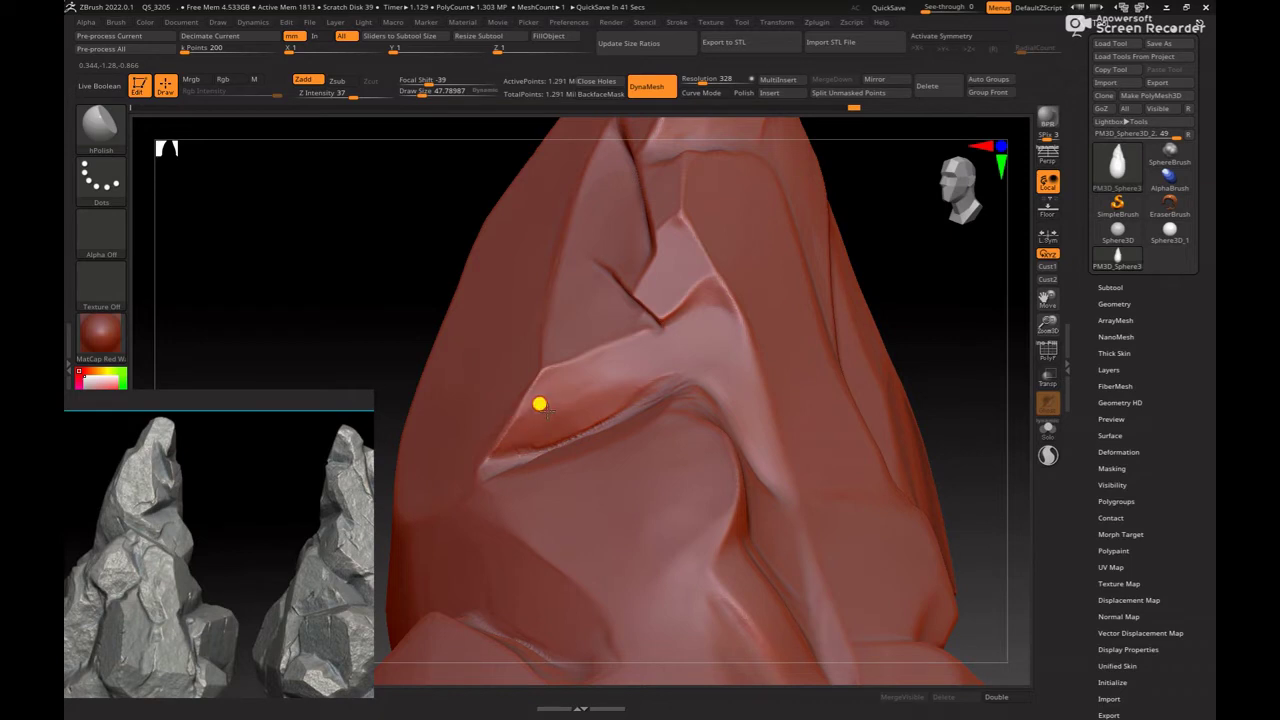
pyautogui.press('[')
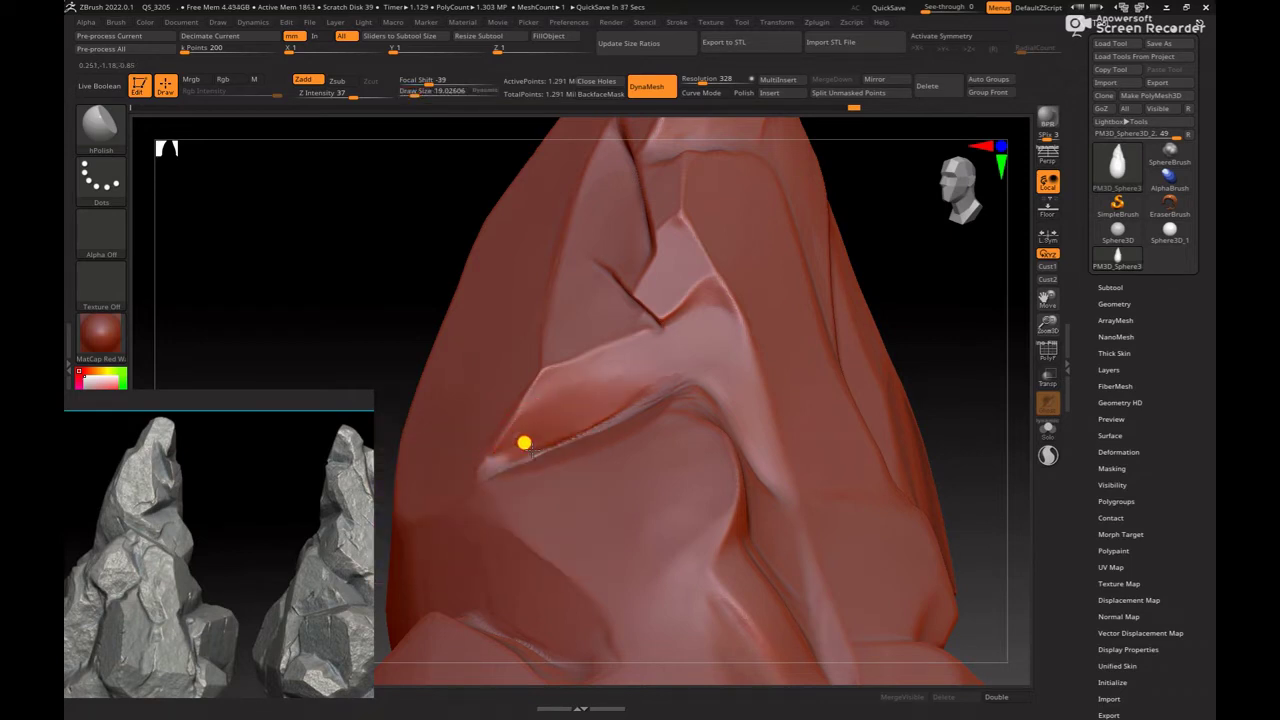
pyautogui.moveTo(488, 450); pyautogui.dragTo(519, 437, button='right')
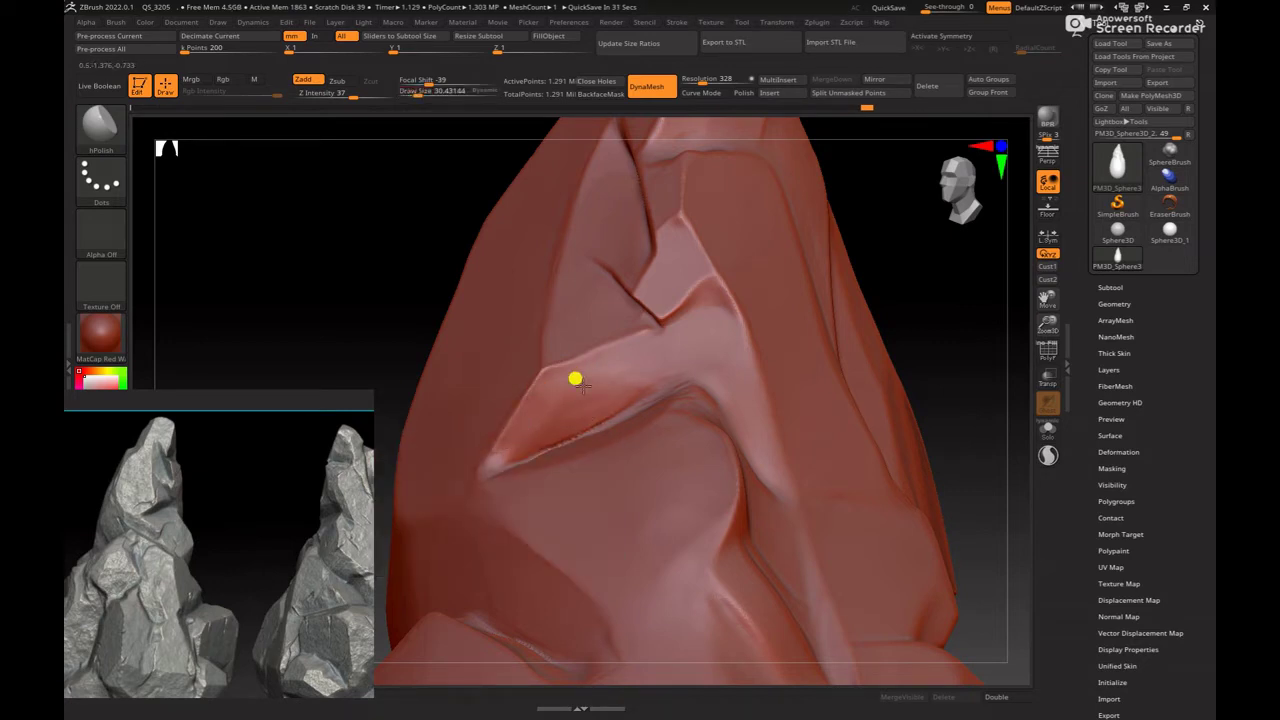
pyautogui.press(']')
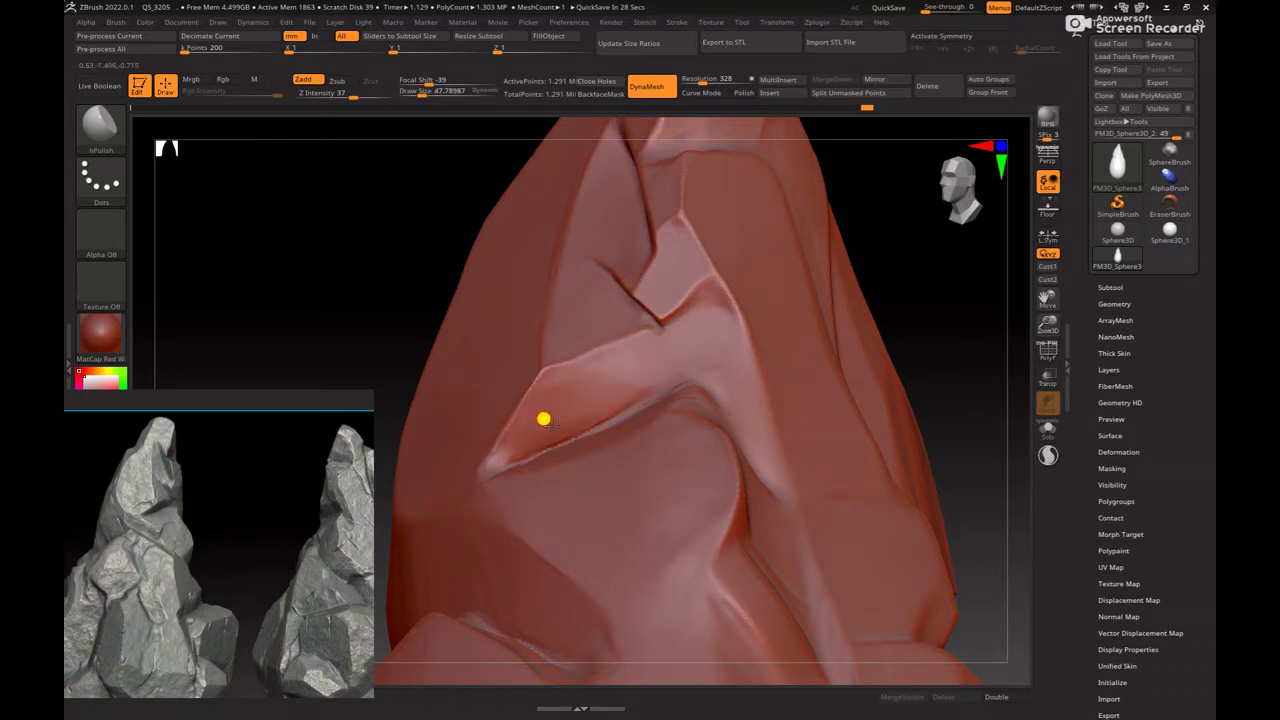
# Step: Look along the ledge up close and Shift-smooth the polished faces beneath the overhang
pyautogui.moveTo(963, 351); pyautogui.dragTo(609, 438)
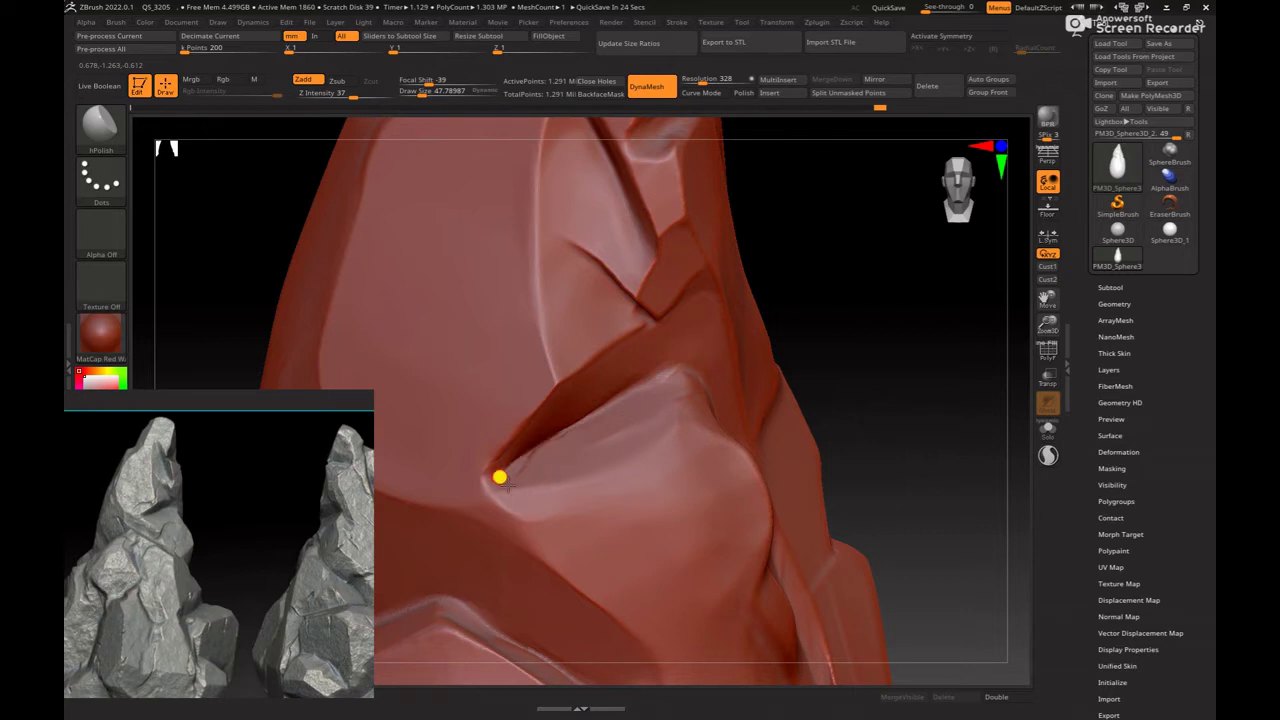
pyautogui.moveTo(943, 363); pyautogui.dragTo(960, 349)
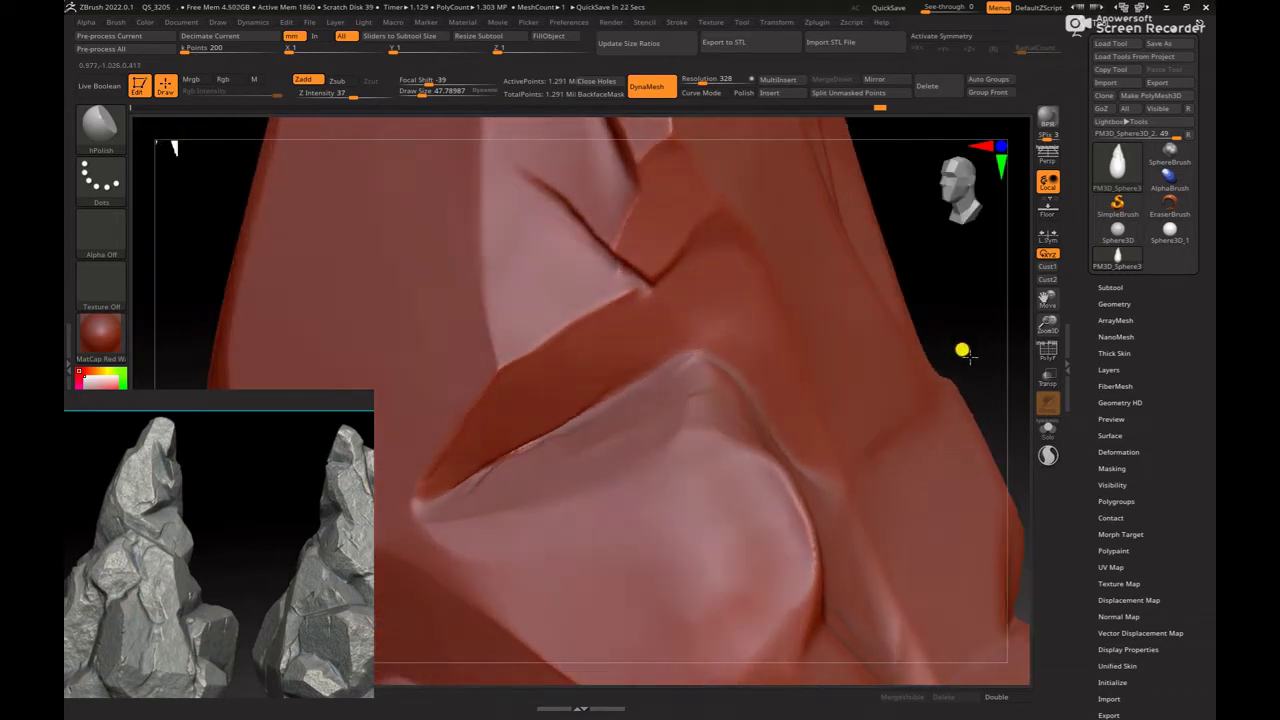
pyautogui.press('ctrl')
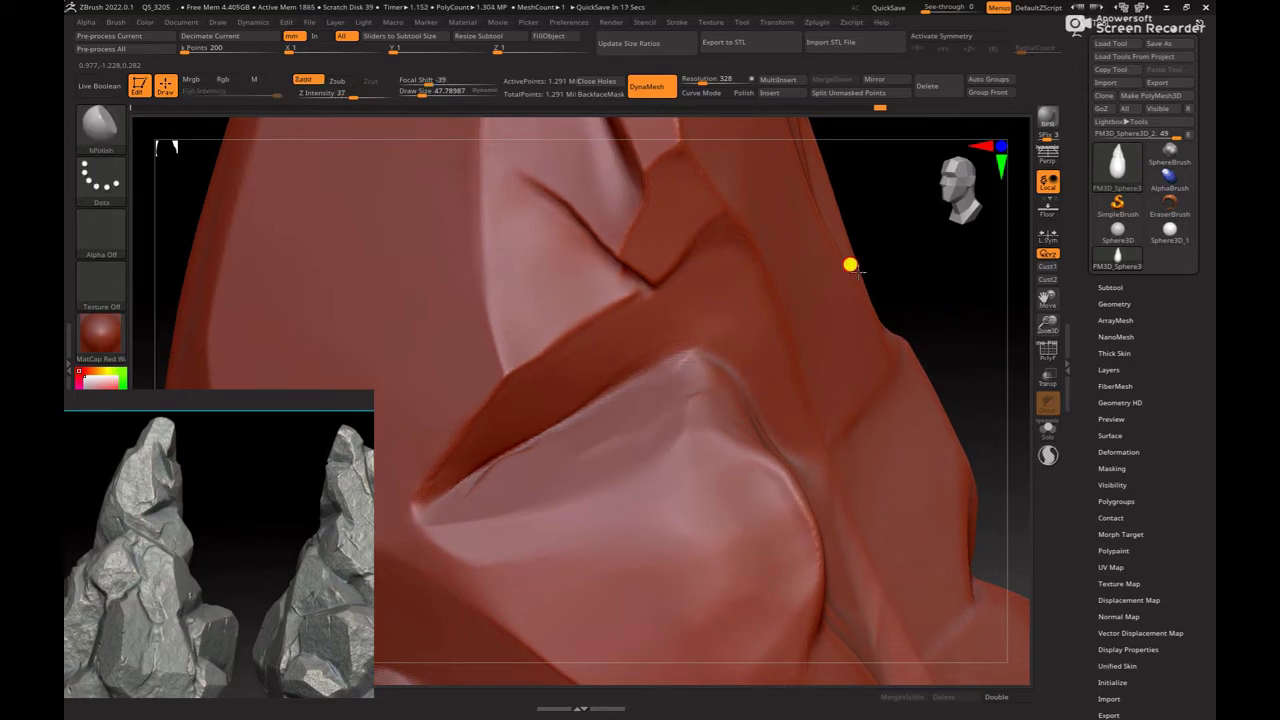
pyautogui.press('f')
pyautogui.moveTo(966, 435)
pyautogui.mouseDown()
pyautogui.moveTo(966, 286)
pyautogui.moveTo(619, 413)
pyautogui.mouseUp()
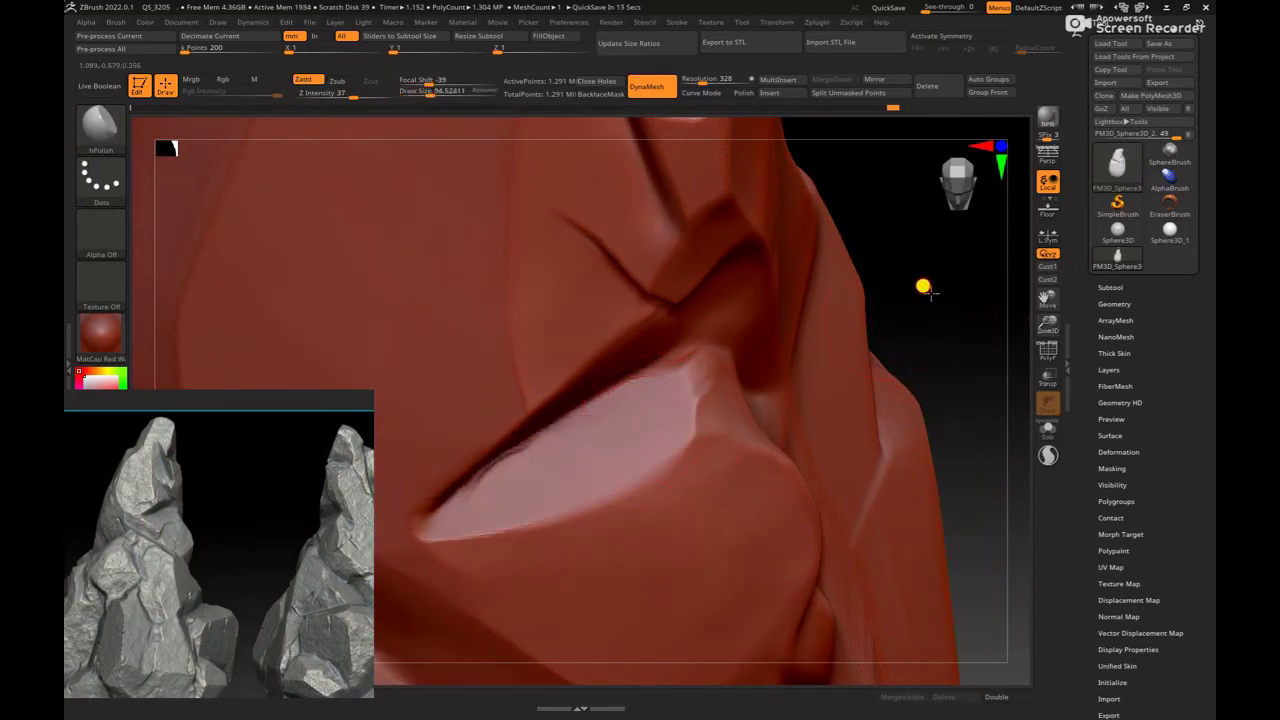
pyautogui.press('space')
pyautogui.moveTo(920, 286)
pyautogui.mouseDown()
pyautogui.moveTo(726, 385)
pyautogui.moveTo(704, 383)
pyautogui.mouseUp()
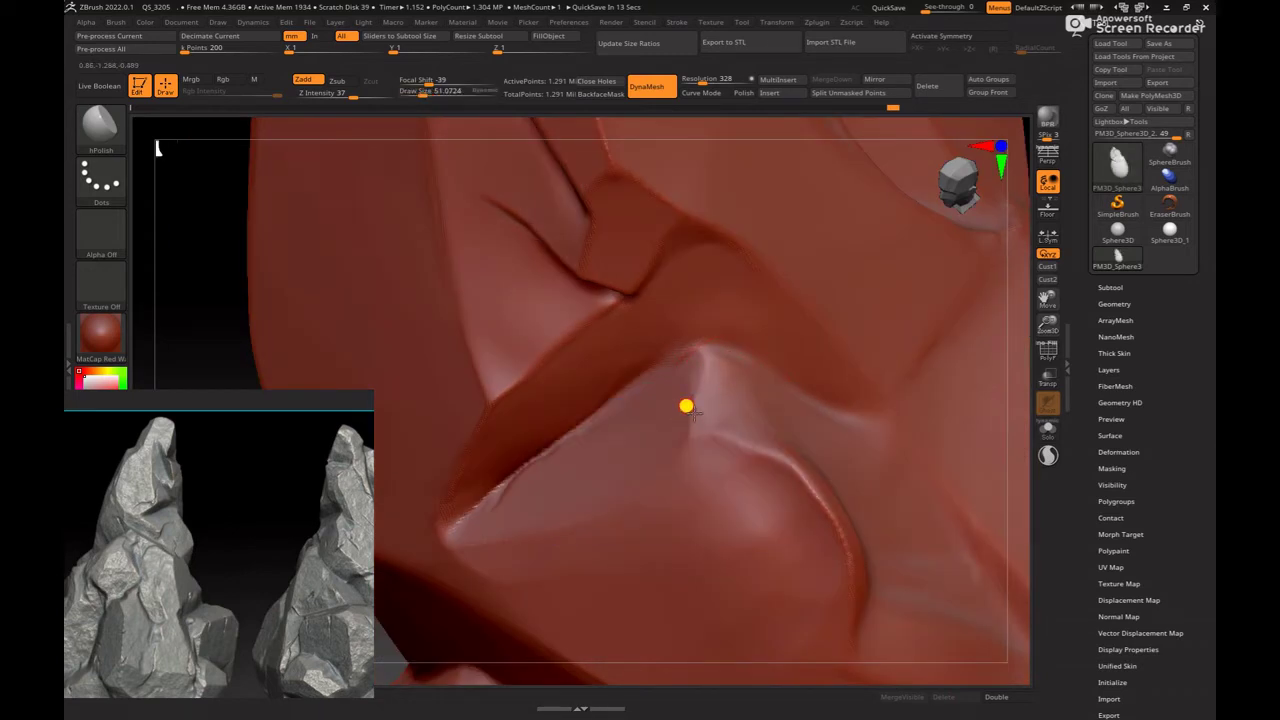
pyautogui.press('shift')
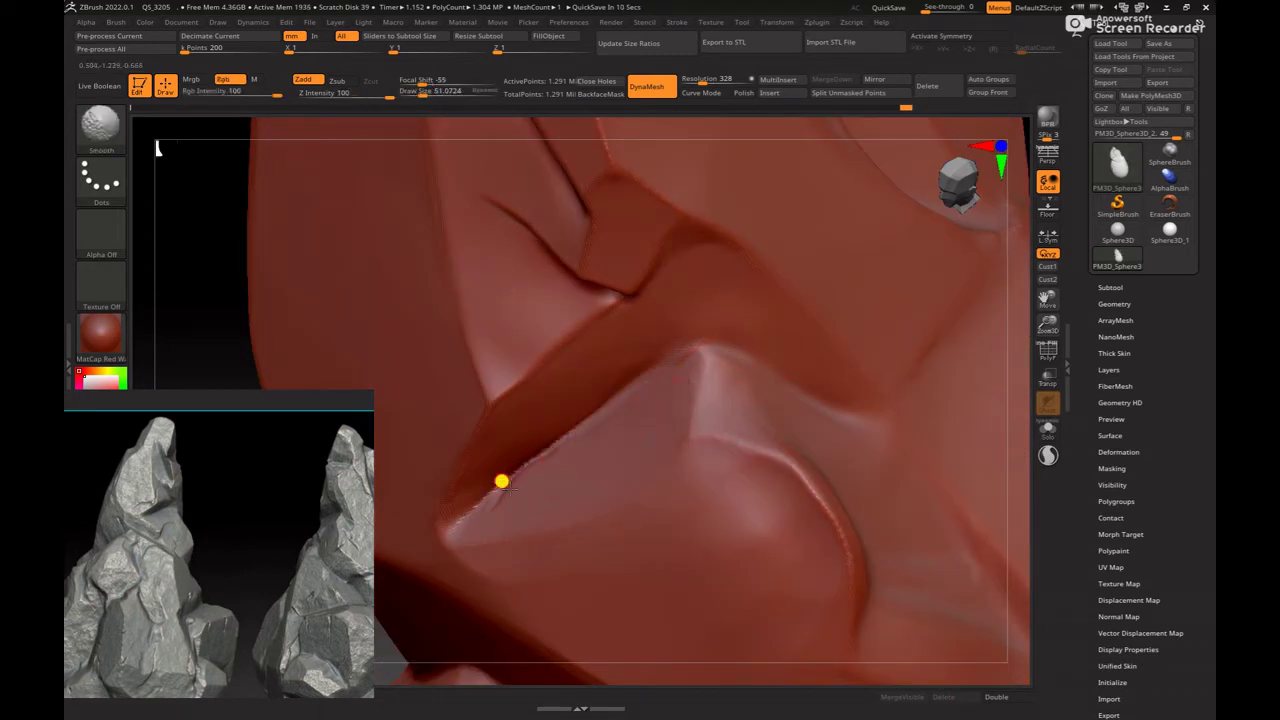
pyautogui.press('f')
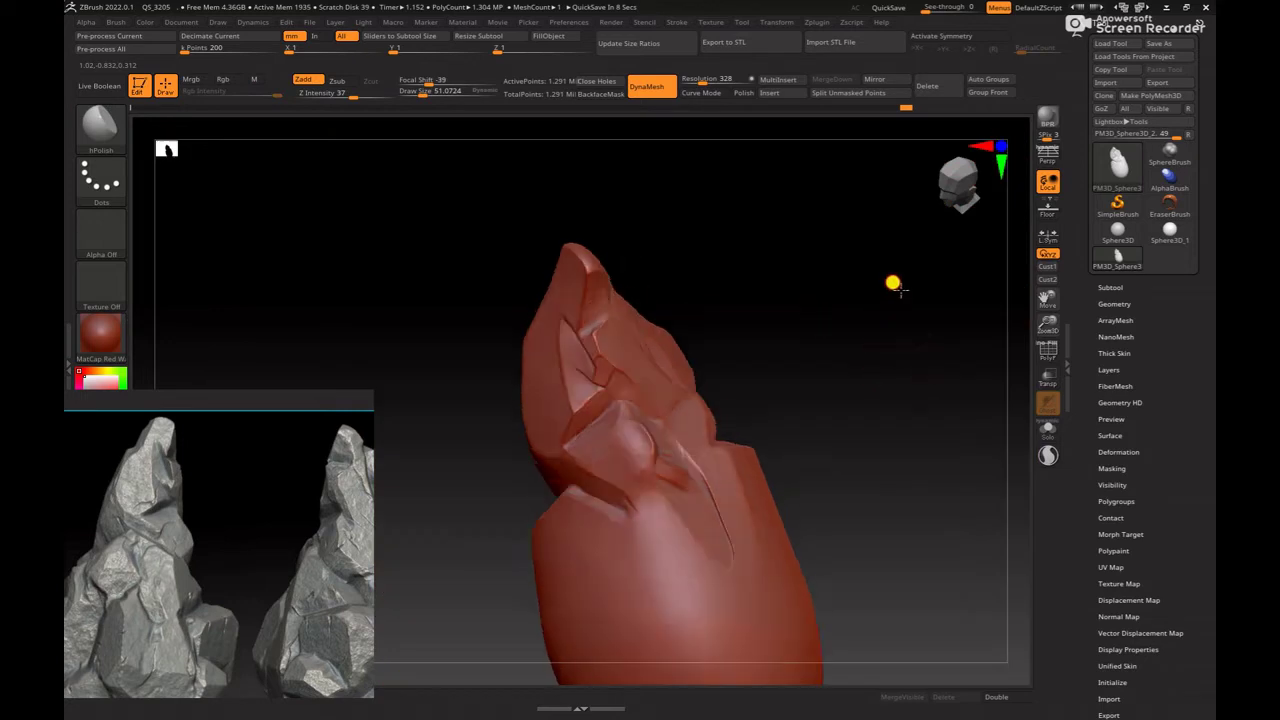
pyautogui.moveTo(894, 280)
pyautogui.mouseDown()
pyautogui.moveTo(941, 372)
pyautogui.moveTo(587, 371)
pyautogui.mouseUp()
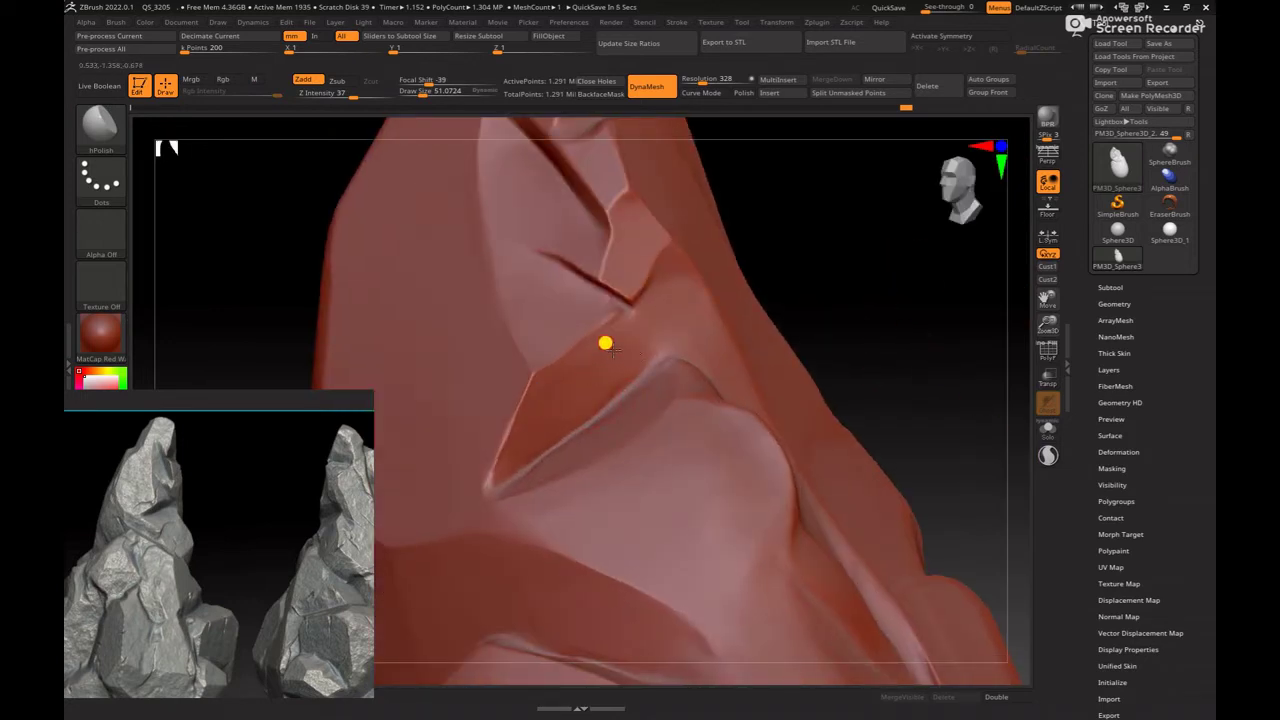
pyautogui.moveTo(894, 314)
pyautogui.mouseDown()
pyautogui.moveTo(909, 337)
pyautogui.moveTo(557, 392)
pyautogui.mouseUp()
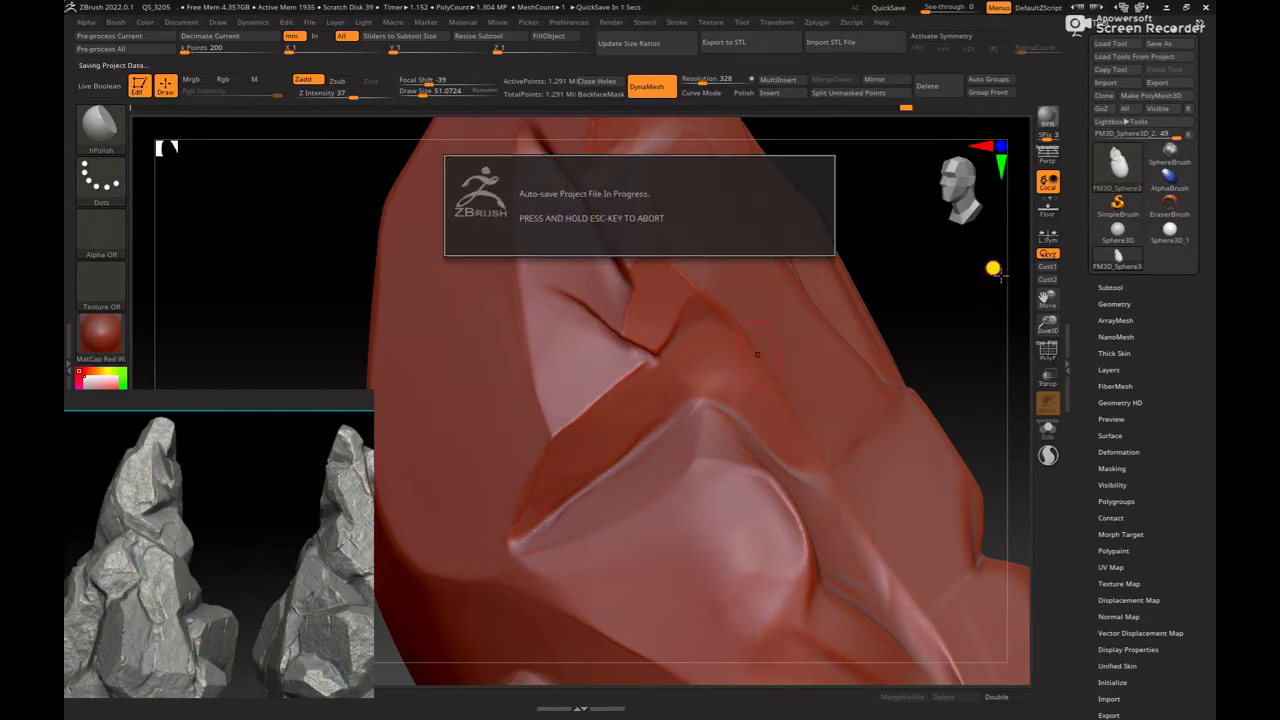
# Step: Orbit around the rock's peak and top edge, with brush size about 114
pyautogui.moveTo(829, 311)
pyautogui.mouseDown()
pyautogui.moveTo(955, 263)
pyautogui.moveTo(657, 403)
pyautogui.moveTo(496, 449)
pyautogui.mouseUp()
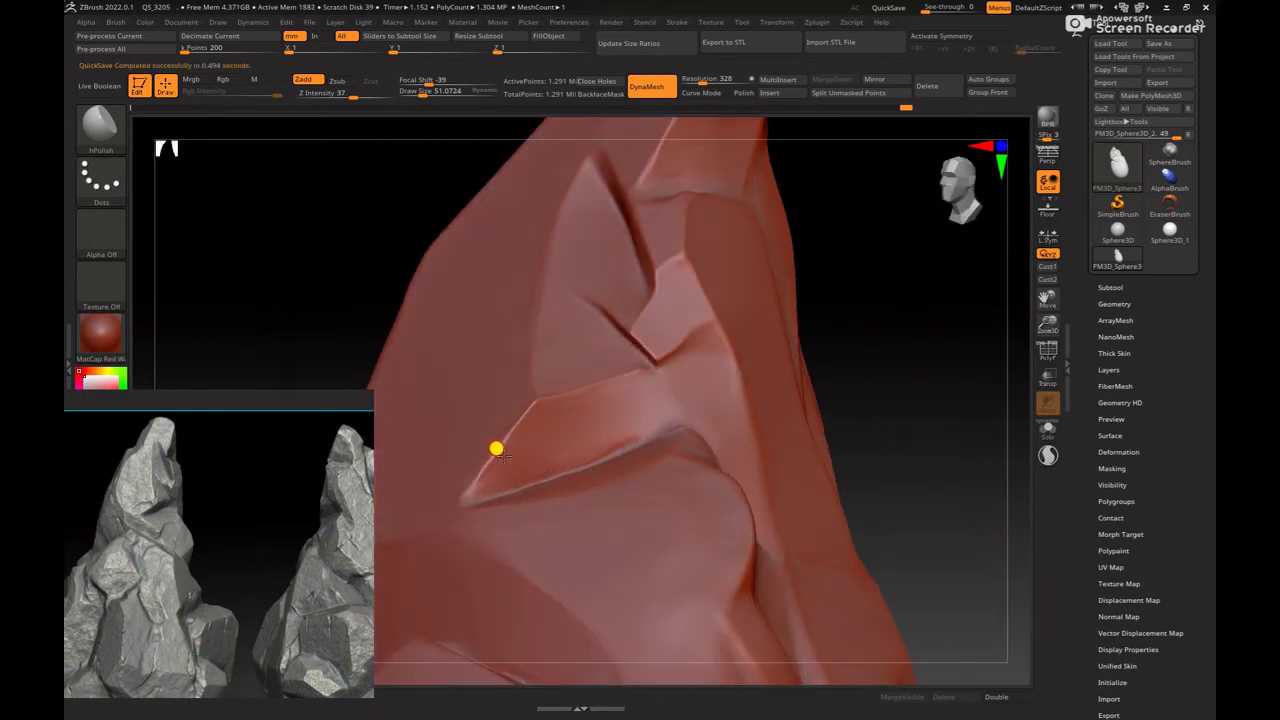
pyautogui.moveTo(793, 347); pyautogui.dragTo(464, 464)
pyautogui.press('space')
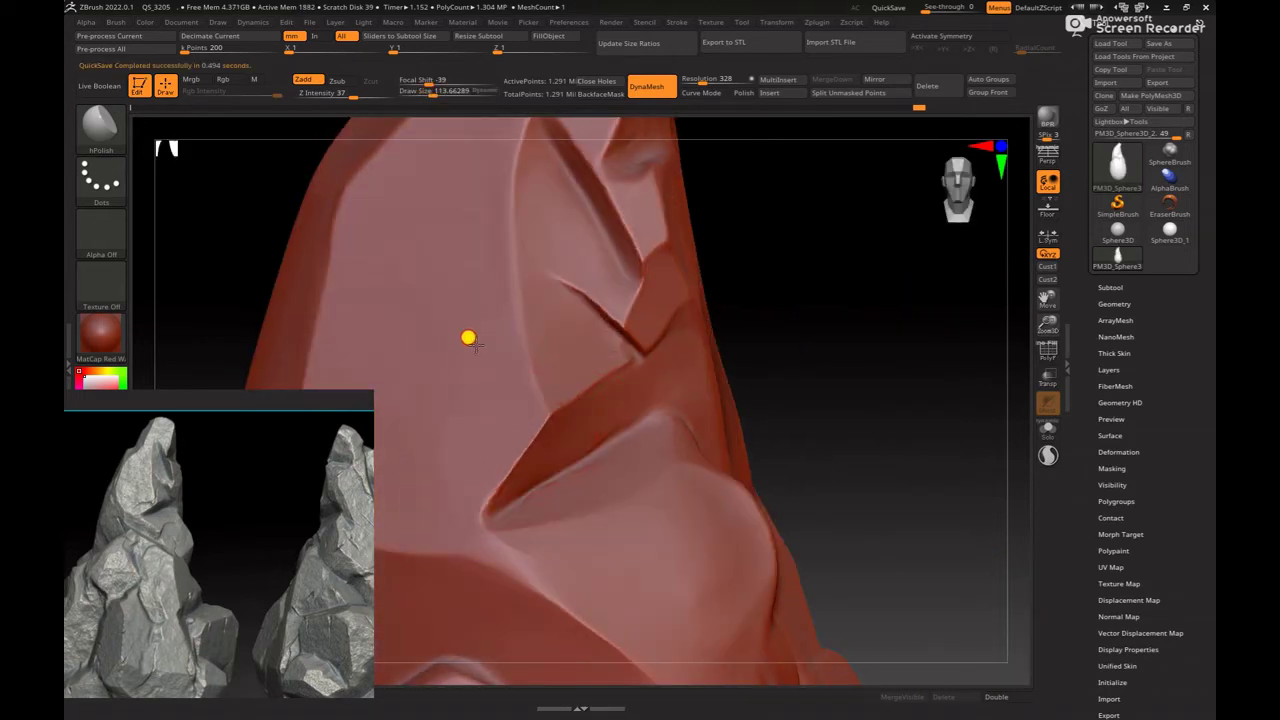
pyautogui.moveTo(734, 243); pyautogui.dragTo(567, 299)
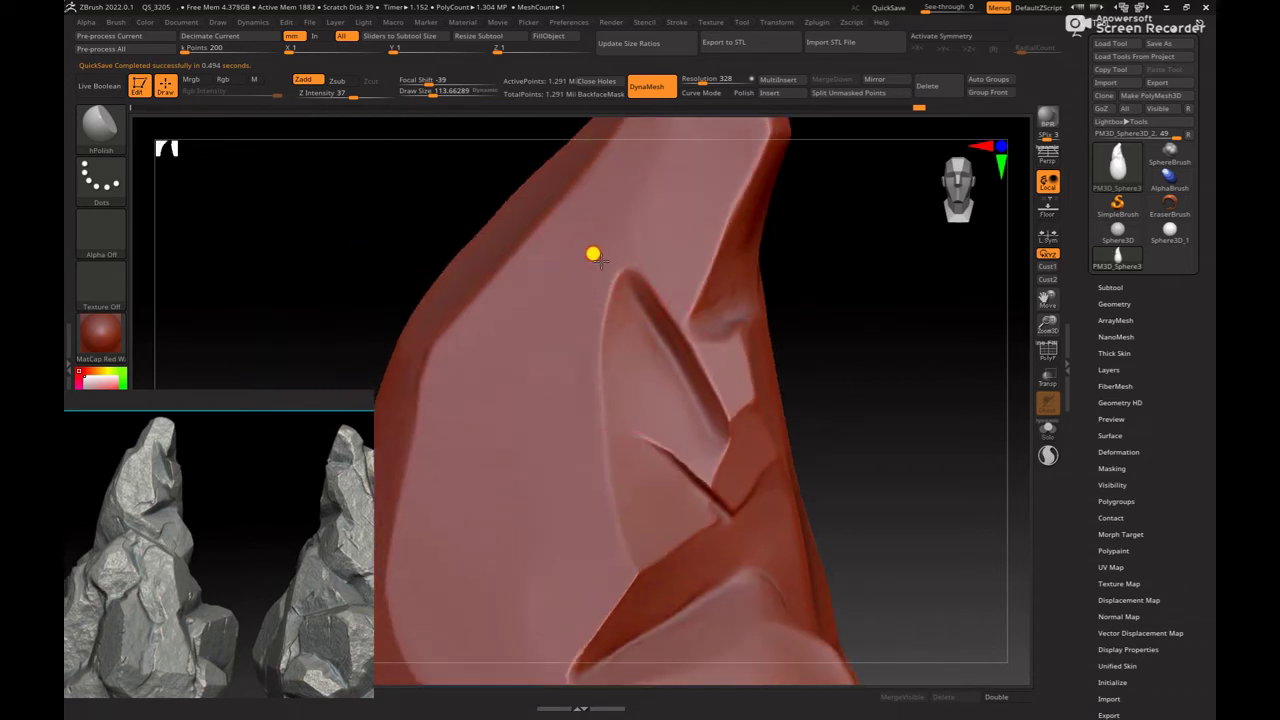
pyautogui.moveTo(903, 291)
pyautogui.mouseDown()
pyautogui.moveTo(877, 374)
pyautogui.moveTo(717, 419)
pyautogui.mouseUp()
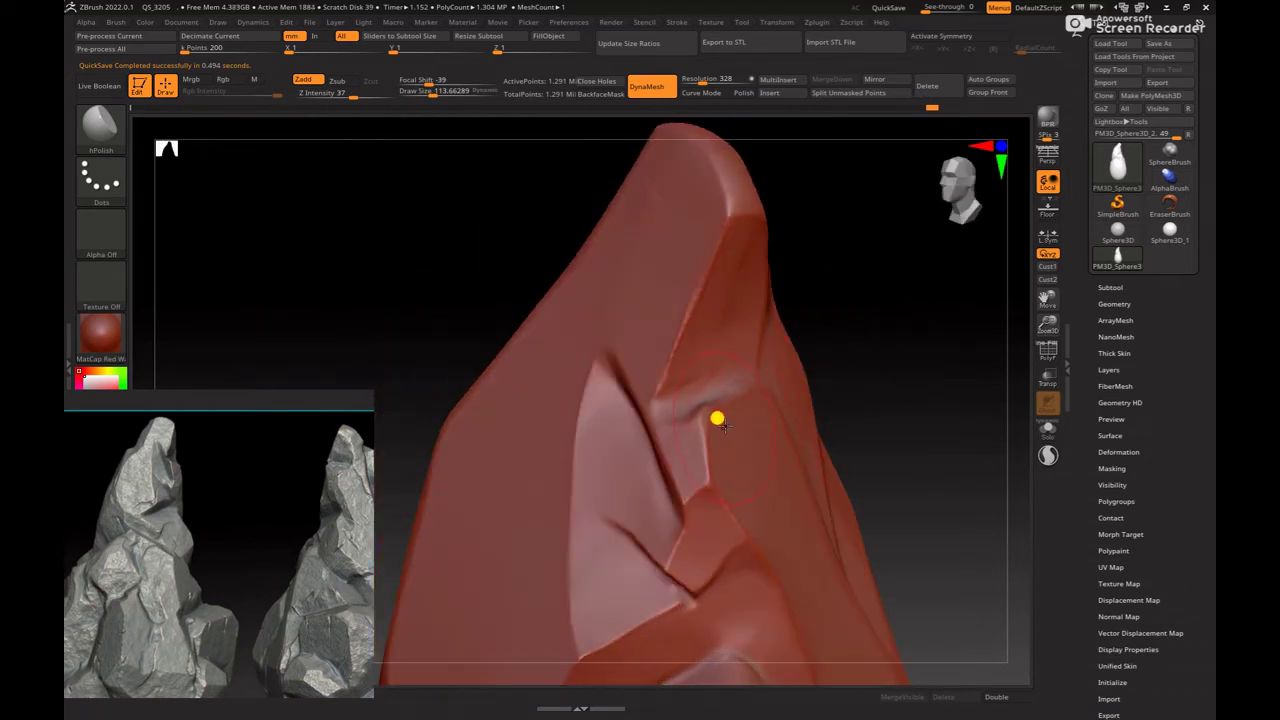
pyautogui.moveTo(903, 383)
pyautogui.mouseDown()
pyautogui.moveTo(903, 357)
pyautogui.moveTo(863, 351)
pyautogui.moveTo(869, 323)
pyautogui.moveTo(694, 368)
pyautogui.moveTo(866, 346)
pyautogui.mouseUp()
pyautogui.moveTo(820, 286)
pyautogui.mouseDown()
pyautogui.moveTo(837, 306)
pyautogui.moveTo(884, 300)
pyautogui.moveTo(911, 414)
pyautogui.moveTo(891, 374)
pyautogui.moveTo(851, 389)
pyautogui.moveTo(883, 434)
pyautogui.moveTo(926, 440)
pyautogui.mouseUp()
# Step: Load the Move brush at draw size about 95 and line up the top edge
pyautogui.press('b')
pyautogui.press('m')
pyautogui.press('v')
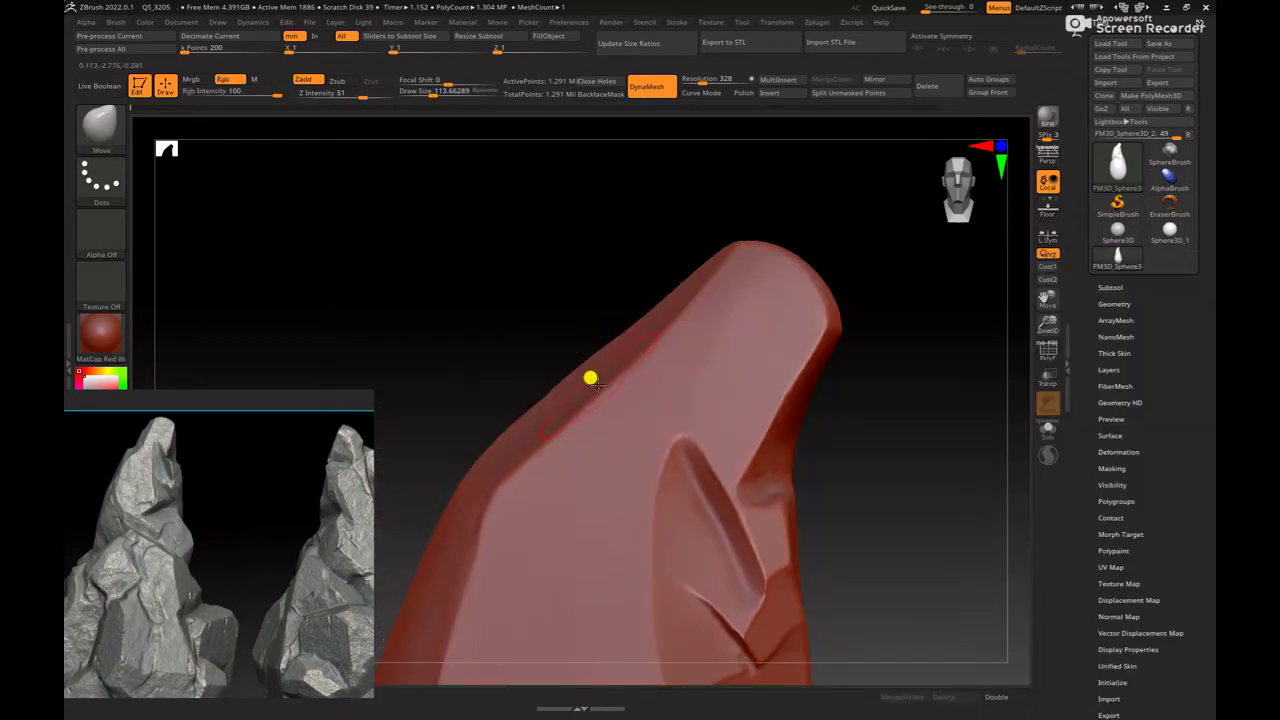
pyautogui.press('[')
pyautogui.moveTo(880, 430)
pyautogui.mouseDown()
pyautogui.moveTo(937, 443)
pyautogui.moveTo(900, 420)
pyautogui.mouseUp()
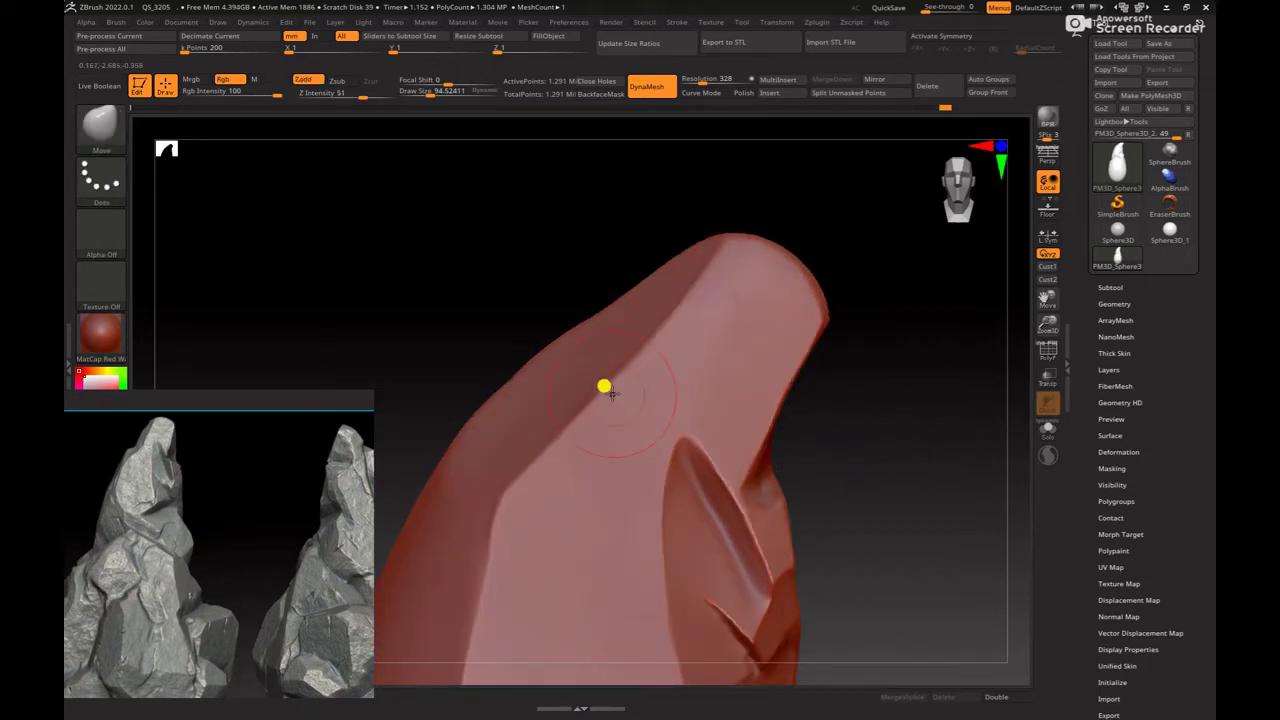
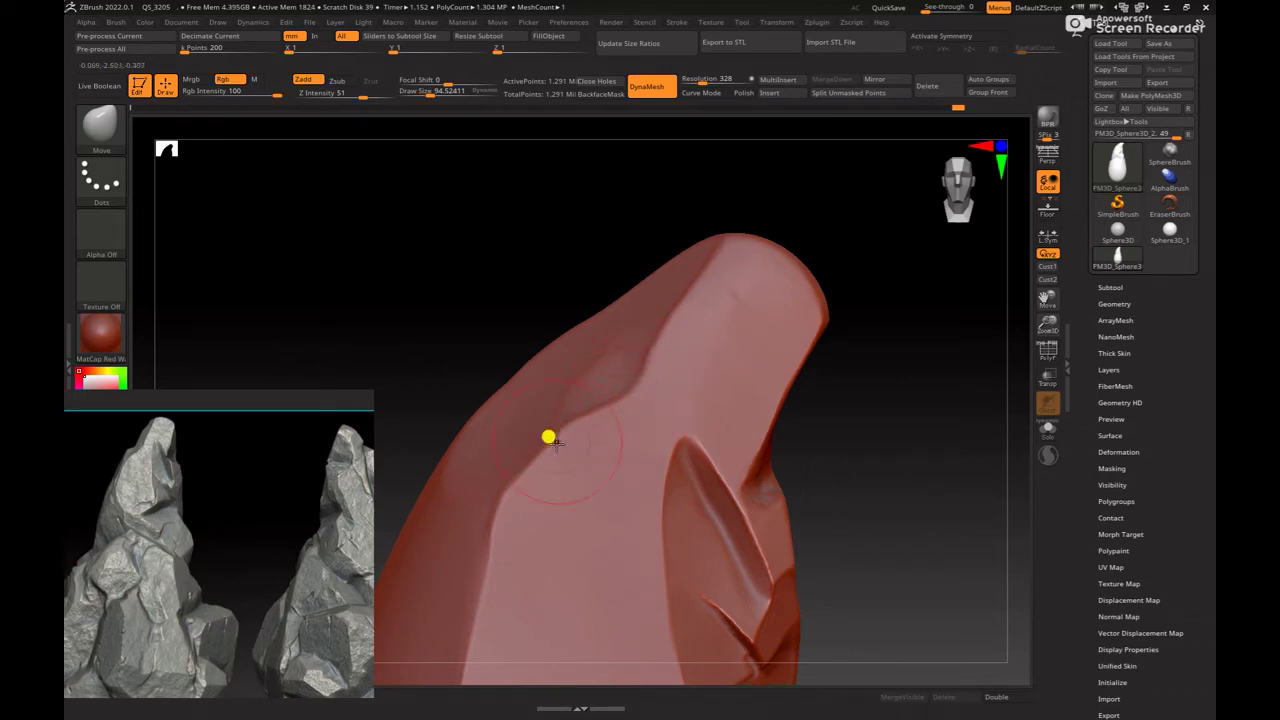
# Step: Turn the rock tip to the right and select the hPolish brush for flat planes
pyautogui.moveTo(870, 420)
pyautogui.mouseDown()
pyautogui.moveTo(908, 403)
pyautogui.moveTo(546, 363)
pyautogui.mouseUp()
pyautogui.press('b')
pyautogui.press('h')
pyautogui.press('p')
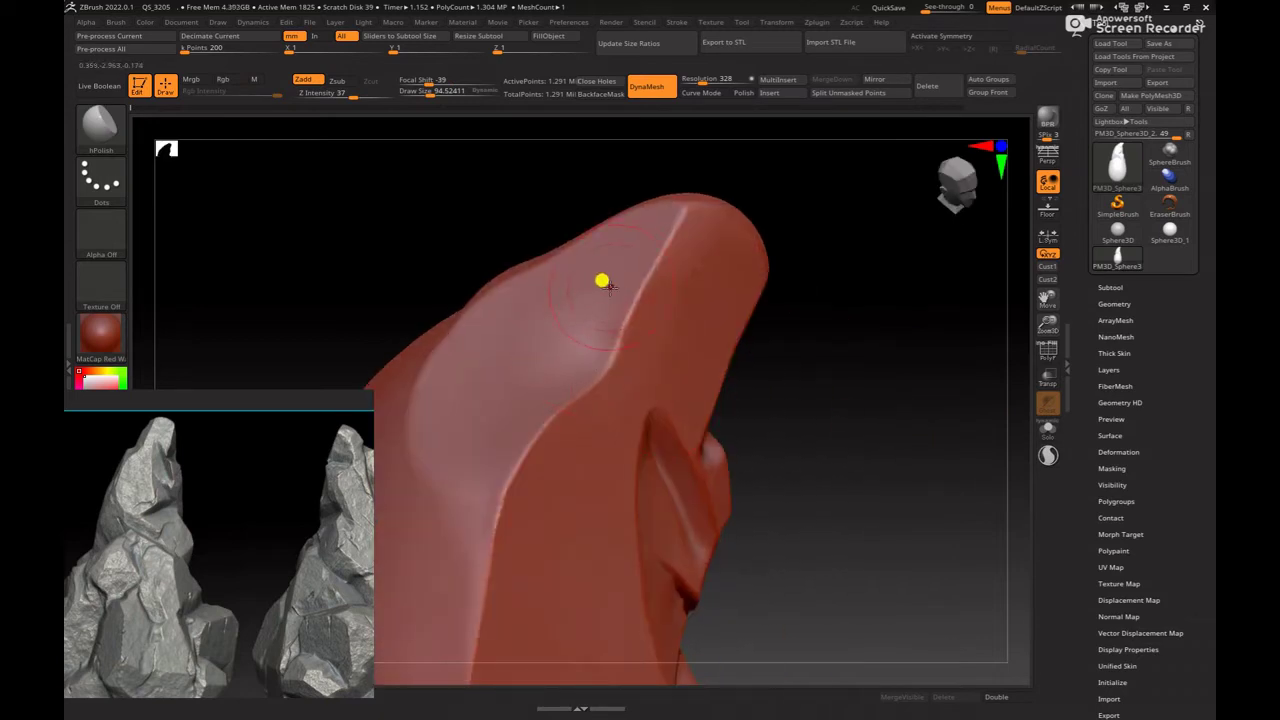
# Step: Orbit and zoom around the rock to inspect its faceted peak, then zoom the reference image
pyautogui.moveTo(777, 329)
pyautogui.mouseDown()
pyautogui.moveTo(891, 311)
pyautogui.moveTo(620, 267)
pyautogui.mouseUp()
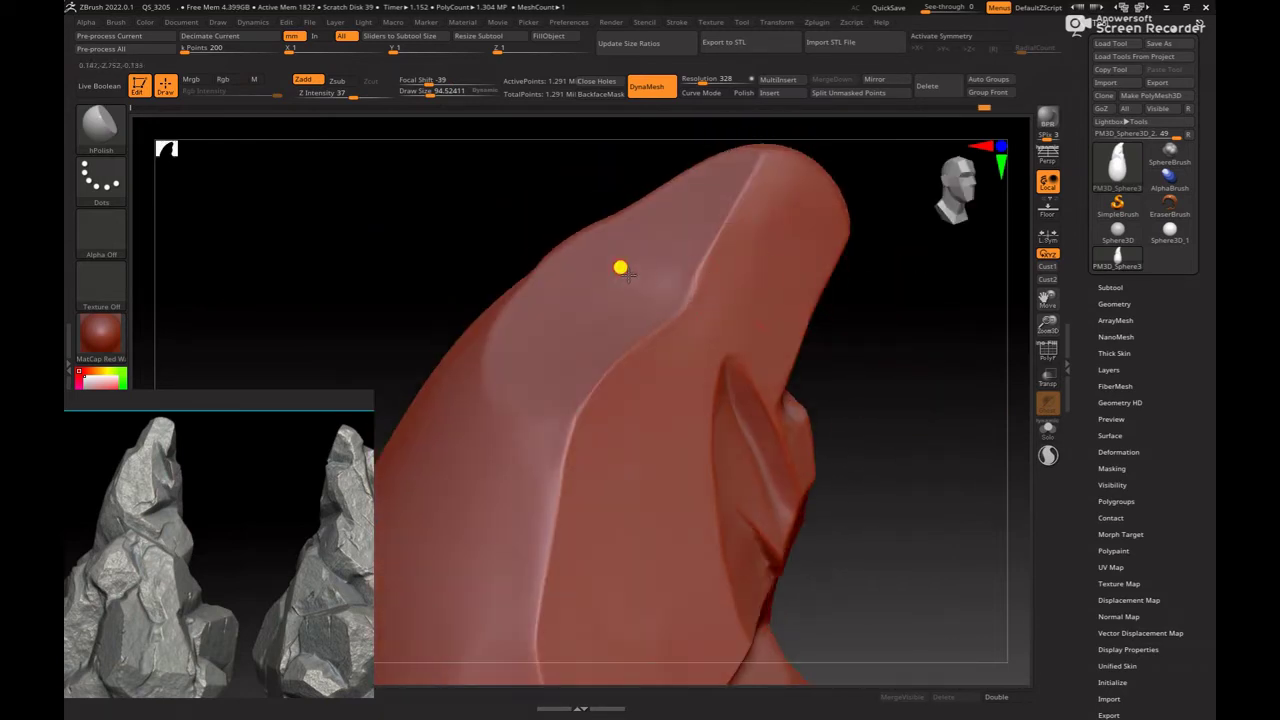
pyautogui.moveTo(795, 256); pyautogui.dragTo(734, 231)
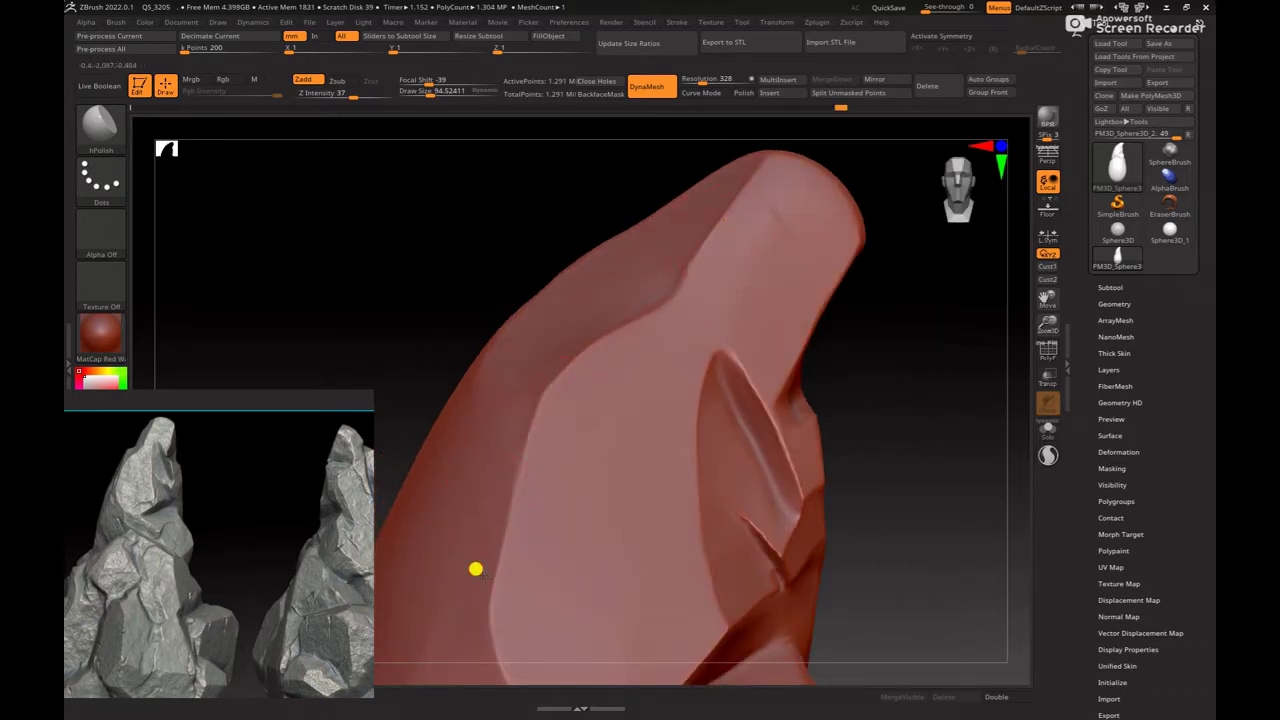
pyautogui.moveTo(940, 300); pyautogui.dragTo(506, 283)
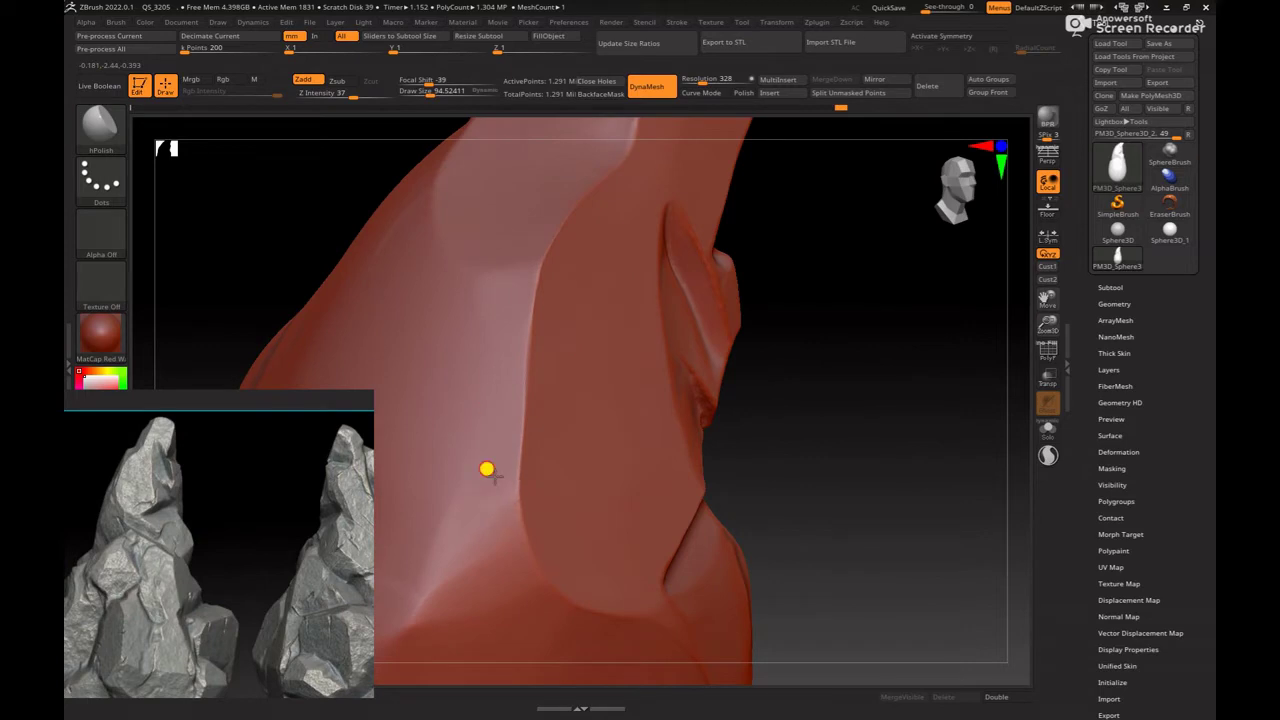
pyautogui.moveTo(487, 469)
pyautogui.mouseDown()
pyautogui.moveTo(891, 406)
pyautogui.moveTo(823, 314)
pyautogui.moveTo(811, 414)
pyautogui.moveTo(893, 435)
pyautogui.moveTo(851, 403)
pyautogui.moveTo(894, 443)
pyautogui.moveTo(763, 489)
pyautogui.moveTo(794, 513)
pyautogui.moveTo(840, 486)
pyautogui.moveTo(794, 491)
pyautogui.moveTo(771, 457)
pyautogui.moveTo(869, 477)
pyautogui.moveTo(840, 469)
pyautogui.moveTo(857, 506)
pyautogui.moveTo(951, 497)
pyautogui.moveTo(860, 403)
pyautogui.moveTo(883, 423)
pyautogui.moveTo(903, 406)
pyautogui.moveTo(911, 417)
pyautogui.moveTo(857, 409)
pyautogui.mouseUp()
pyautogui.scroll(1, 269, 560)
pyautogui.scroll(2, 187, 590)
pyautogui.scroll(2, 187, 590)
pyautogui.scroll(1, 251, 606)
# Step: Build clay down the lower crevice with ClayBuildup at a brush size of about 69
pyautogui.press('b')
pyautogui.press('c')
pyautogui.press('b')
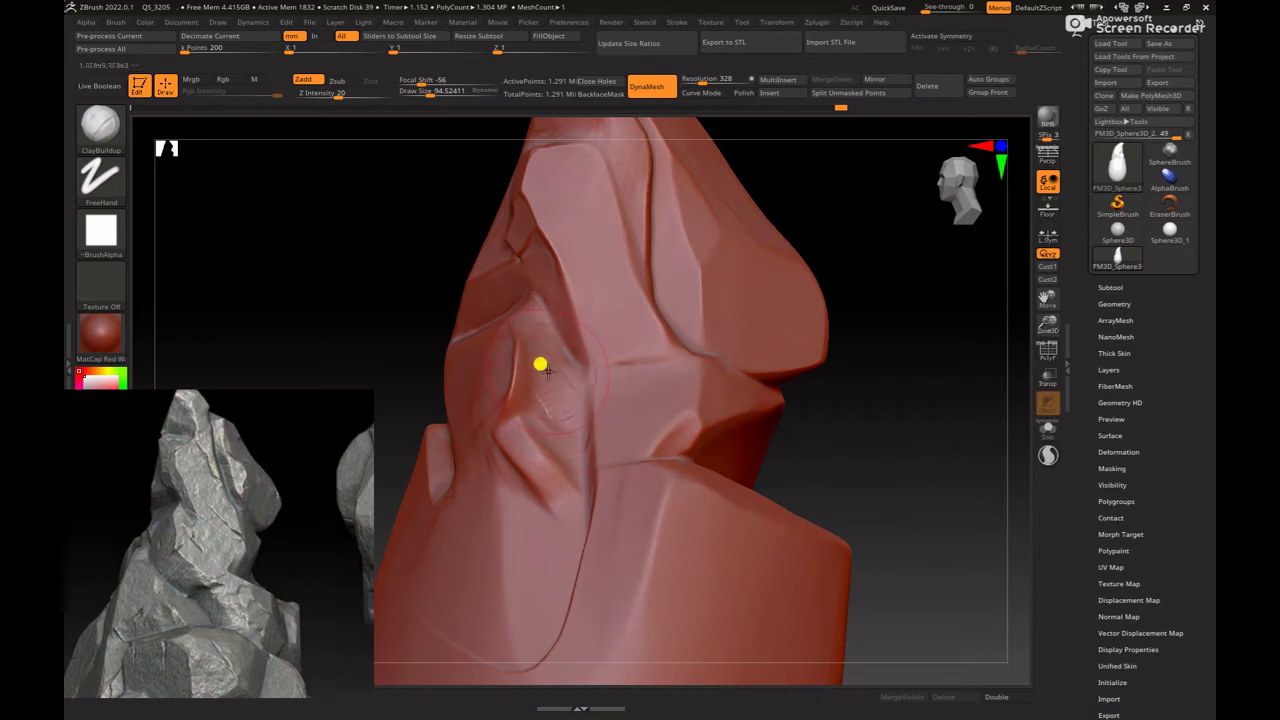
pyautogui.press('[')
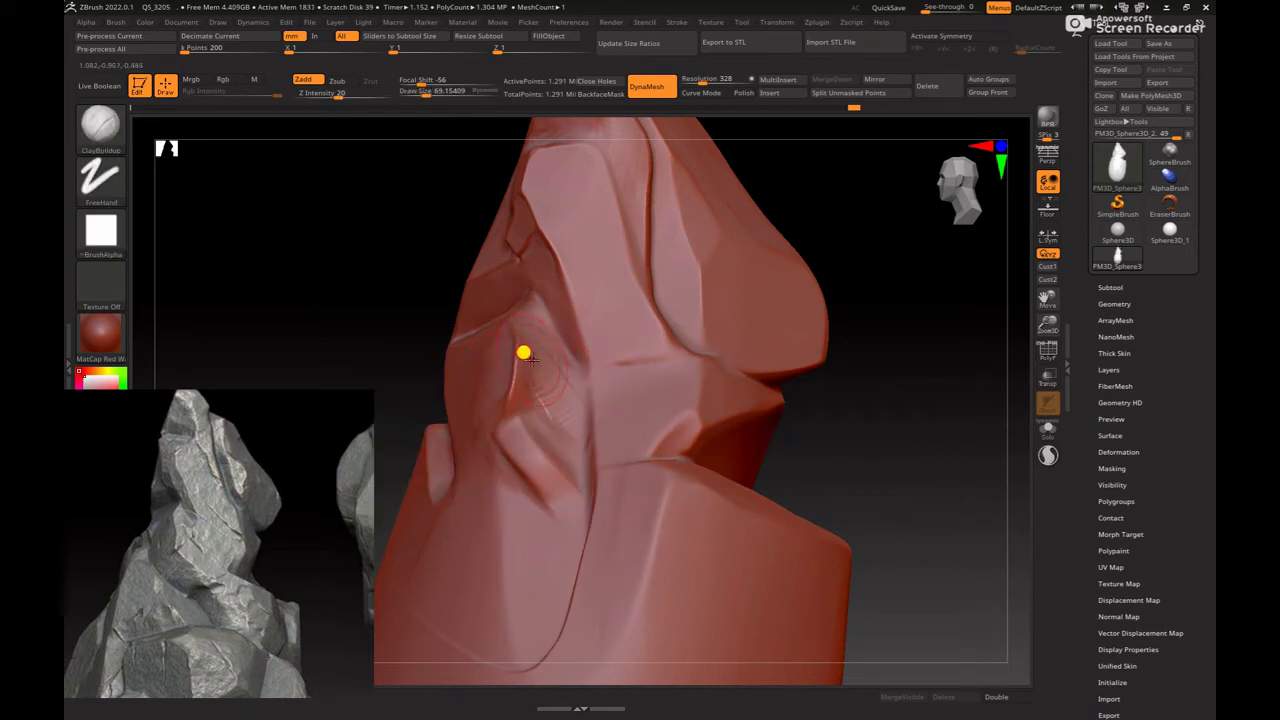
pyautogui.moveTo(558, 378)
pyautogui.mouseDown()
pyautogui.moveTo(583, 366)
pyautogui.moveTo(541, 366)
pyautogui.moveTo(563, 423)
pyautogui.moveTo(523, 386)
pyautogui.mouseUp()
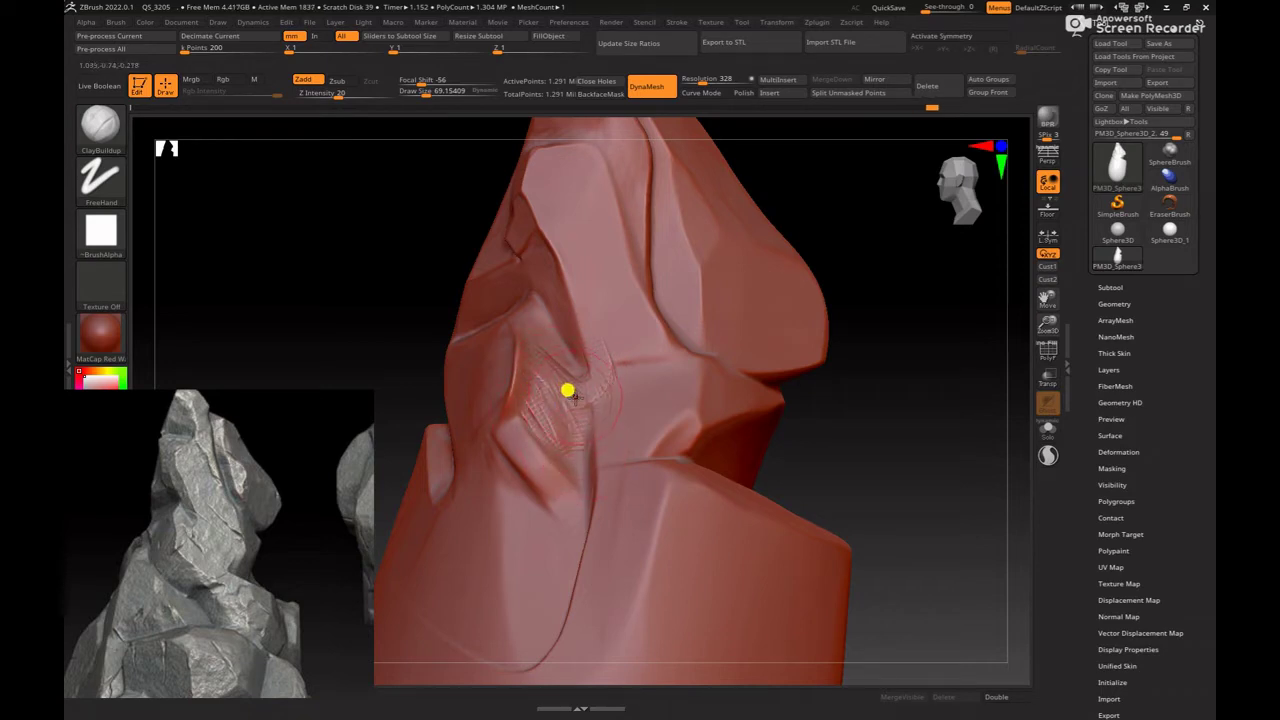
pyautogui.moveTo(554, 413); pyautogui.dragTo(566, 460)
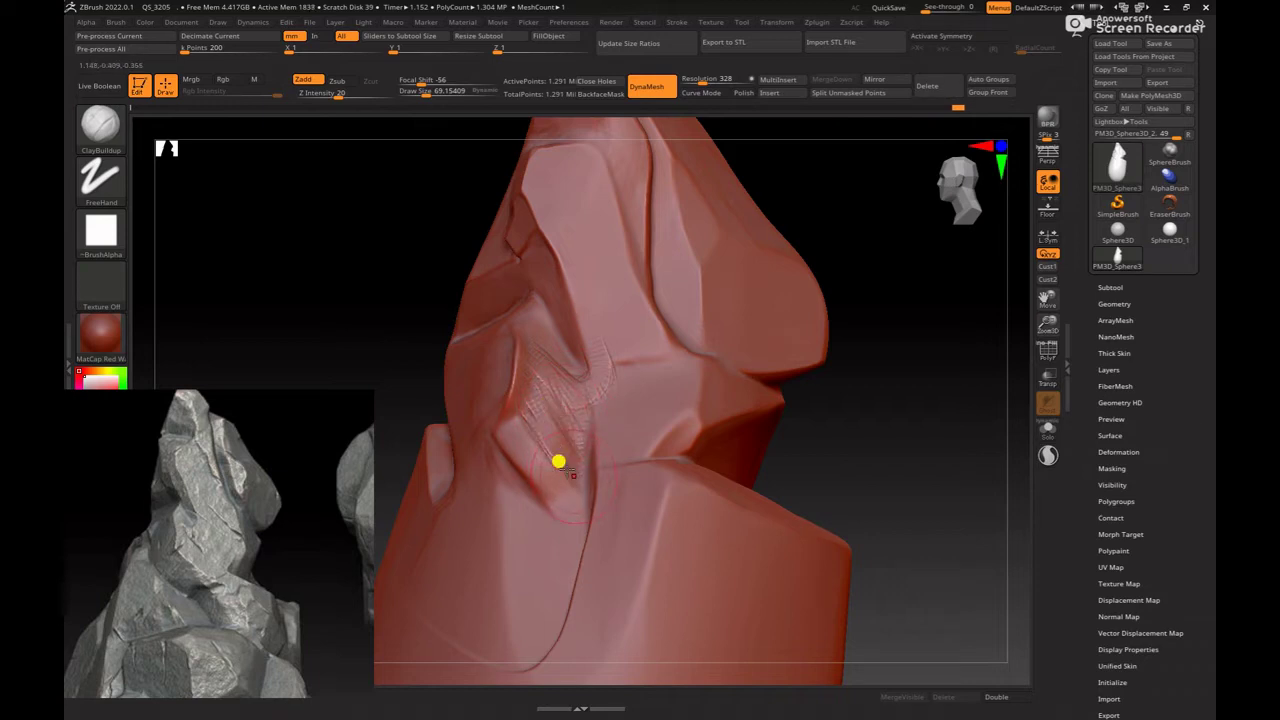
pyautogui.moveTo(530, 418)
pyautogui.mouseDown()
pyautogui.moveTo(550, 472)
pyautogui.moveTo(595, 524)
pyautogui.moveTo(557, 488)
pyautogui.moveTo(575, 488)
pyautogui.moveTo(577, 454)
pyautogui.moveTo(584, 489)
pyautogui.moveTo(588, 448)
pyautogui.mouseUp()
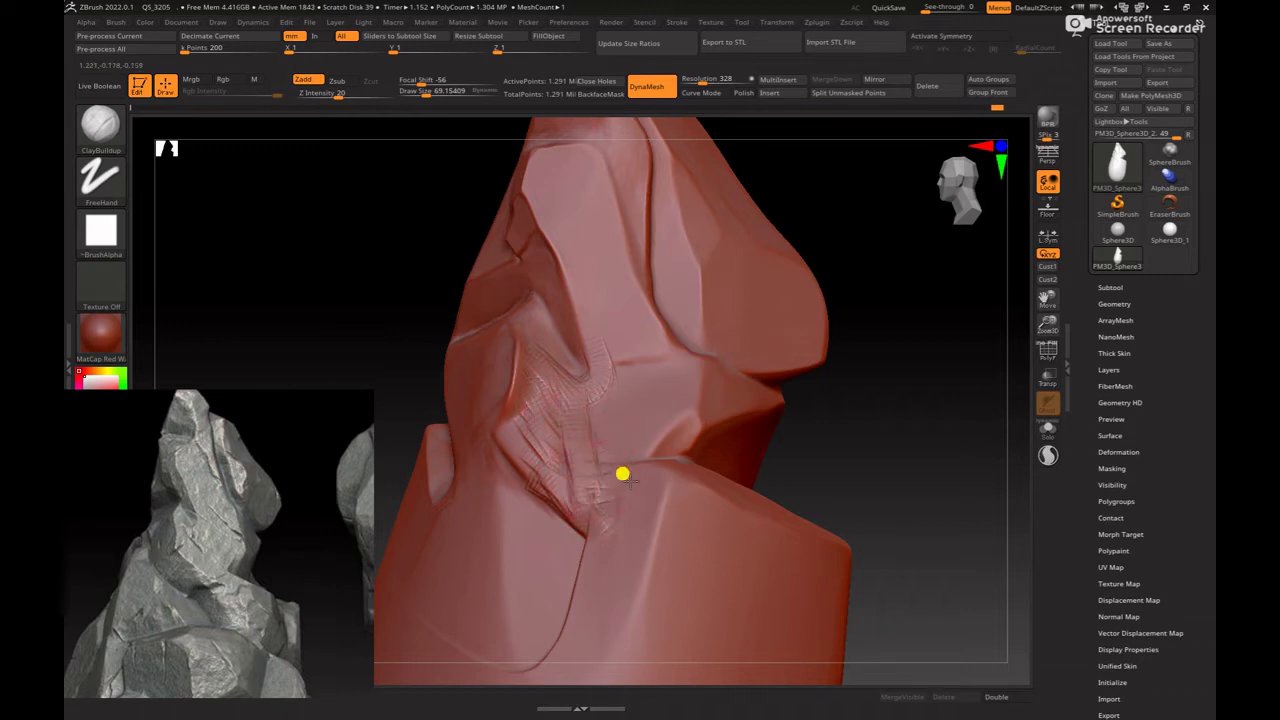
# Step: Shift-smooth the clay strokes along the crease and the rock's left edge
pyautogui.moveTo(851, 425)
pyautogui.mouseDown()
pyautogui.moveTo(648, 423)
pyautogui.moveTo(626, 457)
pyautogui.moveTo(583, 451)
pyautogui.moveTo(605, 481)
pyautogui.mouseUp()
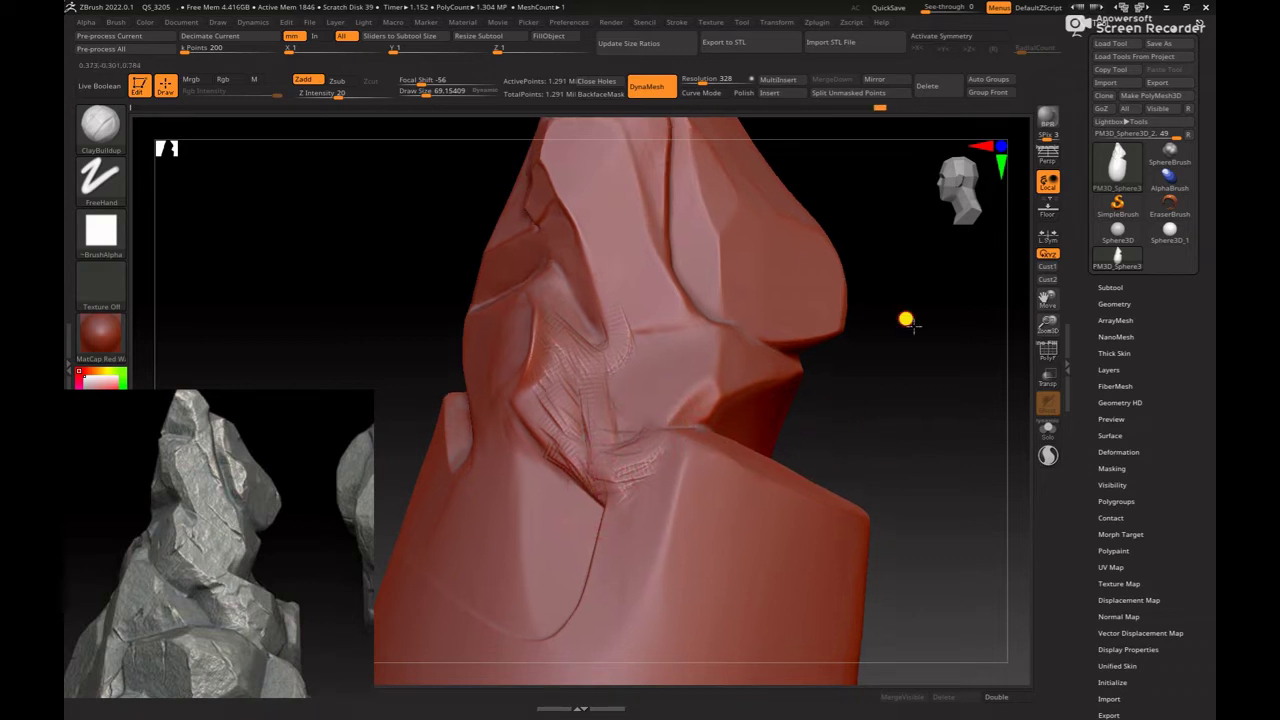
pyautogui.moveTo(906, 317)
pyautogui.mouseDown()
pyautogui.moveTo(849, 357)
pyautogui.moveTo(605, 409)
pyautogui.mouseUp()
pyautogui.moveTo(594, 471); pyautogui.dragTo(594, 469)
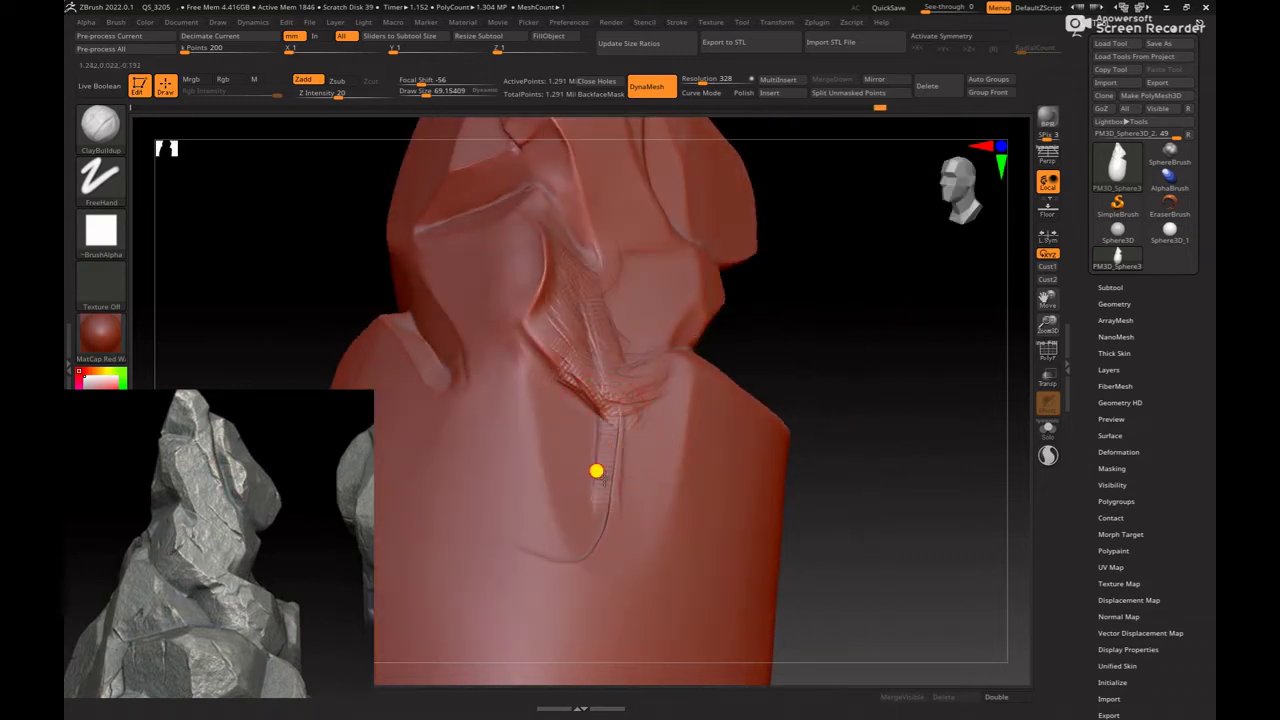
pyautogui.press('shift')
pyautogui.keyDown('shift'); pyautogui.moveTo(581, 384); pyautogui.dragTo(576, 424); pyautogui.keyUp('shift')
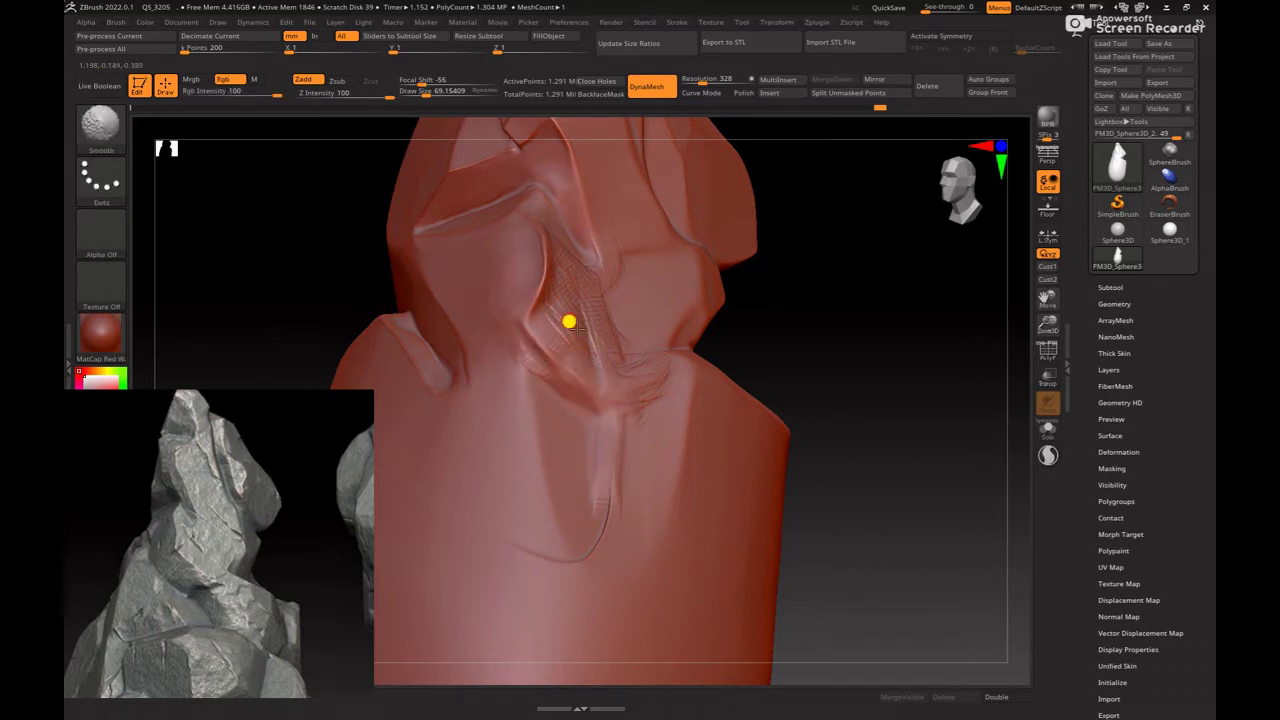
pyautogui.moveTo(788, 328)
pyautogui.mouseDown()
pyautogui.moveTo(888, 343)
pyautogui.moveTo(863, 389)
pyautogui.moveTo(617, 357)
pyautogui.moveTo(549, 284)
pyautogui.mouseUp()
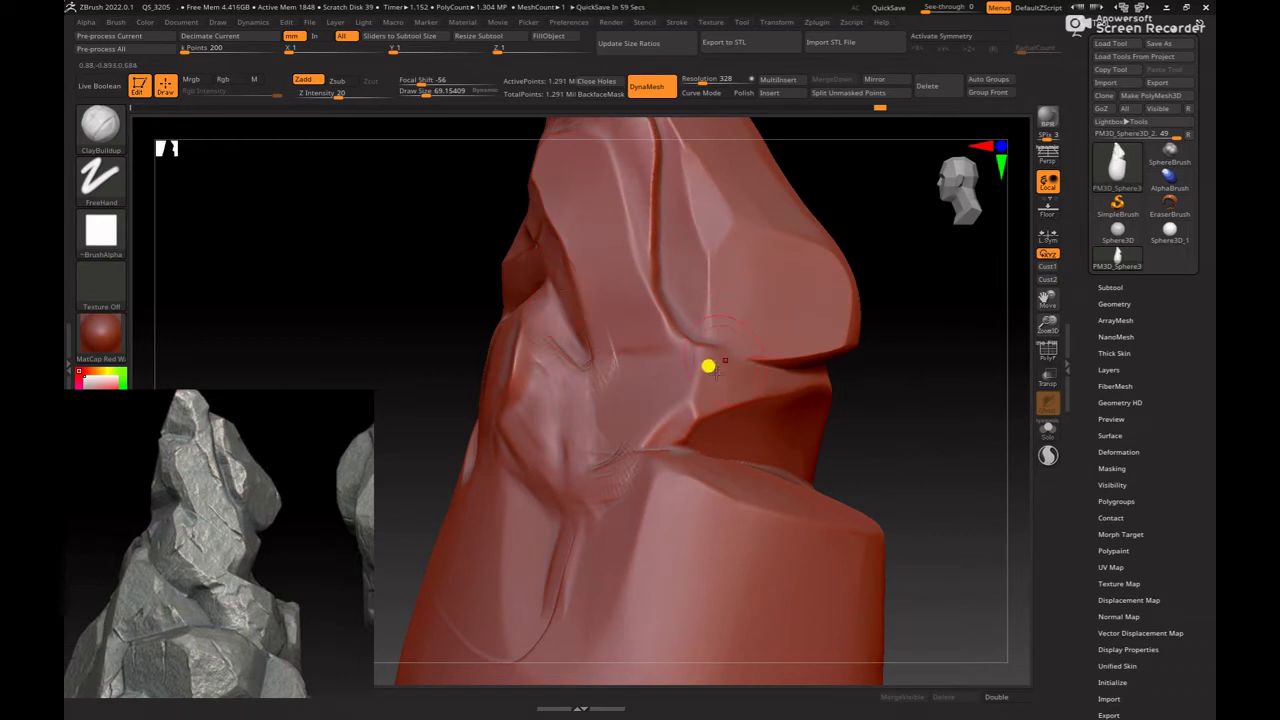
pyautogui.moveTo(909, 380); pyautogui.dragTo(894, 371)
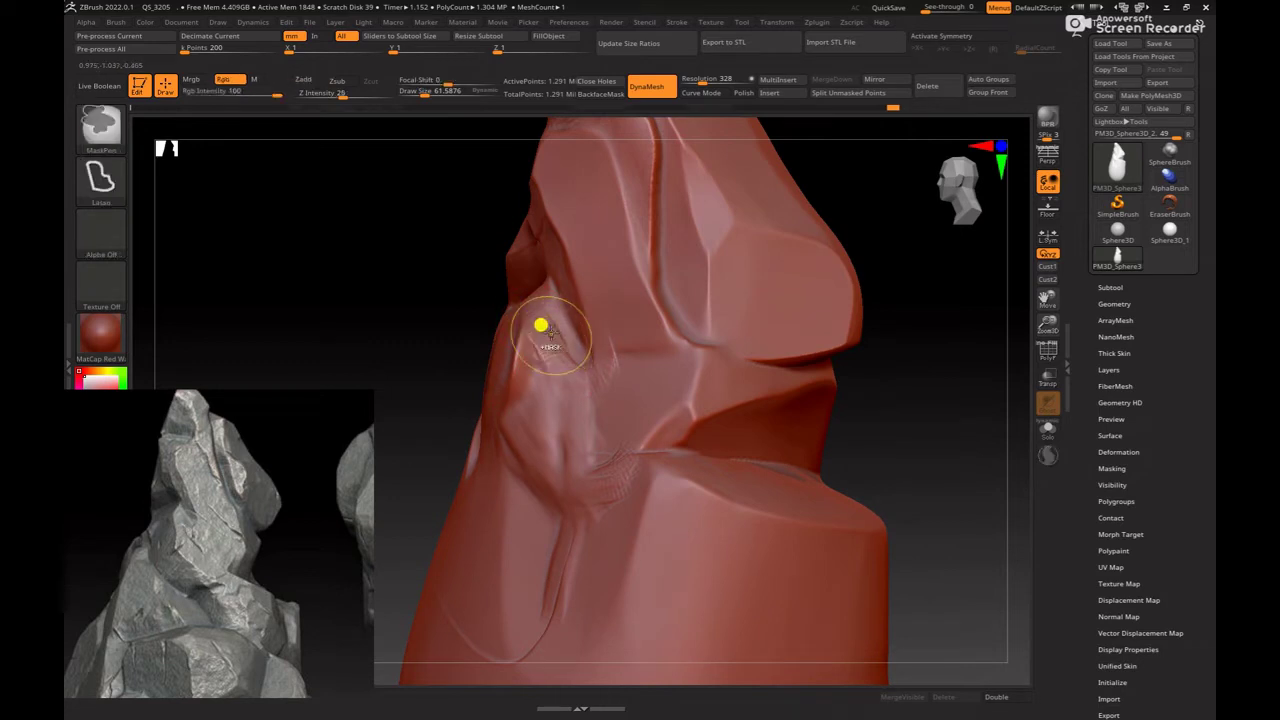
pyautogui.moveTo(540, 323)
pyautogui.keyDown('shift'); pyautogui.mouseDown()
pyautogui.moveTo(549, 354)
pyautogui.moveTo(520, 403)
pyautogui.moveTo(546, 391)
pyautogui.mouseUp(); pyautogui.keyUp('shift')
# Step: Return to hPolish with a brush size around 36–48 and orbit toward the front crease
pyautogui.press('b')
pyautogui.press('h')
pyautogui.press('p')
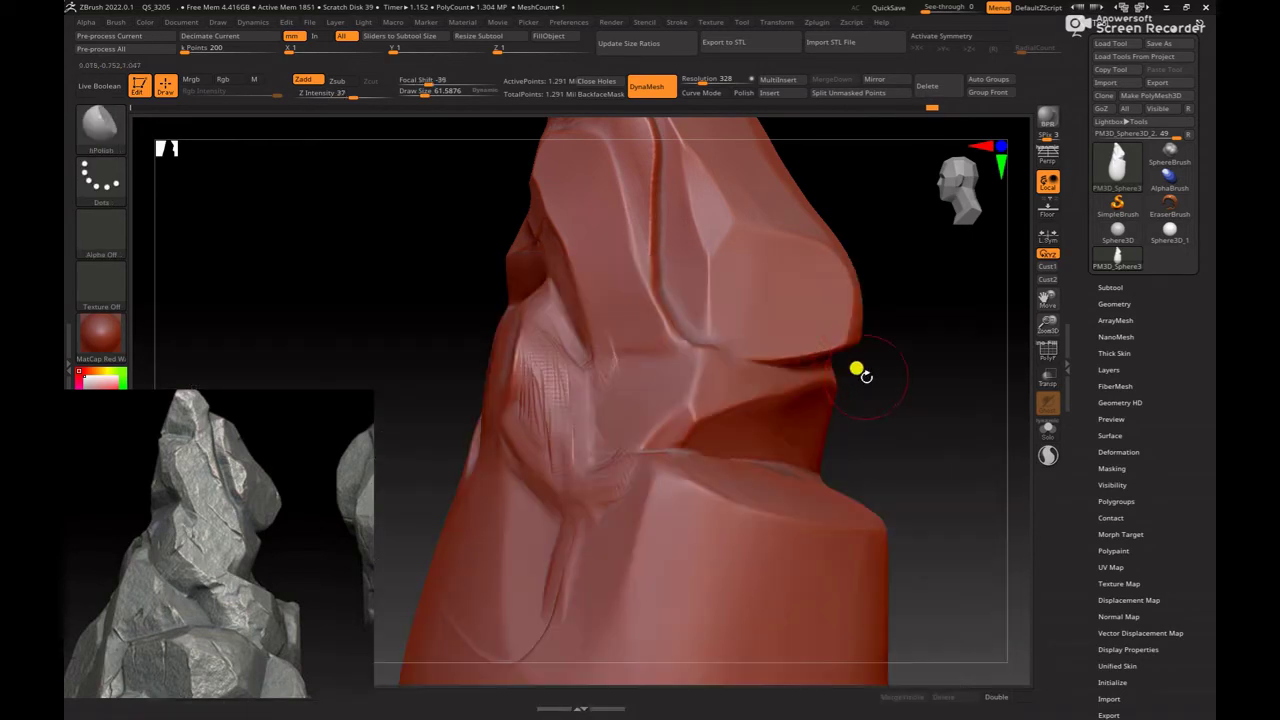
pyautogui.moveTo(857, 371)
pyautogui.mouseDown()
pyautogui.moveTo(869, 366)
pyautogui.moveTo(527, 387)
pyautogui.mouseUp()
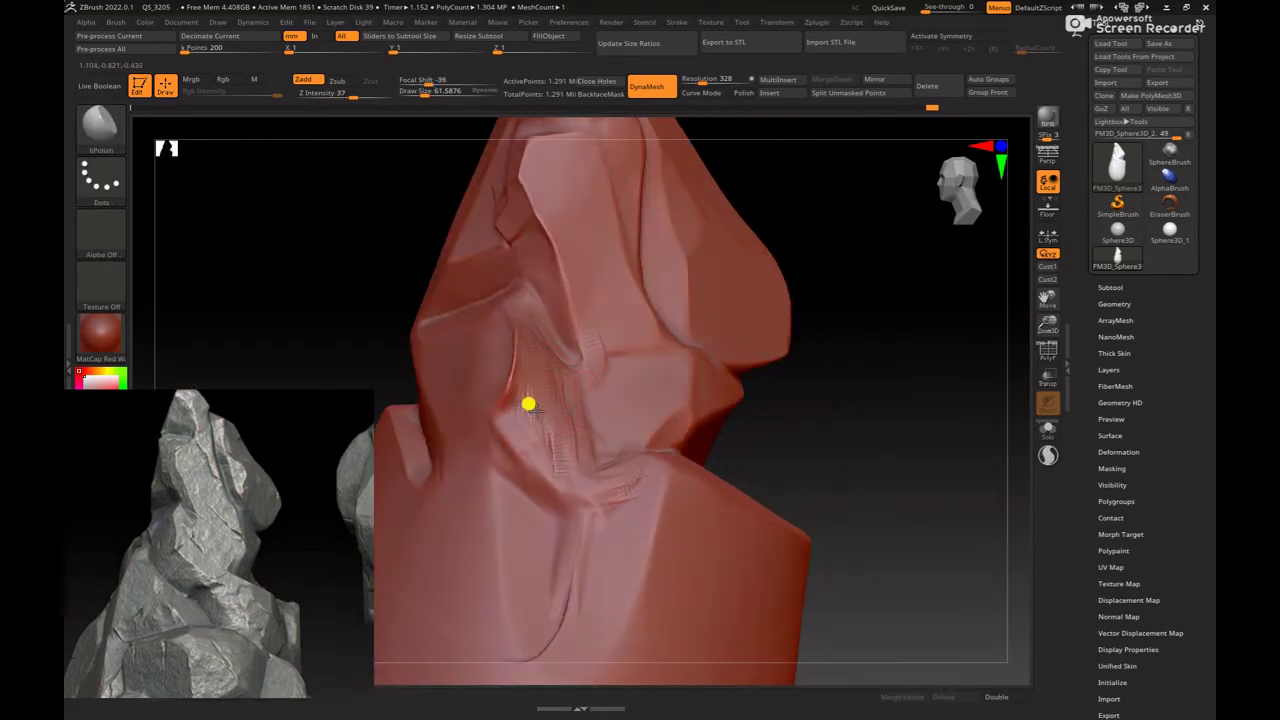
pyautogui.press('space')
pyautogui.press('space')
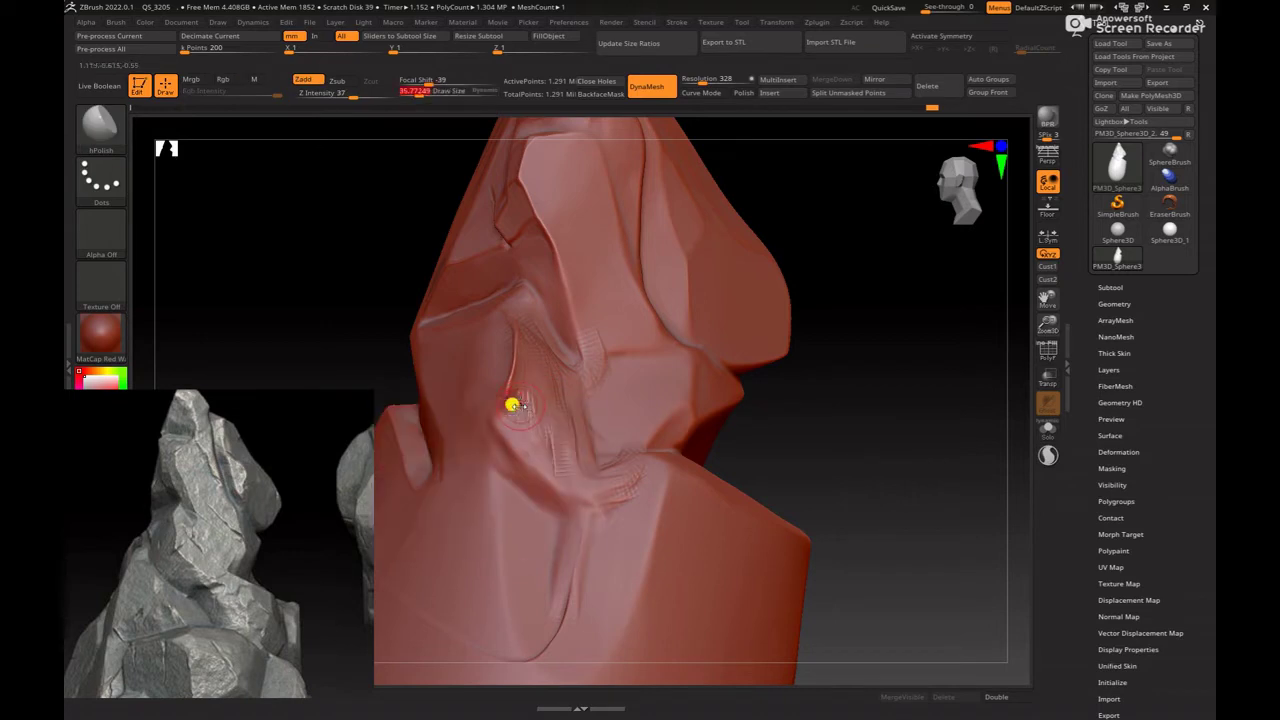
pyautogui.moveTo(746, 406); pyautogui.dragTo(496, 365)
pyautogui.press('space')
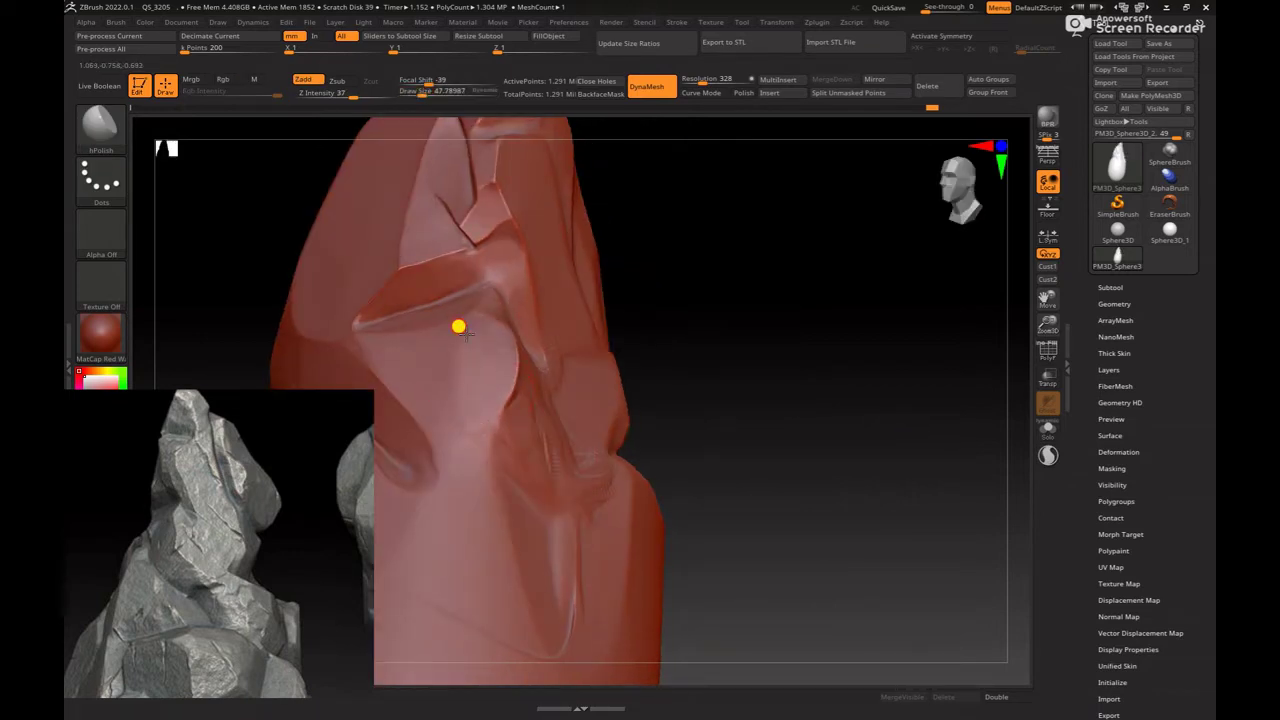
pyautogui.moveTo(771, 386); pyautogui.dragTo(512, 395)
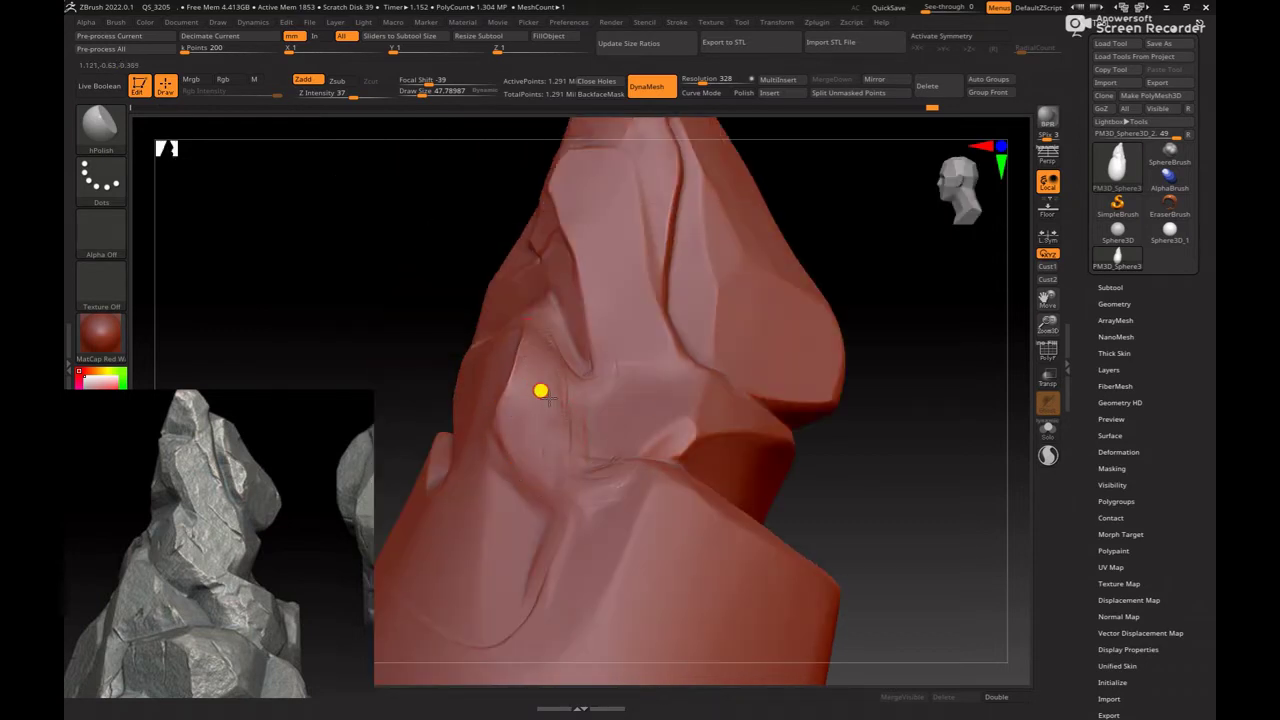
pyautogui.moveTo(923, 434); pyautogui.dragTo(528, 342)
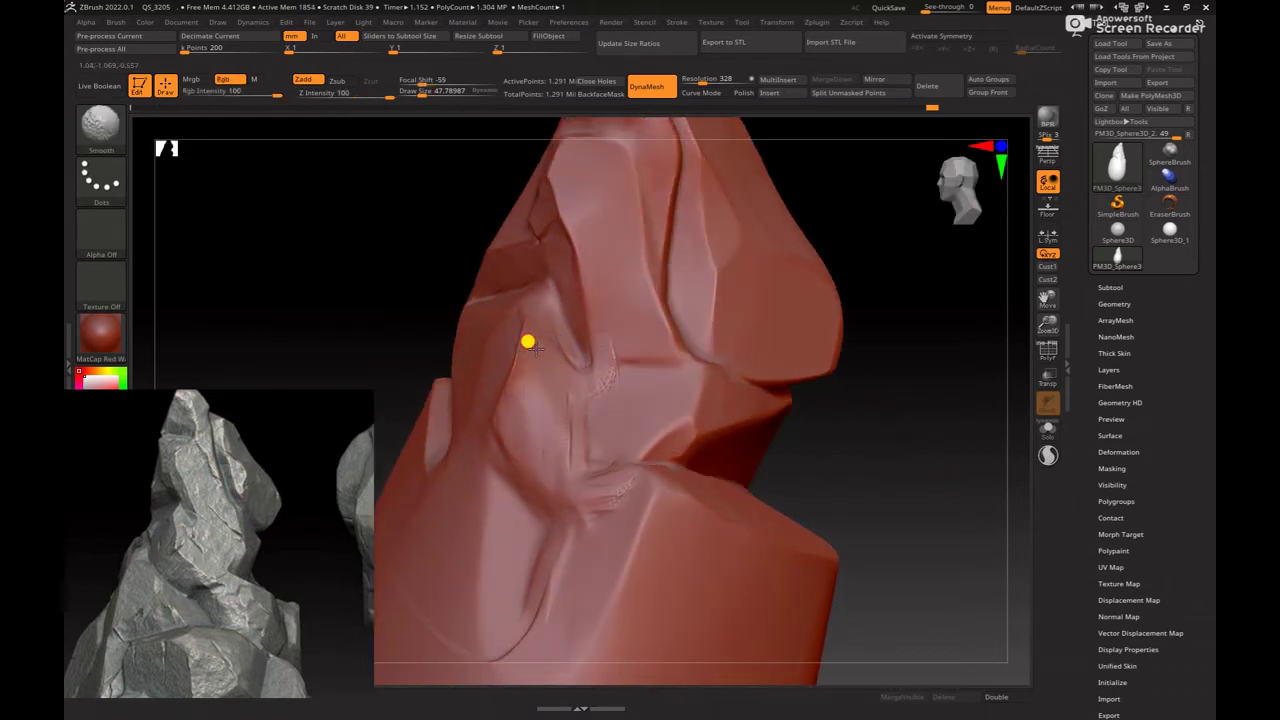
pyautogui.press('shift')
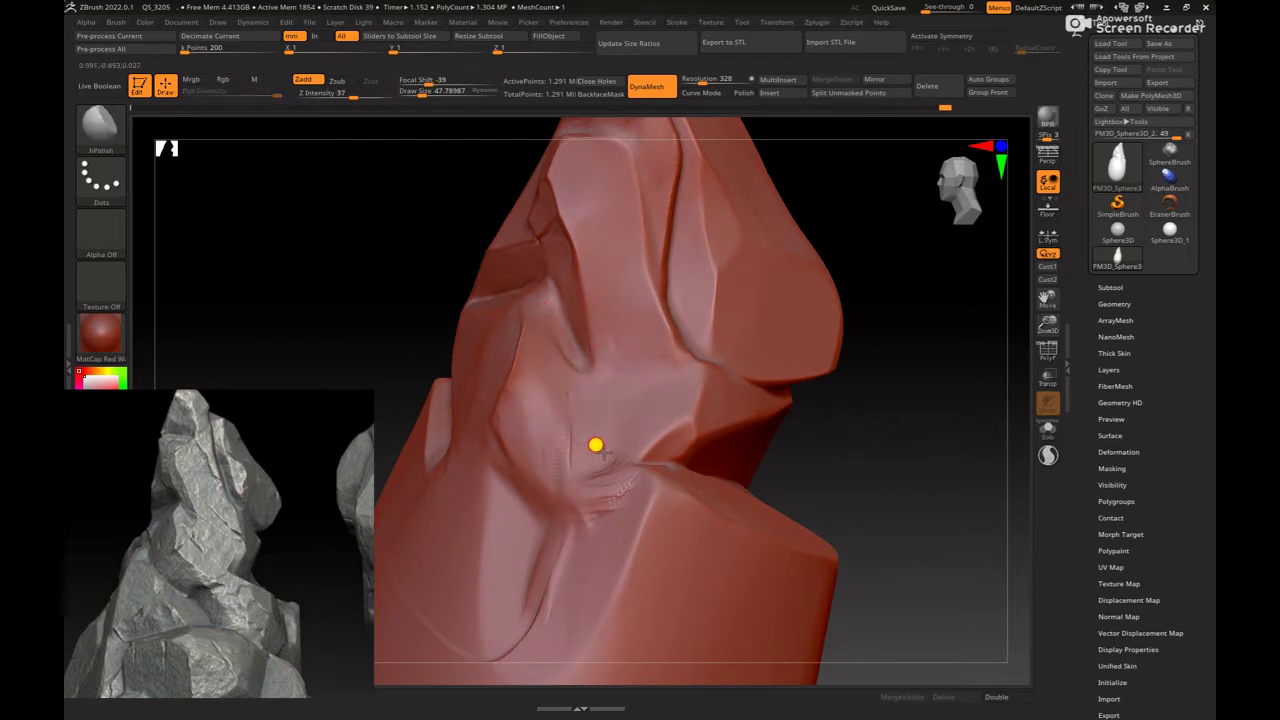
pyautogui.moveTo(891, 440); pyautogui.dragTo(649, 503)
# Step: Set the brush size to about 39 and exit masking mode
pyautogui.rightClick(590, 492)
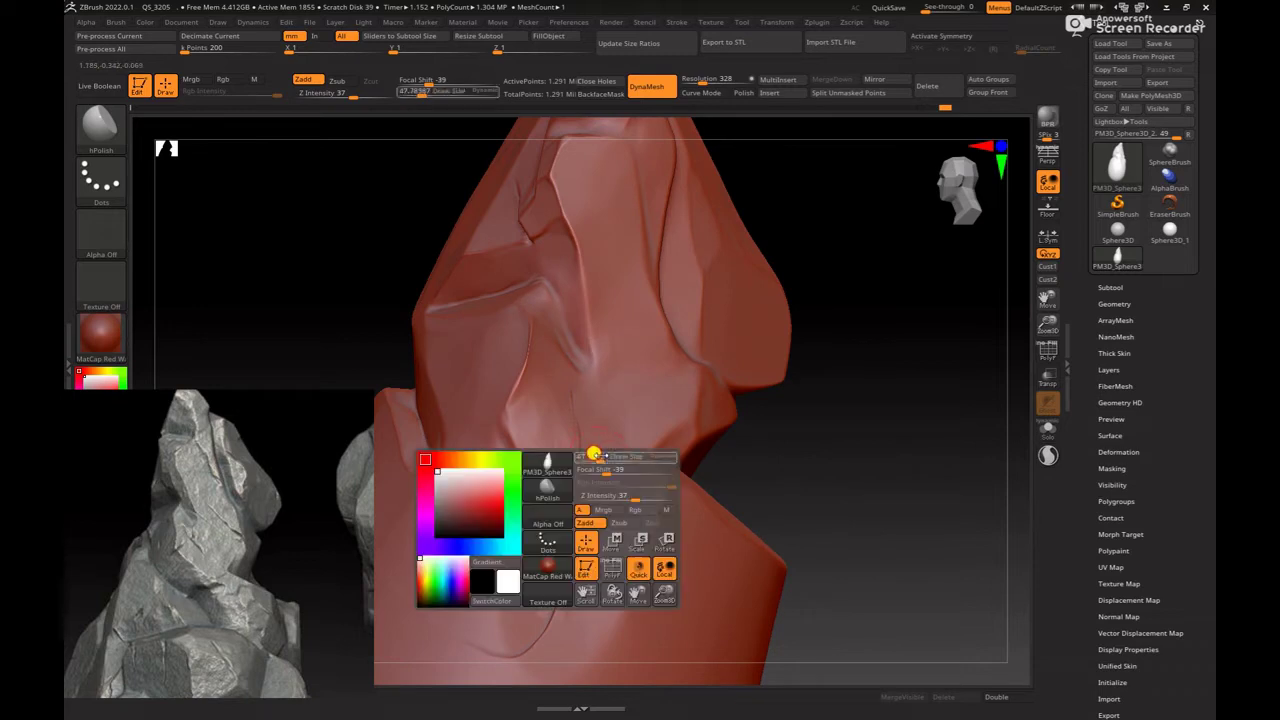
pyautogui.moveTo(594, 449); pyautogui.dragTo(563, 416)
pyautogui.moveTo(529, 380); pyautogui.dragTo(651, 429, button='right')
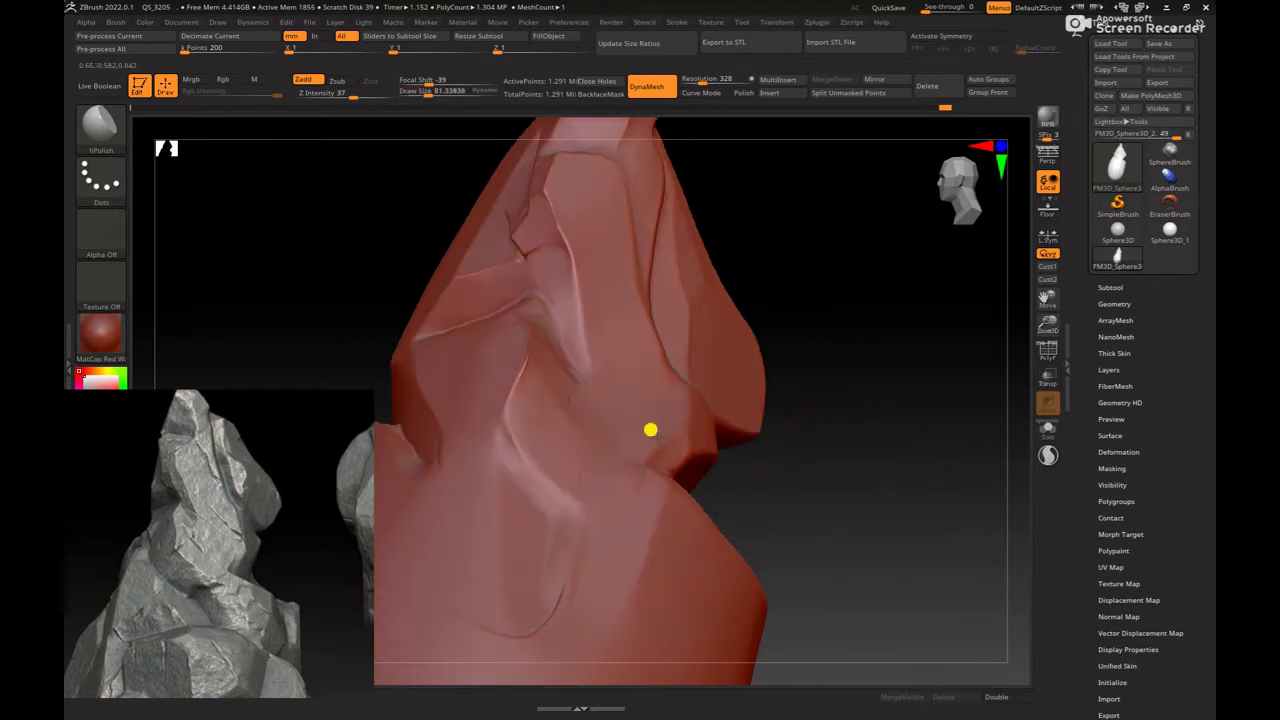
pyautogui.rightClick(514, 451)
pyautogui.moveTo(514, 451); pyautogui.dragTo(496, 443)
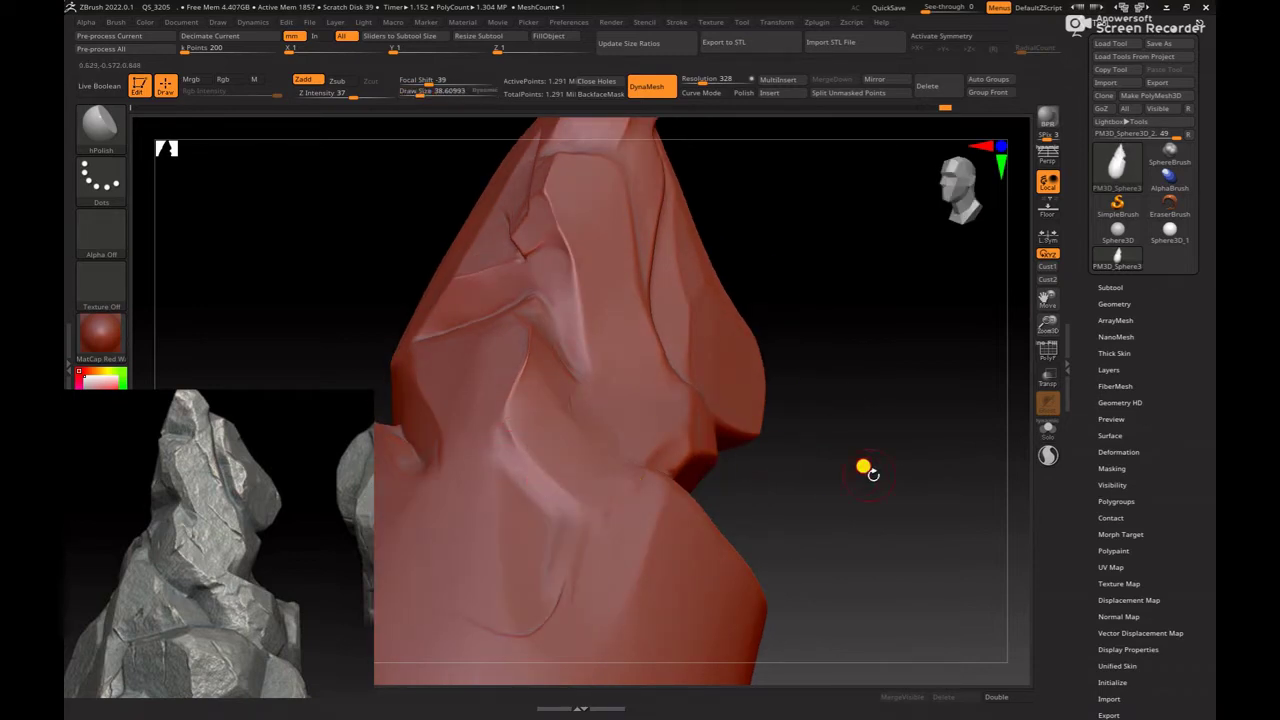
pyautogui.moveTo(865, 470)
pyautogui.mouseDown()
pyautogui.moveTo(837, 386)
pyautogui.moveTo(549, 472)
pyautogui.mouseUp()
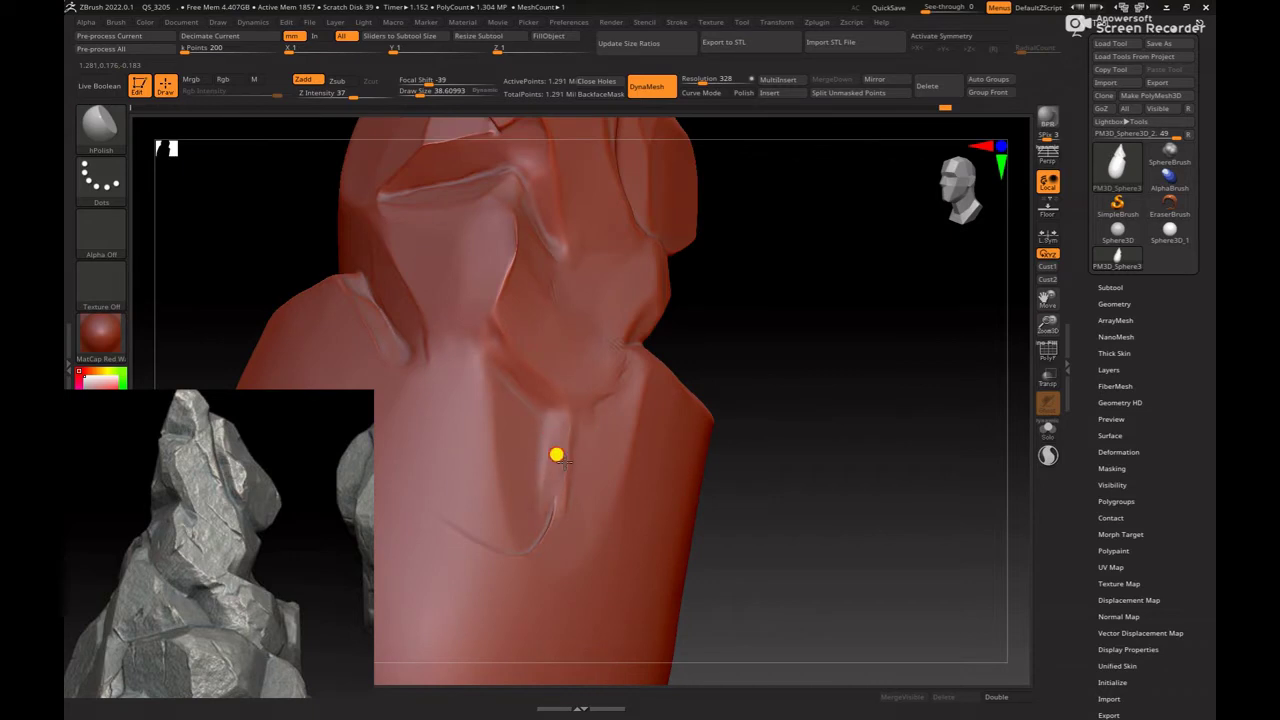
pyautogui.press('ctrl')
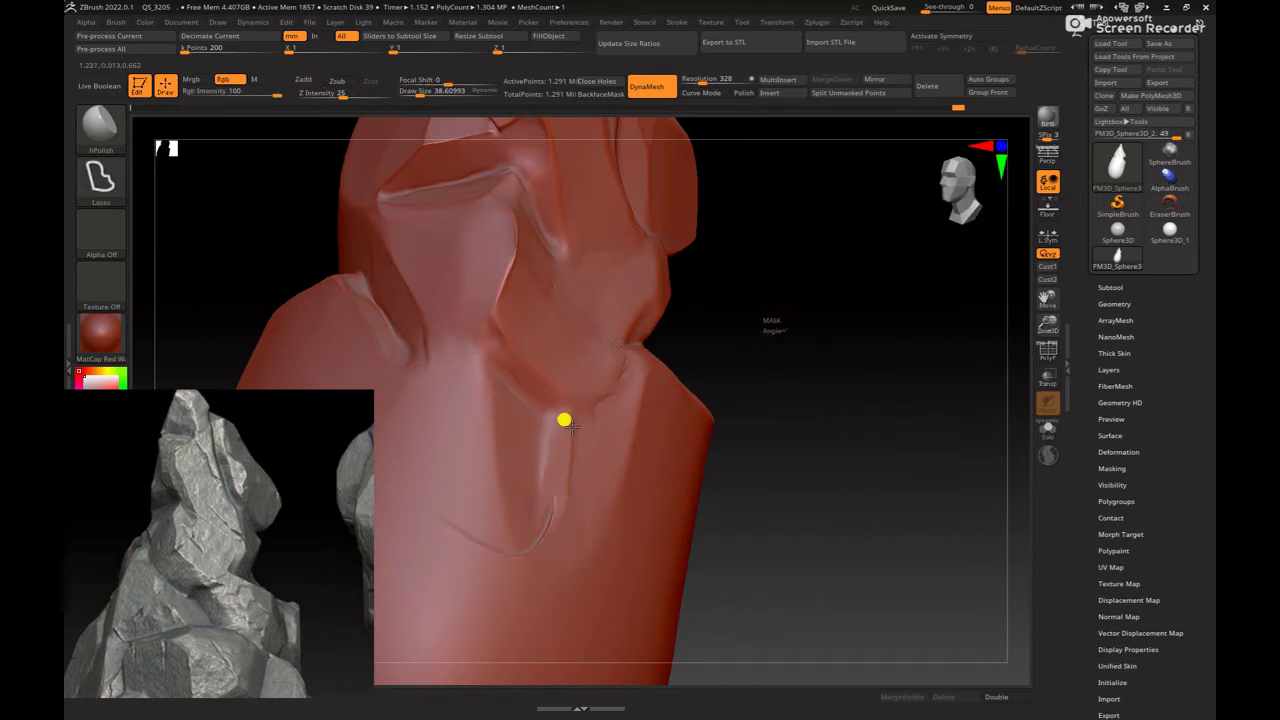
pyautogui.rightClick(565, 421)
pyautogui.press('shift')
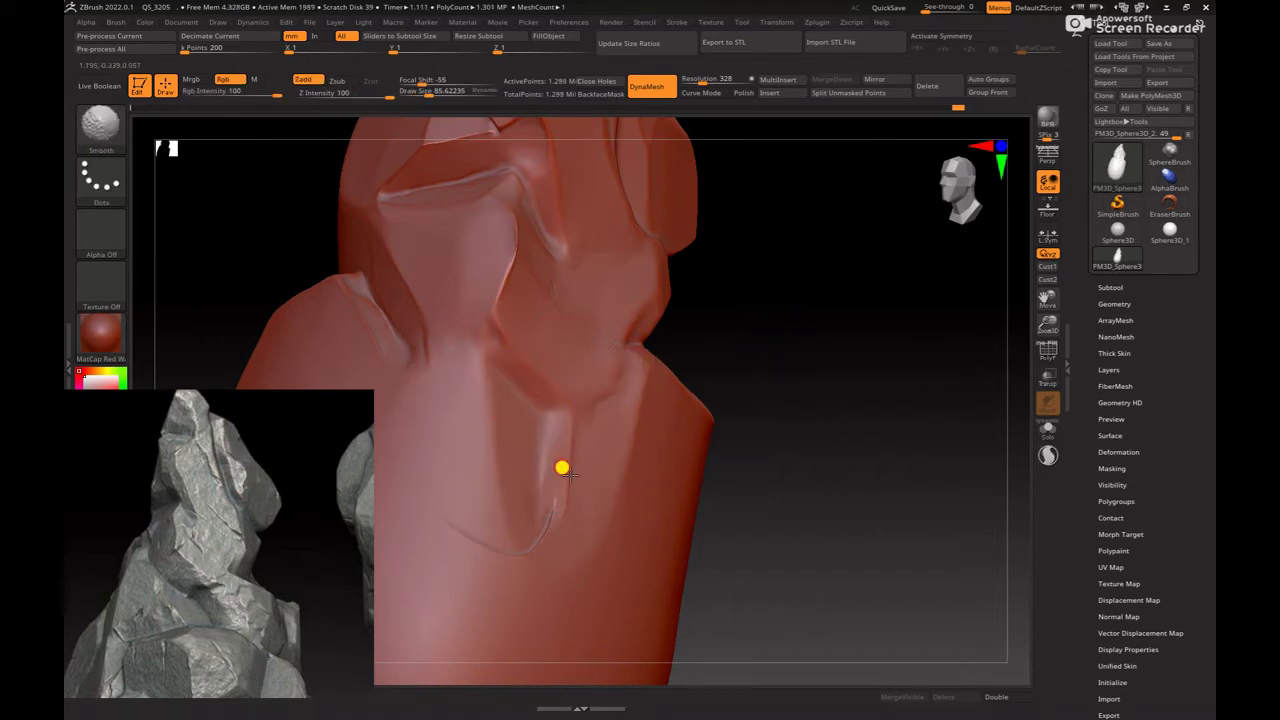
# Step: Polish the crease on the rock's front into a flatter plane
pyautogui.moveTo(697, 317)
pyautogui.mouseDown()
pyautogui.moveTo(882, 387)
pyautogui.moveTo(771, 343)
pyautogui.moveTo(837, 414)
pyautogui.moveTo(809, 294)
pyautogui.mouseUp()
pyautogui.press('b')
pyautogui.press('h')
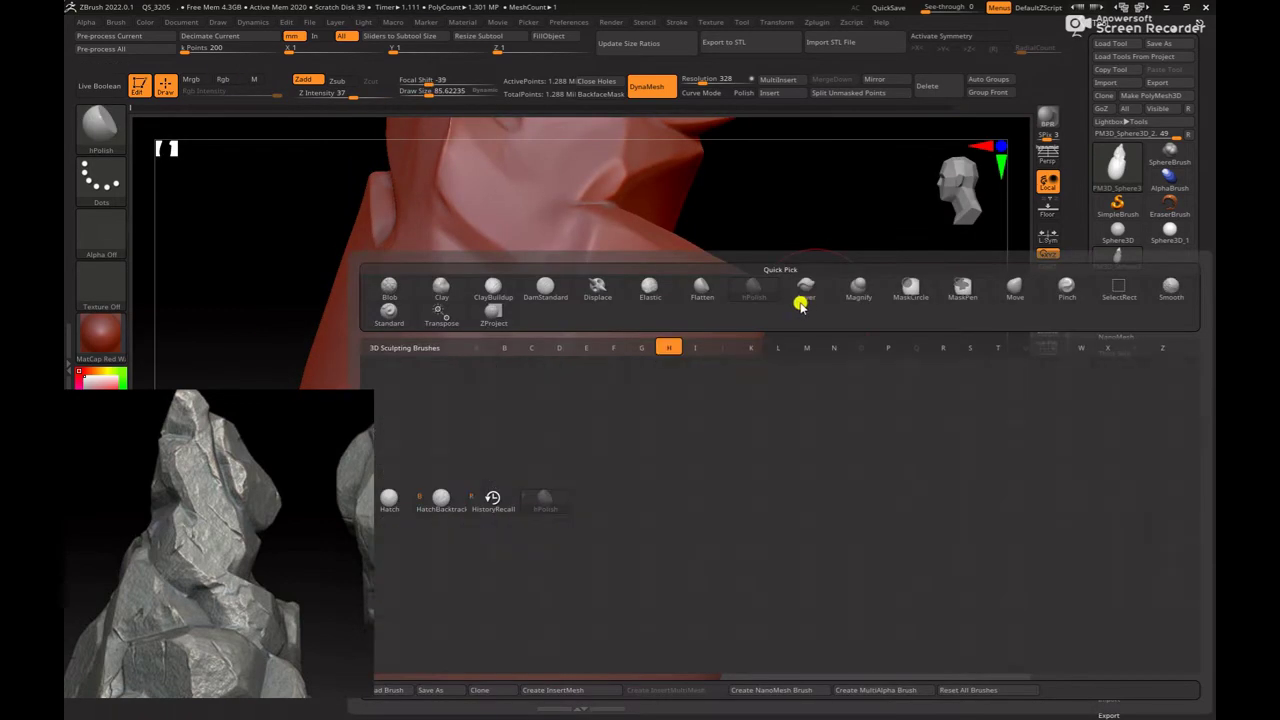
pyautogui.rightClick(843, 329)
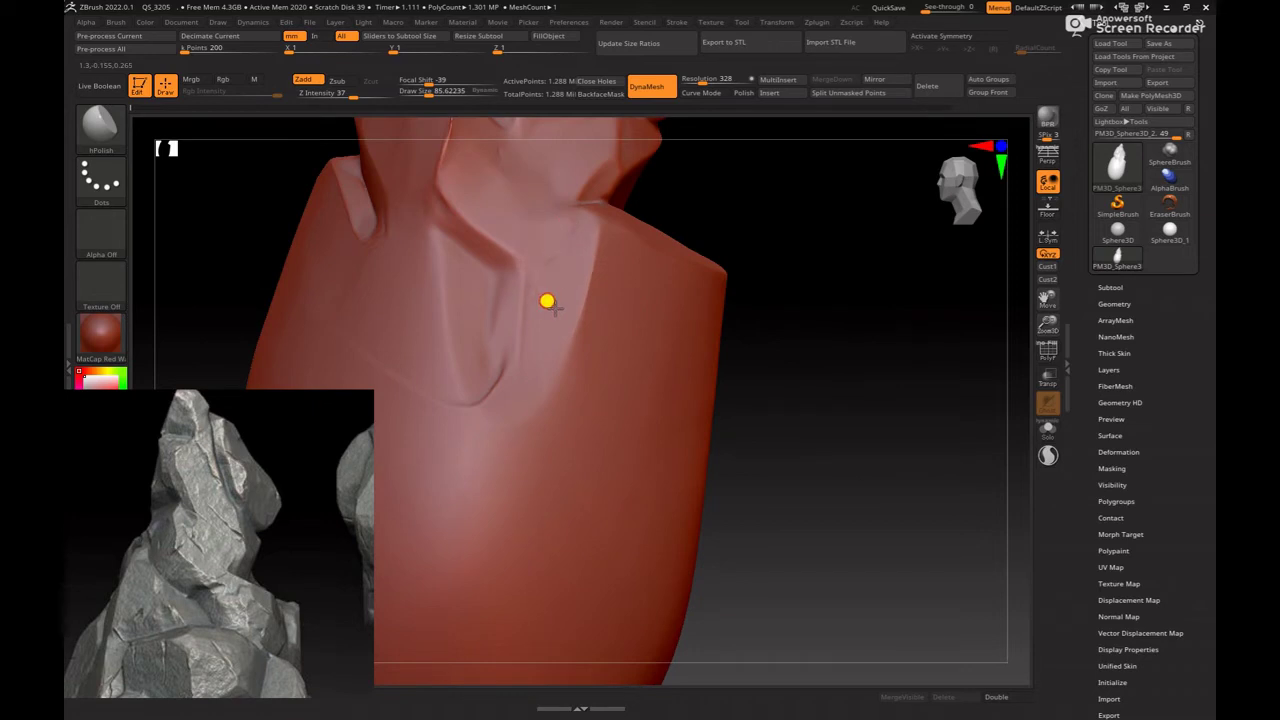
pyautogui.moveTo(496, 373); pyautogui.dragTo(494, 362)
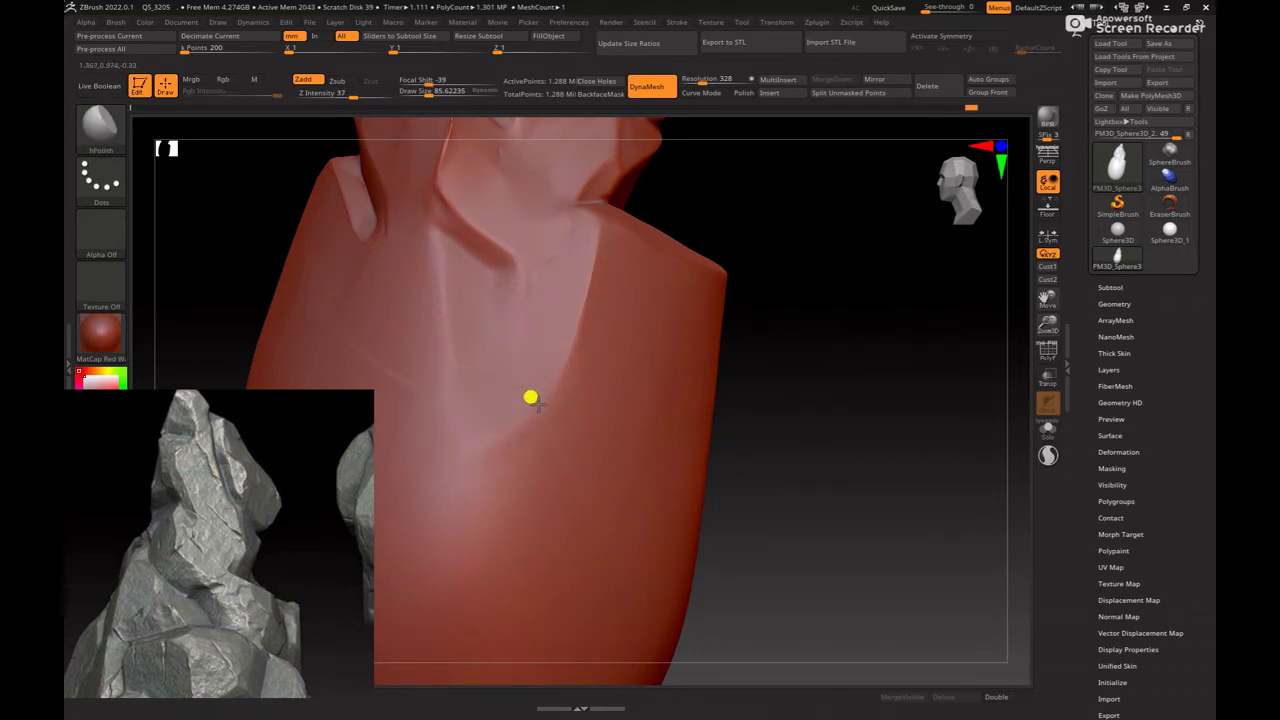
# Step: Orbit and zoom to inspect the folded, pointed top of the rock
pyautogui.moveTo(768, 388); pyautogui.dragTo(591, 388)
pyautogui.moveTo(830, 400)
pyautogui.mouseDown()
pyautogui.moveTo(857, 434)
pyautogui.moveTo(585, 410)
pyautogui.mouseUp()
pyautogui.moveTo(797, 447)
pyautogui.mouseDown()
pyautogui.moveTo(869, 400)
pyautogui.moveTo(840, 374)
pyautogui.moveTo(469, 471)
pyautogui.mouseUp()
pyautogui.moveTo(628, 456)
pyautogui.mouseDown()
pyautogui.moveTo(840, 426)
pyautogui.moveTo(545, 404)
pyautogui.mouseUp()
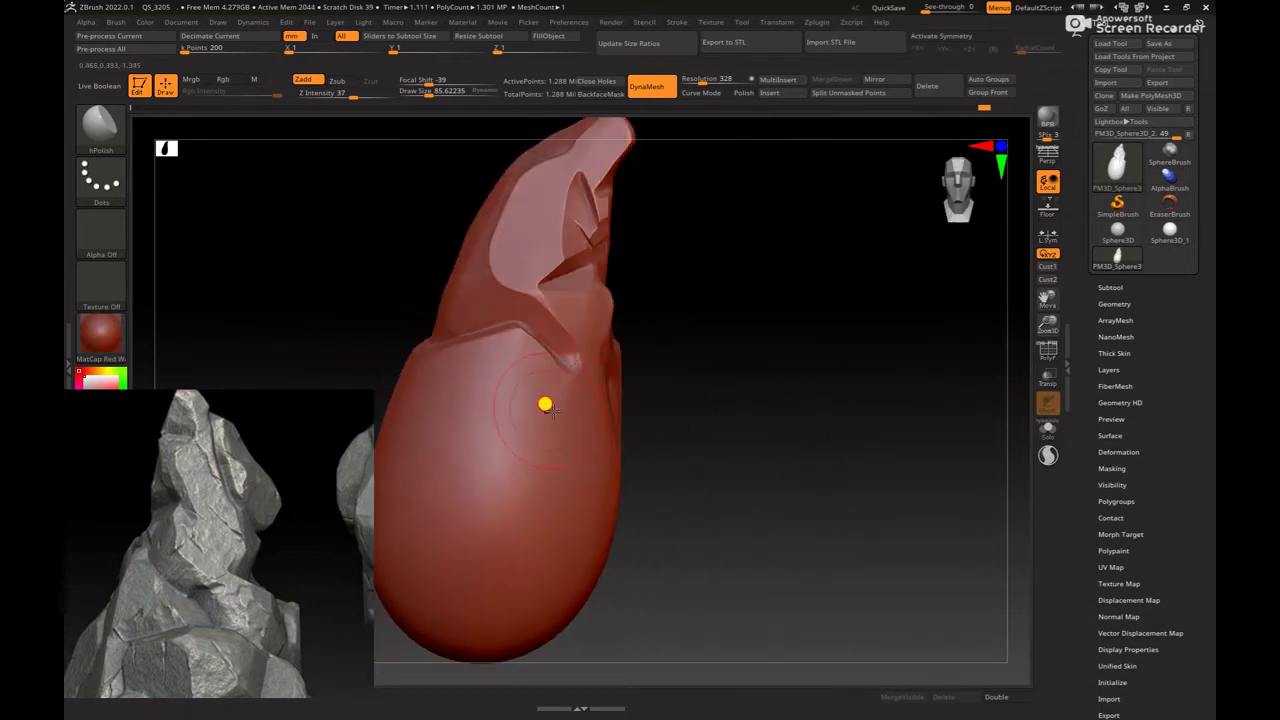
pyautogui.moveTo(758, 413)
pyautogui.mouseDown()
pyautogui.moveTo(865, 403)
pyautogui.moveTo(584, 383)
pyautogui.mouseUp()
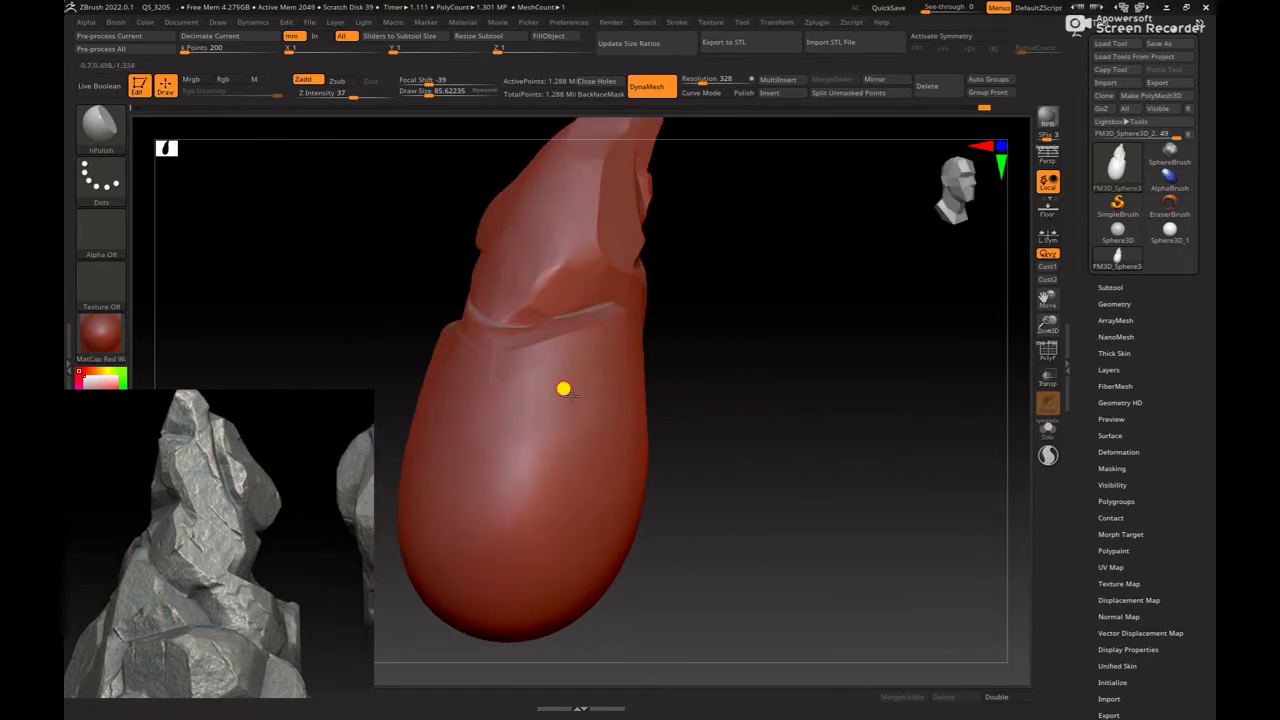
pyautogui.moveTo(800, 395)
pyautogui.mouseDown()
pyautogui.moveTo(711, 357)
pyautogui.moveTo(894, 289)
pyautogui.moveTo(823, 457)
pyautogui.moveTo(886, 440)
pyautogui.moveTo(897, 363)
pyautogui.moveTo(917, 400)
pyautogui.moveTo(871, 337)
pyautogui.moveTo(929, 343)
pyautogui.moveTo(848, 349)
pyautogui.moveTo(900, 371)
pyautogui.moveTo(946, 300)
pyautogui.moveTo(866, 309)
pyautogui.moveTo(874, 360)
pyautogui.moveTo(866, 320)
pyautogui.mouseUp()
# Step: Switch to ClayBuildup and orbit to inspect the folds
pyautogui.press('b')
pyautogui.press('c')
pyautogui.press('b')
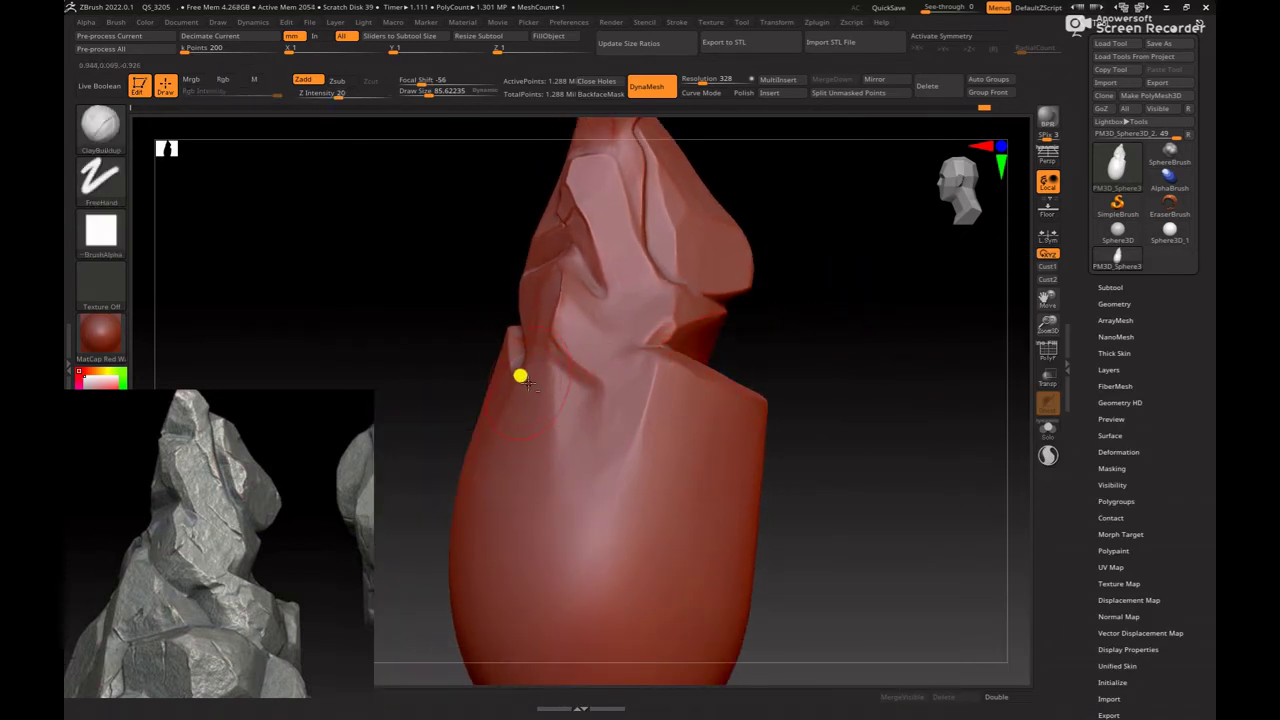
pyautogui.moveTo(786, 343)
pyautogui.mouseDown()
pyautogui.moveTo(829, 380)
pyautogui.moveTo(873, 378)
pyautogui.moveTo(811, 374)
pyautogui.mouseUp()
# Step: Select the Move brush at about 77 size and frame the carved upper part
pyautogui.press('b')
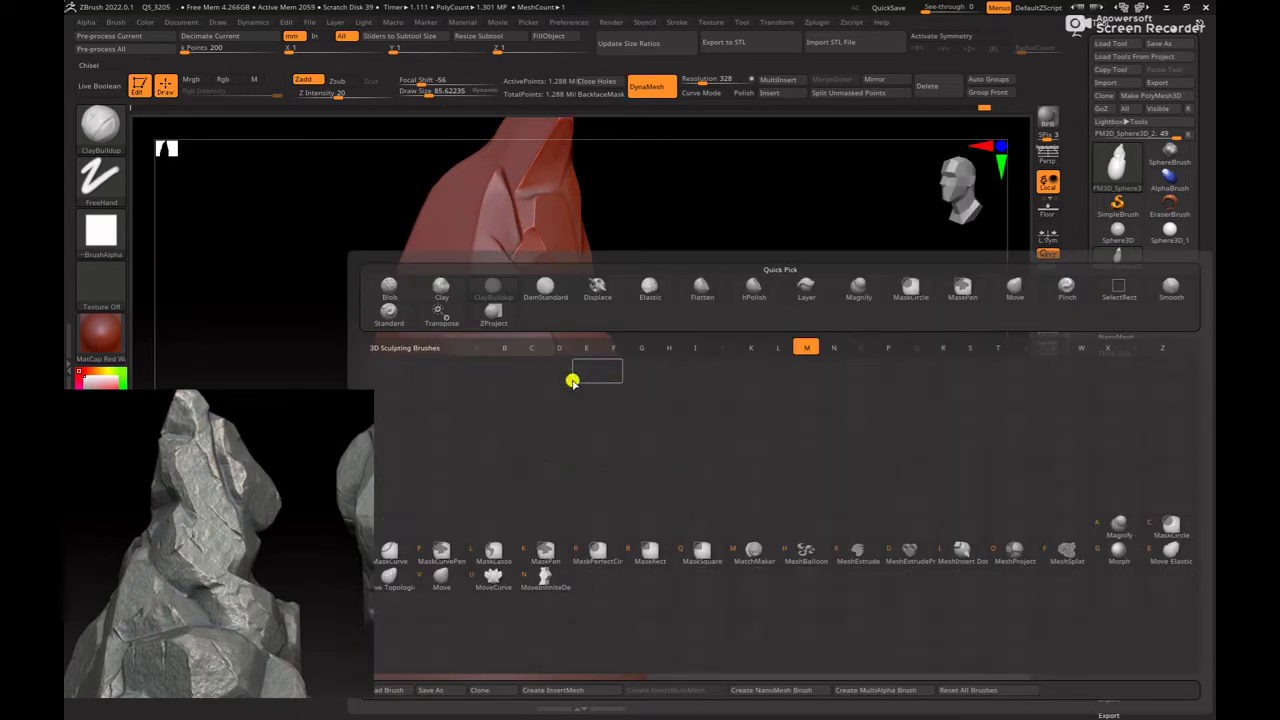
pyautogui.press('m')
pyautogui.press('v')
pyautogui.press('space')
pyautogui.moveTo(485, 298)
pyautogui.mouseDown()
pyautogui.moveTo(525, 292)
pyautogui.moveTo(503, 312)
pyautogui.moveTo(826, 360)
pyautogui.mouseUp()
pyautogui.press('space')
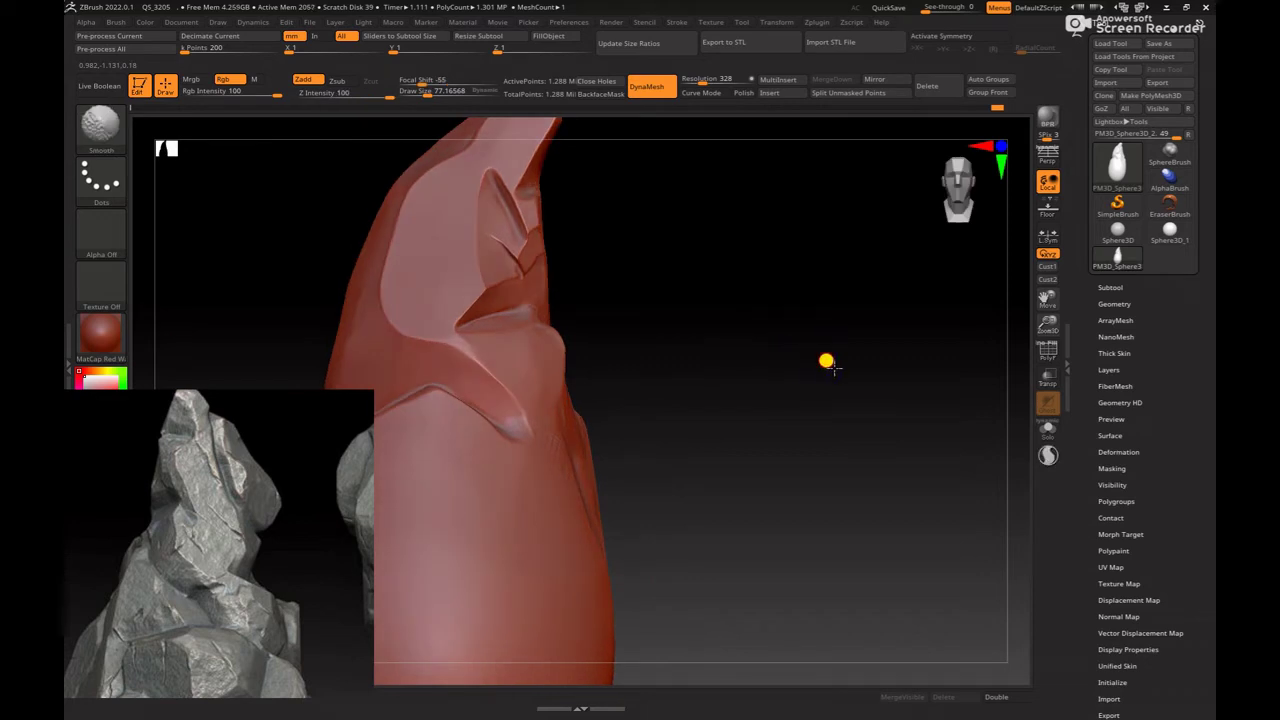
pyautogui.press('f')
pyautogui.scroll(3, 86, 631)
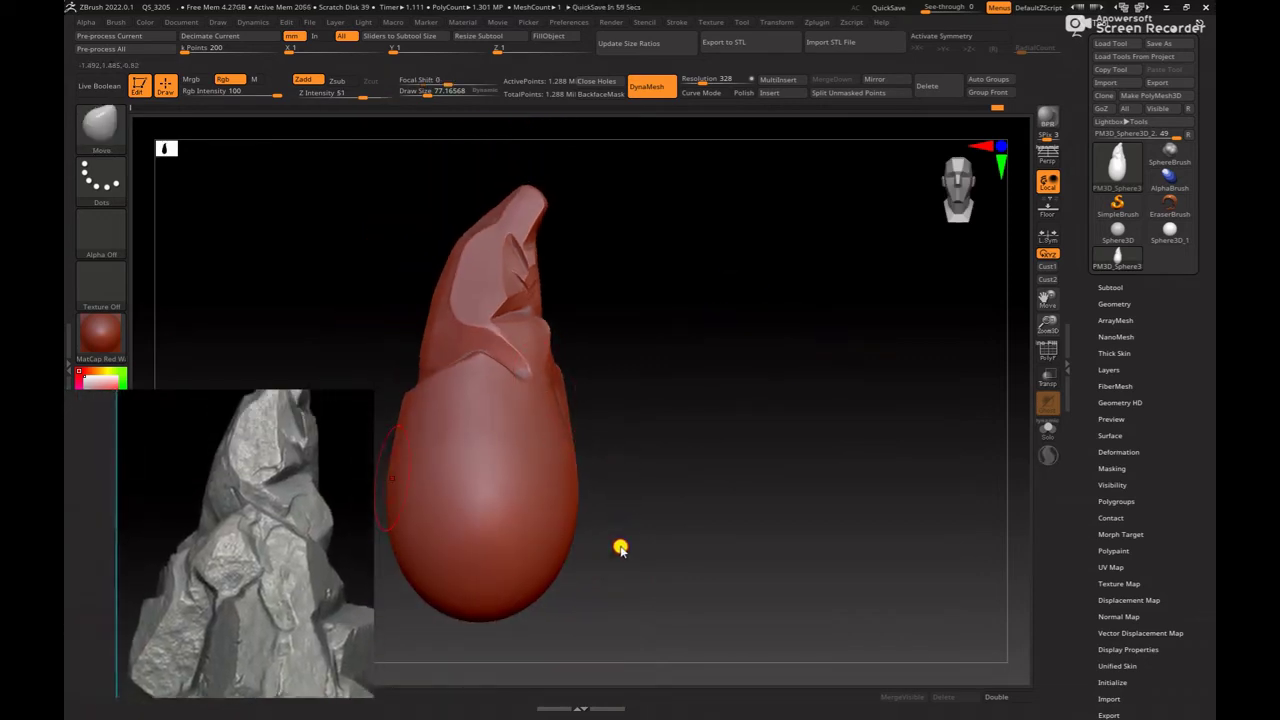
pyautogui.moveTo(712, 385)
pyautogui.mouseDown()
pyautogui.moveTo(691, 354)
pyautogui.moveTo(780, 363)
pyautogui.moveTo(634, 360)
pyautogui.mouseUp()
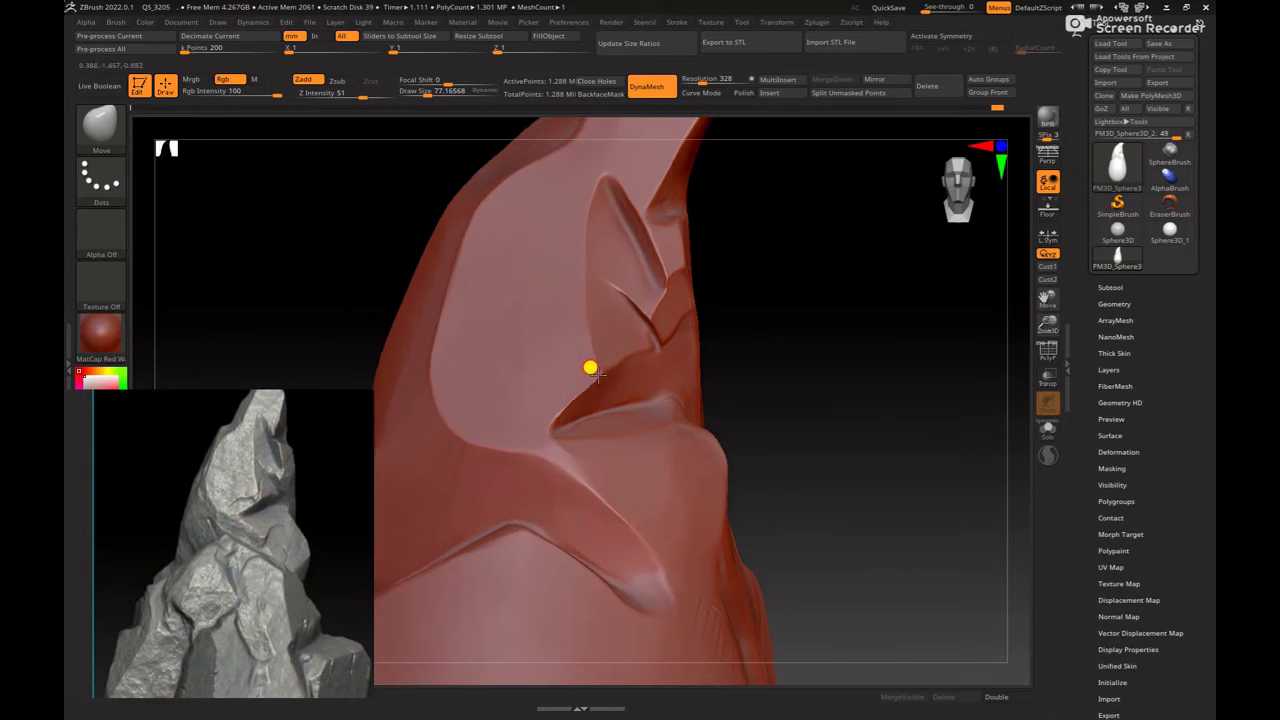
# Step: Shape the carved upper part with Move, resizing the brush to about 104, 146, then 42
pyautogui.press('space')
pyautogui.moveTo(551, 374); pyautogui.dragTo(532, 413)
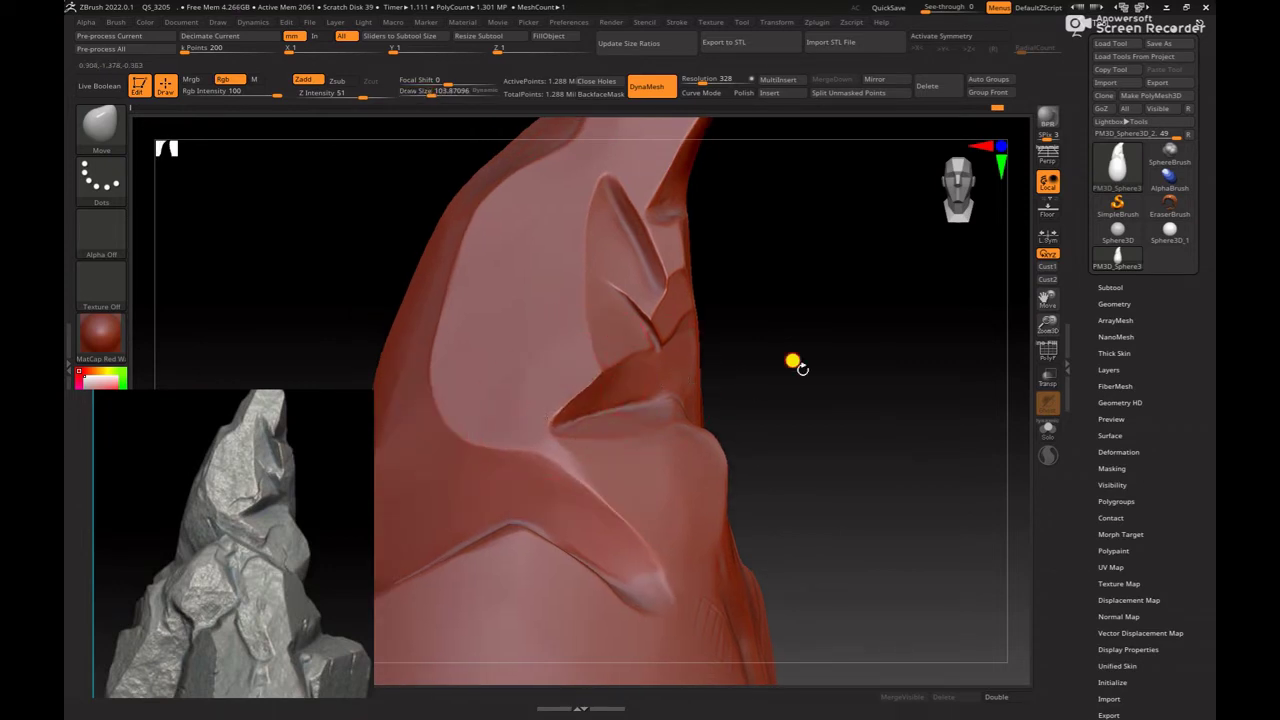
pyautogui.moveTo(792, 362); pyautogui.dragTo(700, 390)
pyautogui.press('space')
pyautogui.moveTo(745, 350)
pyautogui.mouseDown()
pyautogui.moveTo(586, 371)
pyautogui.moveTo(531, 423)
pyautogui.moveTo(531, 397)
pyautogui.mouseUp()
pyautogui.press('space')
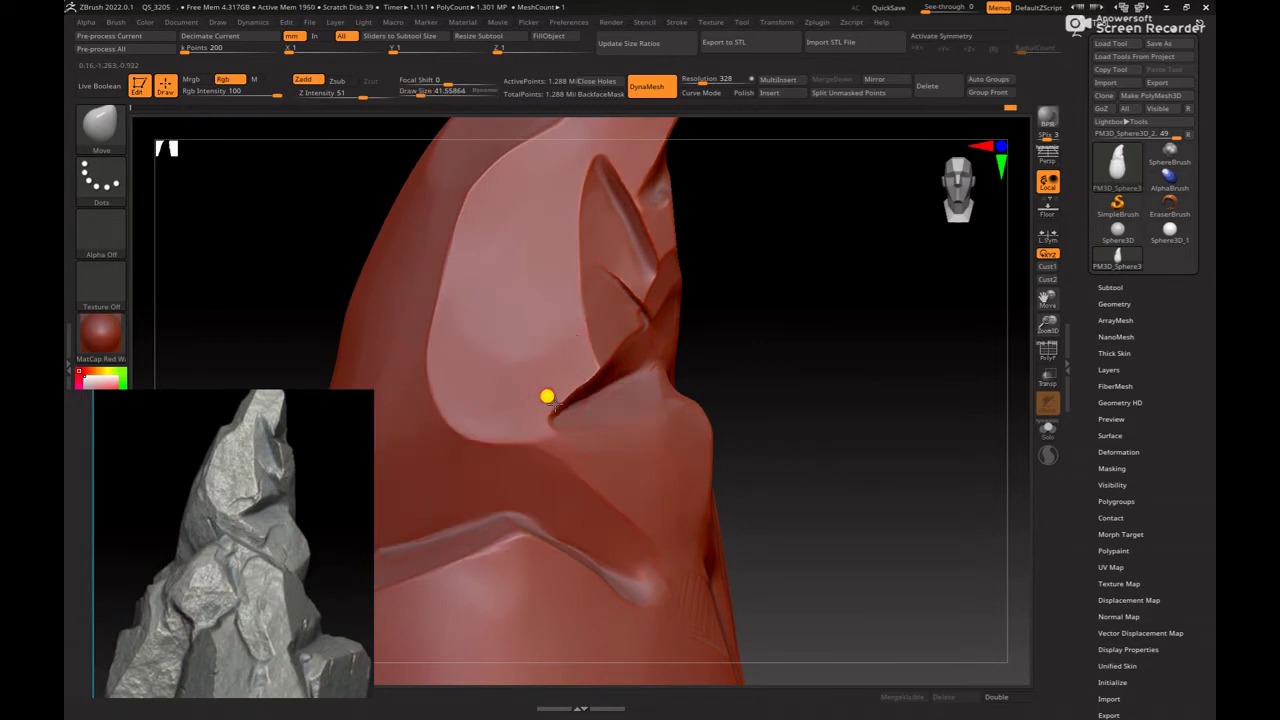
pyautogui.moveTo(810, 352)
pyautogui.mouseDown()
pyautogui.moveTo(866, 363)
pyautogui.moveTo(777, 326)
pyautogui.moveTo(912, 408)
pyautogui.moveTo(791, 377)
pyautogui.mouseUp()
# Step: Switch to hPolish and raise the brush size to about 90
pyautogui.press('b')
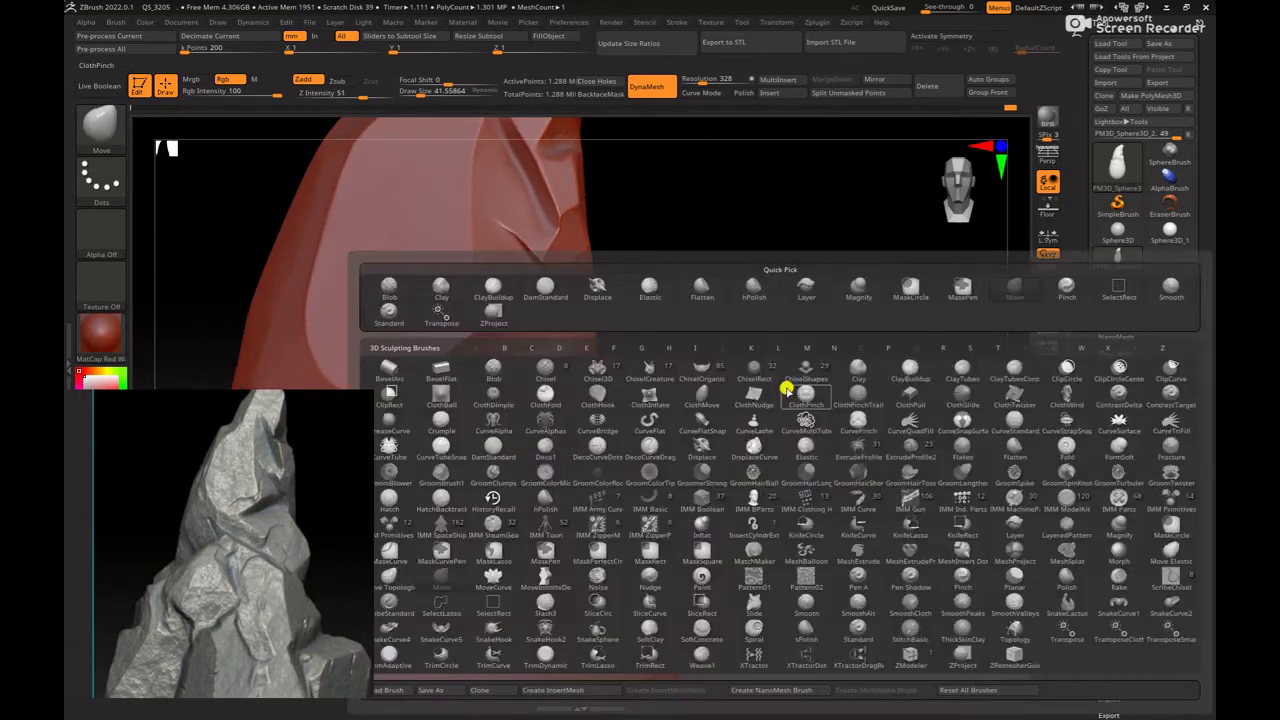
pyautogui.click(786, 389)
pyautogui.press(']')
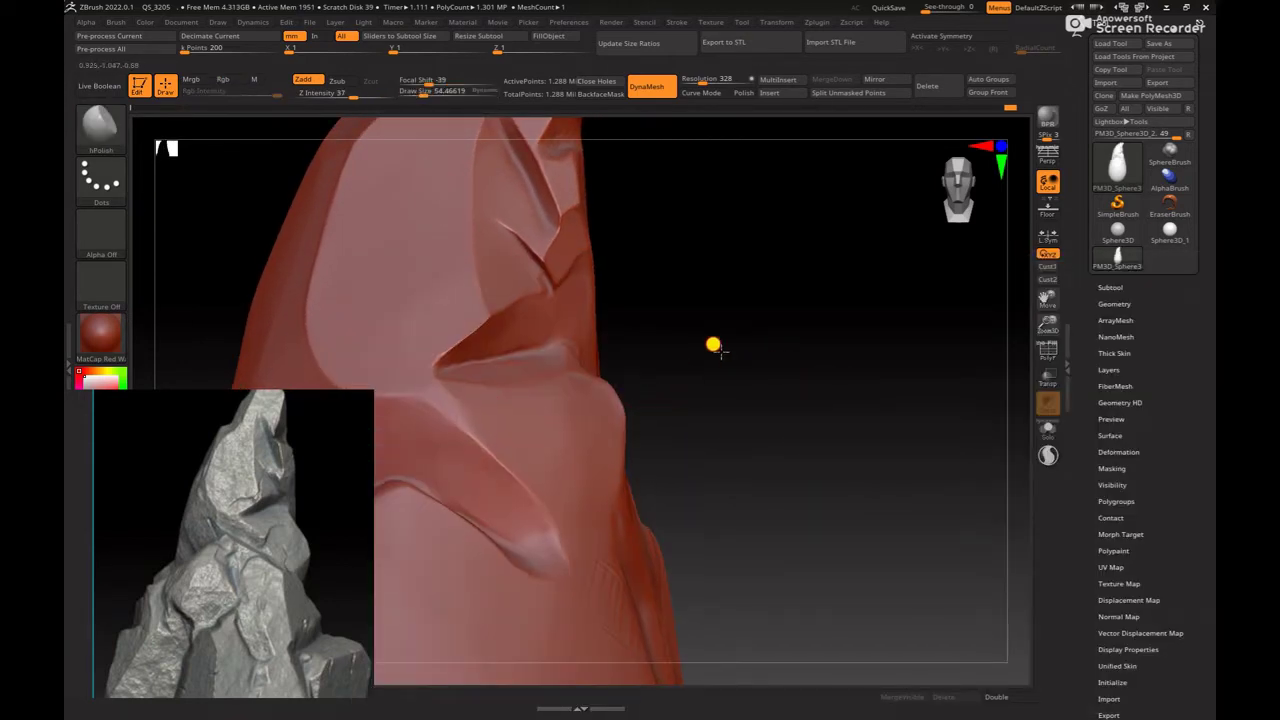
pyautogui.moveTo(711, 343)
pyautogui.mouseDown()
pyautogui.moveTo(735, 371)
pyautogui.moveTo(823, 363)
pyautogui.moveTo(784, 413)
pyautogui.moveTo(569, 414)
pyautogui.moveTo(547, 394)
pyautogui.mouseUp()
pyautogui.press('space')
pyautogui.press('space')
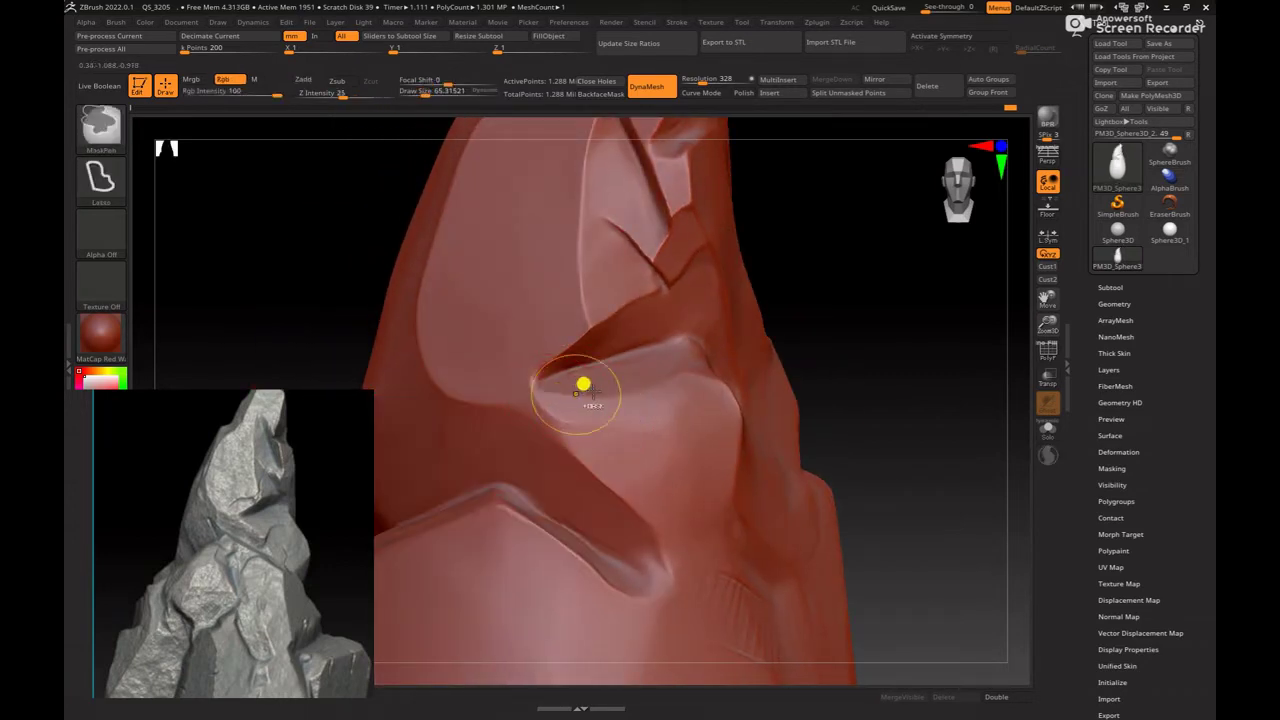
# Step: Switch to ClayBuildup with a brush size of about 28
pyautogui.press('b')
pyautogui.press('c')
pyautogui.press('b')
pyautogui.press('space')
pyautogui.moveTo(525, 408); pyautogui.dragTo(535, 390)
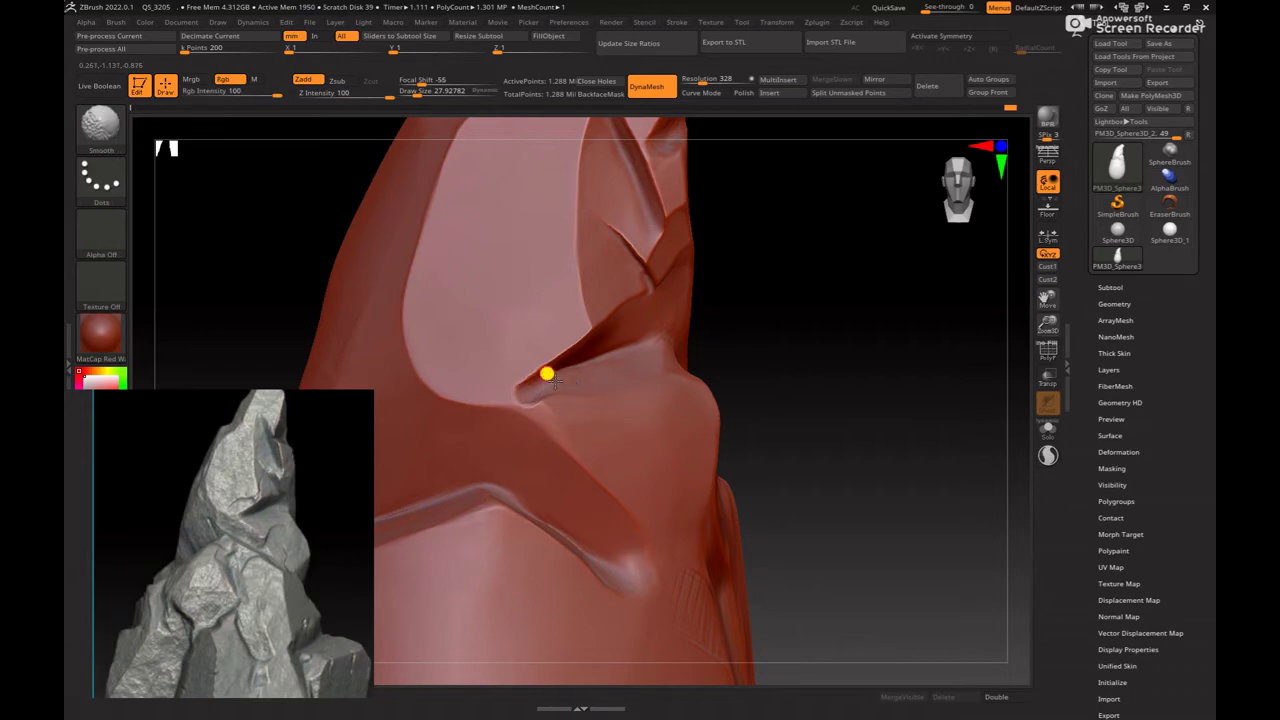
# Step: Polish the ledge with hPolish at a brush size of about 36
pyautogui.press('b')
pyautogui.press('h')
pyautogui.press('p')
pyautogui.moveTo(782, 330); pyautogui.dragTo(740, 345)
pyautogui.press('space')
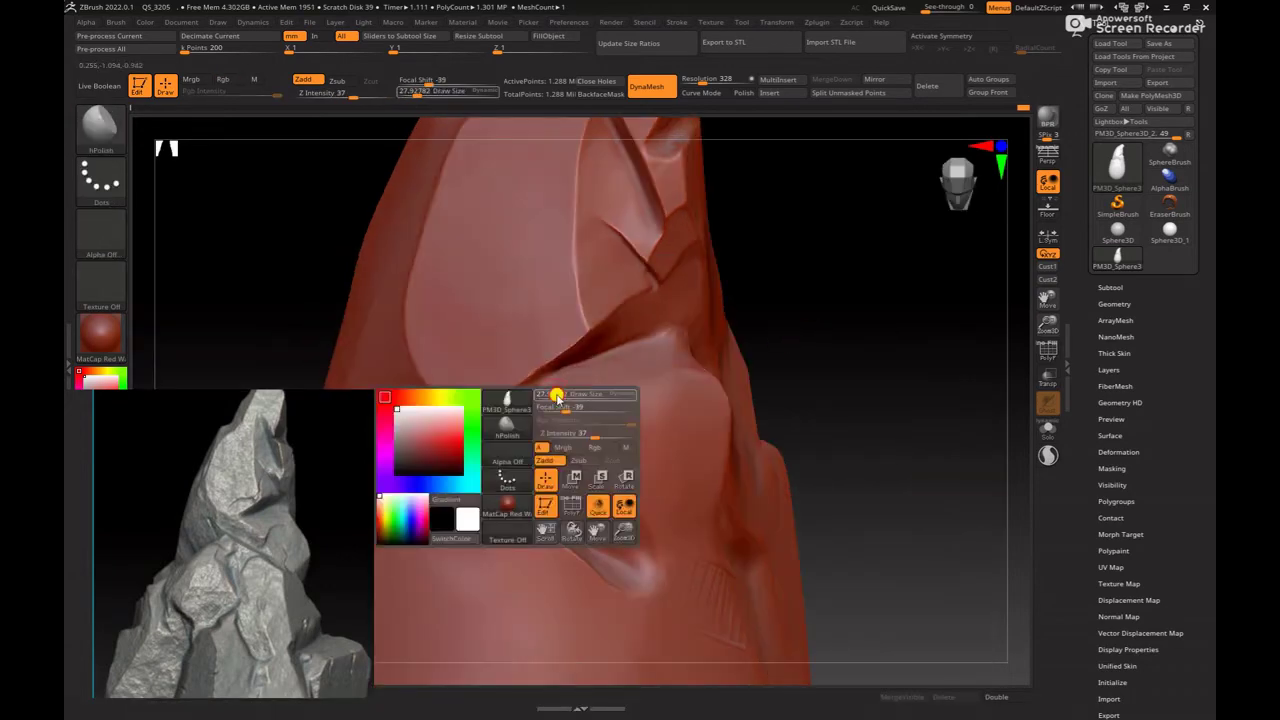
pyautogui.moveTo(546, 391); pyautogui.dragTo(556, 392)
pyautogui.press('space')
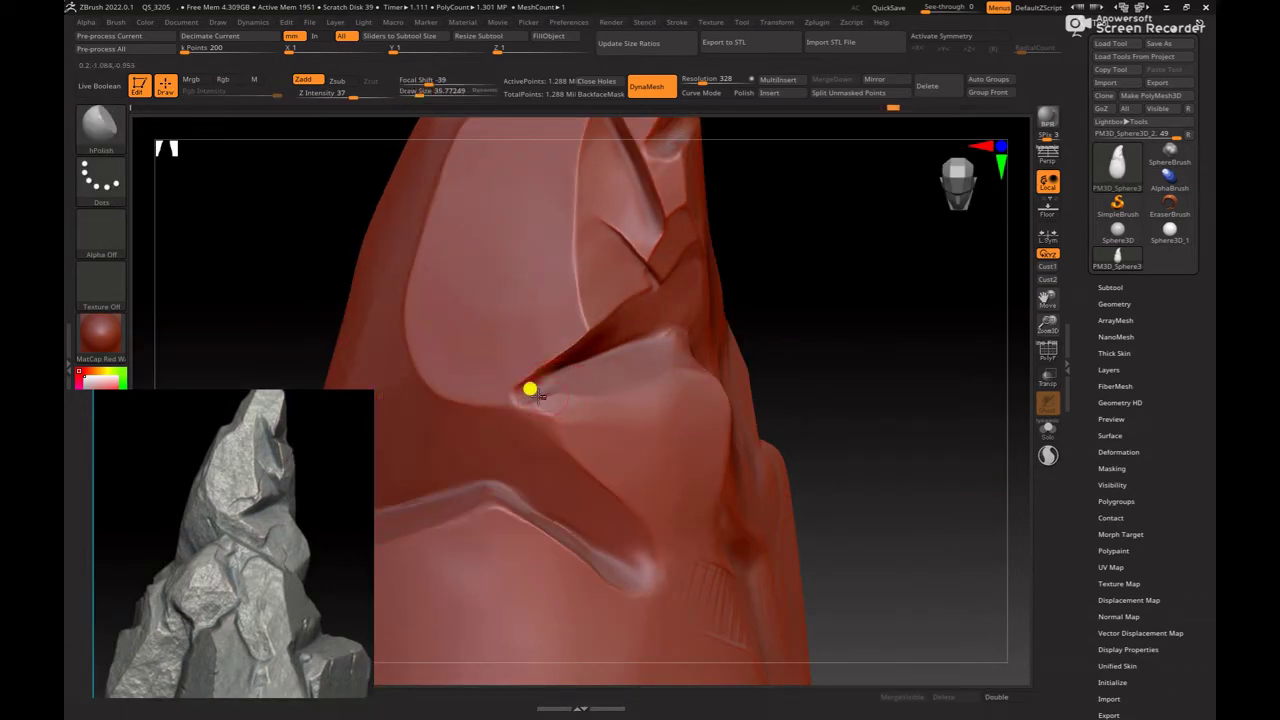
# Step: Mask the overhang above the ledge and raise the brush size to about 54
pyautogui.moveTo(796, 311)
pyautogui.mouseDown()
pyautogui.moveTo(529, 386)
pyautogui.moveTo(771, 291)
pyautogui.mouseUp()
pyautogui.moveTo(883, 354); pyautogui.dragTo(600, 366)
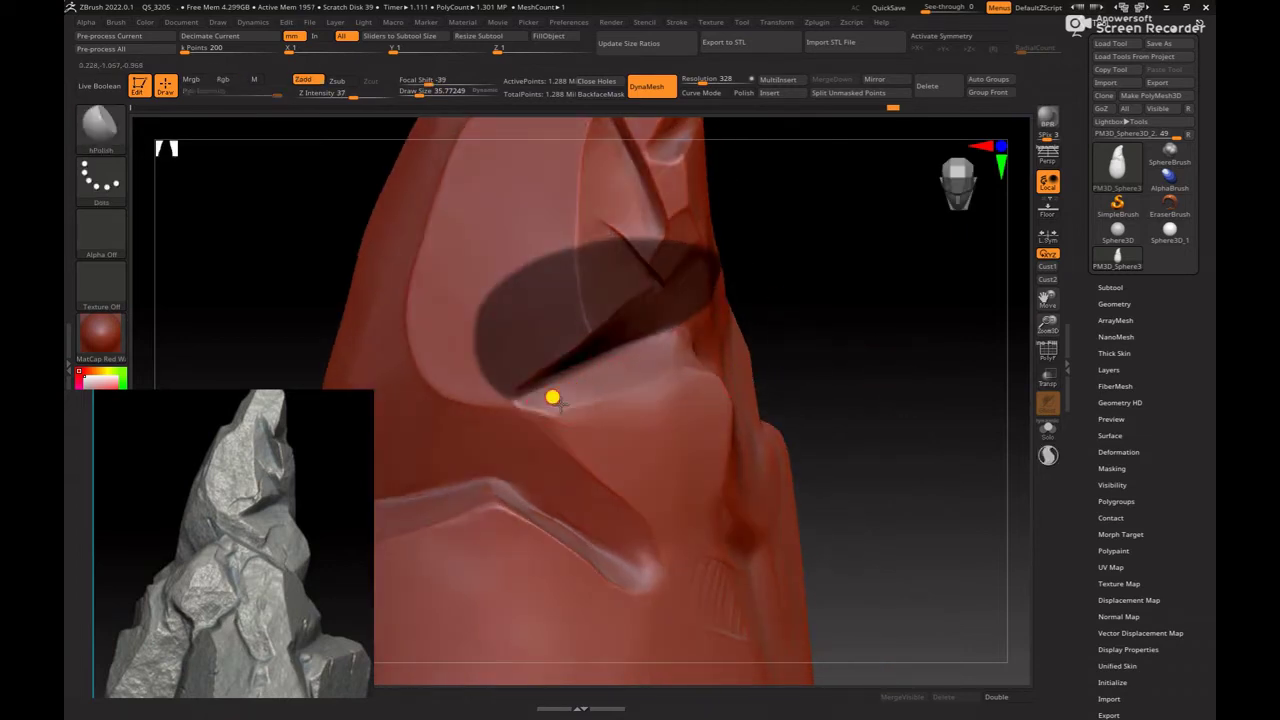
pyautogui.press('space')
pyautogui.moveTo(552, 398); pyautogui.dragTo(542, 393)
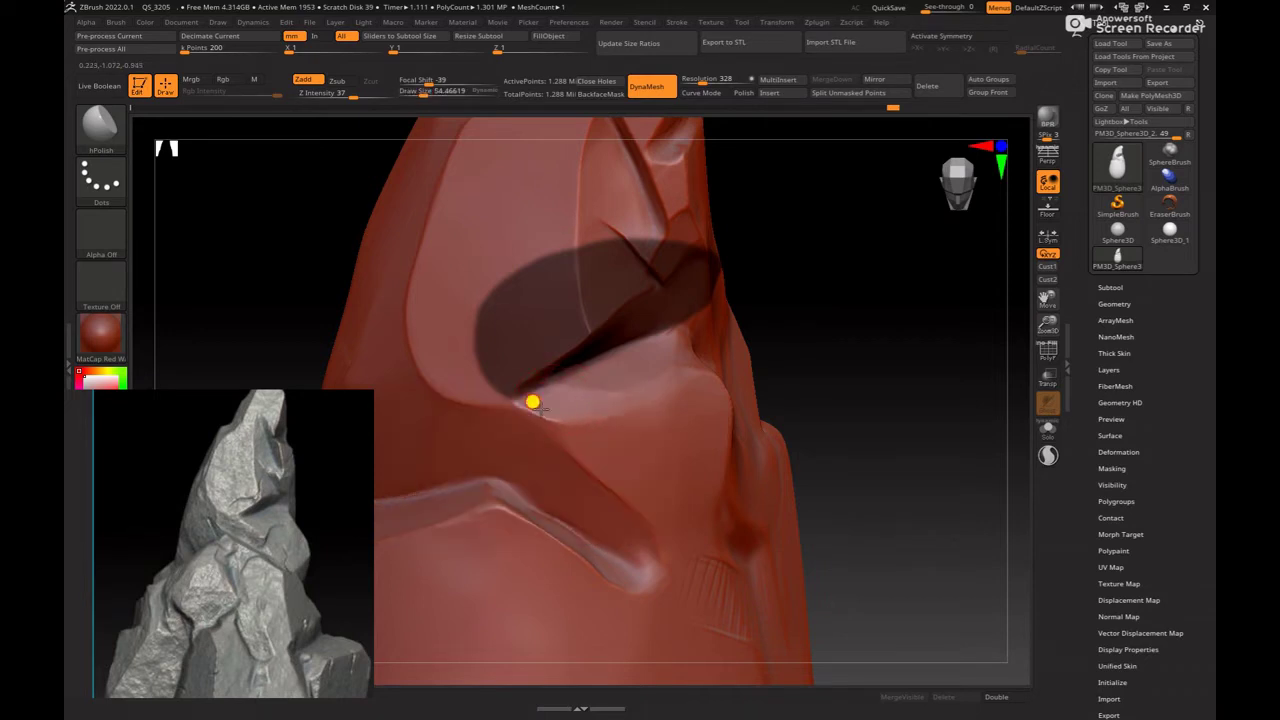
pyautogui.moveTo(734, 331); pyautogui.dragTo(820, 320)
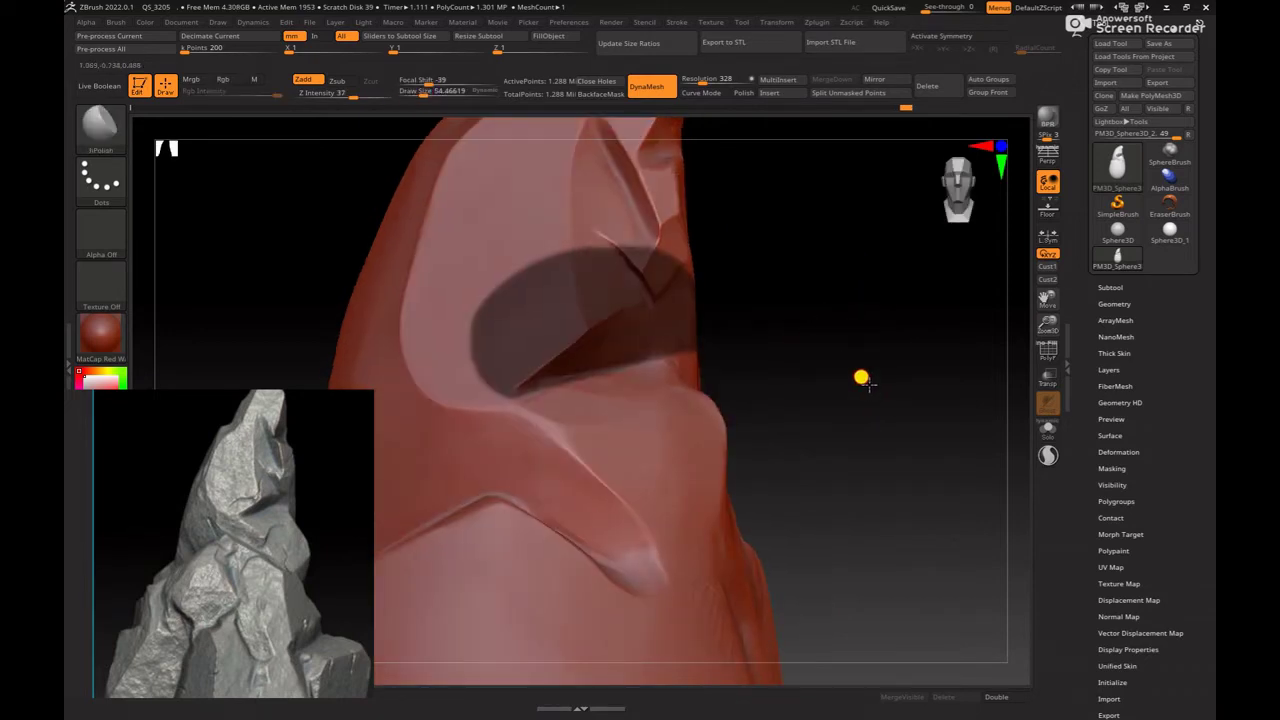
pyautogui.moveTo(857, 374)
pyautogui.keyDown('alt'); pyautogui.mouseDown()
pyautogui.moveTo(790, 340)
pyautogui.moveTo(880, 397)
pyautogui.mouseUp(); pyautogui.keyUp('alt')
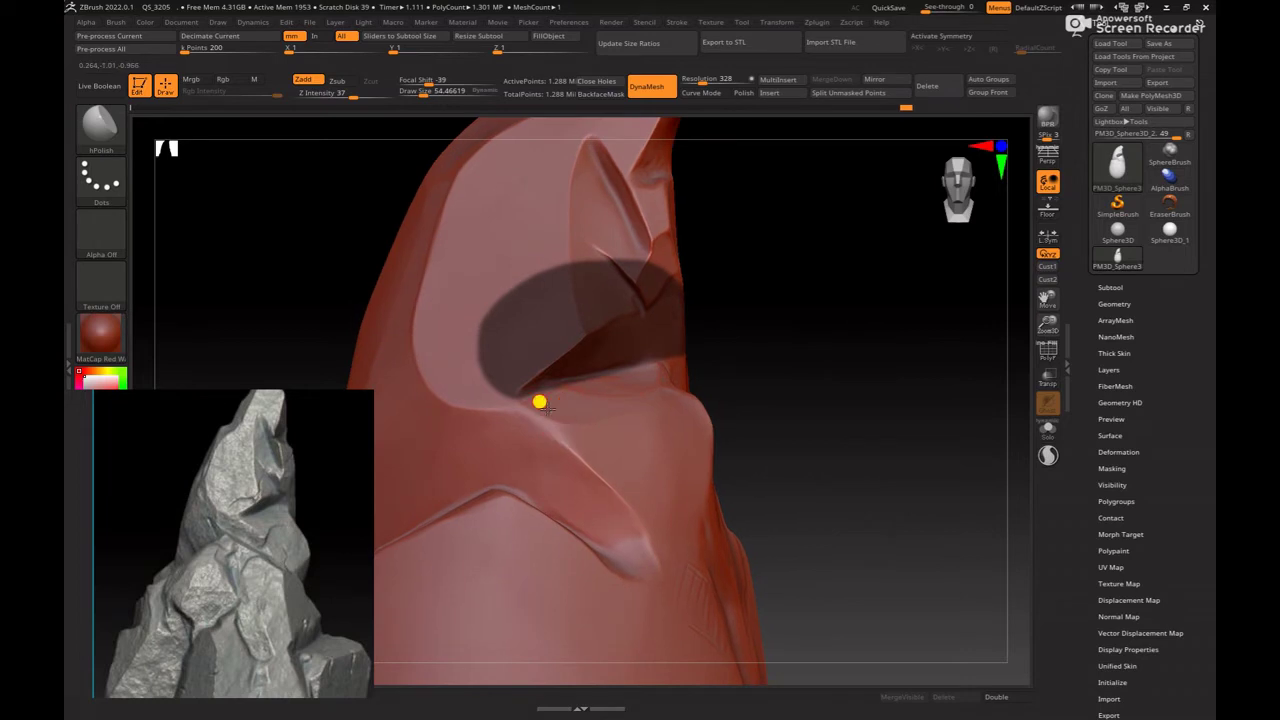
# Step: Set the brush size to about 69 and recentre the view on the overhang for lasso masking
pyautogui.press(']')
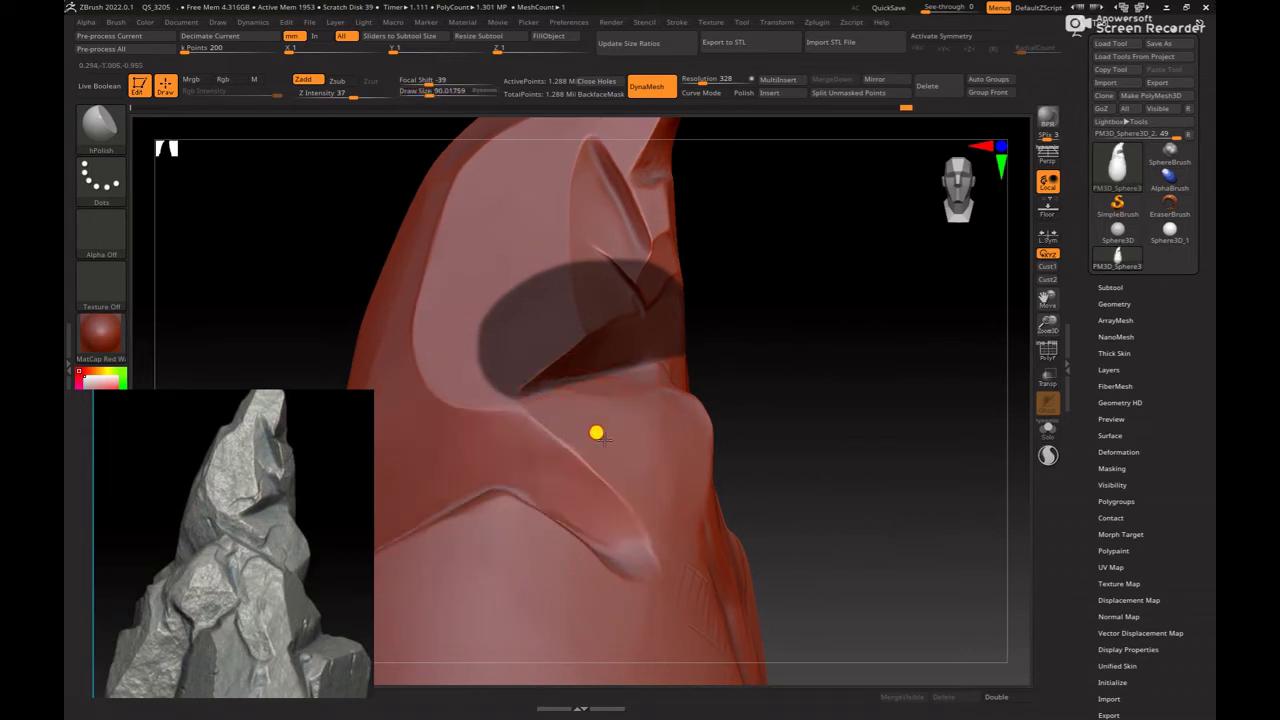
pyautogui.press('space')
pyautogui.moveTo(620, 394); pyautogui.dragTo(605, 391)
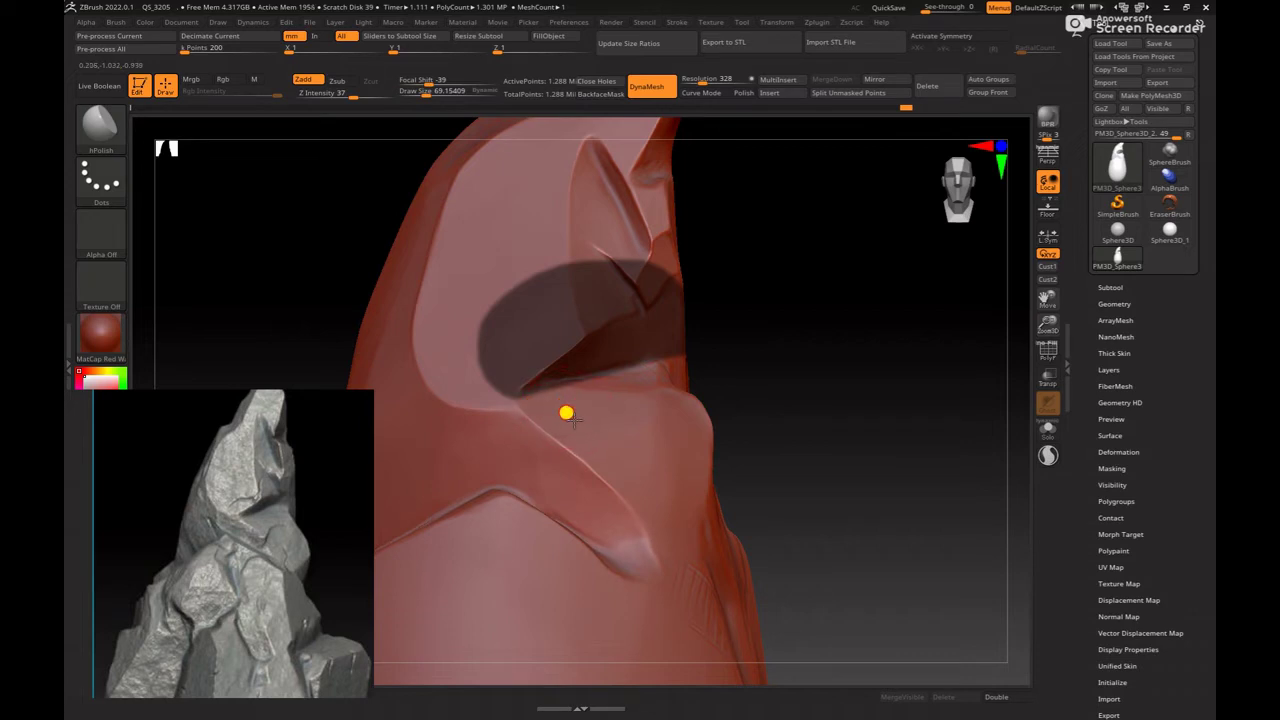
pyautogui.moveTo(787, 400)
pyautogui.mouseDown()
pyautogui.moveTo(843, 354)
pyautogui.moveTo(808, 340)
pyautogui.moveTo(605, 373)
pyautogui.mouseUp()
pyautogui.moveTo(754, 363)
pyautogui.mouseDown()
pyautogui.moveTo(771, 389)
pyautogui.moveTo(803, 400)
pyautogui.moveTo(751, 386)
pyautogui.mouseUp()
pyautogui.press('ctrl')
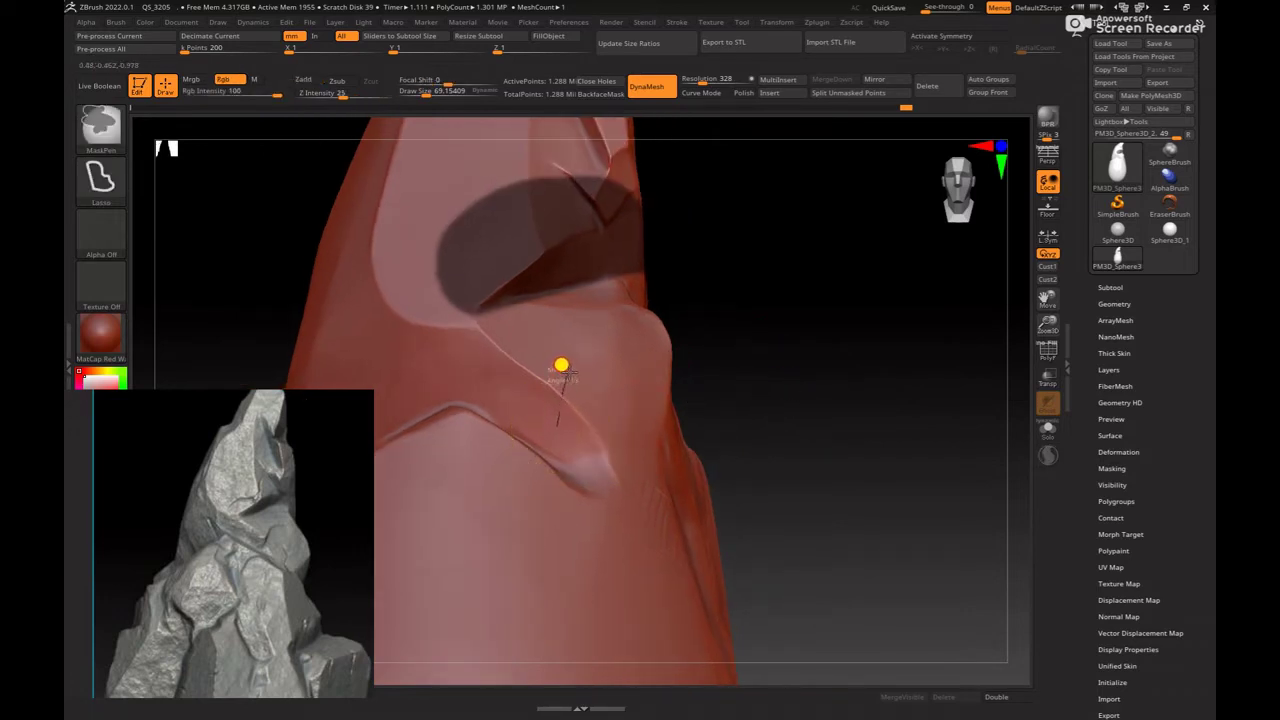
# Step: Lasso-mask the upper-left overhang and pick the Move brush
pyautogui.moveTo(561, 365)
pyautogui.keyDown('ctrl'); pyautogui.mouseDown()
pyautogui.moveTo(626, 363)
pyautogui.moveTo(323, 400)
pyautogui.mouseUp(); pyautogui.keyUp('ctrl')
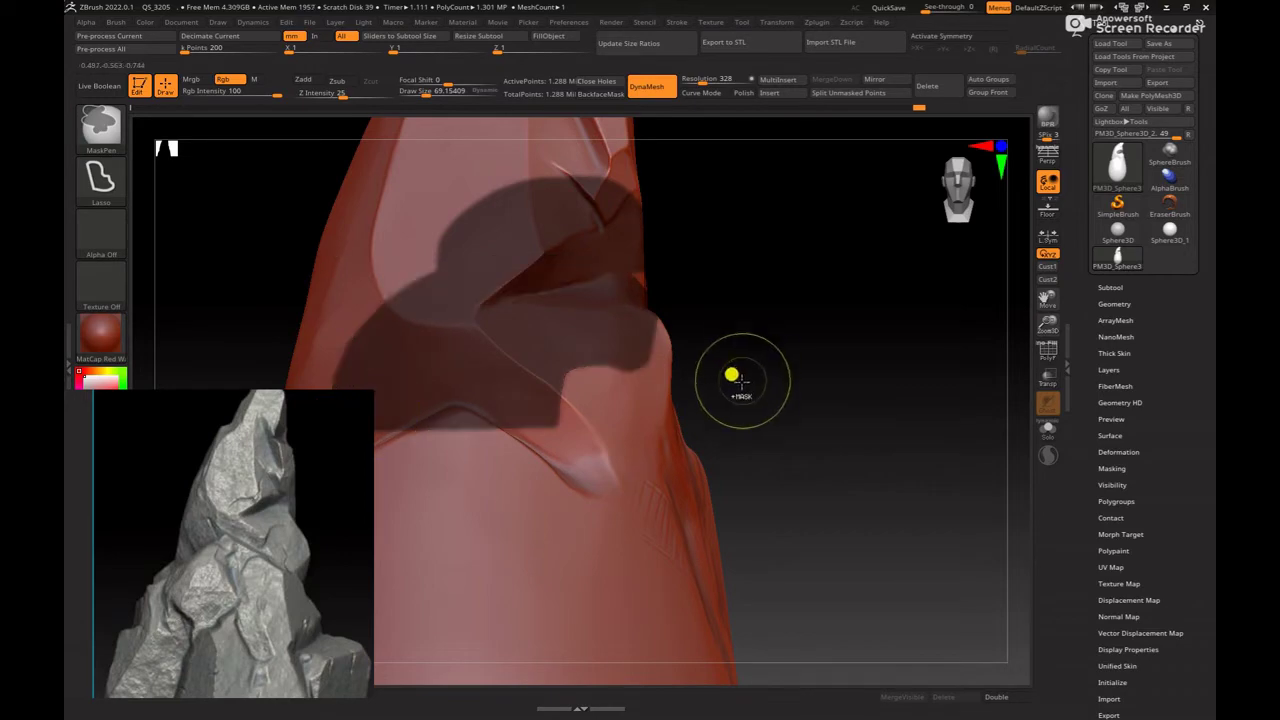
pyautogui.press('b')
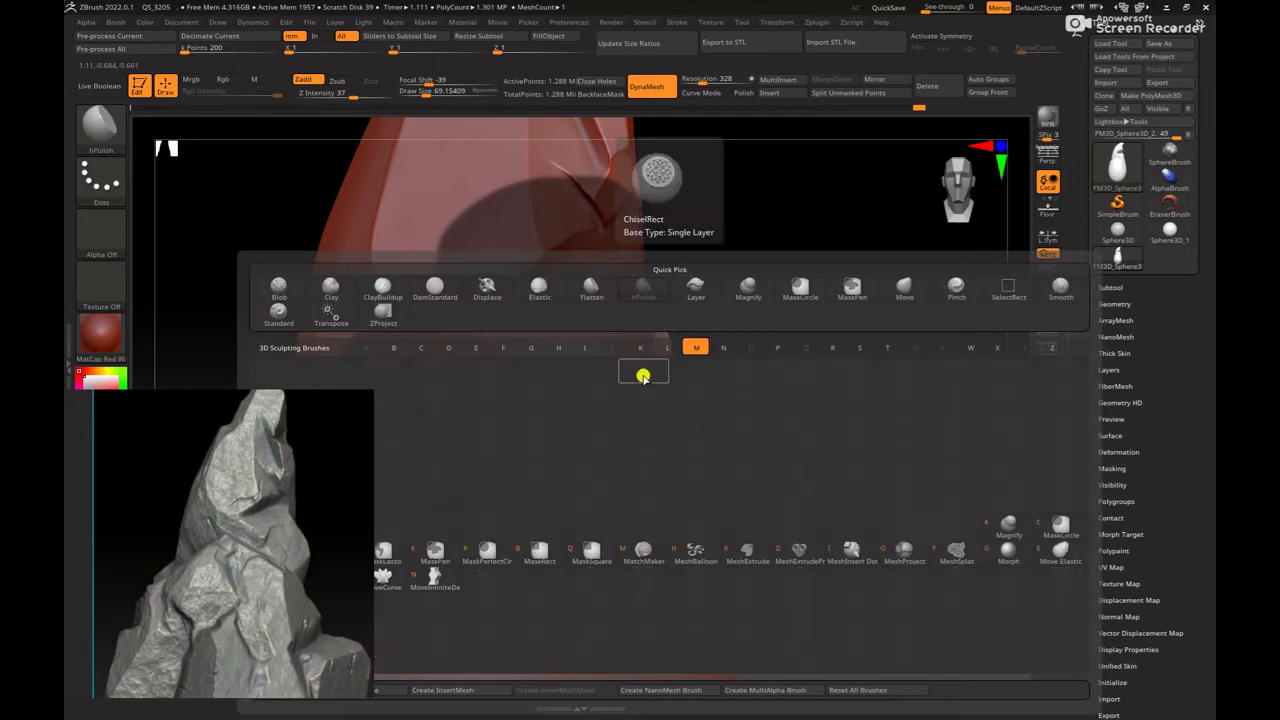
pyautogui.press('v')
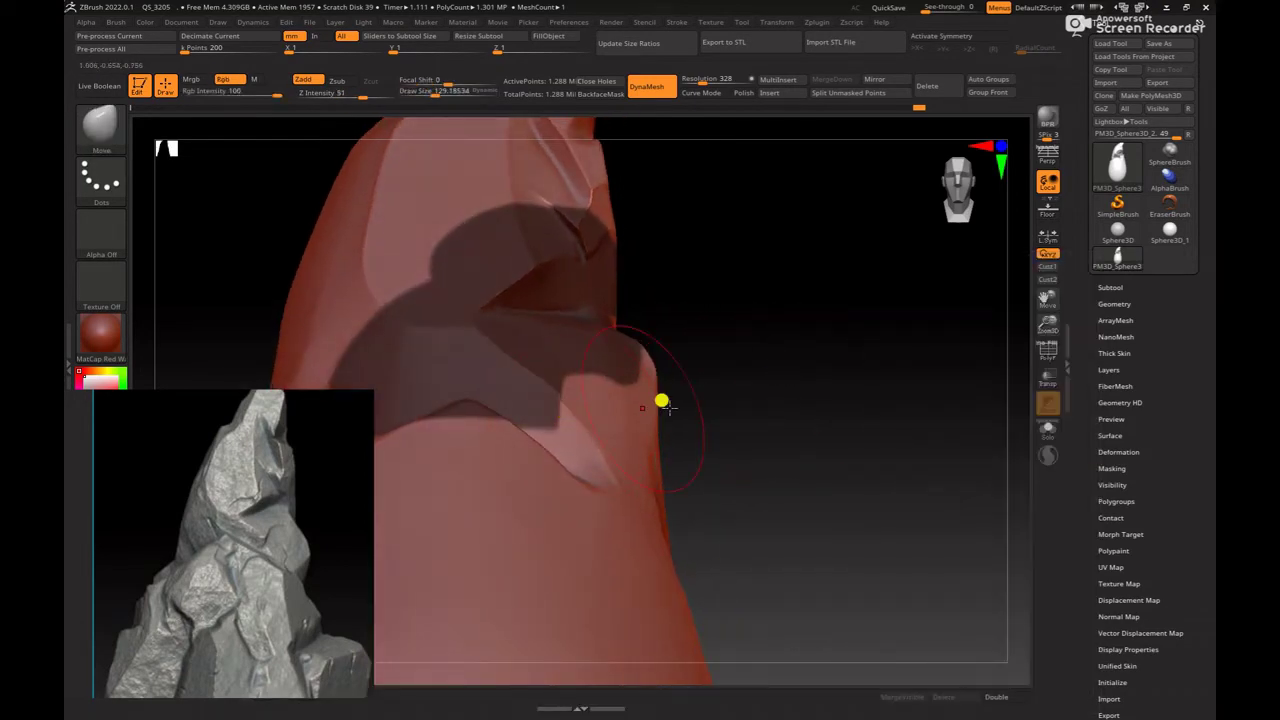
# Step: Orbit around the notched ledge from several angles, then zoom out to frame the whole sculpt
pyautogui.moveTo(662, 401)
pyautogui.mouseDown()
pyautogui.moveTo(726, 394)
pyautogui.moveTo(563, 421)
pyautogui.moveTo(540, 363)
pyautogui.moveTo(603, 434)
pyautogui.mouseUp()
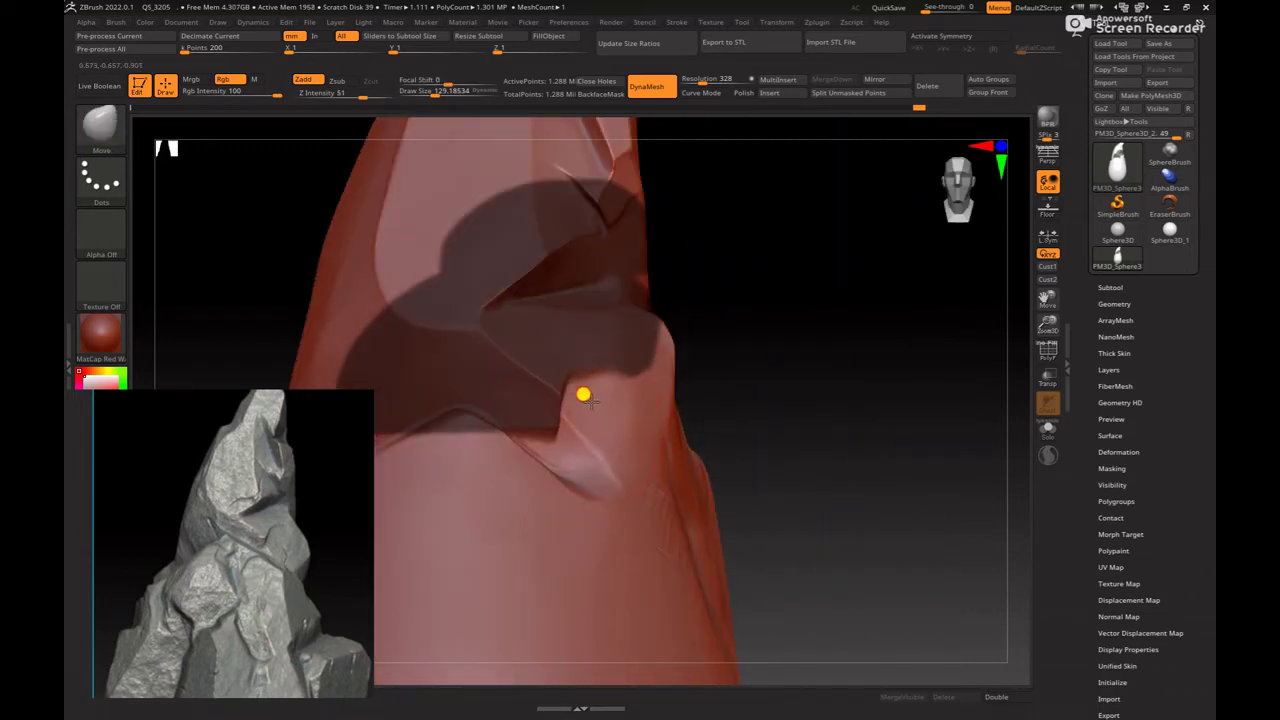
pyautogui.moveTo(634, 407)
pyautogui.mouseDown()
pyautogui.moveTo(731, 457)
pyautogui.moveTo(582, 393)
pyautogui.mouseUp()
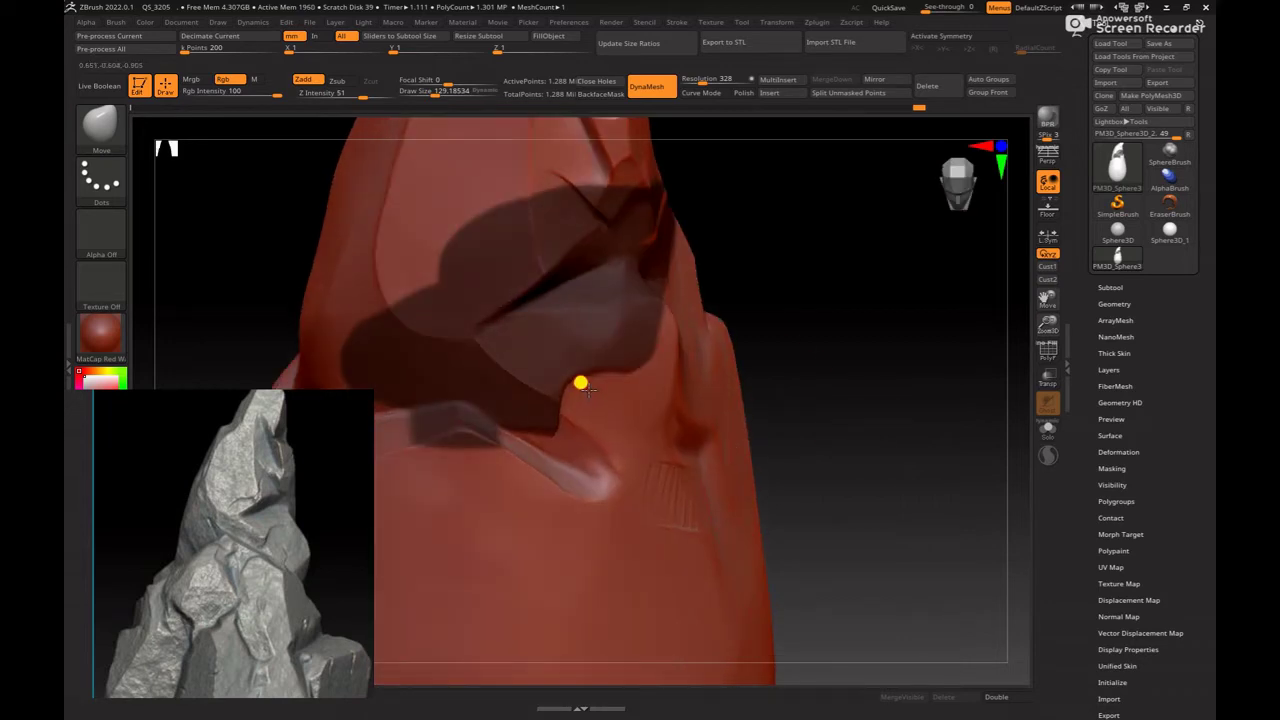
pyautogui.moveTo(811, 360)
pyautogui.mouseDown()
pyautogui.moveTo(777, 374)
pyautogui.moveTo(800, 366)
pyautogui.moveTo(832, 403)
pyautogui.moveTo(556, 418)
pyautogui.mouseUp()
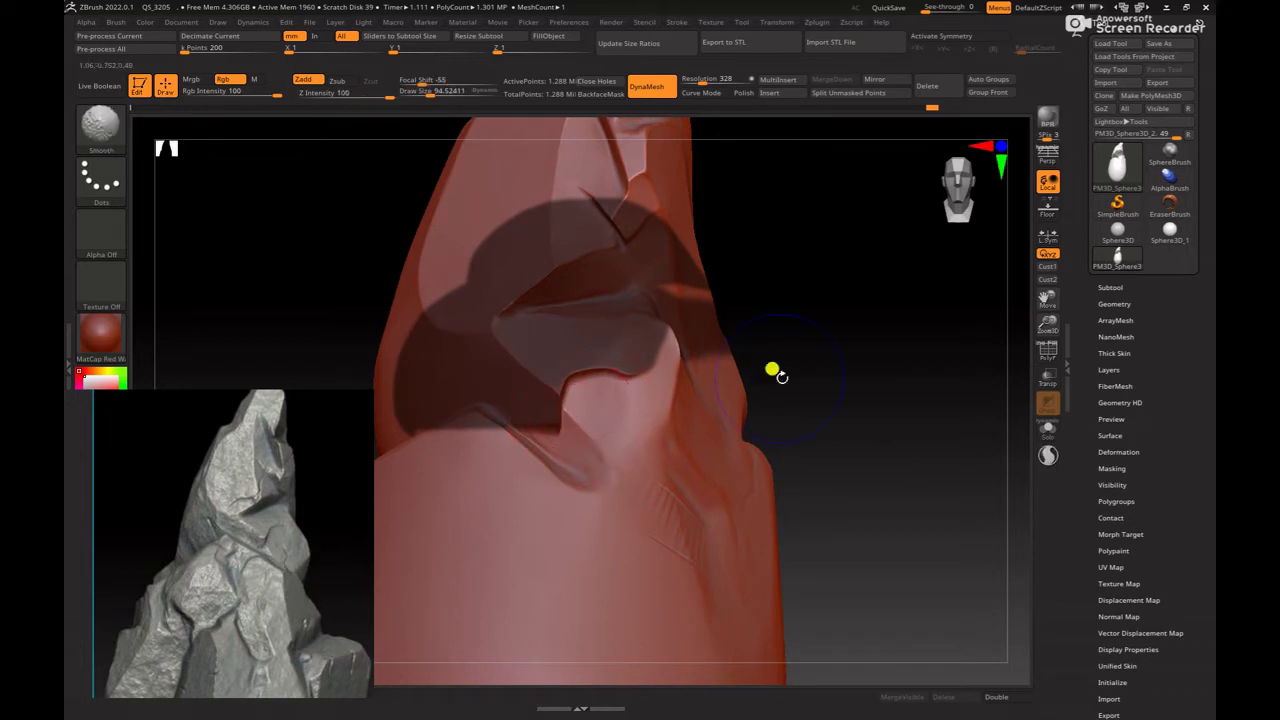
pyautogui.moveTo(771, 371); pyautogui.dragTo(666, 386)
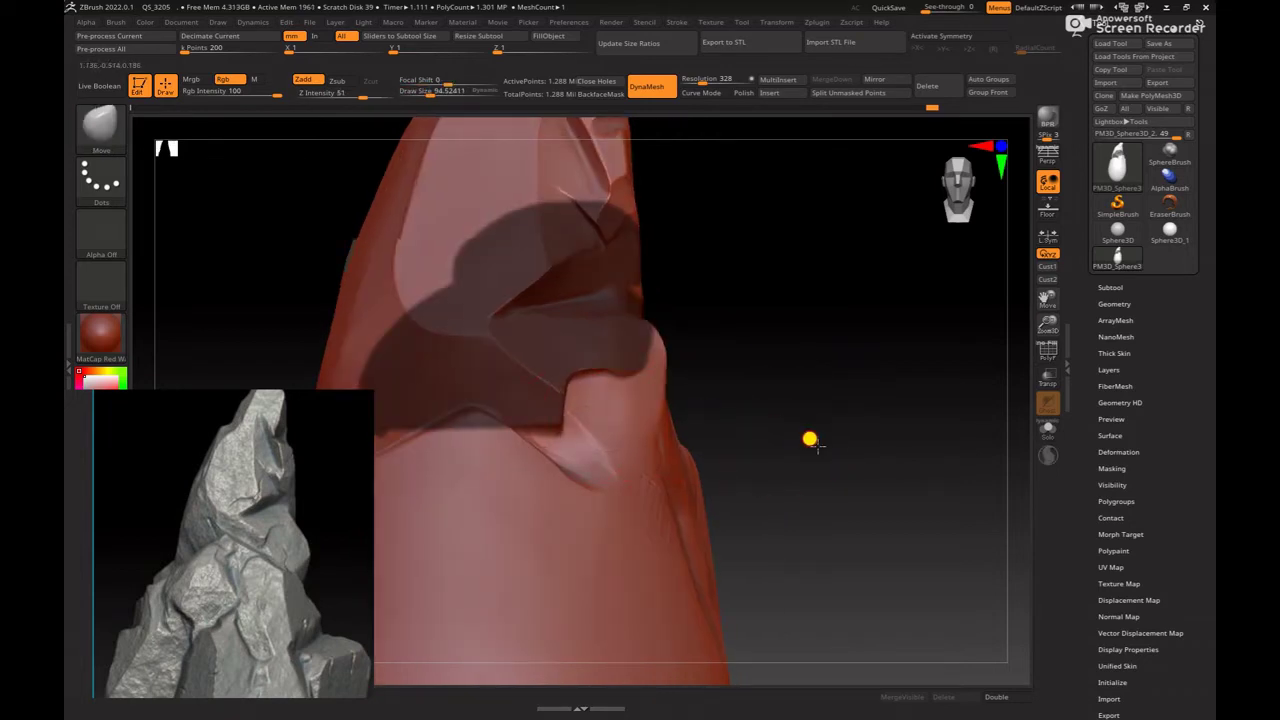
pyautogui.moveTo(809, 437); pyautogui.dragTo(590, 420)
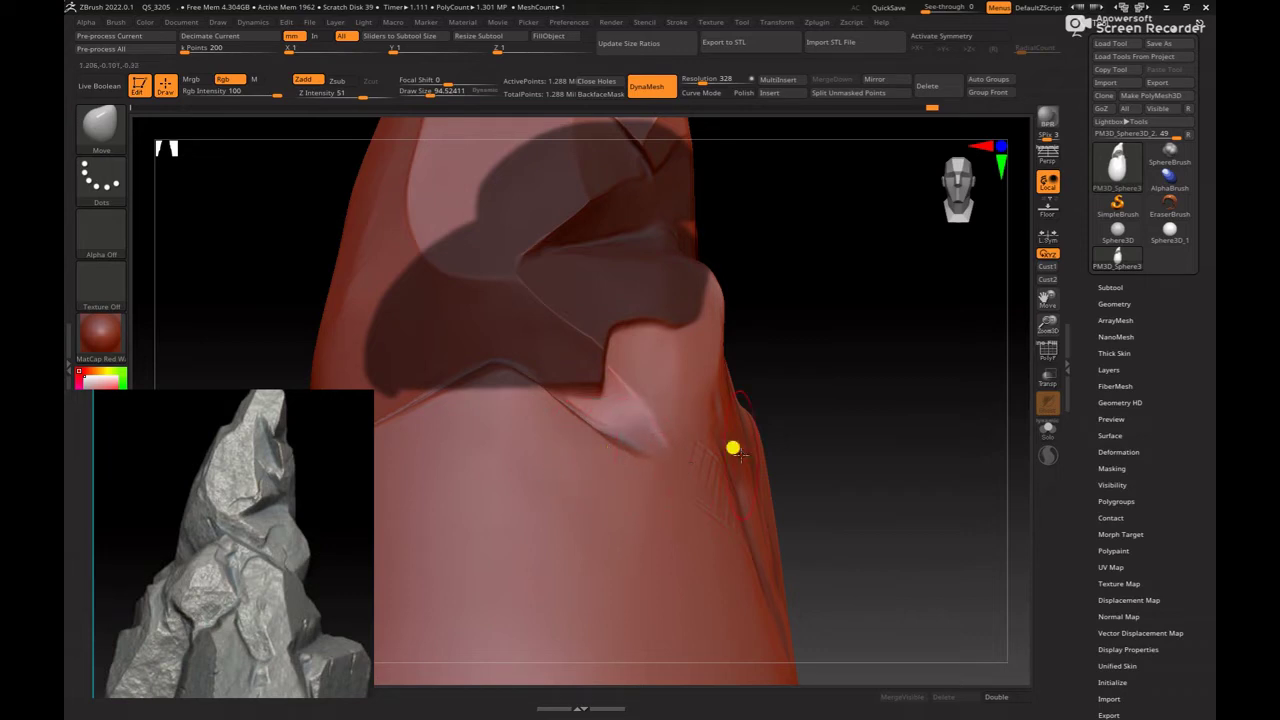
pyautogui.keyDown('ctrl'); pyautogui.moveTo(734, 446); pyautogui.dragTo(760, 418, button='right'); pyautogui.keyUp('ctrl')
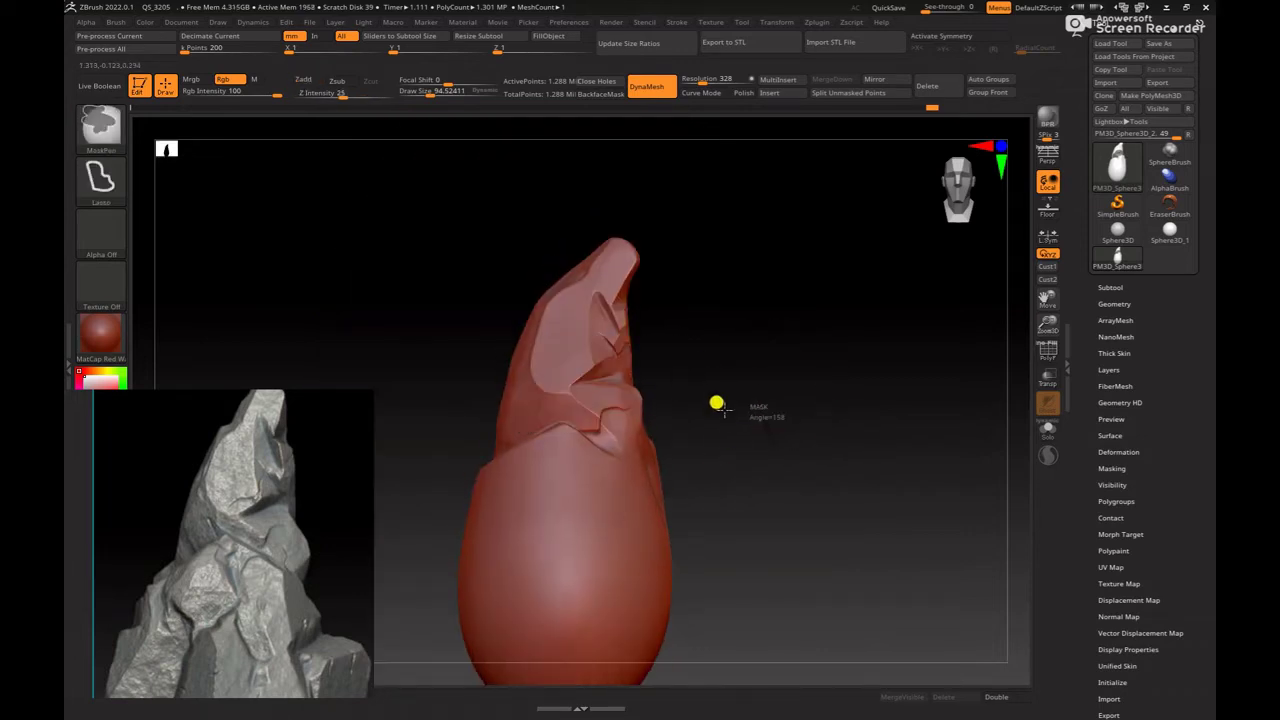
# Step: Zoom in on the side ledge and polish along the crease with hPolish
pyautogui.moveTo(711, 383)
pyautogui.keyDown('ctrl'); pyautogui.mouseDown(button='right')
pyautogui.moveTo(791, 449)
pyautogui.moveTo(549, 371)
pyautogui.mouseUp(button='right'); pyautogui.keyUp('ctrl')
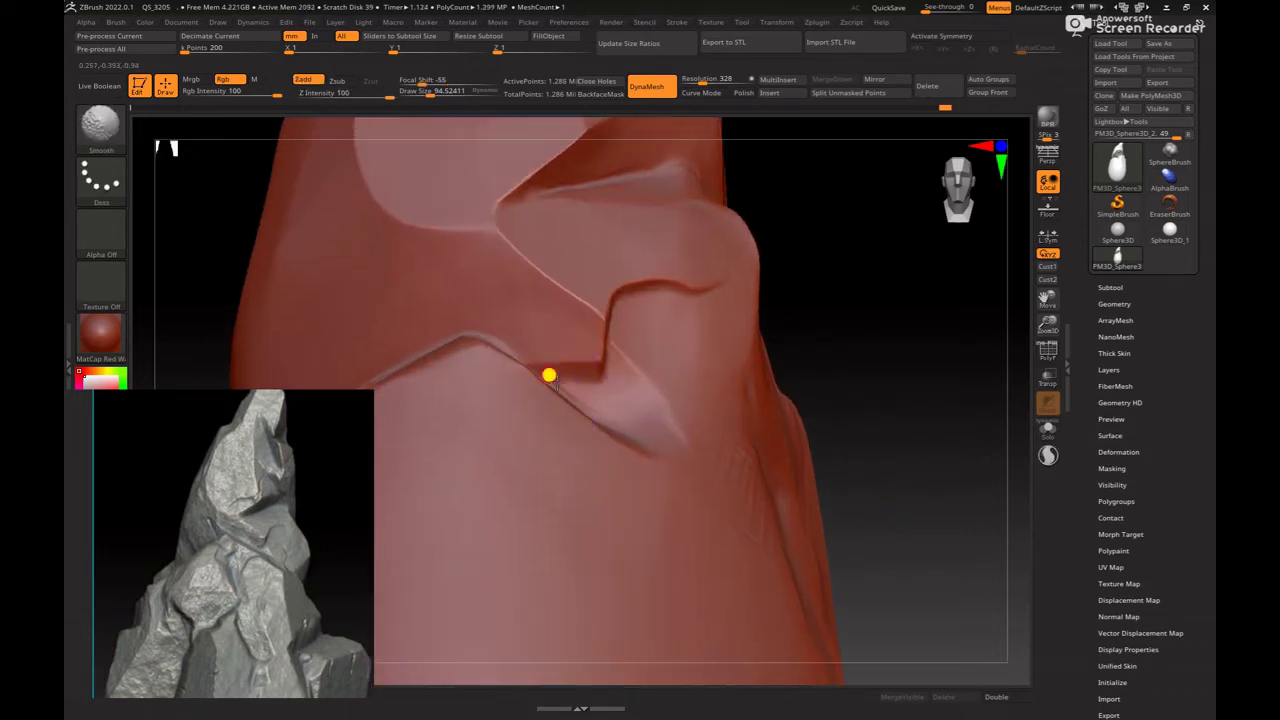
pyautogui.press('b')
pyautogui.press('h')
pyautogui.press('p')
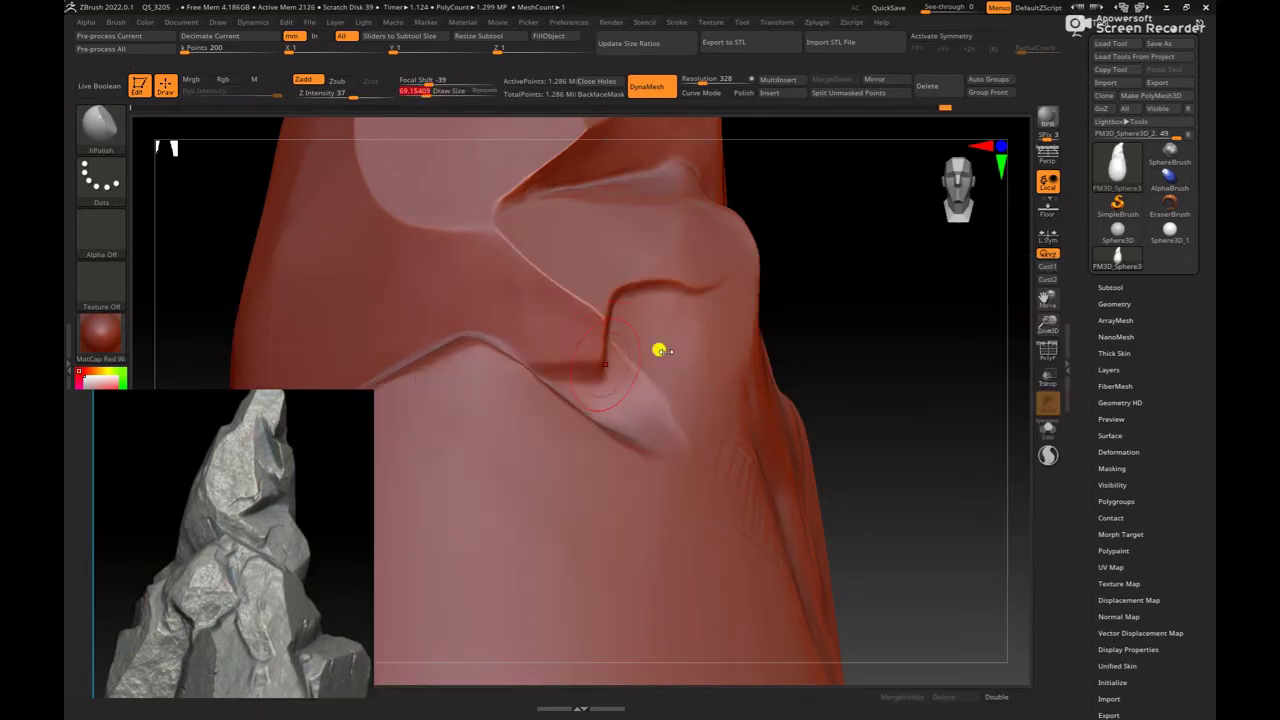
pyautogui.moveTo(657, 349)
pyautogui.mouseDown(button='right')
pyautogui.moveTo(893, 392)
pyautogui.moveTo(763, 363)
pyautogui.mouseUp(button='right')
# Step: Add ClayBuildup strokes along the edge of the crease and enlarge the brush
pyautogui.press('b')
pyautogui.press('c')
pyautogui.press('b')
pyautogui.press('space')
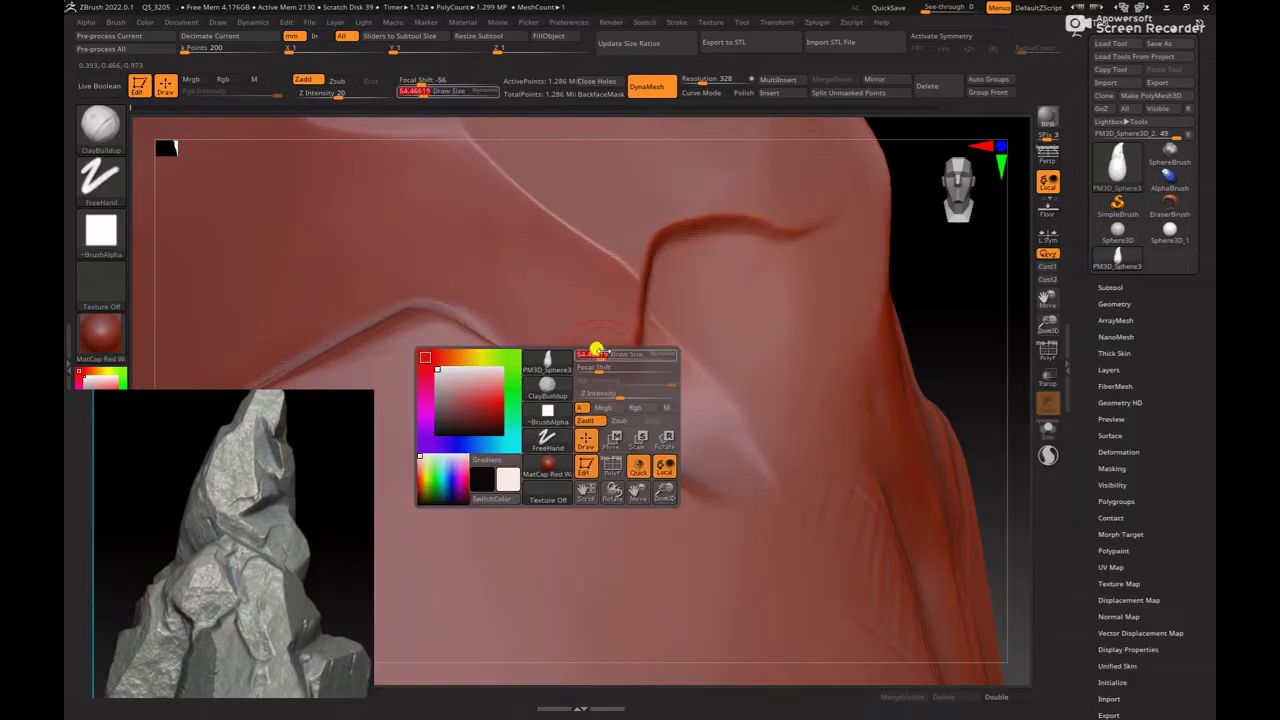
pyautogui.moveTo(609, 387)
pyautogui.mouseDown()
pyautogui.moveTo(574, 374)
pyautogui.moveTo(589, 346)
pyautogui.mouseUp()
pyautogui.press('space')
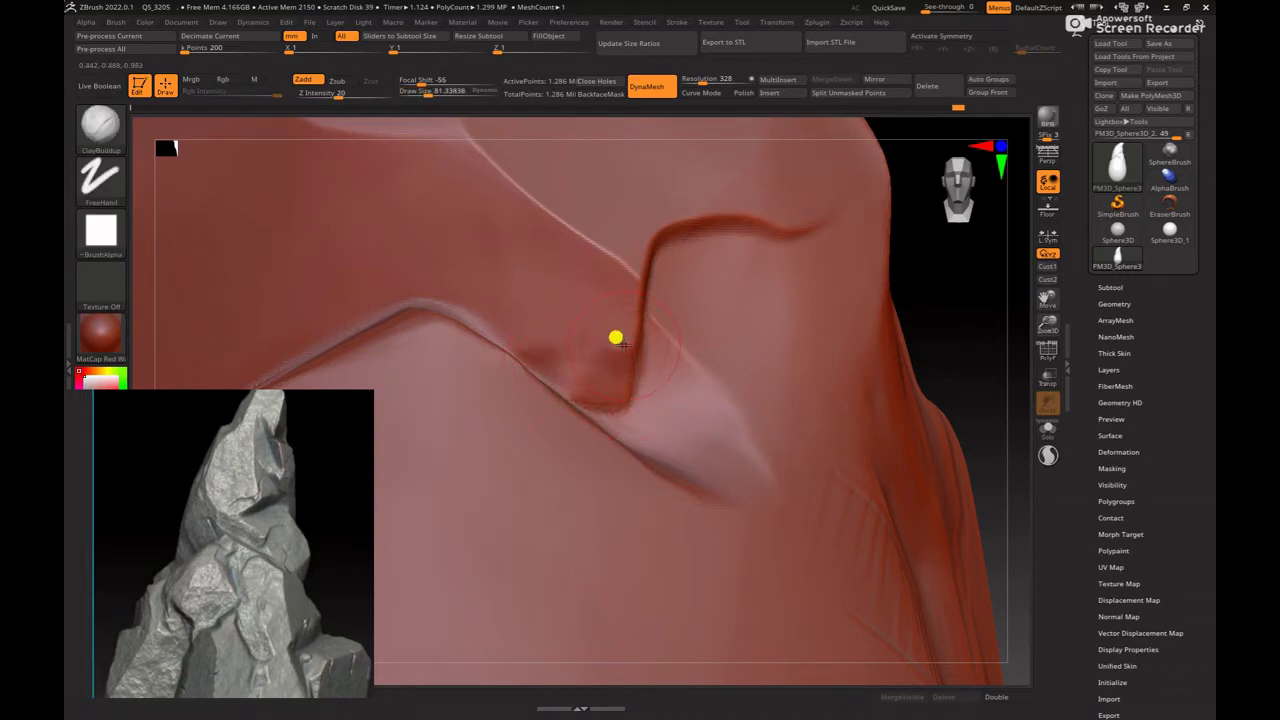
# Step: Polish the clay lump smooth, alternating hPolish and ClayBuildup with a brush of about 134
pyautogui.press('b')
pyautogui.press('h')
pyautogui.press('p')
pyautogui.press('space')
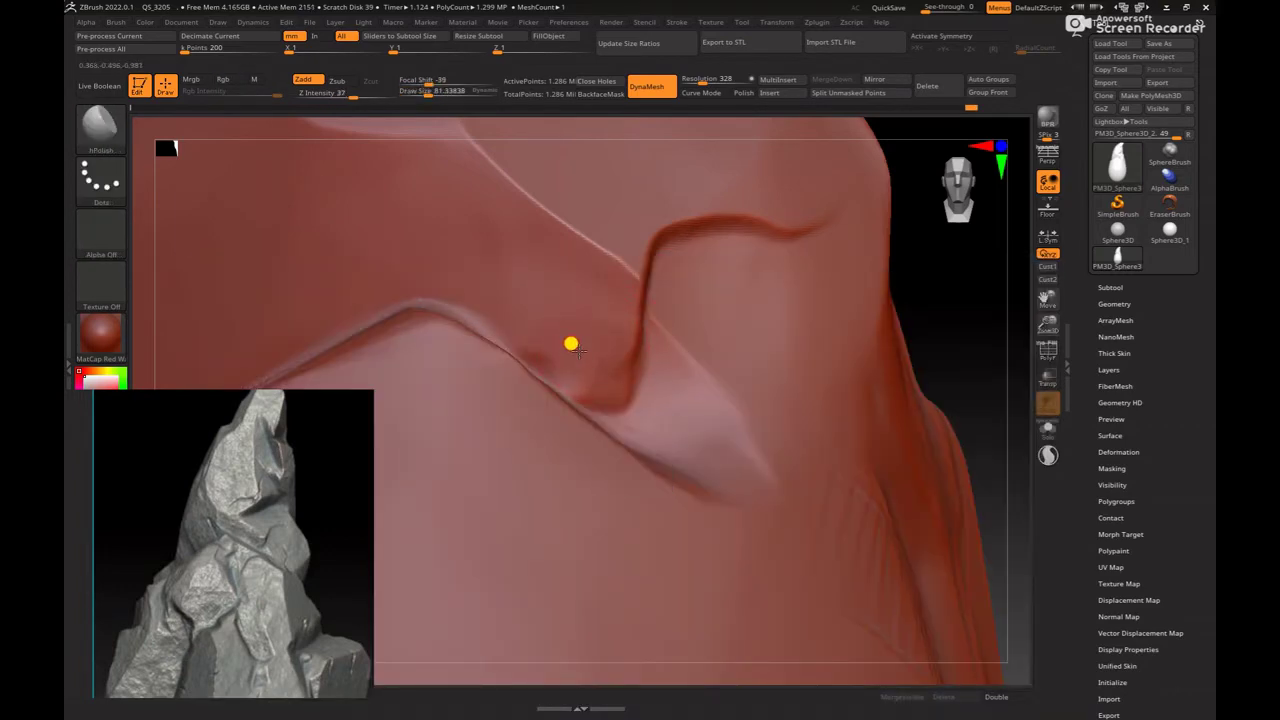
pyautogui.press('b')
pyautogui.press('c')
pyautogui.press('b')
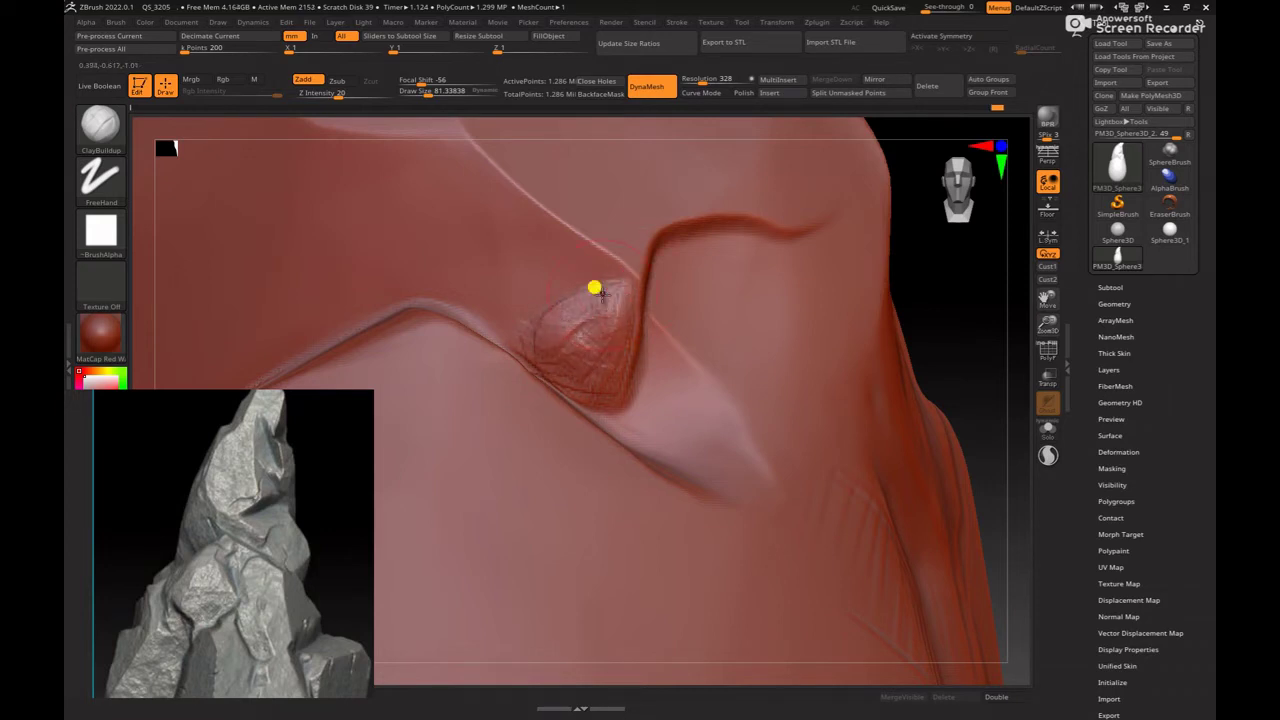
pyautogui.press('space')
pyautogui.moveTo(595, 289)
pyautogui.mouseDown()
pyautogui.moveTo(598, 305)
pyautogui.moveTo(562, 319)
pyautogui.mouseUp()
pyautogui.press('b')
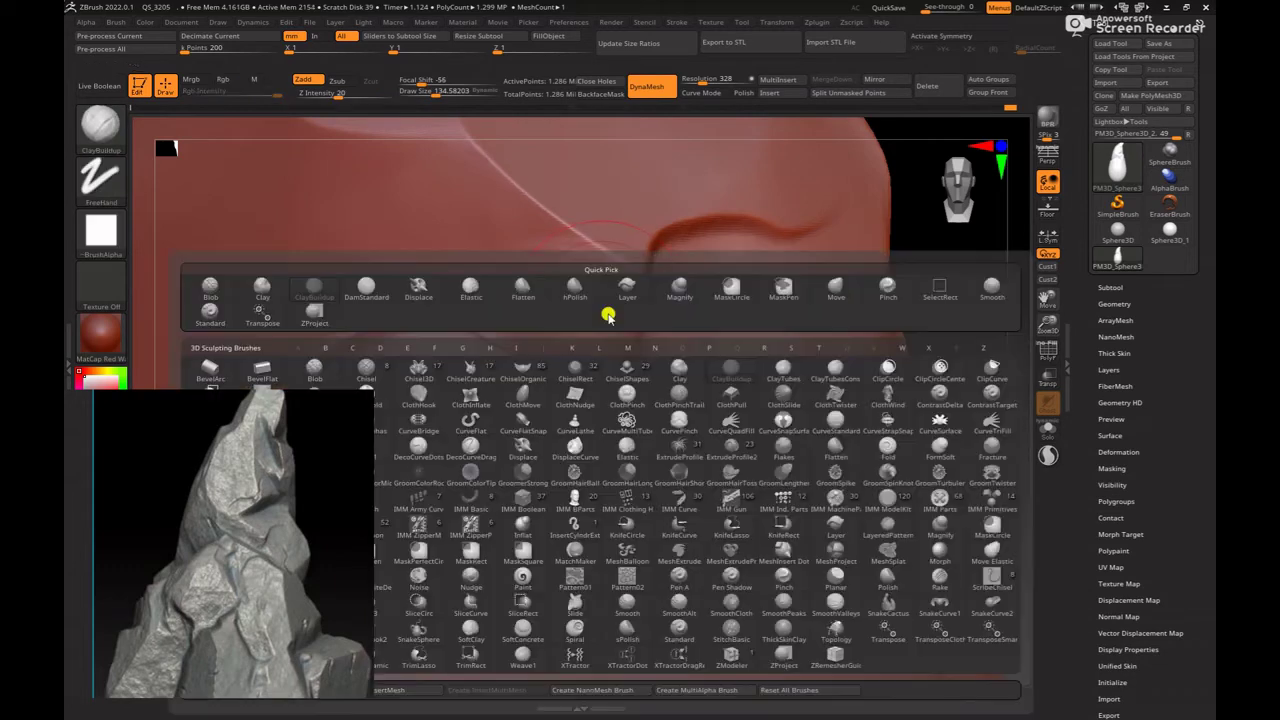
pyautogui.press('h')
pyautogui.press('p')
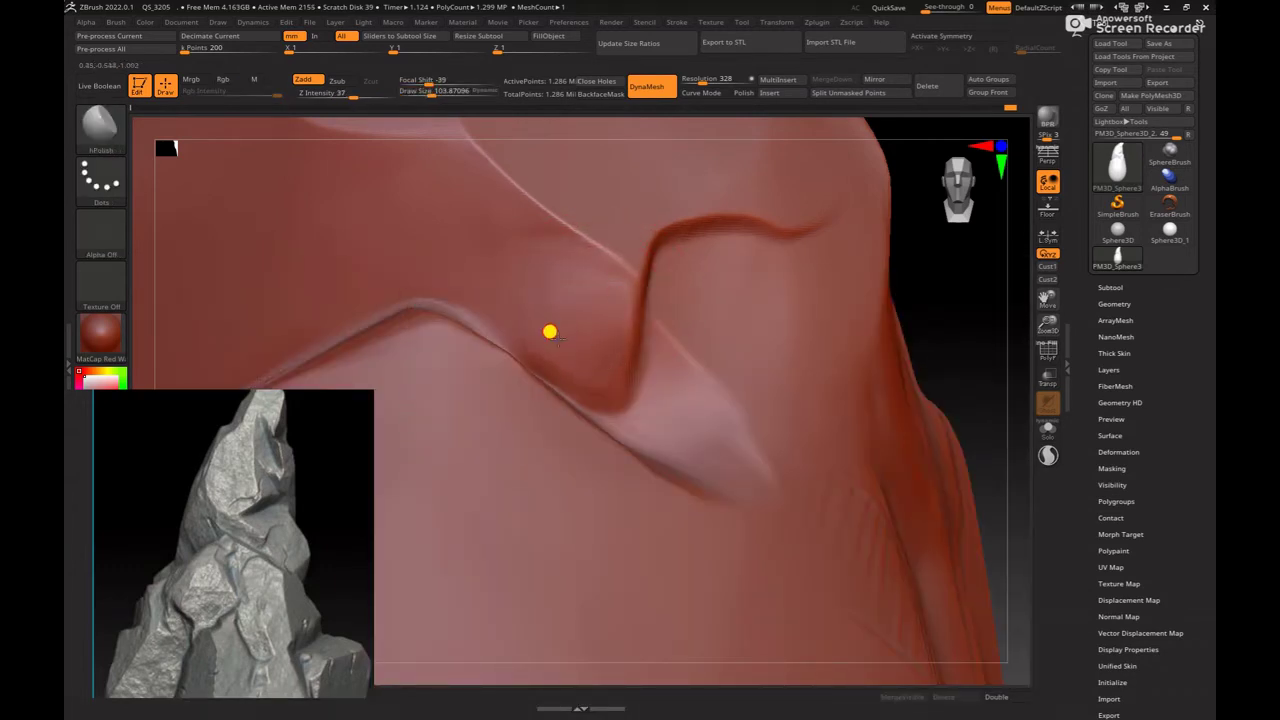
# Step: Orbit and zoom around the side crease, including the rock's tip, to check the new ridge
pyautogui.moveTo(937, 294)
pyautogui.mouseDown()
pyautogui.moveTo(634, 331)
pyautogui.moveTo(645, 316)
pyautogui.moveTo(654, 326)
pyautogui.mouseUp()
pyautogui.press('space')
pyautogui.moveTo(363, 311)
pyautogui.mouseDown()
pyautogui.moveTo(554, 283)
pyautogui.moveTo(668, 326)
pyautogui.mouseUp()
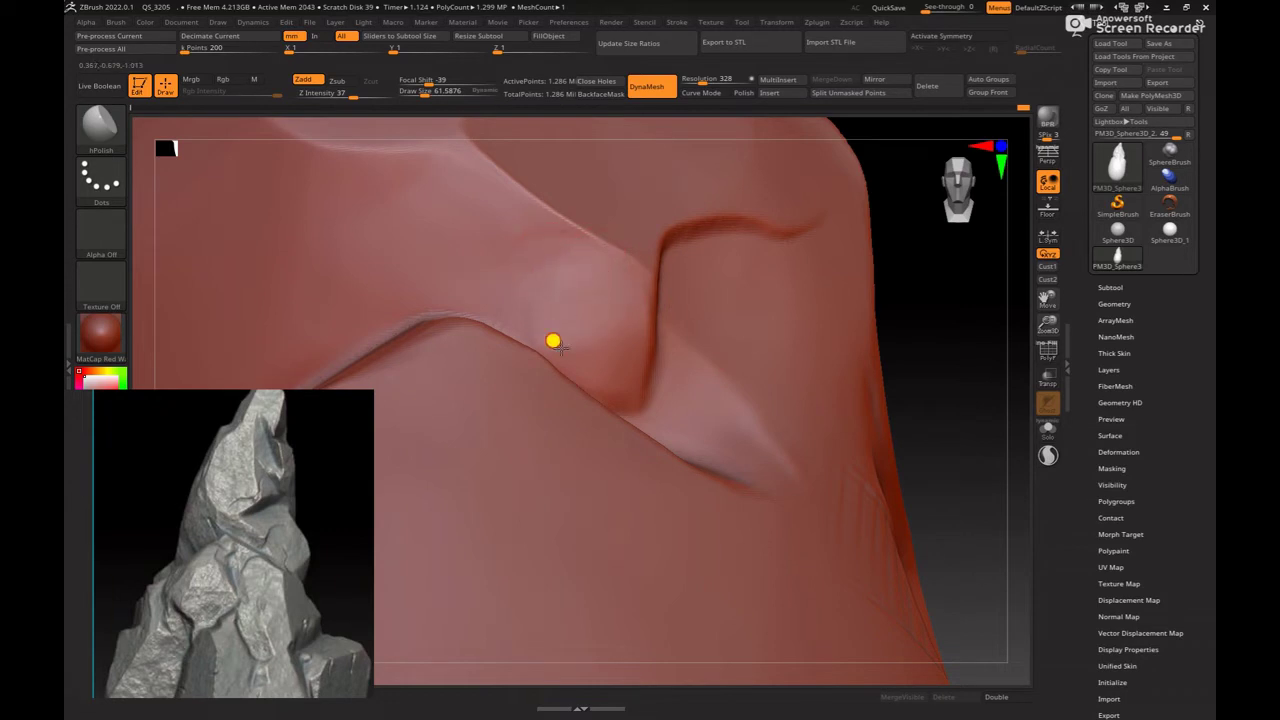
pyautogui.moveTo(917, 301)
pyautogui.mouseDown()
pyautogui.moveTo(640, 351)
pyautogui.moveTo(569, 344)
pyautogui.moveTo(590, 345)
pyautogui.mouseUp()
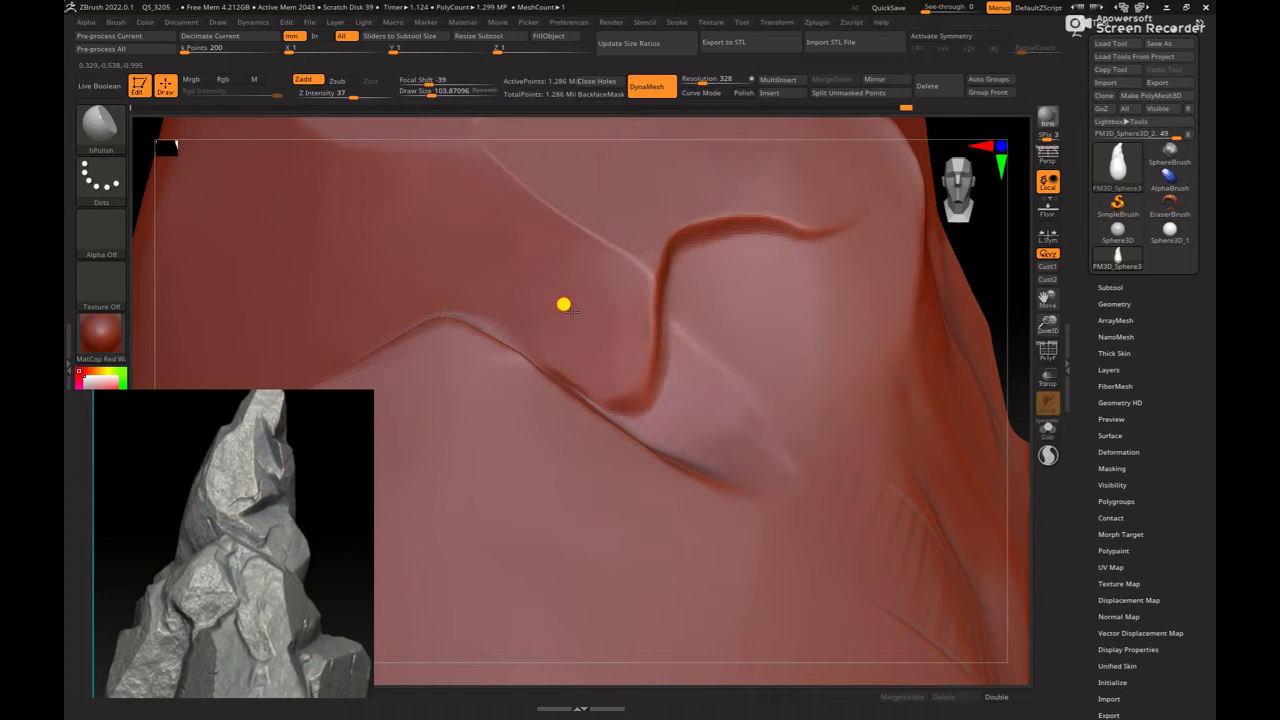
pyautogui.moveTo(980, 263)
pyautogui.mouseDown()
pyautogui.moveTo(683, 331)
pyautogui.moveTo(820, 371)
pyautogui.moveTo(880, 326)
pyautogui.moveTo(554, 340)
pyautogui.mouseUp()
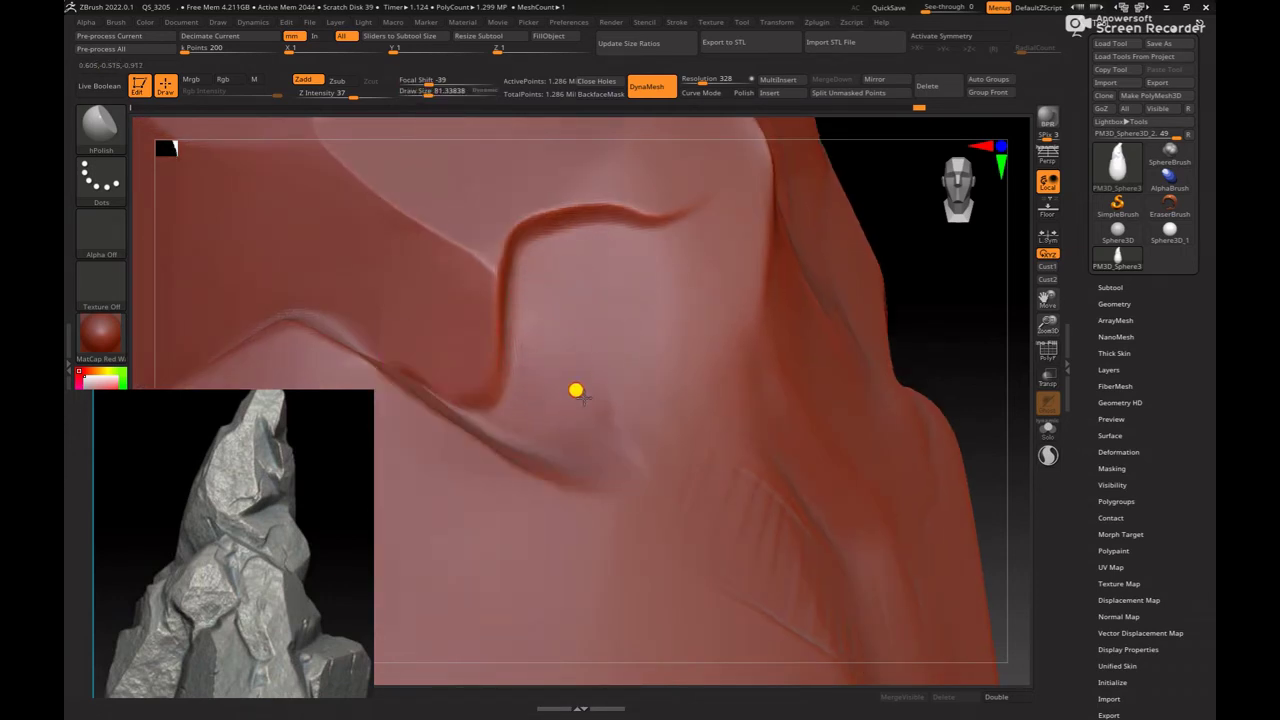
pyautogui.moveTo(880, 310); pyautogui.dragTo(946, 291)
pyautogui.moveTo(954, 357)
pyautogui.mouseDown()
pyautogui.moveTo(777, 283)
pyautogui.moveTo(783, 342)
pyautogui.moveTo(889, 449)
pyautogui.moveTo(723, 337)
pyautogui.moveTo(857, 446)
pyautogui.moveTo(569, 428)
pyautogui.mouseUp()
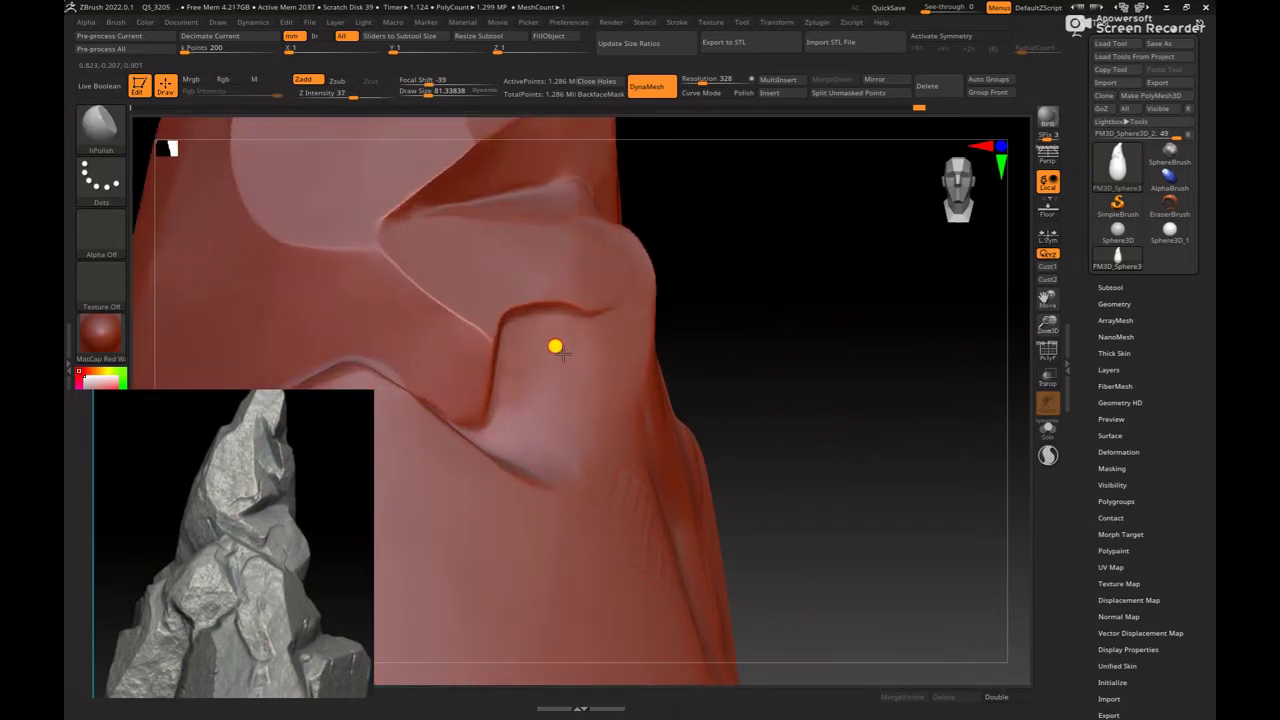
pyautogui.moveTo(806, 337)
pyautogui.mouseDown()
pyautogui.moveTo(746, 280)
pyautogui.moveTo(834, 334)
pyautogui.moveTo(831, 394)
pyautogui.moveTo(551, 388)
pyautogui.mouseUp()
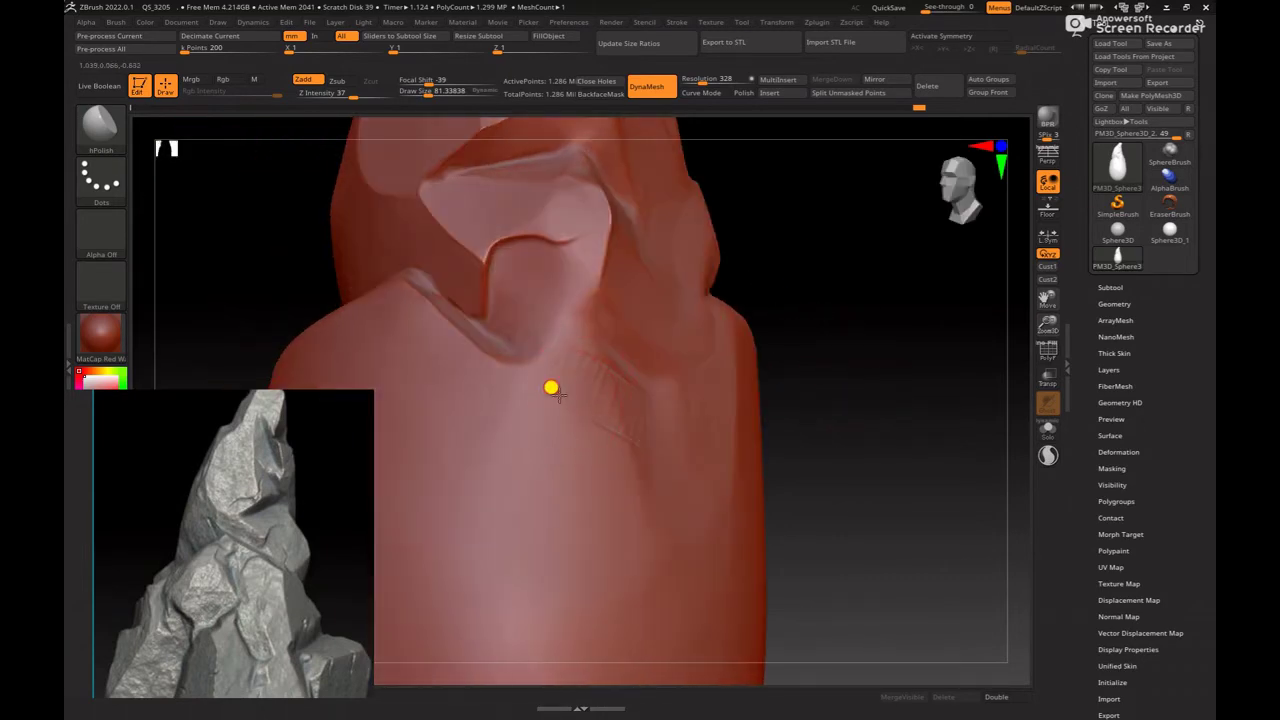
pyautogui.moveTo(877, 366); pyautogui.dragTo(826, 366)
# Step: Select the Move brush and shrink its draw size to about 73
pyautogui.press('b')
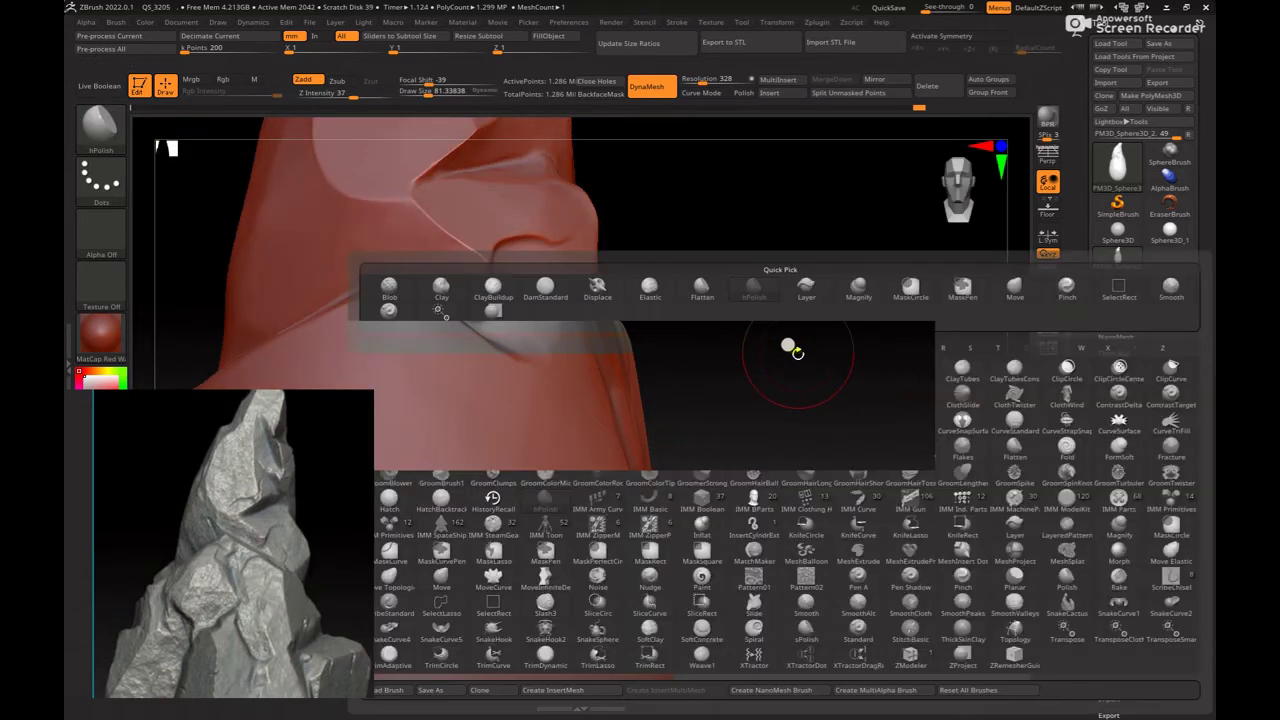
pyautogui.press('m')
pyautogui.press('v')
pyautogui.press('space')
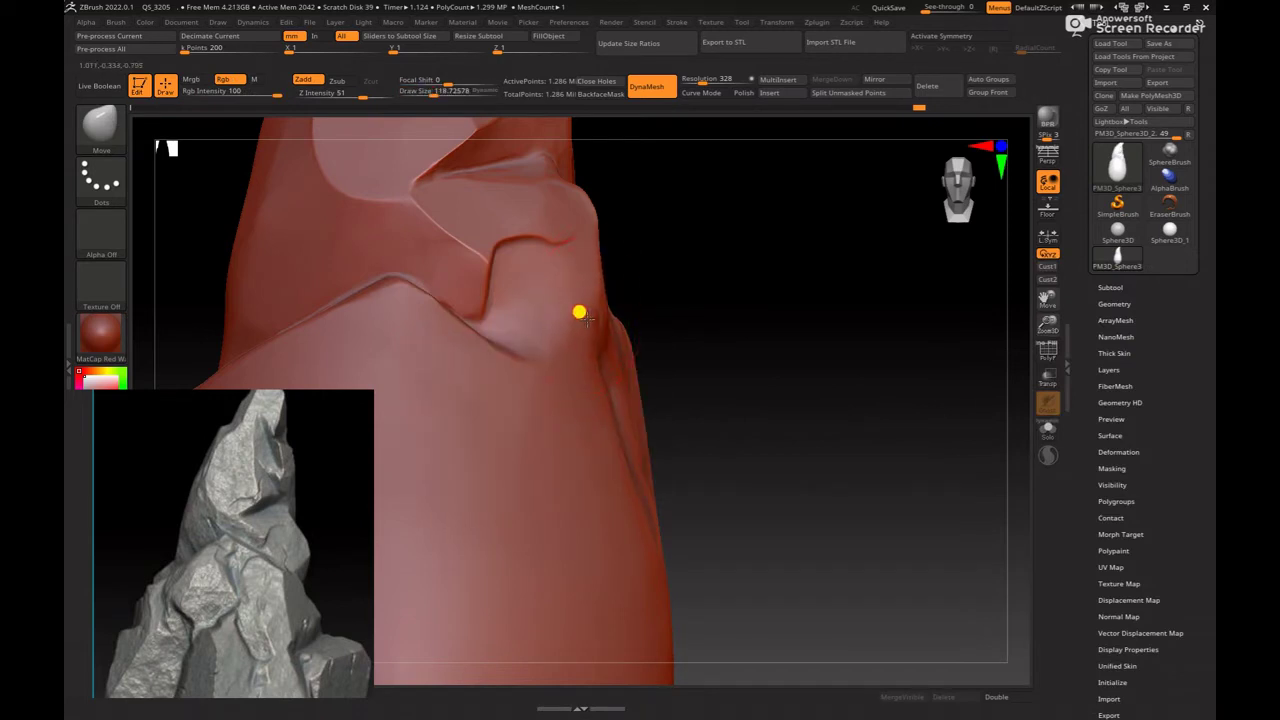
pyautogui.press('space')
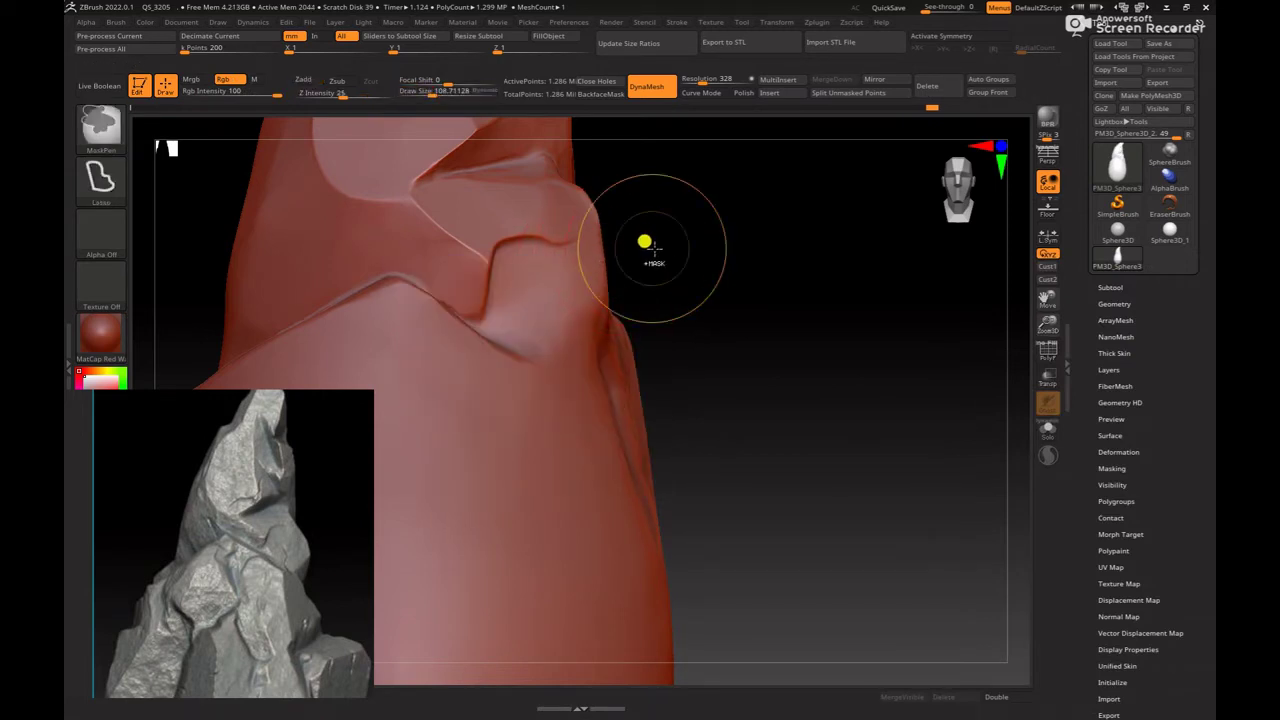
pyautogui.moveTo(646, 240)
pyautogui.mouseDown()
pyautogui.moveTo(662, 356)
pyautogui.moveTo(612, 349)
pyautogui.mouseUp()
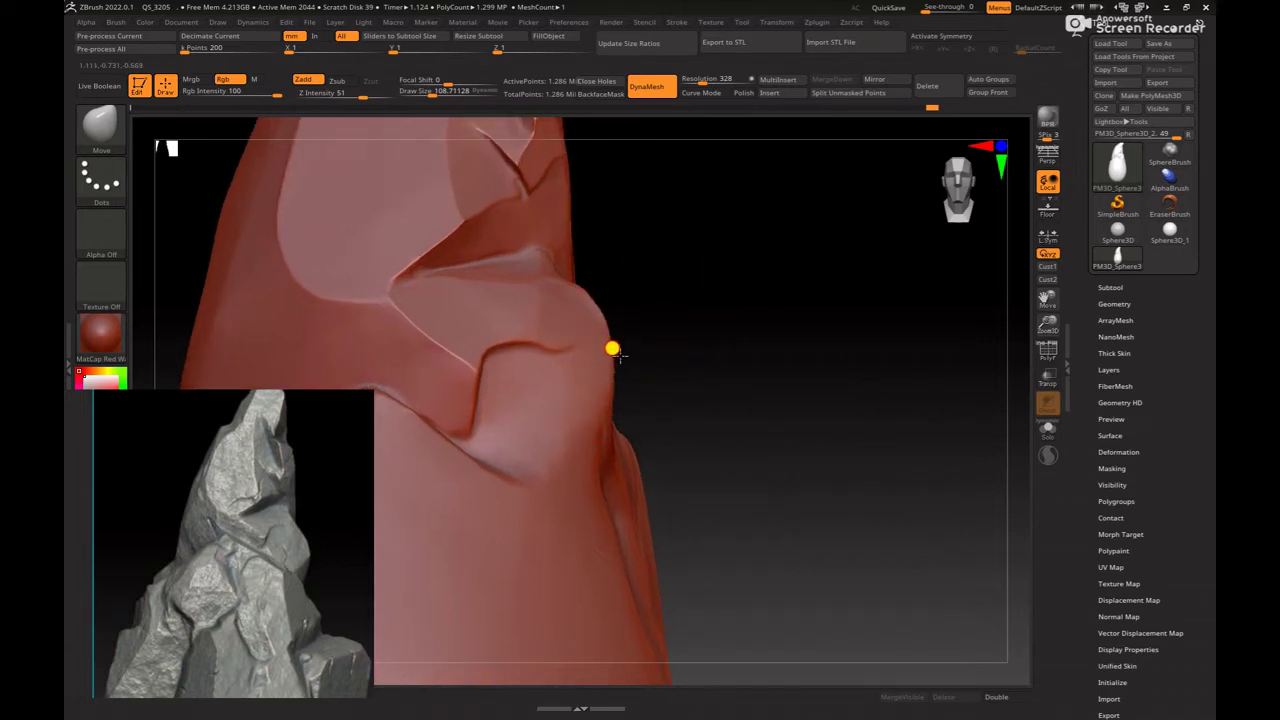
pyautogui.press('space')
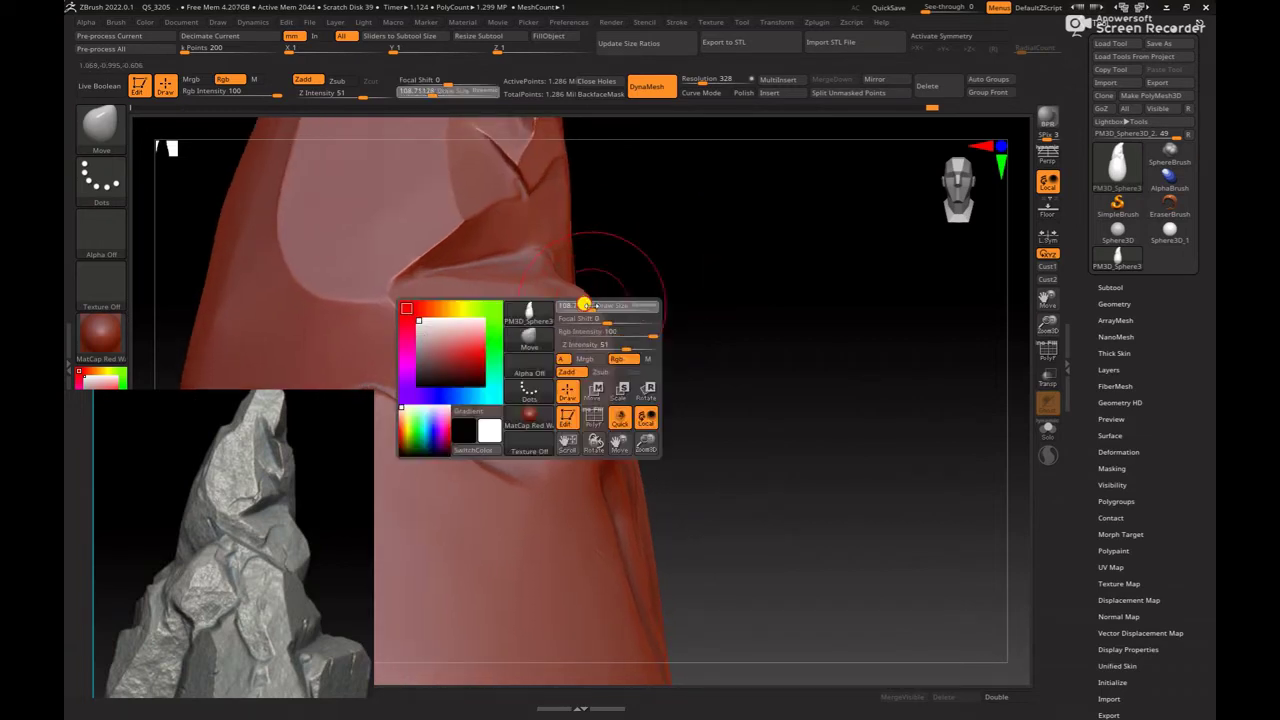
pyautogui.moveTo(586, 300); pyautogui.dragTo(570, 294)
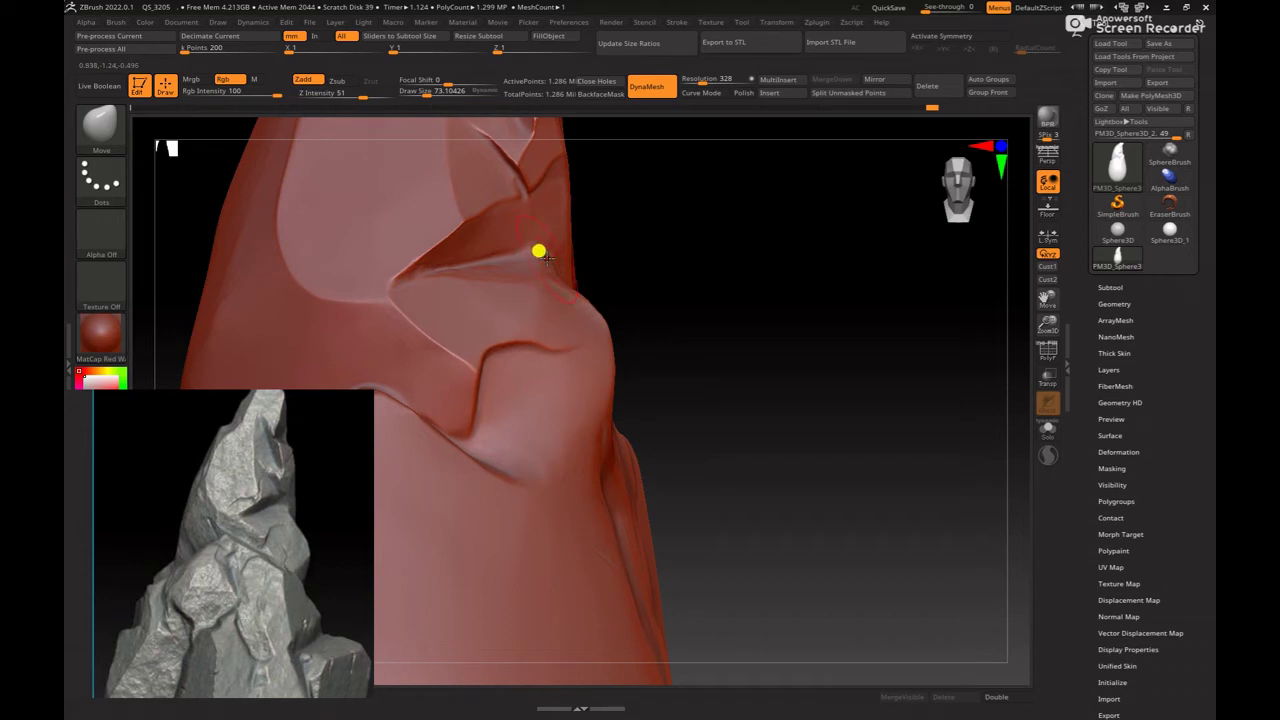
# Step: Reshape and smooth the bulging side fold, then zoom out to face the whole sculpt
pyautogui.press('space')
pyautogui.moveTo(683, 251)
pyautogui.mouseDown()
pyautogui.moveTo(557, 251)
pyautogui.moveTo(549, 233)
pyautogui.moveTo(640, 260)
pyautogui.mouseUp()
pyautogui.press('space')
pyautogui.press('space')
pyautogui.moveTo(586, 297)
pyautogui.mouseDown()
pyautogui.moveTo(584, 309)
pyautogui.moveTo(573, 290)
pyautogui.moveTo(610, 335)
pyautogui.moveTo(620, 377)
pyautogui.mouseUp()
pyautogui.press('space')
pyautogui.press('space')
pyautogui.press('space')
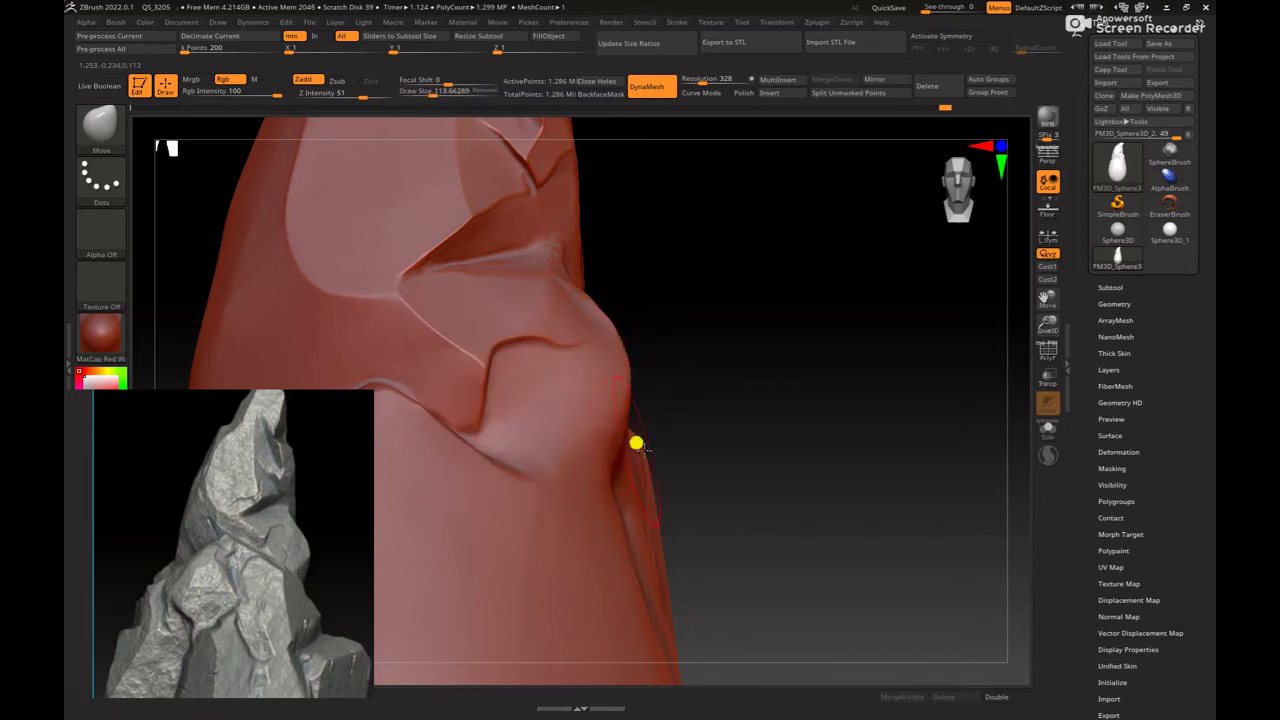
pyautogui.moveTo(634, 440)
pyautogui.keyDown('ctrl'); pyautogui.mouseDown(button='right')
pyautogui.moveTo(709, 374)
pyautogui.moveTo(651, 415)
pyautogui.moveTo(494, 409)
pyautogui.moveTo(474, 426)
pyautogui.mouseUp(button='right'); pyautogui.keyUp('ctrl')
pyautogui.moveTo(391, 420)
pyautogui.mouseDown(button='right')
pyautogui.moveTo(357, 386)
pyautogui.moveTo(408, 440)
pyautogui.moveTo(420, 426)
pyautogui.moveTo(718, 407)
pyautogui.moveTo(826, 440)
pyautogui.mouseUp(button='right')
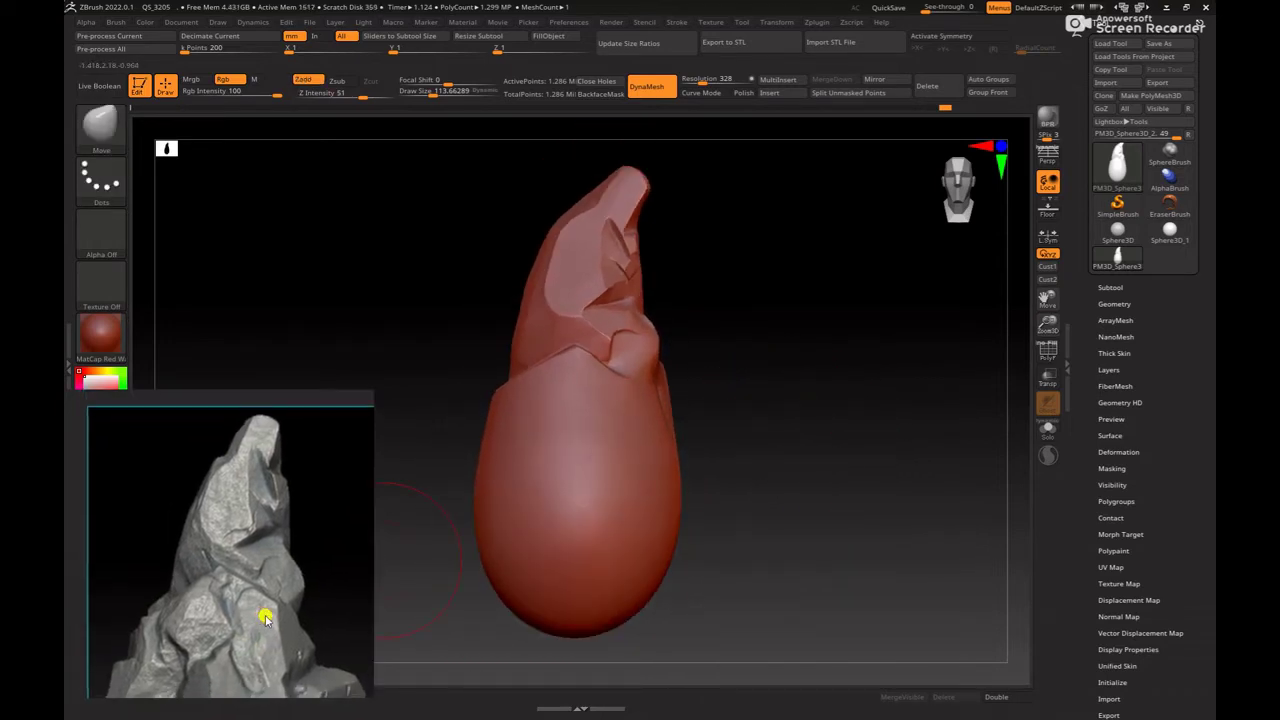
# Step: Switch to ClayBuildup and zoom in on the upper body below the faceted peak
pyautogui.moveTo(771, 428)
pyautogui.mouseDown()
pyautogui.moveTo(794, 411)
pyautogui.moveTo(851, 449)
pyautogui.moveTo(703, 403)
pyautogui.moveTo(660, 440)
pyautogui.mouseUp()
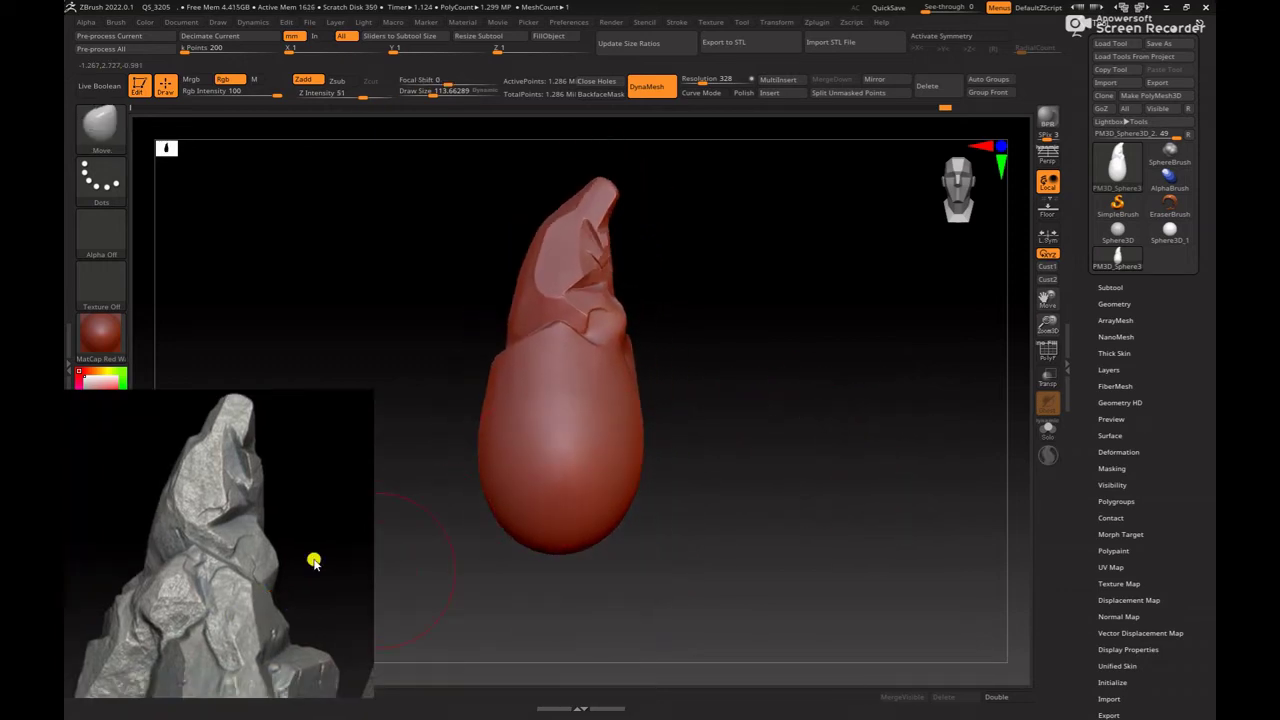
pyautogui.moveTo(727, 485); pyautogui.dragTo(763, 500)
pyautogui.press('b')
pyautogui.press('c')
pyautogui.press('b')
pyautogui.press('space')
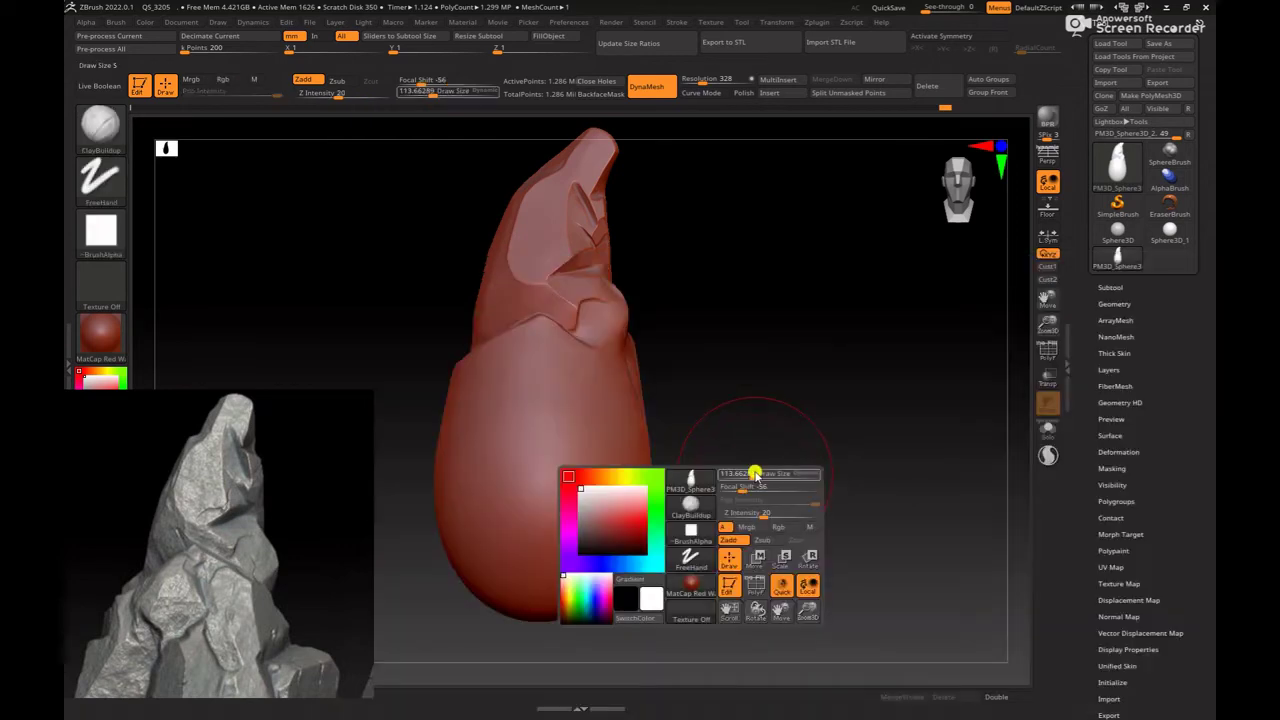
pyautogui.moveTo(750, 452); pyautogui.dragTo(528, 363)
pyautogui.press('space')
pyautogui.press('space')
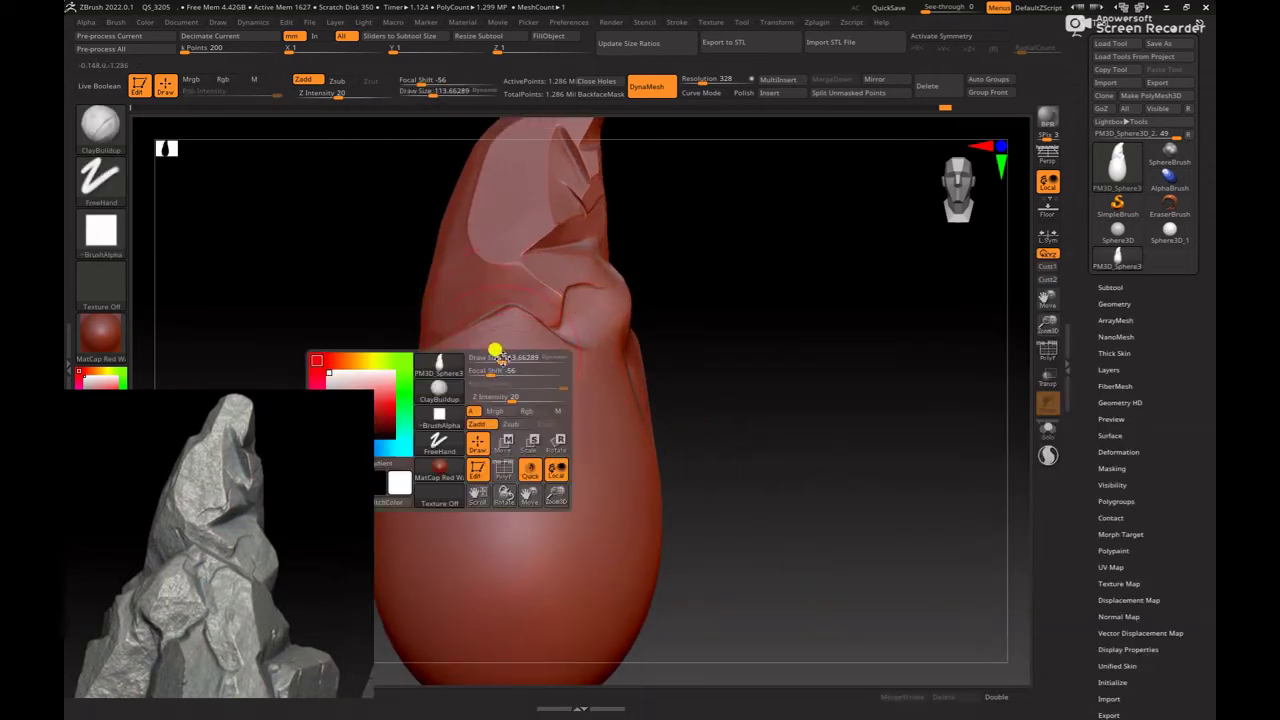
pyautogui.press('ctrl')
pyautogui.moveTo(755, 367)
pyautogui.mouseDown()
pyautogui.moveTo(743, 357)
pyautogui.moveTo(734, 391)
pyautogui.moveTo(611, 366)
pyautogui.moveTo(727, 389)
pyautogui.mouseUp()
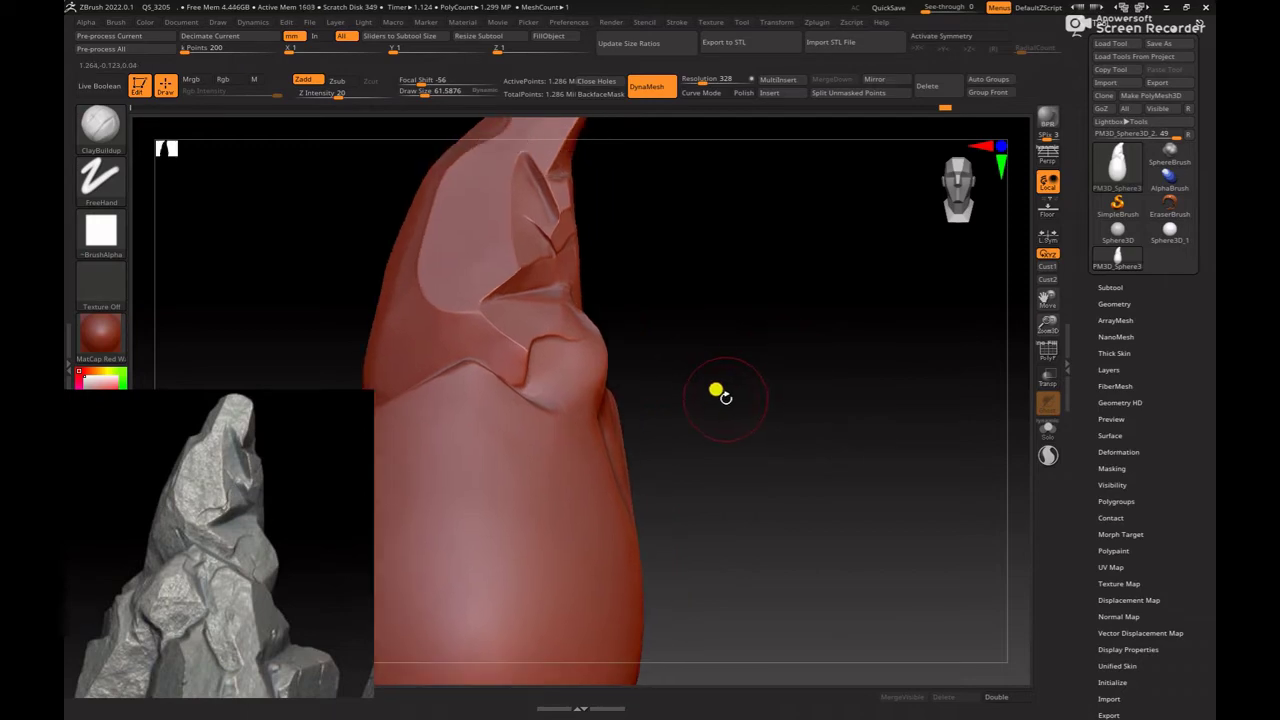
# Step: Try hPolish, then pick DamStandard and cut the crease below the peak
pyautogui.press('b')
pyautogui.press('h')
pyautogui.press('p')
pyautogui.press('space')
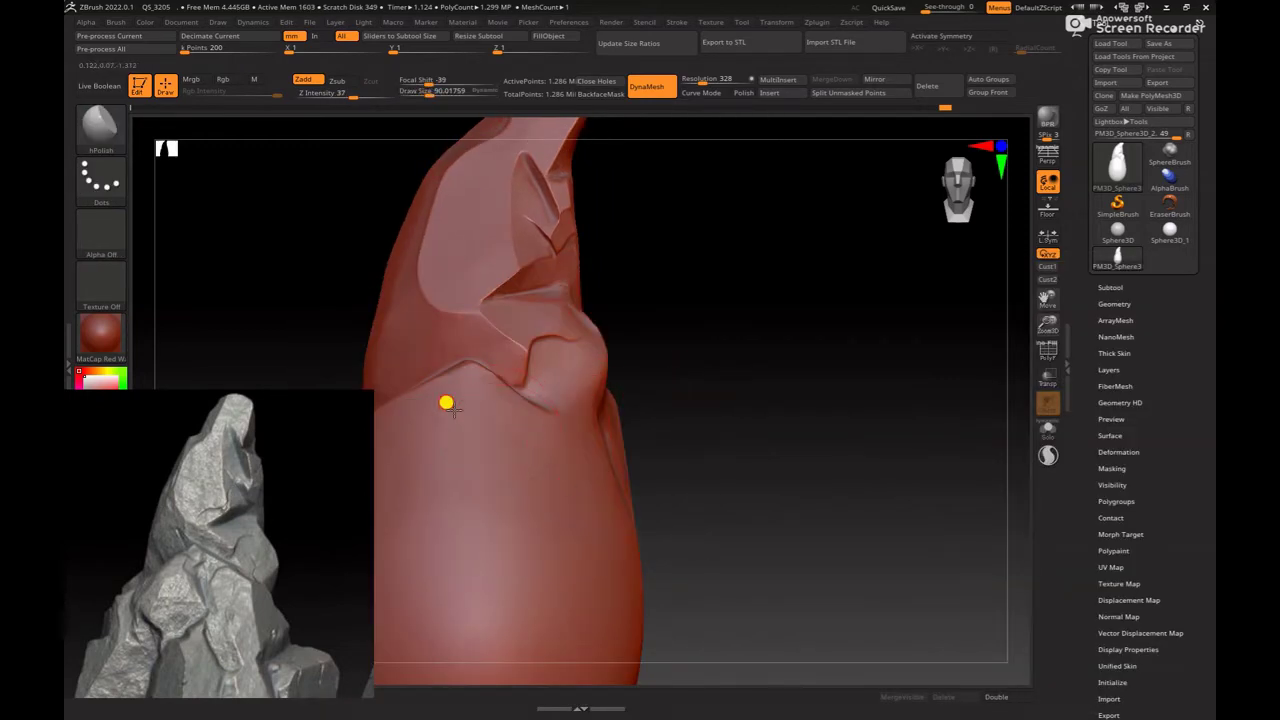
pyautogui.moveTo(717, 420)
pyautogui.mouseDown()
pyautogui.moveTo(774, 420)
pyautogui.moveTo(563, 423)
pyautogui.moveTo(517, 400)
pyautogui.mouseUp()
pyautogui.press('b')
pyautogui.press('d')
pyautogui.press('space')
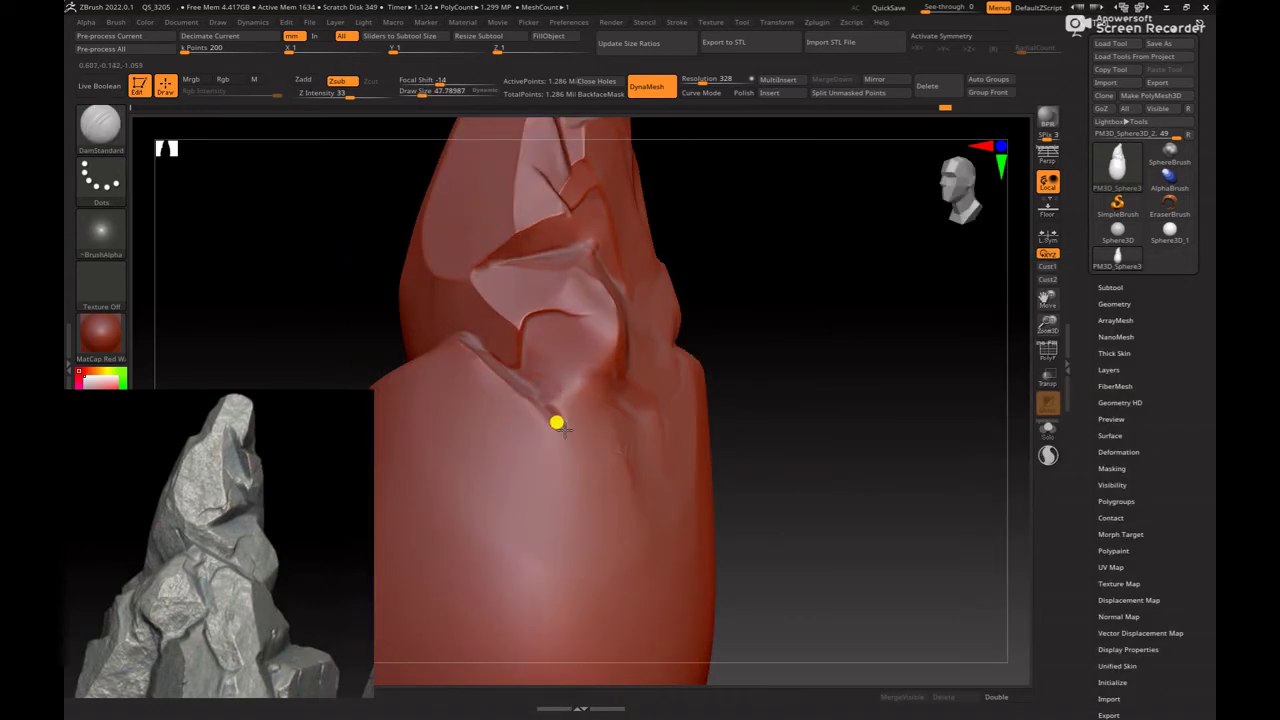
pyautogui.press('ctrl')
pyautogui.moveTo(756, 390)
pyautogui.mouseDown()
pyautogui.moveTo(542, 386)
pyautogui.moveTo(516, 373)
pyautogui.mouseUp()
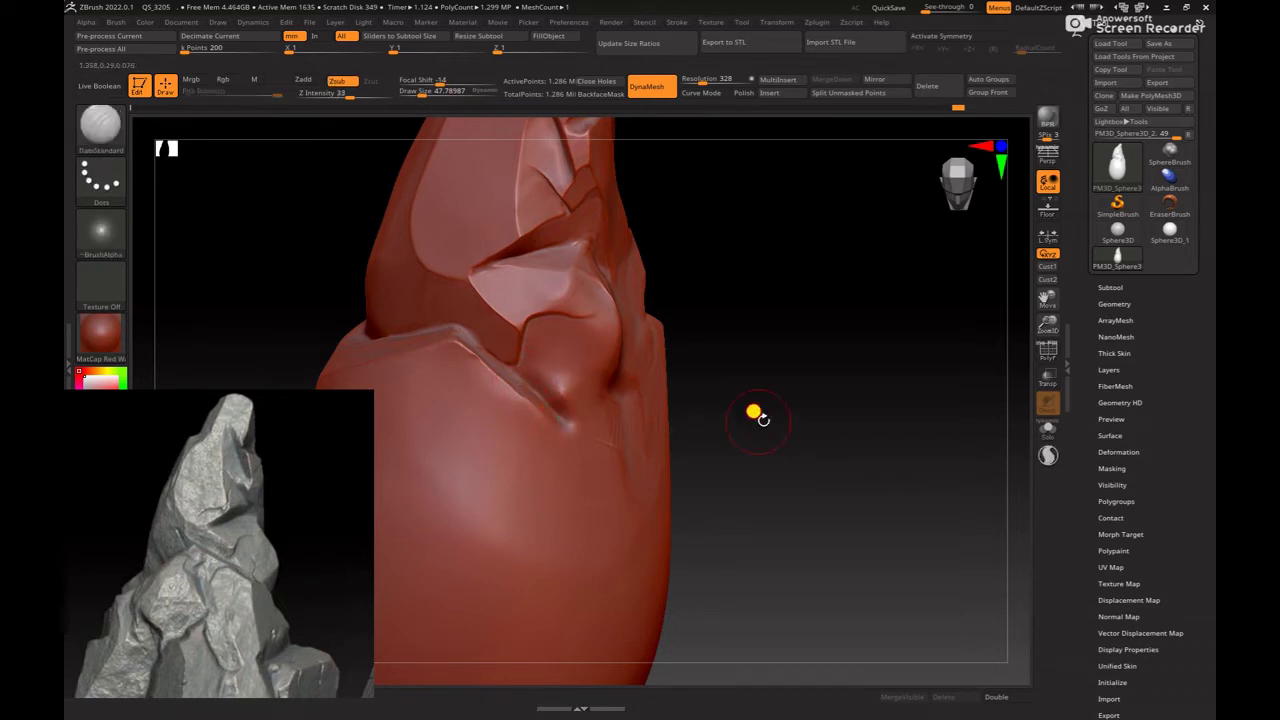
pyautogui.moveTo(756, 414)
pyautogui.mouseDown()
pyautogui.moveTo(766, 380)
pyautogui.moveTo(909, 443)
pyautogui.moveTo(766, 403)
pyautogui.moveTo(843, 451)
pyautogui.moveTo(543, 431)
pyautogui.moveTo(554, 436)
pyautogui.mouseUp()
# Step: Return to hPolish with a larger brush to flatten the crease edges
pyautogui.press('b')
pyautogui.press('h')
pyautogui.press('p')
pyautogui.press('space')
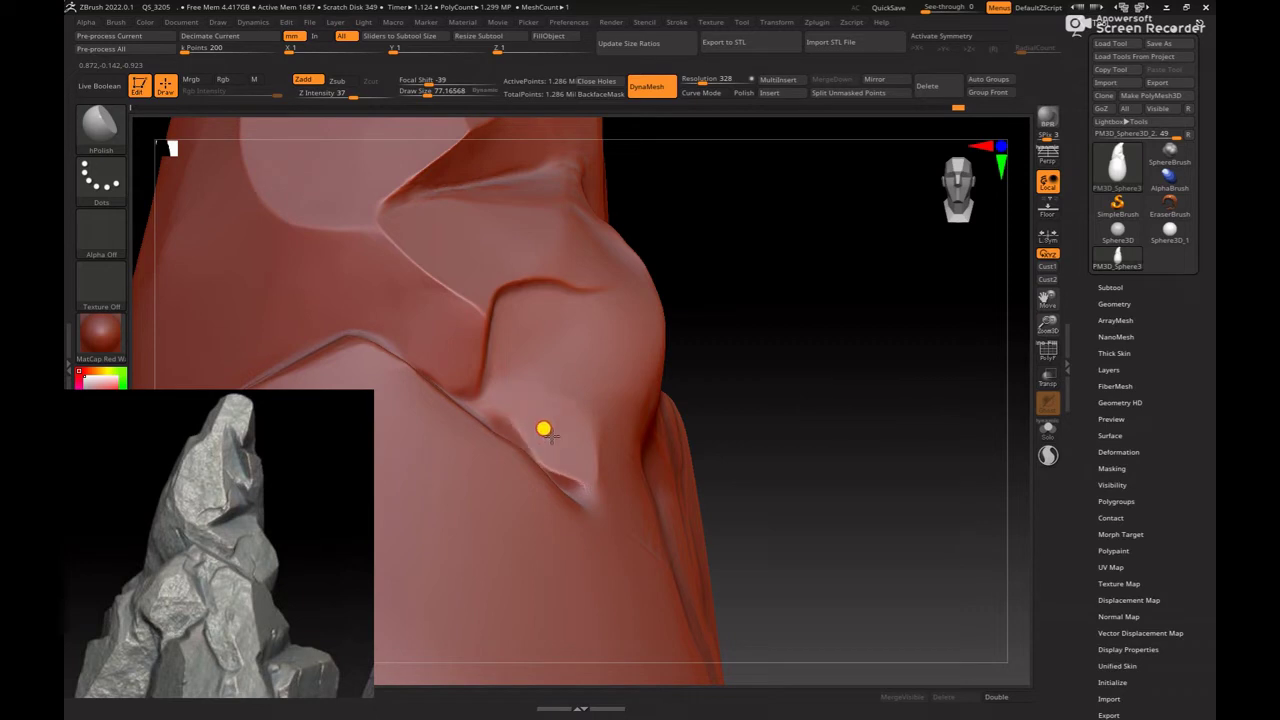
# Step: Reduce the brush and lasso-mask a patch under the angled ledge
pyautogui.moveTo(738, 451); pyautogui.dragTo(531, 451)
pyautogui.press('space')
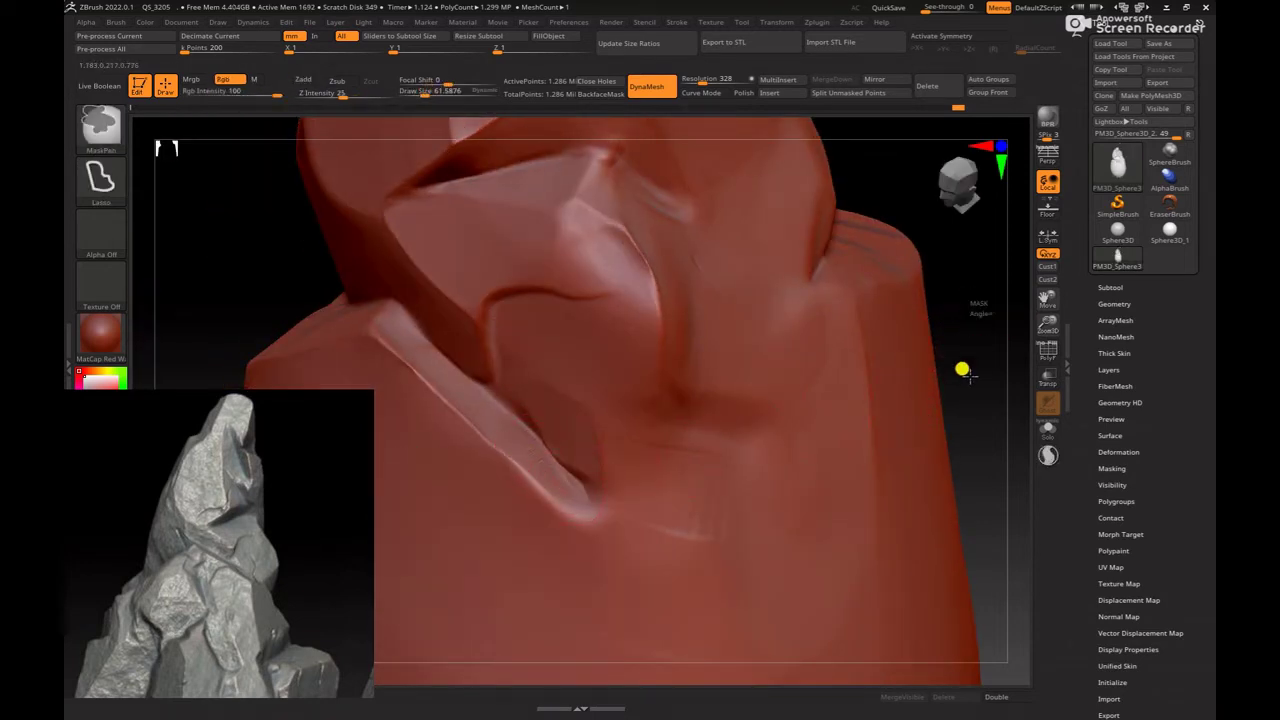
pyautogui.press('ctrl')
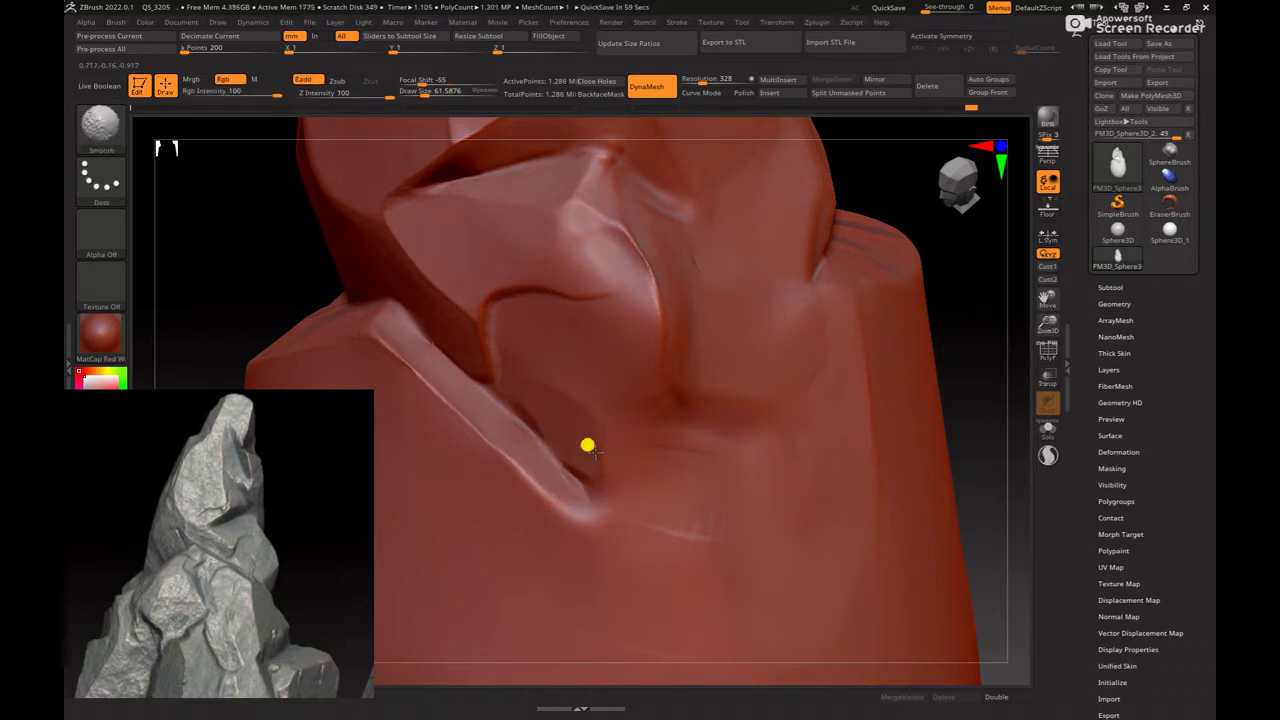
pyautogui.moveTo(1005, 354)
pyautogui.mouseDown()
pyautogui.moveTo(958, 401)
pyautogui.moveTo(551, 443)
pyautogui.mouseUp()
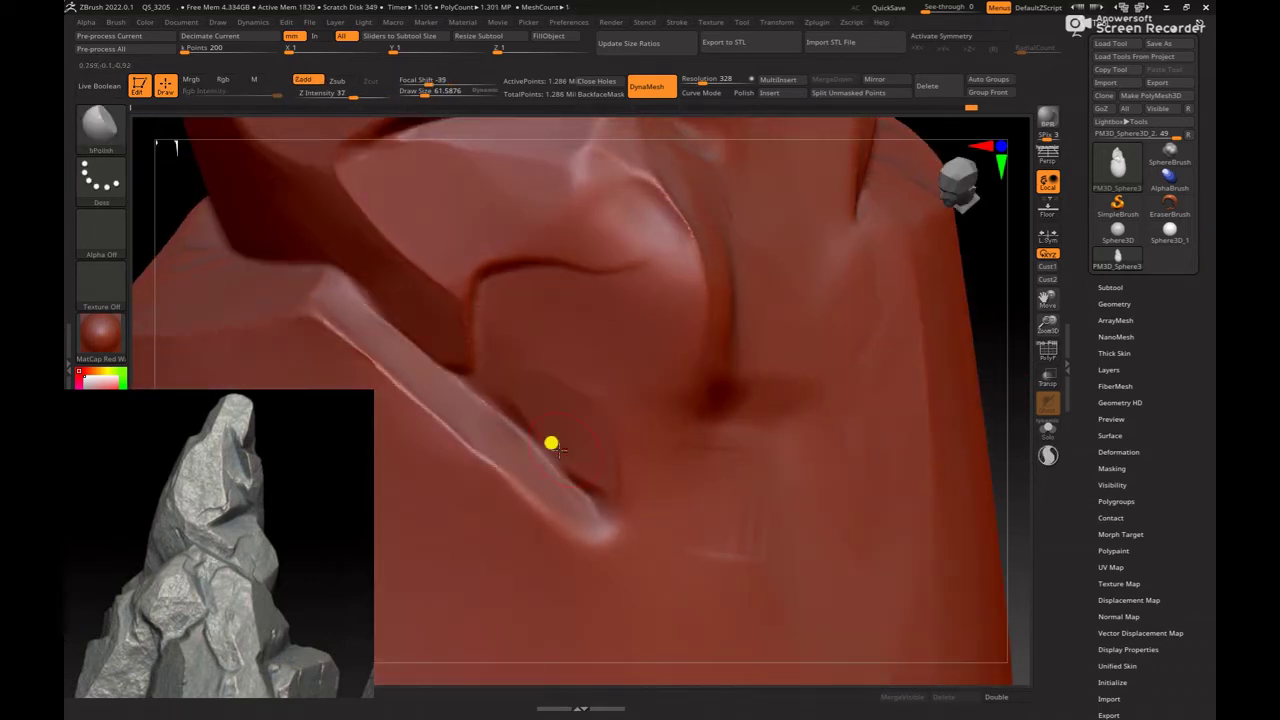
pyautogui.moveTo(491, 406)
pyautogui.keyDown('ctrl'); pyautogui.mouseDown()
pyautogui.moveTo(567, 414)
pyautogui.moveTo(626, 521)
pyautogui.moveTo(632, 489)
pyautogui.mouseUp(); pyautogui.keyUp('ctrl')
# Step: Invert the mask, build up the patch with ClayBuildup, then clear the mask
pyautogui.press('b')
pyautogui.press('c')
pyautogui.press('b')
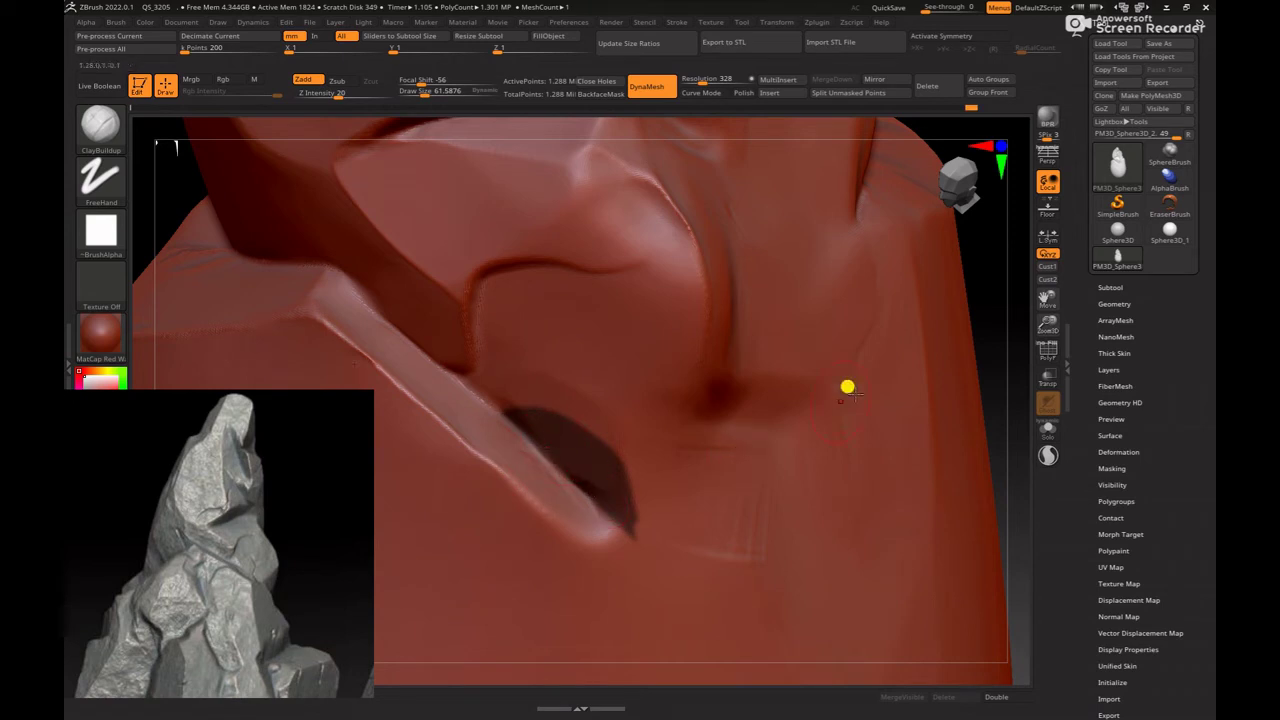
pyautogui.keyDown('ctrl'); pyautogui.click(980, 355); pyautogui.keyUp('ctrl')
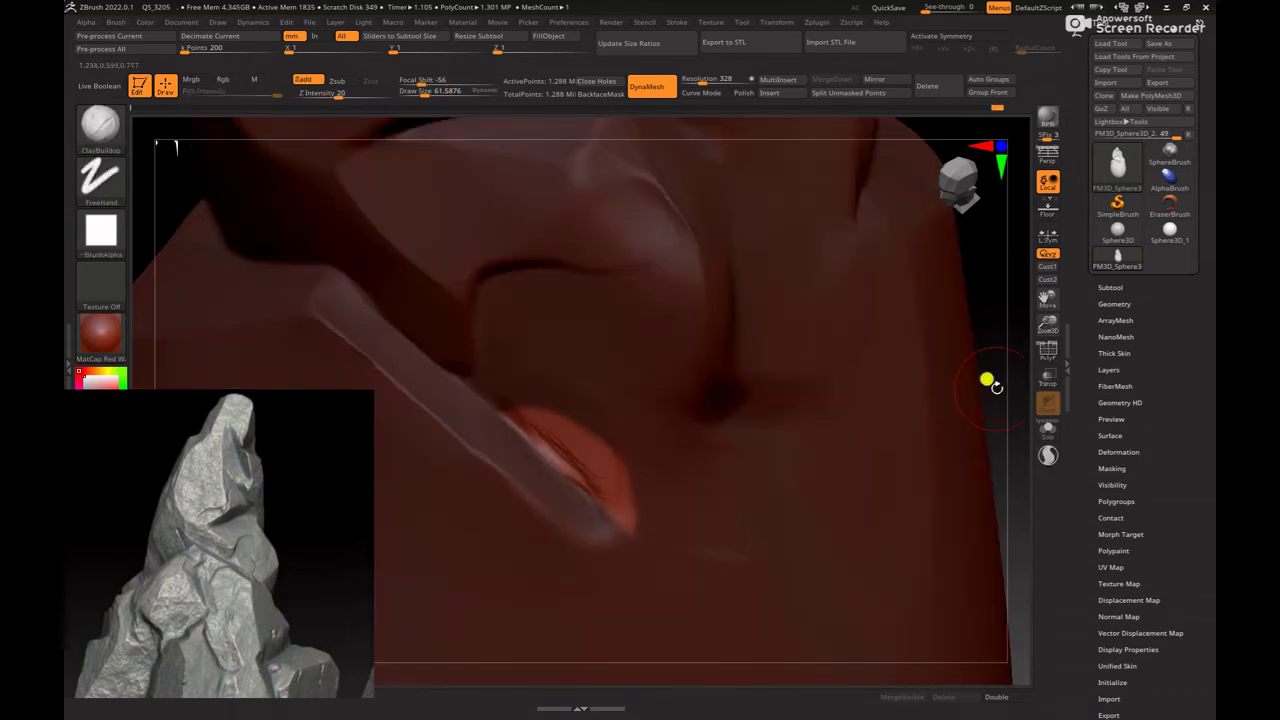
pyautogui.moveTo(987, 380); pyautogui.dragTo(553, 473)
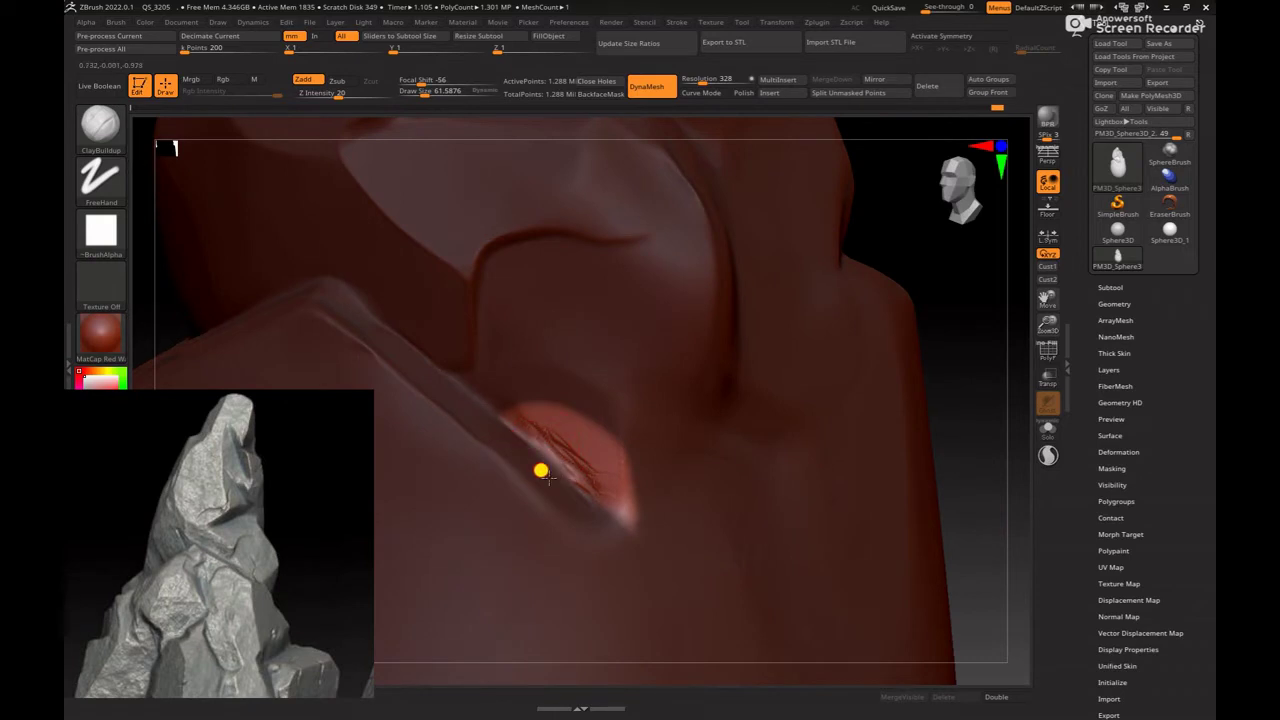
pyautogui.hotkey('ctrl', 'shift', 'a')
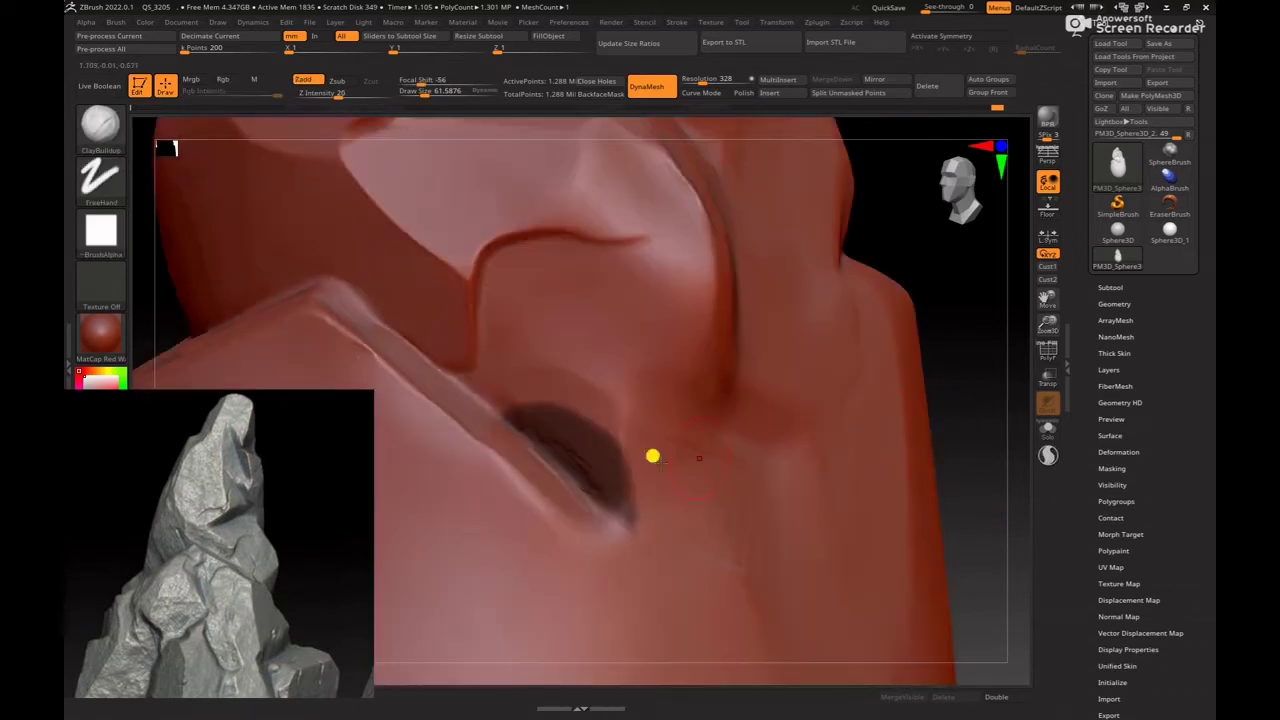
# Step: Undo the hollow back to a thin slit, then smooth and polish it with a smaller hPolish
pyautogui.hotkey('ctrl', 'z')
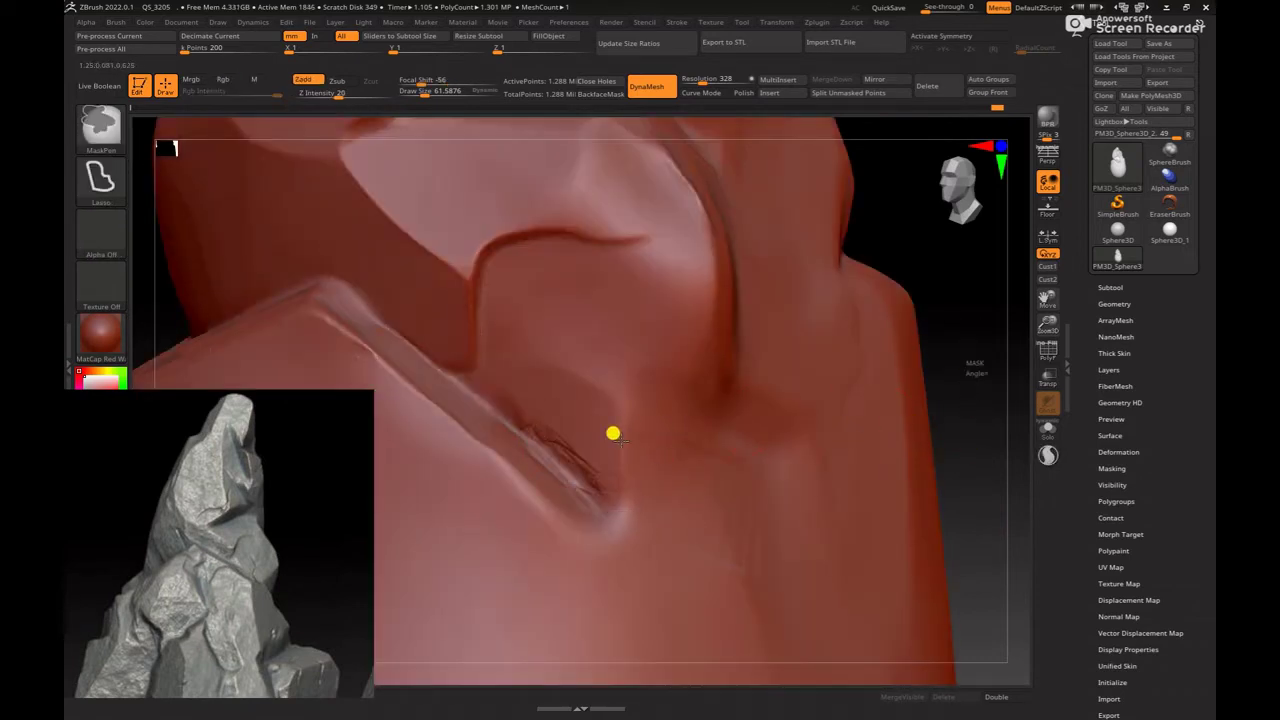
pyautogui.press('shift')
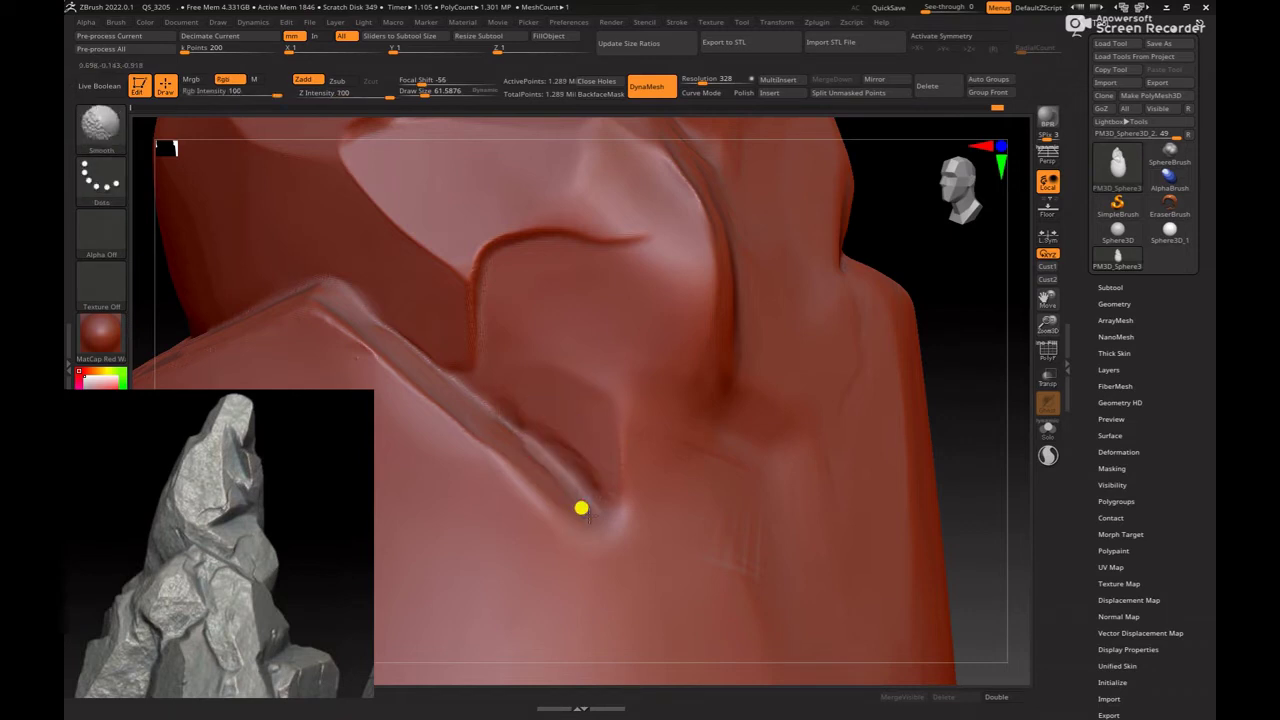
pyautogui.press('b')
pyautogui.press('h')
pyautogui.press('p')
pyautogui.press('space')
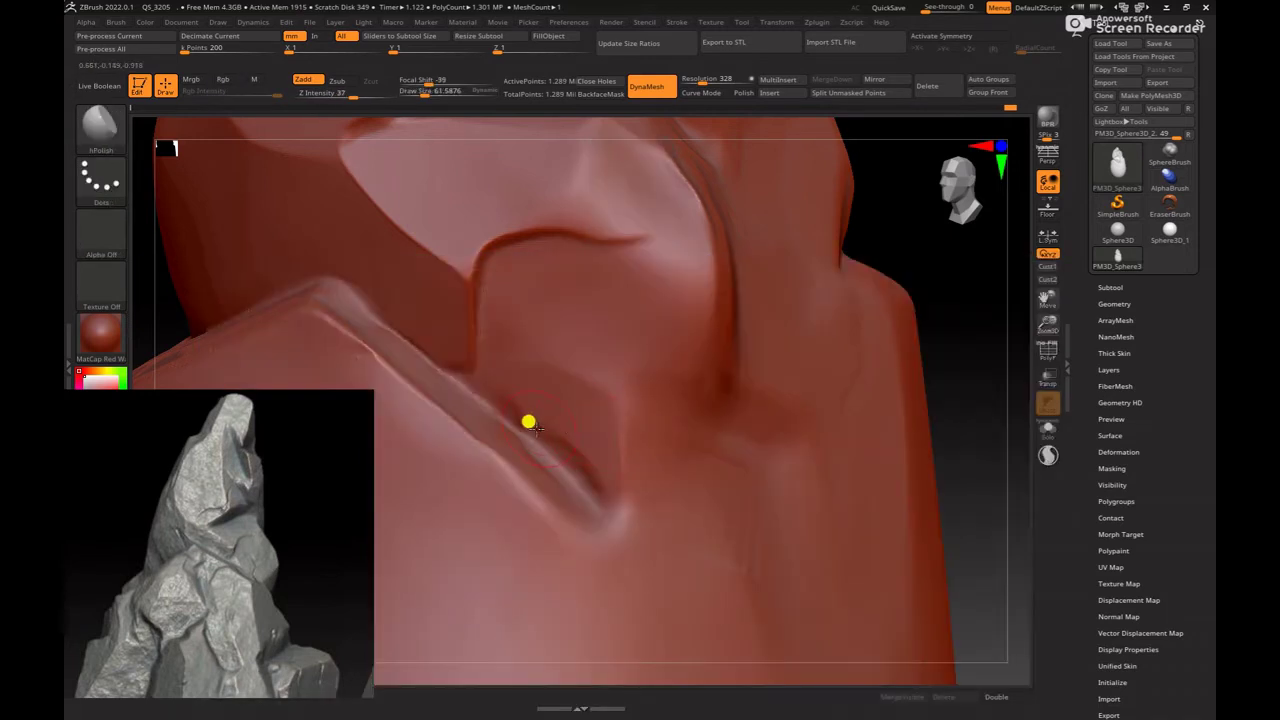
pyautogui.press('space')
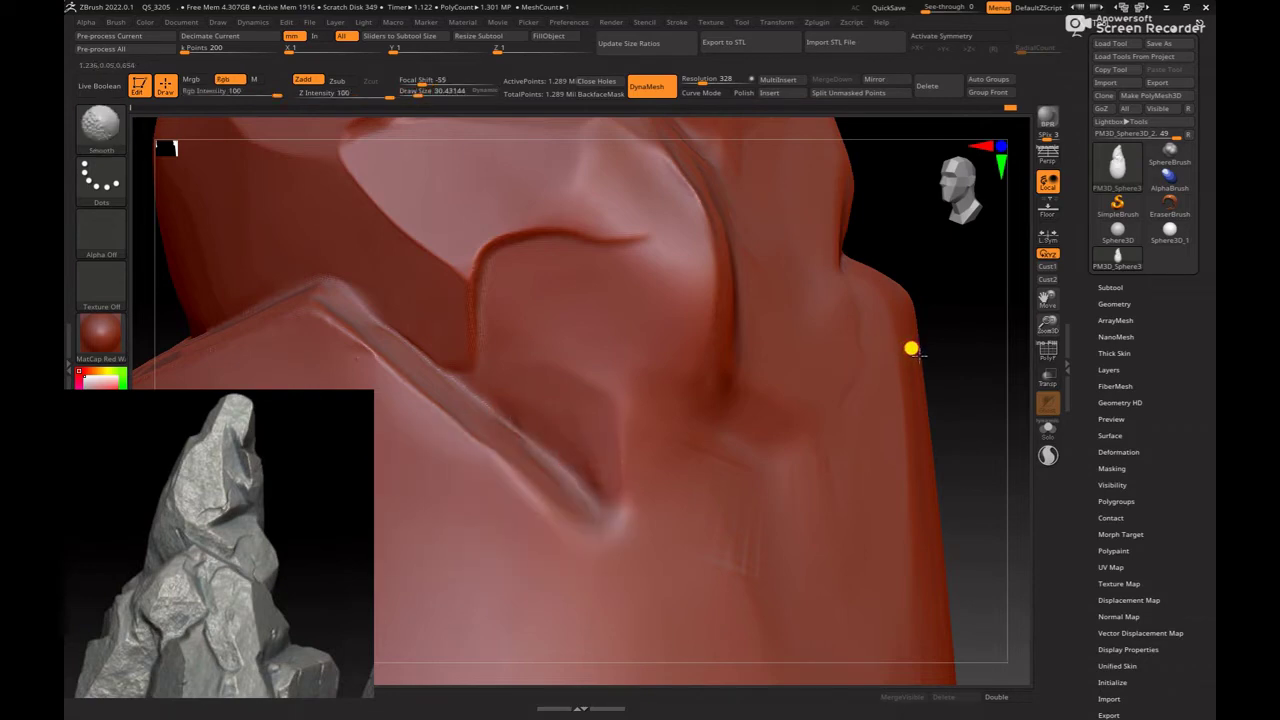
# Step: Frame the rock, enlarge the brush, and rotate to inspect the ledge and peak's side
pyautogui.press('f')
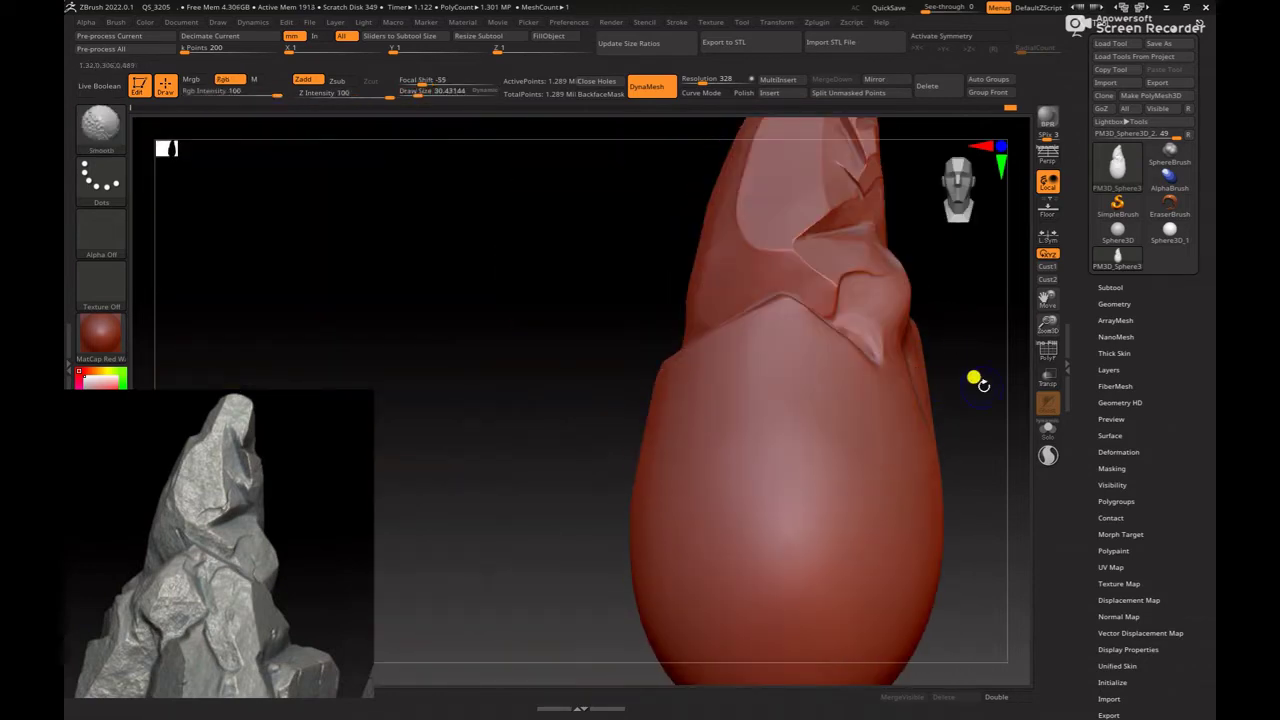
pyautogui.moveTo(974, 374)
pyautogui.keyDown('alt'); pyautogui.mouseDown()
pyautogui.moveTo(626, 386)
pyautogui.moveTo(617, 451)
pyautogui.moveTo(432, 401)
pyautogui.moveTo(671, 403)
pyautogui.moveTo(616, 405)
pyautogui.mouseUp(); pyautogui.keyUp('alt')
pyautogui.press('space')
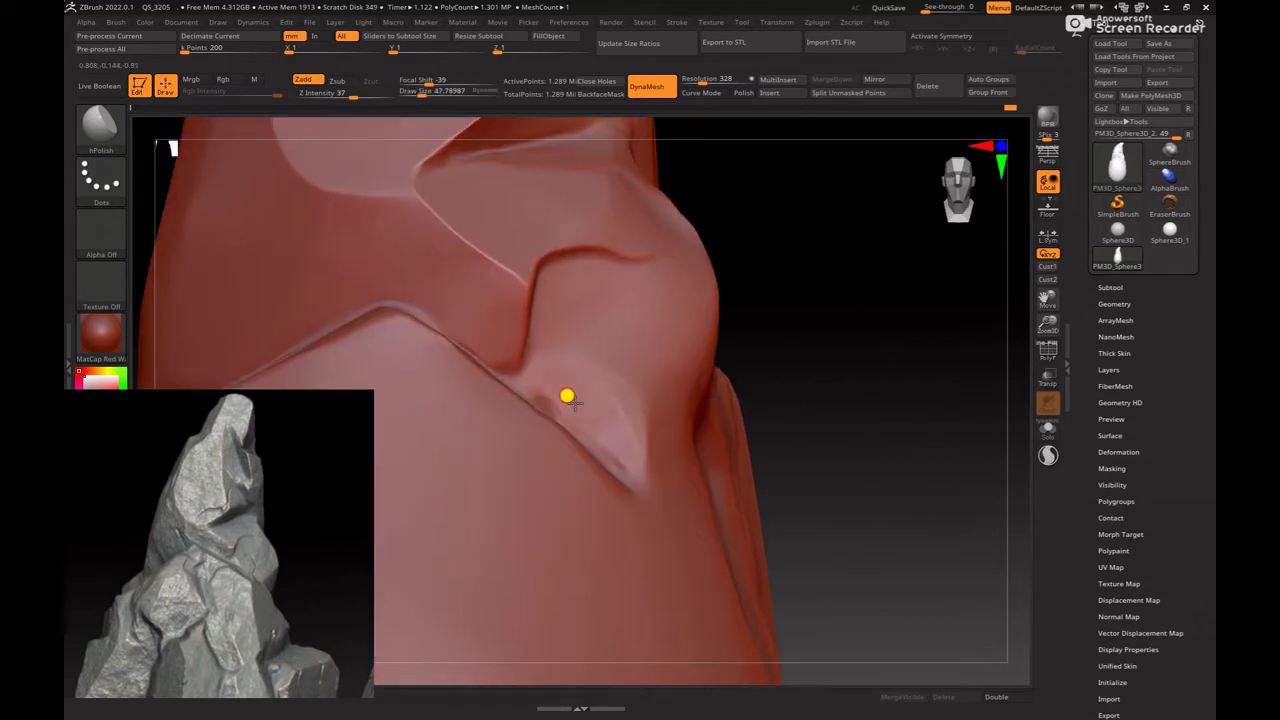
pyautogui.press(']')
pyautogui.press(']')
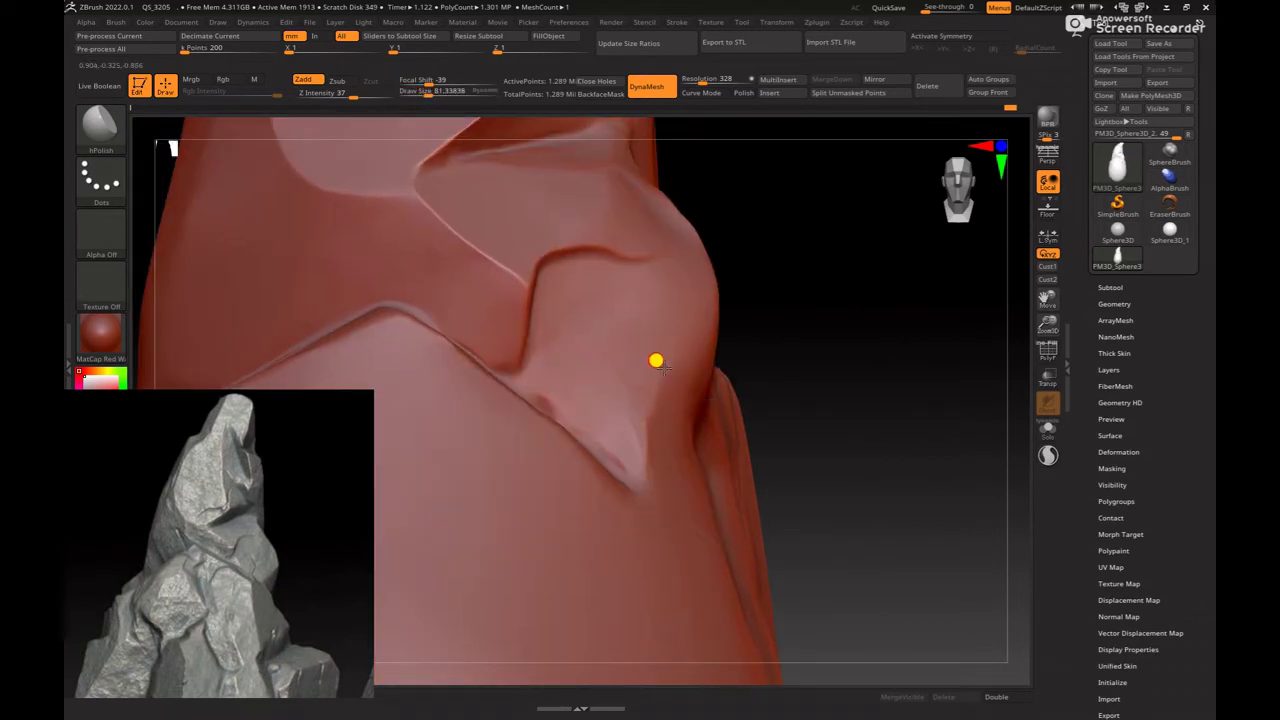
pyautogui.moveTo(829, 394)
pyautogui.mouseDown()
pyautogui.moveTo(809, 374)
pyautogui.moveTo(689, 383)
pyautogui.mouseUp()
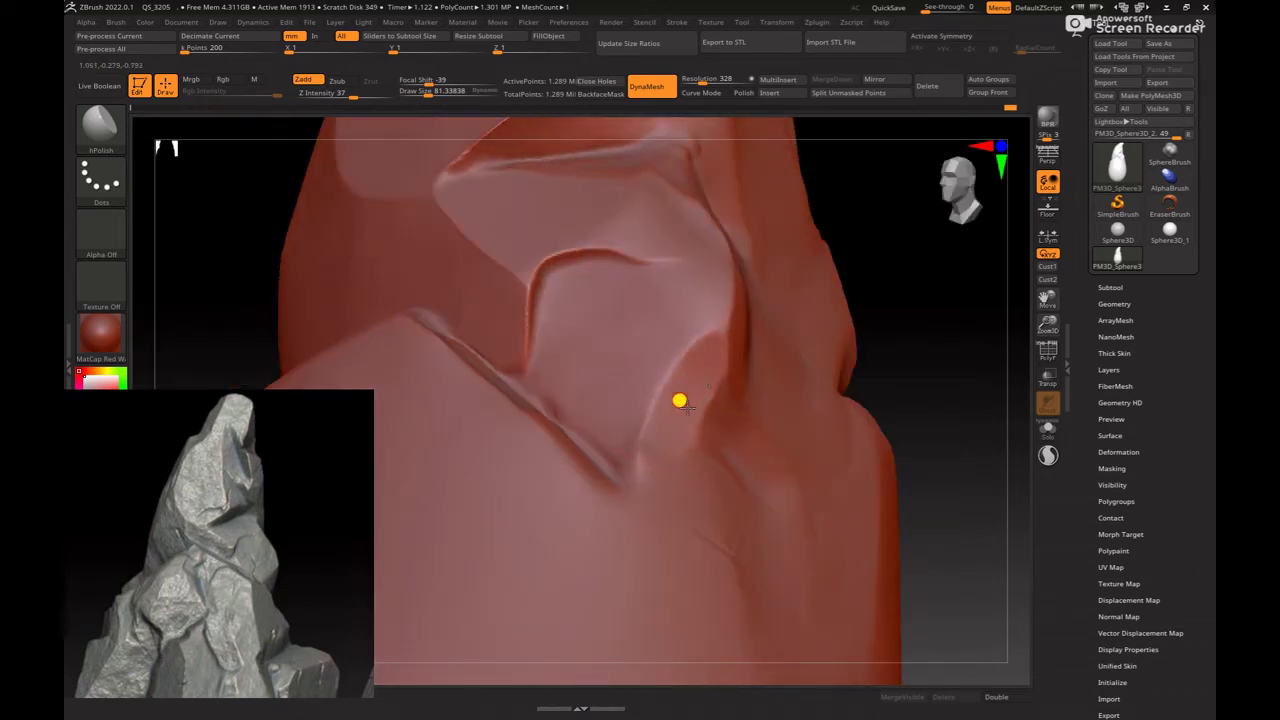
pyautogui.moveTo(929, 380); pyautogui.dragTo(711, 374)
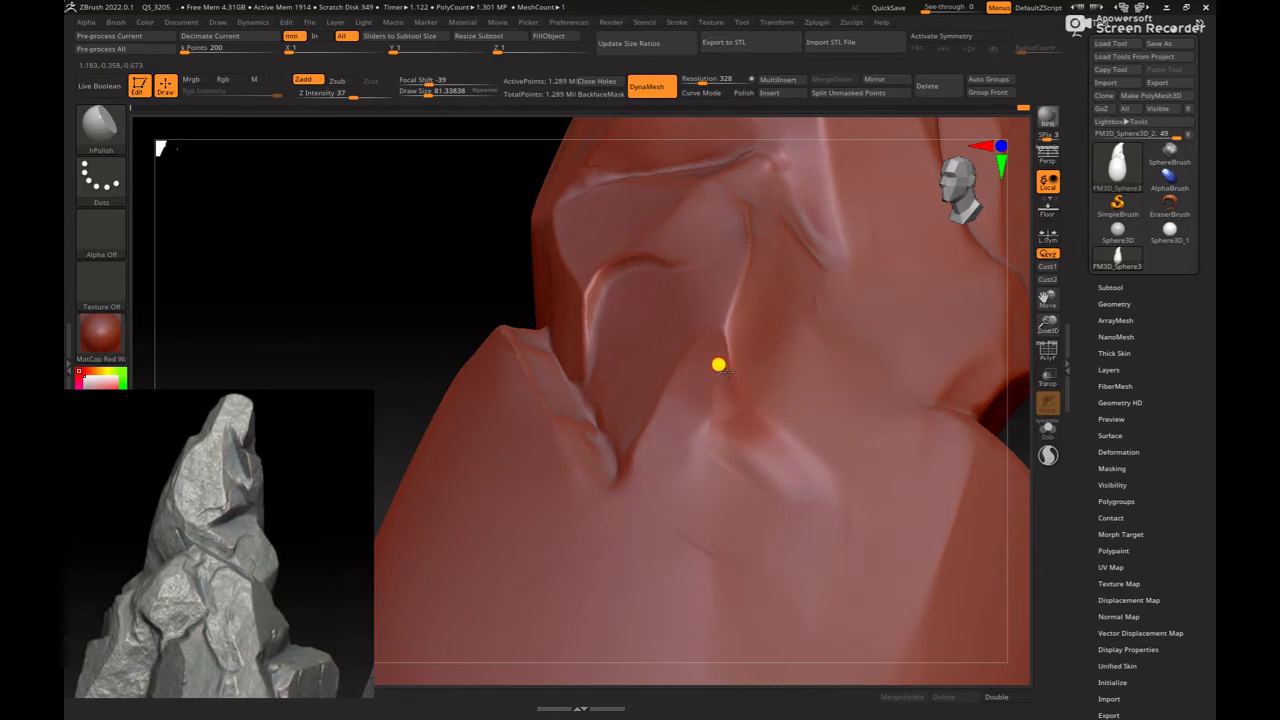
pyautogui.moveTo(1043, 423)
pyautogui.mouseDown()
pyautogui.moveTo(754, 343)
pyautogui.moveTo(669, 347)
pyautogui.mouseUp()
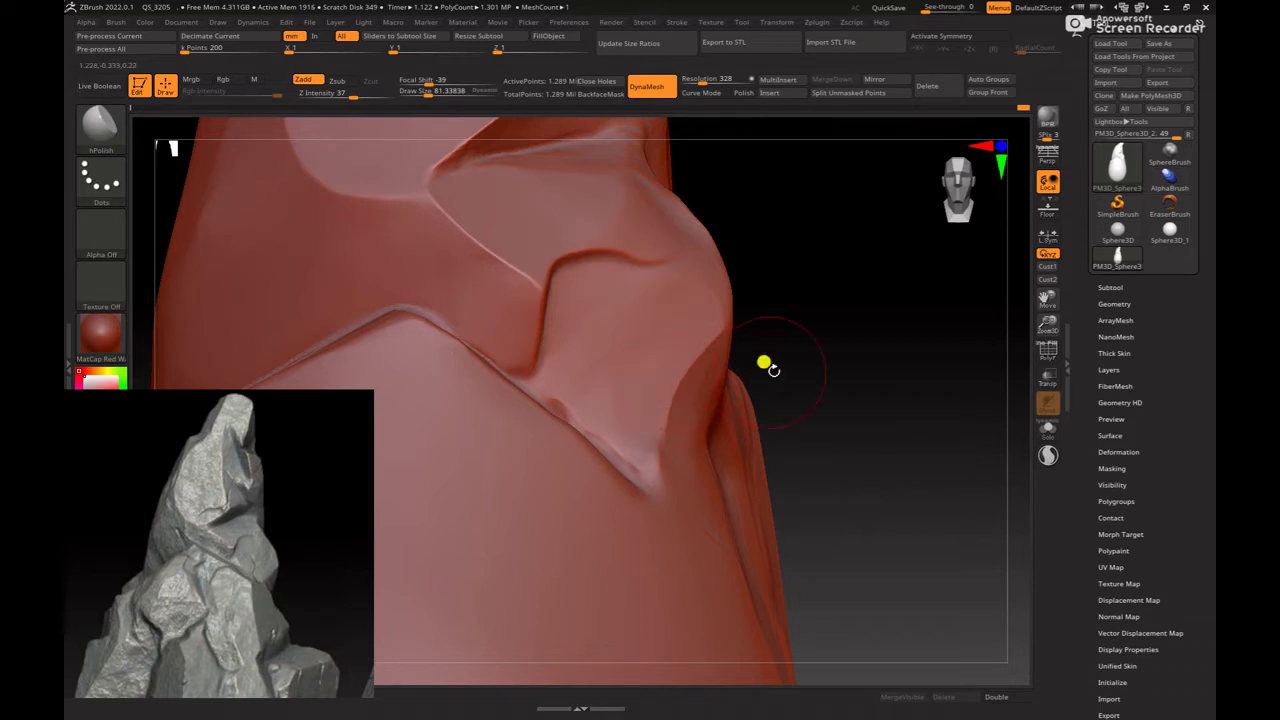
# Step: Push the bulge beside the ledge into shape with an enlarged Move brush
pyautogui.press('b')
pyautogui.press('m')
pyautogui.press('v')
pyautogui.press('space')
pyautogui.click(685, 366)
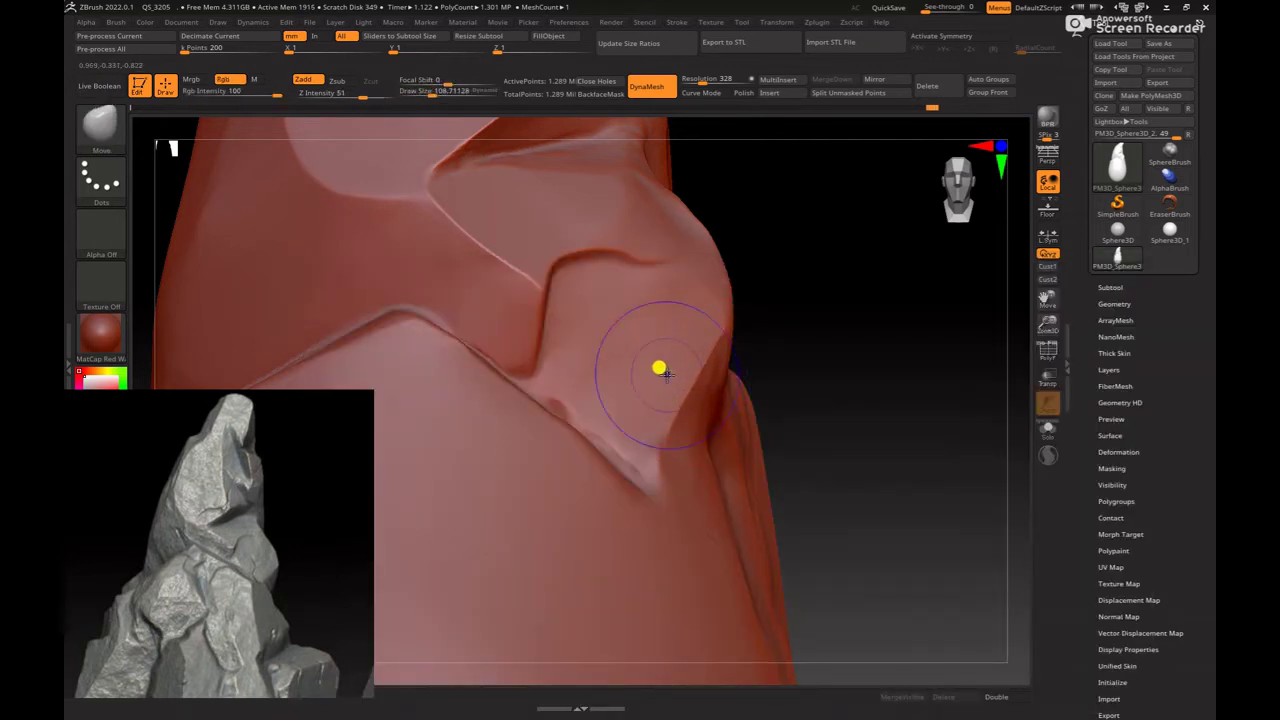
pyautogui.moveTo(657, 366)
pyautogui.mouseDown()
pyautogui.moveTo(837, 417)
pyautogui.moveTo(696, 412)
pyautogui.mouseUp()
# Step: Switch to hPolish and turn the rock to view the whole peak
pyautogui.press('b')
pyautogui.press('h')
pyautogui.press('p')
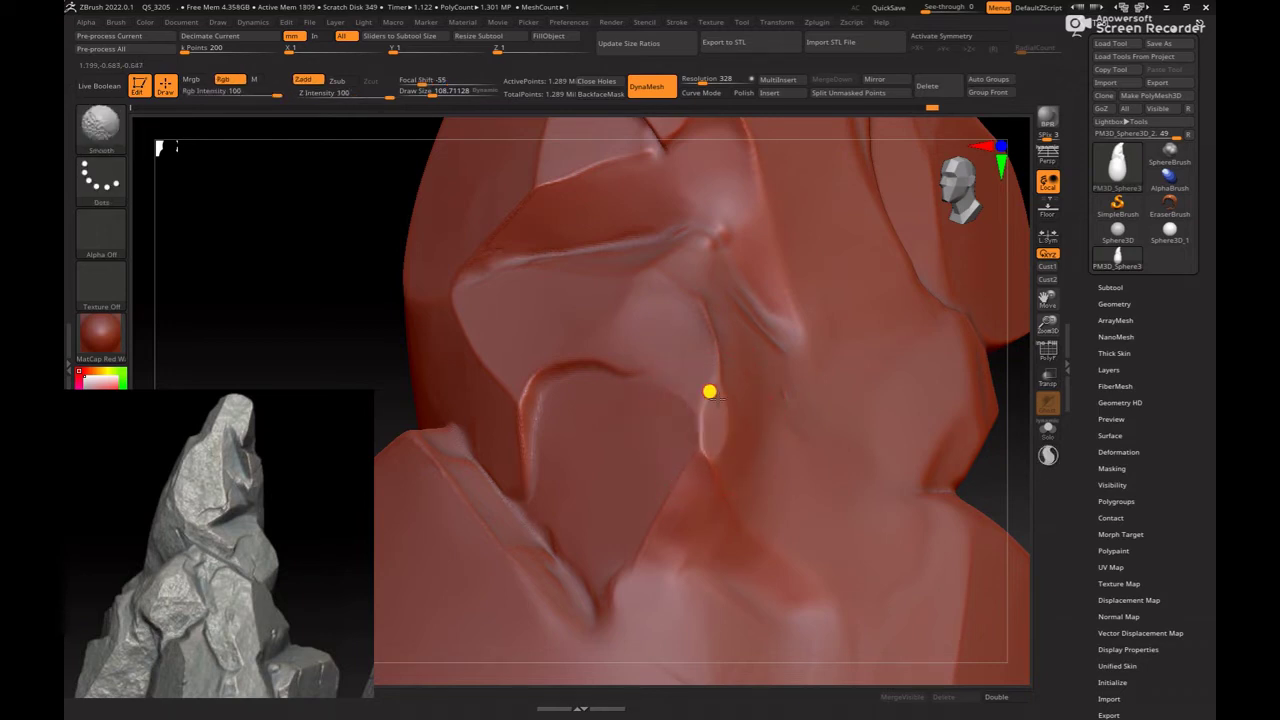
pyautogui.moveTo(986, 457)
pyautogui.mouseDown()
pyautogui.moveTo(935, 457)
pyautogui.moveTo(832, 386)
pyautogui.mouseUp()
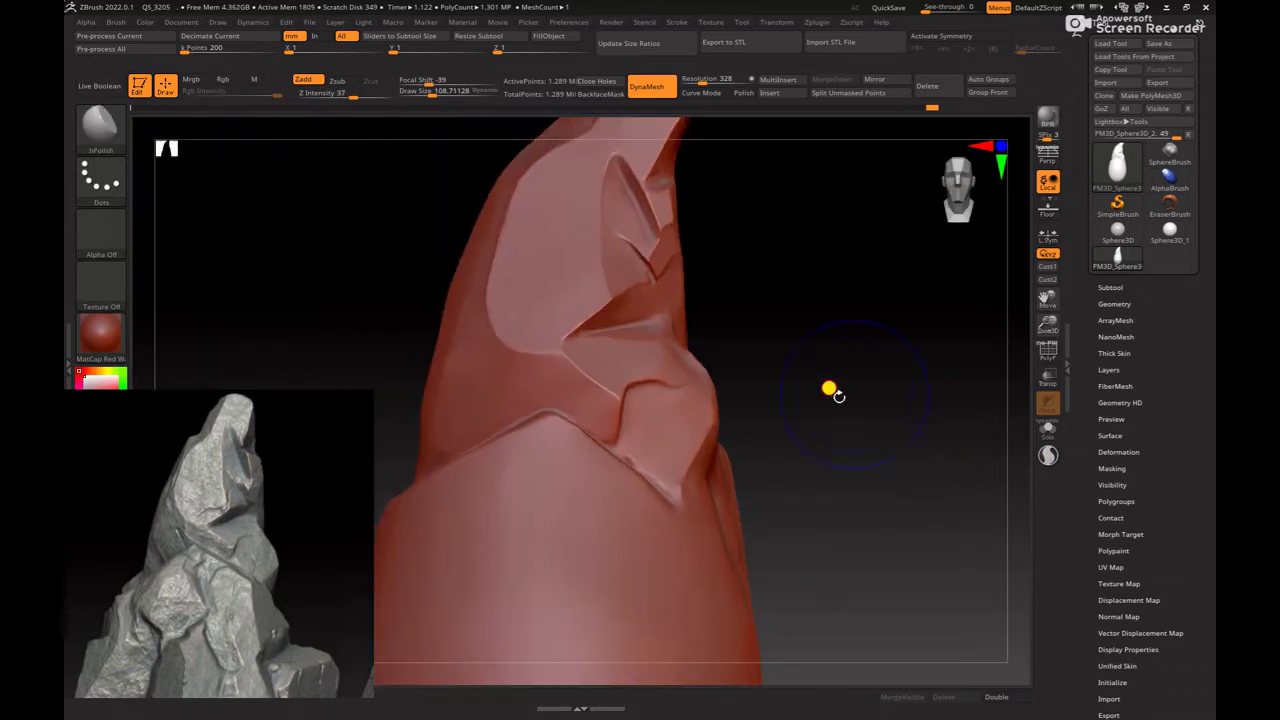
pyautogui.moveTo(897, 491)
pyautogui.mouseDown()
pyautogui.moveTo(931, 440)
pyautogui.moveTo(700, 420)
pyautogui.mouseUp()
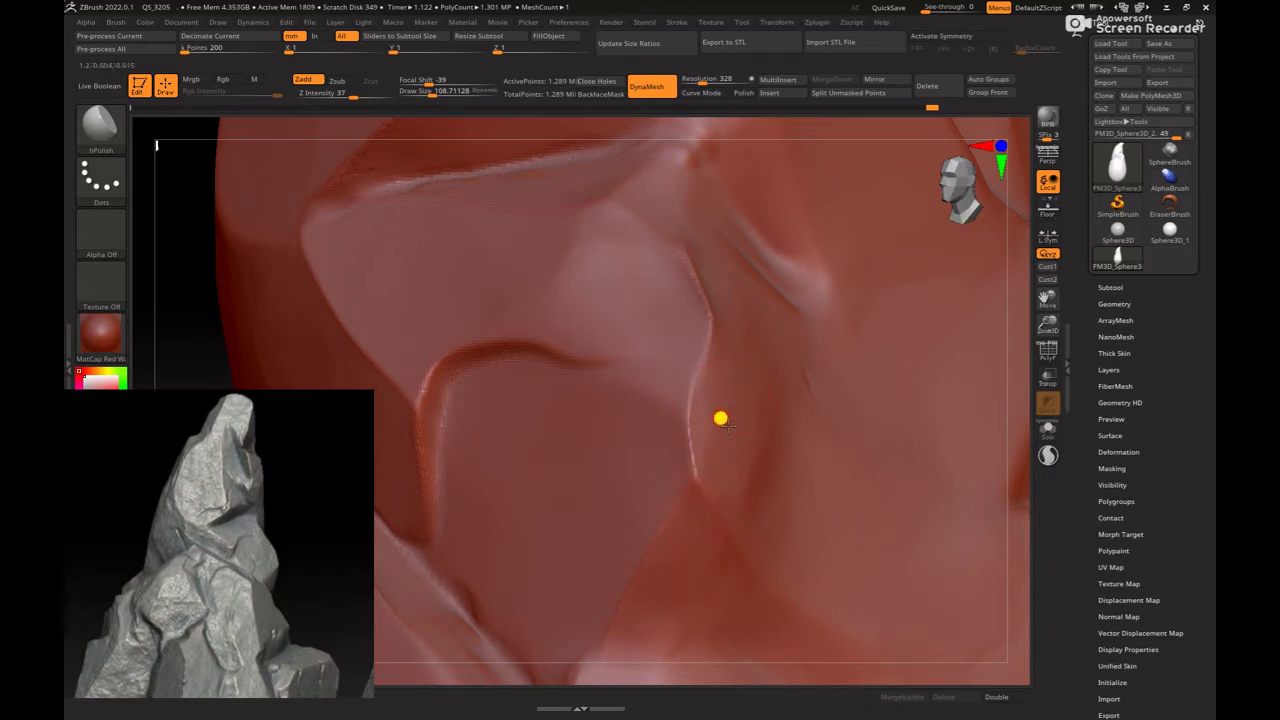
pyautogui.moveTo(995, 402); pyautogui.dragTo(946, 423)
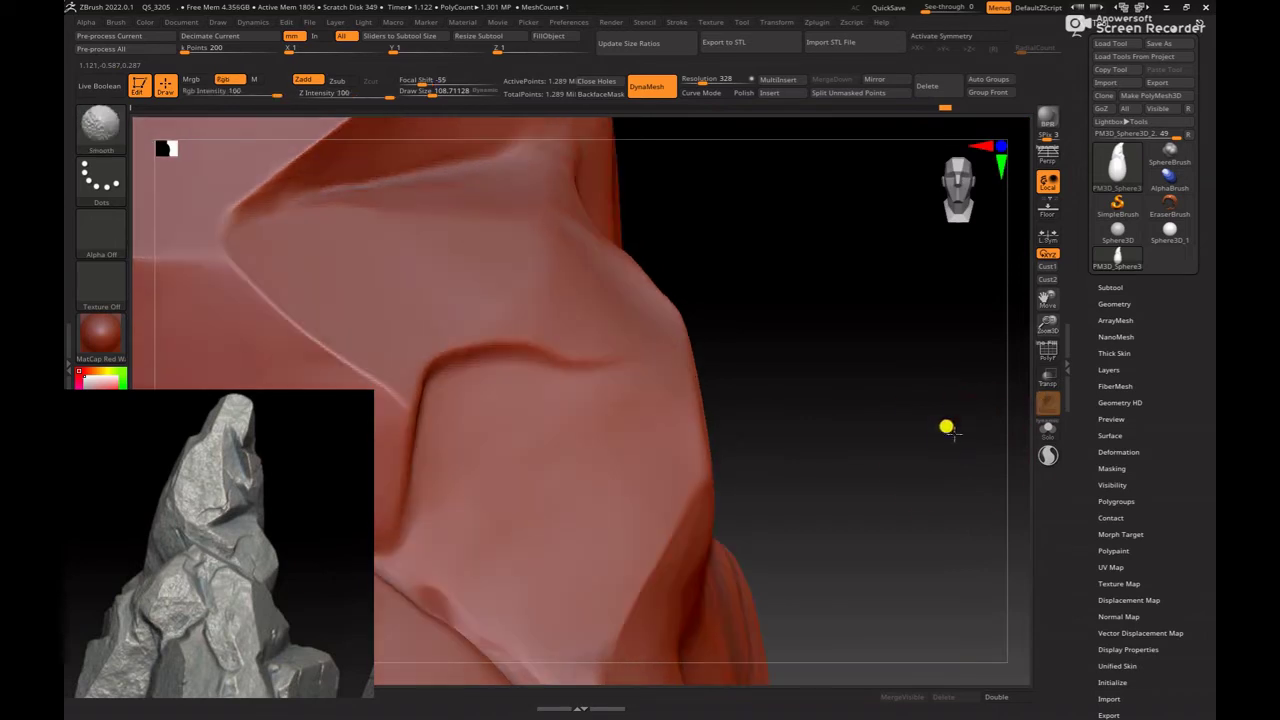
pyautogui.moveTo(814, 343)
pyautogui.mouseDown()
pyautogui.moveTo(808, 363)
pyautogui.moveTo(877, 420)
pyautogui.moveTo(806, 471)
pyautogui.moveTo(651, 397)
pyautogui.moveTo(634, 411)
pyautogui.mouseUp()
# Step: With a smaller hPolish, flatten the lower-body crease into a polished plane, then widen the brush
pyautogui.press('[')
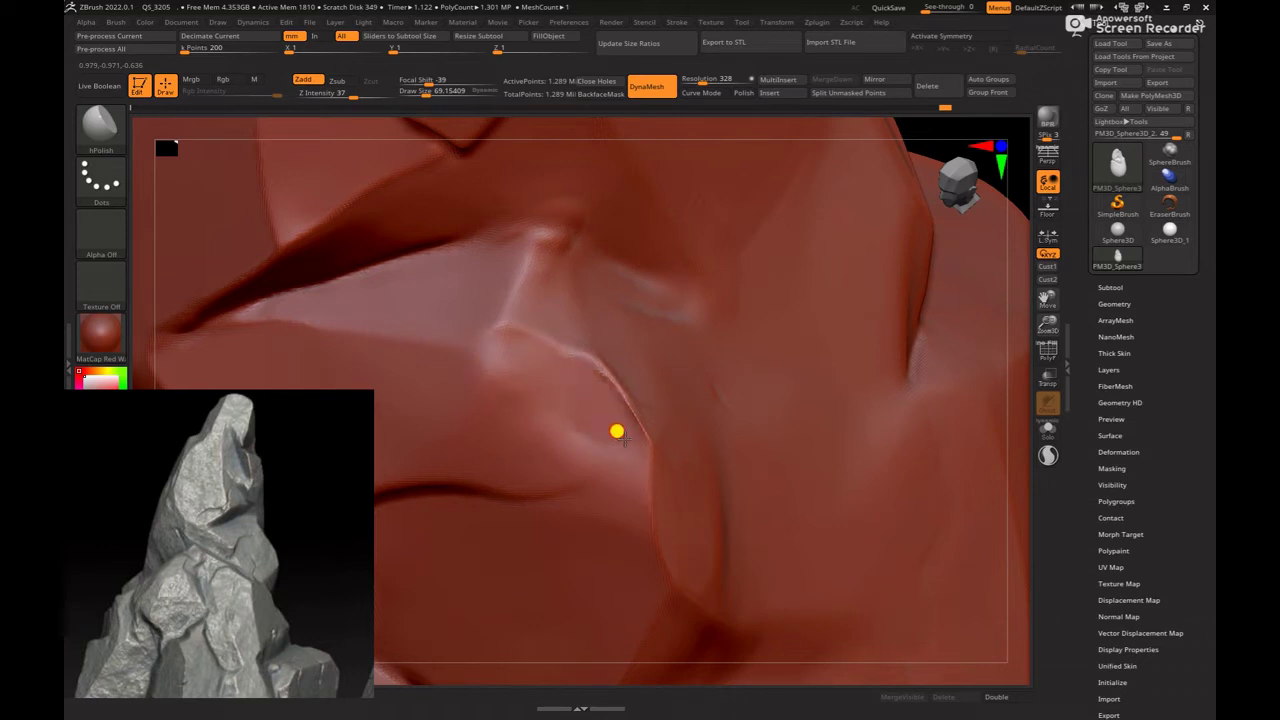
pyautogui.keyDown('shift'); pyautogui.moveTo(614, 391); pyautogui.dragTo(611, 408); pyautogui.keyUp('shift')
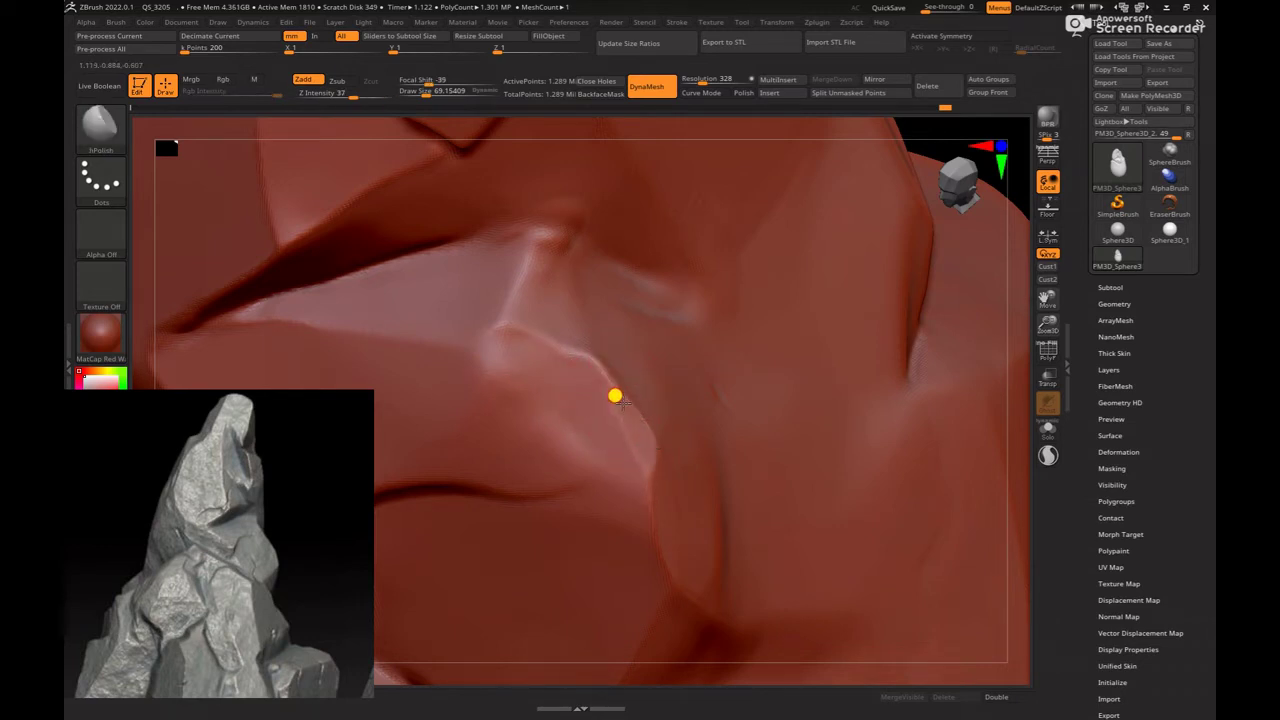
pyautogui.moveTo(1008, 398); pyautogui.dragTo(640, 420, button='right')
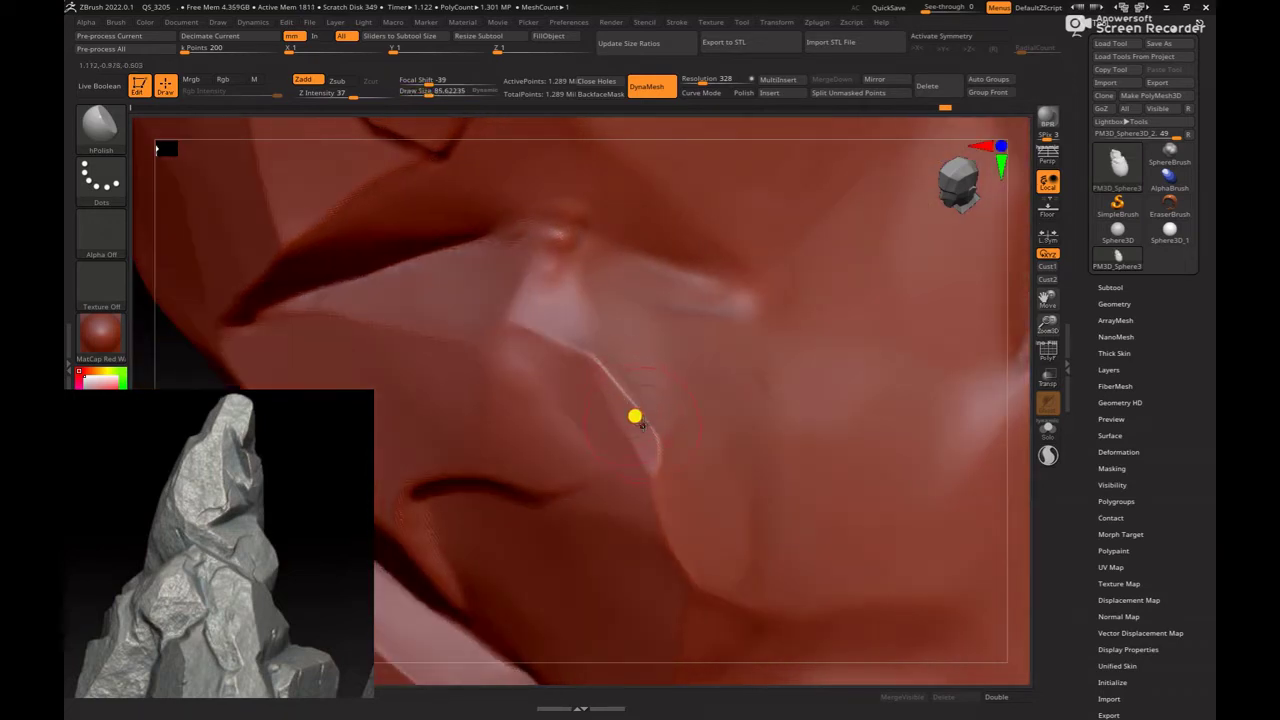
pyautogui.moveTo(613, 378)
pyautogui.mouseDown()
pyautogui.moveTo(597, 363)
pyautogui.moveTo(651, 446)
pyautogui.moveTo(616, 349)
pyautogui.moveTo(677, 406)
pyautogui.moveTo(600, 337)
pyautogui.mouseUp()
pyautogui.rightClick(626, 414)
# Step: Turn and zoom around the creased fold on the lower body to inspect it
pyautogui.scroll(-5, 920, 394)
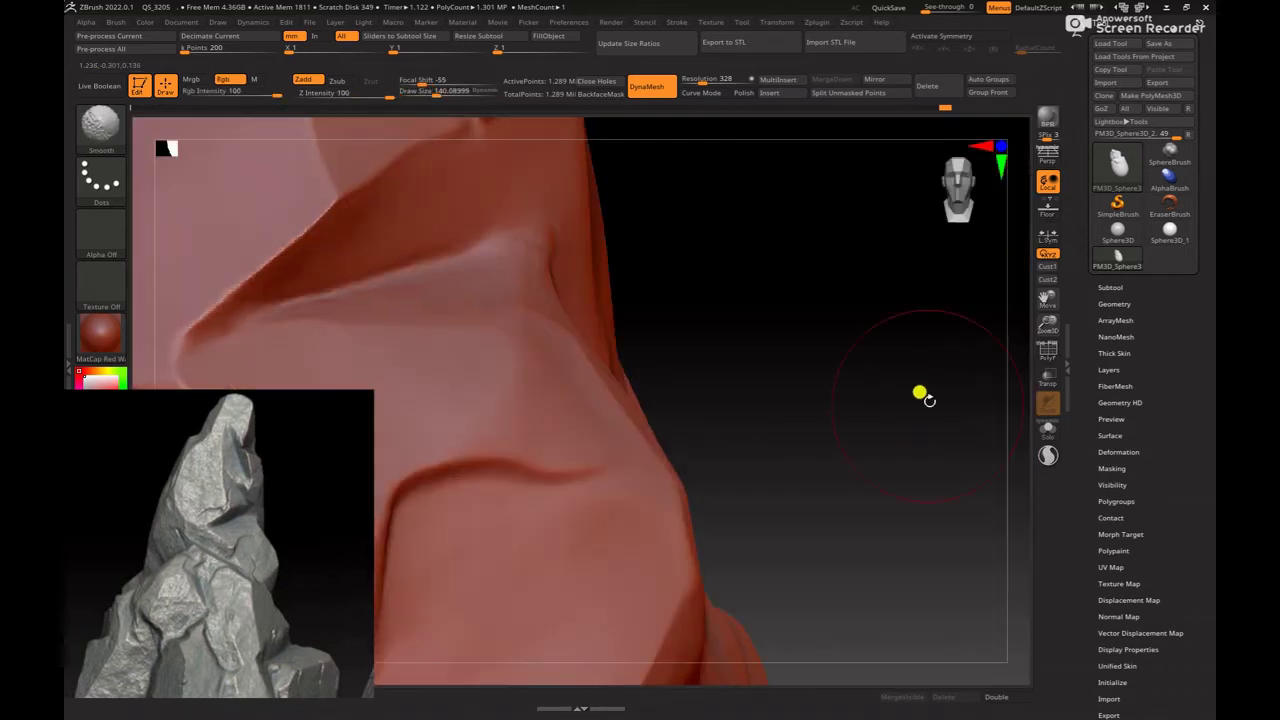
pyautogui.moveTo(800, 334); pyautogui.dragTo(777, 309)
pyautogui.scroll(3, 897, 414)
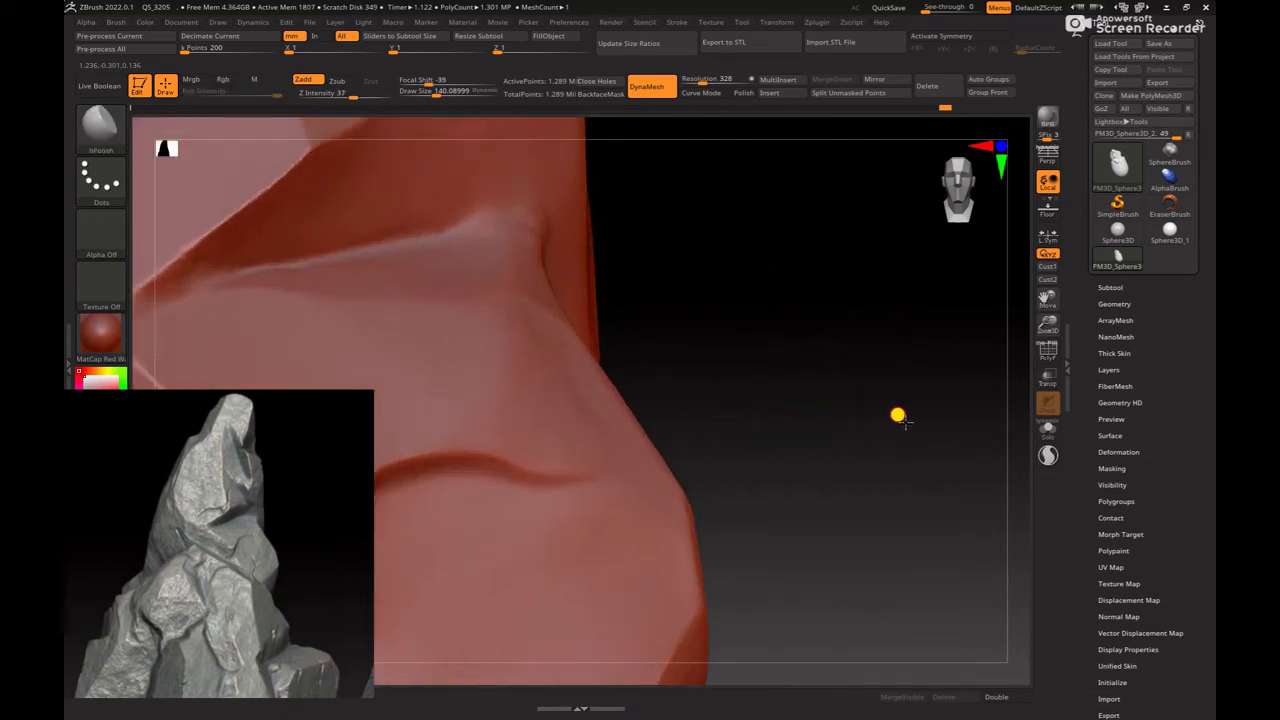
pyautogui.scroll(-4, 811, 406)
pyautogui.moveTo(811, 406); pyautogui.dragTo(820, 423)
pyautogui.scroll(3, 861, 381)
pyautogui.scroll(-2, 861, 381)
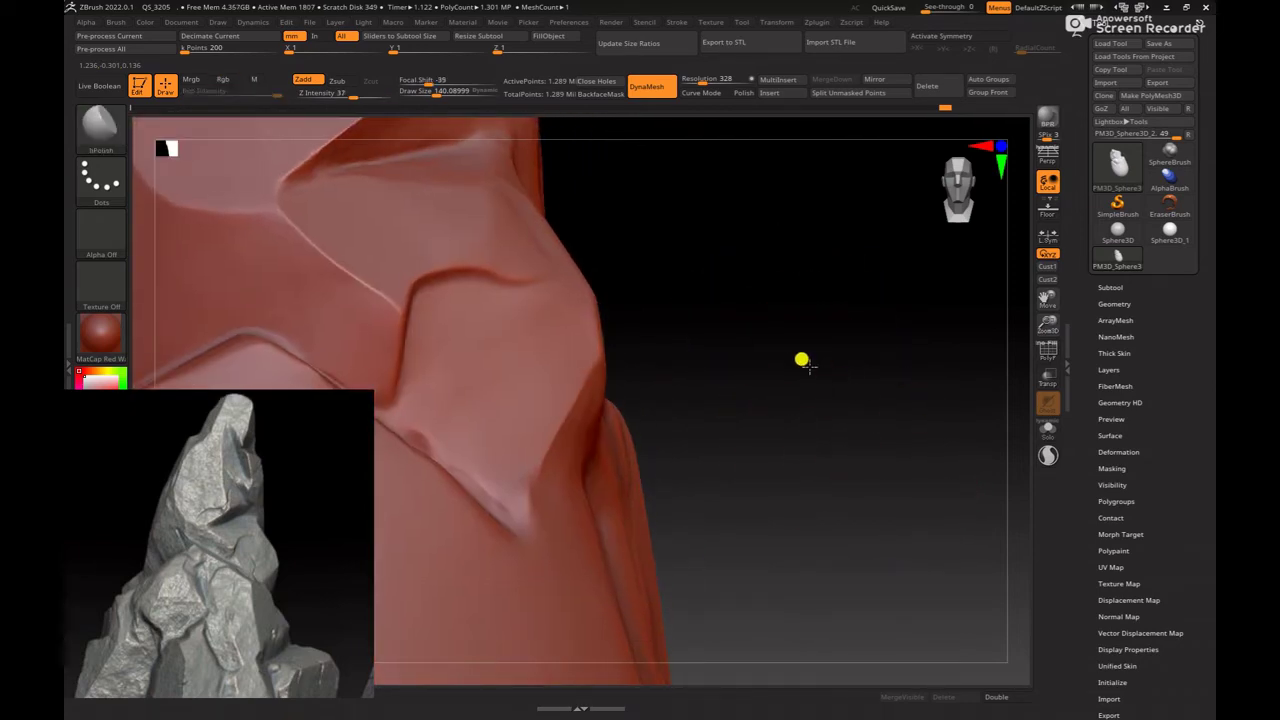
# Step: Push the crease outward with the Move brush and enlarge it to about 134
pyautogui.press('b')
pyautogui.press('m')
pyautogui.press('v')
pyautogui.press('space')
pyautogui.moveTo(559, 490); pyautogui.dragTo(582, 496)
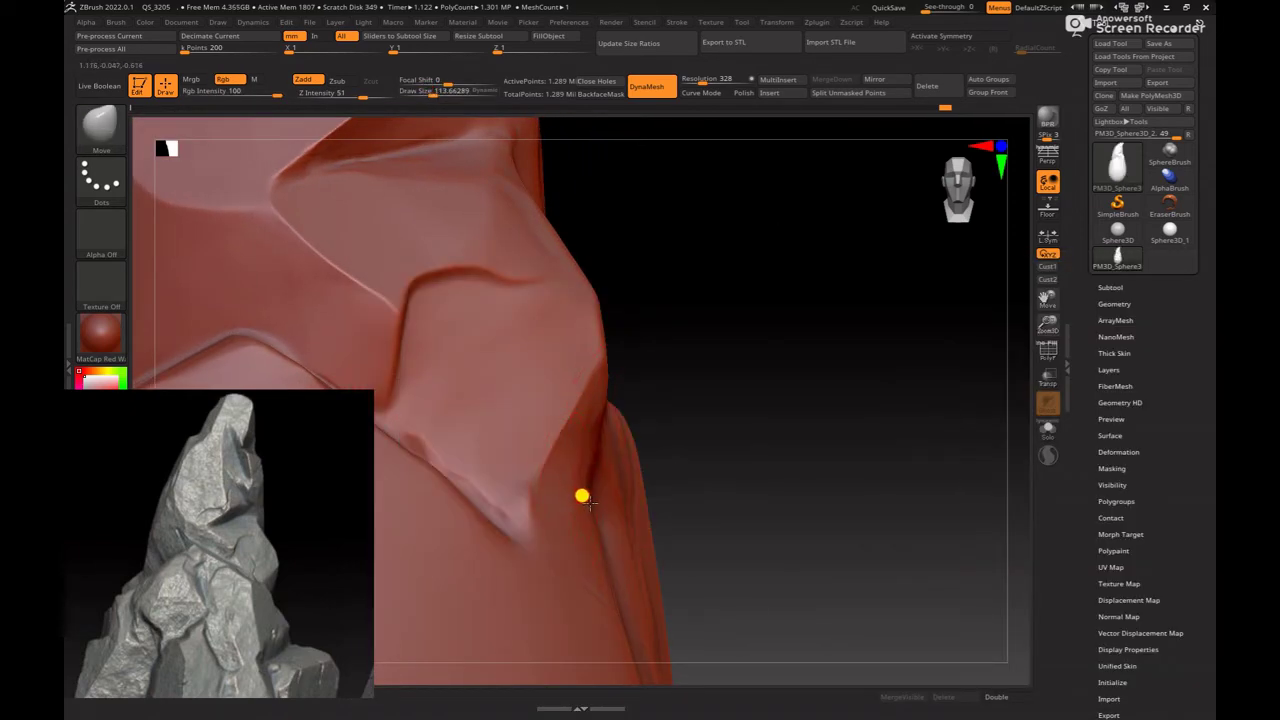
pyautogui.press(']')
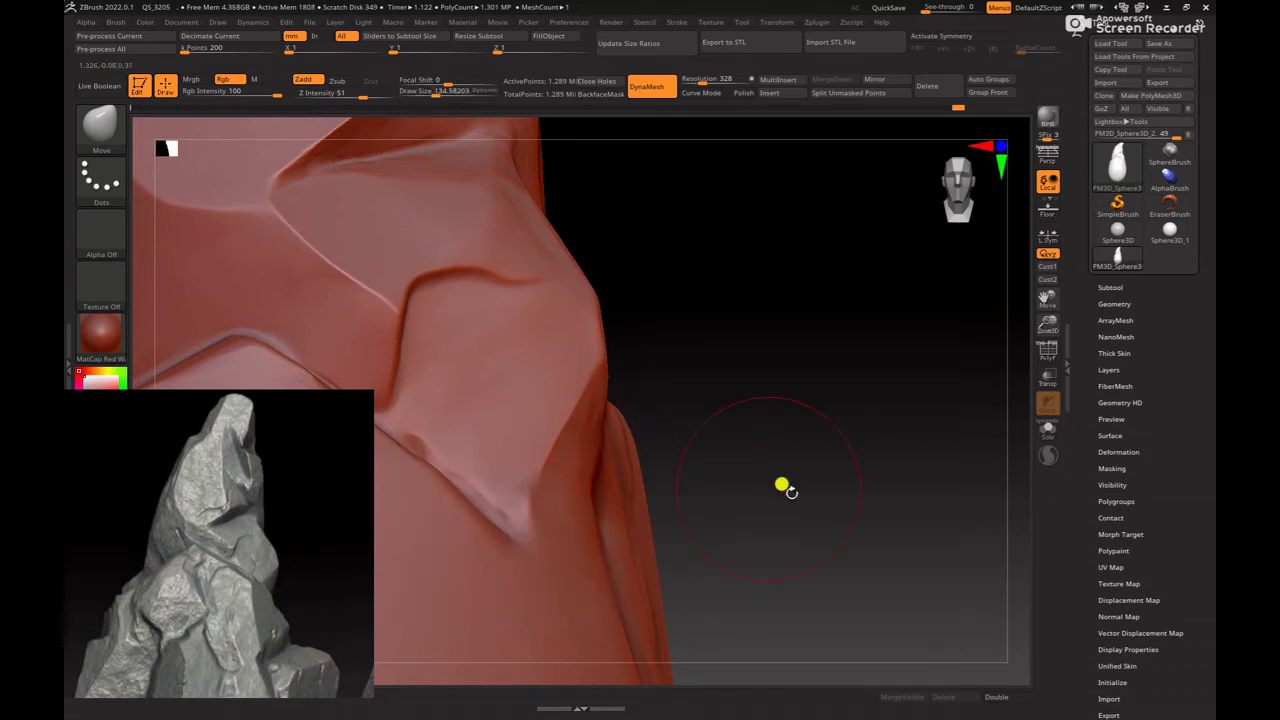
# Step: Zoom out and turn the rock upright to see the whole sculpt, then bring up brush settings
pyautogui.scroll(-3, 783, 486)
pyautogui.moveTo(711, 349)
pyautogui.mouseDown()
pyautogui.moveTo(714, 494)
pyautogui.moveTo(651, 423)
pyautogui.moveTo(903, 480)
pyautogui.moveTo(786, 363)
pyautogui.moveTo(526, 414)
pyautogui.moveTo(660, 446)
pyautogui.moveTo(768, 452)
pyautogui.moveTo(829, 514)
pyautogui.moveTo(760, 479)
pyautogui.moveTo(546, 440)
pyautogui.mouseUp()
pyautogui.press('b')
pyautogui.press('space')
pyautogui.press('space')
pyautogui.press('space')
# Step: Switch to the hPolish brush and shrink it from about 124 to about 54
pyautogui.moveTo(760, 463); pyautogui.dragTo(577, 444)
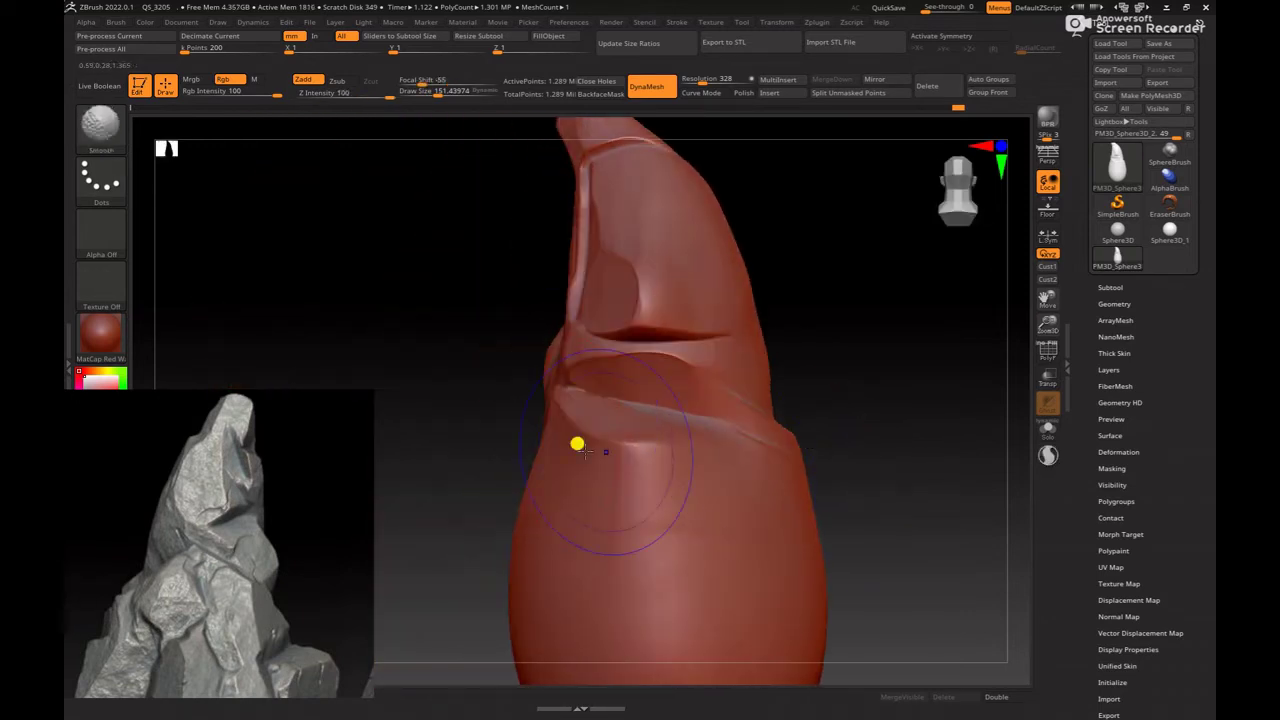
pyautogui.press('[')
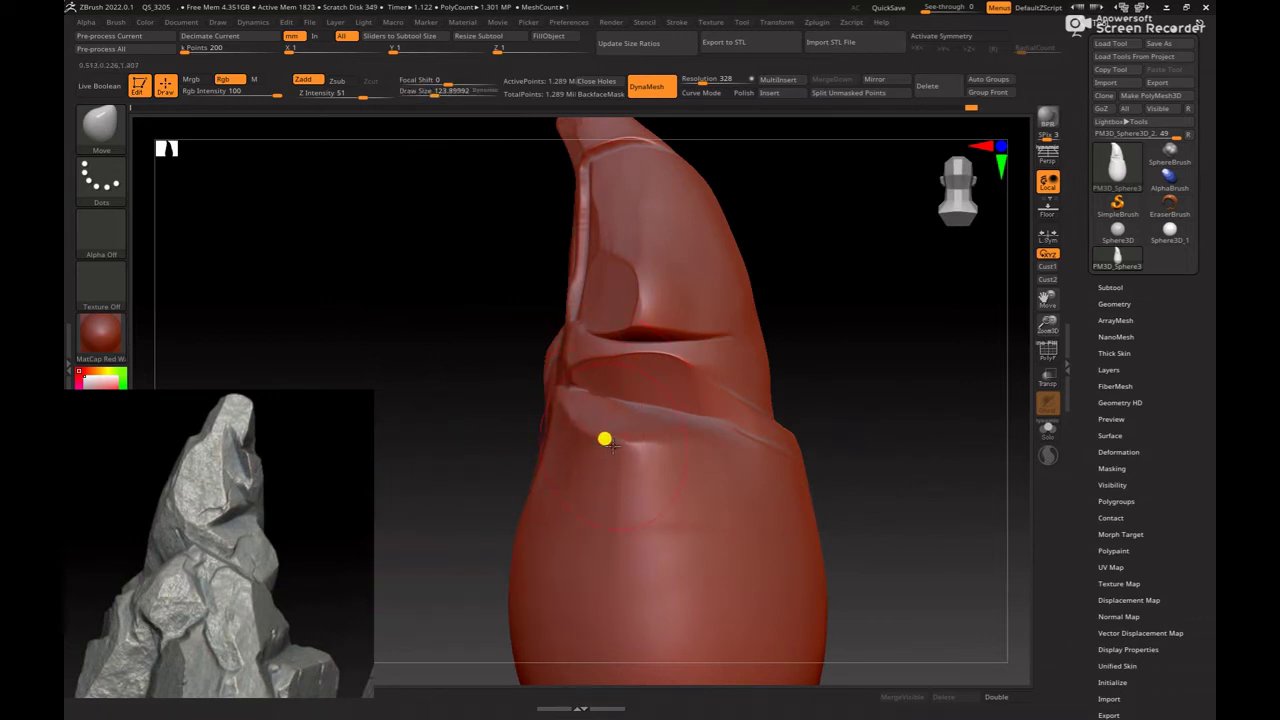
pyautogui.press('b')
pyautogui.press('h')
pyautogui.press('p')
pyautogui.moveTo(851, 420); pyautogui.dragTo(566, 466)
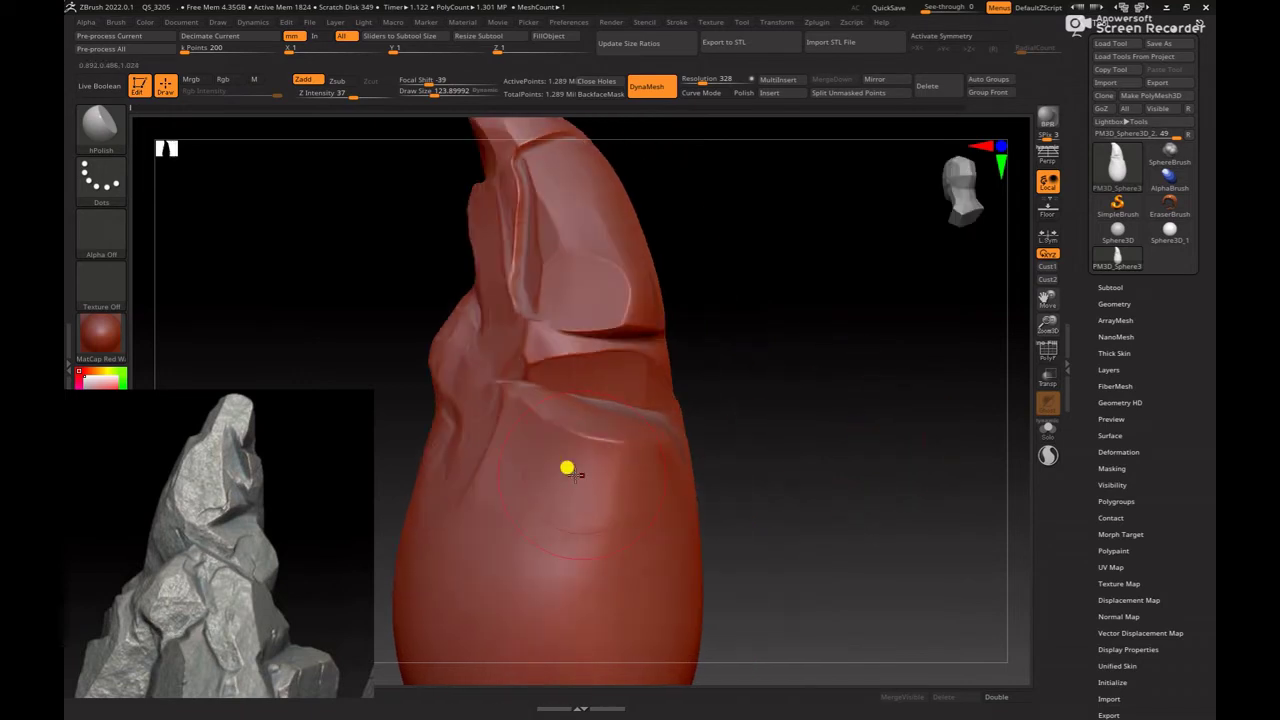
pyautogui.moveTo(760, 443); pyautogui.dragTo(503, 443)
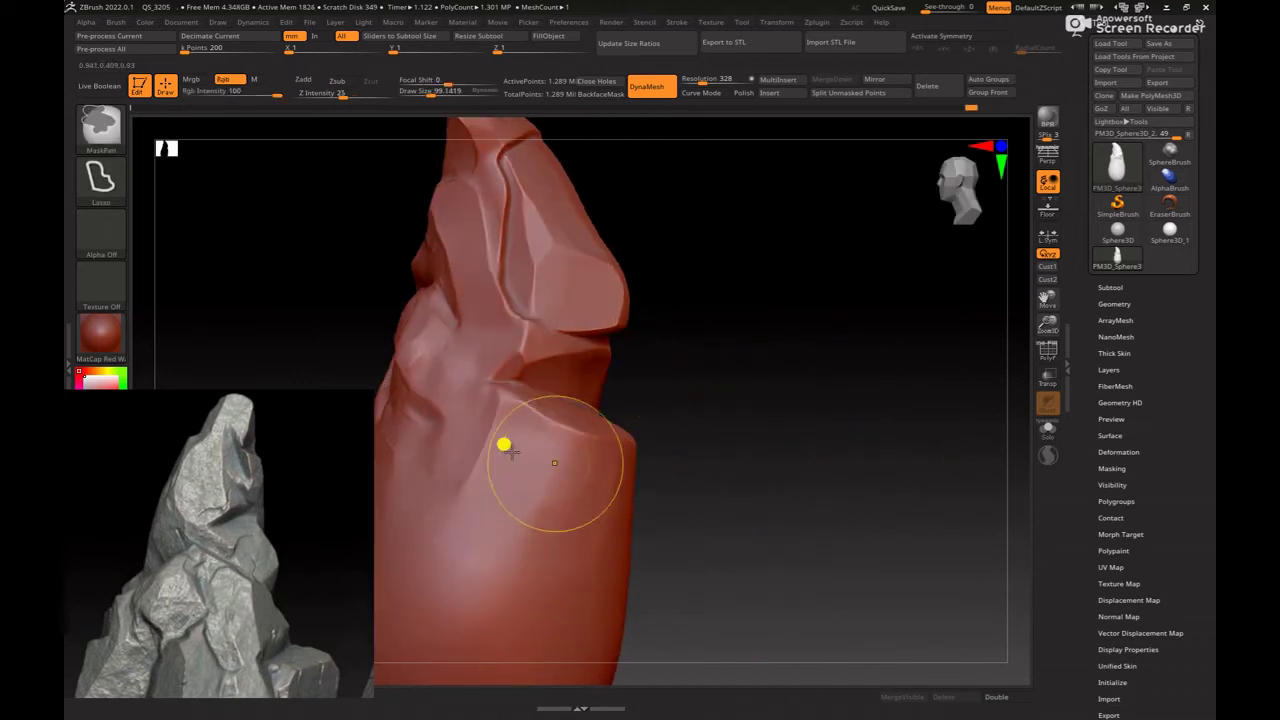
pyautogui.press('[')
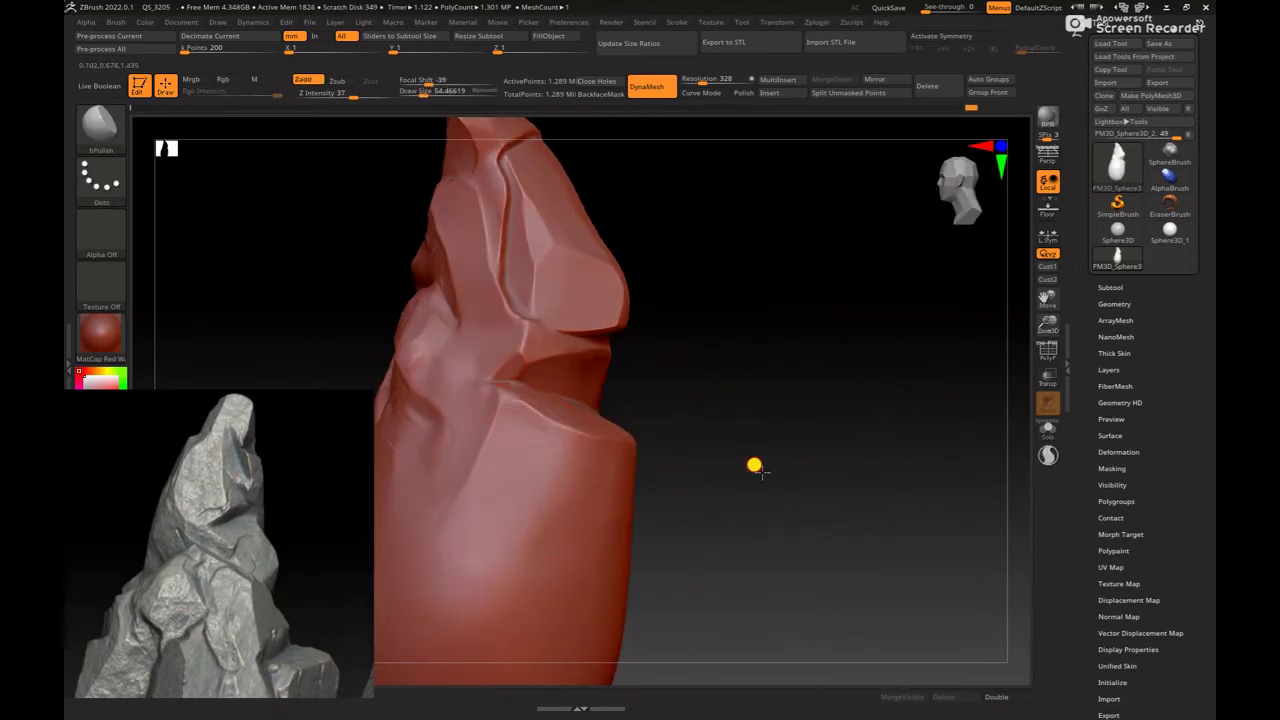
# Step: Orbit and zoom around the rock to inspect the faceted peak planes
pyautogui.moveTo(755, 466); pyautogui.dragTo(711, 420)
pyautogui.moveTo(594, 437); pyautogui.dragTo(757, 434)
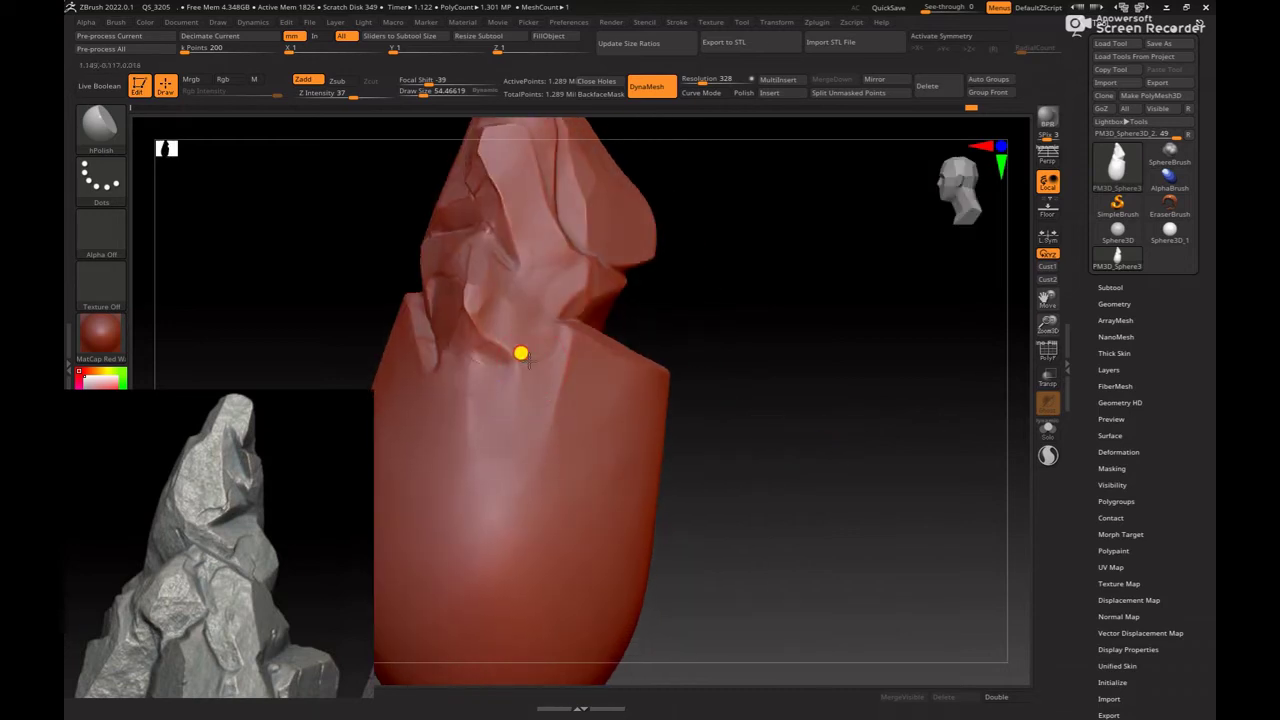
pyautogui.moveTo(760, 363)
pyautogui.keyDown('alt'); pyautogui.mouseDown()
pyautogui.moveTo(811, 466)
pyautogui.moveTo(808, 426)
pyautogui.moveTo(731, 460)
pyautogui.mouseUp(); pyautogui.keyUp('alt')
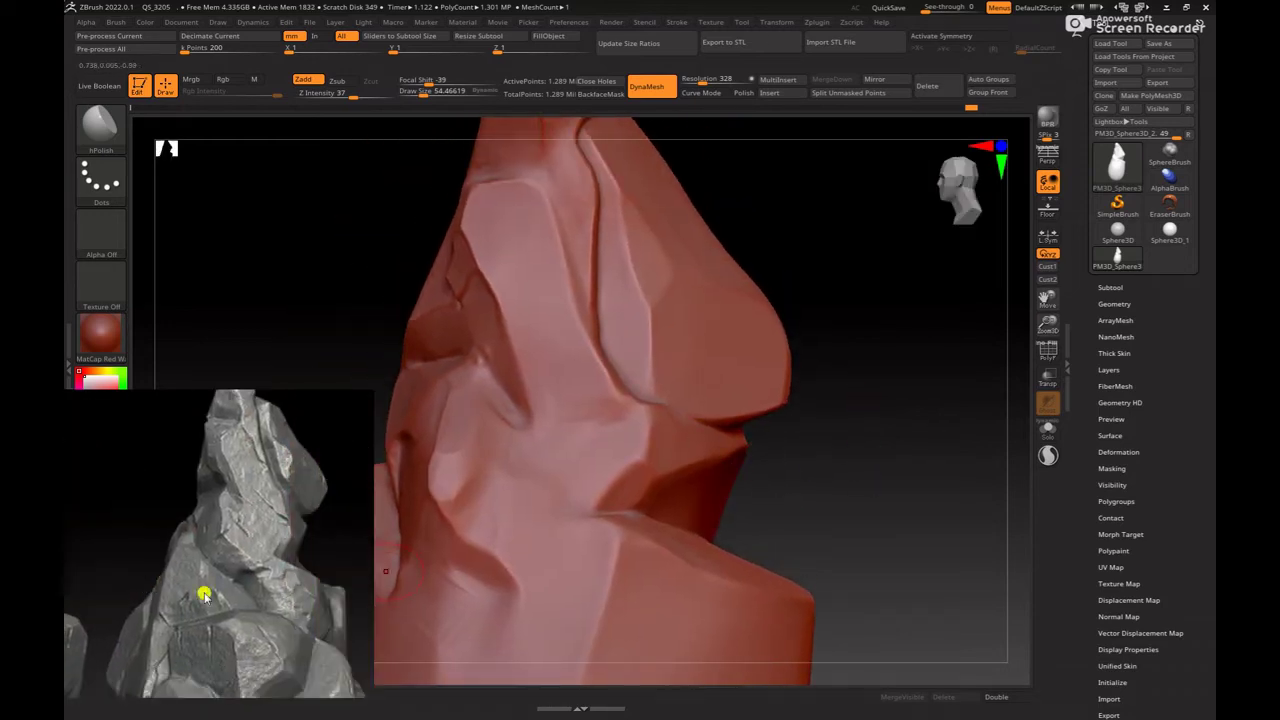
pyautogui.keyDown('alt'); pyautogui.moveTo(948, 495); pyautogui.dragTo(820, 408); pyautogui.keyUp('alt')
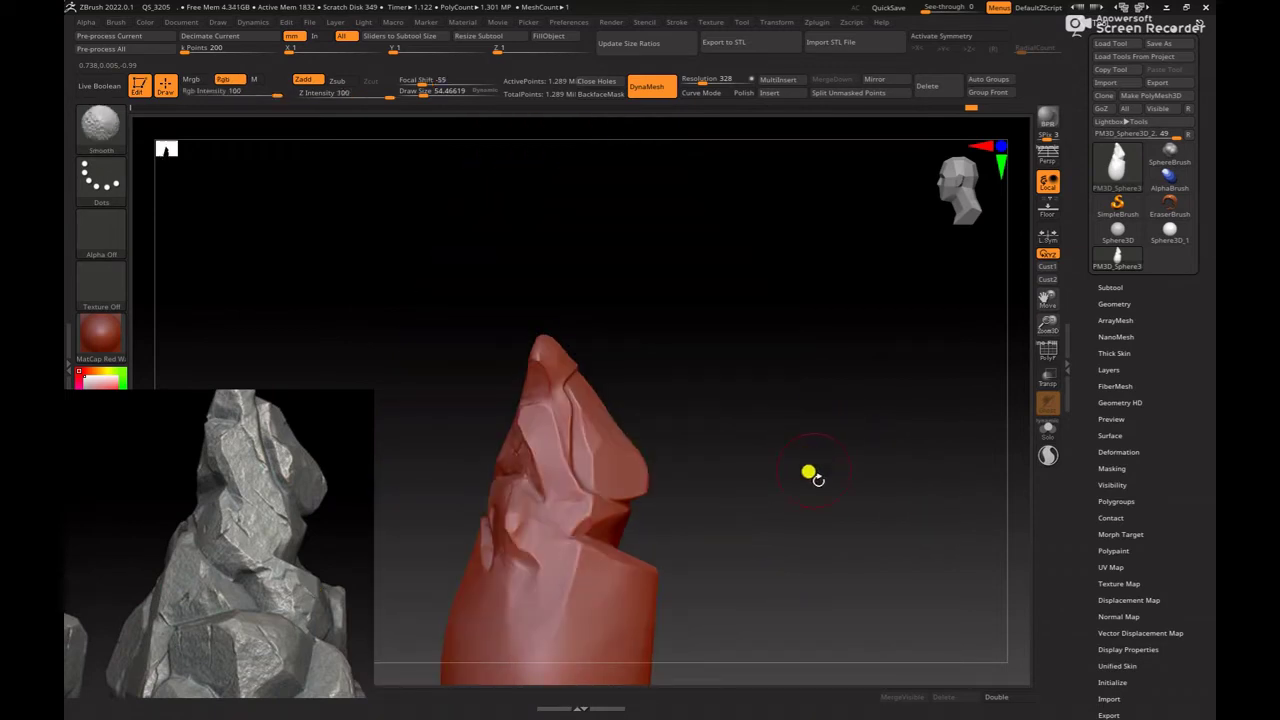
pyautogui.moveTo(809, 471)
pyautogui.keyDown('shift'); pyautogui.mouseDown()
pyautogui.moveTo(797, 351)
pyautogui.moveTo(791, 449)
pyautogui.moveTo(777, 437)
pyautogui.moveTo(826, 380)
pyautogui.moveTo(837, 404)
pyautogui.moveTo(857, 397)
pyautogui.moveTo(814, 403)
pyautogui.moveTo(866, 429)
pyautogui.moveTo(866, 406)
pyautogui.moveTo(829, 440)
pyautogui.mouseUp(); pyautogui.keyUp('shift')
# Step: Pick ClayBuildup, view the lower body, then change to the Move brush
pyautogui.press('b')
pyautogui.press('b')
pyautogui.press('space')
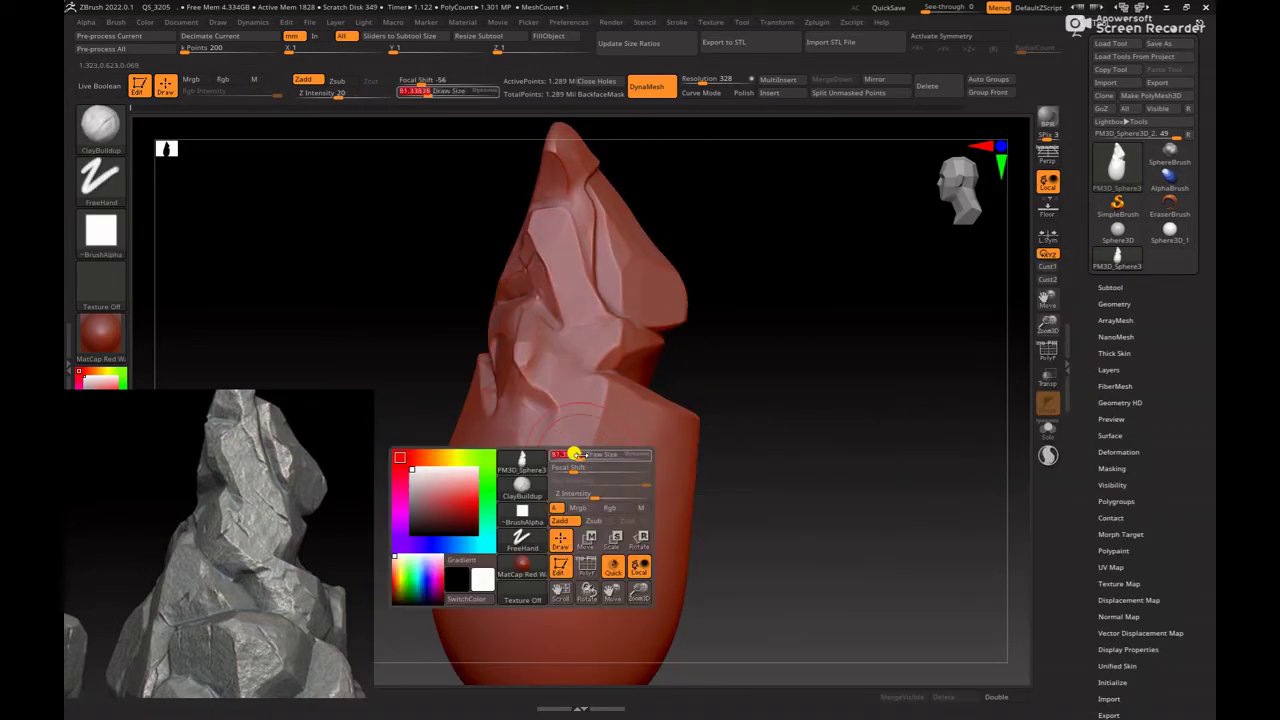
pyautogui.moveTo(569, 451)
pyautogui.mouseDown()
pyautogui.moveTo(803, 446)
pyautogui.moveTo(814, 417)
pyautogui.moveTo(871, 471)
pyautogui.moveTo(847, 441)
pyautogui.moveTo(863, 497)
pyautogui.moveTo(854, 486)
pyautogui.mouseUp()
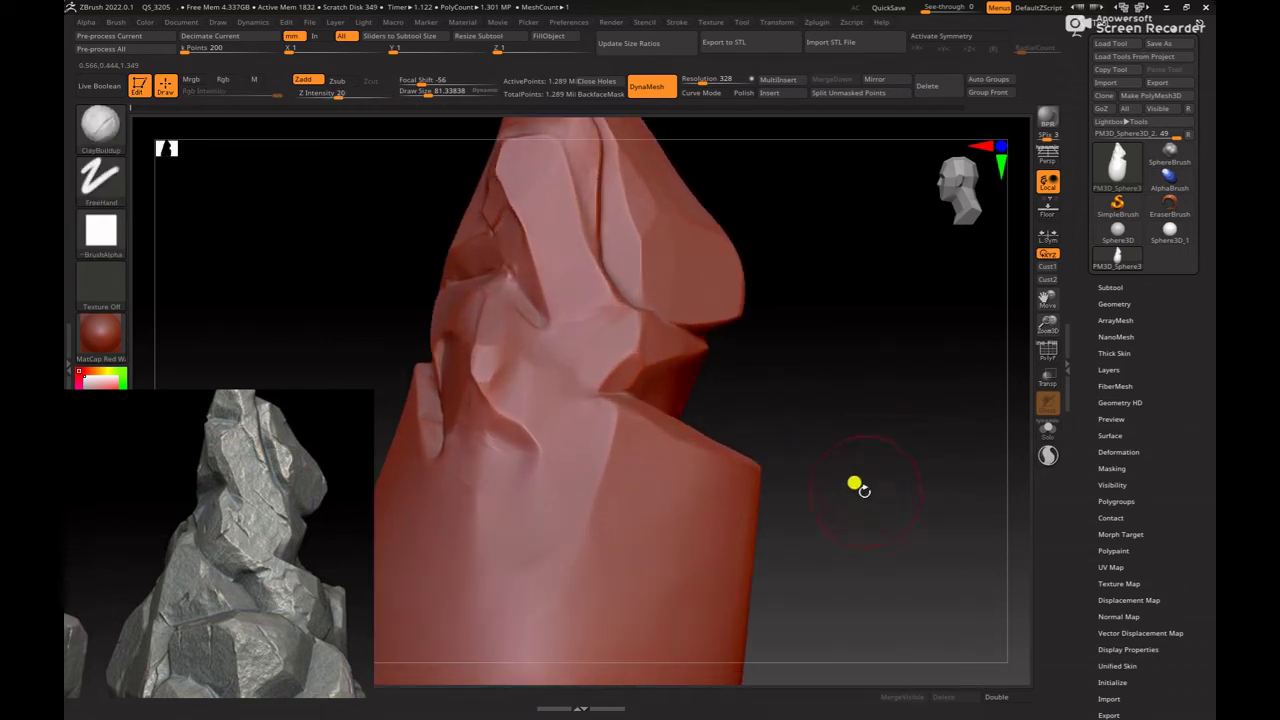
pyautogui.press('b')
pyautogui.press('m')
pyautogui.press('v')
# Step: Set the Move brush to about 58 and remesh the sculpt to even its geometry
pyautogui.press('space')
pyautogui.moveTo(519, 390); pyautogui.dragTo(471, 357)
pyautogui.press('space')
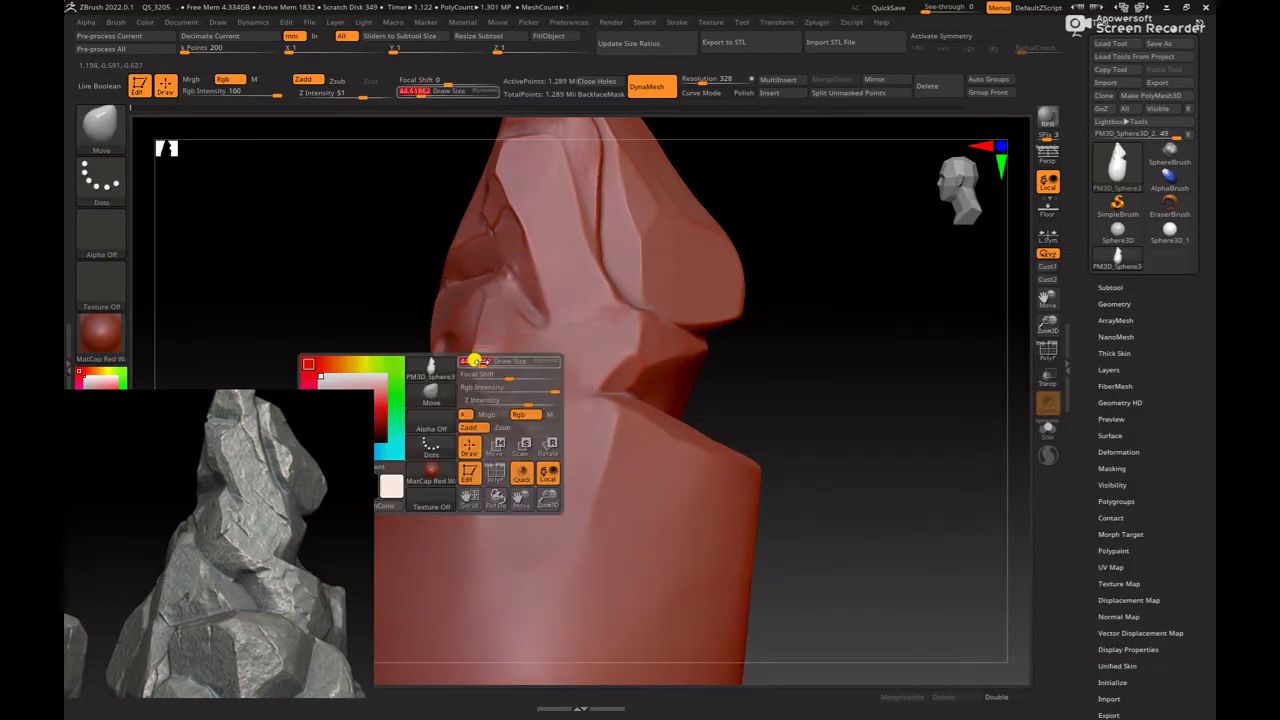
pyautogui.press('space')
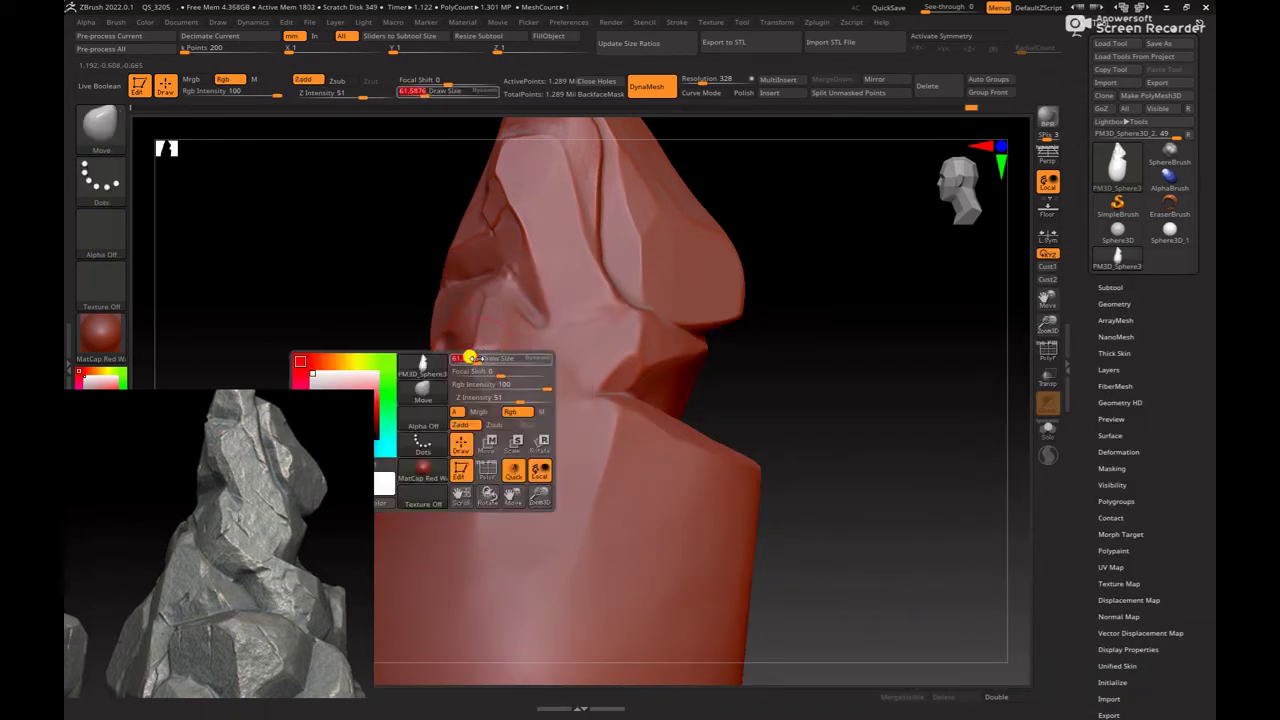
pyautogui.moveTo(478, 358); pyautogui.dragTo(471, 315)
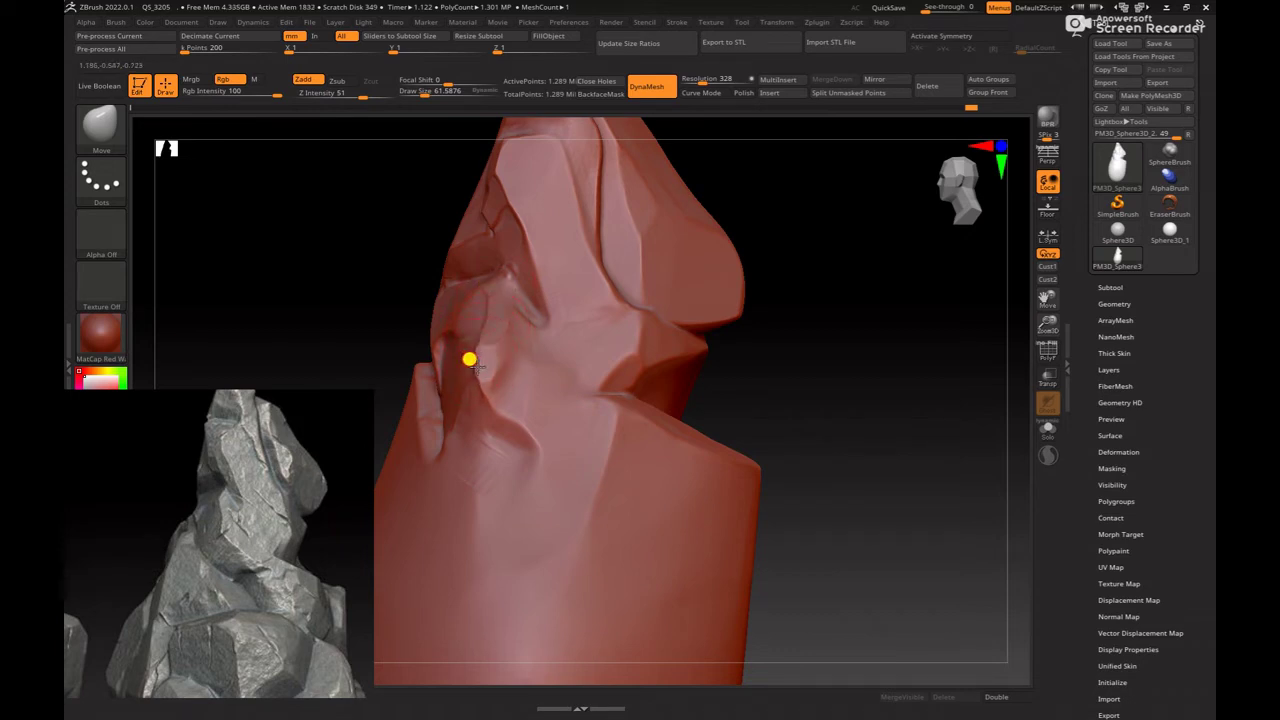
pyautogui.press('space')
pyautogui.moveTo(476, 363); pyautogui.dragTo(478, 353)
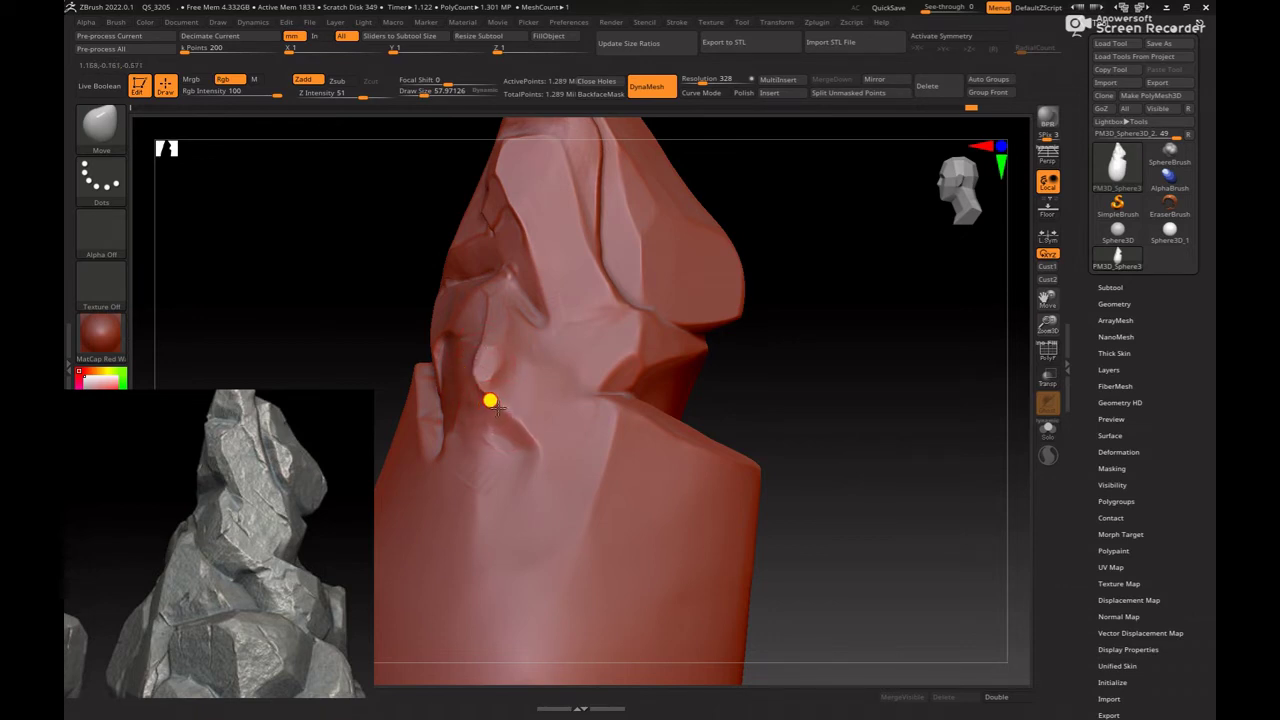
pyautogui.keyDown('ctrl'); pyautogui.moveTo(794, 414); pyautogui.dragTo(786, 409); pyautogui.keyUp('ctrl')
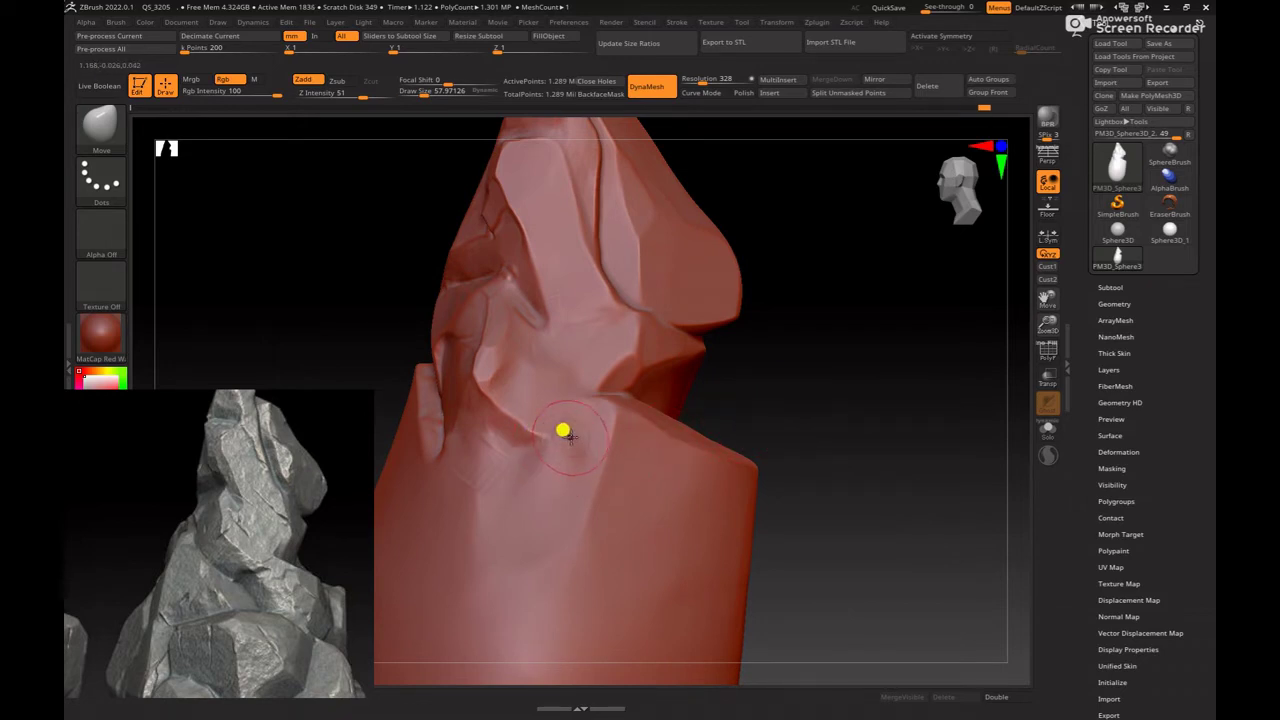
# Step: Return to the hPolish brush and turn the rock to another side
pyautogui.press('b')
pyautogui.press('h')
pyautogui.press('p')
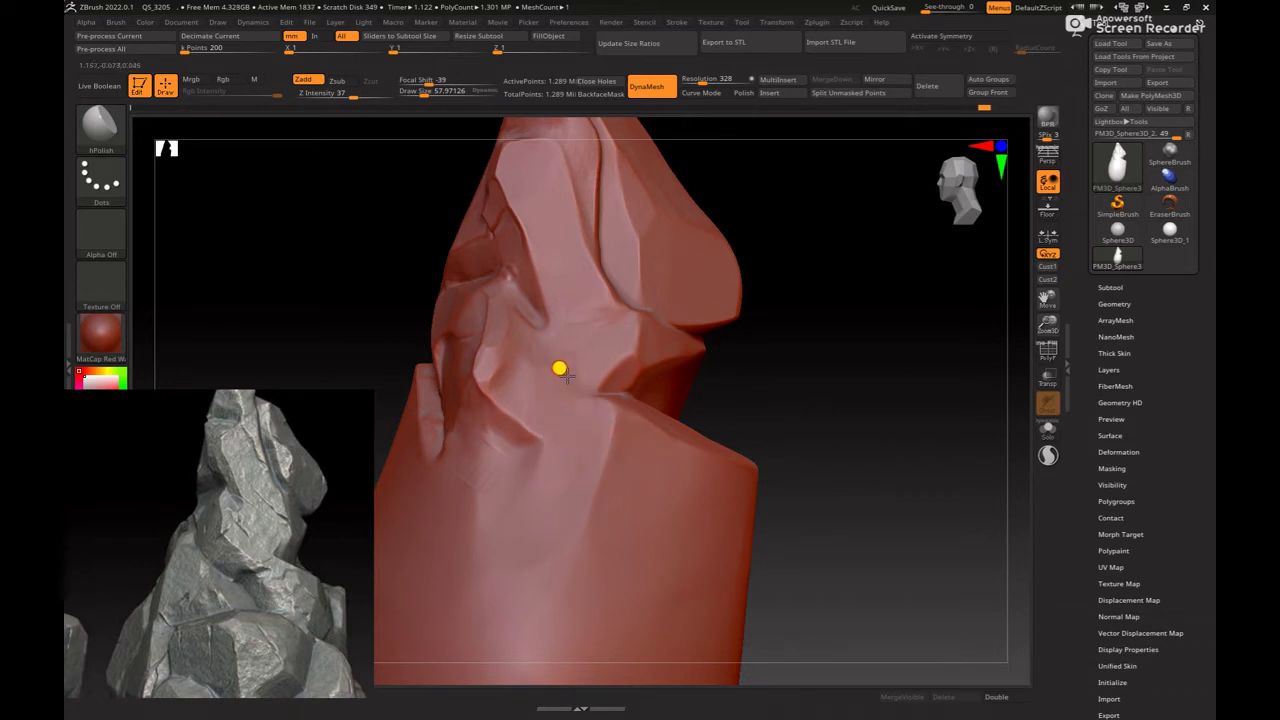
pyautogui.moveTo(793, 386); pyautogui.dragTo(789, 477)
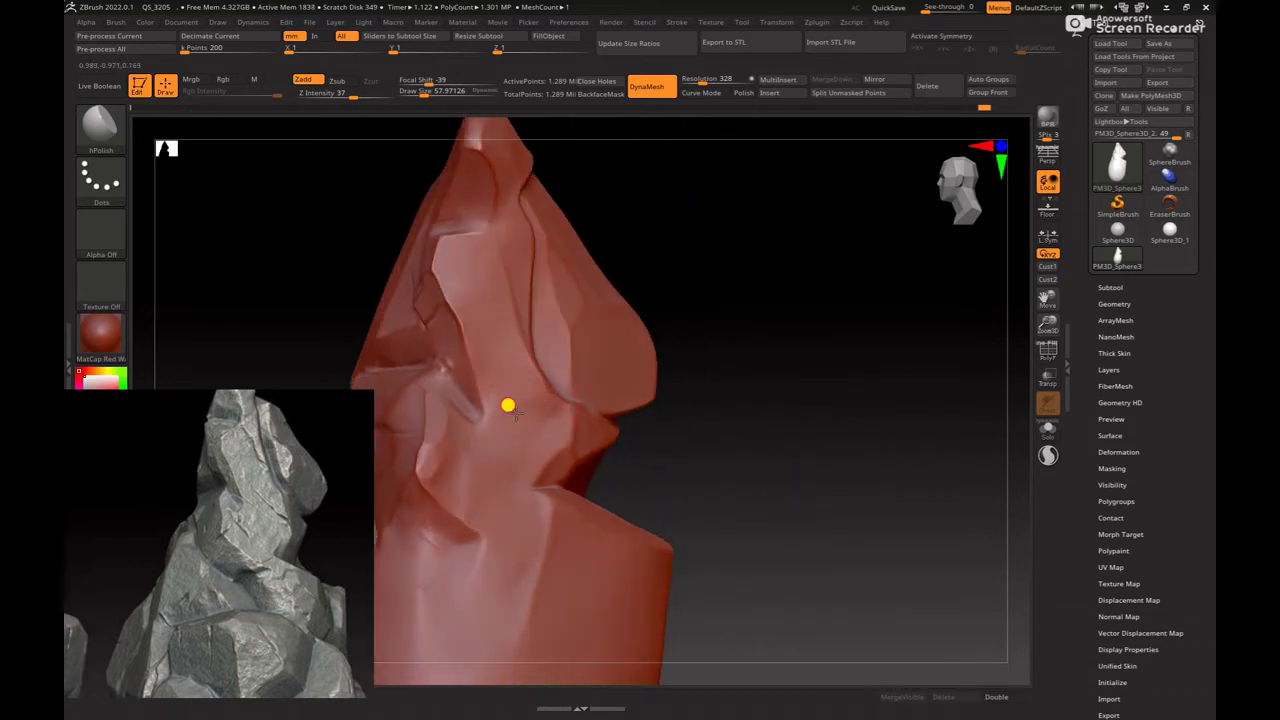
pyautogui.moveTo(720, 411); pyautogui.dragTo(527, 418)
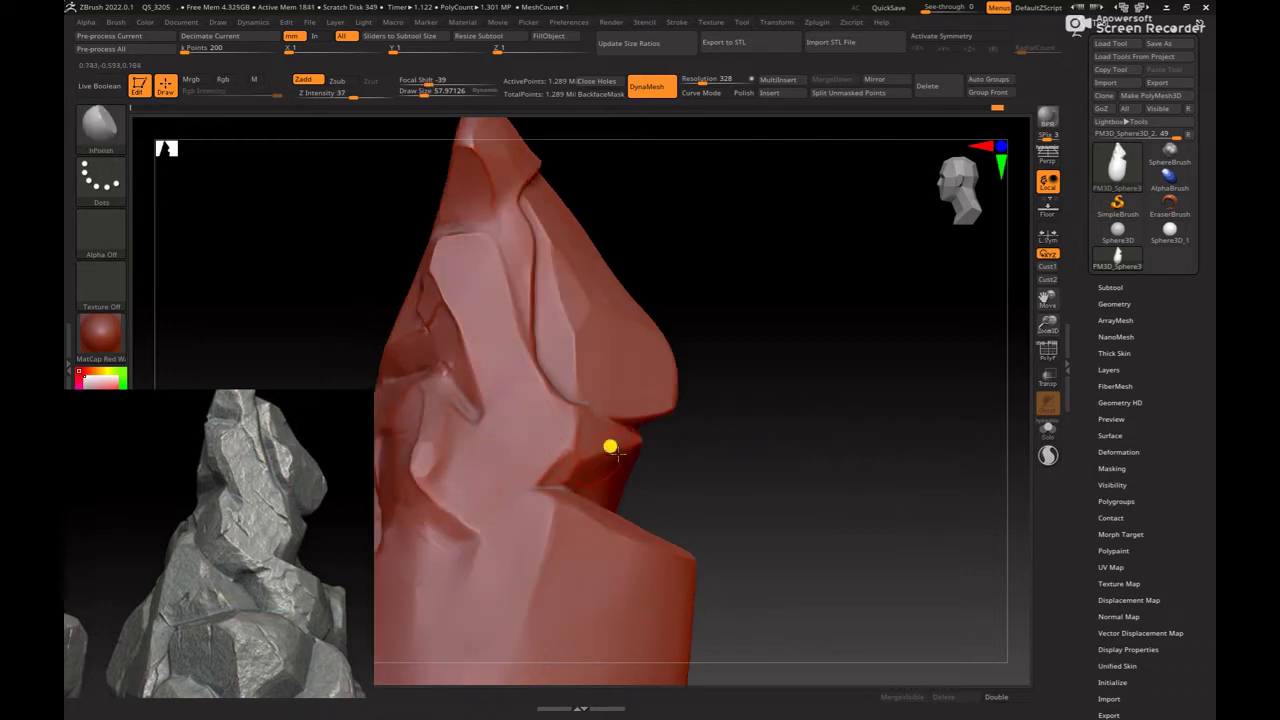
pyautogui.moveTo(610, 447)
pyautogui.mouseDown()
pyautogui.moveTo(731, 397)
pyautogui.moveTo(760, 423)
pyautogui.moveTo(597, 448)
pyautogui.mouseUp()
# Step: Keep hPolish and resize it down to 26, then up to about 48
pyautogui.press('b')
pyautogui.press('Escape')
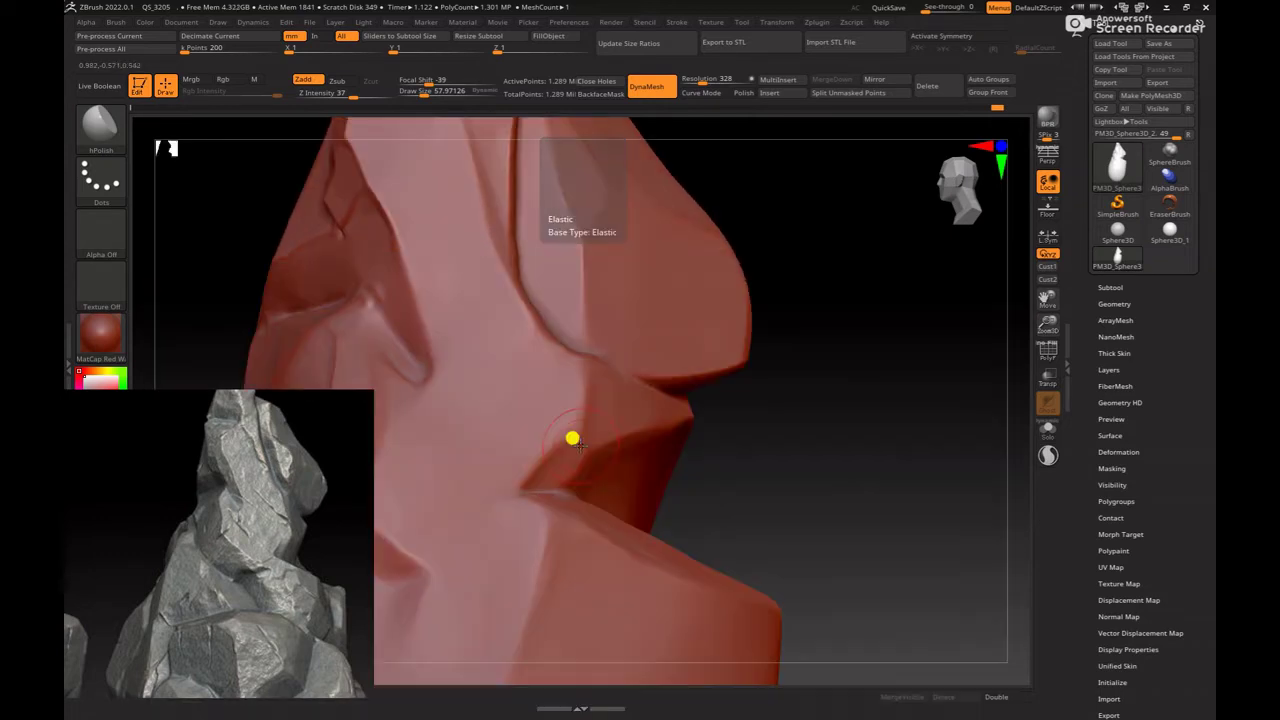
pyautogui.press('[')
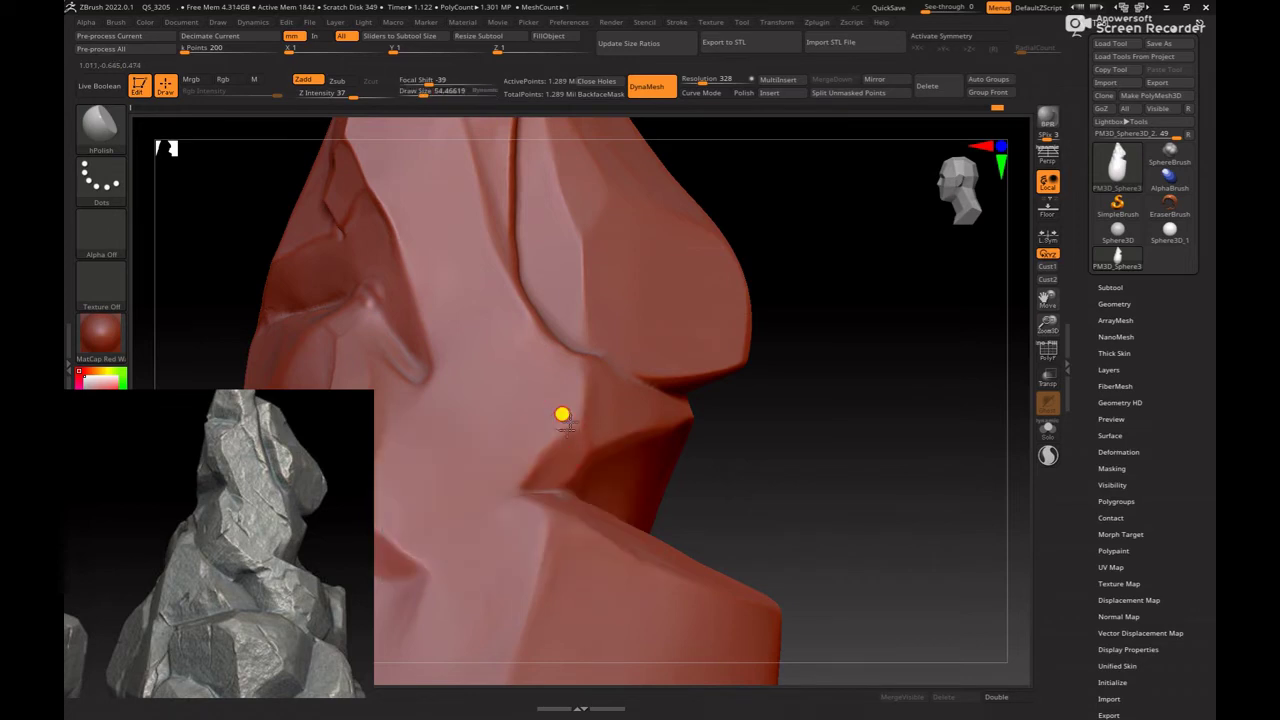
pyautogui.press('[')
pyautogui.press('space')
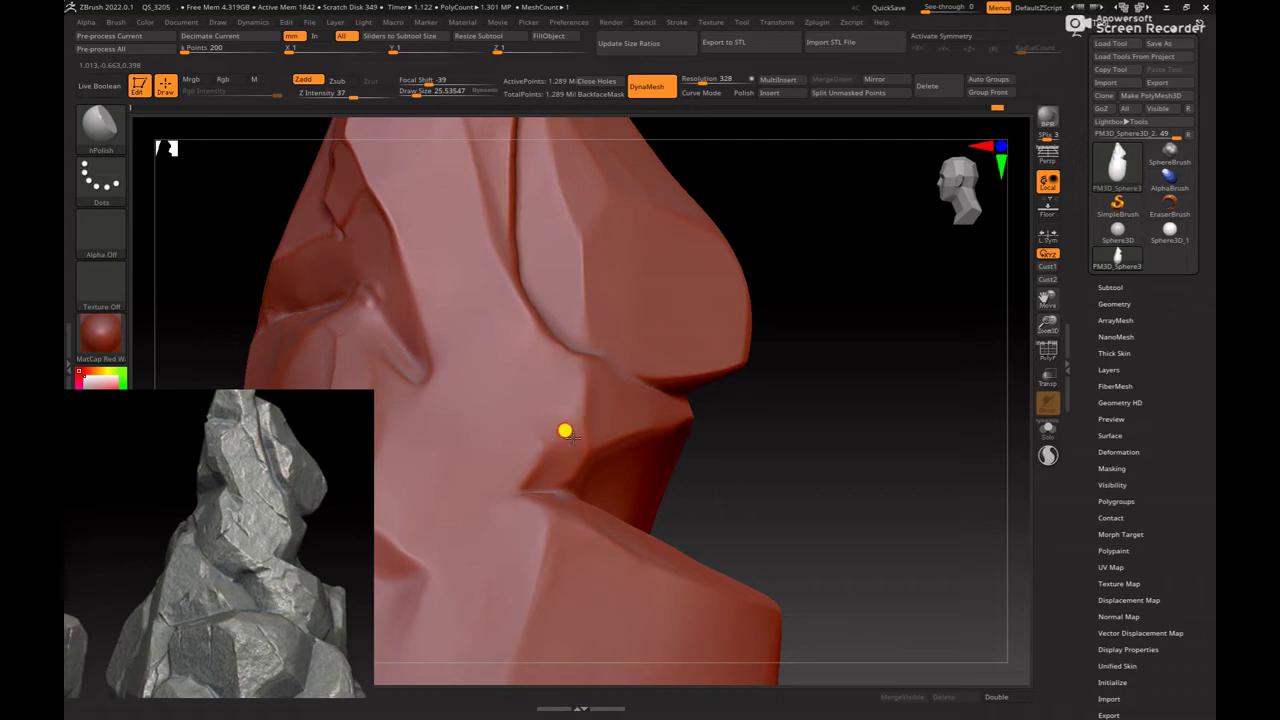
pyautogui.press(']')
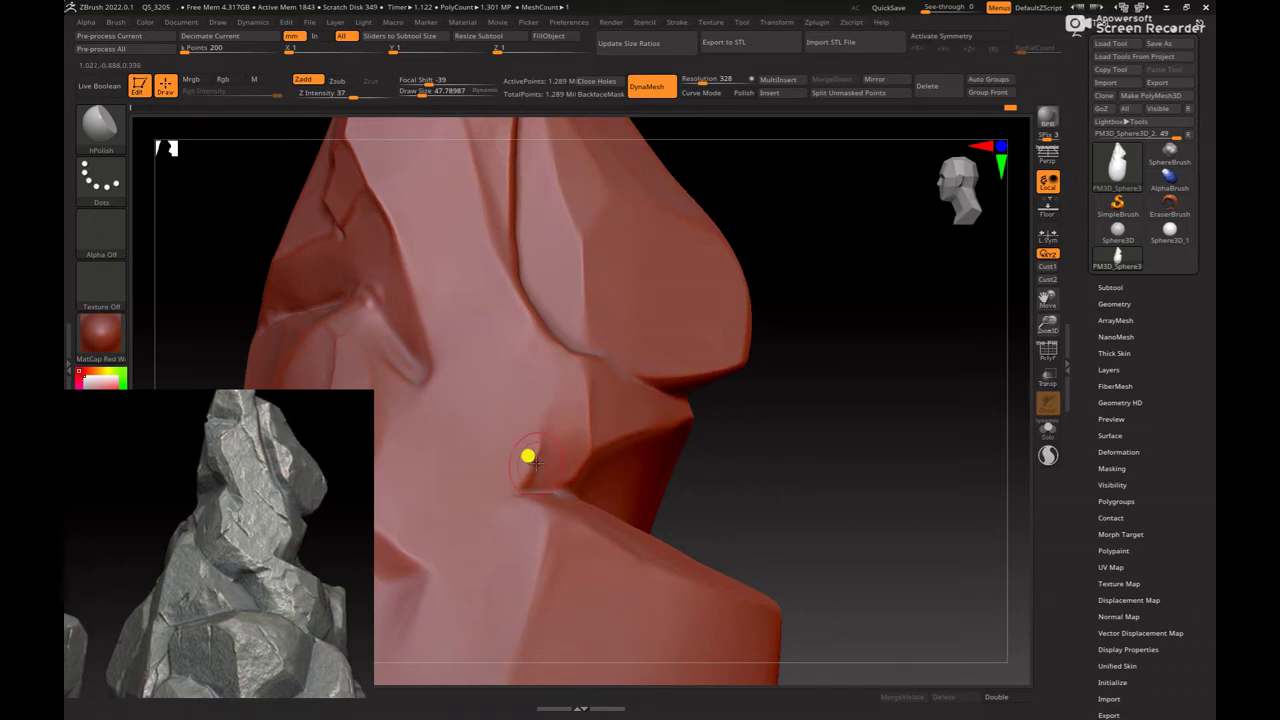
# Step: Switch to the Move brush at about size 54 and reframe the upper body
pyautogui.press('b')
pyautogui.press('m')
pyautogui.press('v')
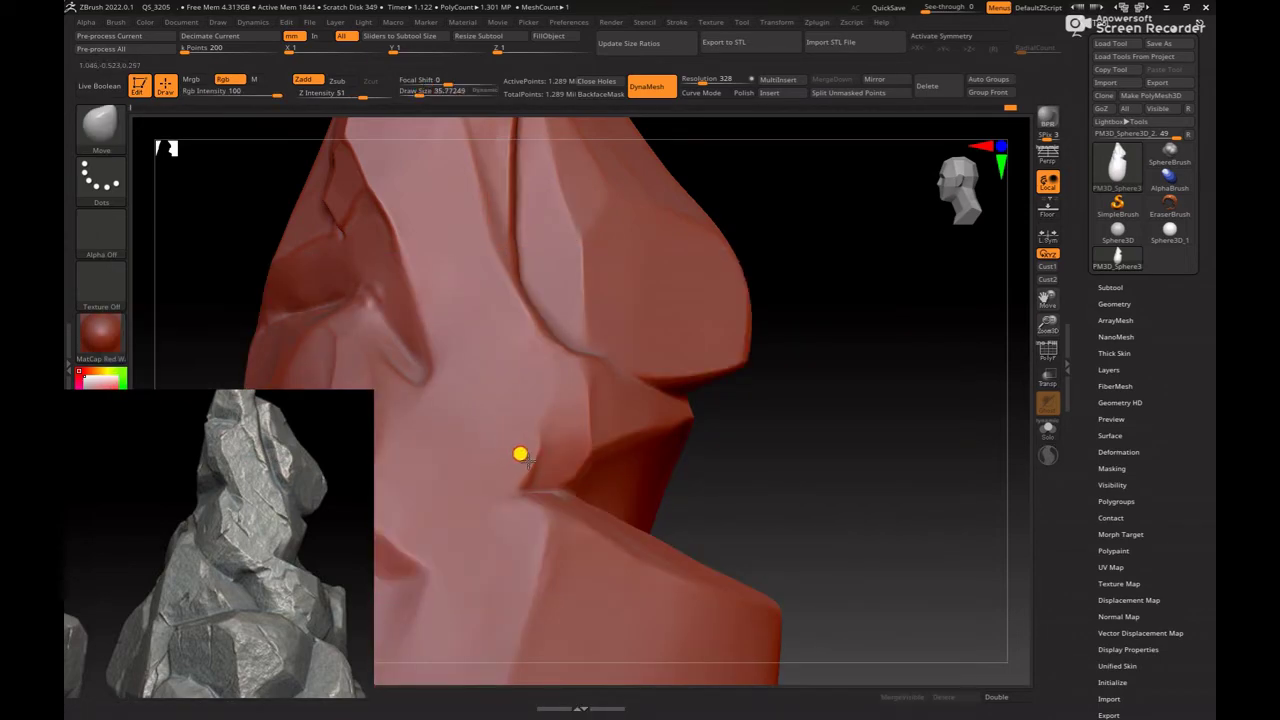
pyautogui.press(']')
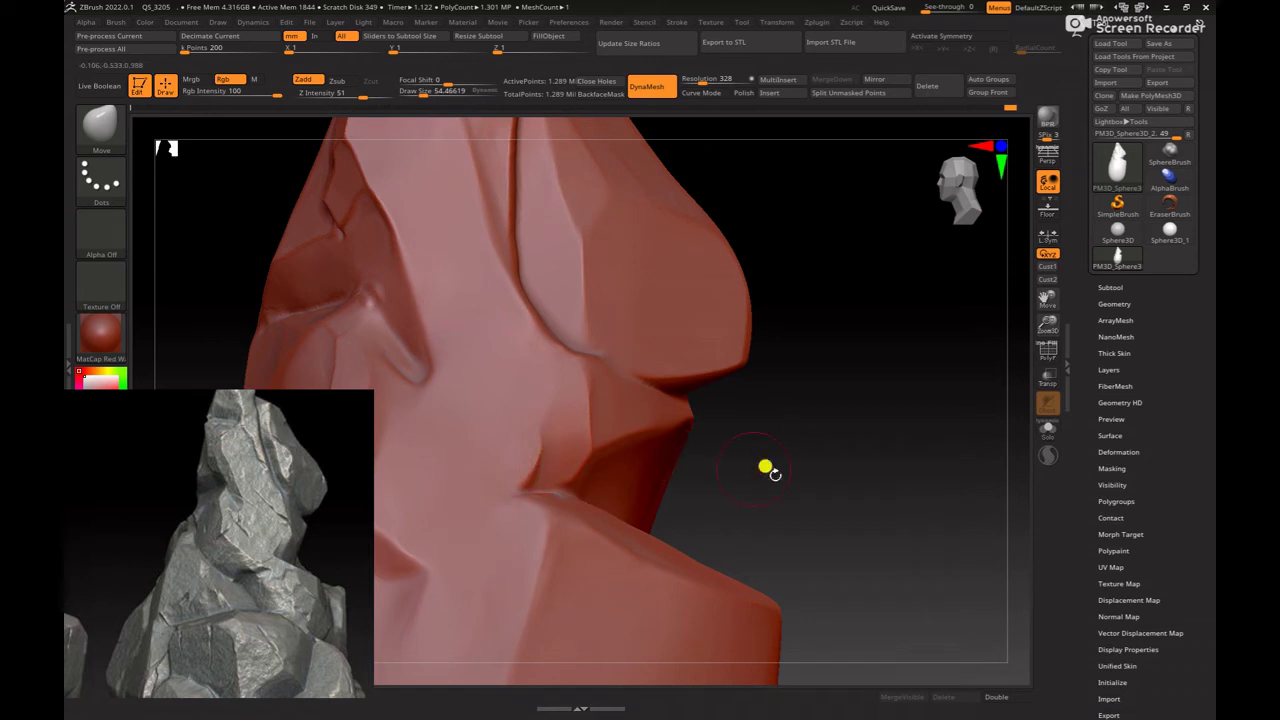
pyautogui.scroll(-5, 765, 467)
pyautogui.scroll(-2, 608, 443)
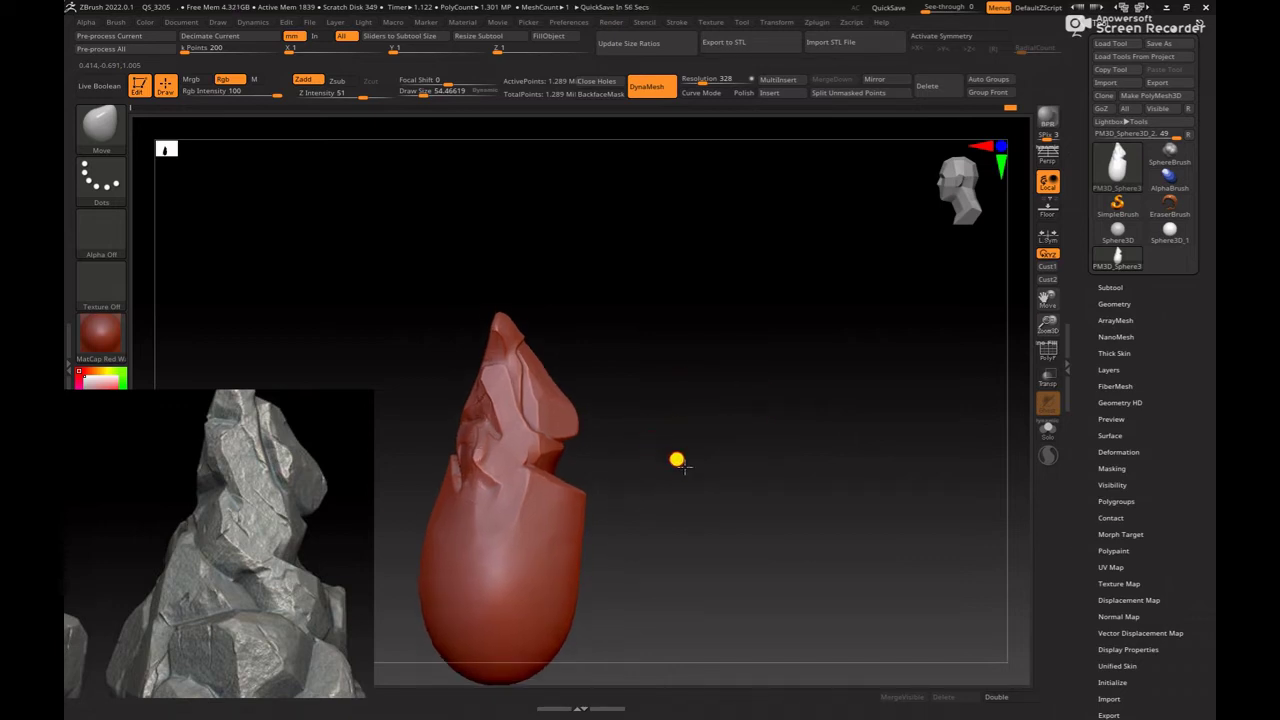
pyautogui.scroll(3, 677, 457)
pyautogui.scroll(2, 809, 523)
pyautogui.moveTo(878, 502); pyautogui.dragTo(857, 501)
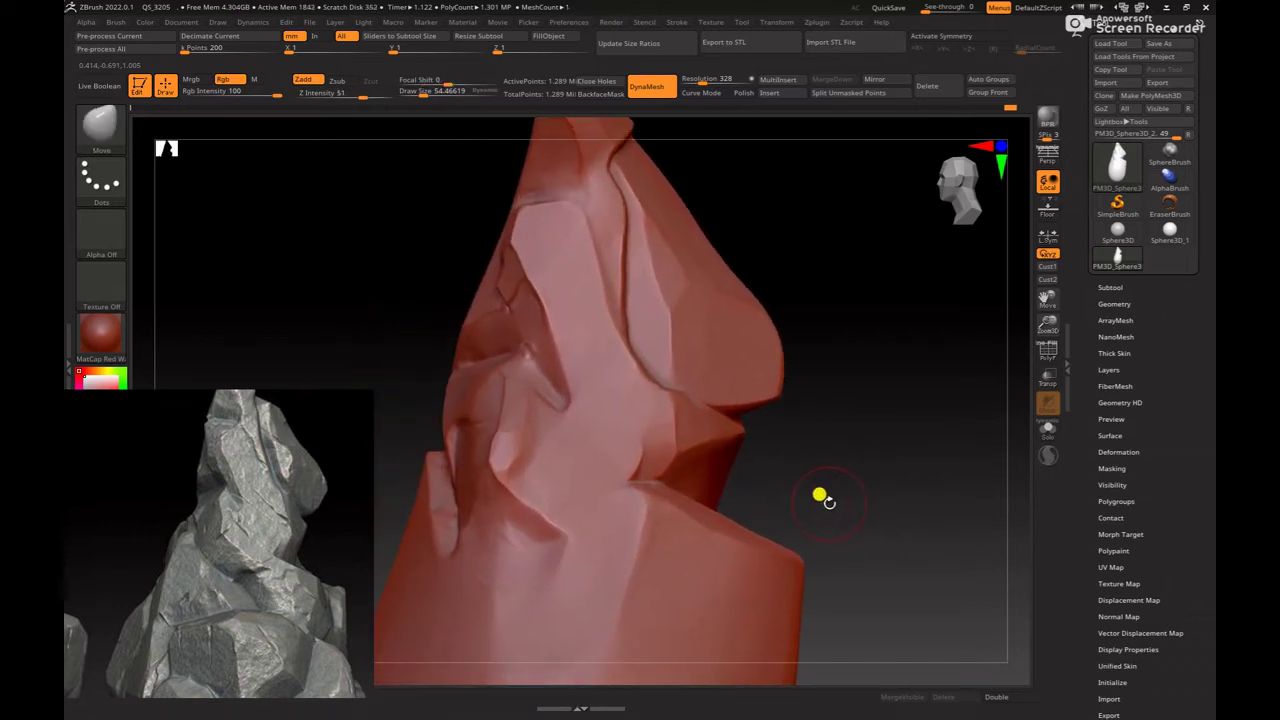
# Step: Polish the upper planes with a resized hPolish and Shift-smooth the rough areas between them
pyautogui.press('b')
pyautogui.press('h')
pyautogui.press('p')
pyautogui.press('space')
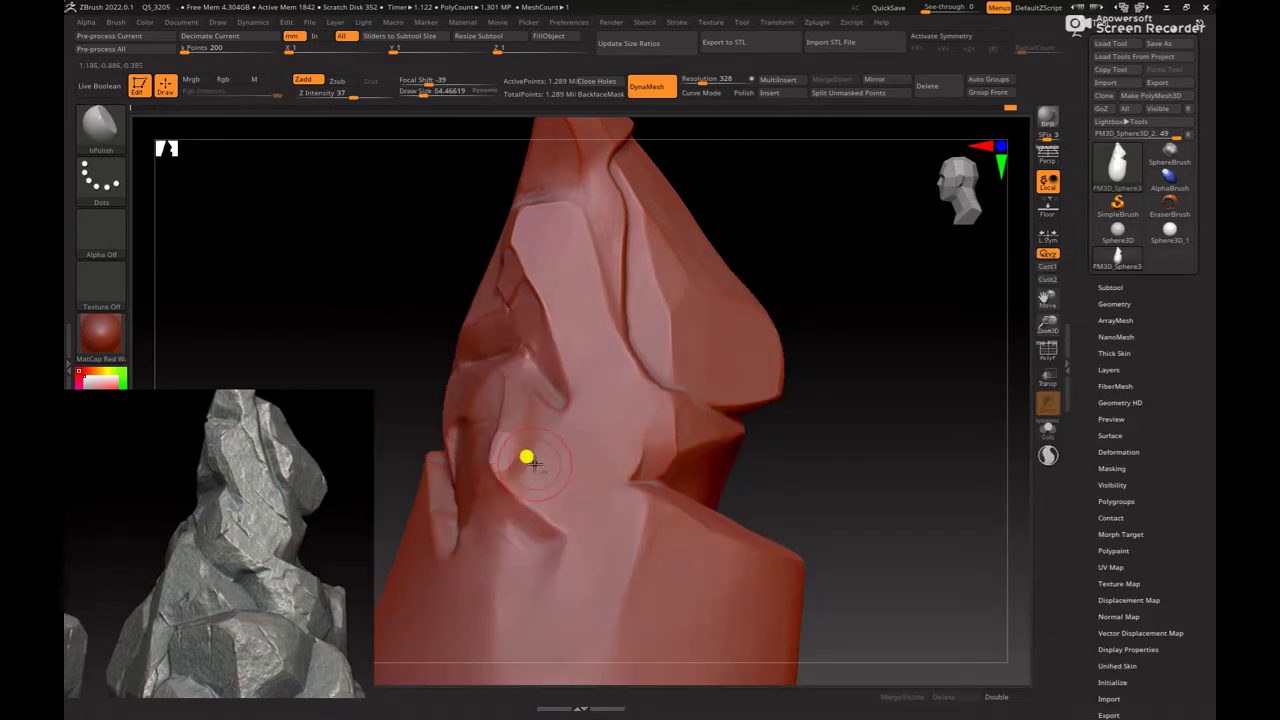
pyautogui.press('[')
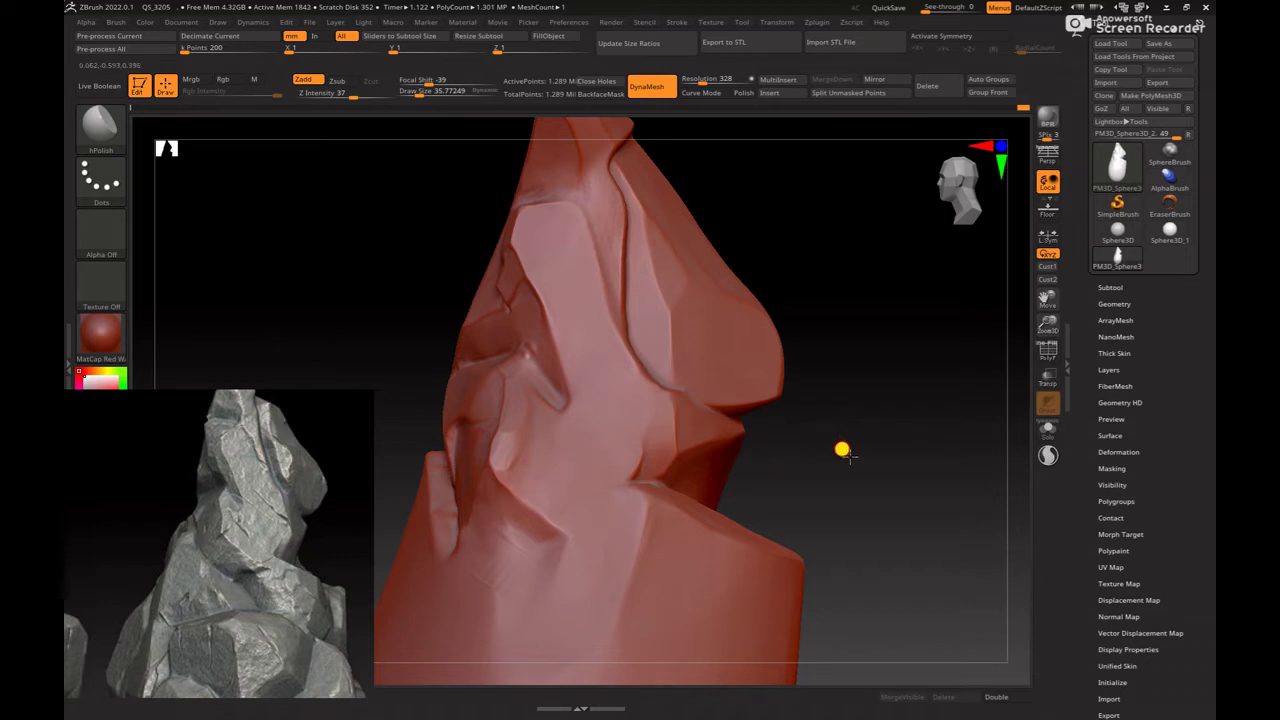
pyautogui.moveTo(843, 449); pyautogui.dragTo(594, 413)
pyautogui.press('space')
pyautogui.press(']')
pyautogui.moveTo(768, 429); pyautogui.dragTo(914, 514)
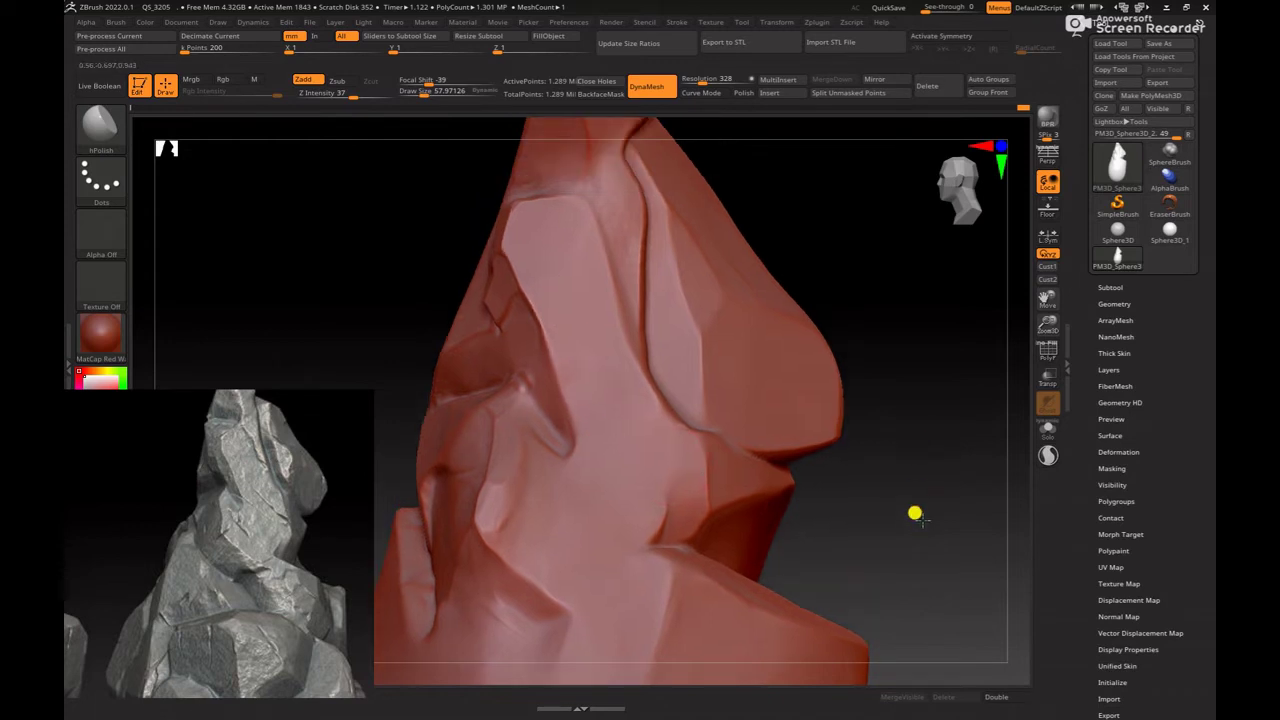
pyautogui.press('space')
pyautogui.press('shift')
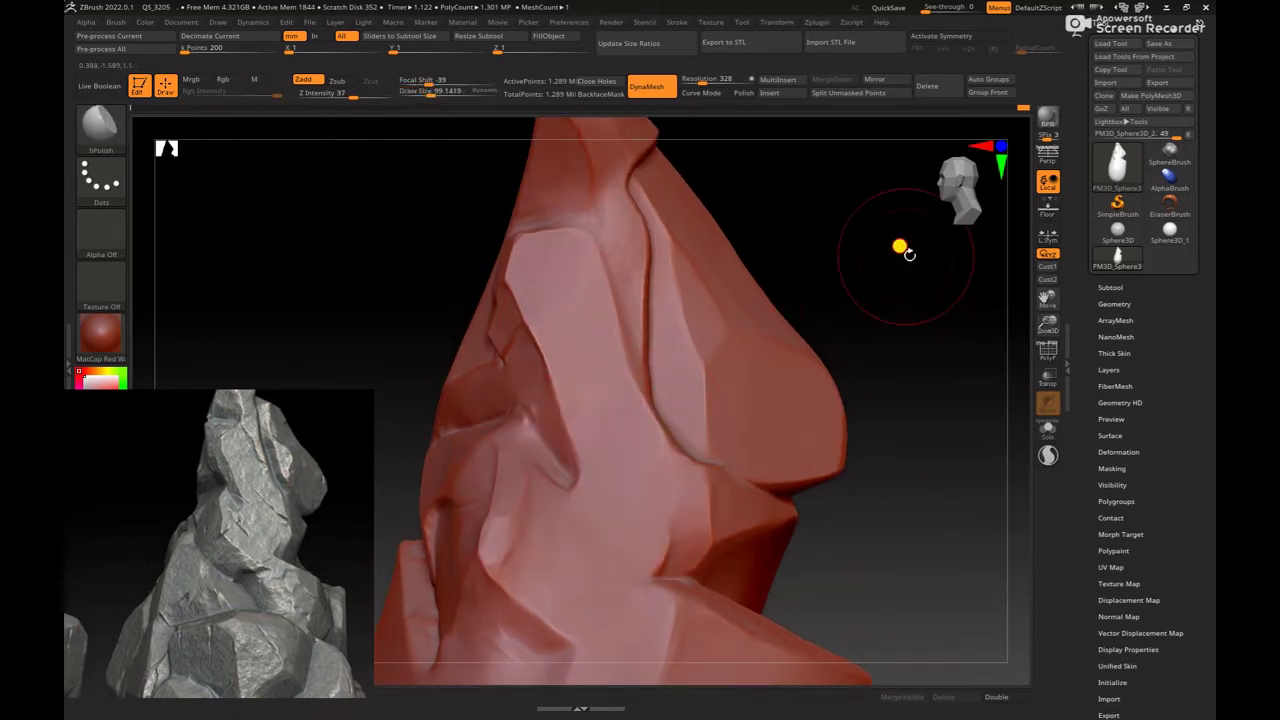
pyautogui.moveTo(903, 249); pyautogui.dragTo(641, 378)
# Step: With the Move brush, pull the left-edge fold upward, undoing a stray pull
pyautogui.moveTo(841, 388)
pyautogui.mouseDown()
pyautogui.moveTo(814, 366)
pyautogui.moveTo(851, 386)
pyautogui.moveTo(871, 358)
pyautogui.mouseUp()
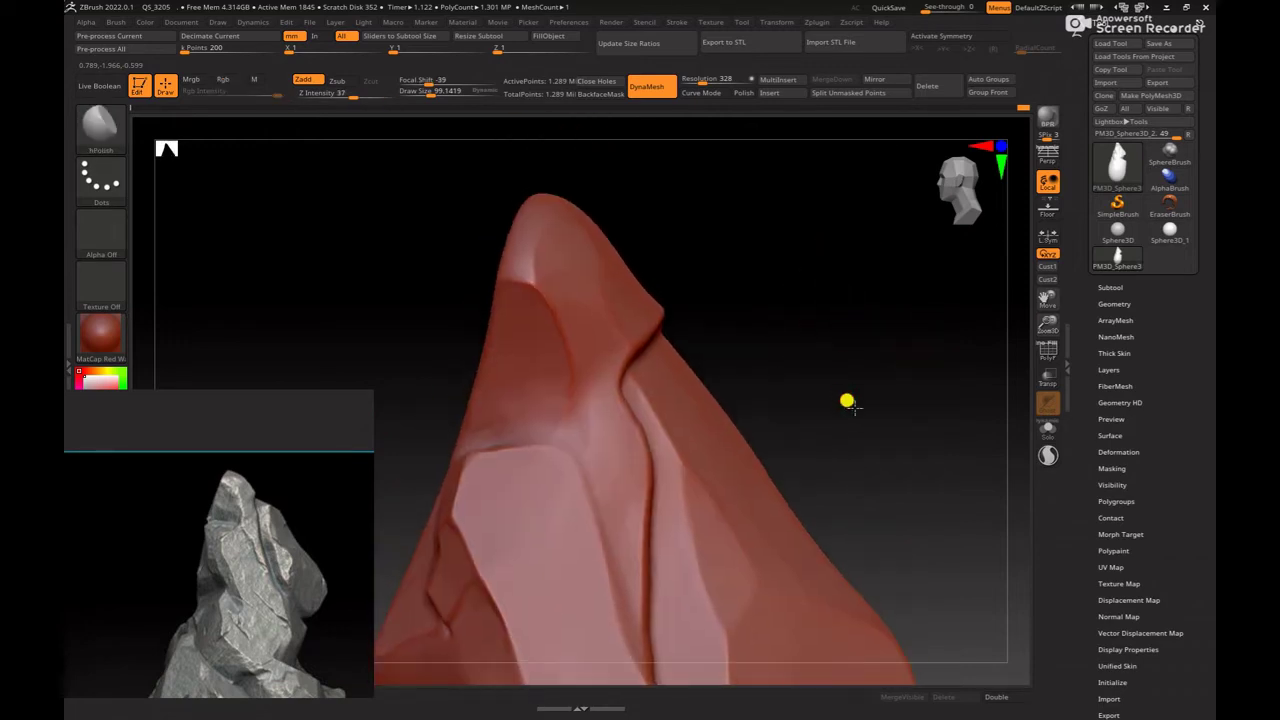
pyautogui.press('b')
pyautogui.press('m')
pyautogui.press('v')
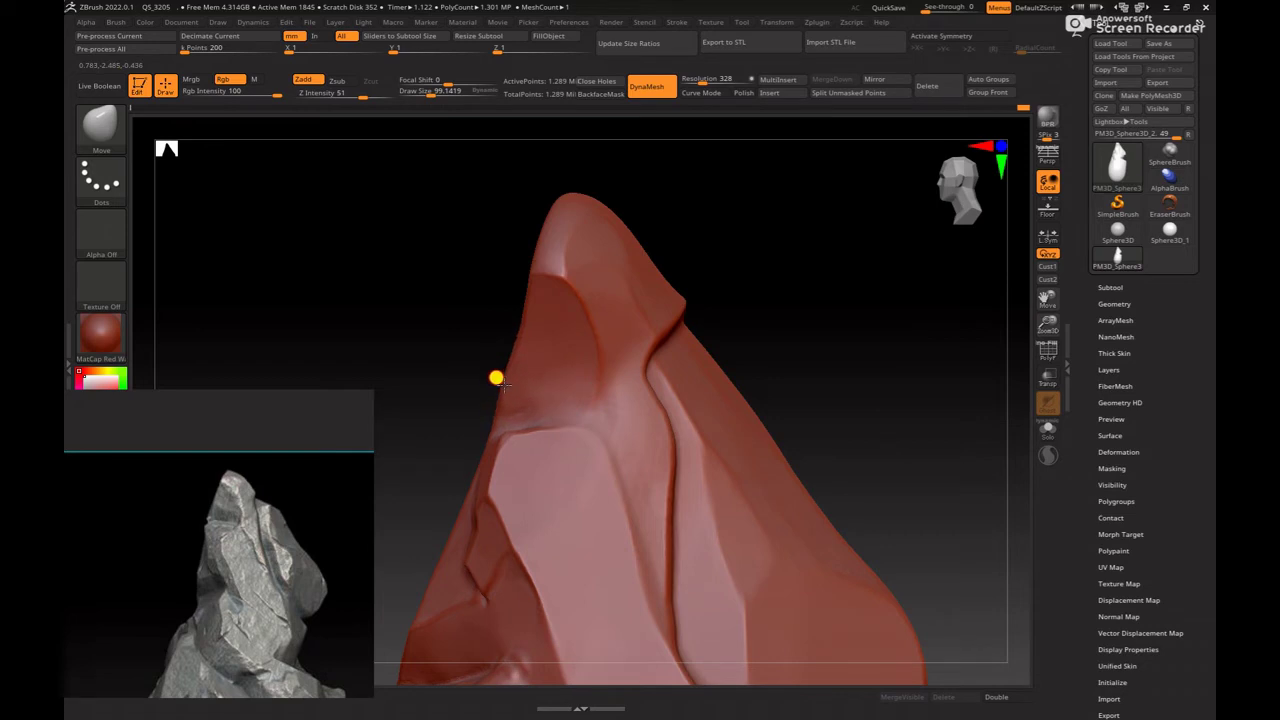
pyautogui.moveTo(500, 363)
pyautogui.mouseDown()
pyautogui.moveTo(523, 305)
pyautogui.moveTo(474, 263)
pyautogui.mouseUp()
pyautogui.hotkey('ctrl', 'z')
# Step: Switch to hPolish and flatten the peak's planes seen from lower down
pyautogui.press('b')
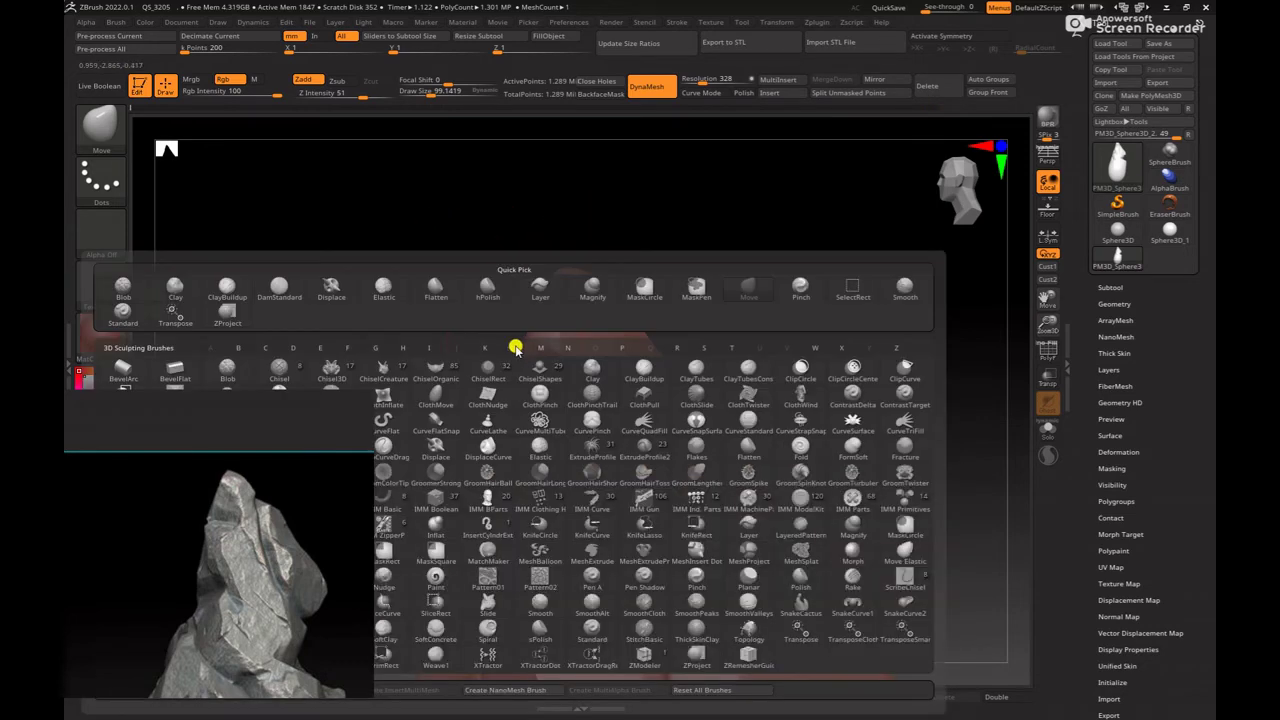
pyautogui.press('h')
pyautogui.press('p')
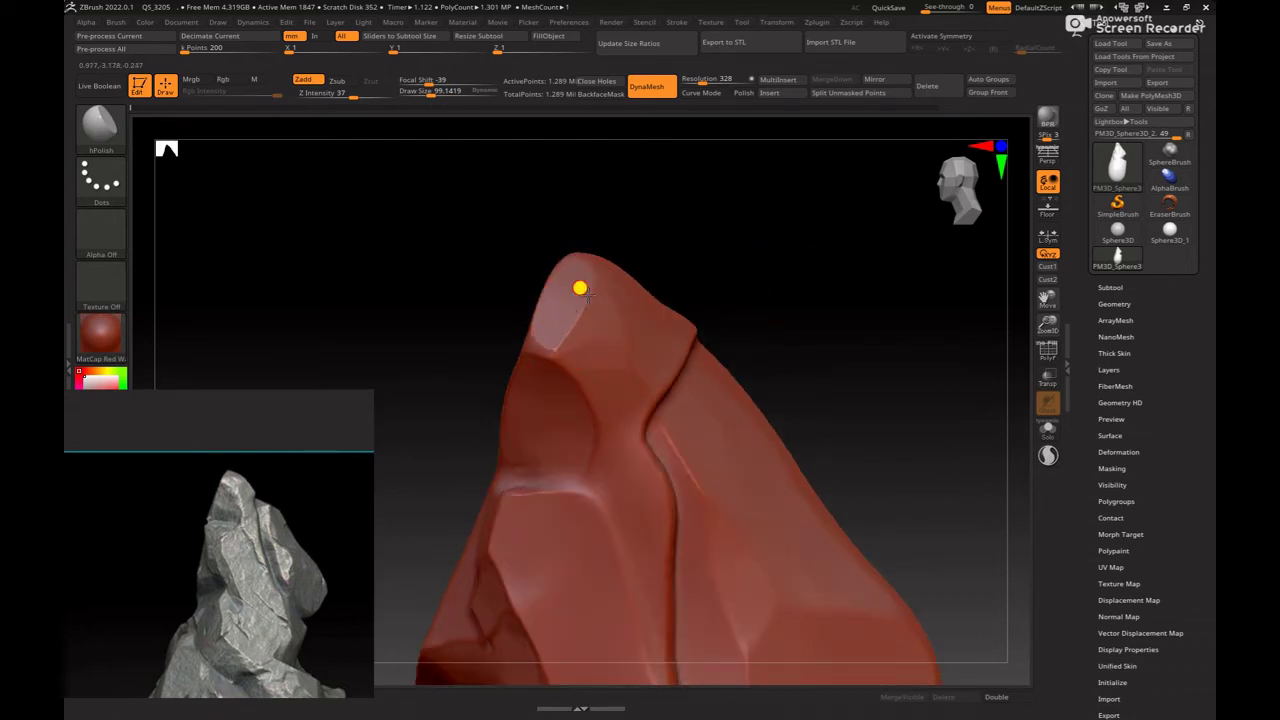
pyautogui.moveTo(580, 289); pyautogui.dragTo(766, 220)
pyautogui.moveTo(771, 309)
pyautogui.mouseDown()
pyautogui.moveTo(714, 263)
pyautogui.moveTo(809, 379)
pyautogui.moveTo(754, 369)
pyautogui.mouseUp()
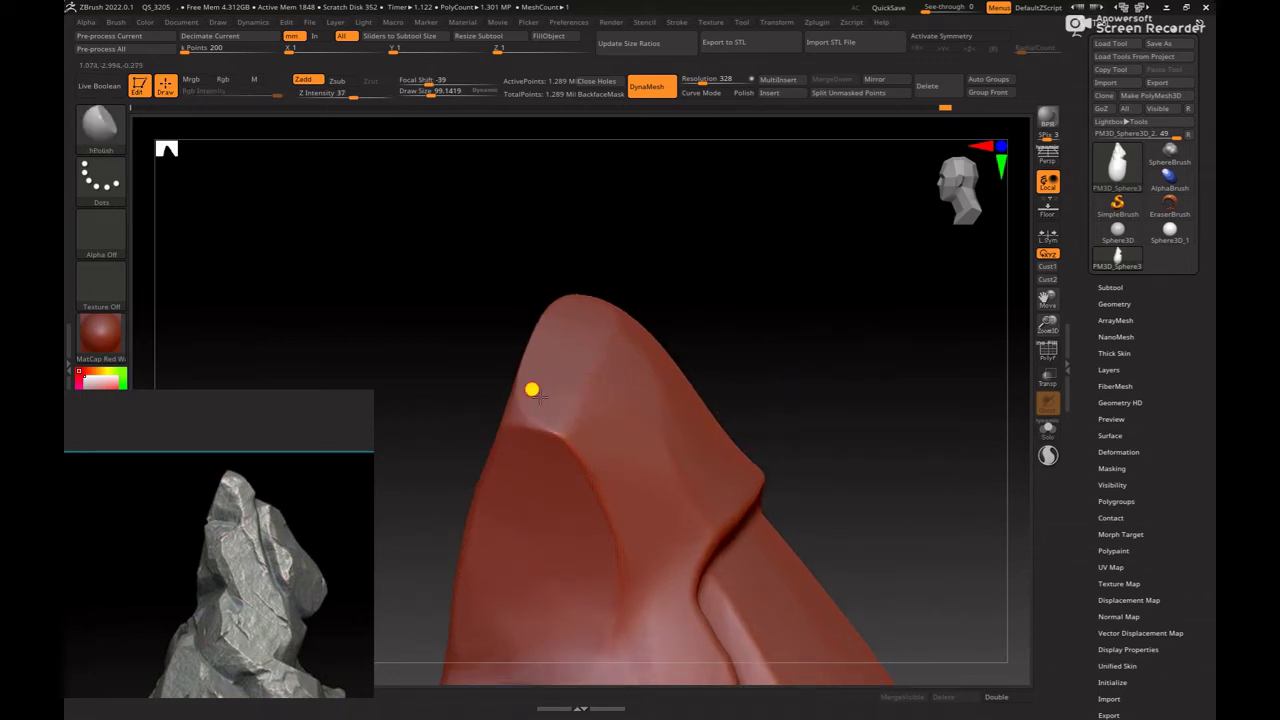
pyautogui.moveTo(758, 310); pyautogui.dragTo(598, 379)
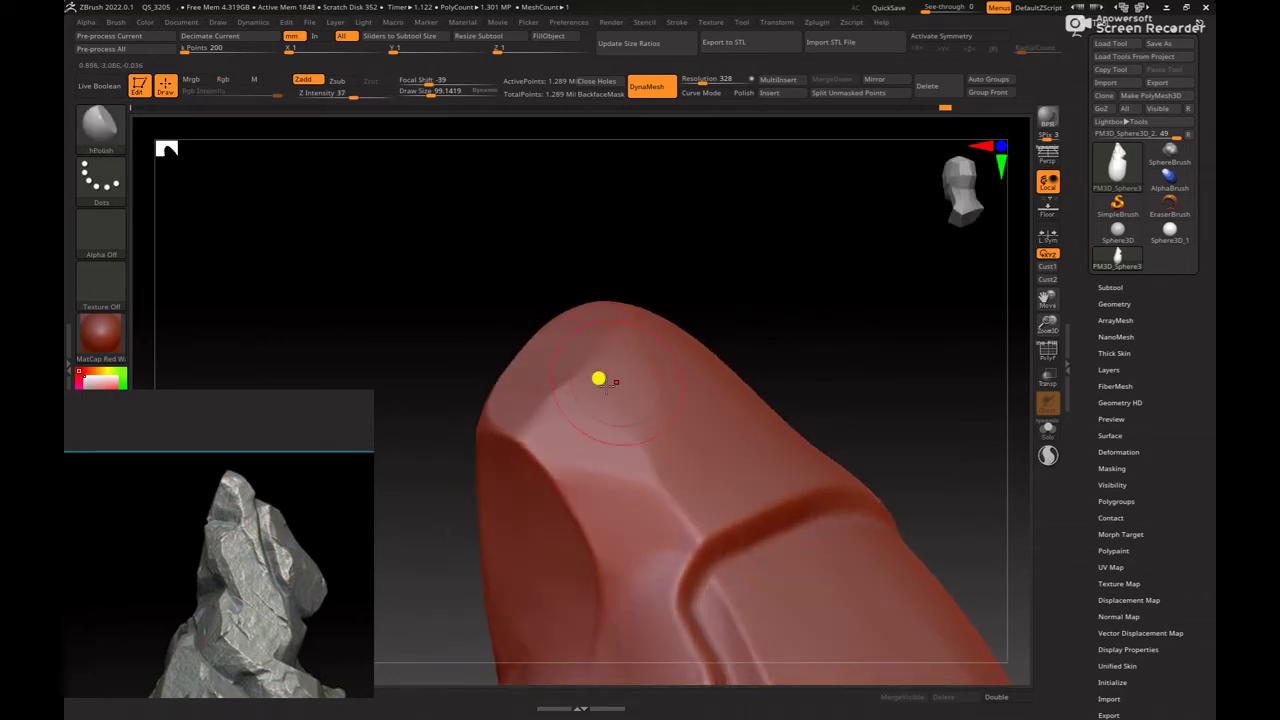
pyautogui.moveTo(780, 371)
pyautogui.mouseDown()
pyautogui.moveTo(789, 366)
pyautogui.moveTo(762, 333)
pyautogui.moveTo(734, 346)
pyautogui.moveTo(834, 434)
pyautogui.moveTo(677, 274)
pyautogui.moveTo(714, 362)
pyautogui.moveTo(911, 543)
pyautogui.moveTo(798, 461)
pyautogui.moveTo(777, 429)
pyautogui.moveTo(800, 463)
pyautogui.moveTo(494, 363)
pyautogui.mouseUp()
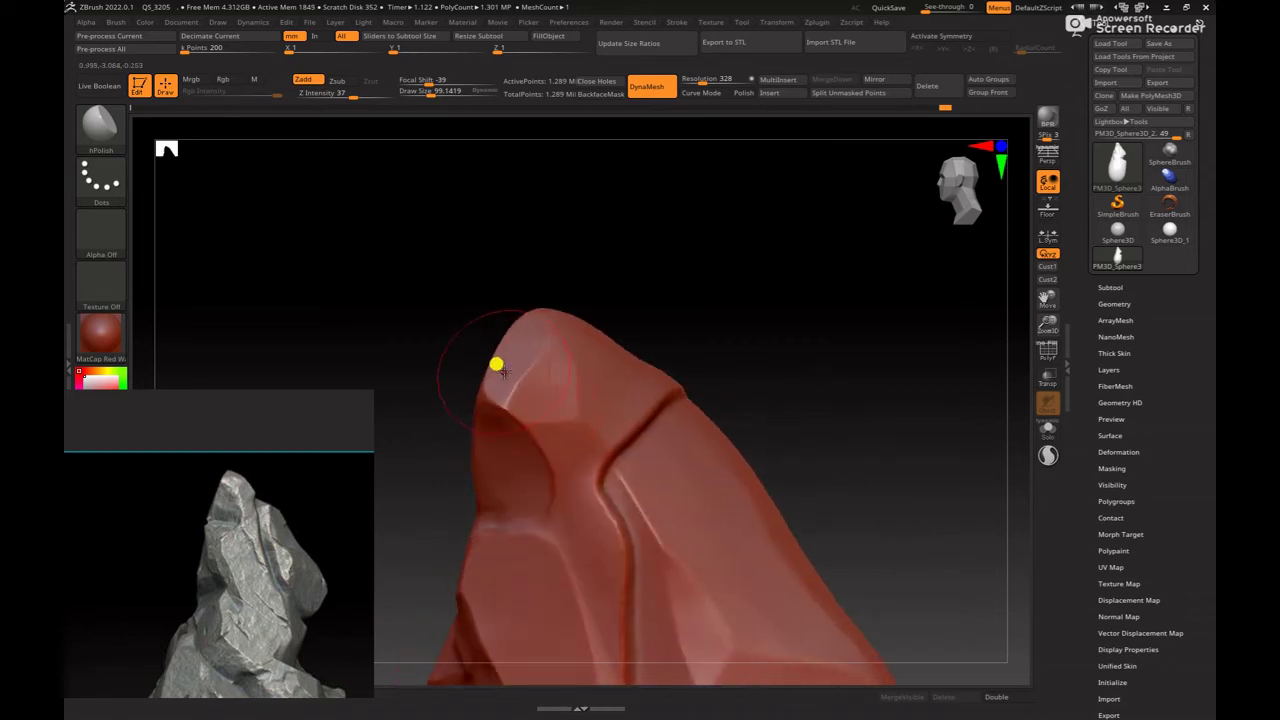
pyautogui.press('ctrl')
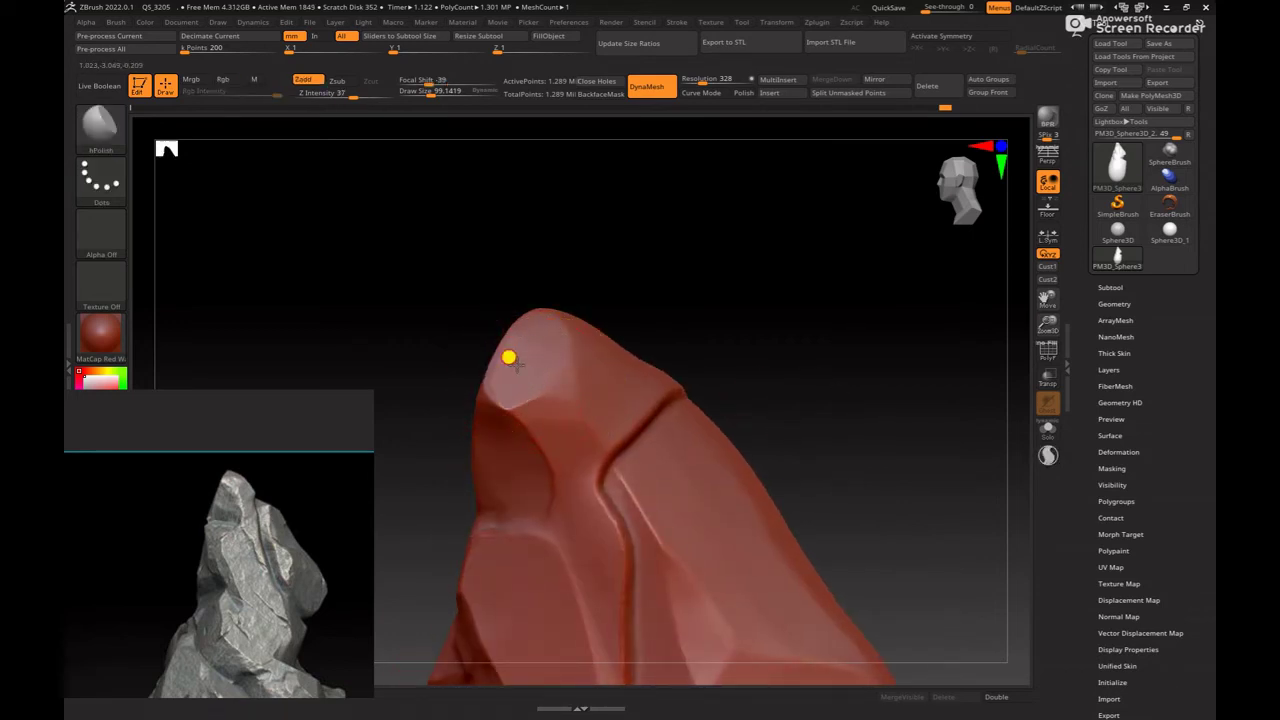
pyautogui.moveTo(509, 357); pyautogui.dragTo(643, 363)
pyautogui.moveTo(763, 380); pyautogui.dragTo(512, 380)
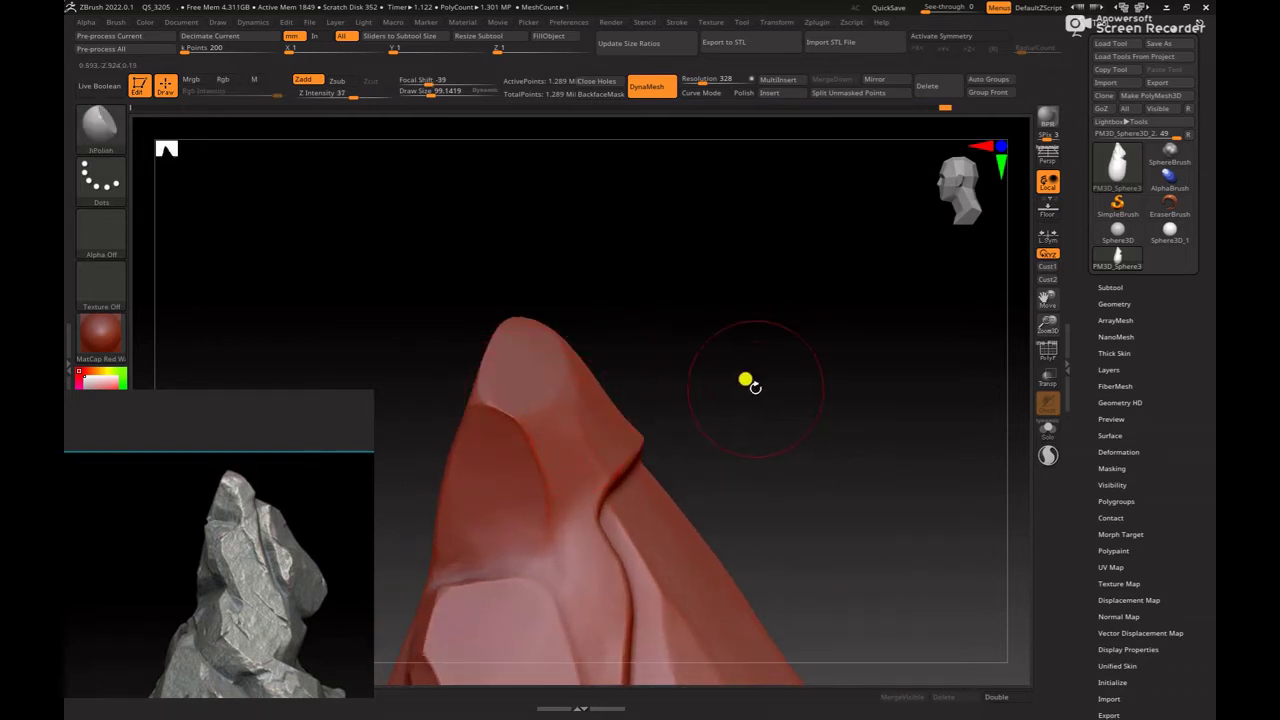
# Step: Alternate between Move and hPolish while orbiting in close on the peak
pyautogui.press('b')
pyautogui.press('m')
pyautogui.press('v')
pyautogui.moveTo(760, 355)
pyautogui.mouseDown()
pyautogui.moveTo(513, 430)
pyautogui.moveTo(543, 429)
pyautogui.mouseUp()
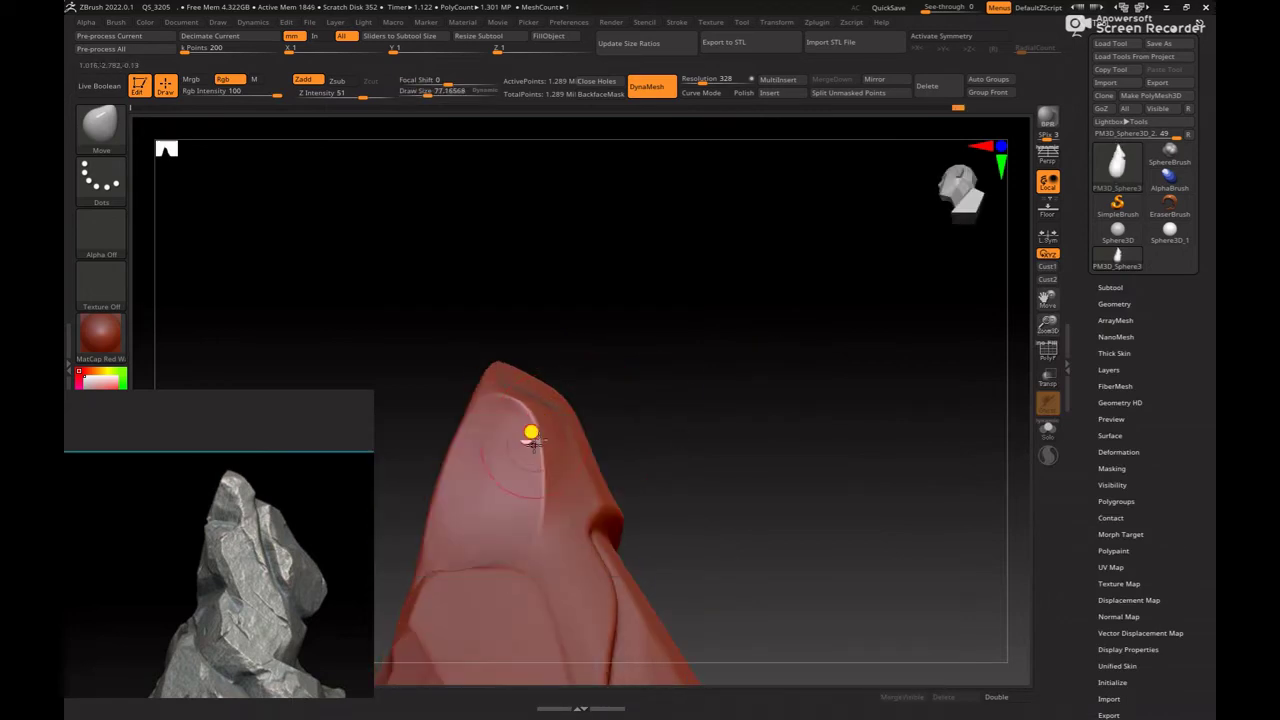
pyautogui.press('b')
pyautogui.press('h')
pyautogui.press('p')
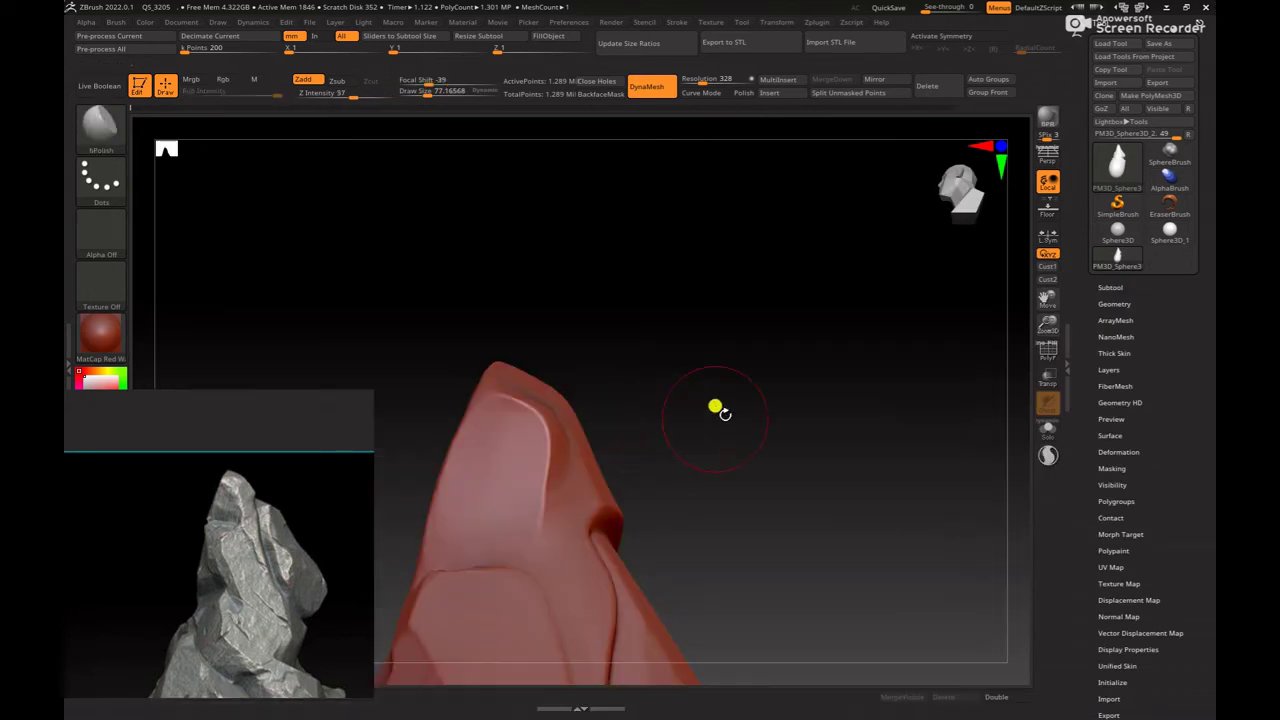
pyautogui.moveTo(714, 408); pyautogui.dragTo(528, 388)
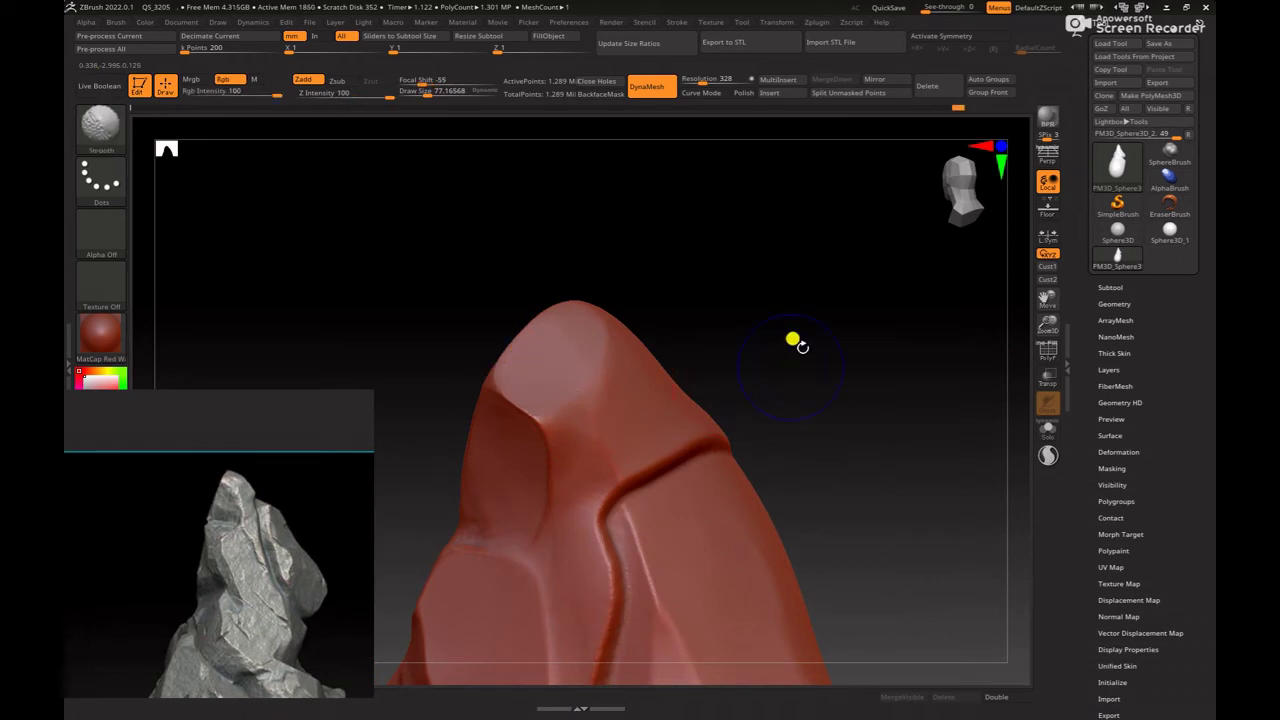
pyautogui.moveTo(791, 337)
pyautogui.mouseDown()
pyautogui.moveTo(557, 379)
pyautogui.moveTo(609, 390)
pyautogui.mouseUp()
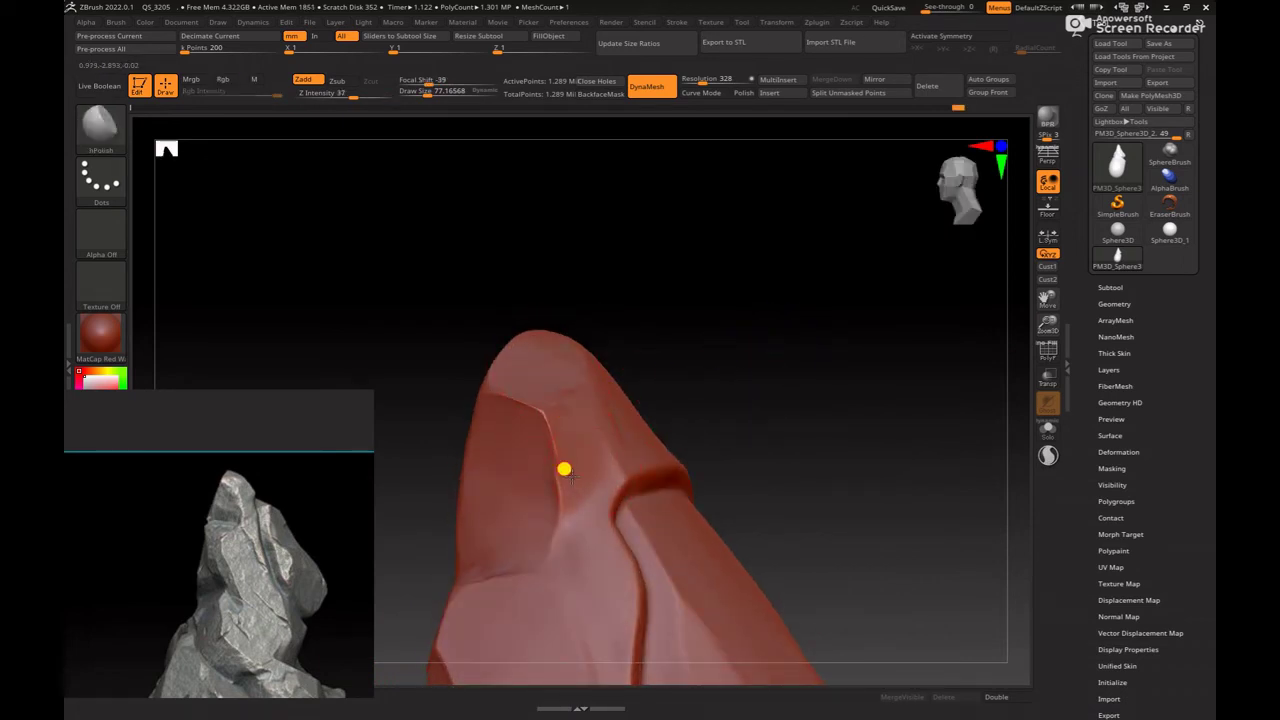
pyautogui.moveTo(538, 414)
pyautogui.mouseDown()
pyautogui.moveTo(740, 380)
pyautogui.moveTo(817, 411)
pyautogui.moveTo(777, 403)
pyautogui.moveTo(847, 405)
pyautogui.moveTo(760, 323)
pyautogui.mouseUp()
# Step: With a resized Move brush, tug a thin sliver of clay near the peak
pyautogui.press('b')
pyautogui.press('m')
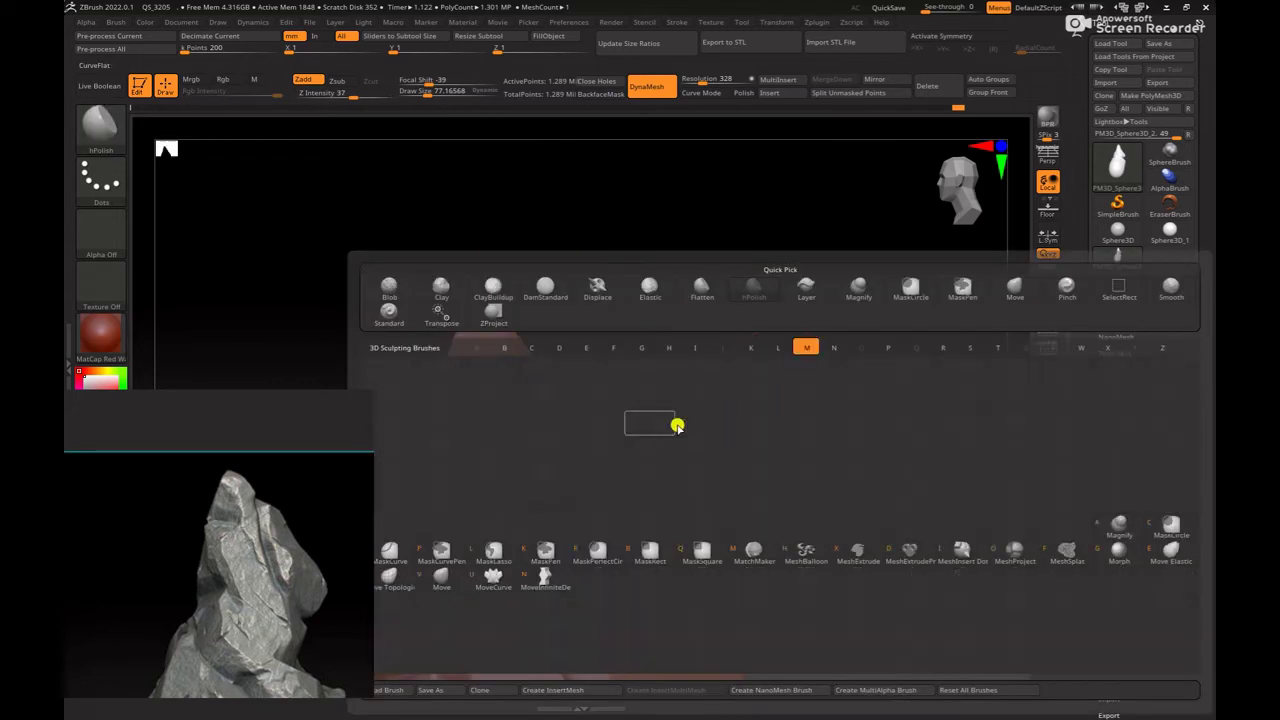
pyautogui.press('v')
pyautogui.press('space')
pyautogui.moveTo(620, 400); pyautogui.dragTo(523, 440)
pyautogui.press('space')
pyautogui.press('space')
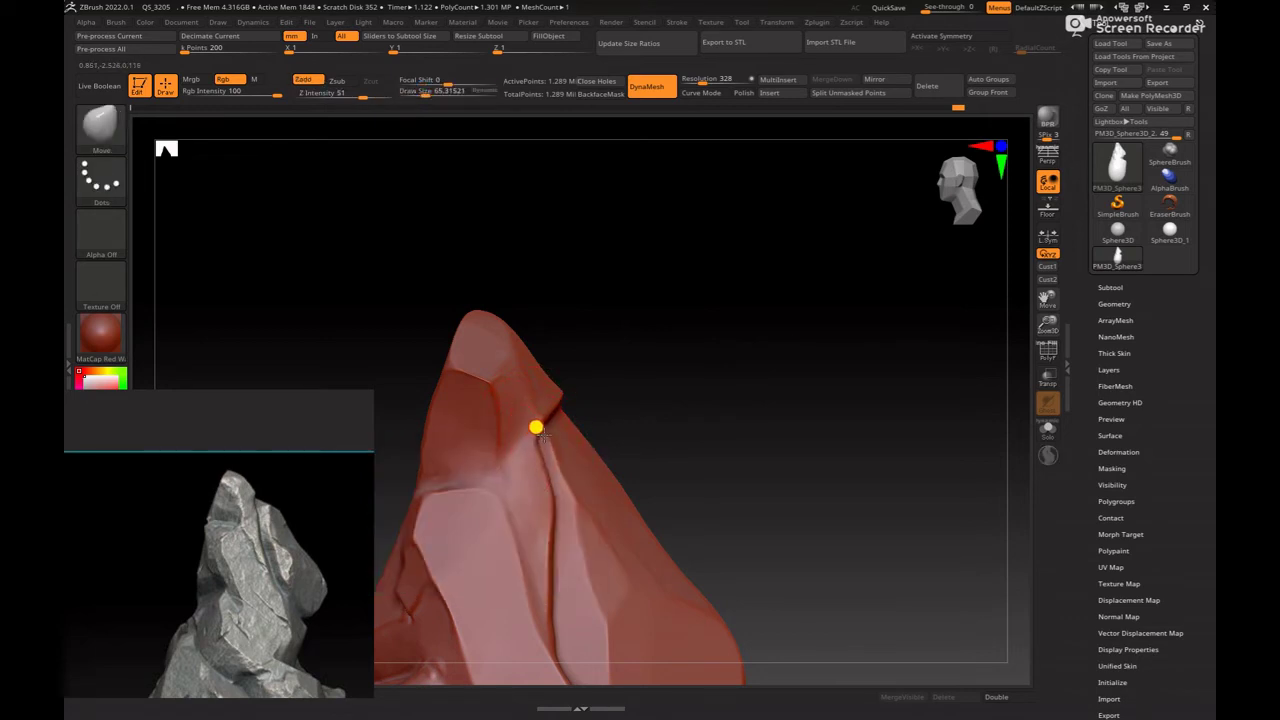
pyautogui.press('shift')
pyautogui.press(']')
pyautogui.moveTo(523, 432)
pyautogui.mouseDown()
pyautogui.moveTo(555, 400)
pyautogui.moveTo(686, 400)
pyautogui.moveTo(562, 410)
pyautogui.moveTo(670, 406)
pyautogui.mouseUp()
pyautogui.moveTo(771, 433)
pyautogui.mouseDown()
pyautogui.moveTo(637, 363)
pyautogui.moveTo(689, 380)
pyautogui.moveTo(700, 443)
pyautogui.moveTo(760, 479)
pyautogui.moveTo(643, 443)
pyautogui.mouseUp()
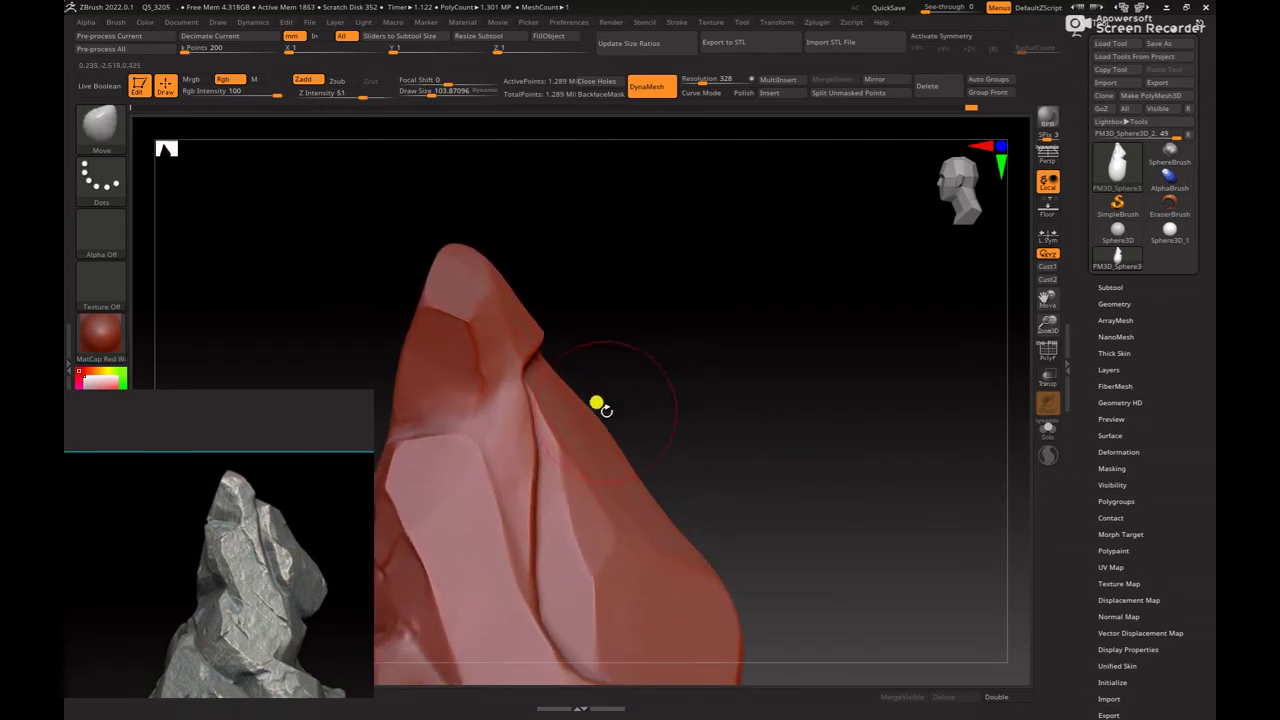
# Step: Mask along the crease below the peak and nudge clay along its edge
pyautogui.press('space')
pyautogui.moveTo(596, 380)
pyautogui.mouseDown()
pyautogui.moveTo(576, 388)
pyautogui.moveTo(691, 323)
pyautogui.moveTo(587, 351)
pyautogui.mouseUp()
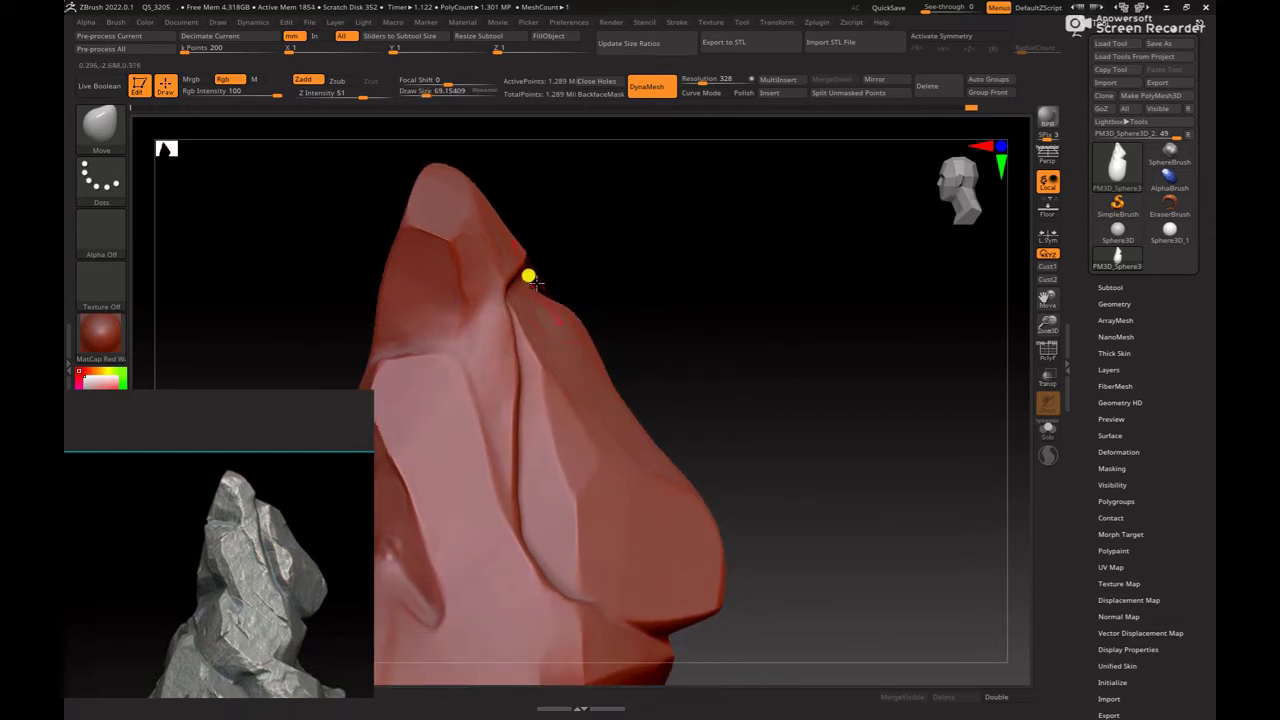
pyautogui.moveTo(652, 283)
pyautogui.mouseDown()
pyautogui.moveTo(763, 380)
pyautogui.moveTo(591, 417)
pyautogui.mouseUp()
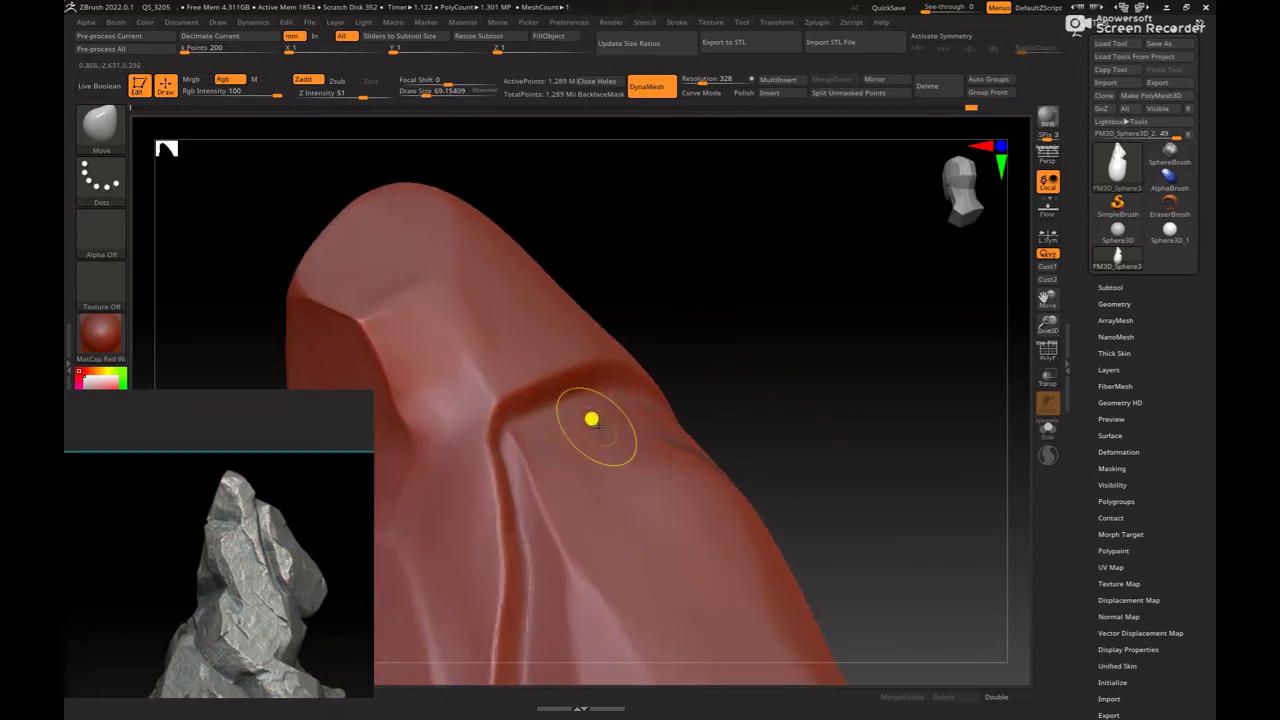
pyautogui.moveTo(500, 418)
pyautogui.keyDown('ctrl'); pyautogui.mouseDown()
pyautogui.moveTo(517, 403)
pyautogui.moveTo(663, 400)
pyautogui.moveTo(400, 203)
pyautogui.mouseUp(); pyautogui.keyUp('ctrl')
pyautogui.moveTo(771, 414); pyautogui.dragTo(769, 421)
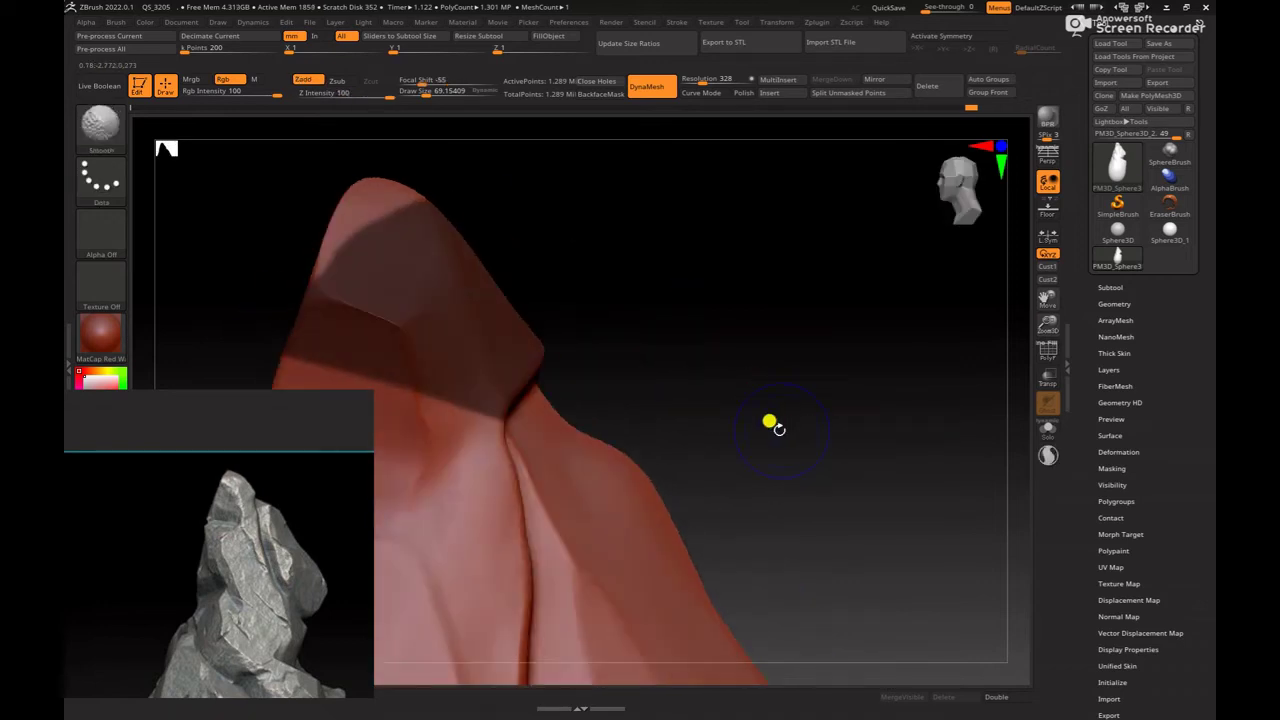
pyautogui.press('shift')
pyautogui.press('b')
pyautogui.press('space')
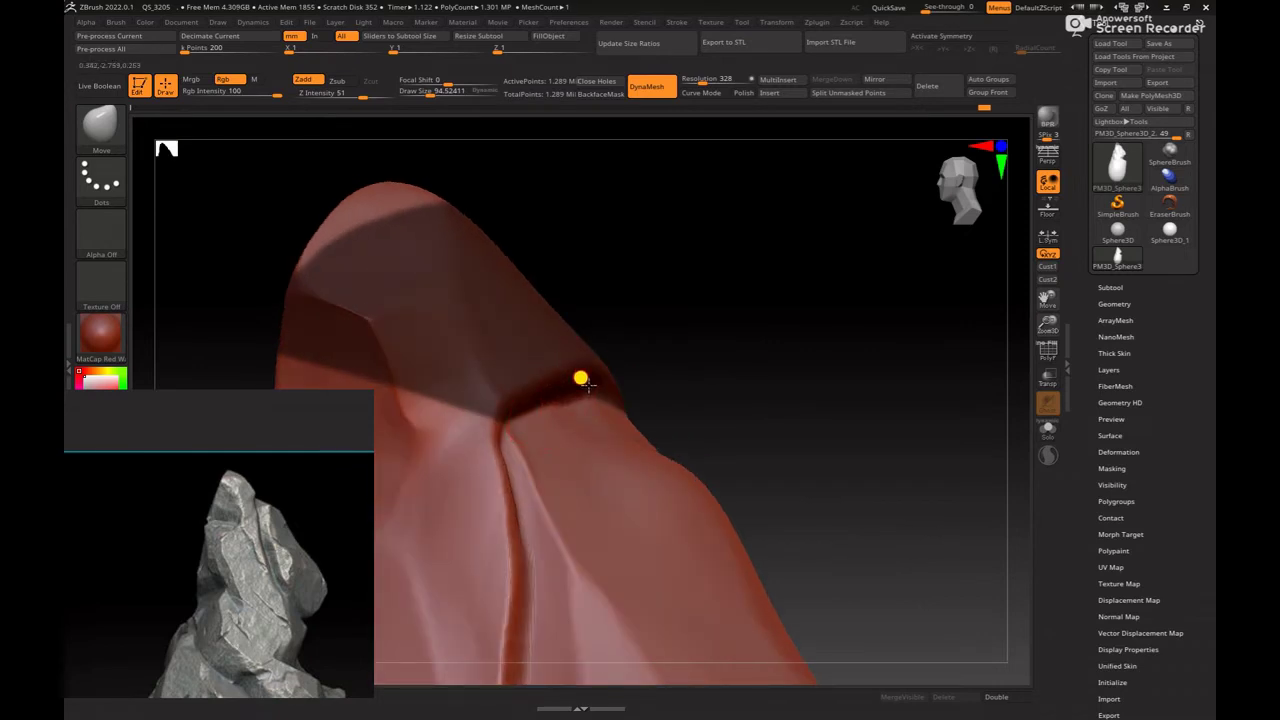
pyautogui.moveTo(651, 371); pyautogui.dragTo(643, 386)
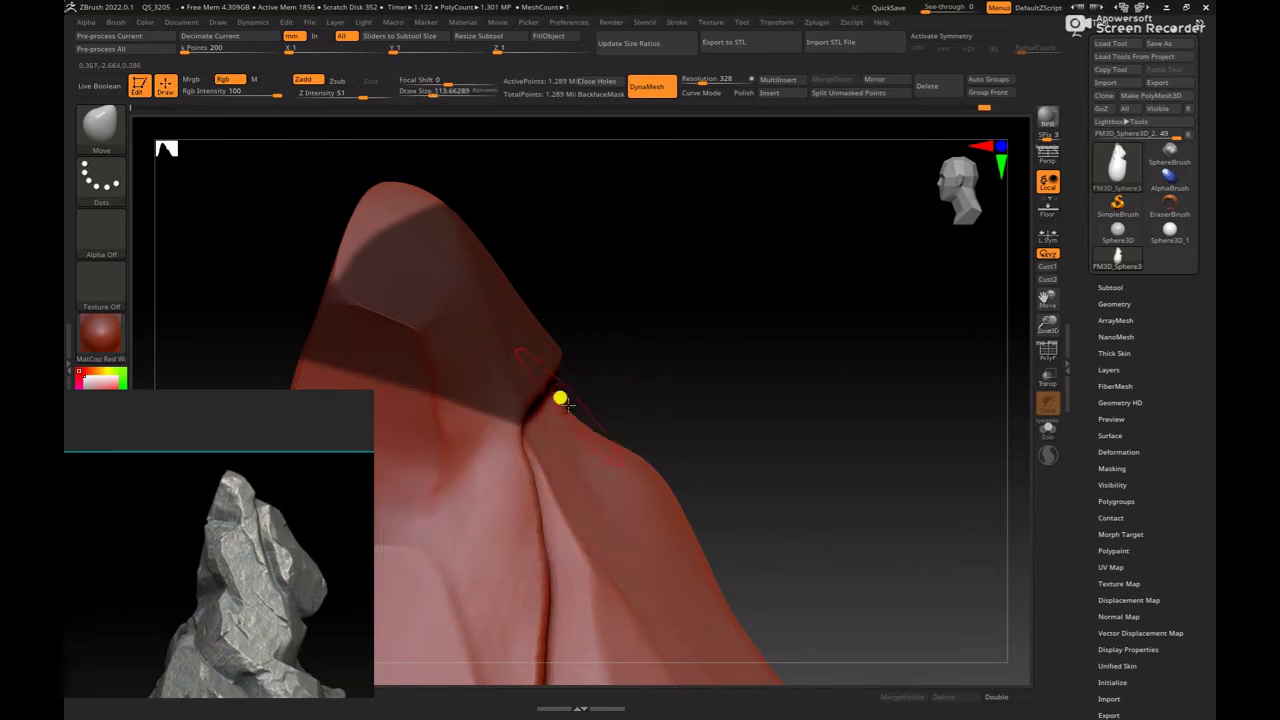
pyautogui.moveTo(597, 380)
pyautogui.mouseDown()
pyautogui.moveTo(573, 386)
pyautogui.moveTo(711, 391)
pyautogui.mouseUp()
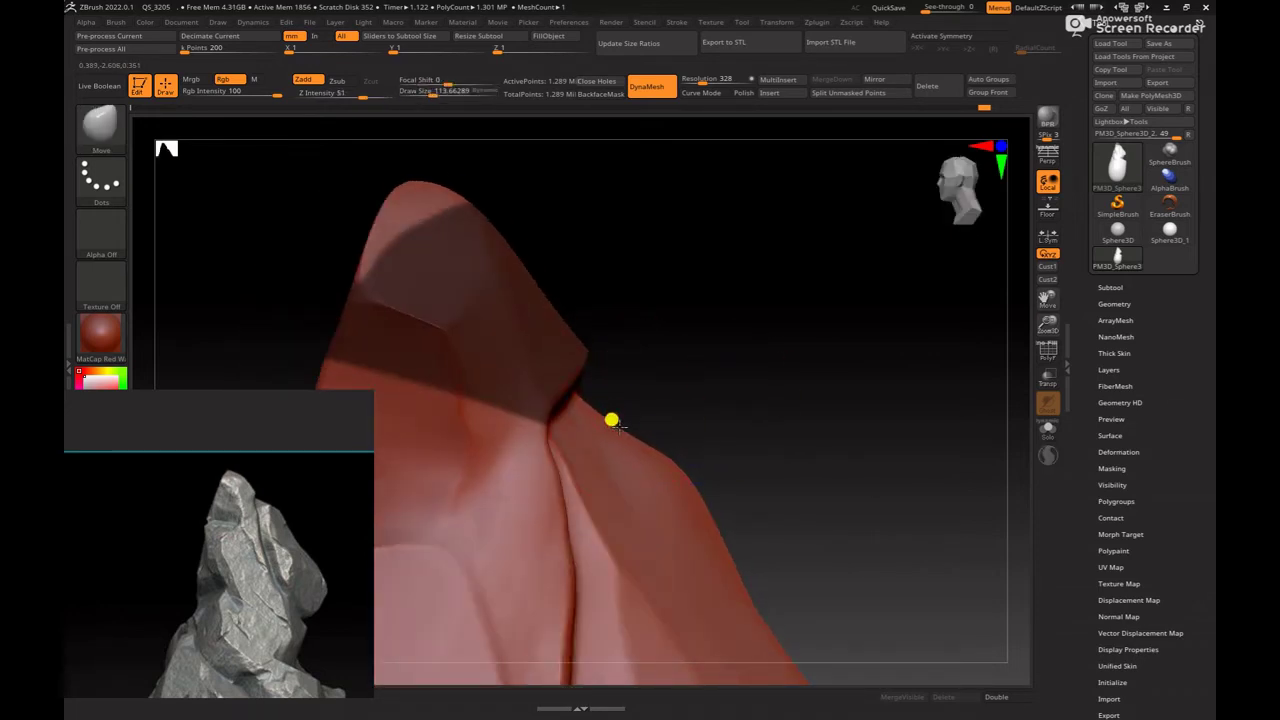
pyautogui.moveTo(666, 428); pyautogui.dragTo(670, 435)
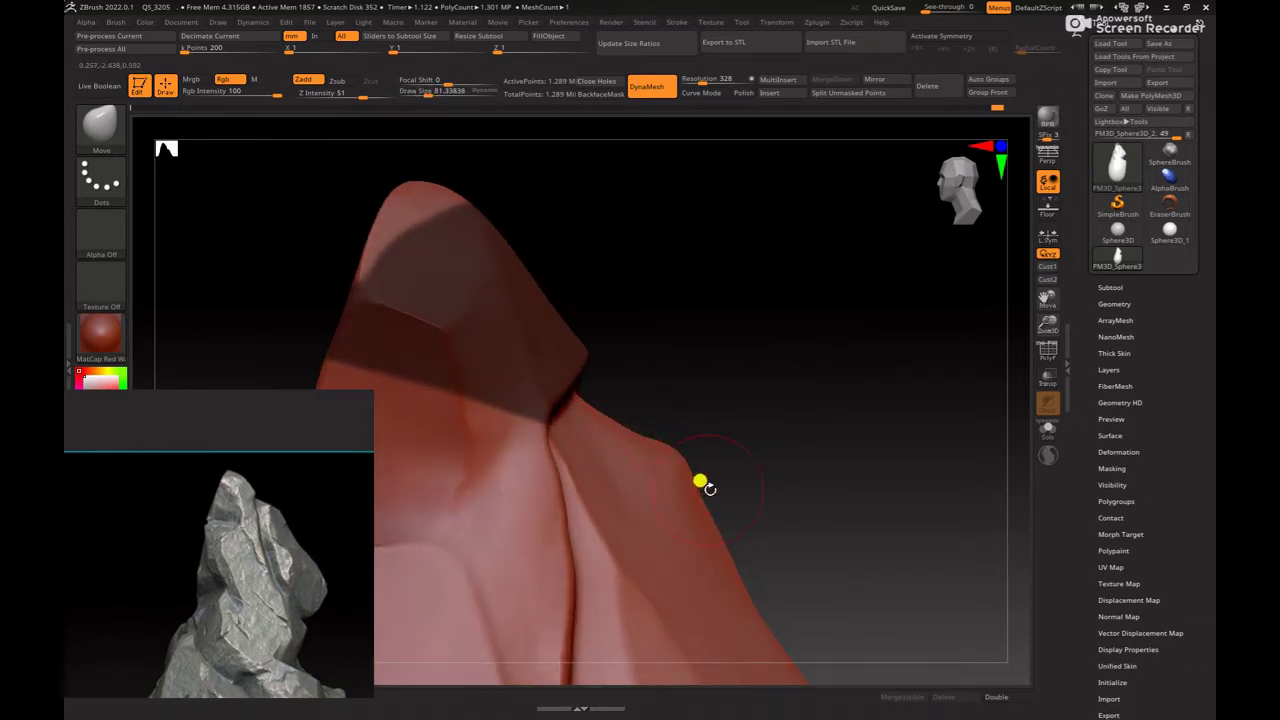
pyautogui.moveTo(700, 482)
pyautogui.mouseDown()
pyautogui.moveTo(677, 400)
pyautogui.moveTo(749, 449)
pyautogui.moveTo(535, 366)
pyautogui.mouseUp()
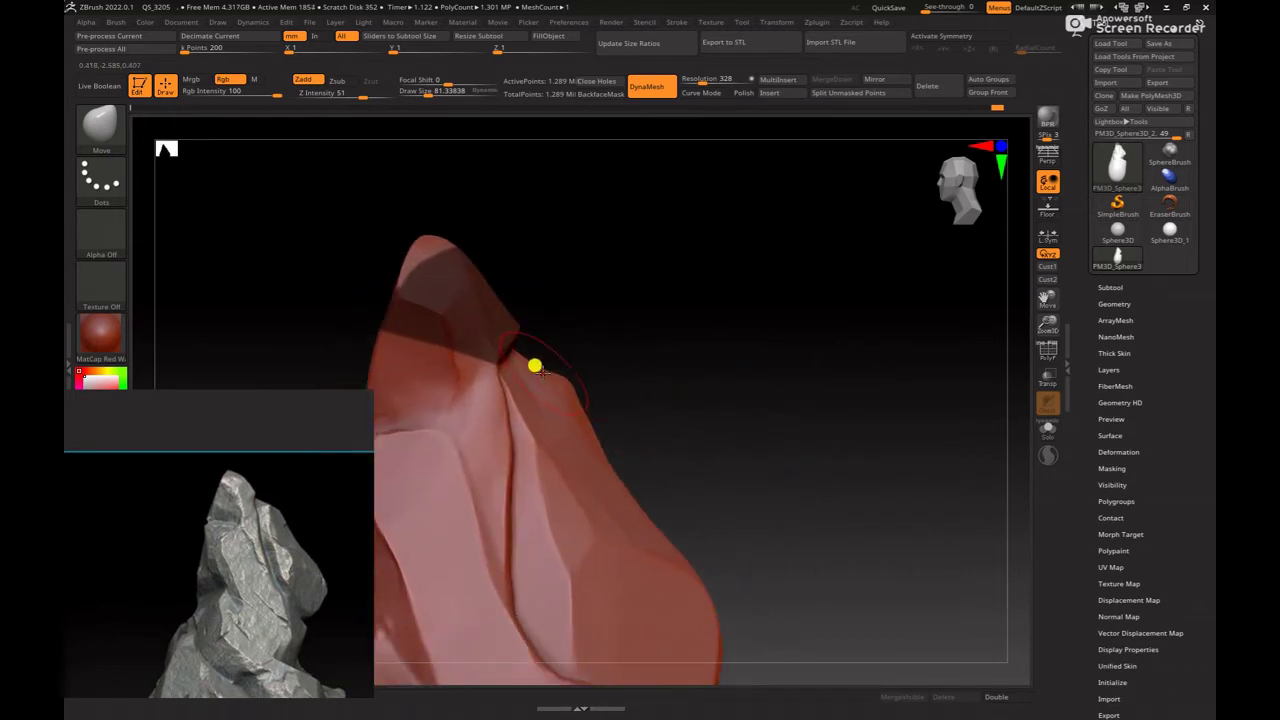
# Step: Check the side and upper planes with hPolish, reducing its size to about 99
pyautogui.press('b')
pyautogui.press('h')
pyautogui.press('p')
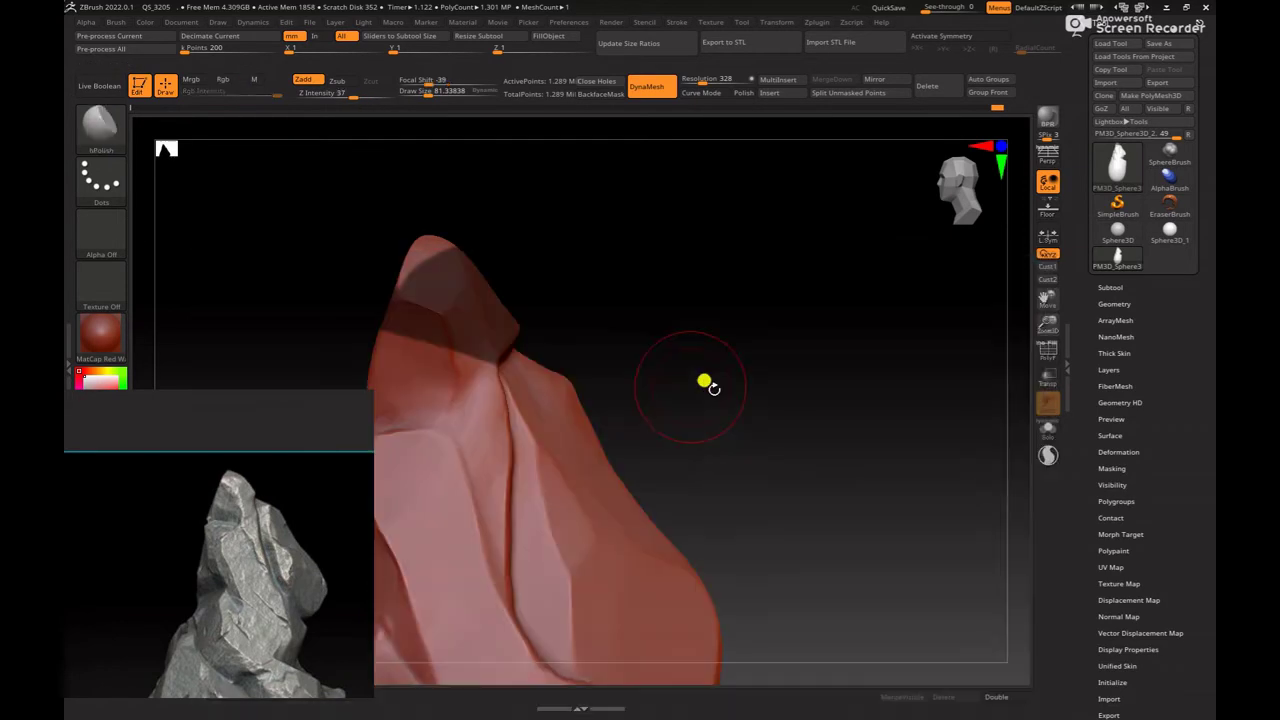
pyautogui.moveTo(706, 380)
pyautogui.mouseDown()
pyautogui.moveTo(603, 401)
pyautogui.moveTo(527, 381)
pyautogui.mouseUp()
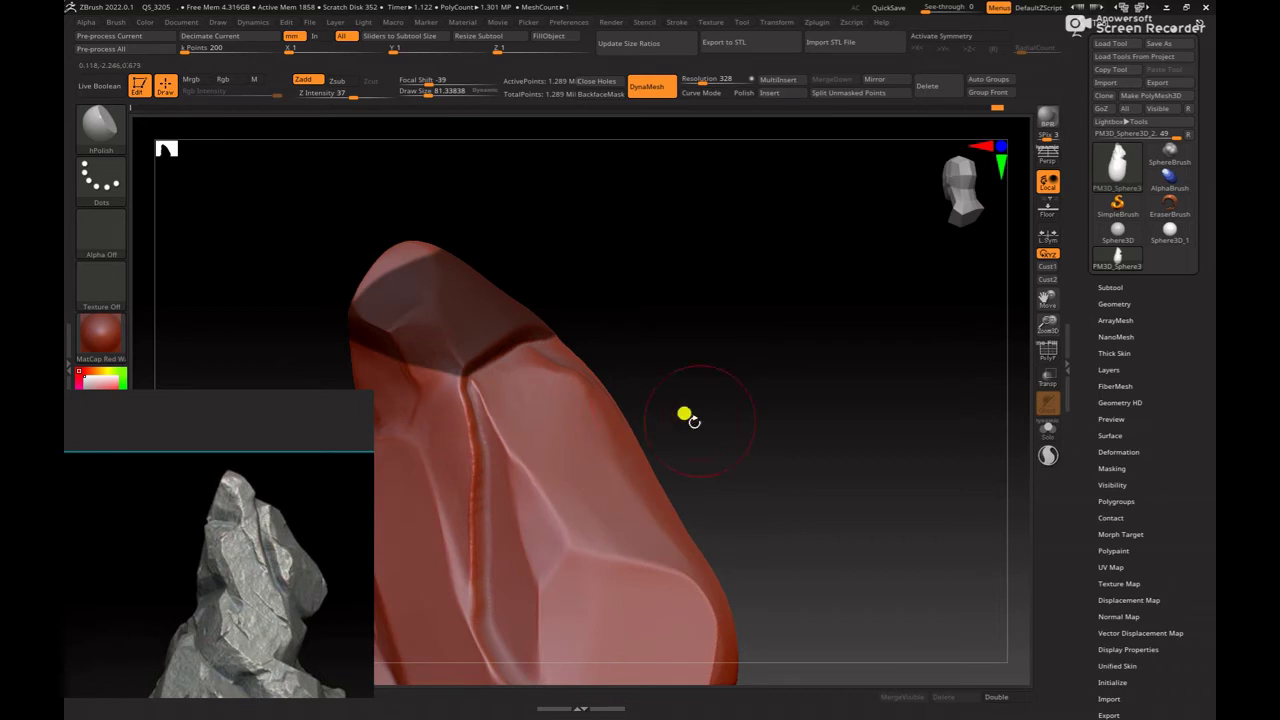
pyautogui.moveTo(684, 414)
pyautogui.mouseDown()
pyautogui.moveTo(751, 417)
pyautogui.moveTo(583, 334)
pyautogui.mouseUp()
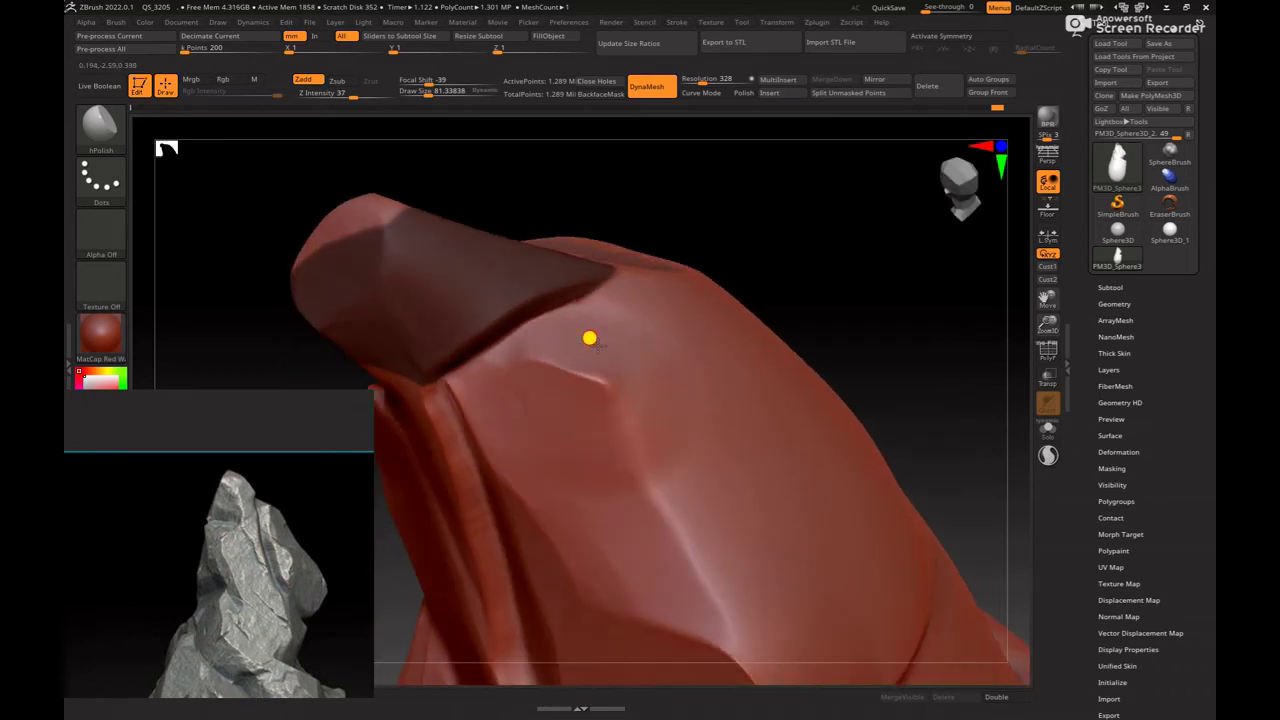
pyautogui.moveTo(848, 350)
pyautogui.mouseDown()
pyautogui.moveTo(834, 309)
pyautogui.moveTo(627, 372)
pyautogui.moveTo(837, 351)
pyautogui.moveTo(652, 416)
pyautogui.mouseUp()
pyautogui.moveTo(843, 449)
pyautogui.mouseDown()
pyautogui.moveTo(711, 343)
pyautogui.moveTo(757, 423)
pyautogui.moveTo(823, 380)
pyautogui.moveTo(717, 380)
pyautogui.moveTo(603, 439)
pyautogui.mouseUp()
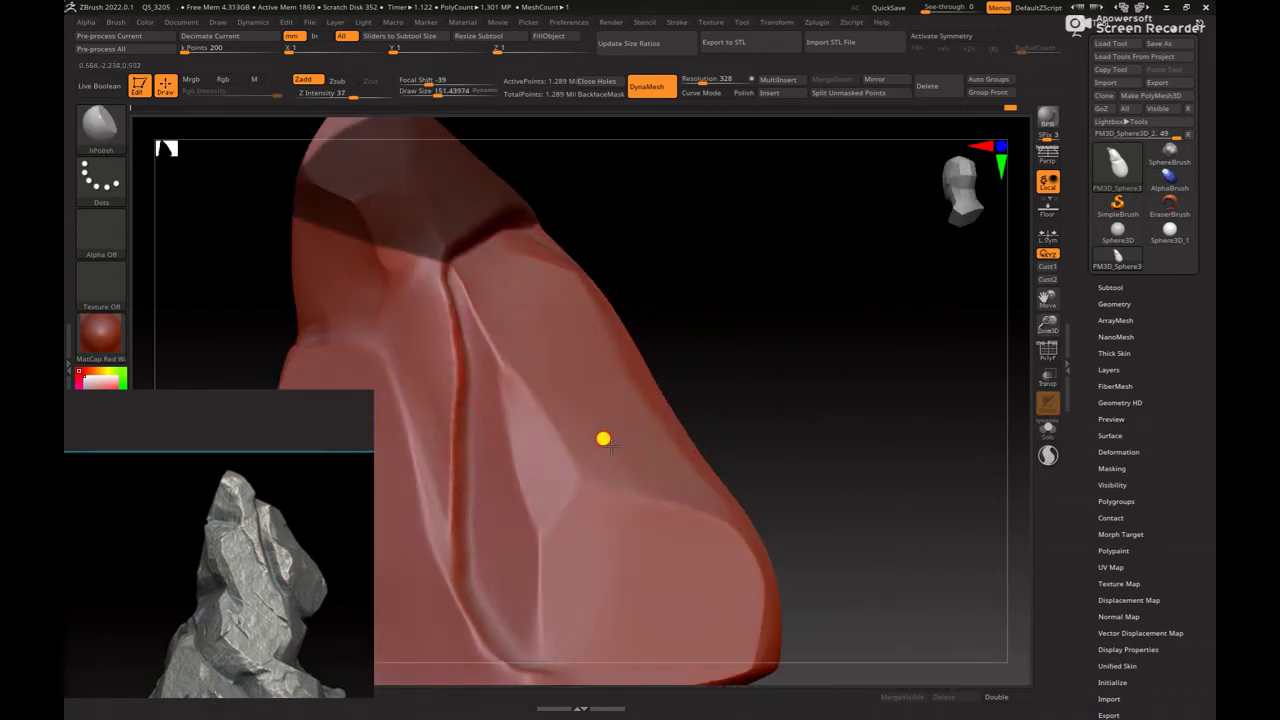
pyautogui.moveTo(783, 396); pyautogui.dragTo(683, 429)
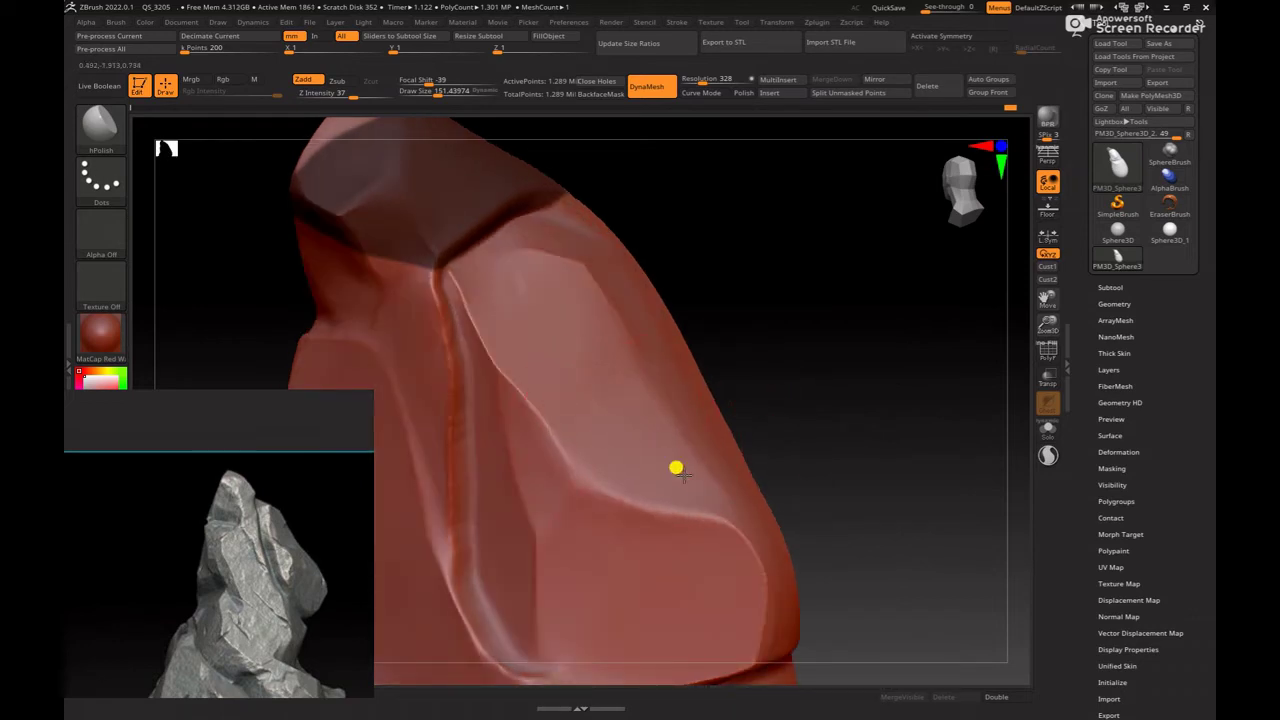
pyautogui.moveTo(832, 462)
pyautogui.mouseDown()
pyautogui.moveTo(826, 426)
pyautogui.moveTo(597, 422)
pyautogui.mouseUp()
pyautogui.rightClick(597, 422)
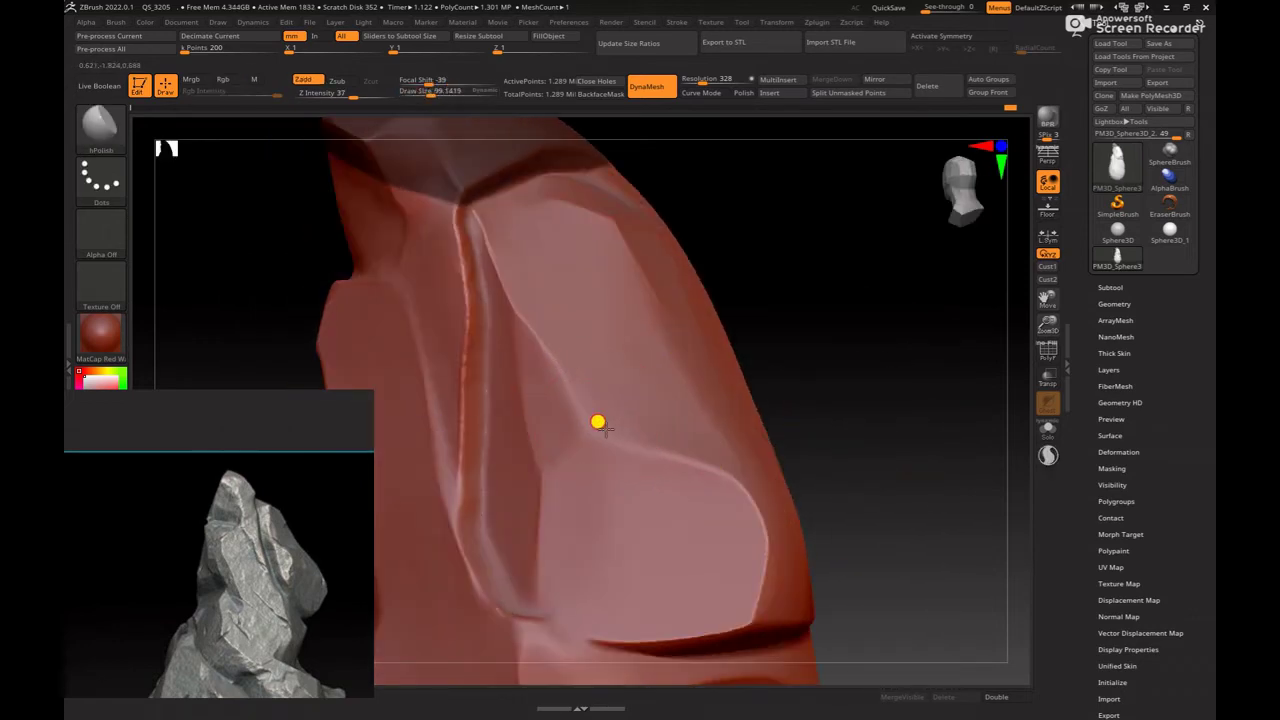
pyautogui.moveTo(793, 400); pyautogui.dragTo(608, 456)
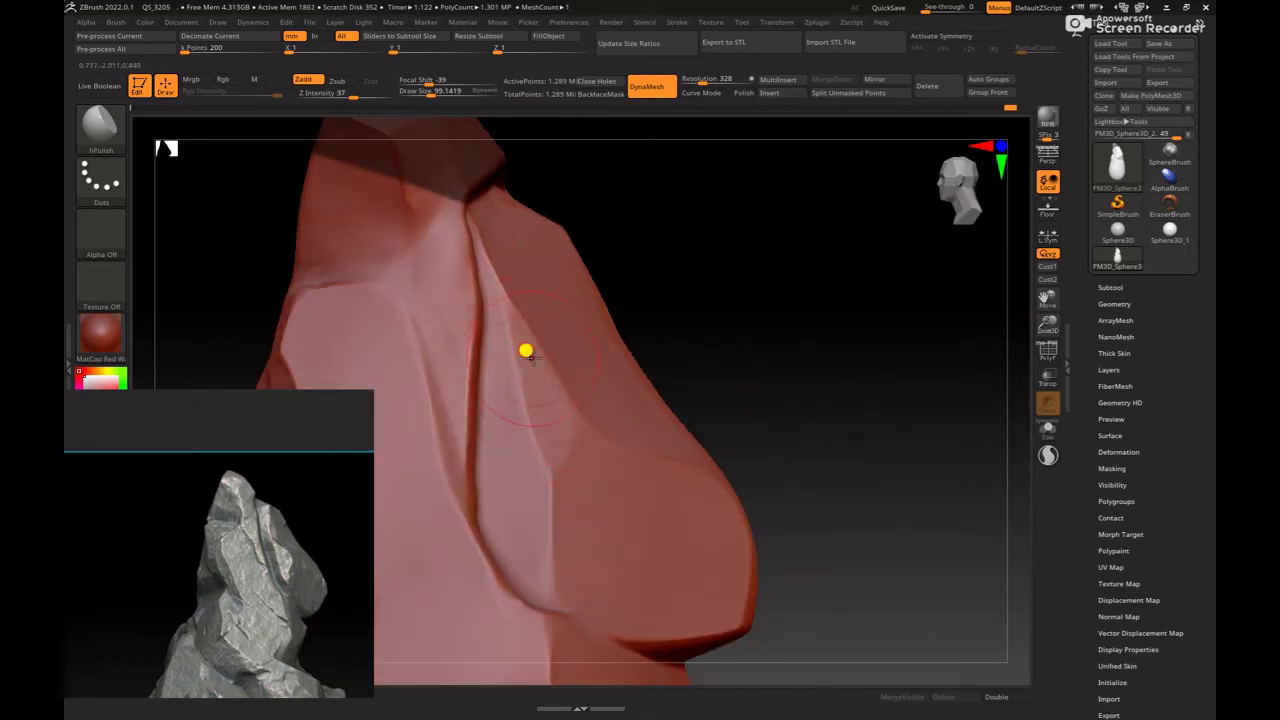
pyautogui.moveTo(571, 440)
pyautogui.mouseDown()
pyautogui.moveTo(911, 480)
pyautogui.moveTo(700, 314)
pyautogui.moveTo(737, 326)
pyautogui.moveTo(840, 456)
pyautogui.moveTo(760, 394)
pyautogui.mouseUp()
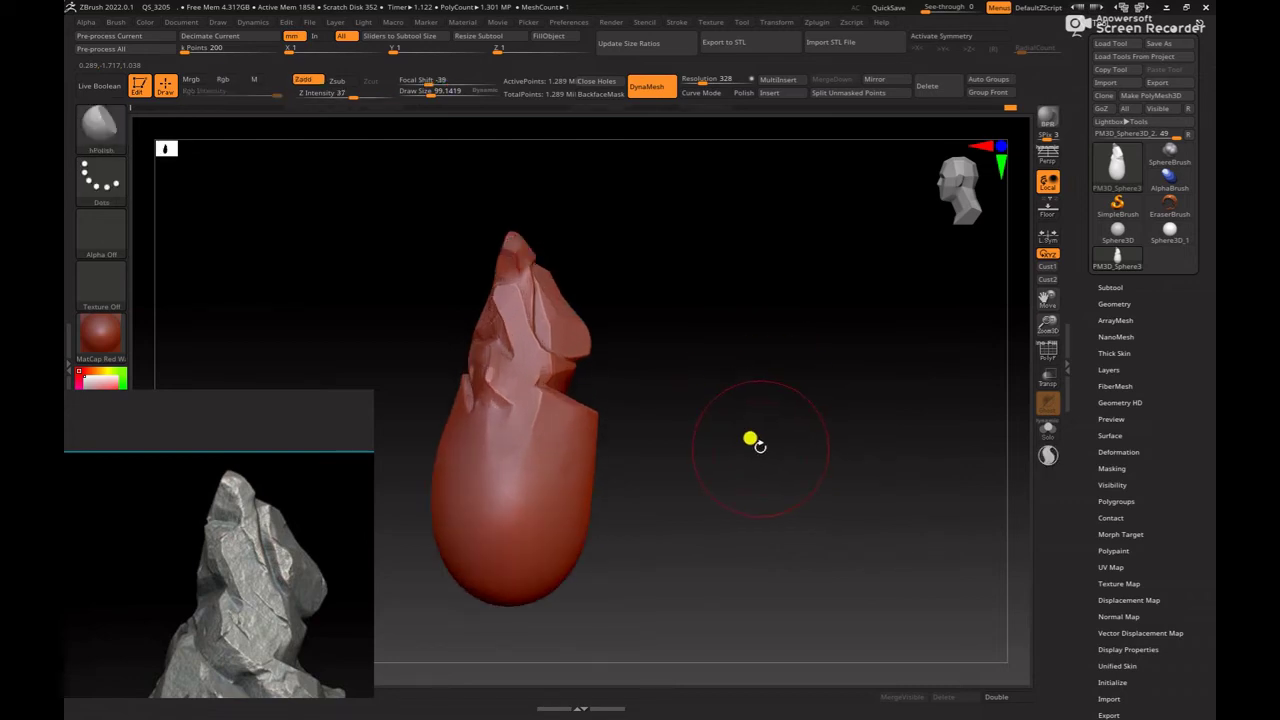
# Step: Switch to the Move brush with a reduced size to adjust the peak
pyautogui.moveTo(749, 437)
pyautogui.mouseDown()
pyautogui.moveTo(738, 476)
pyautogui.moveTo(763, 517)
pyautogui.moveTo(734, 483)
pyautogui.moveTo(757, 411)
pyautogui.moveTo(767, 474)
pyautogui.moveTo(760, 443)
pyautogui.moveTo(791, 434)
pyautogui.moveTo(821, 492)
pyautogui.mouseUp()
pyautogui.press('b')
pyautogui.press('m')
pyautogui.press('v')
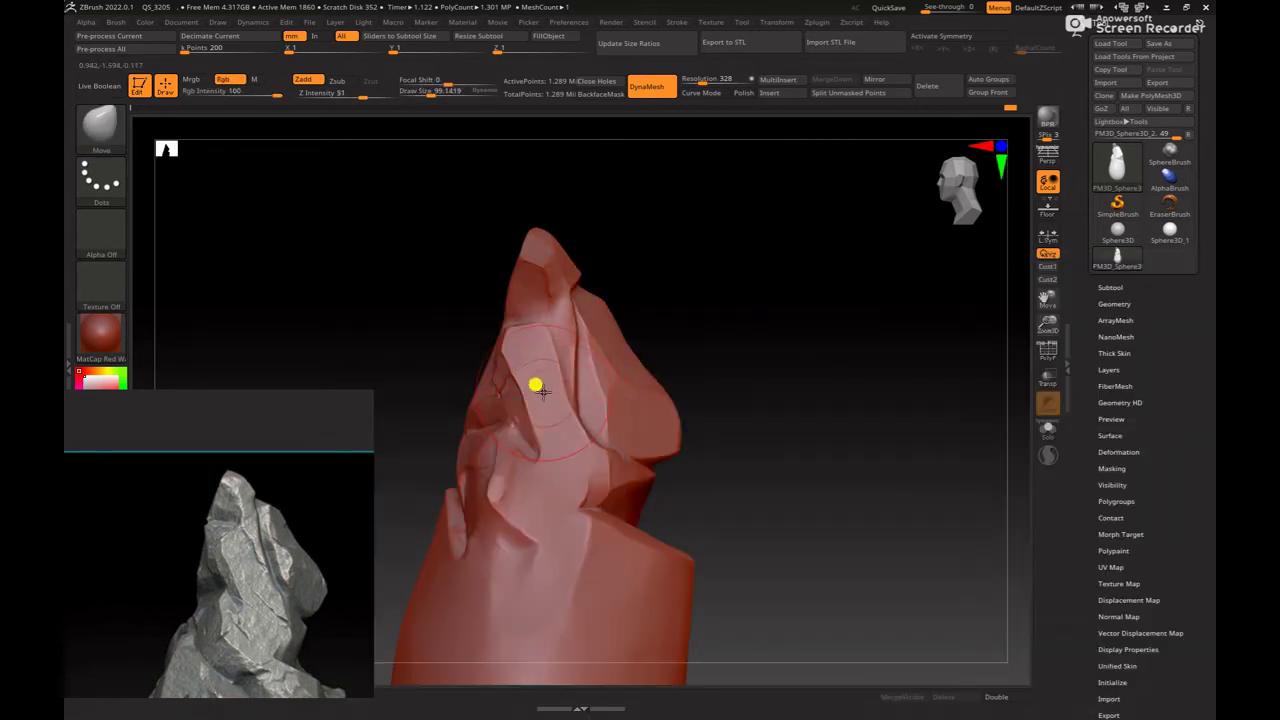
pyautogui.moveTo(716, 337)
pyautogui.mouseDown()
pyautogui.moveTo(760, 334)
pyautogui.moveTo(611, 389)
pyautogui.mouseUp()
pyautogui.press('space')
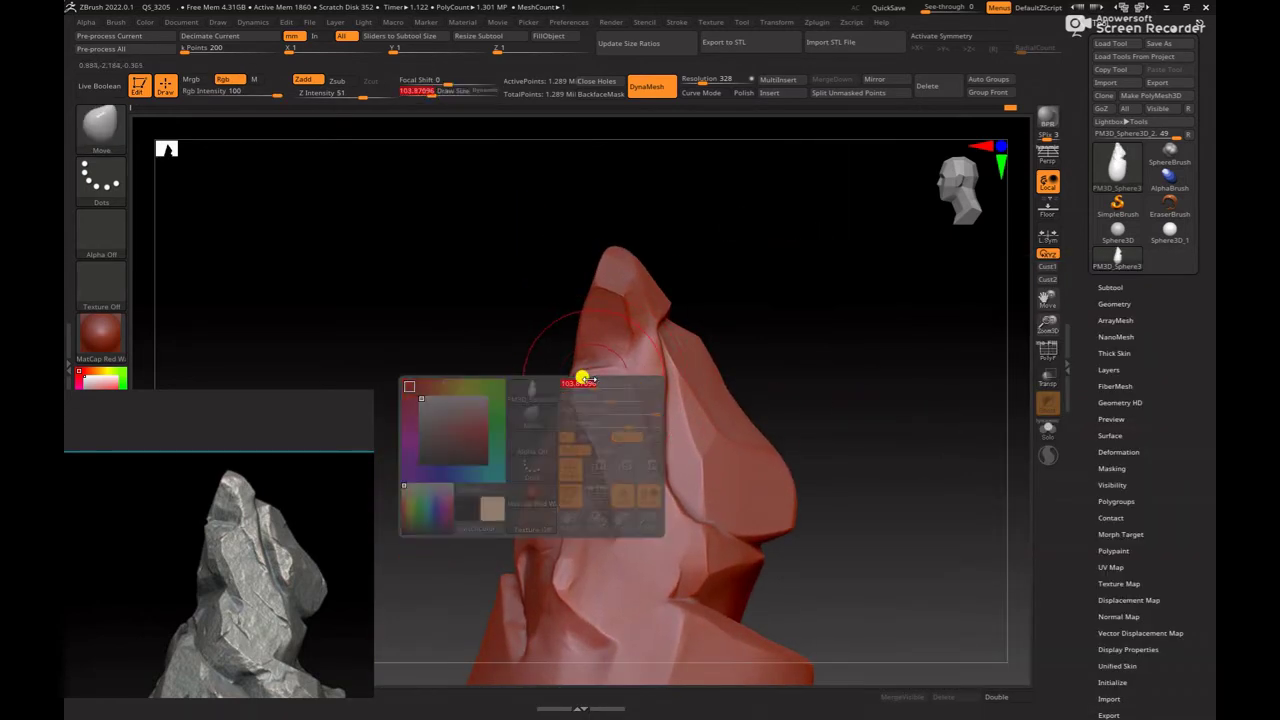
pyautogui.press('space')
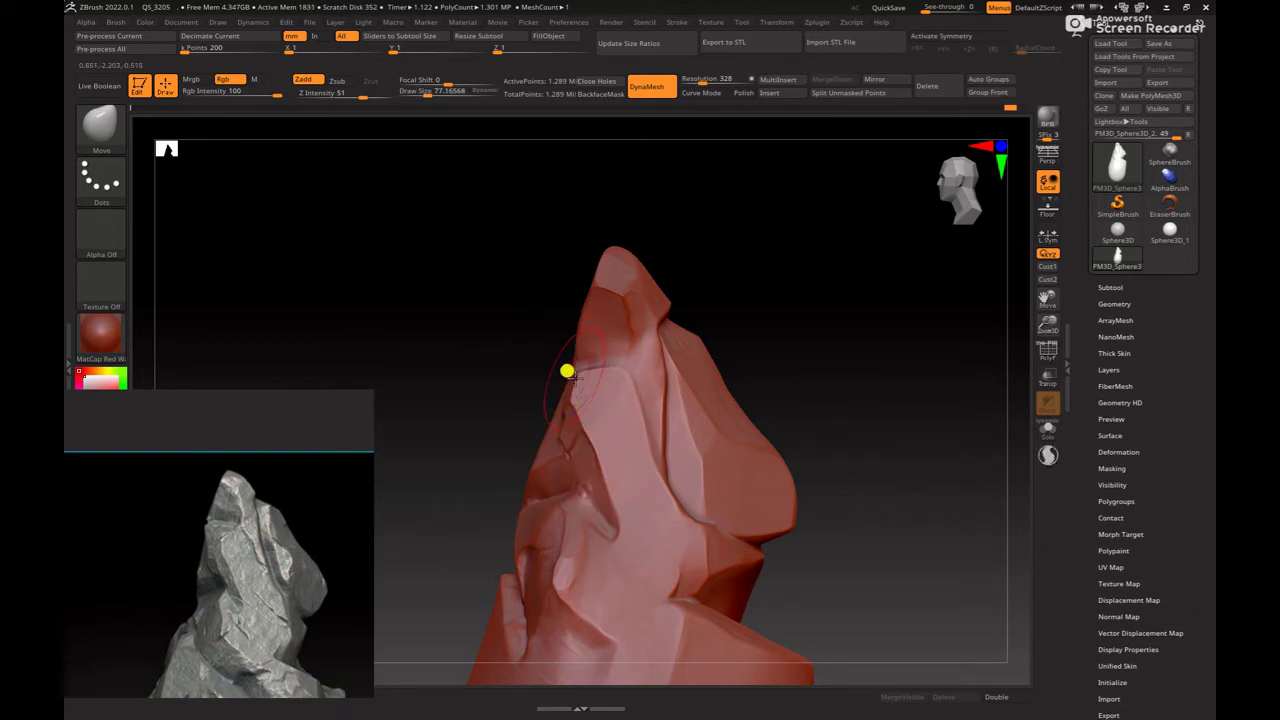
pyautogui.scroll(5, 567, 370)
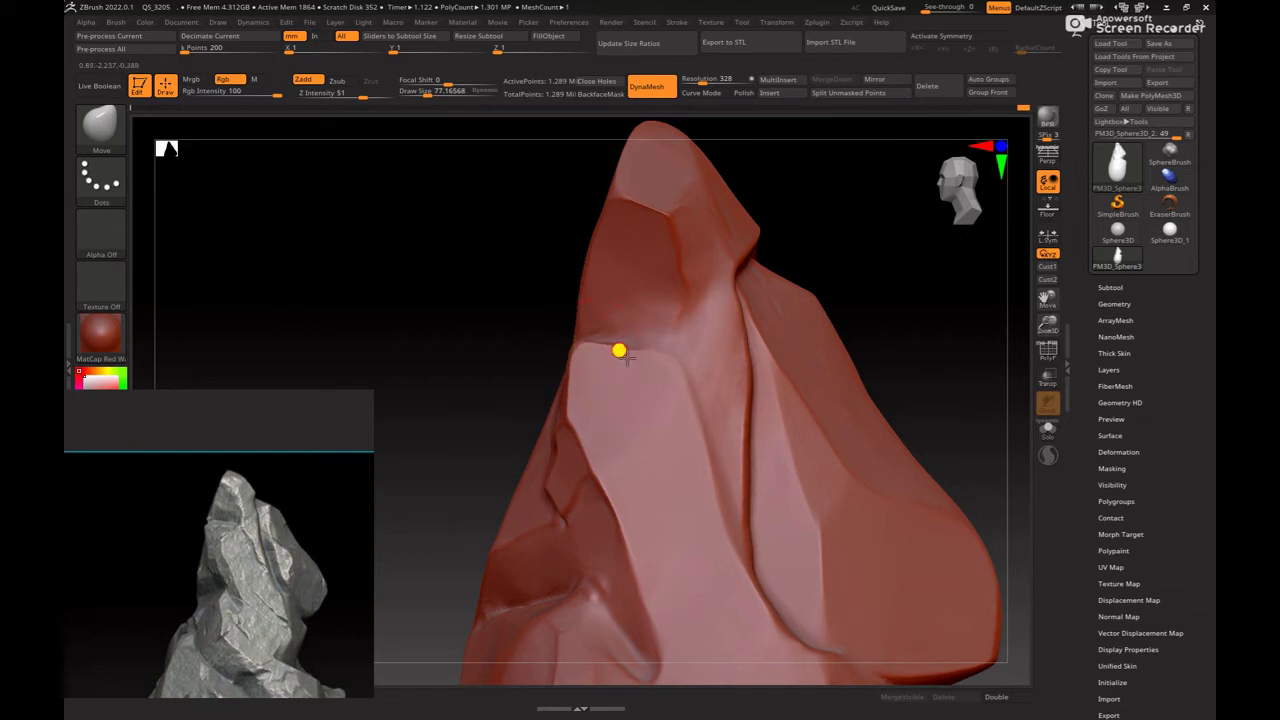
# Step: Return to hPolish at intensity 37 and cut its size to about 54
pyautogui.press('b')
pyautogui.click(526, 366)
pyautogui.moveTo(480, 374); pyautogui.dragTo(583, 366)
pyautogui.press('space')
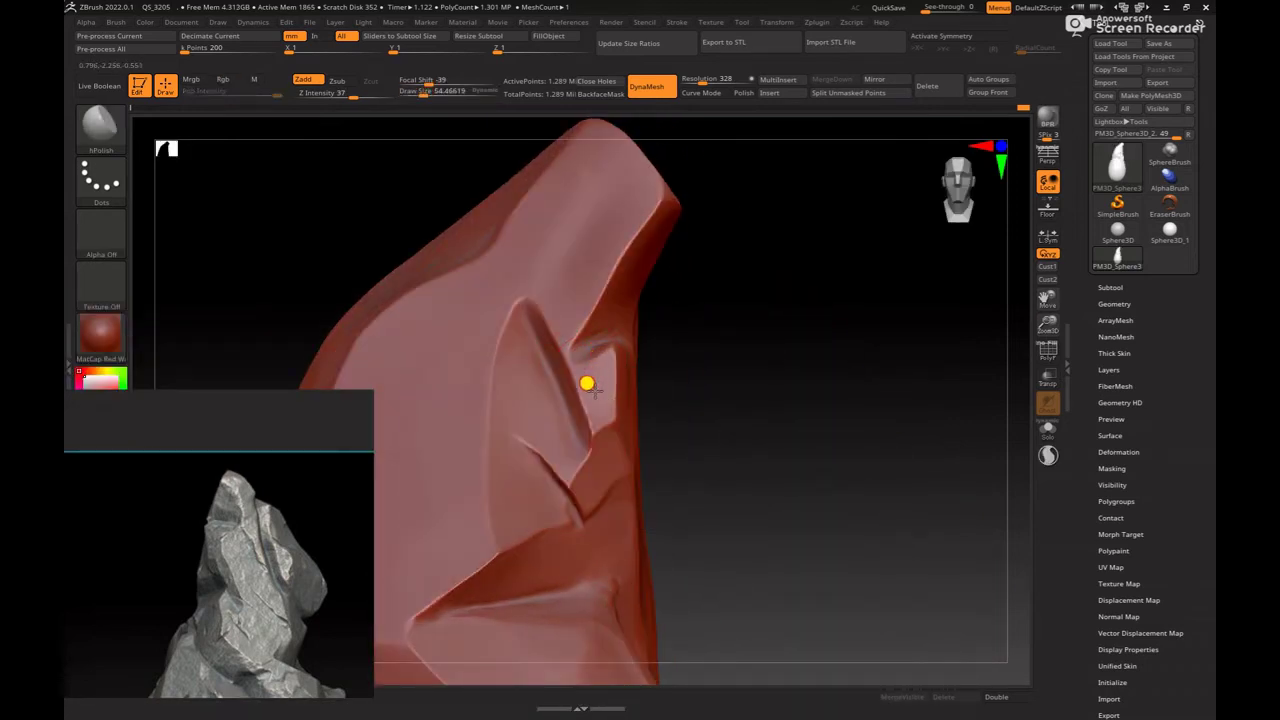
# Step: Zoom in tight on the creases below the peak and polish the ridge surface with hPolish
pyautogui.moveTo(729, 371); pyautogui.dragTo(606, 349)
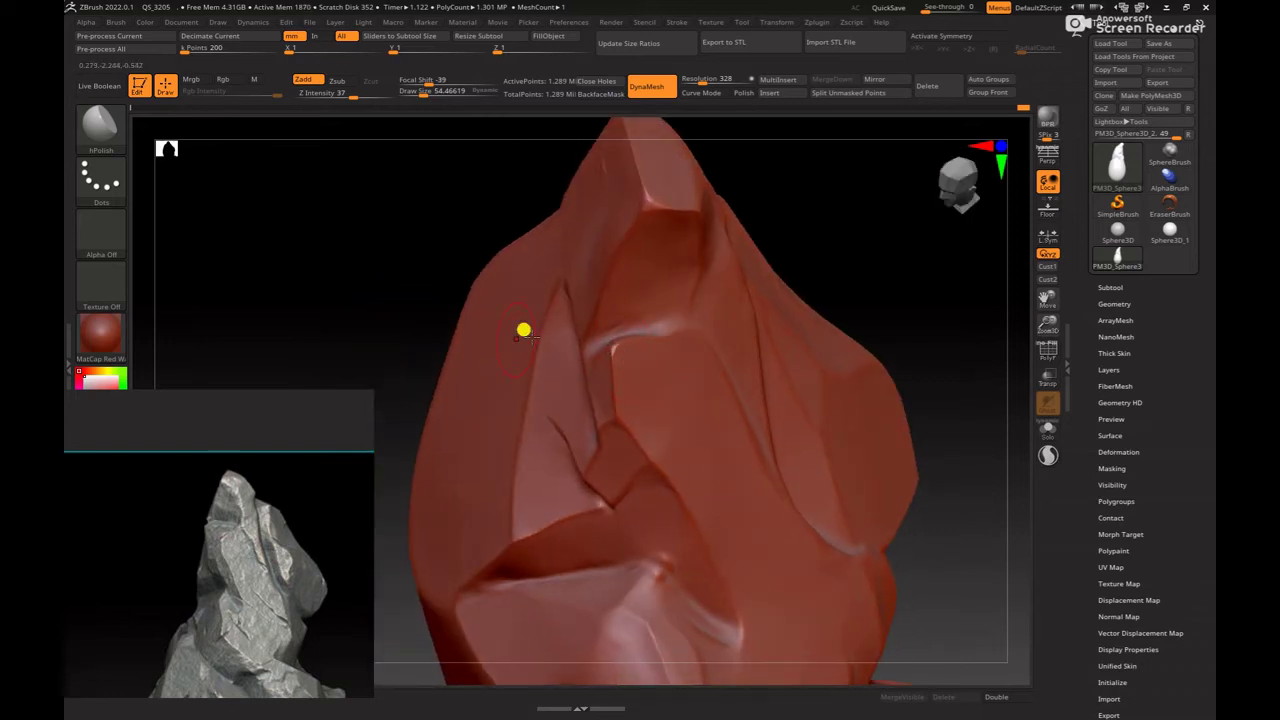
pyautogui.moveTo(855, 335); pyautogui.dragTo(917, 386)
pyautogui.moveTo(954, 346); pyautogui.dragTo(667, 357)
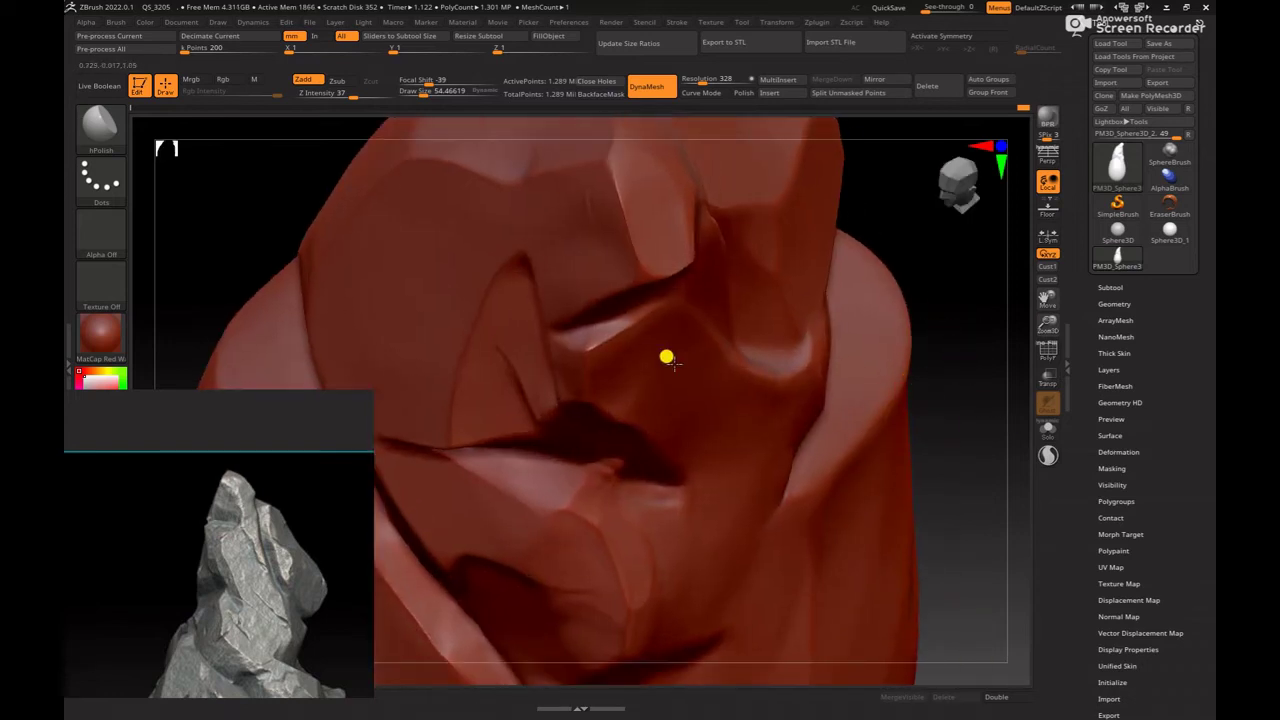
pyautogui.moveTo(667, 357); pyautogui.dragTo(657, 311, button='right')
pyautogui.moveTo(971, 349); pyautogui.dragTo(489, 317, button='right')
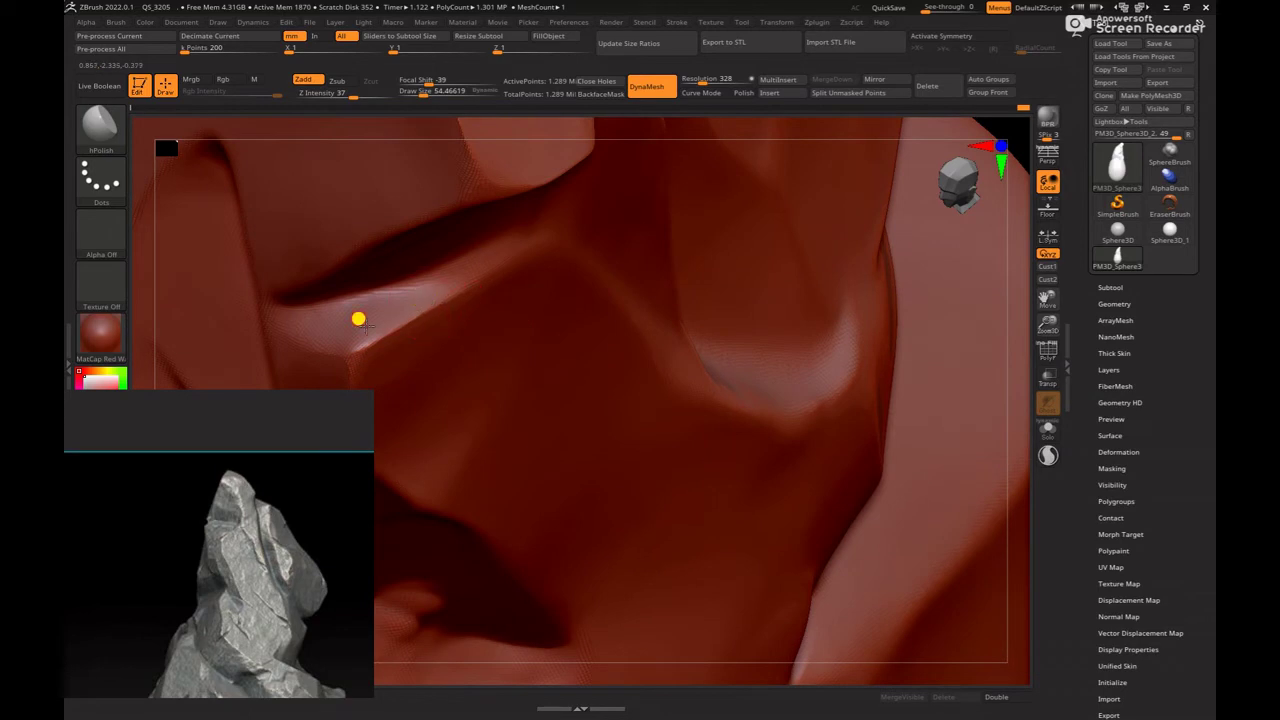
pyautogui.click(976, 292)
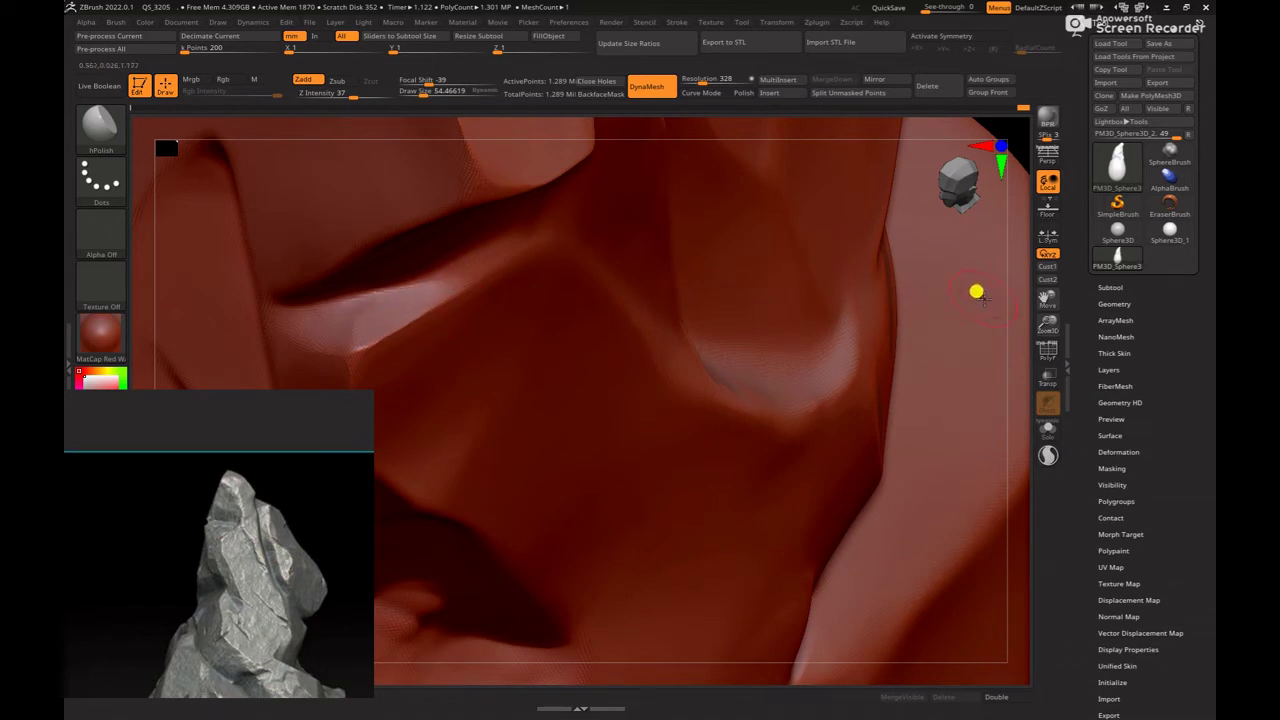
pyautogui.moveTo(1004, 296)
pyautogui.mouseDown(button='right')
pyautogui.moveTo(523, 280)
pyautogui.moveTo(746, 329)
pyautogui.moveTo(803, 357)
pyautogui.moveTo(852, 325)
pyautogui.moveTo(860, 171)
pyautogui.moveTo(840, 274)
pyautogui.moveTo(787, 305)
pyautogui.moveTo(631, 323)
pyautogui.mouseUp(button='right')
# Step: Raise the brush size to about 99 and polish the curved upper fold into a clean ridge
pyautogui.press('space')
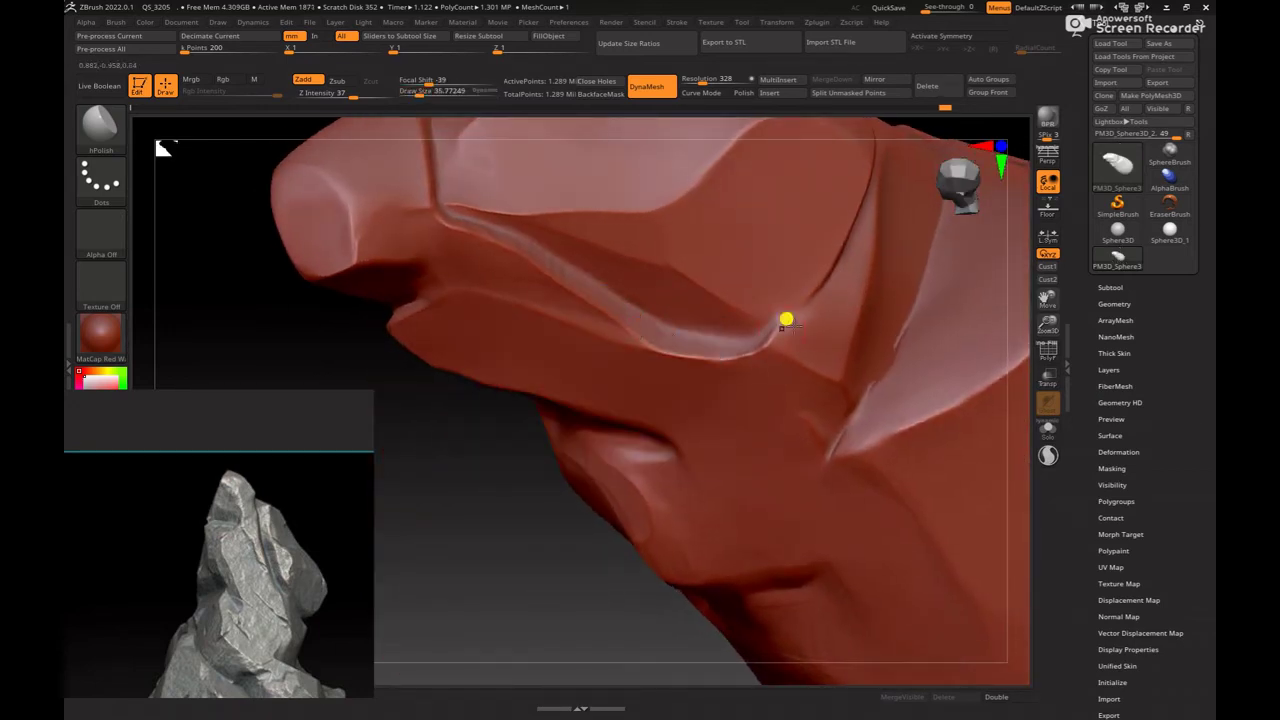
pyautogui.moveTo(1009, 343); pyautogui.dragTo(814, 343, button='right')
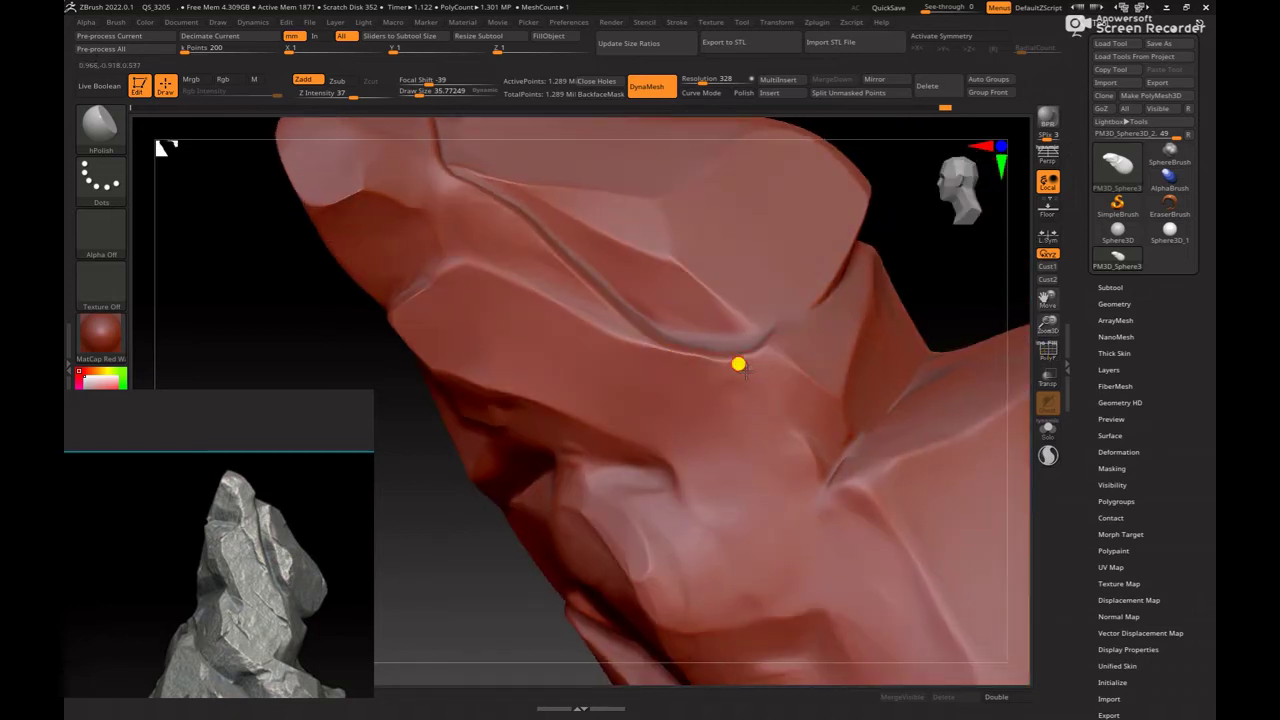
pyautogui.press(']')
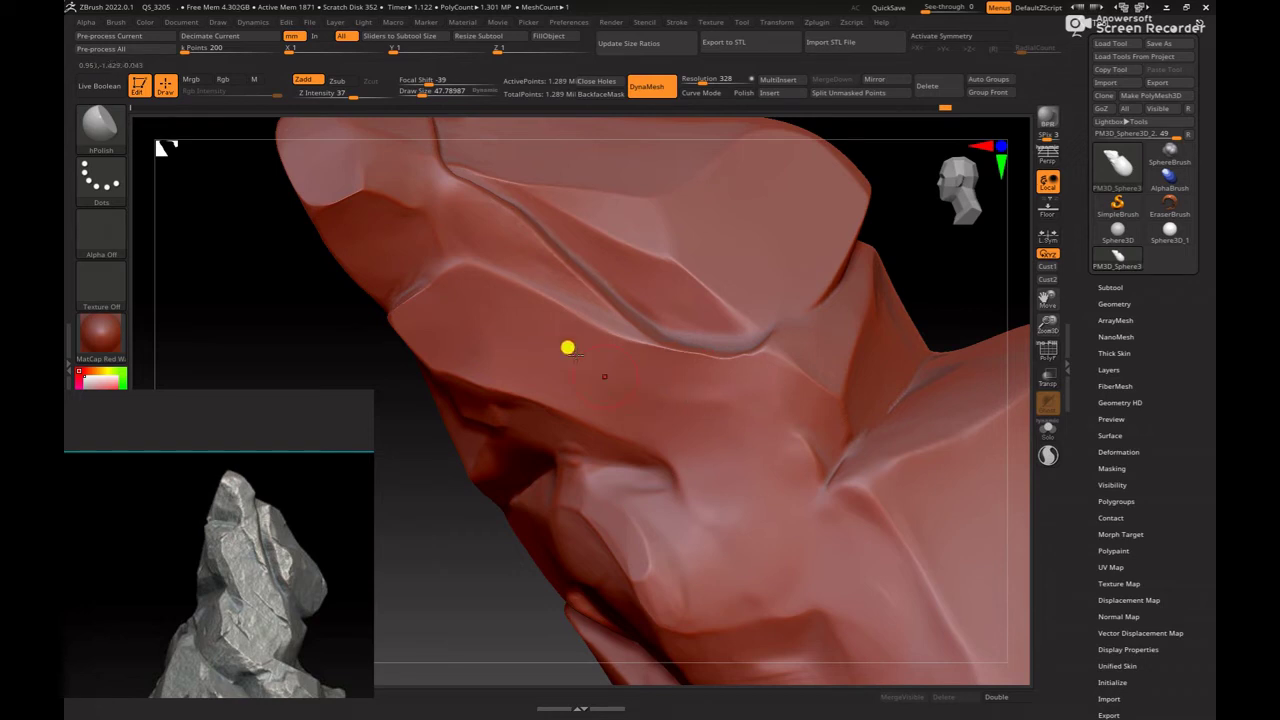
pyautogui.moveTo(917, 289); pyautogui.dragTo(797, 325, button='right')
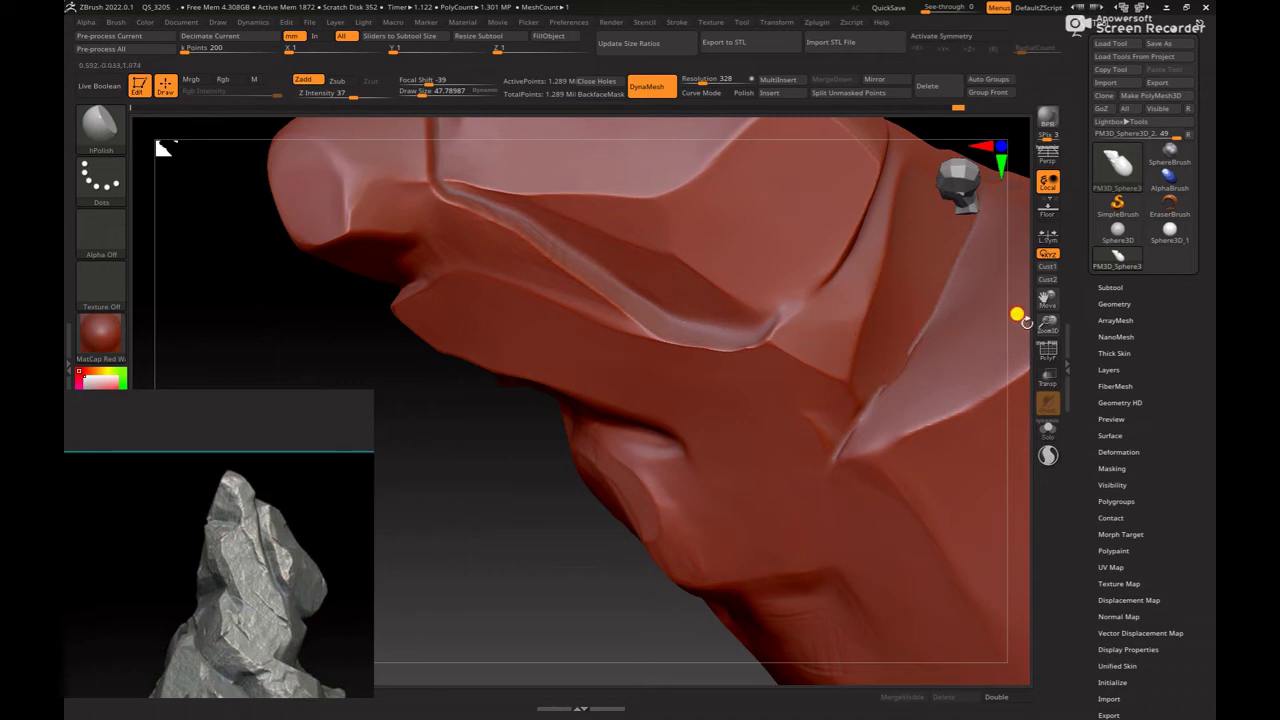
pyautogui.moveTo(1017, 315); pyautogui.dragTo(760, 343, button='right')
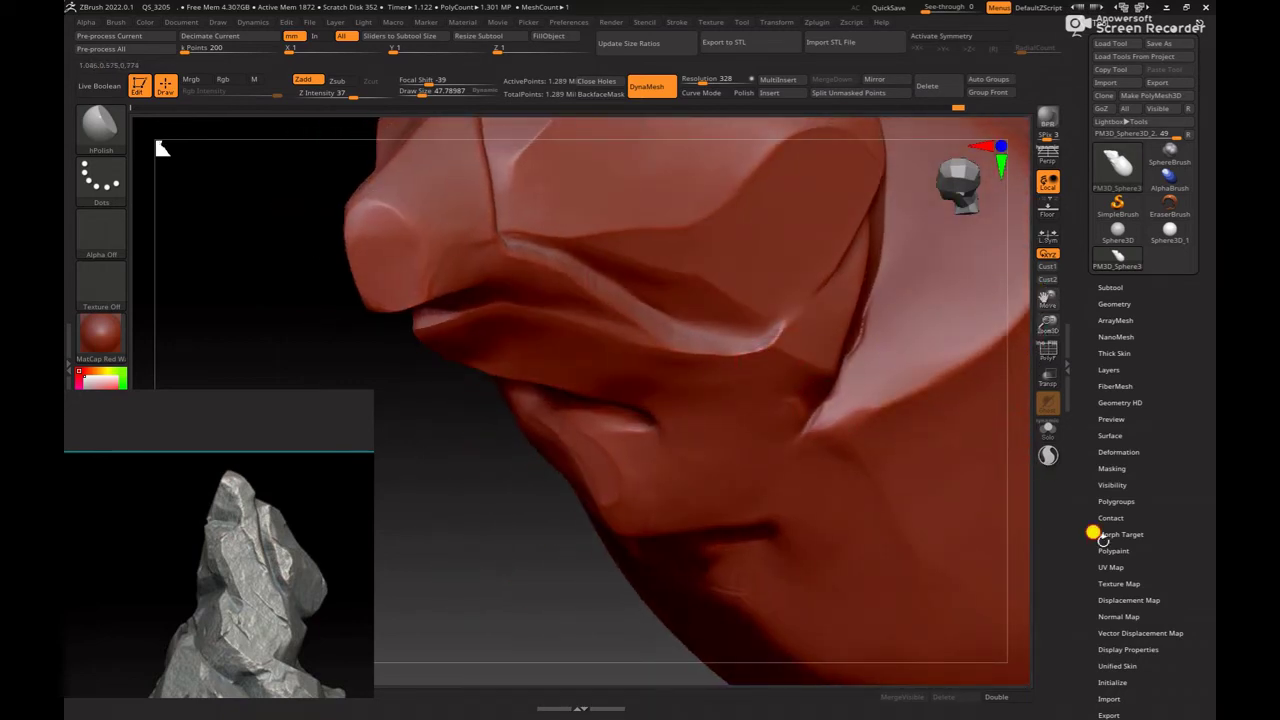
pyautogui.scroll(5, 640, 345)
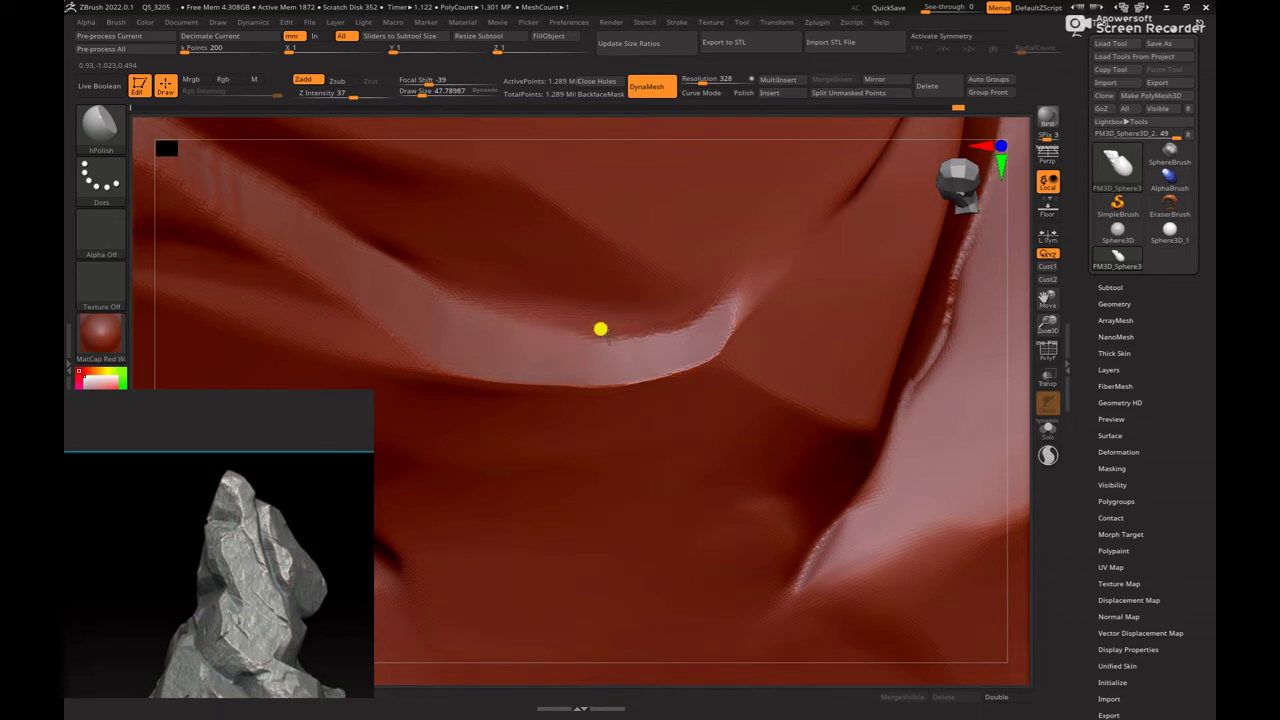
pyautogui.moveTo(1003, 349)
pyautogui.mouseDown(button='right')
pyautogui.moveTo(723, 303)
pyautogui.moveTo(655, 313)
pyautogui.mouseUp(button='right')
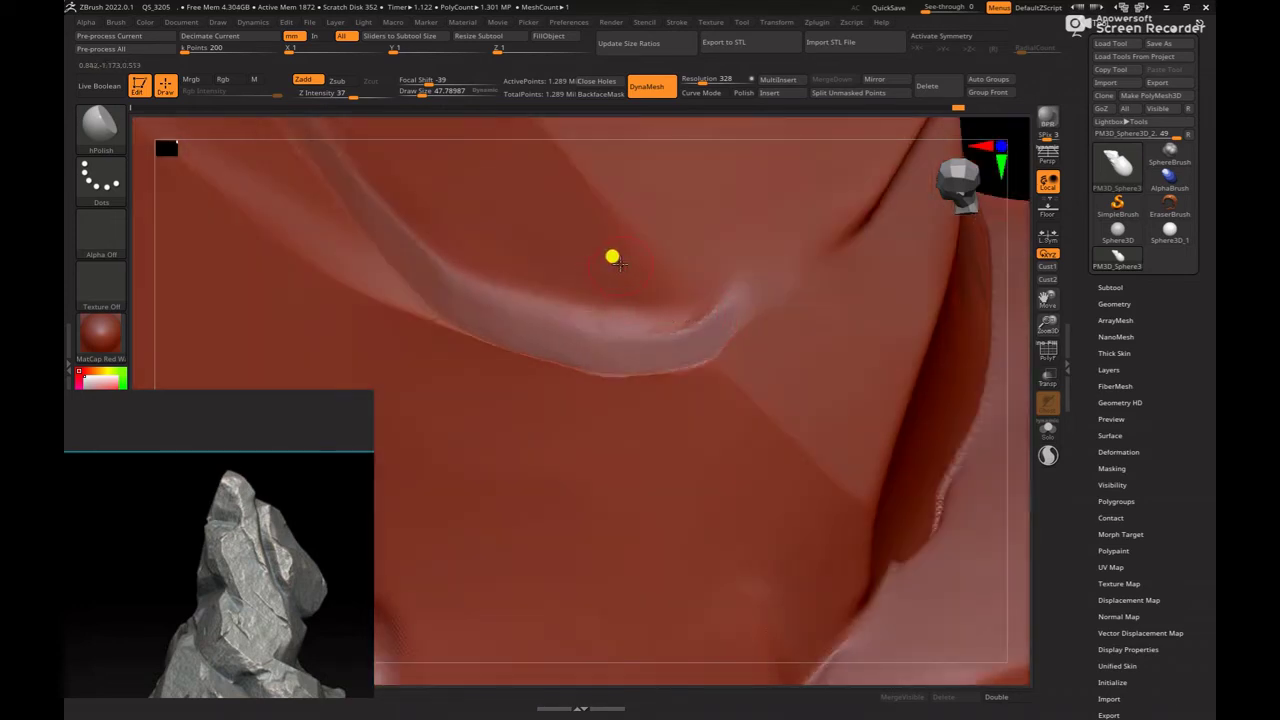
pyautogui.press(']')
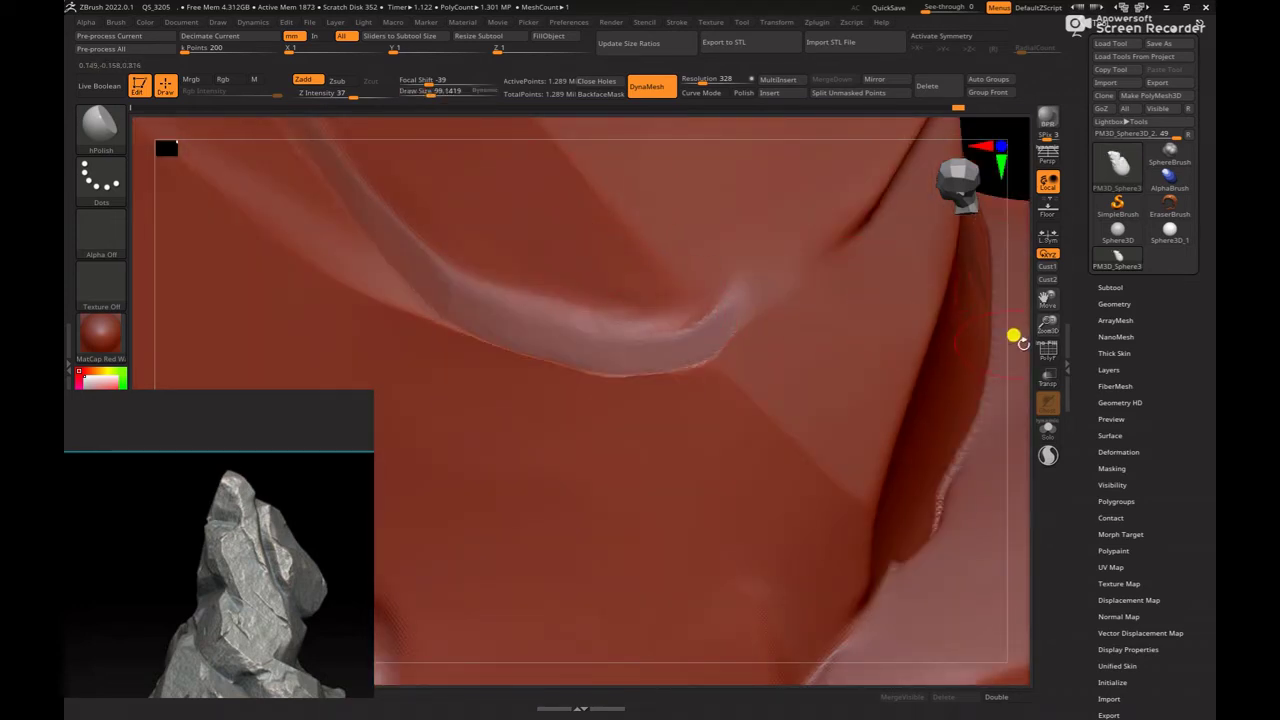
pyautogui.moveTo(1017, 338)
pyautogui.mouseDown(button='right')
pyautogui.moveTo(857, 271)
pyautogui.moveTo(862, 397)
pyautogui.moveTo(780, 329)
pyautogui.moveTo(789, 403)
pyautogui.moveTo(770, 370)
pyautogui.moveTo(794, 363)
pyautogui.moveTo(826, 380)
pyautogui.moveTo(794, 383)
pyautogui.moveTo(838, 384)
pyautogui.moveTo(814, 420)
pyautogui.mouseUp(button='right')
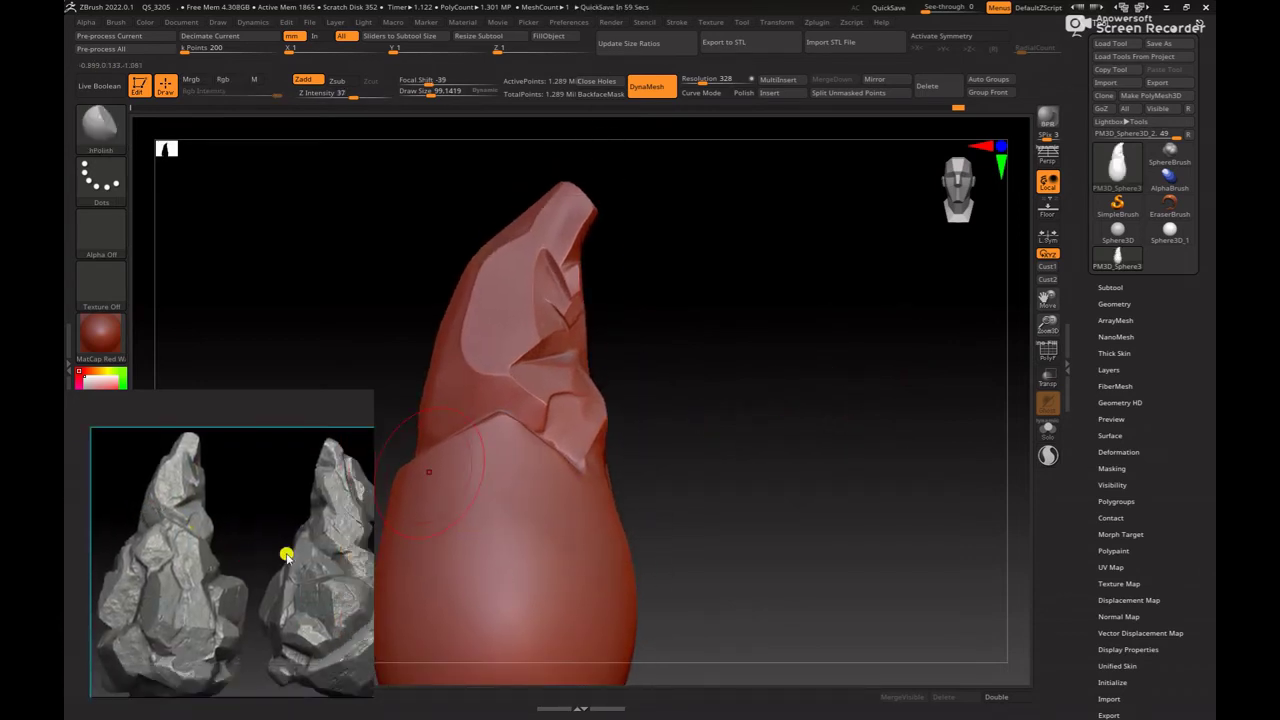
# Step: Frame the whole rock, then zoom in on the upper body where the facets meet the smooth base
pyautogui.moveTo(736, 454)
pyautogui.mouseDown(button='right')
pyautogui.moveTo(851, 509)
pyautogui.moveTo(803, 483)
pyautogui.moveTo(820, 452)
pyautogui.moveTo(785, 446)
pyautogui.moveTo(805, 503)
pyautogui.moveTo(809, 466)
pyautogui.moveTo(860, 514)
pyautogui.moveTo(846, 511)
pyautogui.mouseUp(button='right')
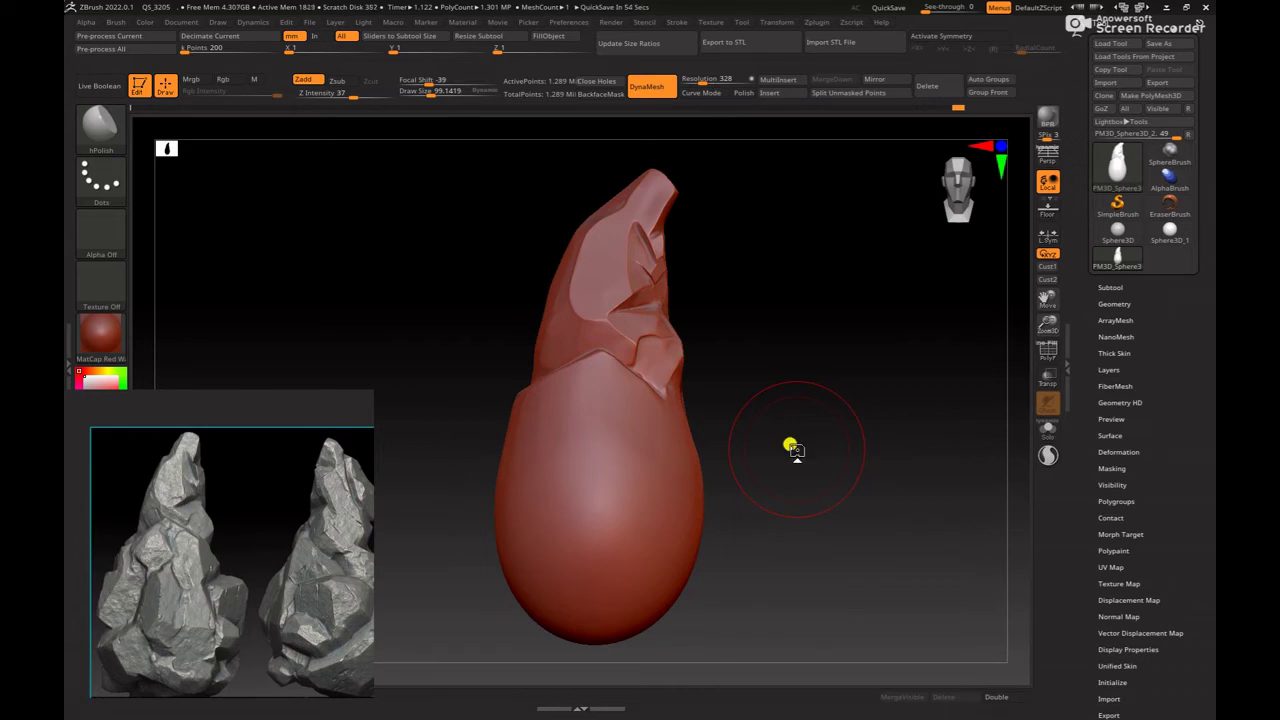
pyautogui.moveTo(849, 443)
pyautogui.mouseDown()
pyautogui.moveTo(797, 429)
pyautogui.moveTo(838, 481)
pyautogui.moveTo(806, 437)
pyautogui.moveTo(786, 449)
pyautogui.mouseUp()
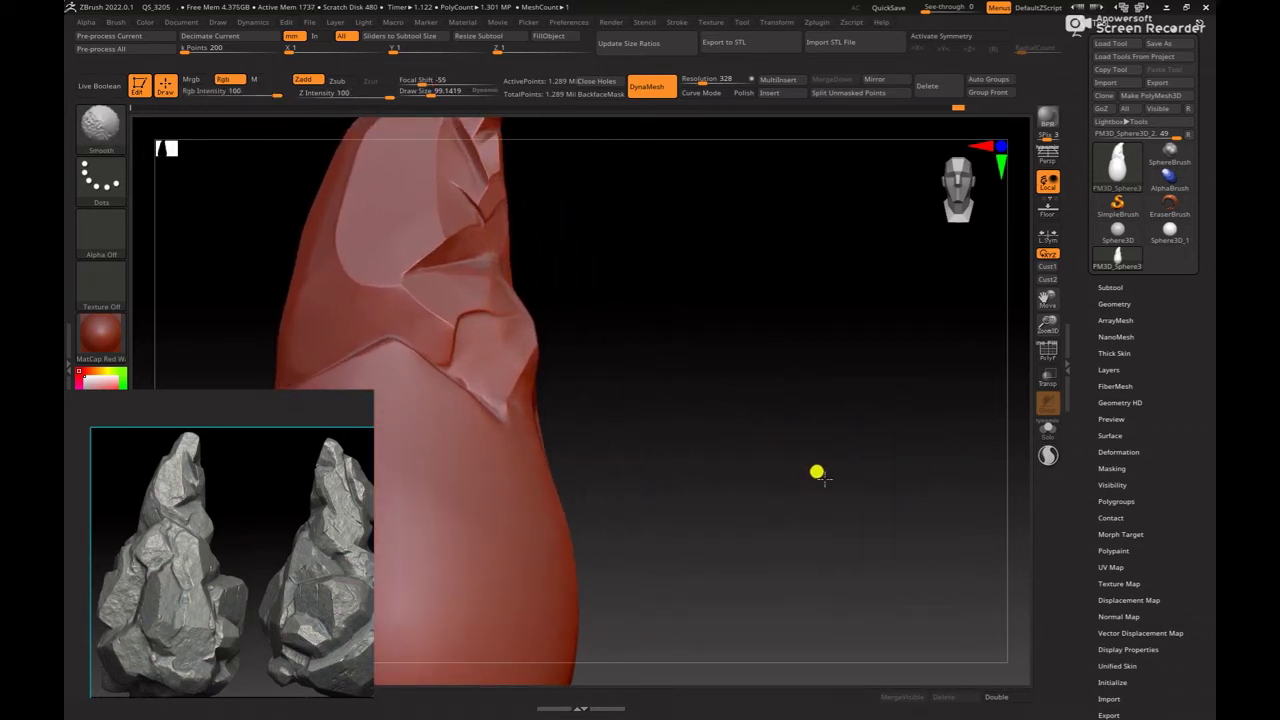
# Step: Switch to the ClayBuildup brush (B, C, B) and shrink its size to about 69
pyautogui.press('b')
pyautogui.press('b')
pyautogui.press('Escape')
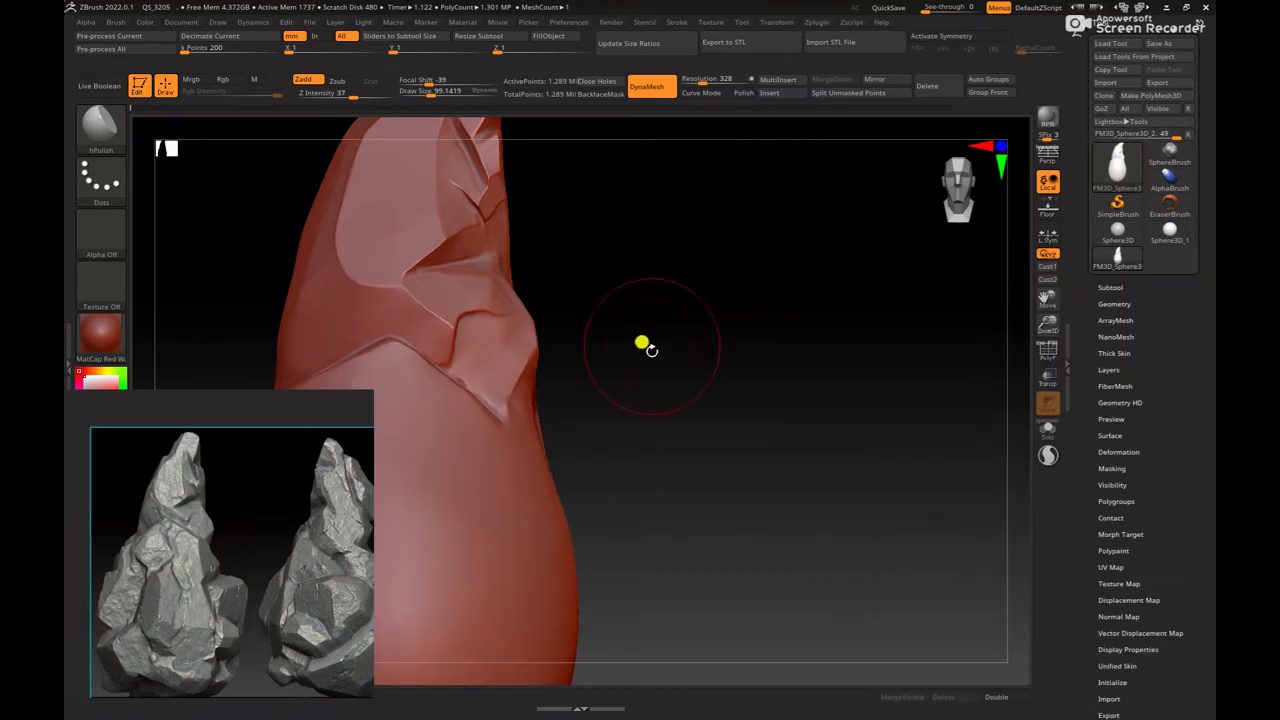
pyautogui.press('b')
pyautogui.press('c')
pyautogui.press('b')
pyautogui.moveTo(678, 432)
pyautogui.mouseDown()
pyautogui.moveTo(666, 454)
pyautogui.moveTo(443, 329)
pyautogui.mouseUp()
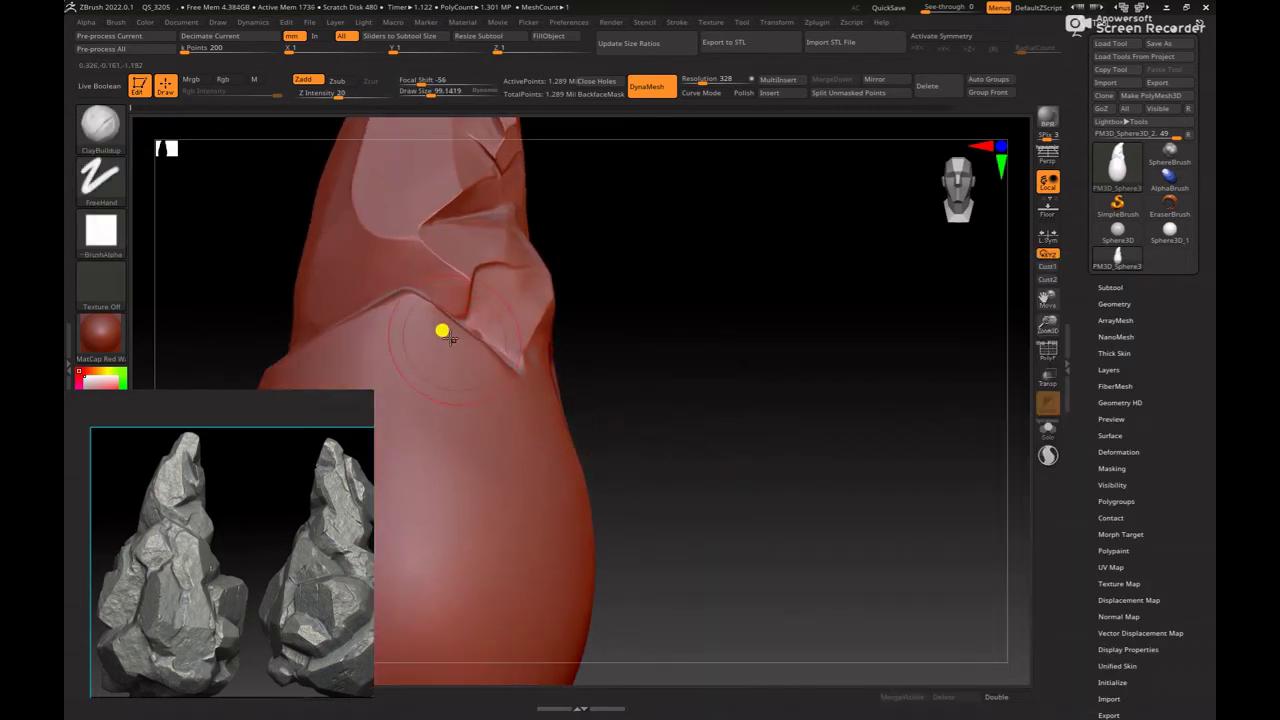
pyautogui.moveTo(629, 371); pyautogui.dragTo(447, 358)
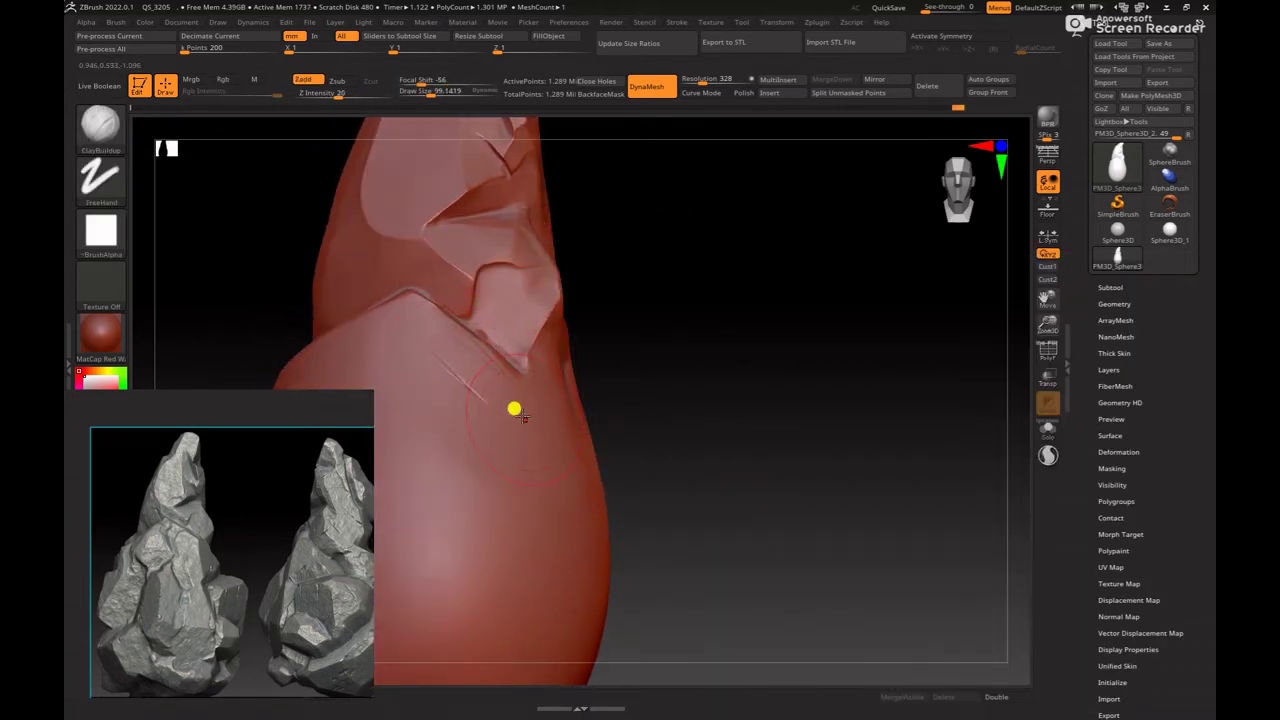
pyautogui.moveTo(640, 383); pyautogui.dragTo(507, 409)
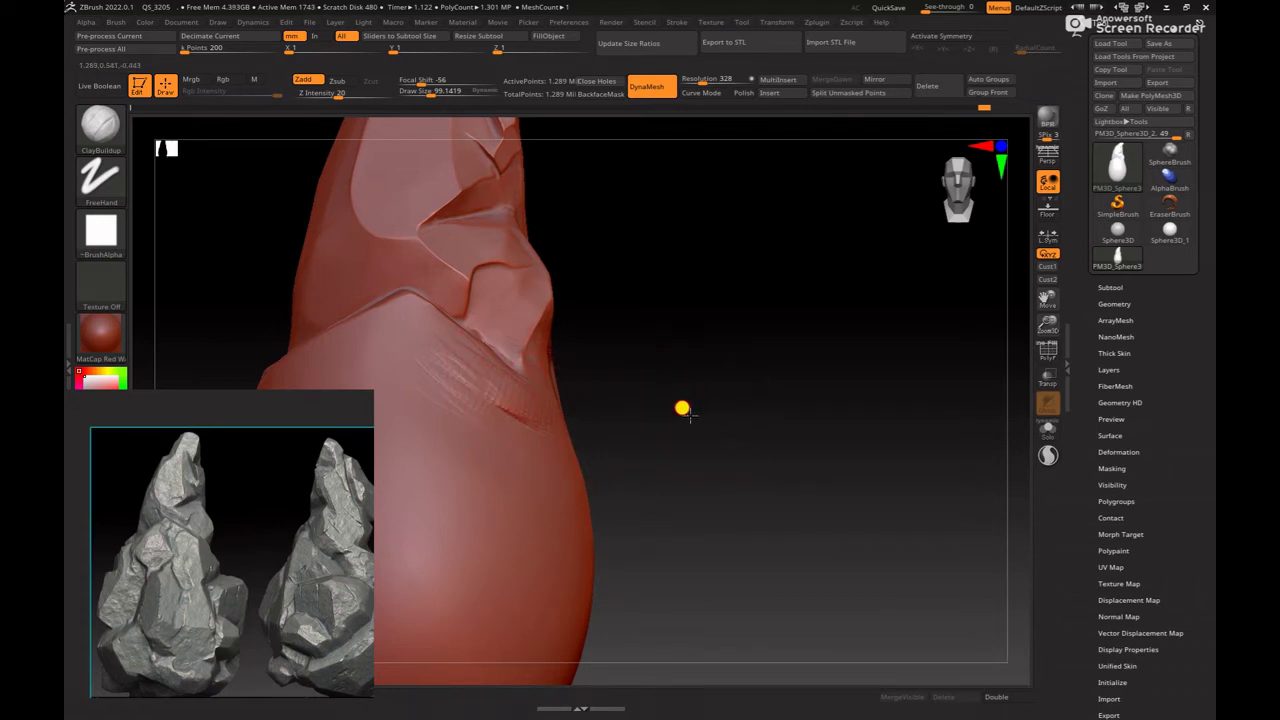
pyautogui.moveTo(680, 406)
pyautogui.mouseDown()
pyautogui.moveTo(683, 423)
pyautogui.moveTo(603, 420)
pyautogui.moveTo(651, 426)
pyautogui.moveTo(624, 416)
pyautogui.mouseUp()
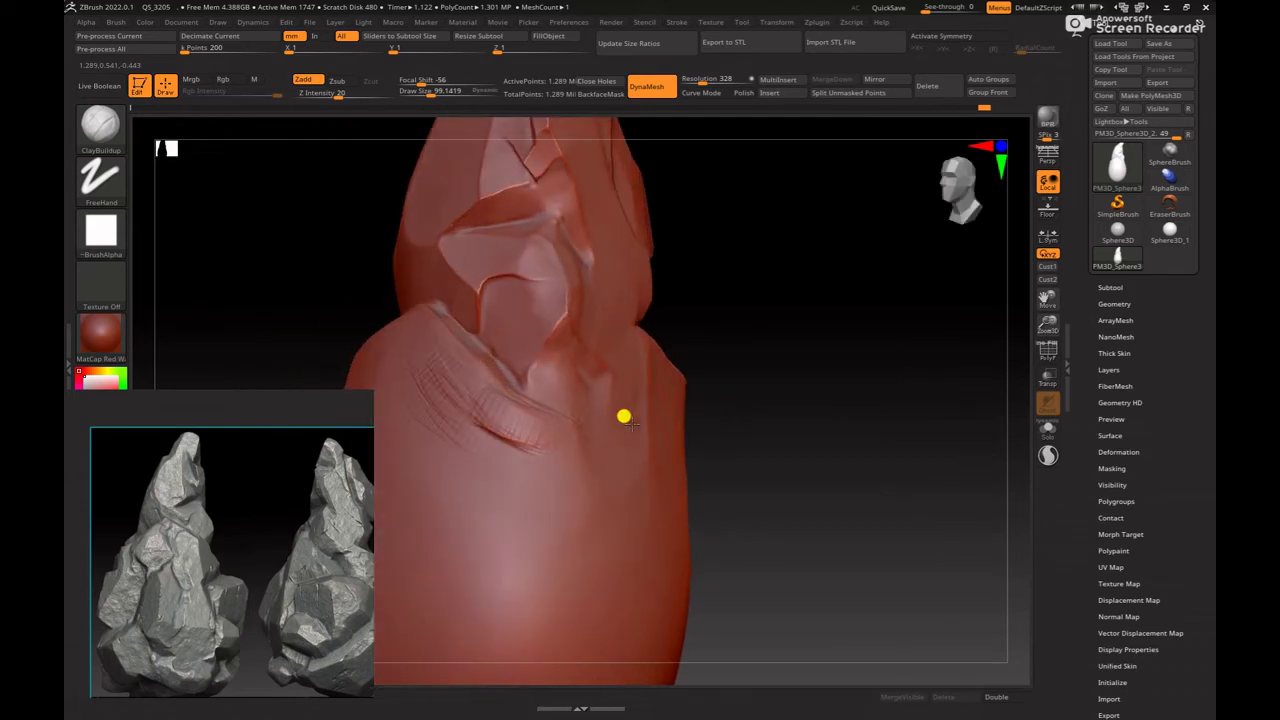
pyautogui.press('b')
pyautogui.press('space')
pyautogui.moveTo(506, 400); pyautogui.dragTo(524, 375)
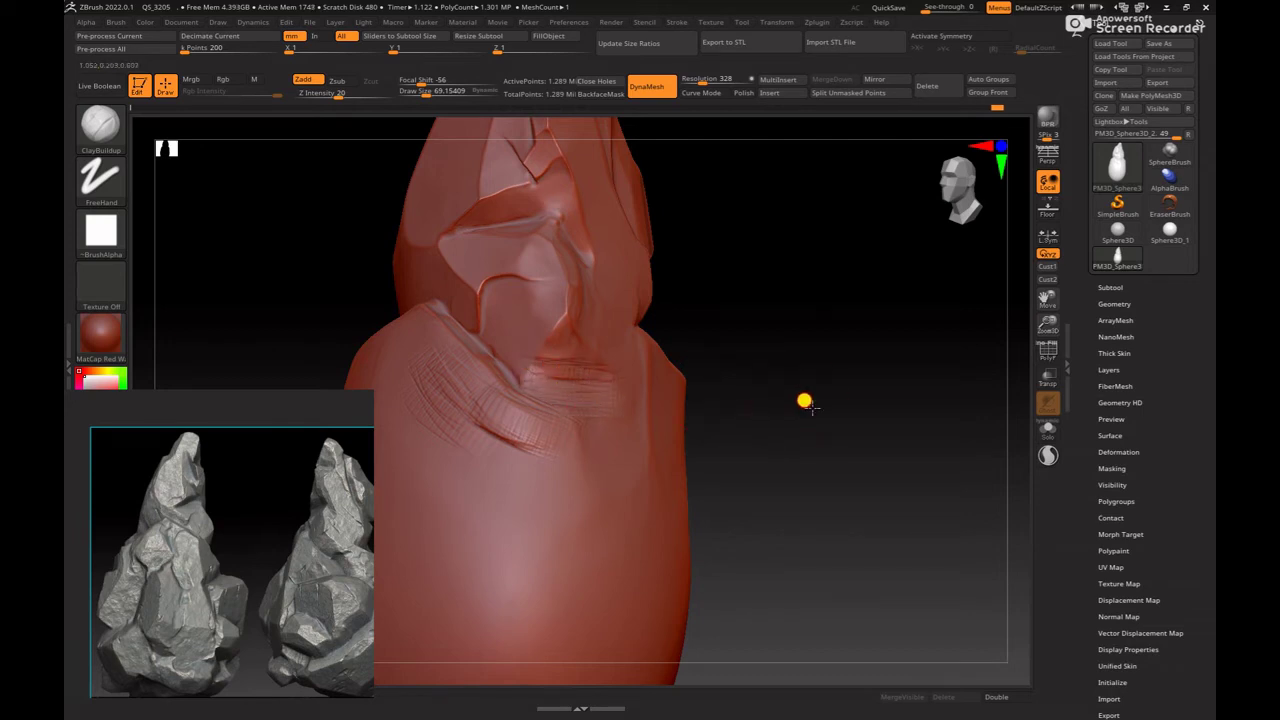
# Step: Reposition the rock reference image and inspect the sculpt's top, side and rounded bottom
pyautogui.moveTo(805, 401)
pyautogui.mouseDown()
pyautogui.moveTo(846, 428)
pyautogui.moveTo(723, 371)
pyautogui.moveTo(640, 386)
pyautogui.mouseUp()
pyautogui.scroll(2, 224, 580)
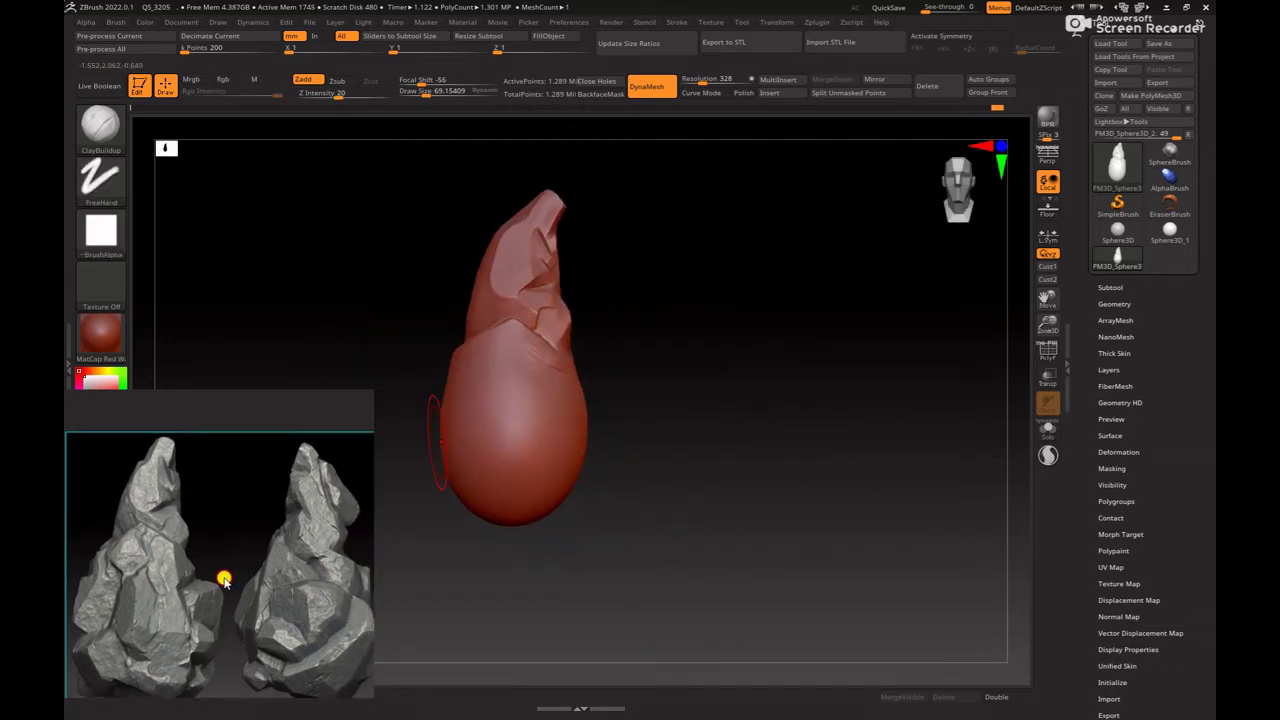
pyautogui.moveTo(224, 580); pyautogui.dragTo(303, 590)
pyautogui.scroll(3, 738, 493)
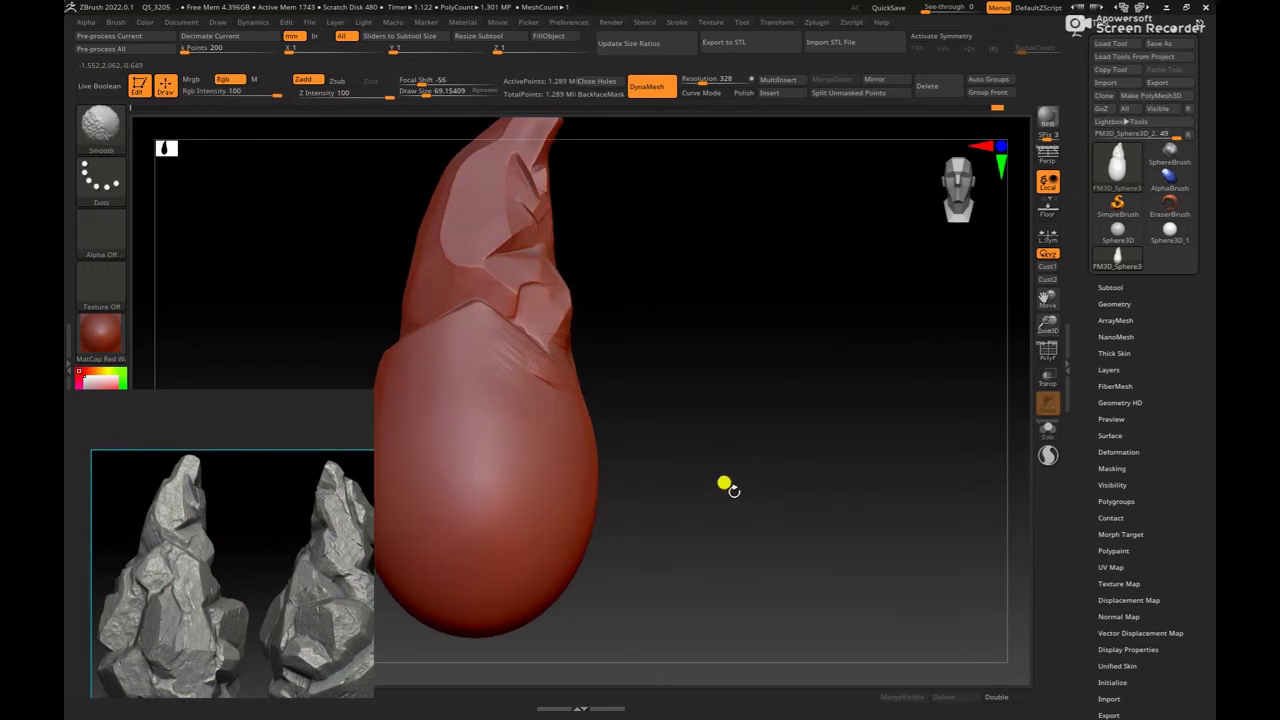
pyautogui.scroll(1, 726, 486)
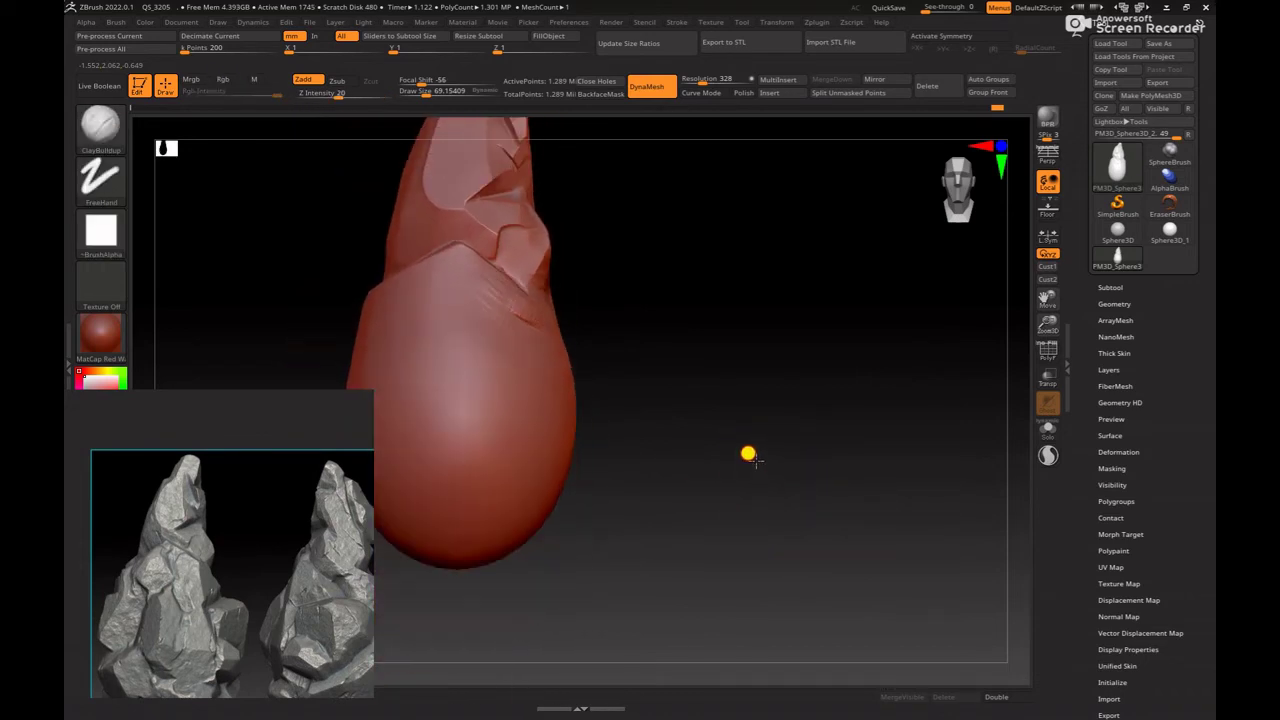
pyautogui.moveTo(755, 472)
pyautogui.mouseDown()
pyautogui.moveTo(748, 451)
pyautogui.moveTo(748, 503)
pyautogui.moveTo(575, 447)
pyautogui.moveTo(375, 518)
pyautogui.mouseUp()
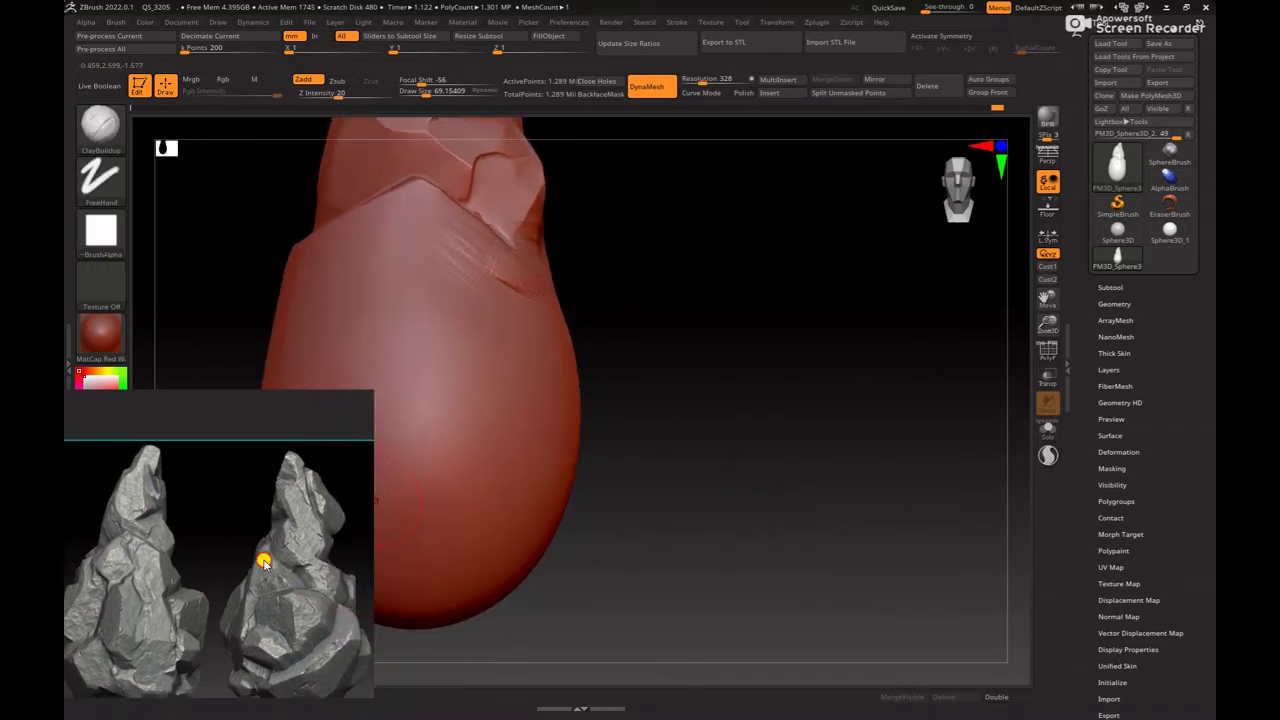
pyautogui.scroll(2, 263, 557)
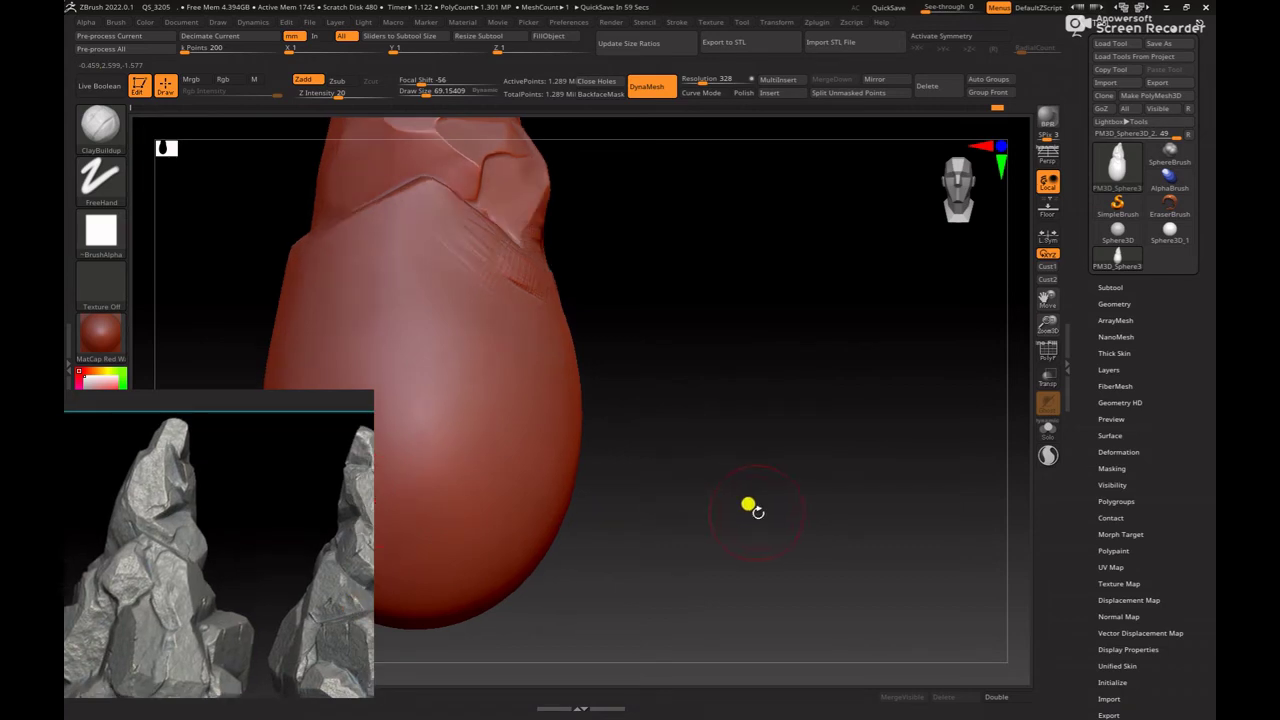
pyautogui.moveTo(749, 506)
pyautogui.mouseDown()
pyautogui.moveTo(726, 517)
pyautogui.moveTo(786, 414)
pyautogui.moveTo(804, 500)
pyautogui.moveTo(771, 511)
pyautogui.moveTo(763, 537)
pyautogui.mouseUp()
pyautogui.scroll(-1, 243, 597)
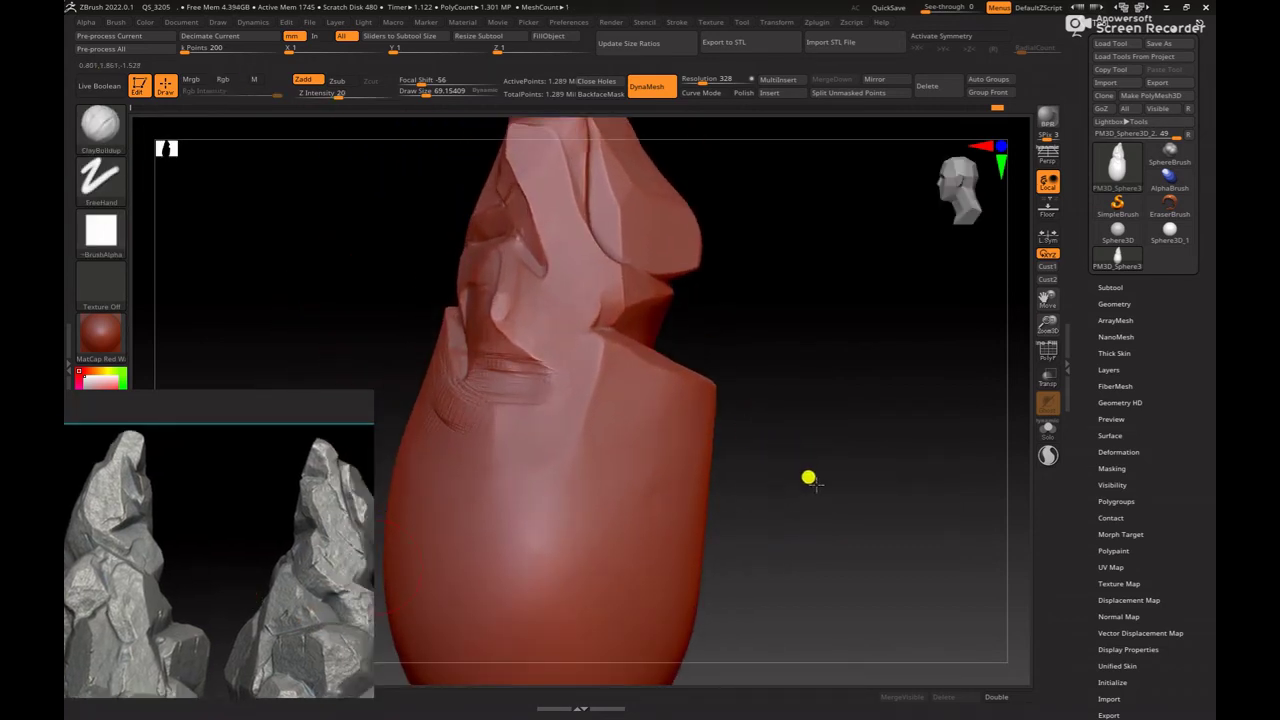
pyautogui.moveTo(808, 478)
pyautogui.mouseDown()
pyautogui.moveTo(854, 497)
pyautogui.moveTo(780, 466)
pyautogui.moveTo(794, 463)
pyautogui.moveTo(794, 484)
pyautogui.moveTo(783, 463)
pyautogui.moveTo(800, 485)
pyautogui.moveTo(786, 480)
pyautogui.moveTo(800, 457)
pyautogui.moveTo(772, 458)
pyautogui.mouseUp()
pyautogui.scroll(1, 260, 589)
pyautogui.scroll(-2, 264, 591)
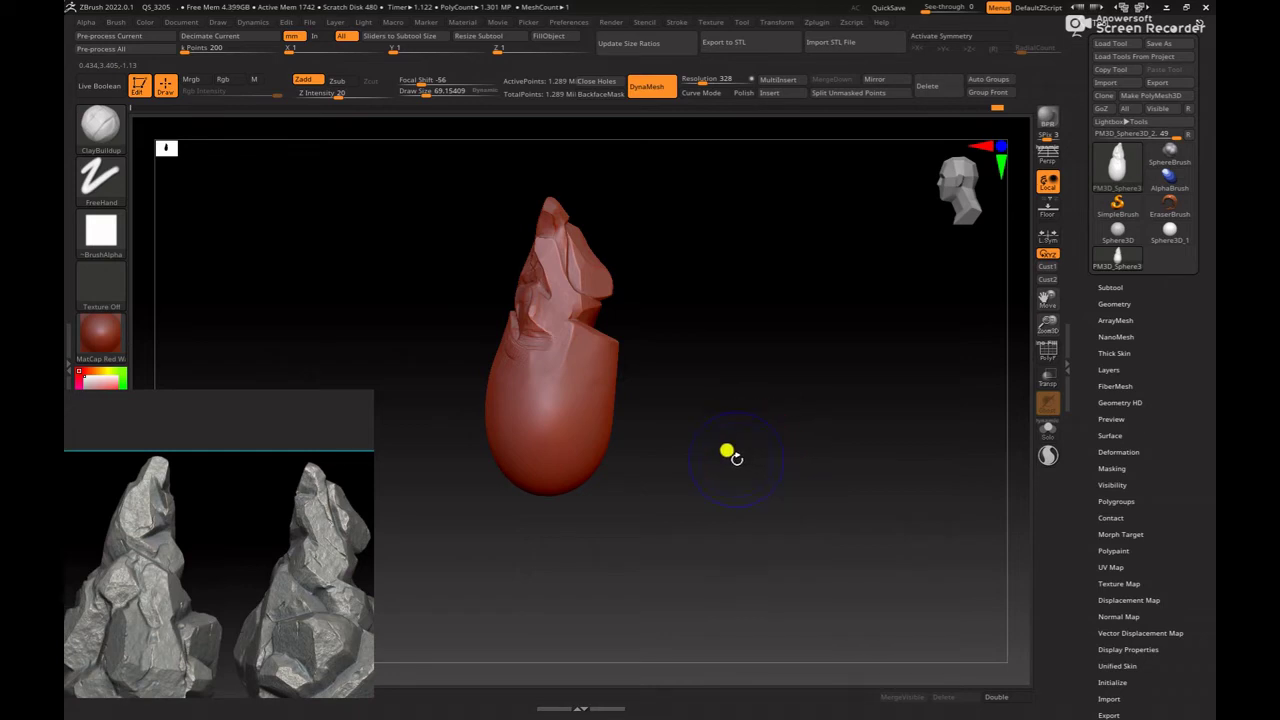
pyautogui.moveTo(722, 478)
pyautogui.mouseDown()
pyautogui.moveTo(777, 463)
pyautogui.moveTo(760, 471)
pyautogui.moveTo(783, 509)
pyautogui.moveTo(760, 474)
pyautogui.moveTo(774, 523)
pyautogui.moveTo(551, 413)
pyautogui.mouseUp()
# Step: Reduce the brush size to about 58 and turn the sculpt to face the crease
pyautogui.press('b')
pyautogui.press('Escape')
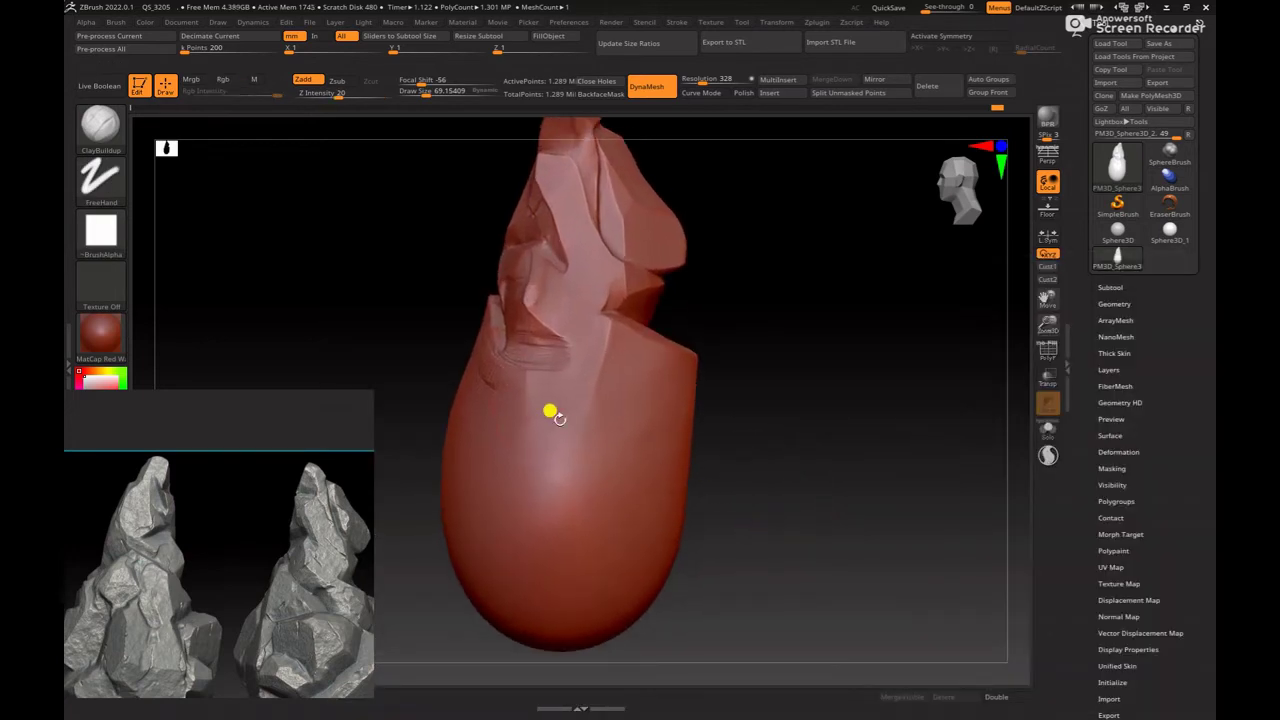
pyautogui.rightClick(551, 413)
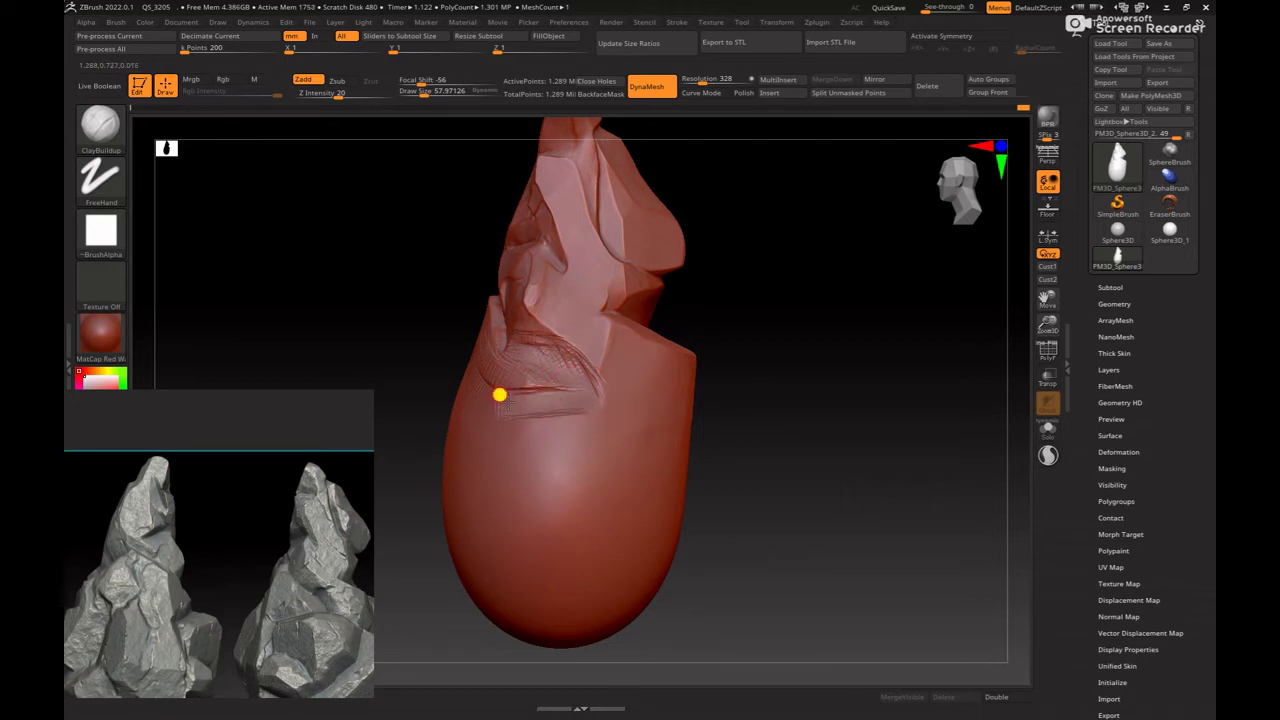
pyautogui.moveTo(753, 435)
pyautogui.mouseDown()
pyautogui.moveTo(829, 443)
pyautogui.moveTo(826, 429)
pyautogui.moveTo(844, 455)
pyautogui.moveTo(728, 460)
pyautogui.moveTo(831, 469)
pyautogui.moveTo(817, 454)
pyautogui.mouseUp()
pyautogui.scroll(2, 283, 606)
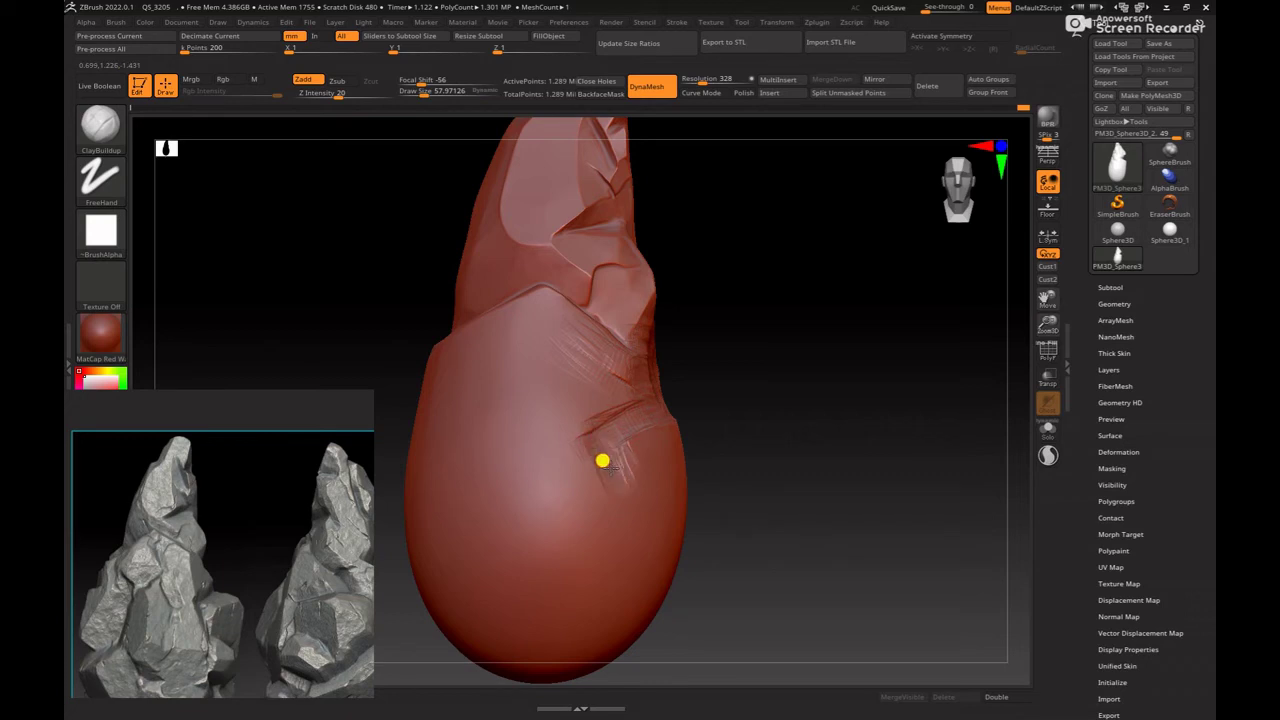
pyautogui.moveTo(771, 383)
pyautogui.mouseDown()
pyautogui.moveTo(754, 434)
pyautogui.moveTo(635, 445)
pyautogui.mouseUp()
pyautogui.moveTo(833, 445)
pyautogui.mouseDown()
pyautogui.moveTo(877, 451)
pyautogui.moveTo(840, 443)
pyautogui.moveTo(843, 460)
pyautogui.mouseUp()
pyautogui.moveTo(561, 422); pyautogui.dragTo(577, 403)
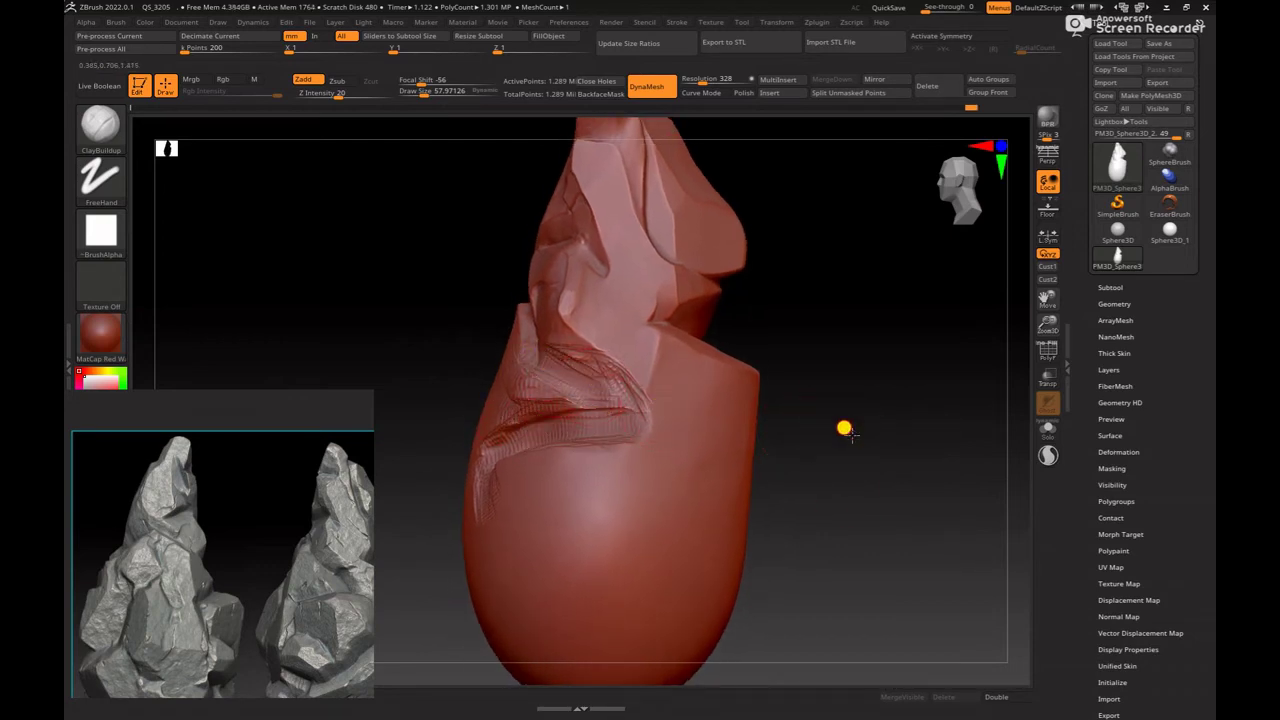
pyautogui.moveTo(843, 429); pyautogui.dragTo(522, 337)
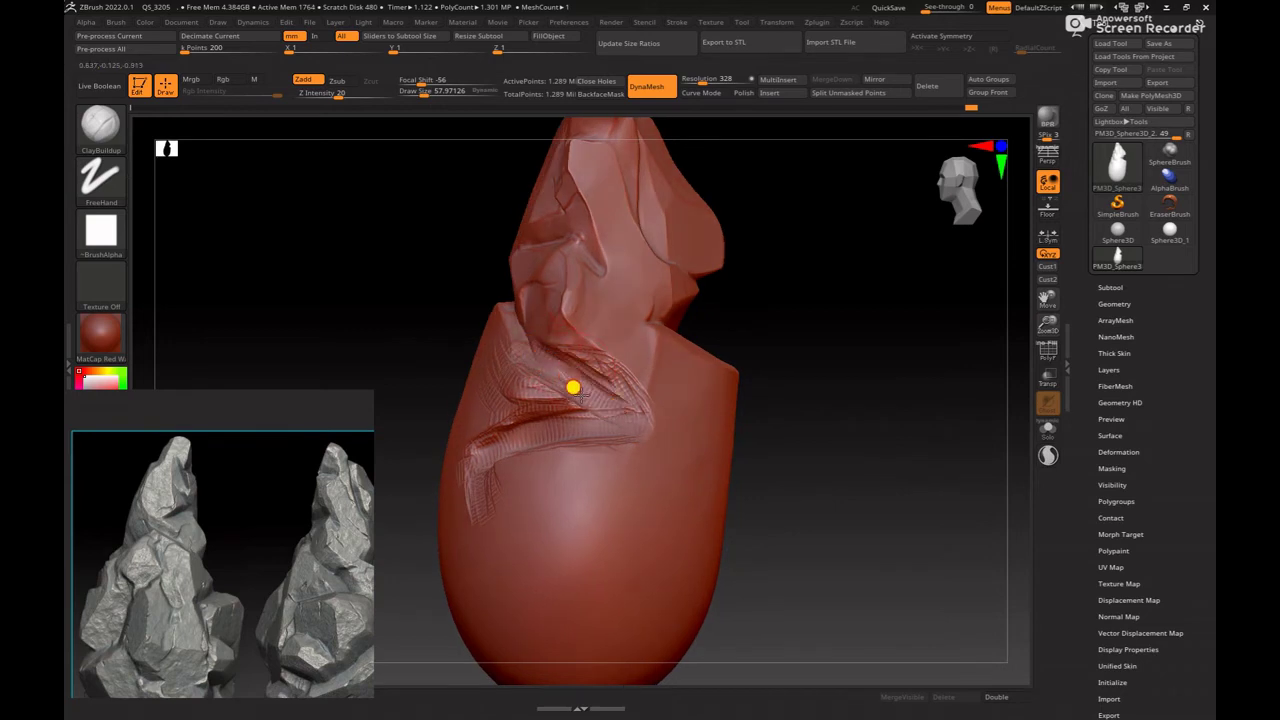
pyautogui.moveTo(607, 390); pyautogui.dragTo(509, 407)
# Step: Enlarge the brush back to about 99 and build clay strokes along the lower-body crease
pyautogui.press(']')
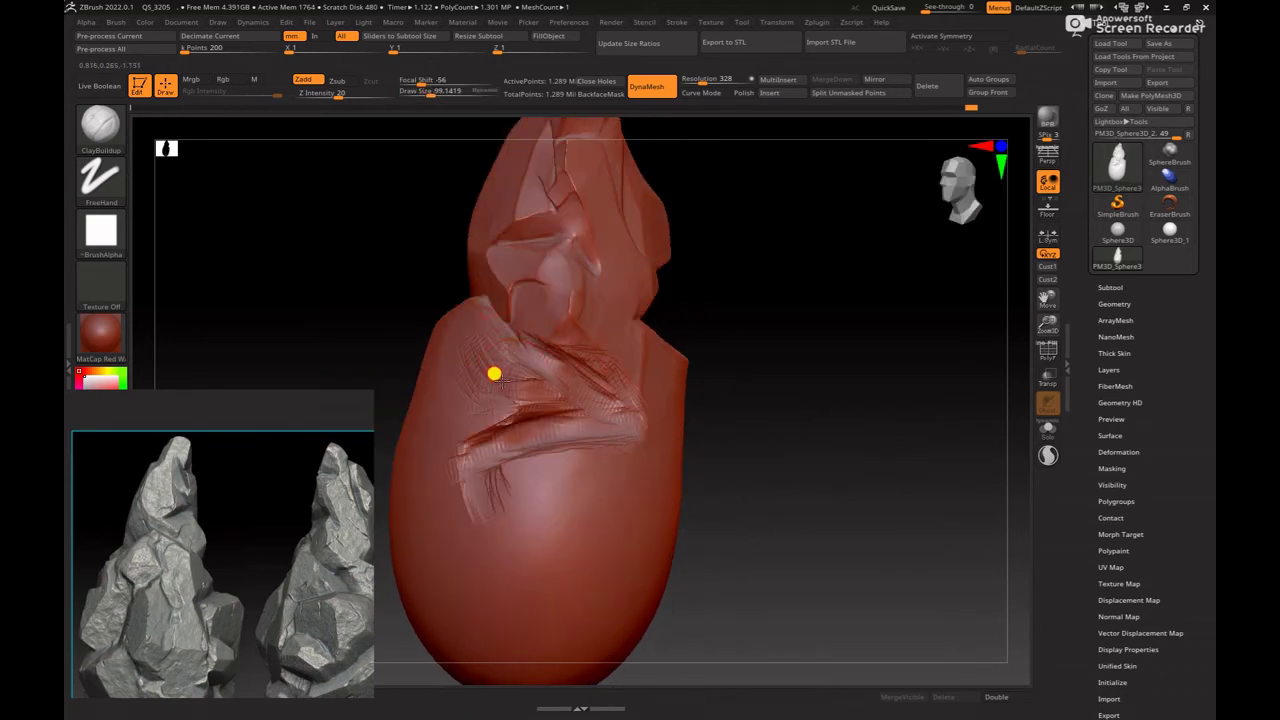
pyautogui.moveTo(517, 362)
pyautogui.mouseDown()
pyautogui.moveTo(500, 380)
pyautogui.moveTo(540, 390)
pyautogui.moveTo(488, 400)
pyautogui.moveTo(477, 382)
pyautogui.moveTo(794, 483)
pyautogui.mouseUp()
pyautogui.moveTo(800, 431)
pyautogui.mouseDown()
pyautogui.moveTo(831, 506)
pyautogui.moveTo(950, 505)
pyautogui.mouseUp()
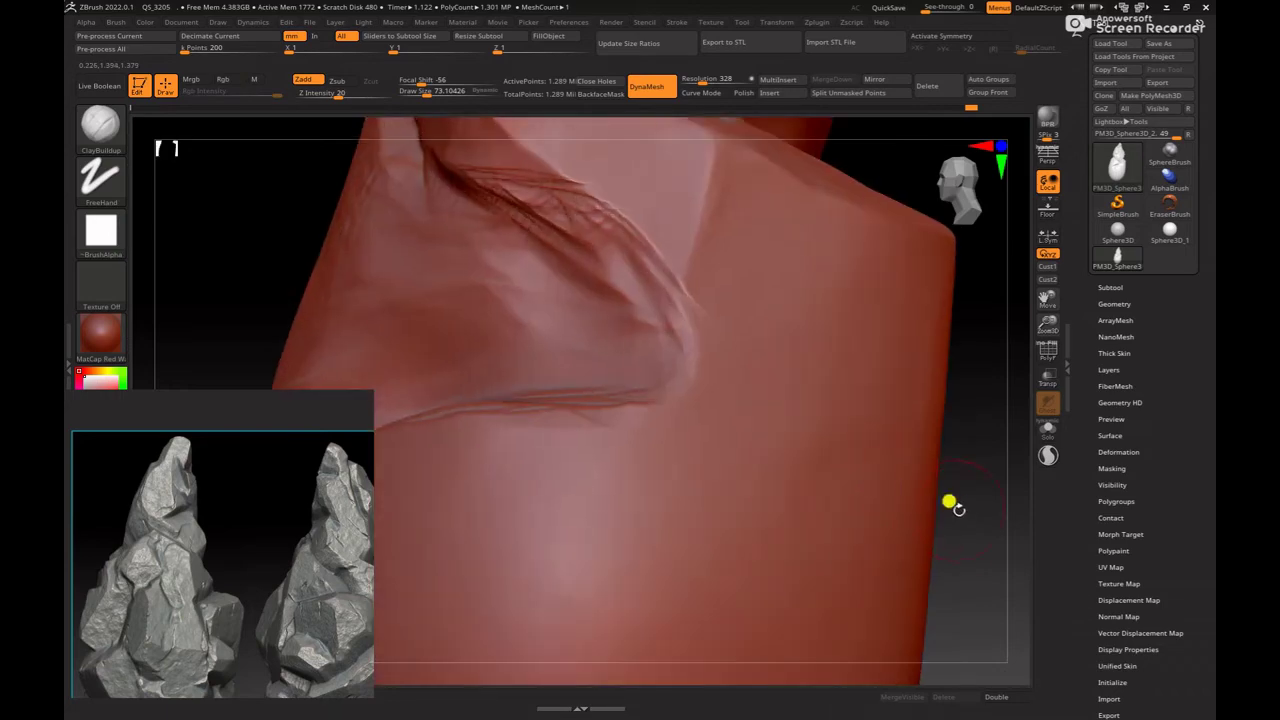
pyautogui.moveTo(826, 411)
pyautogui.mouseDown()
pyautogui.moveTo(851, 534)
pyautogui.moveTo(714, 457)
pyautogui.moveTo(546, 432)
pyautogui.moveTo(491, 343)
pyautogui.mouseUp()
# Step: Switch to hPolish (B, H, P) and flatten the new lower-front ledge into a crisp angled crease
pyautogui.press('b')
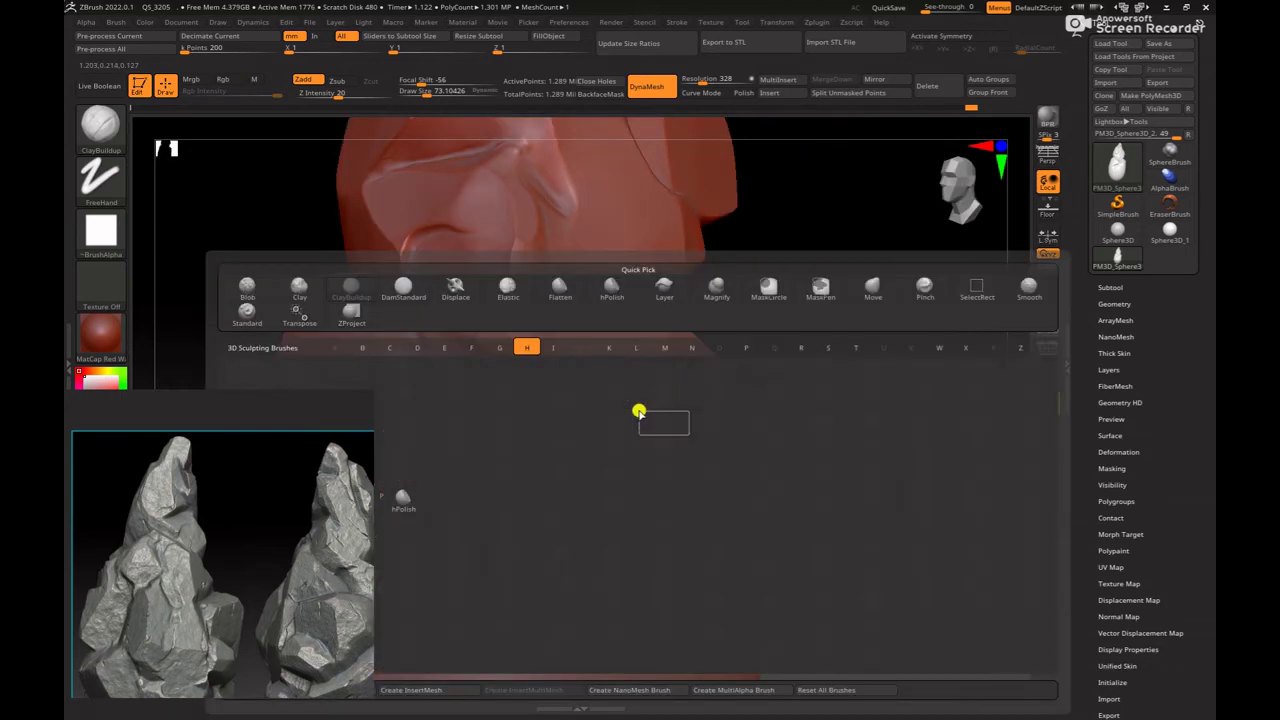
pyautogui.press('h')
pyautogui.press('p')
pyautogui.moveTo(814, 354); pyautogui.dragTo(505, 341)
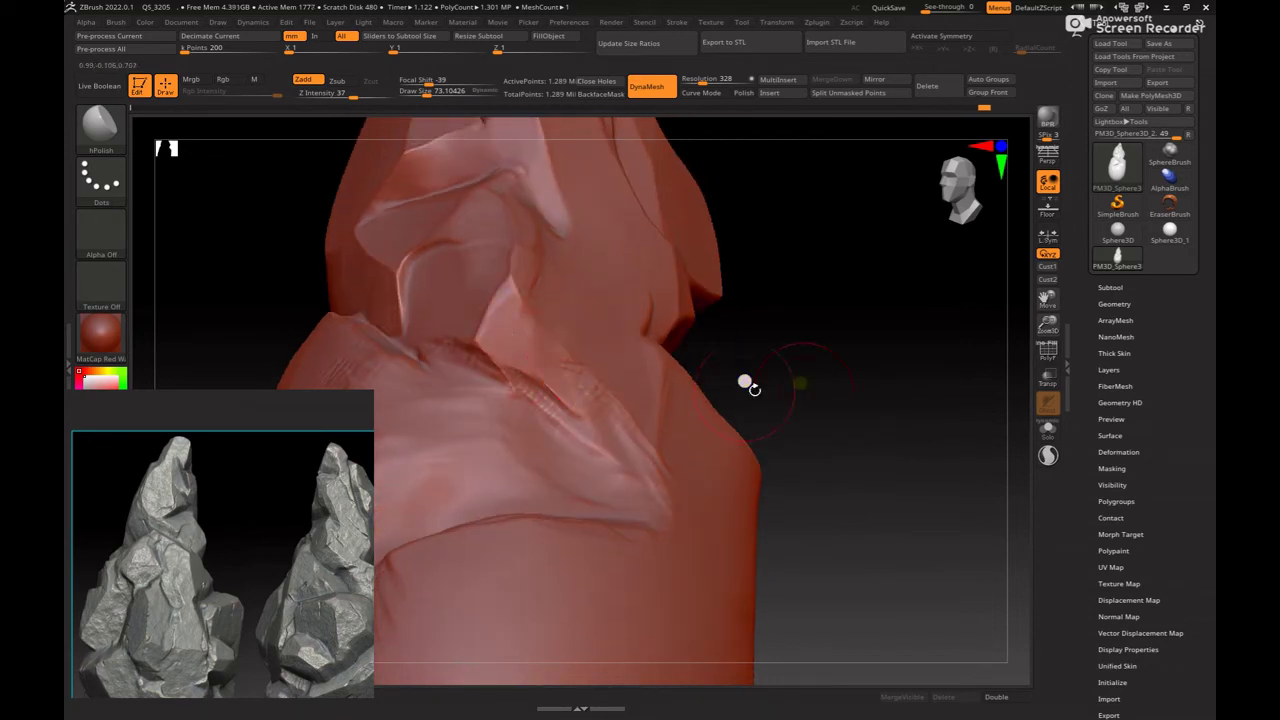
pyautogui.moveTo(745, 382)
pyautogui.mouseDown()
pyautogui.moveTo(908, 408)
pyautogui.moveTo(580, 381)
pyautogui.mouseUp()
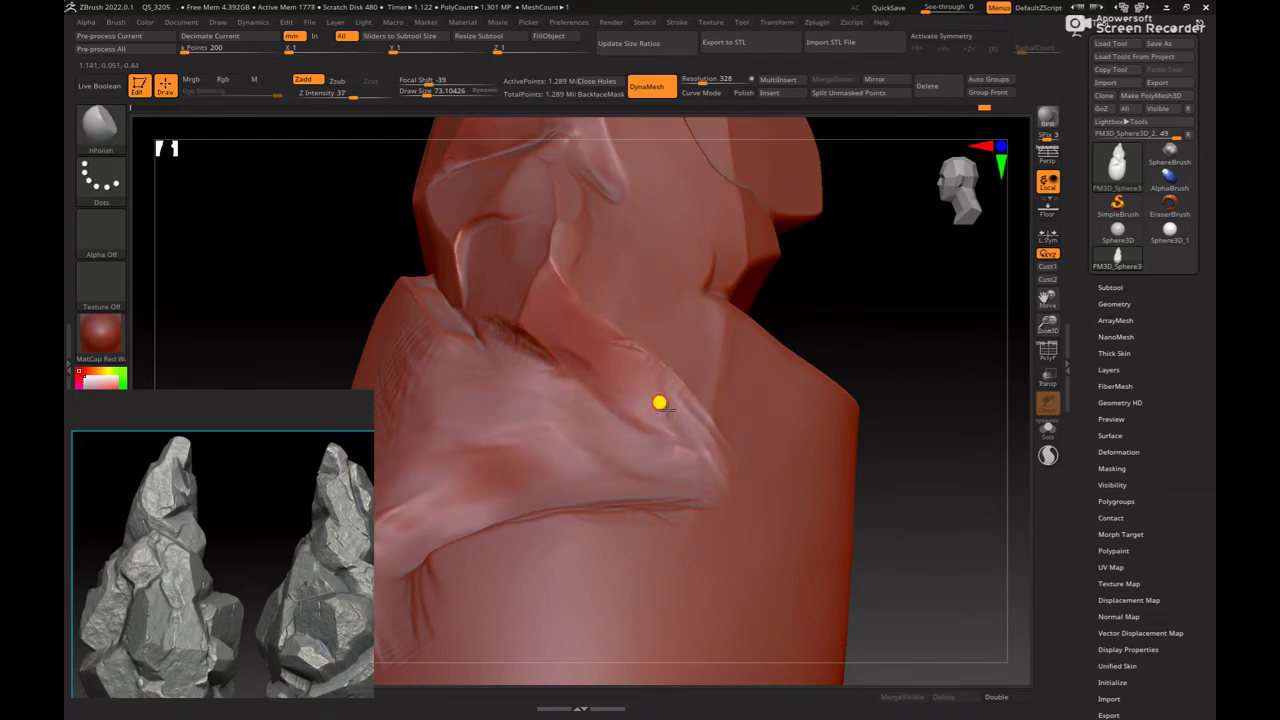
pyautogui.moveTo(877, 478)
pyautogui.mouseDown()
pyautogui.moveTo(951, 403)
pyautogui.moveTo(537, 285)
pyautogui.mouseUp()
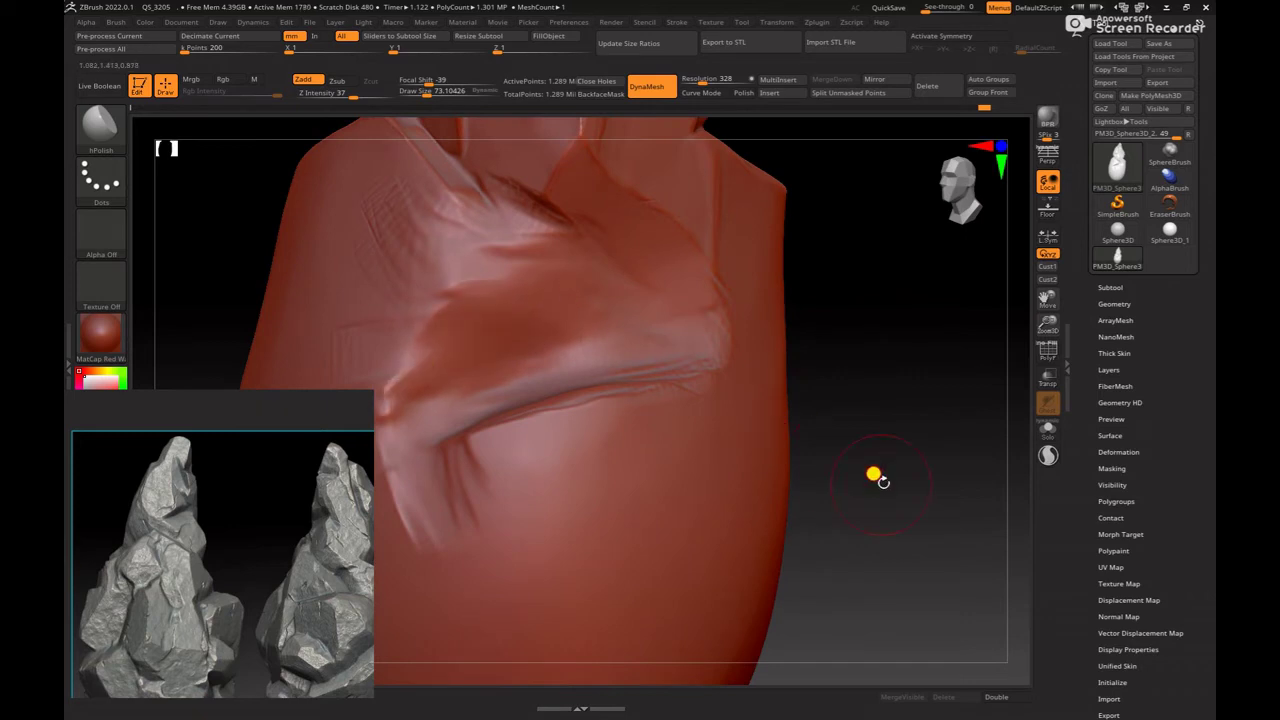
pyautogui.moveTo(874, 474)
pyautogui.mouseDown()
pyautogui.moveTo(894, 409)
pyautogui.moveTo(600, 308)
pyautogui.mouseUp()
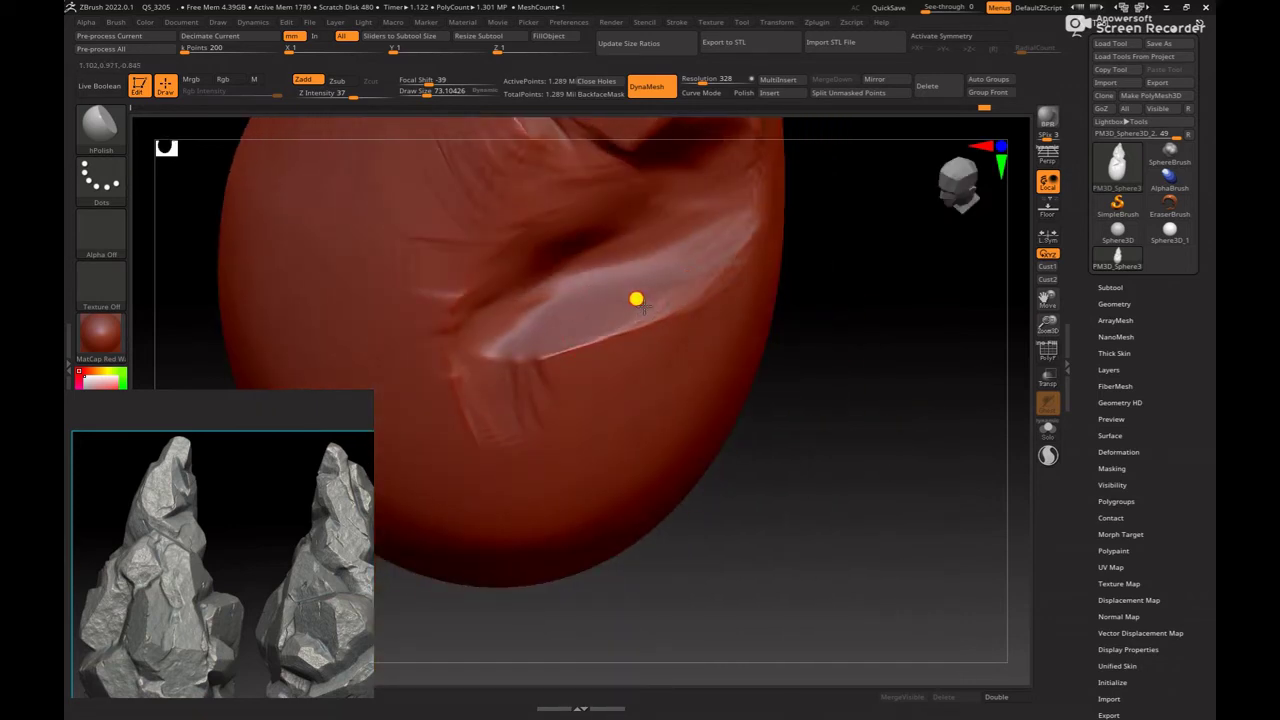
pyautogui.moveTo(820, 330)
pyautogui.mouseDown()
pyautogui.moveTo(903, 397)
pyautogui.moveTo(500, 266)
pyautogui.mouseUp()
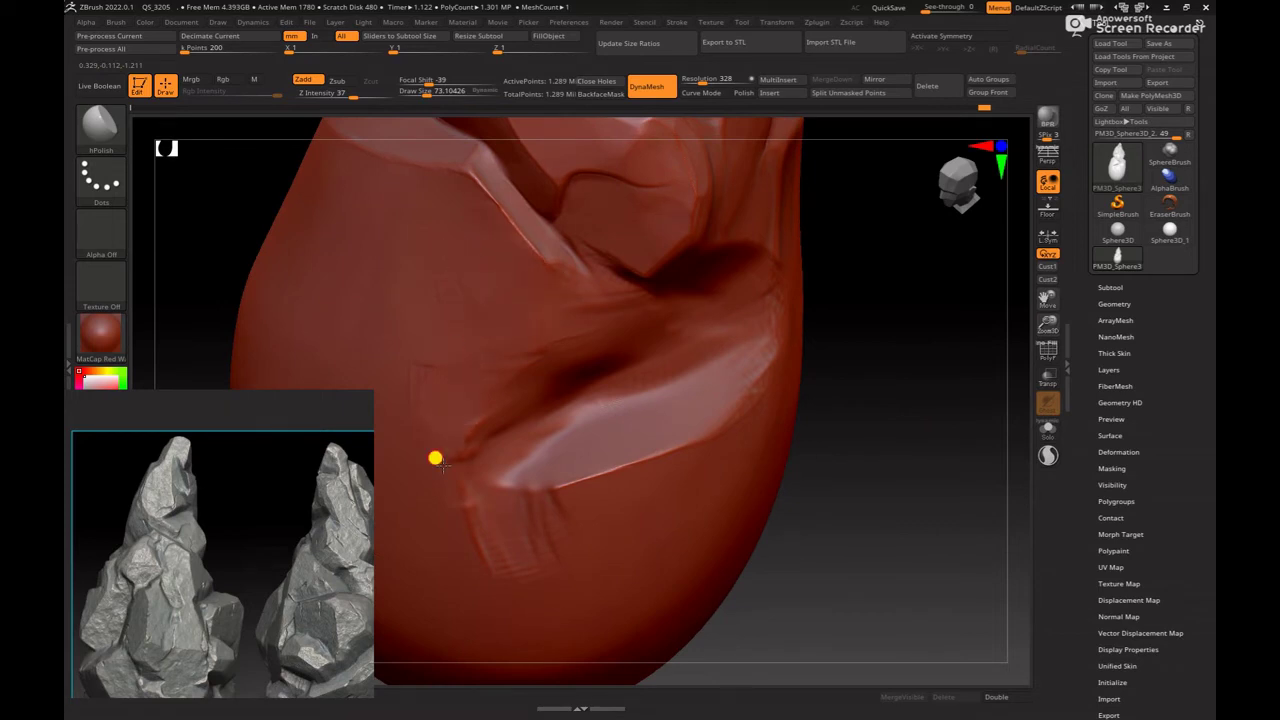
pyautogui.moveTo(683, 397)
pyautogui.mouseDown()
pyautogui.moveTo(946, 409)
pyautogui.moveTo(658, 218)
pyautogui.mouseUp()
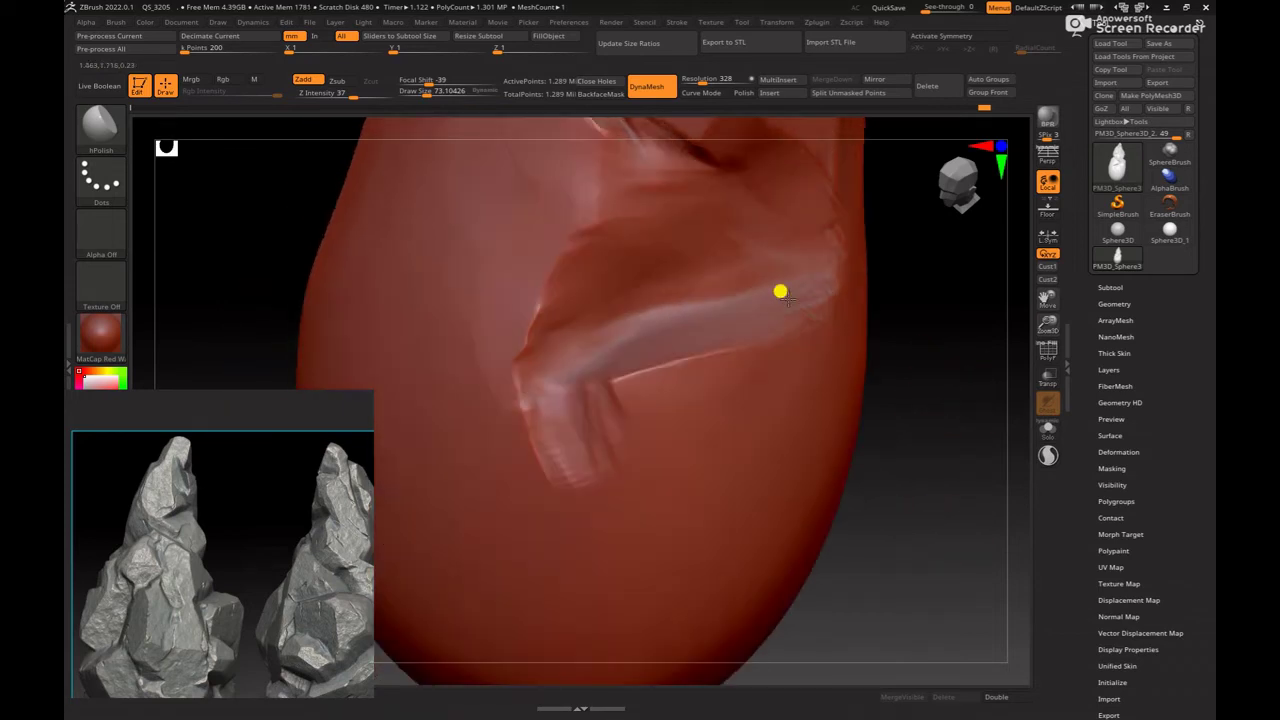
pyautogui.moveTo(682, 318)
pyautogui.mouseDown()
pyautogui.moveTo(988, 323)
pyautogui.moveTo(909, 463)
pyautogui.moveTo(853, 389)
pyautogui.moveTo(857, 449)
pyautogui.moveTo(843, 346)
pyautogui.moveTo(817, 386)
pyautogui.moveTo(843, 432)
pyautogui.moveTo(826, 446)
pyautogui.moveTo(791, 380)
pyautogui.moveTo(780, 389)
pyautogui.moveTo(833, 428)
pyautogui.moveTo(754, 417)
pyautogui.moveTo(743, 377)
pyautogui.moveTo(657, 394)
pyautogui.moveTo(426, 382)
pyautogui.mouseUp()
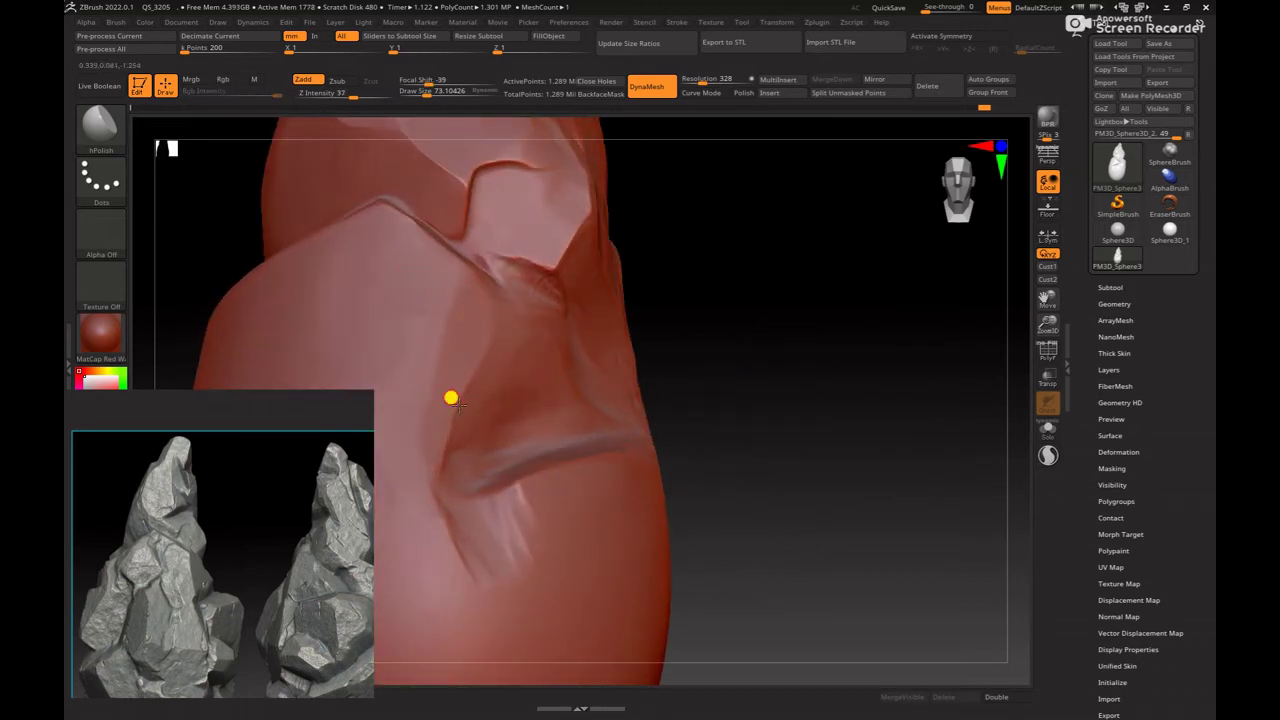
pyautogui.moveTo(441, 313)
pyautogui.mouseDown()
pyautogui.moveTo(811, 394)
pyautogui.moveTo(874, 266)
pyautogui.moveTo(764, 365)
pyautogui.moveTo(766, 397)
pyautogui.mouseUp()
# Step: Switch back to ClayBuildup, raise Draw Size to about 108 and deepen the lower-body indent
pyautogui.press('b')
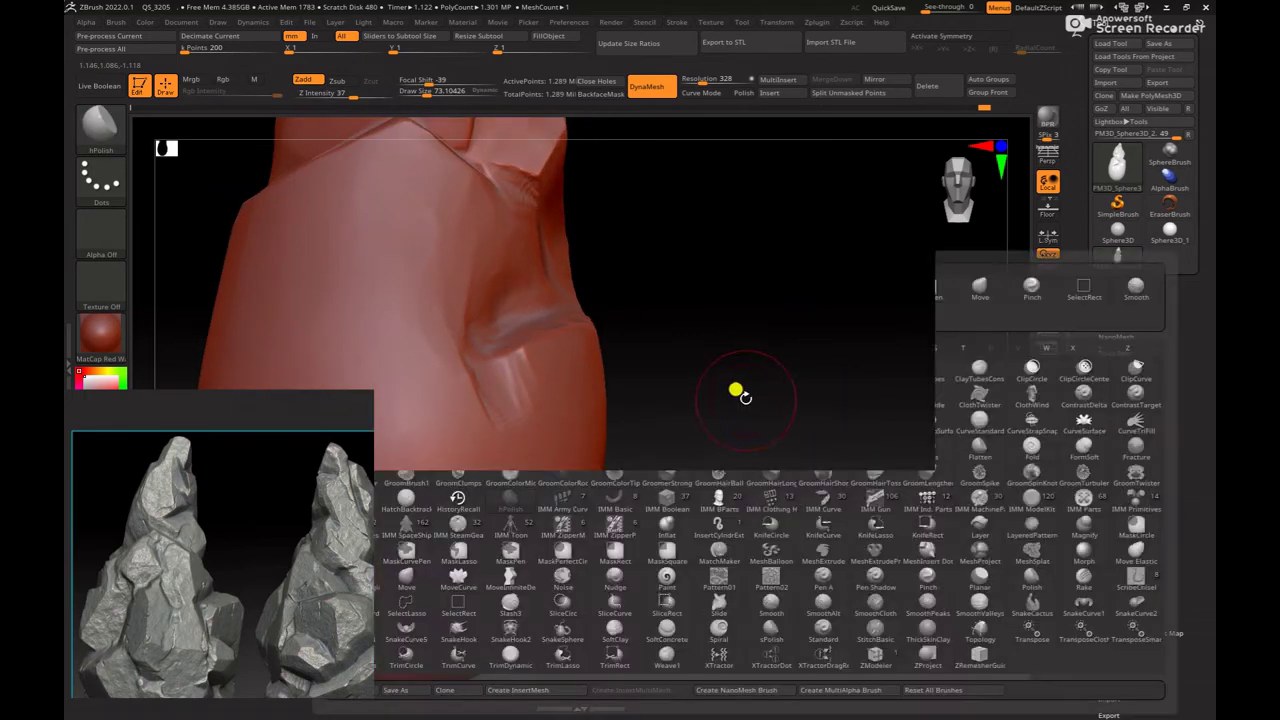
pyautogui.press('c')
pyautogui.press('b')
pyautogui.rightClick(500, 430)
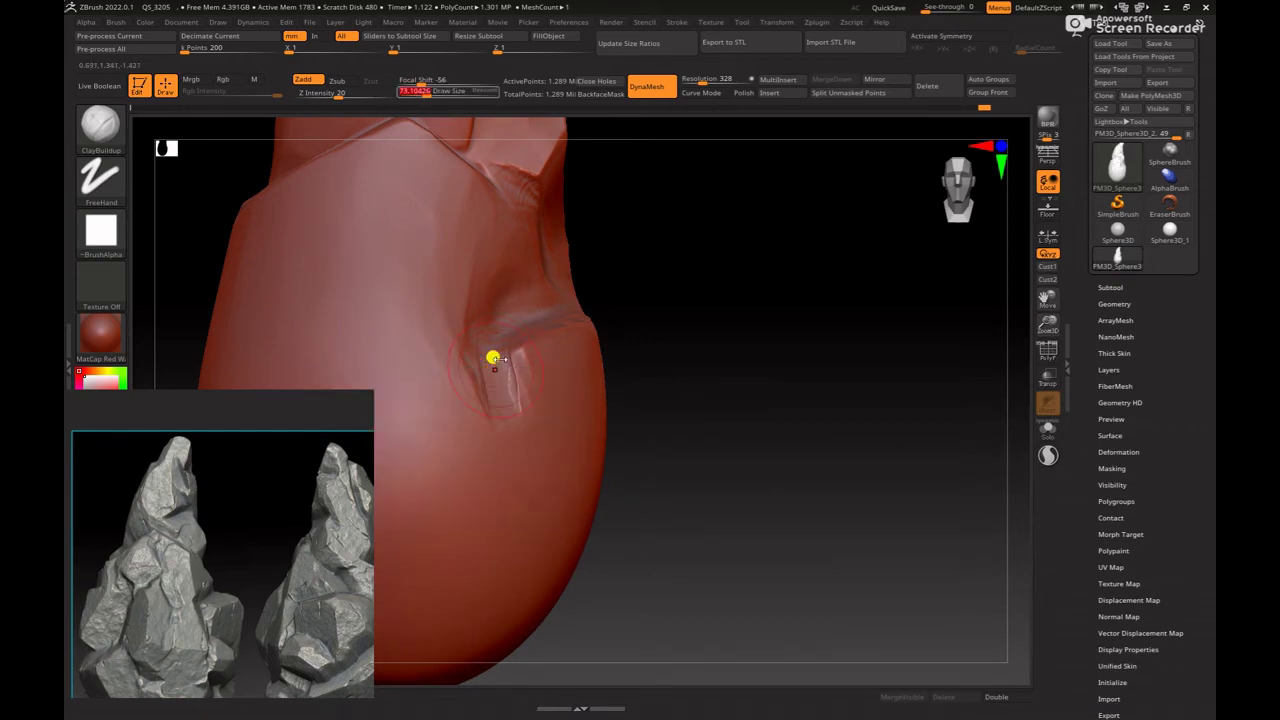
pyautogui.rightClick(494, 388)
pyautogui.moveTo(494, 388); pyautogui.dragTo(488, 366)
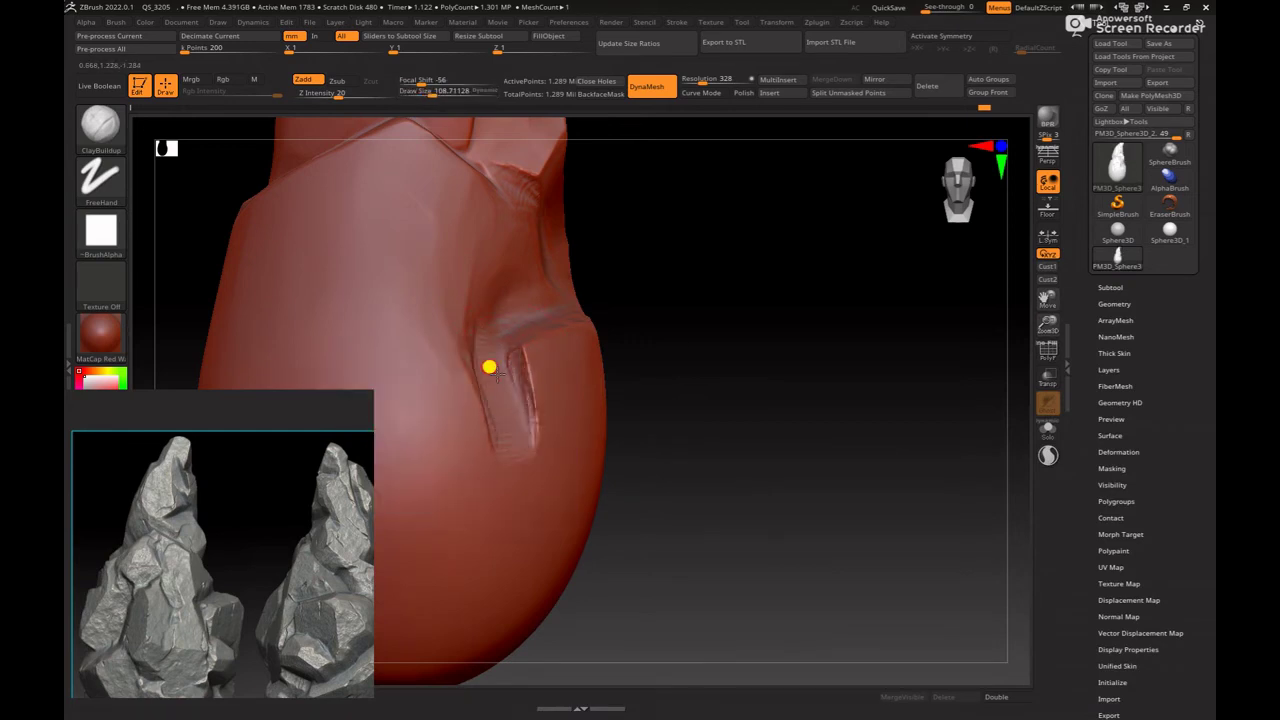
# Step: Turn to the rock's lower-left side and reduce Draw Size to 90 along the thin slit
pyautogui.moveTo(691, 431)
pyautogui.mouseDown()
pyautogui.moveTo(871, 443)
pyautogui.moveTo(839, 447)
pyautogui.moveTo(854, 460)
pyautogui.moveTo(869, 451)
pyautogui.moveTo(794, 394)
pyautogui.moveTo(811, 437)
pyautogui.moveTo(831, 437)
pyautogui.moveTo(766, 403)
pyautogui.moveTo(837, 443)
pyautogui.moveTo(846, 423)
pyautogui.moveTo(234, 574)
pyautogui.moveTo(208, 606)
pyautogui.mouseUp()
pyautogui.moveTo(812, 451)
pyautogui.mouseDown()
pyautogui.moveTo(817, 494)
pyautogui.moveTo(800, 420)
pyautogui.mouseUp()
pyautogui.press('s')
pyautogui.moveTo(497, 402); pyautogui.dragTo(500, 368)
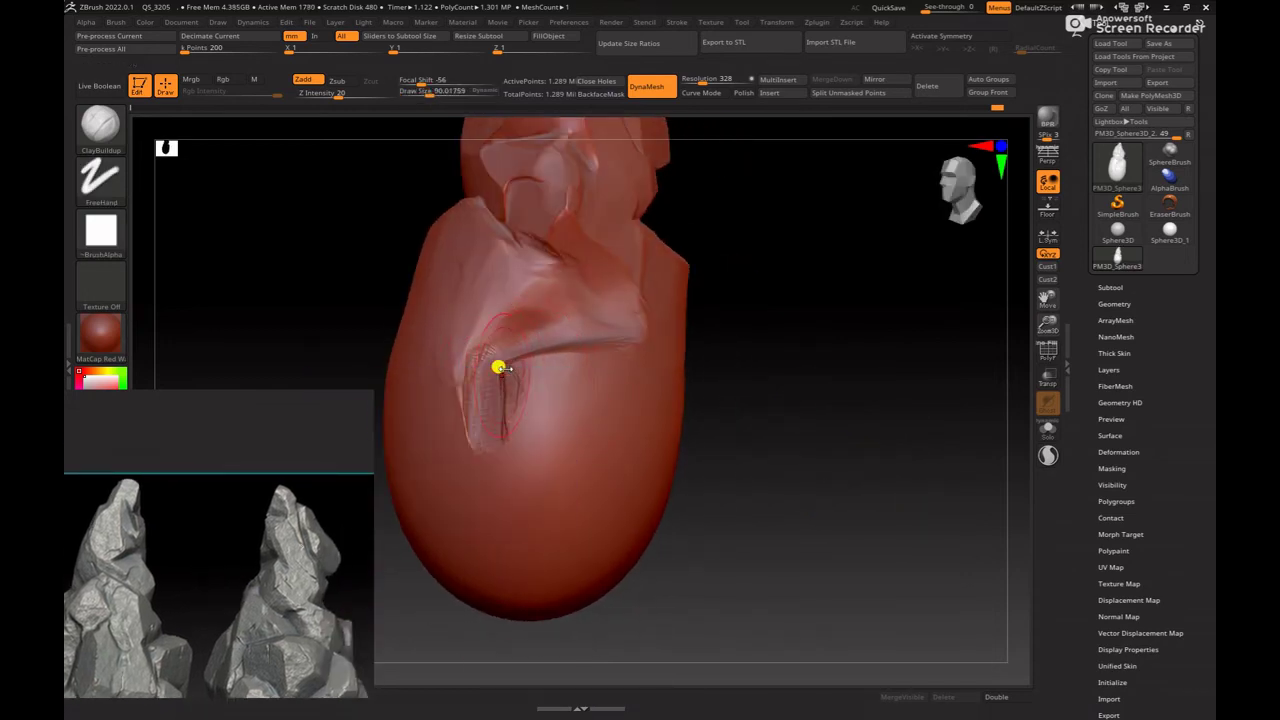
pyautogui.moveTo(723, 409); pyautogui.dragTo(484, 381)
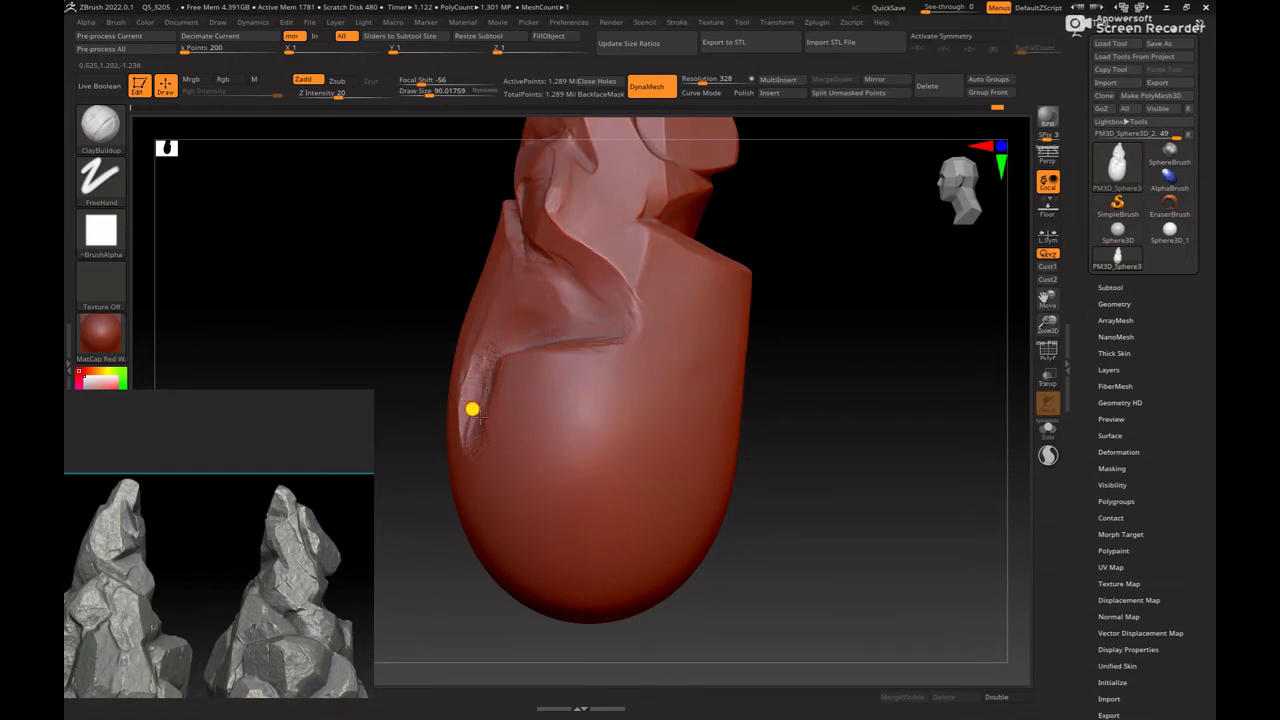
# Step: Select the Move brush (B, M, V) at about size 65 and zoom in on the folded top
pyautogui.press('b')
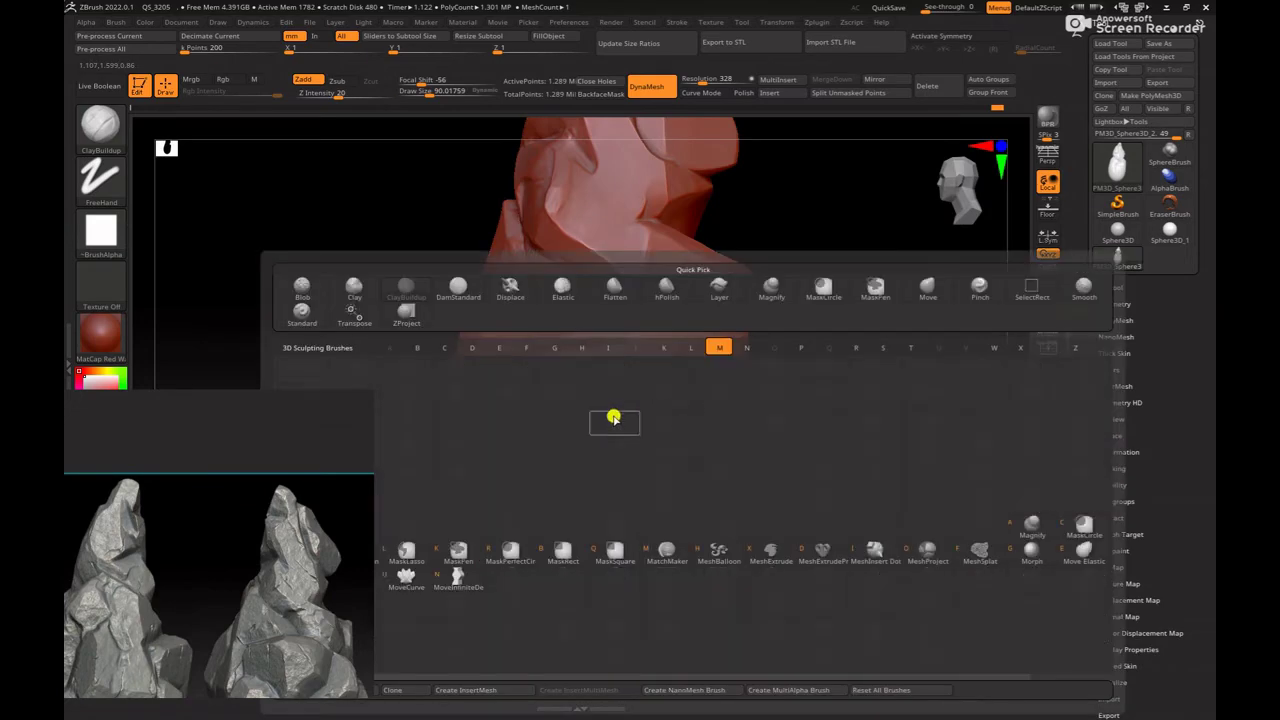
pyautogui.press('m')
pyautogui.press('v')
pyautogui.press('space')
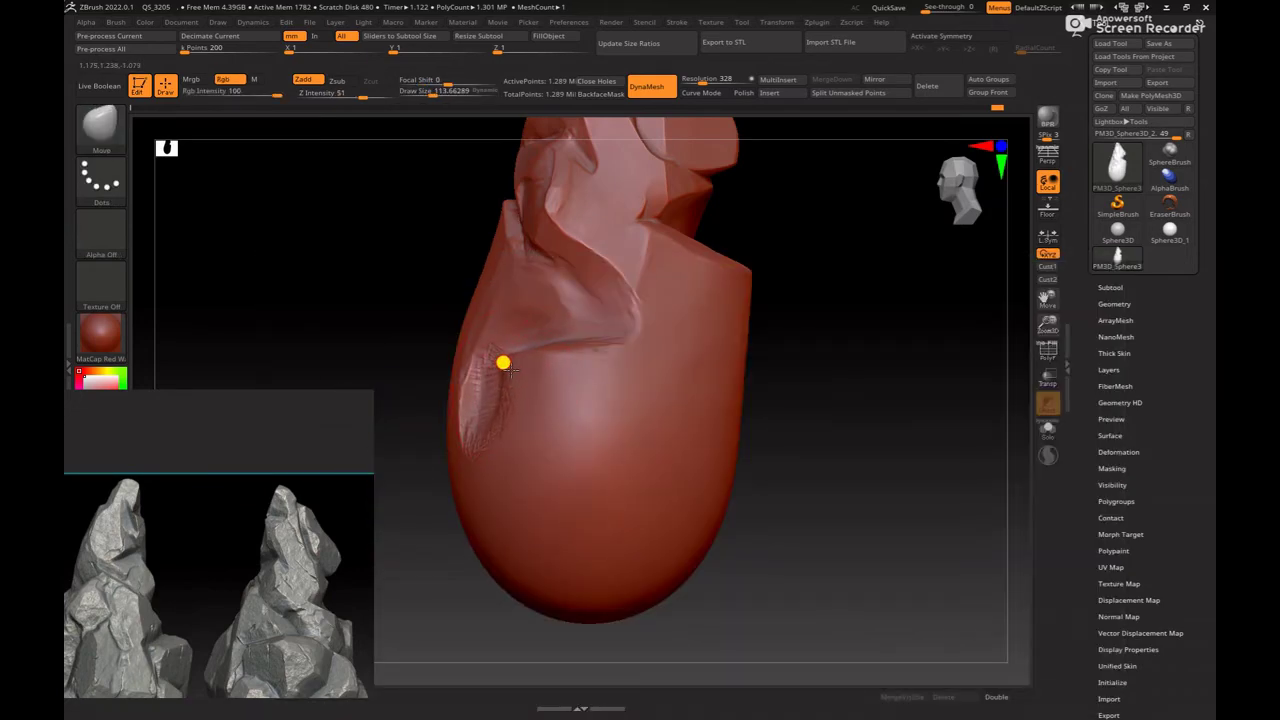
pyautogui.press('space')
pyautogui.scroll(3, 234, 563)
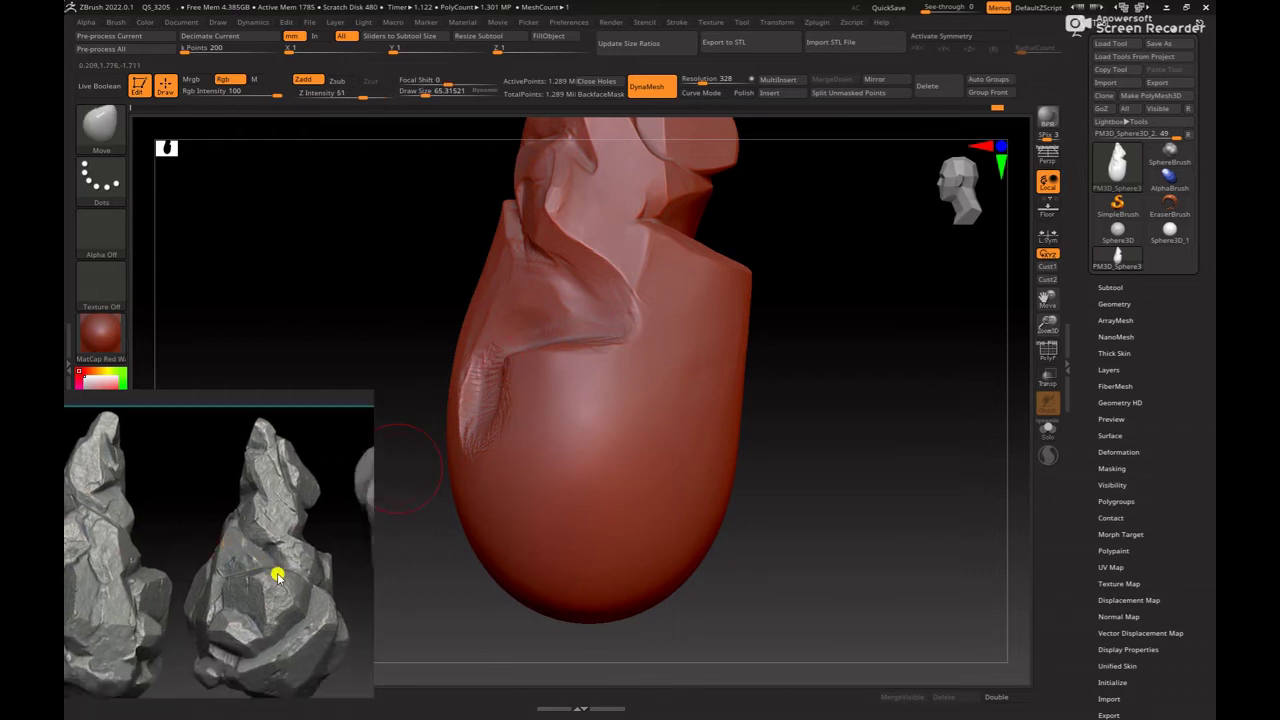
pyautogui.scroll(3, 300, 590)
pyautogui.scroll(2, 368, 590)
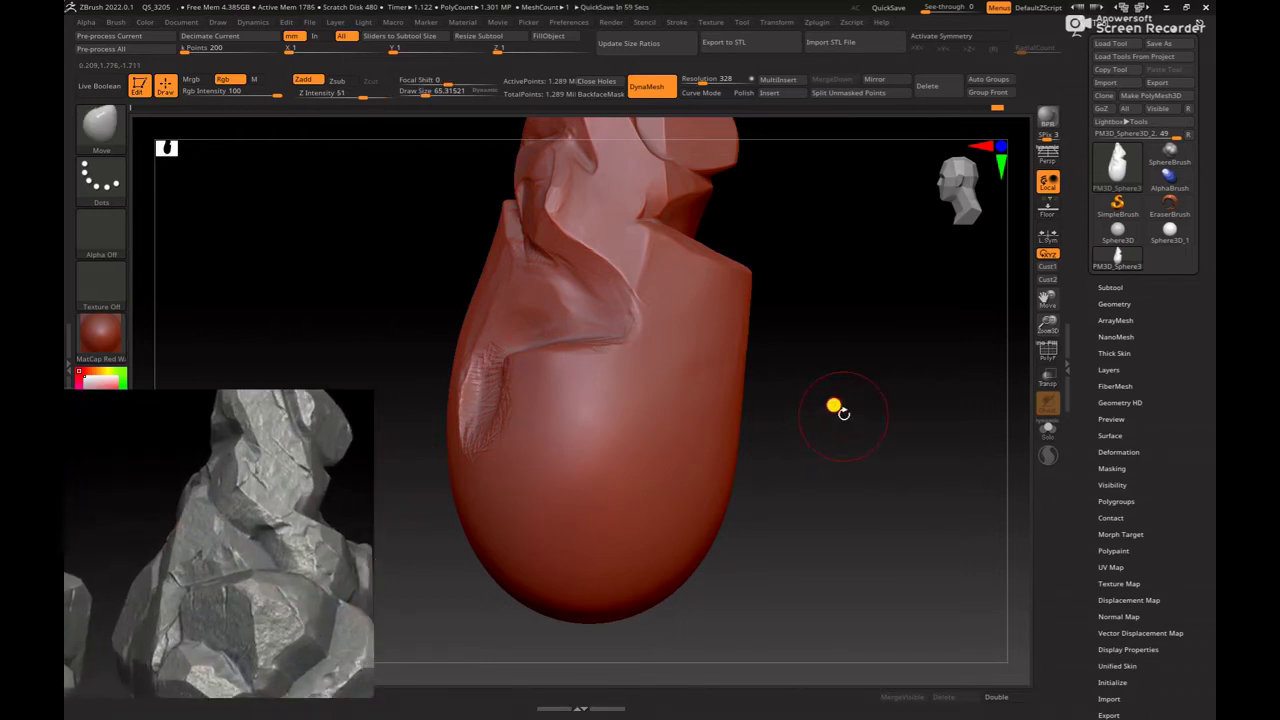
pyautogui.moveTo(843, 413)
pyautogui.mouseDown()
pyautogui.moveTo(891, 446)
pyautogui.moveTo(617, 409)
pyautogui.moveTo(548, 382)
pyautogui.mouseUp()
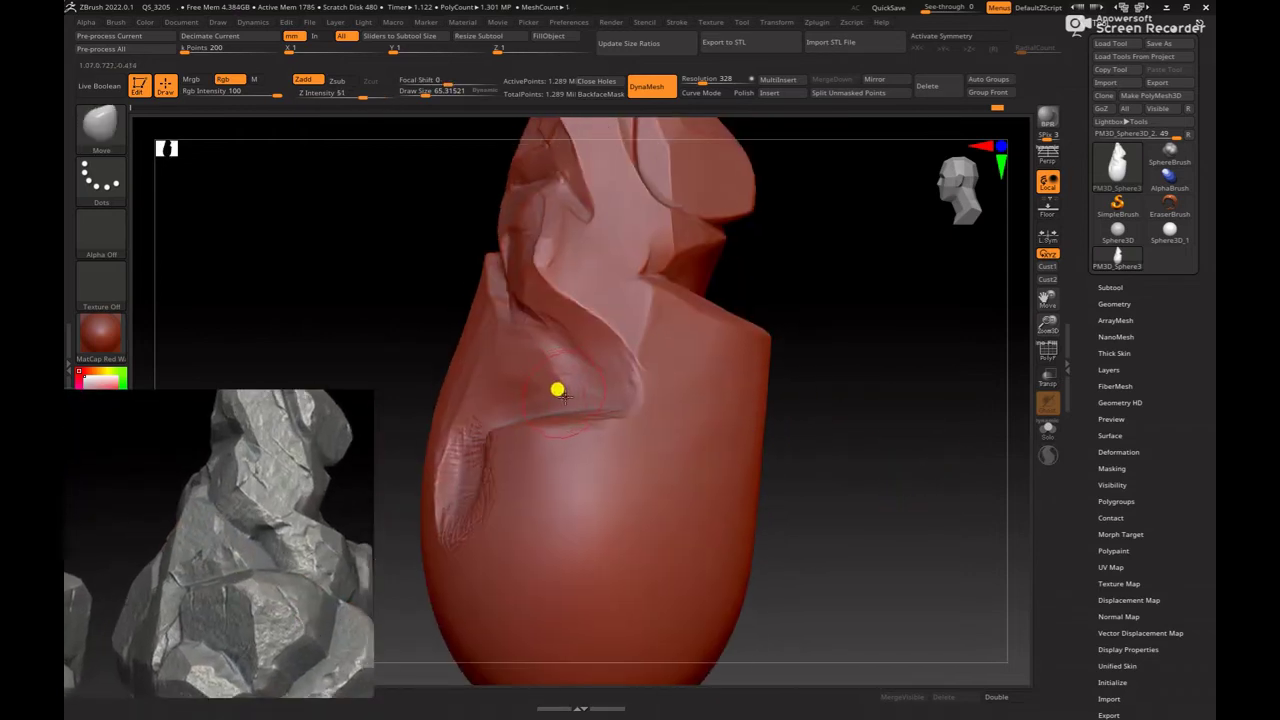
# Step: Switch back to ClayBuildup, add clay along the lower-left slit, and snap to a straight front view
pyautogui.press('b')
pyautogui.press('c')
pyautogui.press('b')
pyautogui.moveTo(846, 440); pyautogui.dragTo(540, 337)
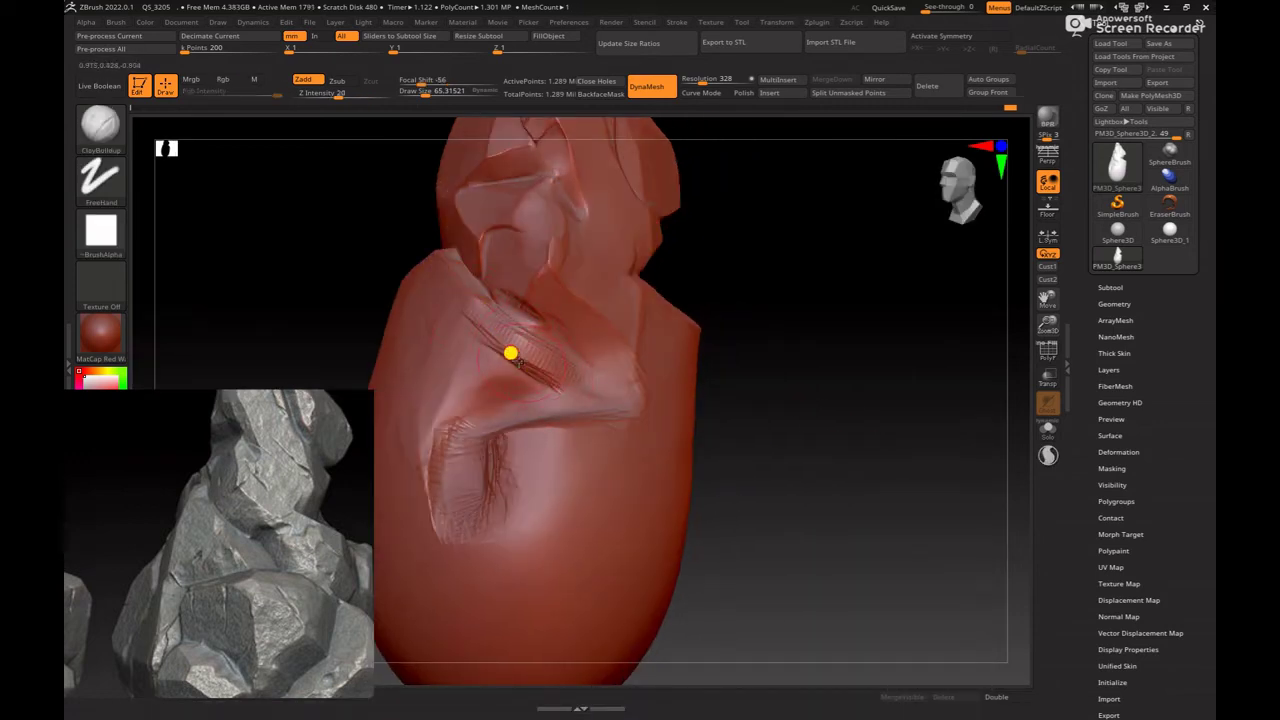
pyautogui.moveTo(699, 403); pyautogui.dragTo(696, 434)
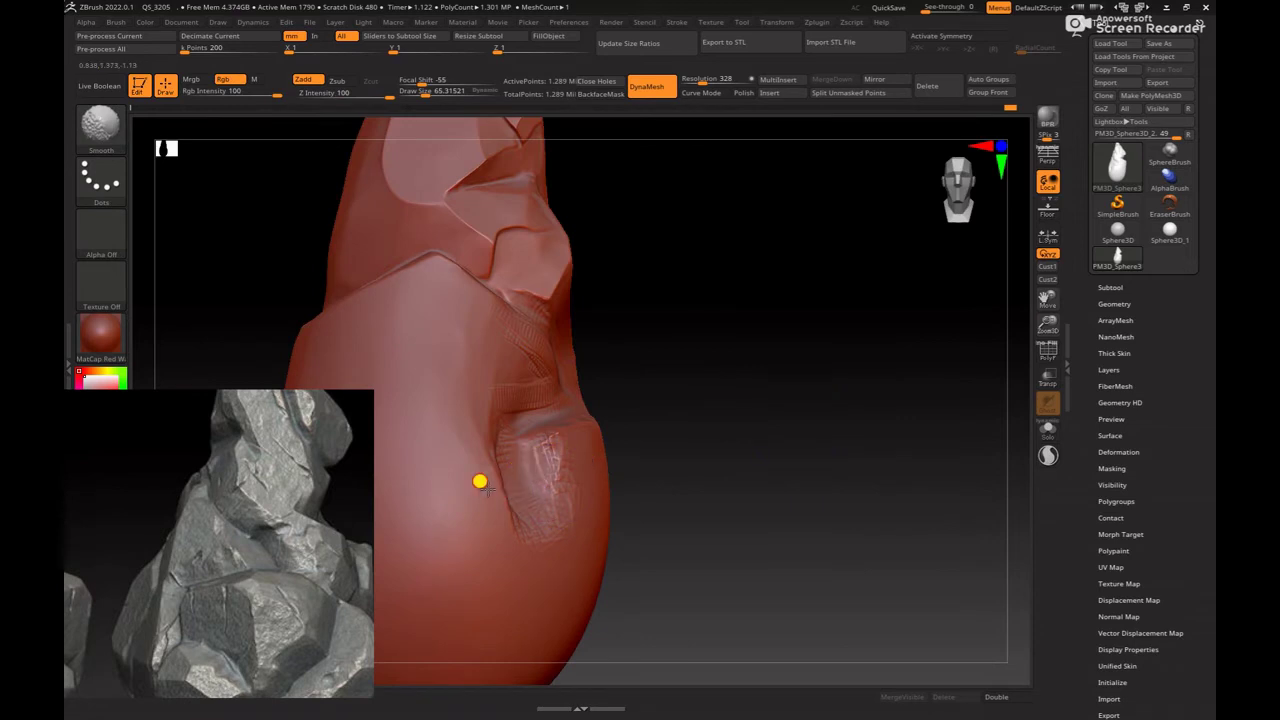
pyautogui.moveTo(598, 393)
pyautogui.mouseDown()
pyautogui.moveTo(729, 417)
pyautogui.moveTo(486, 506)
pyautogui.mouseUp()
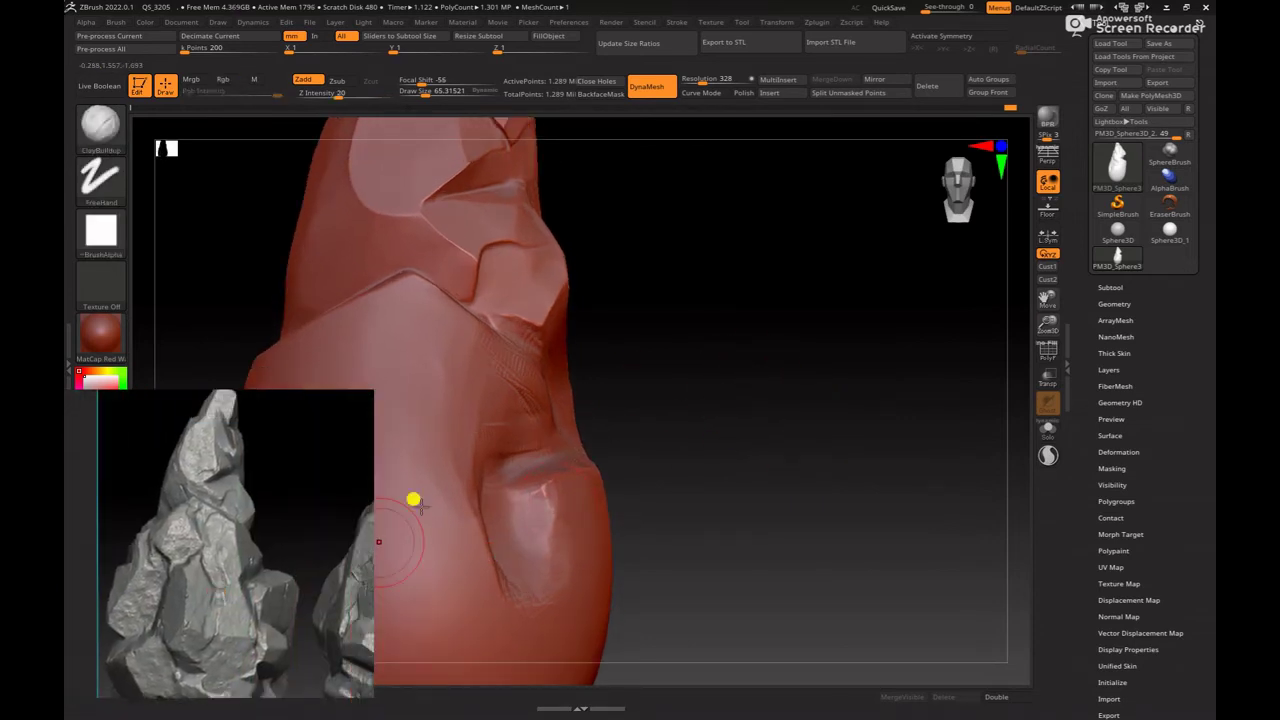
pyautogui.moveTo(749, 440); pyautogui.dragTo(762, 457)
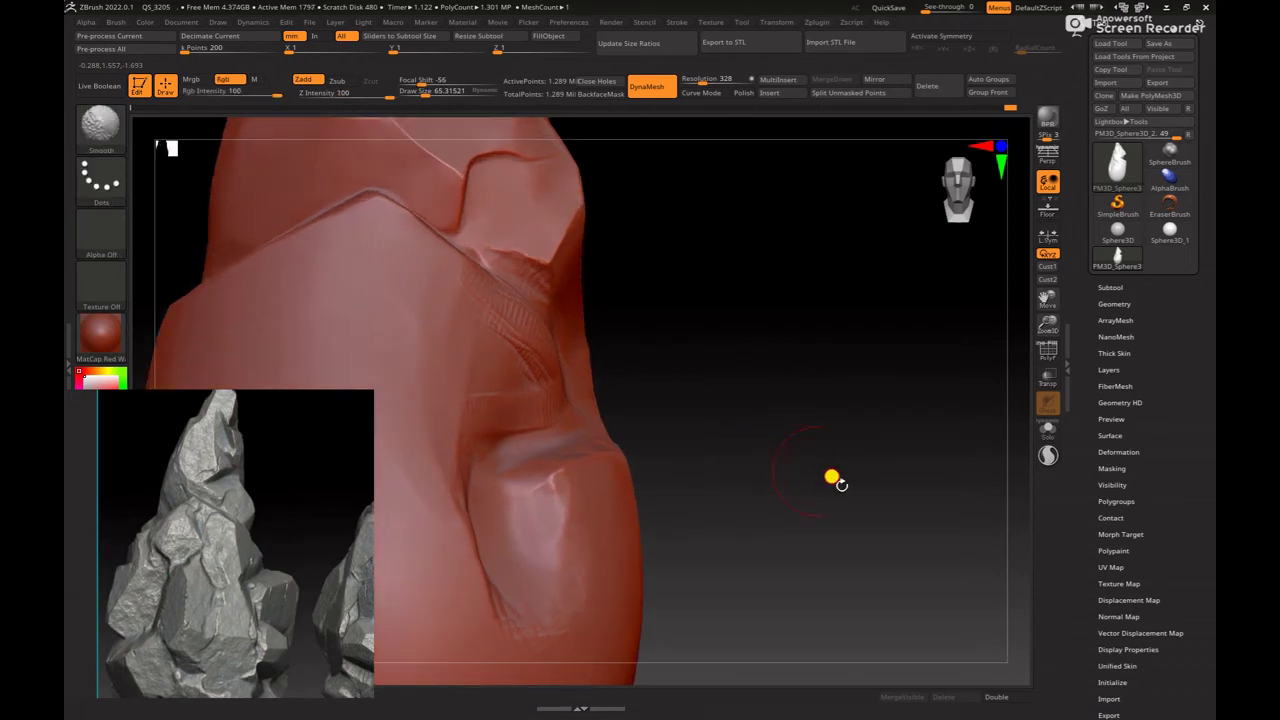
pyautogui.moveTo(834, 480); pyautogui.dragTo(743, 409)
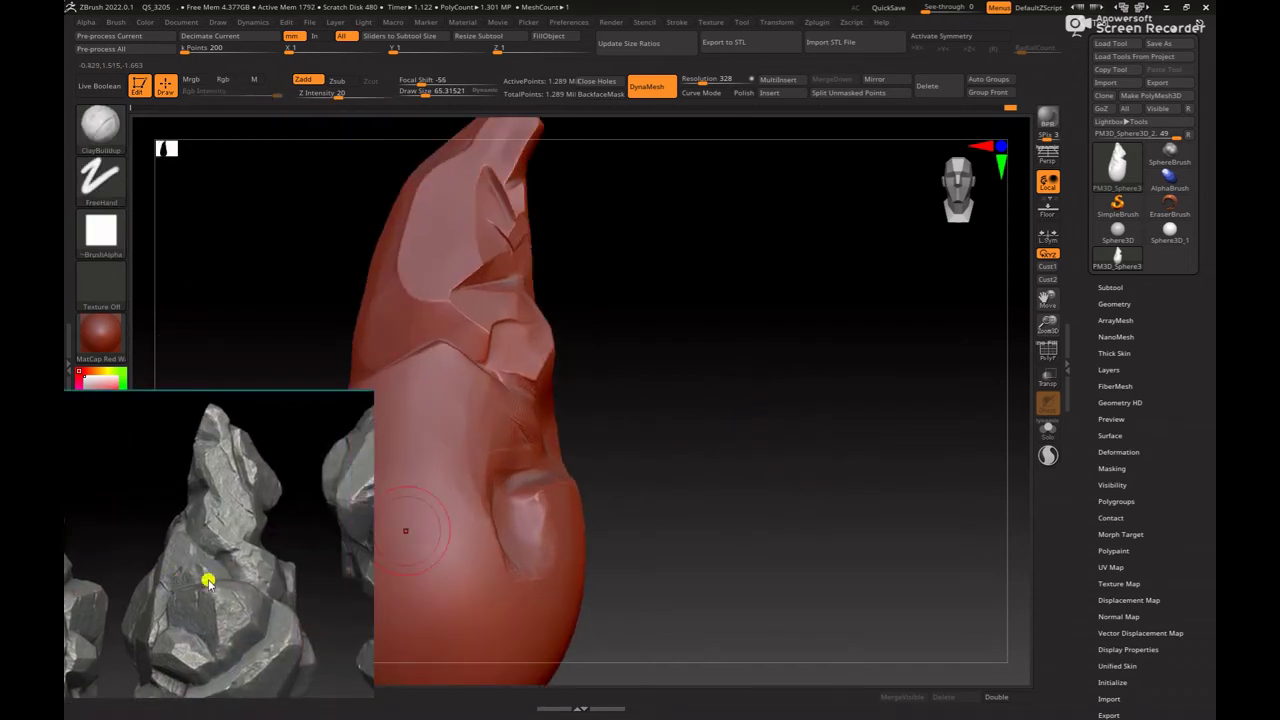
pyautogui.moveTo(691, 486)
pyautogui.mouseDown()
pyautogui.moveTo(729, 491)
pyautogui.moveTo(760, 523)
pyautogui.moveTo(777, 505)
pyautogui.moveTo(506, 462)
pyautogui.mouseUp()
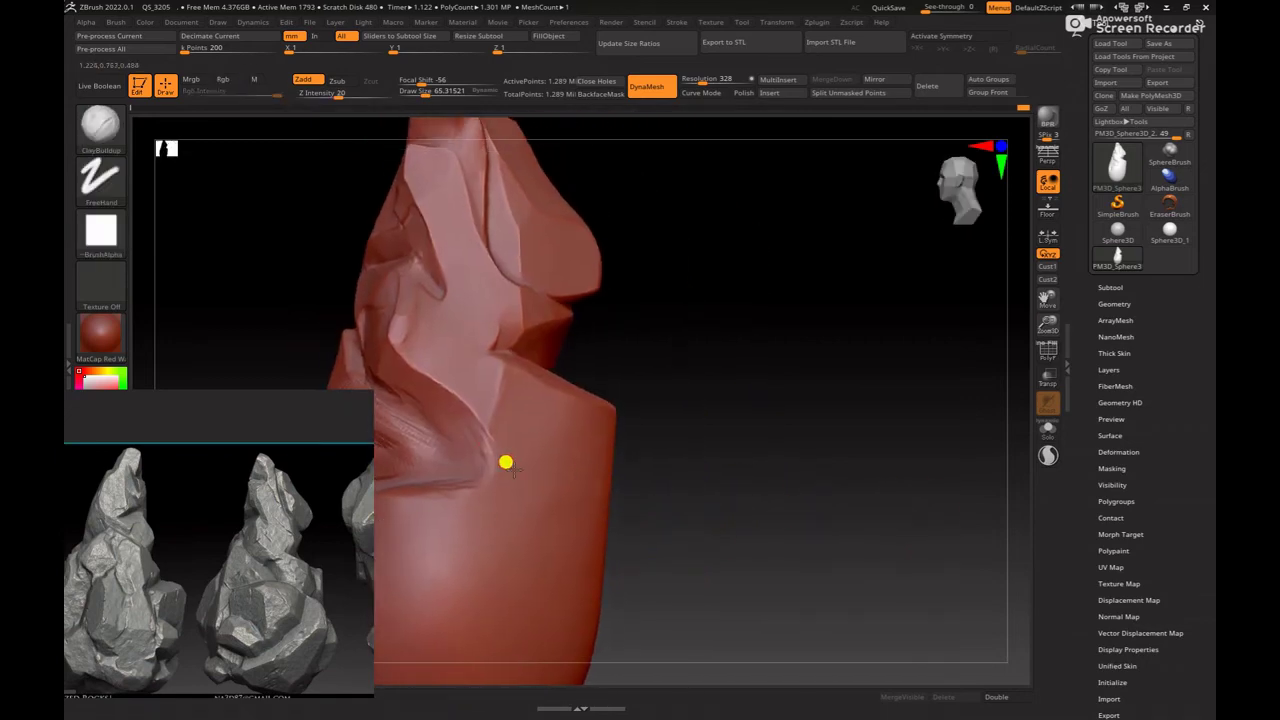
pyautogui.press('b')
pyautogui.moveTo(751, 500)
pyautogui.keyDown('shift'); pyautogui.mouseDown()
pyautogui.moveTo(780, 500)
pyautogui.moveTo(757, 503)
pyautogui.mouseUp(); pyautogui.keyUp('shift')
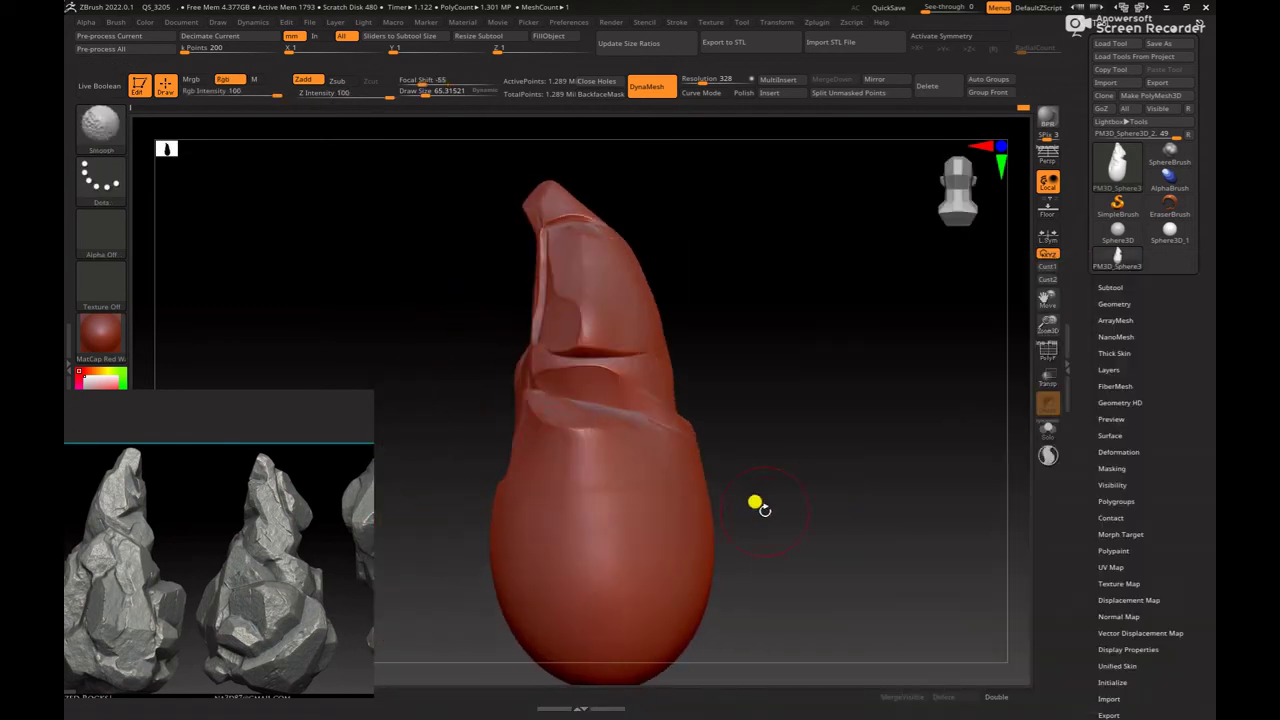
pyautogui.keyDown('alt'); pyautogui.moveTo(703, 439); pyautogui.dragTo(644, 458); pyautogui.keyUp('alt')
pyautogui.press('b')
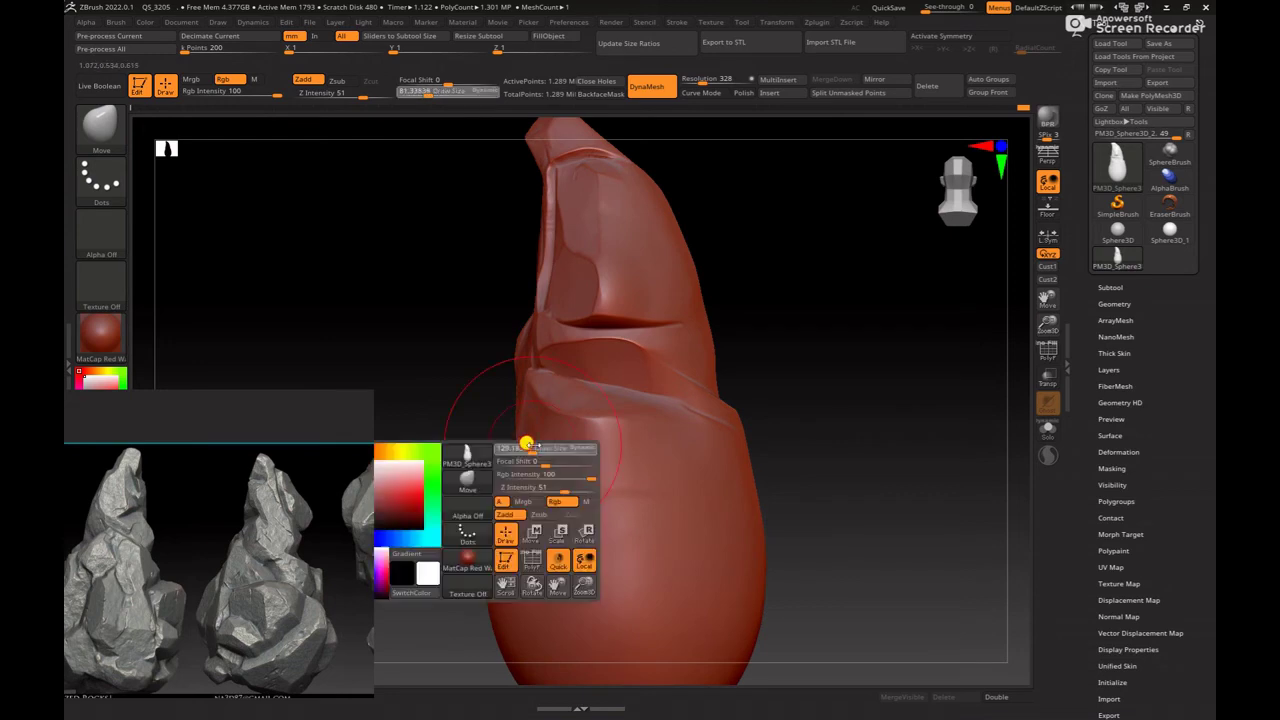
pyautogui.press('ctrl')
pyautogui.scroll(2, 234, 537)
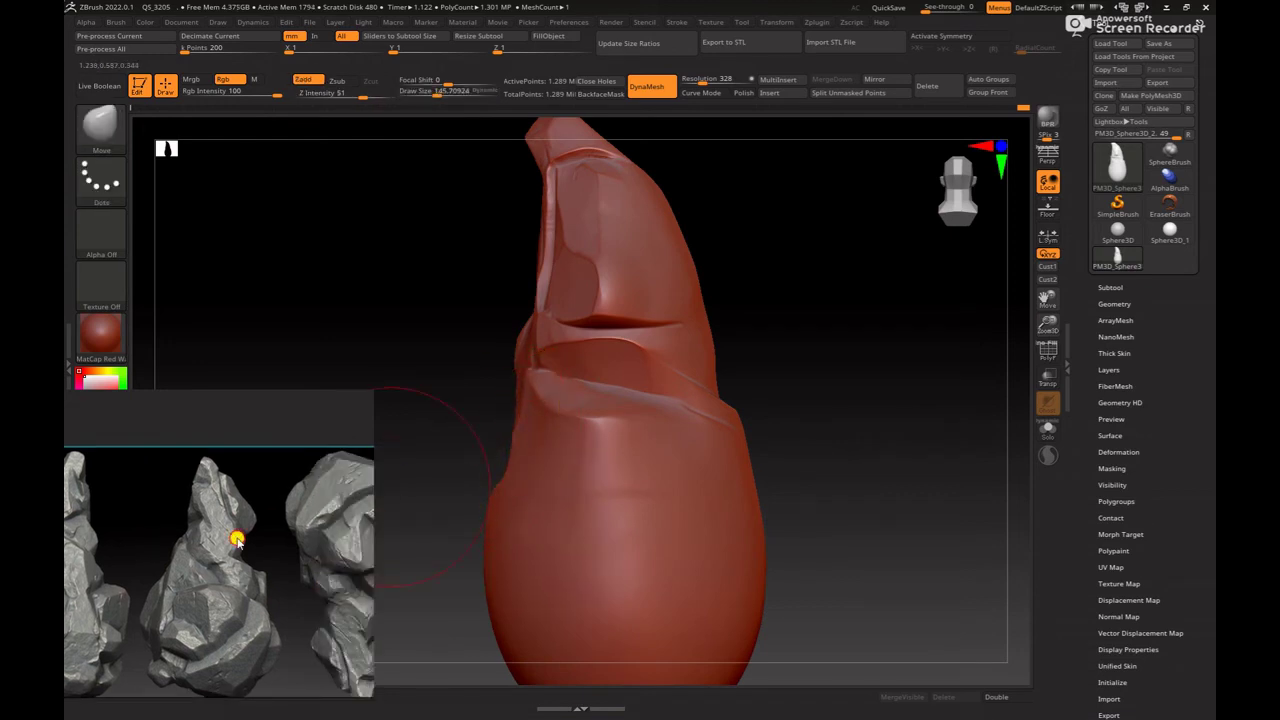
pyautogui.scroll(1, 191, 571)
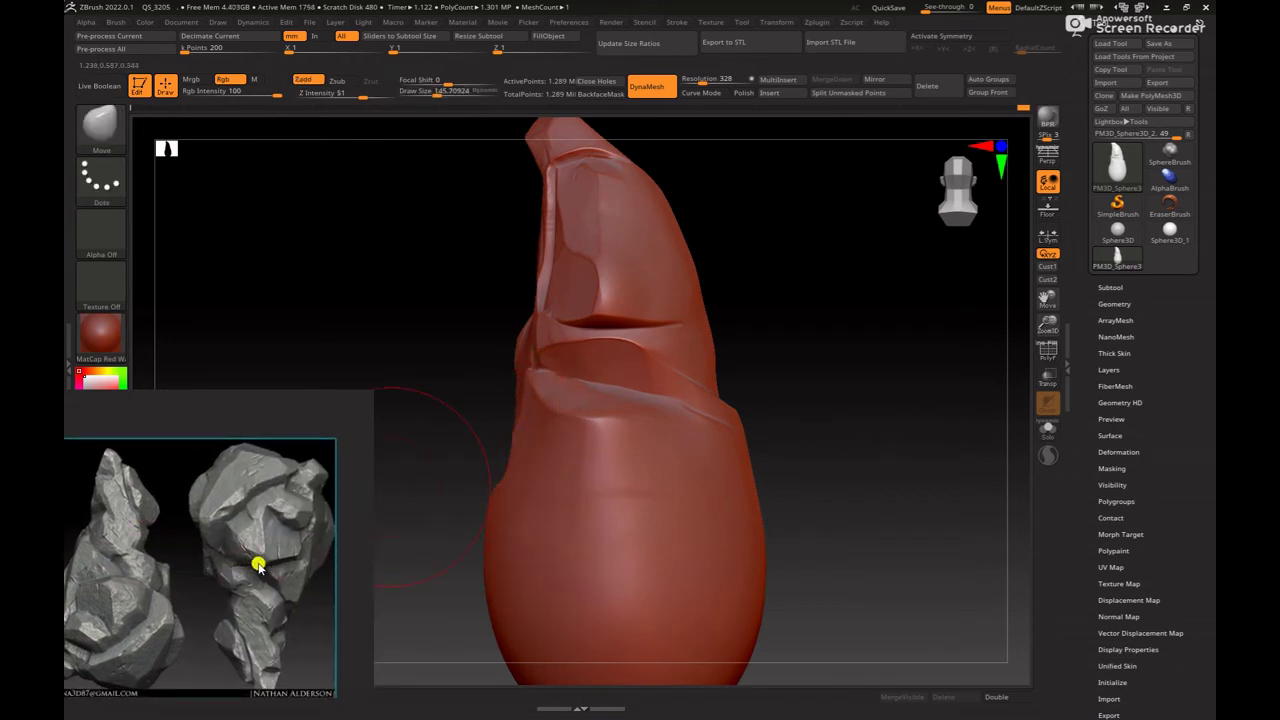
pyautogui.scroll(2, 279, 615)
pyautogui.moveTo(277, 506)
pyautogui.keyDown('ctrl'); pyautogui.mouseDown()
pyautogui.moveTo(289, 560)
pyautogui.moveTo(209, 529)
pyautogui.moveTo(183, 607)
pyautogui.moveTo(194, 583)
pyautogui.mouseUp(); pyautogui.keyUp('ctrl')
pyautogui.scroll(-2, 205, 590)
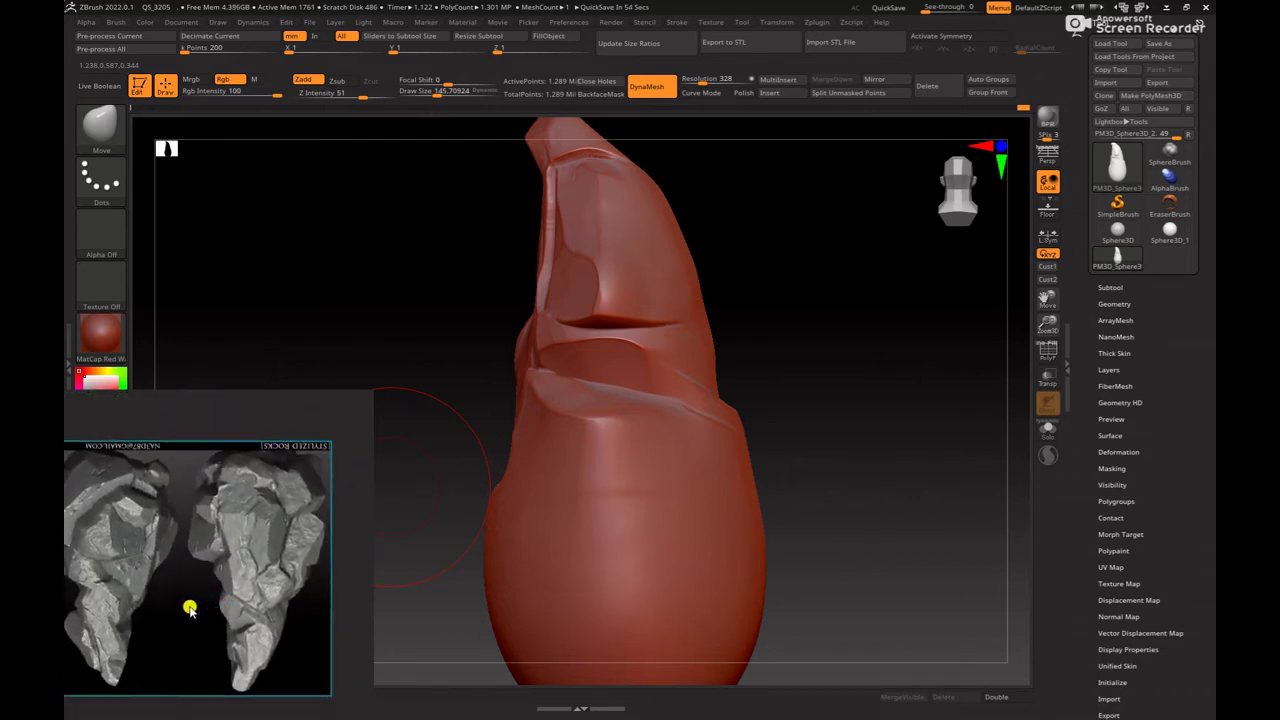
pyautogui.scroll(1, 380, 608)
pyautogui.scroll(1, 314, 623)
pyautogui.scroll(1, 334, 600)
pyautogui.scroll(1, 344, 594)
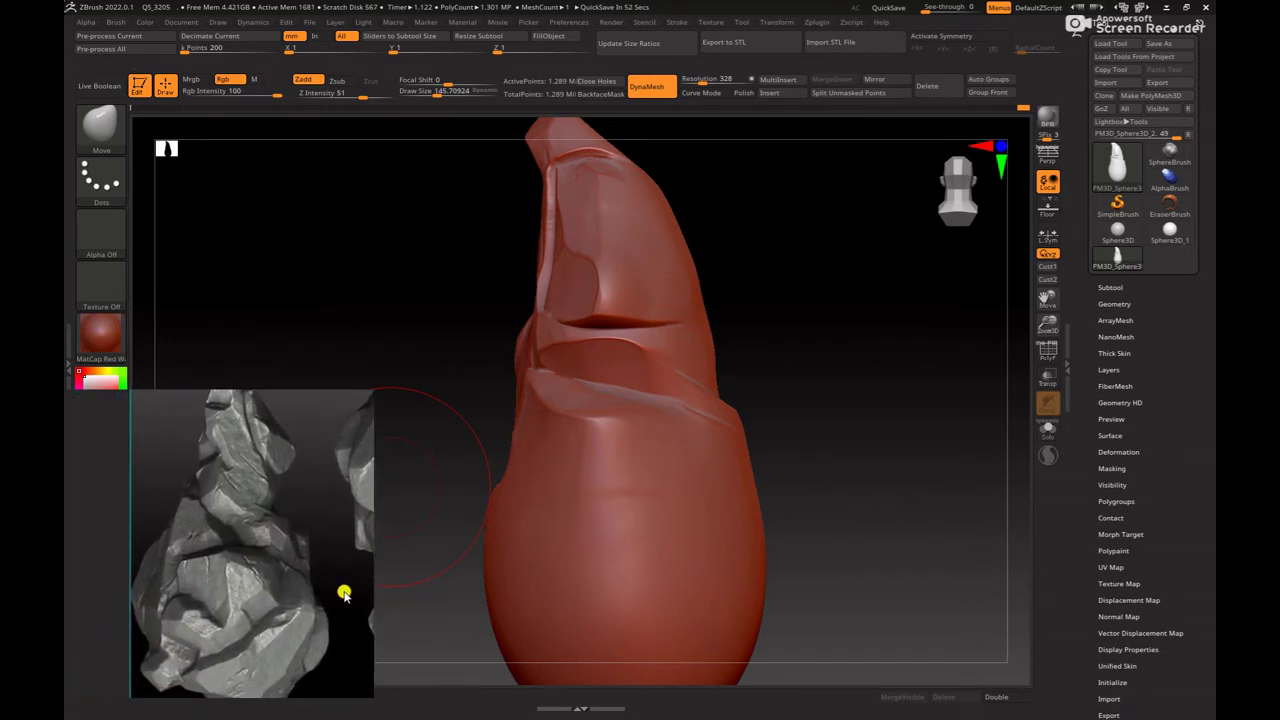
pyautogui.scroll(-2, 330, 580)
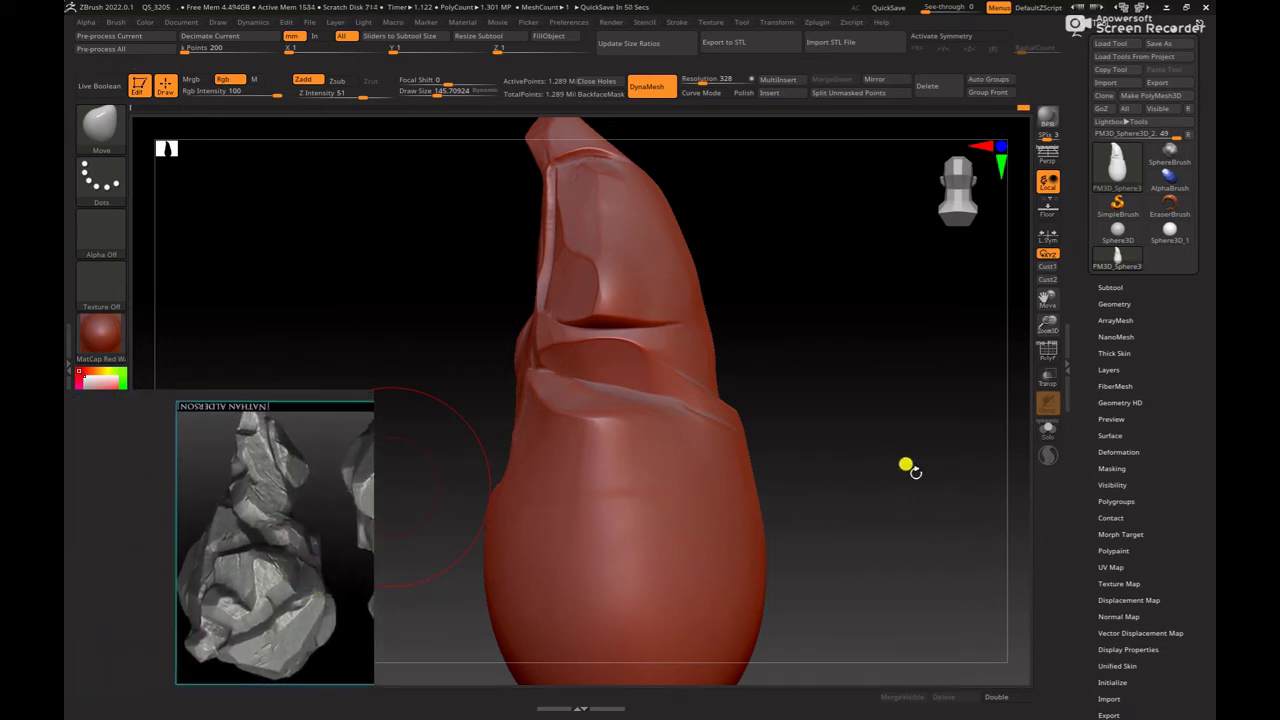
pyautogui.moveTo(908, 467)
pyautogui.mouseDown()
pyautogui.moveTo(820, 429)
pyautogui.moveTo(860, 463)
pyautogui.moveTo(423, 463)
pyautogui.mouseUp()
pyautogui.moveTo(272, 513); pyautogui.dragTo(282, 563, button='right')
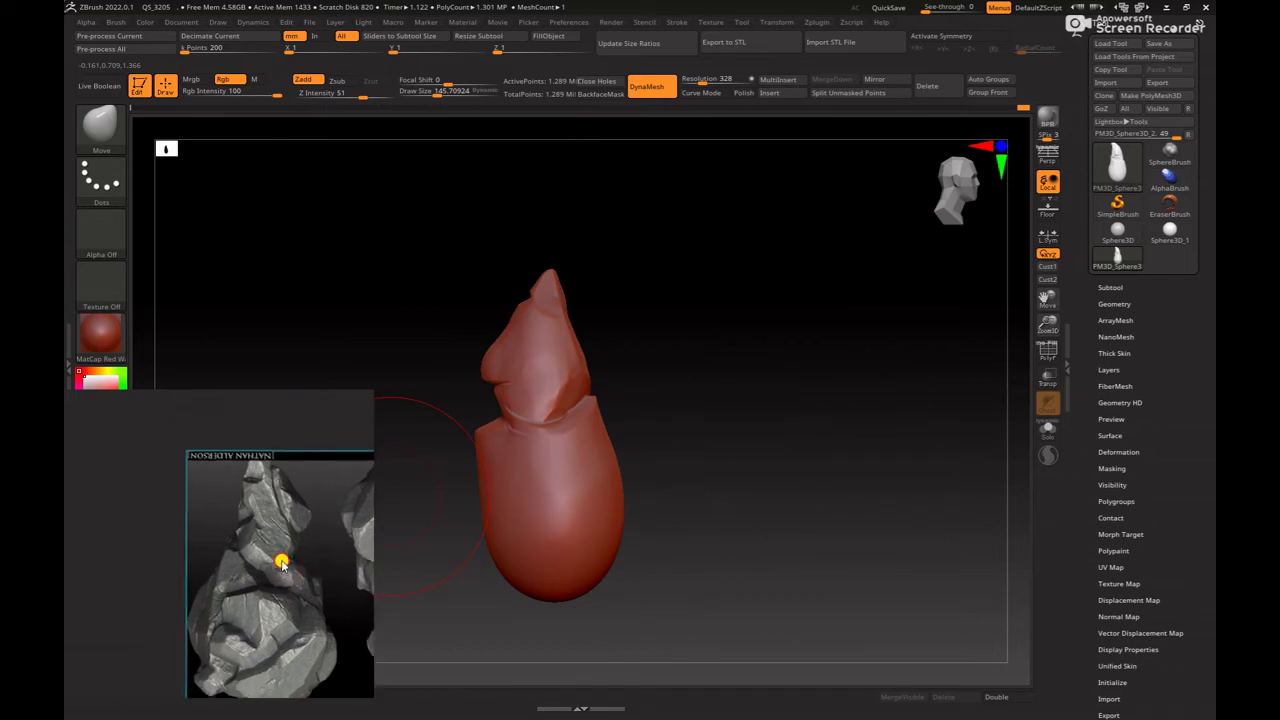
pyautogui.moveTo(714, 460)
pyautogui.mouseDown()
pyautogui.moveTo(766, 471)
pyautogui.moveTo(706, 462)
pyautogui.moveTo(729, 477)
pyautogui.moveTo(640, 446)
pyautogui.moveTo(488, 424)
pyautogui.moveTo(709, 457)
pyautogui.moveTo(757, 491)
pyautogui.moveTo(784, 481)
pyautogui.moveTo(750, 473)
pyautogui.mouseUp()
pyautogui.moveTo(754, 478)
pyautogui.mouseDown()
pyautogui.moveTo(709, 480)
pyautogui.moveTo(728, 500)
pyautogui.mouseUp()
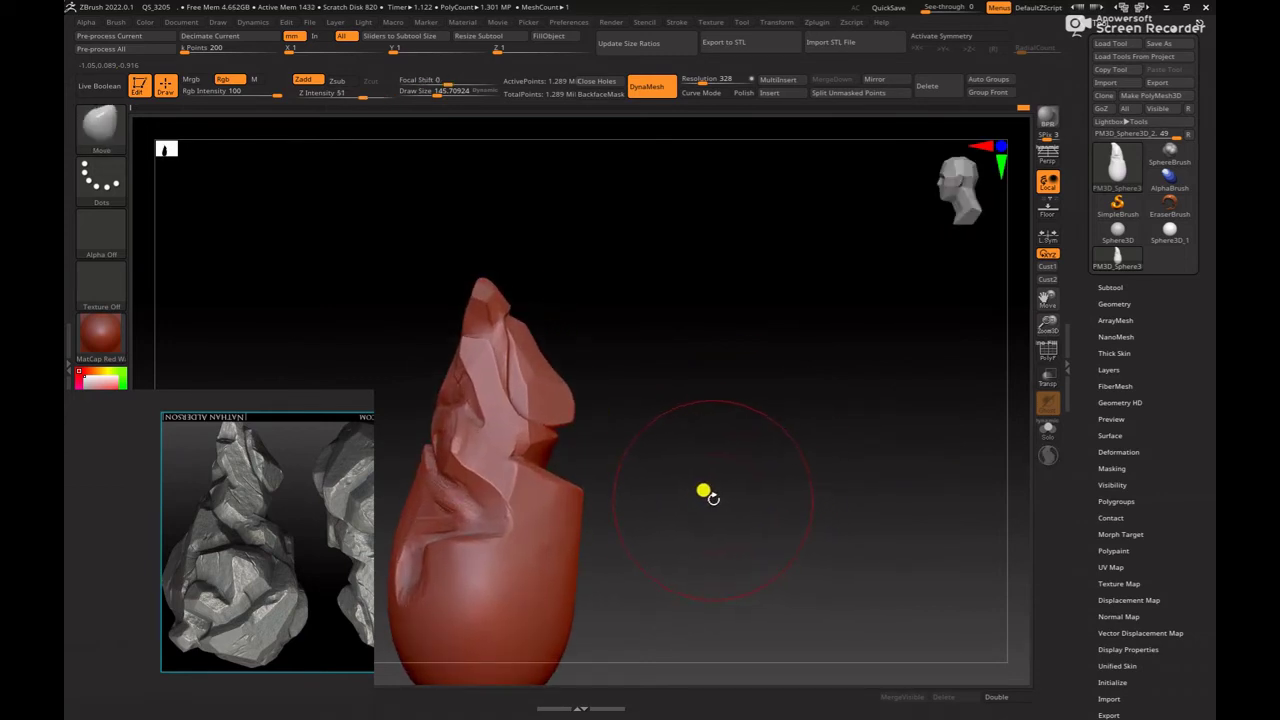
pyautogui.moveTo(708, 498)
pyautogui.mouseDown()
pyautogui.moveTo(606, 491)
pyautogui.moveTo(753, 495)
pyautogui.moveTo(694, 451)
pyautogui.moveTo(774, 470)
pyautogui.moveTo(760, 463)
pyautogui.moveTo(763, 494)
pyautogui.moveTo(723, 506)
pyautogui.moveTo(766, 523)
pyautogui.moveTo(743, 483)
pyautogui.moveTo(723, 489)
pyautogui.moveTo(746, 520)
pyautogui.mouseUp()
pyautogui.scroll(2, 306, 600)
pyautogui.scroll(2, 314, 630)
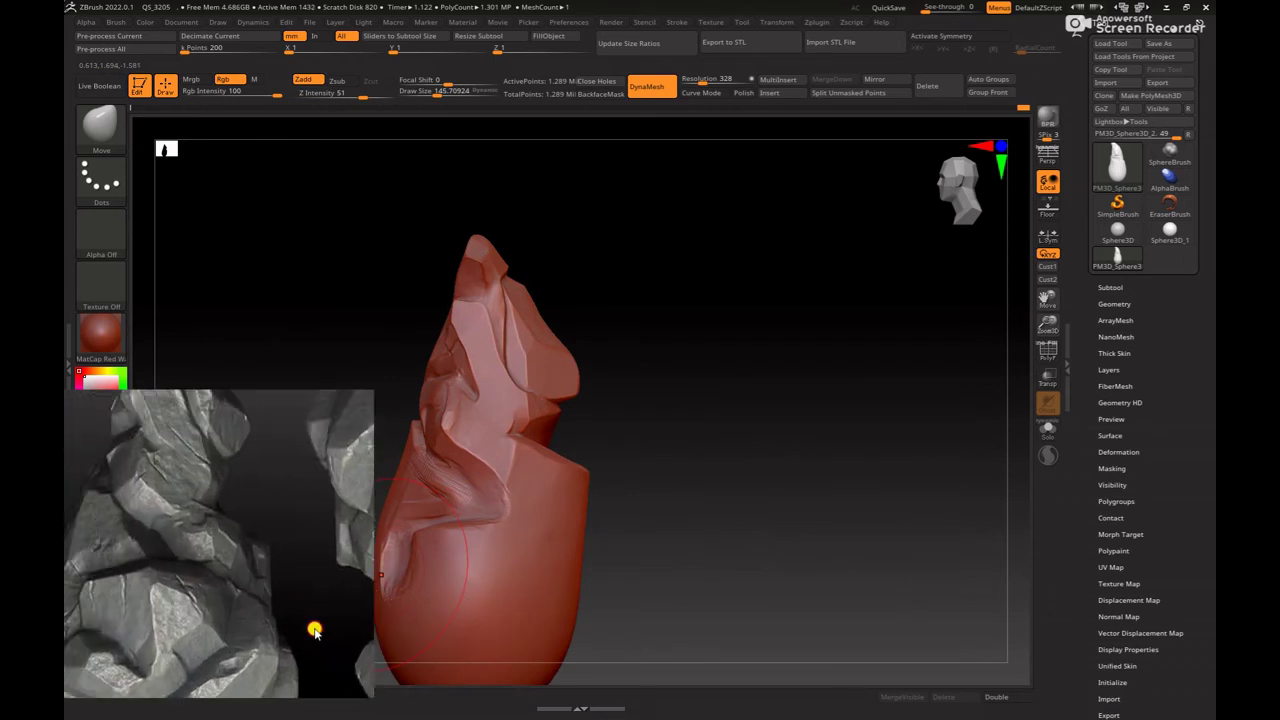
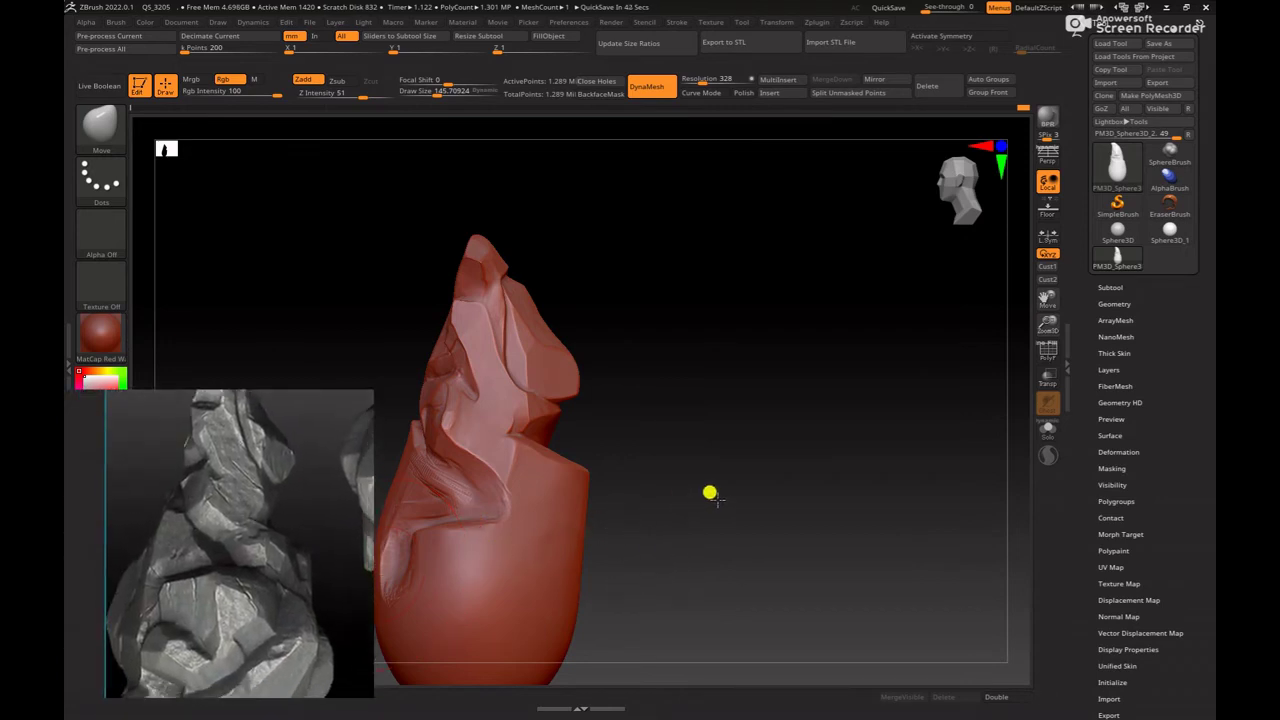
# Step: Select the ClayBuildup brush at about size 41 and bring the rock's front into close view
pyautogui.moveTo(709, 492)
pyautogui.mouseDown()
pyautogui.moveTo(731, 449)
pyautogui.moveTo(763, 503)
pyautogui.moveTo(789, 489)
pyautogui.moveTo(731, 434)
pyautogui.moveTo(703, 429)
pyautogui.mouseUp()
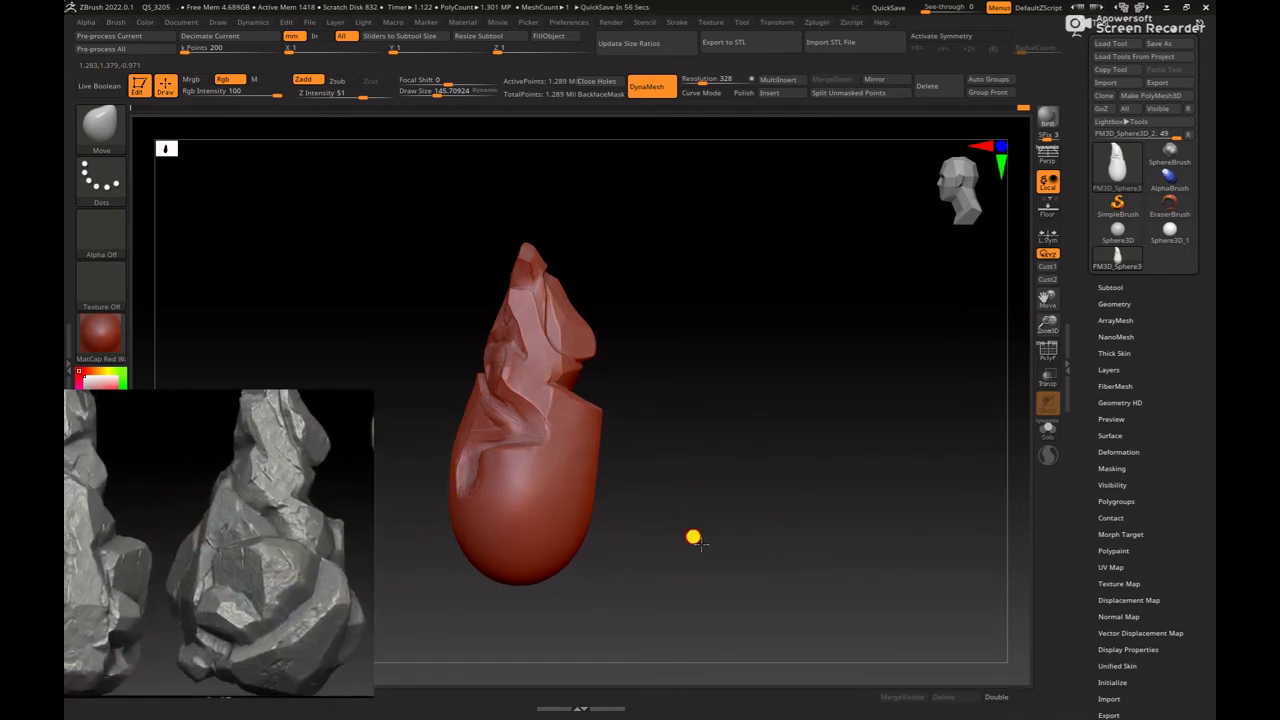
pyautogui.scroll(3, 695, 540)
pyautogui.press('b')
pyautogui.press('c')
pyautogui.press('b')
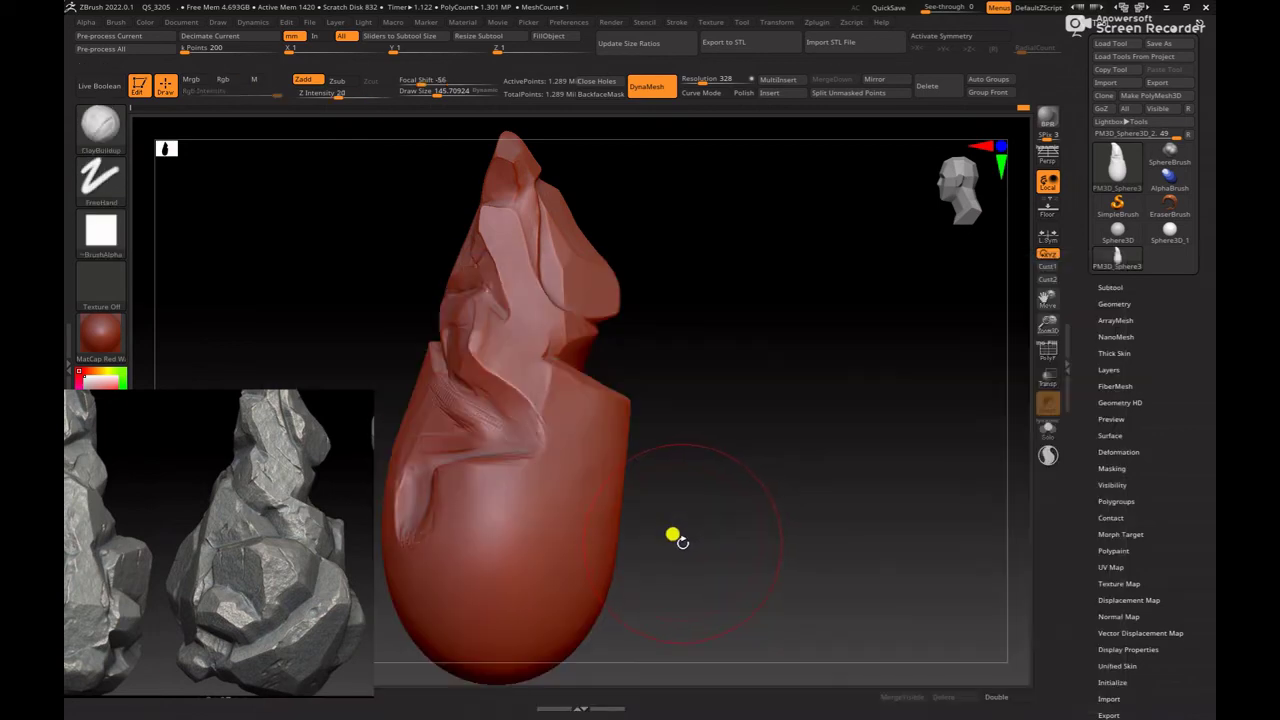
pyautogui.moveTo(667, 497); pyautogui.dragTo(700, 497)
pyautogui.scroll(3, 746, 554)
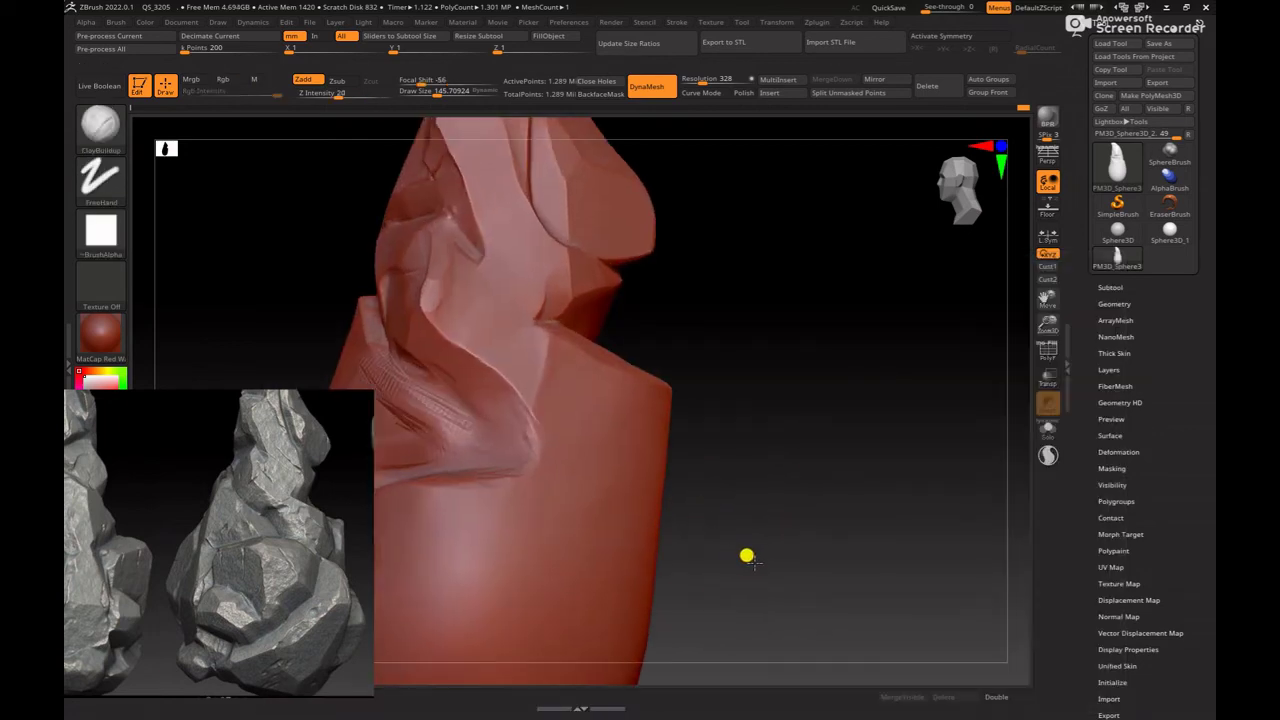
pyautogui.moveTo(746, 554)
pyautogui.mouseDown()
pyautogui.moveTo(563, 434)
pyautogui.moveTo(536, 368)
pyautogui.moveTo(529, 393)
pyautogui.moveTo(543, 394)
pyautogui.mouseUp()
pyautogui.press('space')
pyautogui.press('space')
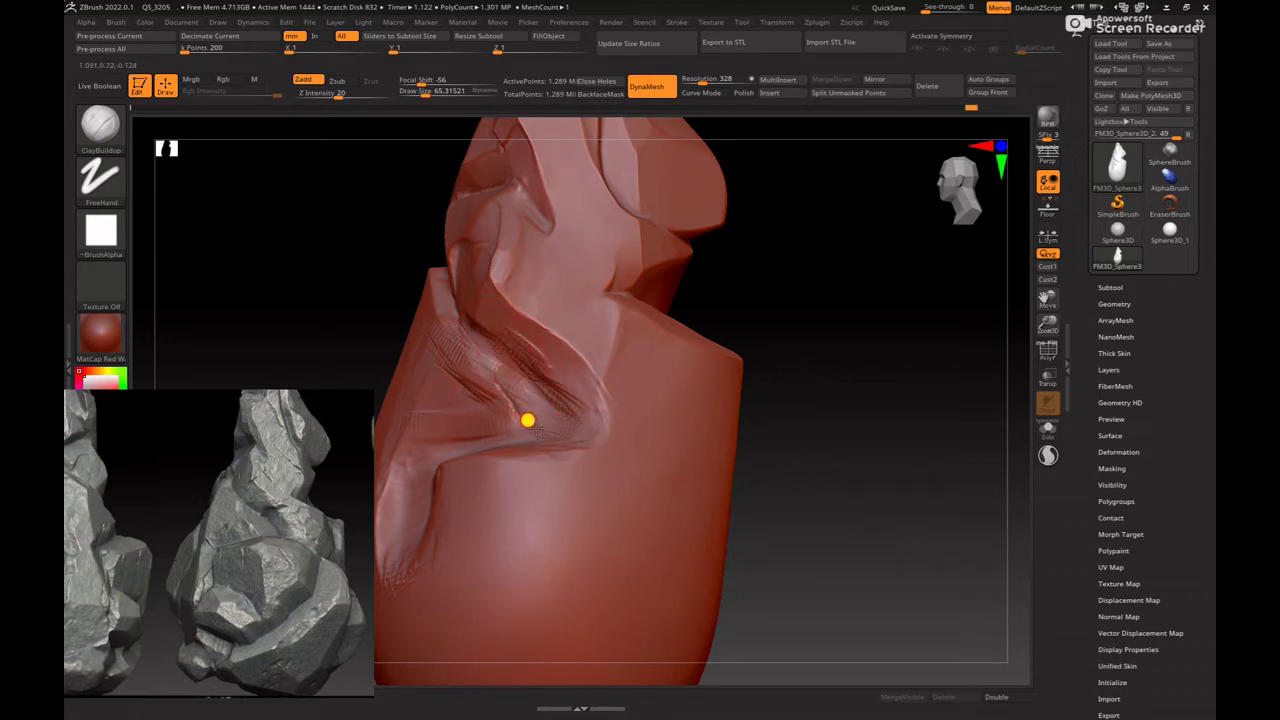
# Step: Set the brush to about 90 and turn the rock to show its rounded lower side
pyautogui.moveTo(573, 433)
pyautogui.mouseDown(button='right')
pyautogui.moveTo(623, 423)
pyautogui.moveTo(544, 415)
pyautogui.mouseUp(button='right')
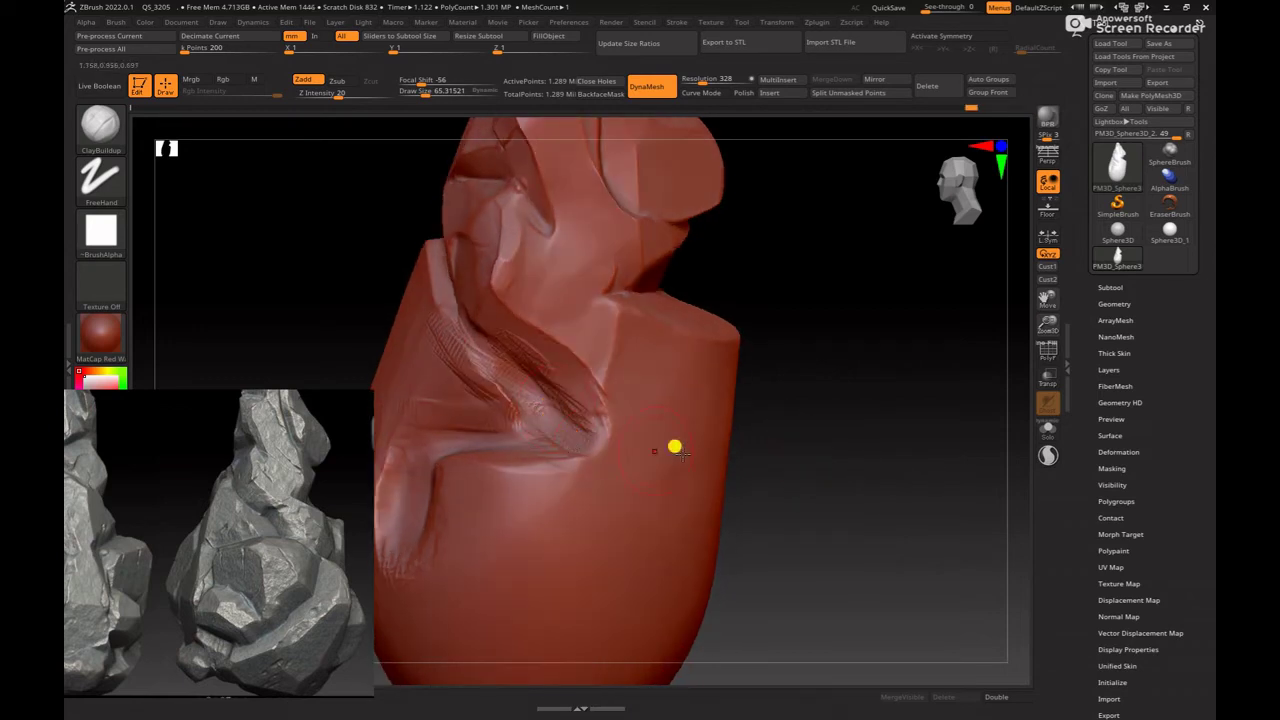
pyautogui.moveTo(675, 447); pyautogui.dragTo(626, 420, button='right')
pyautogui.press('space')
pyautogui.moveTo(626, 420); pyautogui.dragTo(577, 423)
pyautogui.press('space')
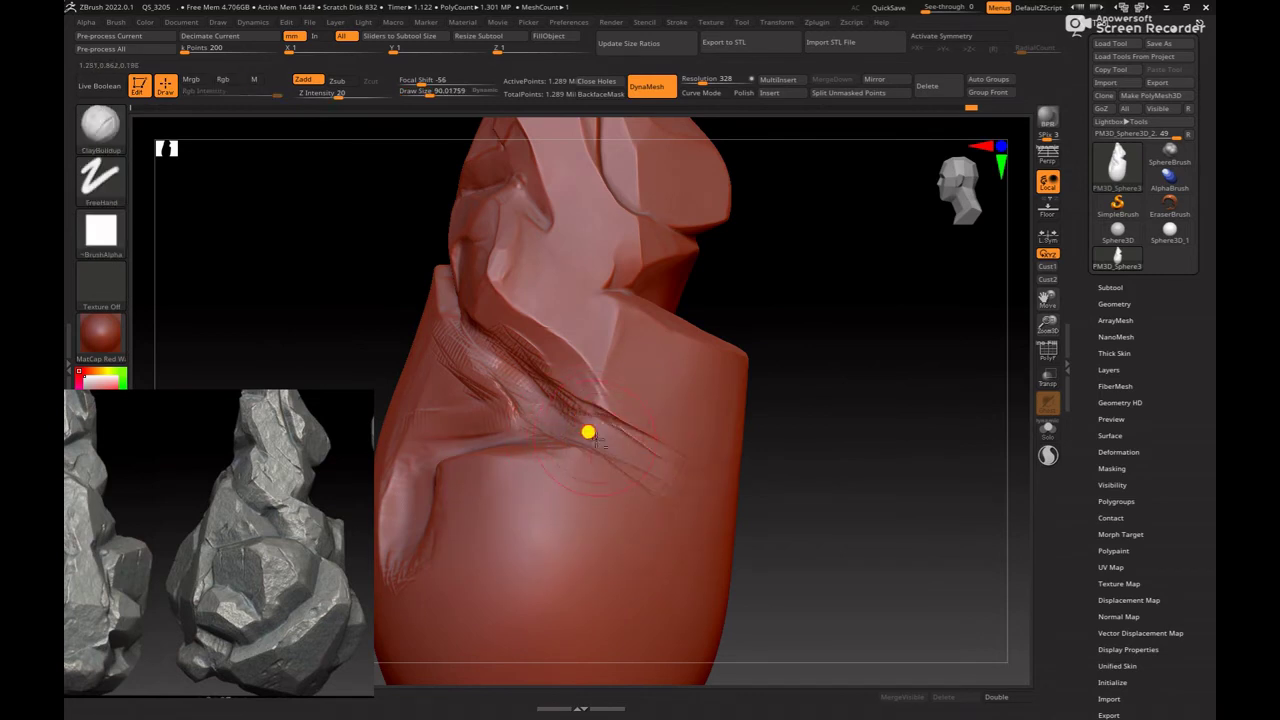
pyautogui.moveTo(855, 527); pyautogui.dragTo(723, 417, button='right')
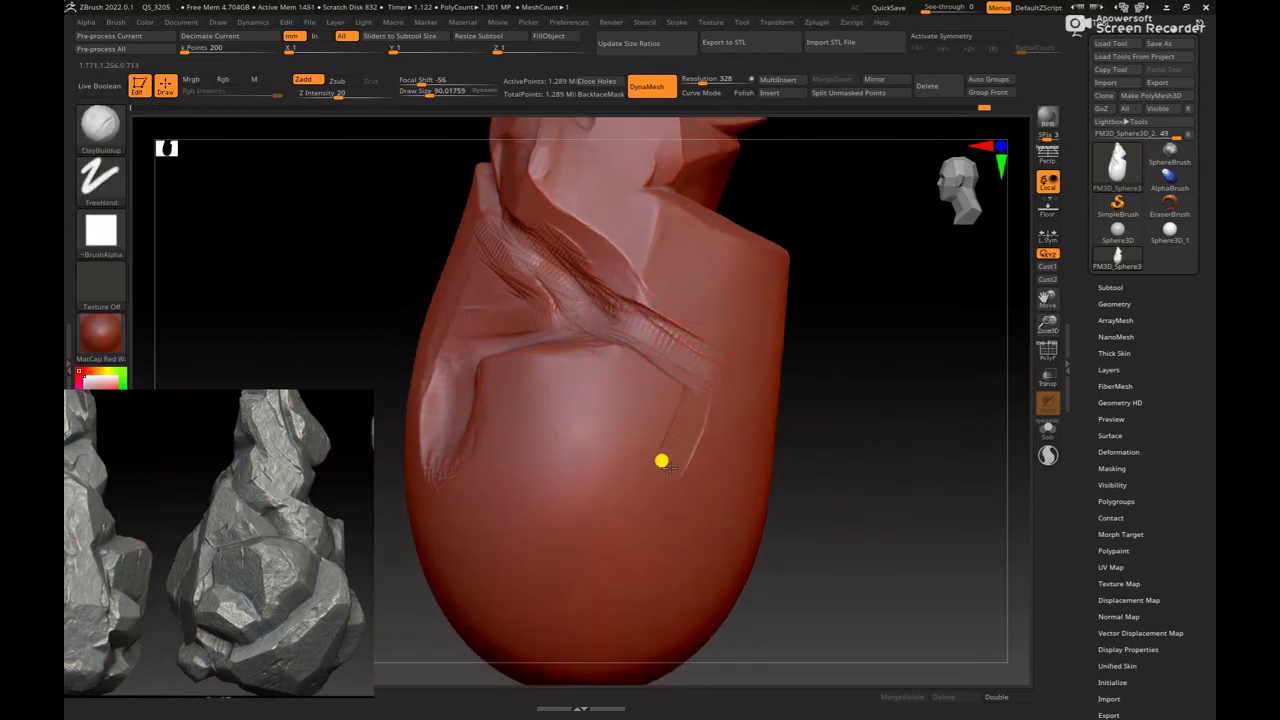
# Step: Carve a long diagonal groove up the rock and add ridges along its edge
pyautogui.moveTo(670, 421)
pyautogui.mouseDown()
pyautogui.moveTo(700, 397)
pyautogui.moveTo(581, 590)
pyautogui.moveTo(694, 377)
pyautogui.moveTo(689, 405)
pyautogui.moveTo(683, 360)
pyautogui.moveTo(660, 340)
pyautogui.mouseUp()
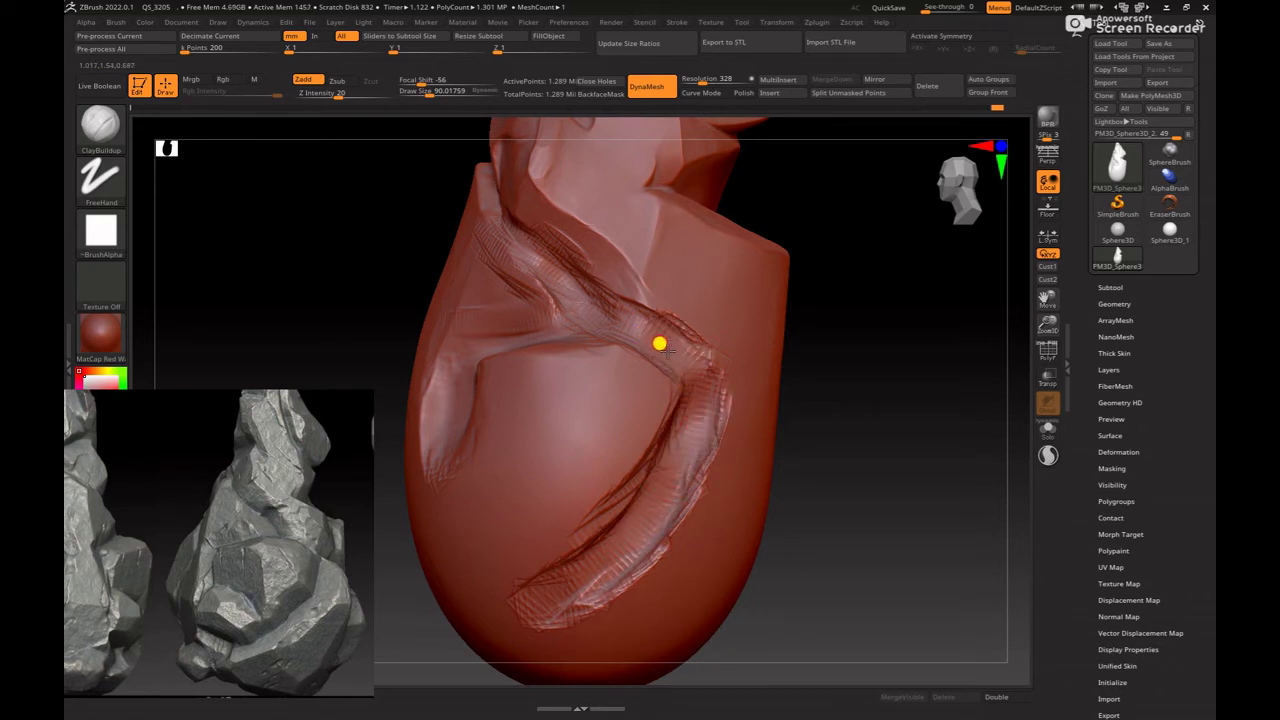
pyautogui.moveTo(866, 394)
pyautogui.mouseDown()
pyautogui.moveTo(883, 434)
pyautogui.moveTo(894, 397)
pyautogui.moveTo(894, 409)
pyautogui.moveTo(926, 414)
pyautogui.moveTo(916, 461)
pyautogui.moveTo(549, 320)
pyautogui.mouseUp()
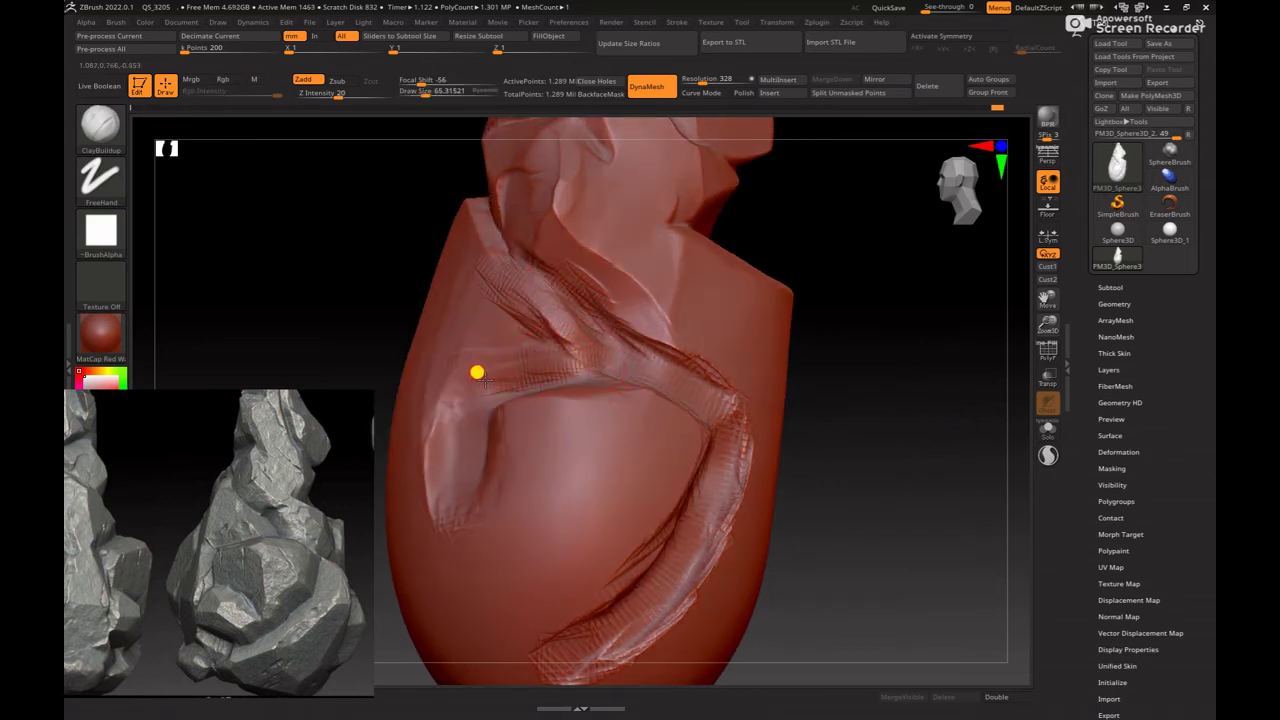
pyautogui.moveTo(550, 359); pyautogui.dragTo(582, 352)
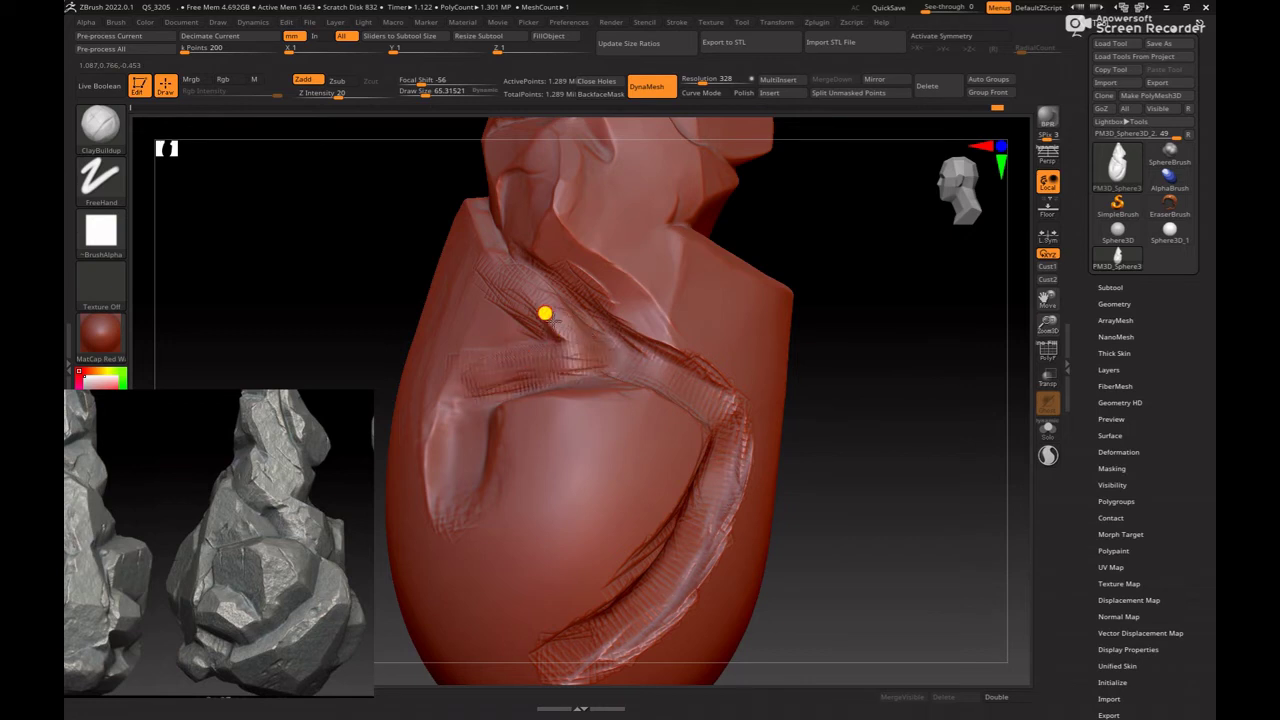
pyautogui.moveTo(544, 314)
pyautogui.mouseDown()
pyautogui.moveTo(583, 331)
pyautogui.moveTo(476, 352)
pyautogui.mouseUp()
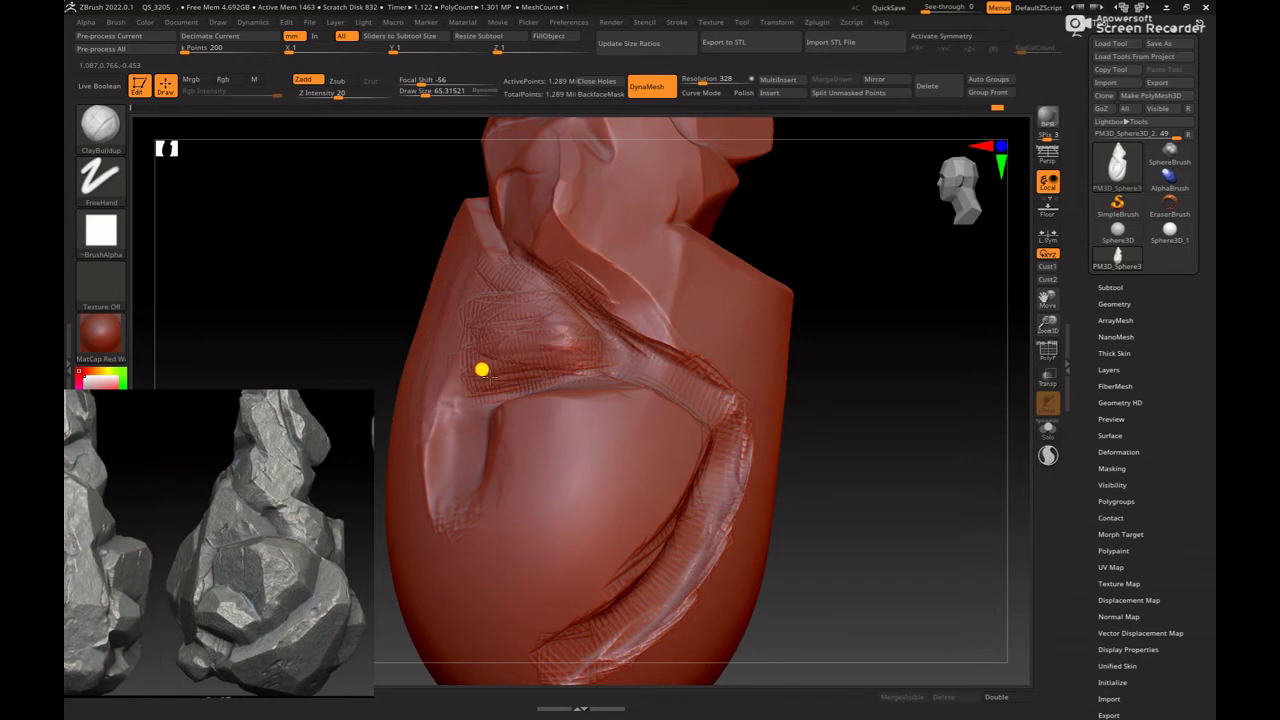
pyautogui.moveTo(851, 394)
pyautogui.mouseDown()
pyautogui.moveTo(826, 403)
pyautogui.moveTo(873, 451)
pyautogui.moveTo(846, 428)
pyautogui.moveTo(871, 443)
pyautogui.moveTo(831, 486)
pyautogui.moveTo(783, 432)
pyautogui.mouseUp()
pyautogui.press('shift')
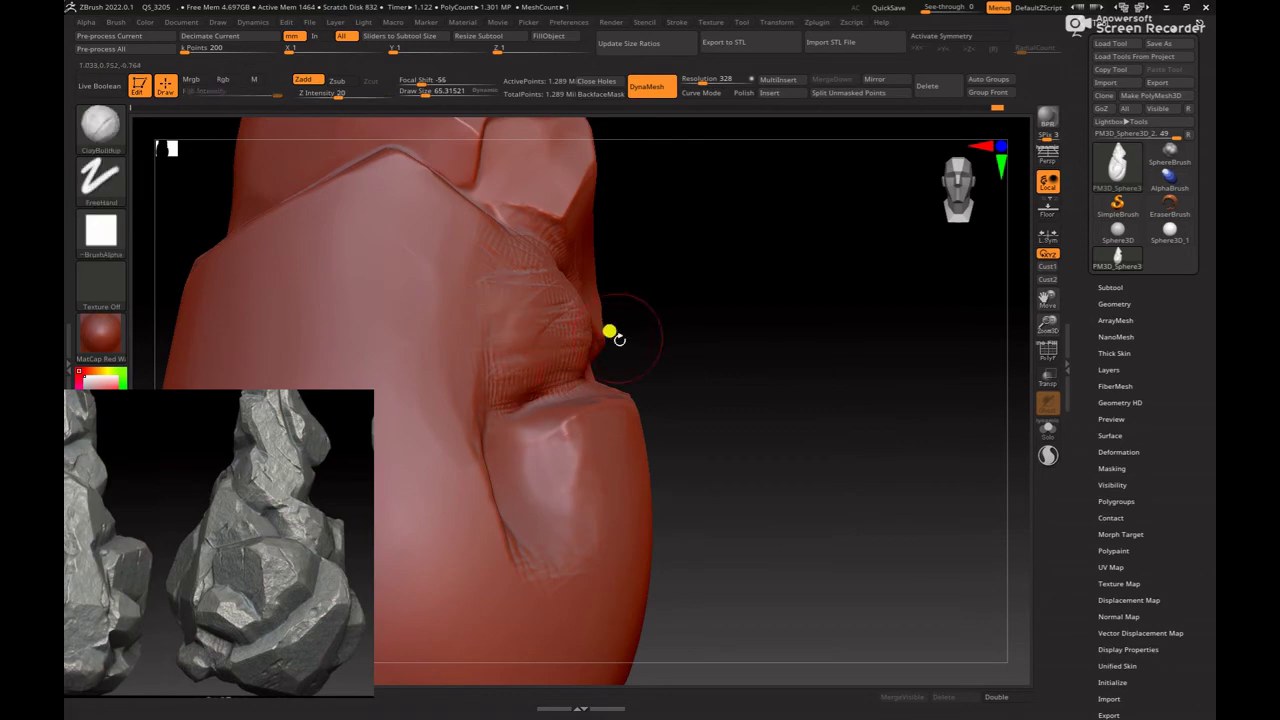
# Step: Switch to hPolish at about size 85 and flatten the surface beside the cleft
pyautogui.press('b')
pyautogui.press('h')
pyautogui.press('p')
pyautogui.moveTo(780, 386); pyautogui.dragTo(514, 246)
pyautogui.press(']')
pyautogui.moveTo(489, 313); pyautogui.dragTo(585, 344)
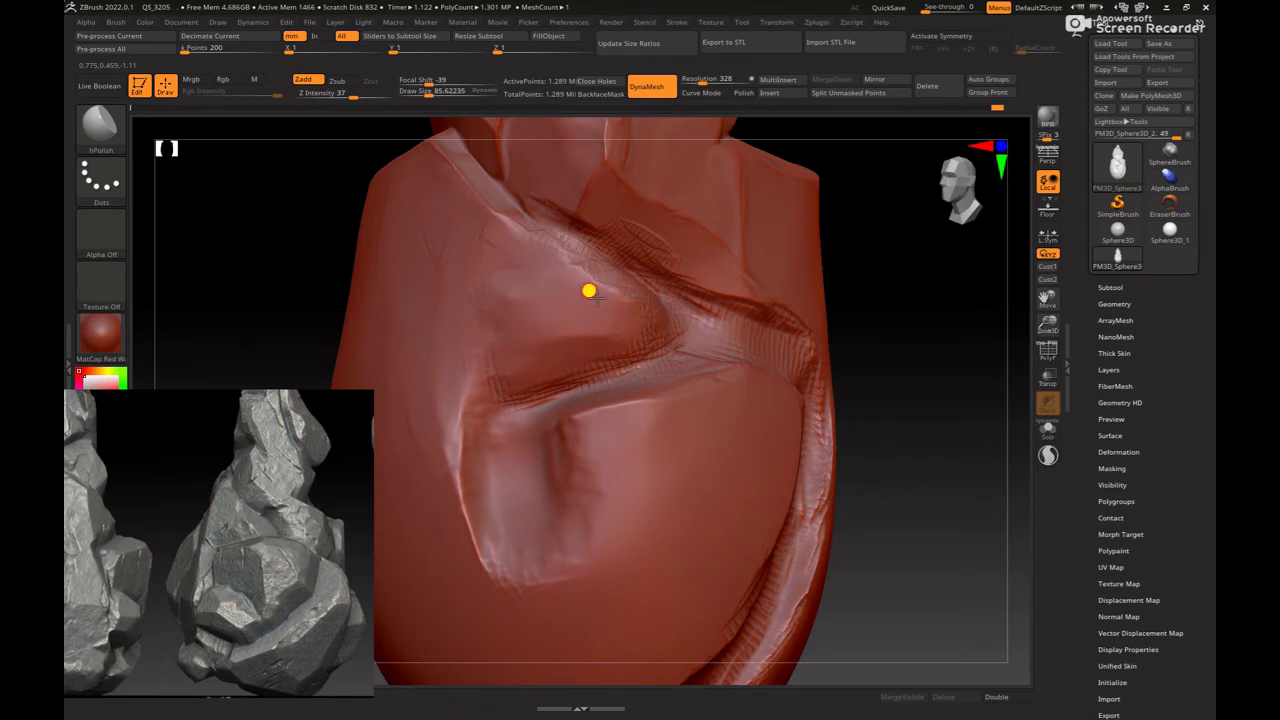
pyautogui.moveTo(895, 342)
pyautogui.mouseDown()
pyautogui.moveTo(894, 417)
pyautogui.moveTo(810, 345)
pyautogui.mouseUp()
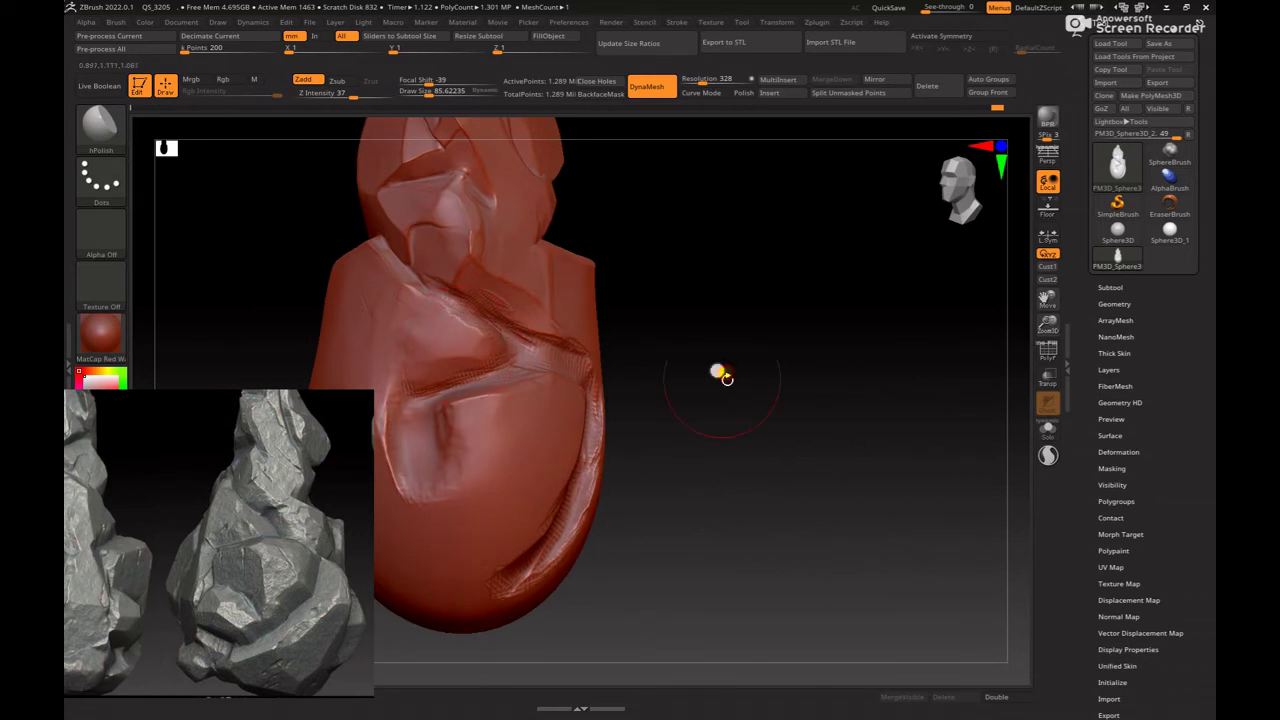
pyautogui.moveTo(722, 376); pyautogui.dragTo(492, 380)
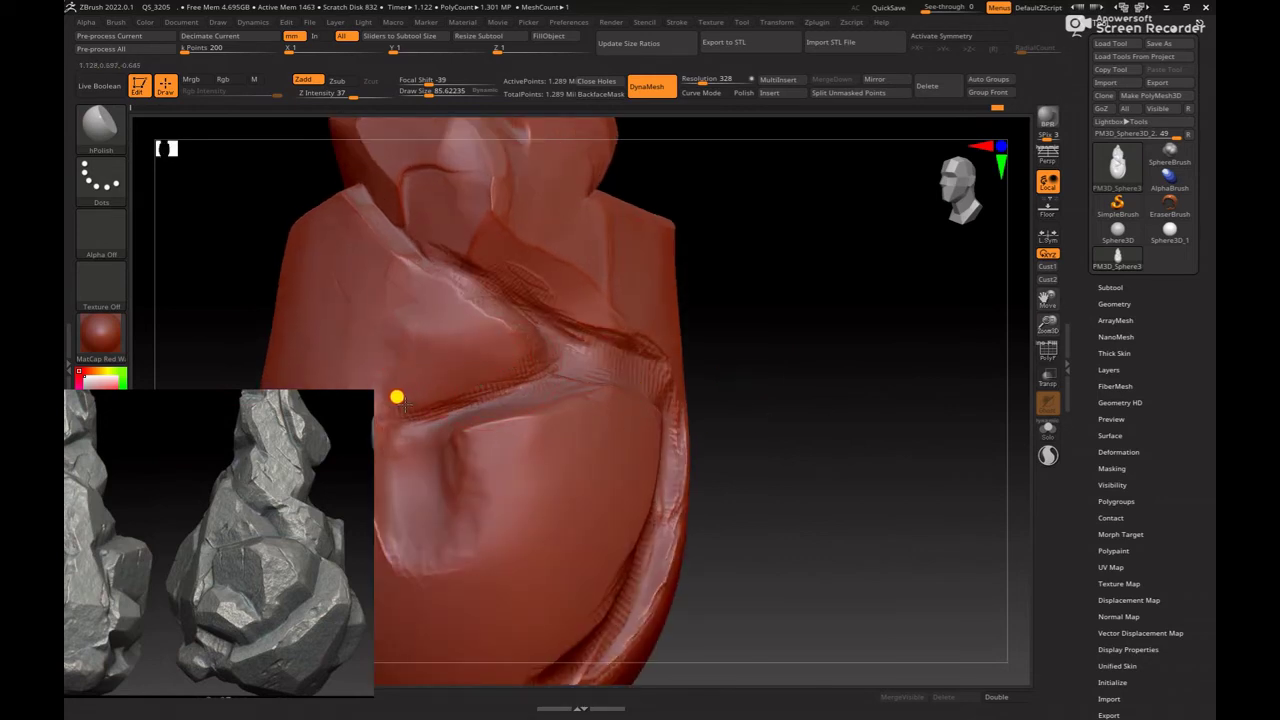
# Step: Lasso-mask the lower rounded part of the rock, then view the cleft up close
pyautogui.press('space')
pyautogui.moveTo(763, 380)
pyautogui.mouseDown()
pyautogui.moveTo(523, 374)
pyautogui.moveTo(449, 397)
pyautogui.moveTo(489, 592)
pyautogui.moveTo(797, 443)
pyautogui.moveTo(498, 396)
pyautogui.moveTo(449, 333)
pyautogui.mouseUp()
pyautogui.press('space')
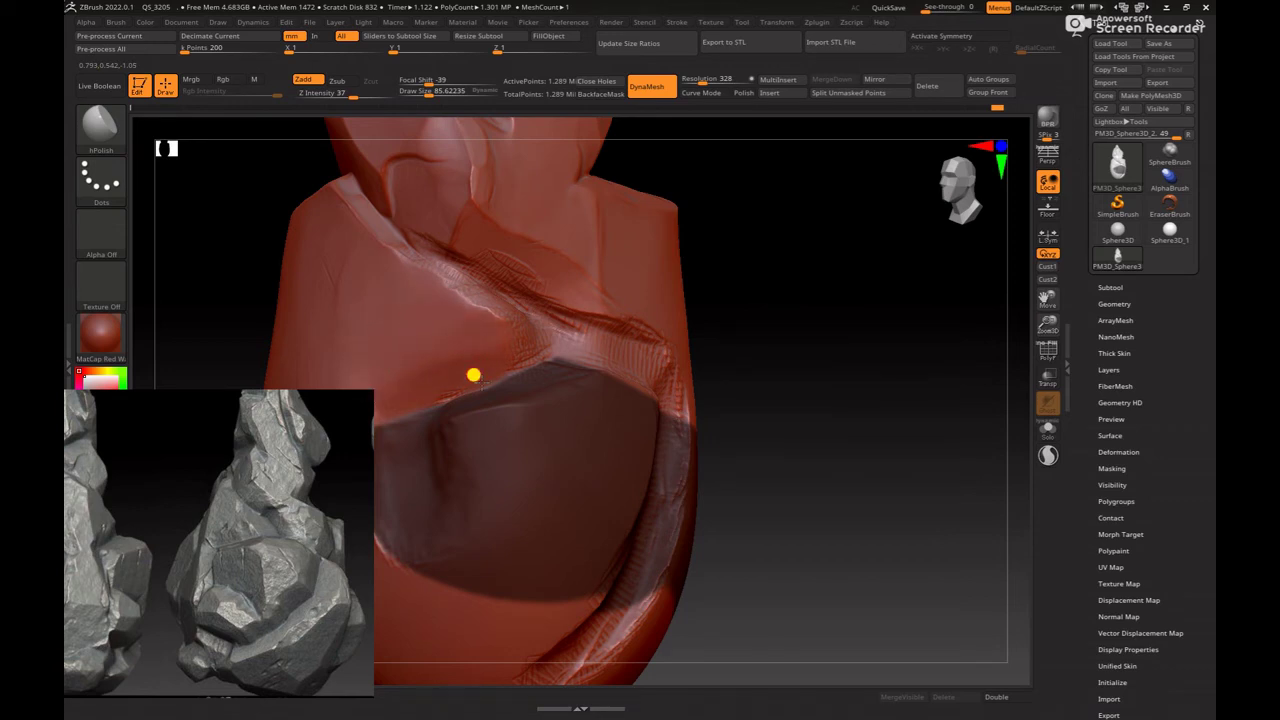
pyautogui.press('shift')
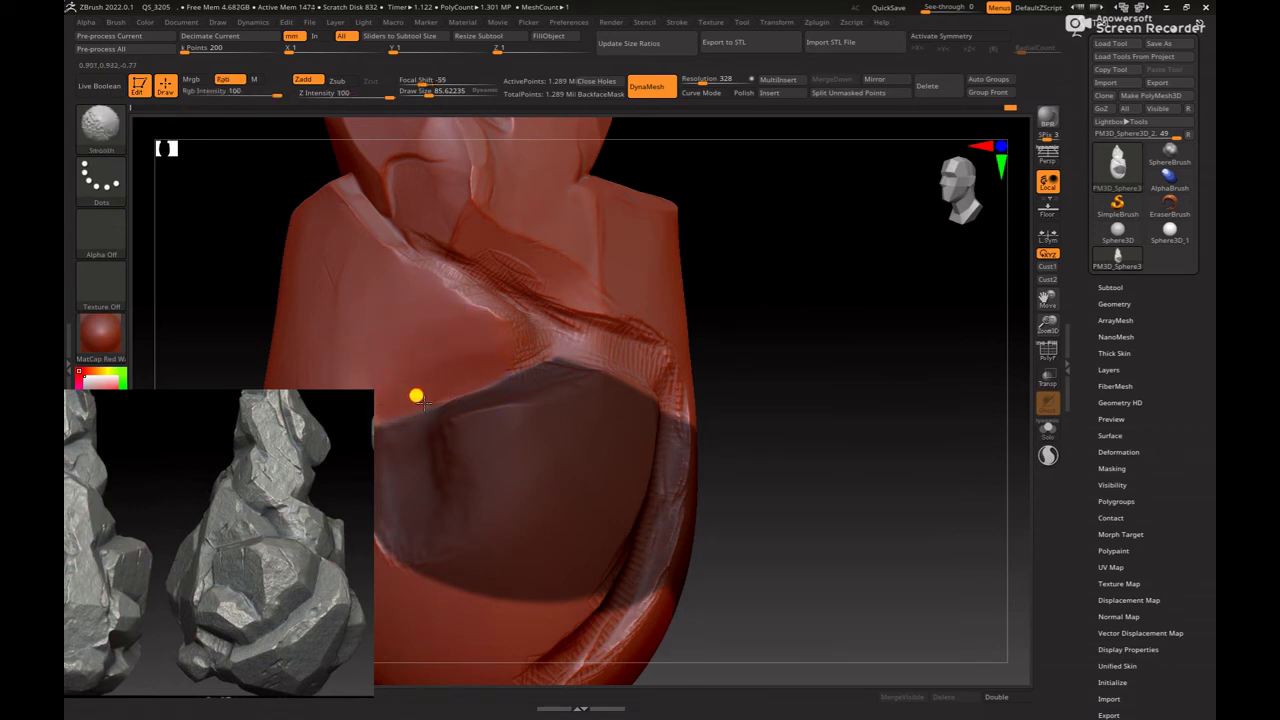
pyautogui.moveTo(751, 363)
pyautogui.mouseDown()
pyautogui.moveTo(885, 412)
pyautogui.moveTo(589, 311)
pyautogui.moveTo(937, 366)
pyautogui.moveTo(371, 223)
pyautogui.mouseUp()
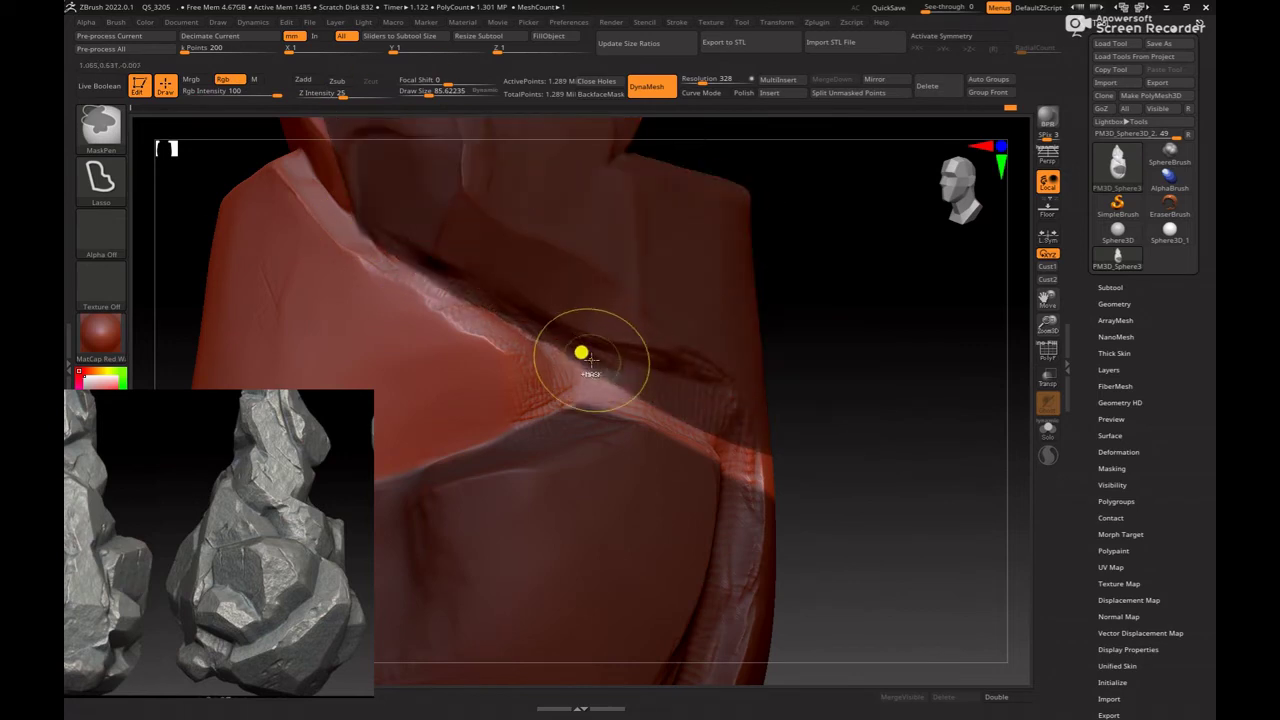
# Step: Mask the area below the crease and smooth the crease's shoulder along its edge
pyautogui.moveTo(545, 340)
pyautogui.keyDown('ctrl'); pyautogui.mouseDown()
pyautogui.moveTo(864, 530)
pyautogui.moveTo(931, 423)
pyautogui.mouseUp(); pyautogui.keyUp('ctrl')
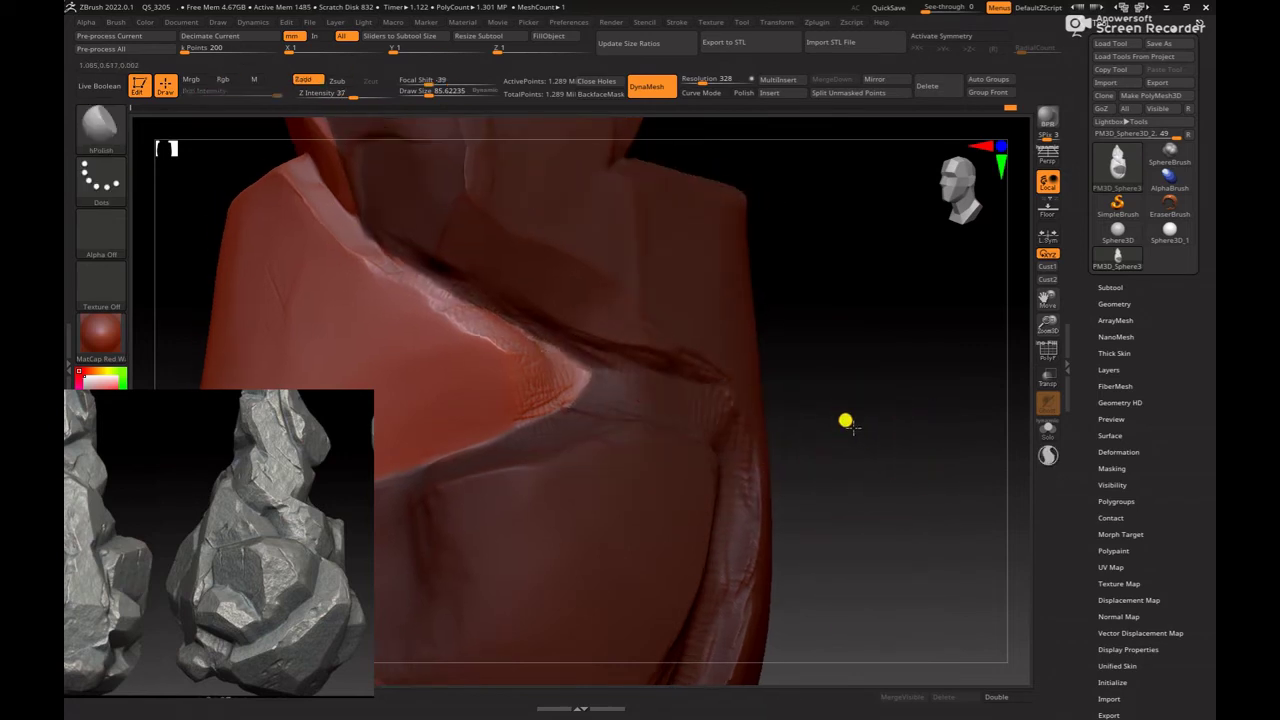
pyautogui.moveTo(846, 420)
pyautogui.mouseDown()
pyautogui.moveTo(888, 448)
pyautogui.moveTo(789, 426)
pyautogui.mouseUp()
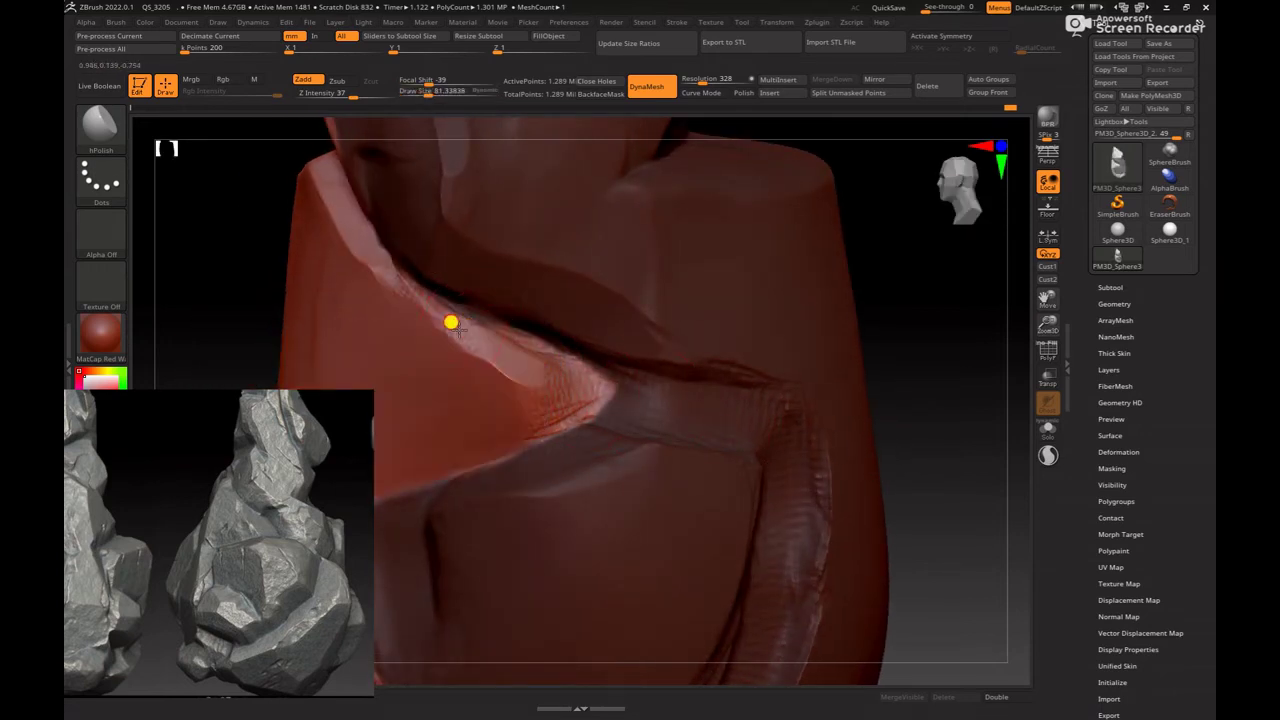
pyautogui.keyDown('shift'); pyautogui.moveTo(414, 286); pyautogui.dragTo(386, 337); pyautogui.keyUp('shift')
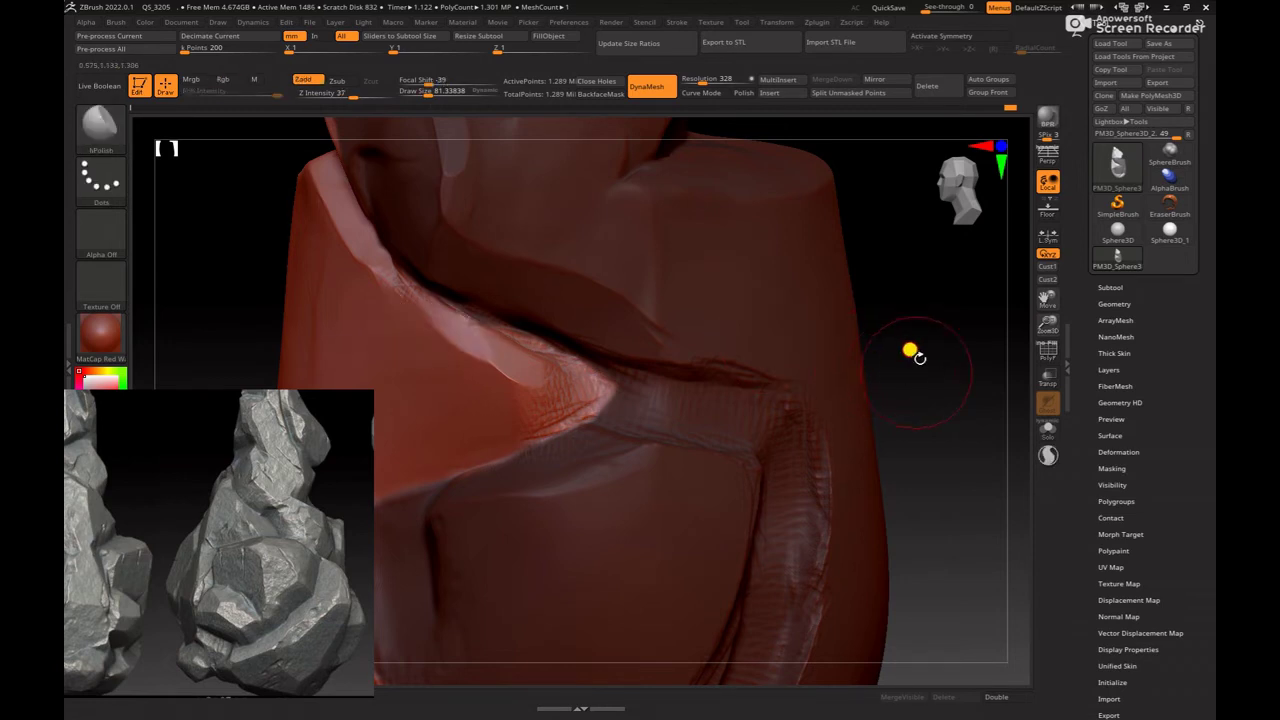
pyautogui.moveTo(914, 351); pyautogui.dragTo(814, 331)
pyautogui.moveTo(414, 277)
pyautogui.keyDown('shift'); pyautogui.mouseDown()
pyautogui.moveTo(480, 314)
pyautogui.moveTo(631, 329)
pyautogui.mouseUp(); pyautogui.keyUp('shift')
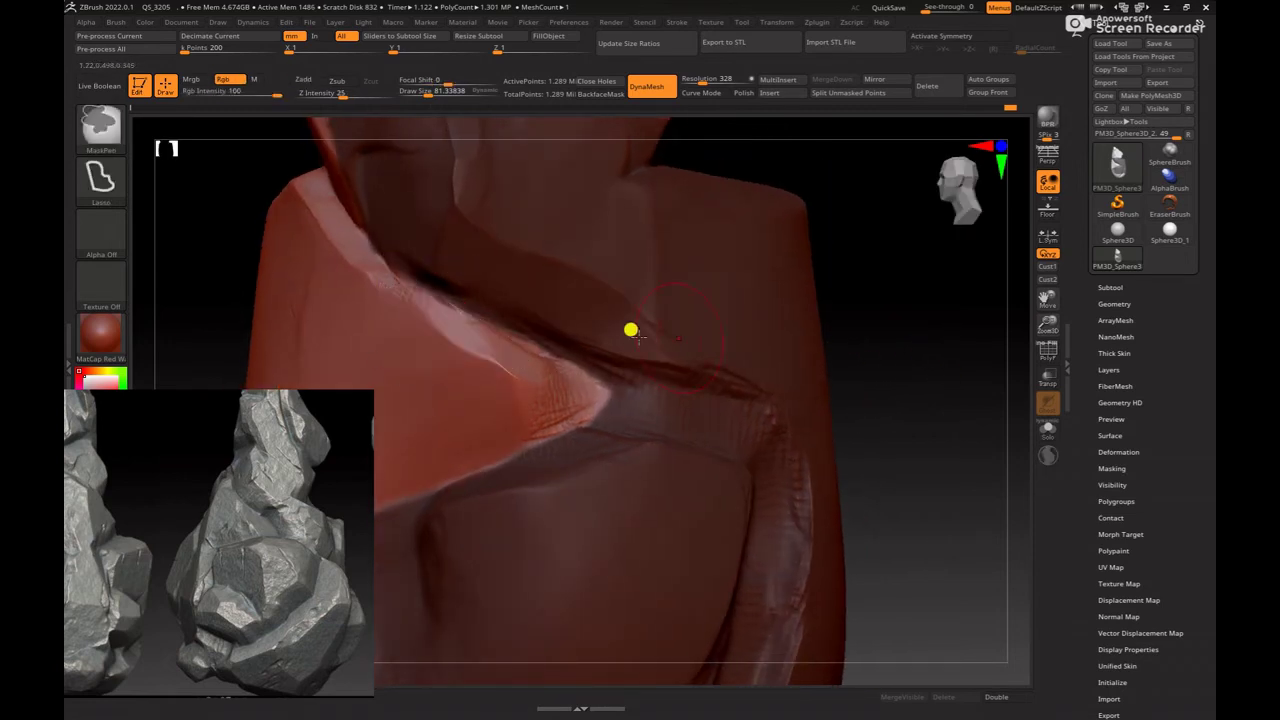
pyautogui.moveTo(870, 370); pyautogui.dragTo(780, 385)
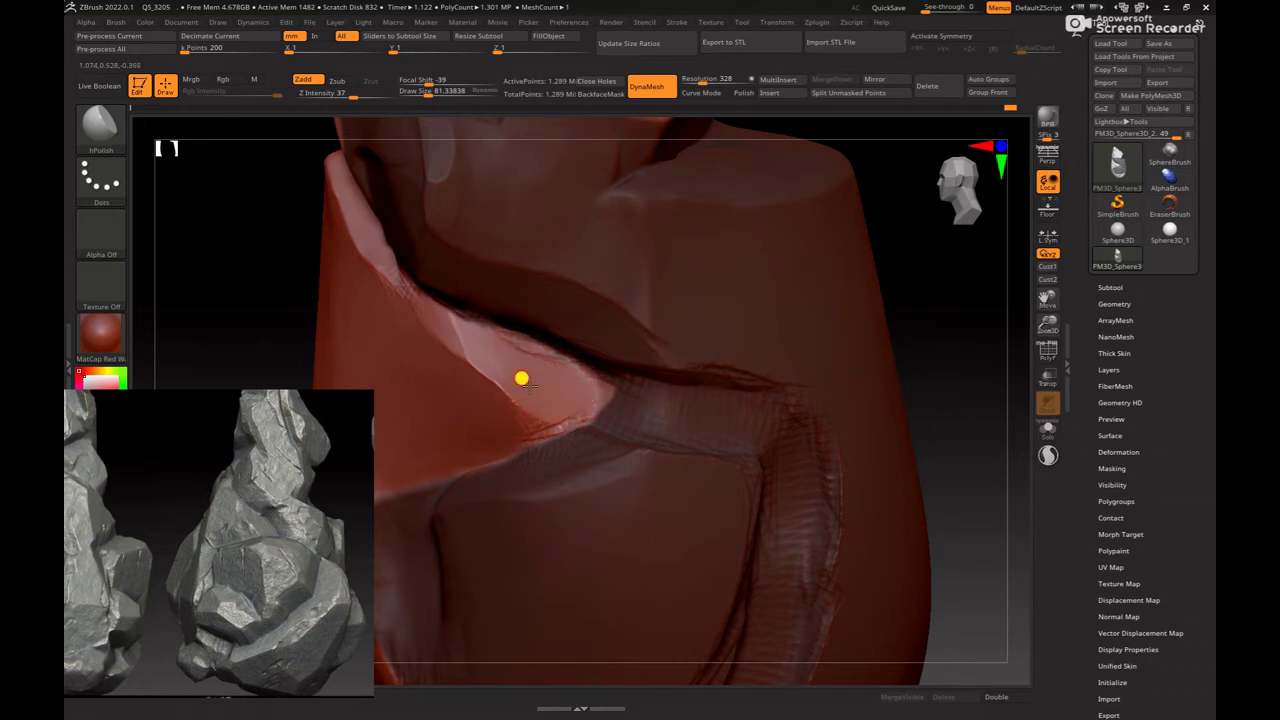
# Step: Zoom out to review the whole rock, then zoom back in close
pyautogui.moveTo(970, 412)
pyautogui.mouseDown()
pyautogui.moveTo(949, 380)
pyautogui.moveTo(914, 397)
pyautogui.mouseUp()
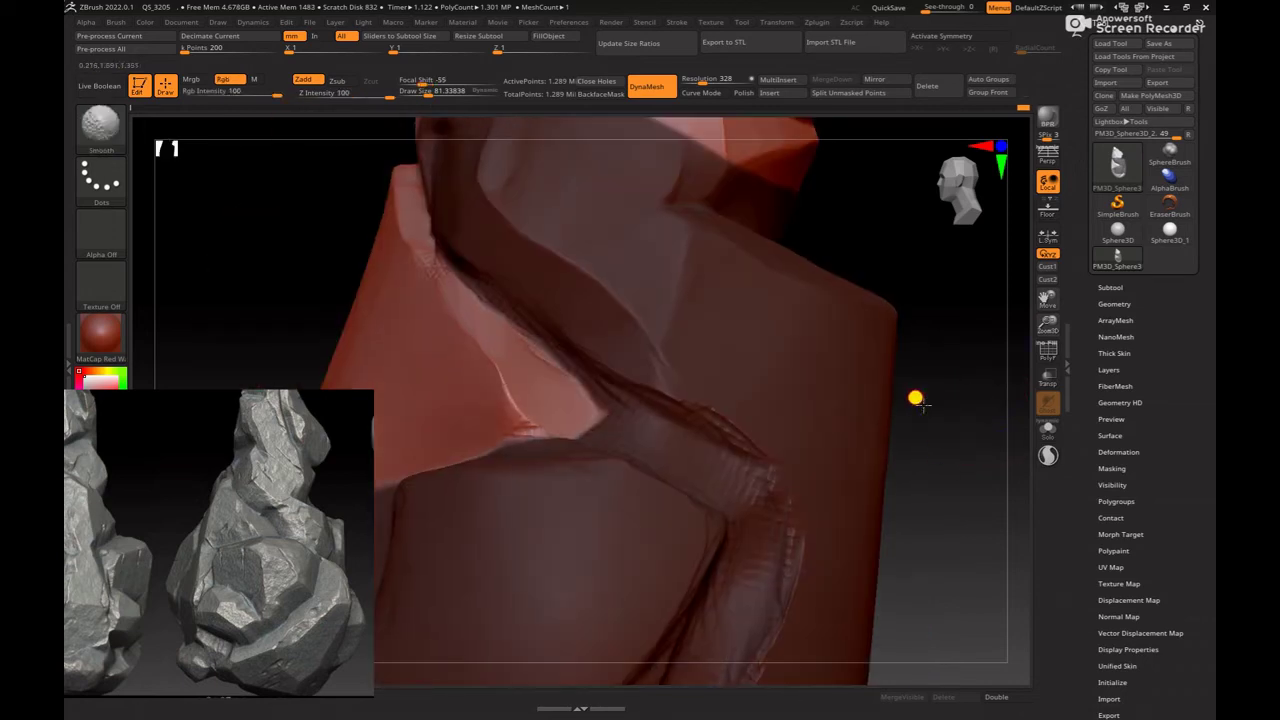
pyautogui.press('f')
pyautogui.moveTo(794, 355)
pyautogui.mouseDown()
pyautogui.moveTo(829, 431)
pyautogui.moveTo(903, 423)
pyautogui.moveTo(849, 351)
pyautogui.moveTo(824, 377)
pyautogui.moveTo(1014, 460)
pyautogui.moveTo(934, 463)
pyautogui.moveTo(711, 303)
pyautogui.moveTo(400, 531)
pyautogui.mouseUp()
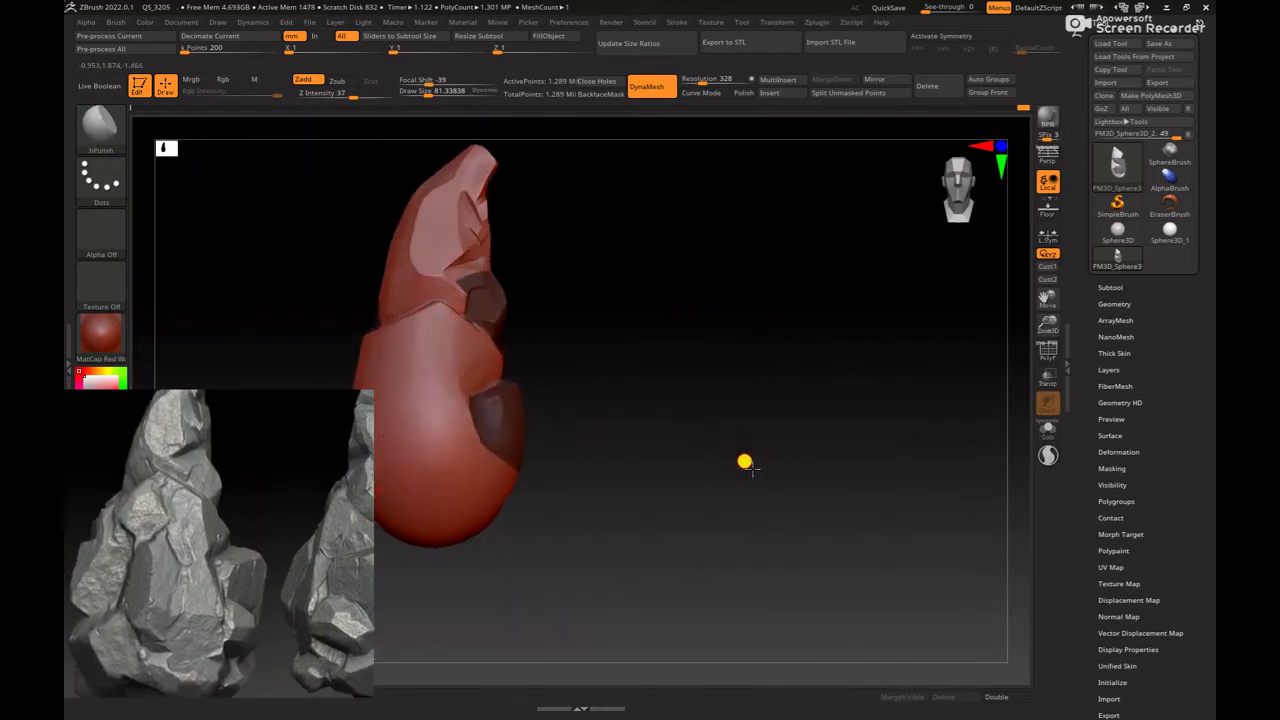
# Step: Select the Move brush at about size 124 and turn the rock to inspect its tilted tip
pyautogui.press('b')
pyautogui.press('m')
pyautogui.press('v')
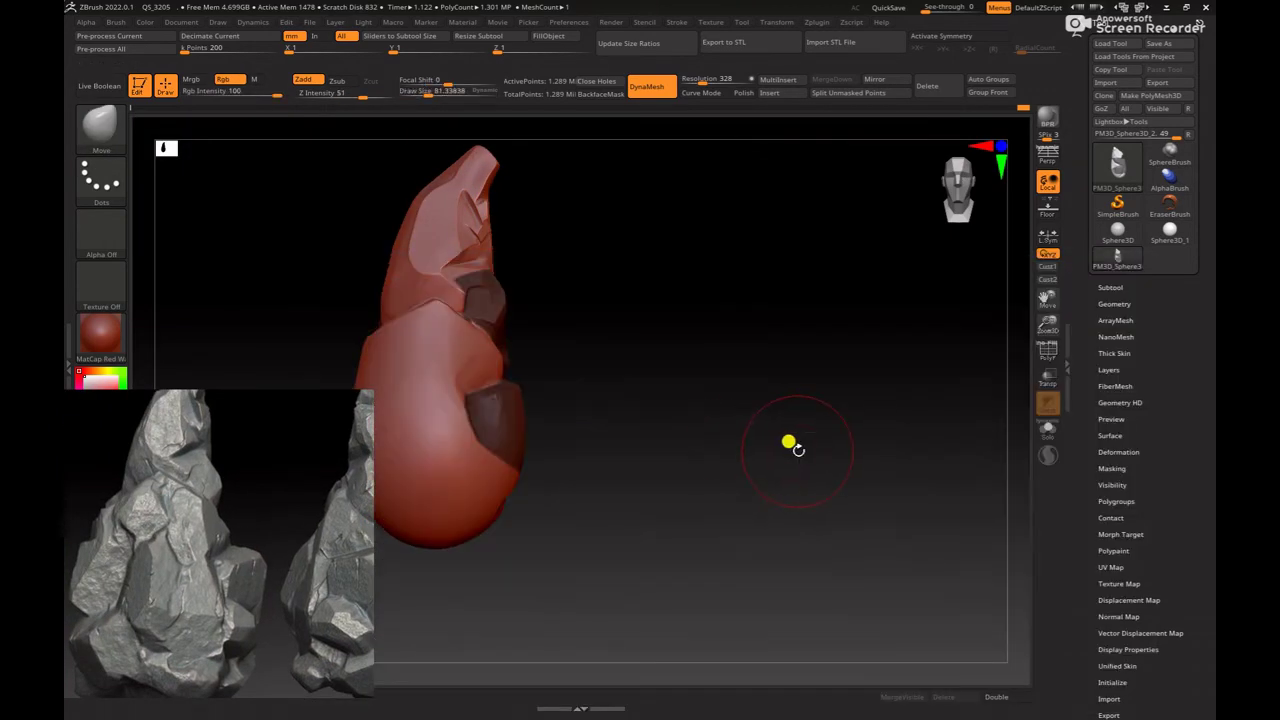
pyautogui.moveTo(789, 443)
pyautogui.mouseDown()
pyautogui.moveTo(693, 458)
pyautogui.moveTo(829, 494)
pyautogui.moveTo(943, 462)
pyautogui.moveTo(563, 331)
pyautogui.mouseUp()
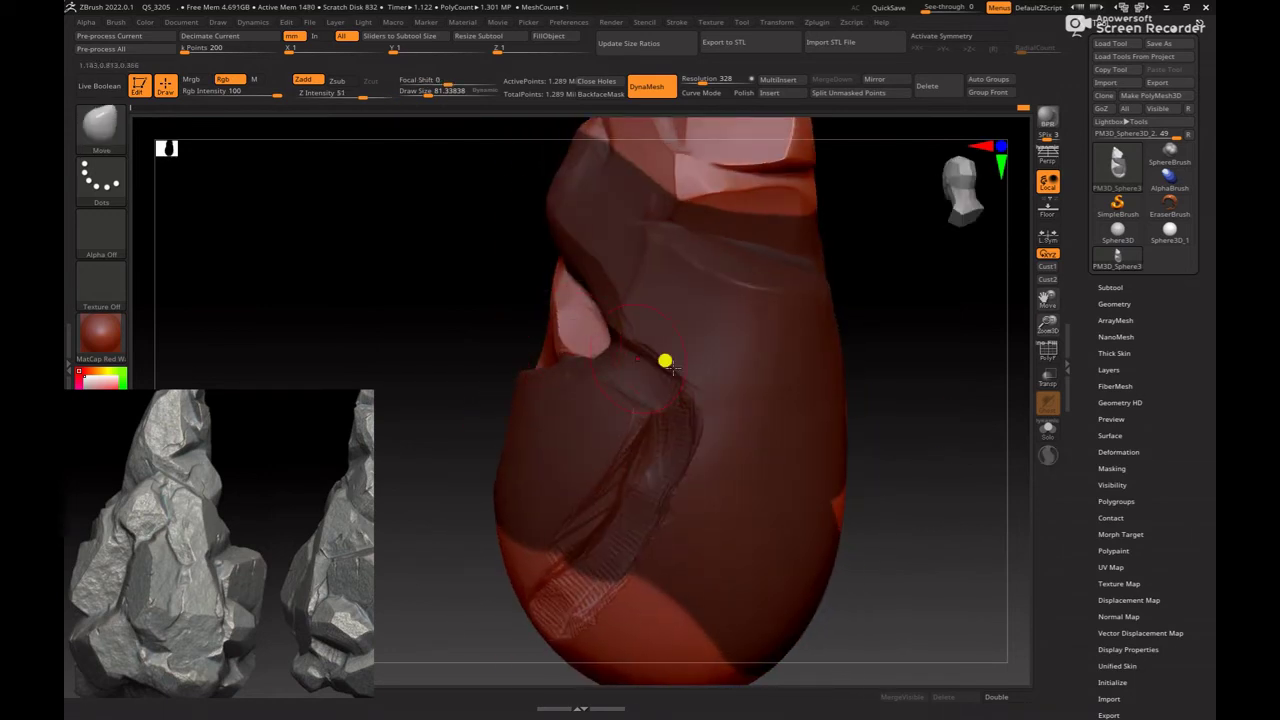
pyautogui.moveTo(929, 477)
pyautogui.mouseDown()
pyautogui.moveTo(951, 471)
pyautogui.moveTo(837, 409)
pyautogui.moveTo(903, 526)
pyautogui.moveTo(803, 403)
pyautogui.moveTo(843, 460)
pyautogui.moveTo(746, 386)
pyautogui.moveTo(577, 331)
pyautogui.moveTo(806, 380)
pyautogui.moveTo(766, 389)
pyautogui.mouseUp()
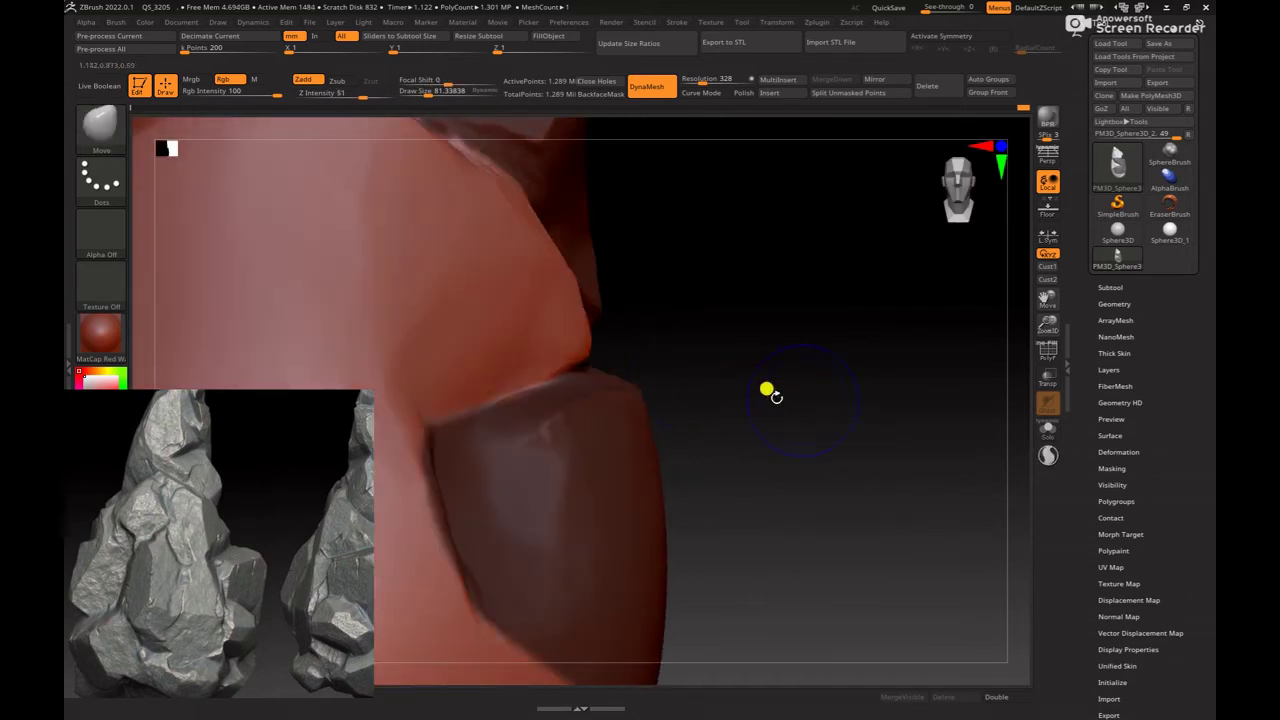
pyautogui.press('space')
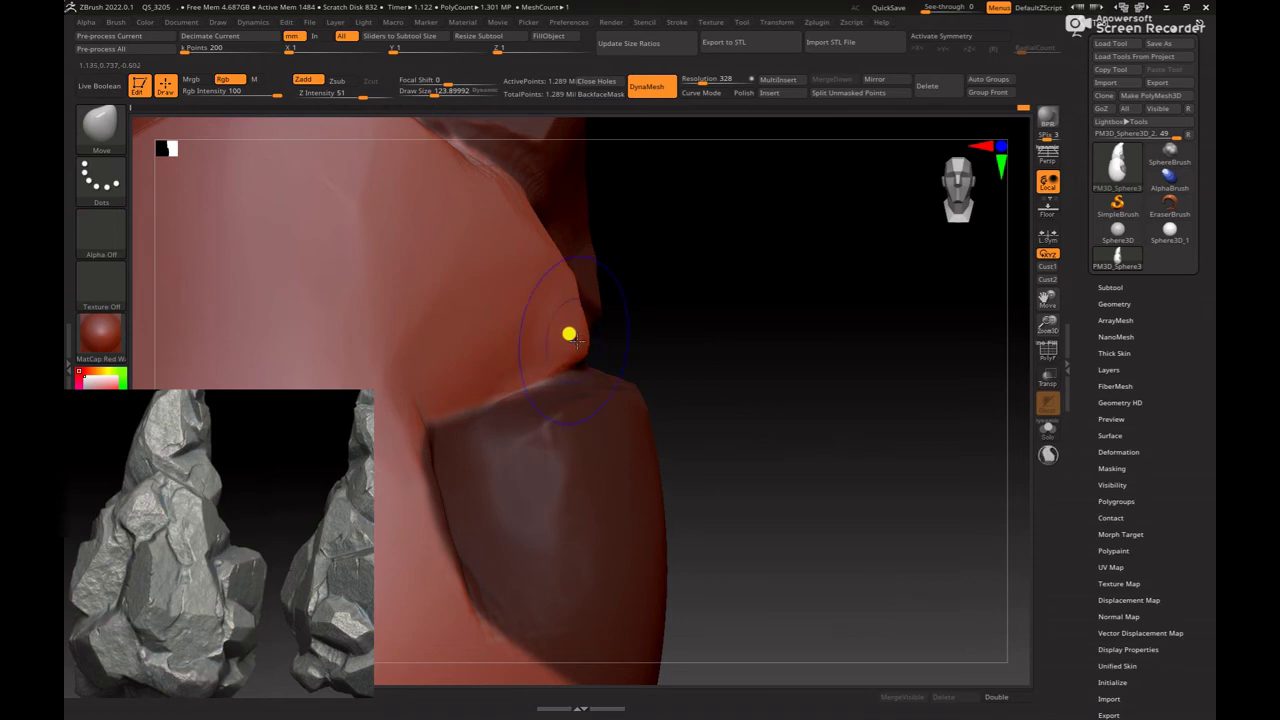
# Step: Switch back to hPolish at about size 109, viewing the overhang
pyautogui.press('b')
pyautogui.press('h')
pyautogui.press('p')
pyautogui.moveTo(769, 380)
pyautogui.mouseDown()
pyautogui.moveTo(648, 367)
pyautogui.moveTo(563, 346)
pyautogui.moveTo(557, 331)
pyautogui.mouseUp()
pyautogui.press('space')
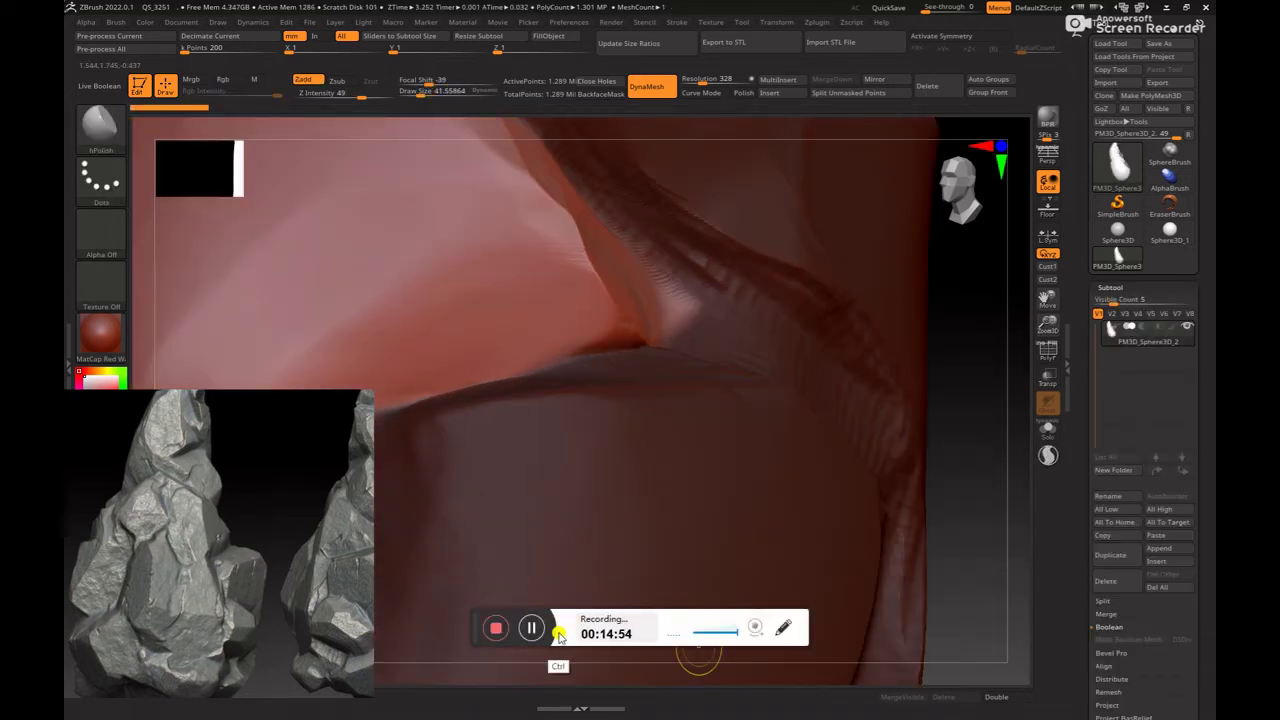
# Step: Frame the rock, orbit around the cleft and settle the brush size at about 62
pyautogui.press('f')
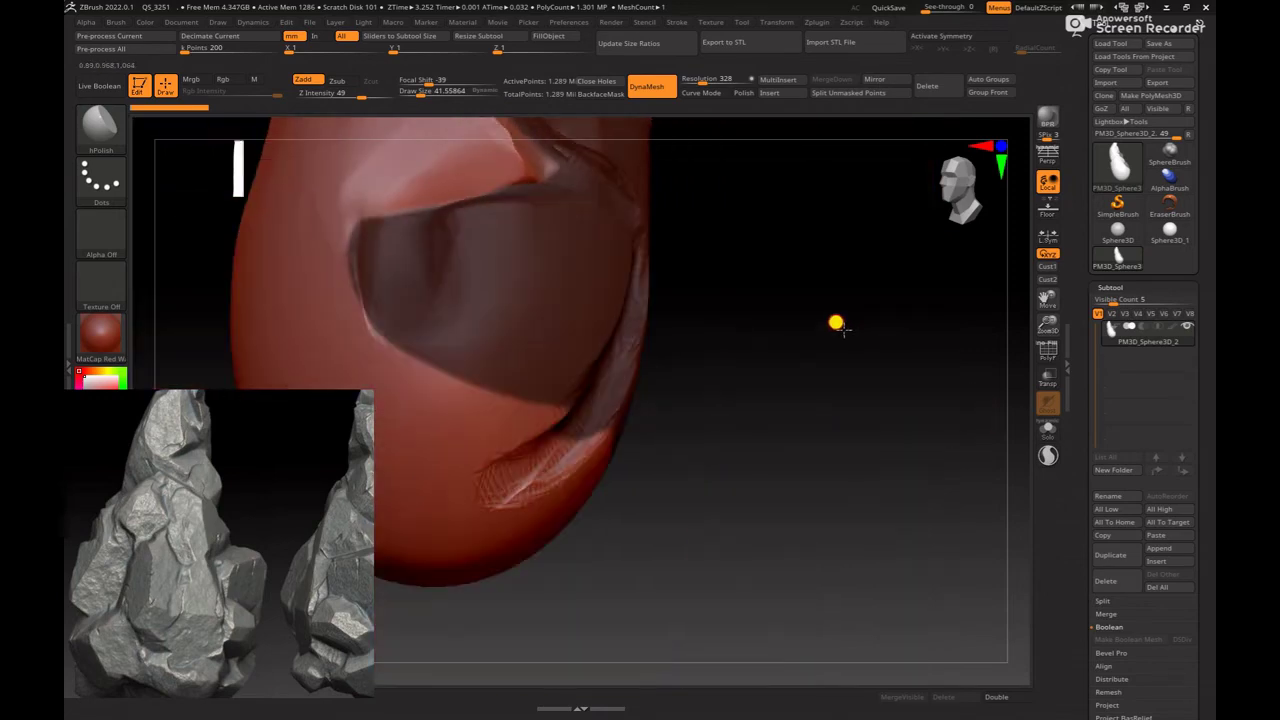
pyautogui.moveTo(834, 323); pyautogui.dragTo(880, 505)
pyautogui.press('b')
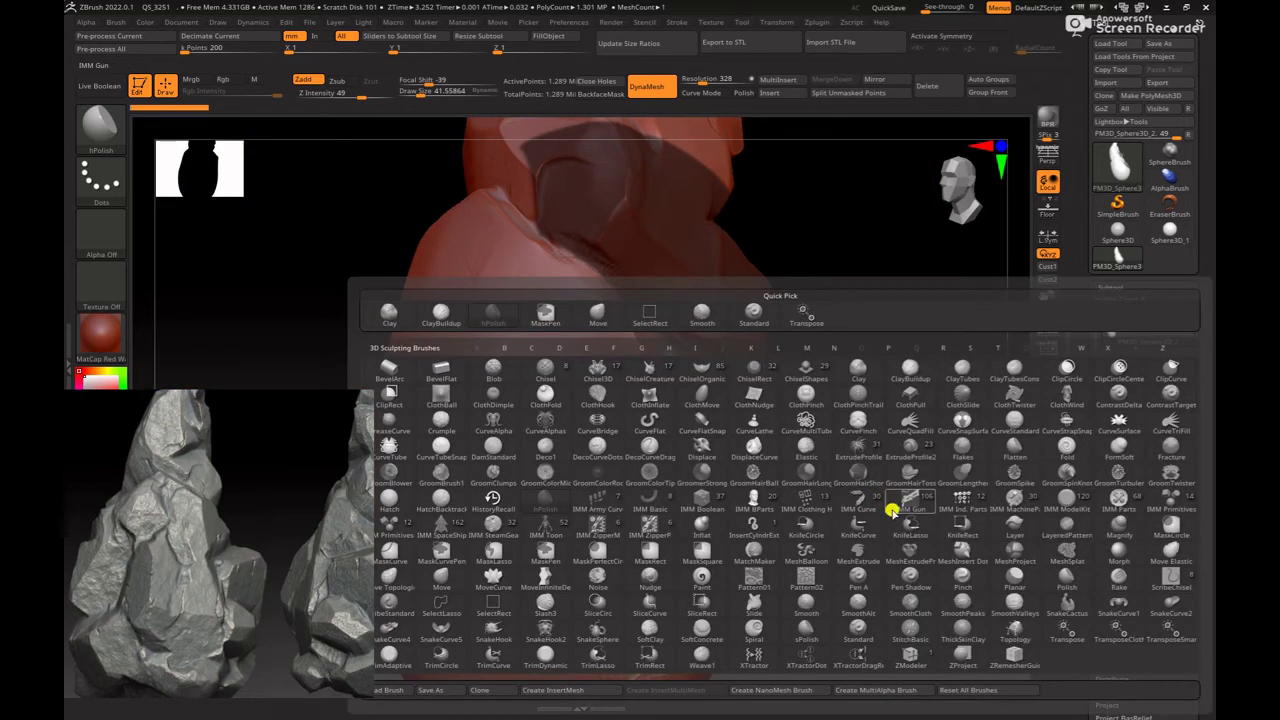
pyautogui.press('Escape')
pyautogui.press('space')
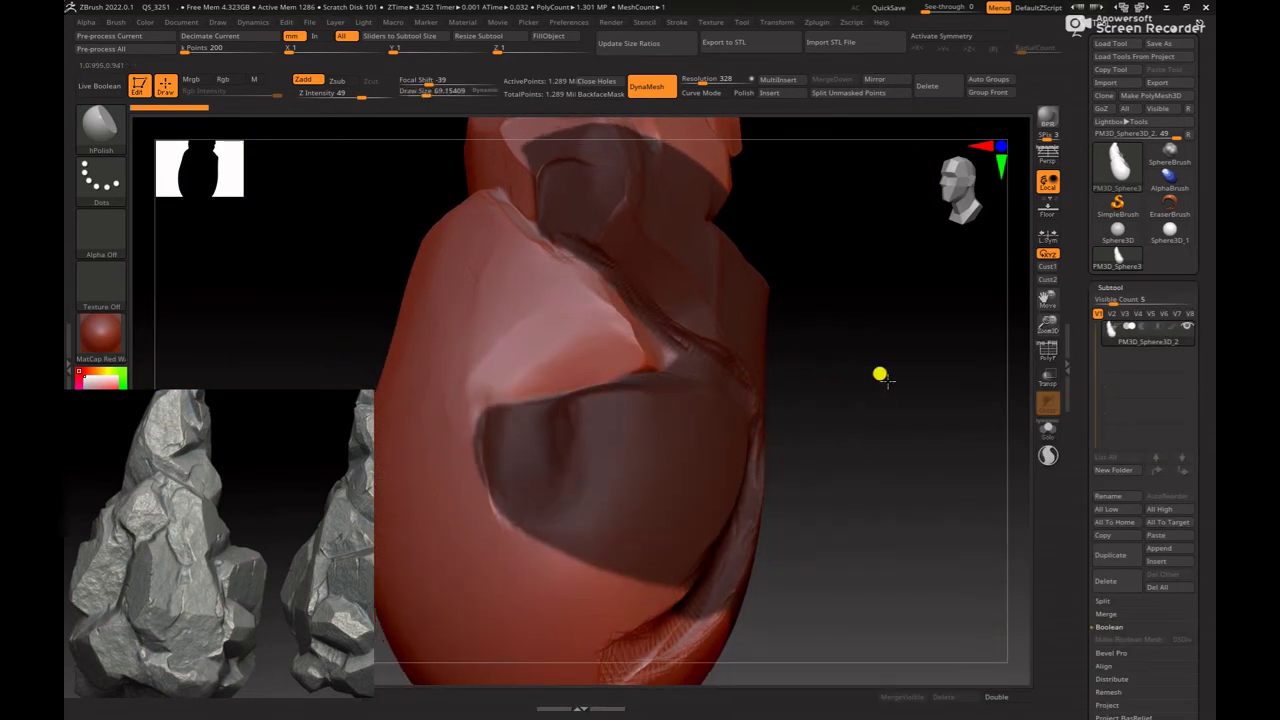
pyautogui.moveTo(830, 377); pyautogui.dragTo(923, 434)
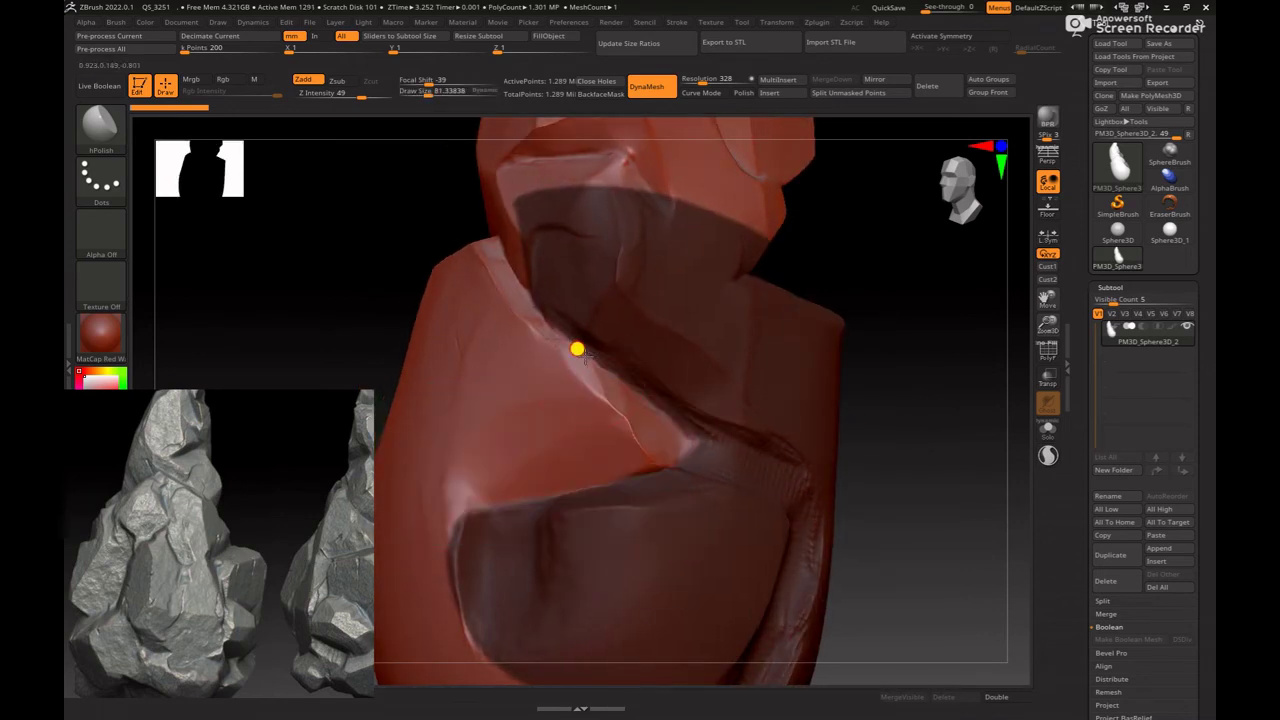
pyautogui.press('space')
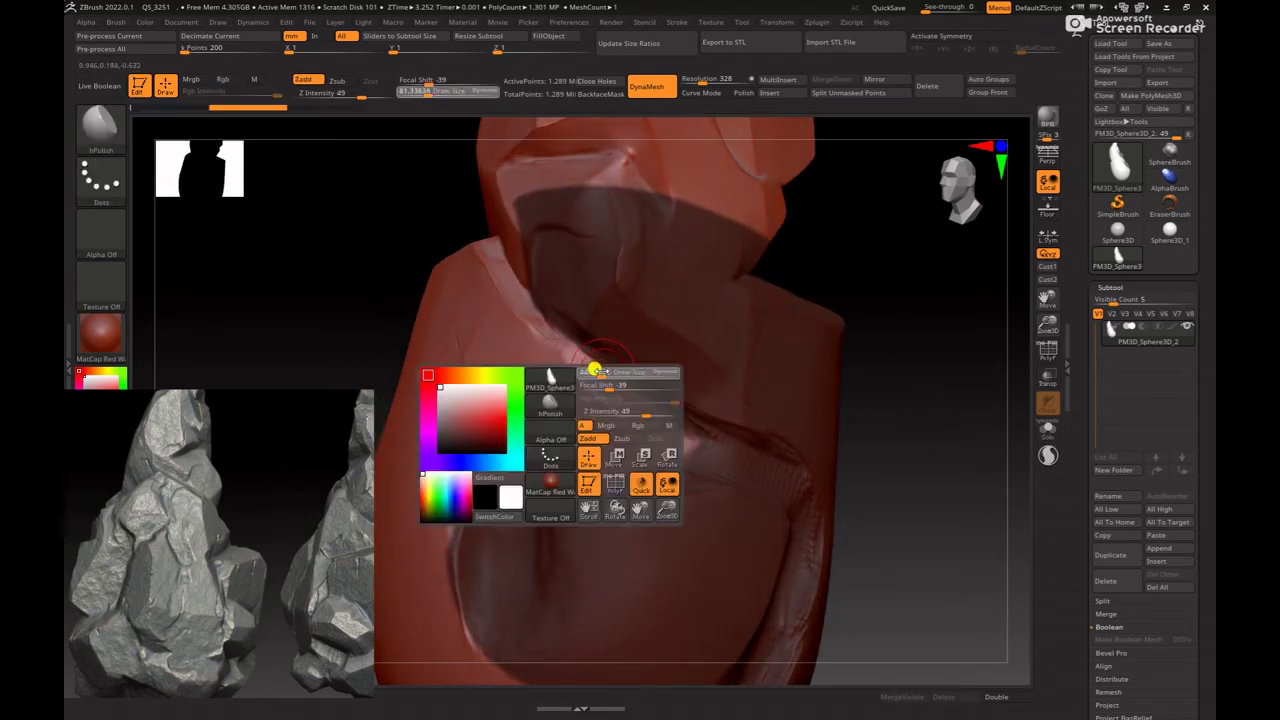
pyautogui.moveTo(594, 370)
pyautogui.mouseDown()
pyautogui.moveTo(857, 300)
pyautogui.moveTo(644, 408)
pyautogui.mouseUp()
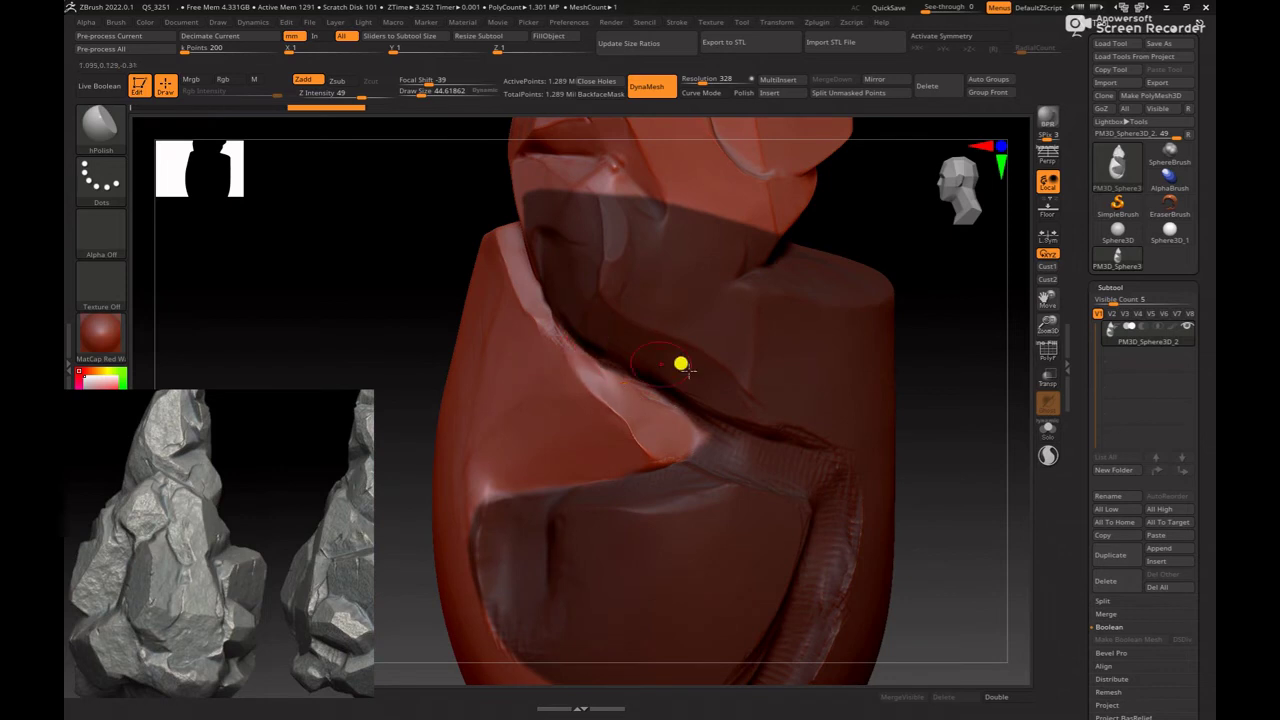
pyautogui.moveTo(860, 400); pyautogui.dragTo(883, 431)
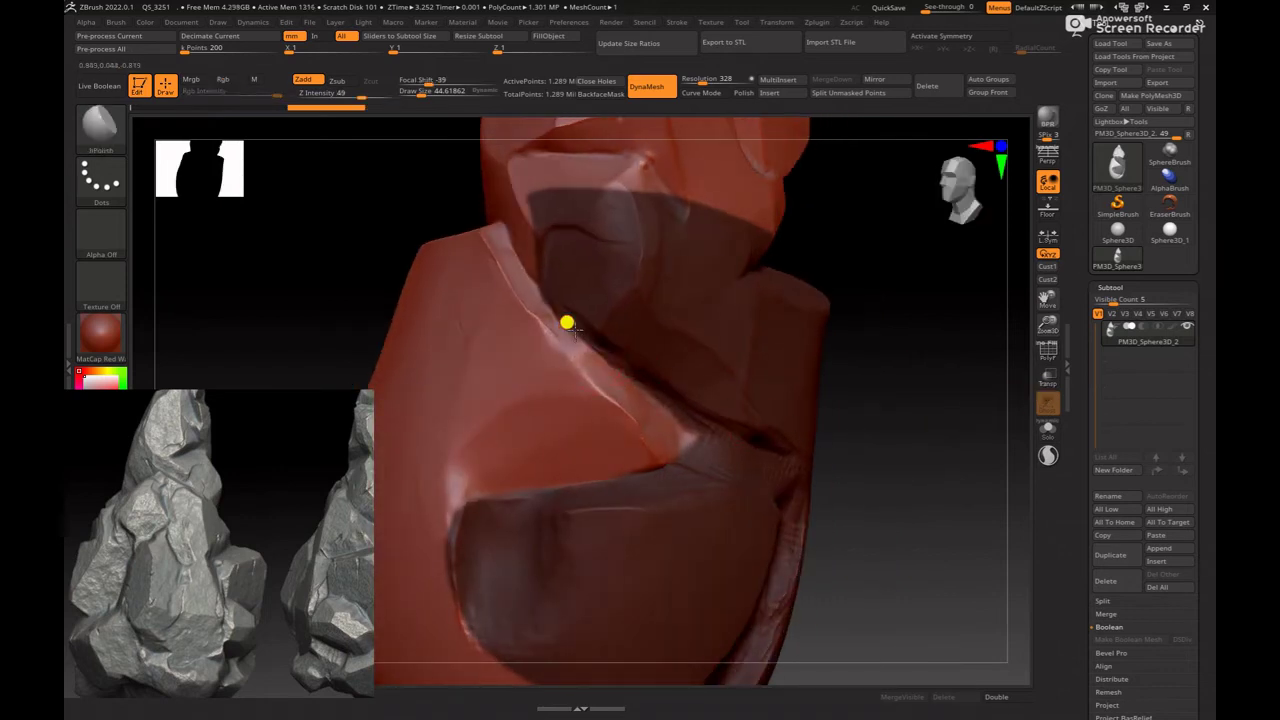
pyautogui.press(']')
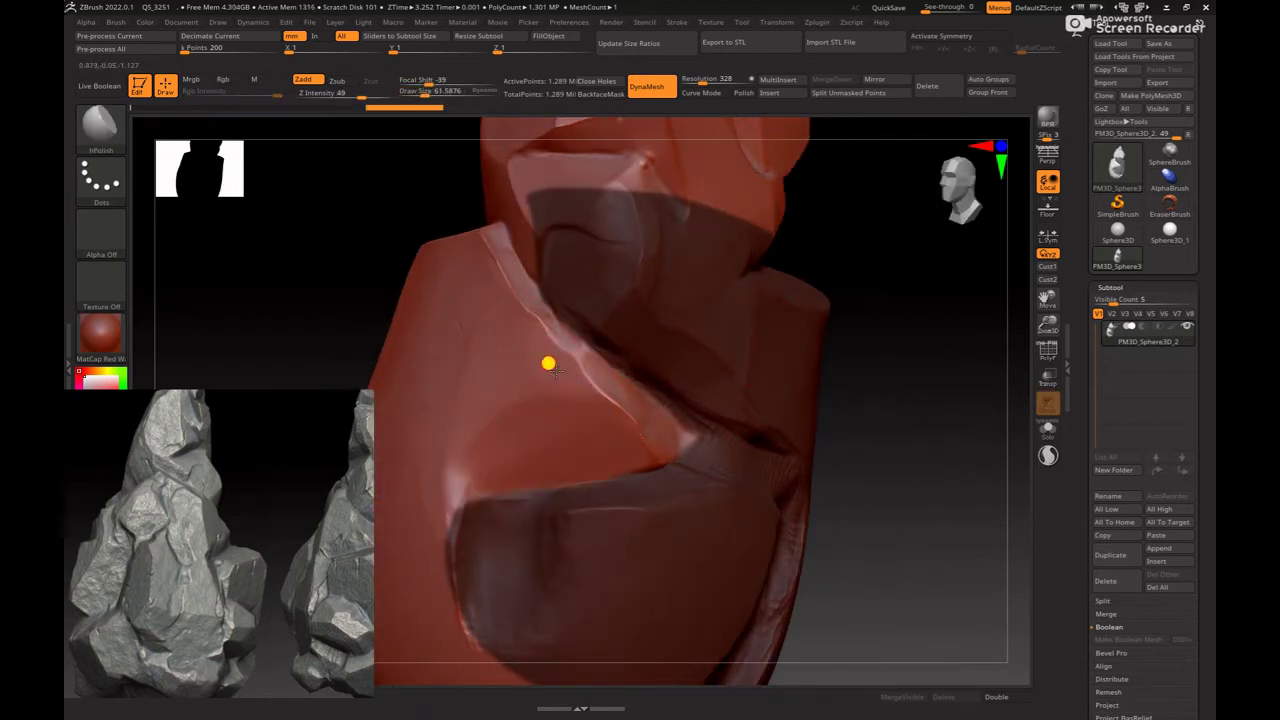
# Step: Zoom in on the crease edge, undo and redo the crease strokes, and set brush size 90
pyautogui.keyDown('alt'); pyautogui.moveTo(883, 391); pyautogui.dragTo(637, 374); pyautogui.keyUp('alt')
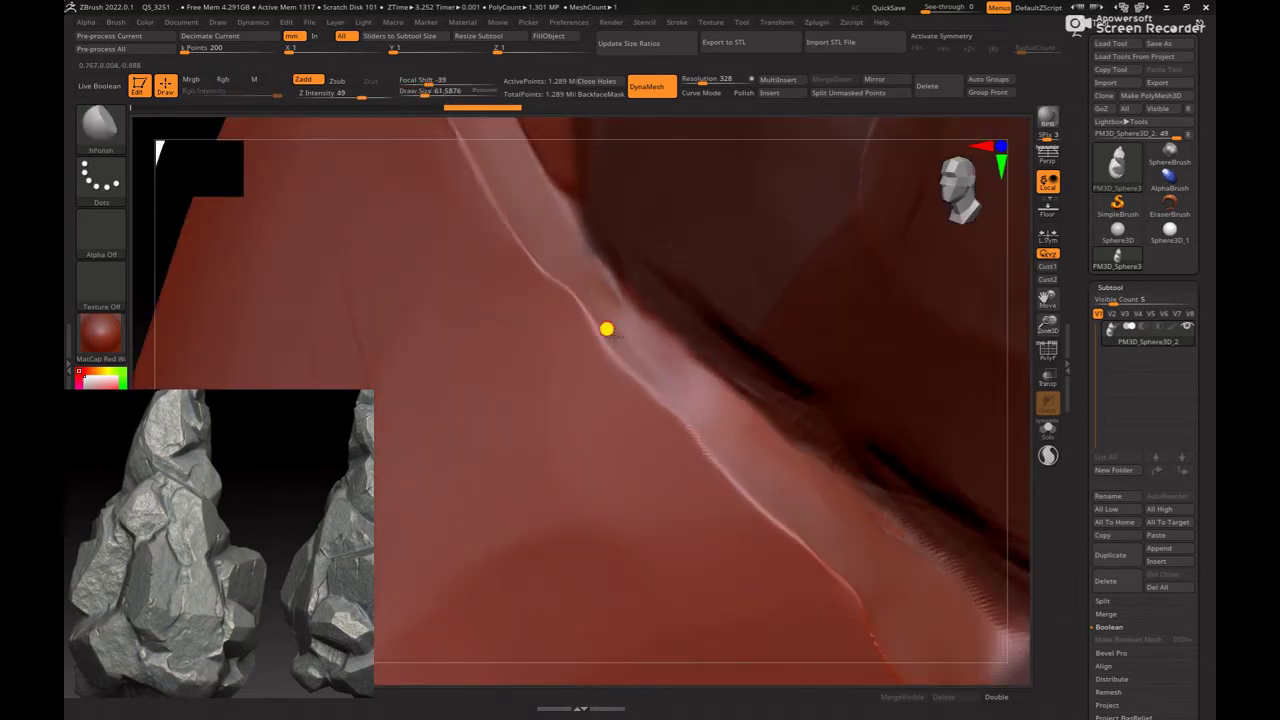
pyautogui.moveTo(1011, 386); pyautogui.dragTo(676, 321)
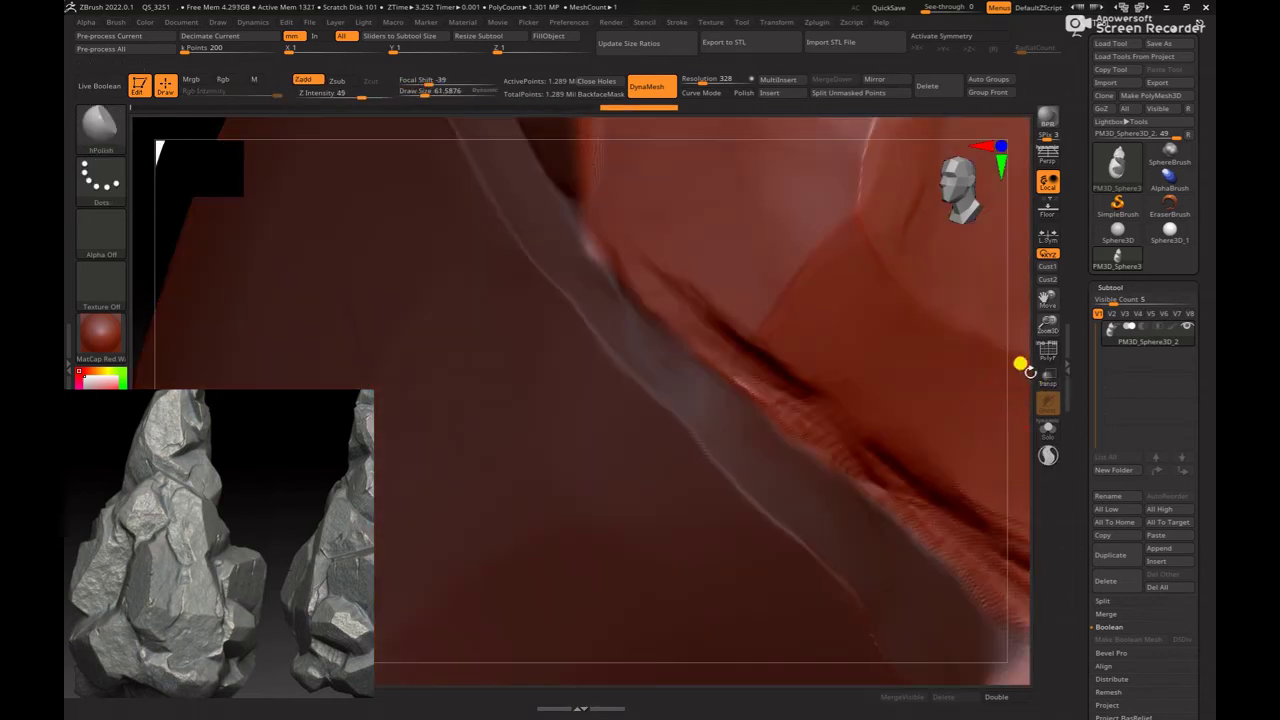
pyautogui.press('space')
pyautogui.moveTo(610, 263); pyautogui.dragTo(689, 286)
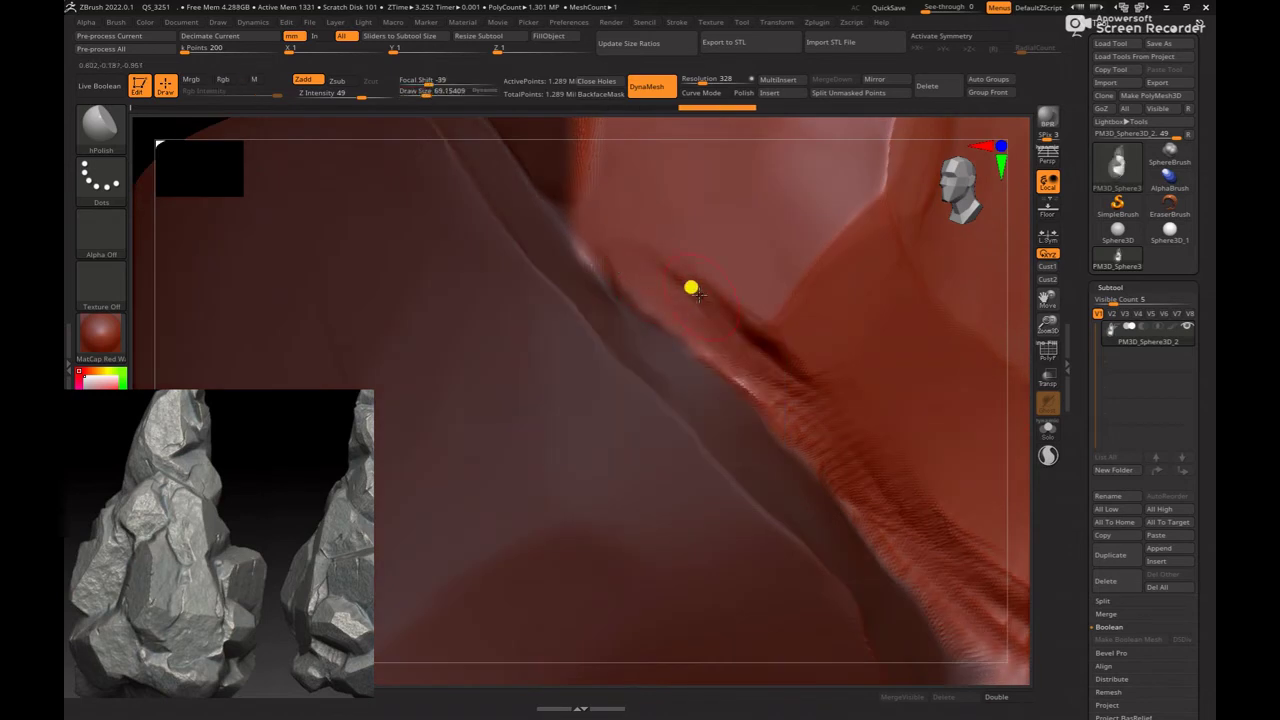
pyautogui.hotkey('ctrl', 'z')
pyautogui.hotkey('ctrl', 'z')
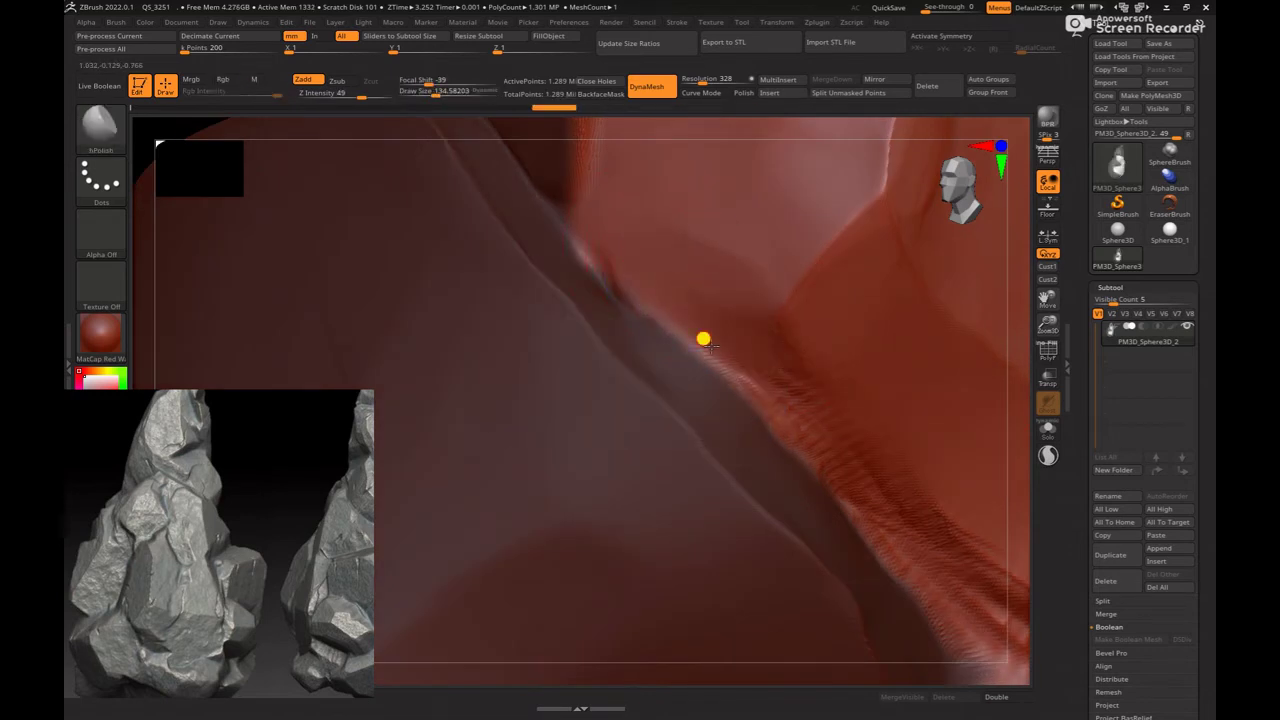
pyautogui.hotkey('ctrl', 'shift', 'z')
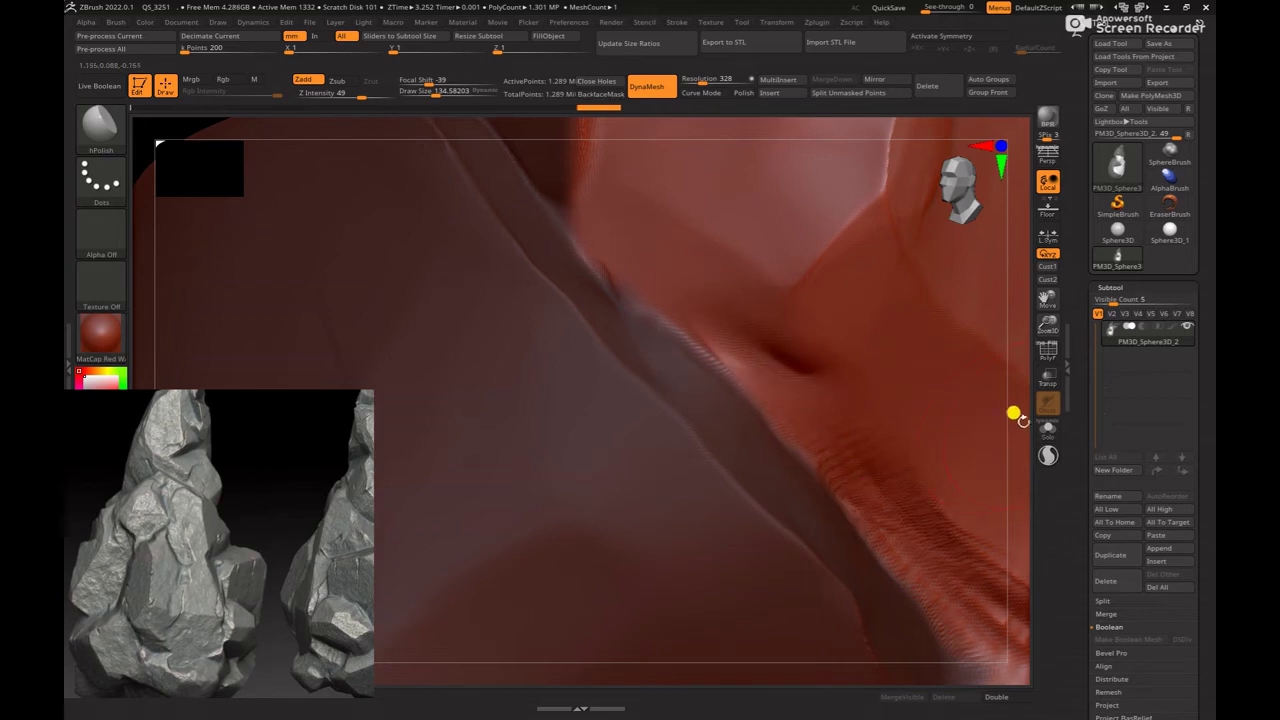
pyautogui.moveTo(949, 366)
pyautogui.mouseDown()
pyautogui.moveTo(831, 365)
pyautogui.moveTo(823, 349)
pyautogui.mouseUp()
pyautogui.press('space')
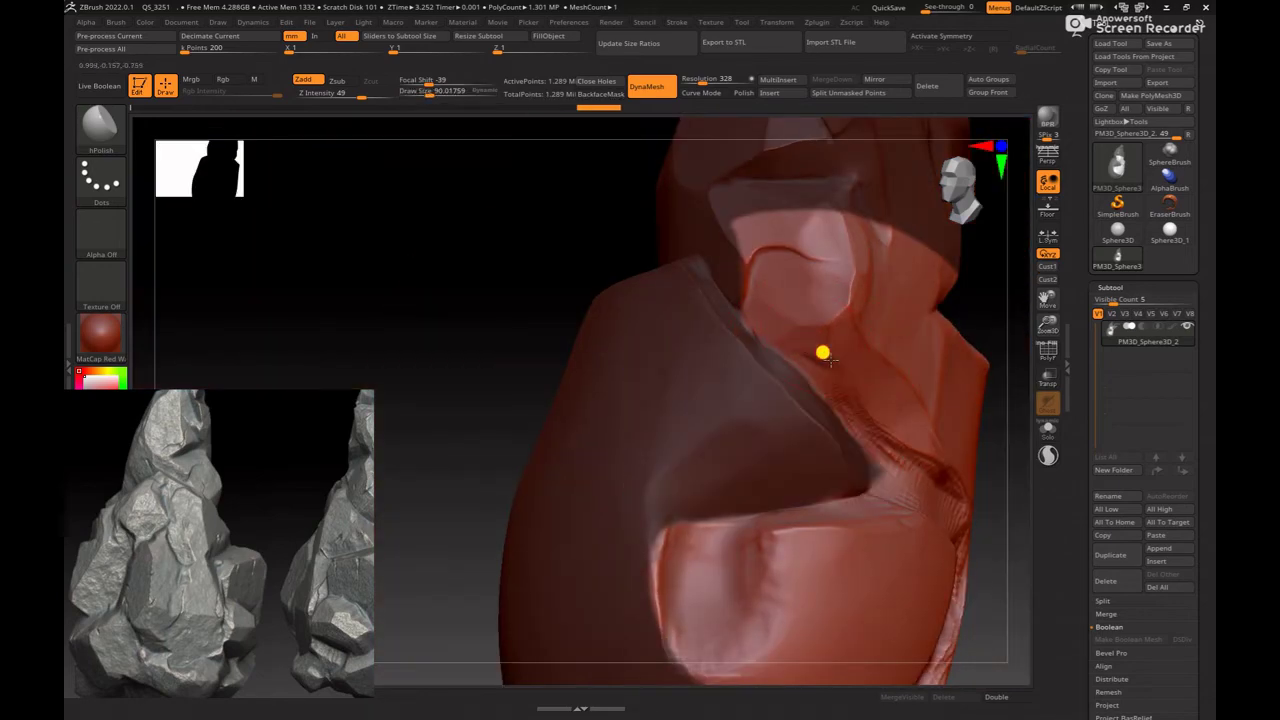
pyautogui.moveTo(994, 329)
pyautogui.mouseDown()
pyautogui.moveTo(802, 320)
pyautogui.moveTo(894, 374)
pyautogui.mouseUp()
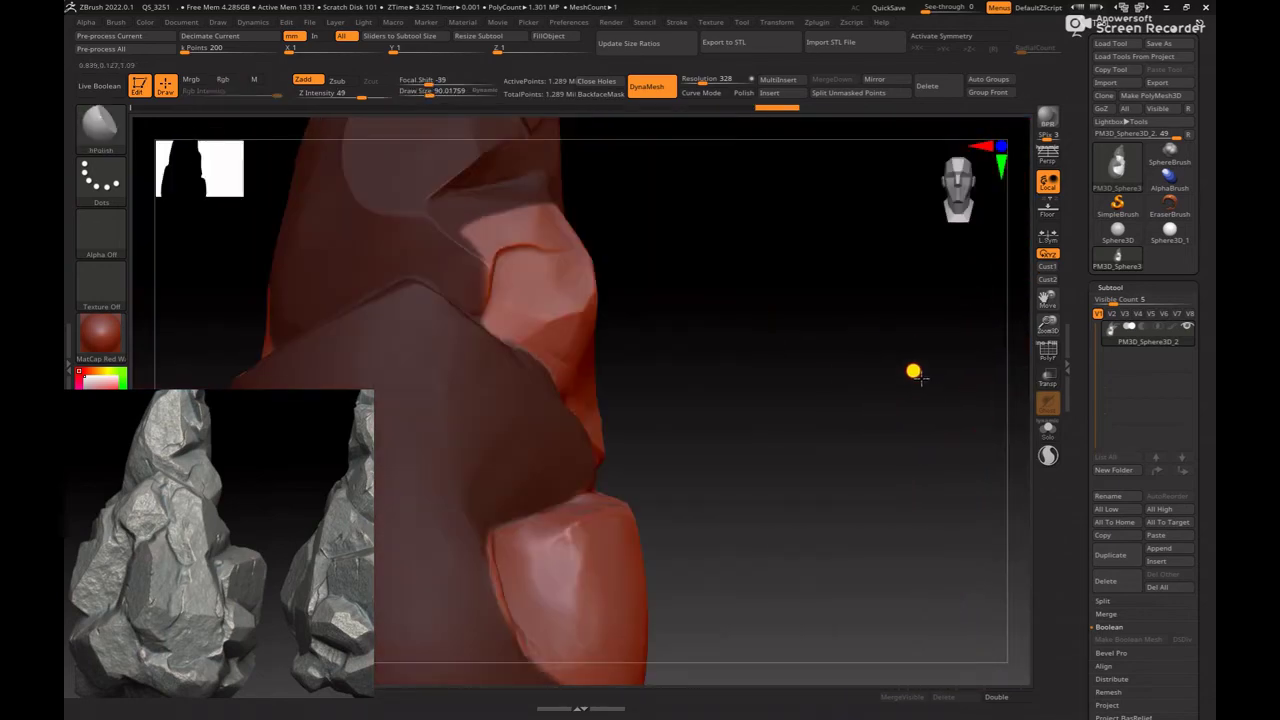
# Step: Reframe the rock, shrink the brush to about 54 and smooth the crease softer
pyautogui.press('f')
pyautogui.moveTo(777, 409)
pyautogui.mouseDown()
pyautogui.moveTo(834, 371)
pyautogui.moveTo(949, 417)
pyautogui.moveTo(823, 408)
pyautogui.mouseUp()
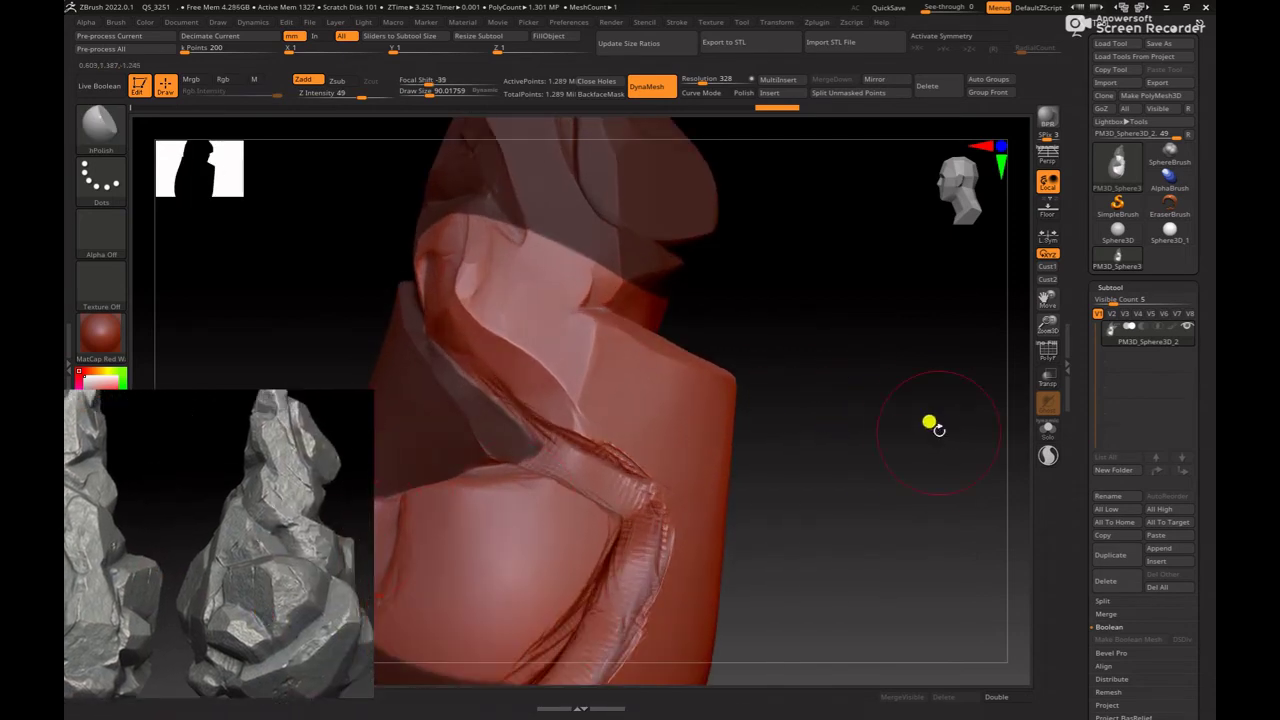
pyautogui.moveTo(926, 426)
pyautogui.mouseDown()
pyautogui.moveTo(960, 440)
pyautogui.moveTo(1000, 353)
pyautogui.moveTo(565, 414)
pyautogui.moveTo(534, 363)
pyautogui.moveTo(566, 406)
pyautogui.mouseUp()
pyautogui.press('space')
pyautogui.moveTo(620, 440)
pyautogui.keyDown('shift'); pyautogui.mouseDown()
pyautogui.moveTo(854, 477)
pyautogui.moveTo(914, 509)
pyautogui.moveTo(954, 503)
pyautogui.moveTo(843, 363)
pyautogui.moveTo(909, 463)
pyautogui.mouseUp(); pyautogui.keyUp('shift')
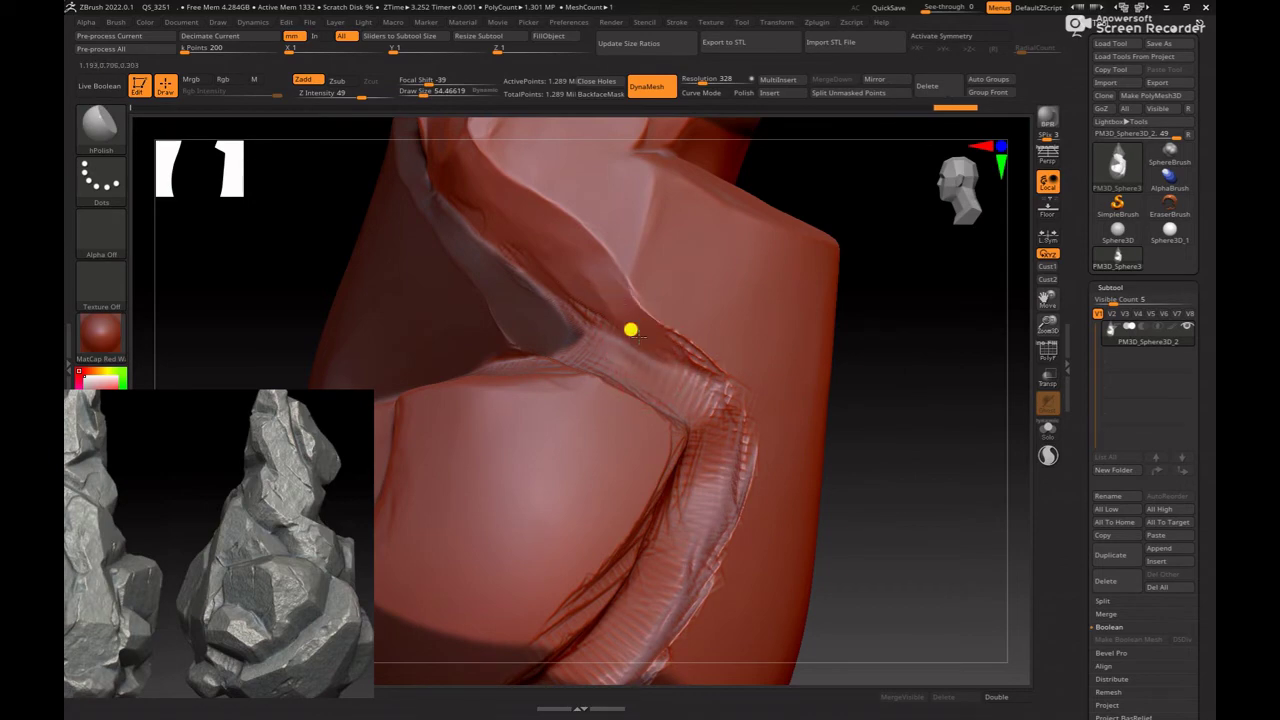
# Step: Switch to the Move brush with a size of about 140
pyautogui.press('b')
pyautogui.press('m')
pyautogui.press('v')
pyautogui.press('space')
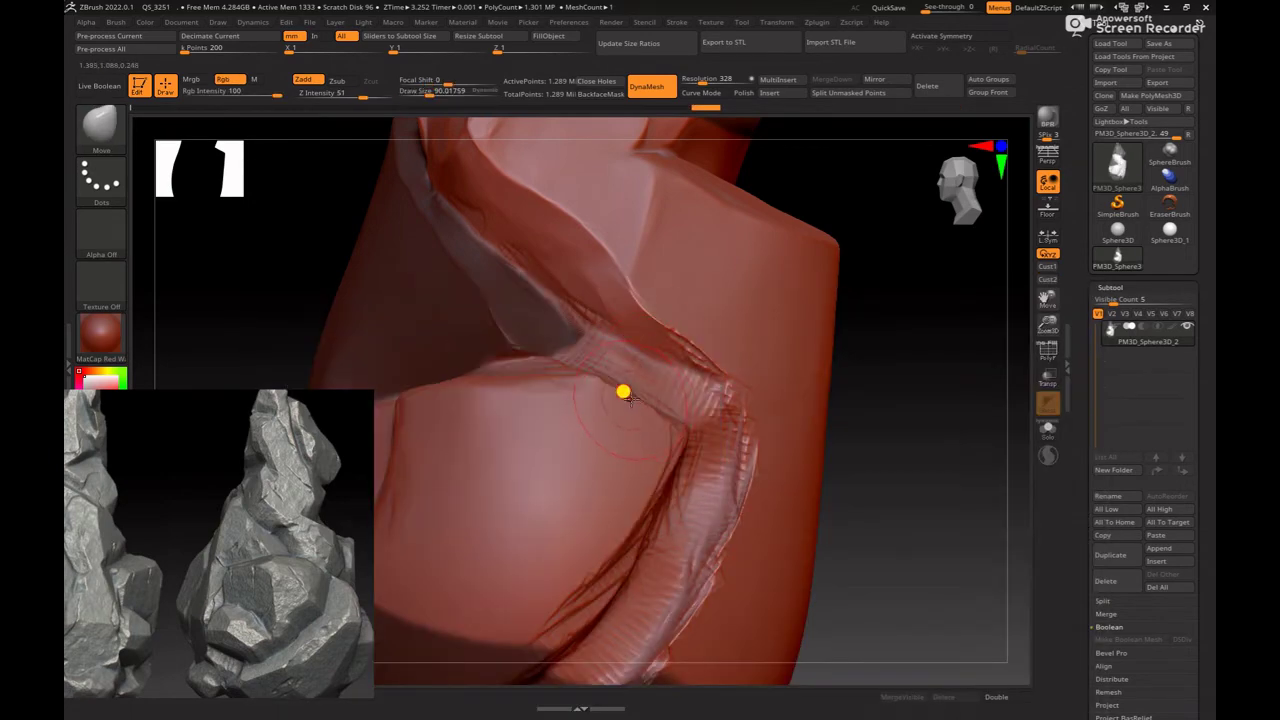
pyautogui.press('space')
pyautogui.moveTo(630, 380); pyautogui.dragTo(638, 379)
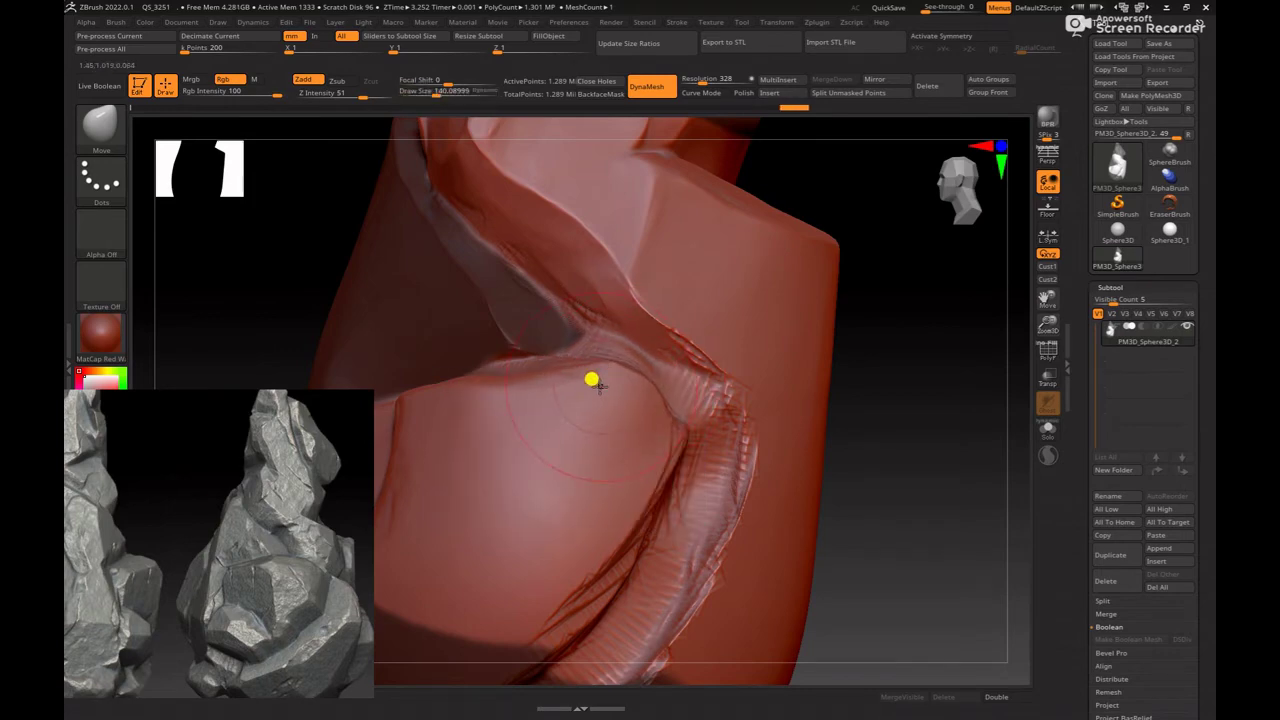
# Step: With ClayBuildup at about size 86, build clay near the crease shoulder and smooth the striations
pyautogui.press('space')
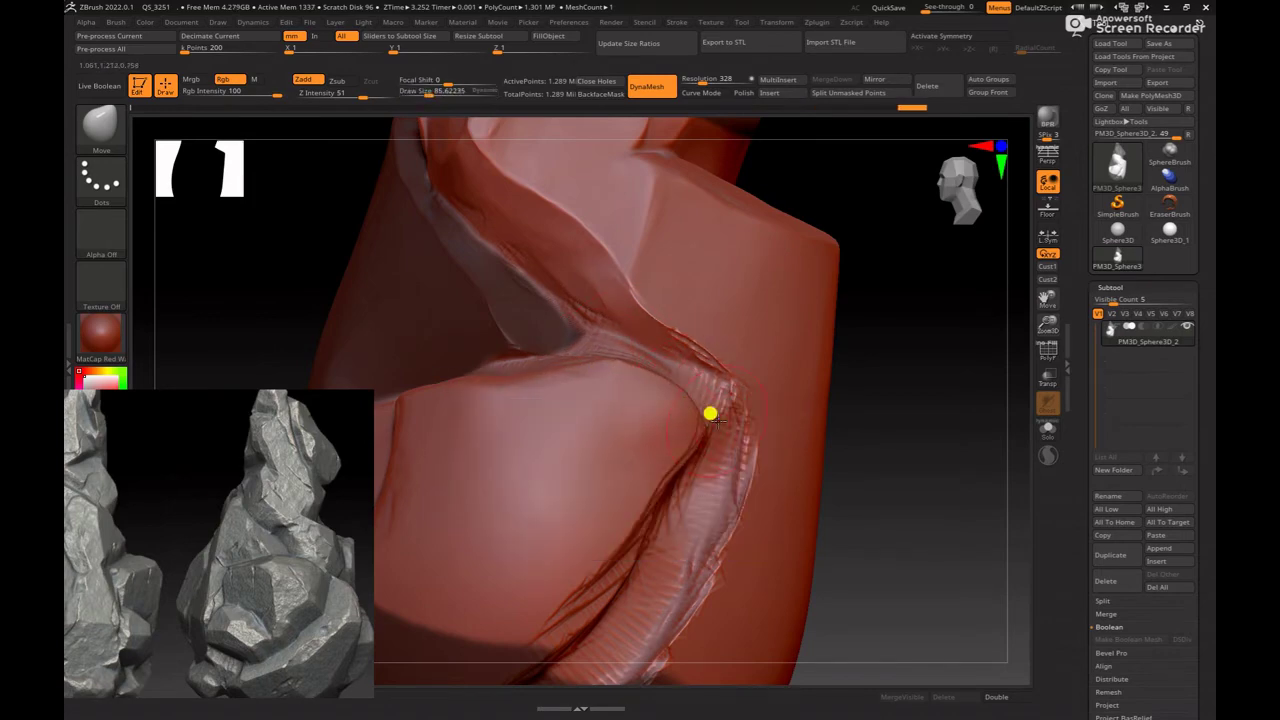
pyautogui.press('b')
pyautogui.press('c')
pyautogui.press('b')
pyautogui.moveTo(729, 388)
pyautogui.mouseDown()
pyautogui.moveTo(731, 400)
pyautogui.moveTo(646, 340)
pyautogui.moveTo(629, 350)
pyautogui.moveTo(723, 351)
pyautogui.moveTo(739, 394)
pyautogui.mouseUp()
pyautogui.moveTo(718, 441)
pyautogui.keyDown('shift'); pyautogui.mouseDown()
pyautogui.moveTo(734, 449)
pyautogui.moveTo(607, 595)
pyautogui.mouseUp(); pyautogui.keyUp('shift')
pyautogui.moveTo(851, 555); pyautogui.dragTo(886, 437)
pyautogui.press('b')
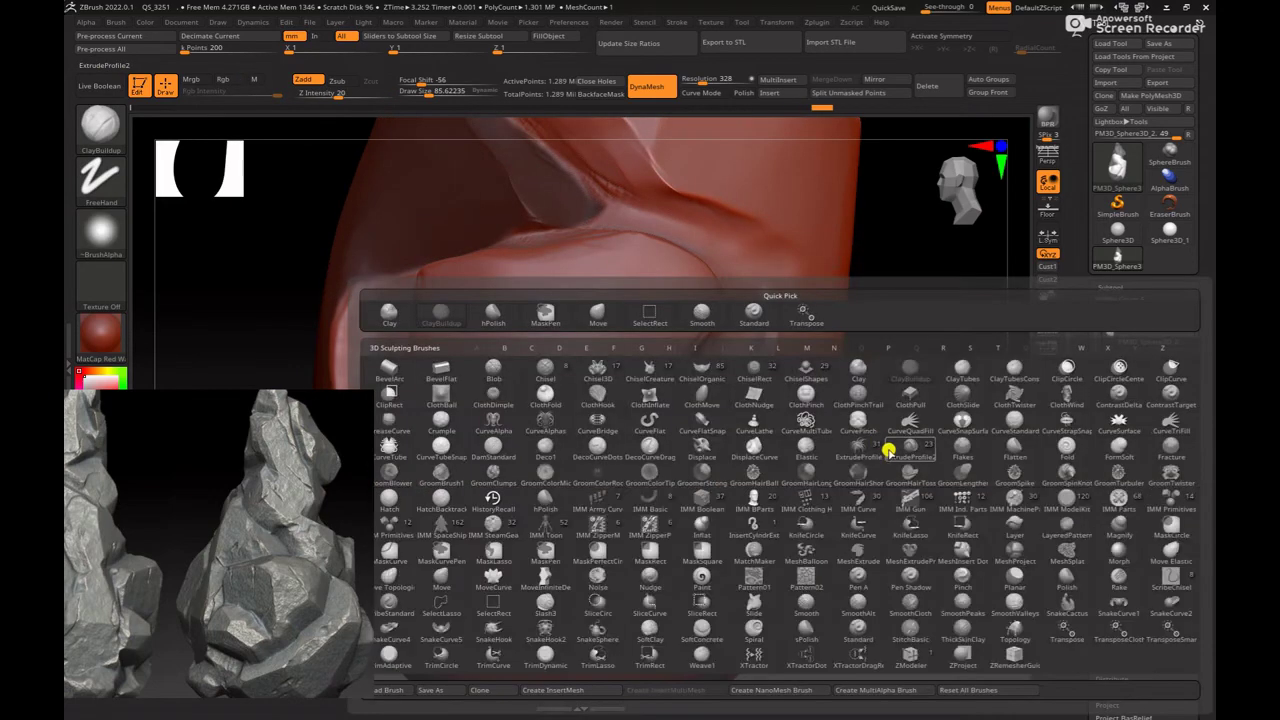
# Step: Polish the ridge along the fold flat with hPolish, reducing the brush to about 48
pyautogui.press('h')
pyautogui.press('p')
pyautogui.moveTo(730, 379); pyautogui.dragTo(770, 300)
pyautogui.press('space')
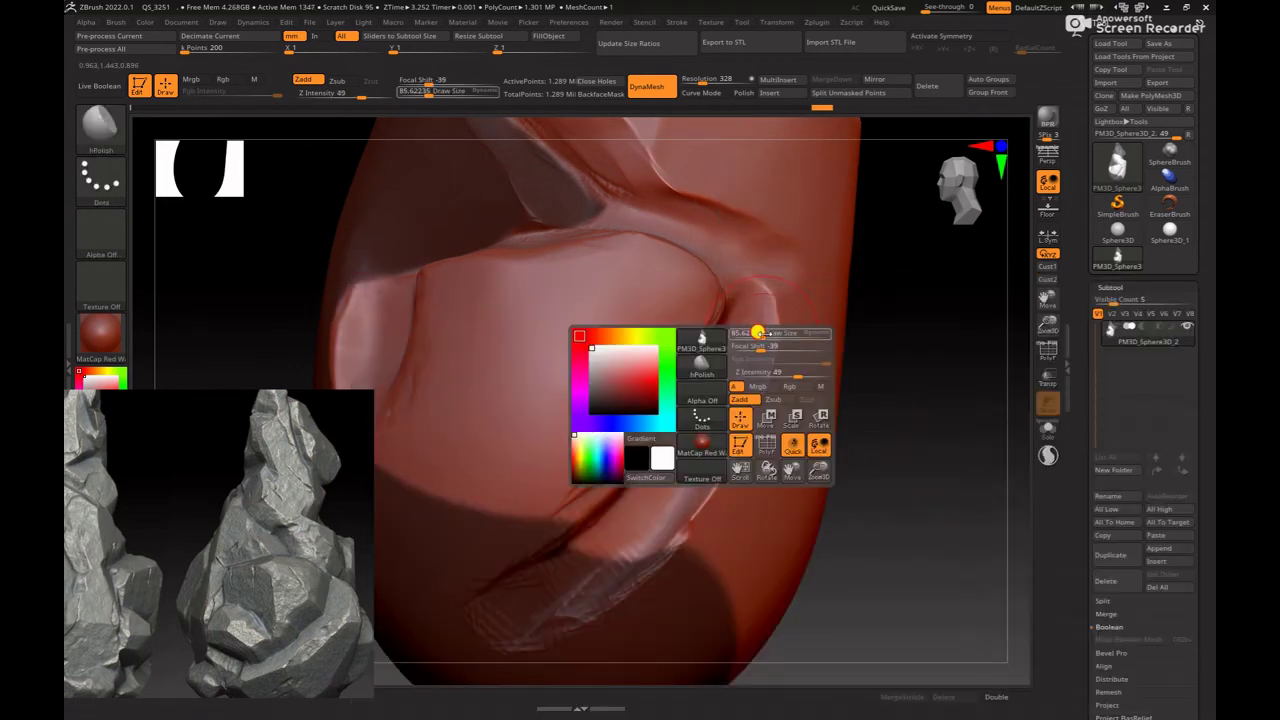
pyautogui.moveTo(759, 357)
pyautogui.mouseDown()
pyautogui.moveTo(754, 271)
pyautogui.moveTo(751, 371)
pyautogui.moveTo(689, 509)
pyautogui.moveTo(645, 550)
pyautogui.mouseUp()
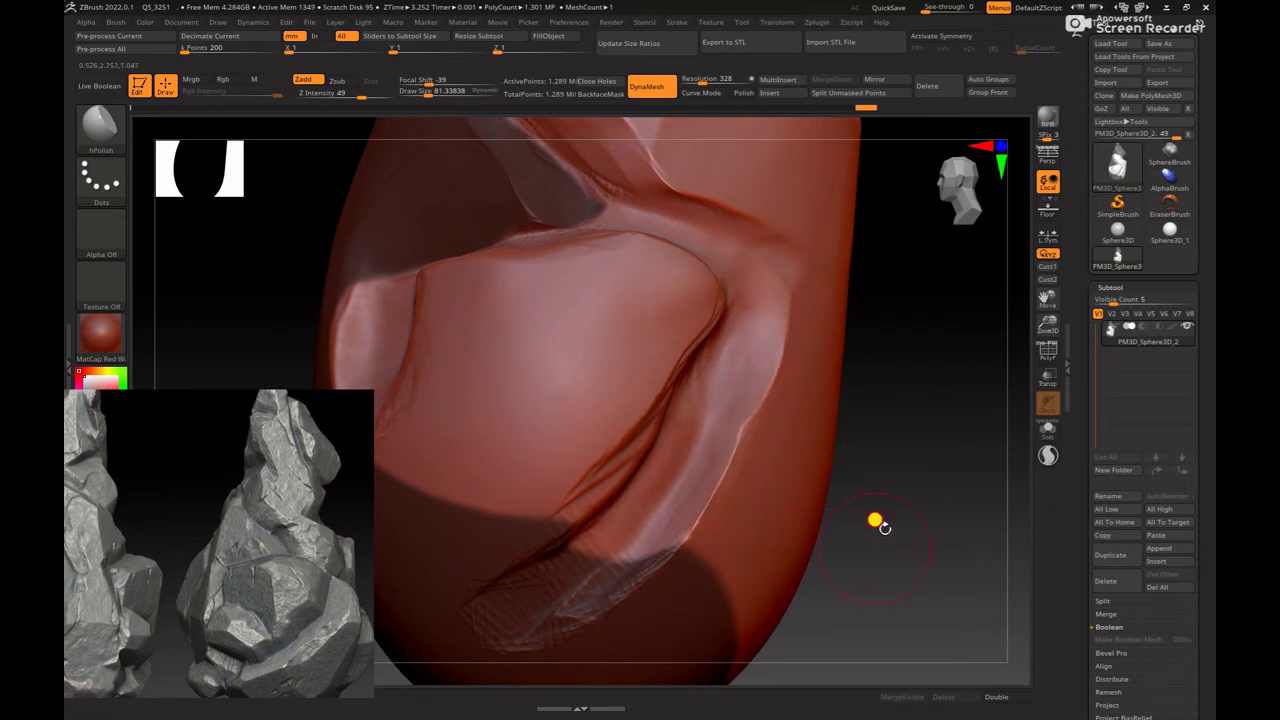
pyautogui.moveTo(877, 520)
pyautogui.mouseDown()
pyautogui.moveTo(923, 449)
pyautogui.moveTo(790, 367)
pyautogui.mouseUp()
pyautogui.moveTo(930, 402)
pyautogui.mouseDown()
pyautogui.moveTo(851, 500)
pyautogui.moveTo(648, 409)
pyautogui.moveTo(700, 310)
pyautogui.mouseUp()
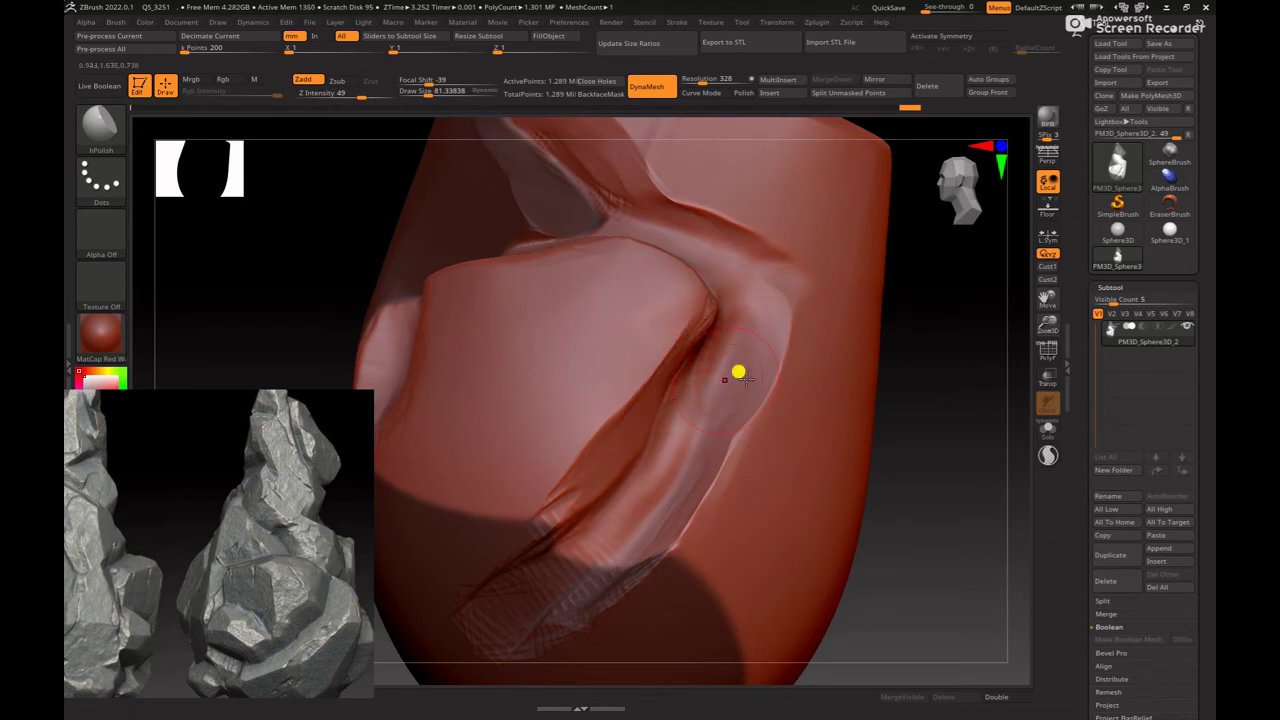
pyautogui.moveTo(904, 369); pyautogui.dragTo(689, 360)
pyautogui.press('s')
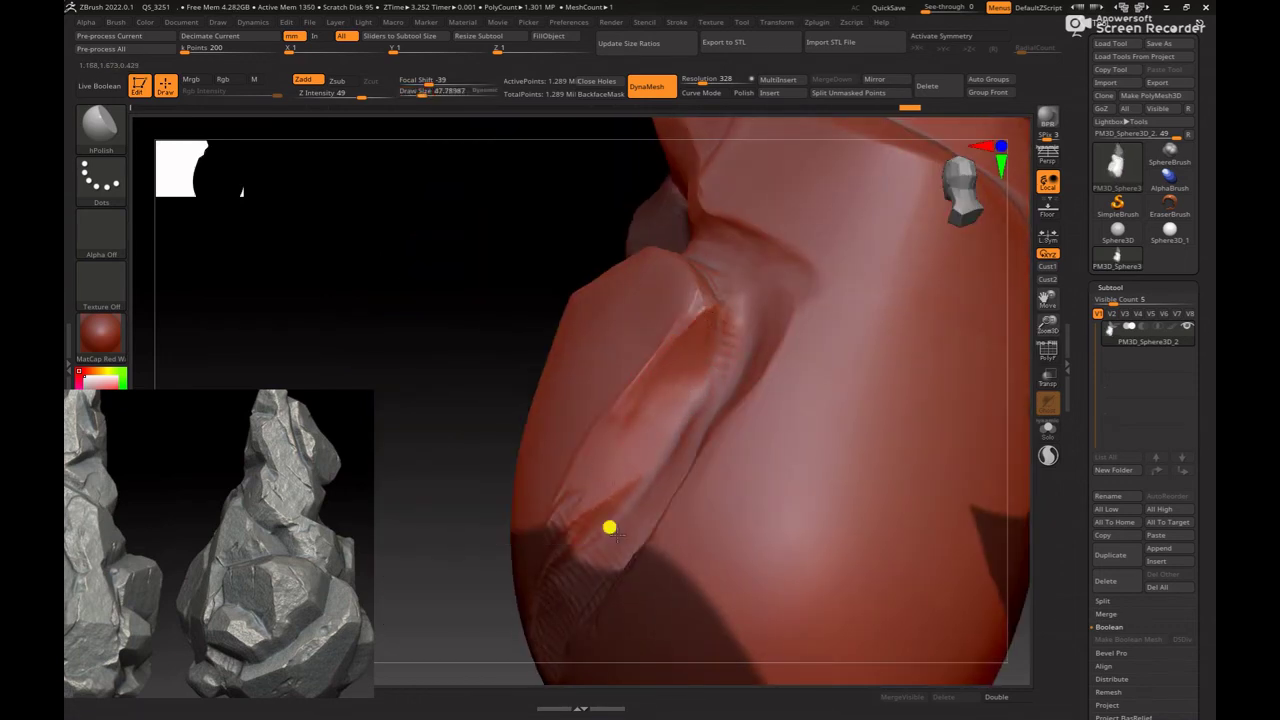
# Step: Orbit around the fold and switch to ClayBuildup at about size 94.5
pyautogui.moveTo(1000, 460)
pyautogui.mouseDown()
pyautogui.moveTo(1048, 462)
pyautogui.moveTo(733, 355)
pyautogui.mouseUp()
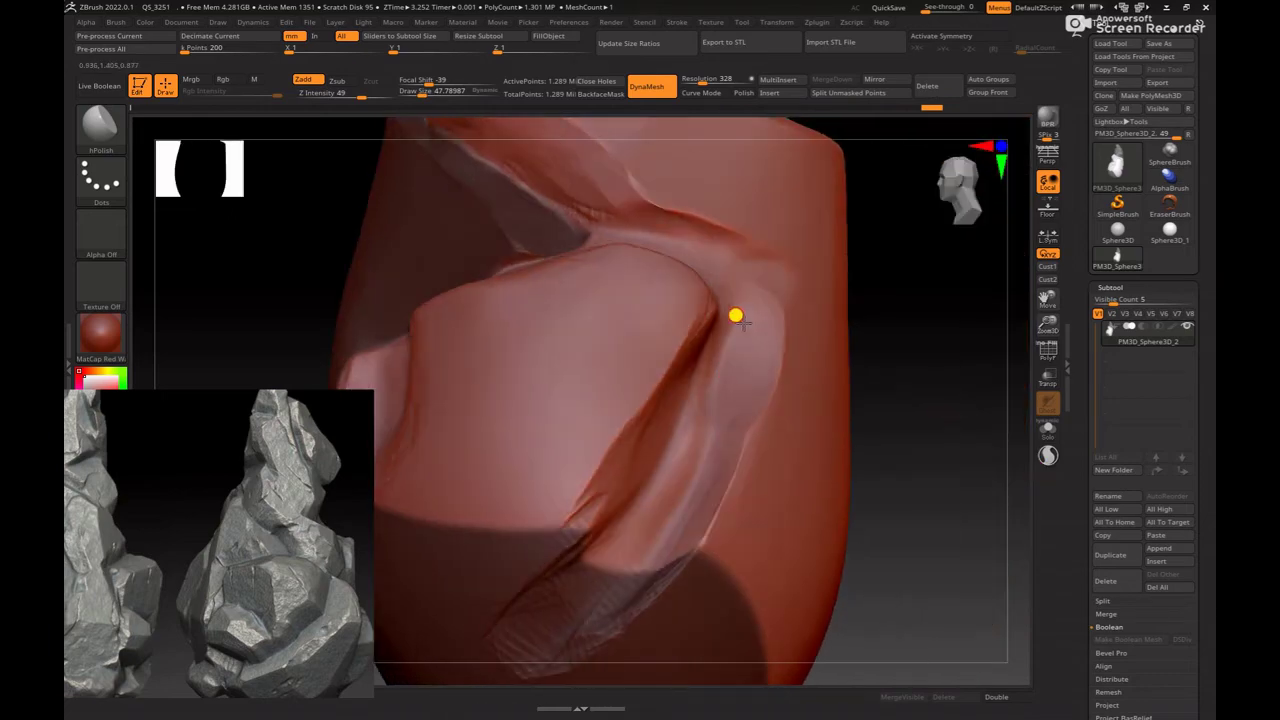
pyautogui.moveTo(734, 353); pyautogui.dragTo(671, 420, button='right')
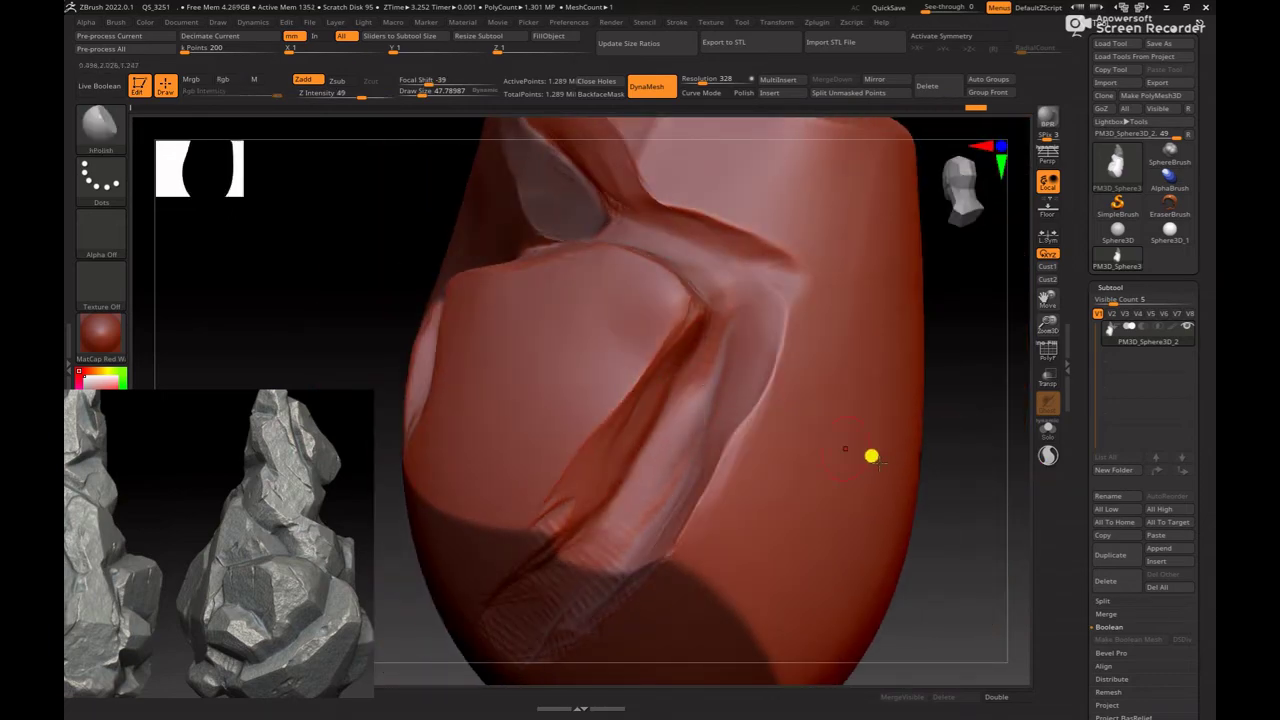
pyautogui.moveTo(871, 451)
pyautogui.mouseDown(button='right')
pyautogui.moveTo(968, 491)
pyautogui.moveTo(823, 477)
pyautogui.mouseUp(button='right')
pyautogui.press('b')
pyautogui.press('c')
pyautogui.press('b')
pyautogui.press('space')
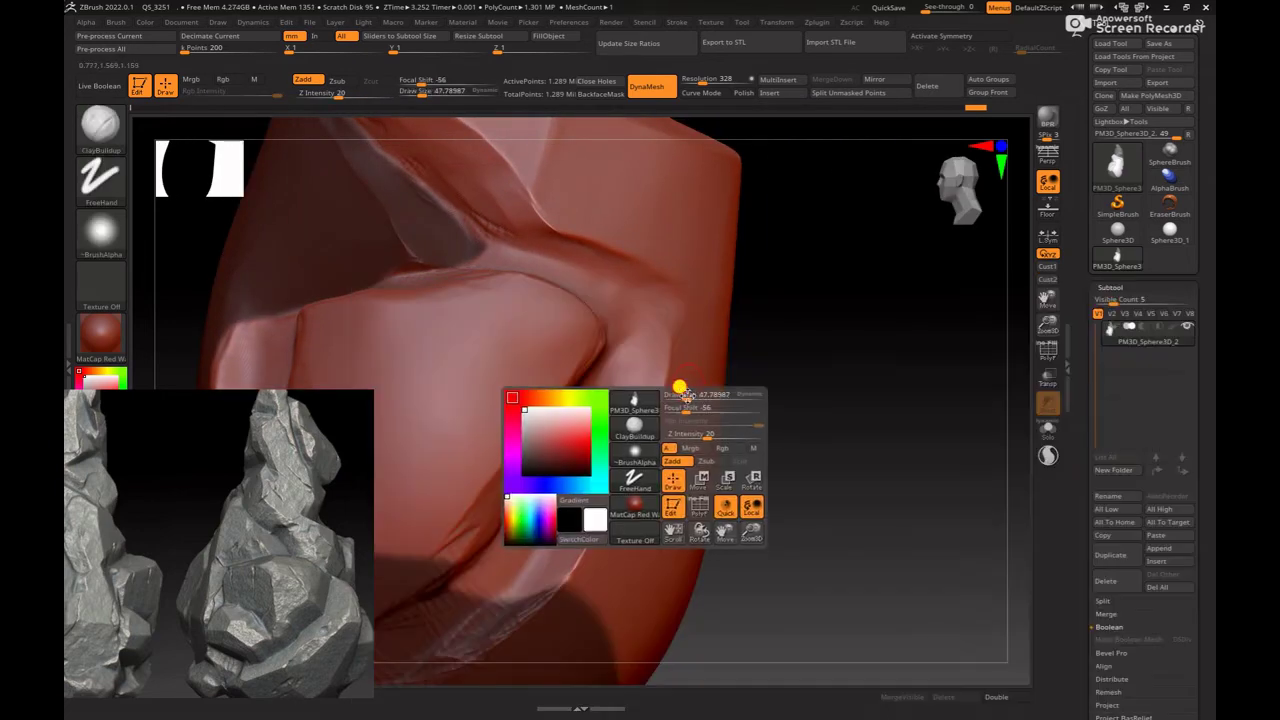
pyautogui.moveTo(677, 383); pyautogui.dragTo(751, 385)
pyautogui.moveTo(751, 385); pyautogui.dragTo(591, 357, button='right')
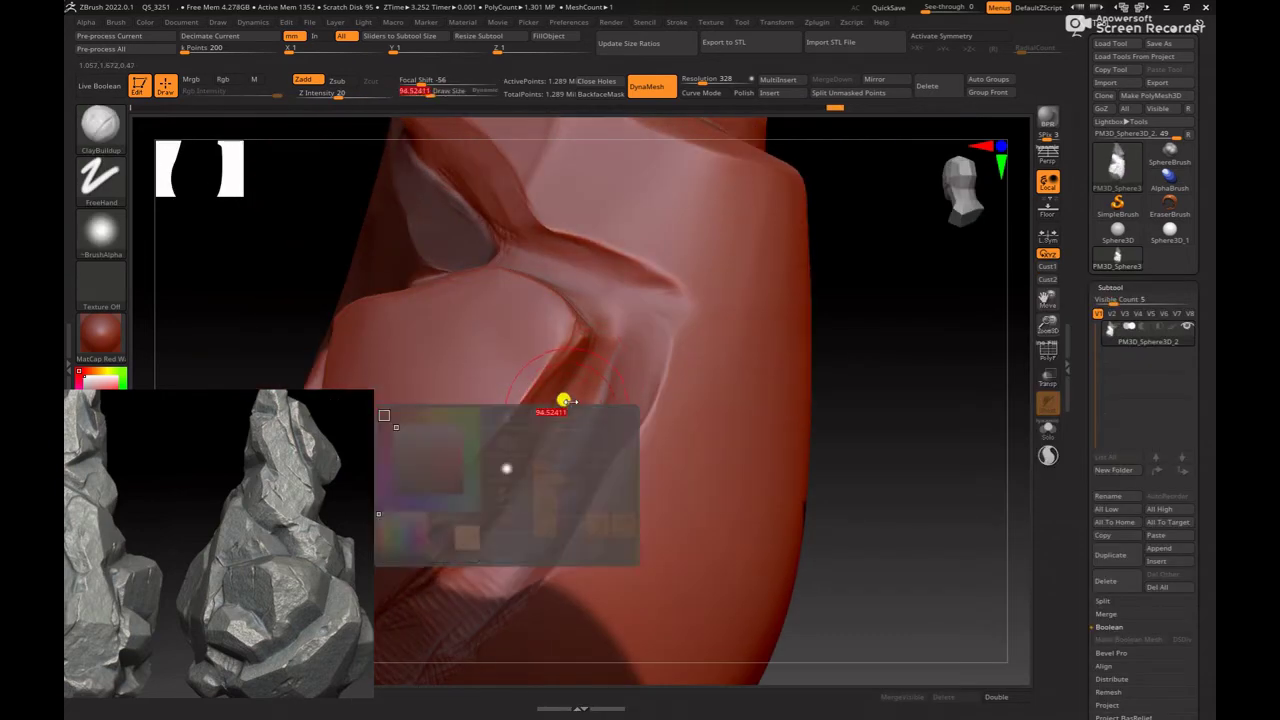
# Step: Build up clay along the fold and its ridge strip
pyautogui.moveTo(574, 384); pyautogui.dragTo(474, 517)
pyautogui.moveTo(586, 323); pyautogui.dragTo(586, 463)
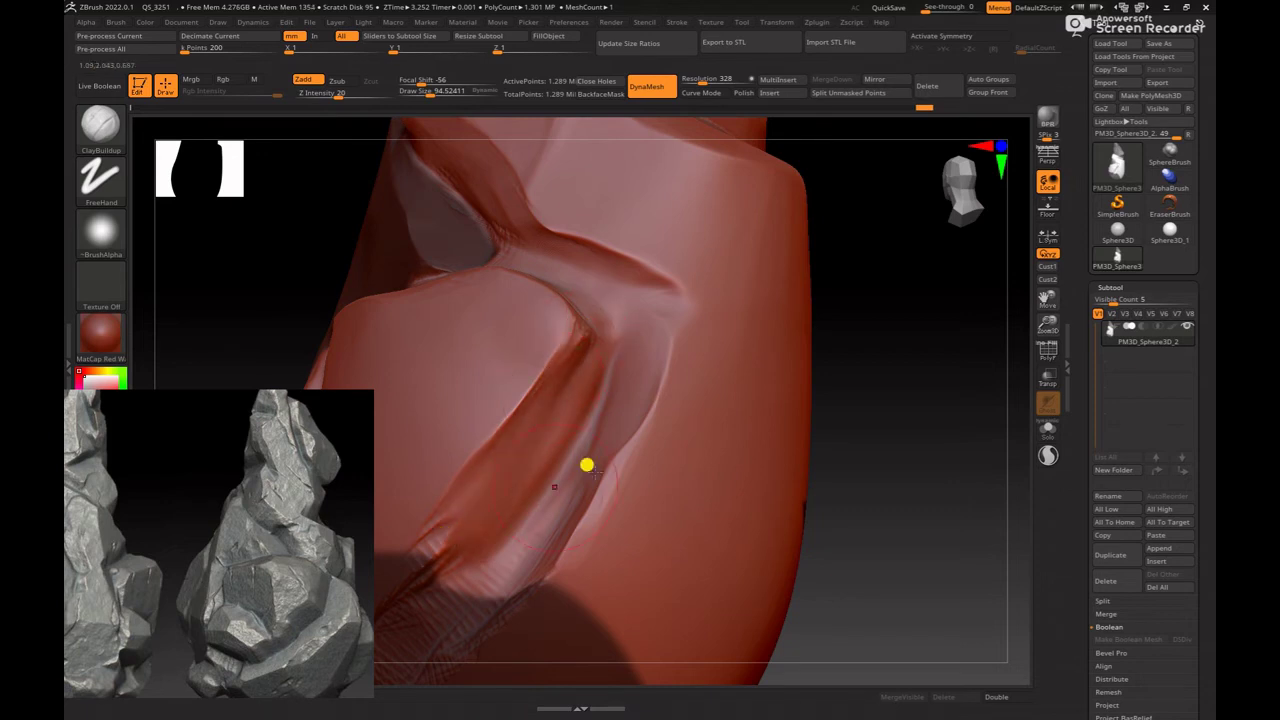
pyautogui.moveTo(586, 463); pyautogui.dragTo(688, 422, button='right')
pyautogui.moveTo(611, 354); pyautogui.dragTo(523, 486)
pyautogui.moveTo(586, 351)
pyautogui.mouseDown()
pyautogui.moveTo(560, 451)
pyautogui.moveTo(506, 558)
pyautogui.mouseUp()
pyautogui.moveTo(506, 558); pyautogui.dragTo(717, 406, button='right')
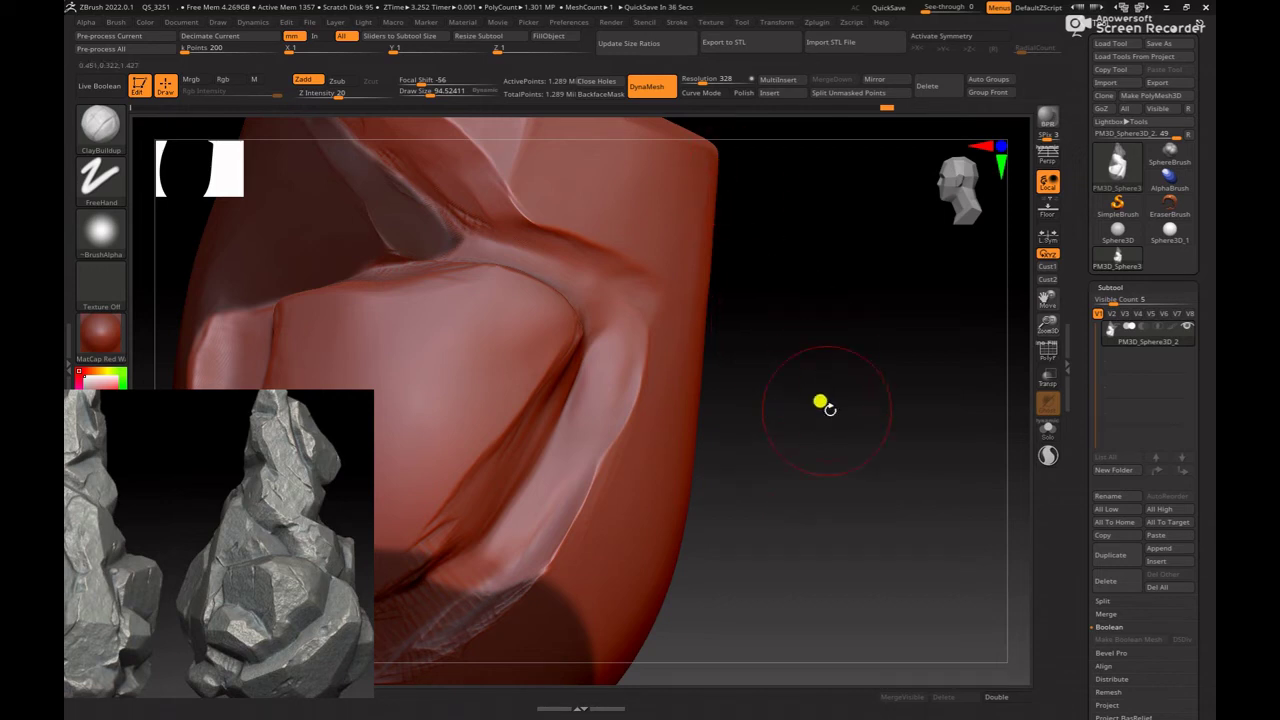
pyautogui.moveTo(823, 406); pyautogui.dragTo(651, 351)
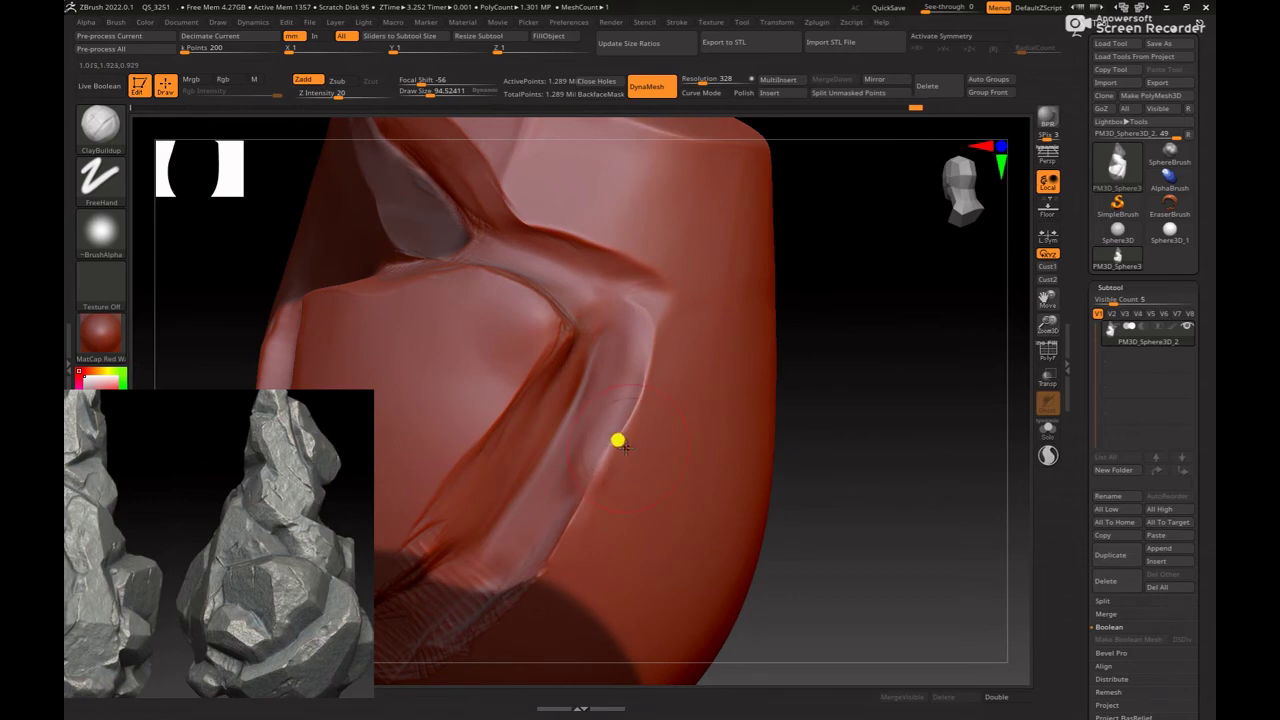
pyautogui.press('ctrl')
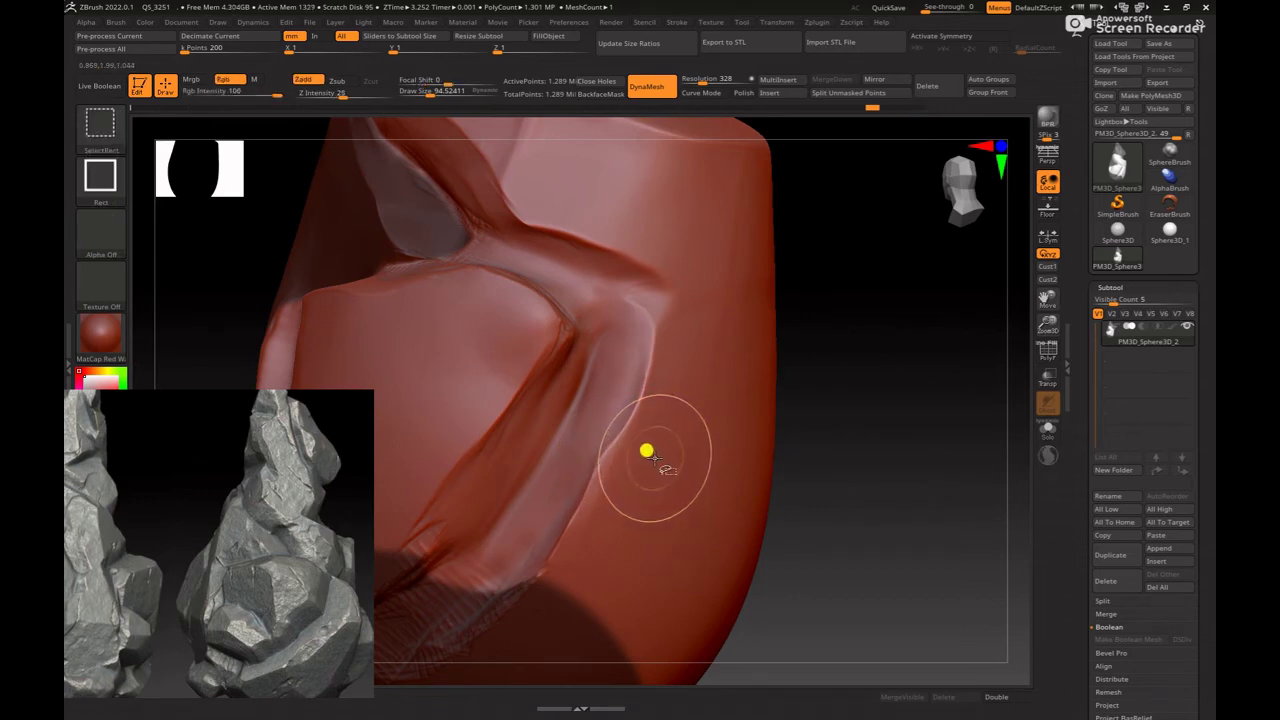
# Step: Switch to hPolish and flatten a facet on the rock's front, reducing the brush to about 65
pyautogui.press('b')
pyautogui.press('h')
pyautogui.press('p')
pyautogui.moveTo(843, 410); pyautogui.dragTo(606, 420)
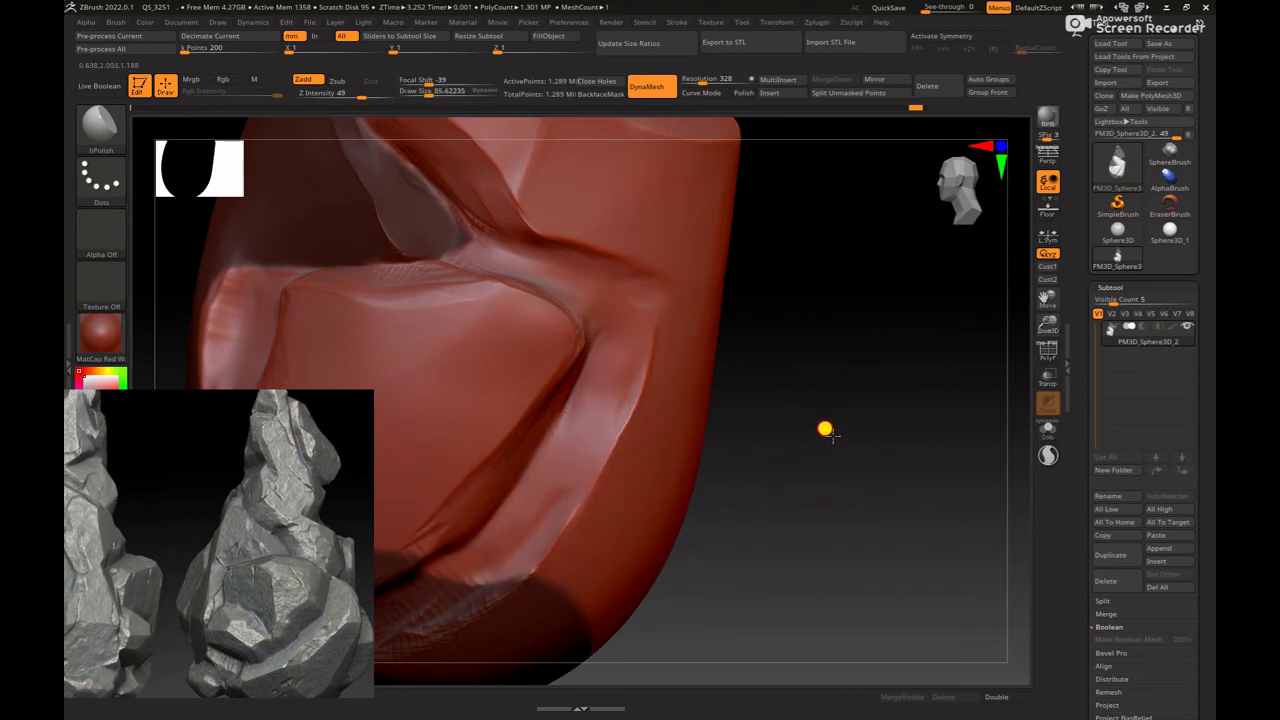
pyautogui.press('f')
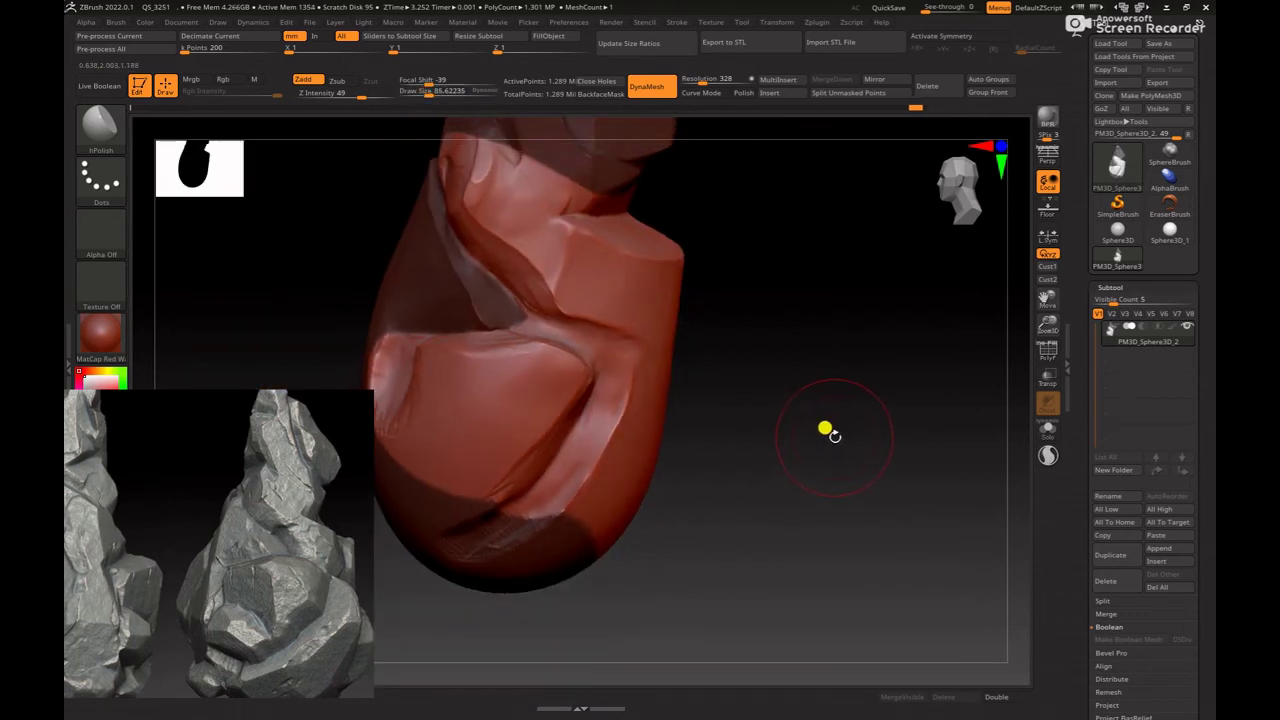
pyautogui.moveTo(834, 444); pyautogui.dragTo(857, 434)
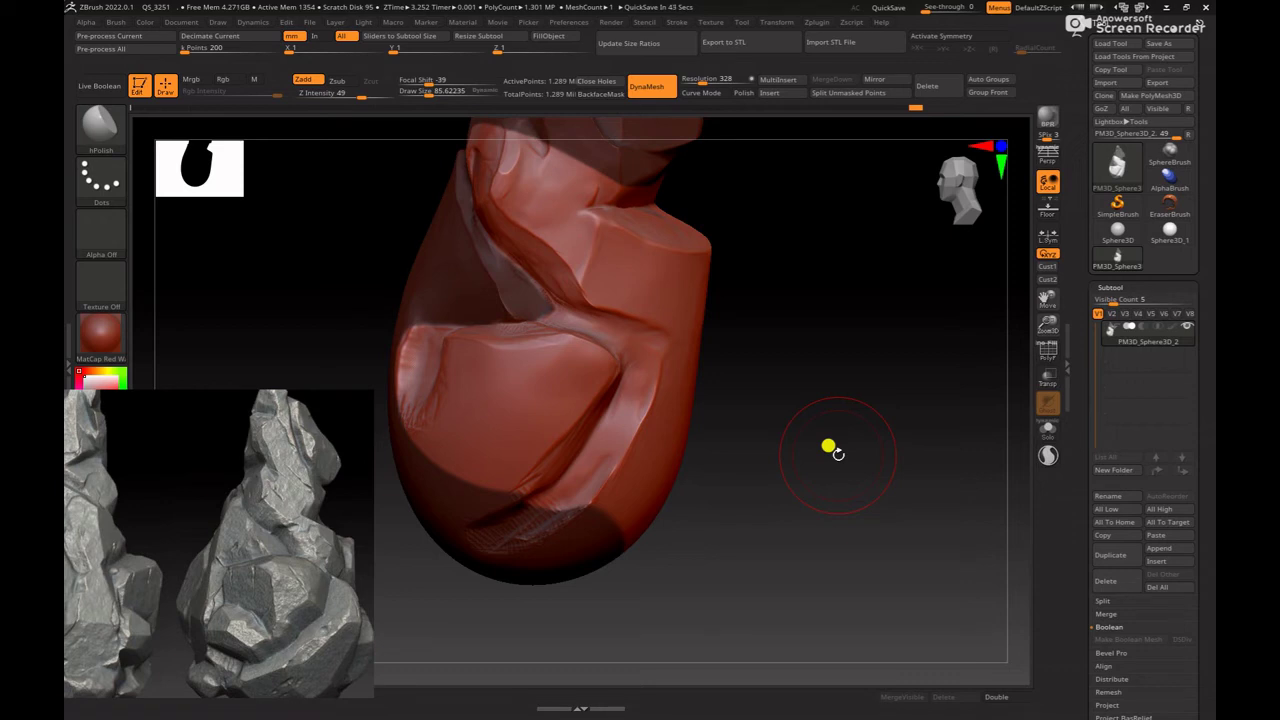
pyautogui.moveTo(760, 531)
pyautogui.mouseDown()
pyautogui.moveTo(808, 528)
pyautogui.moveTo(862, 493)
pyautogui.moveTo(791, 463)
pyautogui.moveTo(874, 520)
pyautogui.moveTo(782, 461)
pyautogui.moveTo(820, 434)
pyautogui.moveTo(823, 580)
pyautogui.moveTo(787, 430)
pyautogui.mouseUp()
pyautogui.moveTo(417, 334)
pyautogui.mouseDown()
pyautogui.moveTo(520, 416)
pyautogui.moveTo(465, 364)
pyautogui.mouseUp()
pyautogui.press('[')
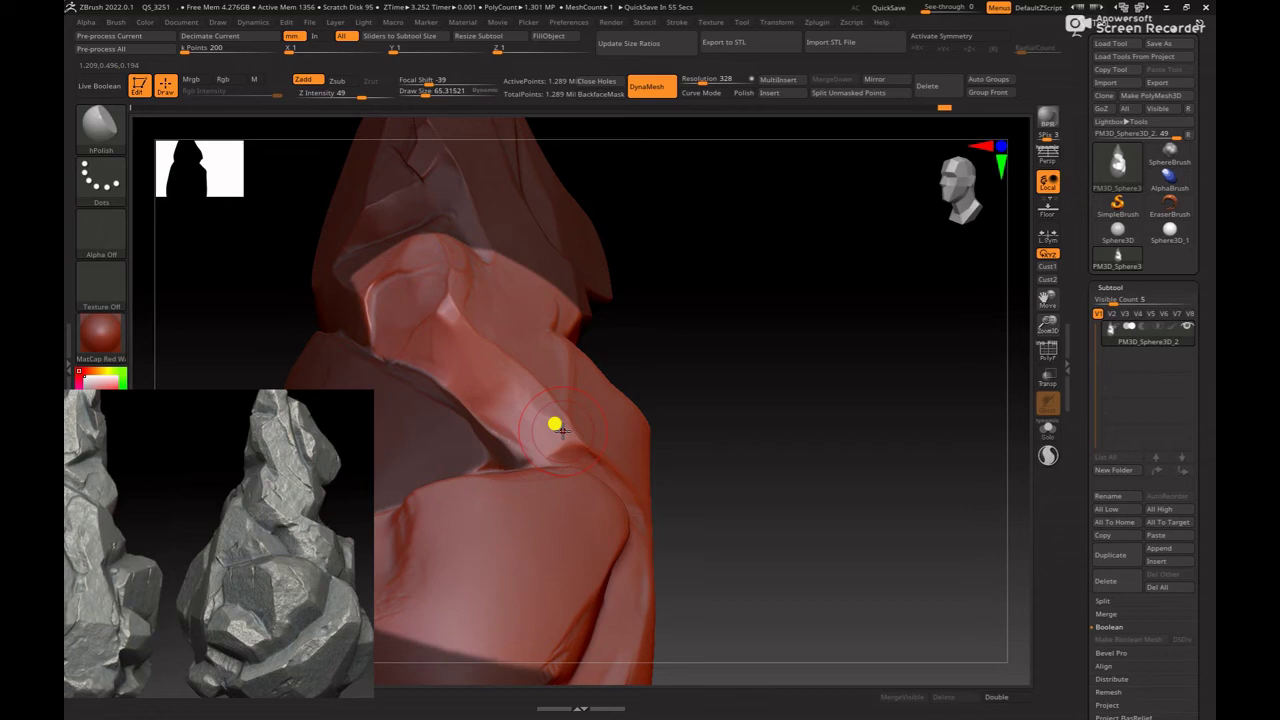
# Step: Orbit around the rock to check the facets, resizing the brush between about 118 and 69
pyautogui.moveTo(749, 527); pyautogui.dragTo(746, 546)
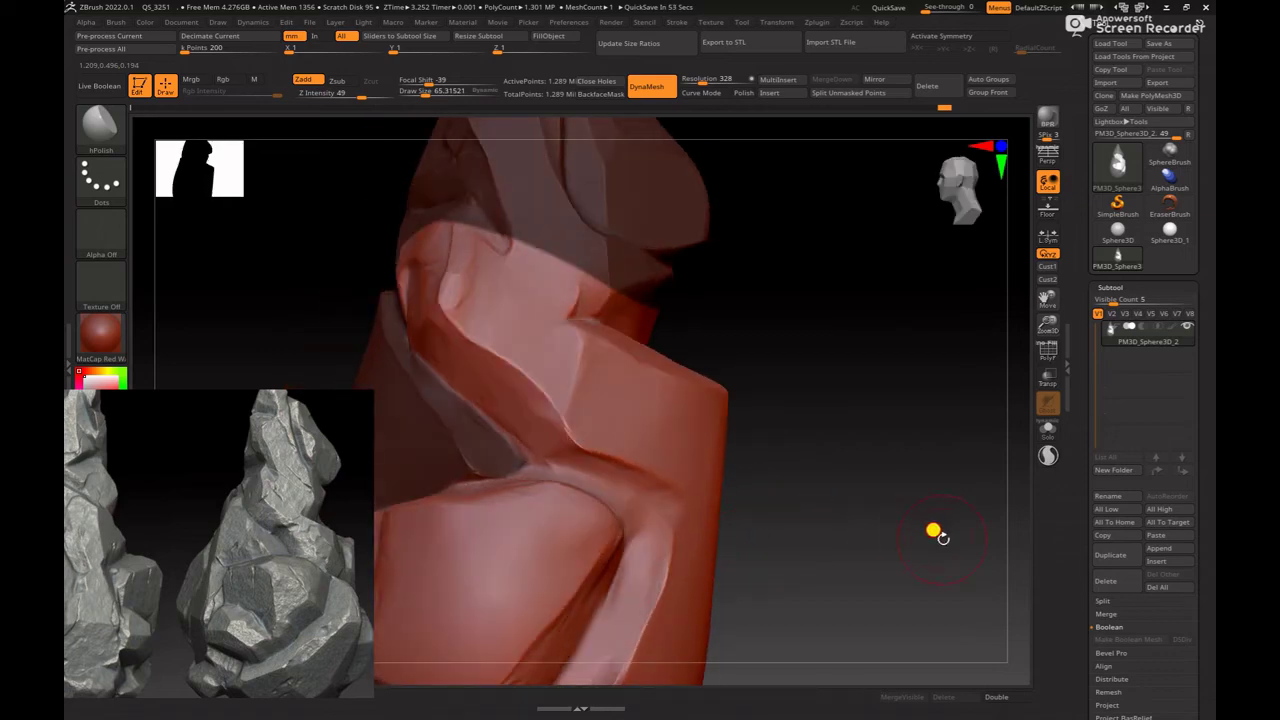
pyautogui.moveTo(865, 487); pyautogui.dragTo(860, 503)
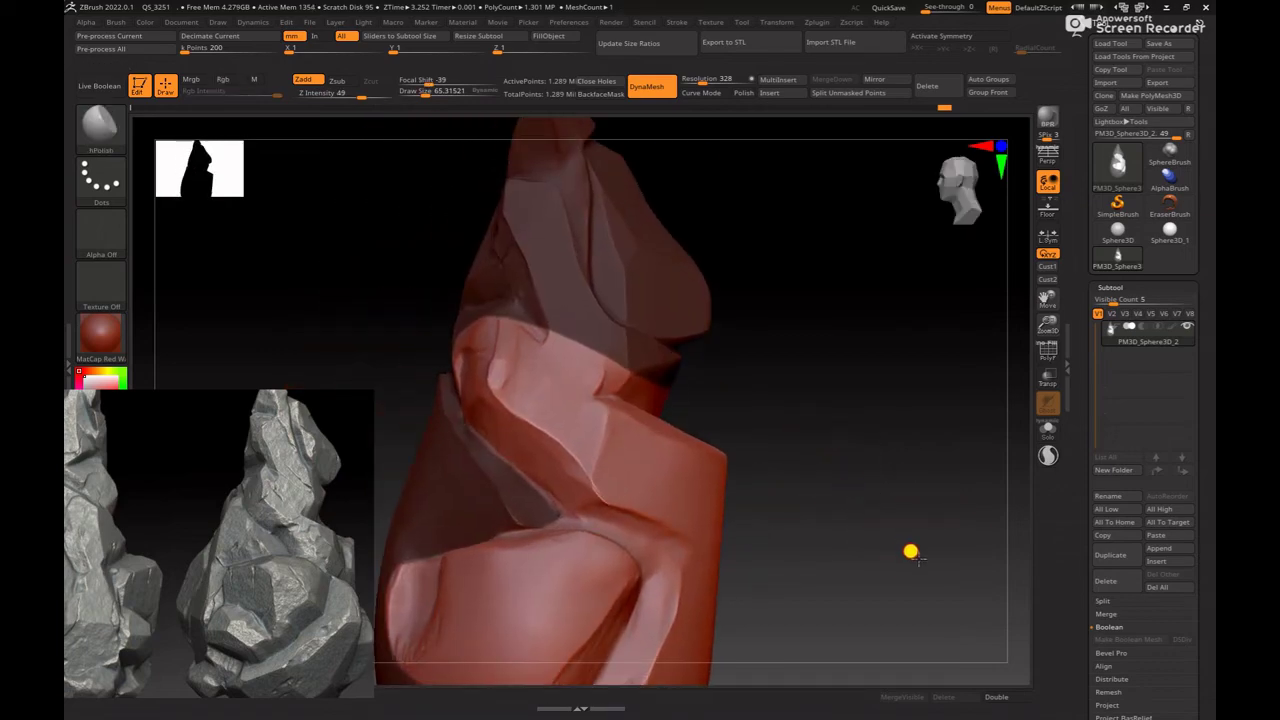
pyautogui.rightClick(640, 449)
pyautogui.keyDown('alt'); pyautogui.moveTo(771, 416); pyautogui.dragTo(849, 460); pyautogui.keyUp('alt')
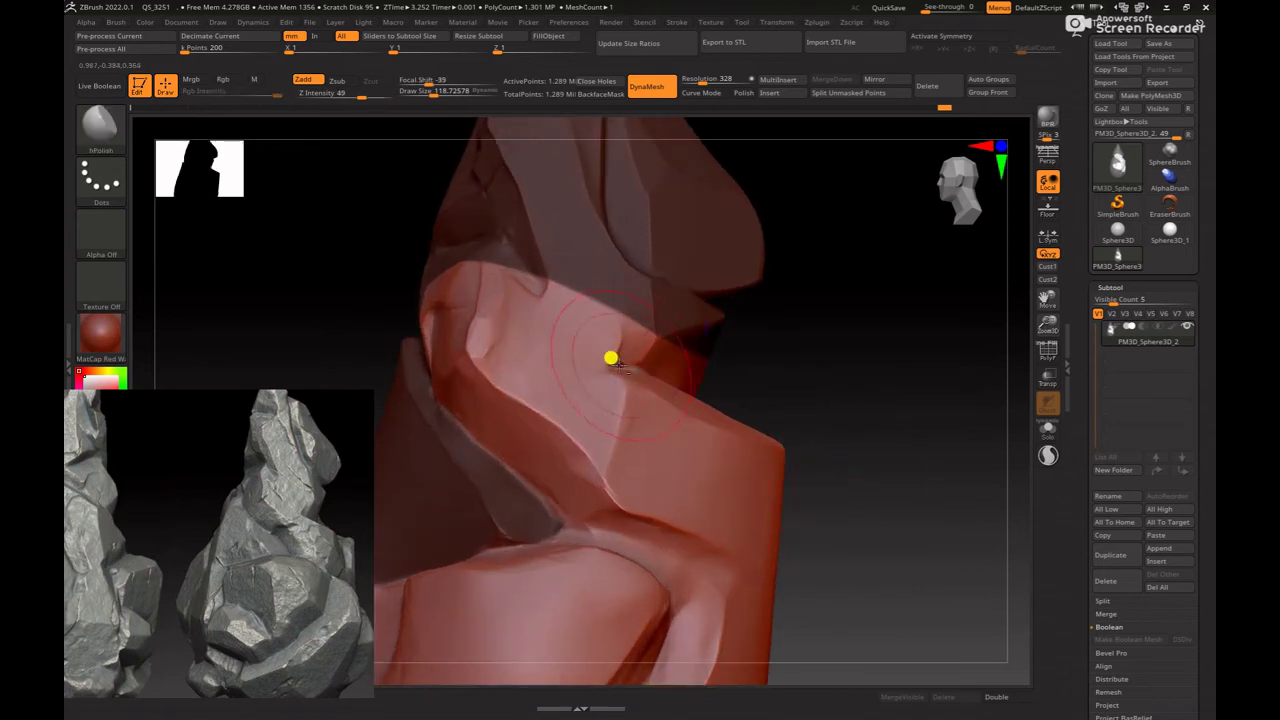
pyautogui.rightClick(514, 364)
pyautogui.moveTo(486, 335); pyautogui.dragTo(497, 326)
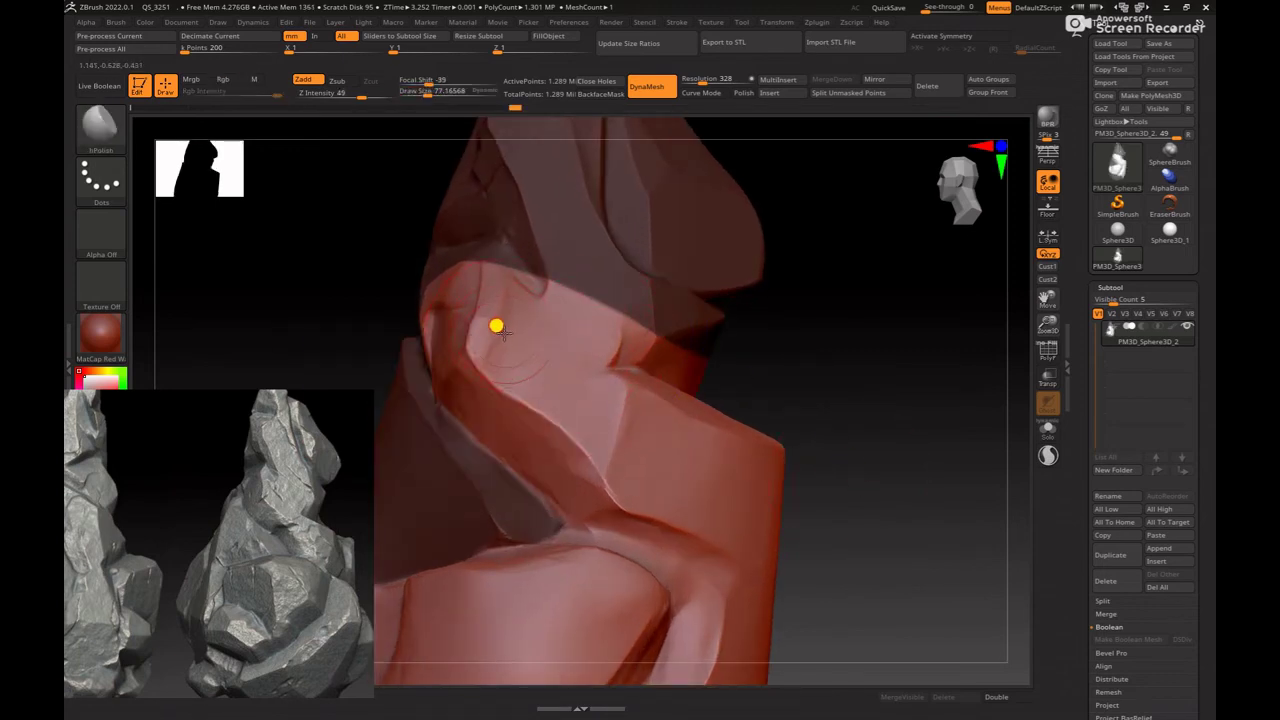
pyautogui.moveTo(894, 429)
pyautogui.mouseDown()
pyautogui.moveTo(920, 423)
pyautogui.moveTo(640, 388)
pyautogui.mouseUp()
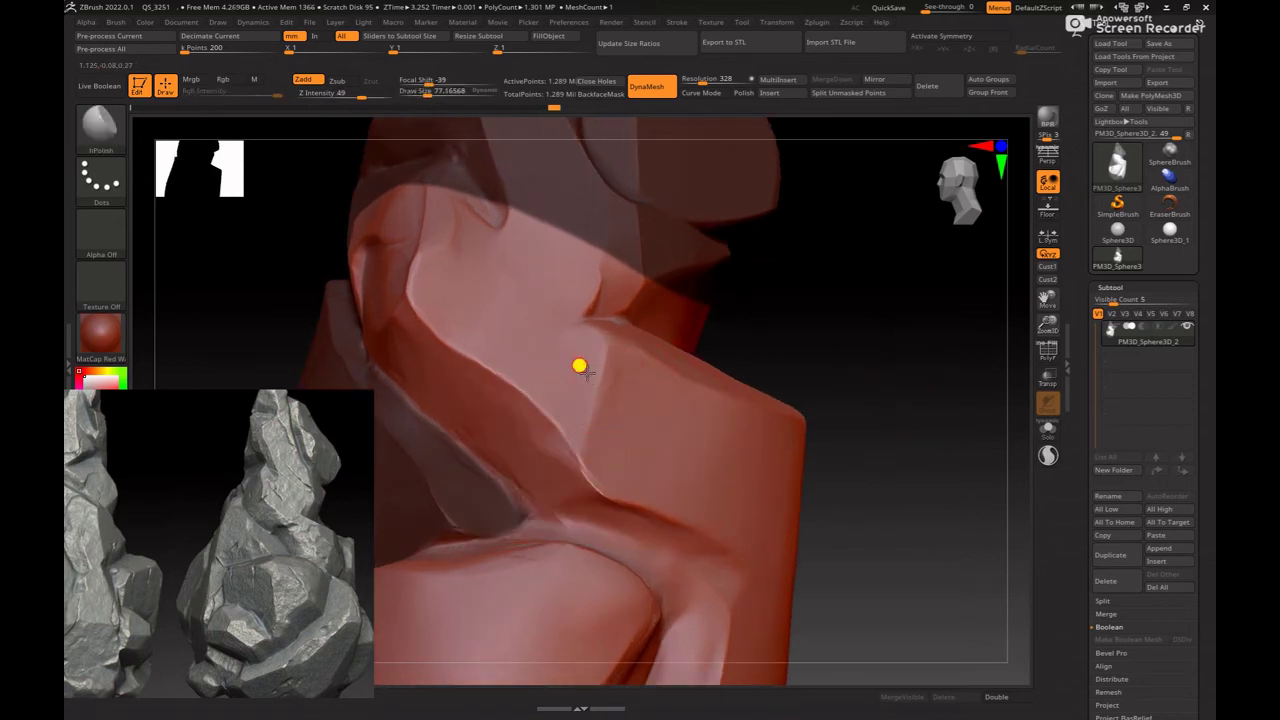
pyautogui.press(']')
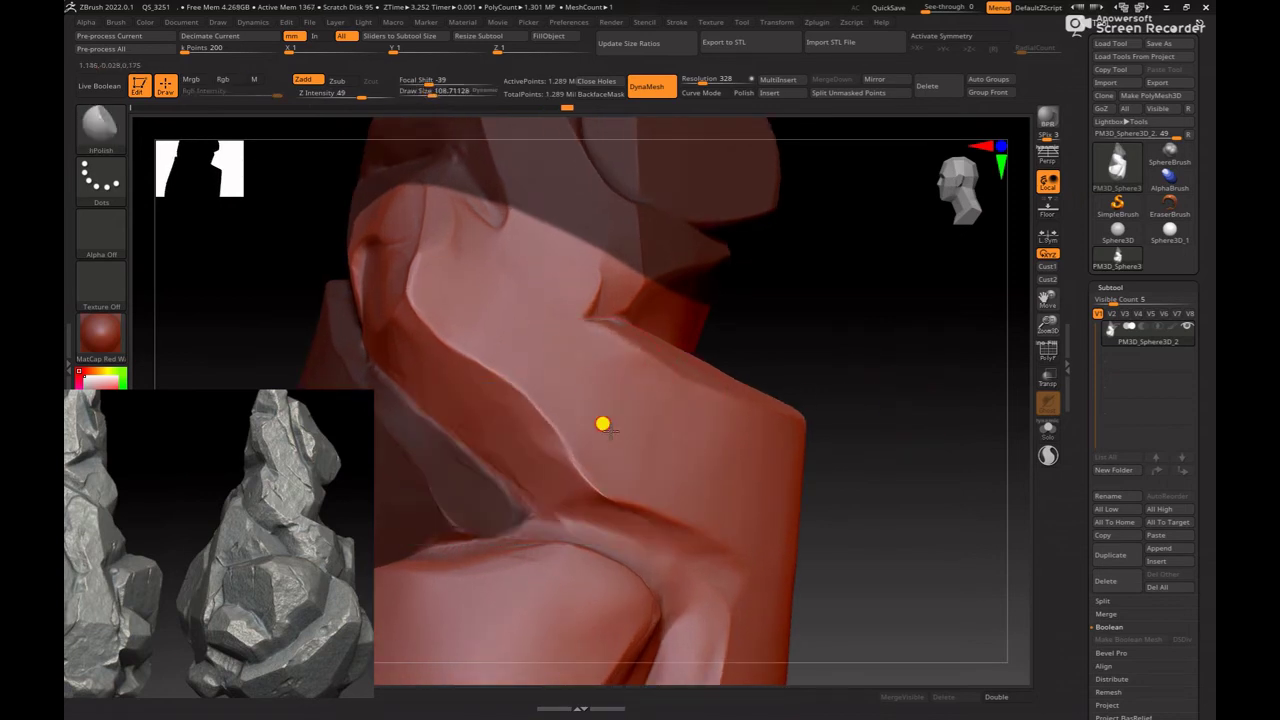
pyautogui.moveTo(591, 356)
pyautogui.mouseDown(button='right')
pyautogui.moveTo(857, 389)
pyautogui.moveTo(646, 351)
pyautogui.mouseUp(button='right')
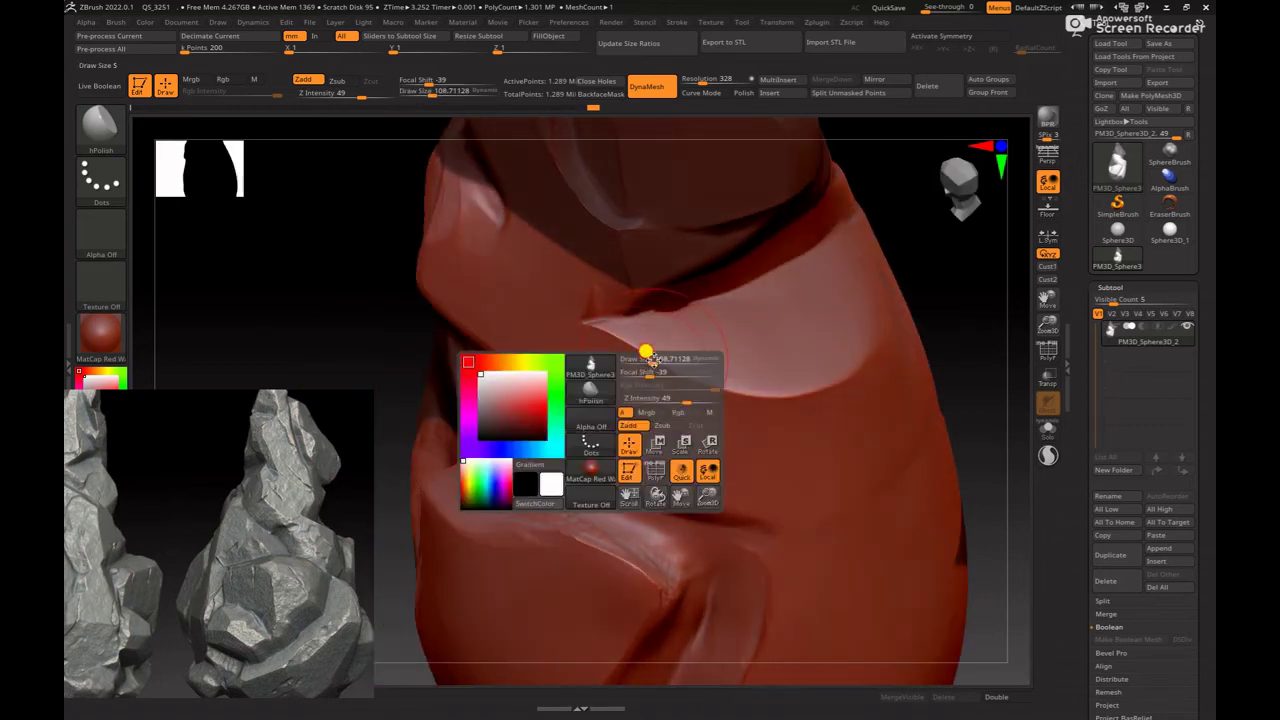
pyautogui.press('[')
pyautogui.moveTo(943, 289); pyautogui.dragTo(620, 298, button='right')
# Step: Mask along the rock's crease with MaskPen, then switch the mask stroke to Lasso
pyautogui.keyDown('ctrl'); pyautogui.moveTo(571, 314); pyautogui.dragTo(850, 285); pyautogui.keyUp('ctrl')
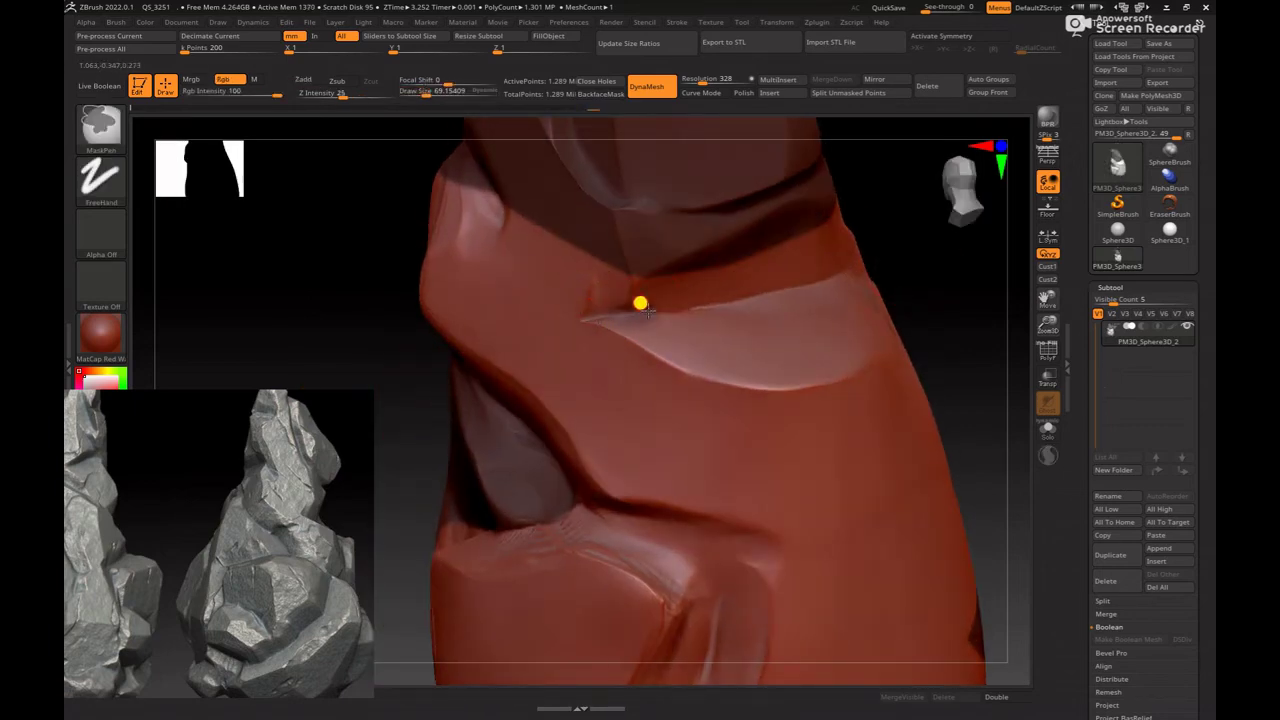
pyautogui.click(101, 177)
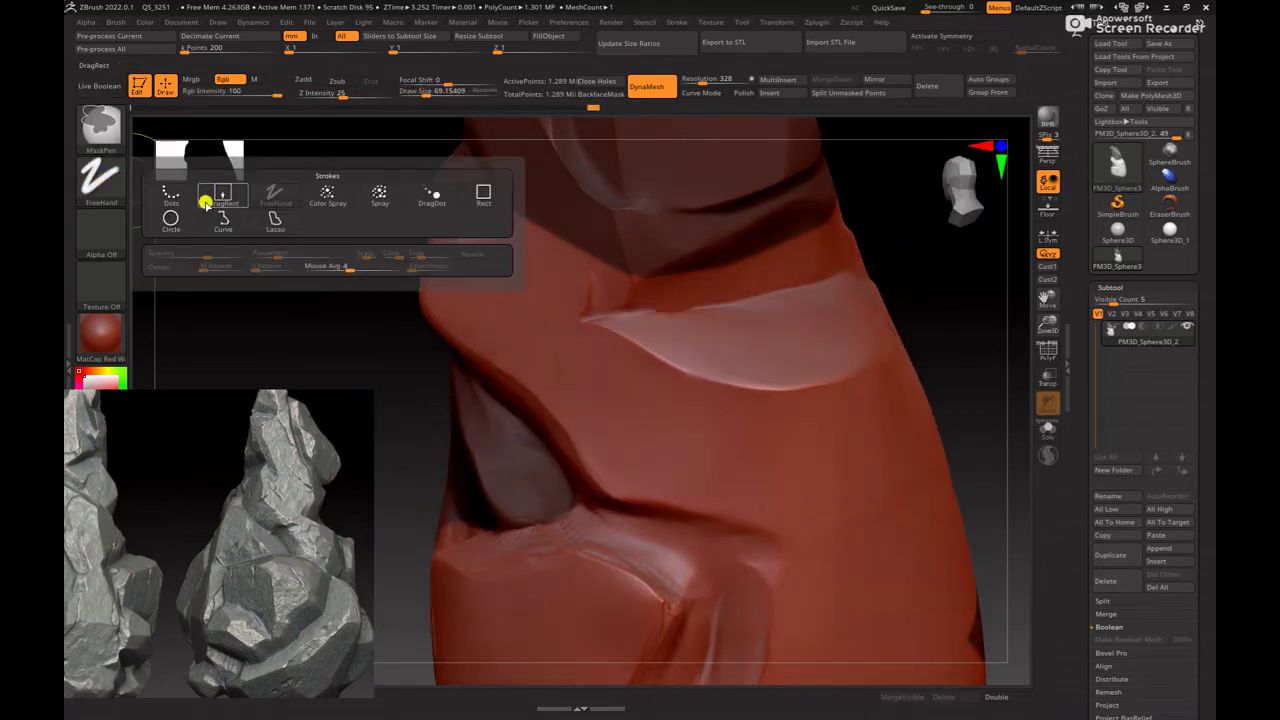
pyautogui.click(277, 215)
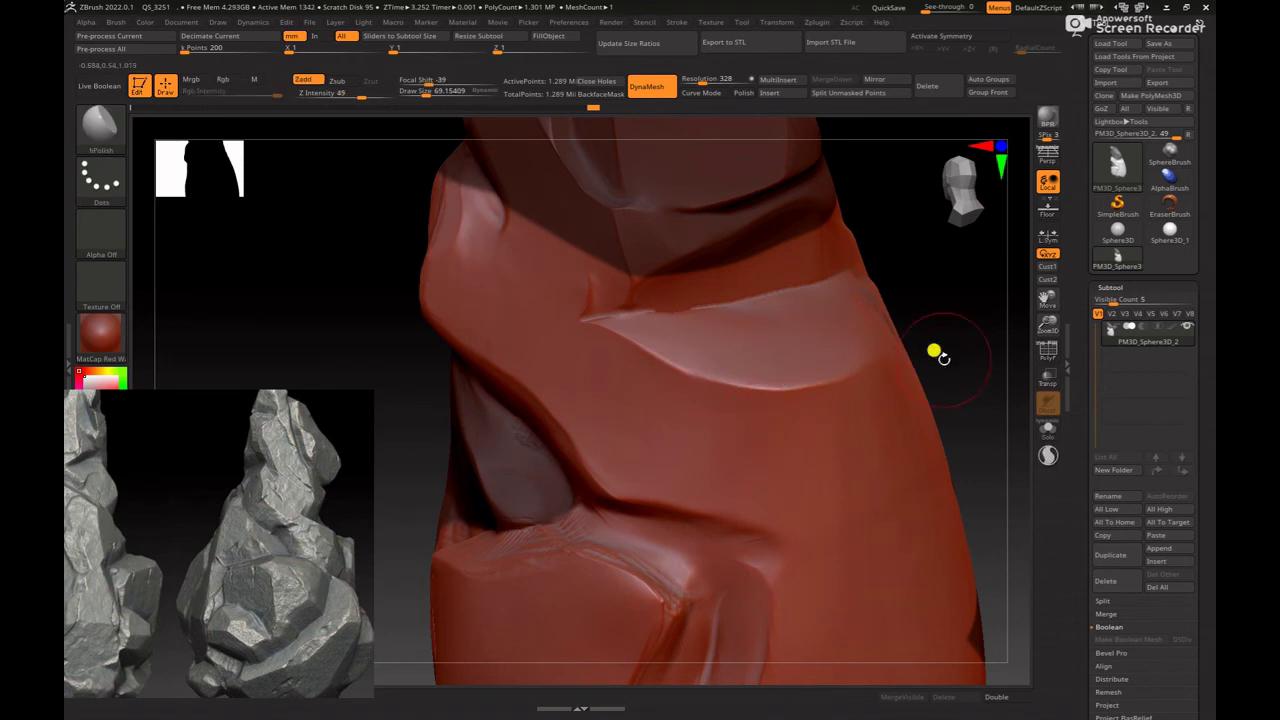
# Step: Lasso-mask a band across the rock's middle and invert the mask
pyautogui.moveTo(966, 343)
pyautogui.mouseDown(button='right')
pyautogui.moveTo(943, 366)
pyautogui.moveTo(585, 367)
pyautogui.mouseUp(button='right')
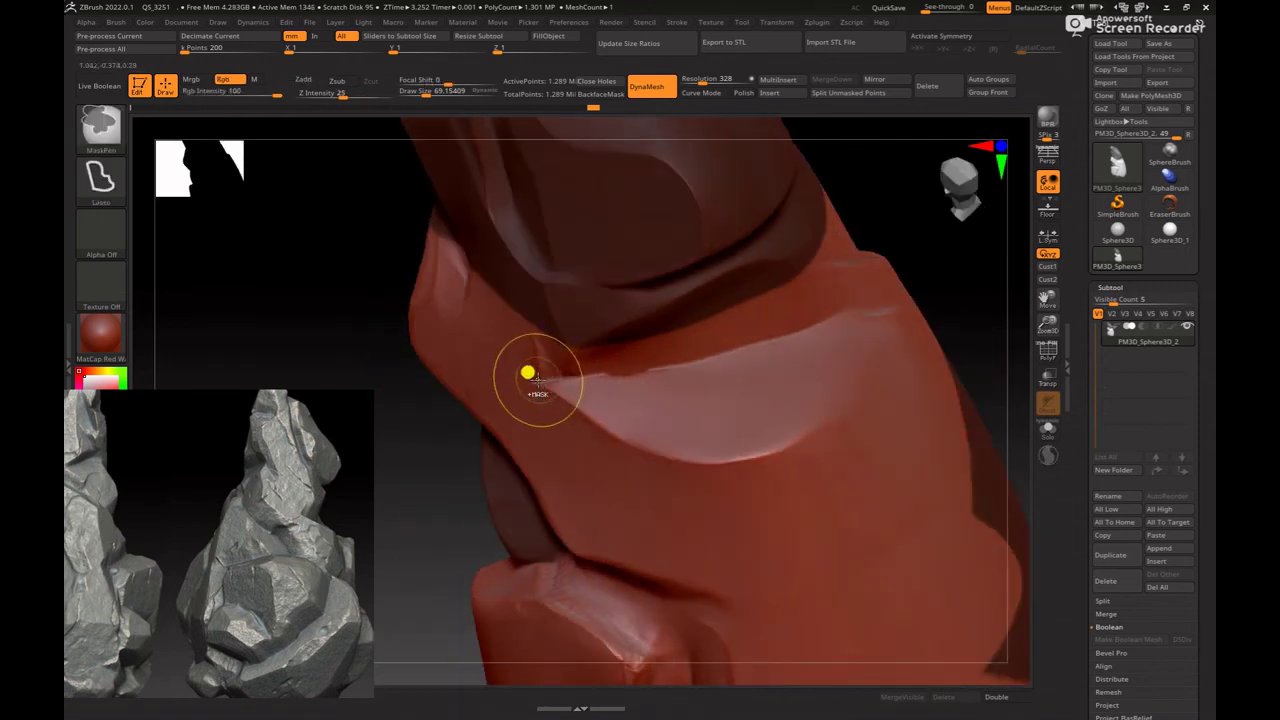
pyautogui.keyDown('ctrl'); pyautogui.moveTo(638, 362); pyautogui.dragTo(465, 196); pyautogui.keyUp('ctrl')
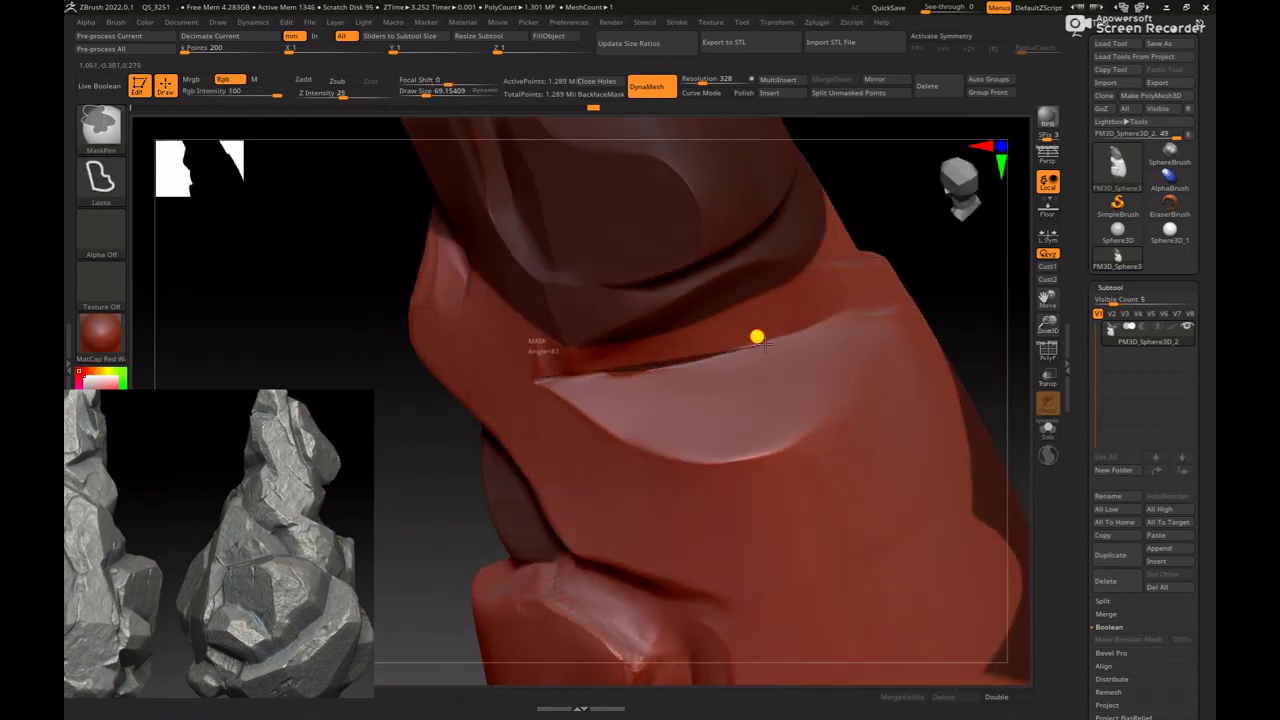
pyautogui.moveTo(963, 294); pyautogui.dragTo(506, 371, button='right')
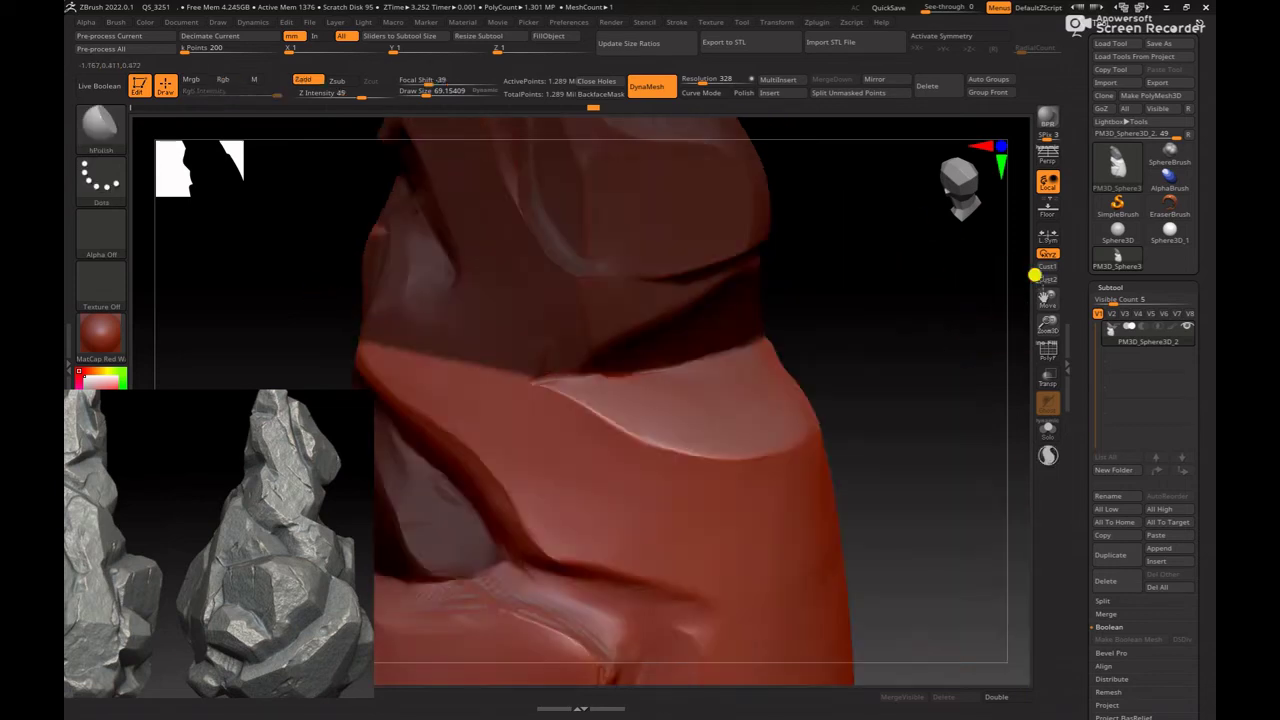
pyautogui.keyDown('ctrl'); pyautogui.moveTo(521, 375); pyautogui.dragTo(853, 381); pyautogui.keyUp('ctrl')
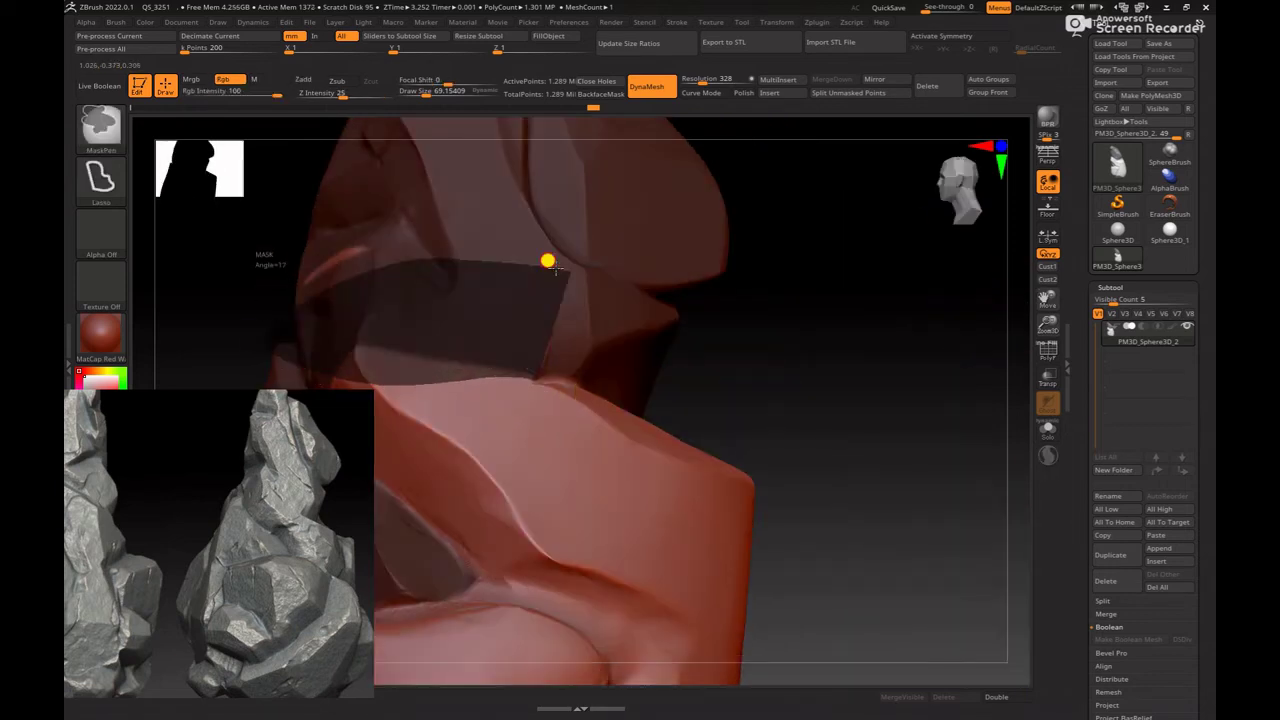
pyautogui.keyDown('ctrl'); pyautogui.click(853, 381); pyautogui.keyUp('ctrl')
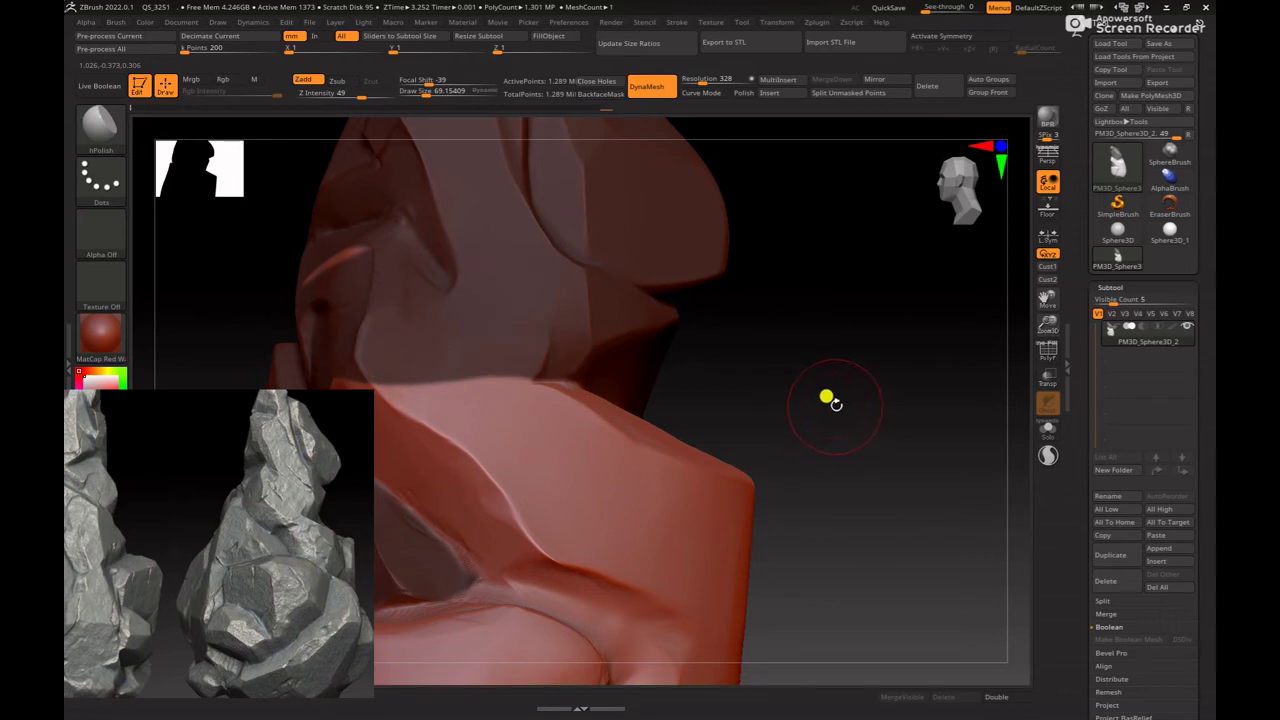
pyautogui.press('b')
pyautogui.press('Escape')
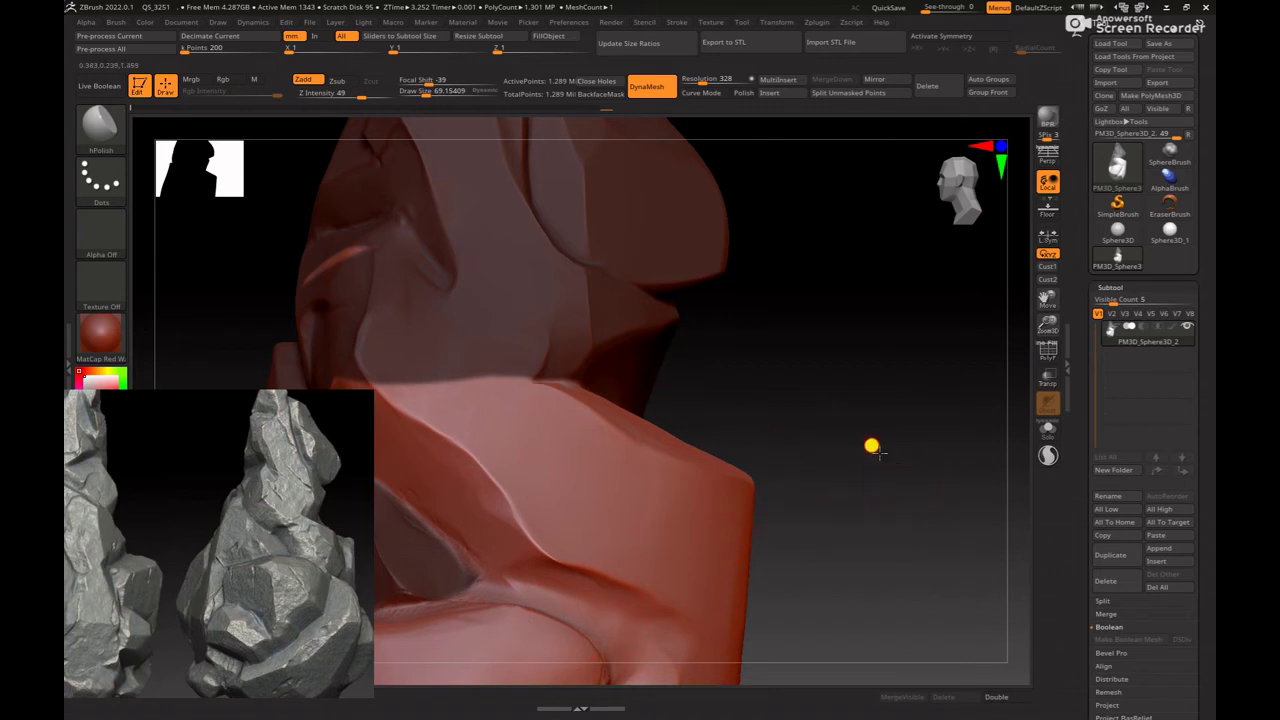
pyautogui.moveTo(871, 443); pyautogui.dragTo(831, 449)
pyautogui.press('ctrl')
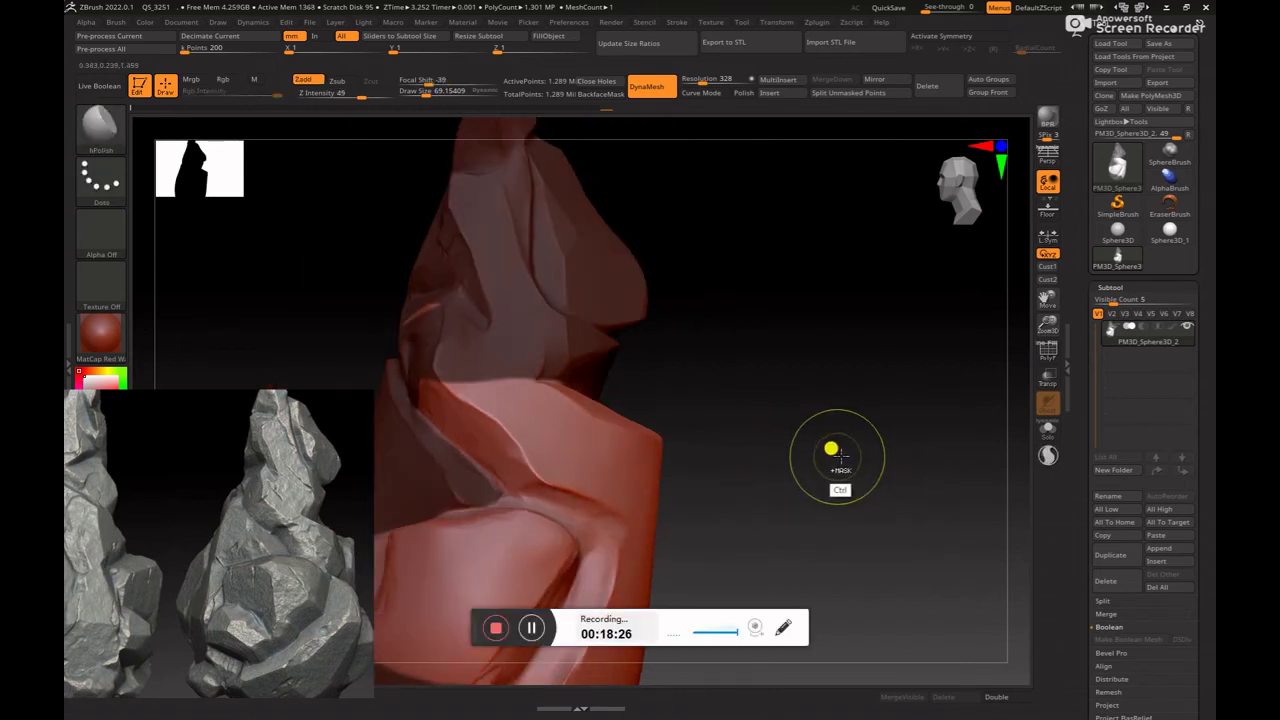
# Step: Enlarge the hPolish brush to a draw size of about 95
pyautogui.click(836, 452)
pyautogui.moveTo(855, 472)
pyautogui.mouseDown()
pyautogui.moveTo(902, 448)
pyautogui.moveTo(880, 443)
pyautogui.mouseUp()
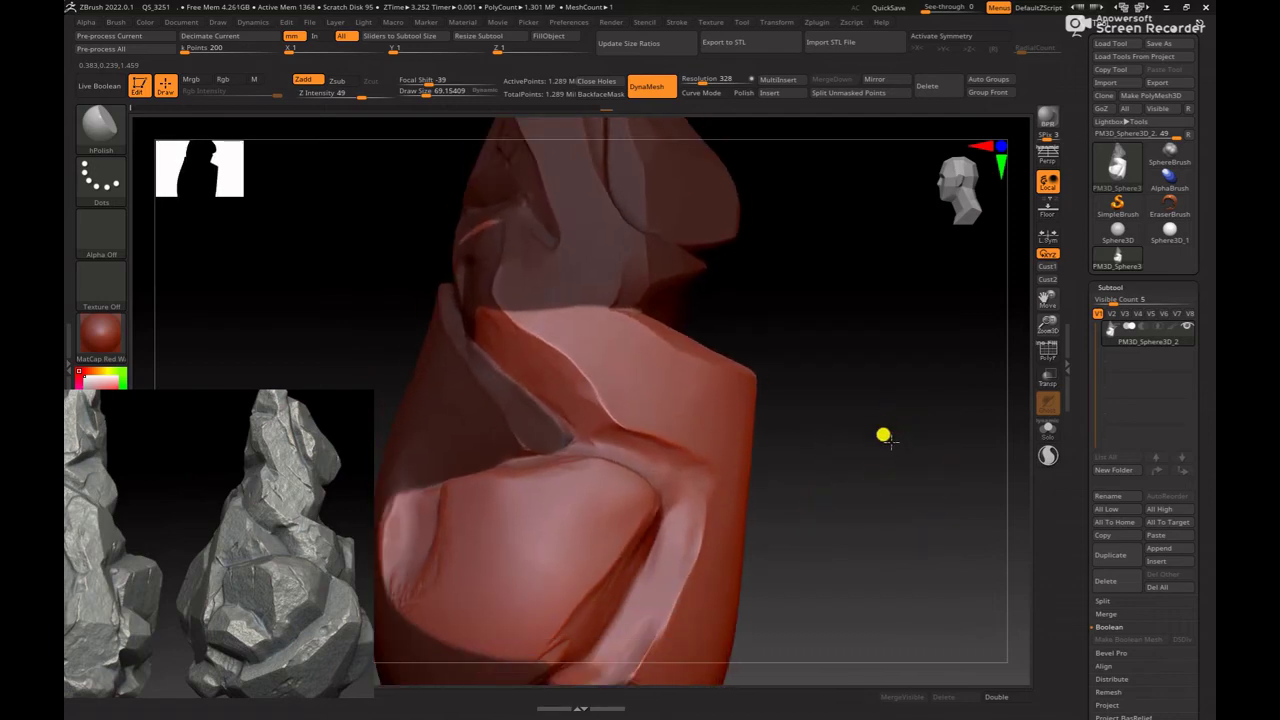
pyautogui.rightClick(880, 440)
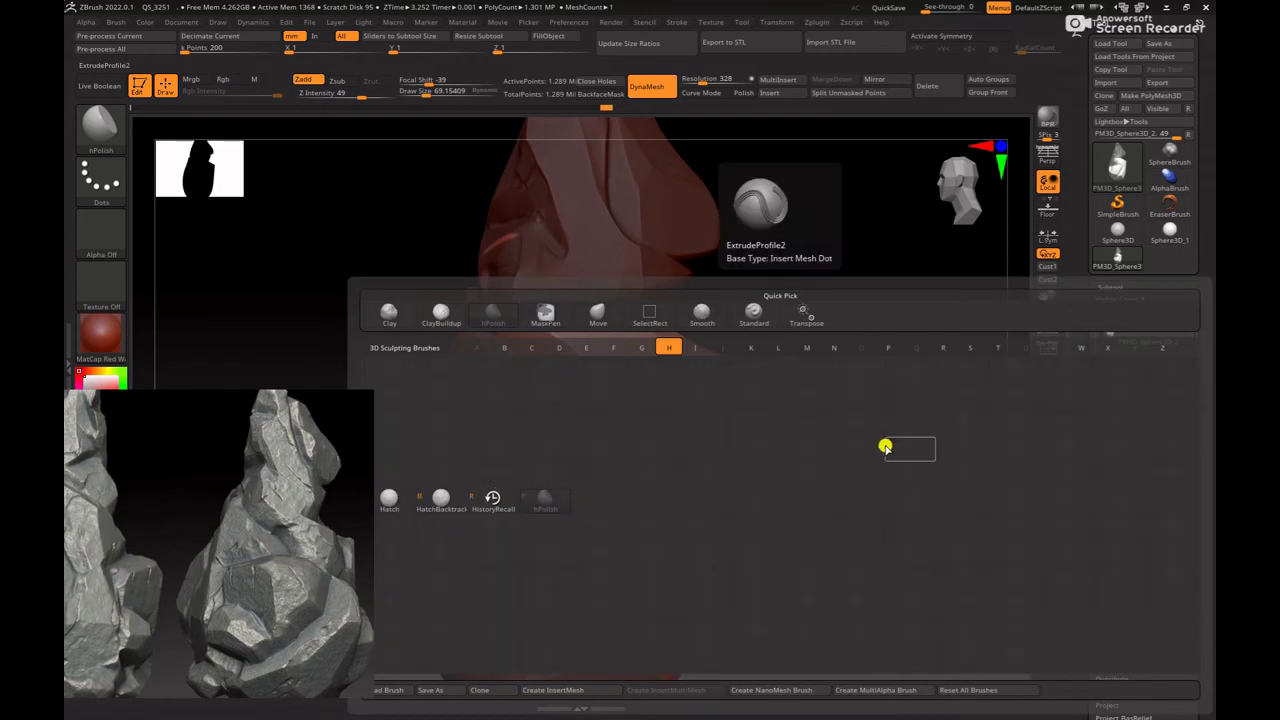
pyautogui.moveTo(829, 480)
pyautogui.mouseDown()
pyautogui.moveTo(900, 450)
pyautogui.moveTo(903, 486)
pyautogui.moveTo(955, 480)
pyautogui.moveTo(687, 487)
pyautogui.mouseUp()
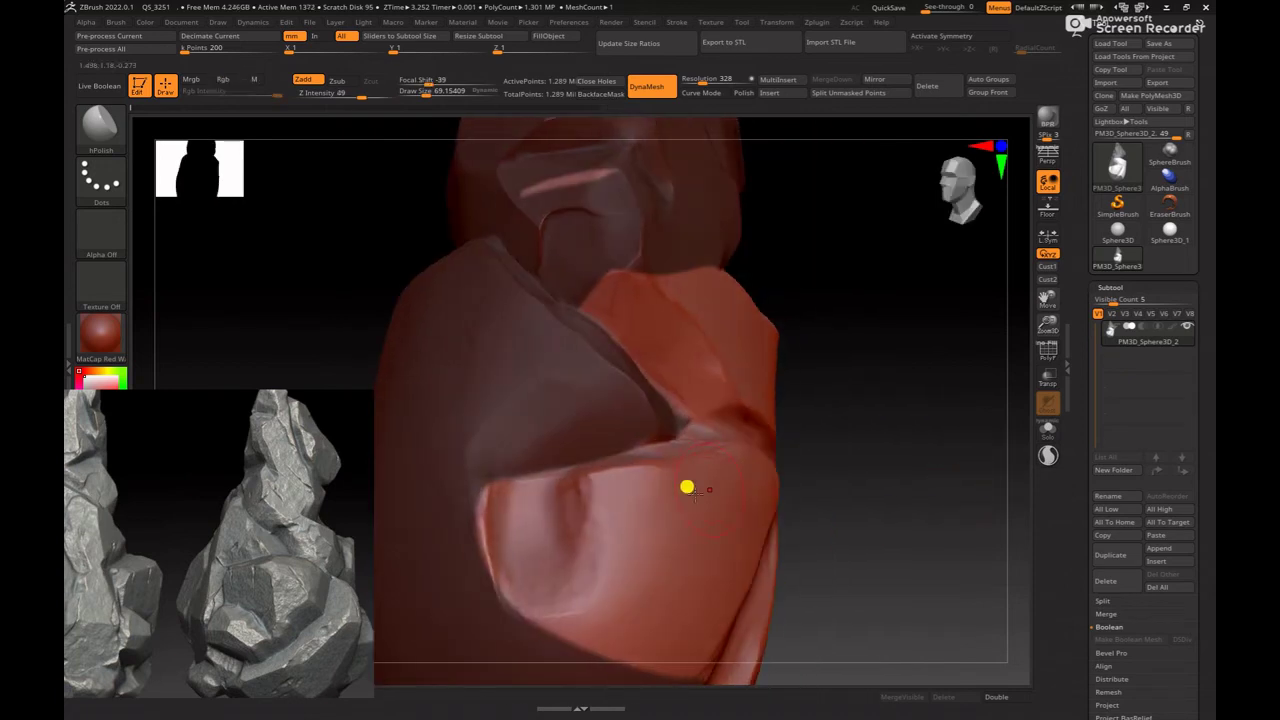
pyautogui.press('s')
pyautogui.moveTo(554, 478); pyautogui.dragTo(582, 478)
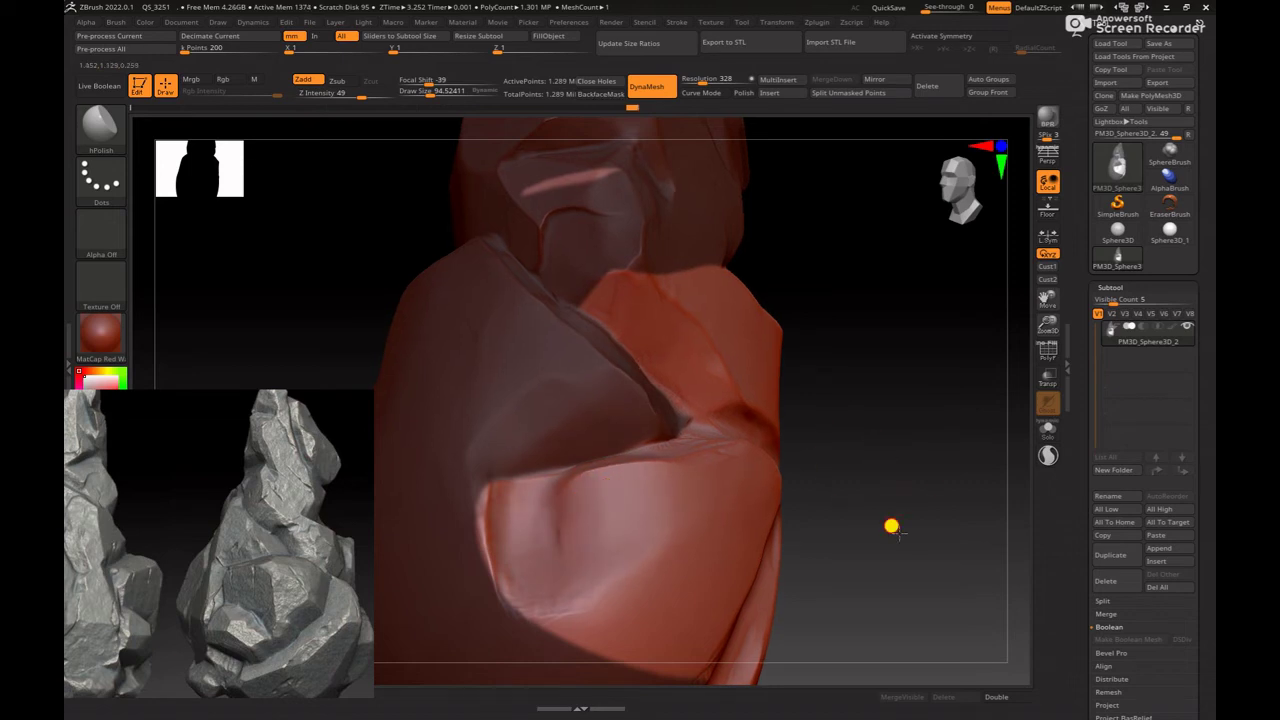
# Step: Inspect the diagonal fold from several sides and polish along its edge
pyautogui.moveTo(891, 523); pyautogui.dragTo(671, 457)
pyautogui.press('space')
pyautogui.moveTo(866, 410)
pyautogui.mouseDown()
pyautogui.moveTo(877, 449)
pyautogui.moveTo(874, 394)
pyautogui.moveTo(900, 413)
pyautogui.moveTo(711, 420)
pyautogui.mouseUp()
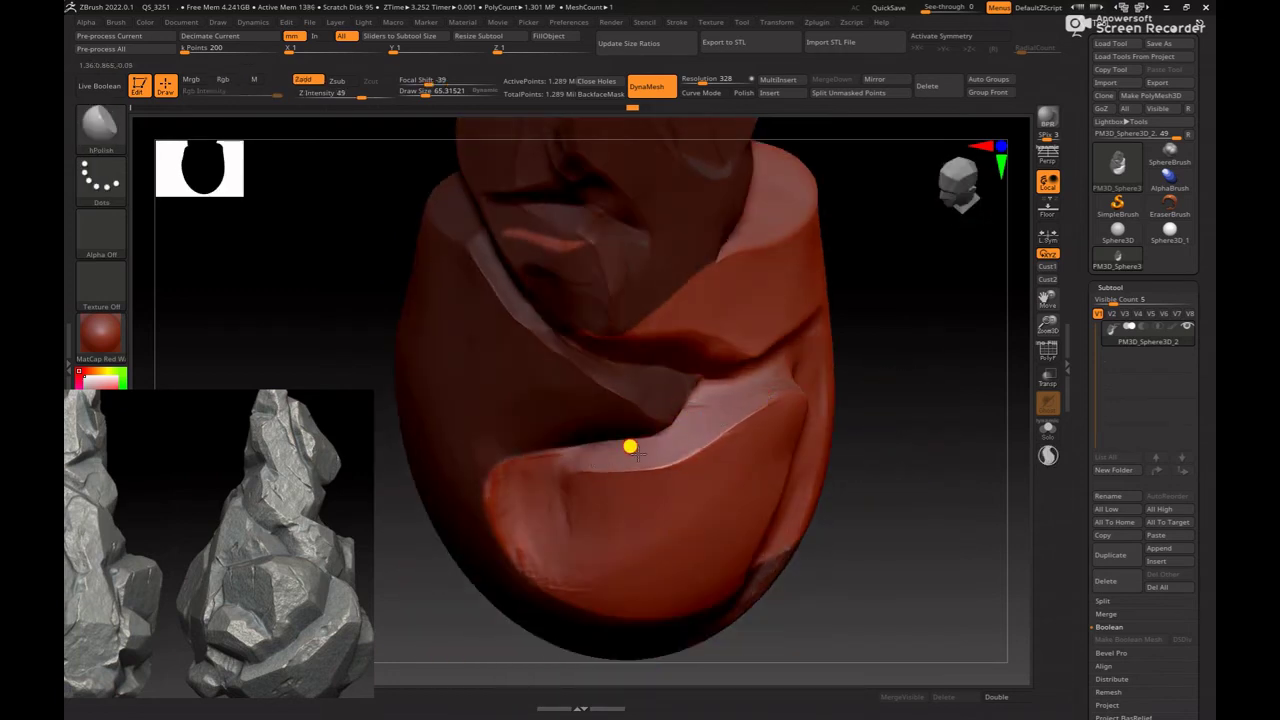
pyautogui.moveTo(971, 455); pyautogui.dragTo(549, 500)
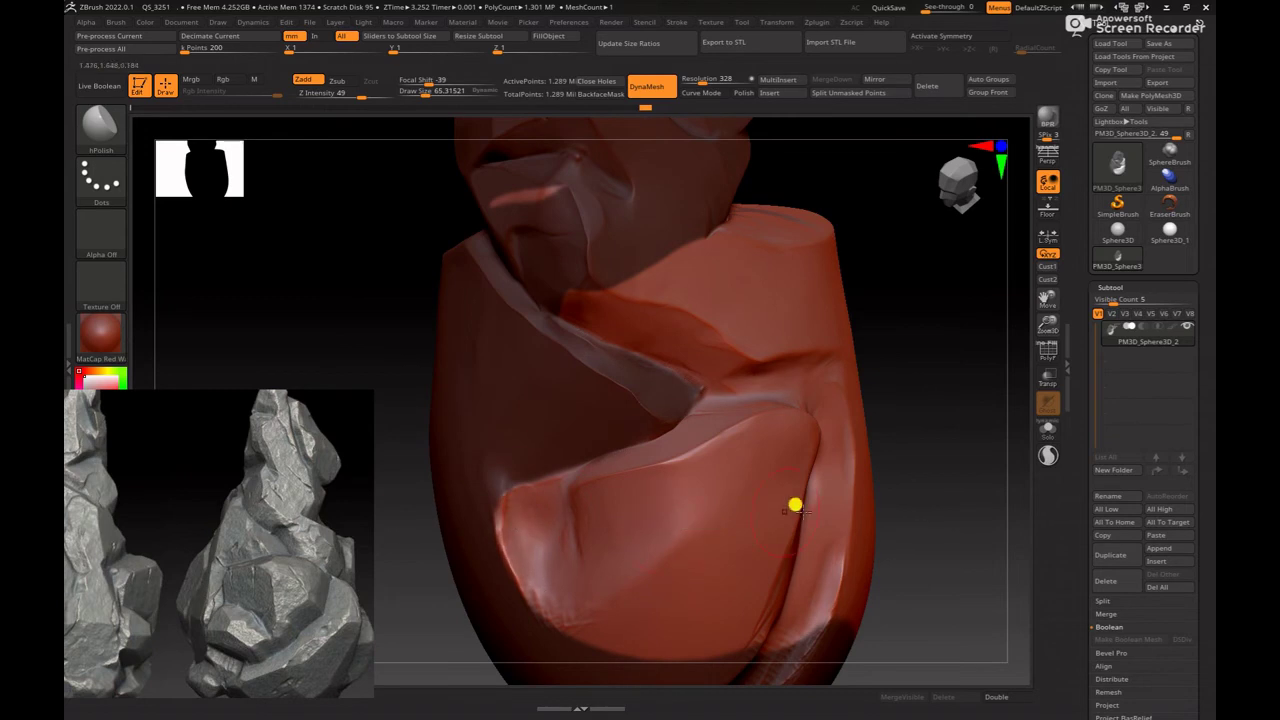
pyautogui.moveTo(880, 470)
pyautogui.mouseDown()
pyautogui.moveTo(900, 389)
pyautogui.moveTo(923, 449)
pyautogui.moveTo(545, 404)
pyautogui.mouseUp()
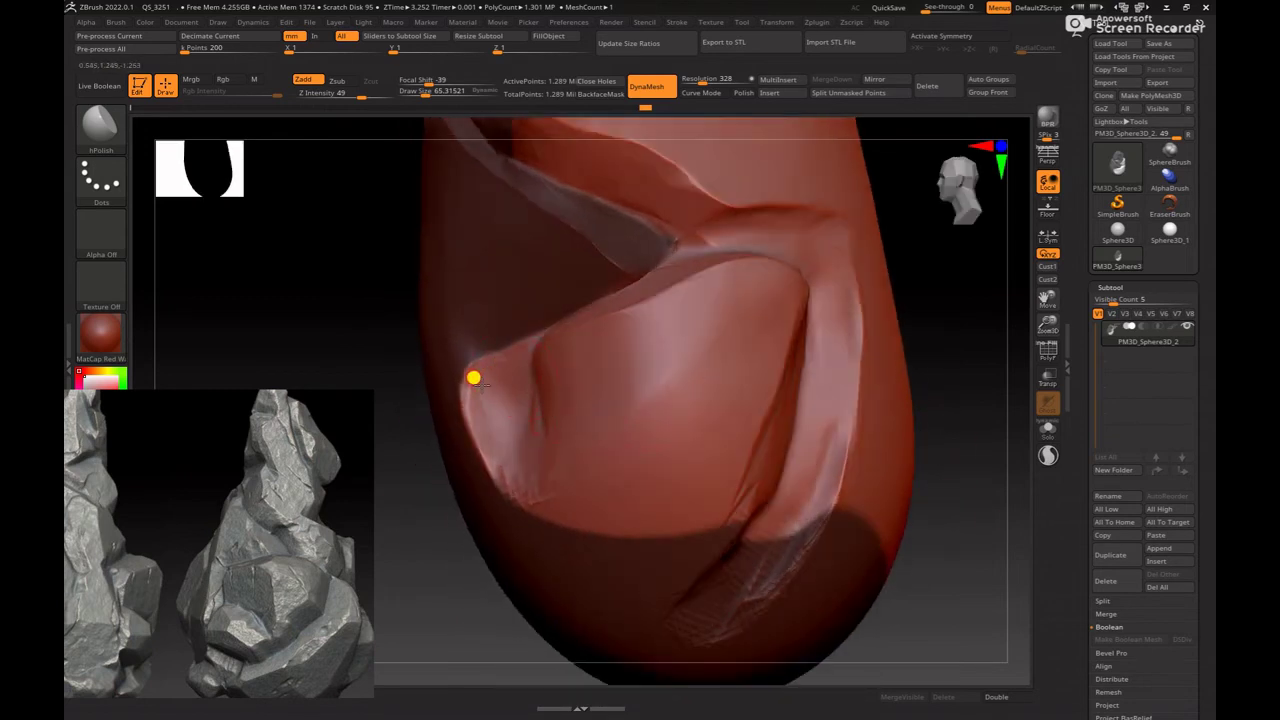
pyautogui.moveTo(1016, 420)
pyautogui.mouseDown()
pyautogui.moveTo(1006, 391)
pyautogui.moveTo(763, 295)
pyautogui.mouseUp()
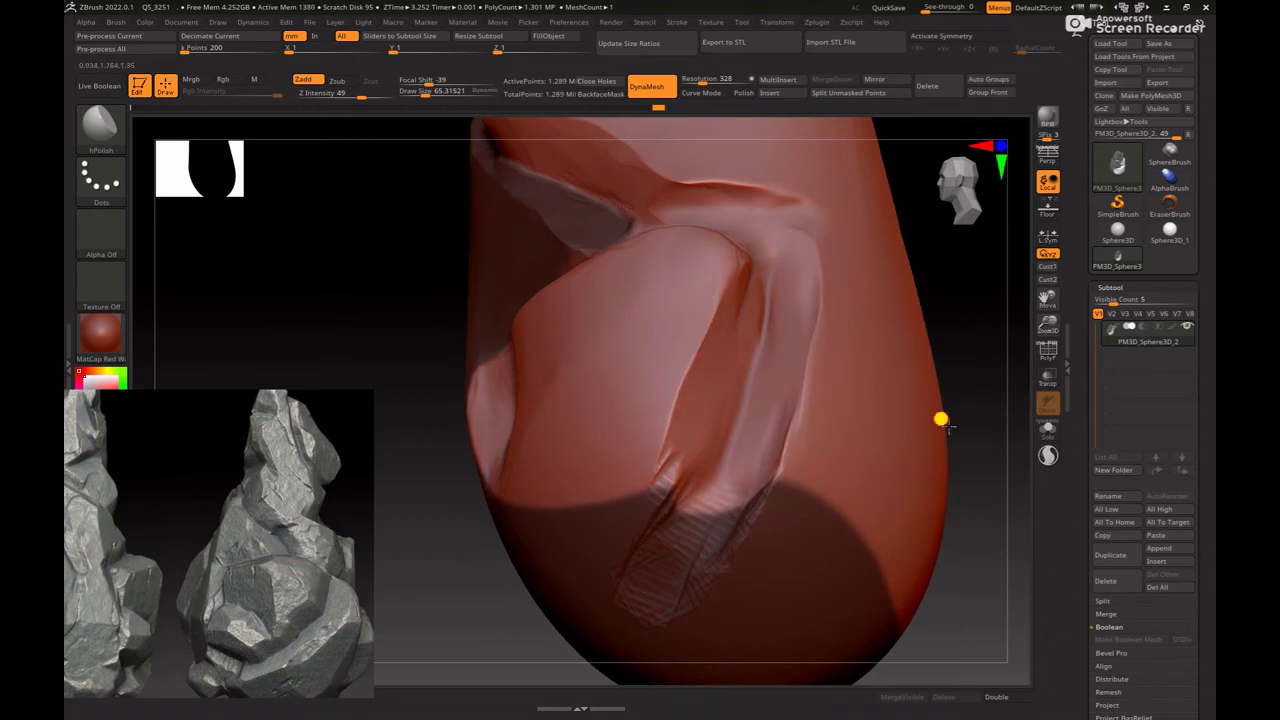
pyautogui.moveTo(940, 417)
pyautogui.mouseDown()
pyautogui.moveTo(897, 451)
pyautogui.moveTo(674, 470)
pyautogui.mouseUp()
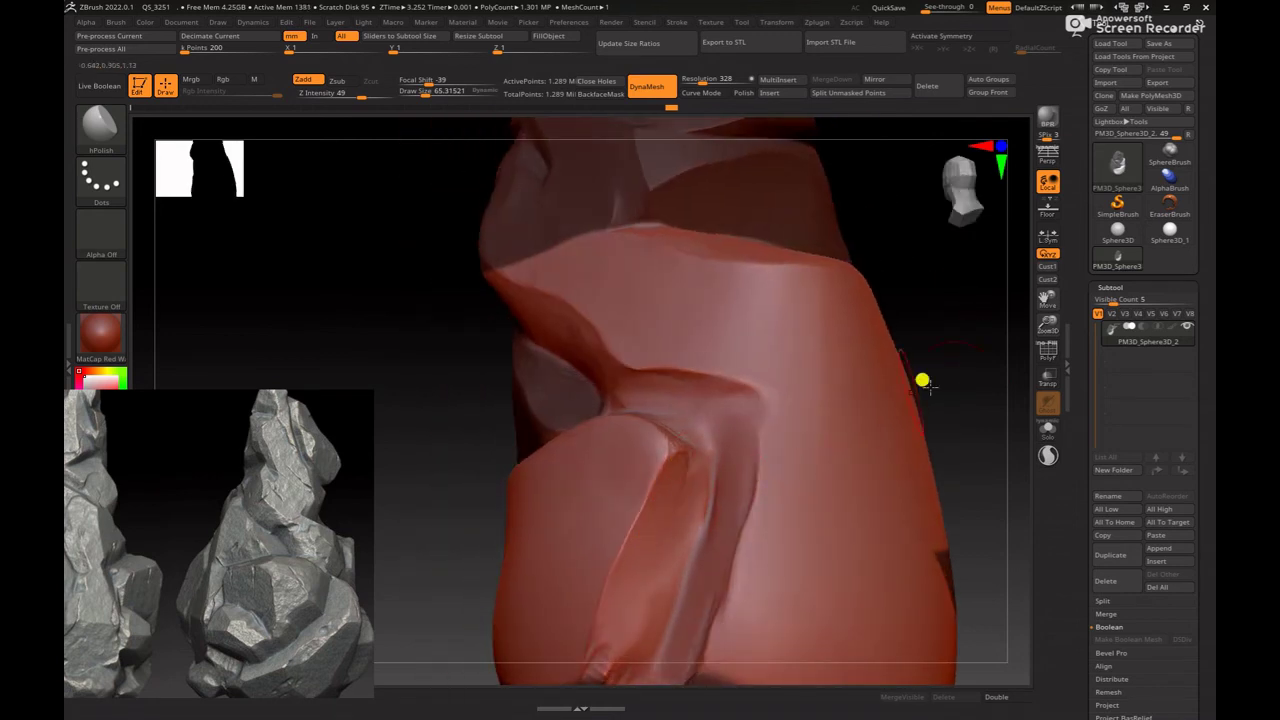
pyautogui.moveTo(920, 377)
pyautogui.mouseDown()
pyautogui.moveTo(763, 449)
pyautogui.moveTo(666, 434)
pyautogui.mouseUp()
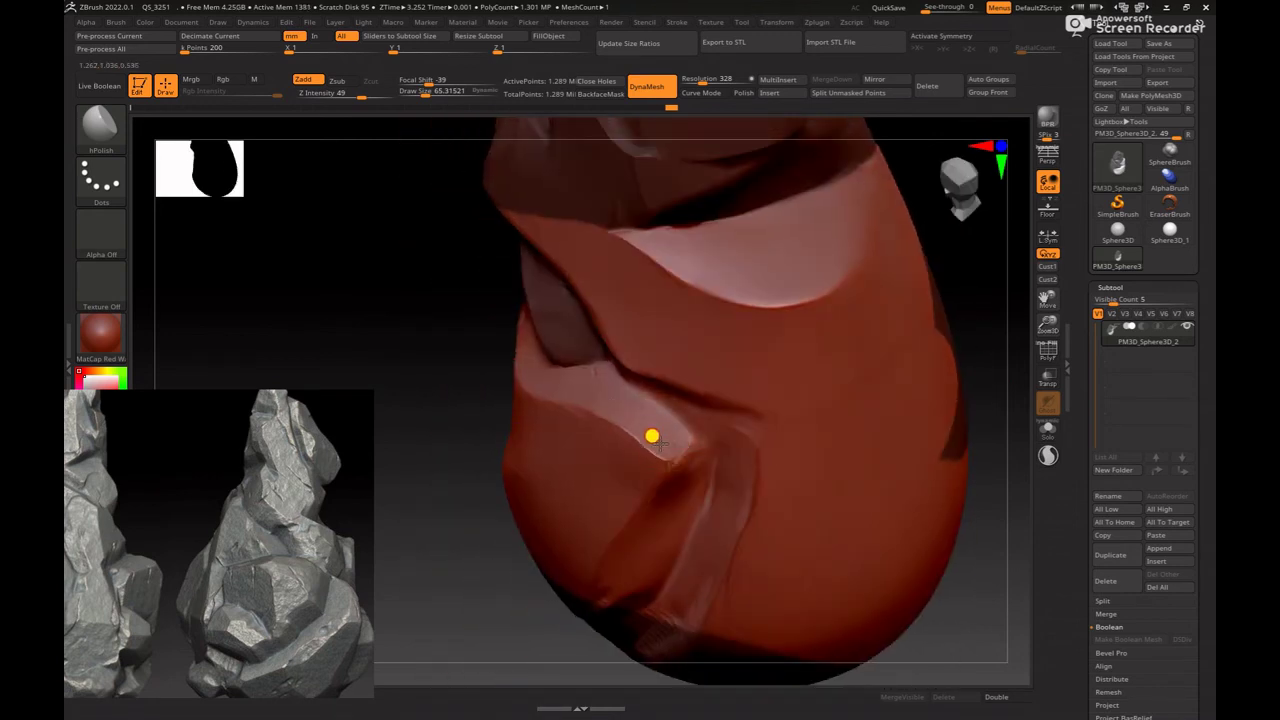
pyautogui.moveTo(991, 374)
pyautogui.mouseDown()
pyautogui.moveTo(966, 349)
pyautogui.moveTo(607, 352)
pyautogui.mouseUp()
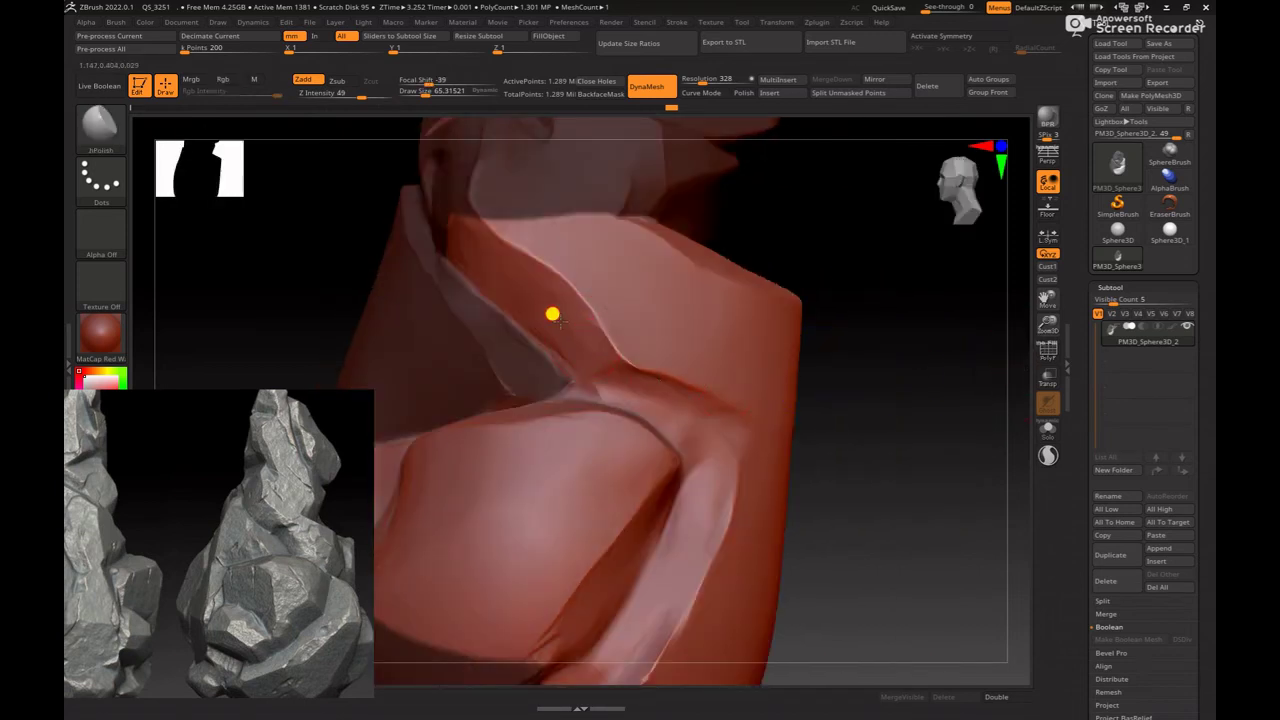
pyautogui.moveTo(726, 320)
pyautogui.keyDown('ctrl'); pyautogui.mouseDown(button='right')
pyautogui.moveTo(889, 374)
pyautogui.moveTo(829, 323)
pyautogui.moveTo(821, 461)
pyautogui.mouseUp(button='right'); pyautogui.keyUp('ctrl')
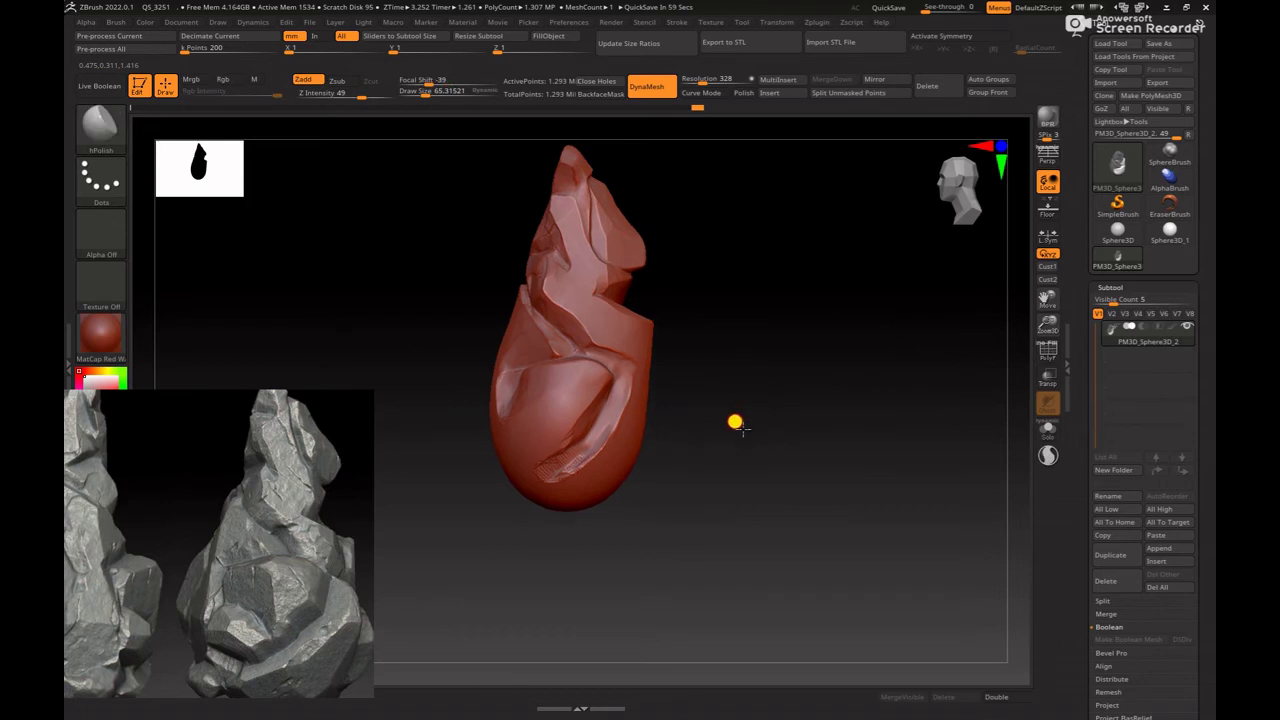
pyautogui.moveTo(734, 420)
pyautogui.keyDown('alt'); pyautogui.mouseDown(button='right')
pyautogui.moveTo(880, 480)
pyautogui.moveTo(468, 411)
pyautogui.mouseUp(button='right'); pyautogui.keyUp('alt')
pyautogui.moveTo(468, 411); pyautogui.dragTo(498, 387)
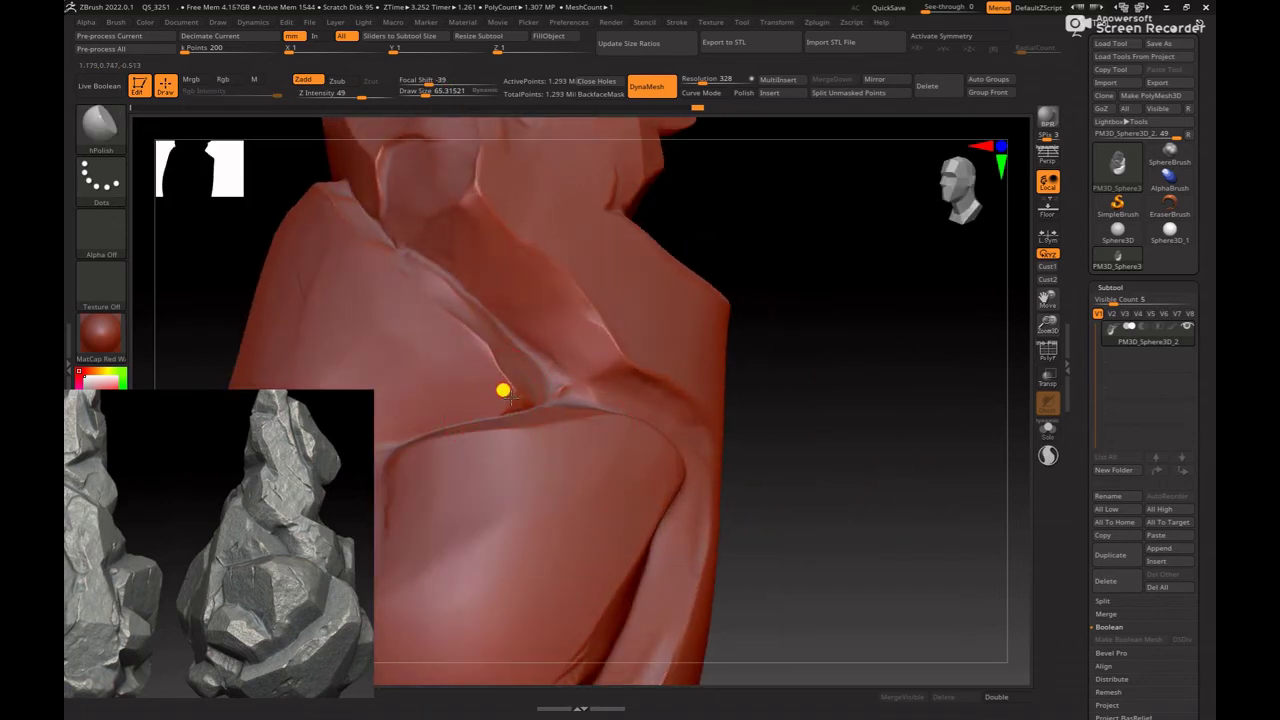
pyautogui.moveTo(894, 398)
pyautogui.mouseDown()
pyautogui.moveTo(914, 469)
pyautogui.moveTo(579, 380)
pyautogui.mouseUp()
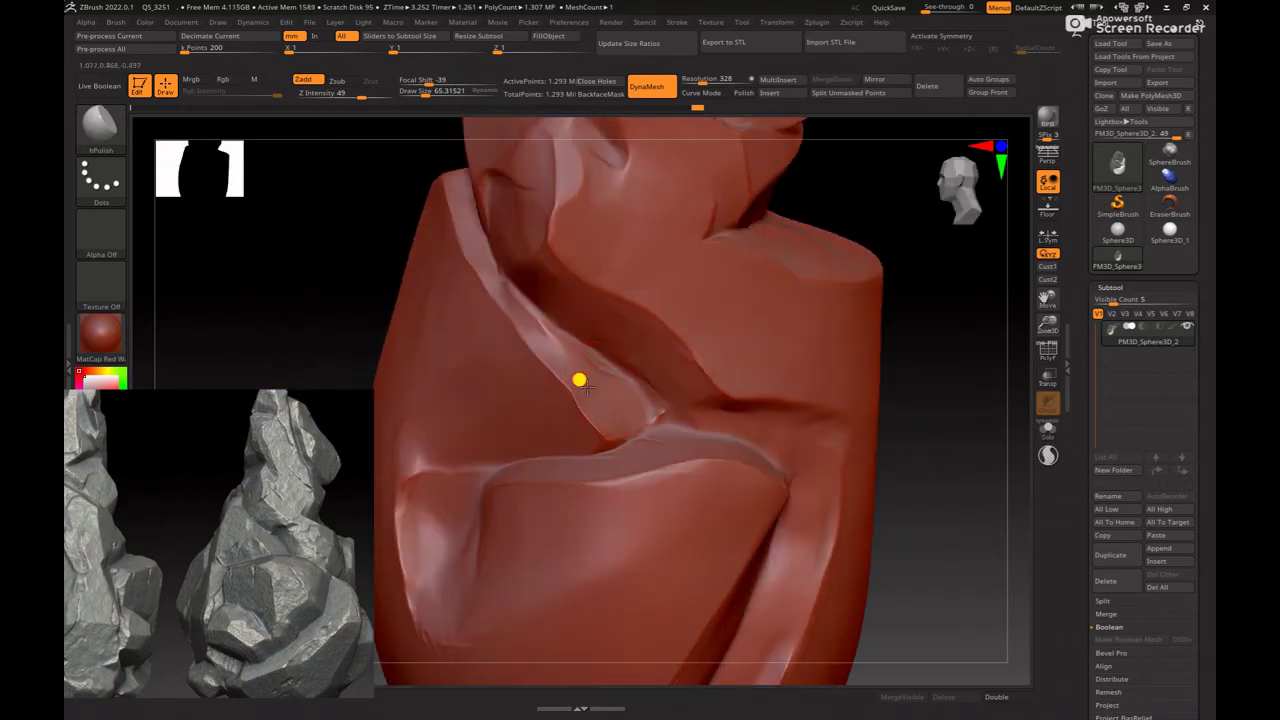
# Step: Shrink the hPolish draw size to about 36 and frame the whole rock
pyautogui.press('space')
pyautogui.moveTo(548, 322); pyautogui.dragTo(529, 314)
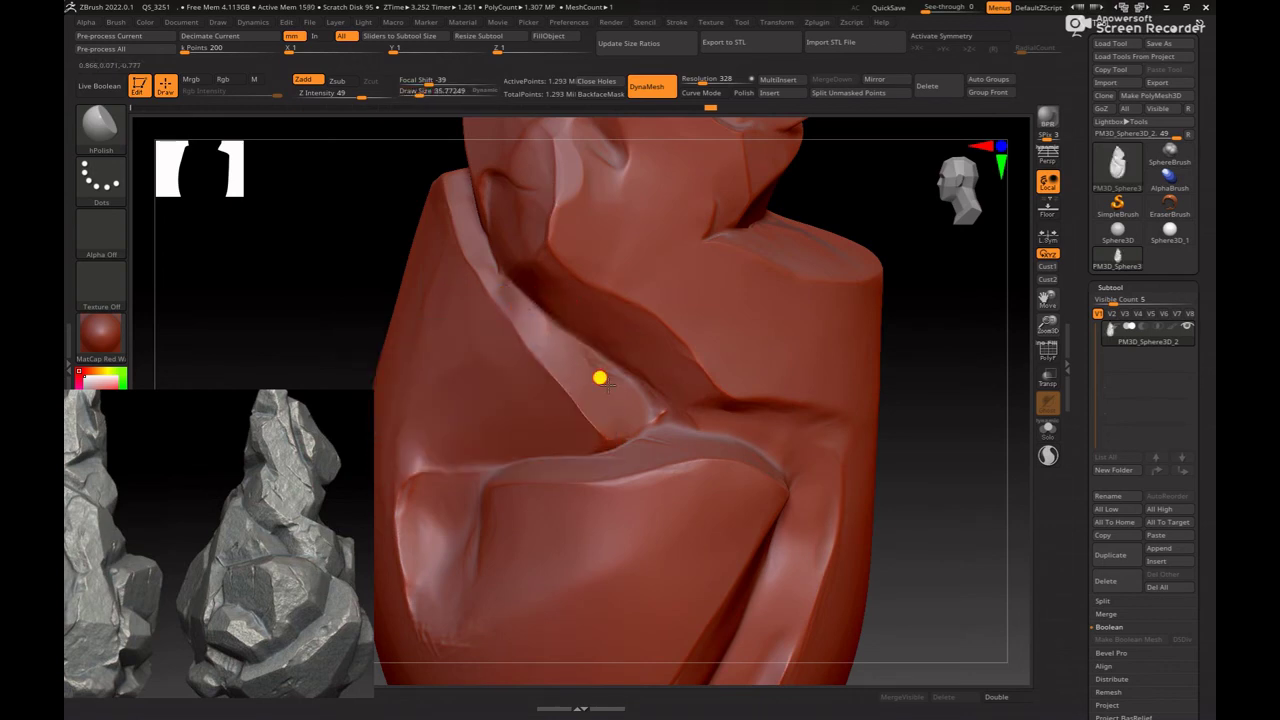
pyautogui.moveTo(914, 403); pyautogui.dragTo(983, 409)
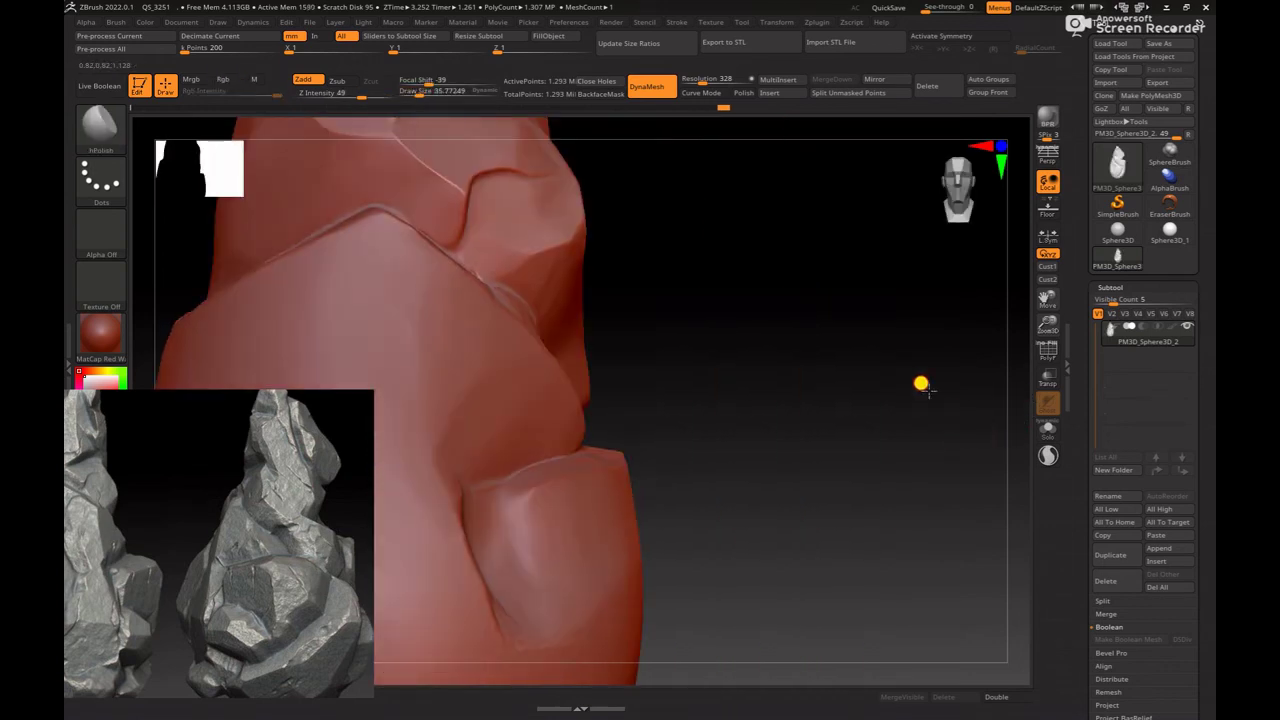
pyautogui.moveTo(920, 380)
pyautogui.mouseDown()
pyautogui.moveTo(733, 332)
pyautogui.moveTo(943, 586)
pyautogui.moveTo(886, 466)
pyautogui.moveTo(583, 423)
pyautogui.mouseUp()
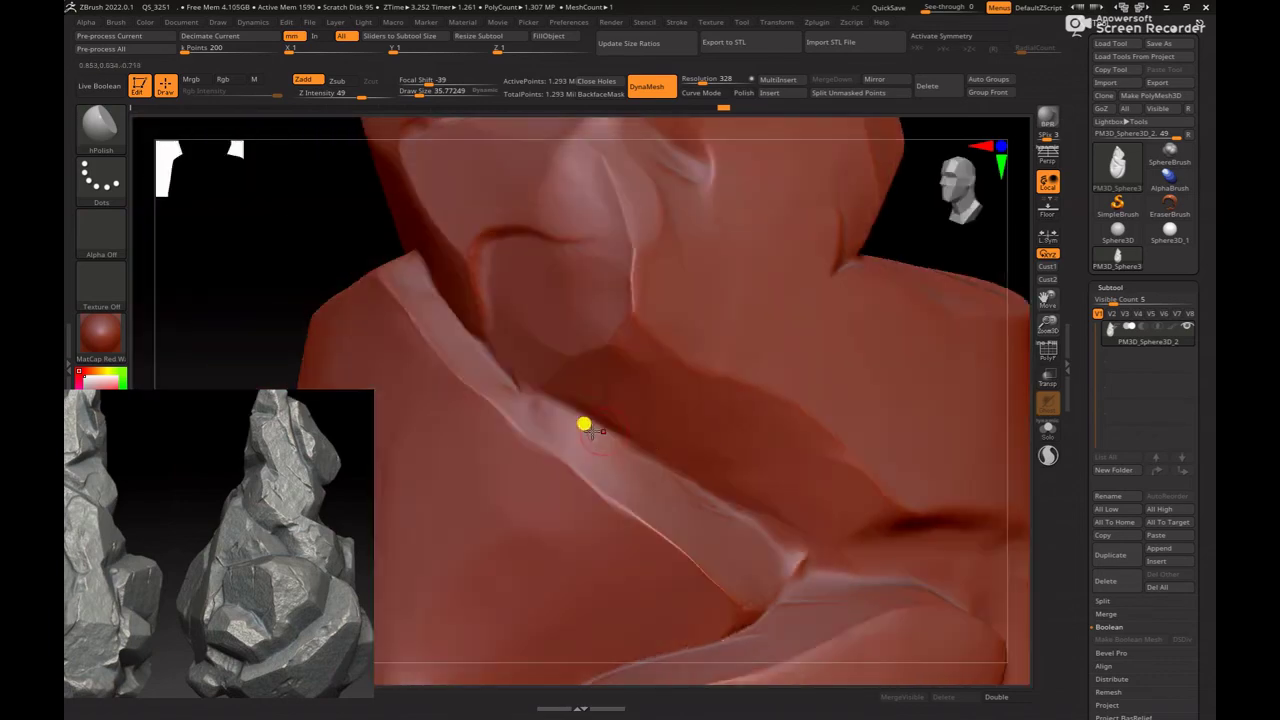
# Step: Switch to the ClayBuildup brush and set its draw size to about 58
pyautogui.press('b')
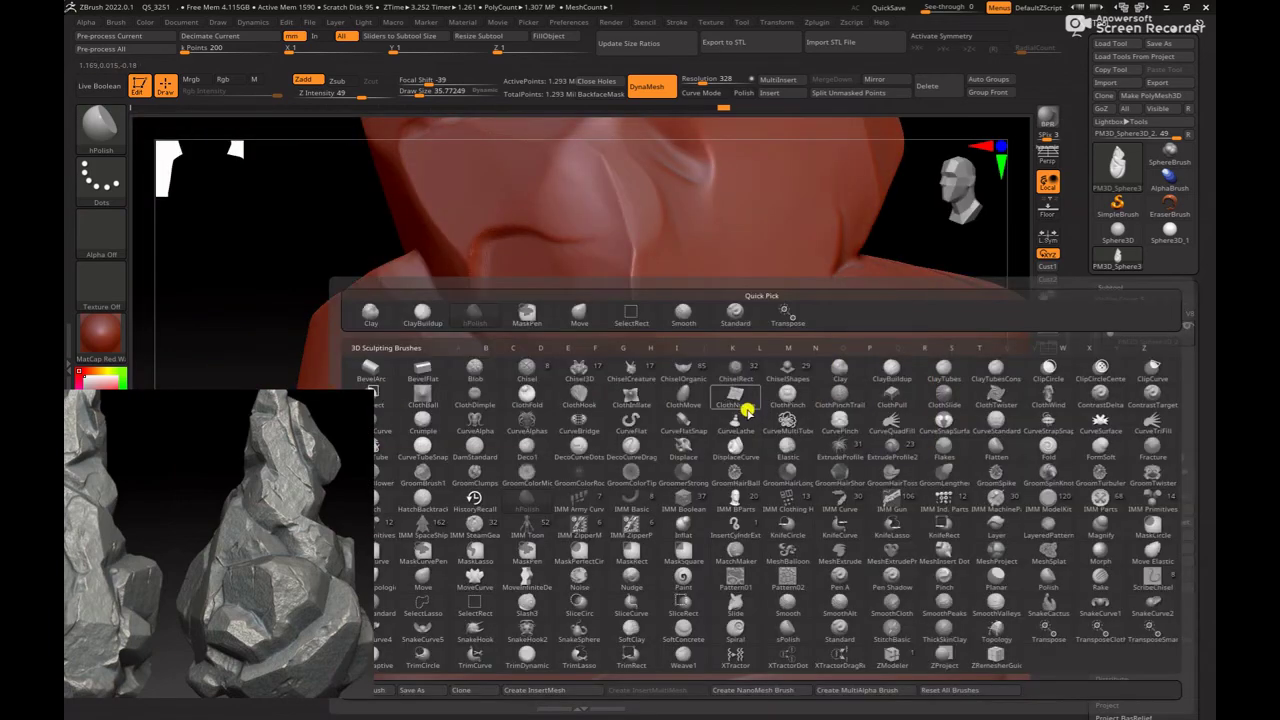
pyautogui.click(653, 403)
pyautogui.press('space')
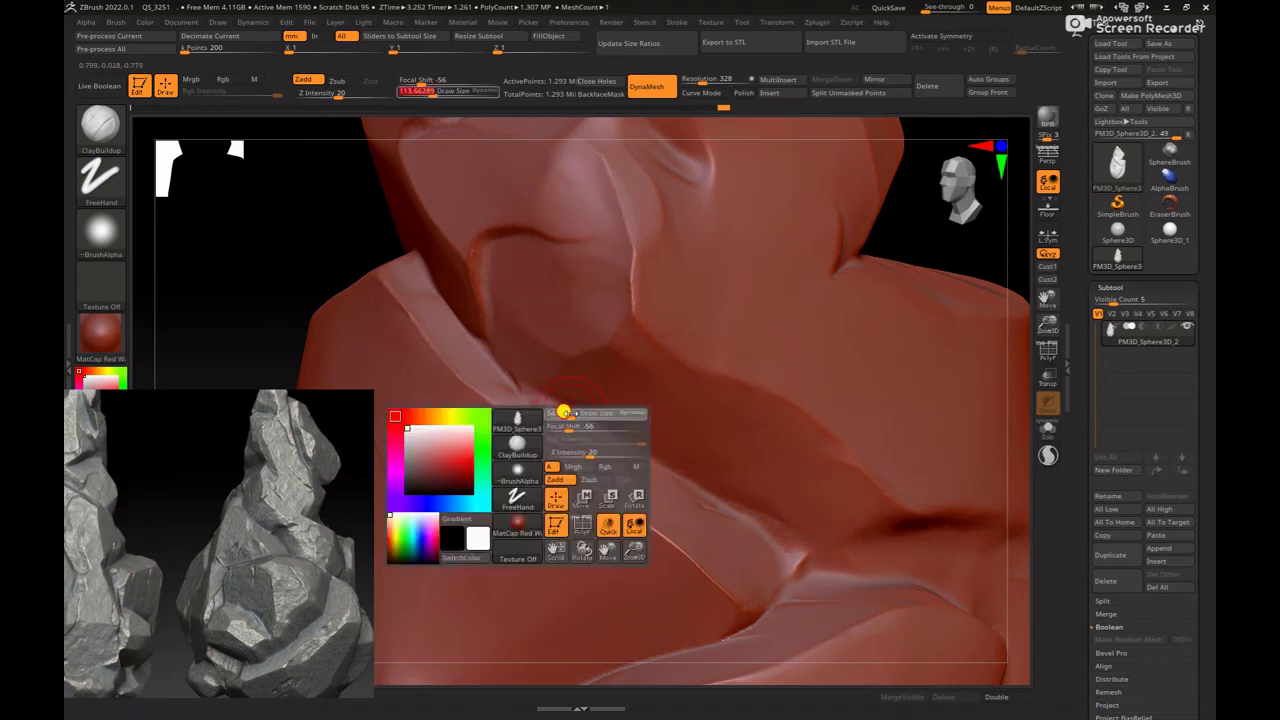
pyautogui.moveTo(980, 251)
pyautogui.mouseDown()
pyautogui.moveTo(588, 419)
pyautogui.moveTo(558, 419)
pyautogui.mouseUp()
pyautogui.press('space')
pyautogui.press('space')
pyautogui.moveTo(1016, 392); pyautogui.dragTo(866, 363)
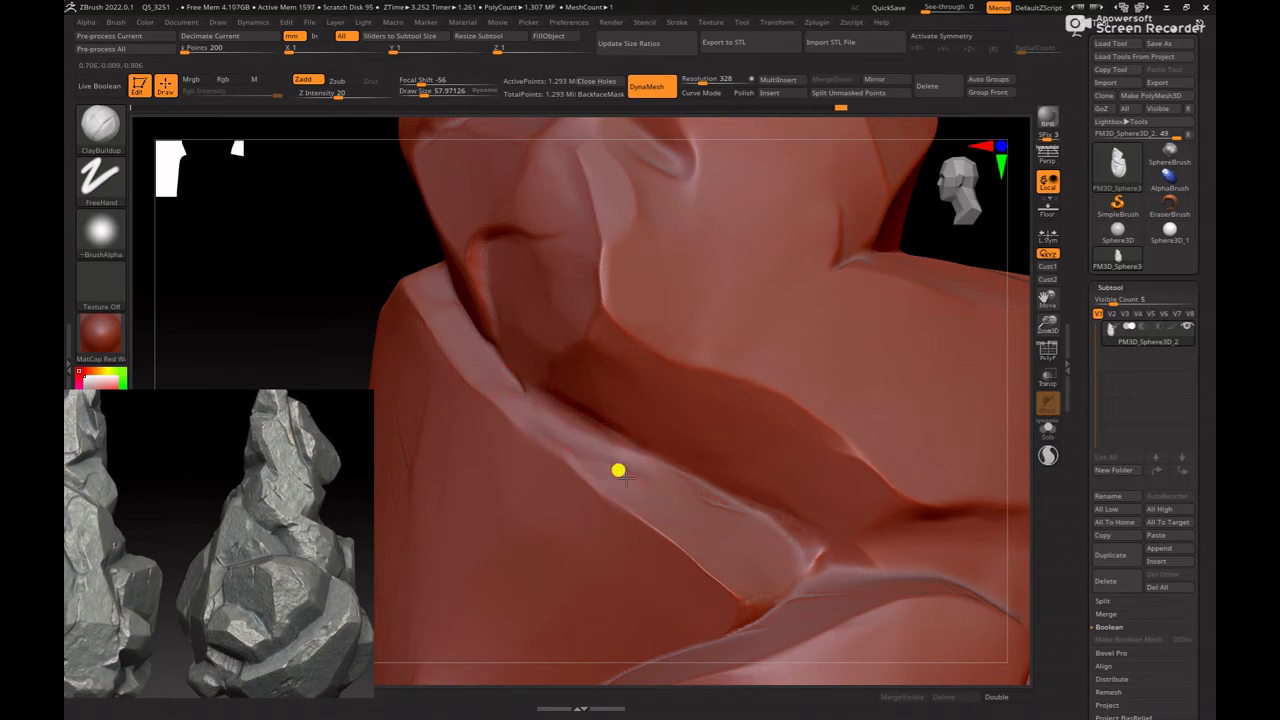
# Step: Return to hPolish and check the fold from several angles
pyautogui.press('b')
pyautogui.press('h')
pyautogui.press('p')
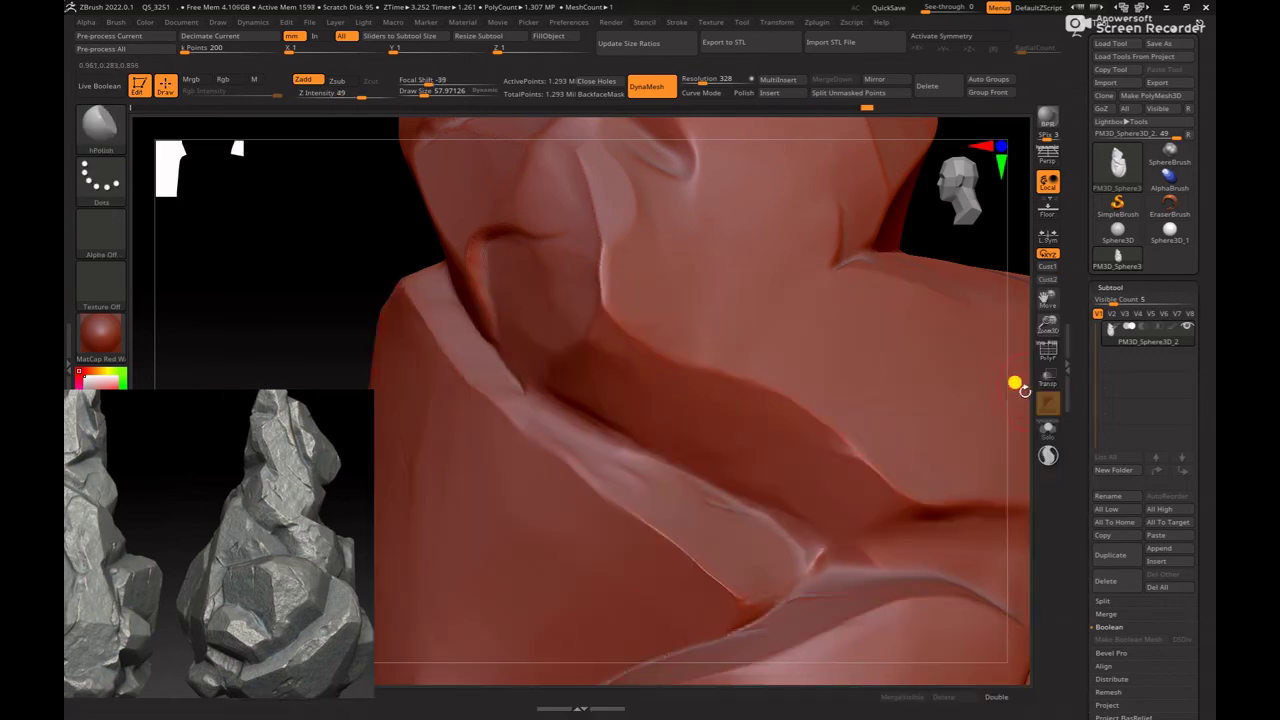
pyautogui.moveTo(1020, 388); pyautogui.dragTo(564, 429)
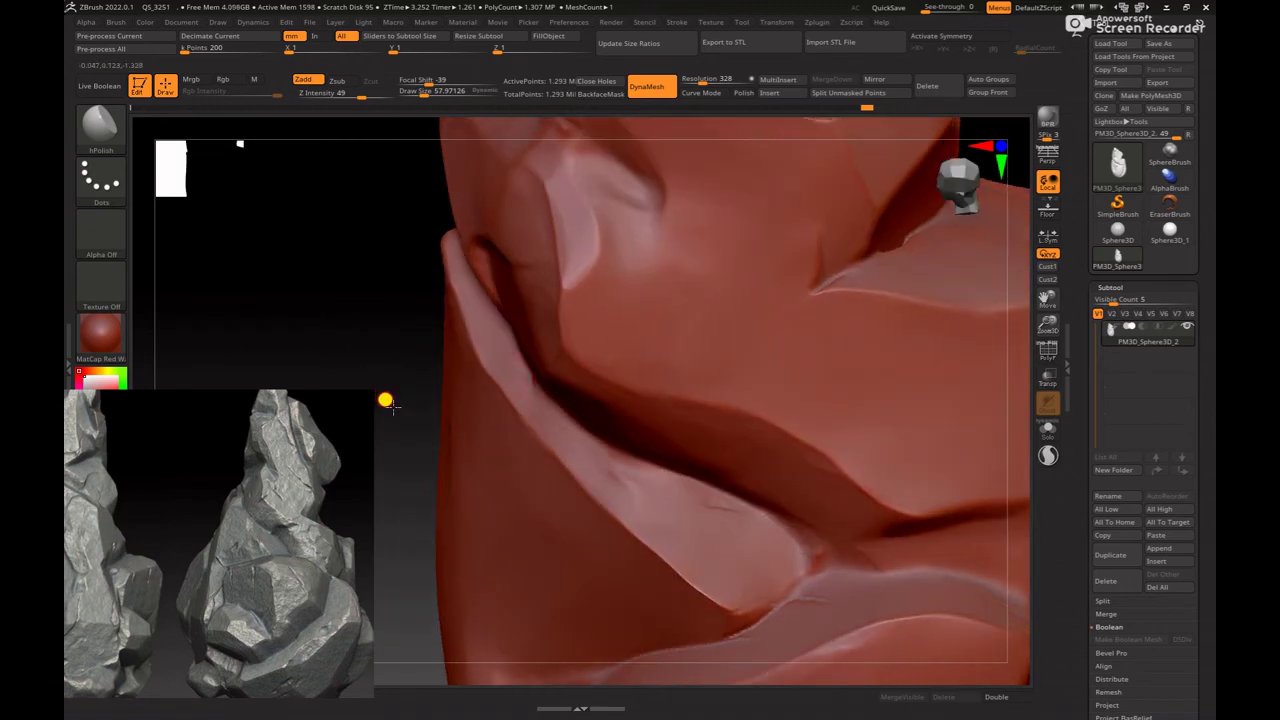
pyautogui.moveTo(383, 397)
pyautogui.mouseDown()
pyautogui.moveTo(423, 377)
pyautogui.moveTo(489, 421)
pyautogui.mouseUp()
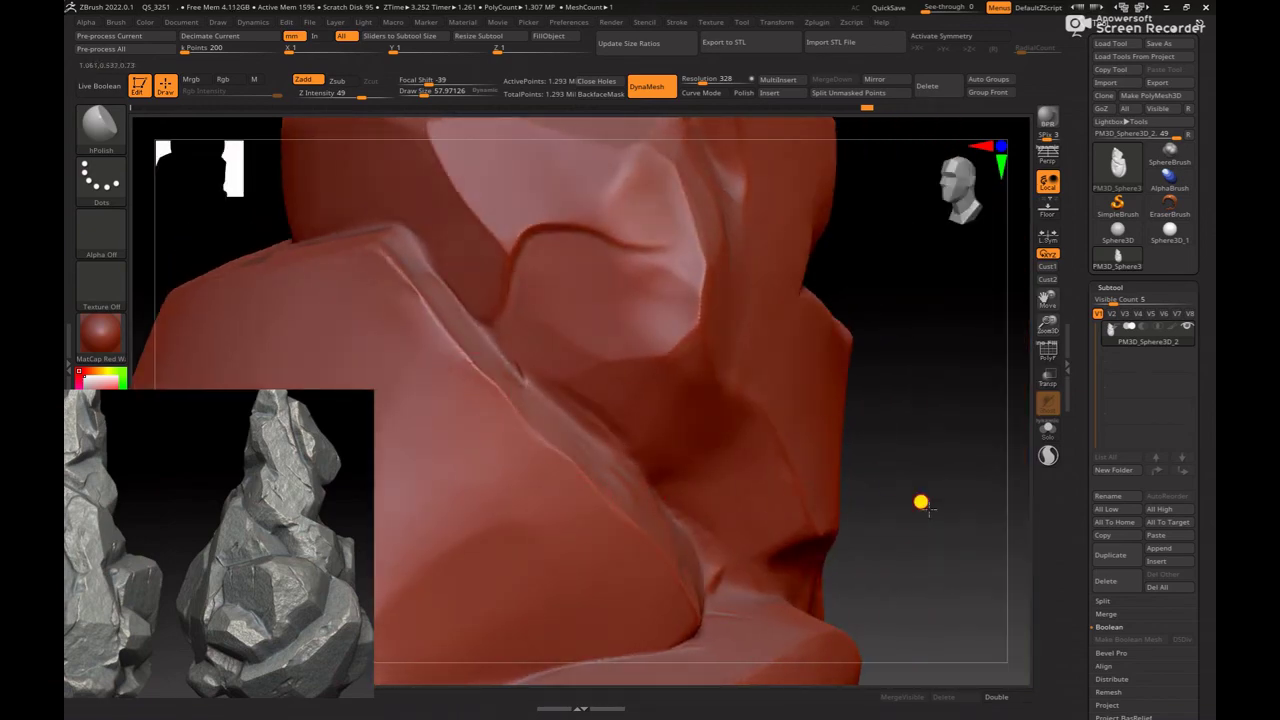
pyautogui.moveTo(921, 502); pyautogui.dragTo(555, 431)
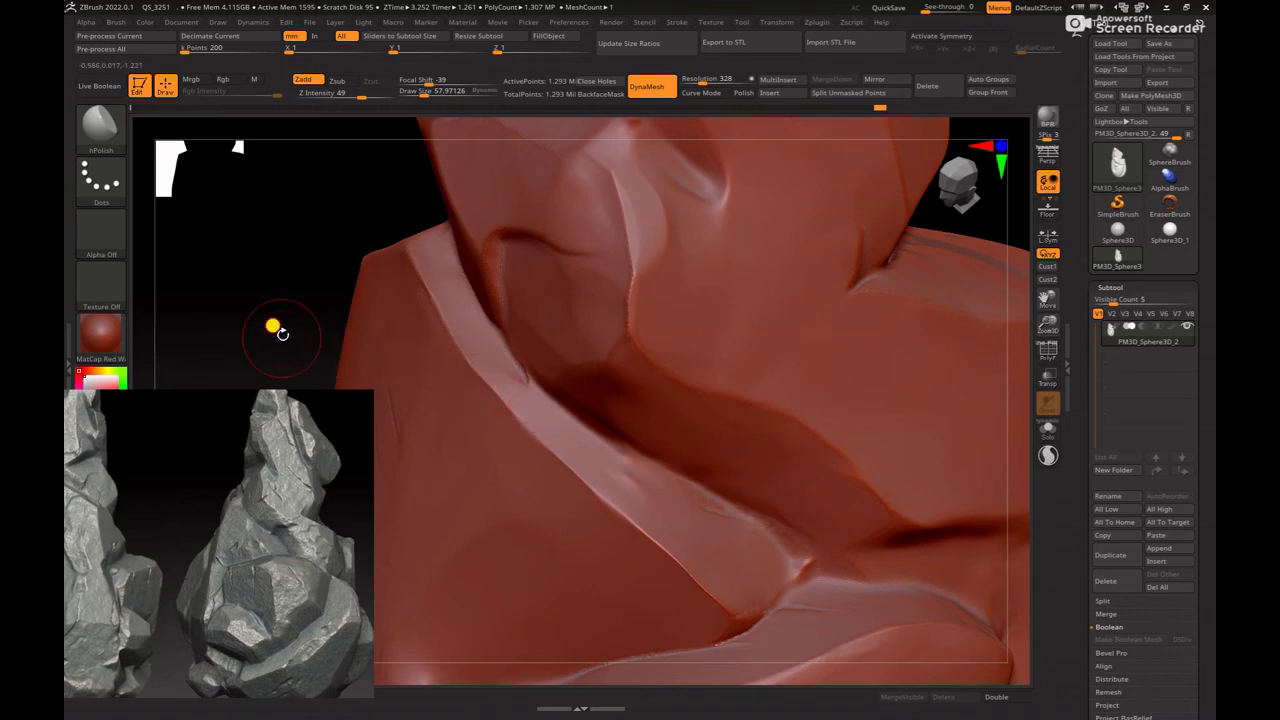
pyautogui.moveTo(277, 329); pyautogui.dragTo(903, 443)
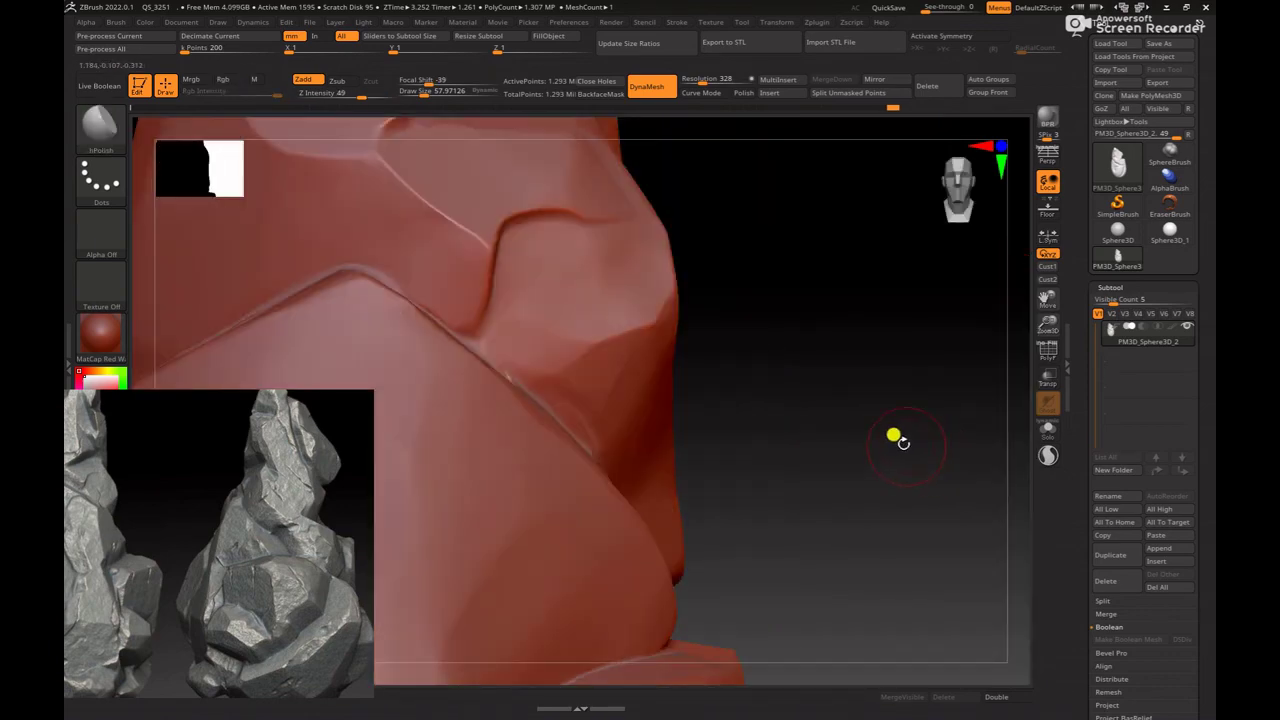
# Step: Select the DamStandard brush and reduce its draw size to about 25
pyautogui.press('b')
pyautogui.press('c')
pyautogui.press('b')
pyautogui.press('b')
pyautogui.press('d')
pyautogui.press('s')
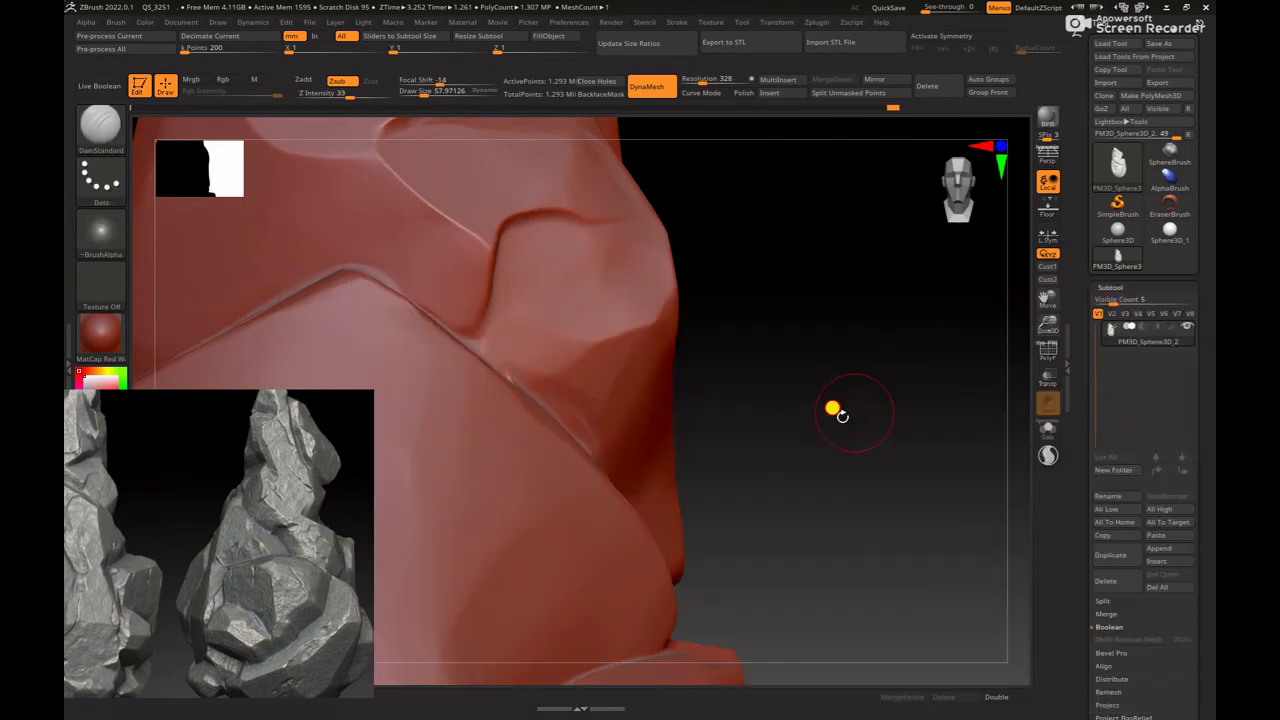
pyautogui.moveTo(831, 408); pyautogui.dragTo(560, 360)
pyautogui.press('space')
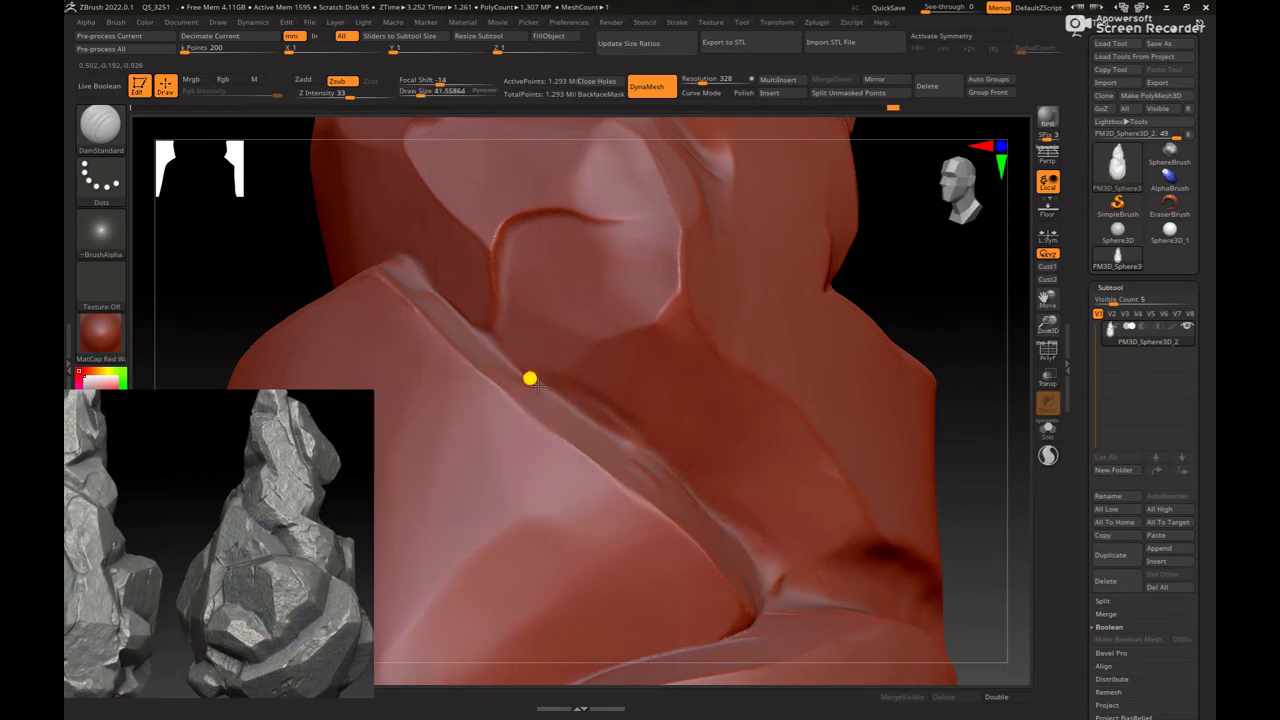
pyautogui.press('[')
pyautogui.press('[')
pyautogui.press('[')
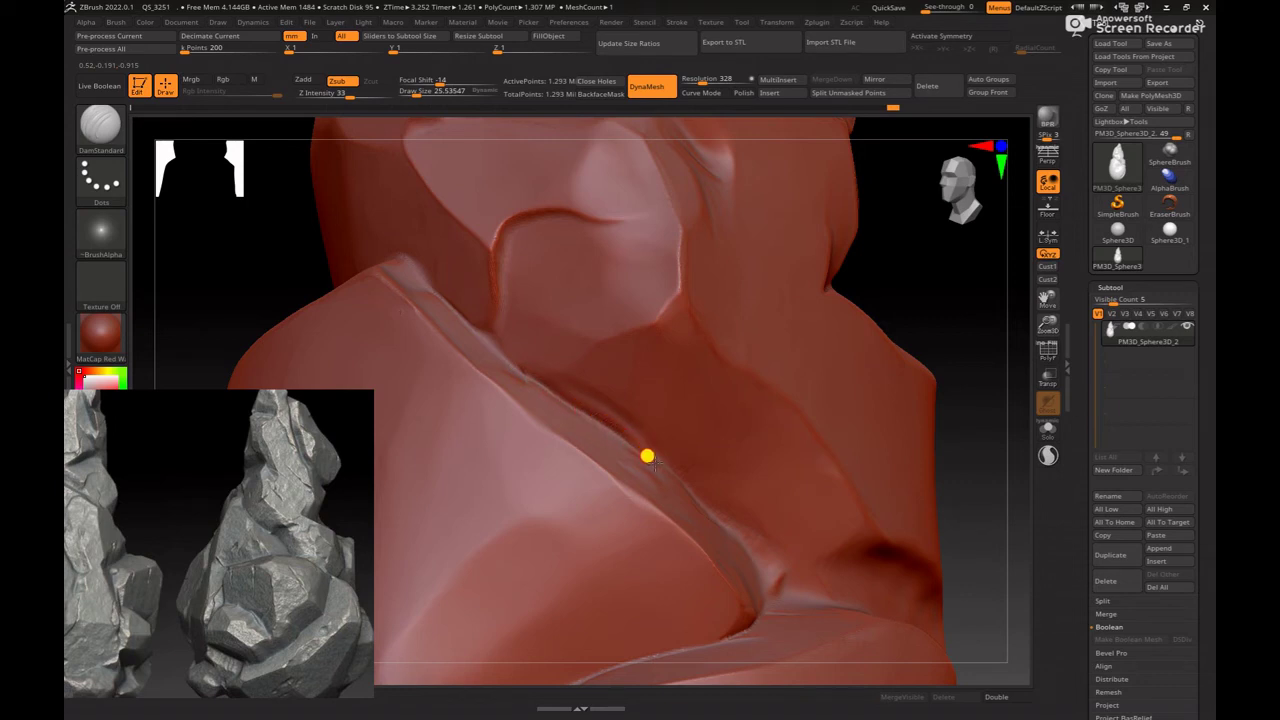
# Step: Orbit around the fold edges, then frame and inspect the whole rock
pyautogui.moveTo(980, 349); pyautogui.dragTo(849, 367)
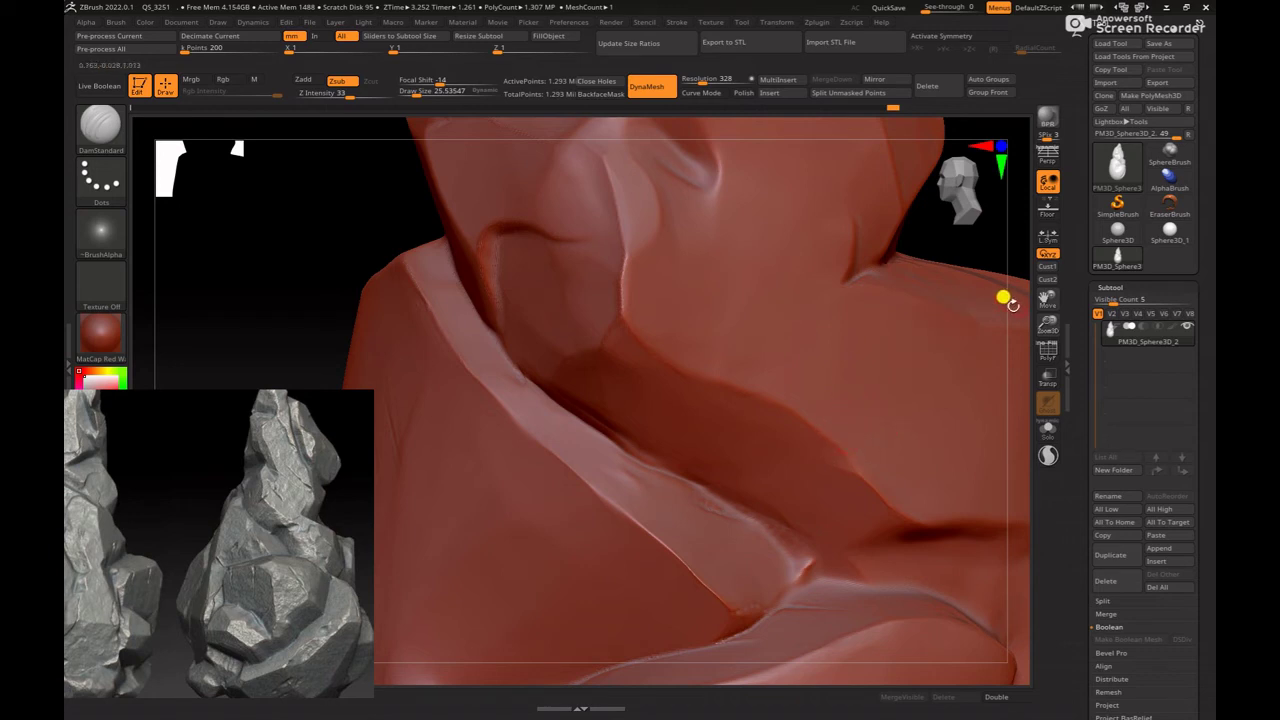
pyautogui.press('f')
pyautogui.moveTo(880, 283); pyautogui.dragTo(840, 380)
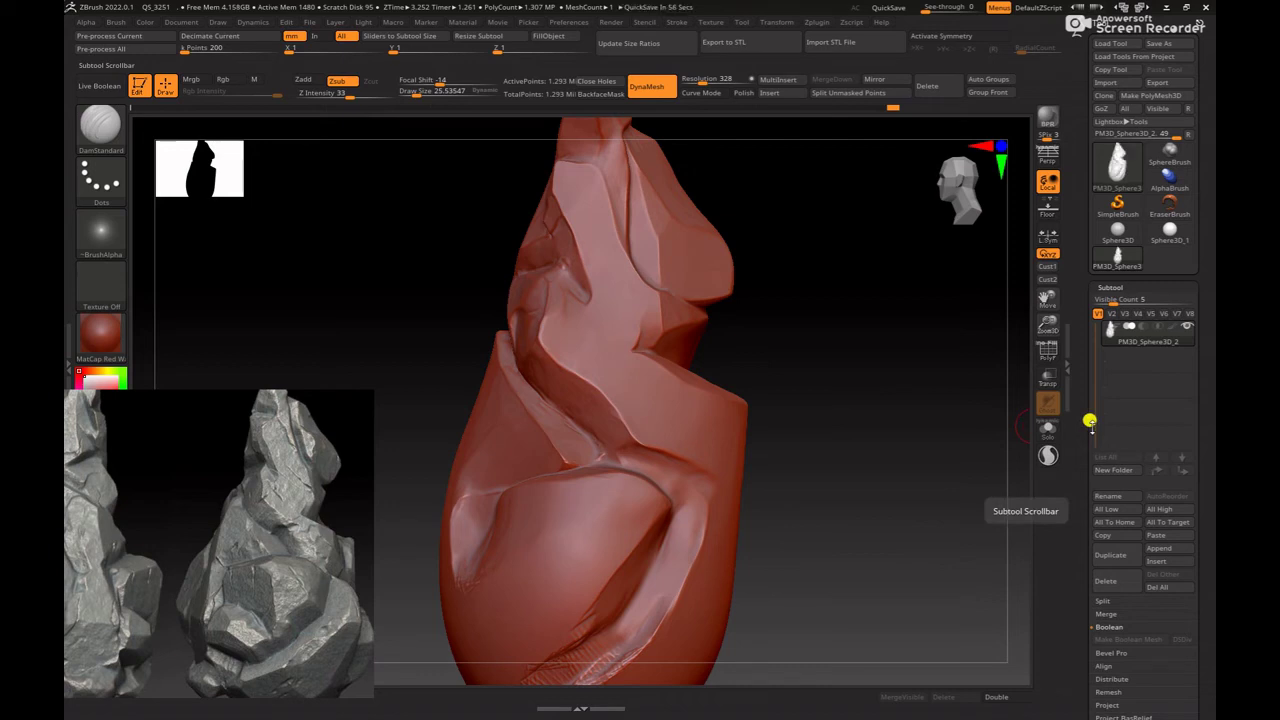
pyautogui.moveTo(891, 437); pyautogui.dragTo(938, 477)
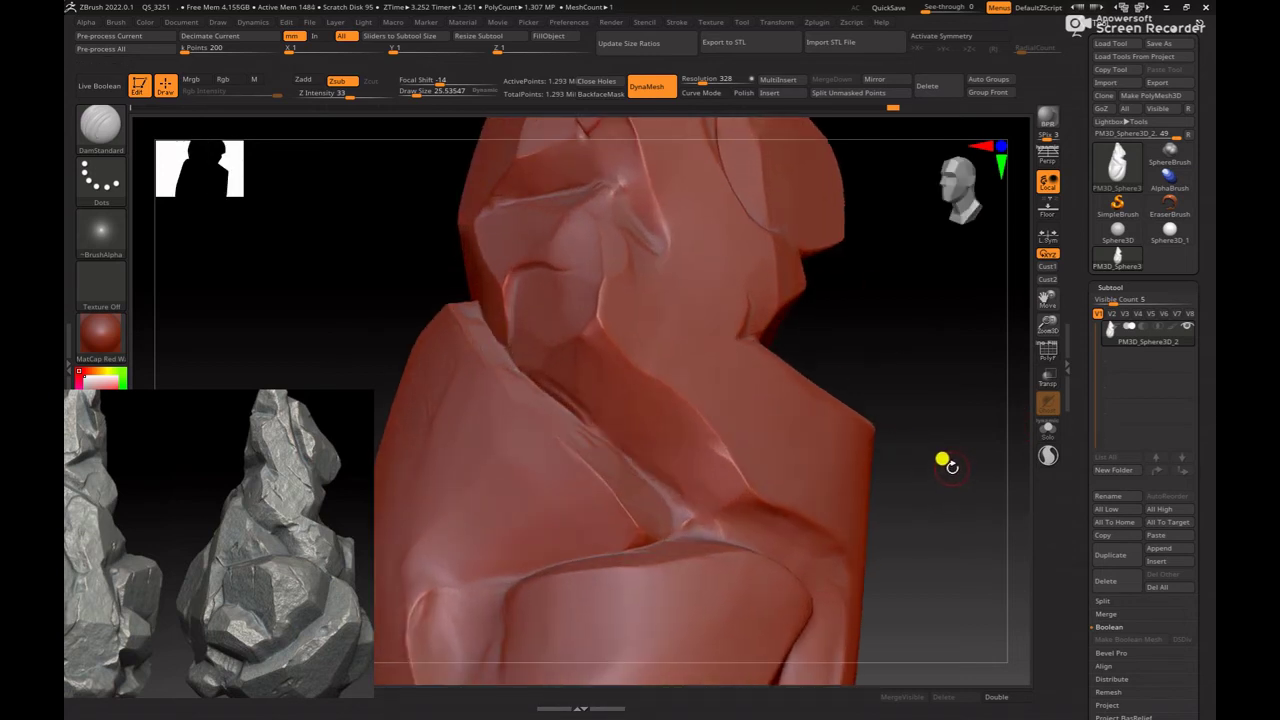
pyautogui.moveTo(975, 460)
pyautogui.mouseDown()
pyautogui.moveTo(891, 411)
pyautogui.moveTo(896, 430)
pyautogui.mouseUp()
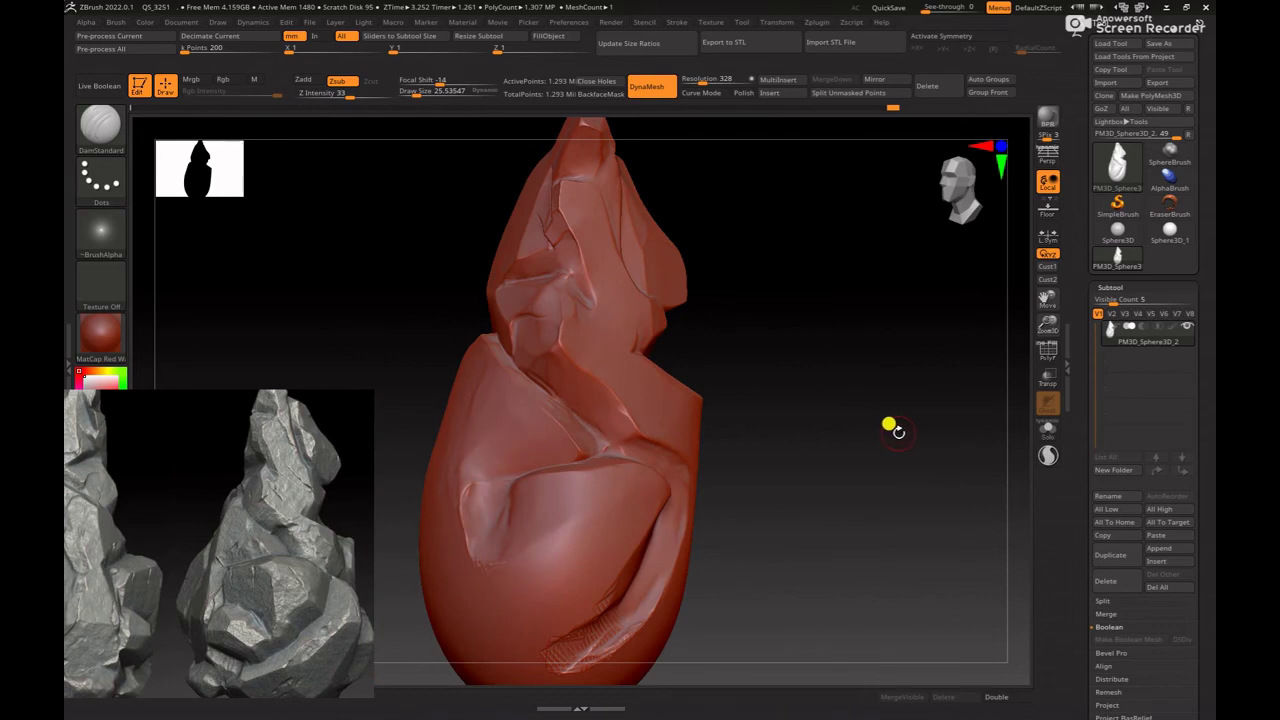
# Step: Switch back to hPolish and work over the curved crease edges on the mid-section
pyautogui.press('b')
pyautogui.press('h')
pyautogui.press('p')
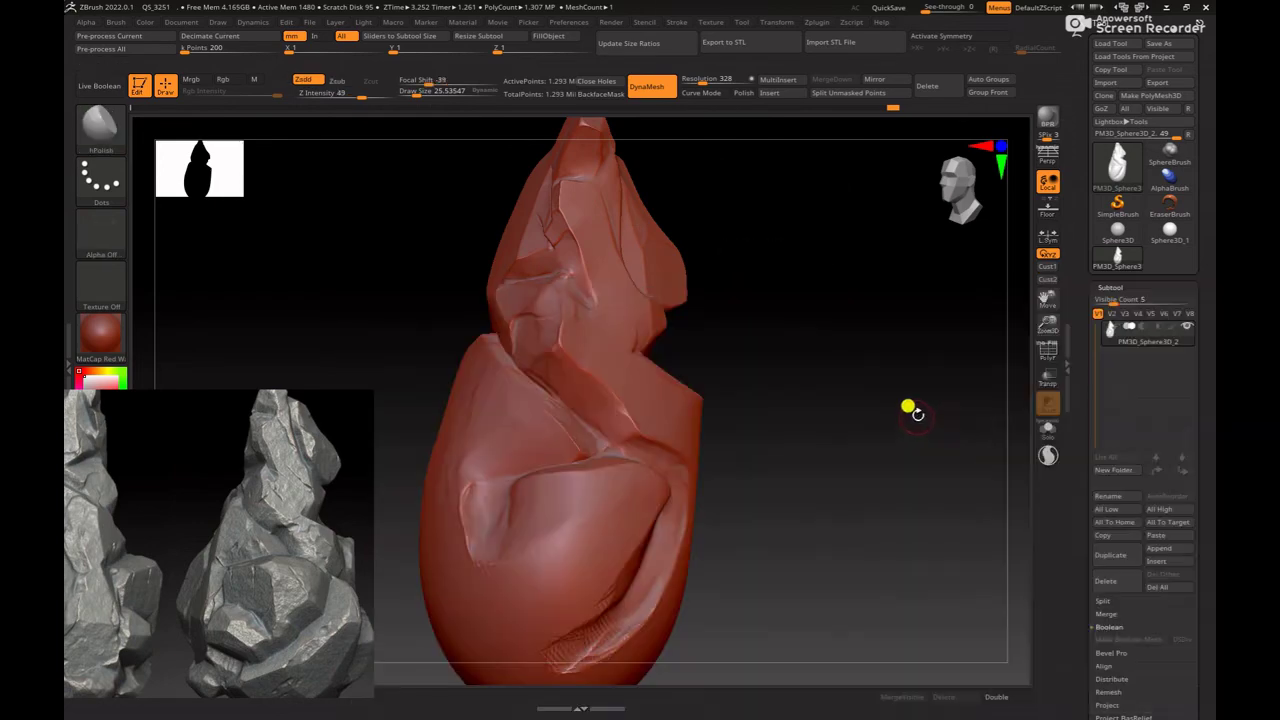
pyautogui.moveTo(858, 384)
pyautogui.mouseDown()
pyautogui.moveTo(931, 406)
pyautogui.moveTo(598, 397)
pyautogui.mouseUp()
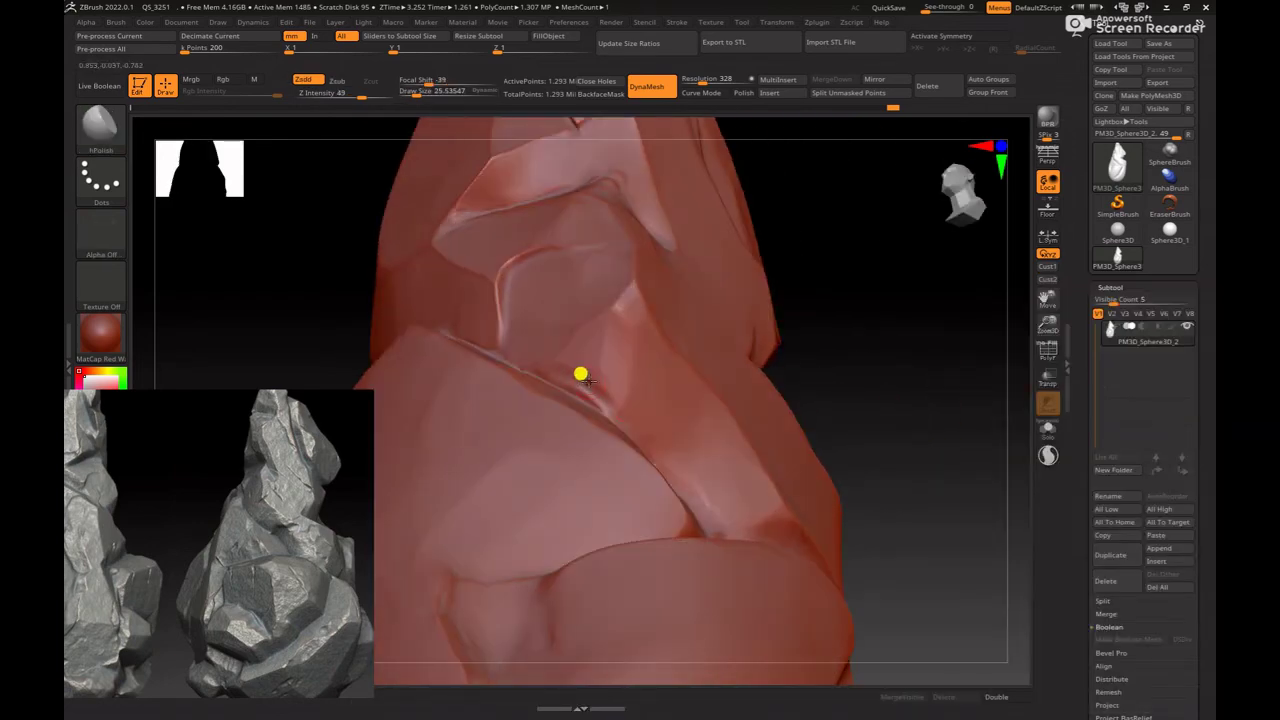
pyautogui.press('ctrl')
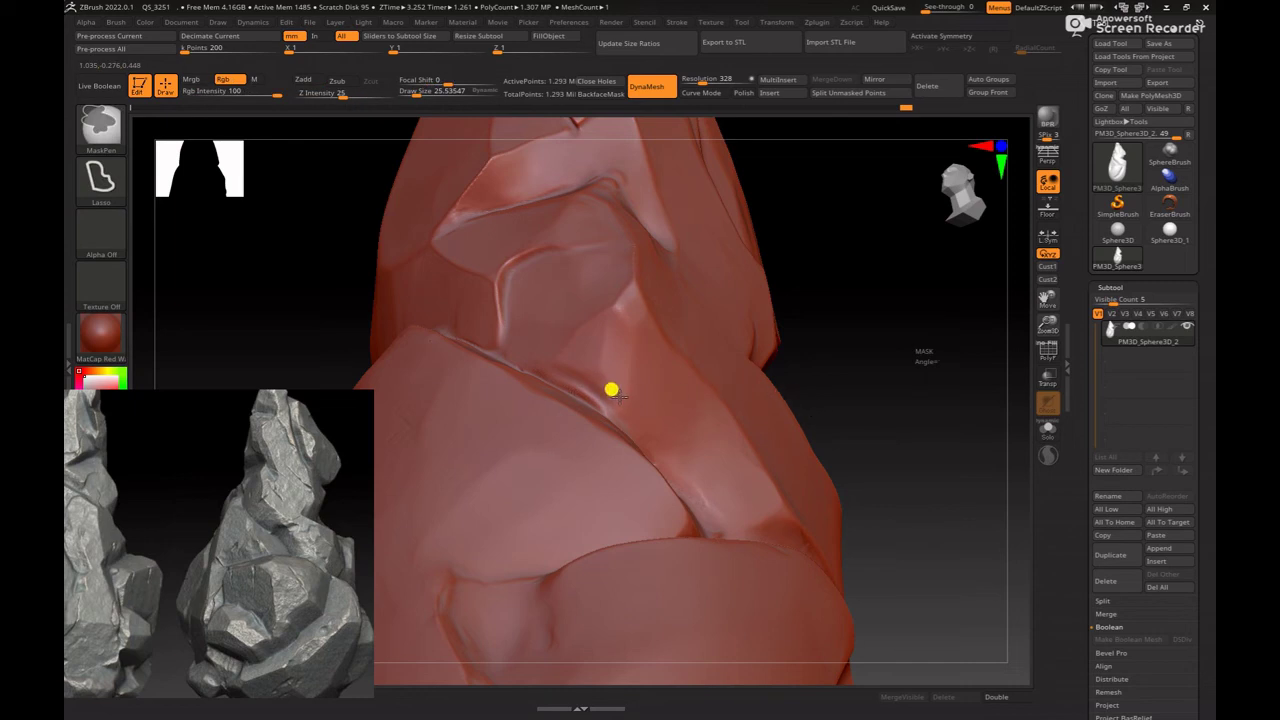
pyautogui.moveTo(683, 371); pyautogui.dragTo(625, 403, button='right')
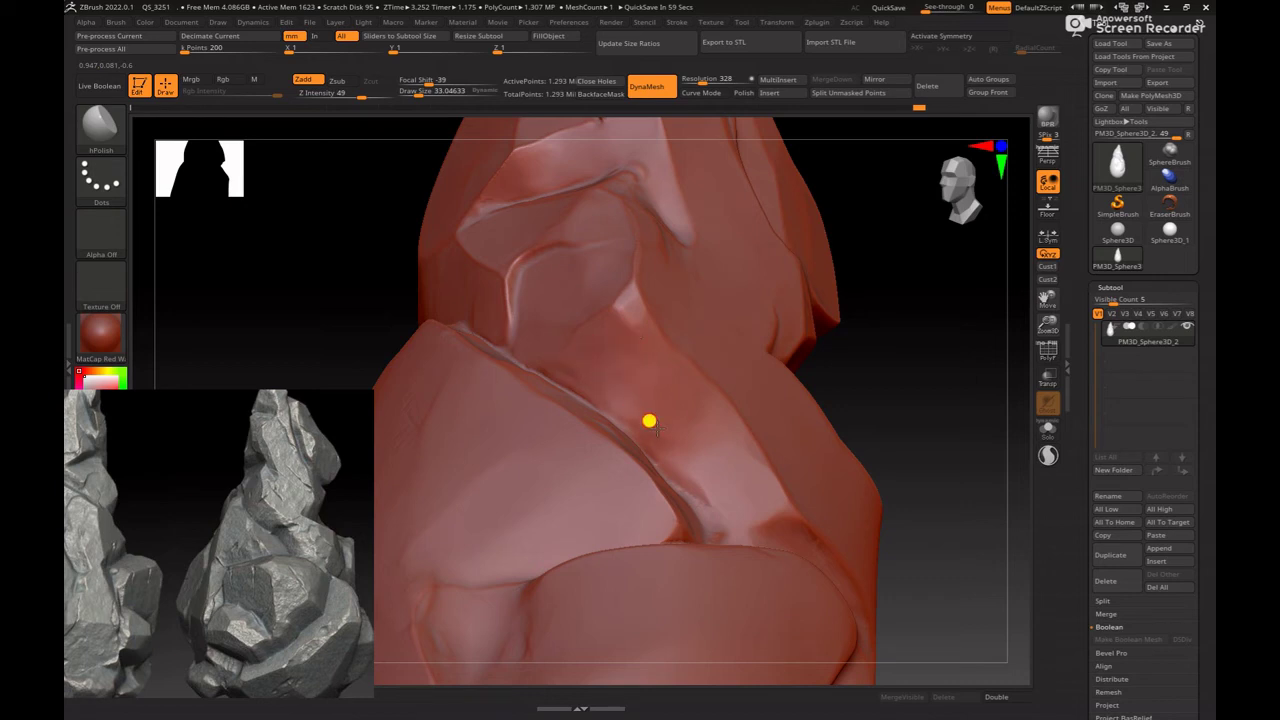
pyautogui.moveTo(960, 397); pyautogui.dragTo(610, 445)
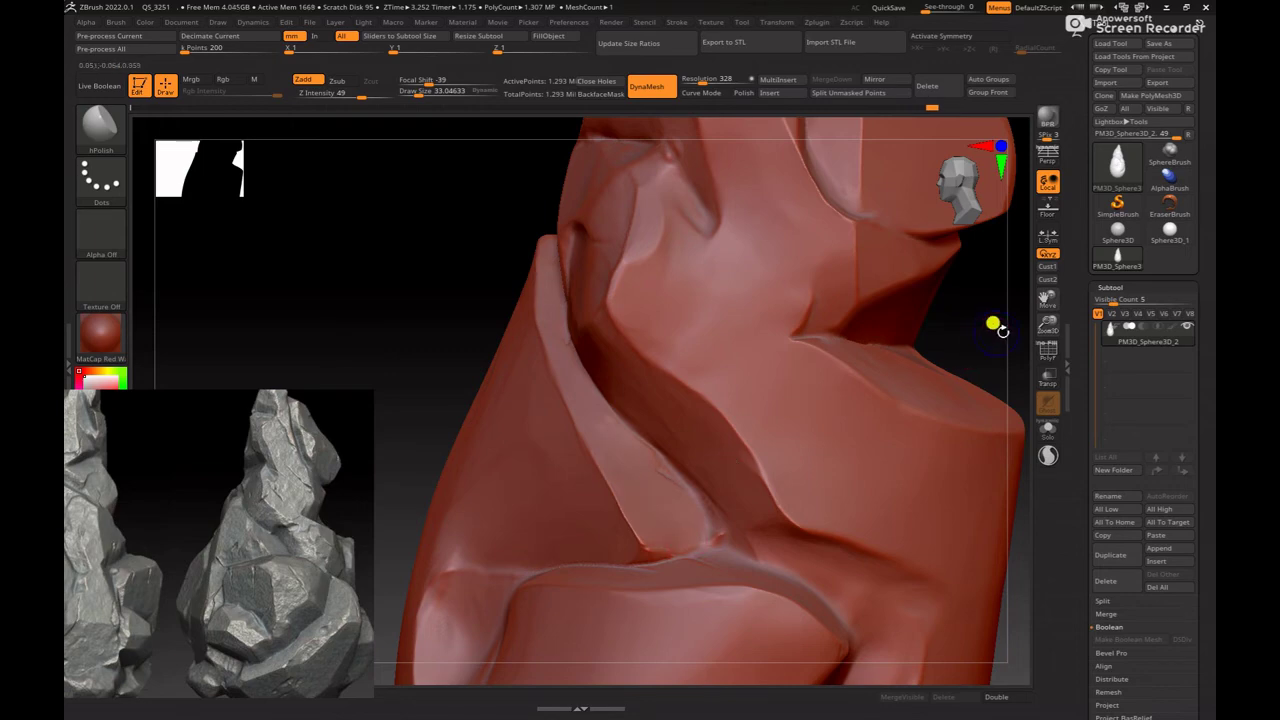
pyautogui.press('f')
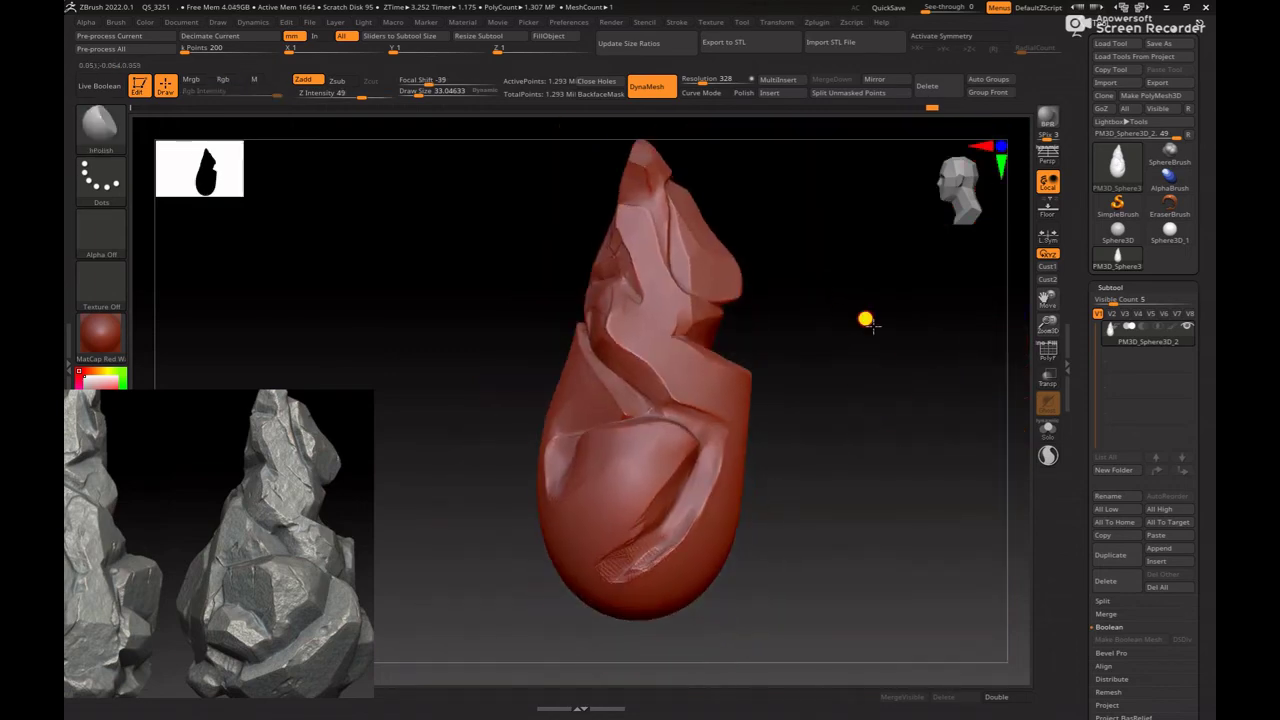
pyautogui.moveTo(866, 317)
pyautogui.keyDown('alt'); pyautogui.mouseDown()
pyautogui.moveTo(950, 338)
pyautogui.moveTo(971, 294)
pyautogui.moveTo(677, 520)
pyautogui.mouseUp(); pyautogui.keyUp('alt')
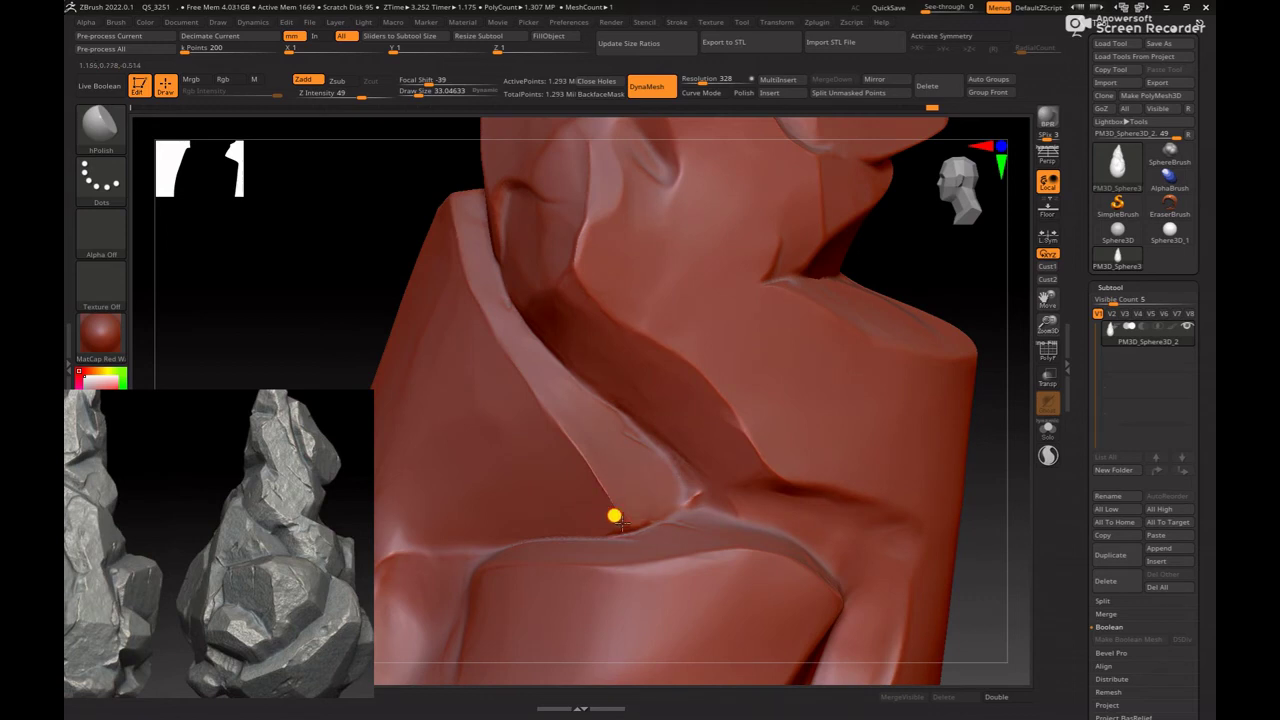
pyautogui.moveTo(831, 420)
pyautogui.mouseDown()
pyautogui.moveTo(908, 289)
pyautogui.moveTo(673, 496)
pyautogui.mouseUp()
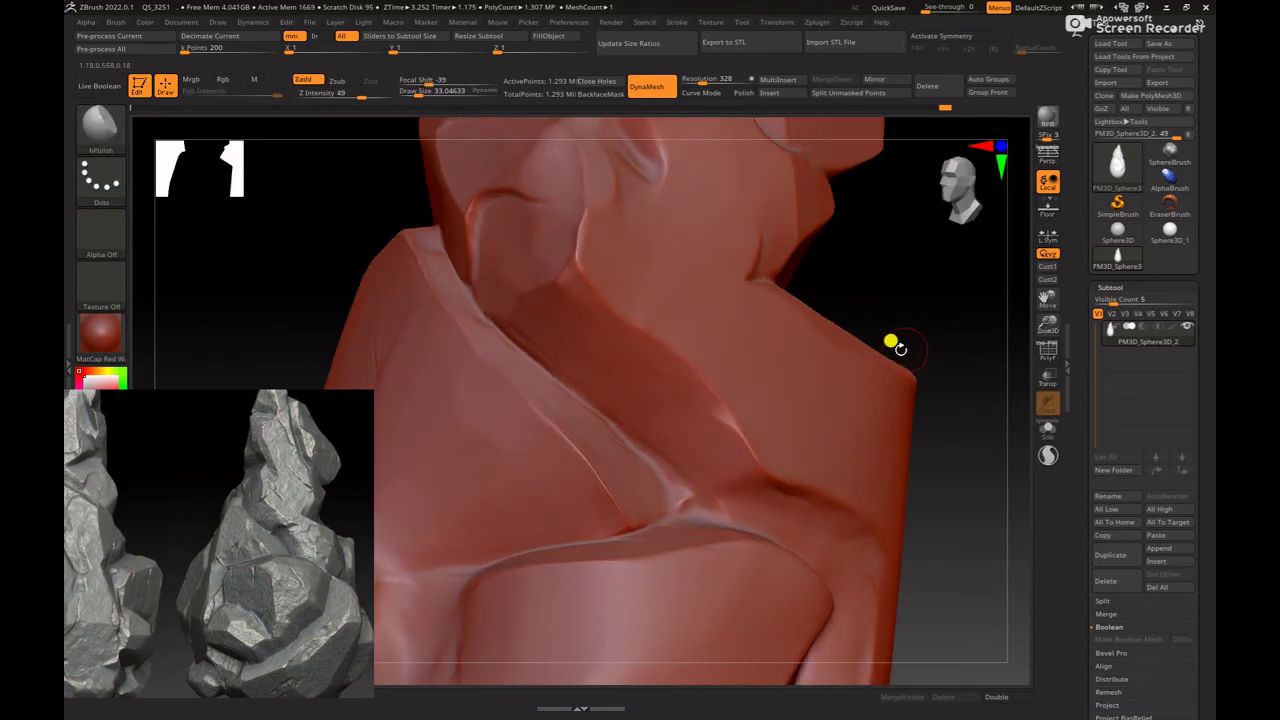
pyautogui.moveTo(820, 393); pyautogui.dragTo(676, 492)
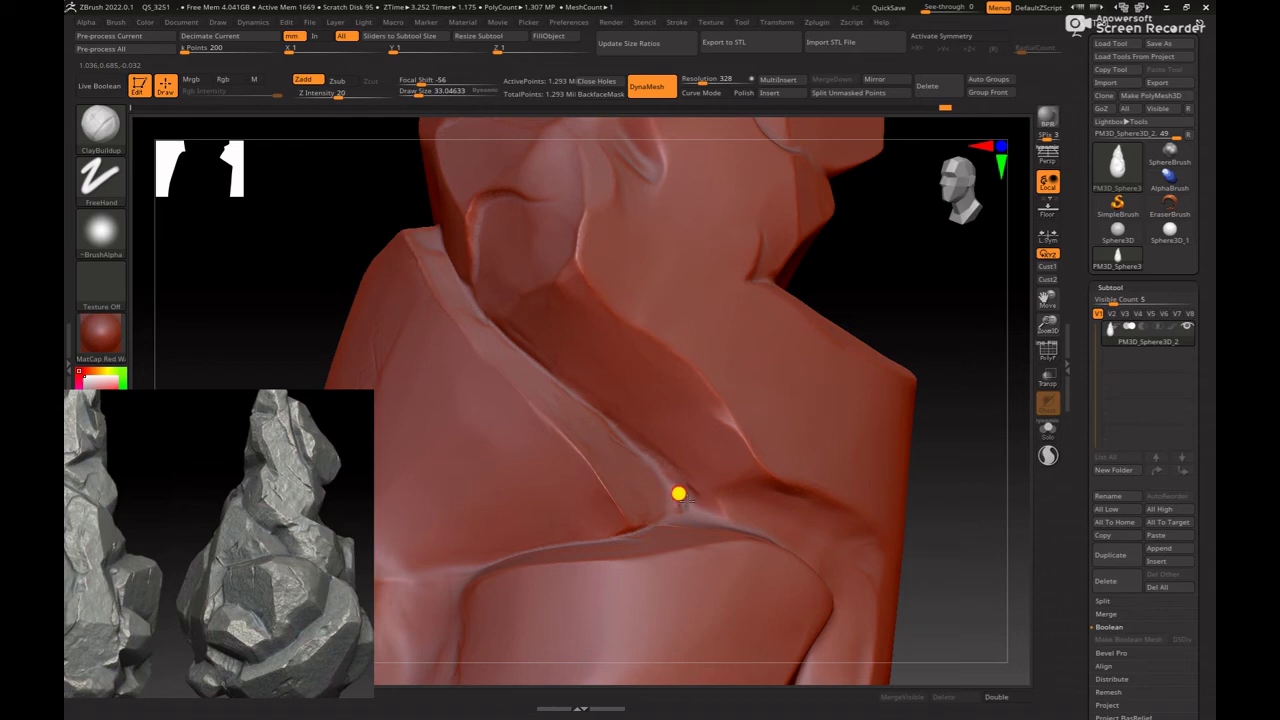
# Step: Frame the sculpt and switch from Smooth back to the hPolish brush
pyautogui.moveTo(790, 447); pyautogui.dragTo(951, 360)
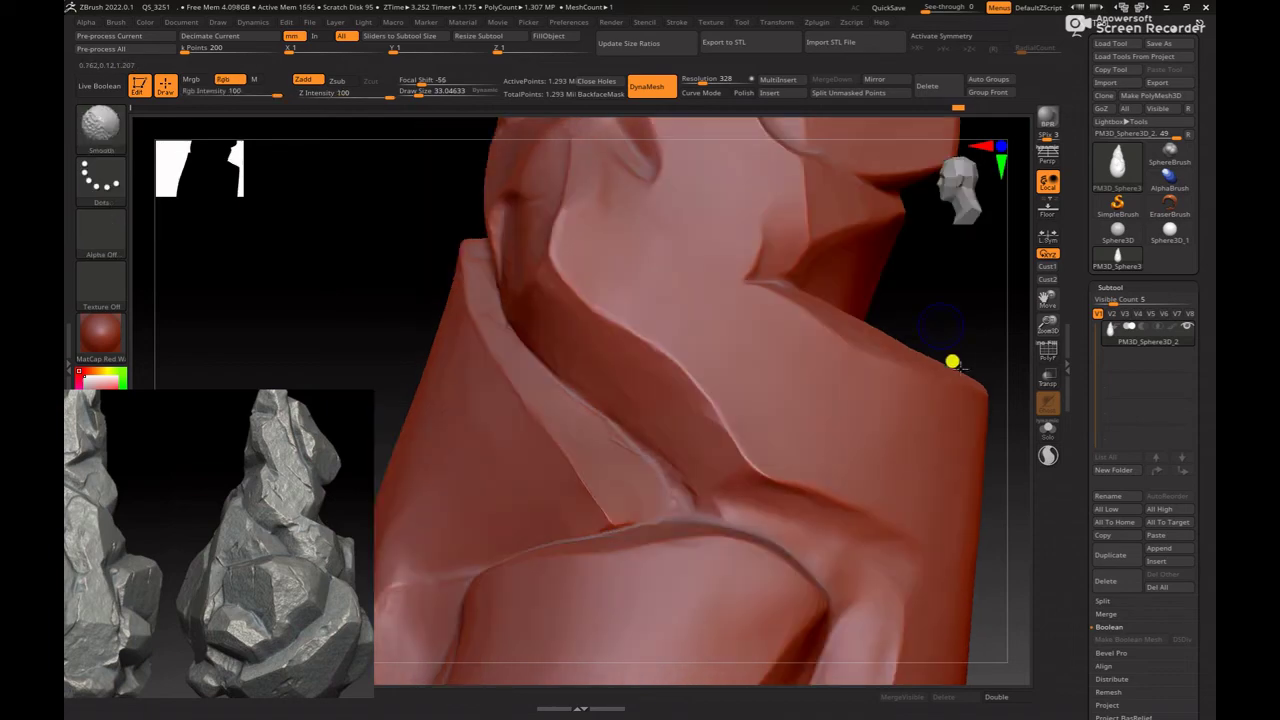
pyautogui.press('f')
pyautogui.moveTo(857, 386)
pyautogui.mouseDown()
pyautogui.moveTo(737, 345)
pyautogui.moveTo(920, 363)
pyautogui.moveTo(556, 447)
pyautogui.mouseUp()
pyautogui.press('space')
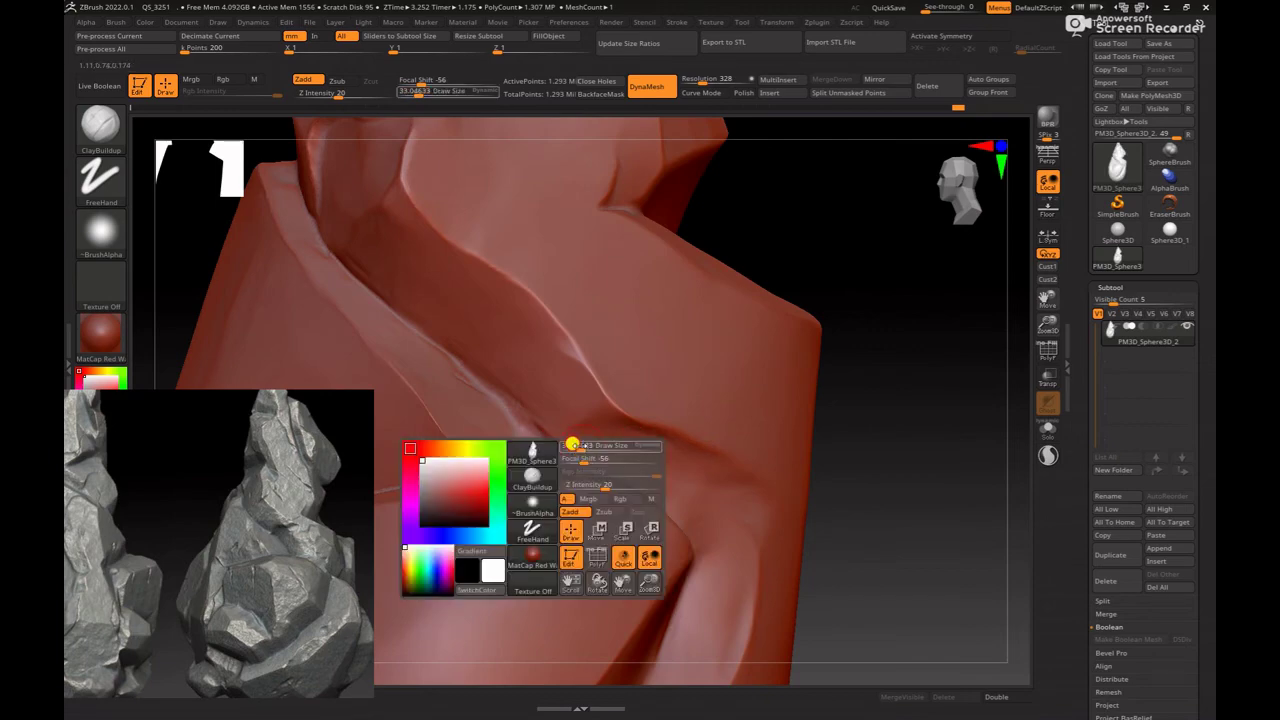
pyautogui.press('shift')
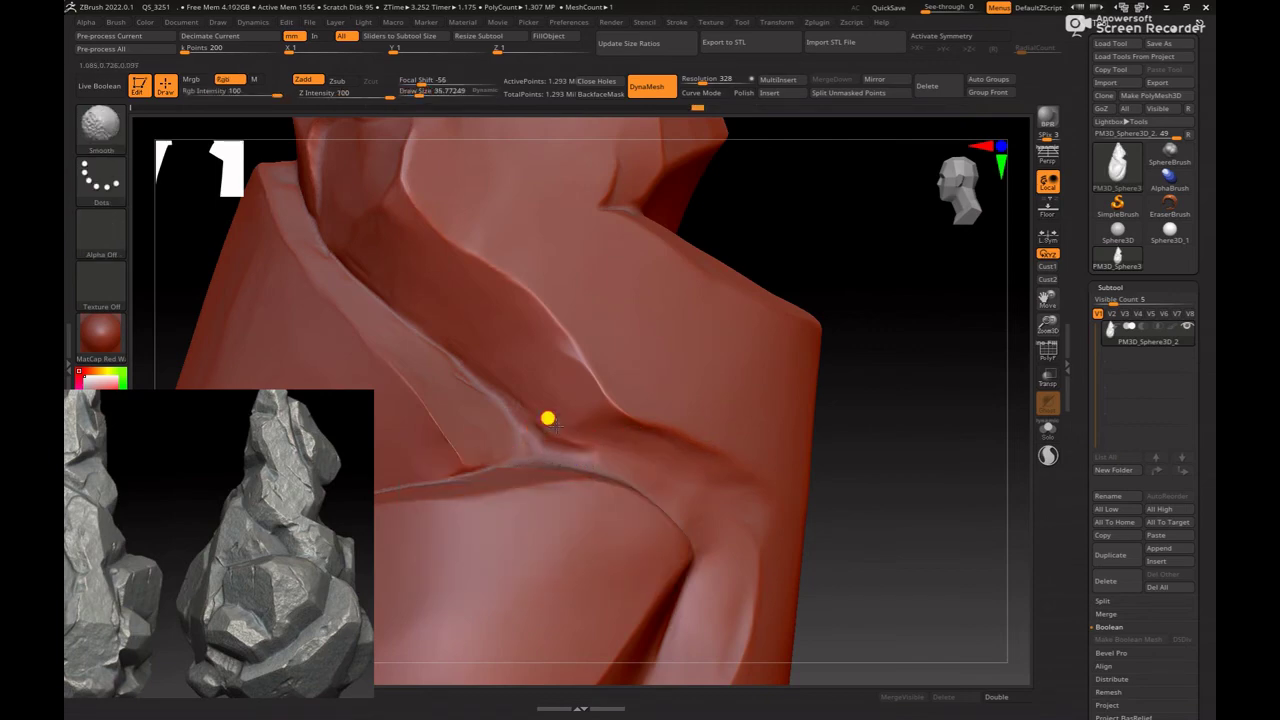
pyautogui.press('b')
pyautogui.press('h')
pyautogui.press('p')
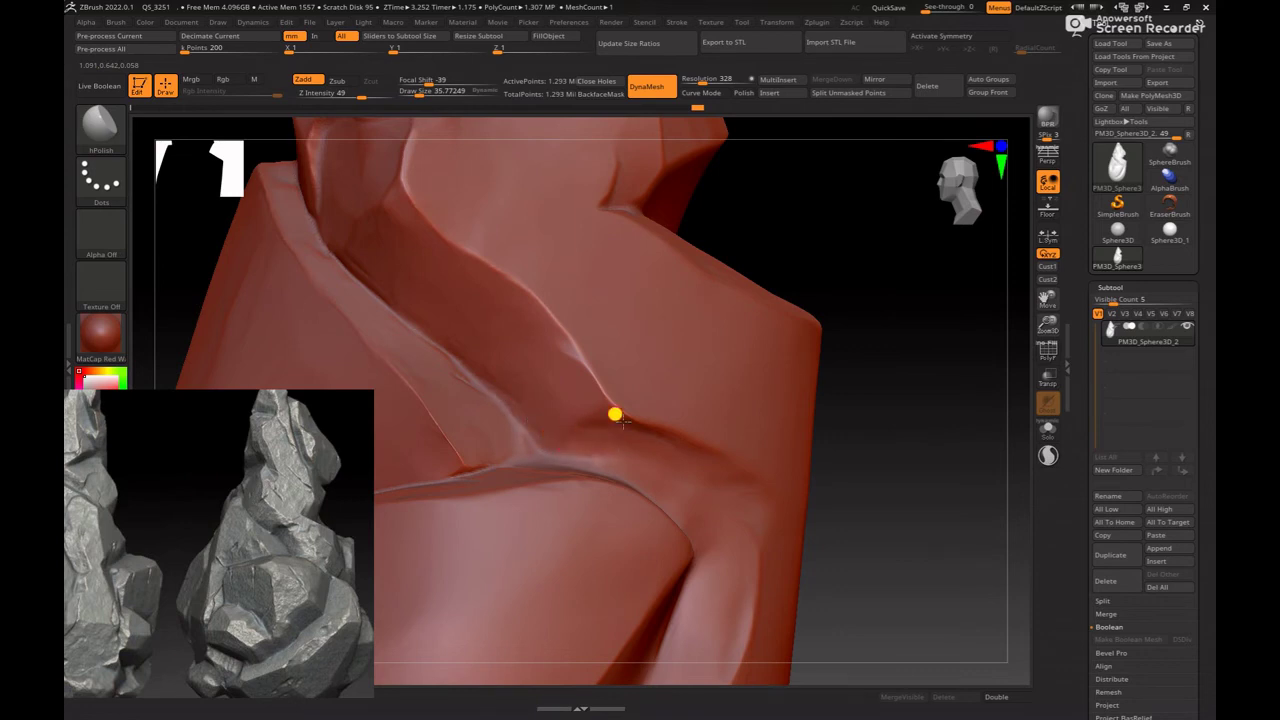
# Step: Raise hPolish draw size to about 65 and frame the whole rock from several angles
pyautogui.press('space')
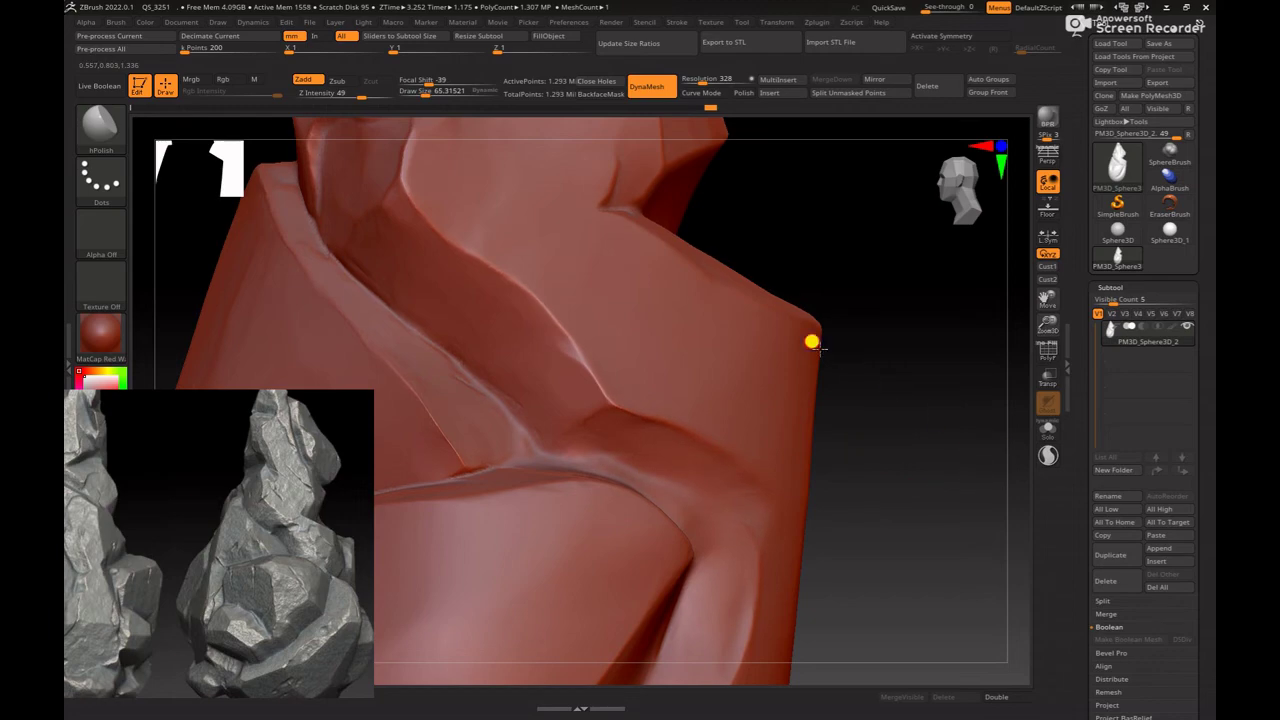
pyautogui.press('f')
pyautogui.moveTo(843, 423); pyautogui.dragTo(960, 446)
pyautogui.press('f')
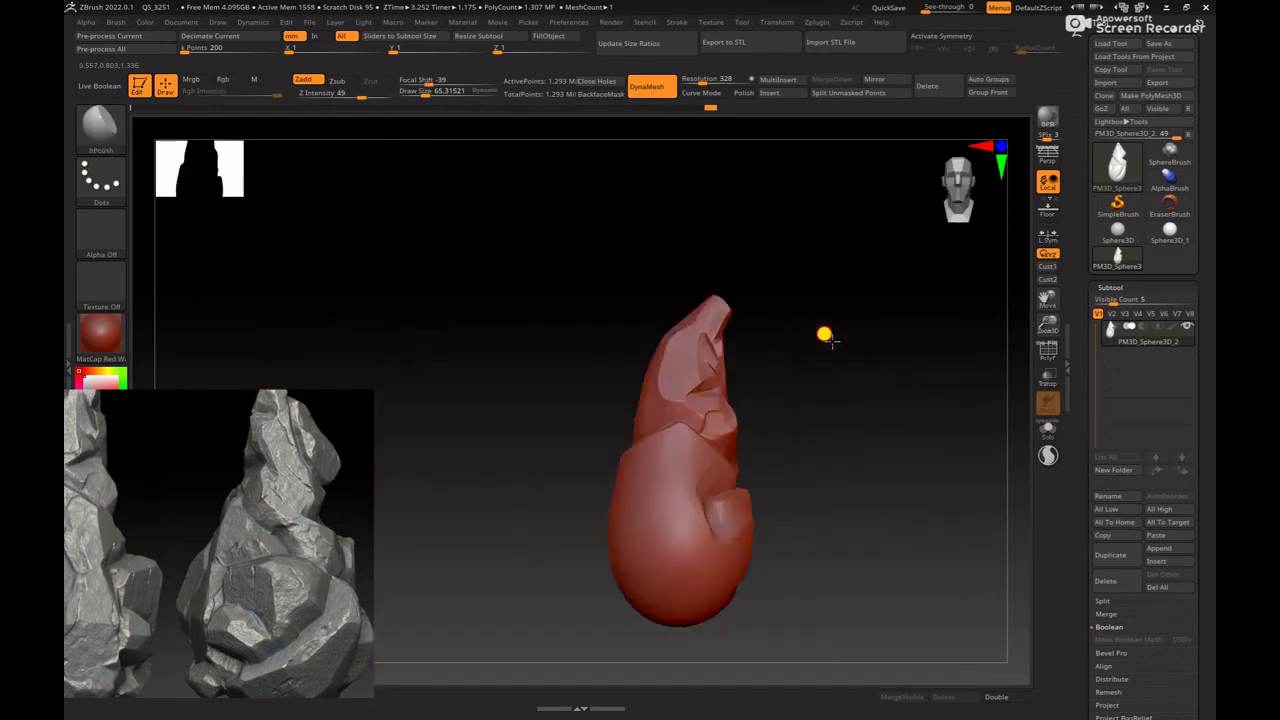
pyautogui.moveTo(823, 331)
pyautogui.mouseDown()
pyautogui.moveTo(937, 497)
pyautogui.moveTo(706, 445)
pyautogui.moveTo(606, 444)
pyautogui.mouseUp()
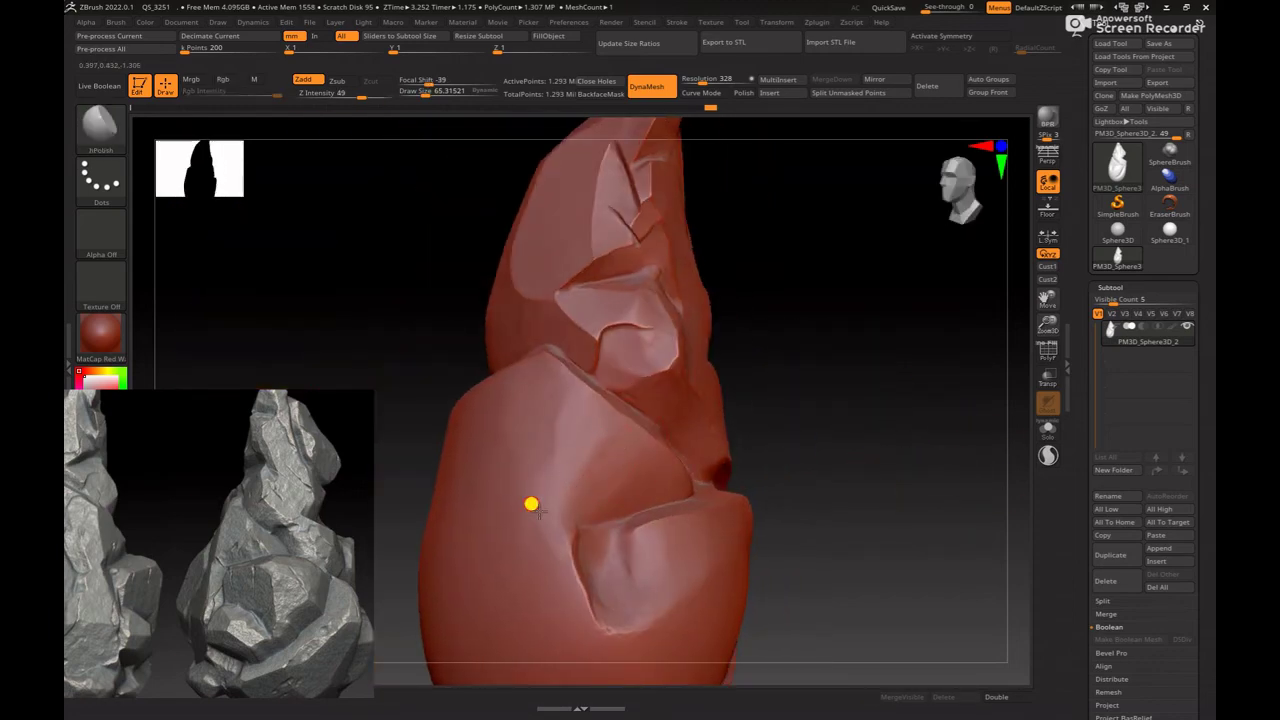
pyautogui.moveTo(763, 377); pyautogui.dragTo(923, 391)
pyautogui.press('f')
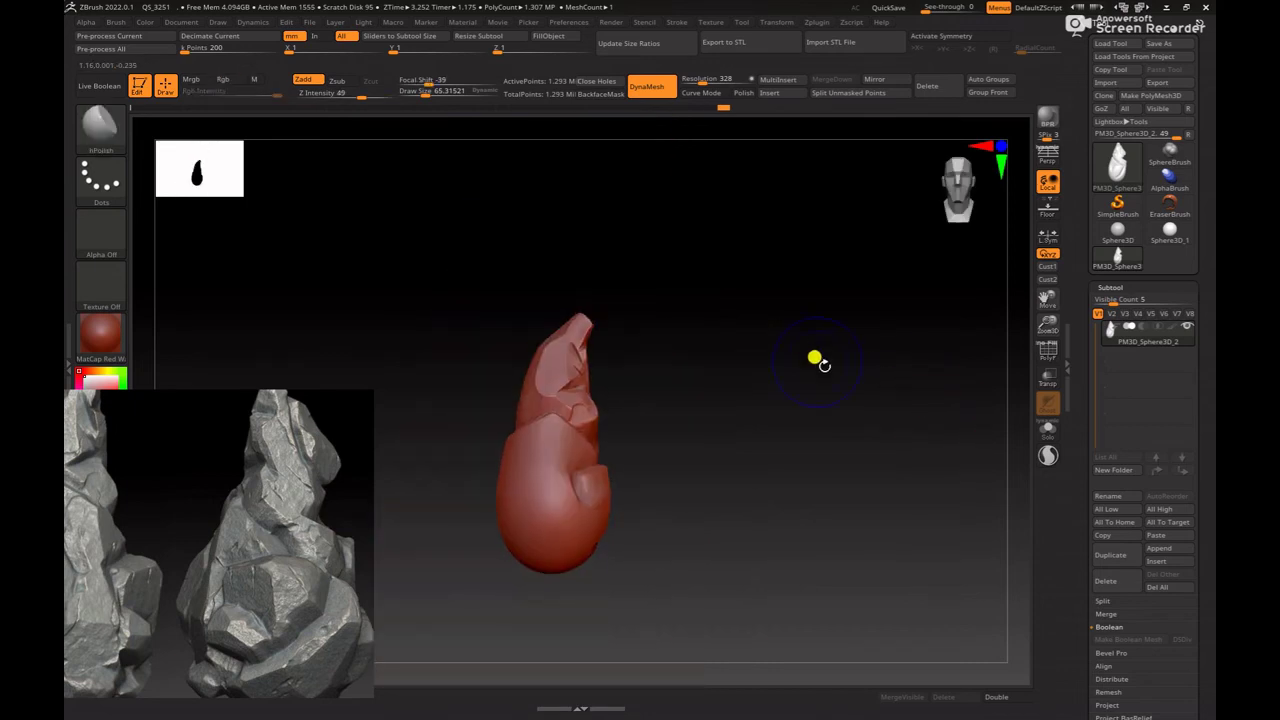
pyautogui.moveTo(817, 360)
pyautogui.mouseDown()
pyautogui.moveTo(776, 371)
pyautogui.moveTo(880, 391)
pyautogui.moveTo(891, 351)
pyautogui.moveTo(883, 374)
pyautogui.moveTo(800, 390)
pyautogui.moveTo(863, 440)
pyautogui.moveTo(560, 520)
pyautogui.mouseUp()
# Step: Zoom and reframe the grey Stylized Rocks reference image beside the sculpt
pyautogui.scroll(-2, 294, 620)
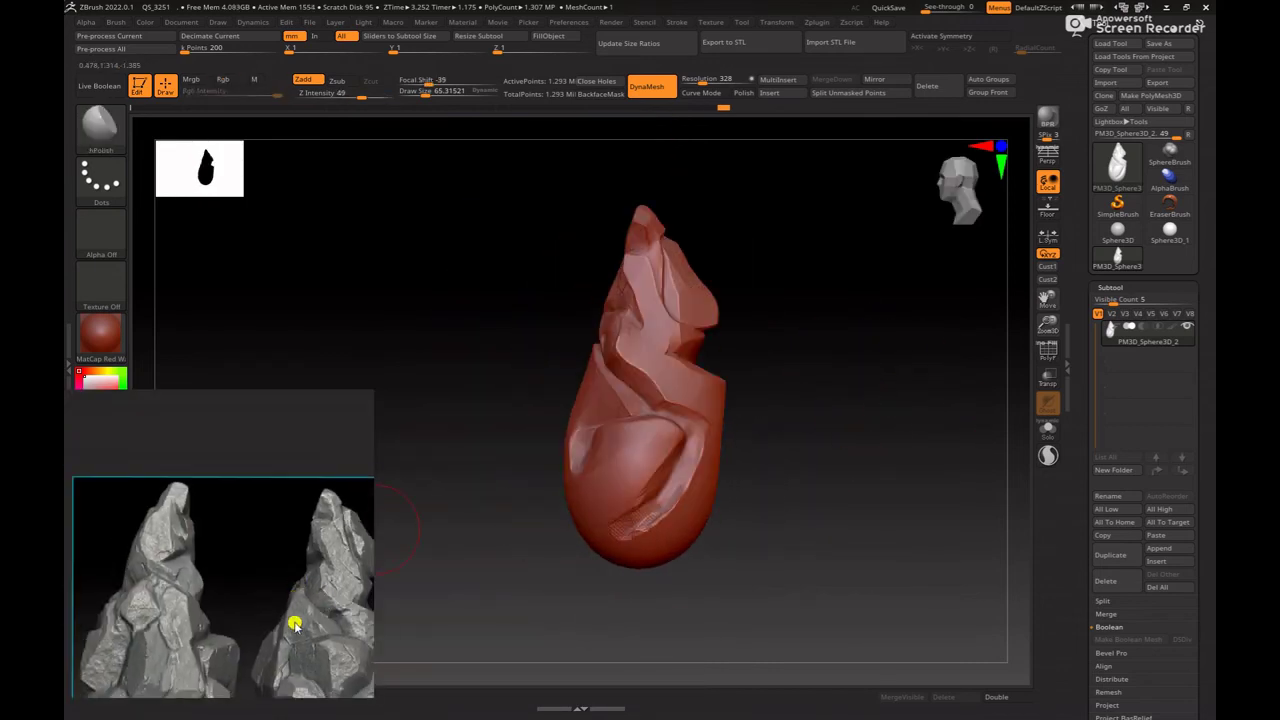
pyautogui.scroll(-2, 288, 556)
pyautogui.scroll(2, 288, 556)
pyautogui.scroll(-1, 286, 531)
pyautogui.scroll(2, 277, 568)
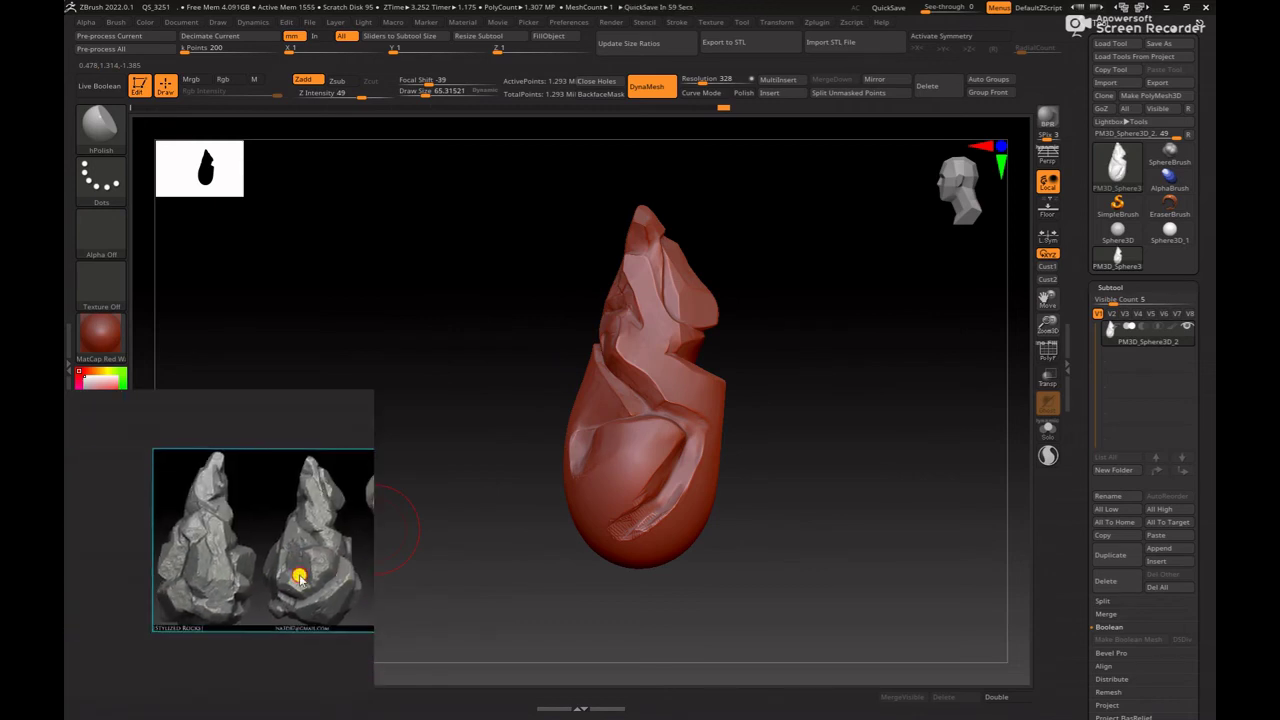
pyautogui.scroll(3, 294, 580)
pyautogui.scroll(-2, 316, 590)
pyautogui.scroll(2, 320, 589)
pyautogui.scroll(-1, 322, 575)
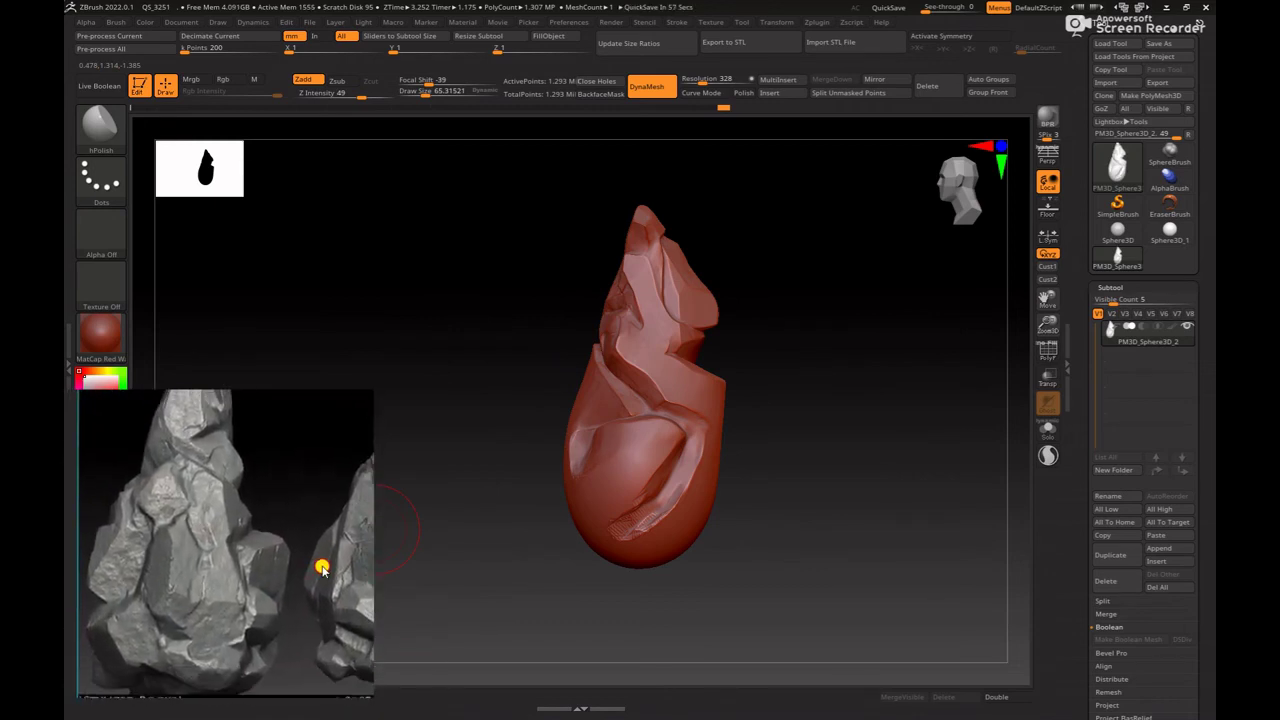
pyautogui.scroll(-1, 323, 566)
pyautogui.moveTo(860, 510)
pyautogui.mouseDown()
pyautogui.moveTo(900, 483)
pyautogui.moveTo(834, 391)
pyautogui.moveTo(817, 514)
pyautogui.moveTo(852, 508)
pyautogui.moveTo(846, 529)
pyautogui.moveTo(866, 409)
pyautogui.moveTo(346, 491)
pyautogui.mouseUp()
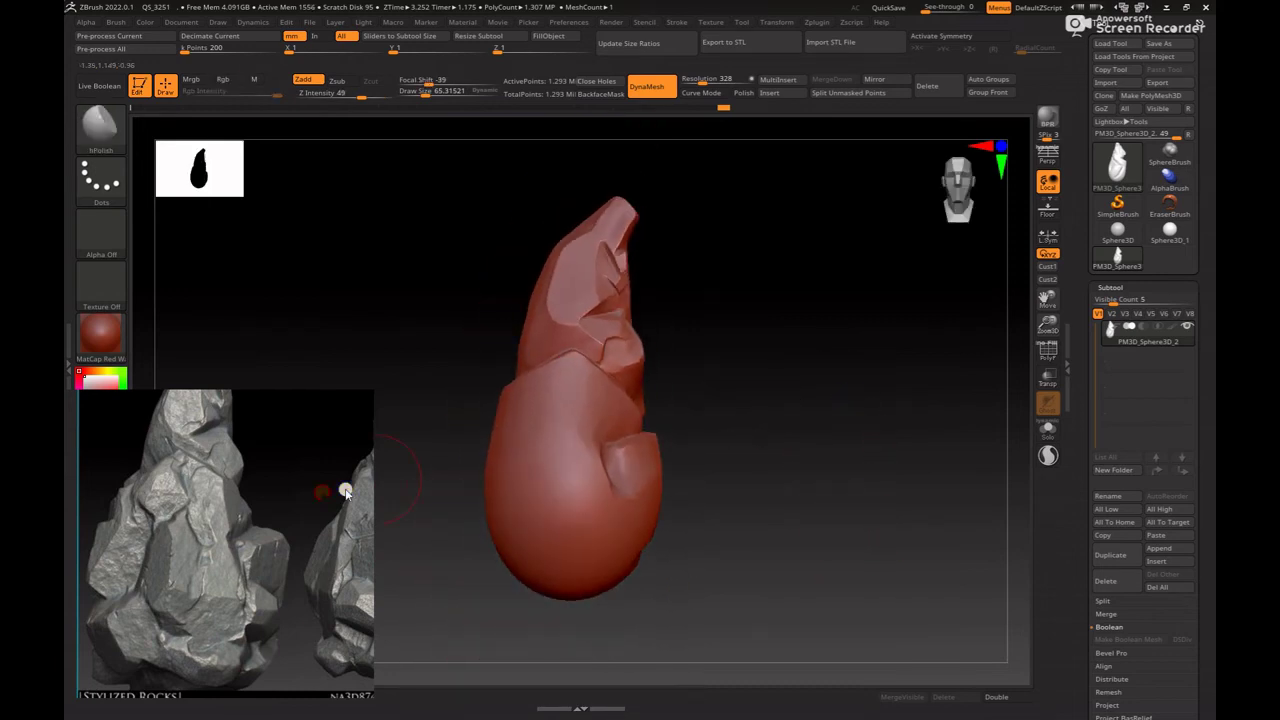
pyautogui.scroll(-2, 360, 583)
pyautogui.scroll(-2, 360, 583)
pyautogui.scroll(1, 343, 591)
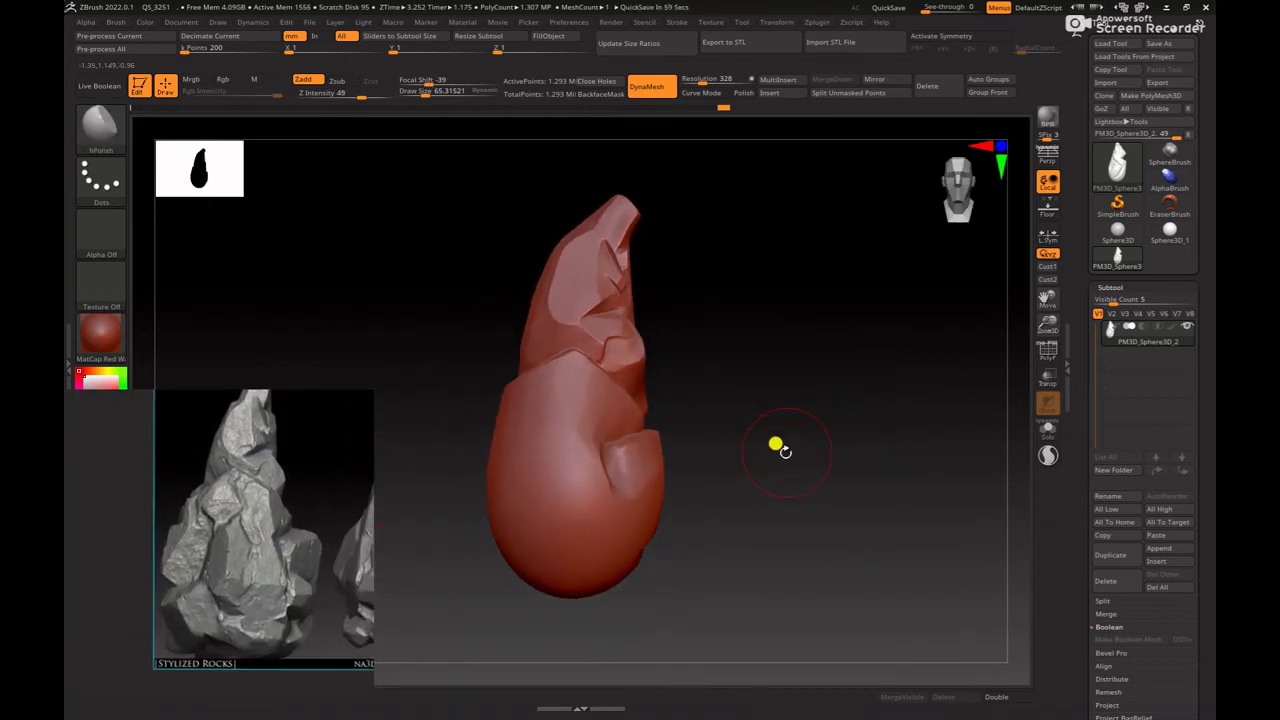
pyautogui.moveTo(777, 446)
pyautogui.mouseDown()
pyautogui.moveTo(834, 467)
pyautogui.moveTo(843, 437)
pyautogui.moveTo(820, 389)
pyautogui.moveTo(837, 486)
pyautogui.moveTo(802, 433)
pyautogui.moveTo(803, 451)
pyautogui.moveTo(769, 434)
pyautogui.moveTo(903, 471)
pyautogui.moveTo(866, 453)
pyautogui.moveTo(551, 417)
pyautogui.mouseUp()
# Step: Polish the lower lip beneath the crease with hPolish
pyautogui.press('b')
pyautogui.press('Escape')
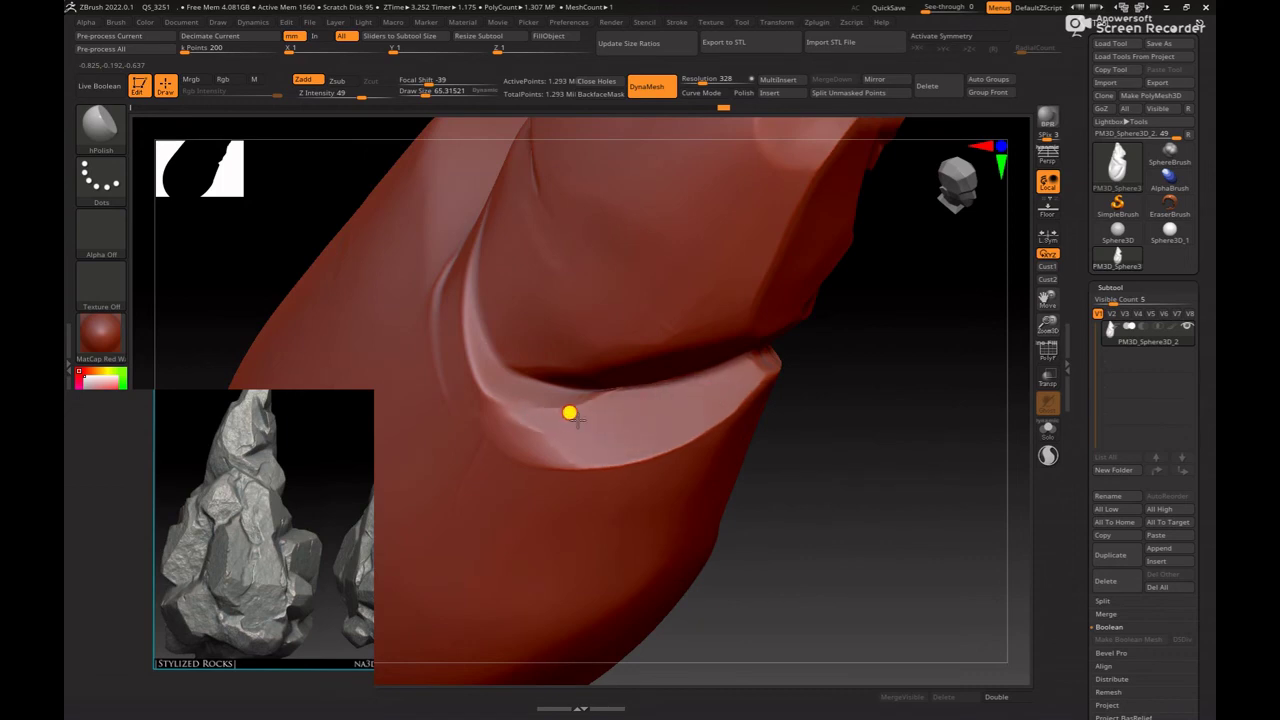
pyautogui.moveTo(515, 422); pyautogui.dragTo(593, 407)
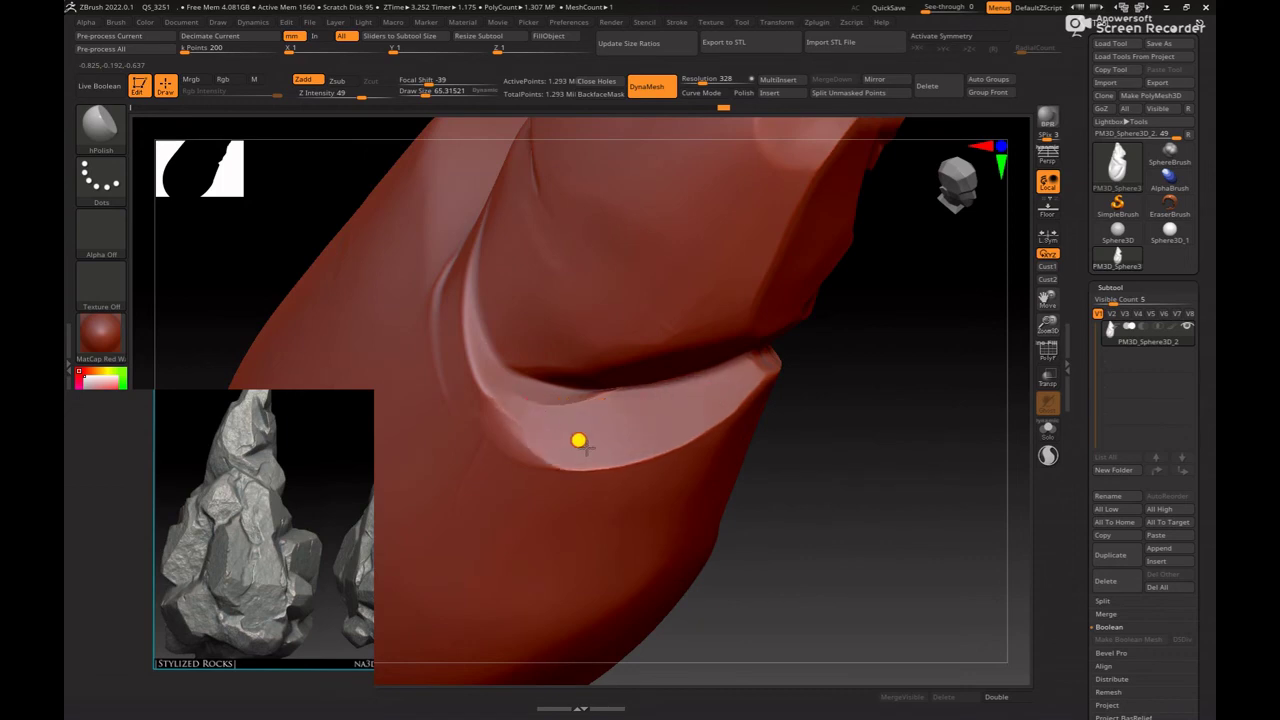
pyautogui.moveTo(934, 466)
pyautogui.keyDown('alt'); pyautogui.mouseDown()
pyautogui.moveTo(891, 457)
pyautogui.moveTo(840, 380)
pyautogui.moveTo(966, 567)
pyautogui.mouseUp(); pyautogui.keyUp('alt')
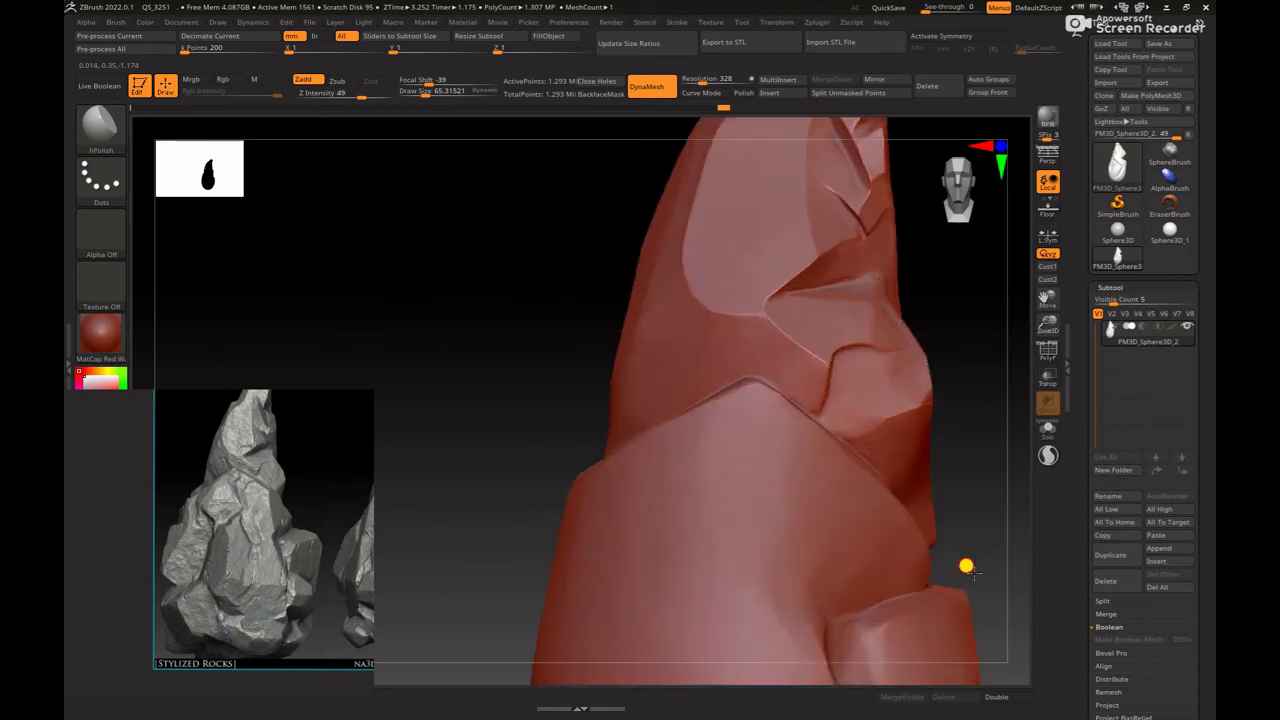
pyautogui.moveTo(1029, 509)
pyautogui.mouseDown()
pyautogui.moveTo(966, 449)
pyautogui.moveTo(677, 458)
pyautogui.mouseUp()
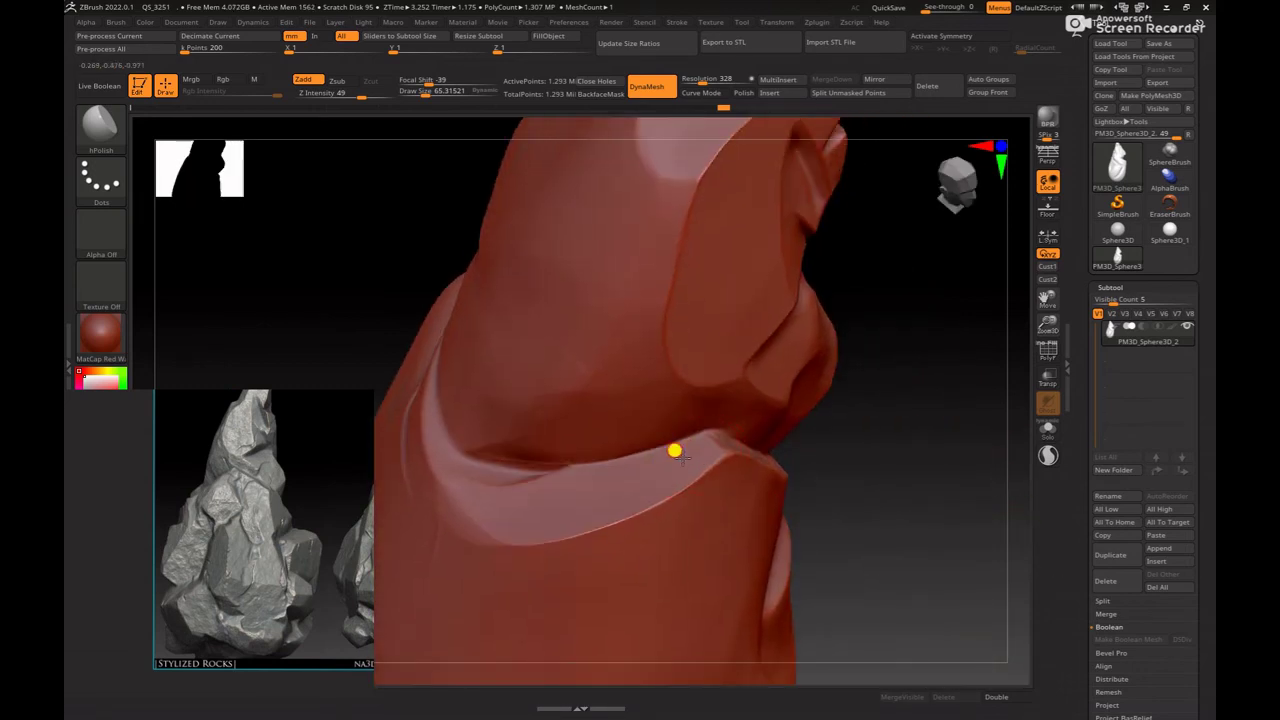
pyautogui.moveTo(950, 460)
pyautogui.mouseDown()
pyautogui.moveTo(954, 406)
pyautogui.moveTo(994, 417)
pyautogui.moveTo(914, 406)
pyautogui.moveTo(834, 420)
pyautogui.moveTo(849, 400)
pyautogui.moveTo(866, 457)
pyautogui.moveTo(874, 411)
pyautogui.moveTo(913, 467)
pyautogui.moveTo(371, 491)
pyautogui.mouseUp()
# Step: Compare the upright rock with the reference, spinning the sculpt and panning the picture
pyautogui.scroll(2, 371, 491)
pyautogui.scroll(2, 266, 620)
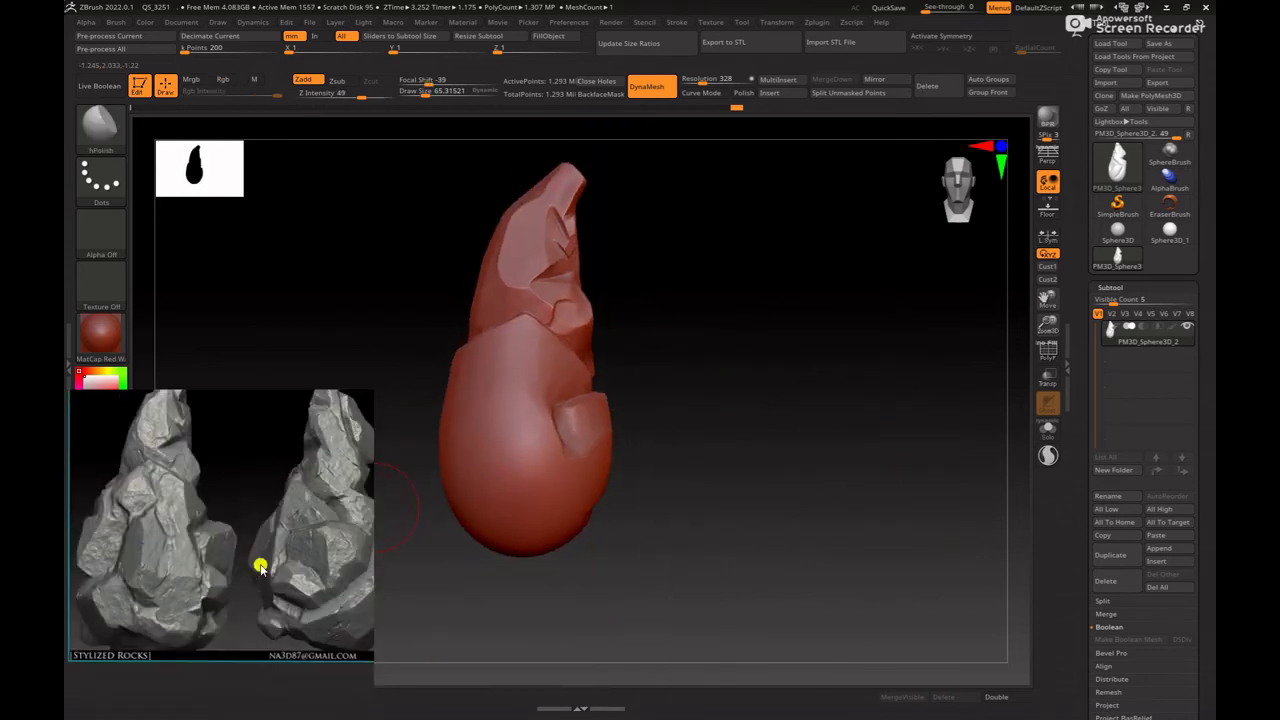
pyautogui.scroll(1, 257, 566)
pyautogui.moveTo(752, 489)
pyautogui.mouseDown()
pyautogui.moveTo(791, 463)
pyautogui.moveTo(806, 494)
pyautogui.moveTo(820, 449)
pyautogui.moveTo(849, 506)
pyautogui.mouseUp()
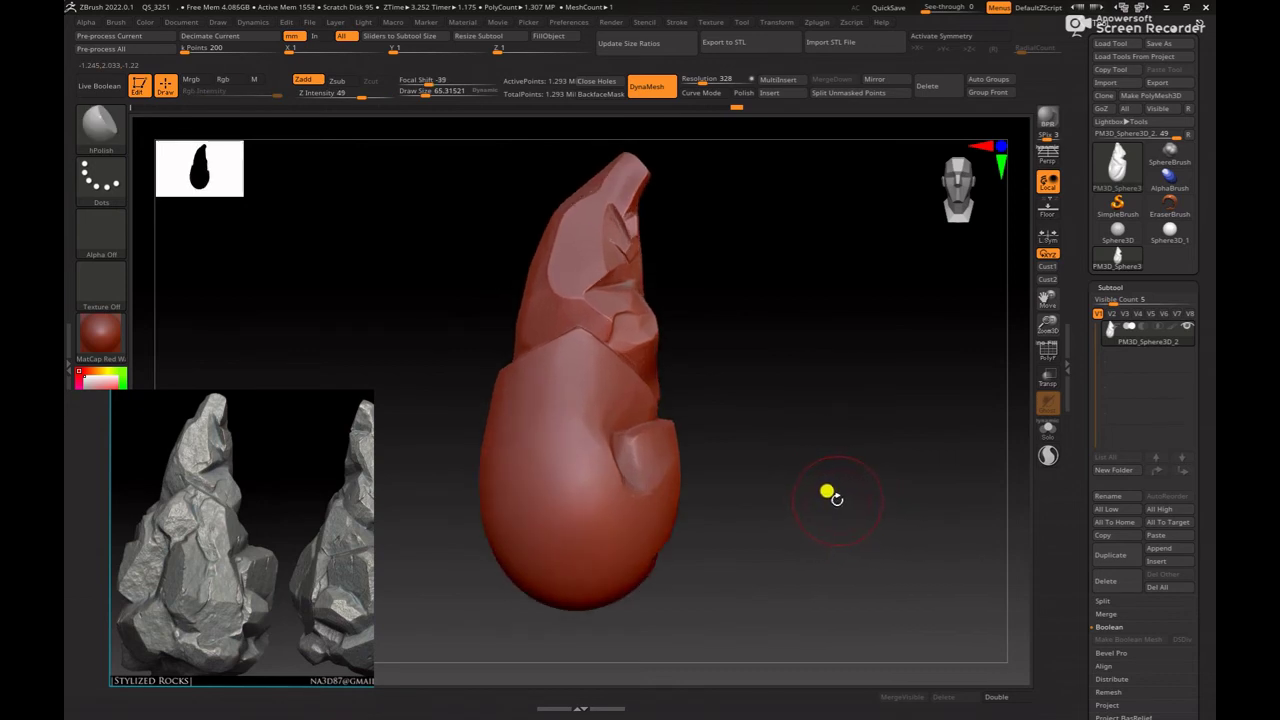
pyautogui.scroll(2, 183, 563)
pyautogui.moveTo(183, 563); pyautogui.dragTo(246, 574)
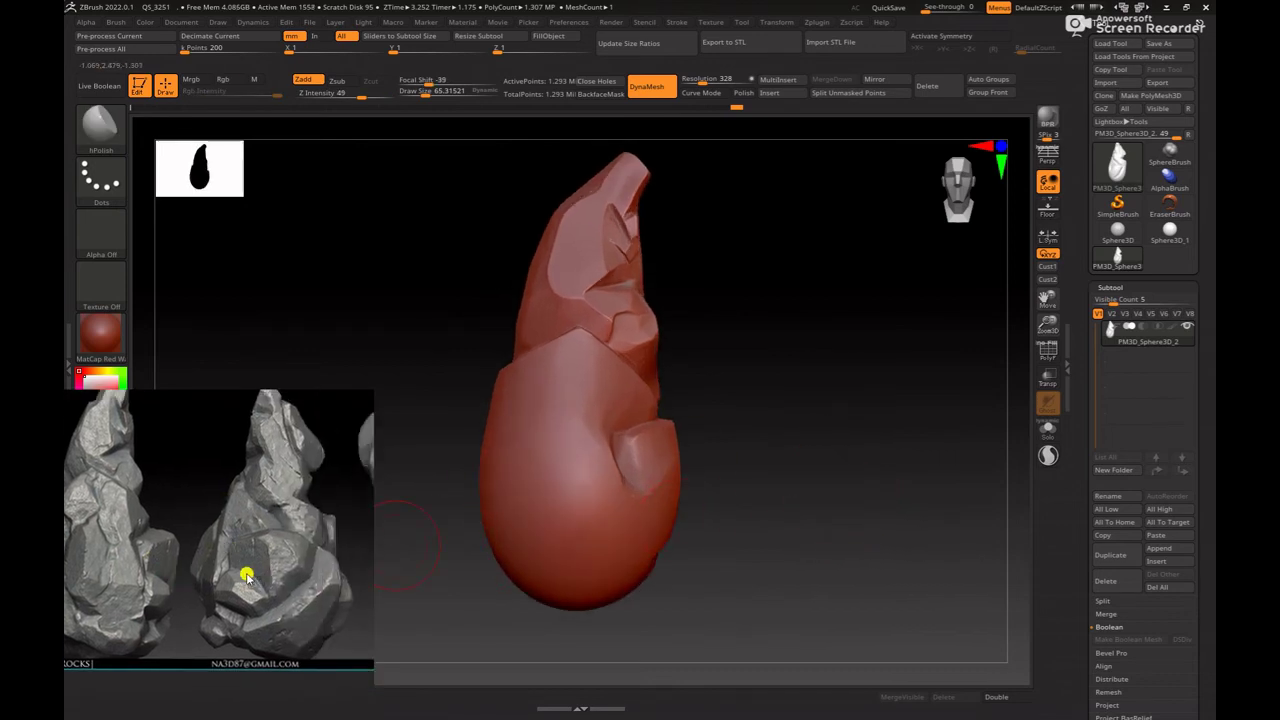
pyautogui.scroll(-2, 300, 603)
pyautogui.moveTo(870, 435)
pyautogui.mouseDown()
pyautogui.moveTo(803, 460)
pyautogui.moveTo(894, 517)
pyautogui.moveTo(757, 494)
pyautogui.moveTo(871, 496)
pyautogui.moveTo(777, 466)
pyautogui.moveTo(883, 503)
pyautogui.moveTo(837, 580)
pyautogui.mouseUp()
# Step: Orbit around the rock and shrink the brush to about 77
pyautogui.press('b')
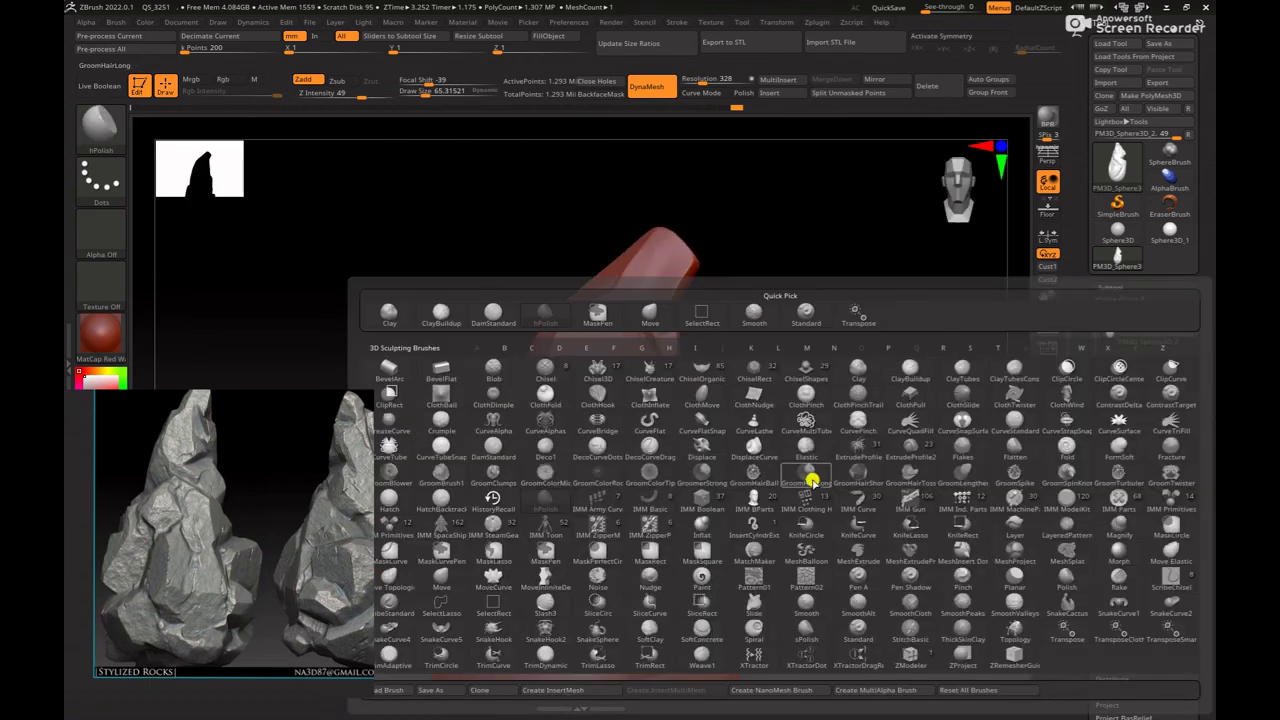
pyautogui.press('Escape')
pyautogui.moveTo(826, 443)
pyautogui.mouseDown()
pyautogui.moveTo(797, 426)
pyautogui.moveTo(510, 450)
pyautogui.moveTo(786, 423)
pyautogui.moveTo(613, 521)
pyautogui.mouseUp()
pyautogui.press('space')
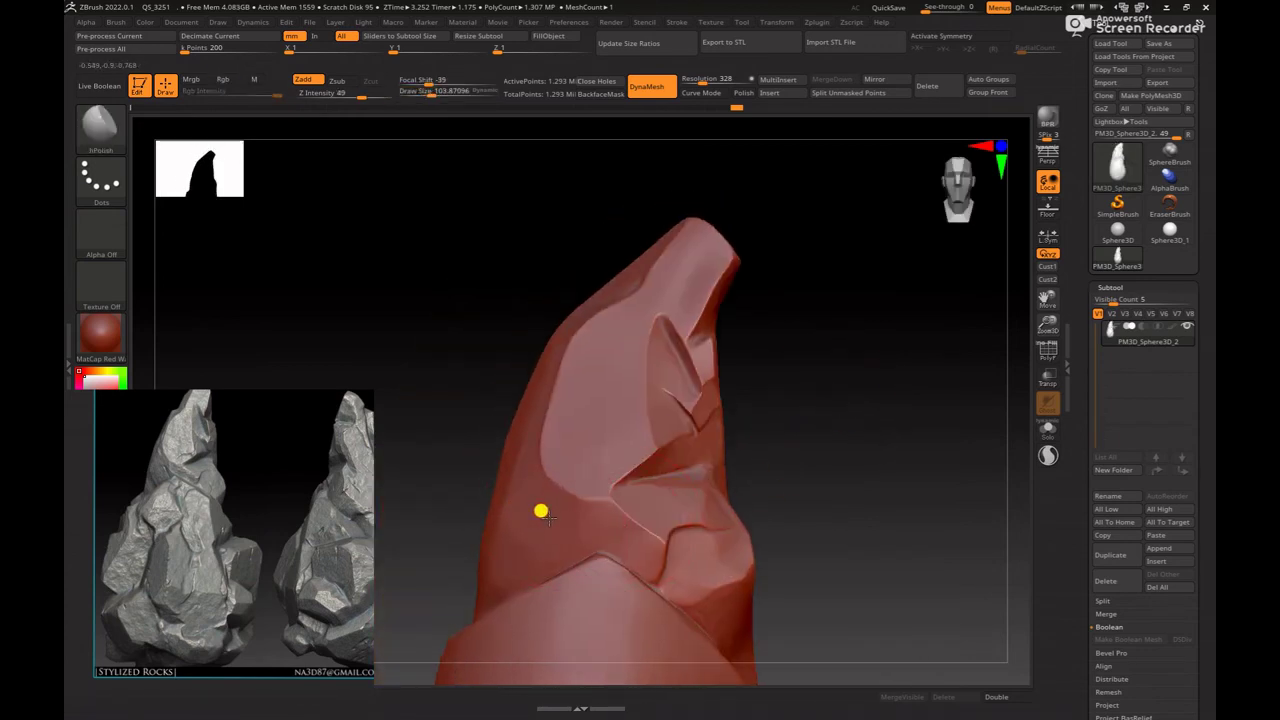
pyautogui.press('[')
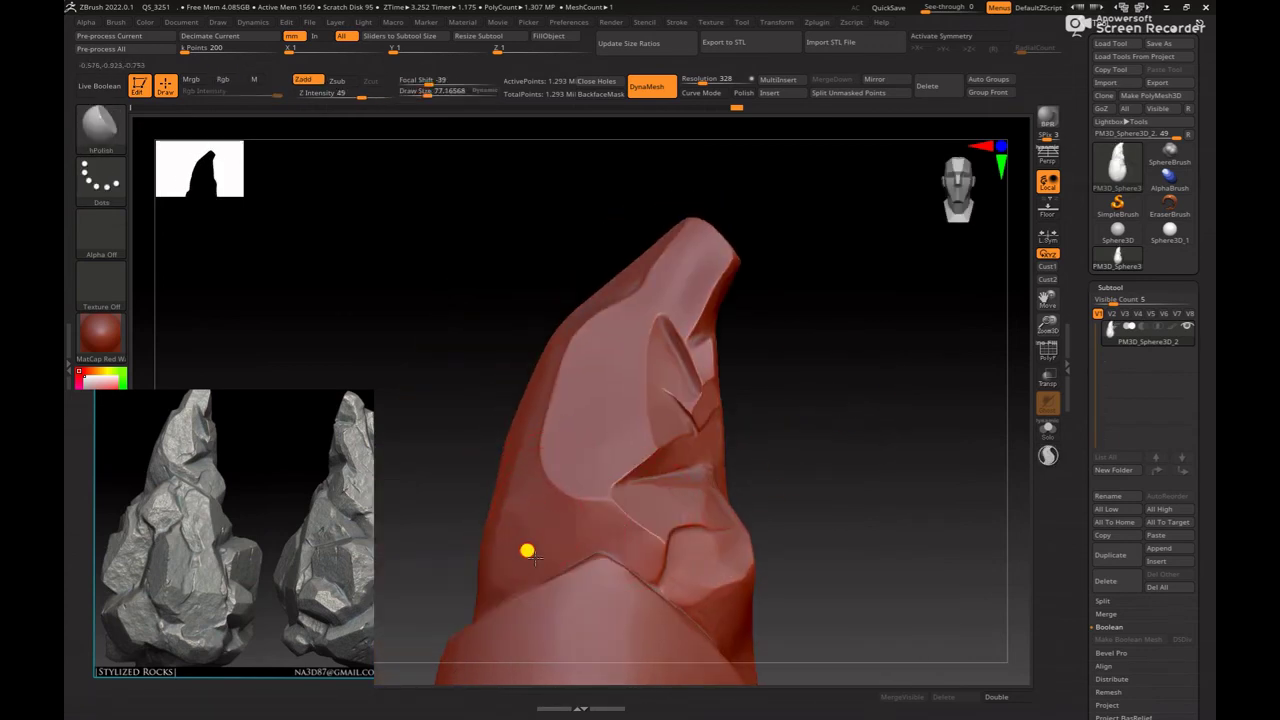
pyautogui.moveTo(527, 551)
pyautogui.mouseDown()
pyautogui.moveTo(686, 420)
pyautogui.moveTo(483, 465)
pyautogui.mouseUp()
pyautogui.press('space')
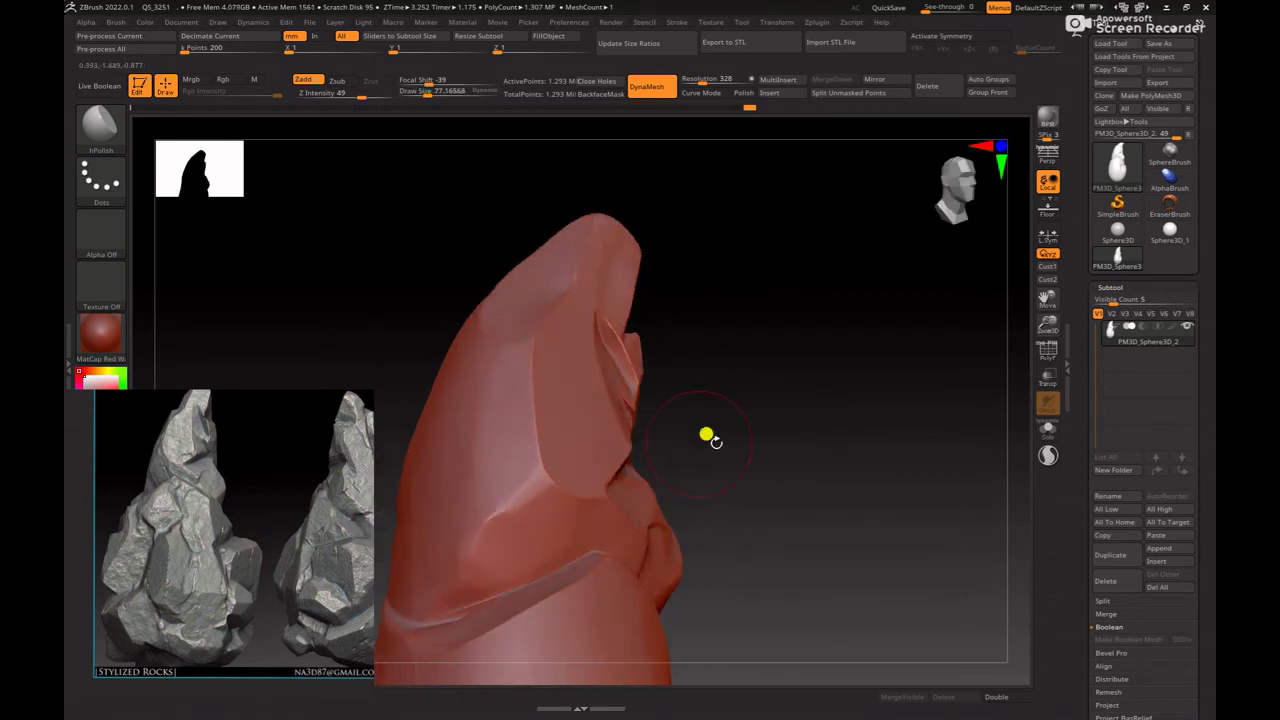
pyautogui.moveTo(706, 434); pyautogui.dragTo(509, 487)
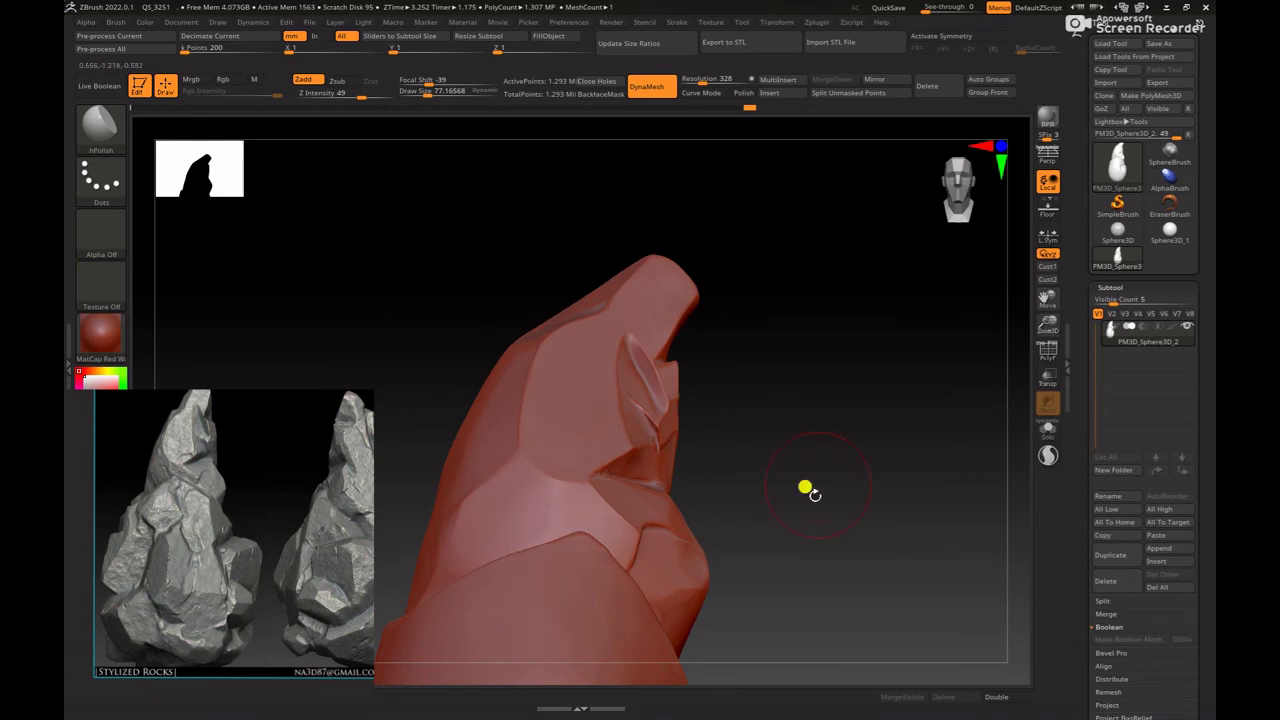
pyautogui.moveTo(808, 486)
pyautogui.mouseDown()
pyautogui.moveTo(803, 437)
pyautogui.moveTo(843, 472)
pyautogui.mouseUp()
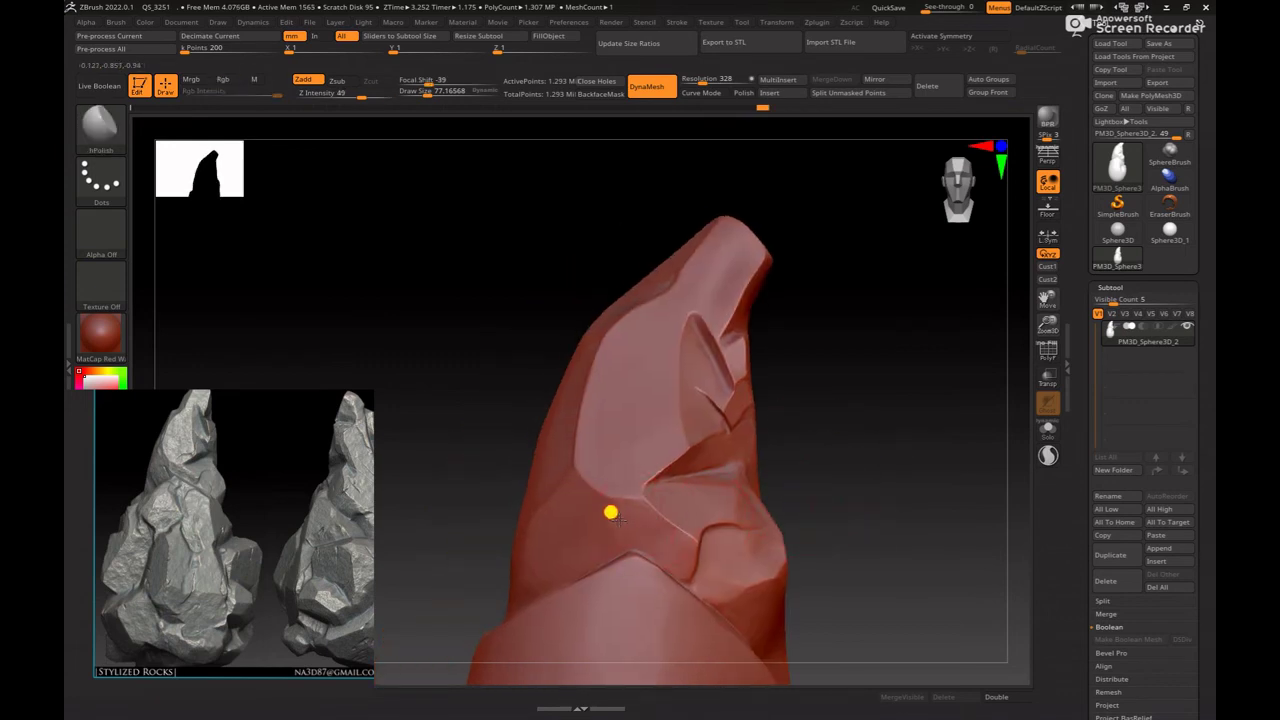
# Step: Resize the brush to about 73, face the front and carve a crease into the rock
pyautogui.press('[')
pyautogui.moveTo(666, 514); pyautogui.dragTo(545, 531)
pyautogui.press('space')
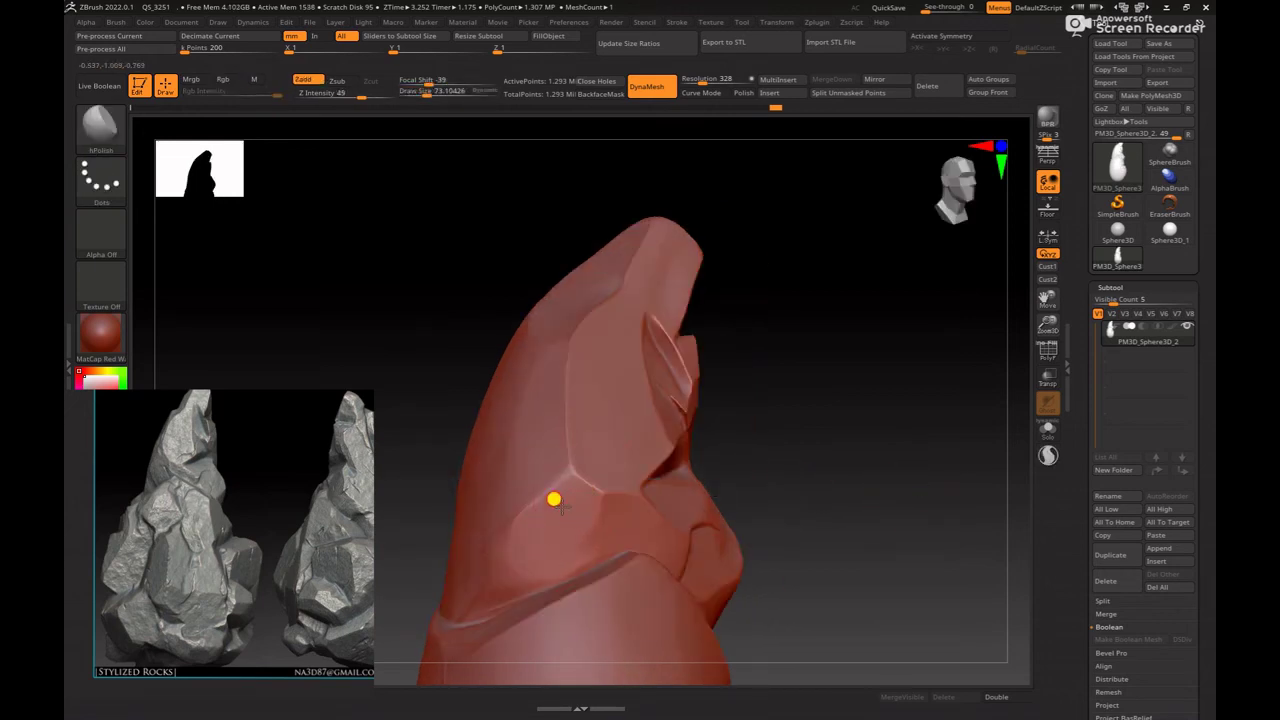
pyautogui.moveTo(748, 442)
pyautogui.mouseDown()
pyautogui.moveTo(854, 497)
pyautogui.moveTo(691, 527)
pyautogui.mouseUp()
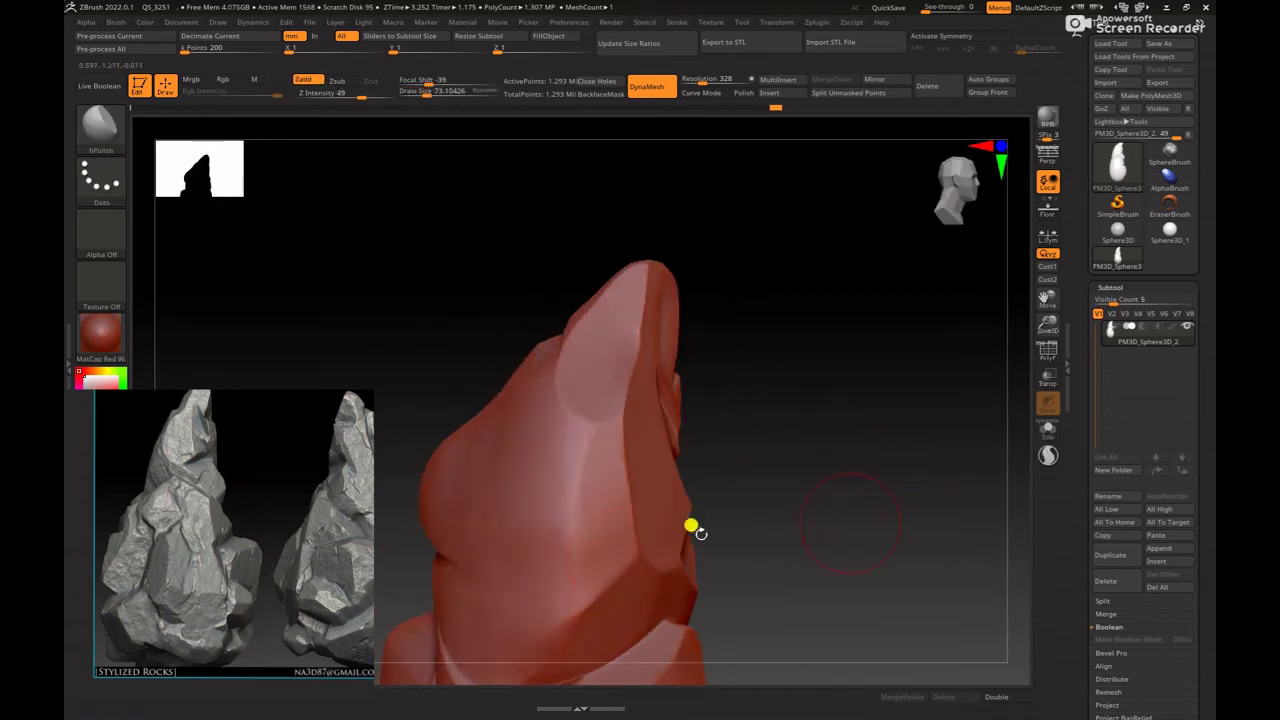
pyautogui.moveTo(727, 440)
pyautogui.mouseDown()
pyautogui.moveTo(686, 523)
pyautogui.moveTo(846, 446)
pyautogui.moveTo(843, 434)
pyautogui.moveTo(774, 469)
pyautogui.moveTo(949, 431)
pyautogui.moveTo(906, 540)
pyautogui.moveTo(937, 603)
pyautogui.moveTo(703, 401)
pyautogui.mouseUp()
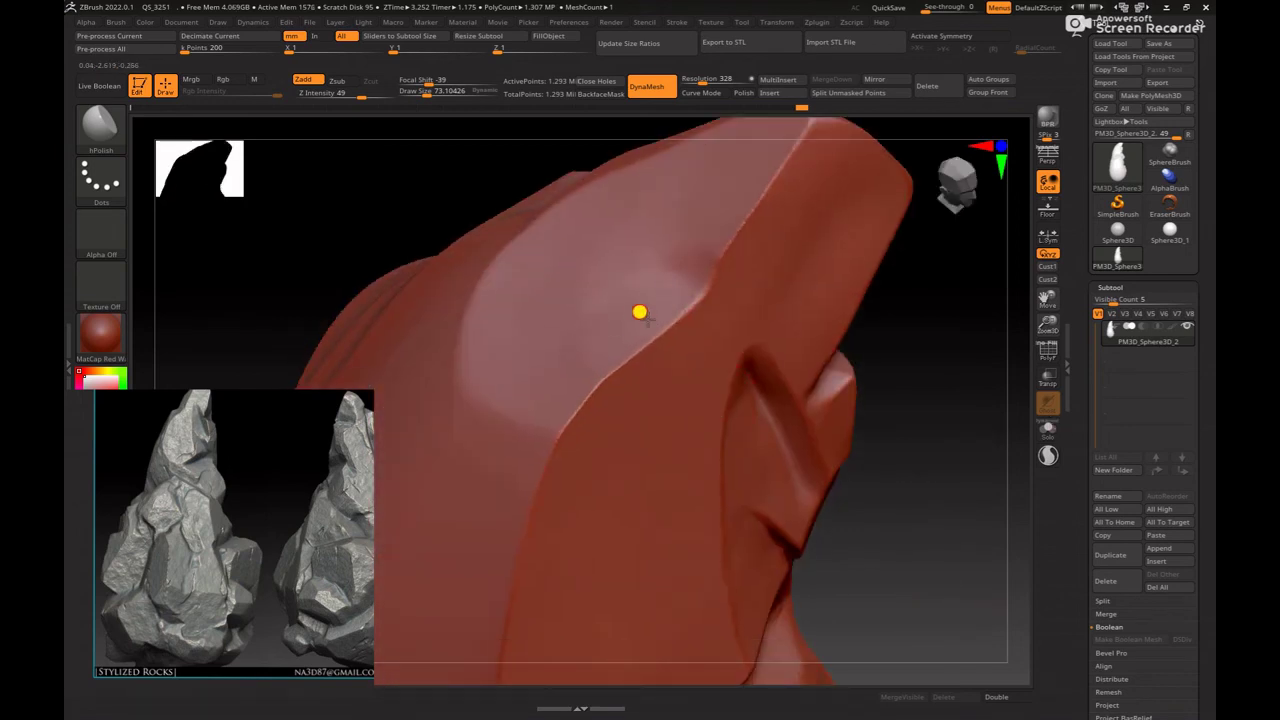
pyautogui.moveTo(727, 300)
pyautogui.keyDown('alt'); pyautogui.mouseDown()
pyautogui.moveTo(646, 381)
pyautogui.moveTo(877, 423)
pyautogui.mouseUp(); pyautogui.keyUp('alt')
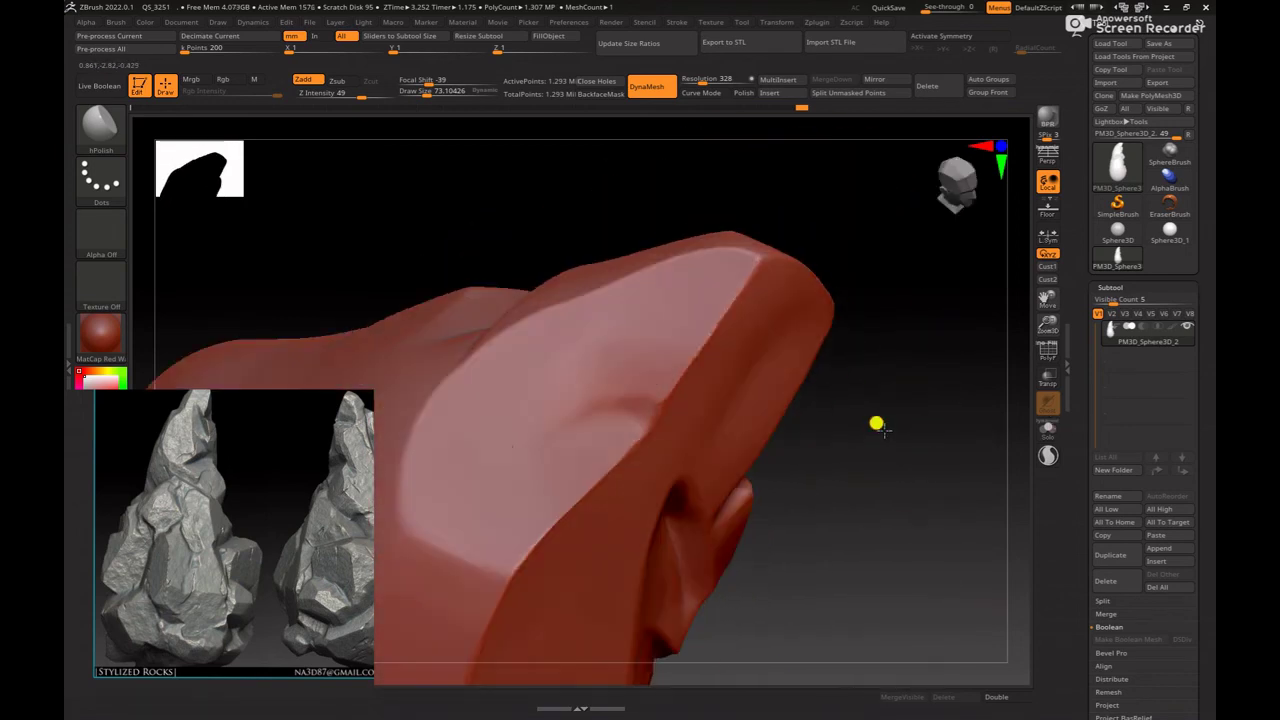
pyautogui.moveTo(558, 388)
pyautogui.mouseDown()
pyautogui.moveTo(602, 366)
pyautogui.moveTo(563, 411)
pyautogui.mouseUp()
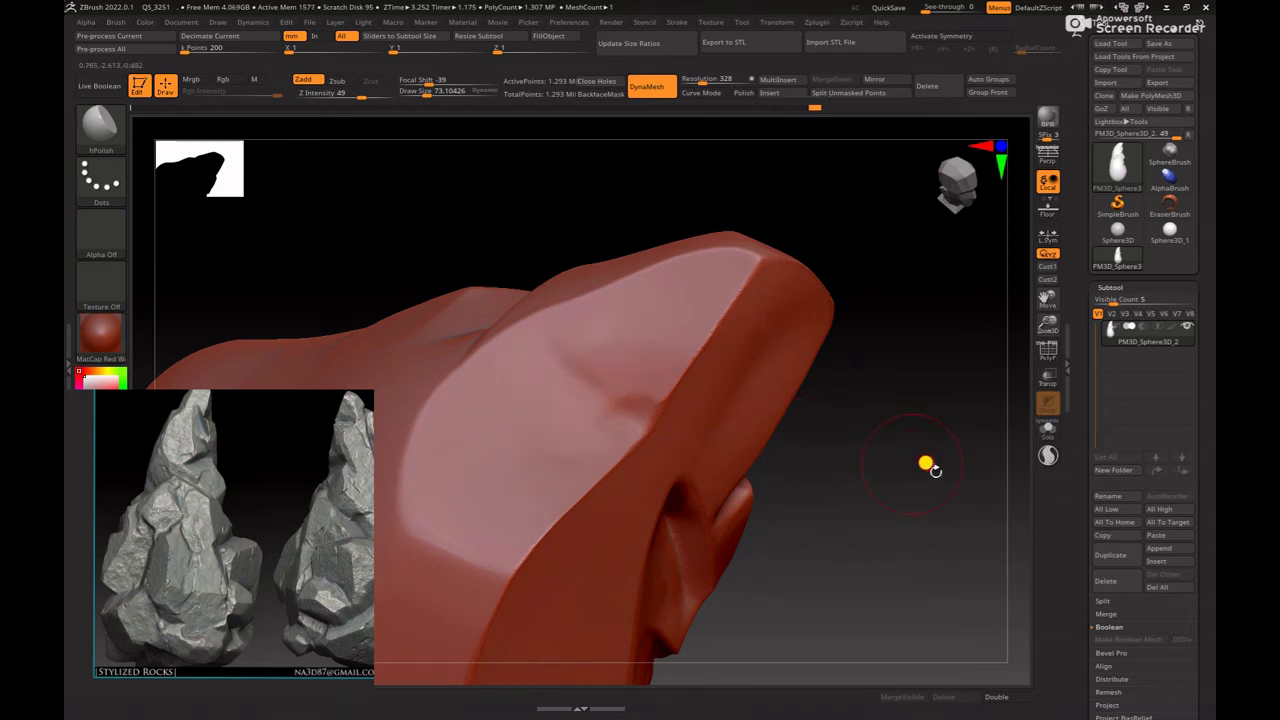
# Step: Switch to the Move brush at draw size about 90 and push the upper planes
pyautogui.moveTo(926, 464)
pyautogui.mouseDown()
pyautogui.moveTo(754, 343)
pyautogui.moveTo(524, 407)
pyautogui.moveTo(537, 386)
pyautogui.mouseUp()
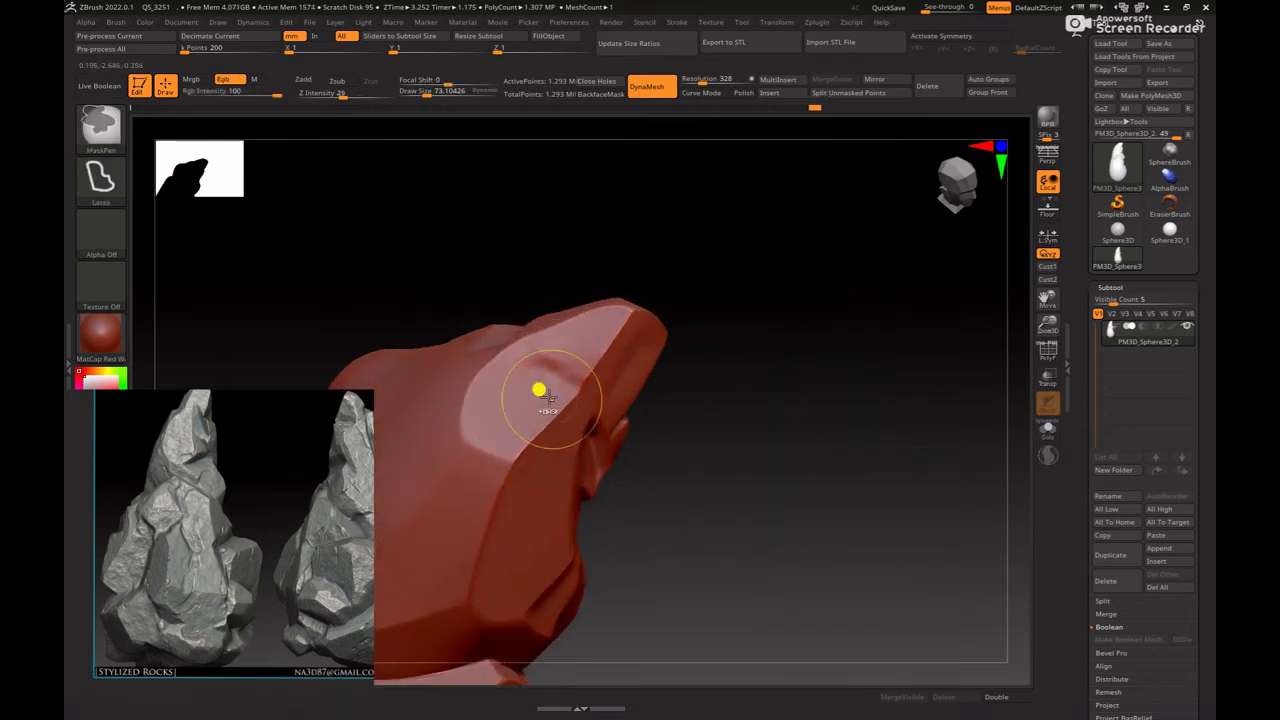
pyautogui.press('space')
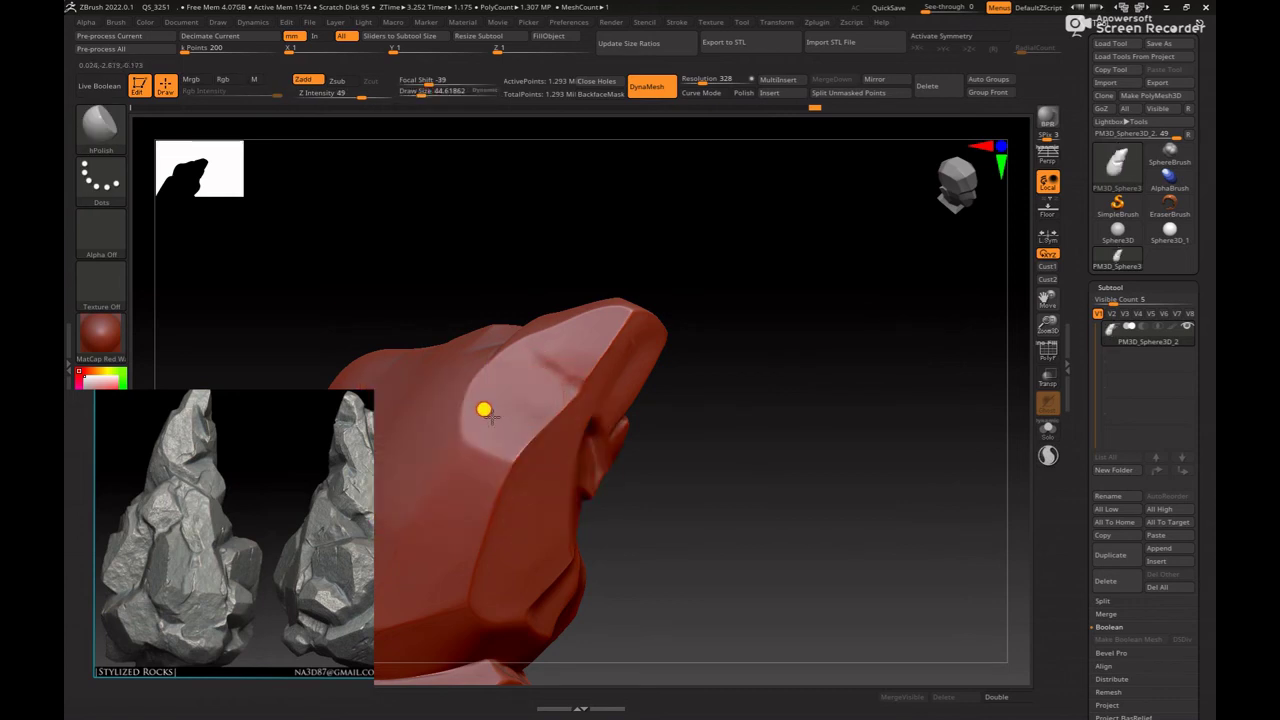
pyautogui.moveTo(720, 410)
pyautogui.mouseDown()
pyautogui.moveTo(823, 403)
pyautogui.moveTo(877, 417)
pyautogui.moveTo(726, 346)
pyautogui.moveTo(880, 458)
pyautogui.moveTo(894, 486)
pyautogui.mouseUp()
pyautogui.press('b')
pyautogui.press('m')
pyautogui.press('v')
pyautogui.press('b')
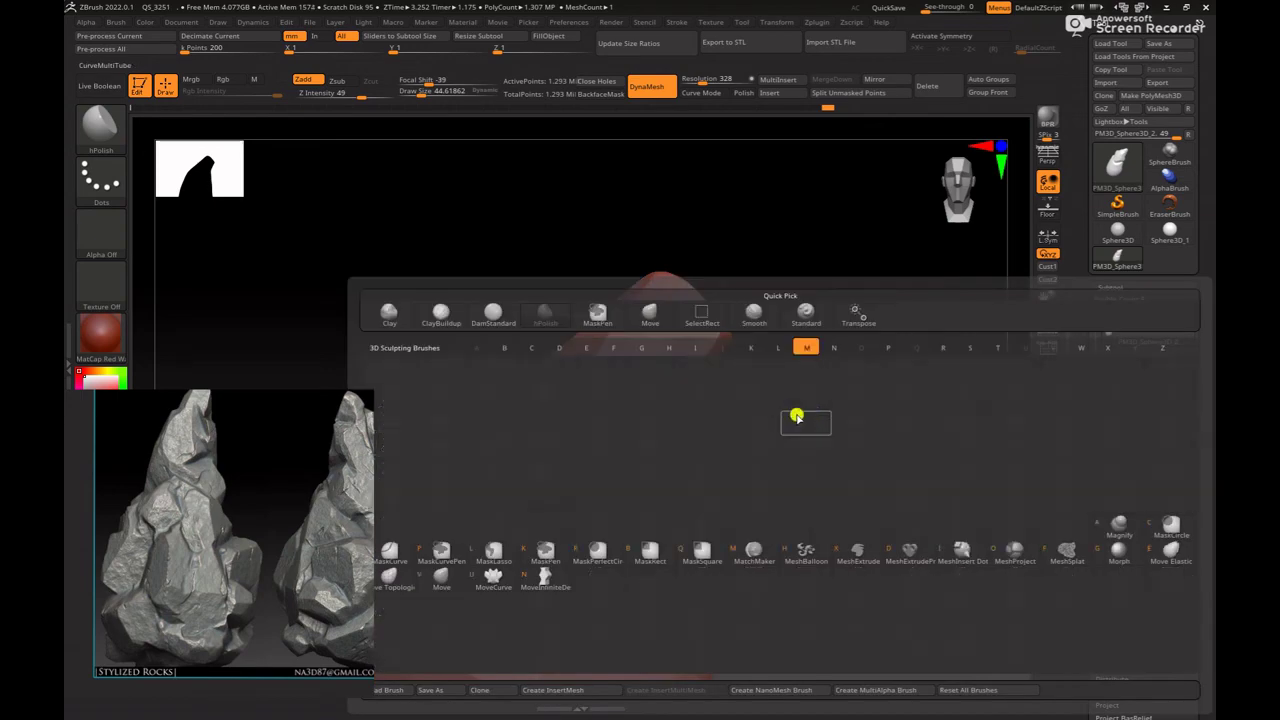
pyautogui.press('space')
pyautogui.moveTo(566, 370); pyautogui.dragTo(541, 388)
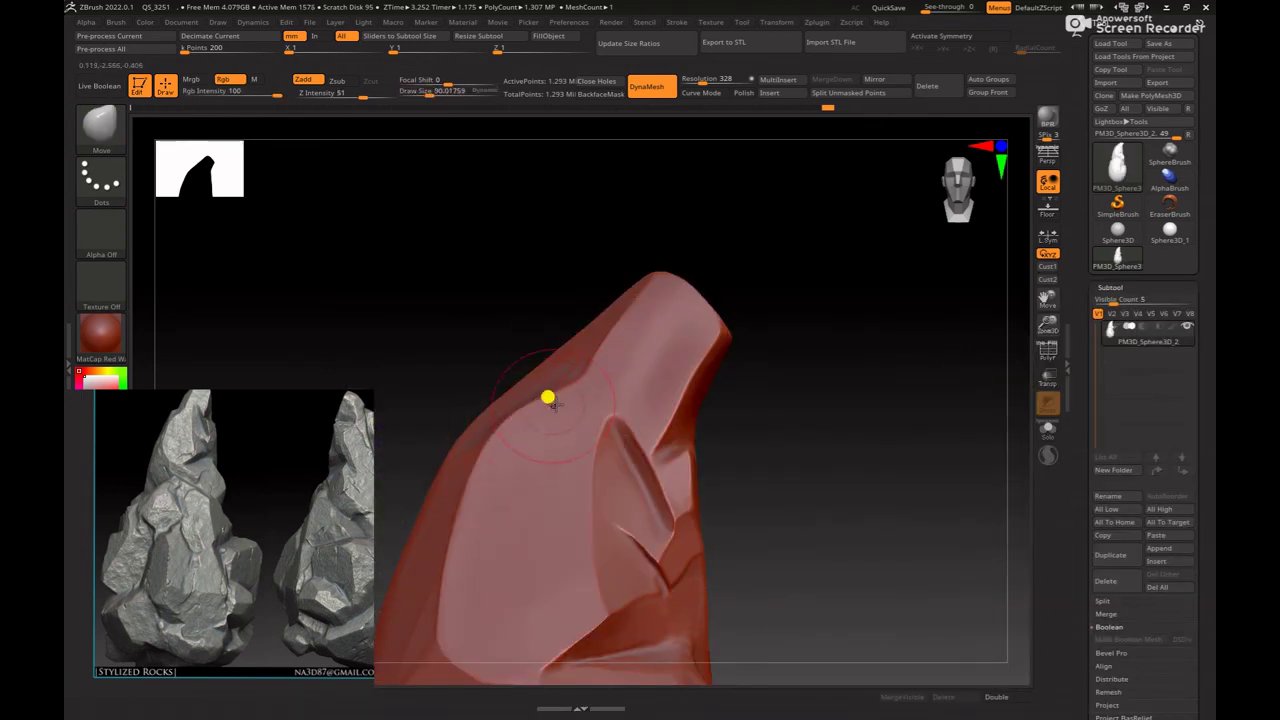
# Step: Switch back to hPolish and flatten the upper side faces into broader planes
pyautogui.press('b')
pyautogui.press('h')
pyautogui.press('p')
pyautogui.press('space')
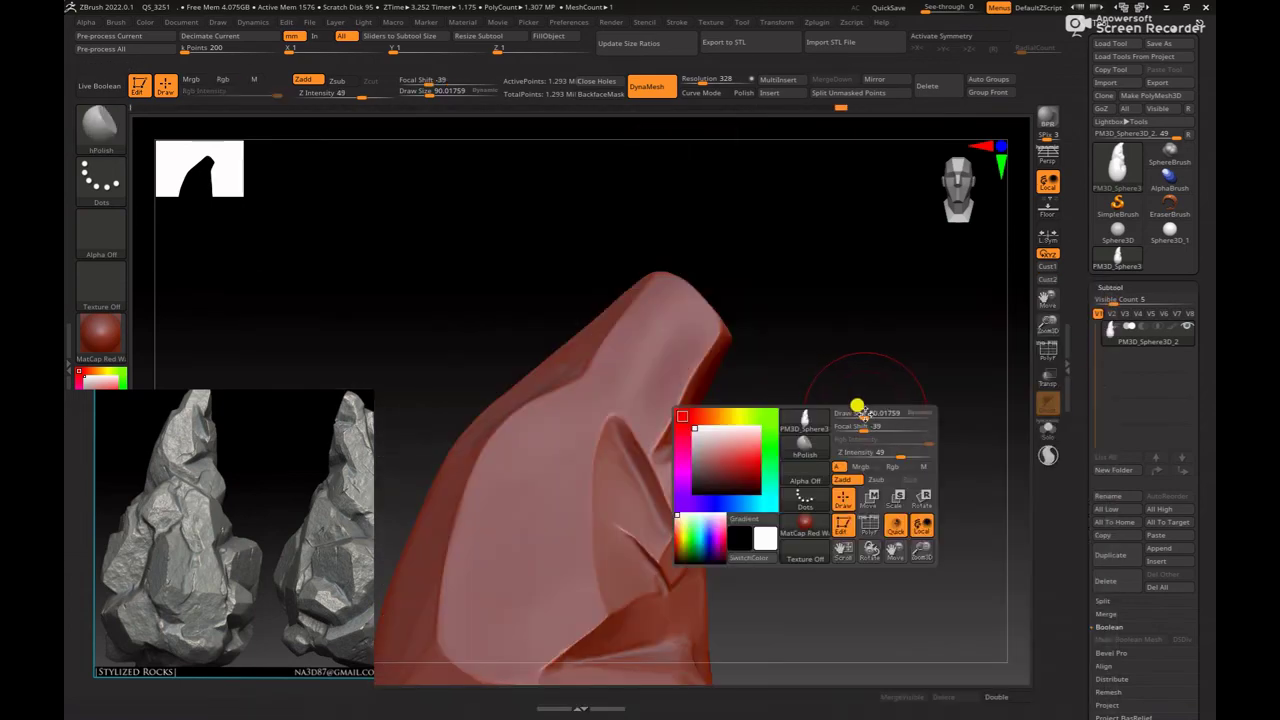
pyautogui.moveTo(857, 409)
pyautogui.mouseDown()
pyautogui.moveTo(880, 478)
pyautogui.moveTo(611, 417)
pyautogui.moveTo(584, 427)
pyautogui.mouseUp()
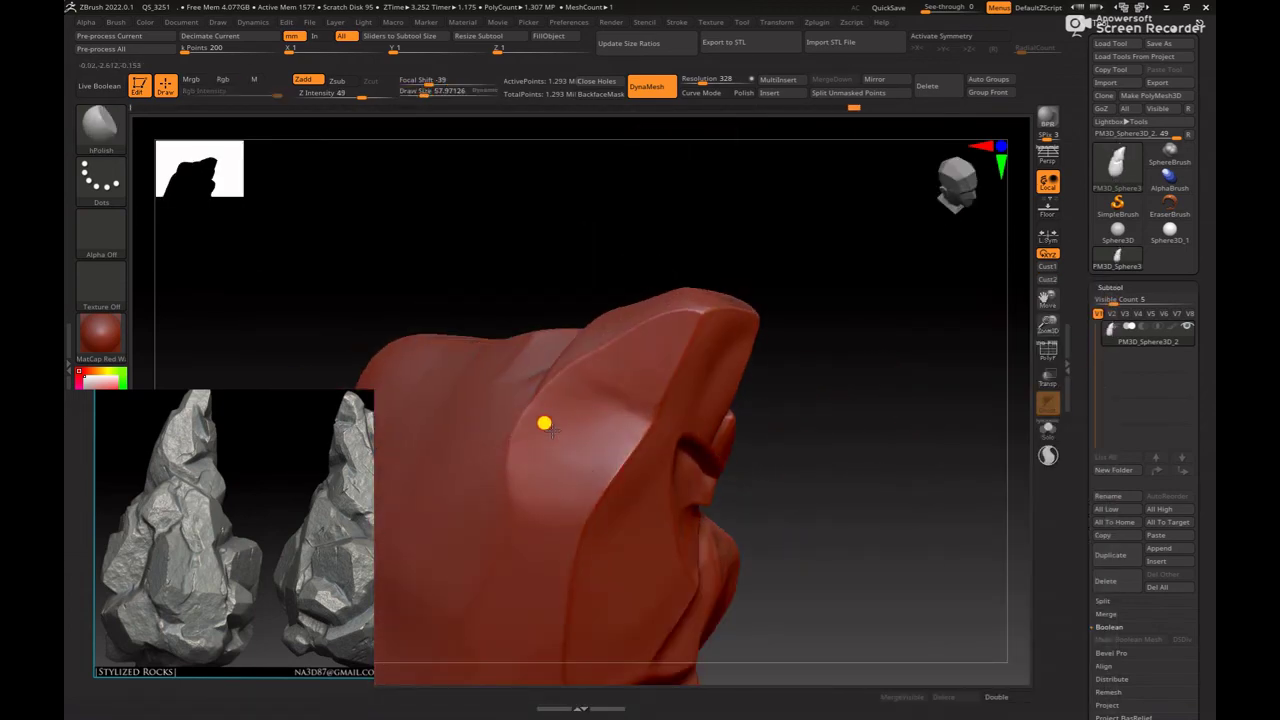
pyautogui.moveTo(889, 493)
pyautogui.mouseDown()
pyautogui.moveTo(763, 349)
pyautogui.moveTo(871, 449)
pyautogui.moveTo(746, 369)
pyautogui.moveTo(862, 445)
pyautogui.moveTo(538, 436)
pyautogui.moveTo(752, 389)
pyautogui.moveTo(537, 471)
pyautogui.moveTo(737, 486)
pyautogui.moveTo(461, 457)
pyautogui.mouseUp()
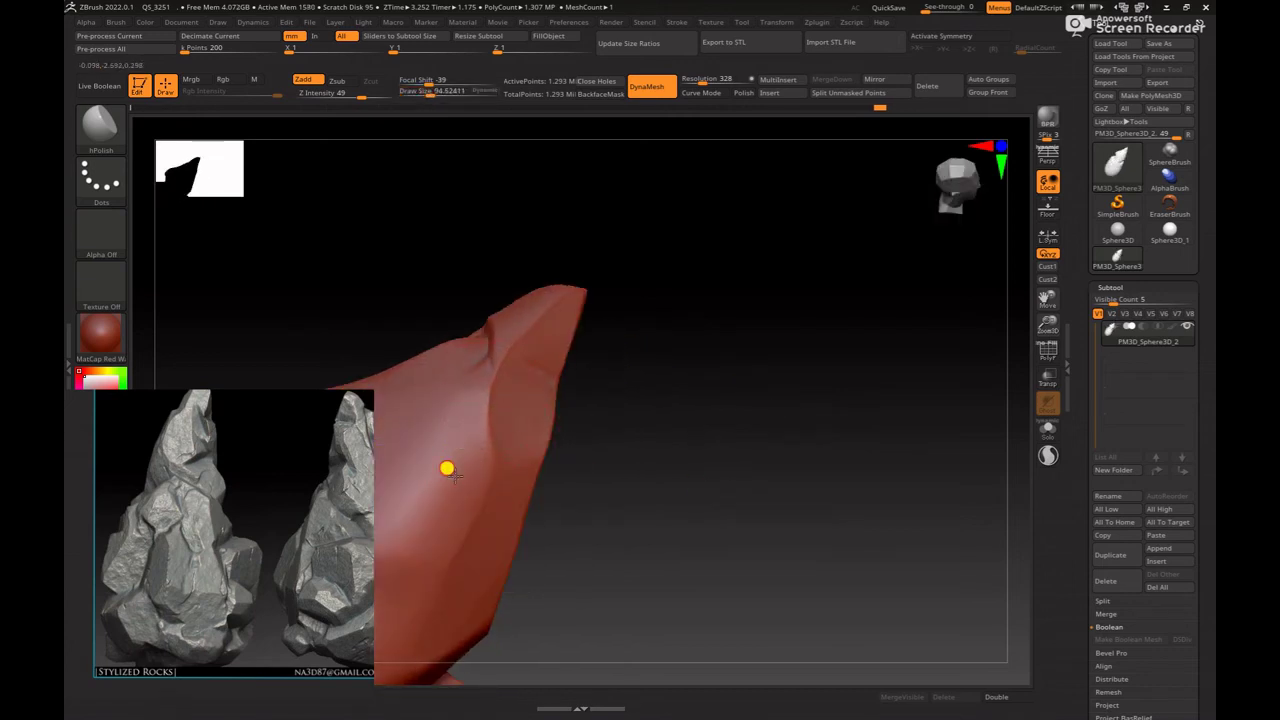
pyautogui.moveTo(795, 476)
pyautogui.mouseDown()
pyautogui.moveTo(669, 363)
pyautogui.moveTo(746, 517)
pyautogui.moveTo(851, 489)
pyautogui.moveTo(492, 459)
pyautogui.mouseUp()
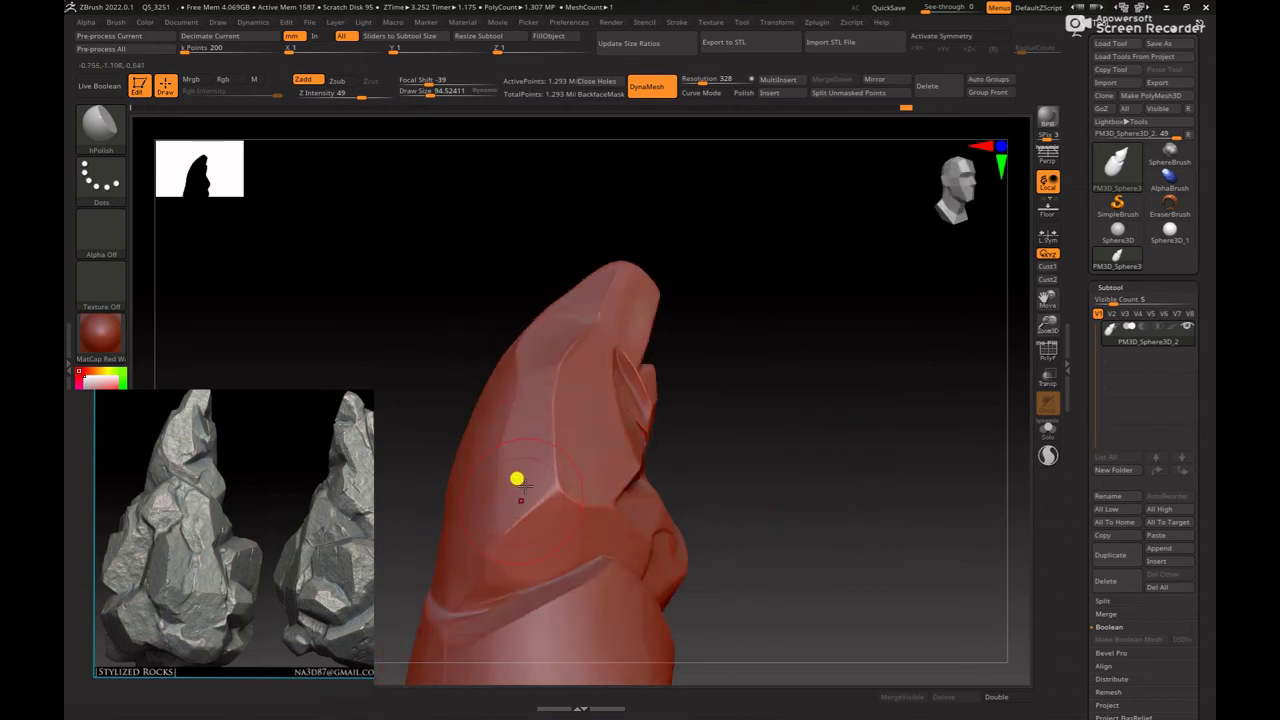
pyautogui.moveTo(780, 440)
pyautogui.mouseDown()
pyautogui.moveTo(854, 446)
pyautogui.moveTo(791, 363)
pyautogui.mouseUp()
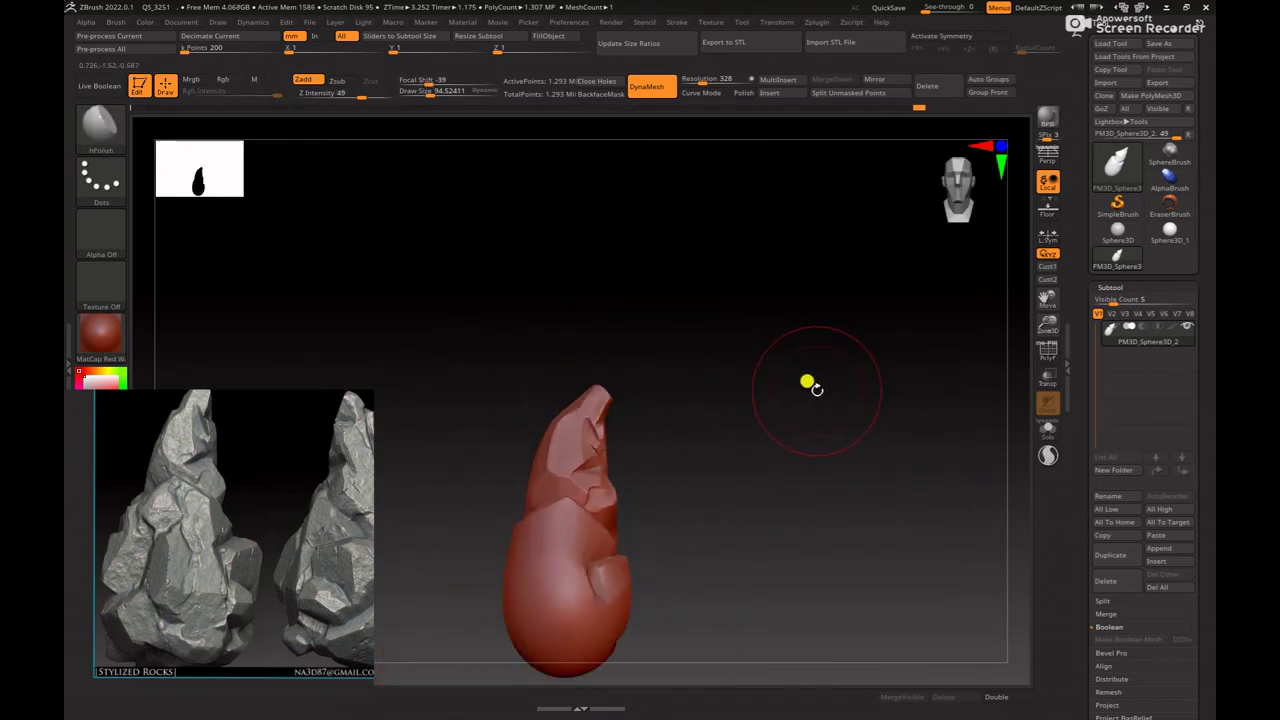
# Step: With hPolish, polish a broad flat facet above the lower cleft and widen it downward
pyautogui.moveTo(777, 543)
pyautogui.mouseDown()
pyautogui.moveTo(780, 406)
pyautogui.moveTo(888, 518)
pyautogui.moveTo(906, 457)
pyautogui.moveTo(826, 443)
pyautogui.moveTo(920, 551)
pyautogui.moveTo(822, 410)
pyautogui.moveTo(846, 471)
pyautogui.moveTo(837, 383)
pyautogui.moveTo(843, 461)
pyautogui.moveTo(780, 517)
pyautogui.moveTo(717, 483)
pyautogui.moveTo(852, 479)
pyautogui.mouseUp()
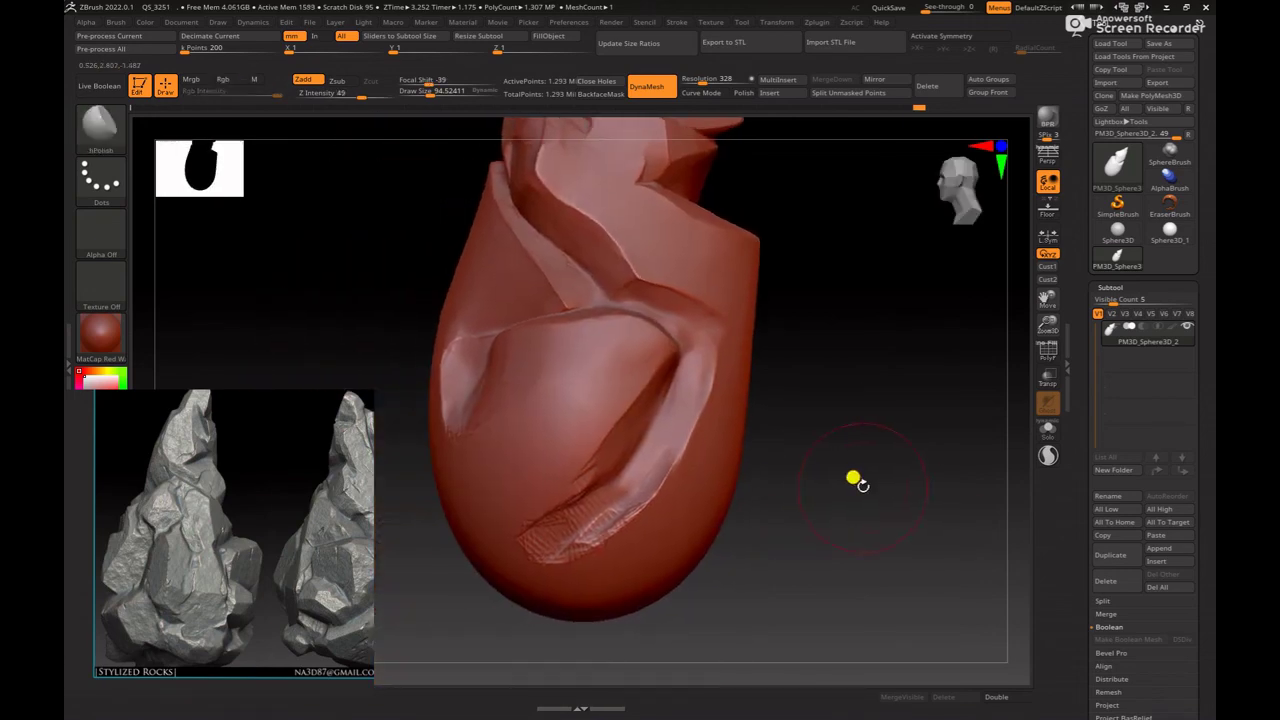
pyautogui.press('b')
pyautogui.press('h')
pyautogui.press('p')
pyautogui.moveTo(498, 369); pyautogui.dragTo(608, 397, button='right')
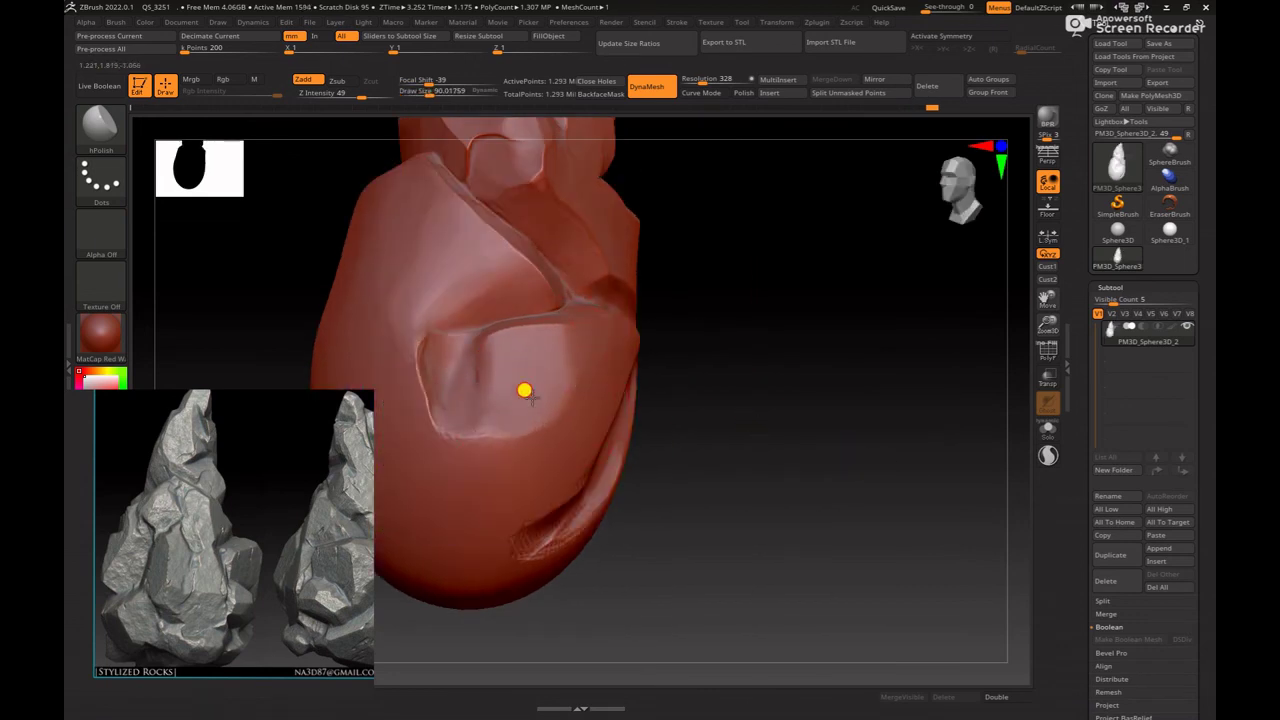
pyautogui.moveTo(835, 418)
pyautogui.mouseDown(button='right')
pyautogui.moveTo(823, 420)
pyautogui.moveTo(909, 420)
pyautogui.moveTo(837, 460)
pyautogui.moveTo(416, 507)
pyautogui.moveTo(560, 437)
pyautogui.mouseUp(button='right')
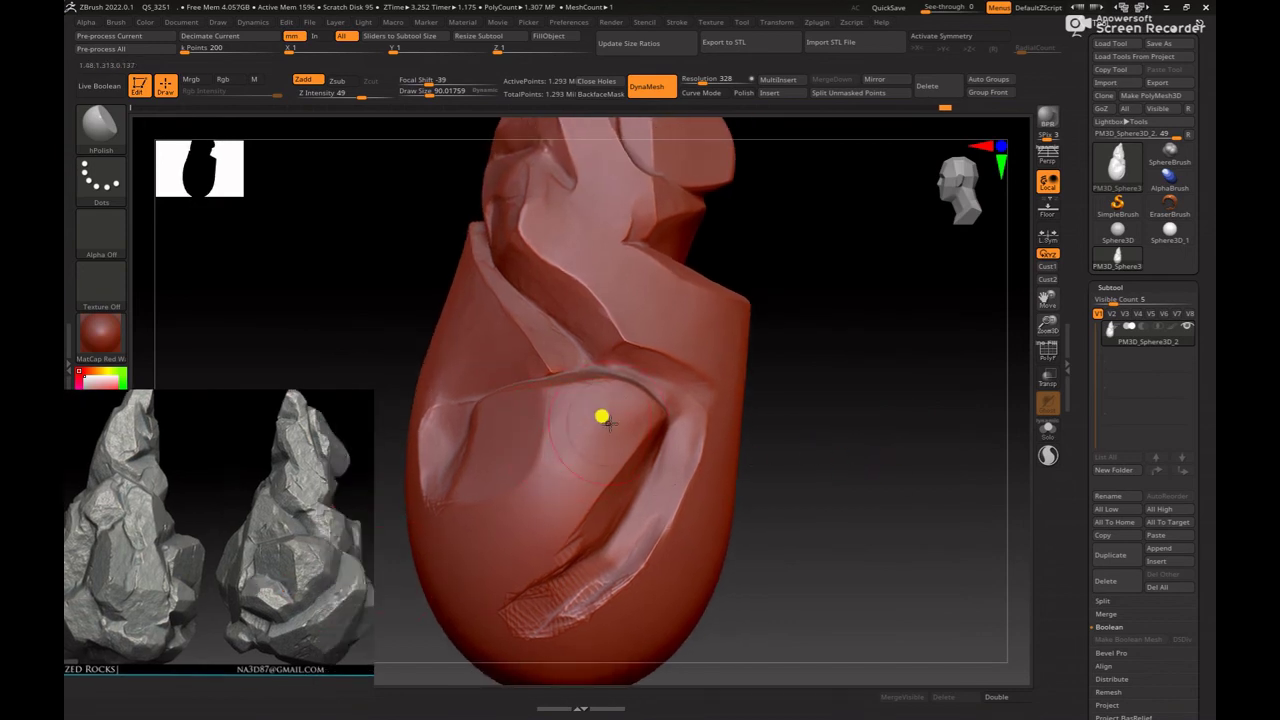
pyautogui.moveTo(891, 449); pyautogui.dragTo(570, 421, button='right')
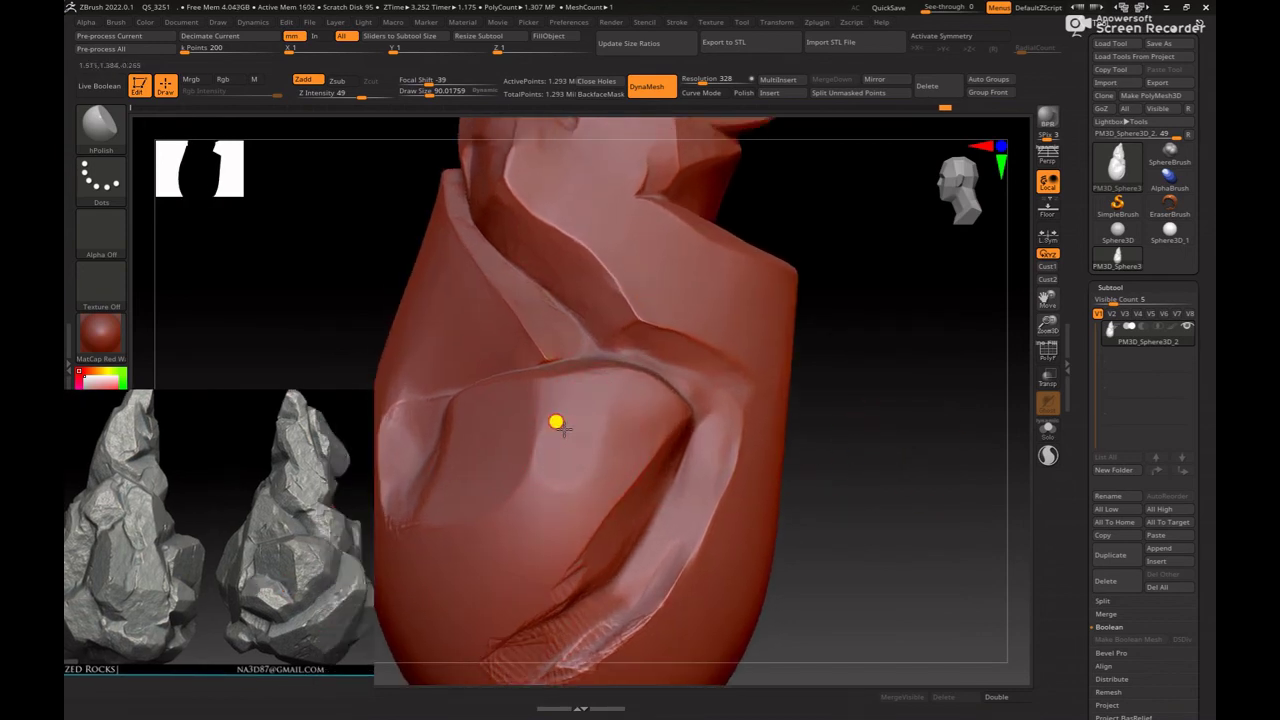
pyautogui.moveTo(540, 473); pyautogui.dragTo(525, 461)
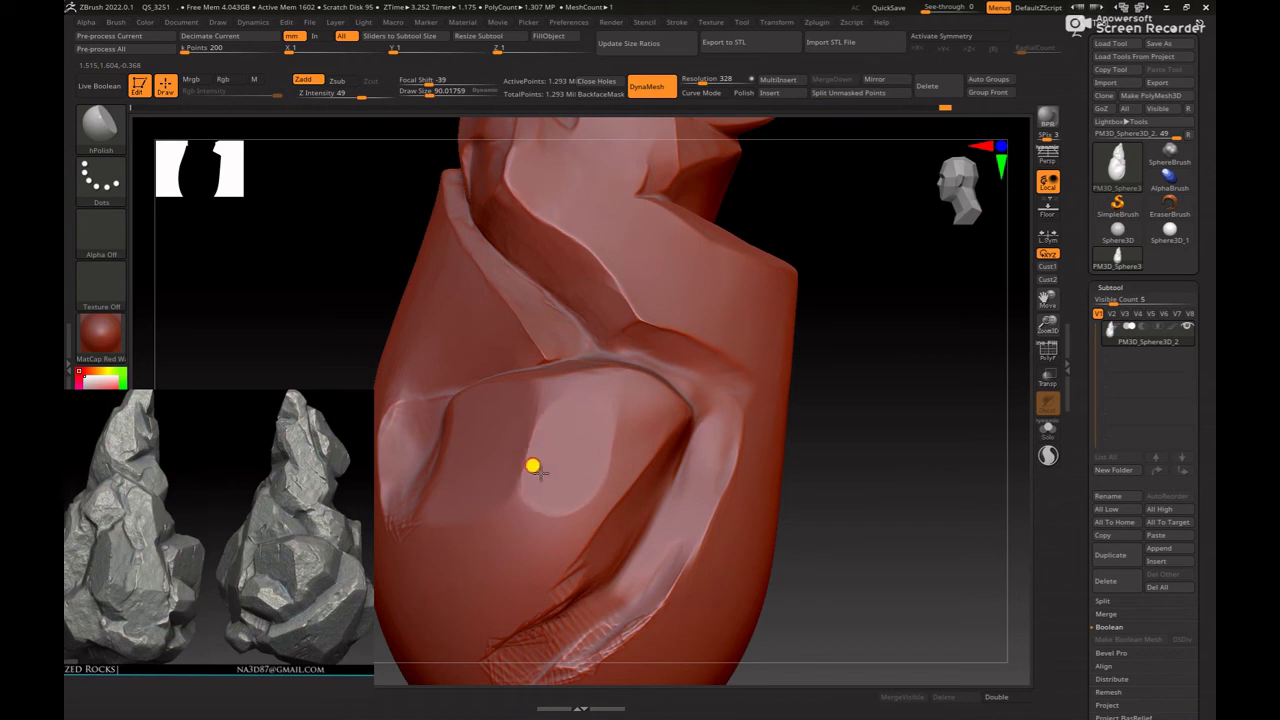
pyautogui.moveTo(830, 504)
pyautogui.mouseDown(button='right')
pyautogui.moveTo(923, 380)
pyautogui.moveTo(606, 369)
pyautogui.mouseUp(button='right')
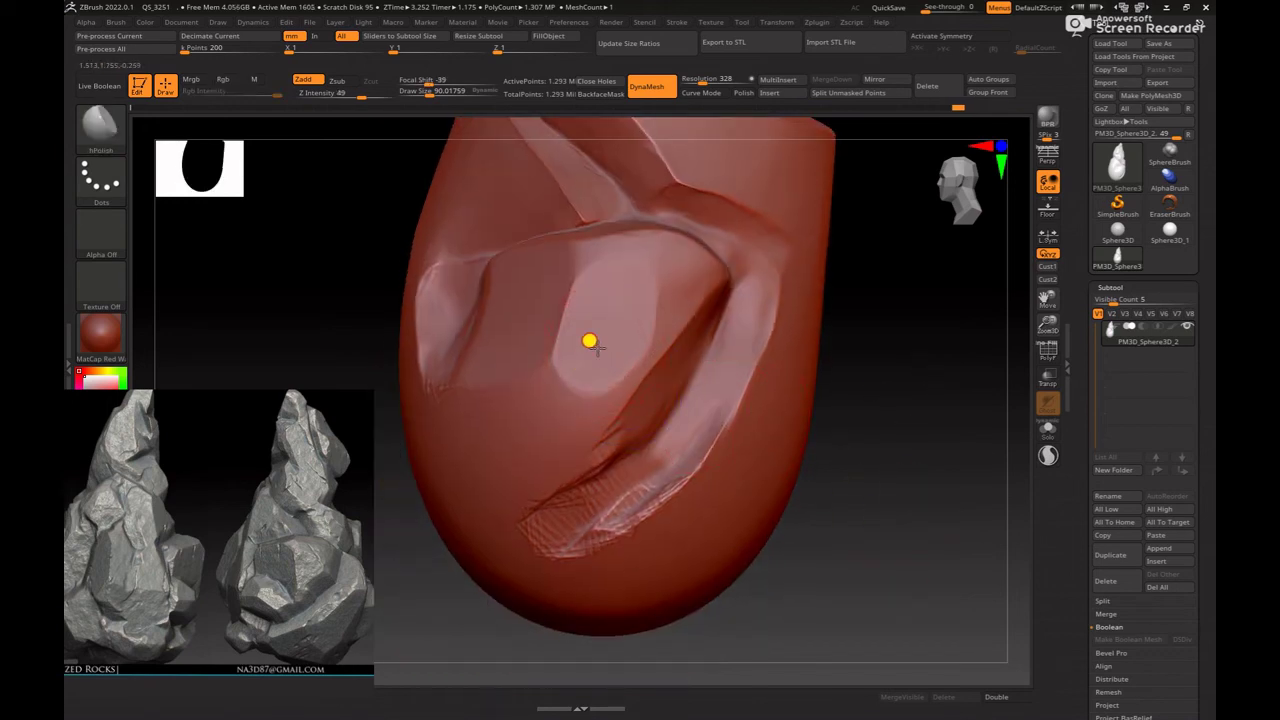
pyautogui.moveTo(590, 341)
pyautogui.mouseDown()
pyautogui.moveTo(560, 346)
pyautogui.moveTo(586, 360)
pyautogui.mouseUp()
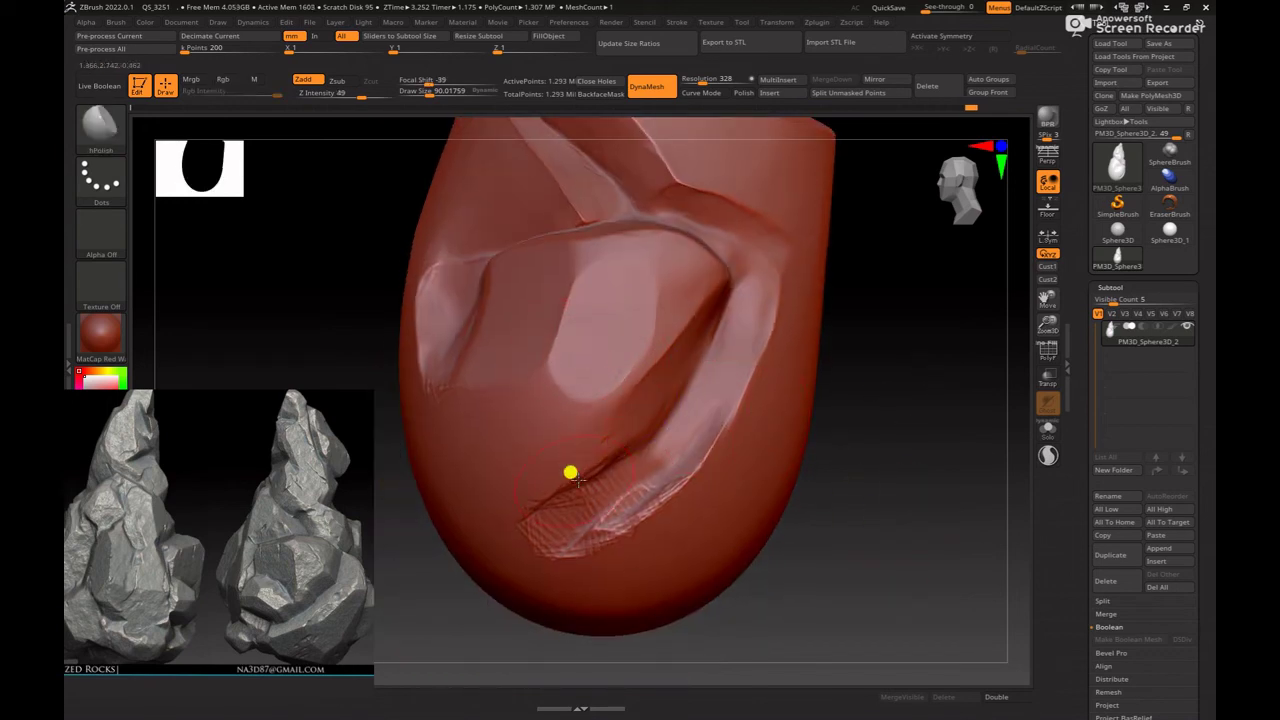
pyautogui.moveTo(570, 473); pyautogui.dragTo(663, 509)
pyautogui.moveTo(663, 509)
pyautogui.mouseDown(button='right')
pyautogui.moveTo(880, 460)
pyautogui.moveTo(789, 444)
pyautogui.mouseUp(button='right')
# Step: Build up clay along the lower crease with ClayBuildup, then soften the new marks
pyautogui.press('b')
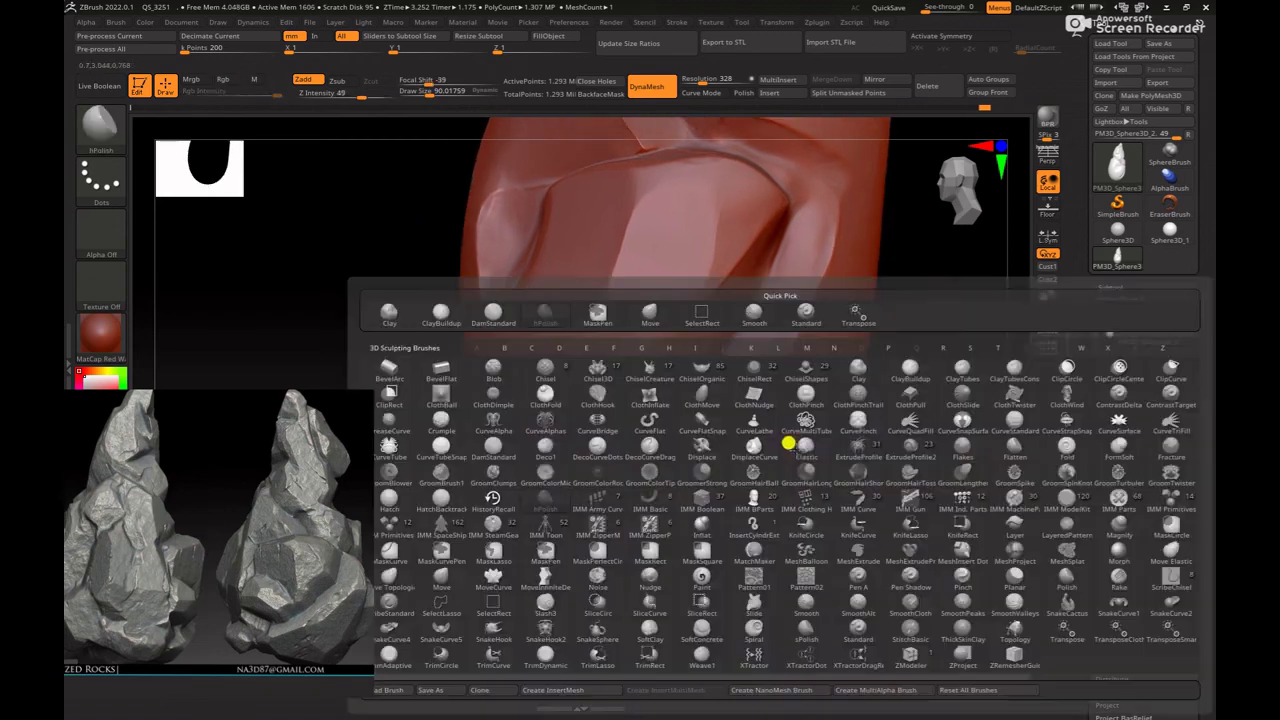
pyautogui.press('c')
pyautogui.press('b')
pyautogui.rightClick(650, 450)
pyautogui.moveTo(513, 556)
pyautogui.mouseDown()
pyautogui.moveTo(623, 437)
pyautogui.moveTo(571, 457)
pyautogui.mouseUp()
pyautogui.moveTo(842, 484)
pyautogui.mouseDown()
pyautogui.moveTo(546, 423)
pyautogui.moveTo(523, 443)
pyautogui.moveTo(557, 451)
pyautogui.moveTo(678, 430)
pyautogui.mouseUp()
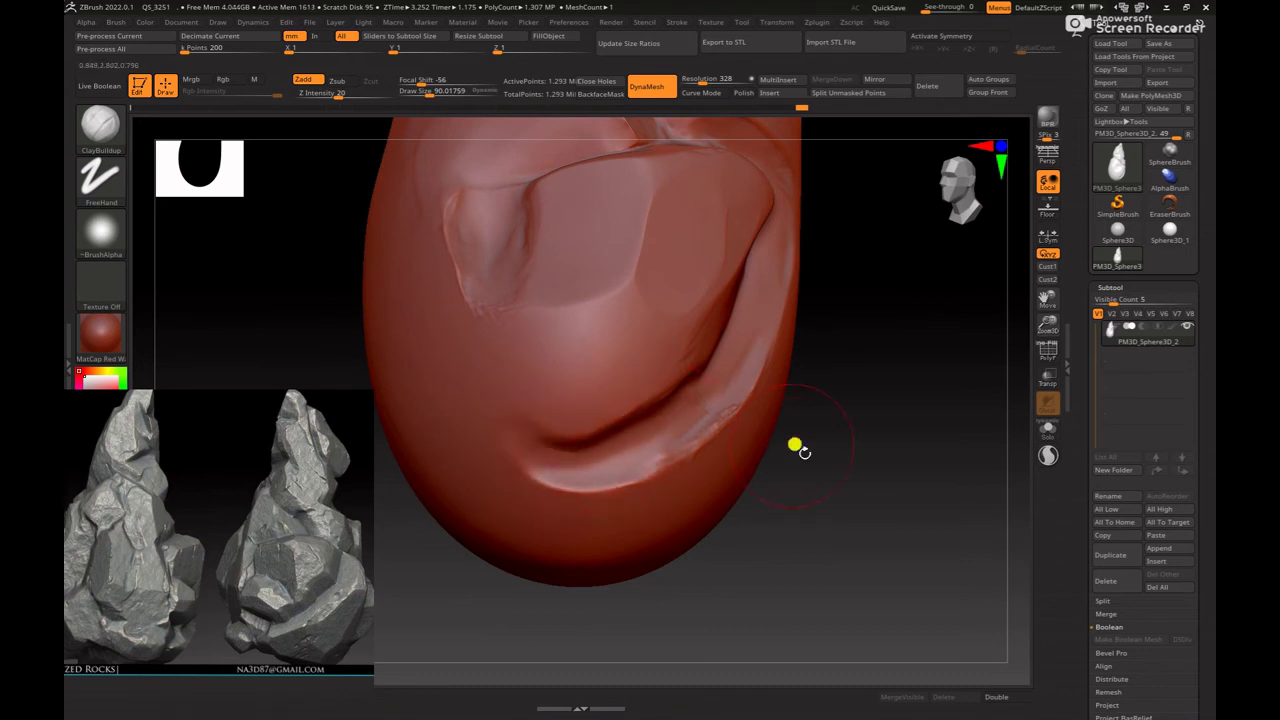
pyautogui.moveTo(800, 443); pyautogui.dragTo(540, 434)
pyautogui.moveTo(443, 583)
pyautogui.mouseDown()
pyautogui.moveTo(506, 586)
pyautogui.moveTo(591, 440)
pyautogui.moveTo(609, 446)
pyautogui.mouseUp()
pyautogui.moveTo(780, 560)
pyautogui.mouseDown()
pyautogui.moveTo(833, 591)
pyautogui.moveTo(674, 511)
pyautogui.moveTo(700, 560)
pyautogui.moveTo(743, 574)
pyautogui.moveTo(835, 590)
pyautogui.moveTo(823, 554)
pyautogui.mouseUp()
# Step: Switch back to hPolish and reduce its draw size to about 65
pyautogui.press('b')
pyautogui.press('h')
pyautogui.press('p')
pyautogui.moveTo(881, 508); pyautogui.dragTo(826, 560)
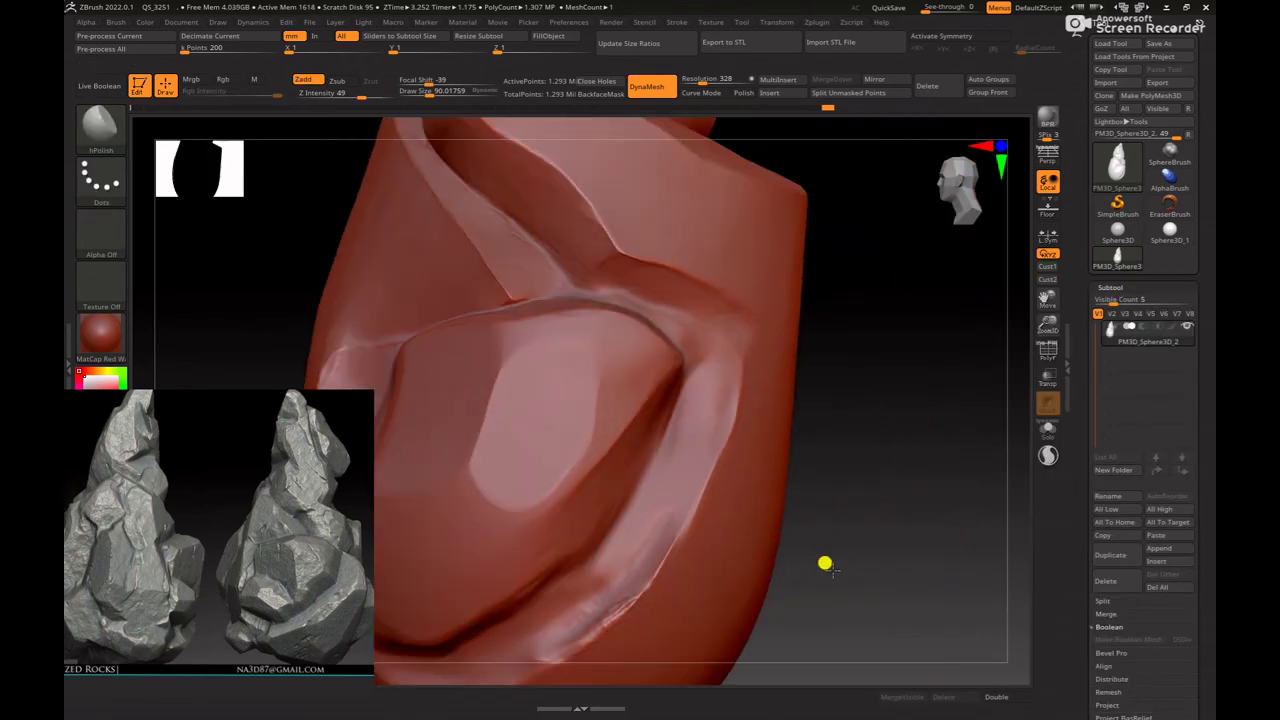
pyautogui.moveTo(829, 503); pyautogui.dragTo(654, 415)
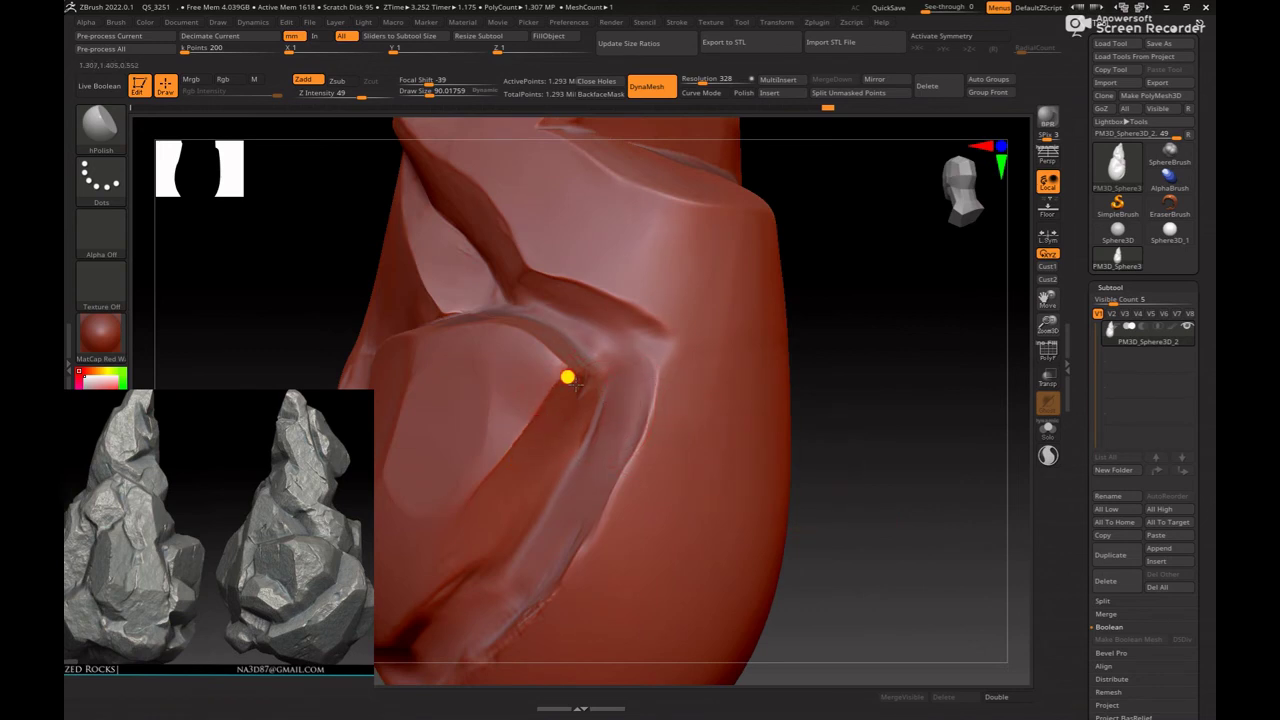
pyautogui.moveTo(840, 480)
pyautogui.mouseDown()
pyautogui.moveTo(863, 460)
pyautogui.moveTo(946, 471)
pyautogui.mouseUp()
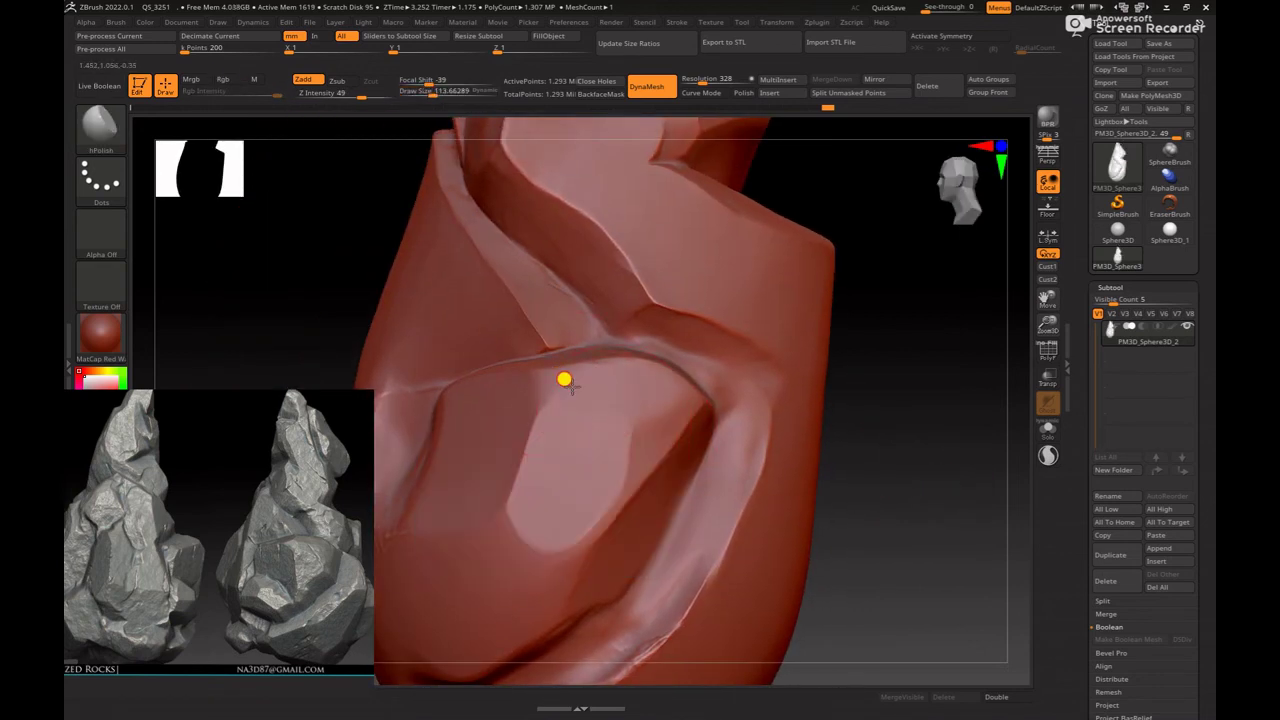
pyautogui.moveTo(927, 416); pyautogui.dragTo(857, 443)
pyautogui.press('space')
pyautogui.moveTo(614, 386); pyautogui.dragTo(592, 363)
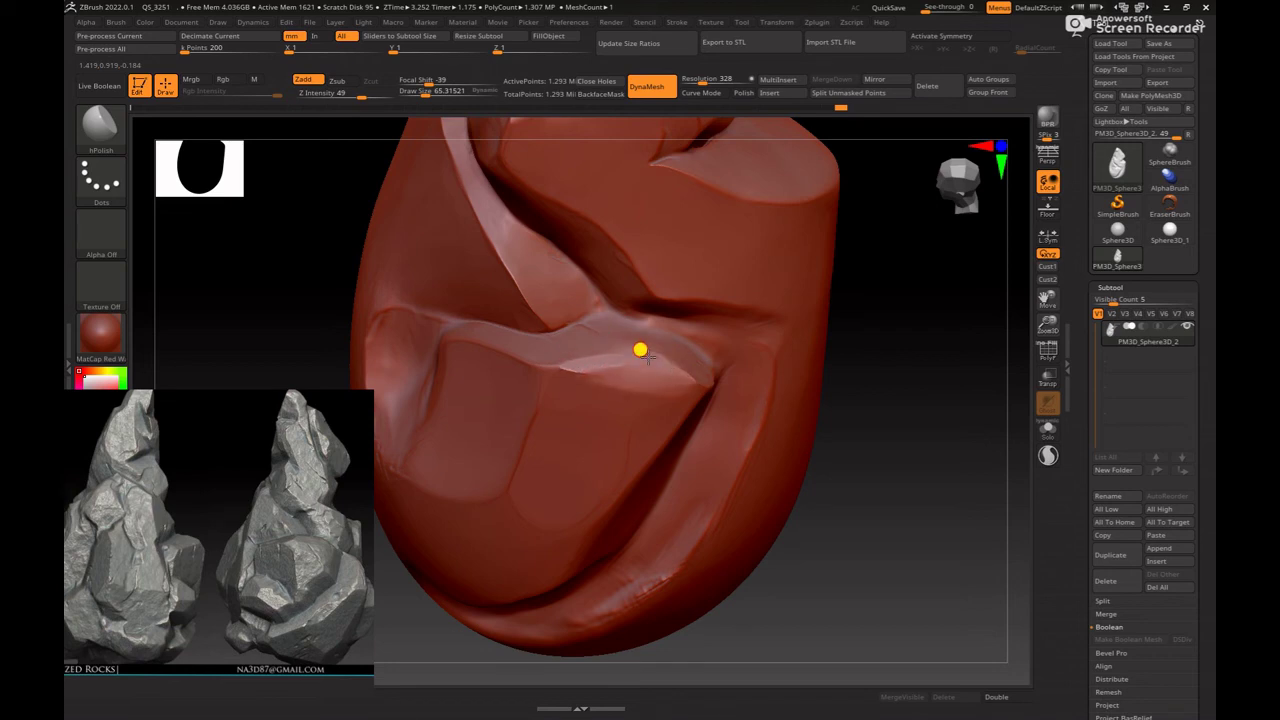
pyautogui.click(566, 366)
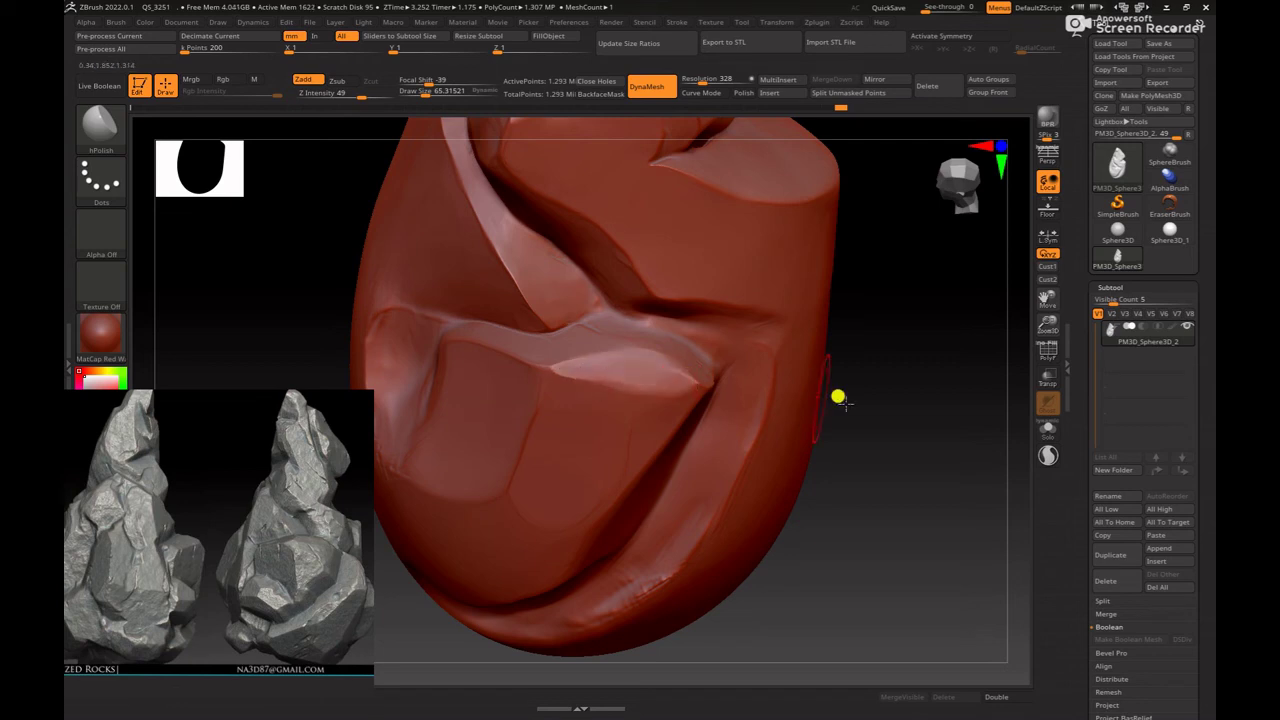
# Step: Polish the facets around the lower block's cleft from several angles
pyautogui.moveTo(837, 397); pyautogui.dragTo(670, 365)
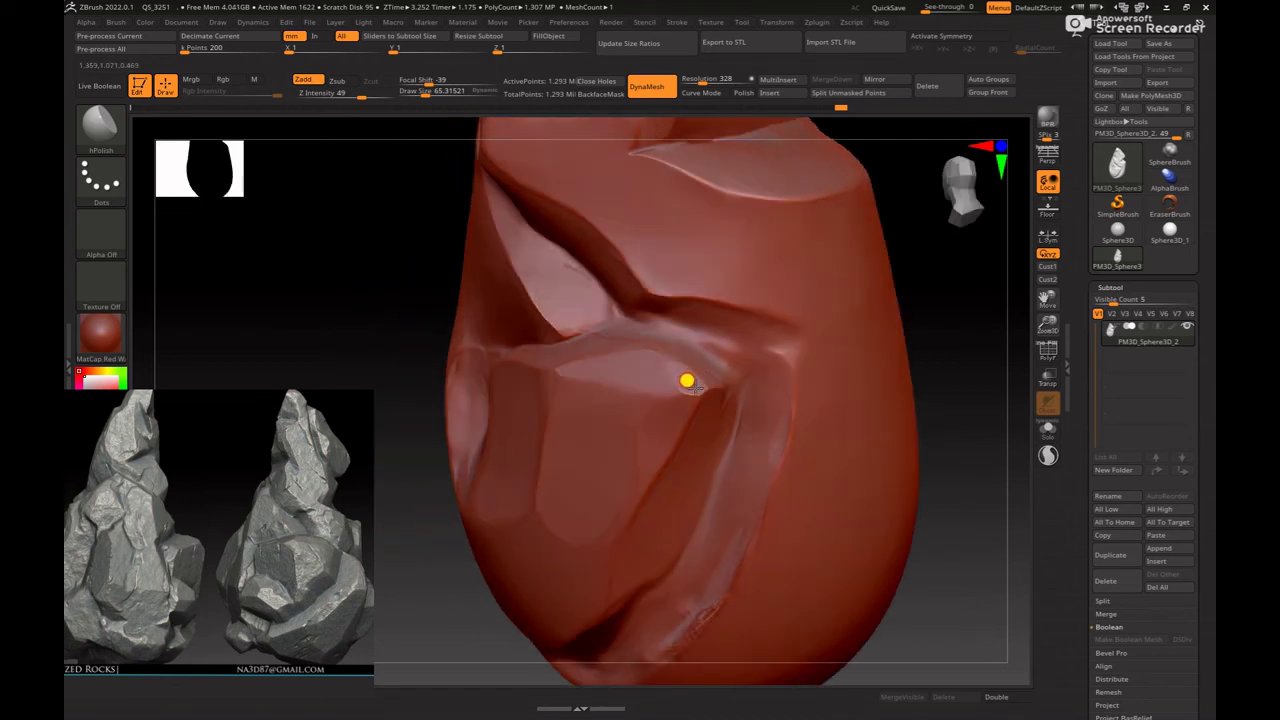
pyautogui.moveTo(895, 360); pyautogui.dragTo(595, 362)
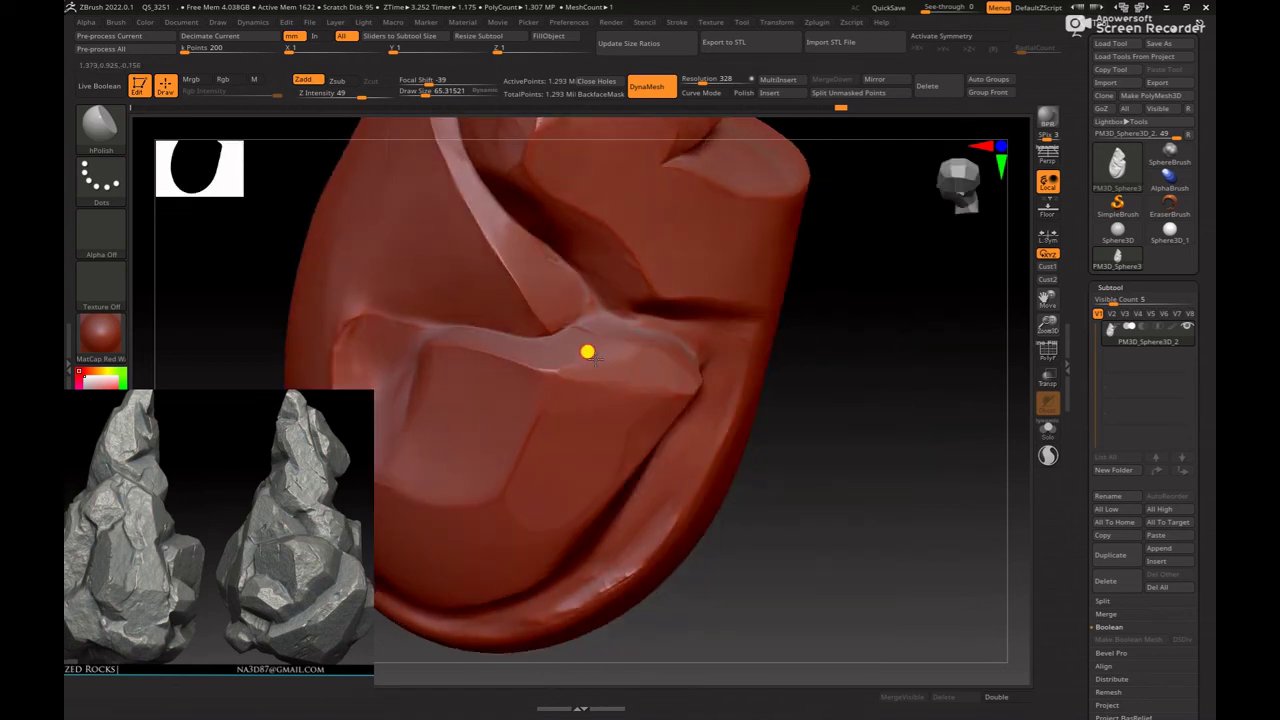
pyautogui.moveTo(904, 427); pyautogui.dragTo(696, 387)
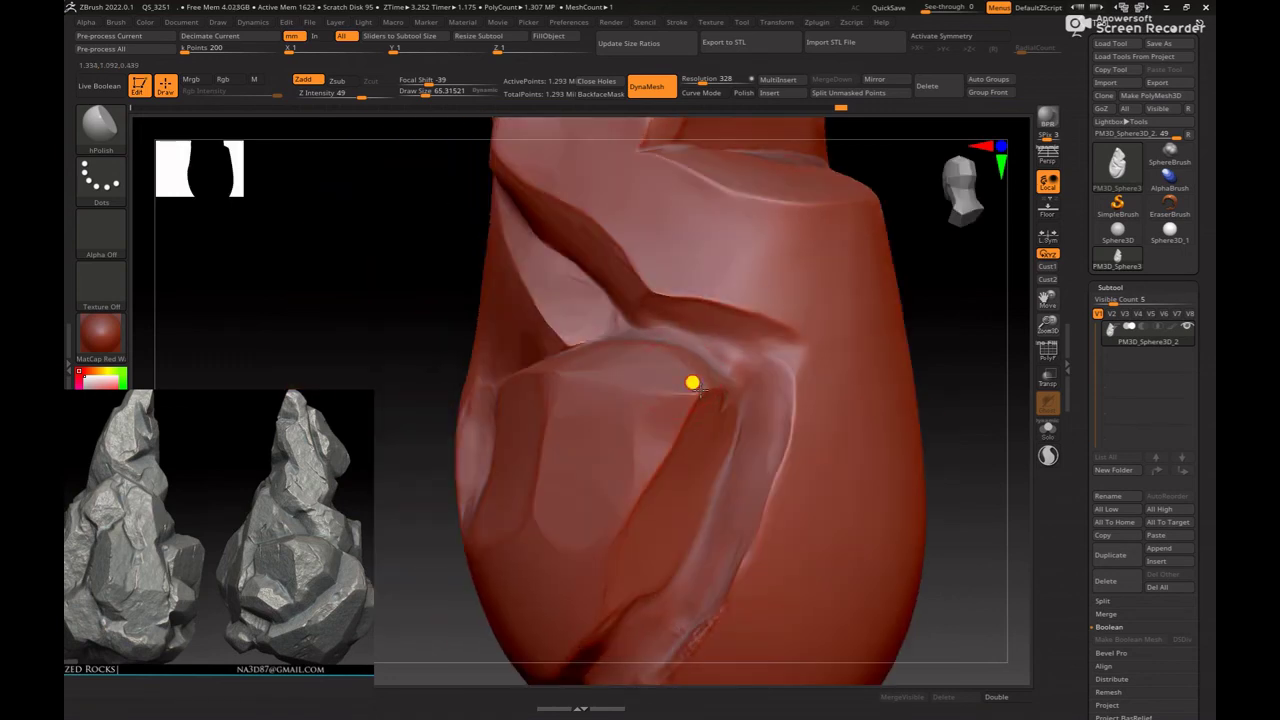
pyautogui.moveTo(980, 396); pyautogui.dragTo(732, 385)
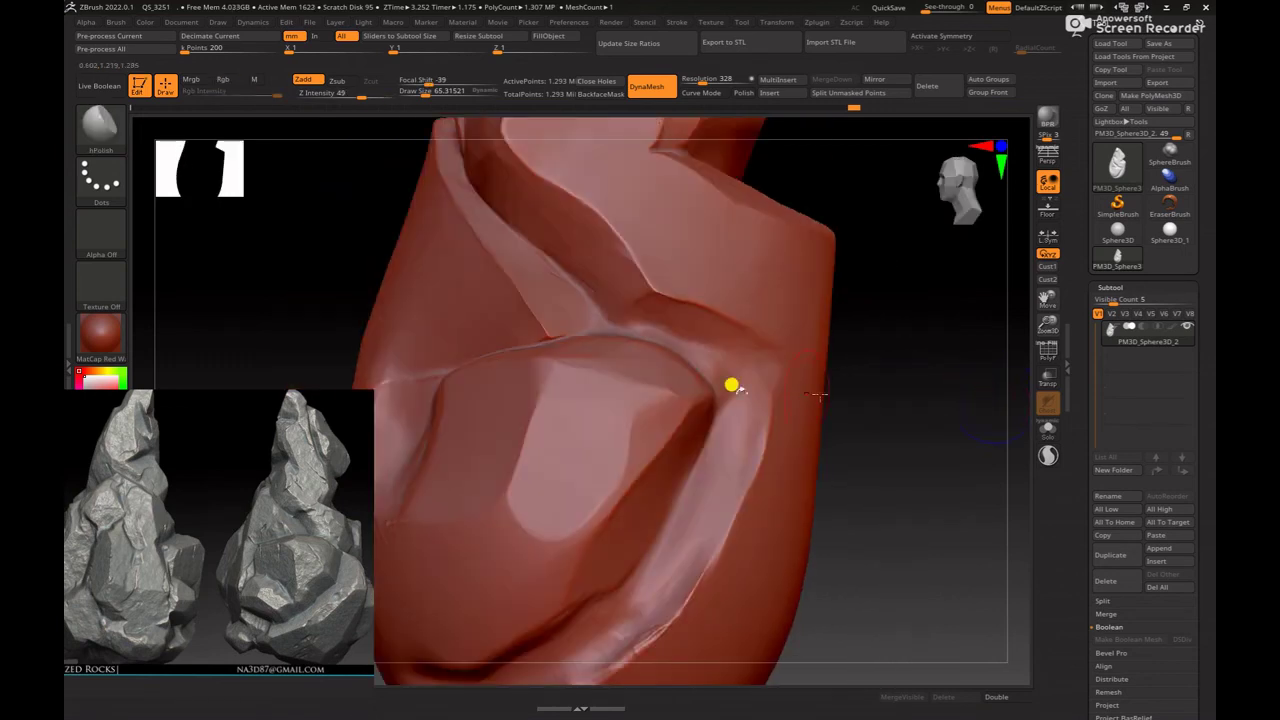
pyautogui.moveTo(940, 398)
pyautogui.mouseDown()
pyautogui.moveTo(934, 451)
pyautogui.moveTo(611, 420)
pyautogui.mouseUp()
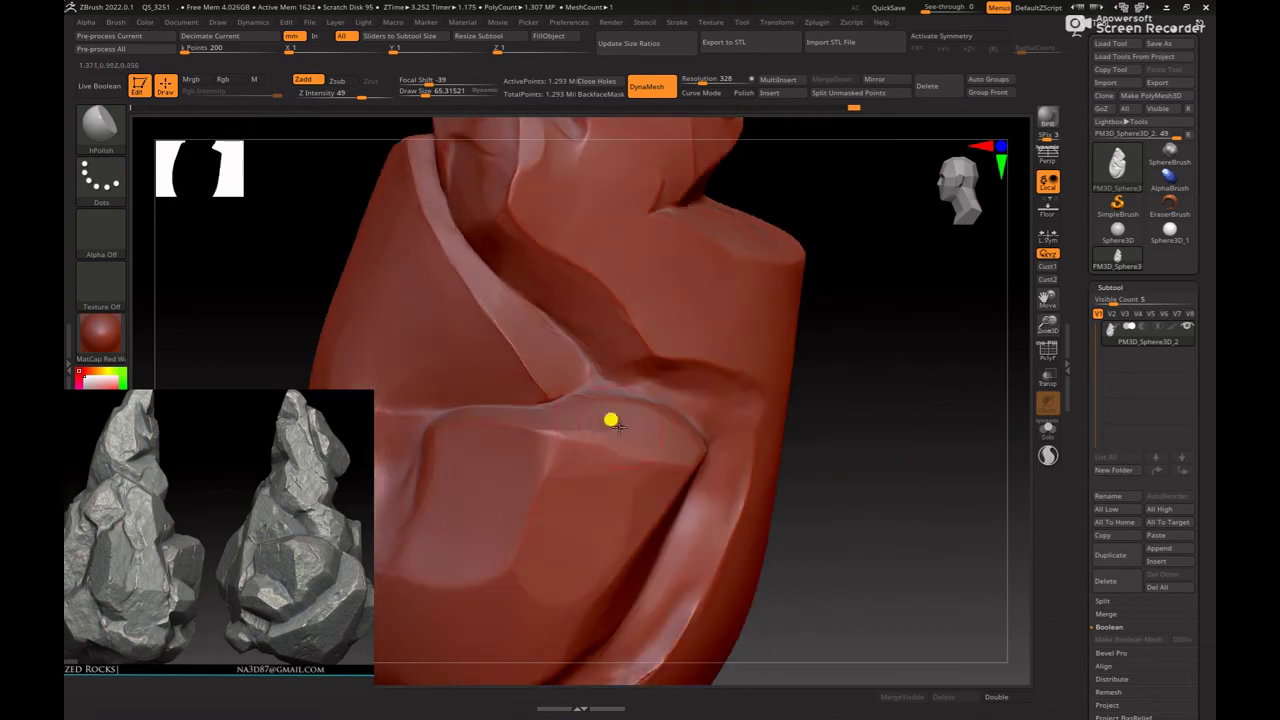
pyautogui.moveTo(899, 460)
pyautogui.mouseDown()
pyautogui.moveTo(666, 457)
pyautogui.moveTo(695, 425)
pyautogui.mouseUp()
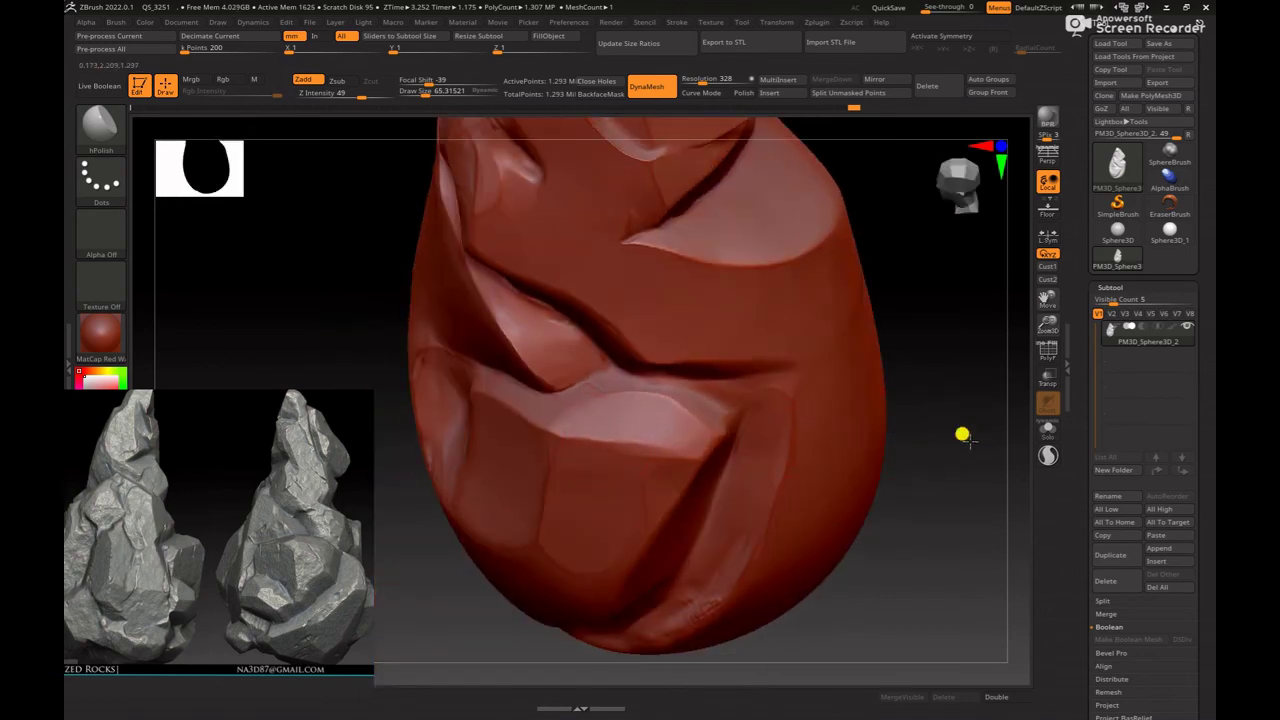
pyautogui.moveTo(963, 434); pyautogui.dragTo(598, 372)
pyautogui.press(']')
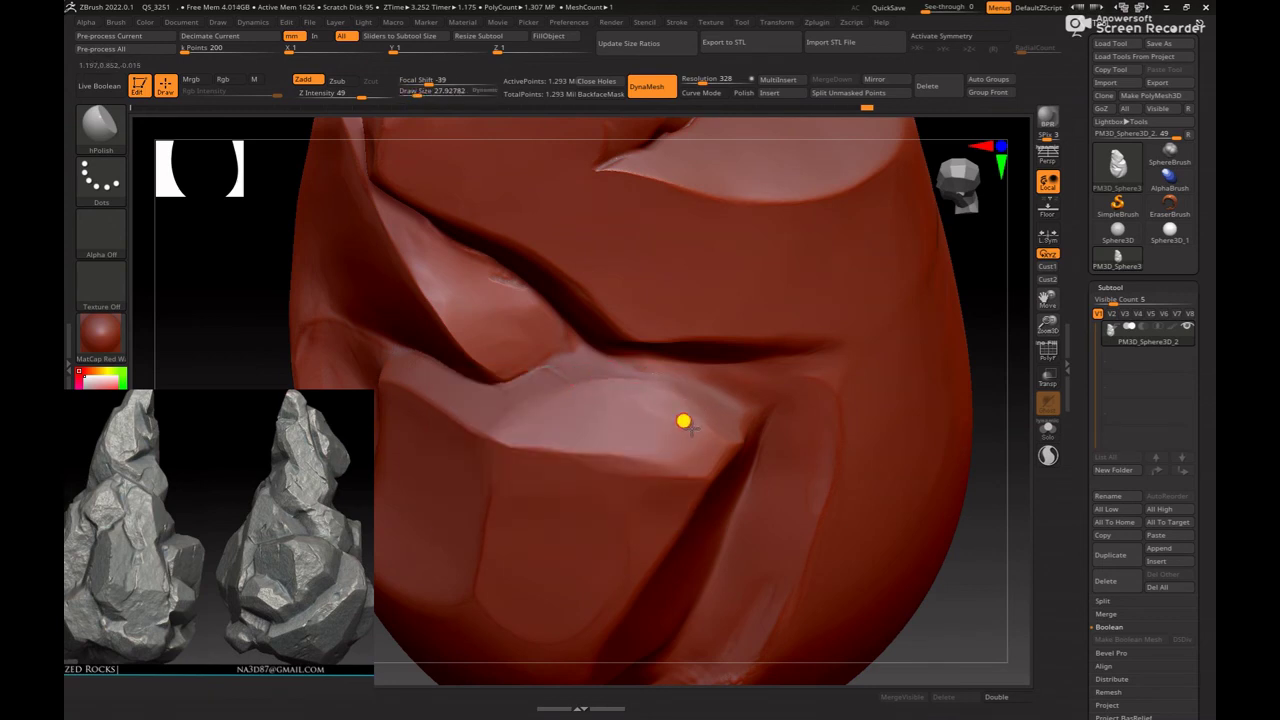
# Step: Zoom out and enlarge the hPolish draw size to about 113
pyautogui.moveTo(683, 421)
pyautogui.mouseDown(button='right')
pyautogui.moveTo(1000, 337)
pyautogui.moveTo(980, 443)
pyautogui.mouseUp(button='right')
pyautogui.moveTo(709, 274)
pyautogui.mouseDown(button='right')
pyautogui.moveTo(908, 494)
pyautogui.moveTo(903, 480)
pyautogui.moveTo(657, 400)
pyautogui.mouseUp(button='right')
pyautogui.rightClick(648, 393)
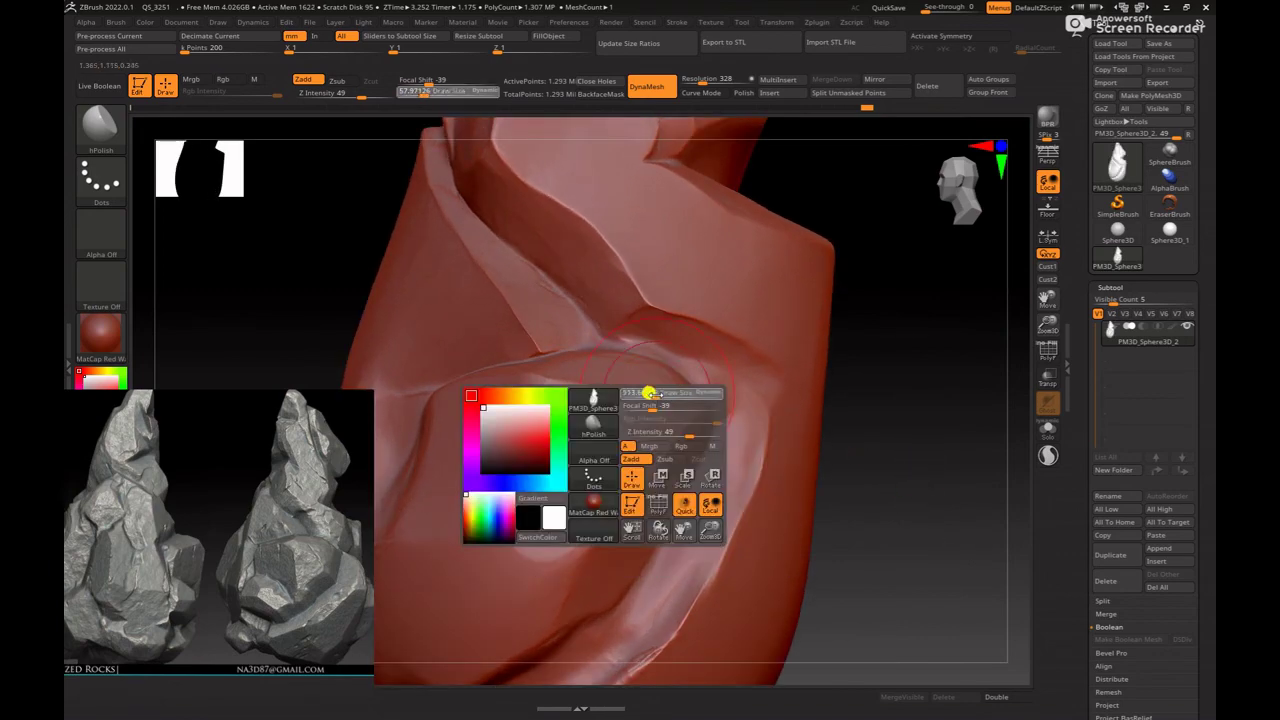
pyautogui.moveTo(648, 393); pyautogui.dragTo(657, 405)
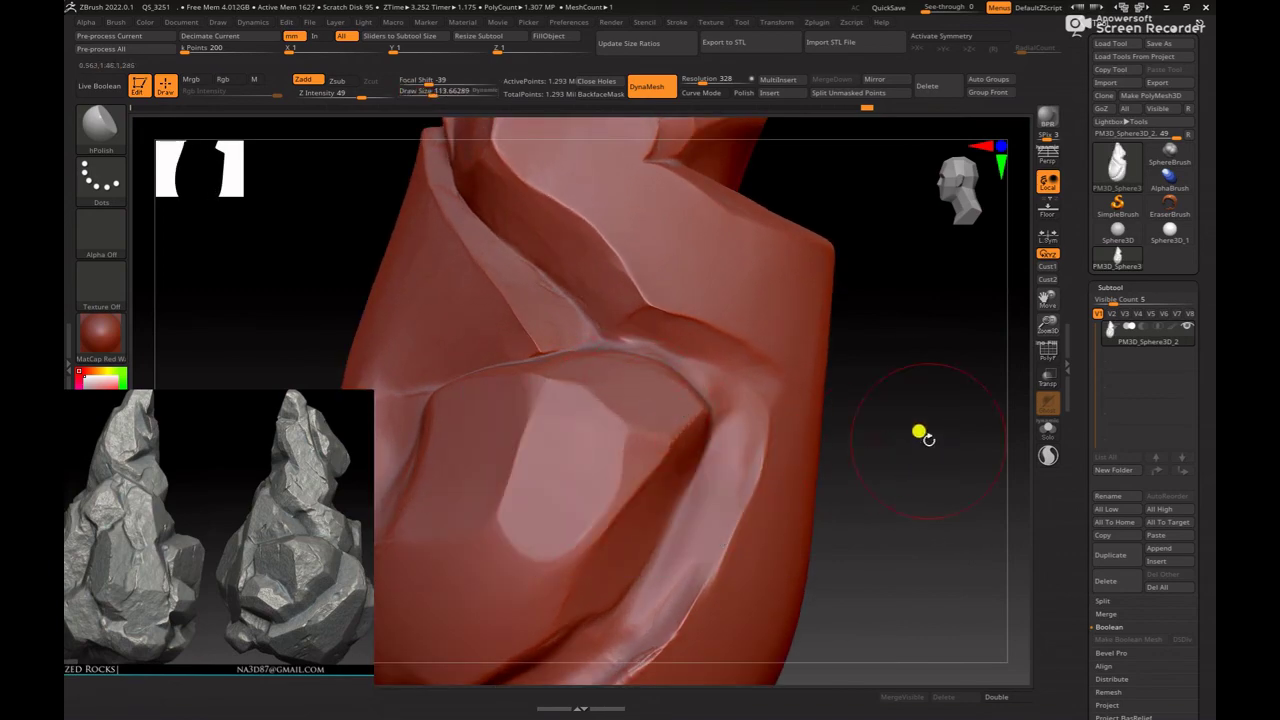
pyautogui.moveTo(911, 437); pyautogui.dragTo(727, 455, button='right')
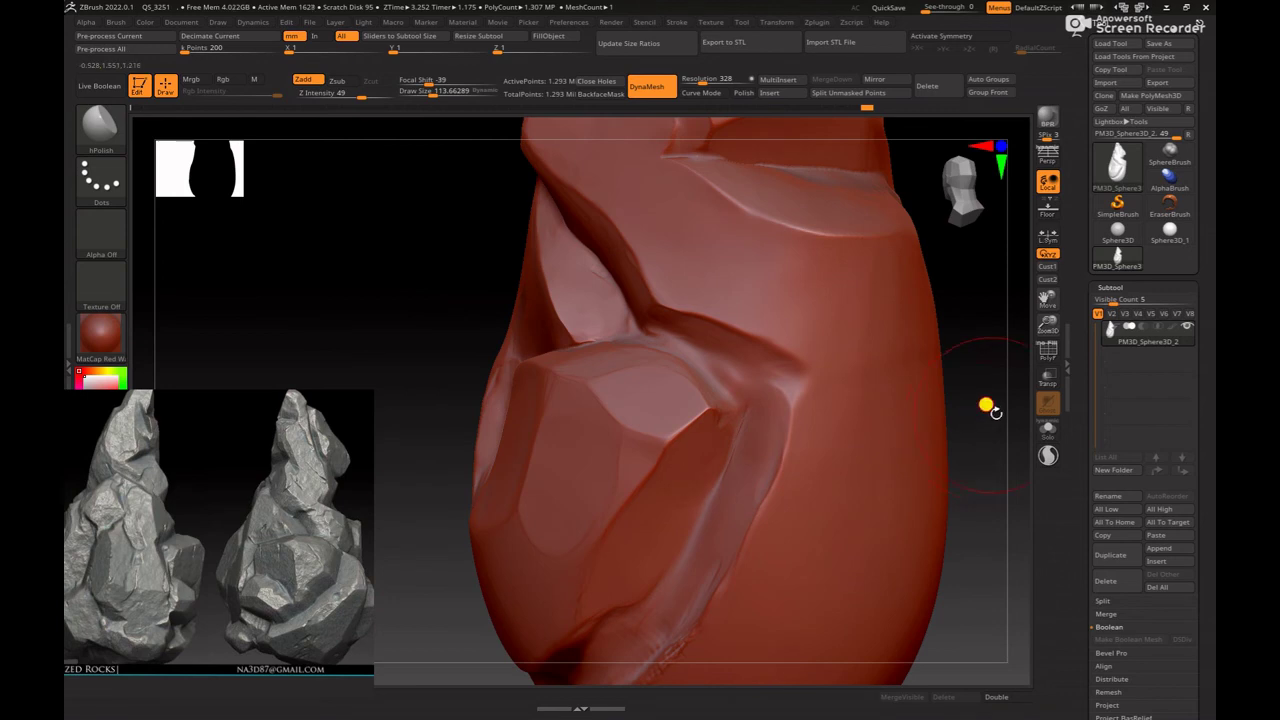
pyautogui.moveTo(986, 406)
pyautogui.mouseDown(button='right')
pyautogui.moveTo(937, 429)
pyautogui.moveTo(960, 460)
pyautogui.moveTo(834, 374)
pyautogui.moveTo(863, 431)
pyautogui.moveTo(930, 503)
pyautogui.moveTo(926, 394)
pyautogui.mouseUp(button='right')
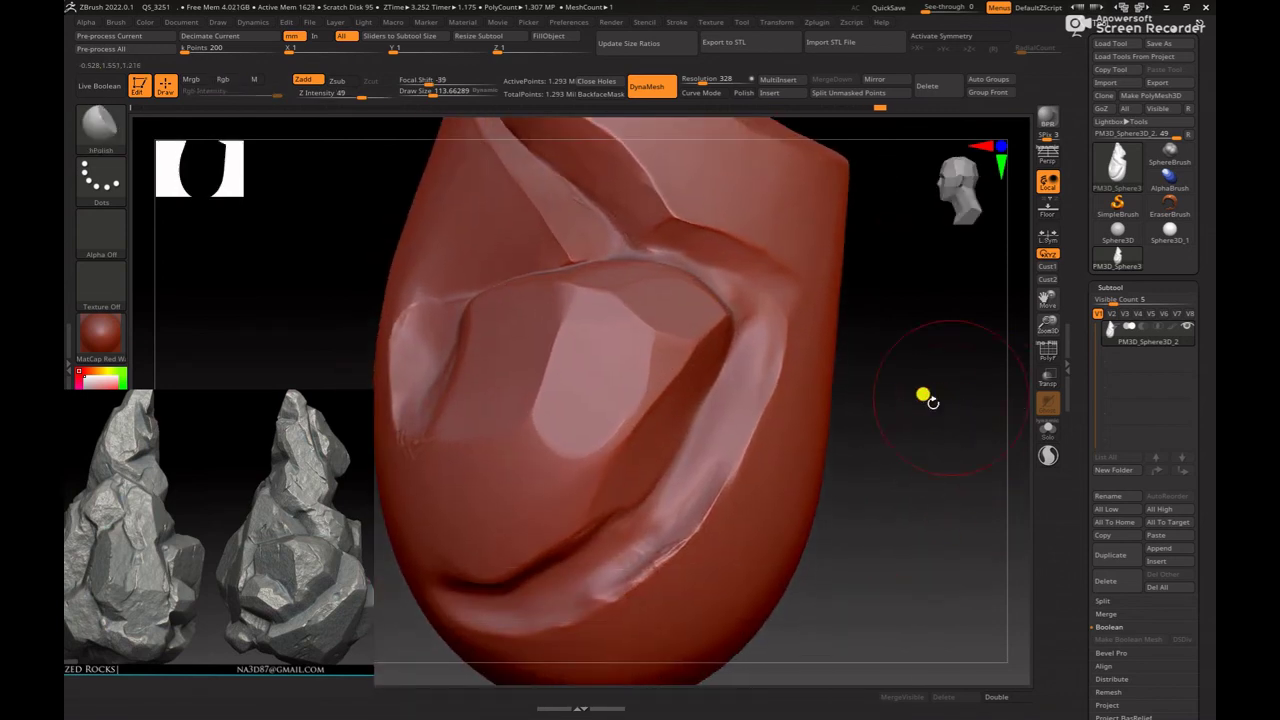
# Step: Select the Move brush and set its draw size to about 90
pyautogui.press('b')
pyautogui.press('m')
pyautogui.press('v')
pyautogui.press('space')
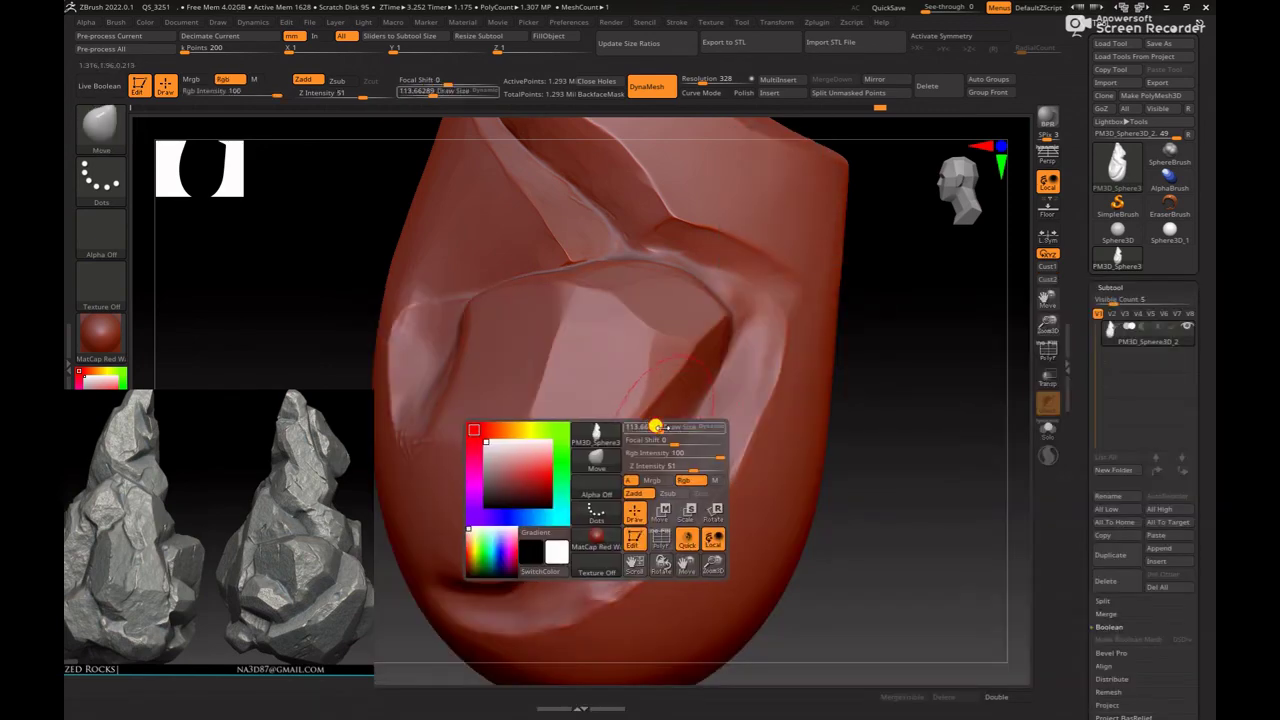
pyautogui.press('space')
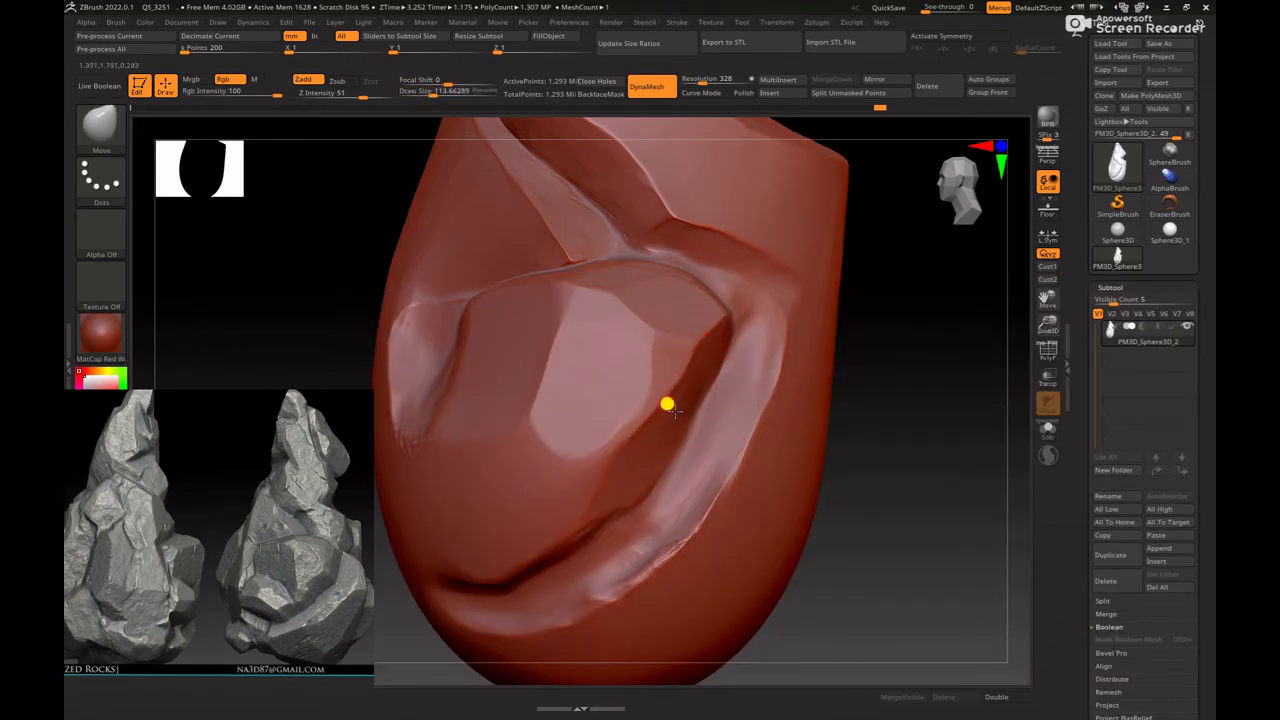
pyautogui.press('space')
pyautogui.press('space')
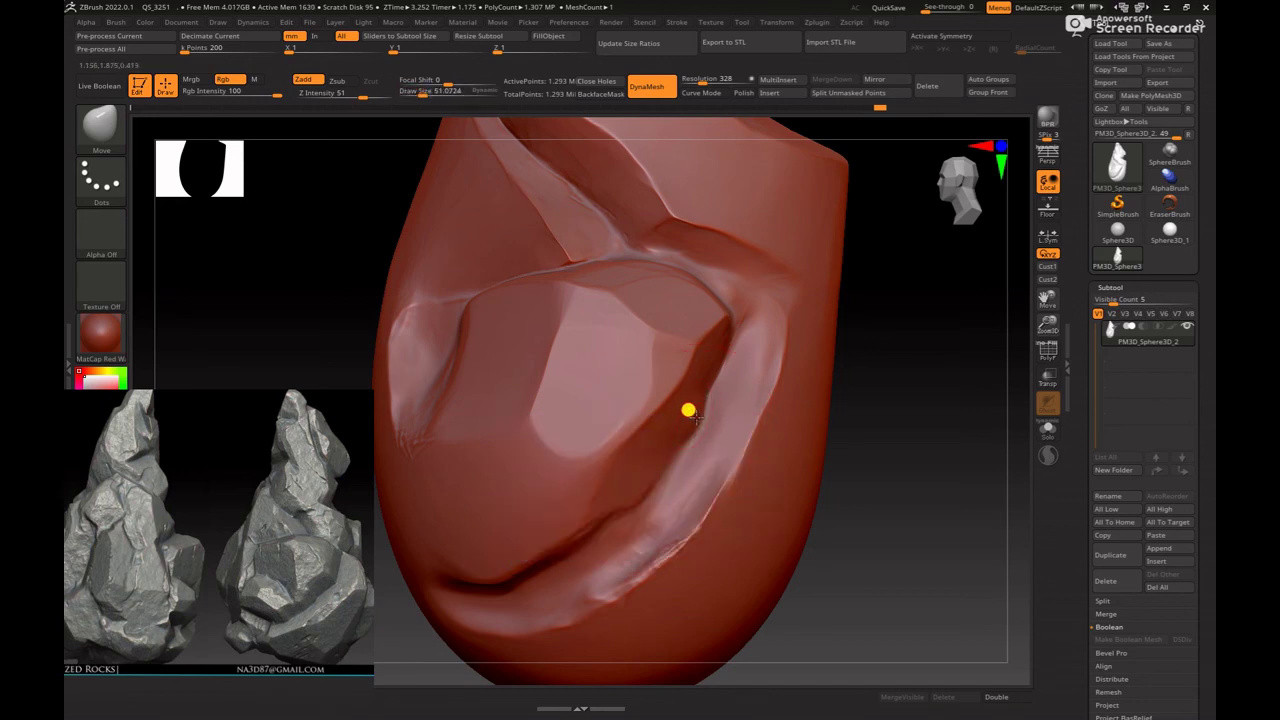
pyautogui.moveTo(689, 411); pyautogui.dragTo(678, 411, button='right')
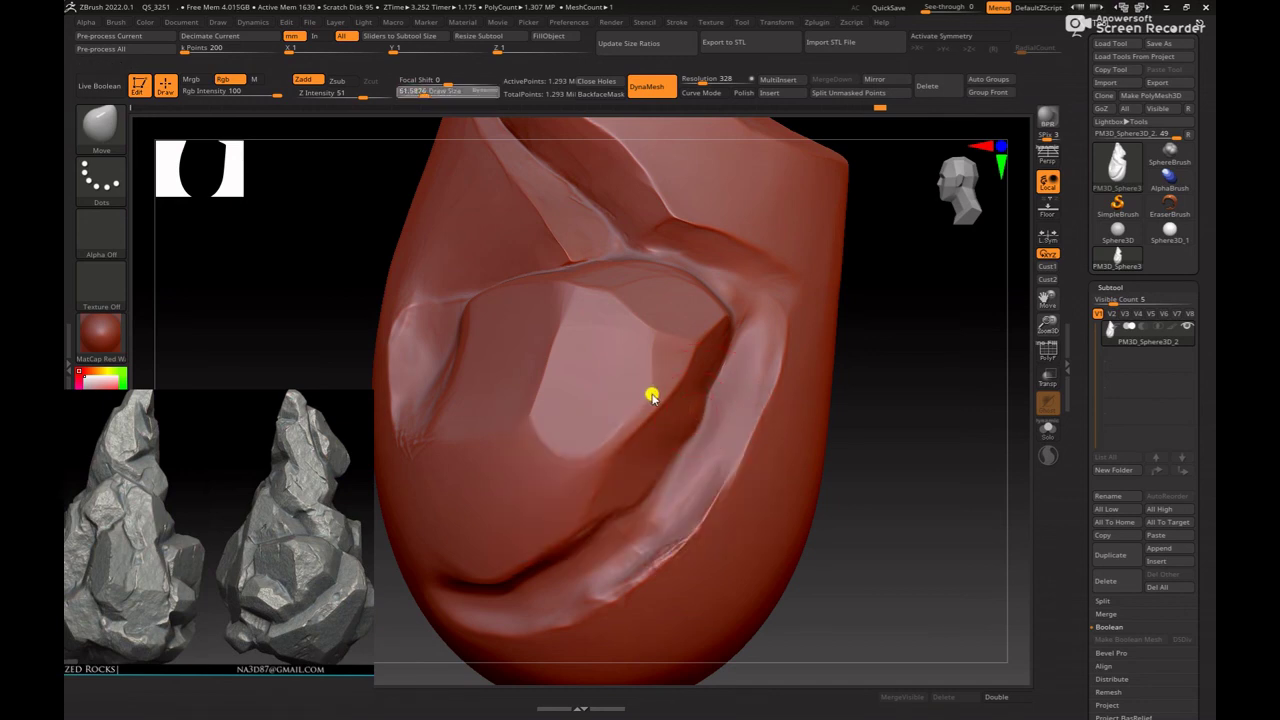
pyautogui.moveTo(420, 90); pyautogui.dragTo(428, 91)
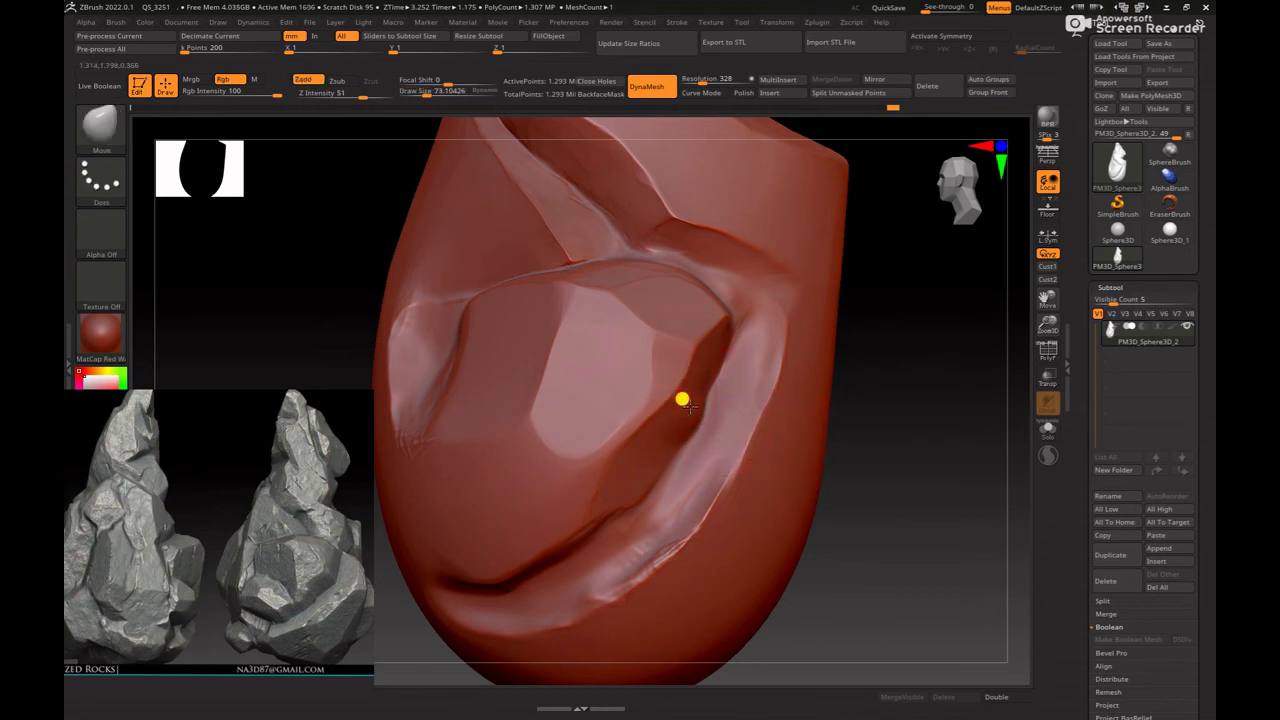
pyautogui.press('space')
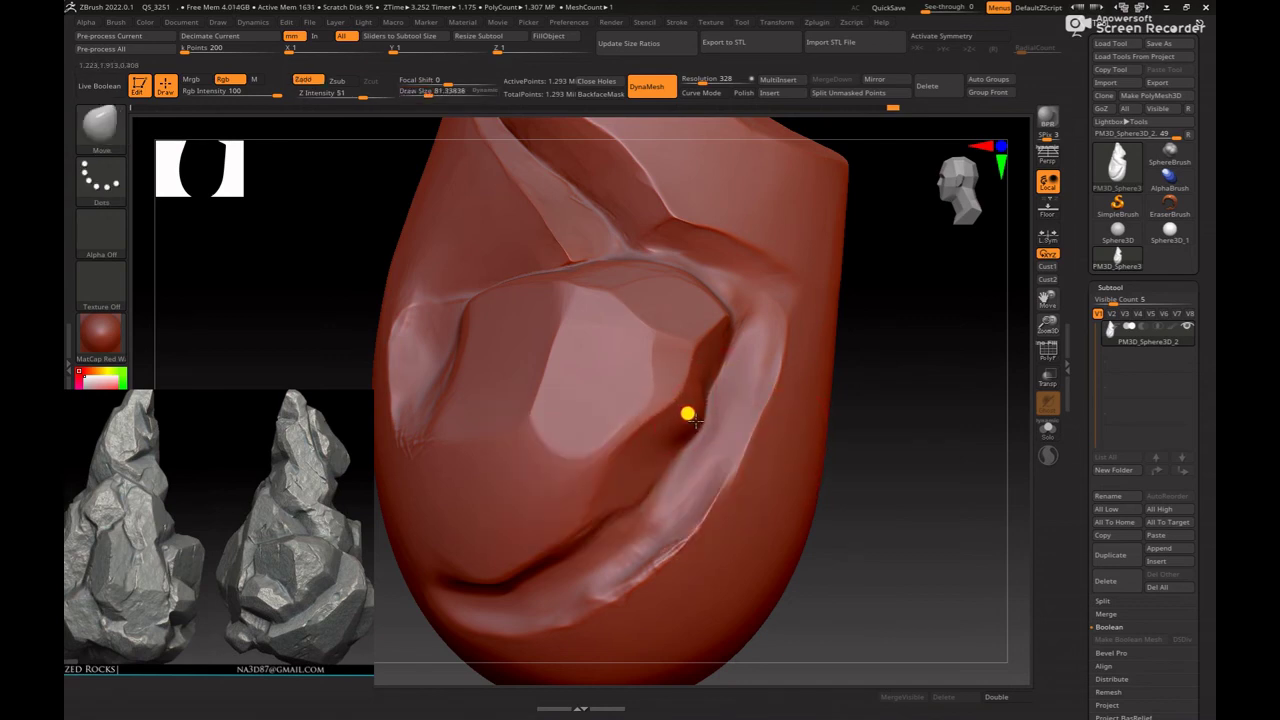
pyautogui.press(']')
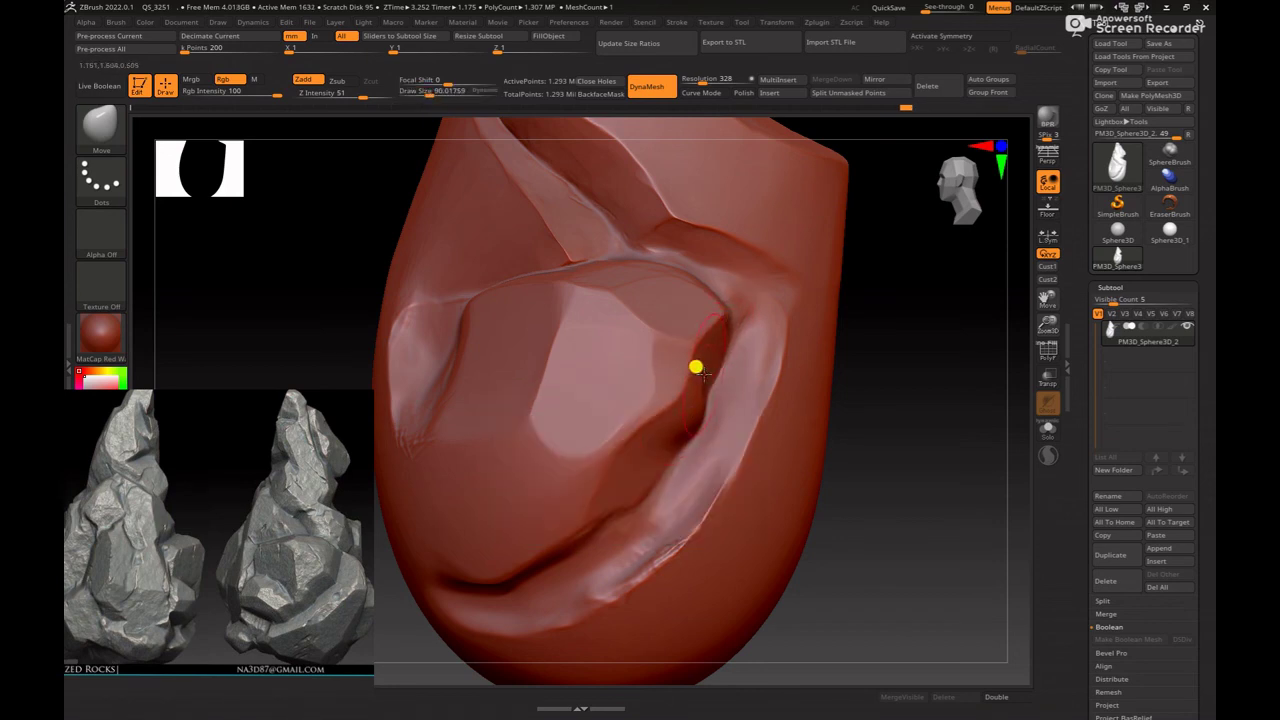
pyautogui.press('space')
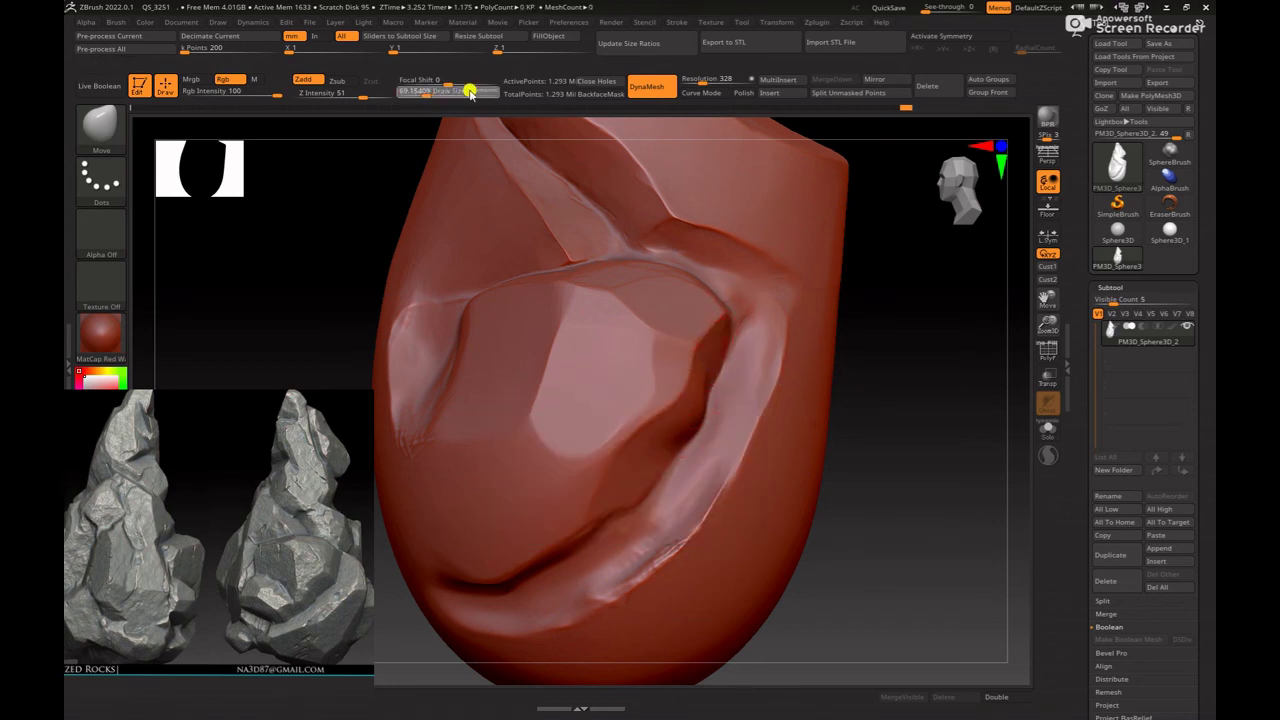
# Step: Shrink the brush to about 27 and Shift-smooth rough spots on the cleft's lip
pyautogui.moveTo(470, 250)
pyautogui.mouseDown()
pyautogui.moveTo(568, 392)
pyautogui.moveTo(934, 360)
pyautogui.moveTo(814, 420)
pyautogui.moveTo(591, 430)
pyautogui.moveTo(591, 403)
pyautogui.moveTo(557, 403)
pyautogui.moveTo(557, 432)
pyautogui.moveTo(557, 409)
pyautogui.mouseUp()
pyautogui.press('space')
pyautogui.press('space')
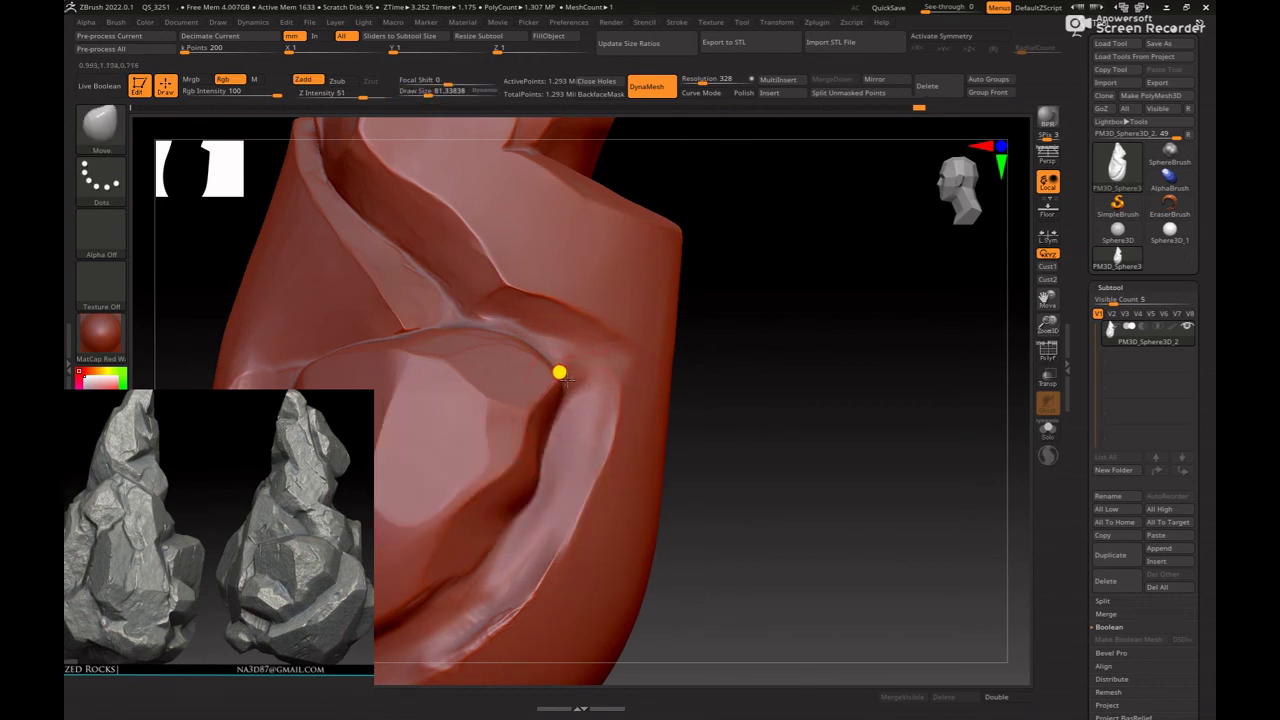
pyautogui.press('shift')
pyautogui.moveTo(820, 418)
pyautogui.keyDown('alt'); pyautogui.mouseDown()
pyautogui.moveTo(743, 374)
pyautogui.moveTo(837, 480)
pyautogui.moveTo(600, 384)
pyautogui.mouseUp(); pyautogui.keyUp('alt')
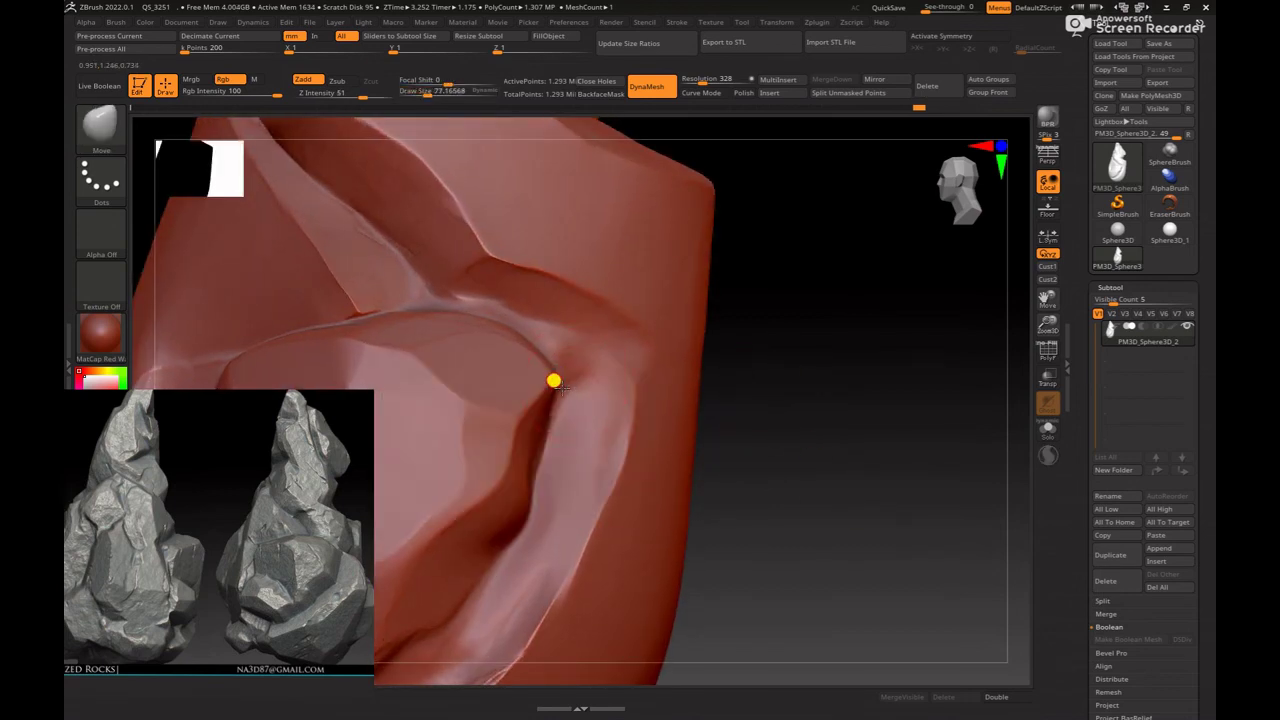
pyautogui.press('space')
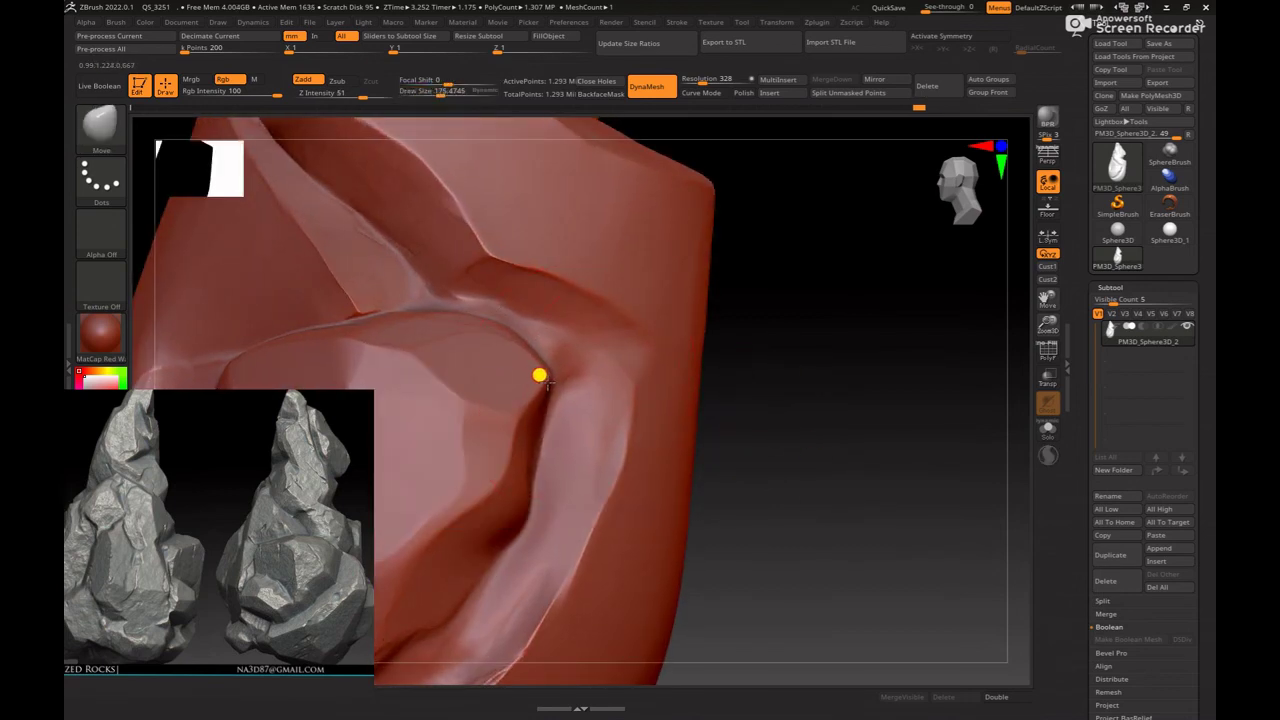
pyautogui.press('shift')
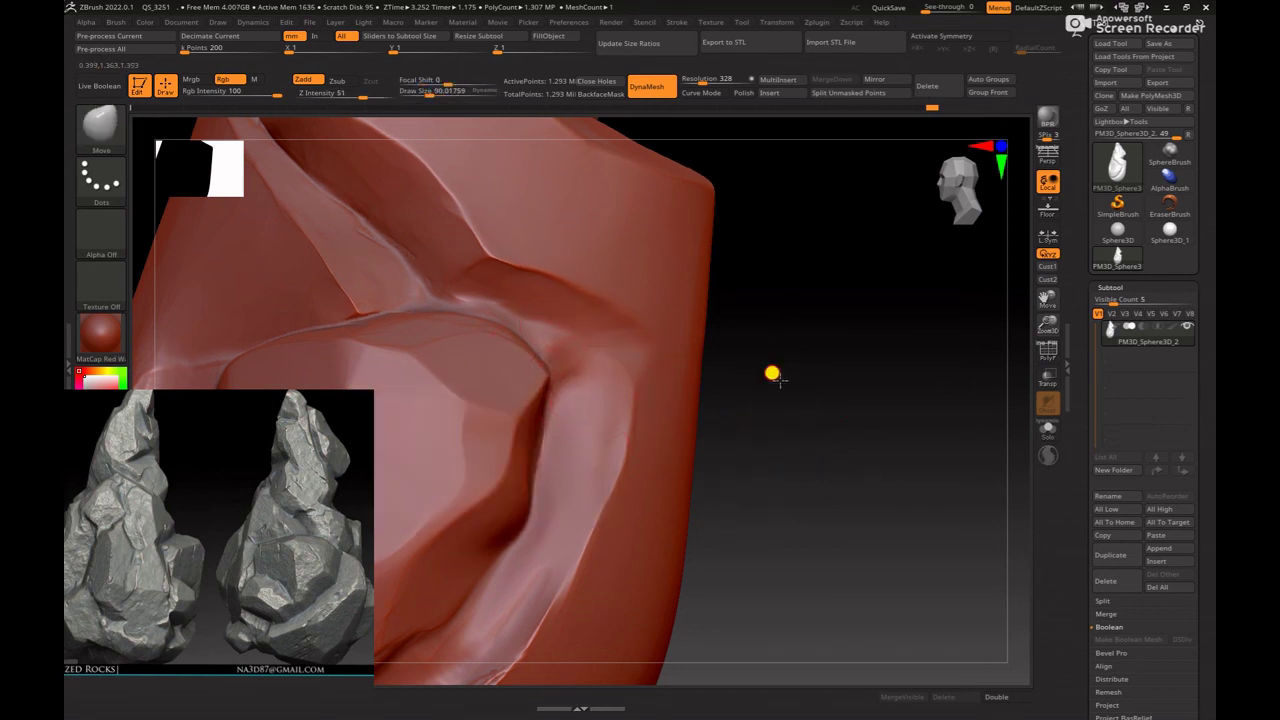
pyautogui.moveTo(771, 371); pyautogui.dragTo(840, 414)
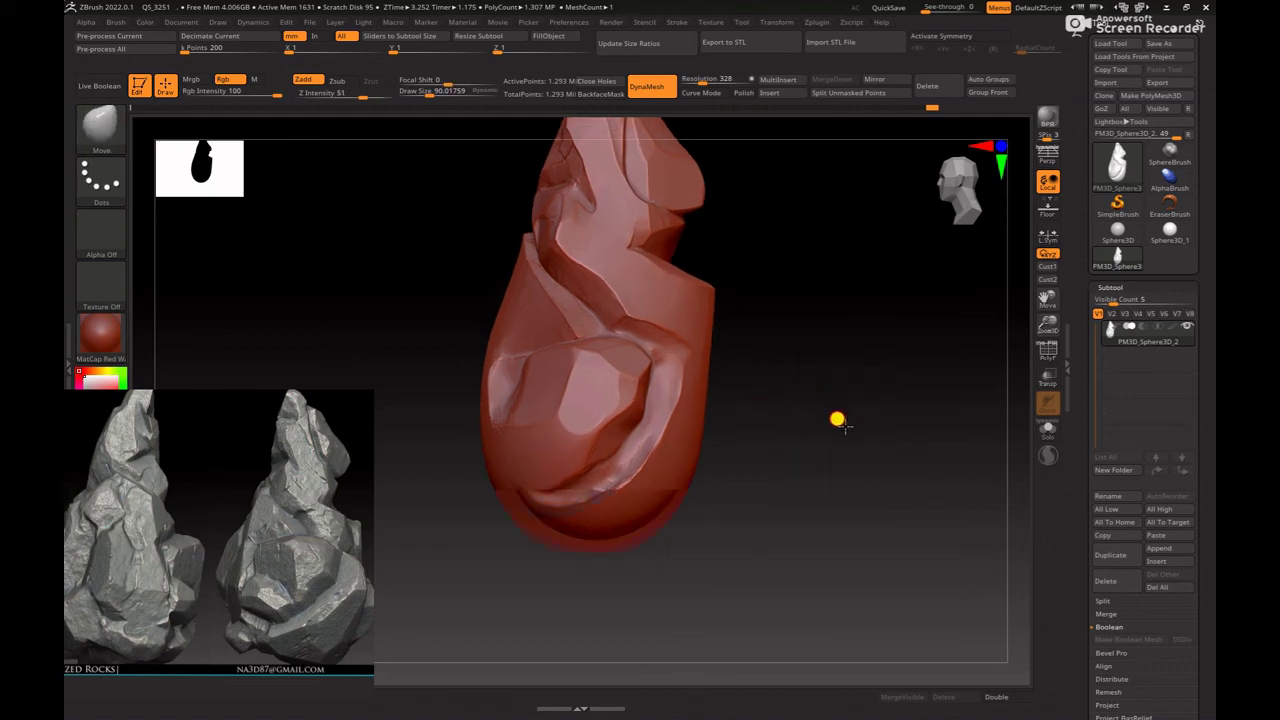
pyautogui.keyDown('ctrl'); pyautogui.moveTo(837, 417); pyautogui.dragTo(846, 457, button='right'); pyautogui.keyUp('ctrl')
# Step: Return to hPolish and polish the cleft's planes from several sides, smoothing near the cleft
pyautogui.press('b')
pyautogui.click(810, 452)
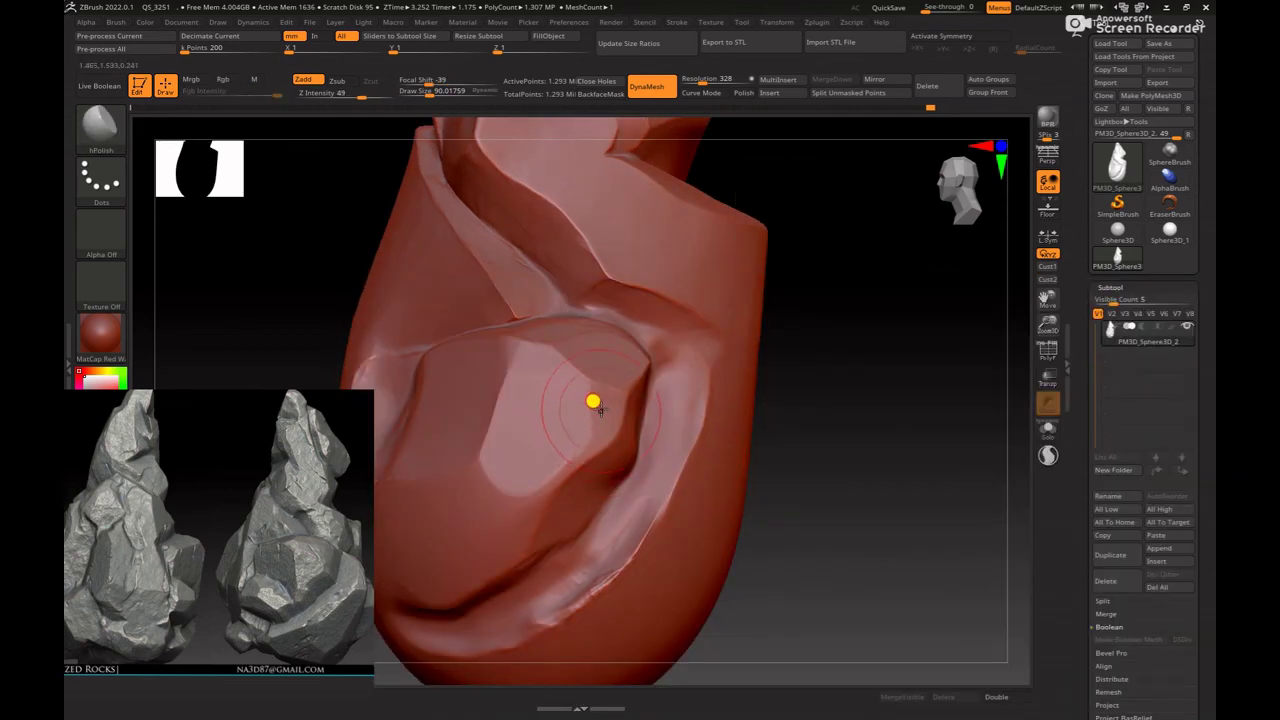
pyautogui.press('b')
pyautogui.press('h')
pyautogui.press('p')
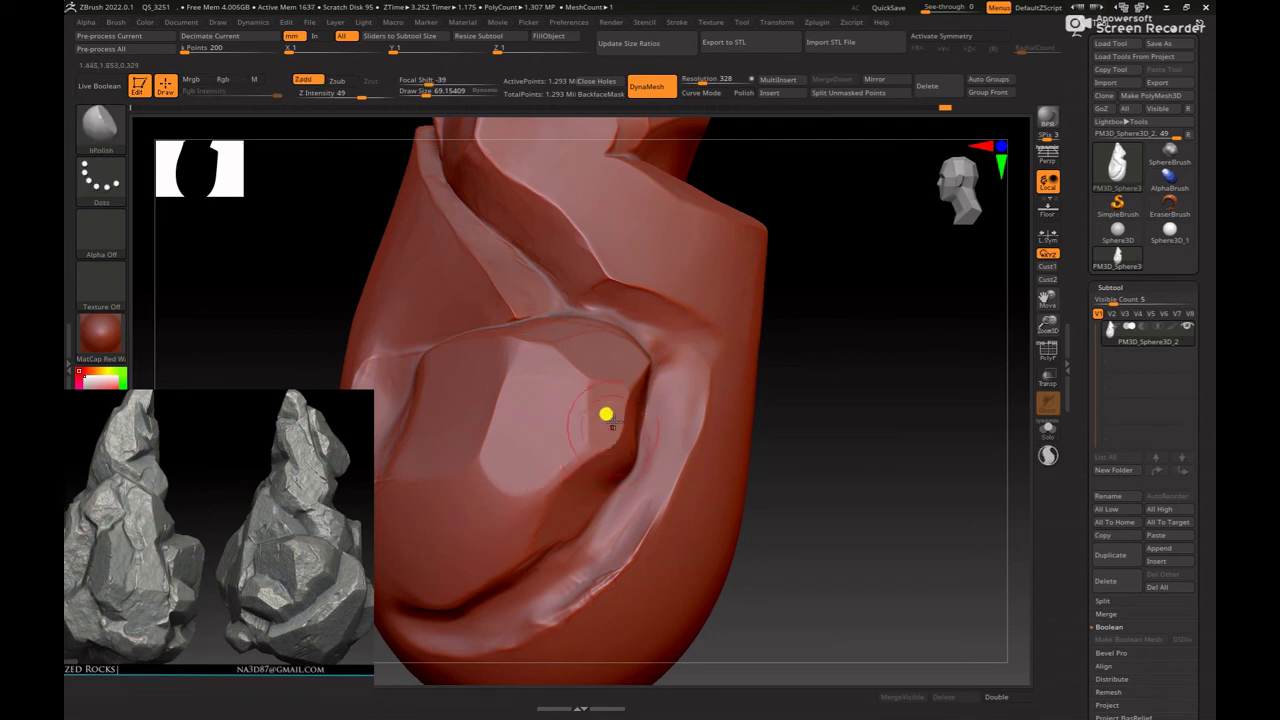
pyautogui.moveTo(845, 420); pyautogui.dragTo(656, 411)
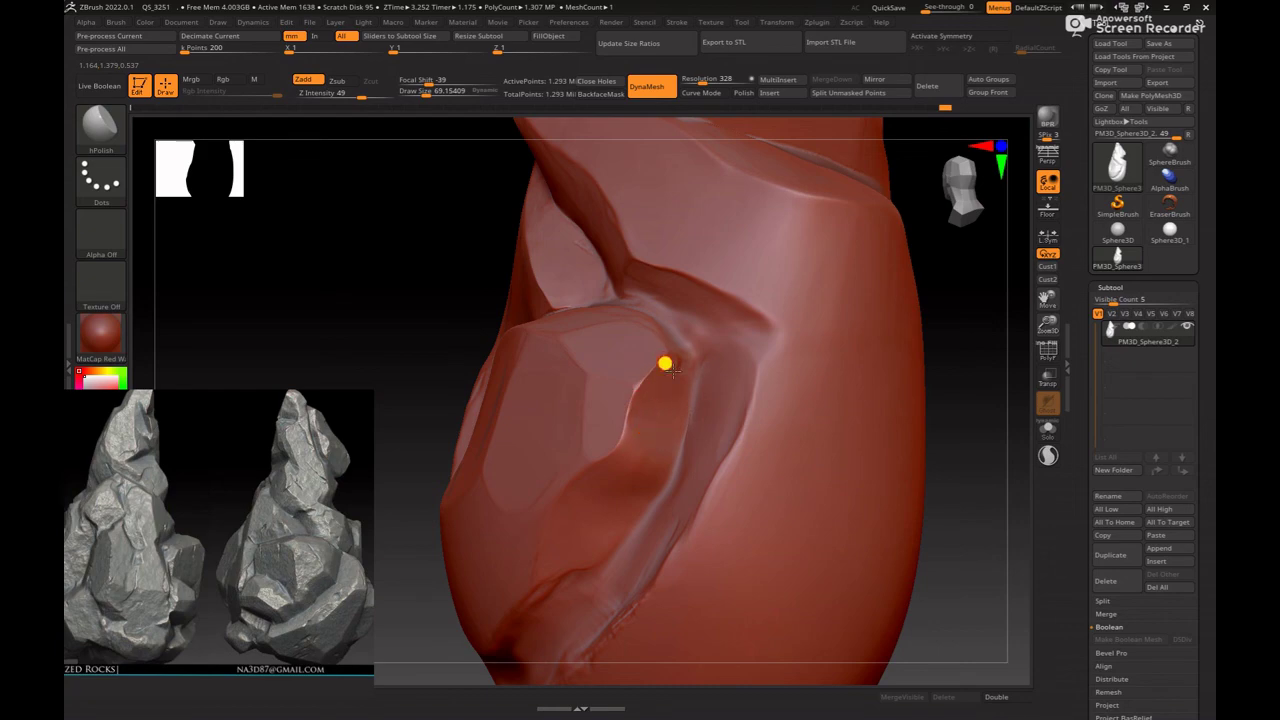
pyautogui.moveTo(1006, 351); pyautogui.dragTo(651, 337)
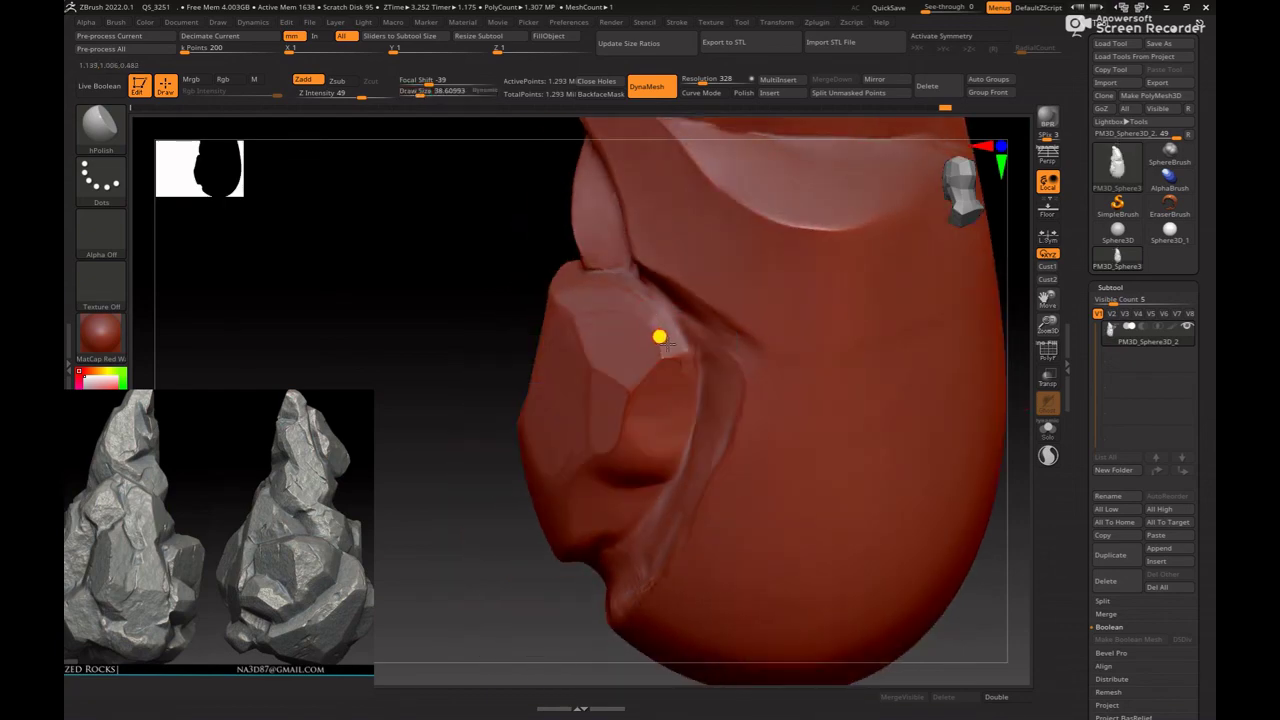
pyautogui.moveTo(1014, 357)
pyautogui.mouseDown()
pyautogui.moveTo(920, 409)
pyautogui.moveTo(963, 431)
pyautogui.moveTo(970, 366)
pyautogui.moveTo(650, 368)
pyautogui.mouseUp()
pyautogui.press('space')
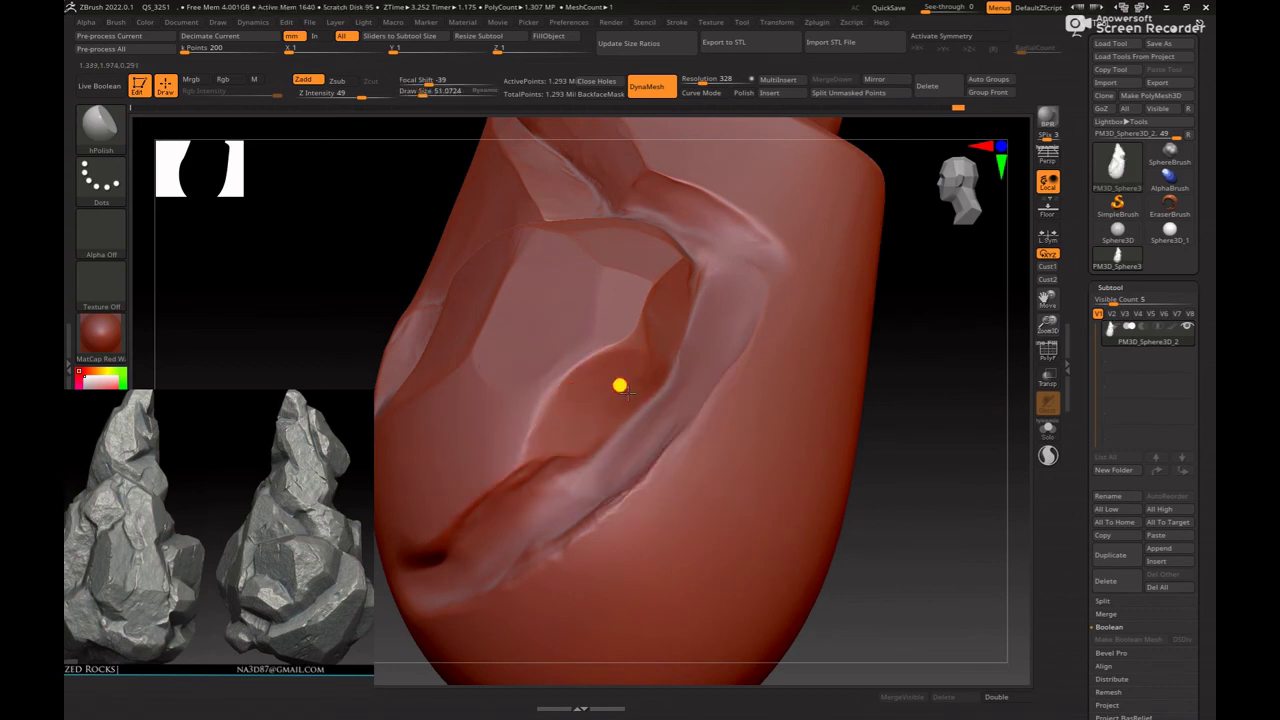
pyautogui.moveTo(920, 360); pyautogui.dragTo(652, 310)
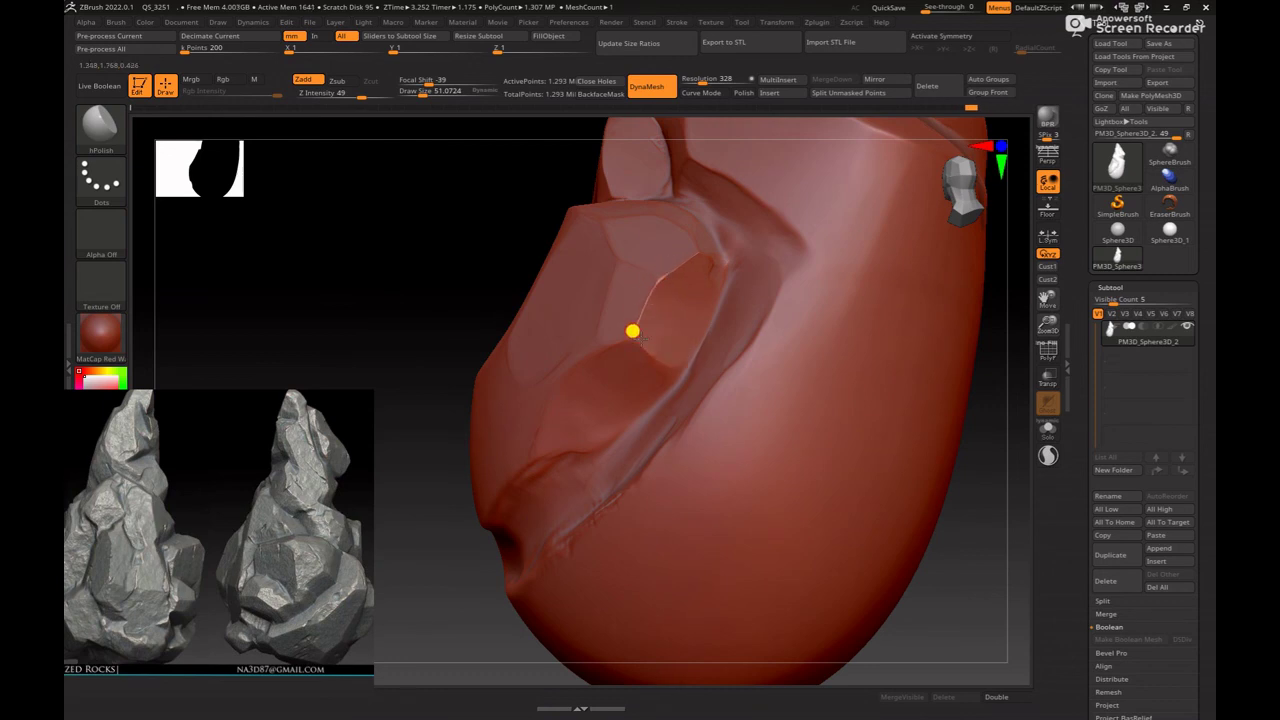
pyautogui.moveTo(1028, 338); pyautogui.dragTo(650, 352)
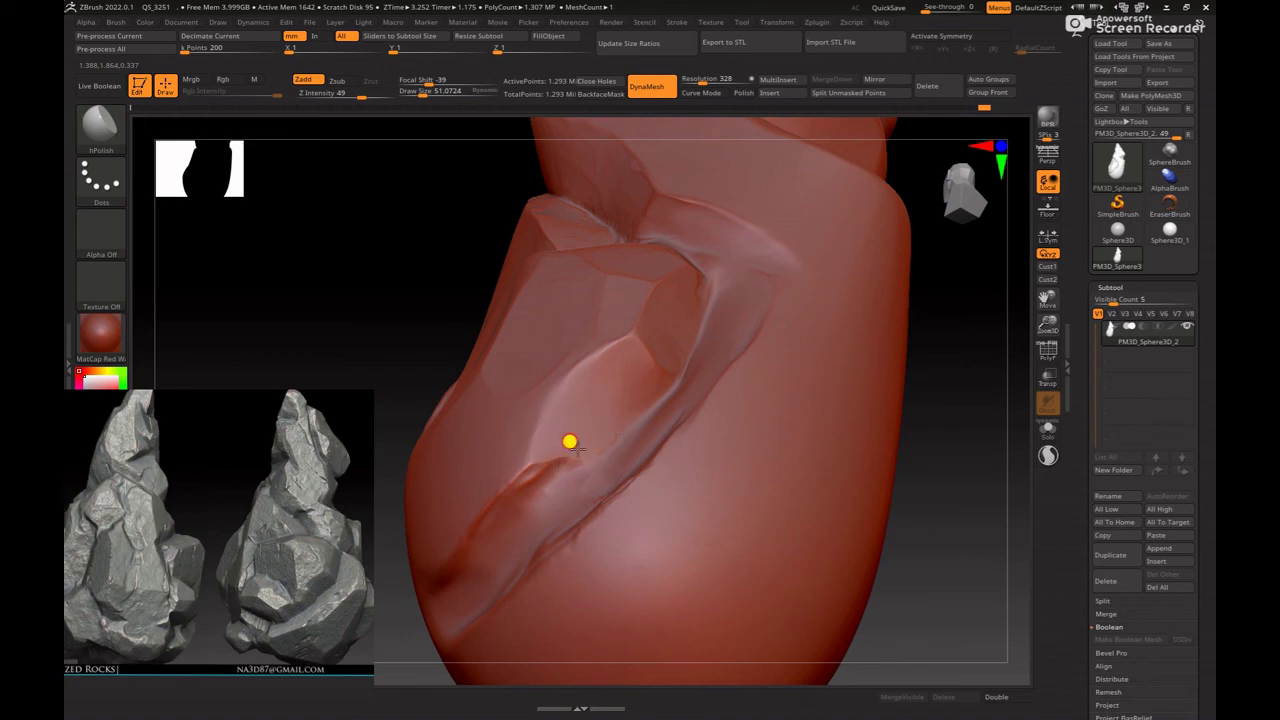
pyautogui.moveTo(614, 405)
pyautogui.keyDown('shift'); pyautogui.mouseDown()
pyautogui.moveTo(983, 494)
pyautogui.moveTo(871, 370)
pyautogui.moveTo(946, 514)
pyautogui.moveTo(920, 457)
pyautogui.moveTo(887, 437)
pyautogui.moveTo(961, 448)
pyautogui.moveTo(906, 414)
pyautogui.moveTo(894, 429)
pyautogui.moveTo(940, 470)
pyautogui.moveTo(909, 437)
pyautogui.moveTo(746, 437)
pyautogui.mouseUp(); pyautogui.keyUp('shift')
# Step: Select the Move brush and resize it from about 69 to about 58
pyautogui.press('b')
pyautogui.press('m')
pyautogui.press('v')
pyautogui.press('space')
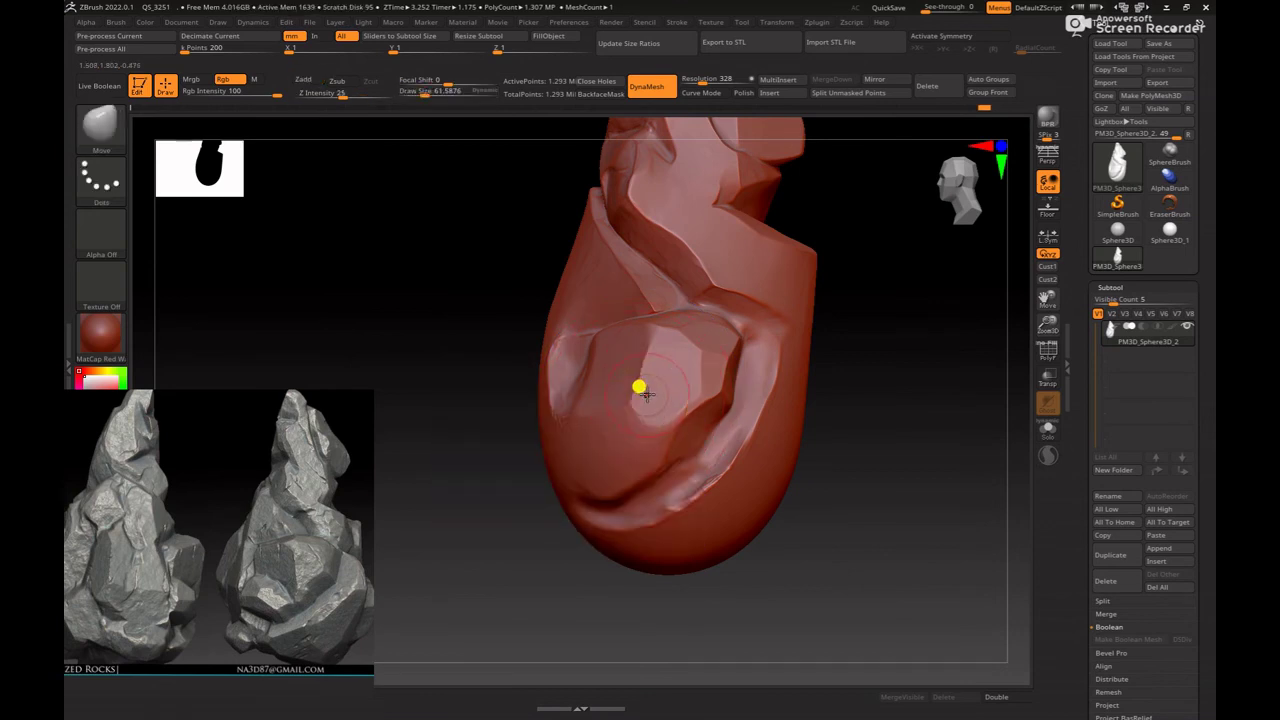
pyautogui.moveTo(674, 394)
pyautogui.mouseDown(button='right')
pyautogui.moveTo(653, 405)
pyautogui.moveTo(643, 362)
pyautogui.moveTo(840, 371)
pyautogui.mouseUp(button='right')
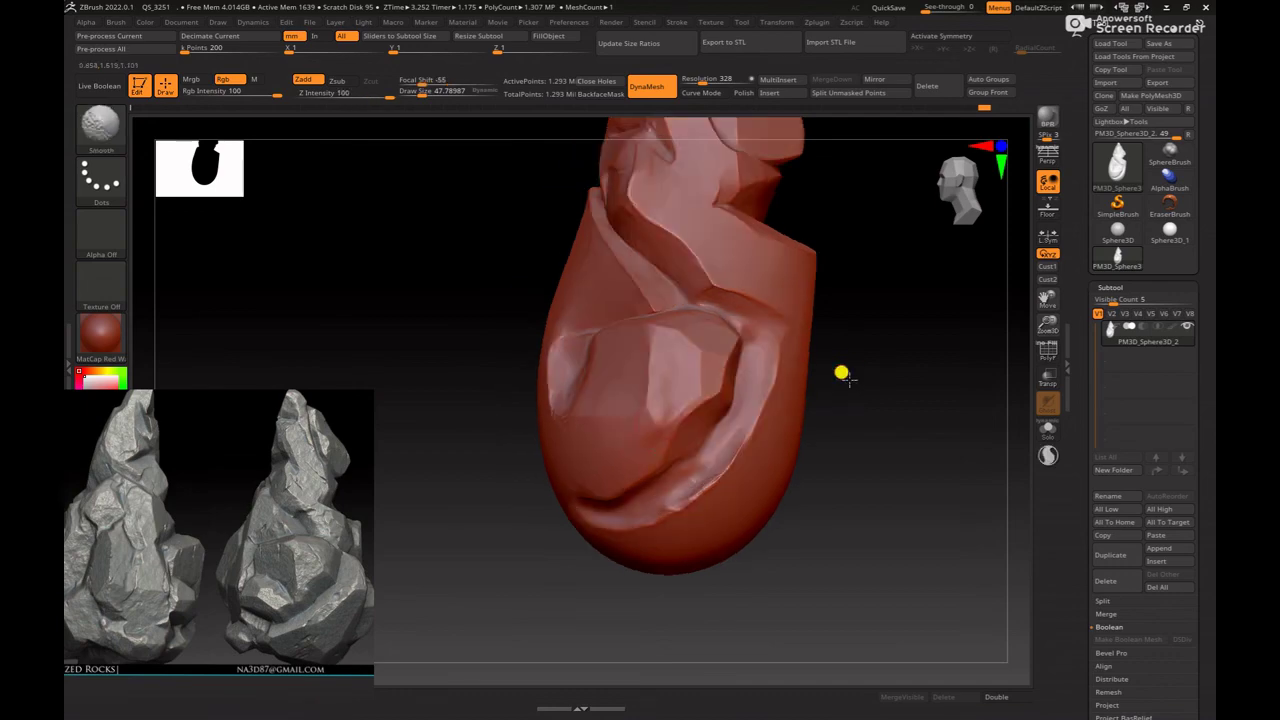
pyautogui.moveTo(908, 397); pyautogui.dragTo(646, 397, button='right')
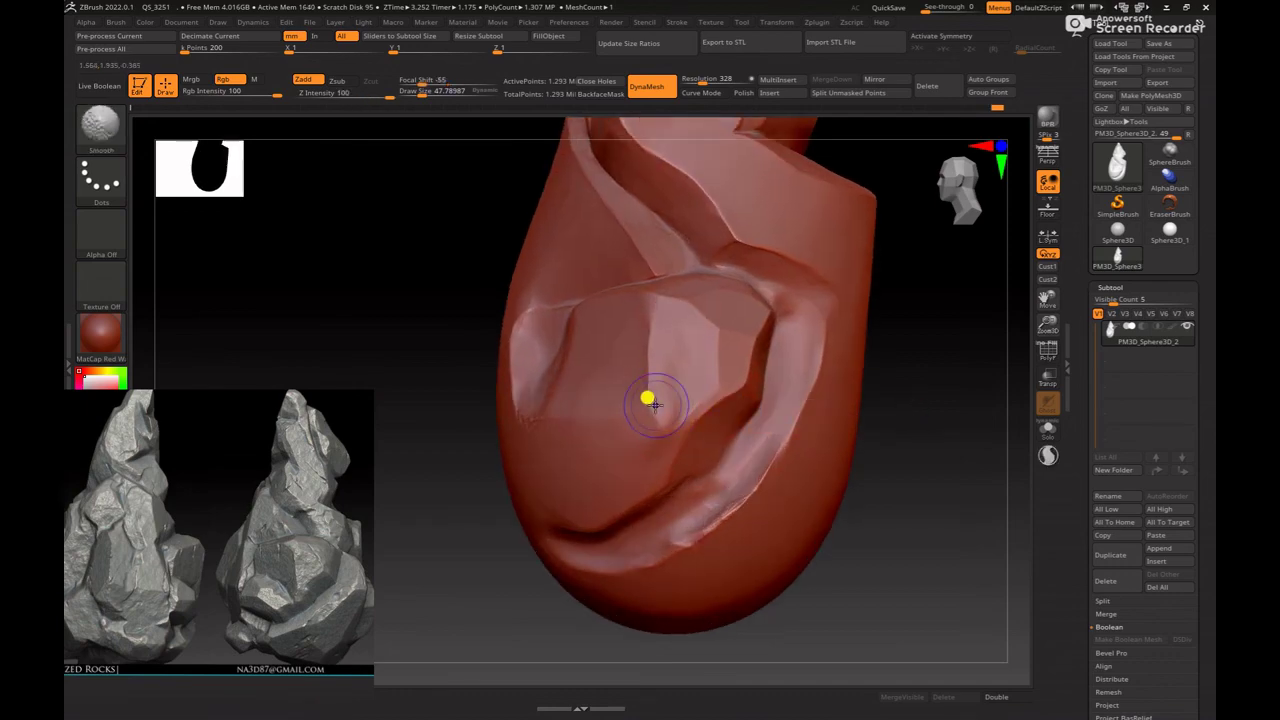
pyautogui.press('space')
pyautogui.moveTo(649, 409); pyautogui.dragTo(651, 341)
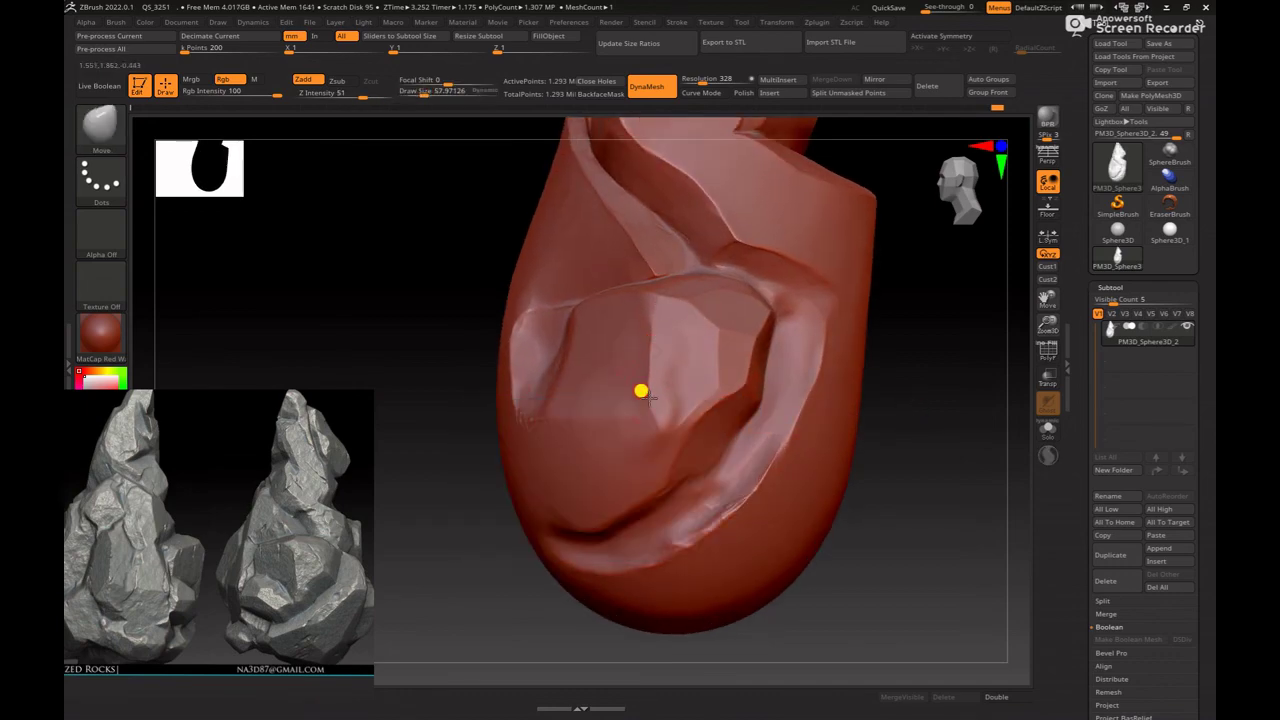
# Step: Build up the cavity crease on the lower block with ClayBuildup and check the softened result
pyautogui.press('b')
pyautogui.press('c')
pyautogui.press('b')
pyautogui.moveTo(846, 403)
pyautogui.mouseDown(button='right')
pyautogui.moveTo(980, 432)
pyautogui.moveTo(534, 371)
pyautogui.mouseUp(button='right')
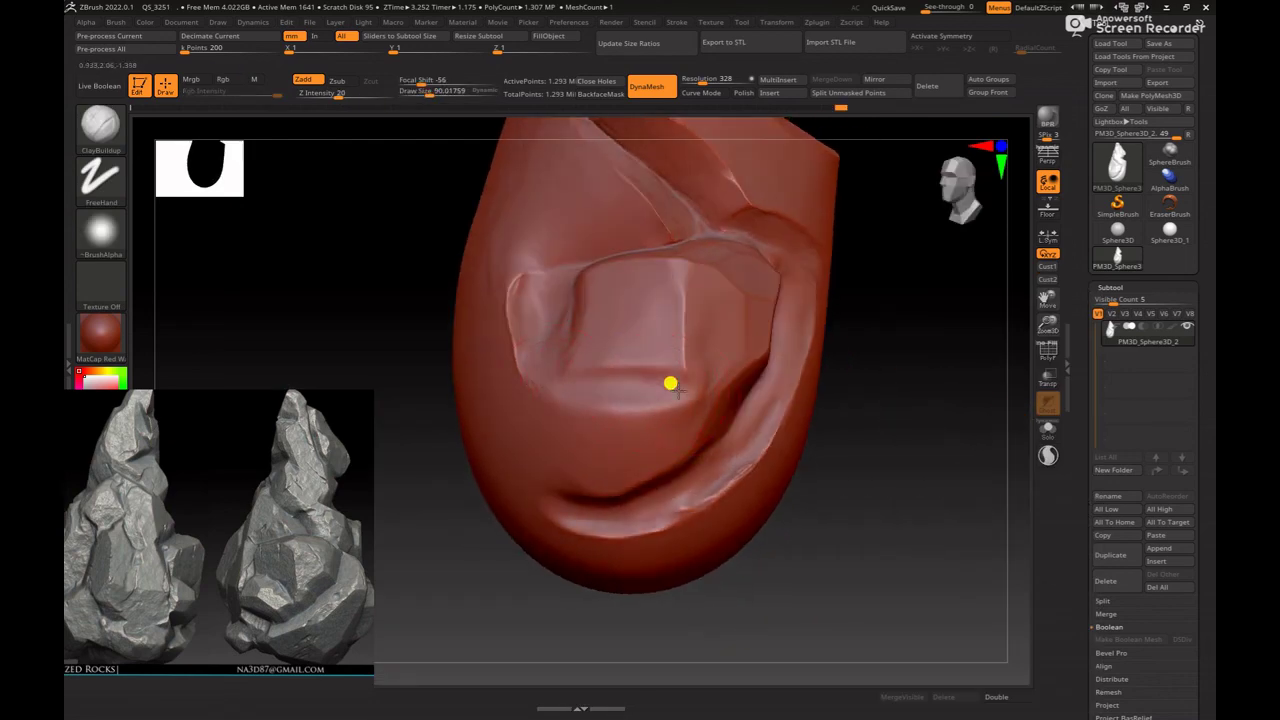
pyautogui.moveTo(680, 388)
pyautogui.mouseDown()
pyautogui.moveTo(640, 362)
pyautogui.moveTo(622, 372)
pyautogui.moveTo(594, 340)
pyautogui.moveTo(669, 352)
pyautogui.mouseUp()
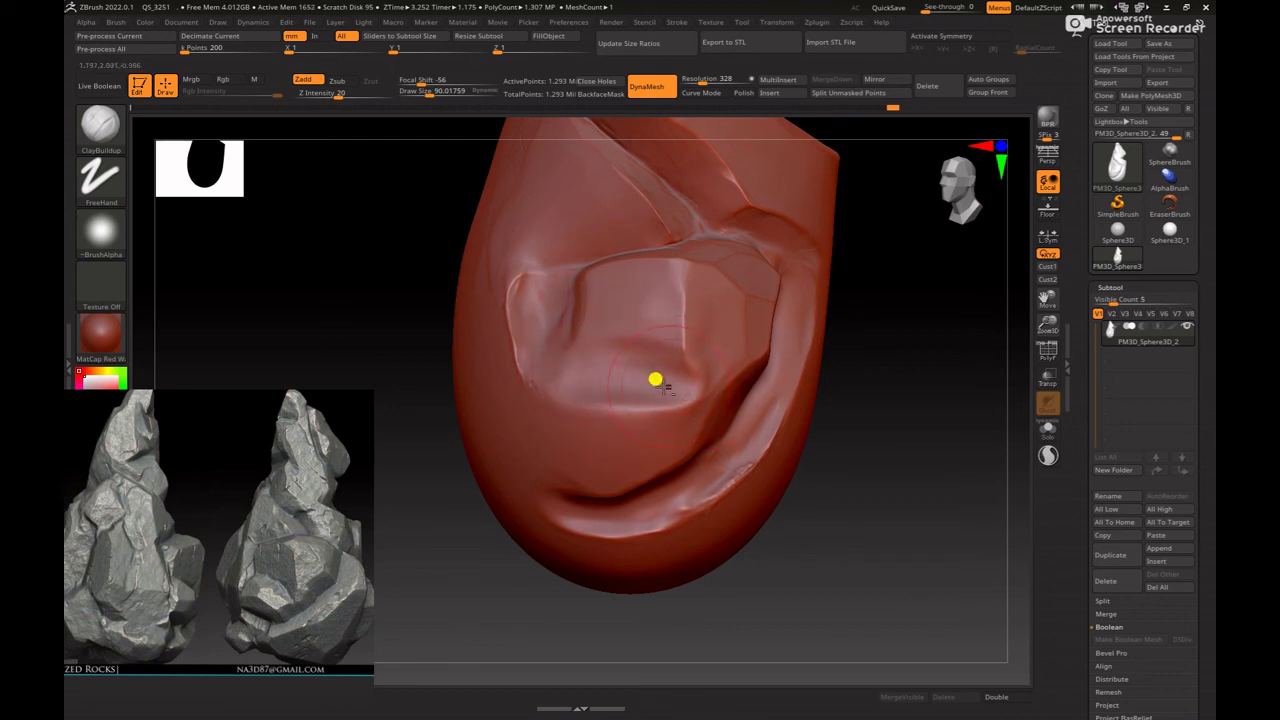
pyautogui.moveTo(878, 412)
pyautogui.mouseDown()
pyautogui.moveTo(951, 434)
pyautogui.moveTo(848, 432)
pyautogui.mouseUp()
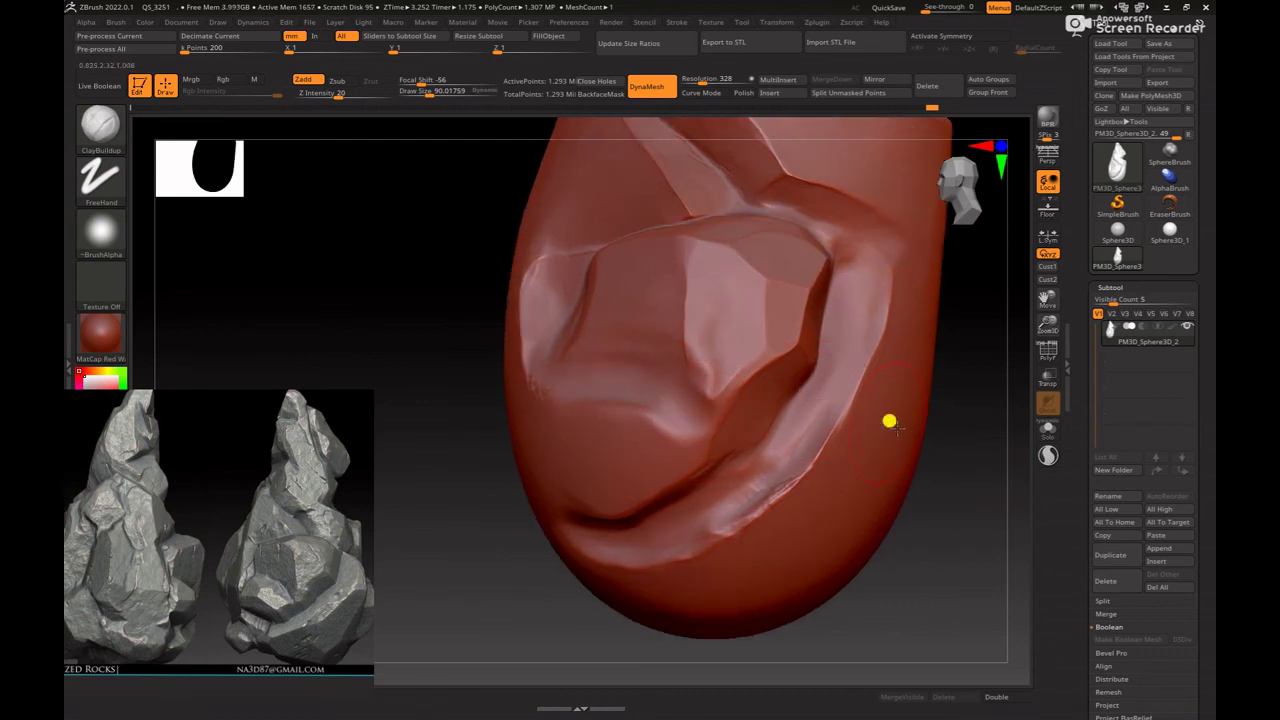
pyautogui.moveTo(929, 440)
pyautogui.mouseDown()
pyautogui.moveTo(951, 471)
pyautogui.moveTo(506, 358)
pyautogui.moveTo(531, 371)
pyautogui.moveTo(521, 361)
pyautogui.mouseUp()
pyautogui.press('space')
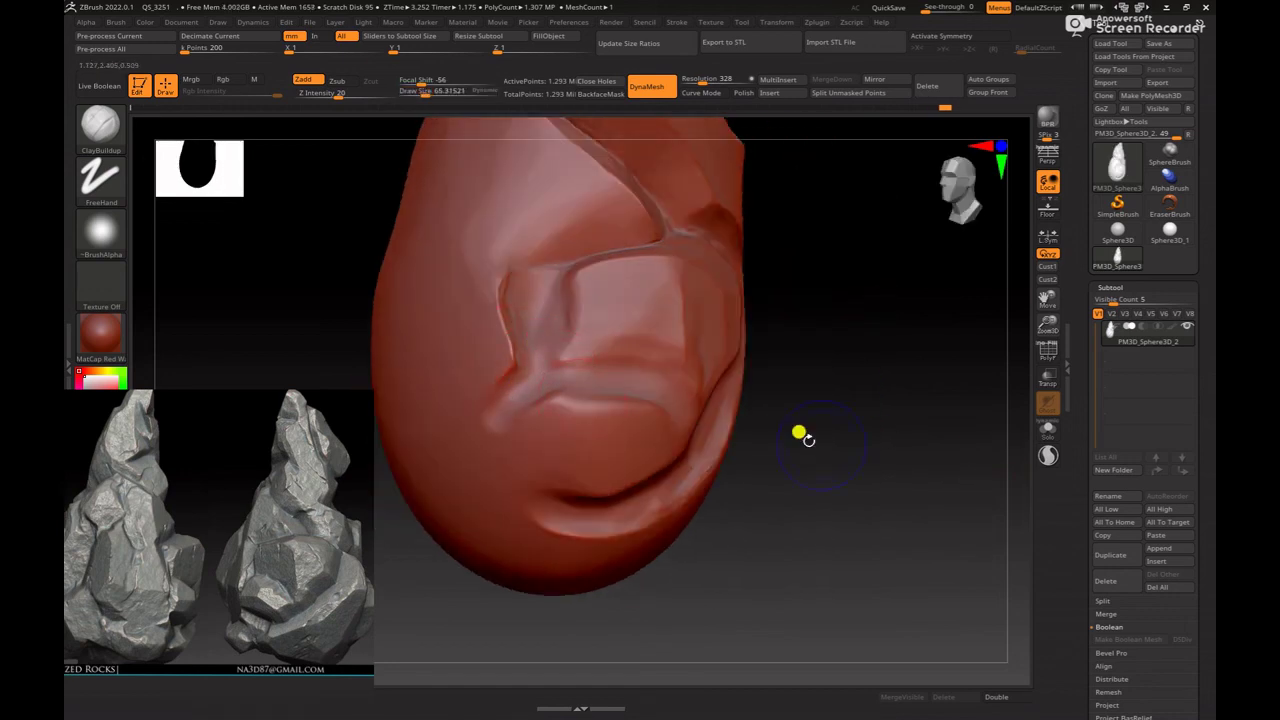
pyautogui.moveTo(800, 434)
pyautogui.keyDown('shift'); pyautogui.mouseDown()
pyautogui.moveTo(887, 474)
pyautogui.moveTo(734, 483)
pyautogui.moveTo(883, 491)
pyautogui.moveTo(770, 535)
pyautogui.moveTo(786, 509)
pyautogui.mouseUp(); pyautogui.keyUp('shift')
# Step: Switch to hPolish and set its draw size to about 73 while turning toward the upper folds
pyautogui.press('b')
pyautogui.press('h')
pyautogui.press('p')
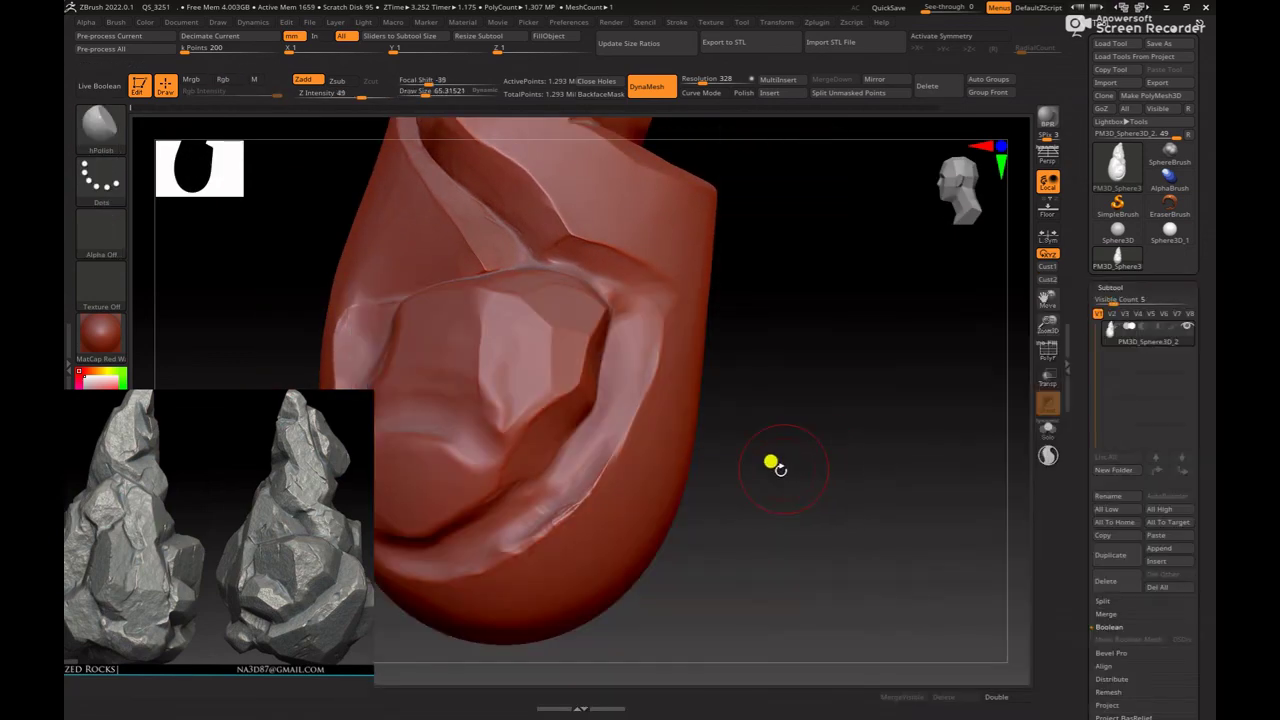
pyautogui.moveTo(771, 457)
pyautogui.mouseDown()
pyautogui.moveTo(910, 465)
pyautogui.moveTo(685, 315)
pyautogui.moveTo(730, 321)
pyautogui.moveTo(690, 376)
pyautogui.moveTo(686, 349)
pyautogui.mouseUp()
pyautogui.moveTo(963, 420)
pyautogui.mouseDown()
pyautogui.moveTo(987, 416)
pyautogui.moveTo(703, 400)
pyautogui.mouseUp()
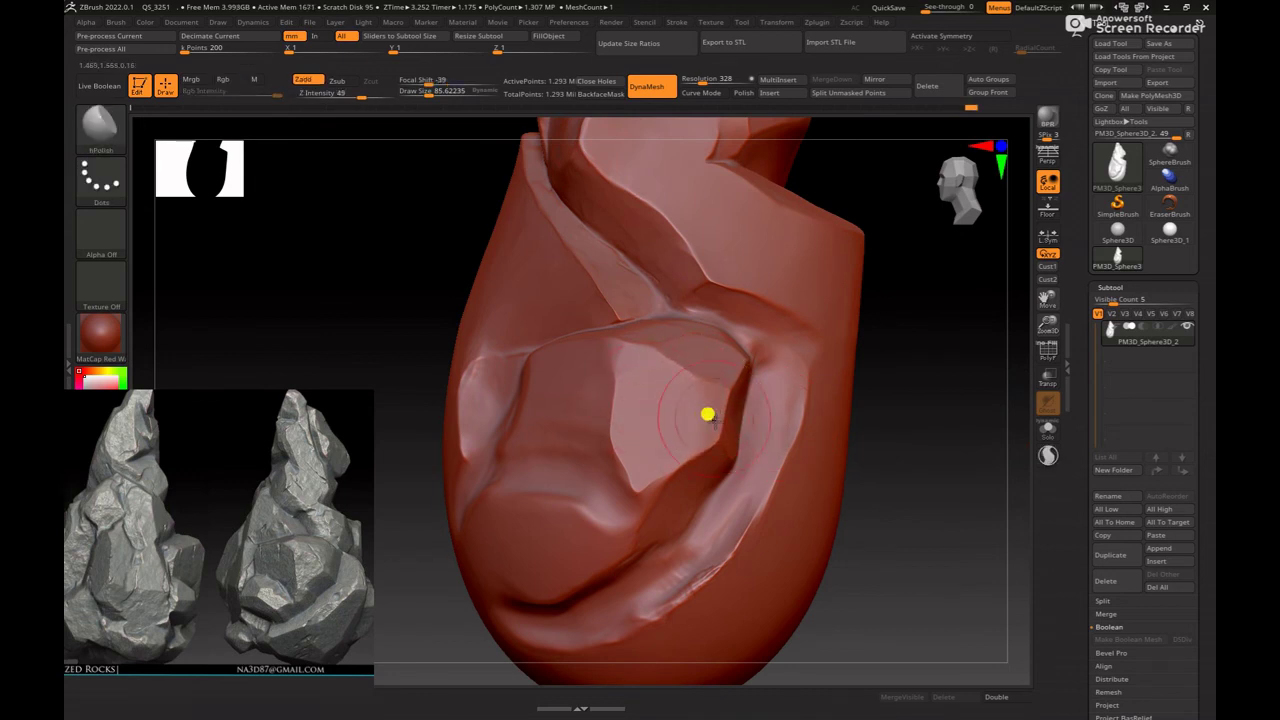
pyautogui.moveTo(927, 448)
pyautogui.mouseDown()
pyautogui.moveTo(945, 477)
pyautogui.moveTo(724, 444)
pyautogui.mouseUp()
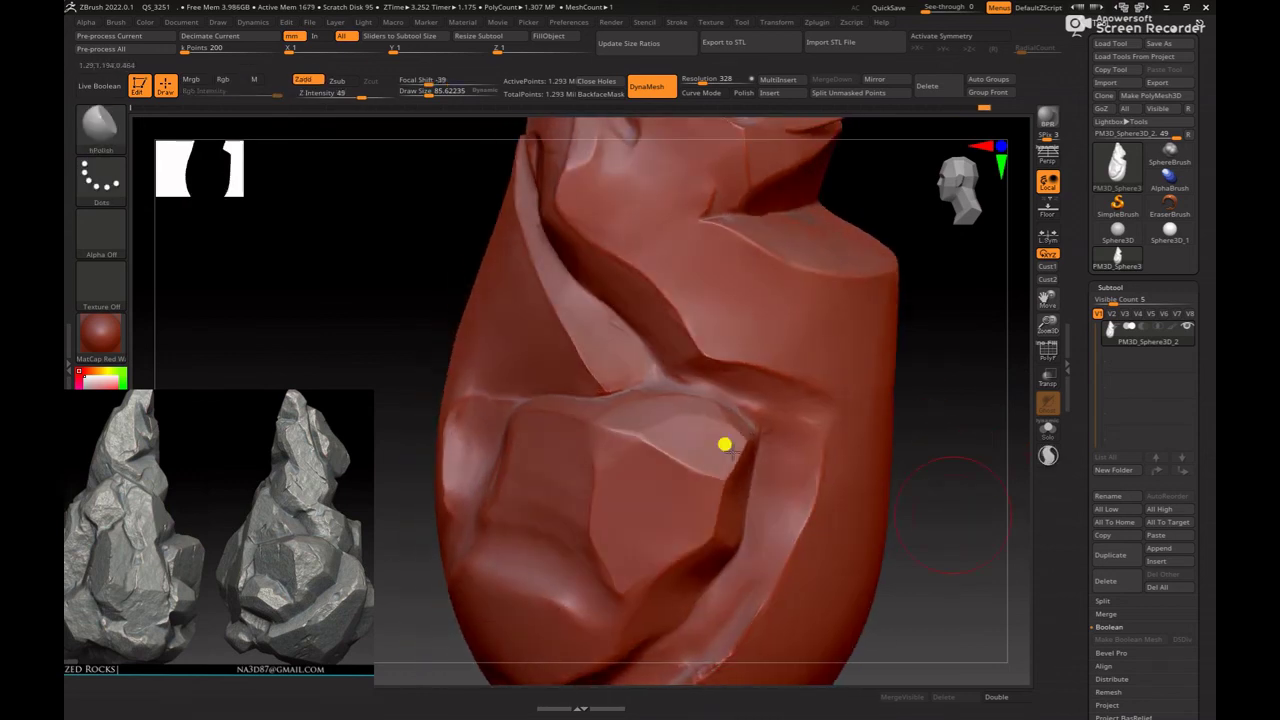
pyautogui.press('[')
pyautogui.press('[')
pyautogui.press('[')
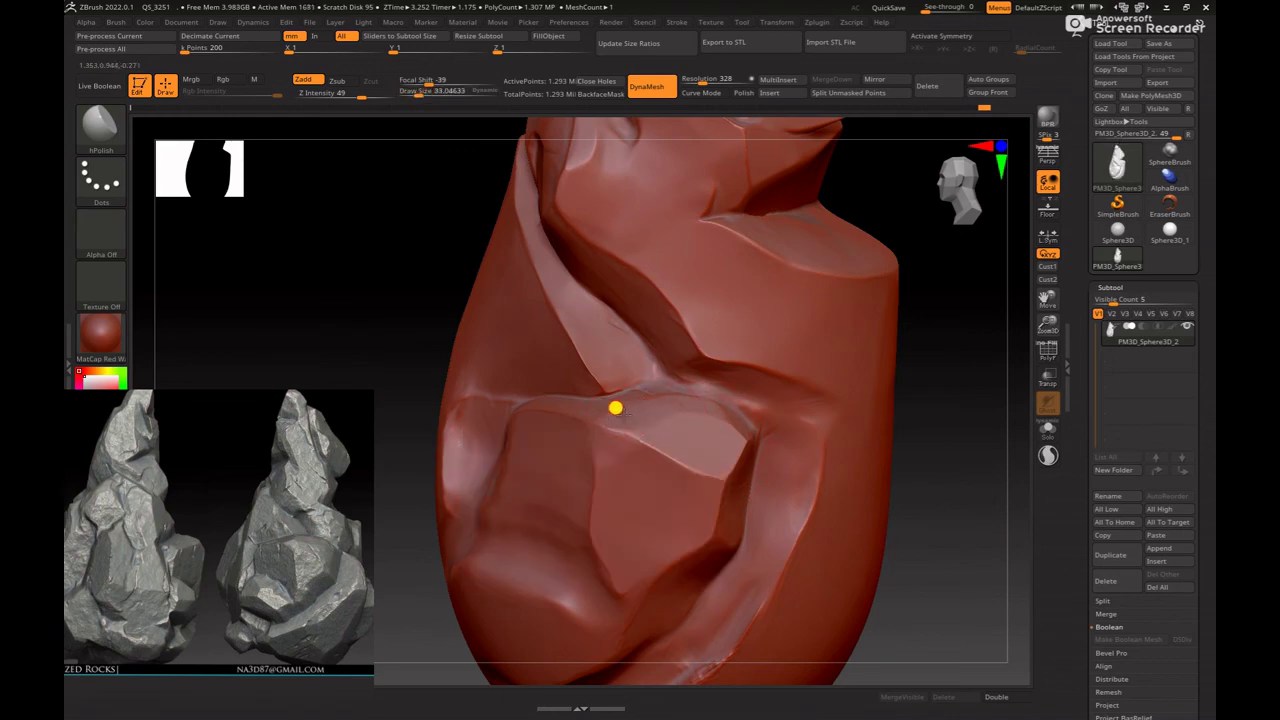
pyautogui.moveTo(937, 446); pyautogui.dragTo(677, 420)
pyautogui.press('space')
pyautogui.press(']')
pyautogui.press(']')
pyautogui.press(']')
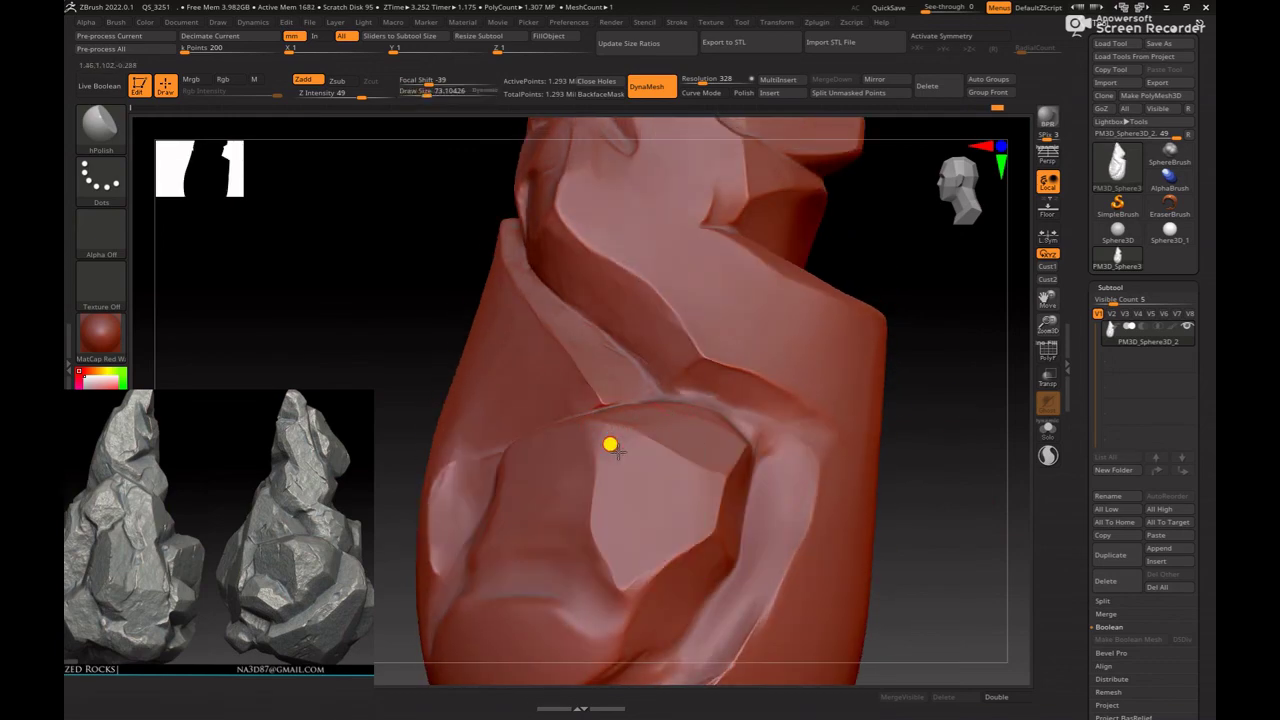
# Step: Polish the cavity's inner crease flat, checking it from several angles
pyautogui.moveTo(940, 446); pyautogui.dragTo(805, 375)
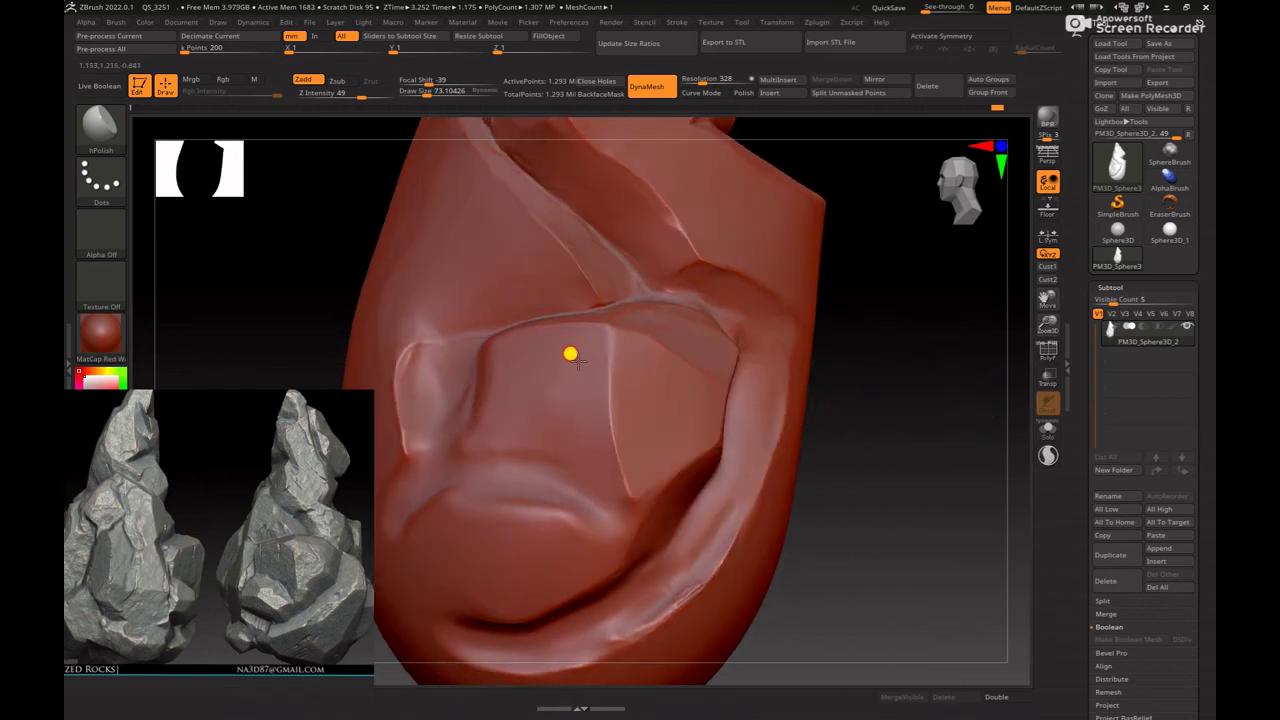
pyautogui.moveTo(571, 455)
pyautogui.keyDown('ctrl'); pyautogui.mouseDown(button='right')
pyautogui.moveTo(917, 443)
pyautogui.moveTo(837, 357)
pyautogui.moveTo(956, 451)
pyautogui.moveTo(986, 500)
pyautogui.moveTo(966, 446)
pyautogui.moveTo(997, 520)
pyautogui.moveTo(597, 470)
pyautogui.moveTo(545, 425)
pyautogui.mouseUp(button='right'); pyautogui.keyUp('ctrl')
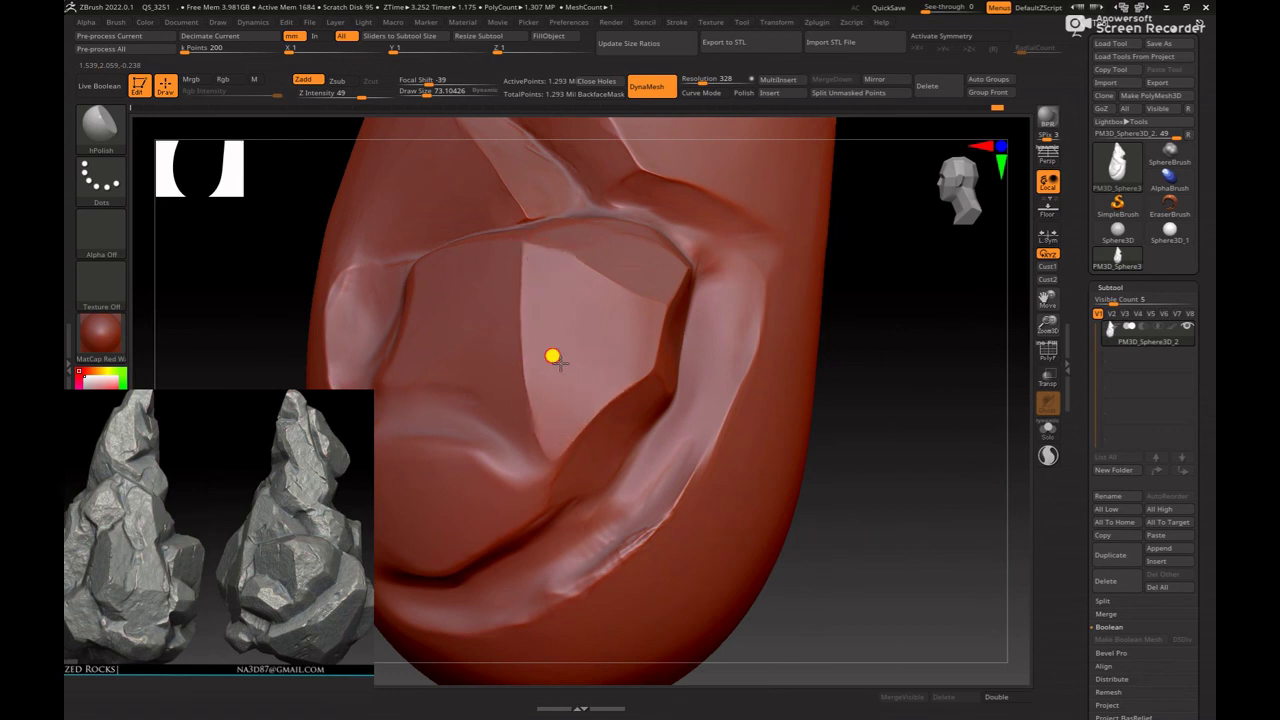
pyautogui.moveTo(616, 398); pyautogui.dragTo(551, 479)
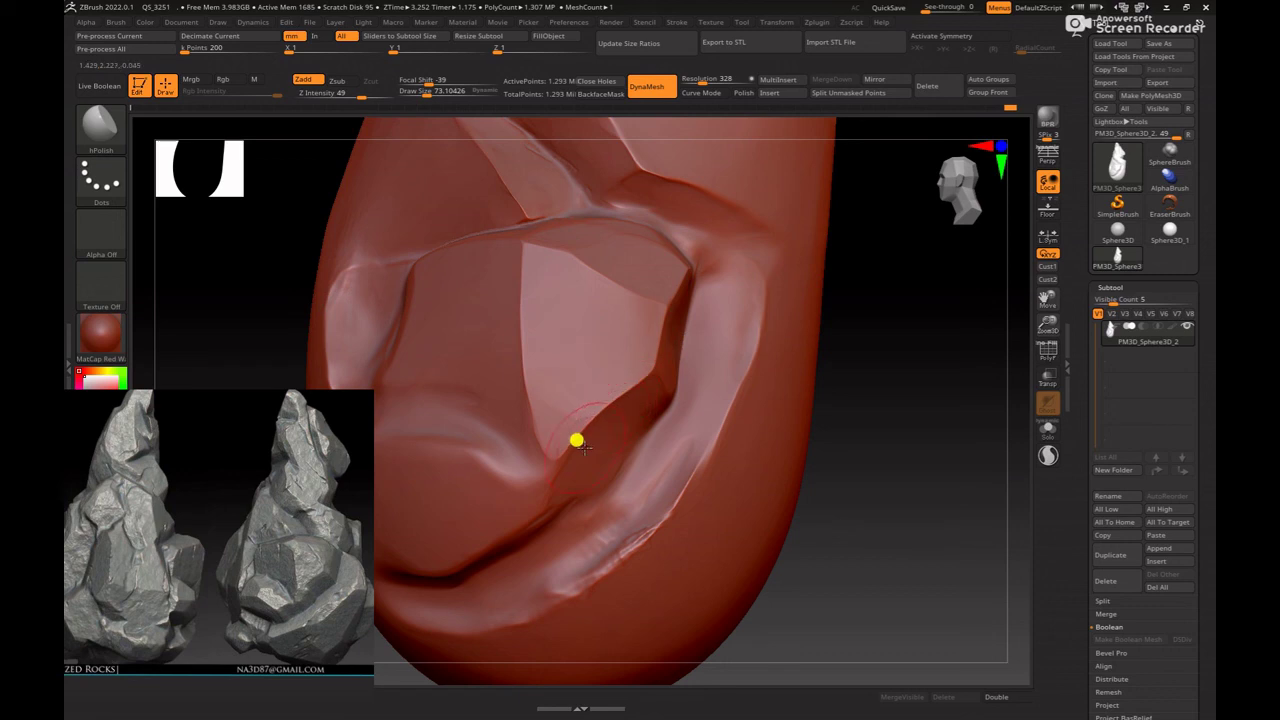
pyautogui.moveTo(899, 465)
pyautogui.mouseDown()
pyautogui.moveTo(957, 477)
pyautogui.moveTo(637, 417)
pyautogui.mouseUp()
pyautogui.moveTo(869, 514)
pyautogui.mouseDown()
pyautogui.moveTo(666, 426)
pyautogui.moveTo(551, 420)
pyautogui.mouseUp()
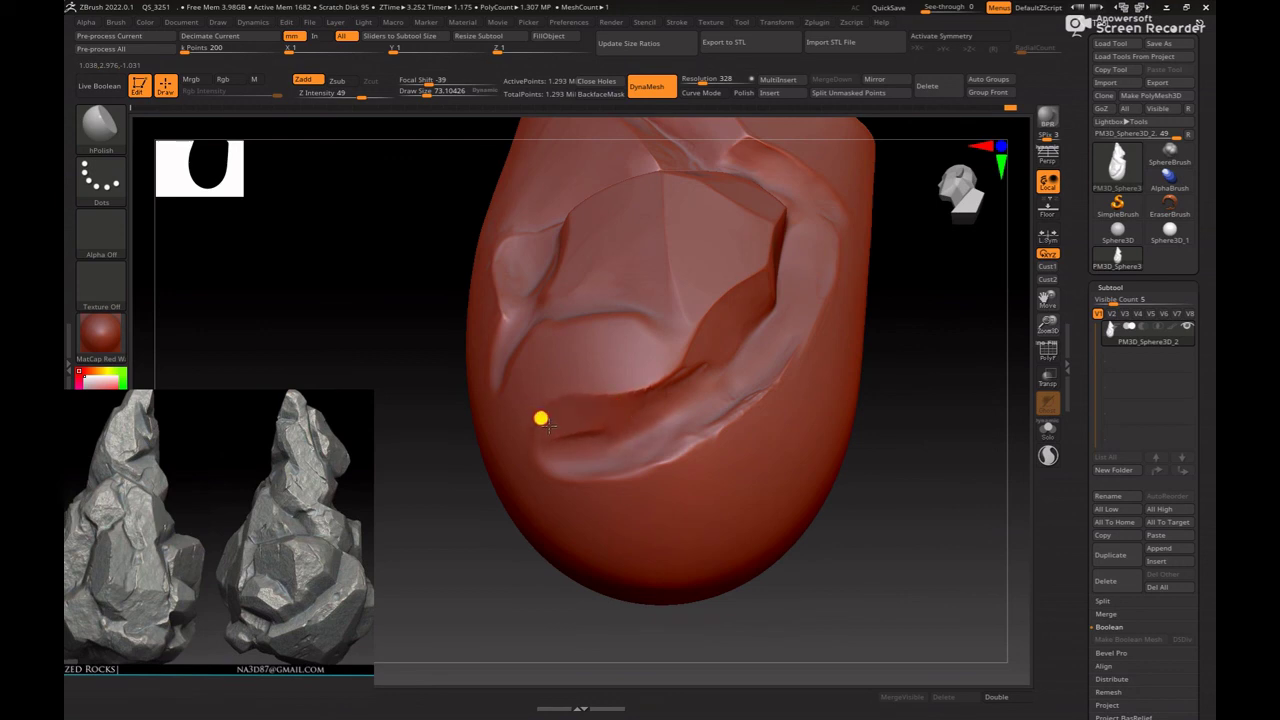
pyautogui.moveTo(866, 511)
pyautogui.mouseDown()
pyautogui.moveTo(903, 543)
pyautogui.moveTo(903, 560)
pyautogui.moveTo(845, 483)
pyautogui.moveTo(610, 400)
pyautogui.mouseUp()
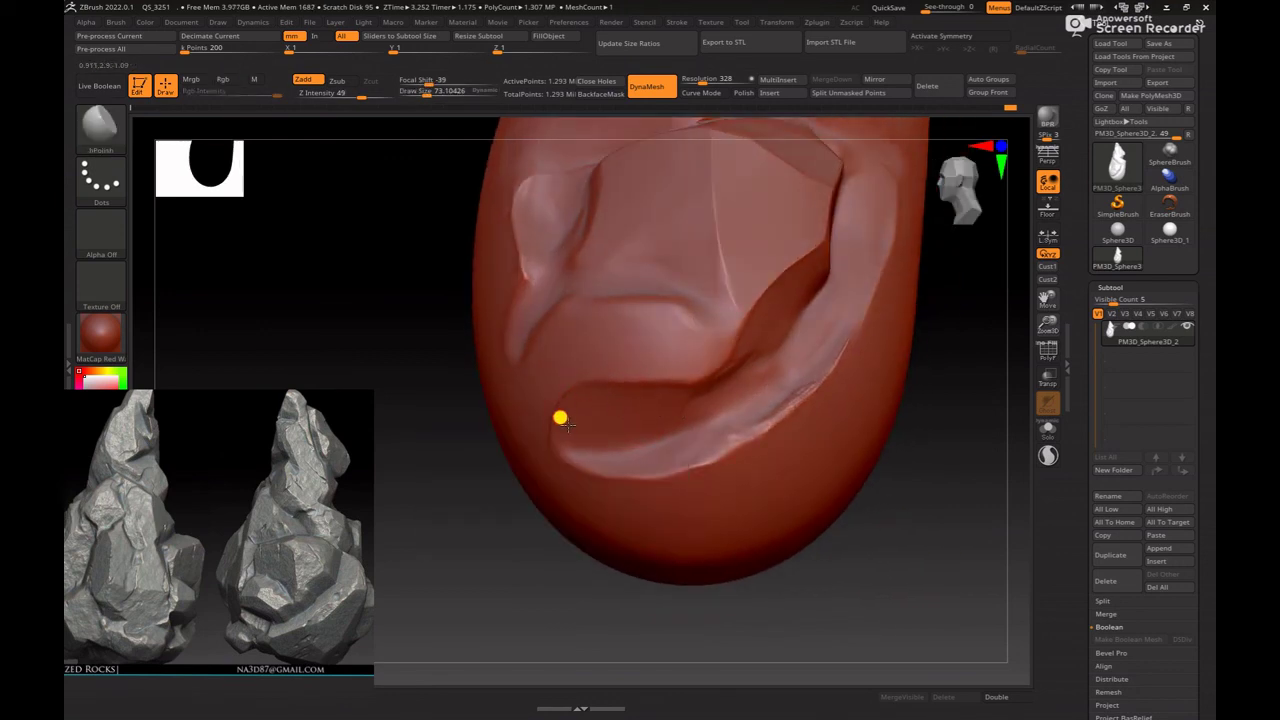
pyautogui.press('shift')
# Step: Switch to ClayBuildup at draw size about 87 with the cavity facing head-on
pyautogui.moveTo(961, 516); pyautogui.dragTo(729, 386)
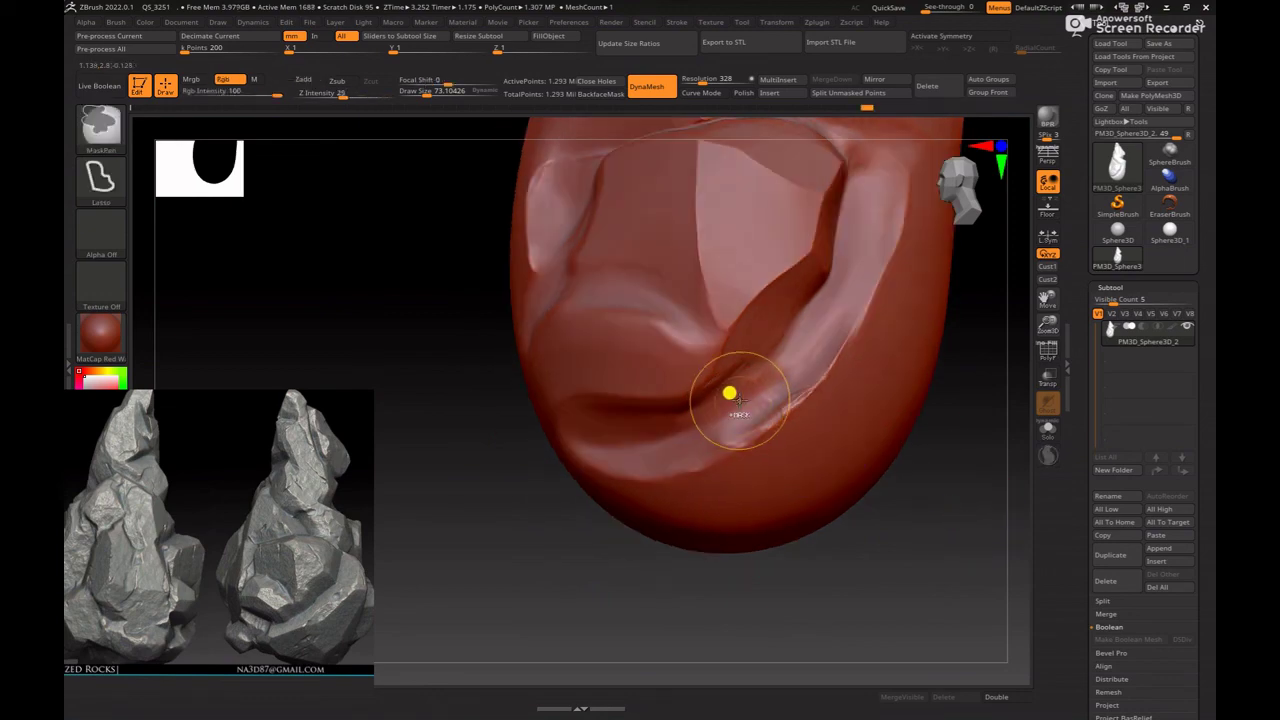
pyautogui.press('b')
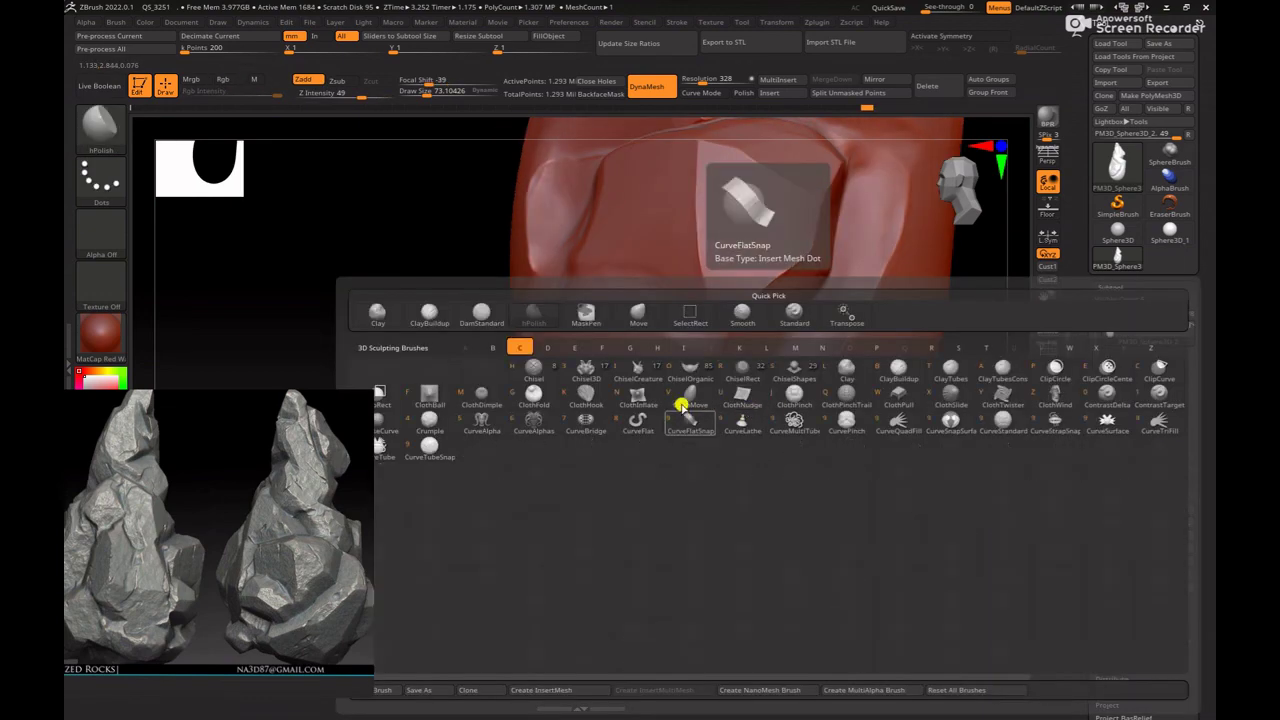
pyautogui.press('c')
pyautogui.press('b')
pyautogui.moveTo(640, 360); pyautogui.dragTo(609, 361, button='right')
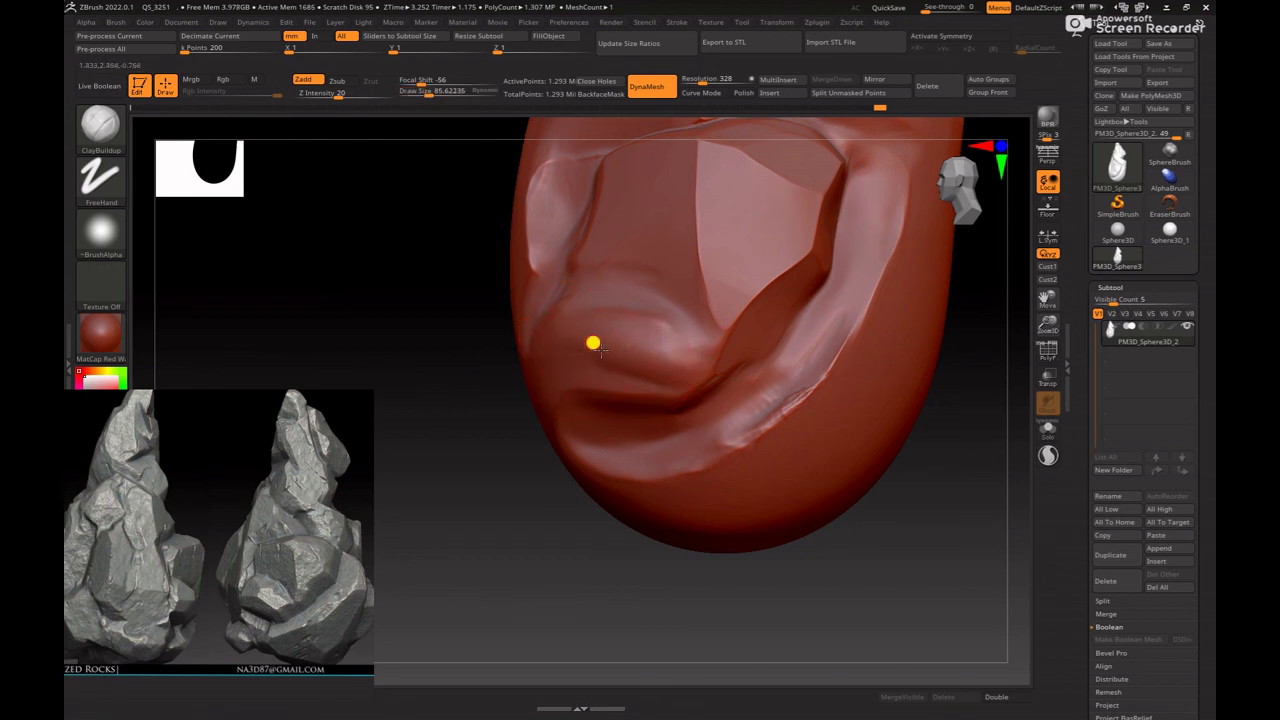
pyautogui.moveTo(454, 434)
pyautogui.mouseDown()
pyautogui.moveTo(473, 343)
pyautogui.moveTo(520, 340)
pyautogui.moveTo(640, 370)
pyautogui.mouseUp()
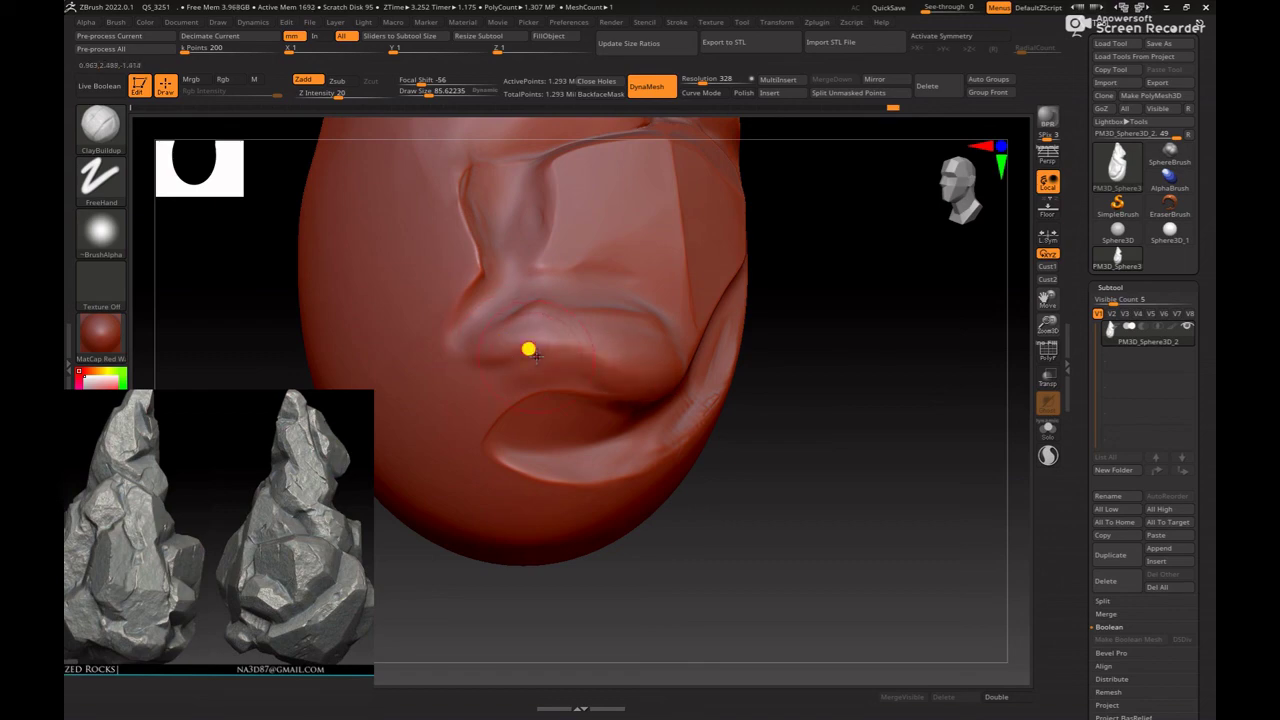
pyautogui.press('shift')
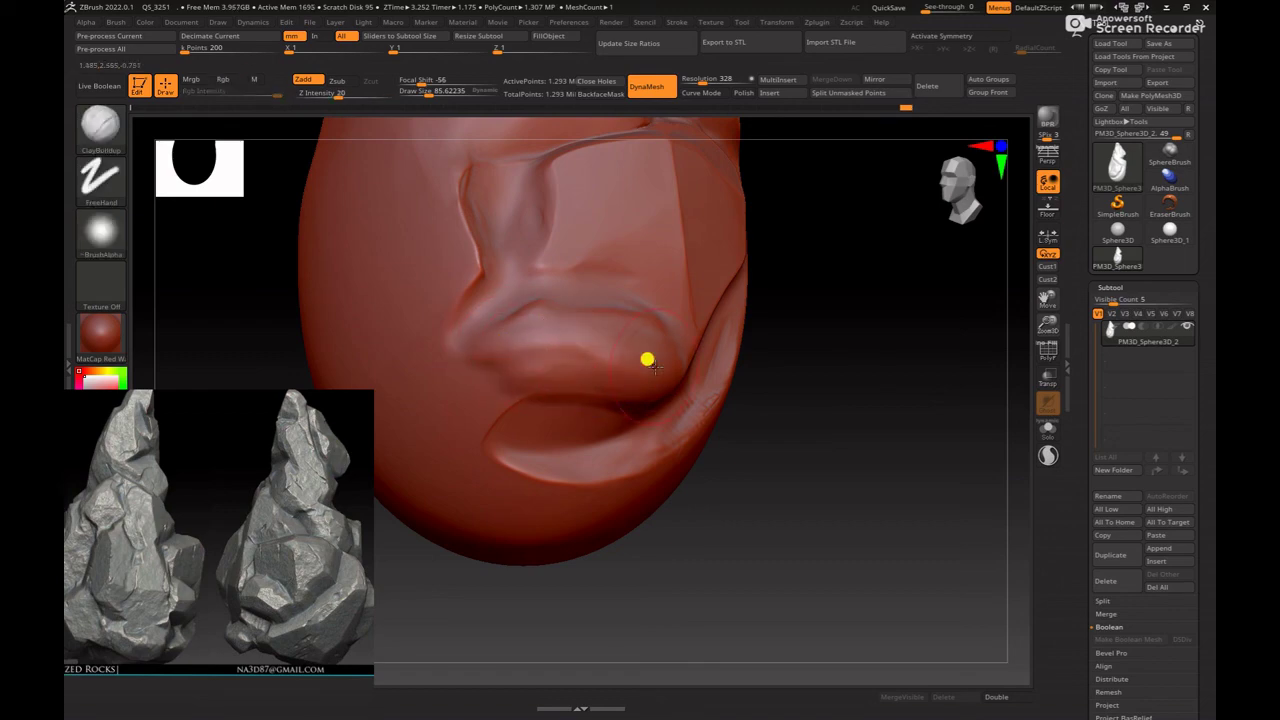
# Step: Polish the upper lip flatter from below, then reduce the brush to about 62
pyautogui.moveTo(903, 428)
pyautogui.mouseDown()
pyautogui.moveTo(860, 524)
pyautogui.moveTo(519, 580)
pyautogui.mouseUp()
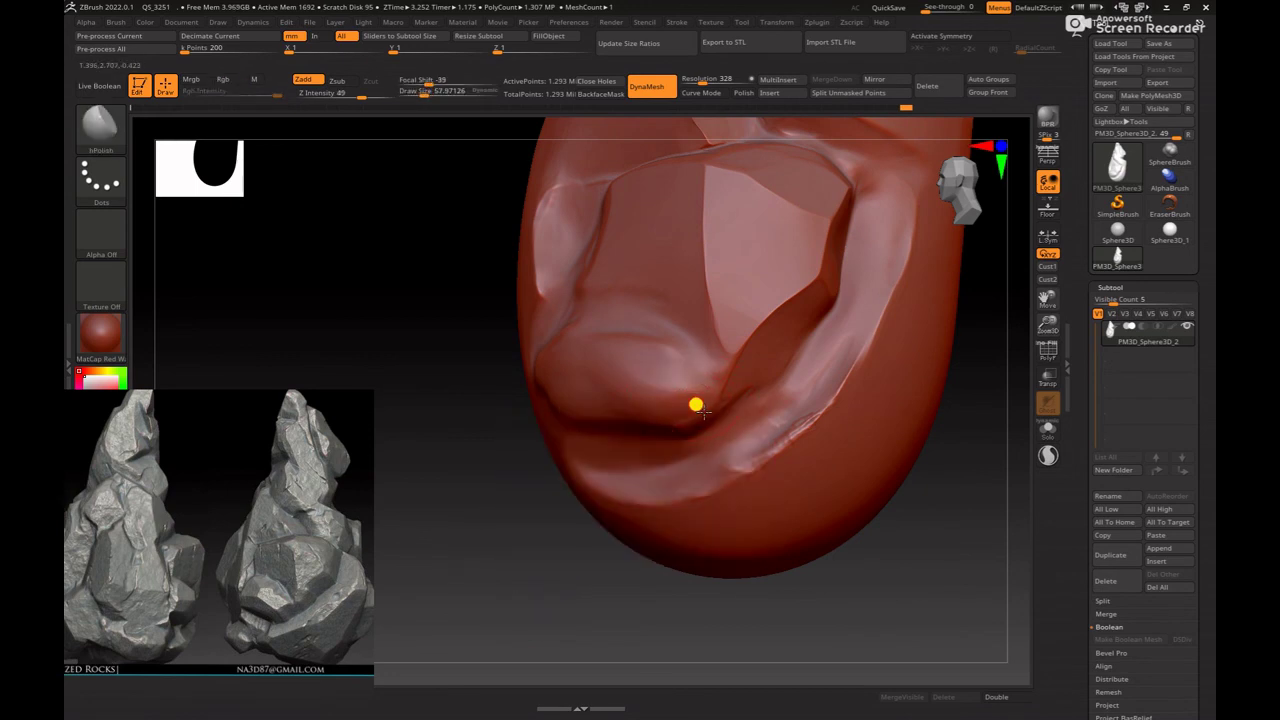
pyautogui.moveTo(491, 531); pyautogui.dragTo(706, 417)
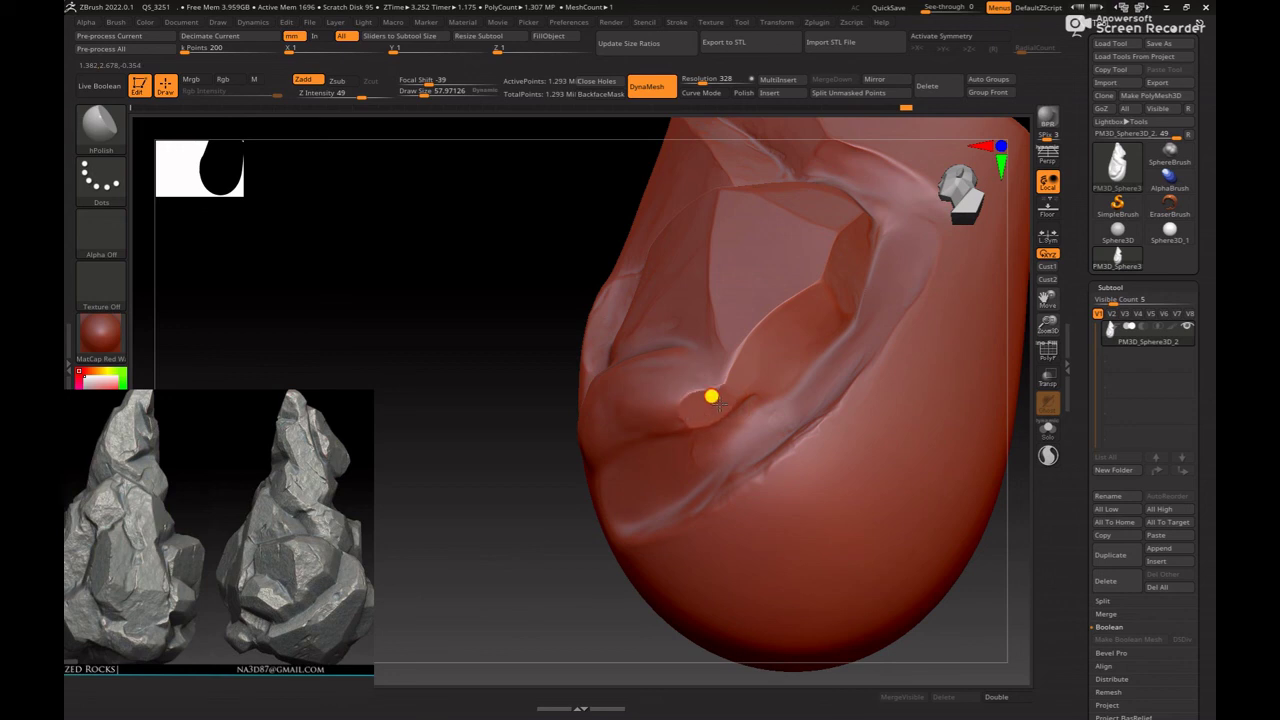
pyautogui.moveTo(447, 479)
pyautogui.mouseDown()
pyautogui.moveTo(449, 551)
pyautogui.moveTo(643, 409)
pyautogui.moveTo(626, 374)
pyautogui.moveTo(589, 371)
pyautogui.moveTo(657, 386)
pyautogui.mouseUp()
pyautogui.press('space')
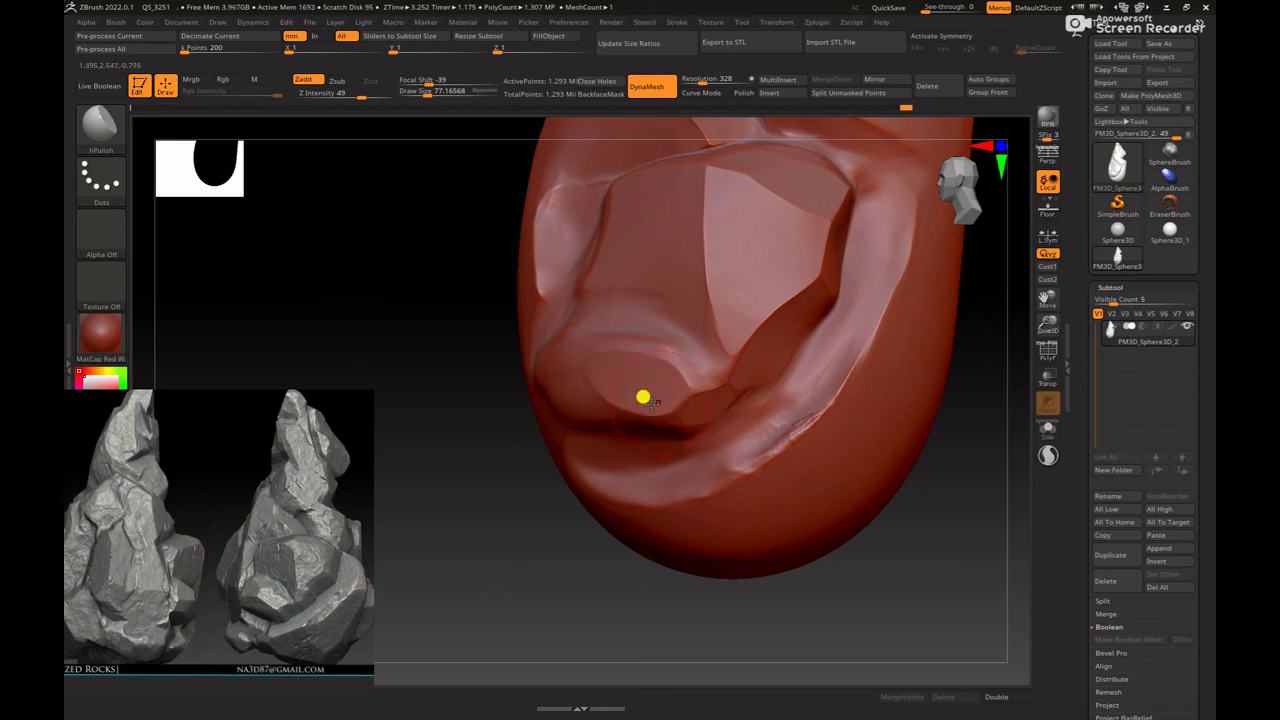
pyautogui.moveTo(436, 483)
pyautogui.mouseDown()
pyautogui.moveTo(423, 511)
pyautogui.moveTo(437, 537)
pyautogui.moveTo(543, 394)
pyautogui.moveTo(580, 380)
pyautogui.moveTo(528, 380)
pyautogui.moveTo(583, 371)
pyautogui.mouseUp()
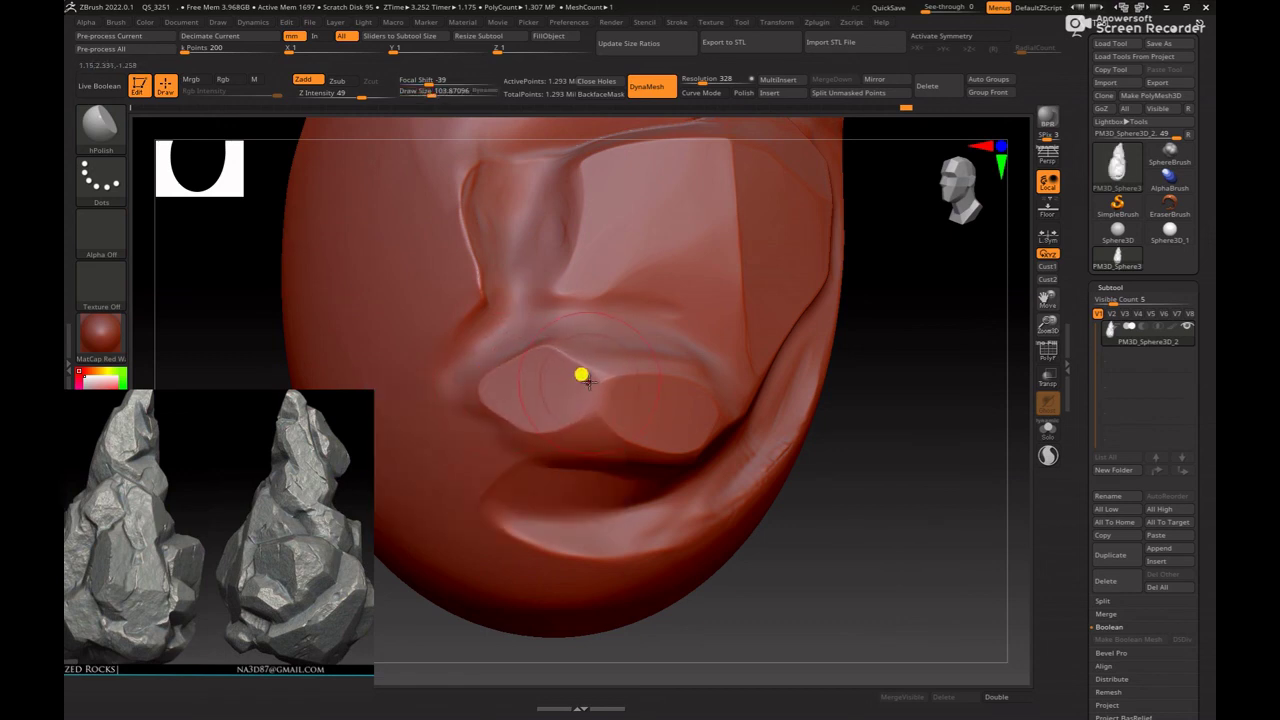
pyautogui.moveTo(900, 471)
pyautogui.mouseDown()
pyautogui.moveTo(579, 359)
pyautogui.moveTo(680, 360)
pyautogui.moveTo(646, 364)
pyautogui.mouseUp()
pyautogui.press('space')
# Step: Smooth and fill the inner lower-lip crease, then flatten the lower lip's facets
pyautogui.moveTo(960, 514)
pyautogui.mouseDown()
pyautogui.moveTo(969, 529)
pyautogui.moveTo(893, 458)
pyautogui.mouseUp()
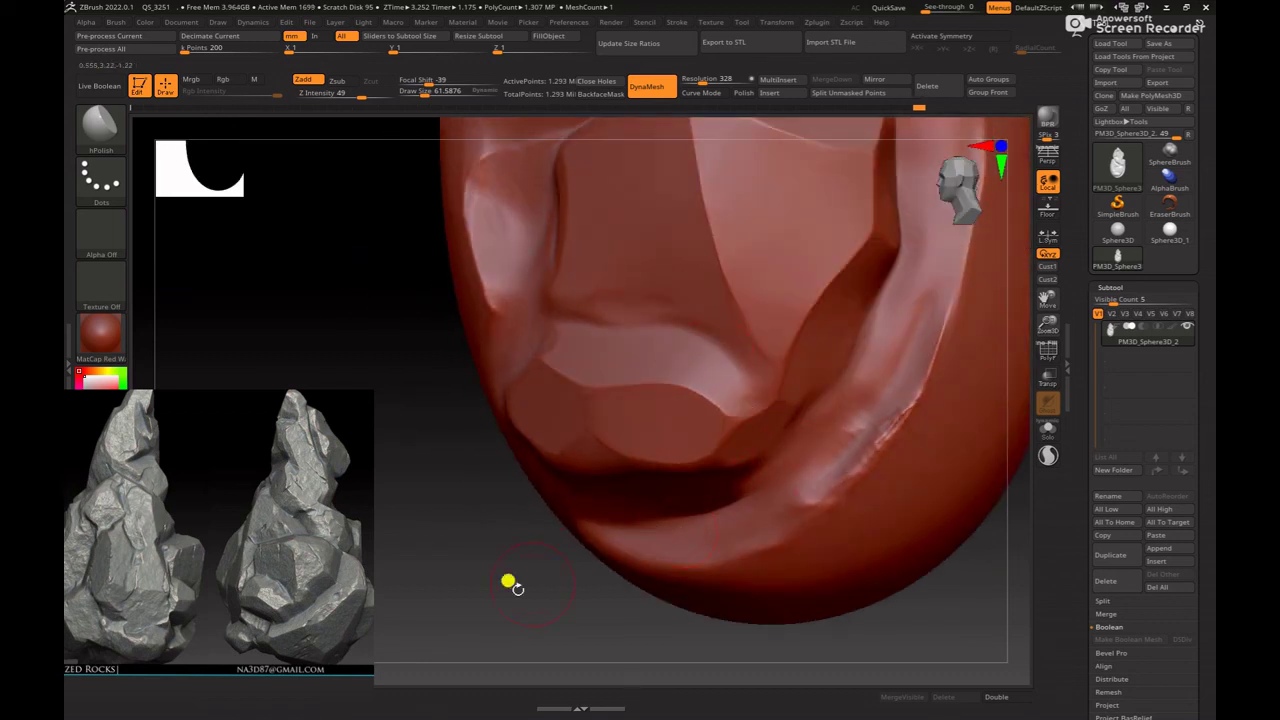
pyautogui.moveTo(508, 583)
pyautogui.mouseDown()
pyautogui.moveTo(440, 543)
pyautogui.moveTo(408, 598)
pyautogui.moveTo(451, 583)
pyautogui.moveTo(477, 606)
pyautogui.moveTo(440, 560)
pyautogui.moveTo(460, 608)
pyautogui.moveTo(449, 597)
pyautogui.moveTo(534, 491)
pyautogui.moveTo(543, 453)
pyautogui.mouseUp()
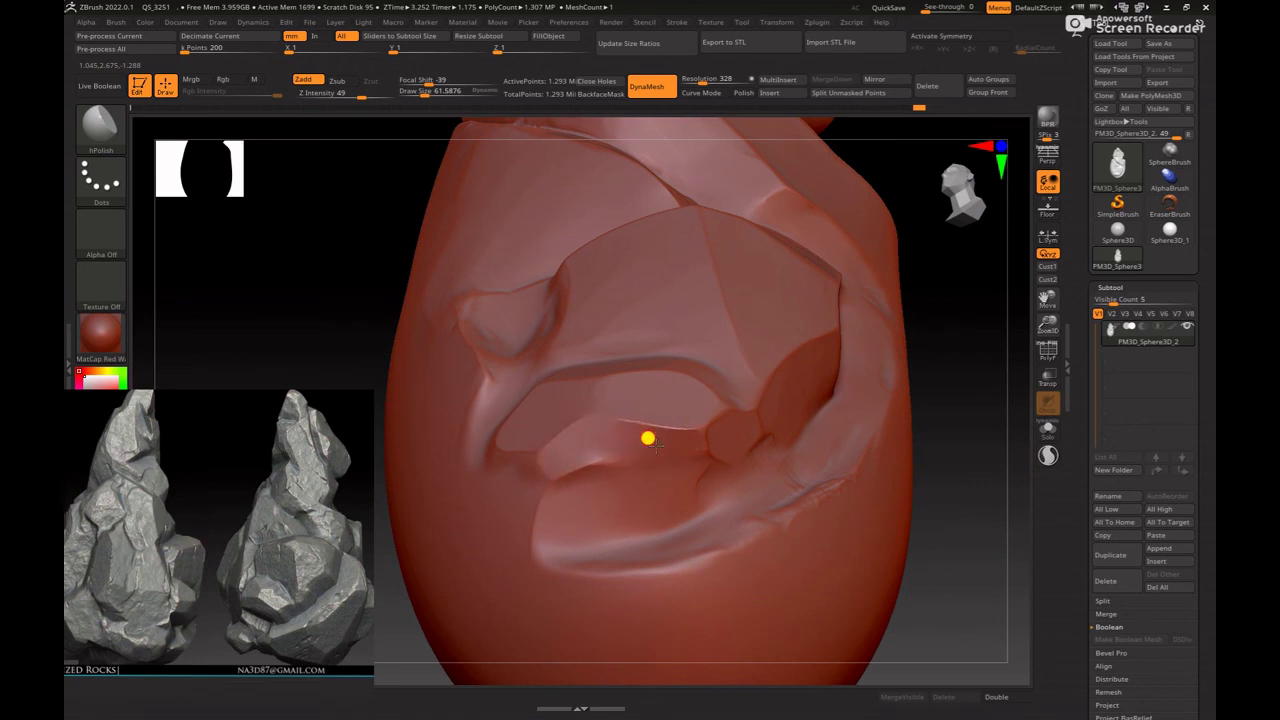
pyautogui.moveTo(646, 437)
pyautogui.mouseDown()
pyautogui.moveTo(574, 466)
pyautogui.moveTo(585, 443)
pyautogui.mouseUp()
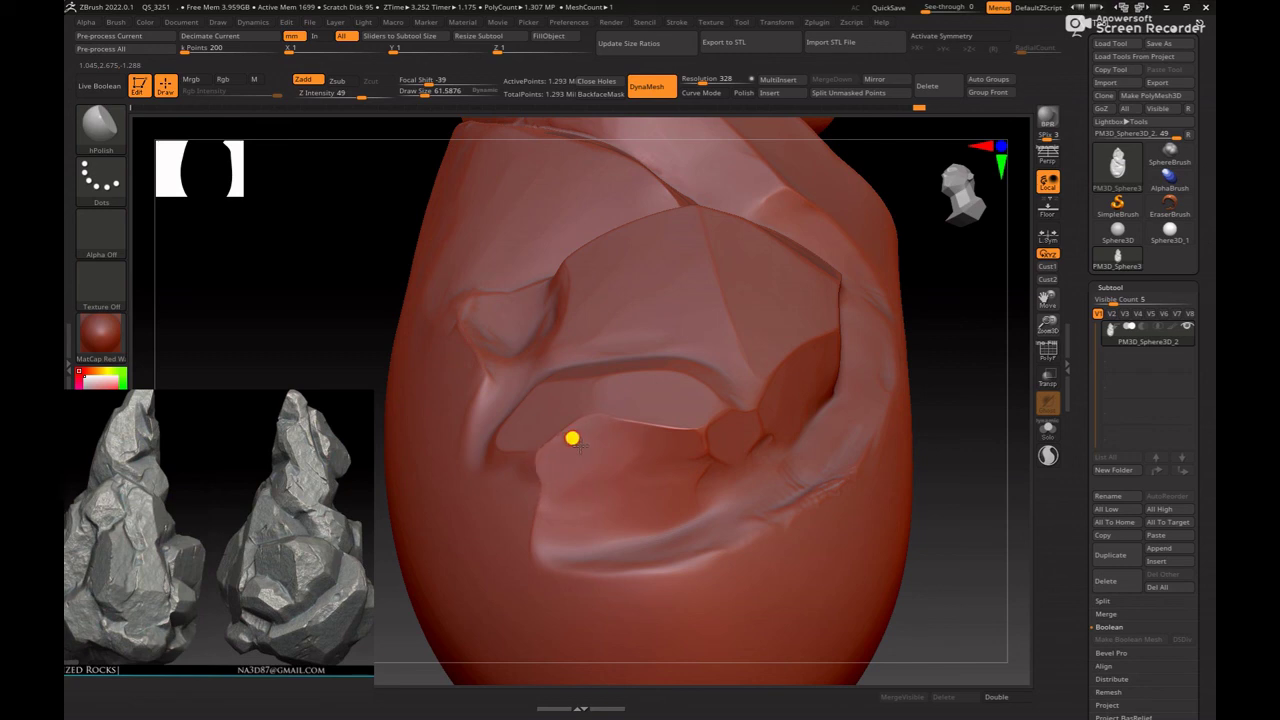
pyautogui.moveTo(331, 325); pyautogui.dragTo(573, 405)
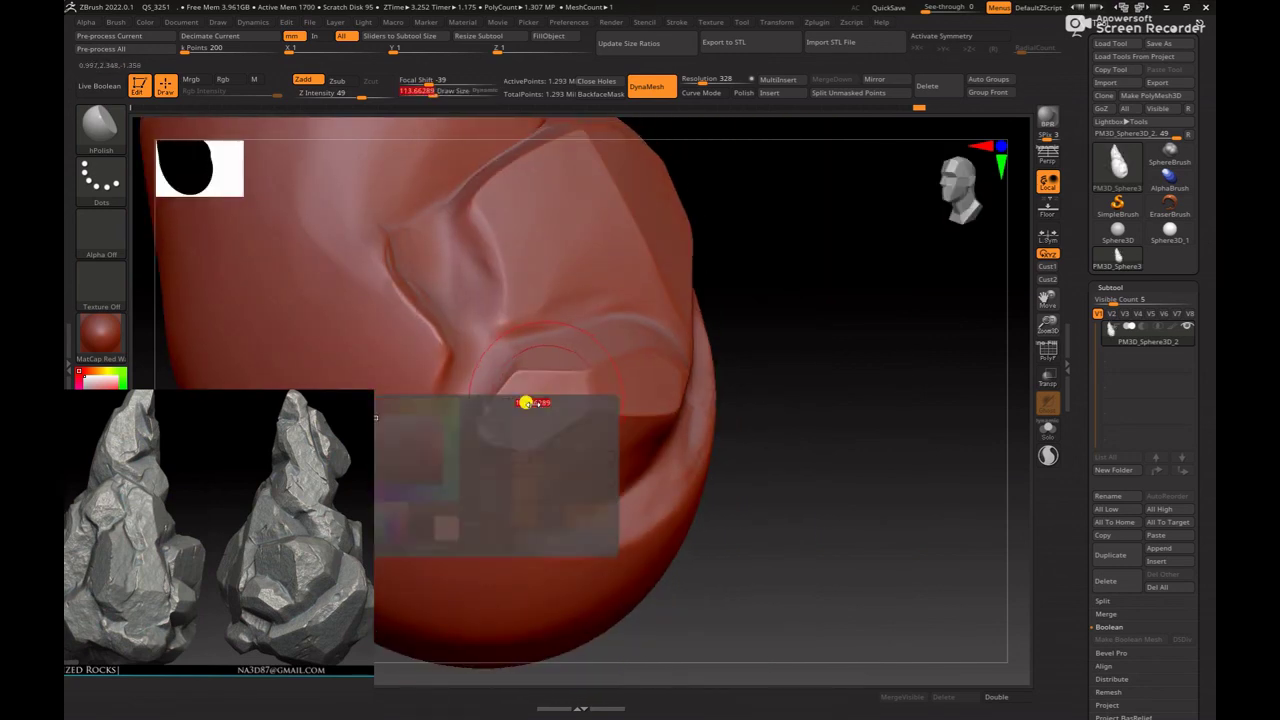
pyautogui.moveTo(553, 407); pyautogui.dragTo(625, 384, button='right')
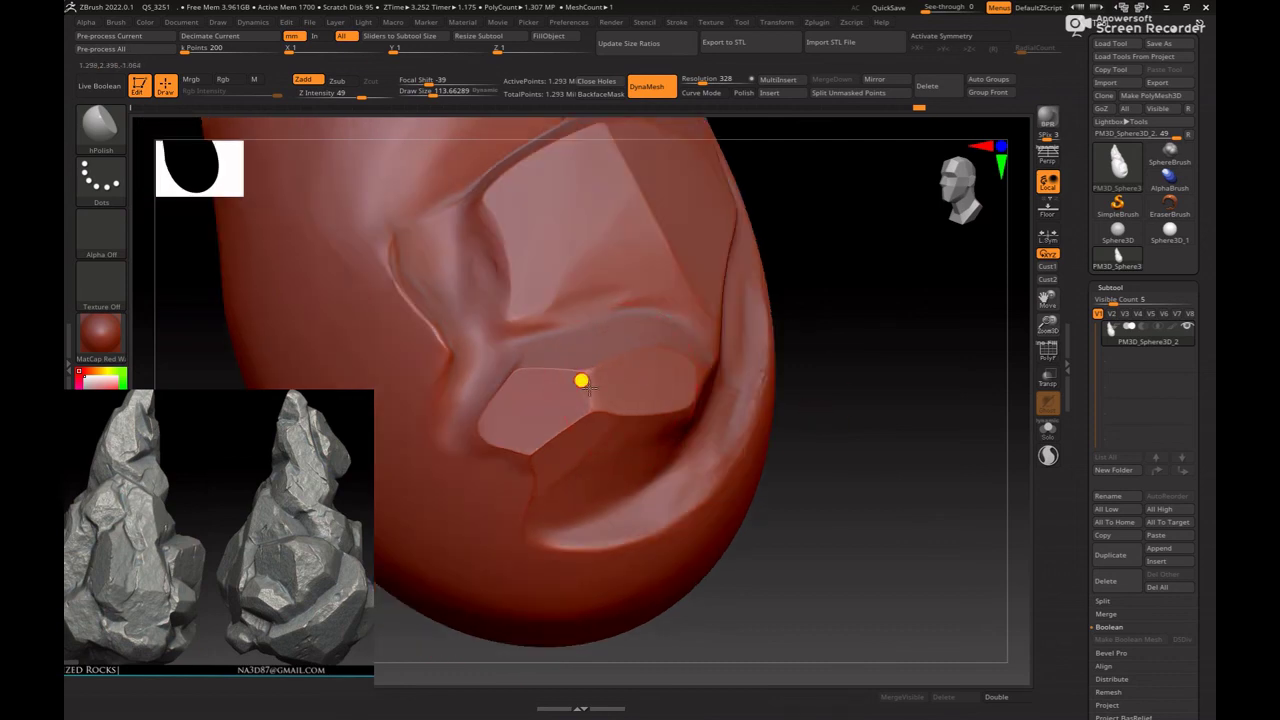
pyautogui.moveTo(600, 386); pyautogui.dragTo(606, 378)
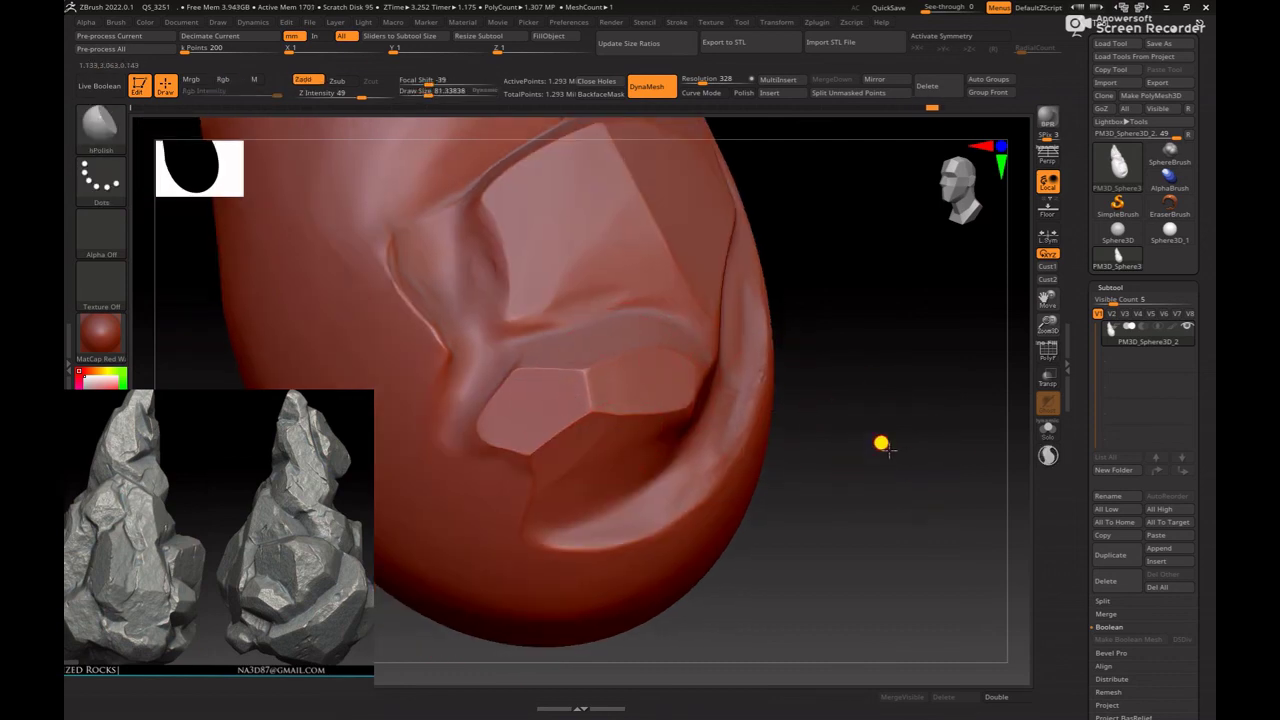
pyautogui.moveTo(880, 443)
pyautogui.mouseDown(button='right')
pyautogui.moveTo(677, 531)
pyautogui.moveTo(754, 596)
pyautogui.moveTo(891, 631)
pyautogui.moveTo(726, 543)
pyautogui.moveTo(743, 577)
pyautogui.moveTo(917, 637)
pyautogui.moveTo(374, 597)
pyautogui.moveTo(471, 563)
pyautogui.mouseUp(button='right')
# Step: Switch to the Move brush and settle its draw size around 54 near the lip
pyautogui.press('b')
pyautogui.press('m')
pyautogui.press('v')
pyautogui.press('space')
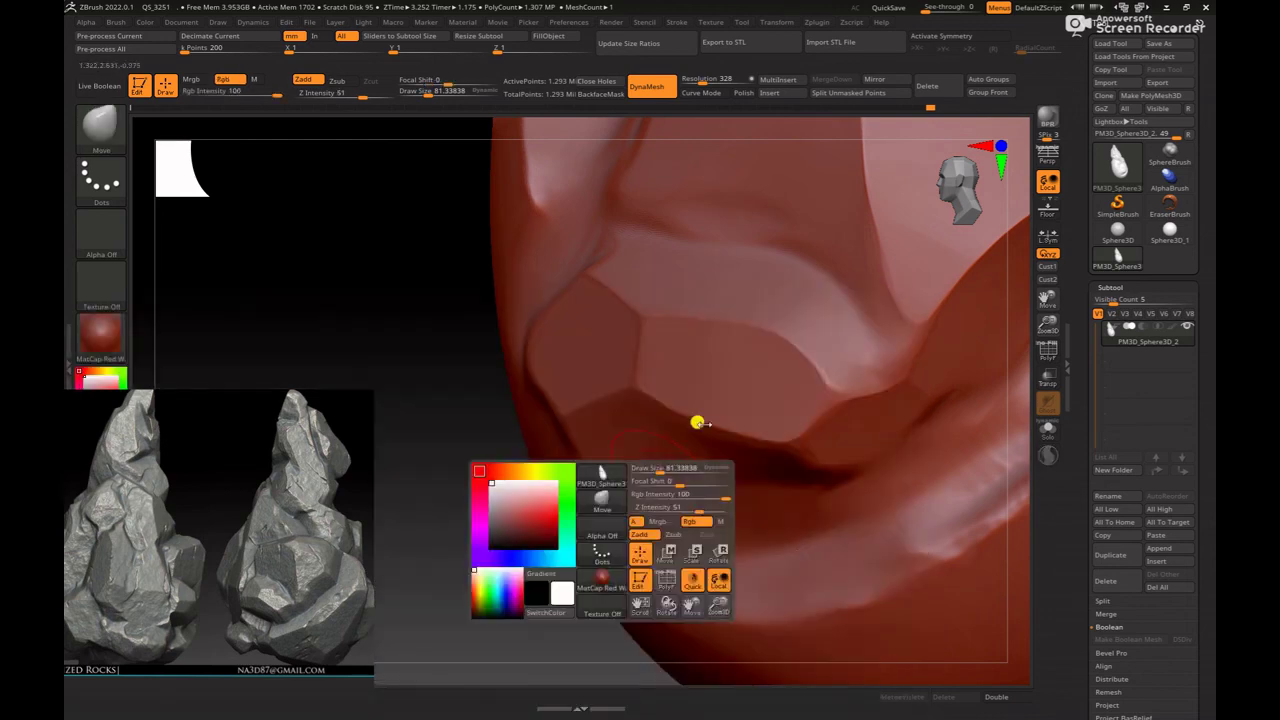
pyautogui.moveTo(437, 458); pyautogui.dragTo(679, 340, button='right')
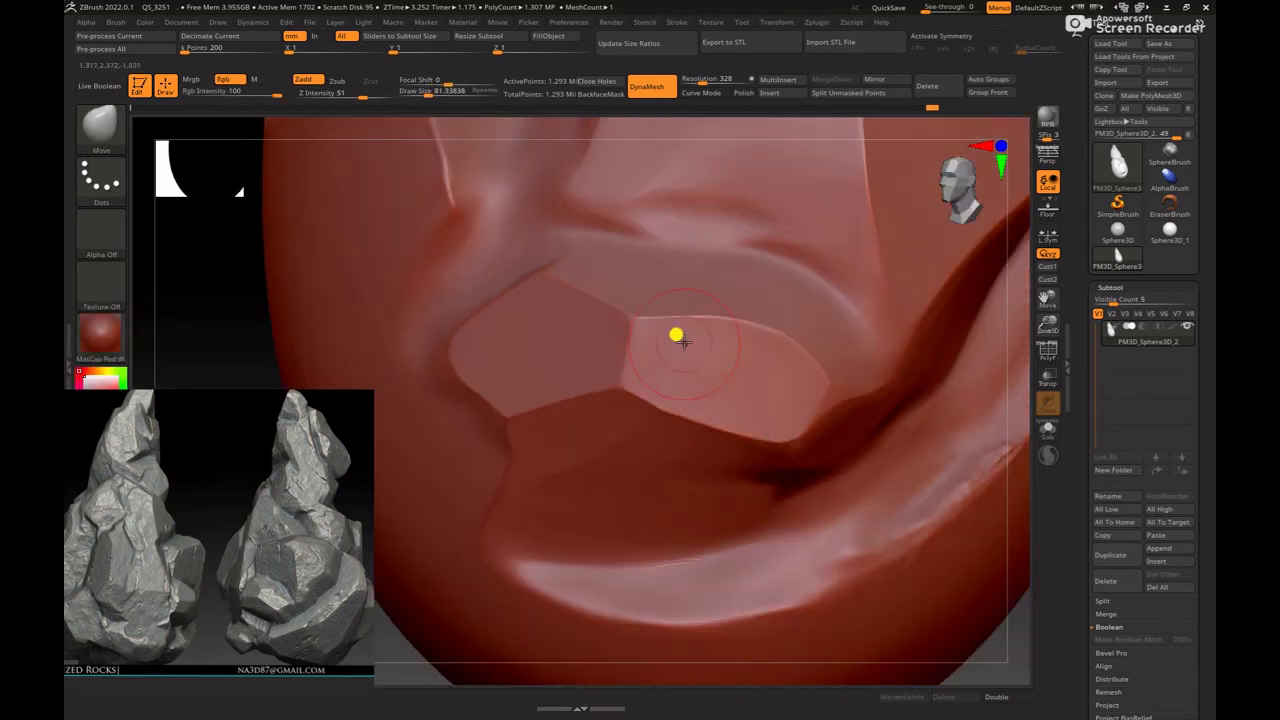
pyautogui.press('space')
pyautogui.moveTo(688, 308); pyautogui.dragTo(686, 306)
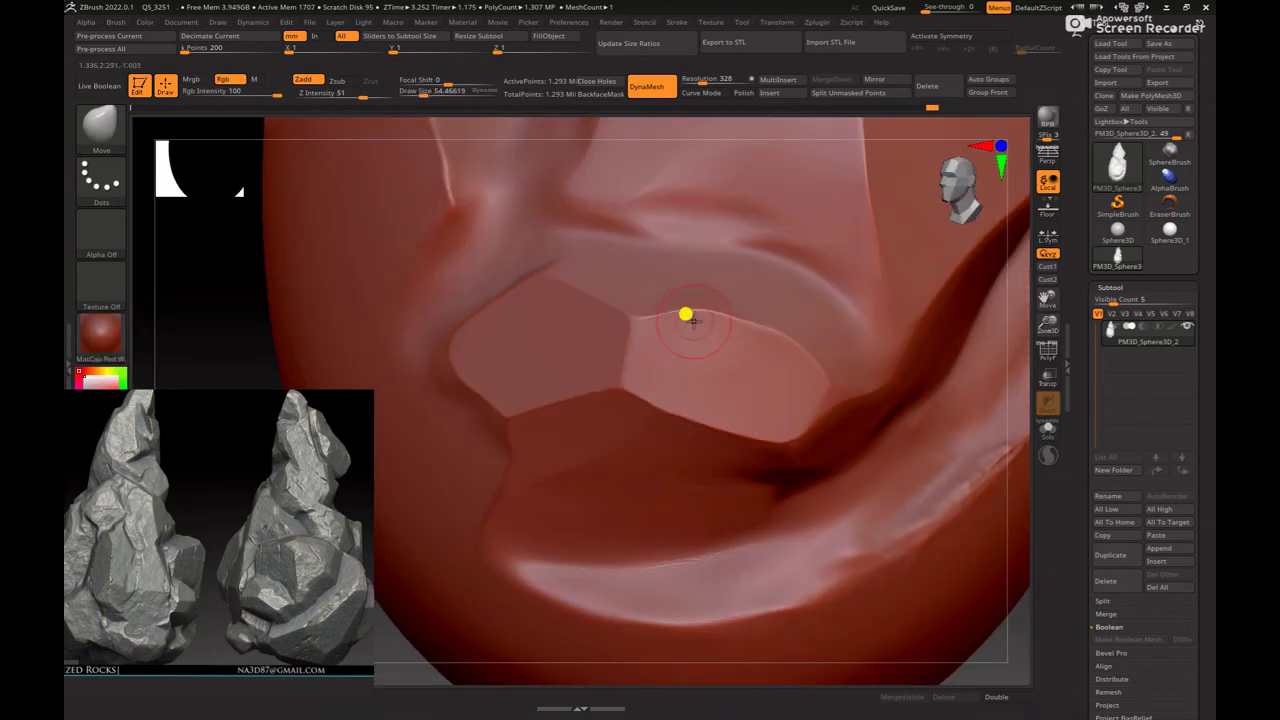
pyautogui.press('[')
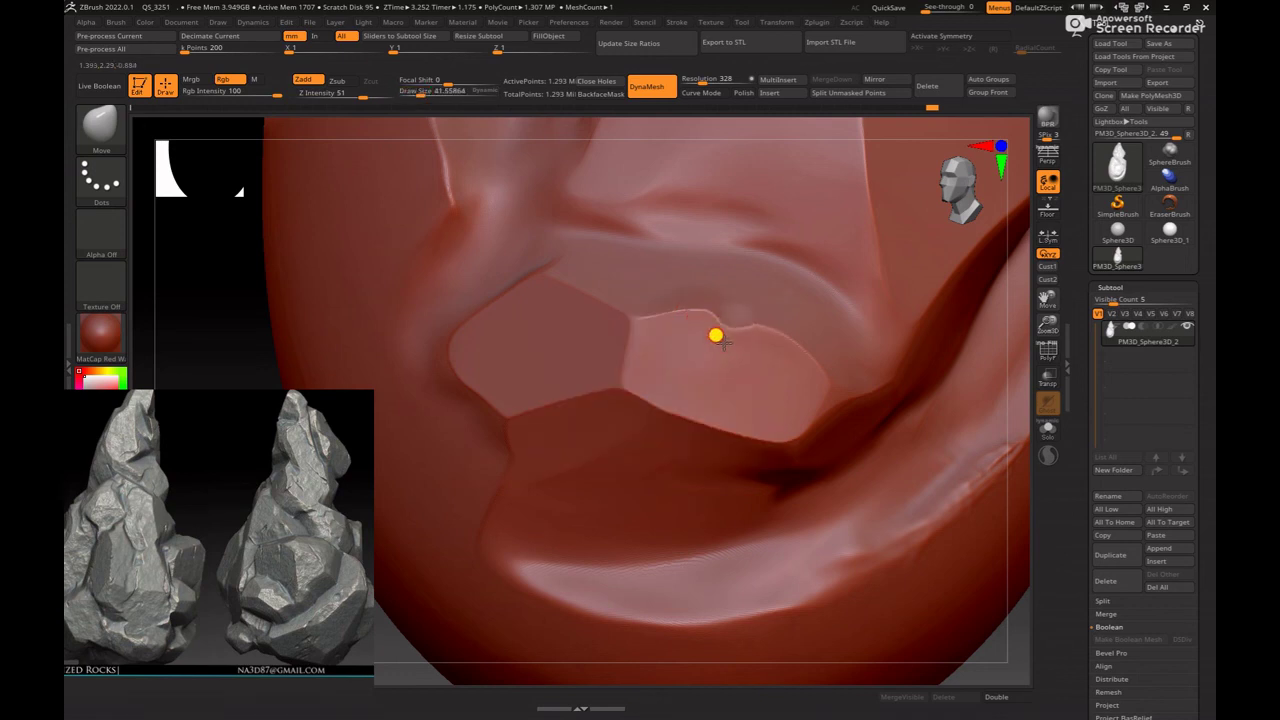
pyautogui.press('space')
pyautogui.moveTo(716, 336); pyautogui.dragTo(714, 340)
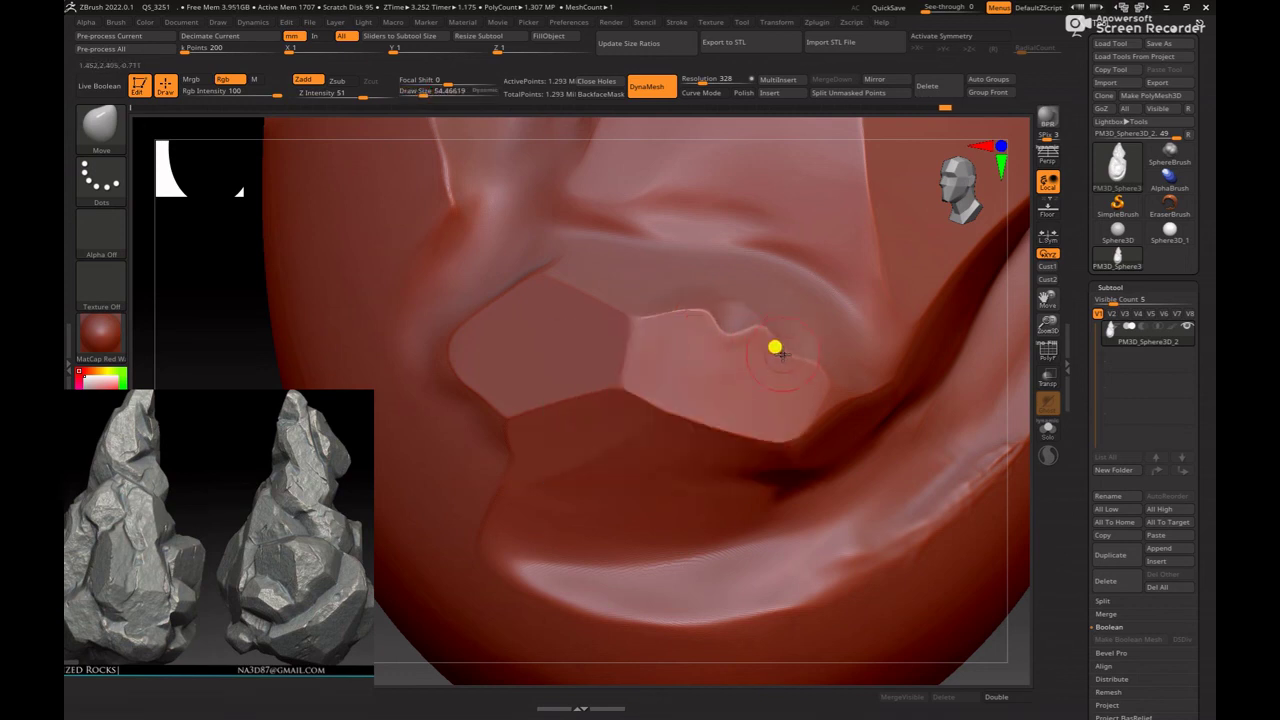
pyautogui.press('[')
pyautogui.press(']')
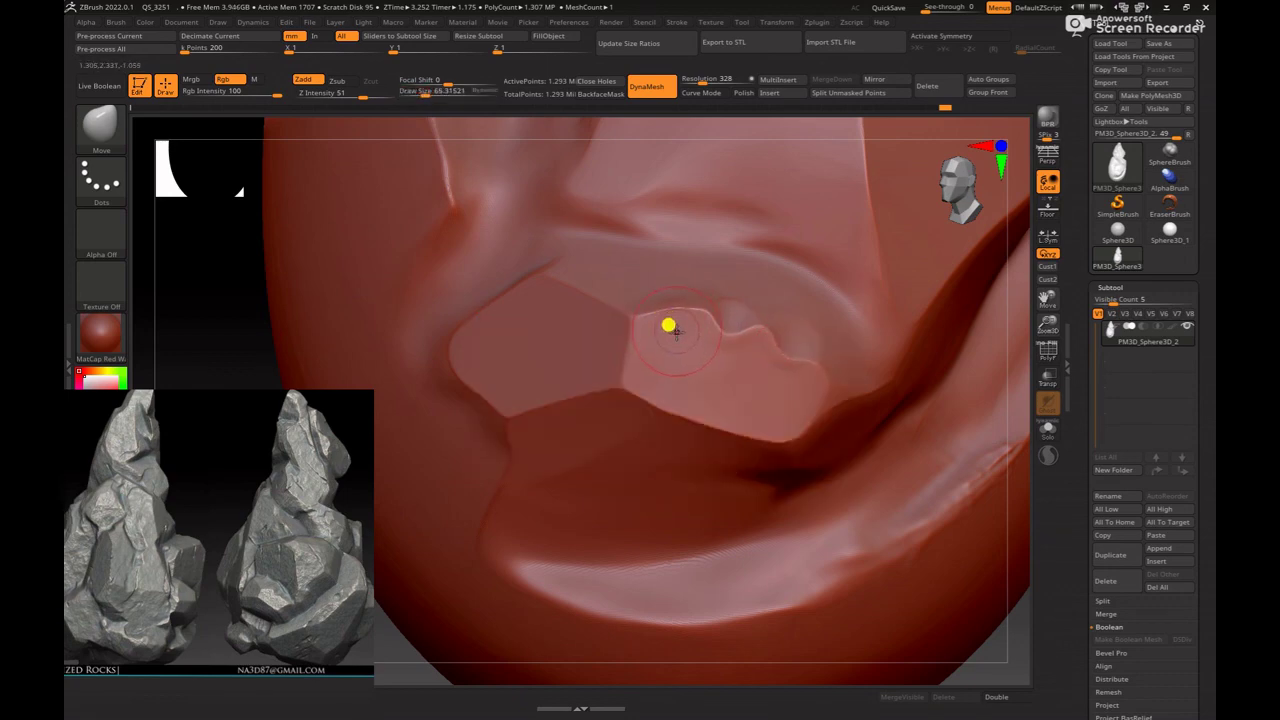
# Step: Switch to hPolish, shrink it slightly, and close in on the notched ridge in the lower cleft
pyautogui.press('b')
pyautogui.press('h')
pyautogui.press('p')
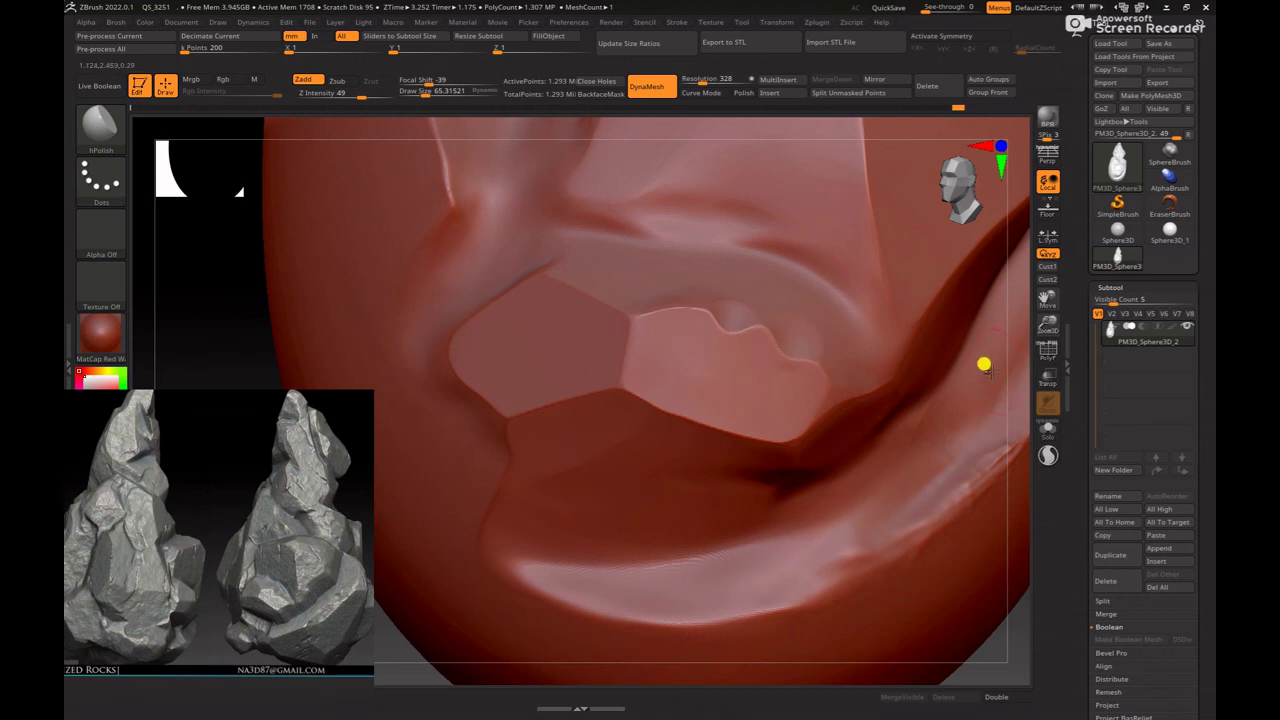
pyautogui.moveTo(984, 365); pyautogui.dragTo(549, 434, button='right')
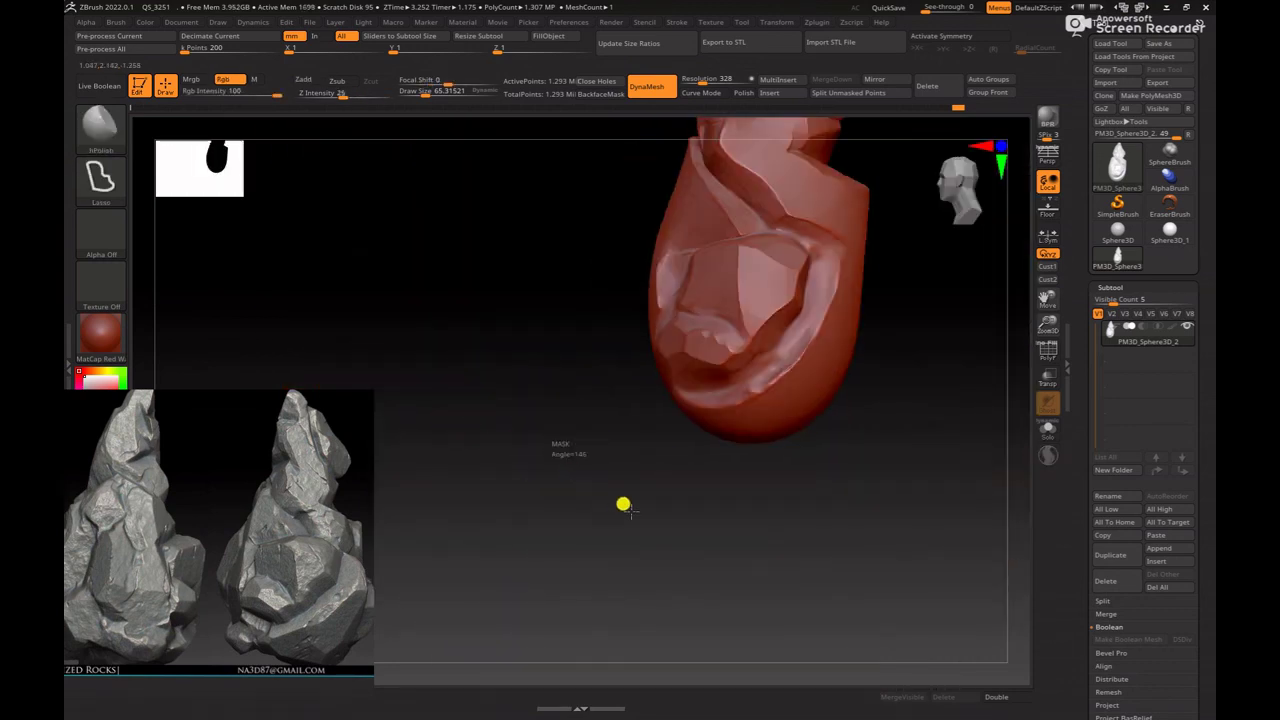
pyautogui.keyDown('ctrl'); pyautogui.moveTo(580, 420); pyautogui.dragTo(816, 382, button='right'); pyautogui.keyUp('ctrl')
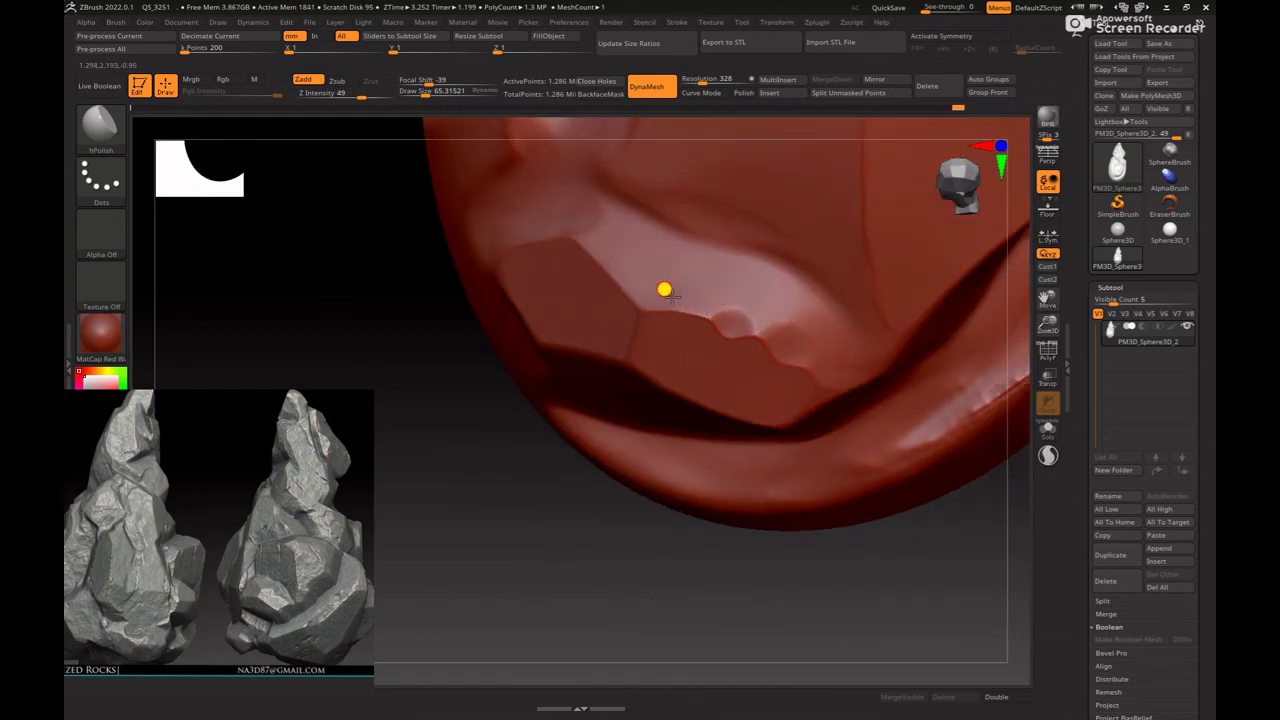
pyautogui.press('space')
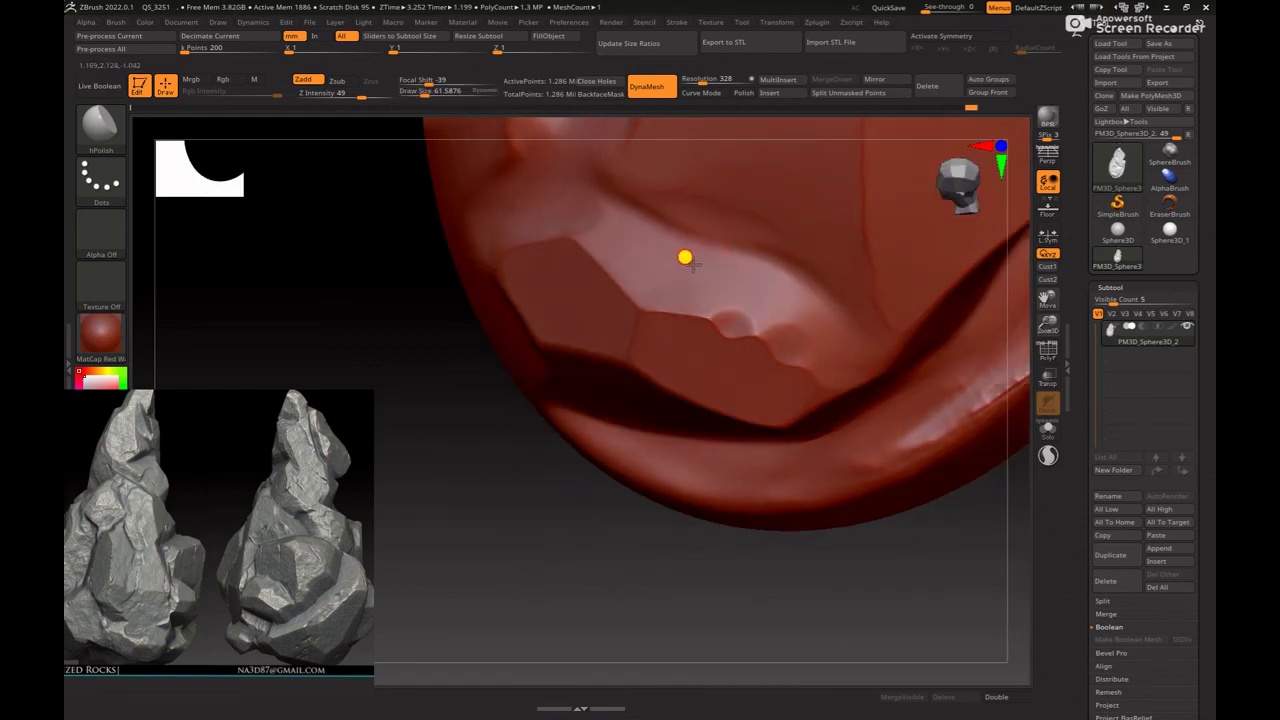
pyautogui.moveTo(1013, 334)
pyautogui.mouseDown(button='right')
pyautogui.moveTo(1029, 346)
pyautogui.moveTo(797, 334)
pyautogui.mouseUp(button='right')
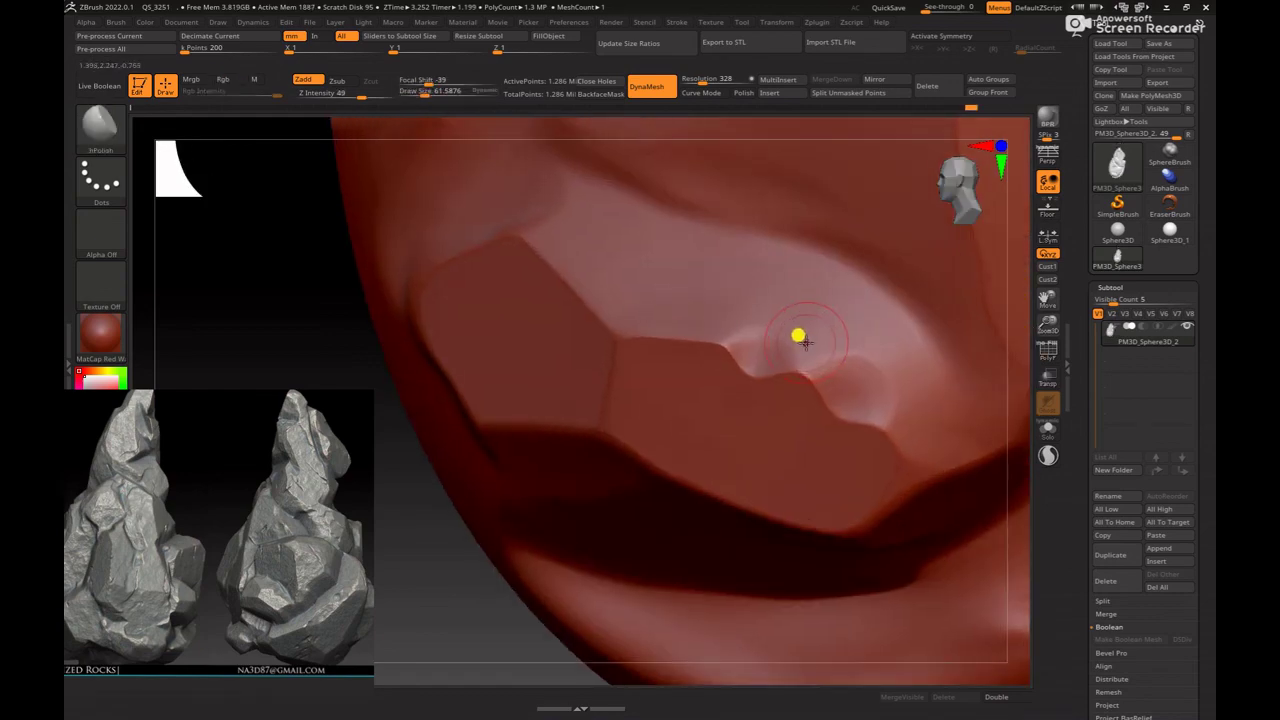
# Step: Select ClayBuildup at intensity 20, focal shift -56, draw size about 113
pyautogui.press('b')
pyautogui.press('c')
pyautogui.press('b')
pyautogui.press('space')
pyautogui.press('space')
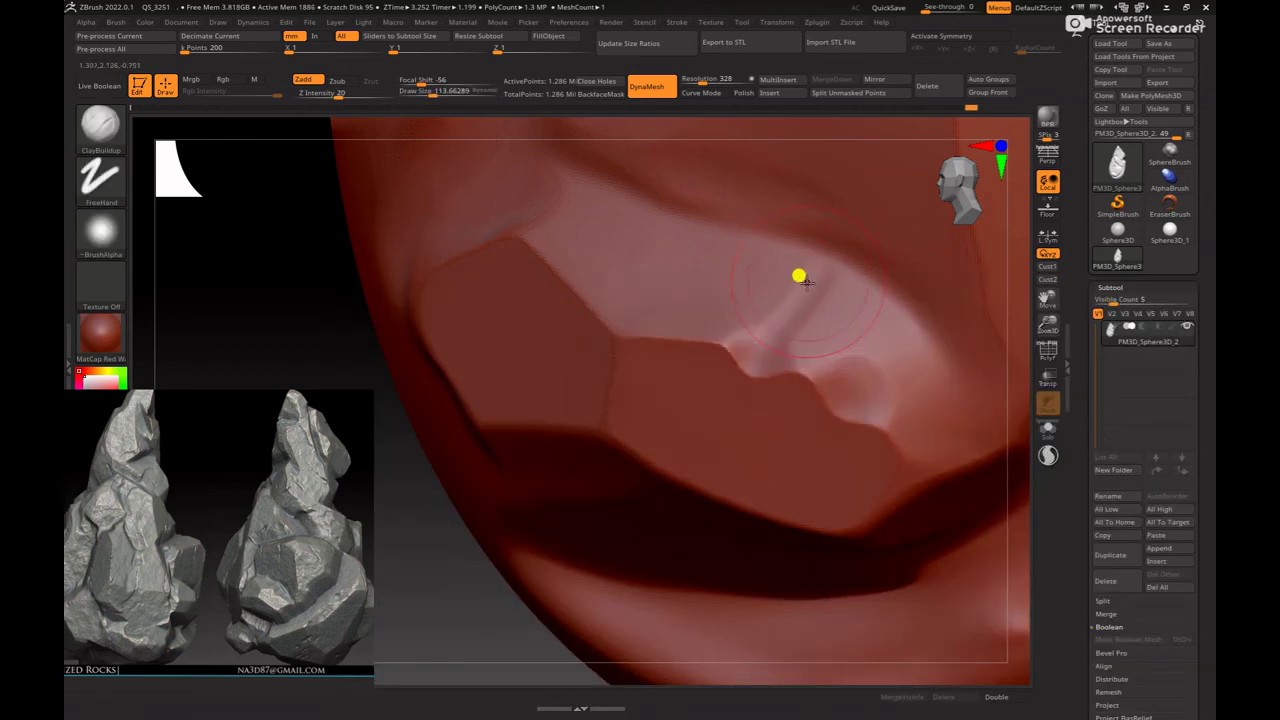
# Step: Build up clay along the notched ridge and view it from a lower angle
pyautogui.moveTo(811, 355); pyautogui.dragTo(886, 327)
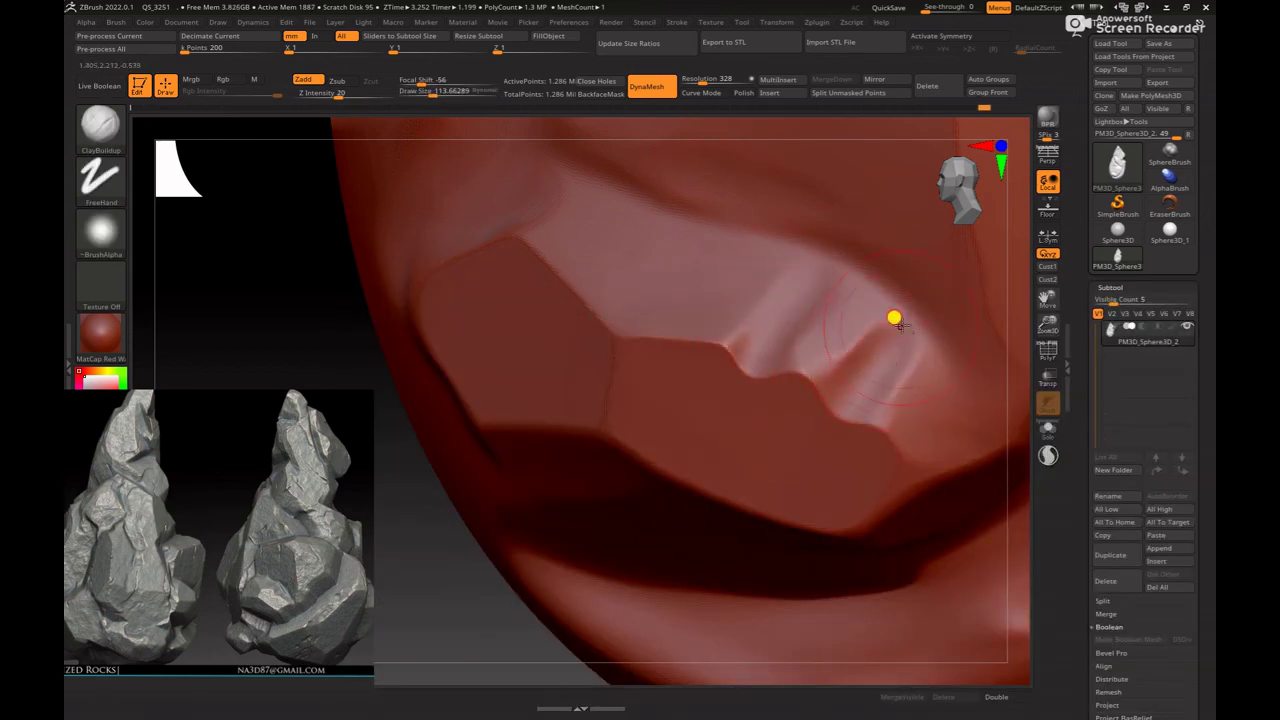
pyautogui.moveTo(478, 590)
pyautogui.keyDown('alt'); pyautogui.mouseDown()
pyautogui.moveTo(314, 366)
pyautogui.moveTo(674, 600)
pyautogui.moveTo(903, 595)
pyautogui.mouseUp(); pyautogui.keyUp('alt')
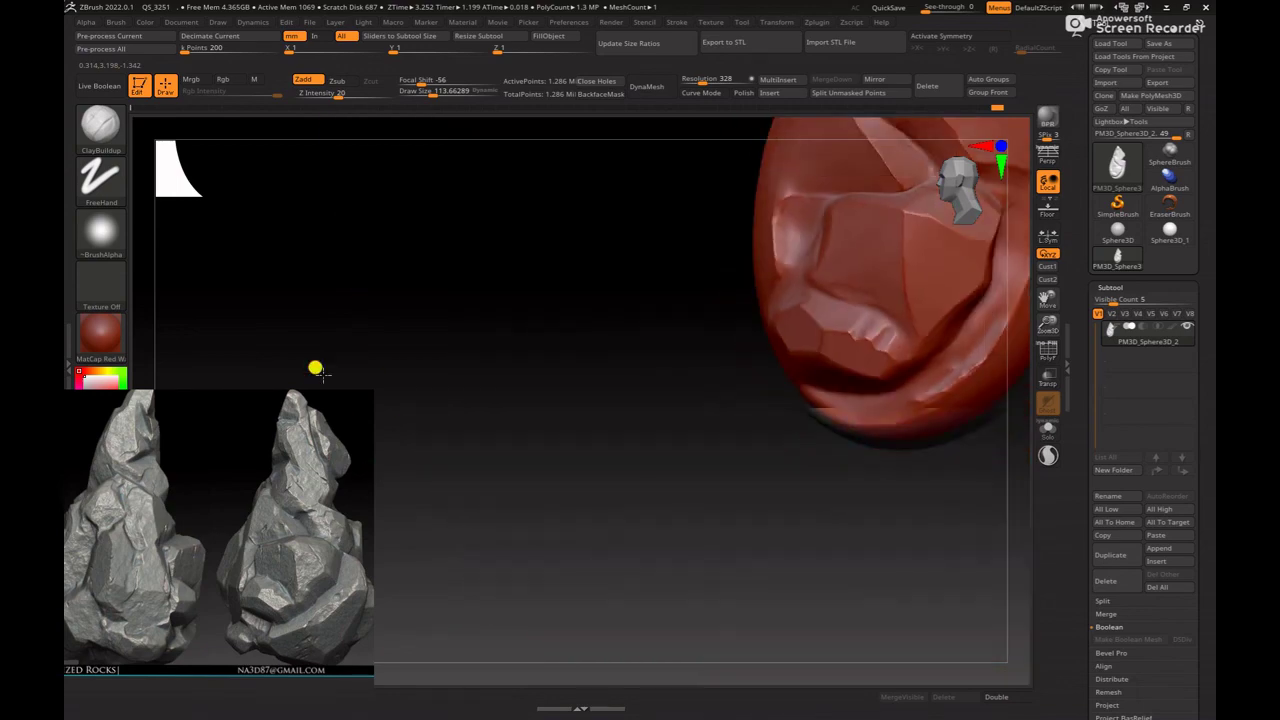
pyautogui.press('b')
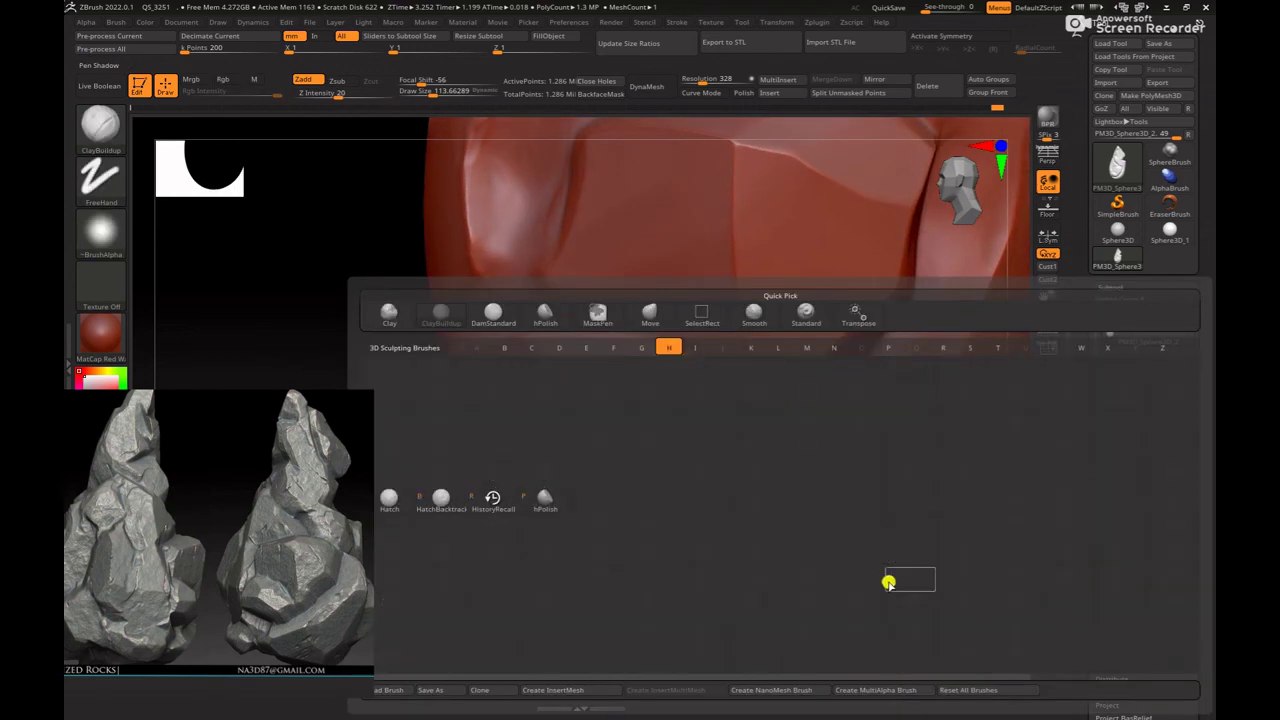
pyautogui.press('h')
pyautogui.press('p')
# Step: Polish the notched crease into a flat, sharp facet with a larger hPolish brush
pyautogui.moveTo(489, 553)
pyautogui.keyDown('alt'); pyautogui.mouseDown()
pyautogui.moveTo(591, 408)
pyautogui.moveTo(571, 401)
pyautogui.mouseUp(); pyautogui.keyUp('alt')
pyautogui.press('s')
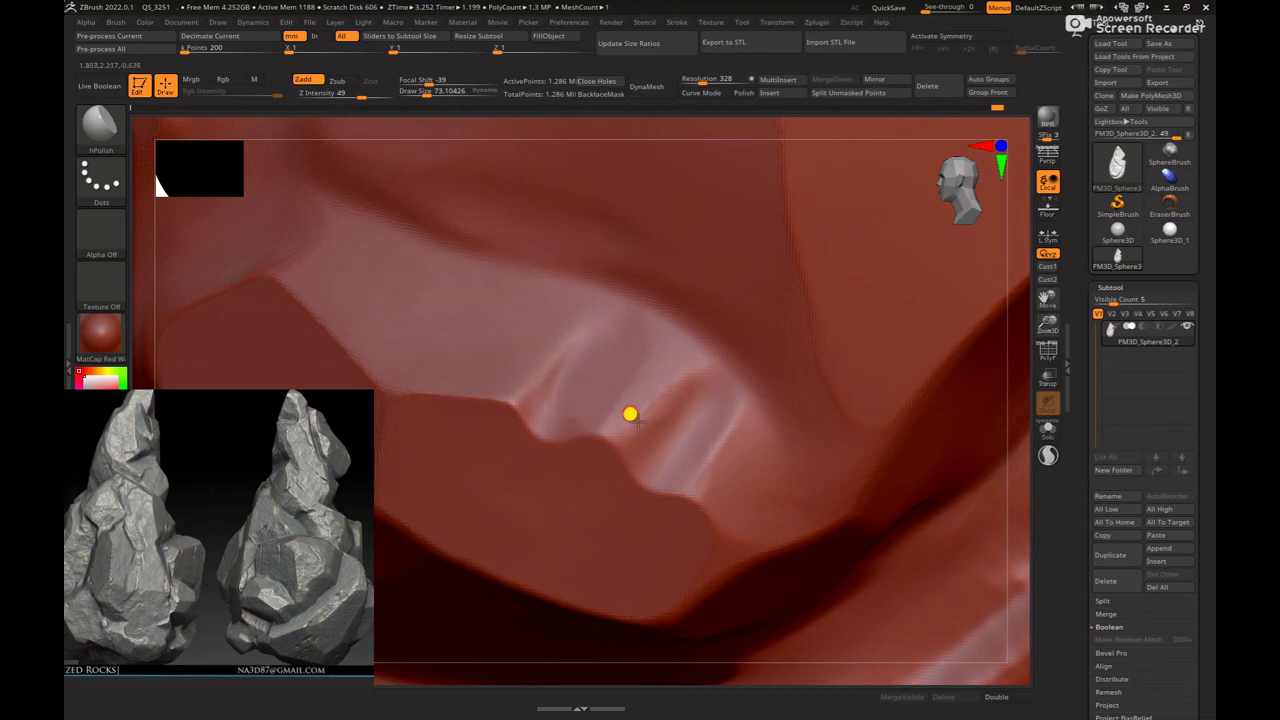
pyautogui.press('space')
pyautogui.moveTo(589, 391)
pyautogui.mouseDown()
pyautogui.moveTo(563, 360)
pyautogui.moveTo(580, 386)
pyautogui.mouseUp()
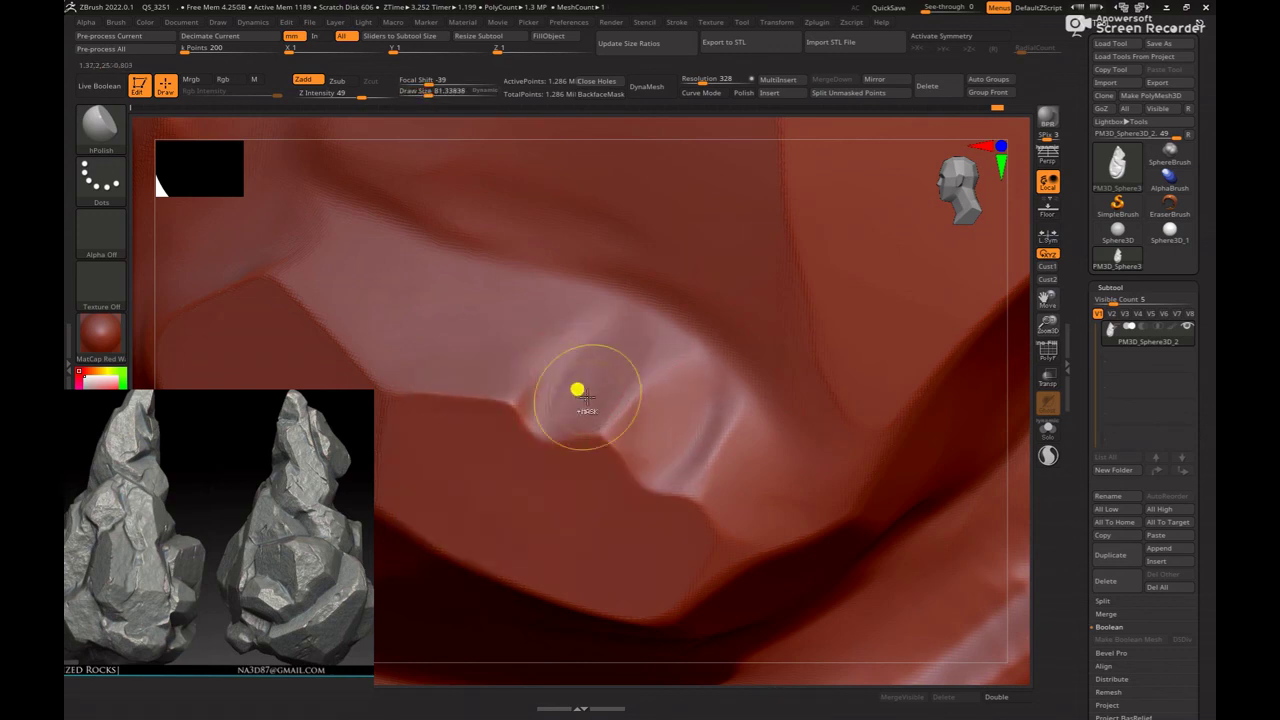
pyautogui.moveTo(624, 348)
pyautogui.mouseDown()
pyautogui.moveTo(451, 366)
pyautogui.moveTo(549, 320)
pyautogui.moveTo(674, 390)
pyautogui.mouseUp()
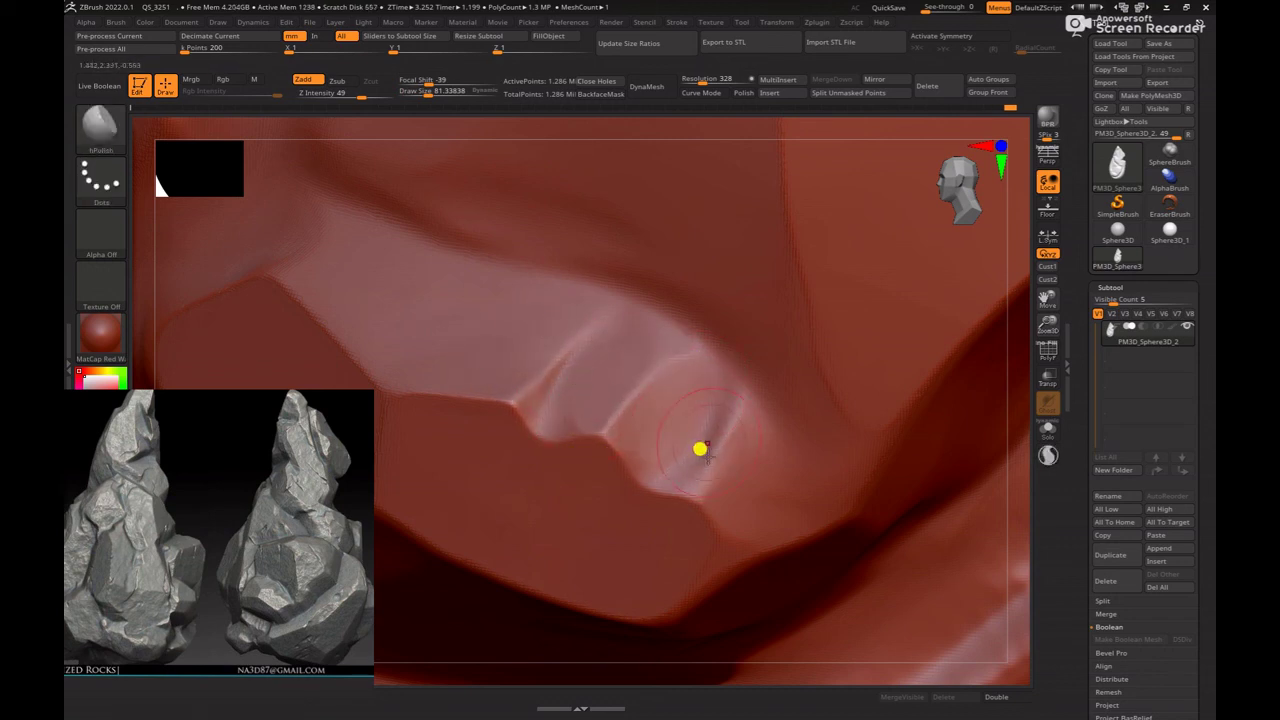
pyautogui.moveTo(700, 449); pyautogui.dragTo(738, 458)
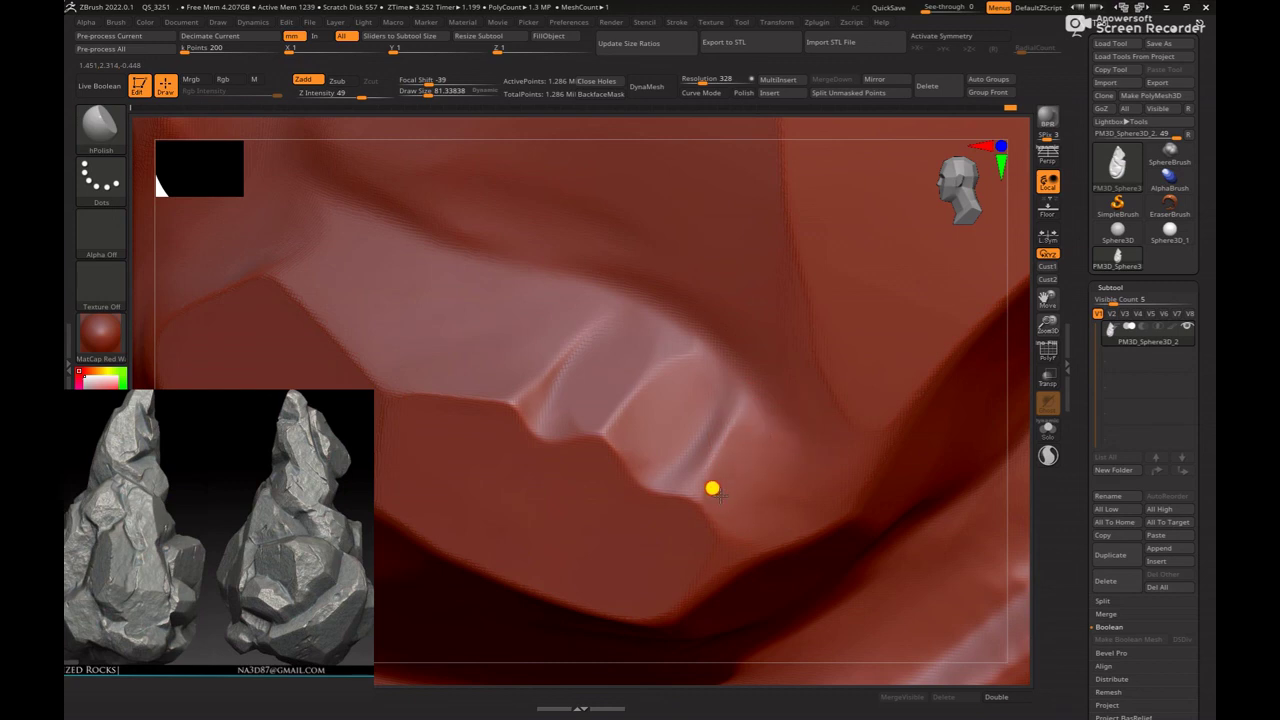
pyautogui.moveTo(831, 271); pyautogui.dragTo(906, 616, button='right')
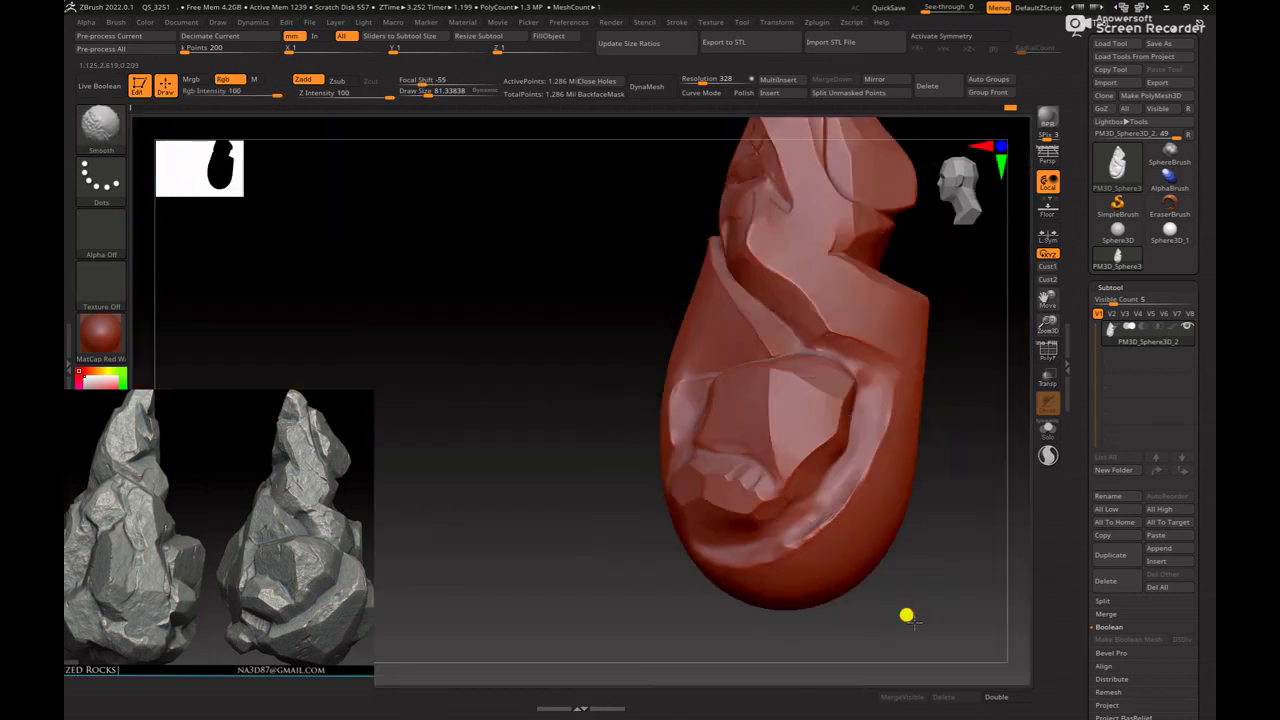
pyautogui.moveTo(697, 474)
pyautogui.mouseDown(button='right')
pyautogui.moveTo(831, 506)
pyautogui.moveTo(814, 560)
pyautogui.moveTo(918, 480)
pyautogui.moveTo(843, 486)
pyautogui.moveTo(771, 400)
pyautogui.moveTo(826, 446)
pyautogui.moveTo(845, 511)
pyautogui.moveTo(783, 500)
pyautogui.moveTo(871, 557)
pyautogui.moveTo(843, 506)
pyautogui.moveTo(915, 548)
pyautogui.moveTo(909, 463)
pyautogui.moveTo(851, 494)
pyautogui.moveTo(851, 569)
pyautogui.moveTo(902, 473)
pyautogui.moveTo(886, 486)
pyautogui.mouseUp(button='right')
pyautogui.press('space')
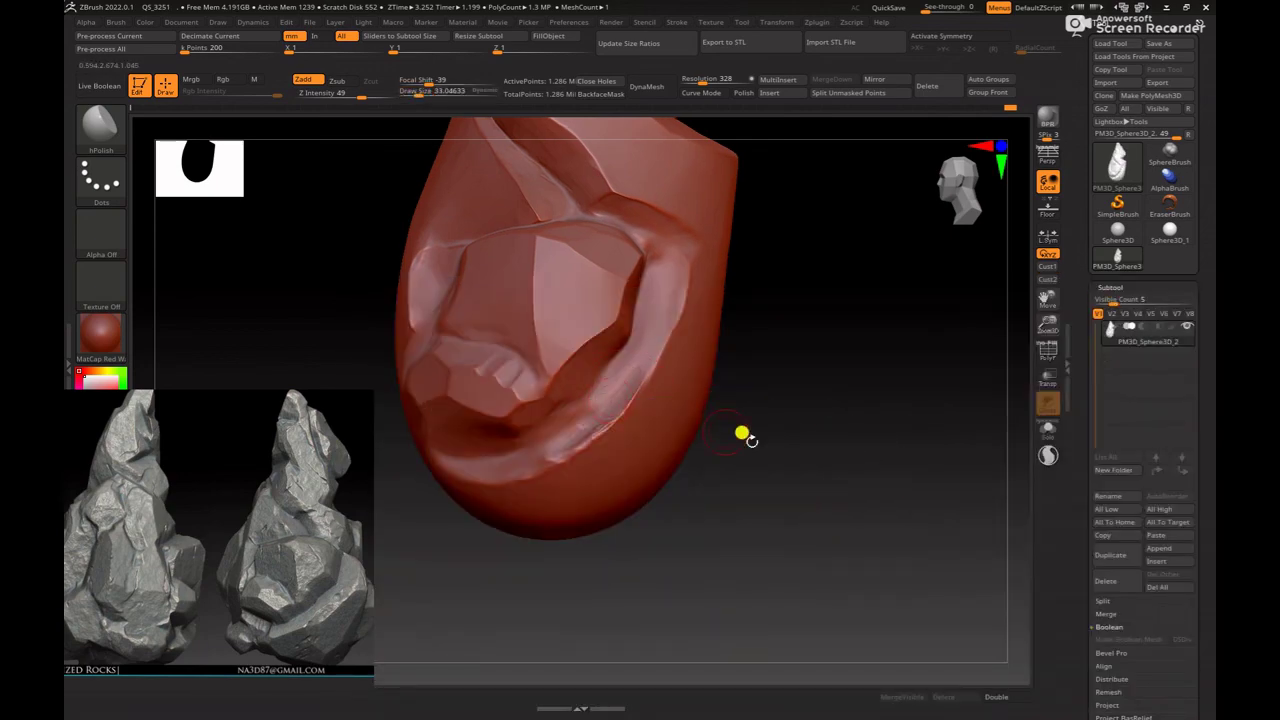
# Step: Close in on the lower cleft and fine-tune the brush's draw size
pyautogui.moveTo(741, 433); pyautogui.dragTo(783, 489, button='right')
pyautogui.press('space')
pyautogui.moveTo(883, 503); pyautogui.dragTo(790, 470, button='right')
pyautogui.press('space')
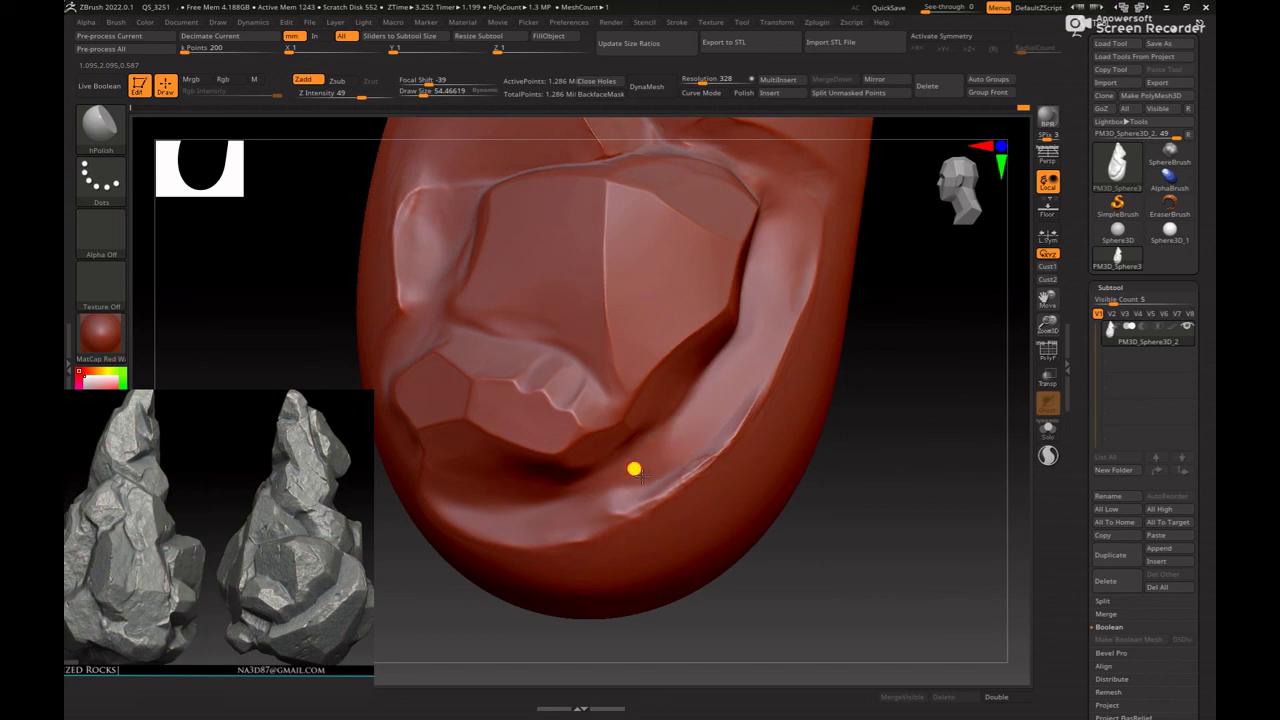
pyautogui.press('space')
pyautogui.moveTo(686, 428); pyautogui.dragTo(700, 425)
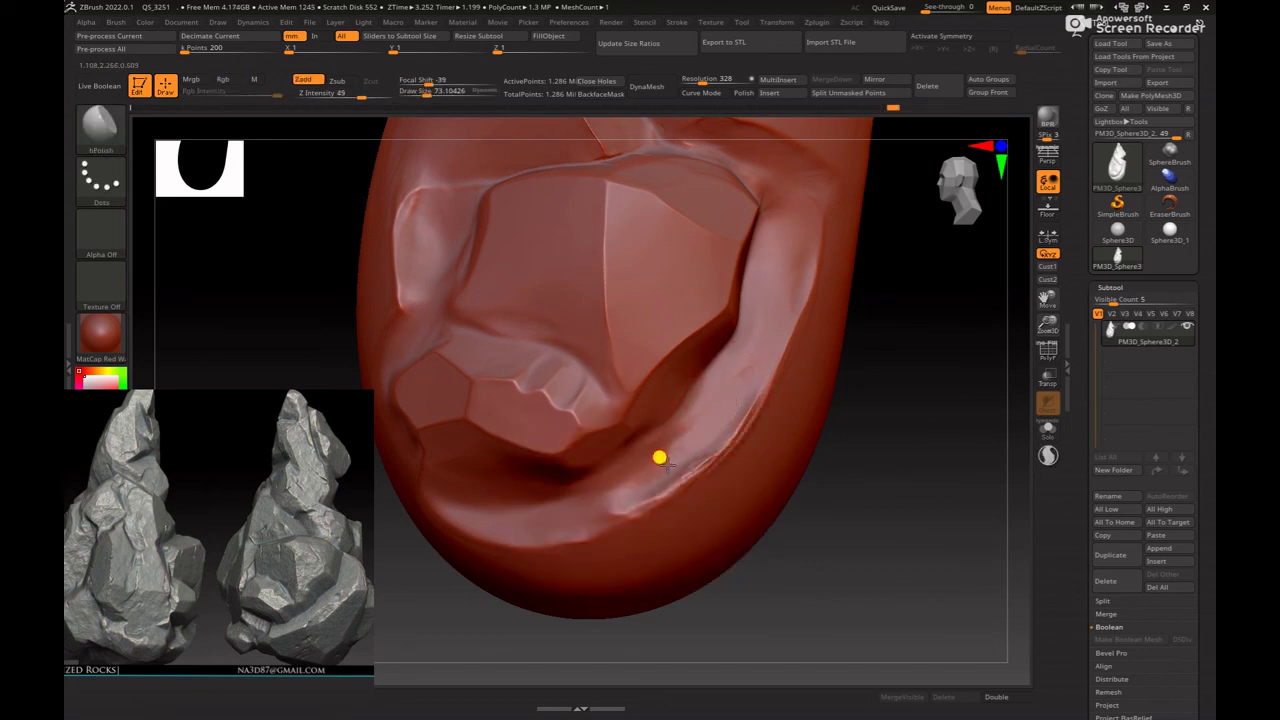
pyautogui.press('[')
pyautogui.press('[')
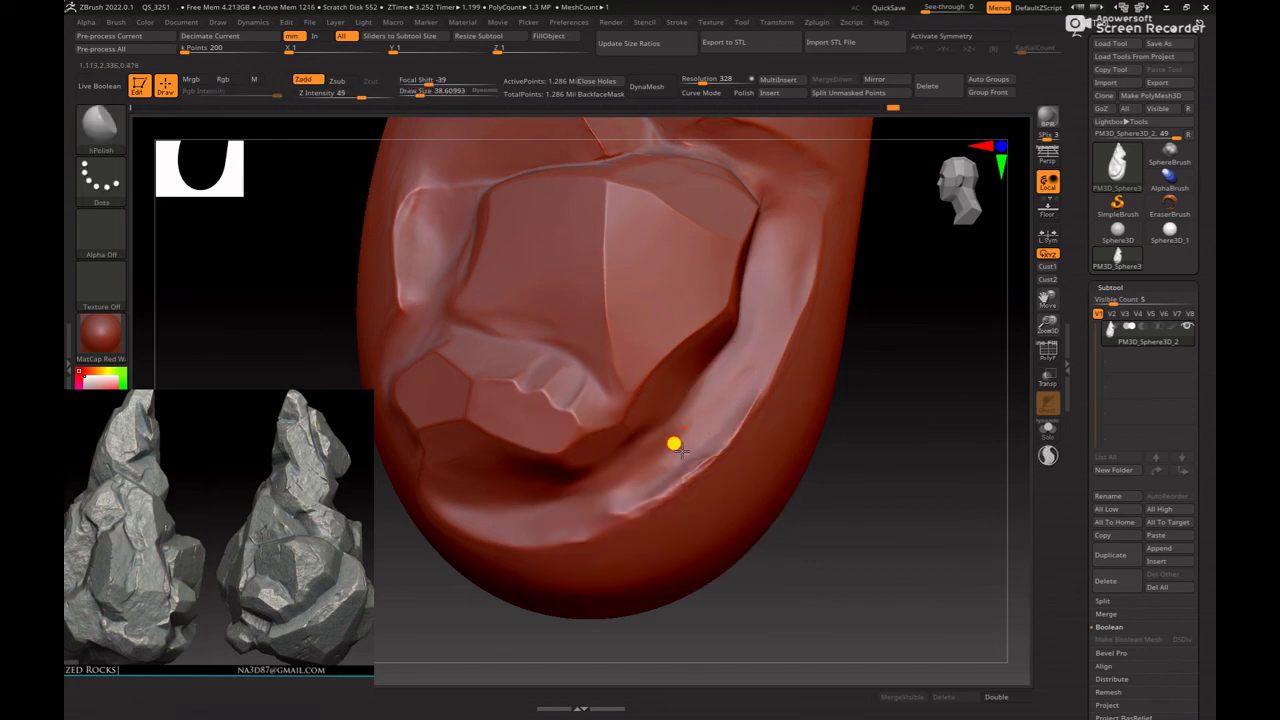
pyautogui.press('space')
pyautogui.moveTo(648, 474)
pyautogui.mouseDown()
pyautogui.moveTo(540, 494)
pyautogui.moveTo(670, 443)
pyautogui.mouseUp()
pyautogui.press('space')
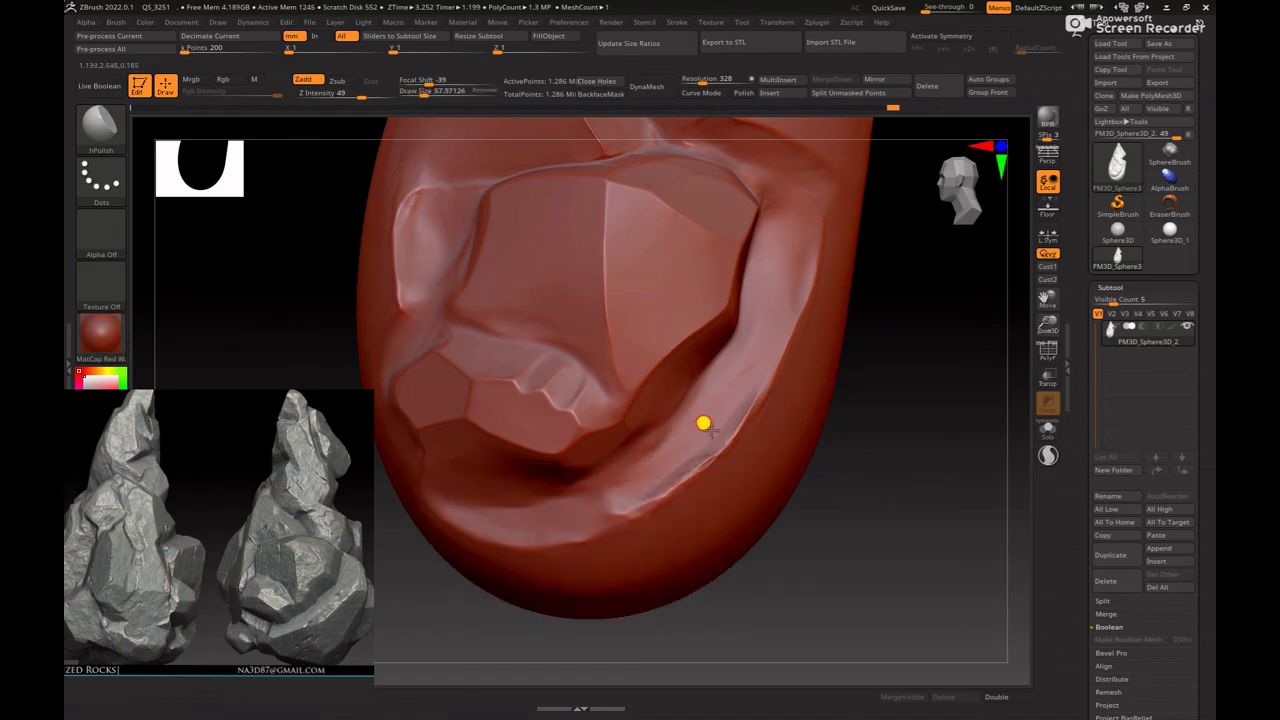
# Step: Alternate between ClayBuildup and hPolish while orbiting the cleft and comparing the whole rock
pyautogui.press('b')
pyautogui.press('c')
pyautogui.press('b')
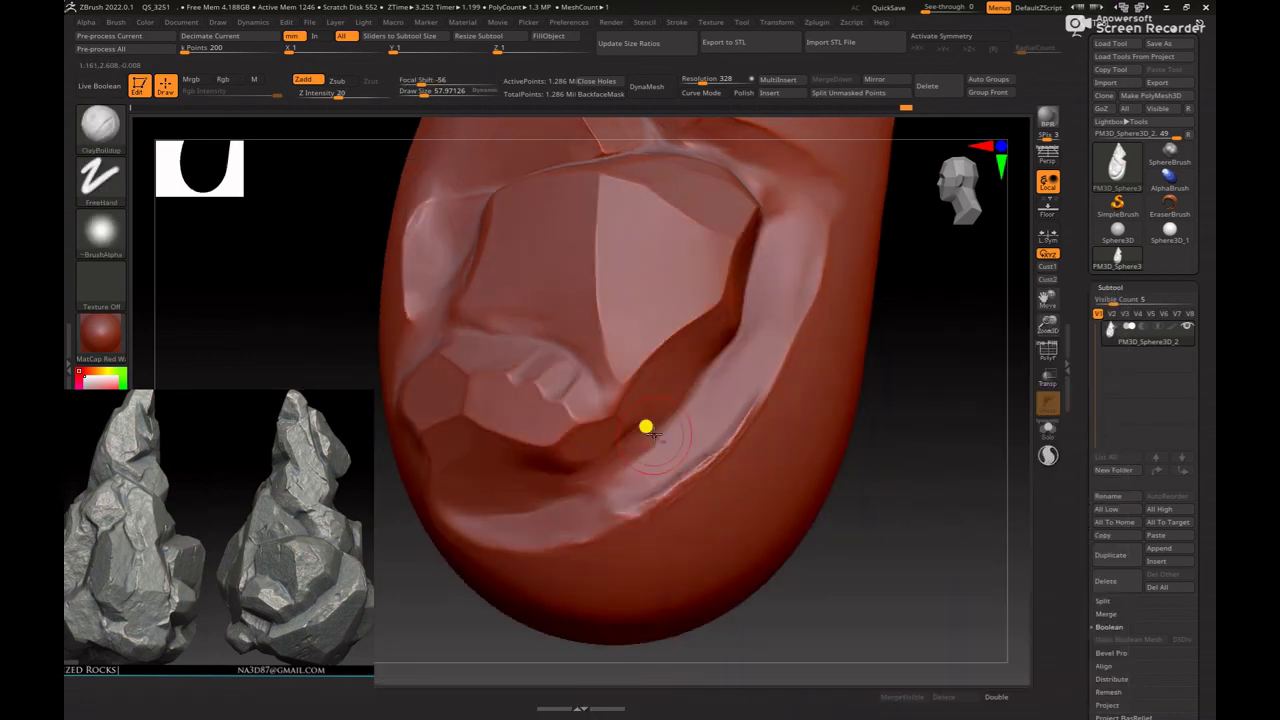
pyautogui.press('space')
pyautogui.moveTo(689, 407); pyautogui.dragTo(715, 395)
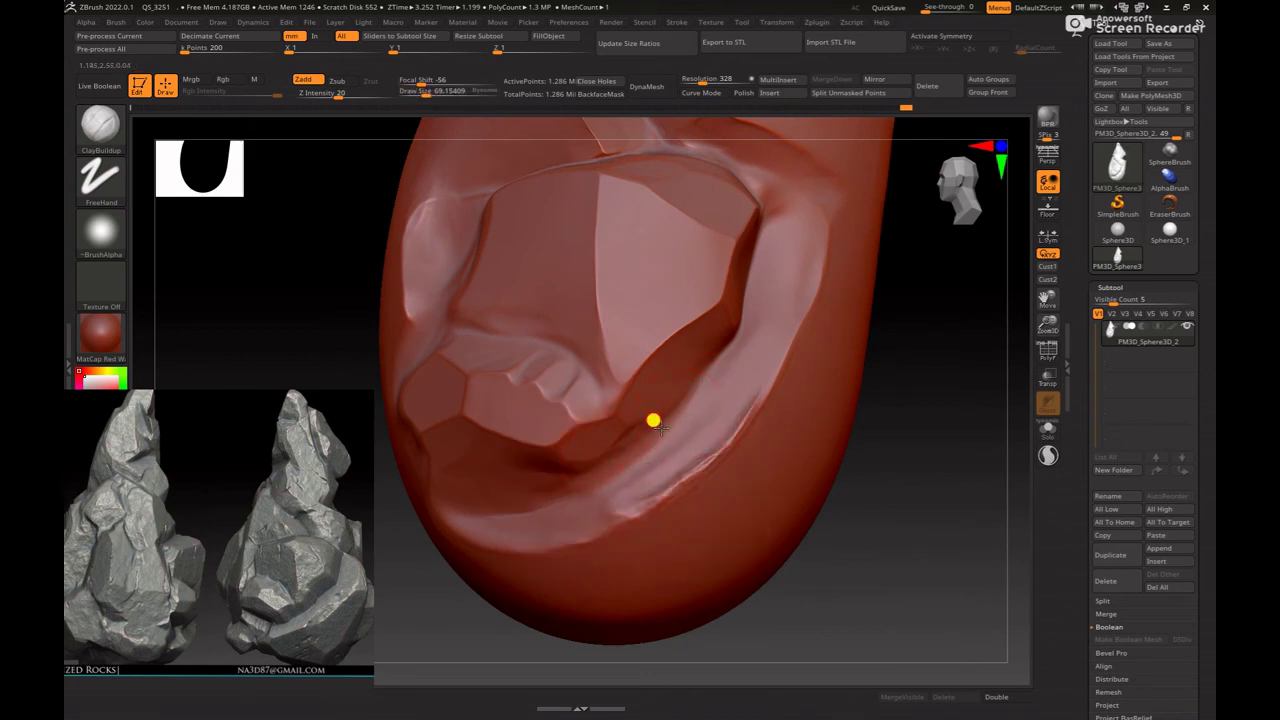
pyautogui.moveTo(453, 491)
pyautogui.mouseDown(button='right')
pyautogui.moveTo(643, 451)
pyautogui.moveTo(495, 495)
pyautogui.mouseUp(button='right')
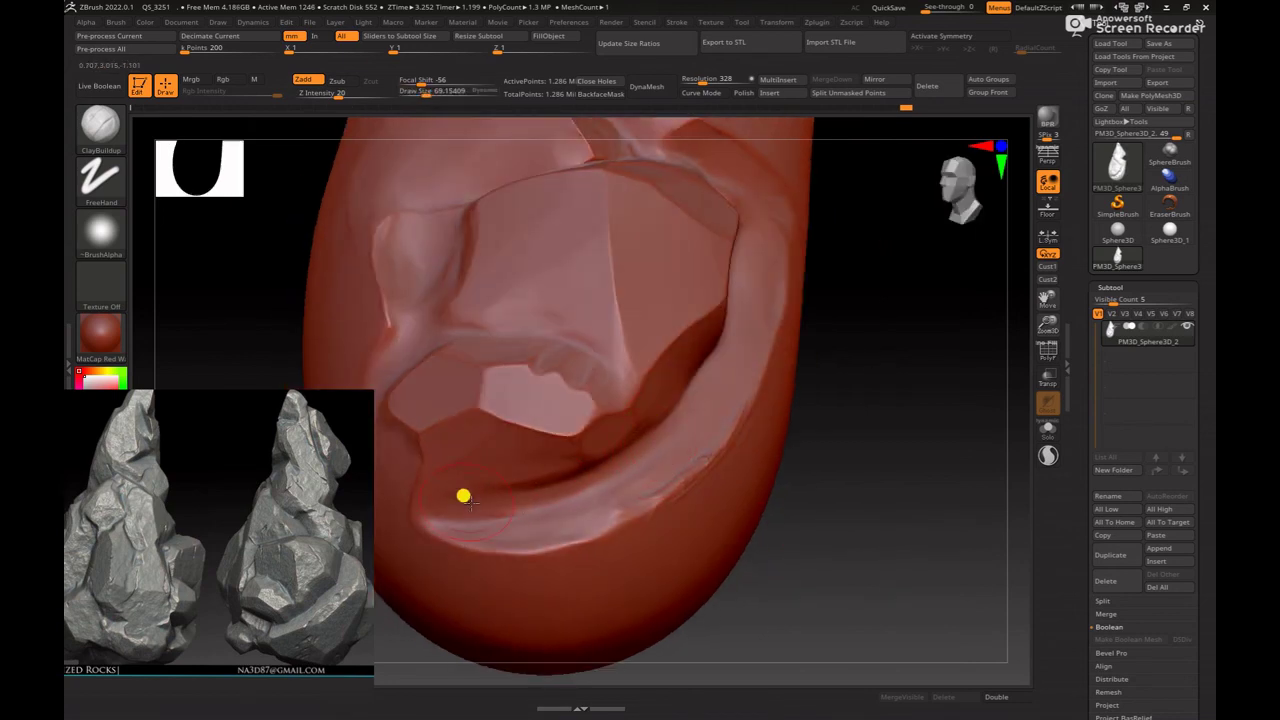
pyautogui.moveTo(906, 560)
pyautogui.keyDown('ctrl'); pyautogui.mouseDown(button='right')
pyautogui.moveTo(809, 483)
pyautogui.moveTo(785, 530)
pyautogui.moveTo(796, 553)
pyautogui.moveTo(703, 508)
pyautogui.moveTo(592, 502)
pyautogui.mouseUp(button='right'); pyautogui.keyUp('ctrl')
pyautogui.press('b')
pyautogui.press('h')
pyautogui.press('p')
pyautogui.press('space')
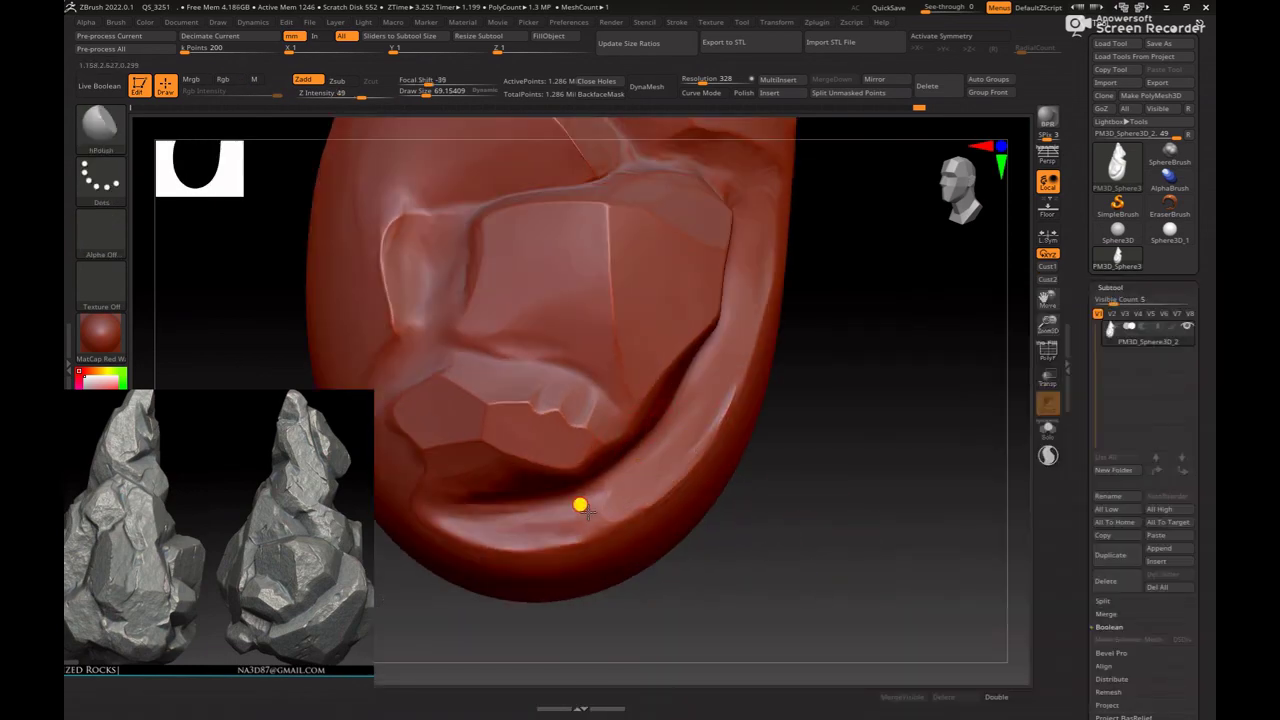
pyautogui.moveTo(826, 449)
pyautogui.mouseDown(button='right')
pyautogui.moveTo(886, 406)
pyautogui.moveTo(668, 444)
pyautogui.moveTo(851, 403)
pyautogui.moveTo(729, 271)
pyautogui.mouseUp(button='right')
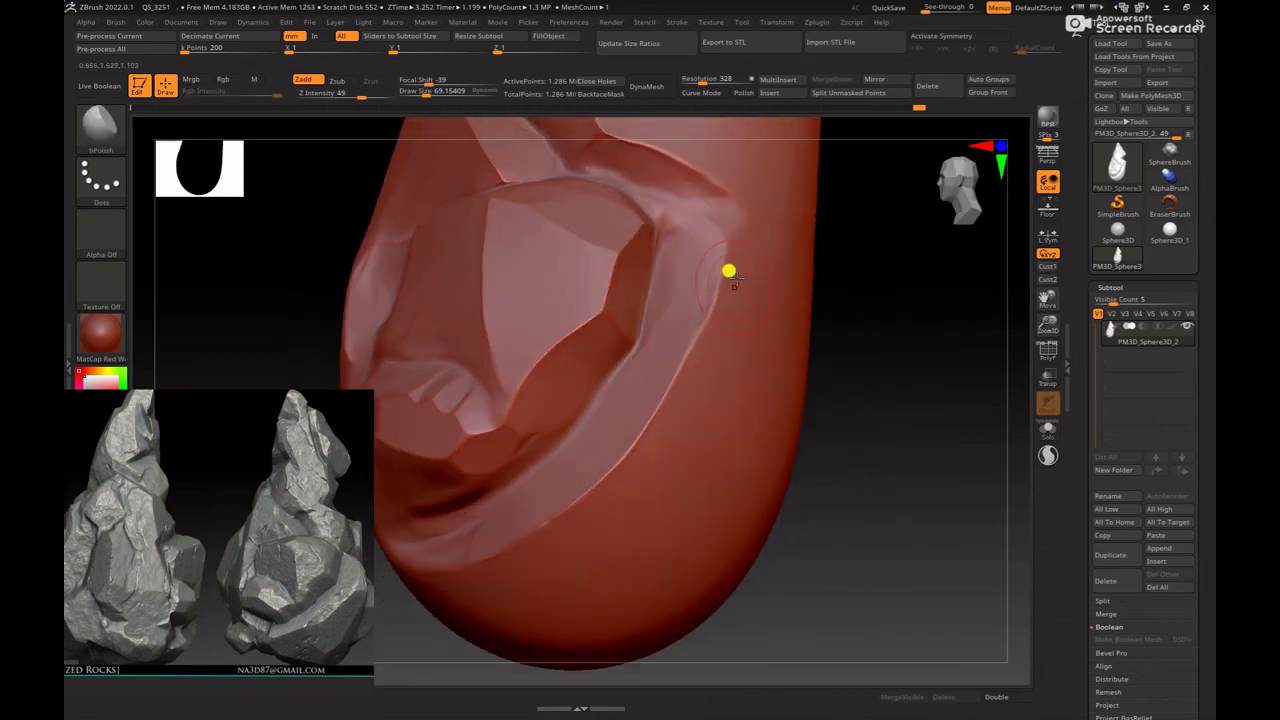
pyautogui.moveTo(900, 477)
pyautogui.mouseDown(button='right')
pyautogui.moveTo(854, 409)
pyautogui.moveTo(811, 431)
pyautogui.moveTo(765, 490)
pyautogui.moveTo(800, 549)
pyautogui.moveTo(812, 358)
pyautogui.moveTo(791, 480)
pyautogui.moveTo(906, 369)
pyautogui.moveTo(829, 577)
pyautogui.moveTo(871, 485)
pyautogui.moveTo(851, 477)
pyautogui.moveTo(866, 446)
pyautogui.moveTo(858, 549)
pyautogui.mouseUp(button='right')
# Step: Return to ClayBuildup, turn the rock upright to a side view, and open the brush library
pyautogui.press('b')
pyautogui.press('c')
pyautogui.press('b')
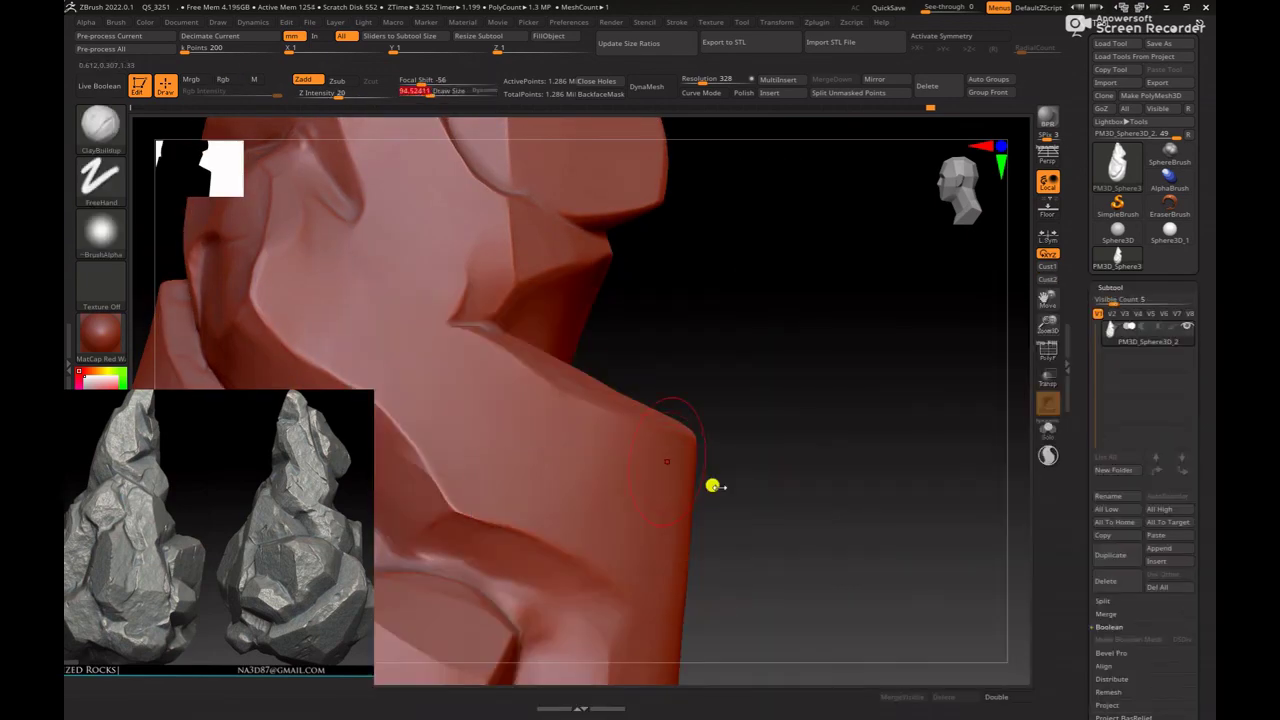
pyautogui.moveTo(714, 483)
pyautogui.mouseDown(button='right')
pyautogui.moveTo(843, 394)
pyautogui.moveTo(858, 438)
pyautogui.moveTo(846, 423)
pyautogui.moveTo(806, 440)
pyautogui.moveTo(737, 311)
pyautogui.moveTo(794, 391)
pyautogui.moveTo(741, 394)
pyautogui.mouseUp(button='right')
pyautogui.scroll(2, 267, 584)
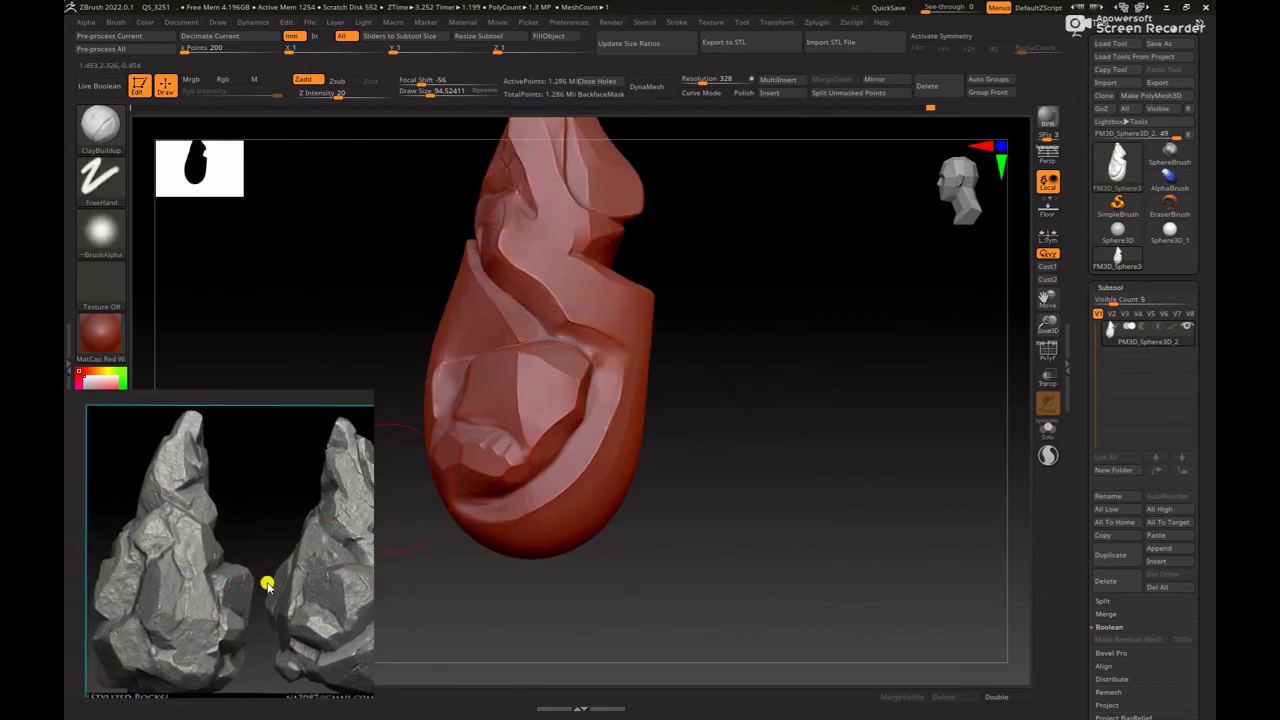
pyautogui.moveTo(762, 537)
pyautogui.mouseDown(button='right')
pyautogui.moveTo(791, 531)
pyautogui.moveTo(726, 451)
pyautogui.moveTo(711, 494)
pyautogui.moveTo(754, 571)
pyautogui.moveTo(780, 440)
pyautogui.moveTo(794, 520)
pyautogui.moveTo(783, 409)
pyautogui.moveTo(770, 499)
pyautogui.moveTo(829, 577)
pyautogui.moveTo(814, 534)
pyautogui.mouseUp(button='right')
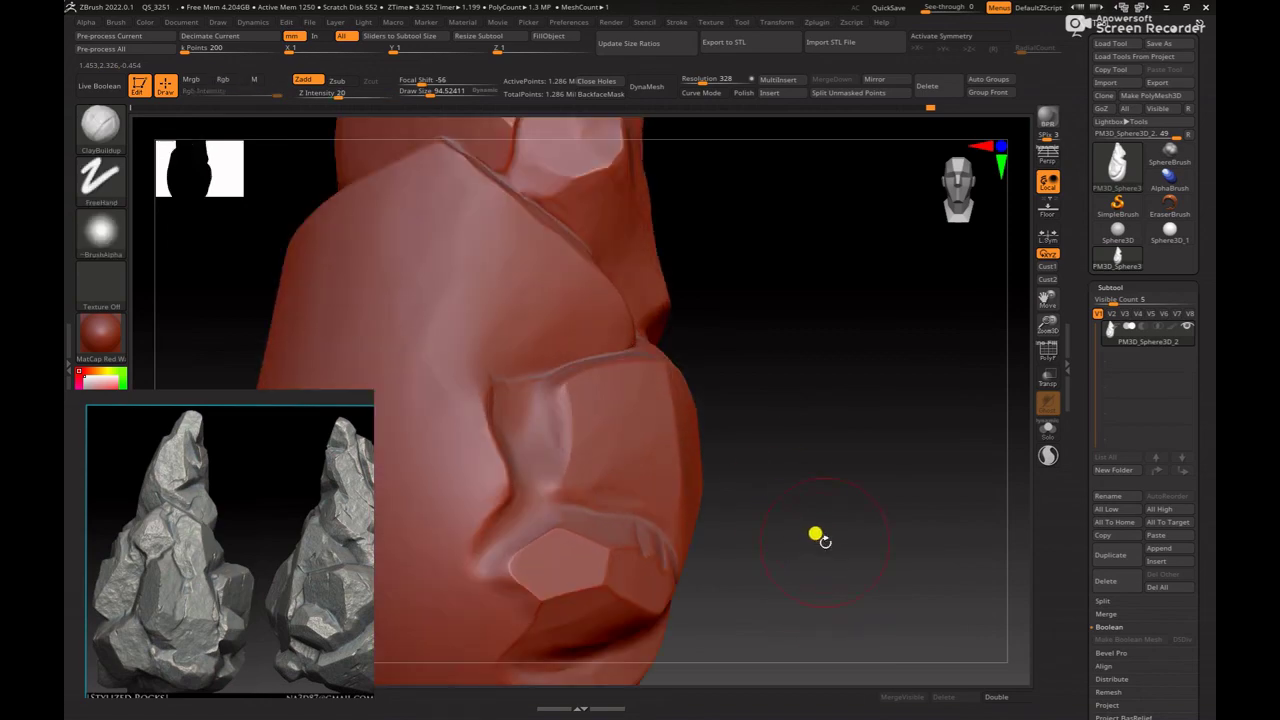
pyautogui.press('b')
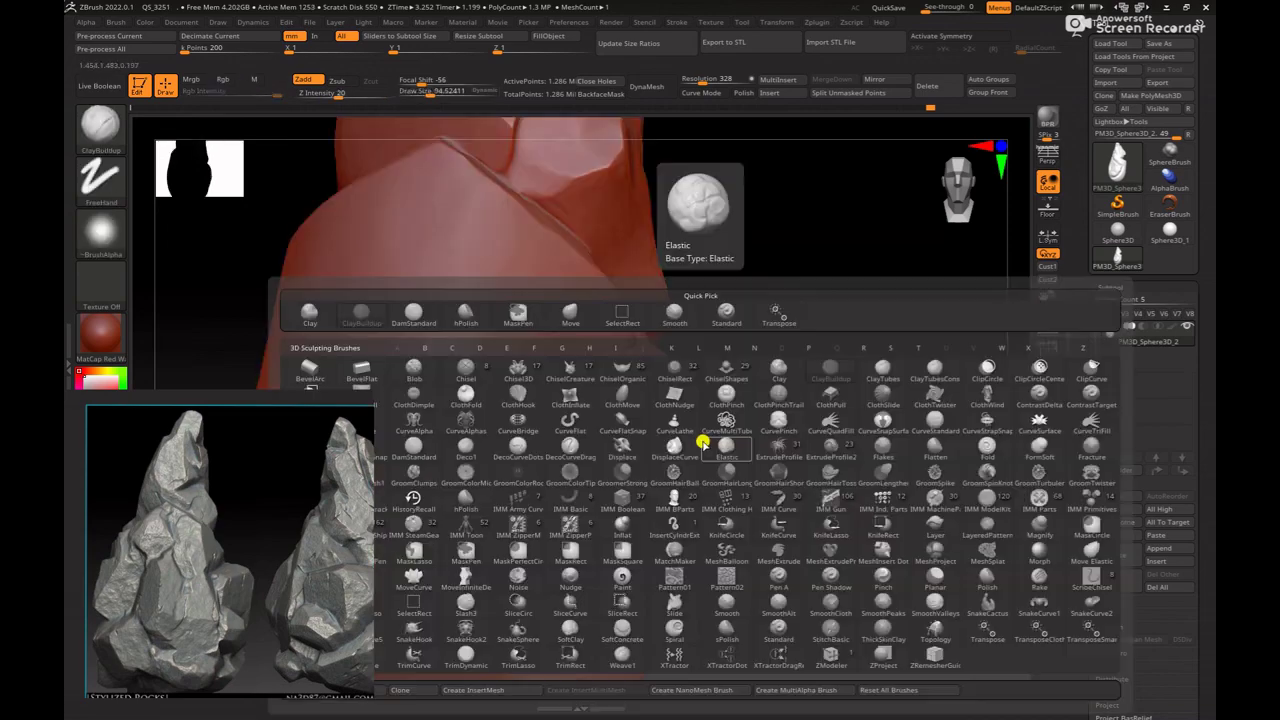